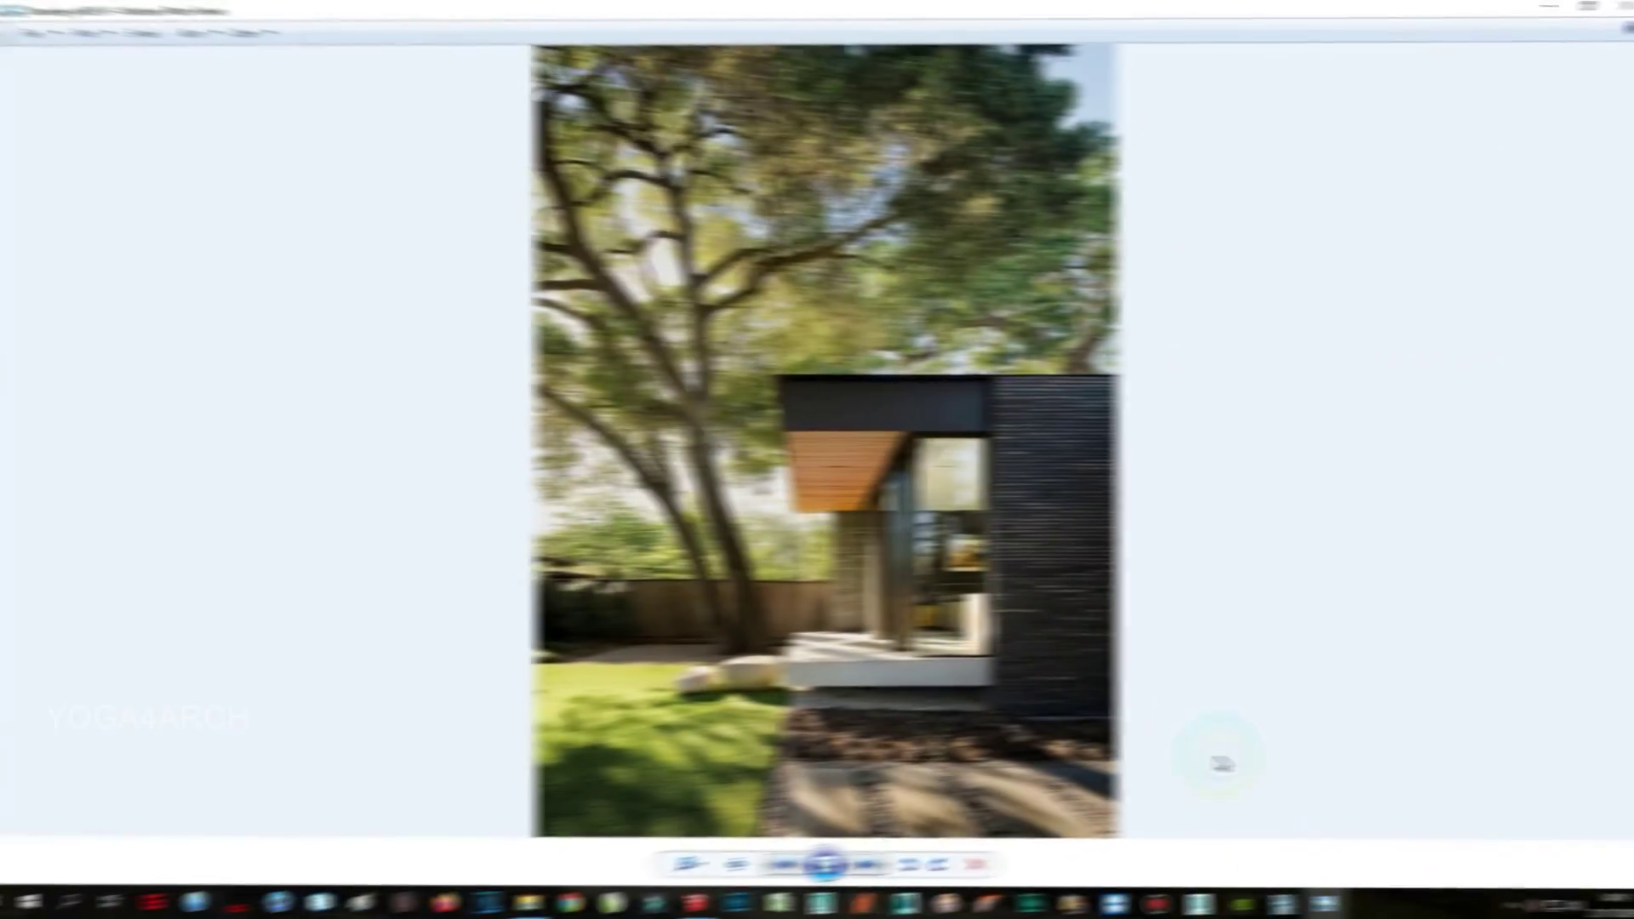
Step: Zoom into the reference photo and browse the next photos of the brick house
scroll(835, 448, up, 2)
scroll(1080, 329, up, 2)
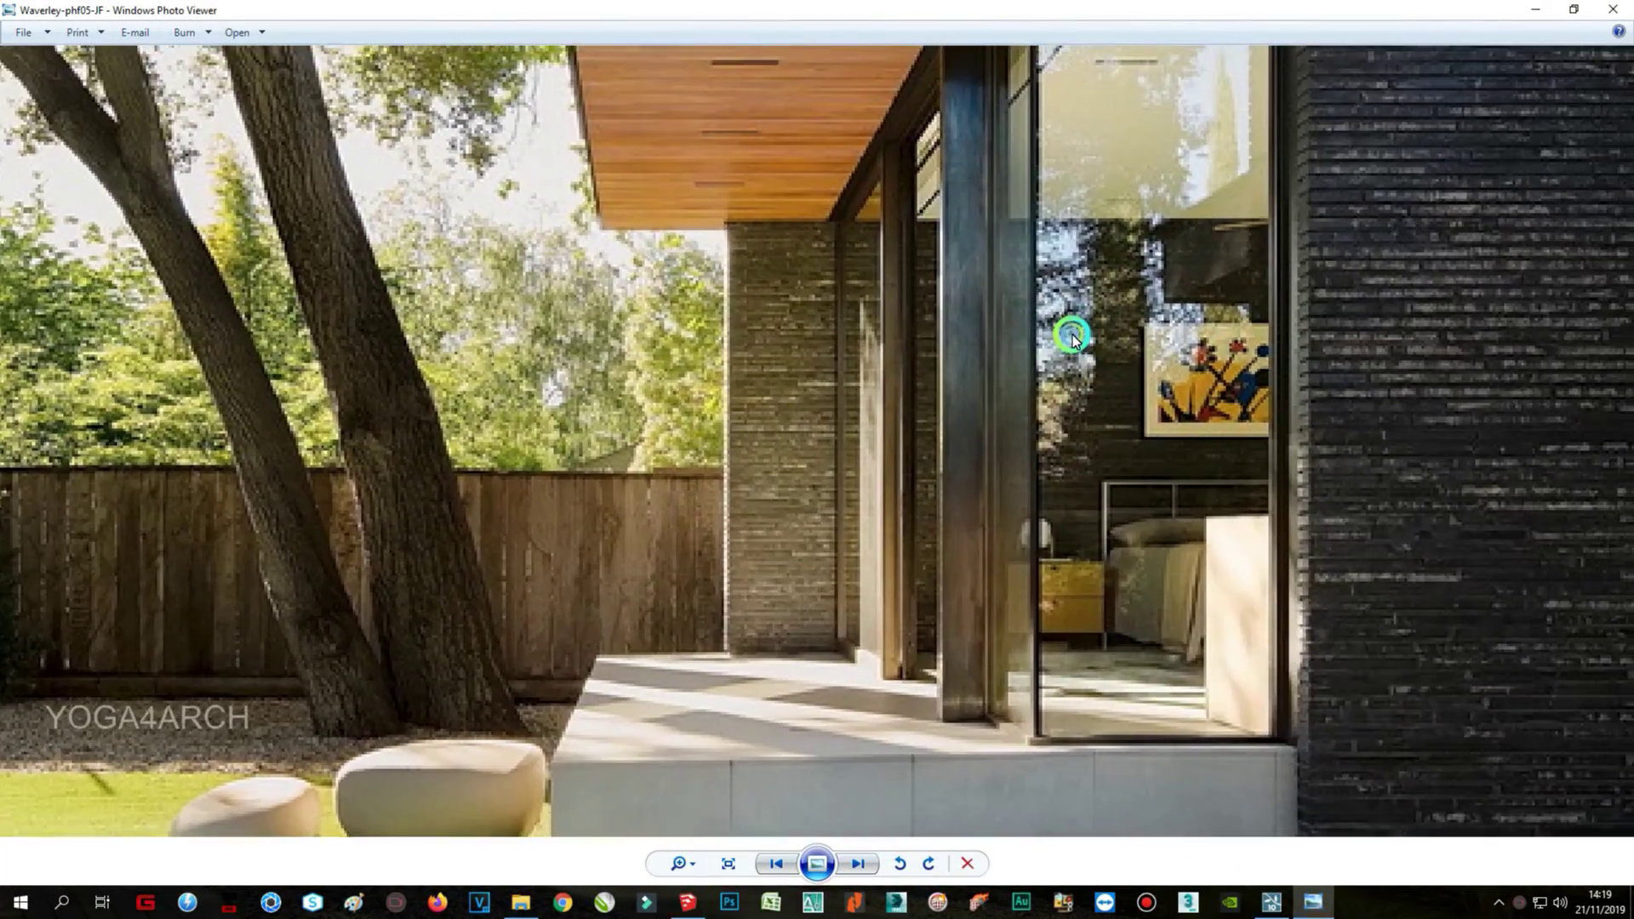
scroll(1068, 335, up, 2)
scroll(1059, 707, down, 3)
key(Right)
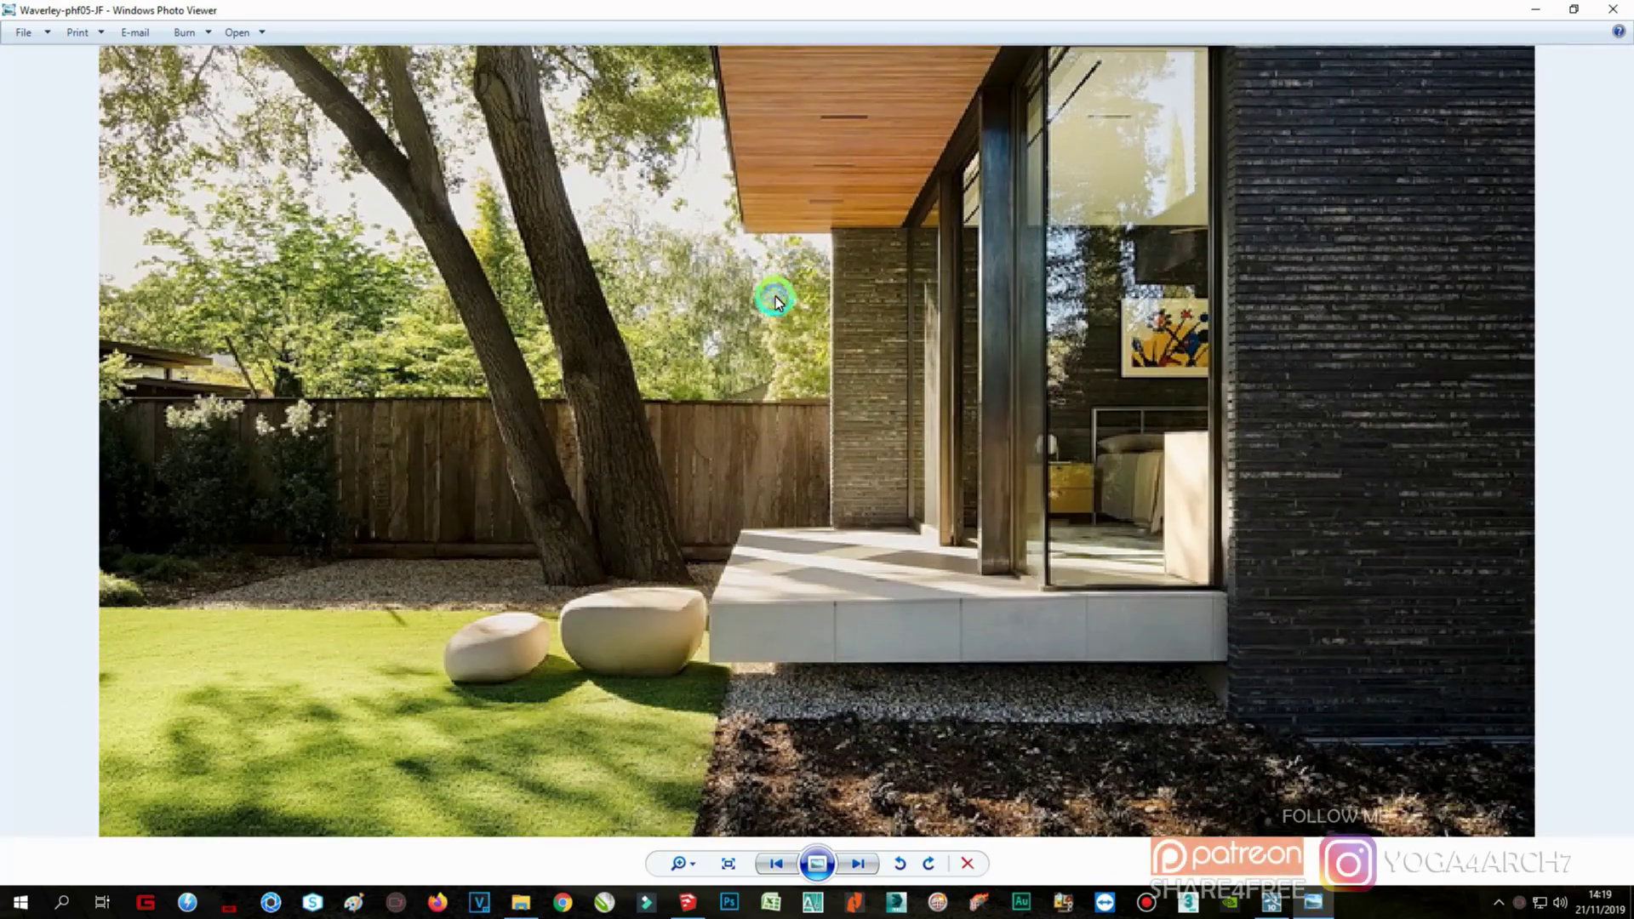
key(Right)
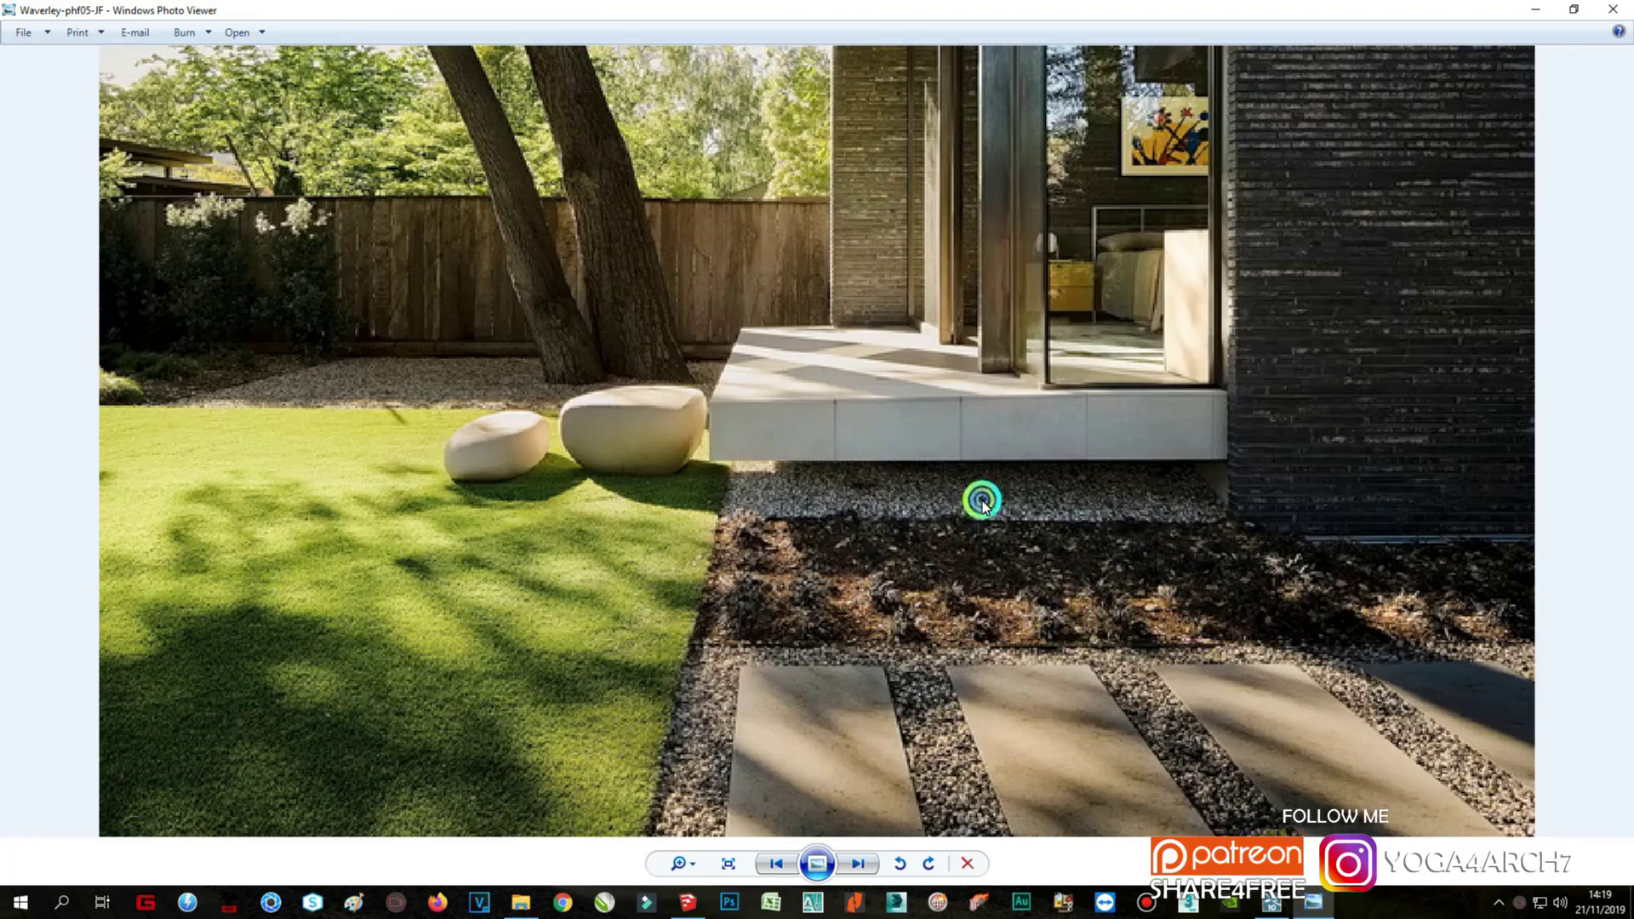
Step: Reach the portrait house photo, then minimize Photo Viewer and bring SketchUp forward
key(Right)
key(Right)
key(Right)
key(Right)
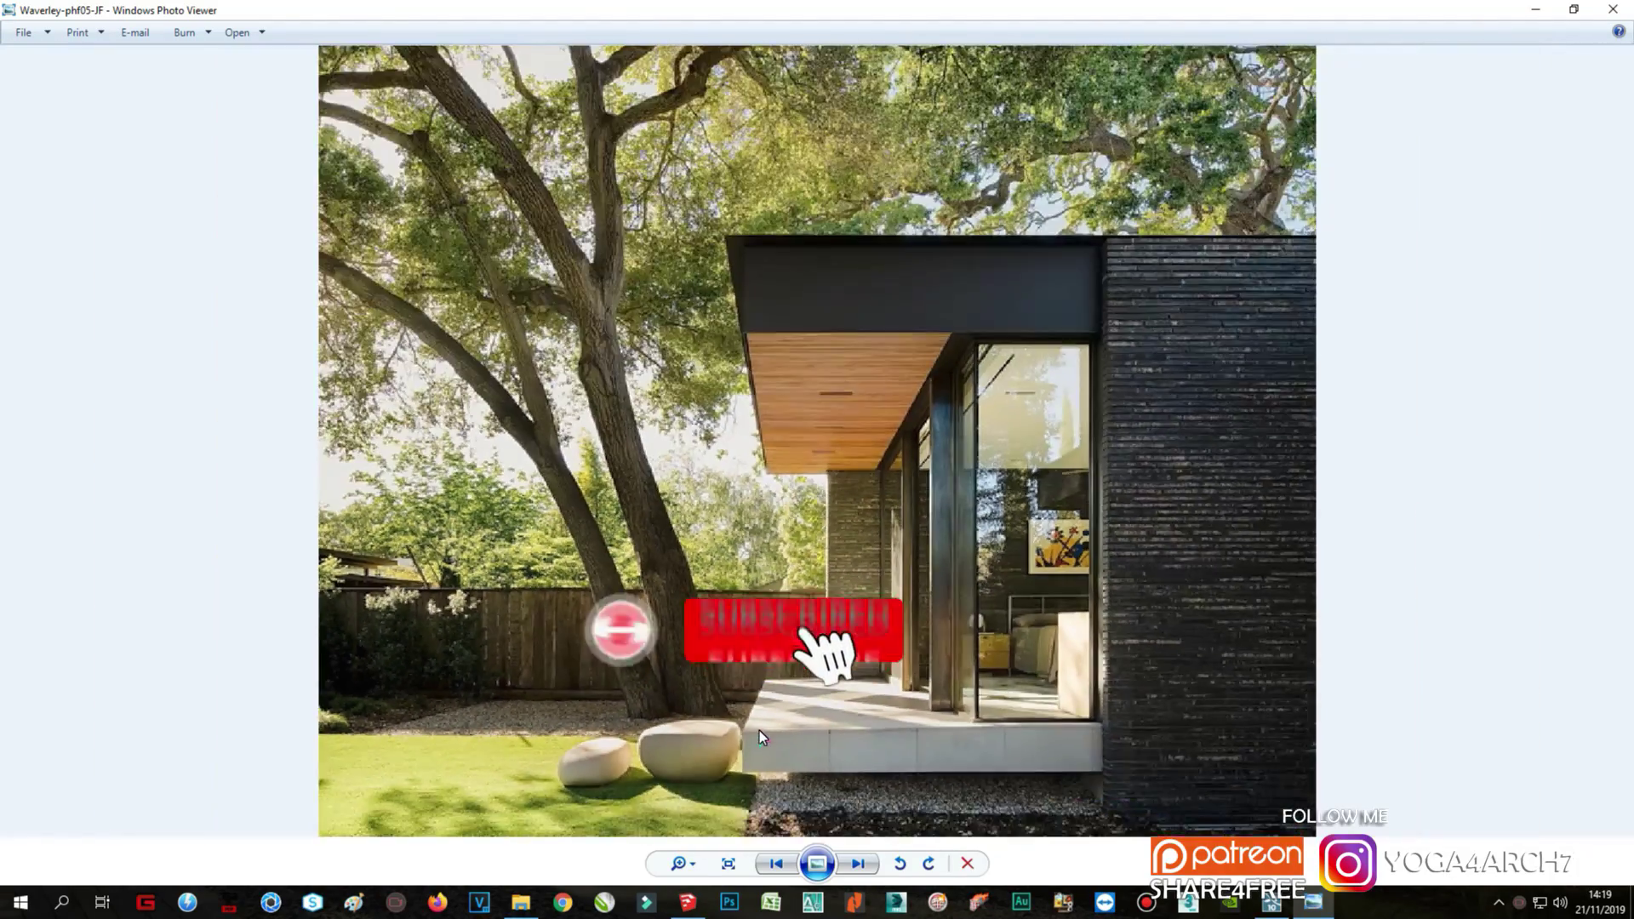
key(Right)
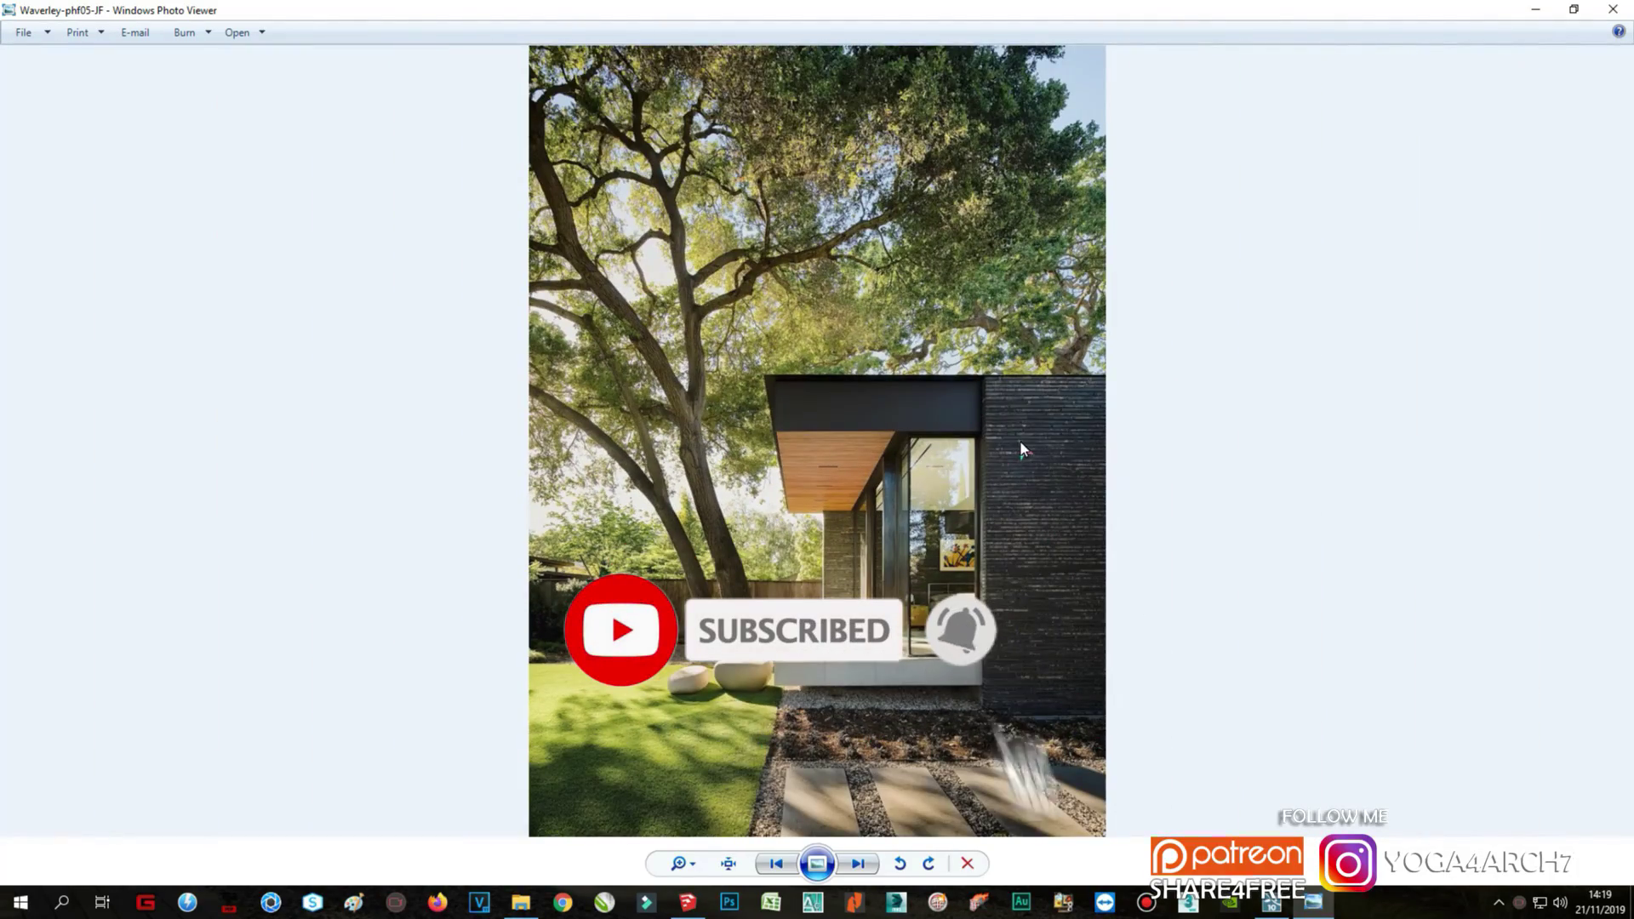
click(1537, 11)
click(707, 897)
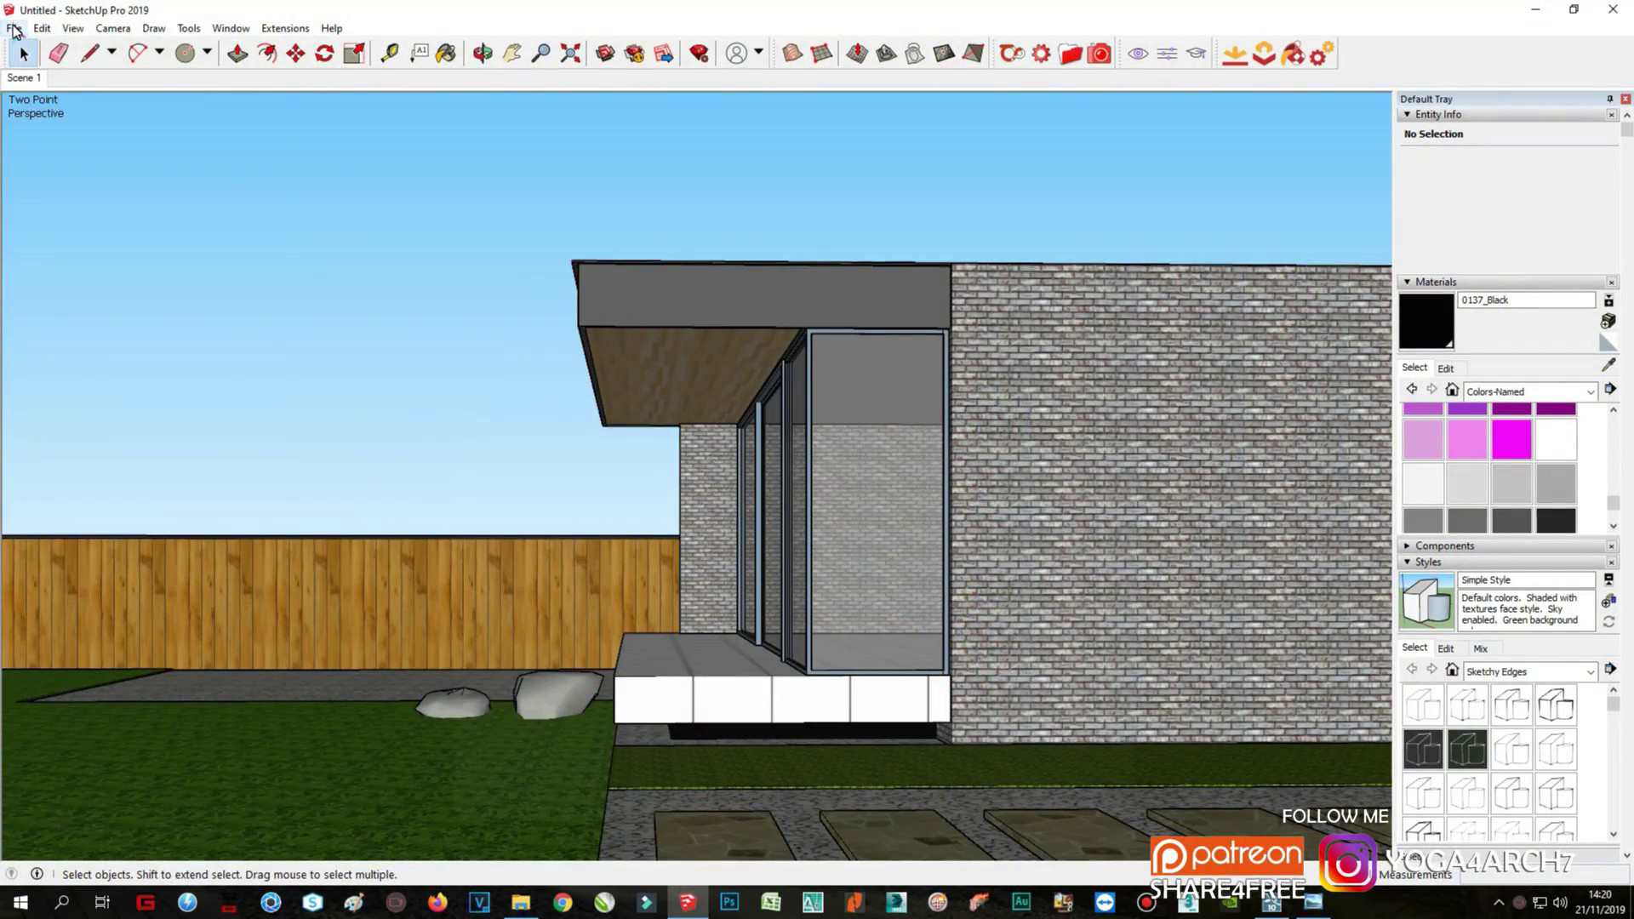
Step: Save the model as 'house' in SketchUp Version 8 (*.skp) format
click(13, 28)
click(75, 136)
text(ho)
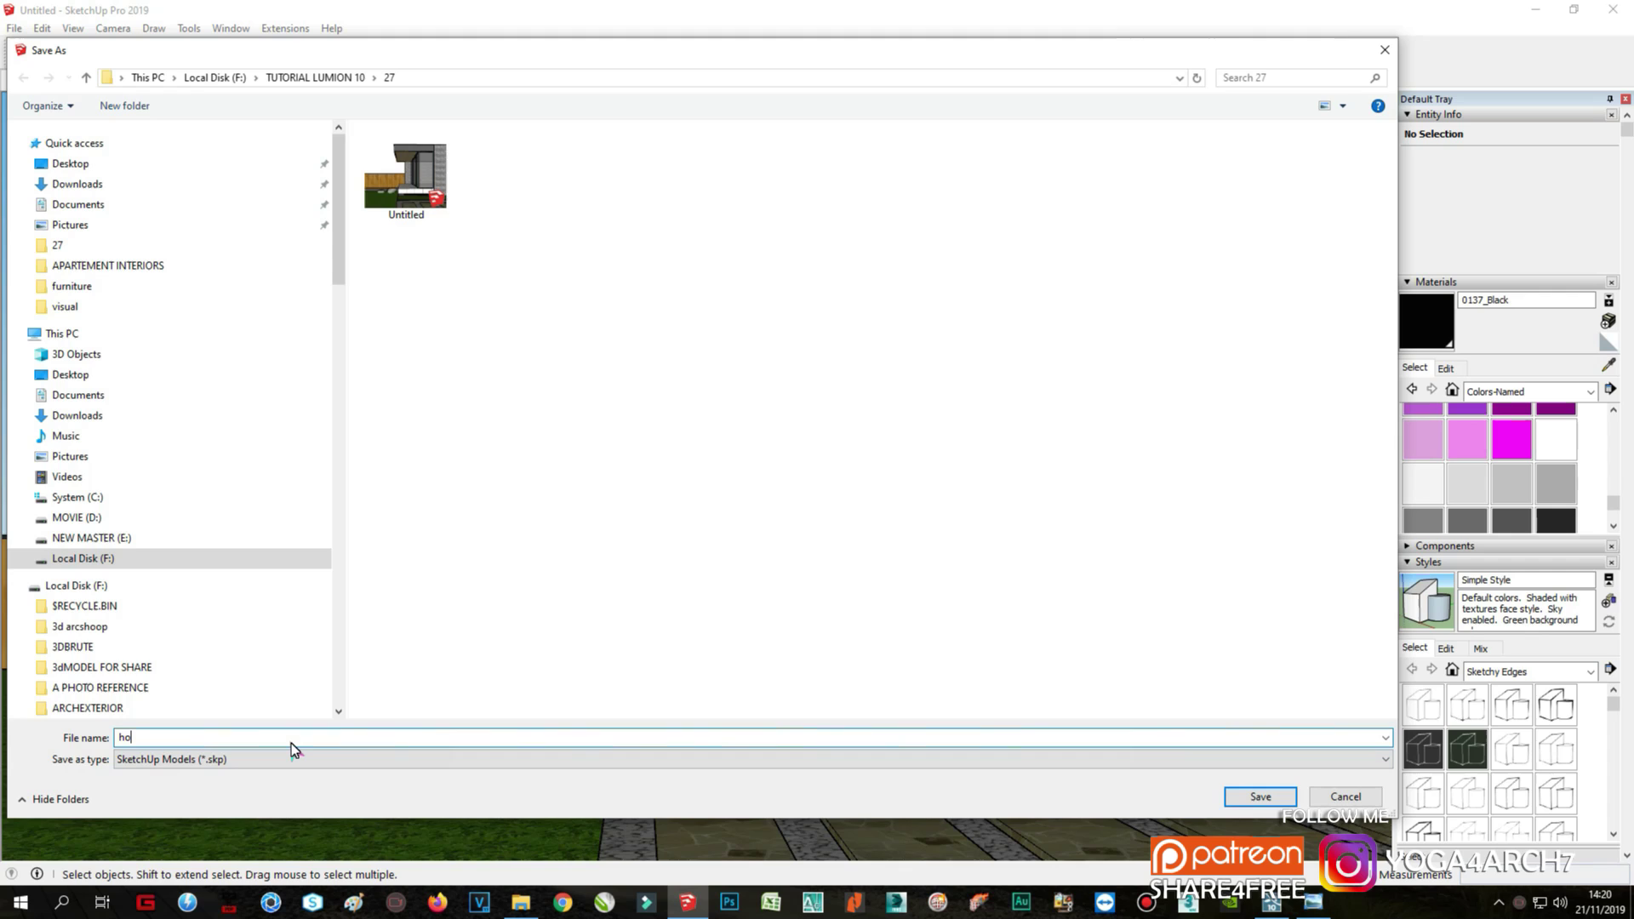
text(use)
click(292, 760)
click(267, 679)
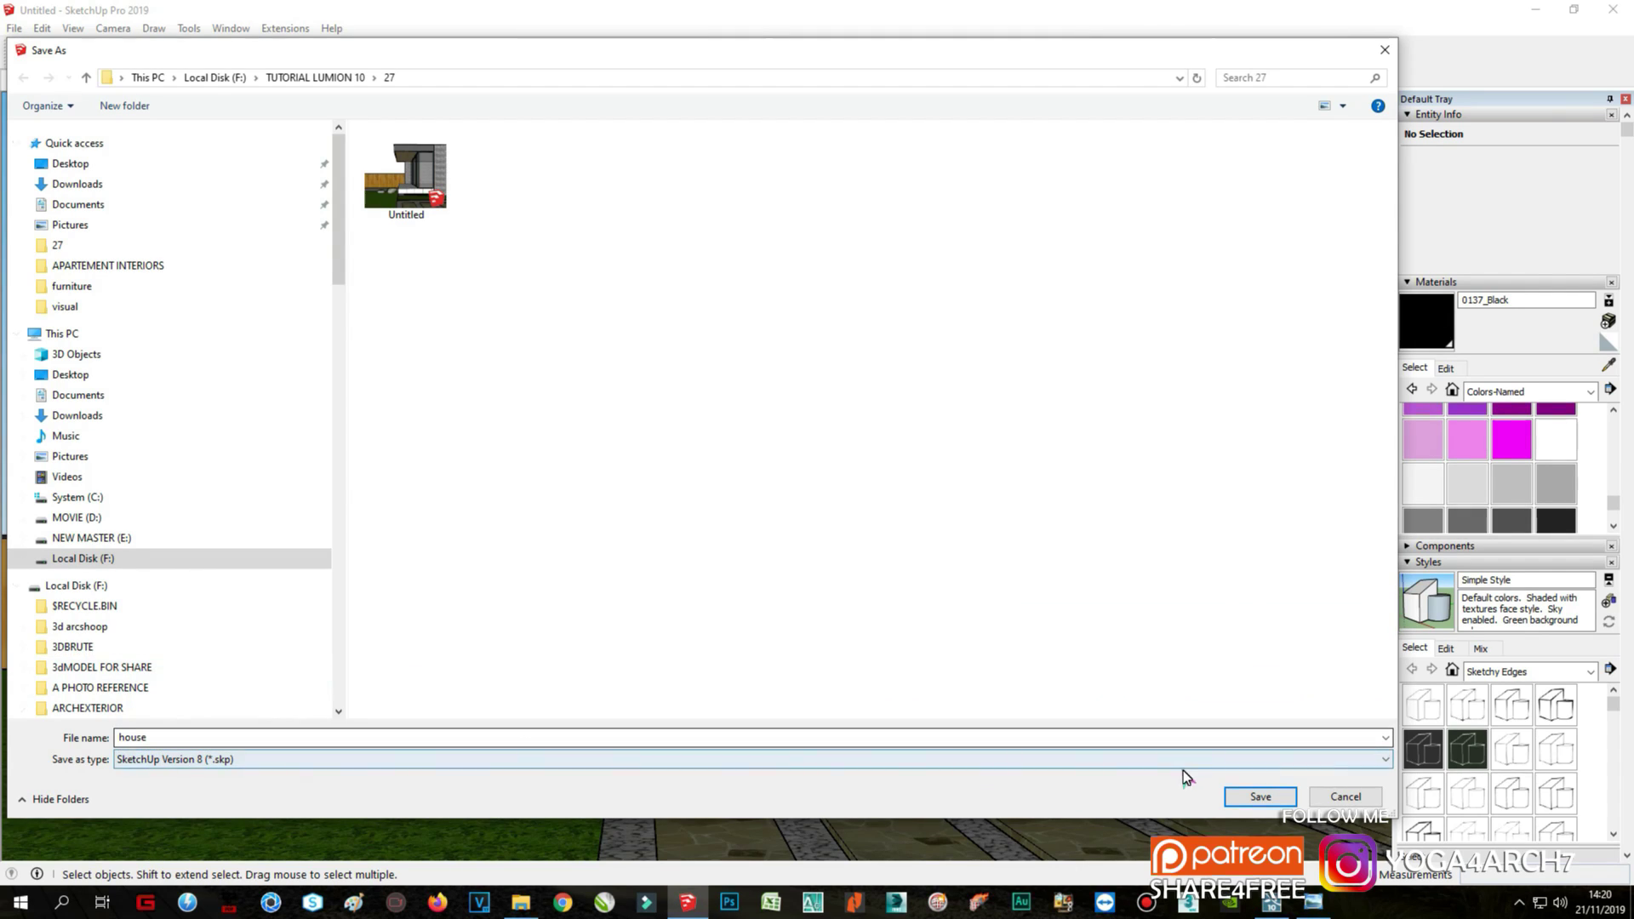
click(1243, 791)
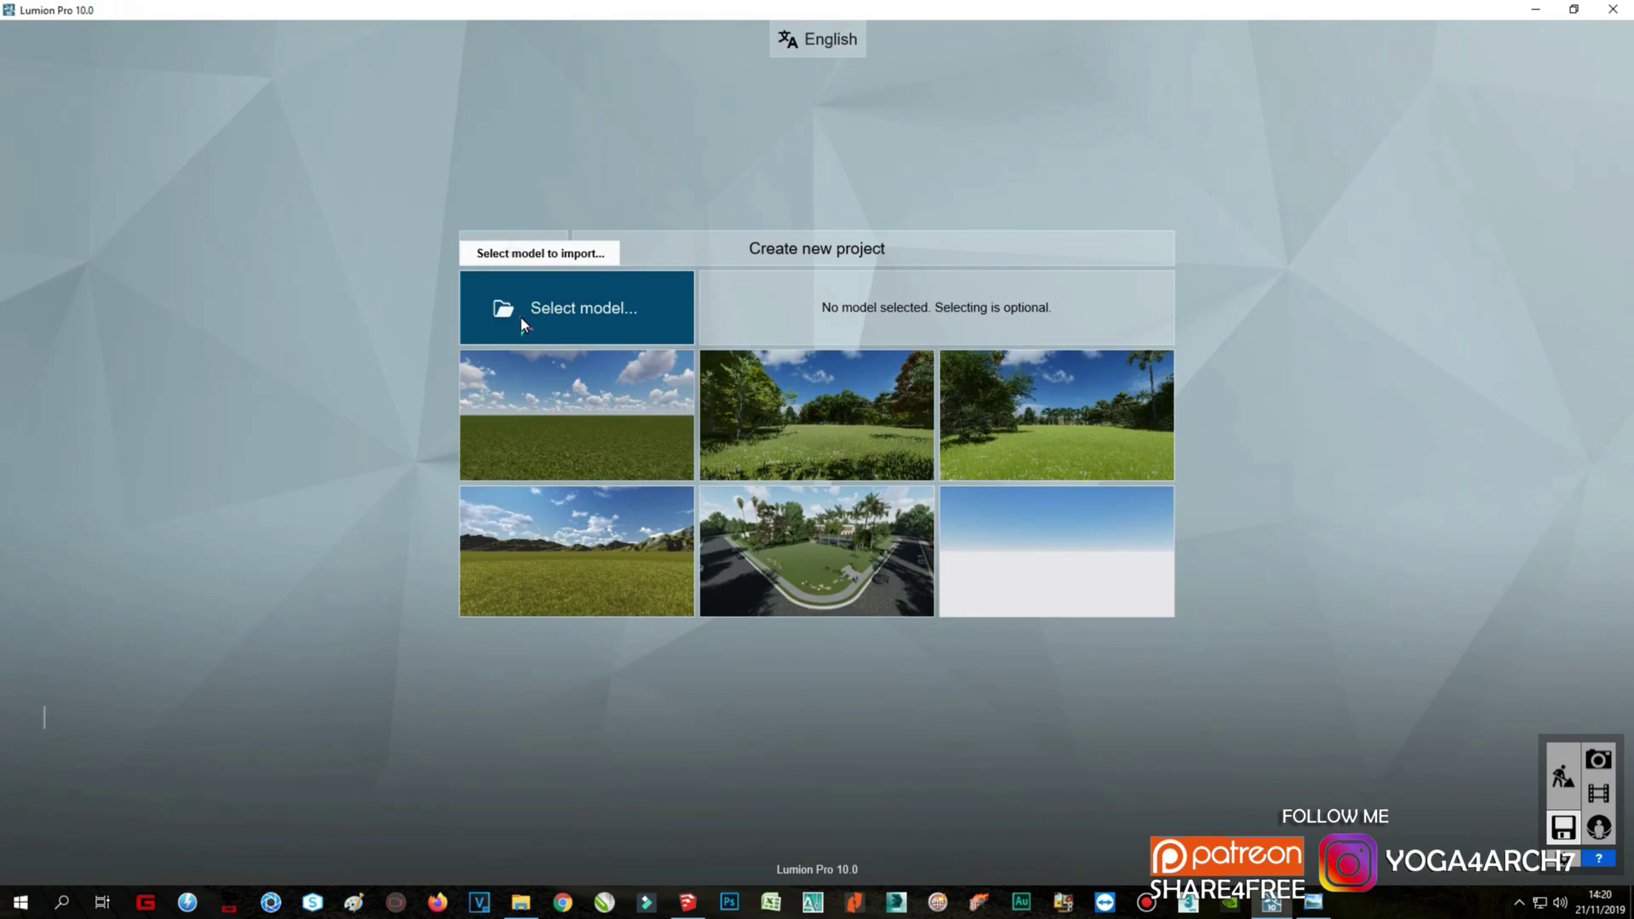
Step: Rerun the hardware benchmark and start a new project from the White template
click(963, 310)
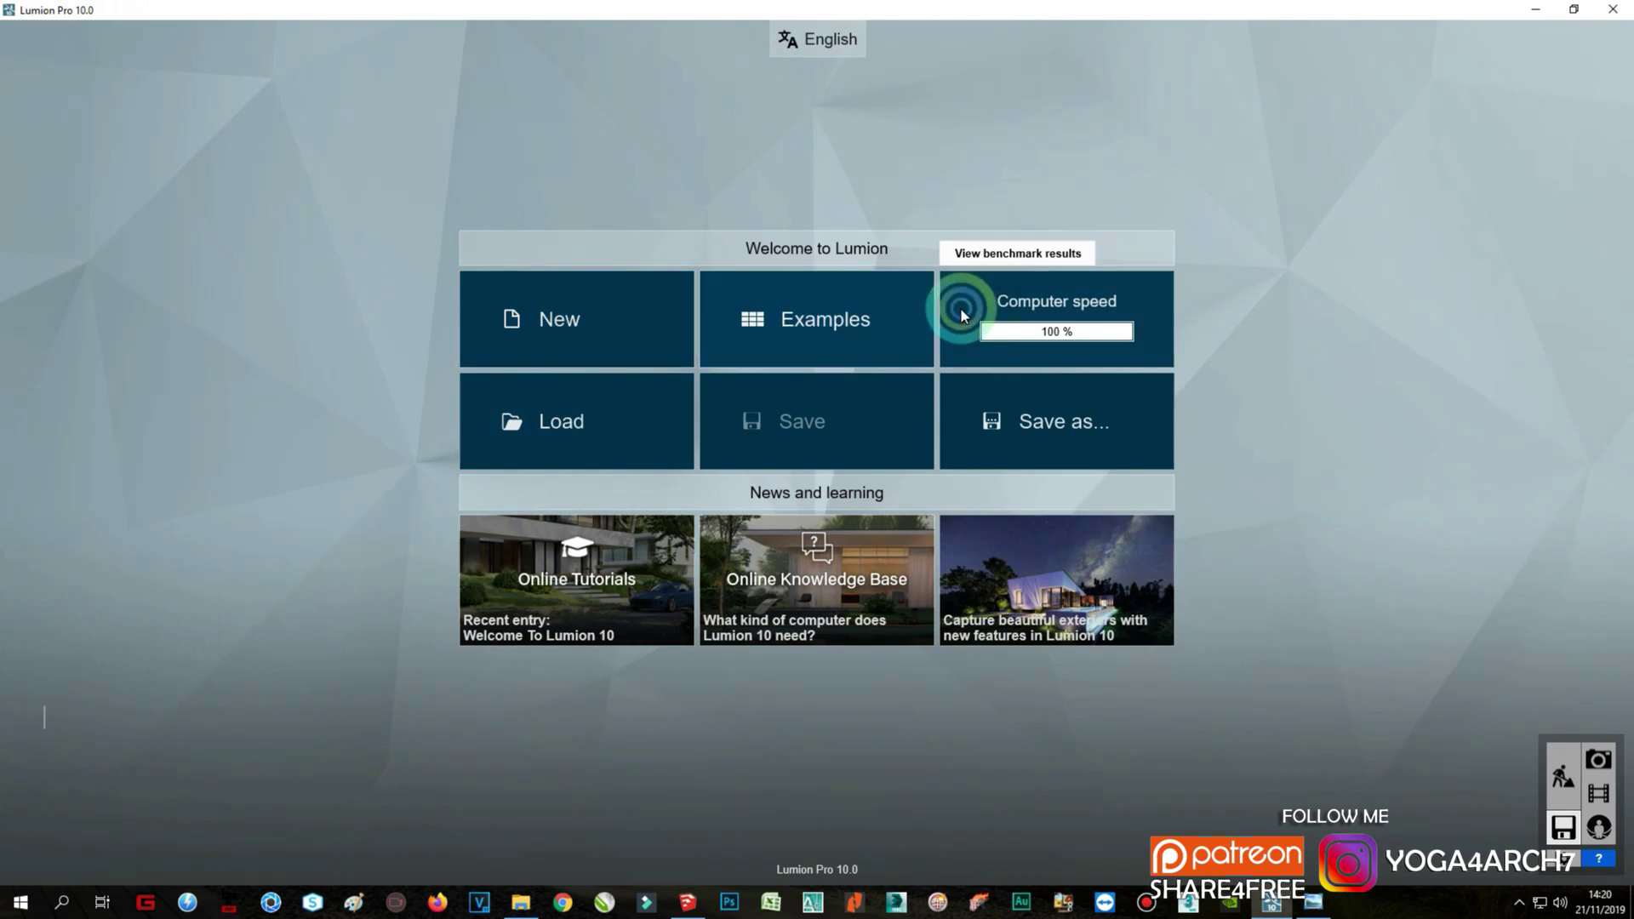
click(503, 657)
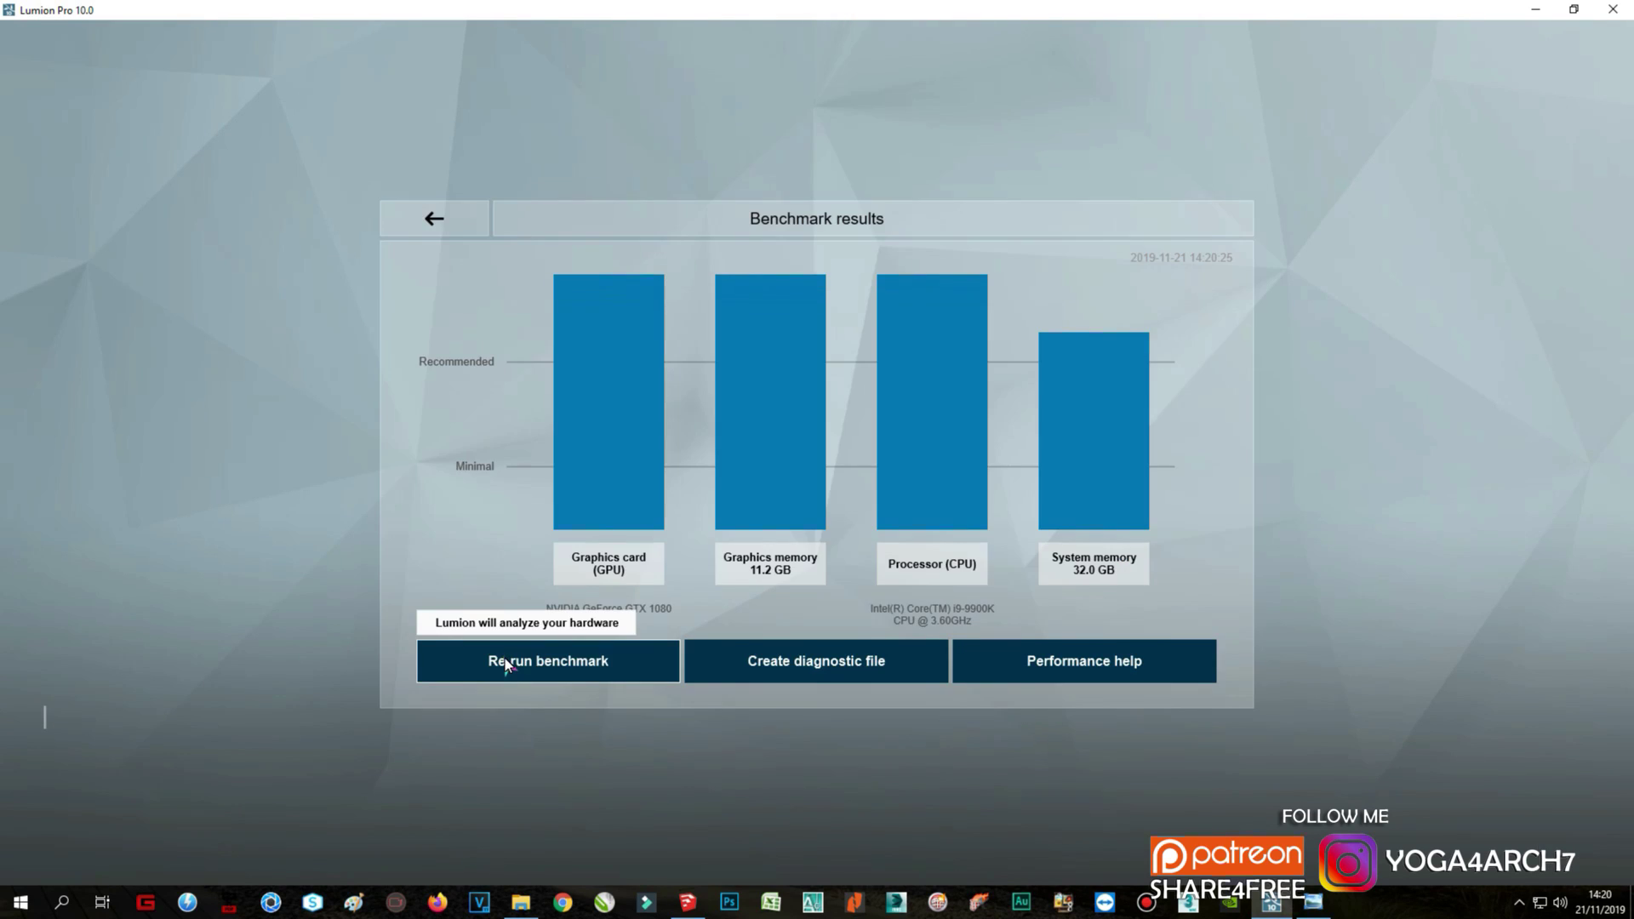
click(443, 227)
click(565, 321)
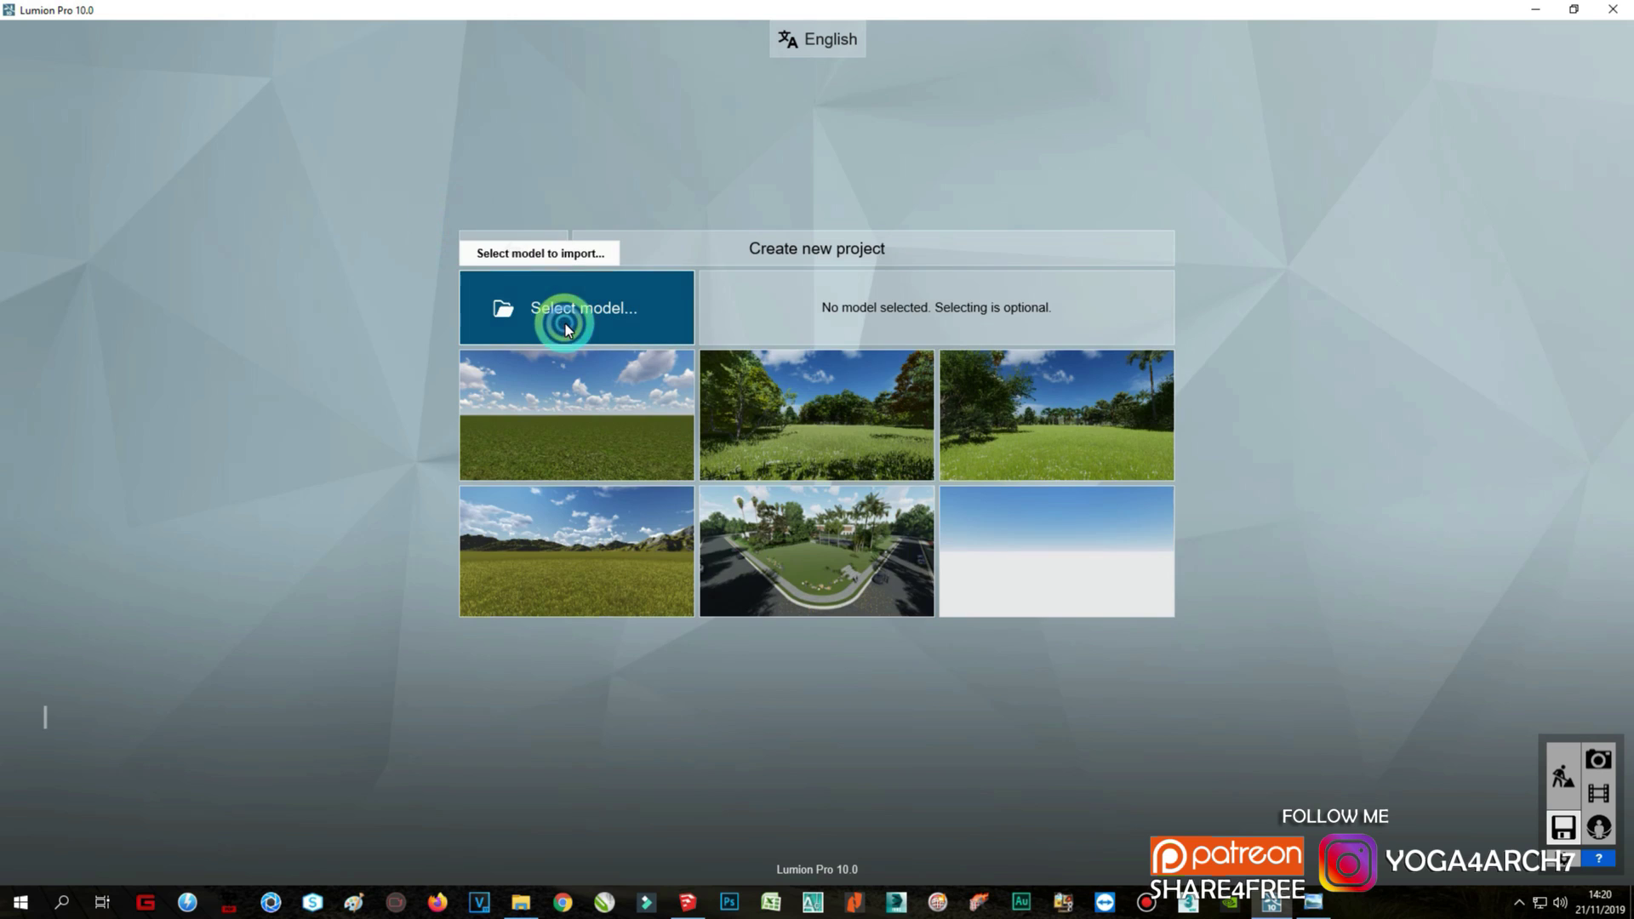
click(1013, 529)
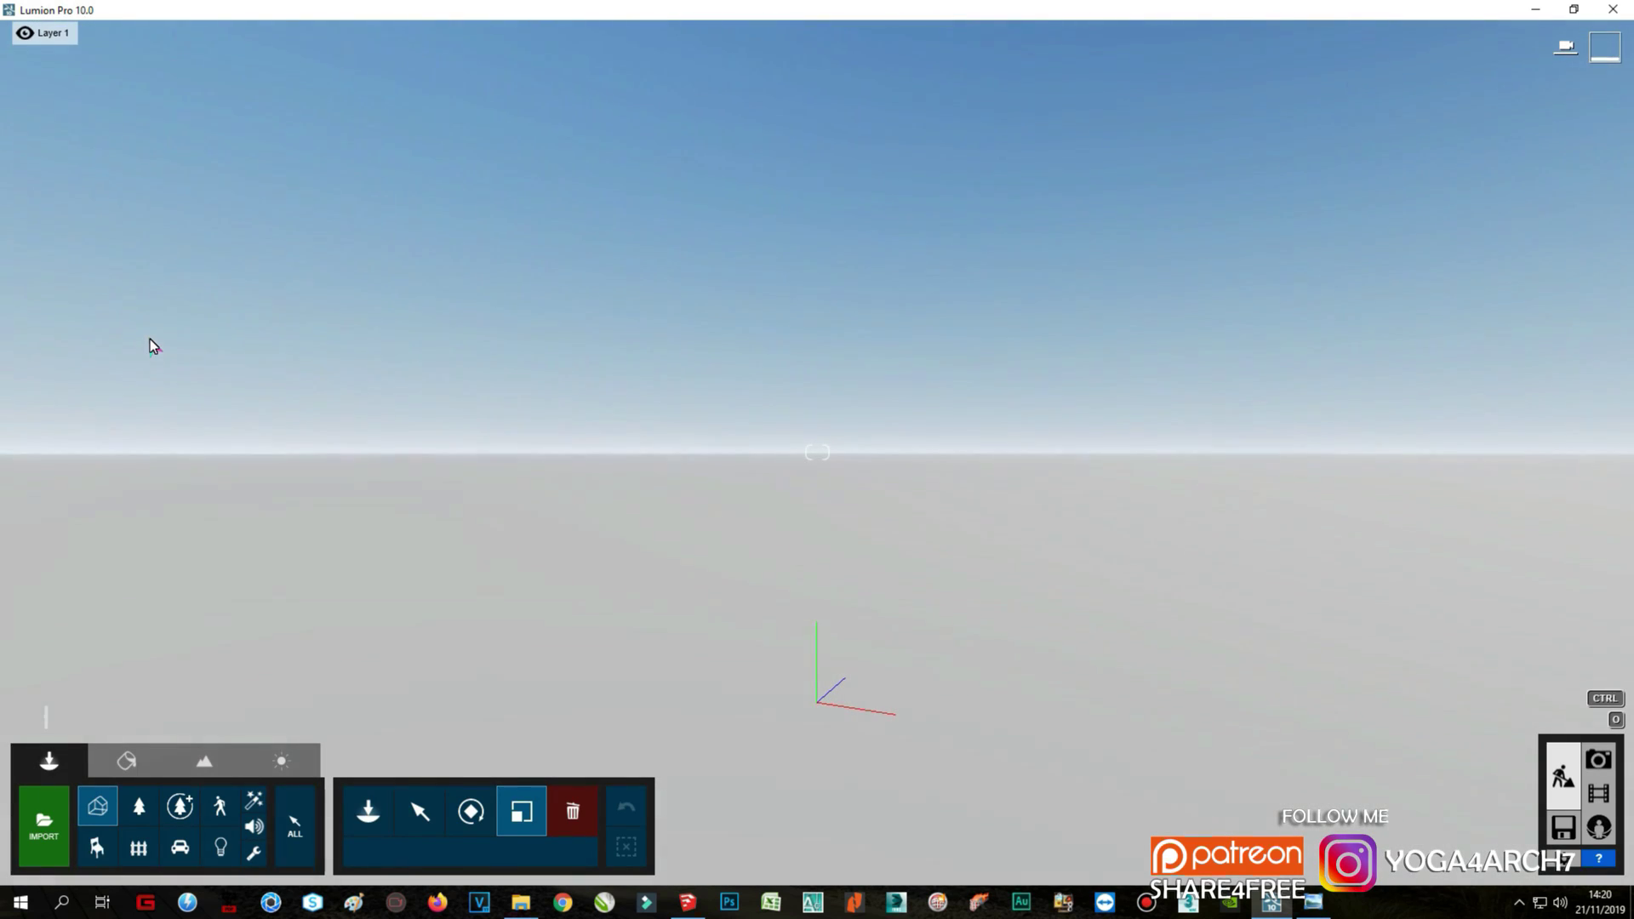
Step: Import F:\TUTORIAL LUMION 10\27\house.skp as a new model
click(42, 821)
click(195, 579)
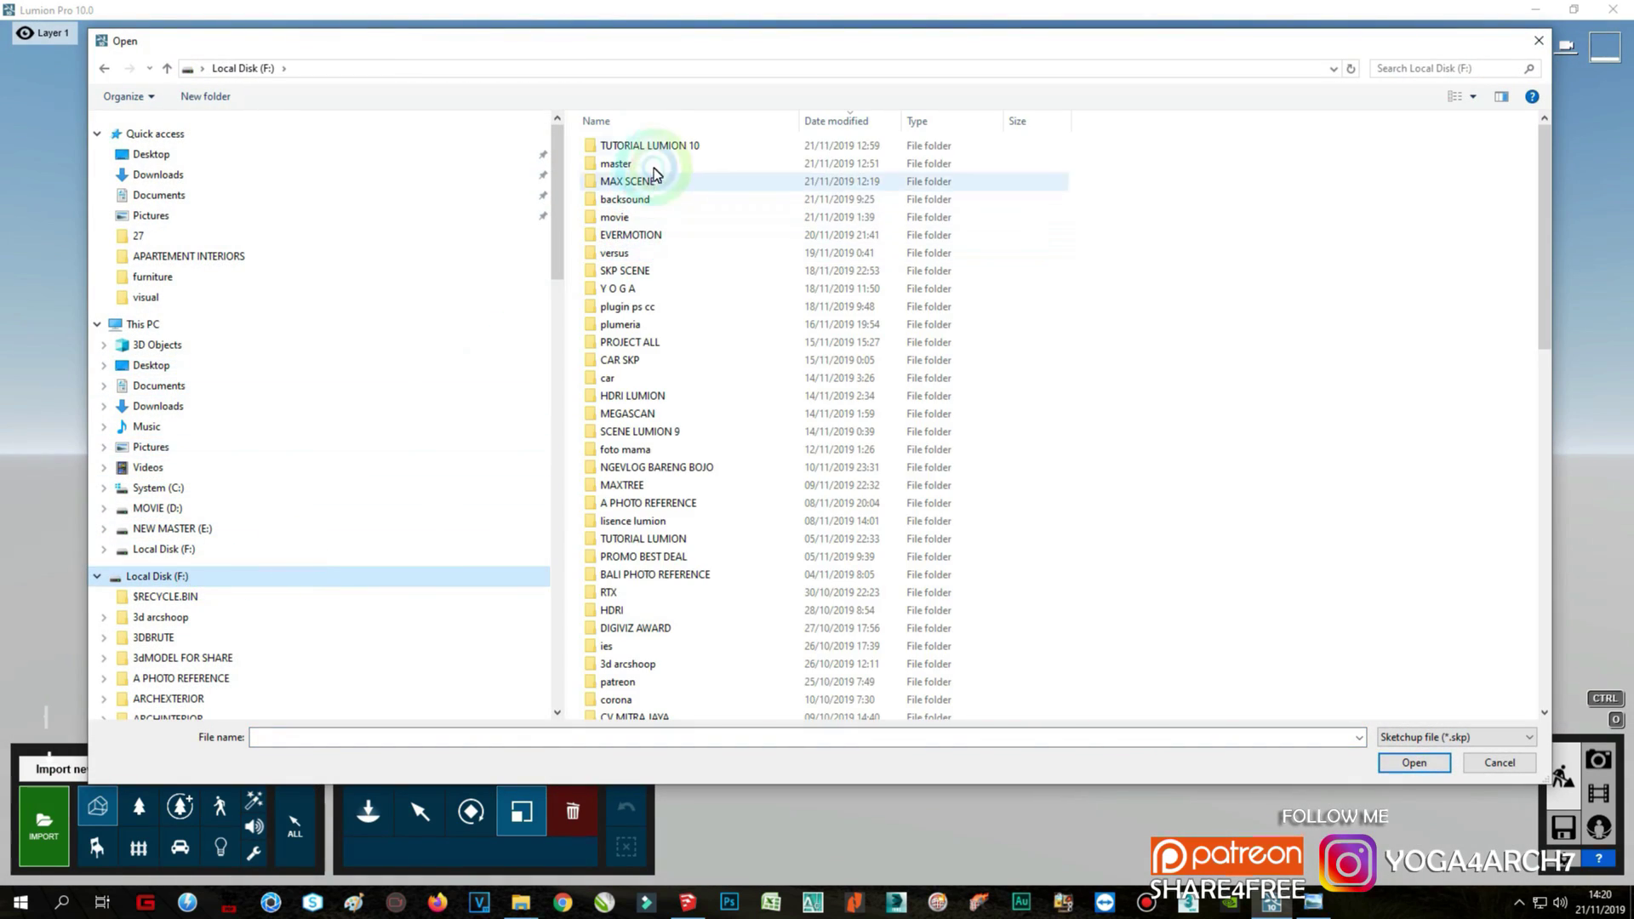
double_click(638, 153)
click(653, 149)
double_click(653, 149)
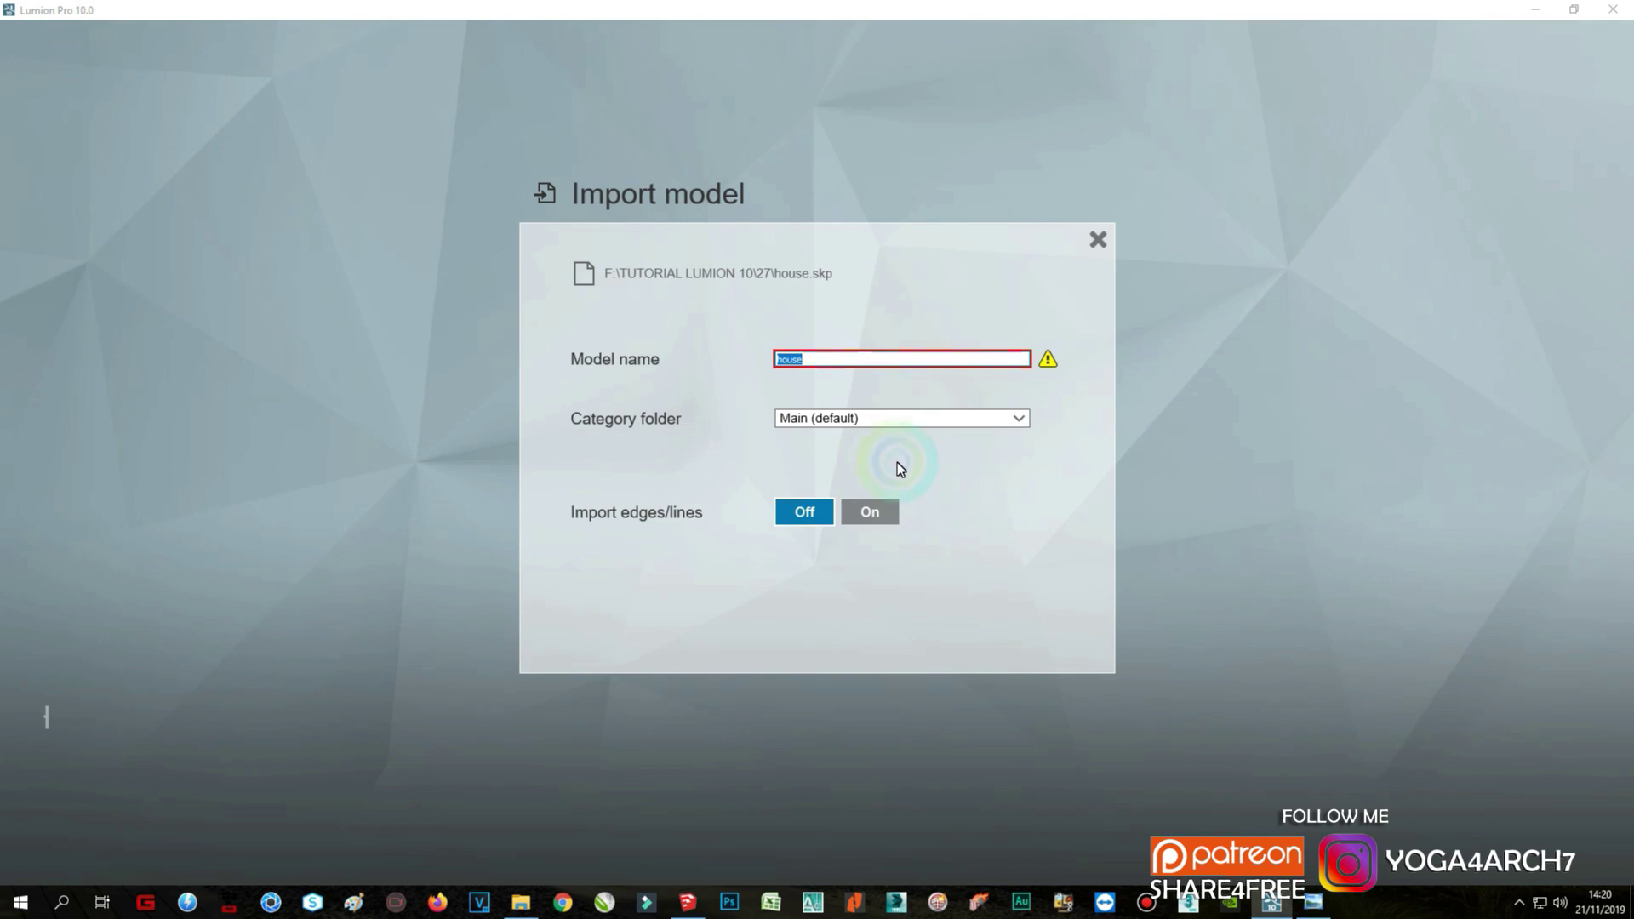
click(1066, 624)
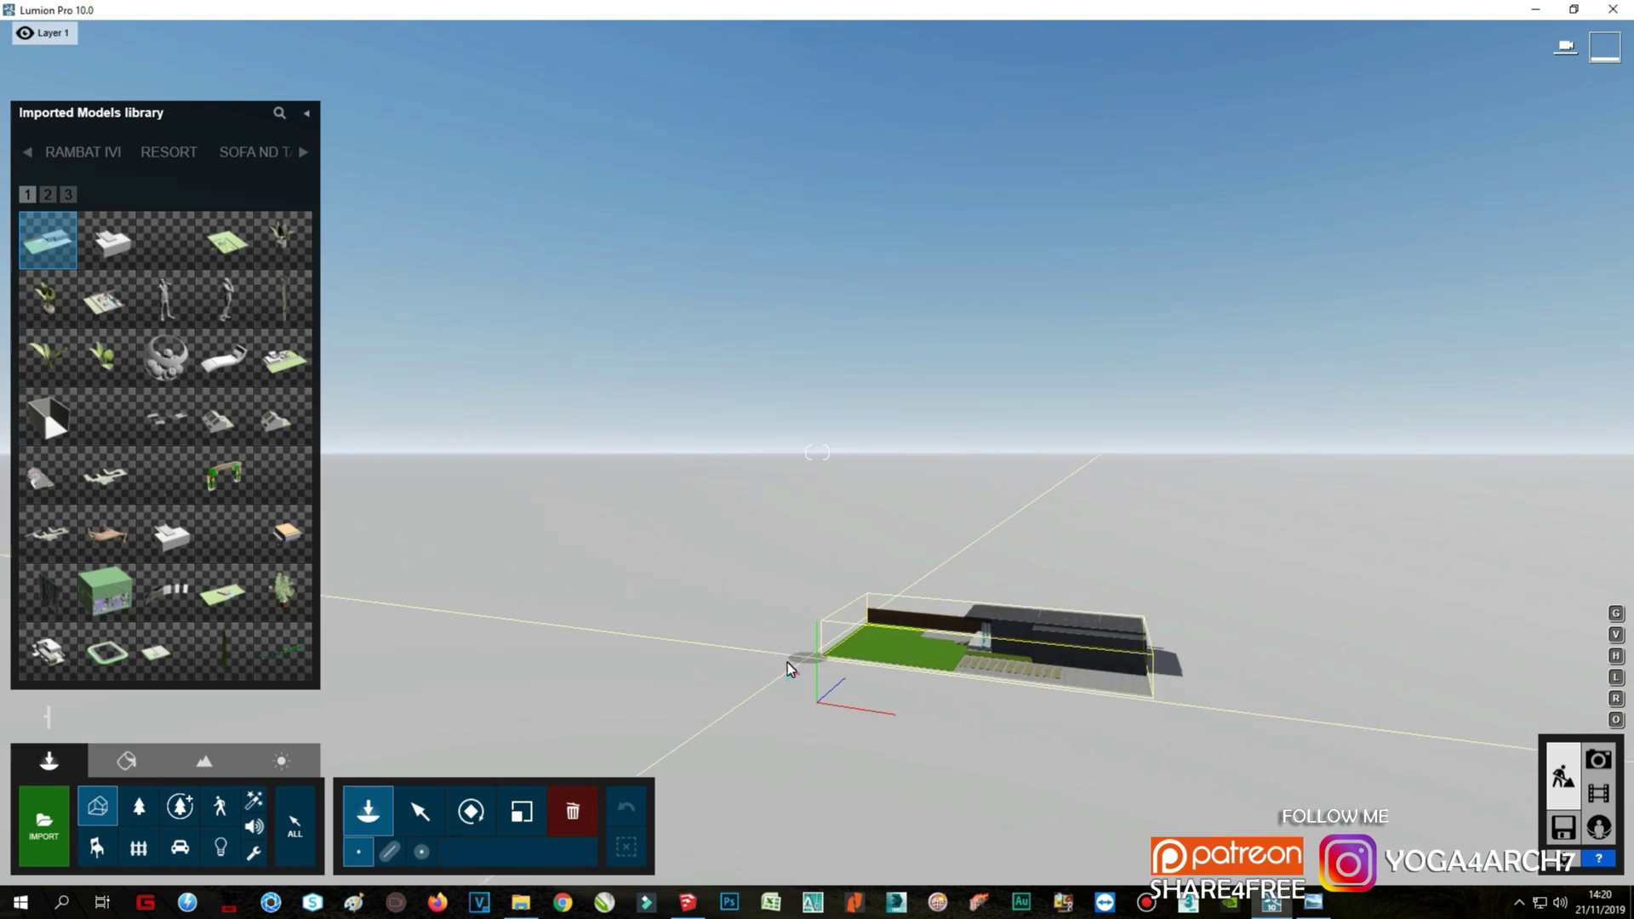
Step: Place the imported house in the scene and switch to Photo mode
click(766, 669)
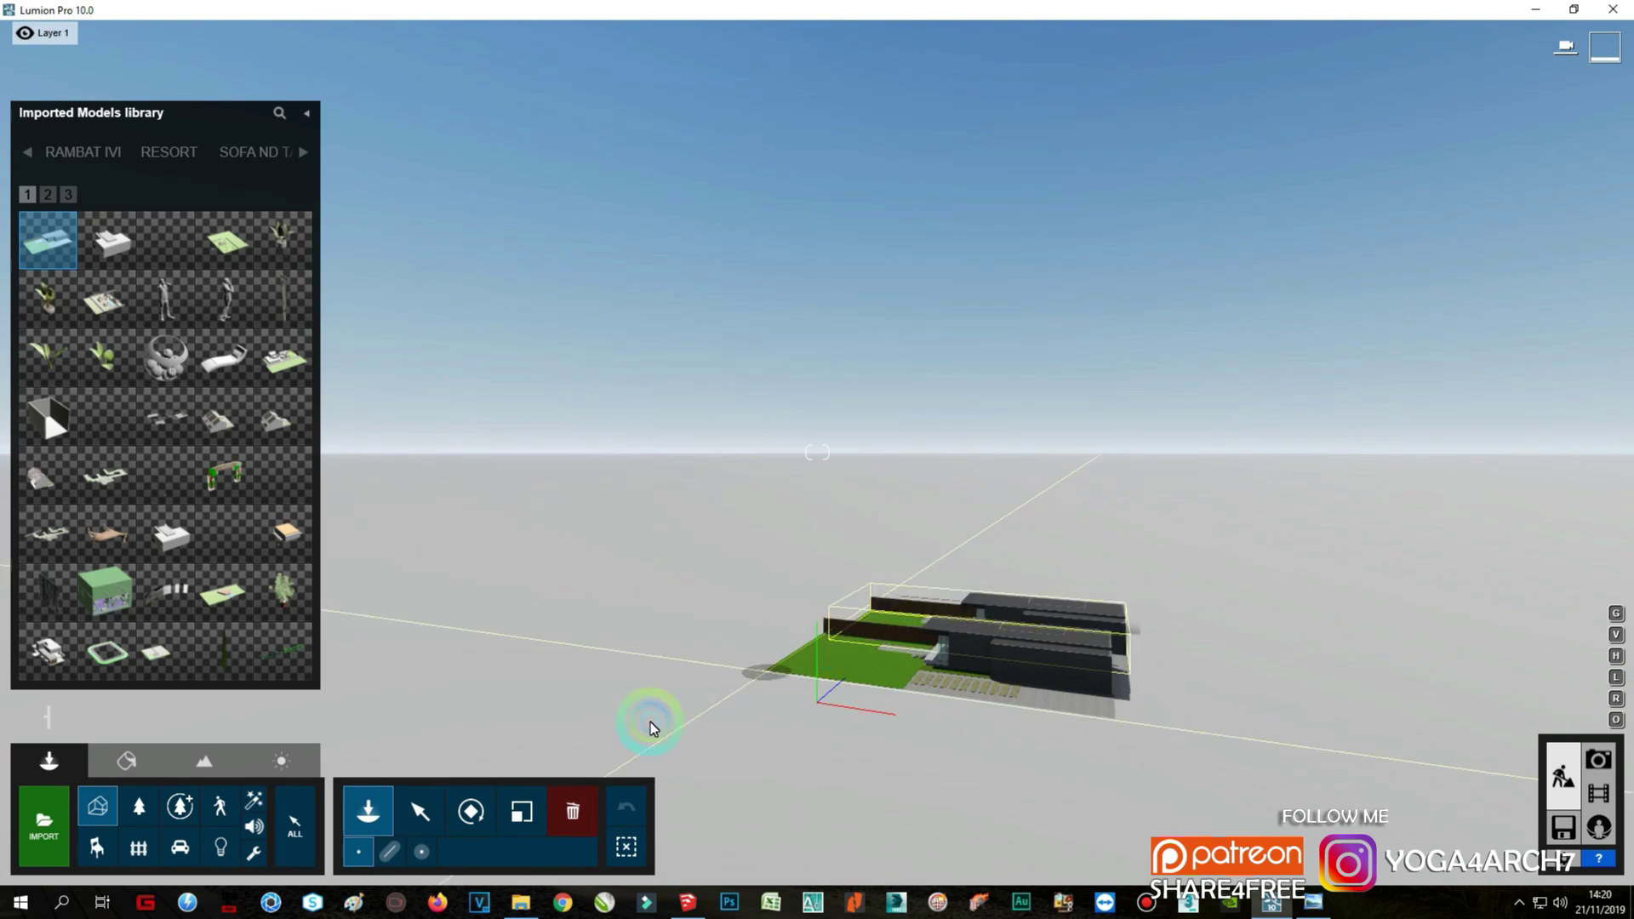
click(420, 811)
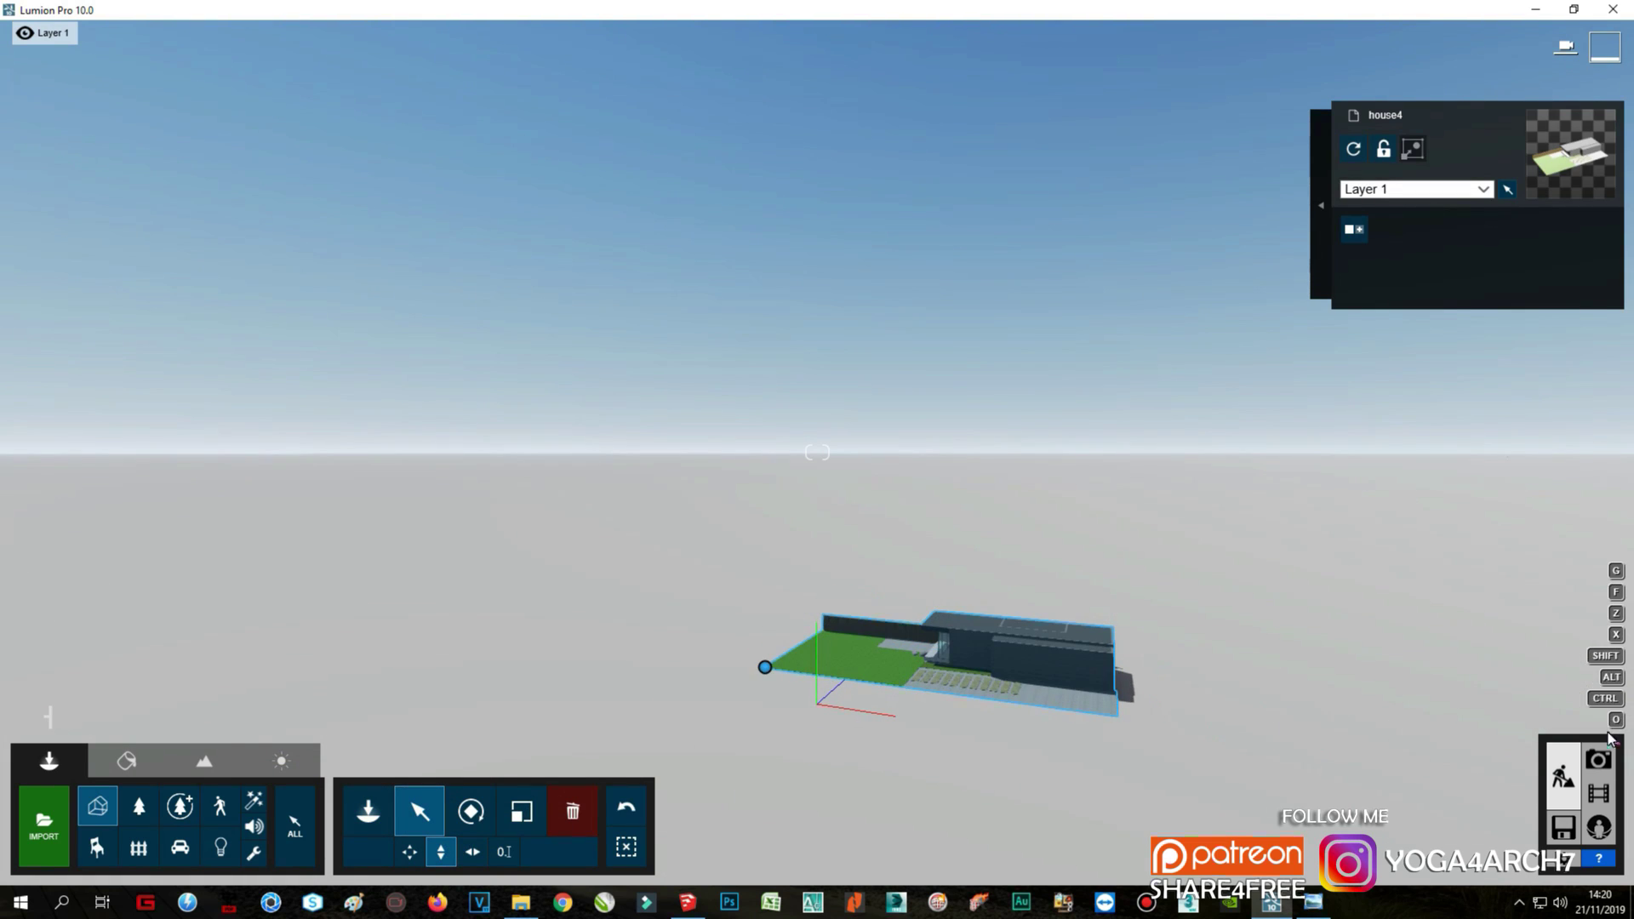
click(1574, 730)
Step: Zoom the camera close to the house, store it as photo 1, and refine the framing
click(1047, 386)
scroll(1045, 366, up, 10)
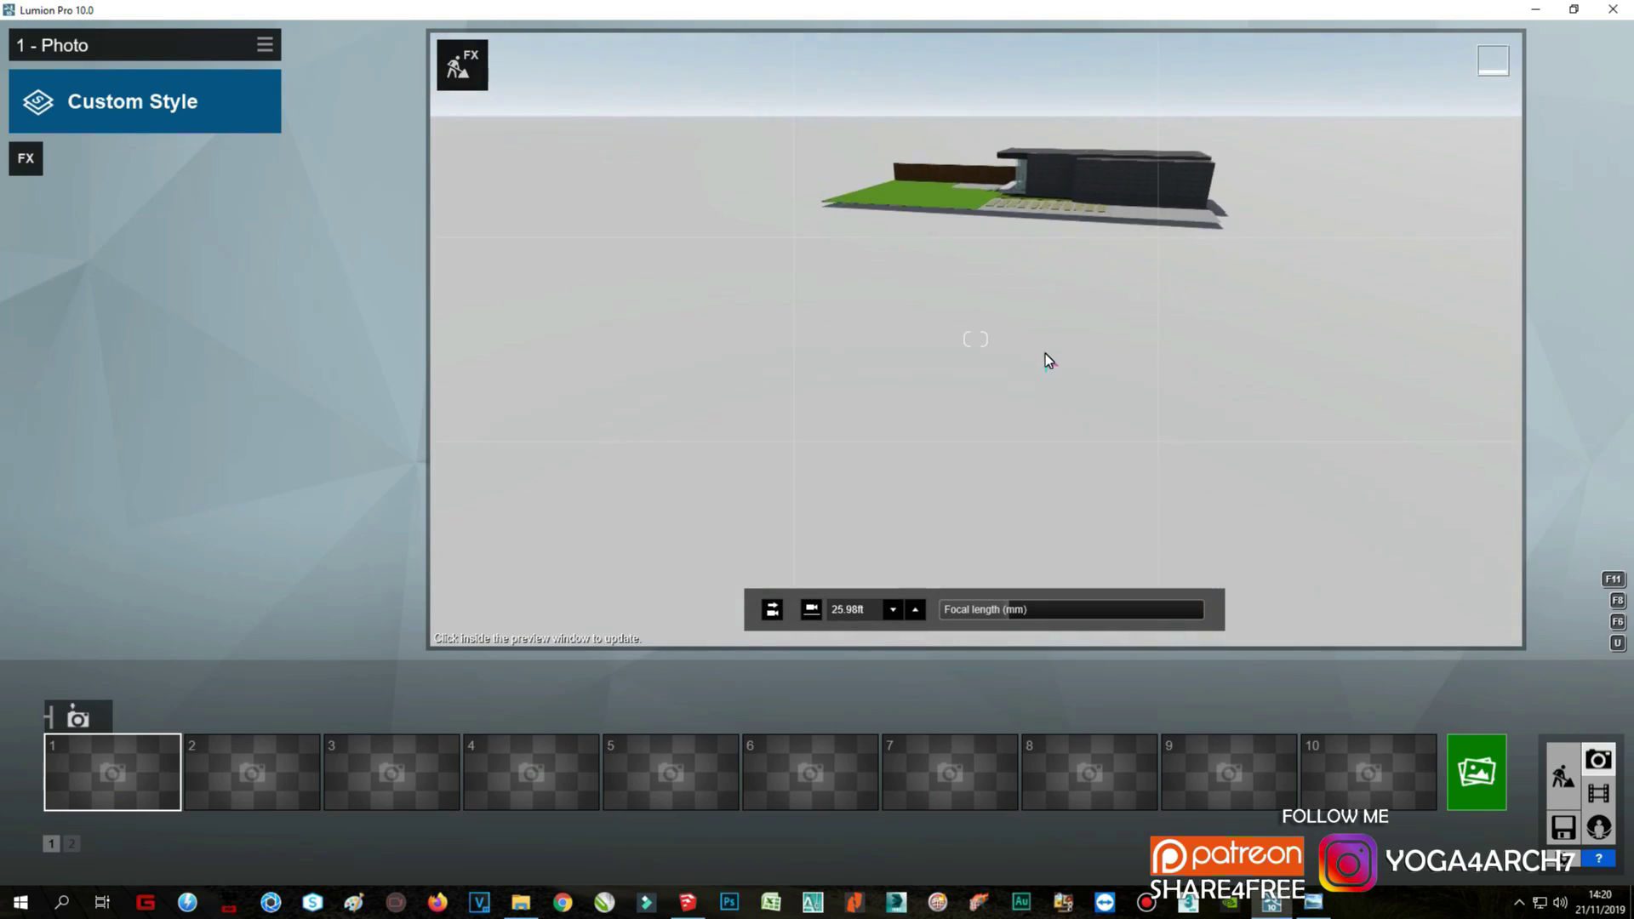
scroll(1048, 322, up, 3)
scroll(1048, 322, up, 3)
scroll(1048, 322, up, 2)
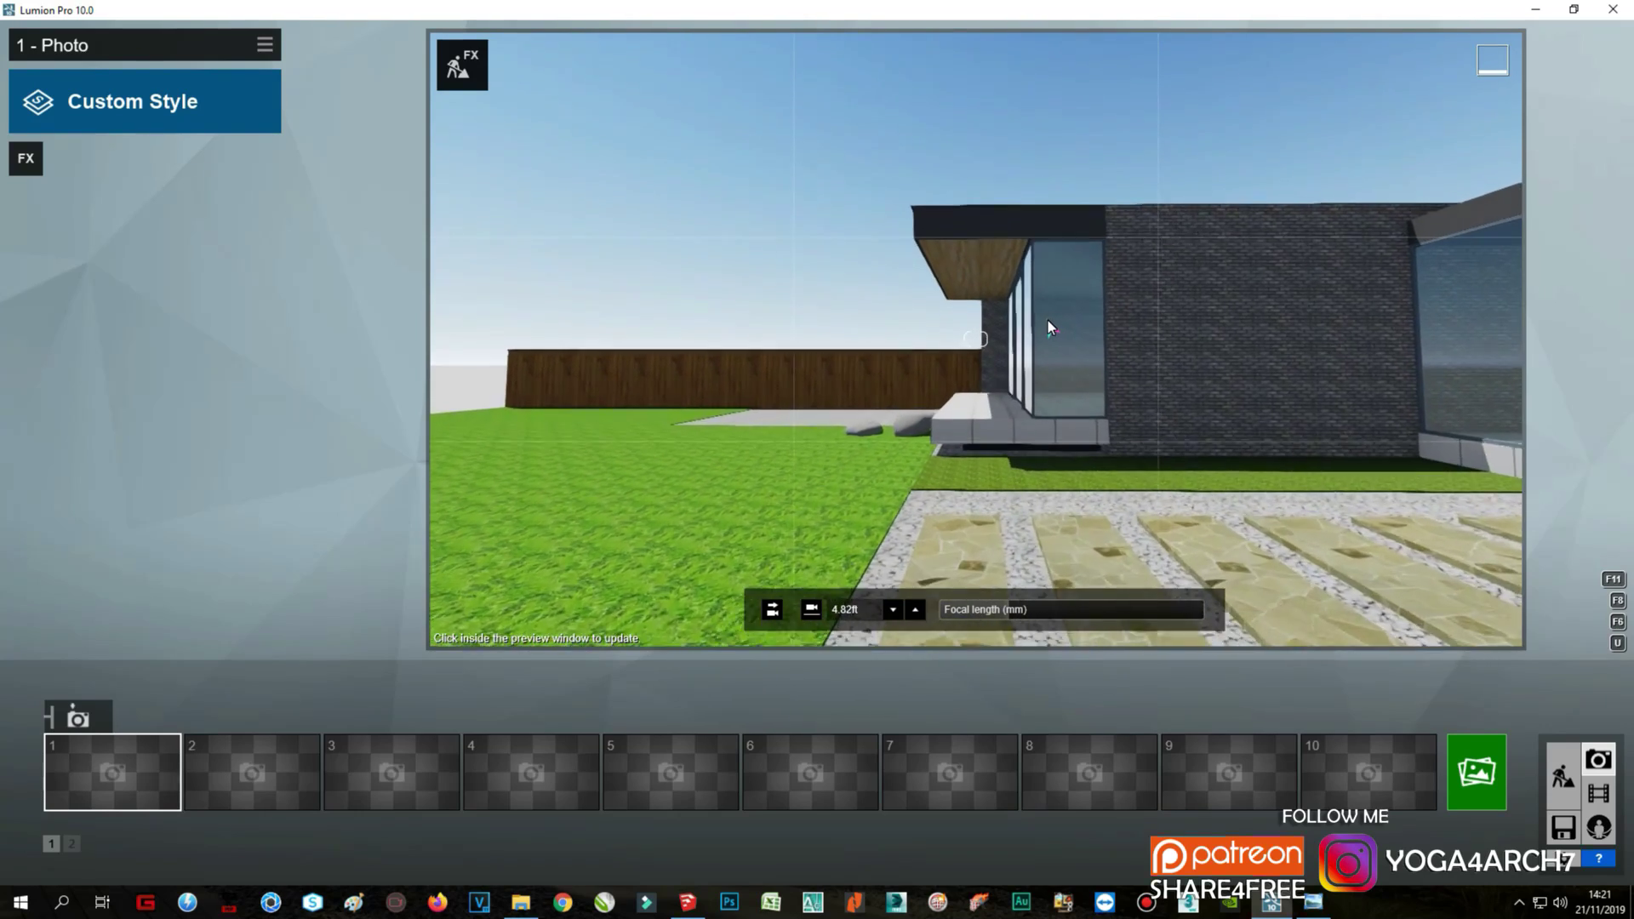
scroll(1049, 322, up, 2)
click(78, 717)
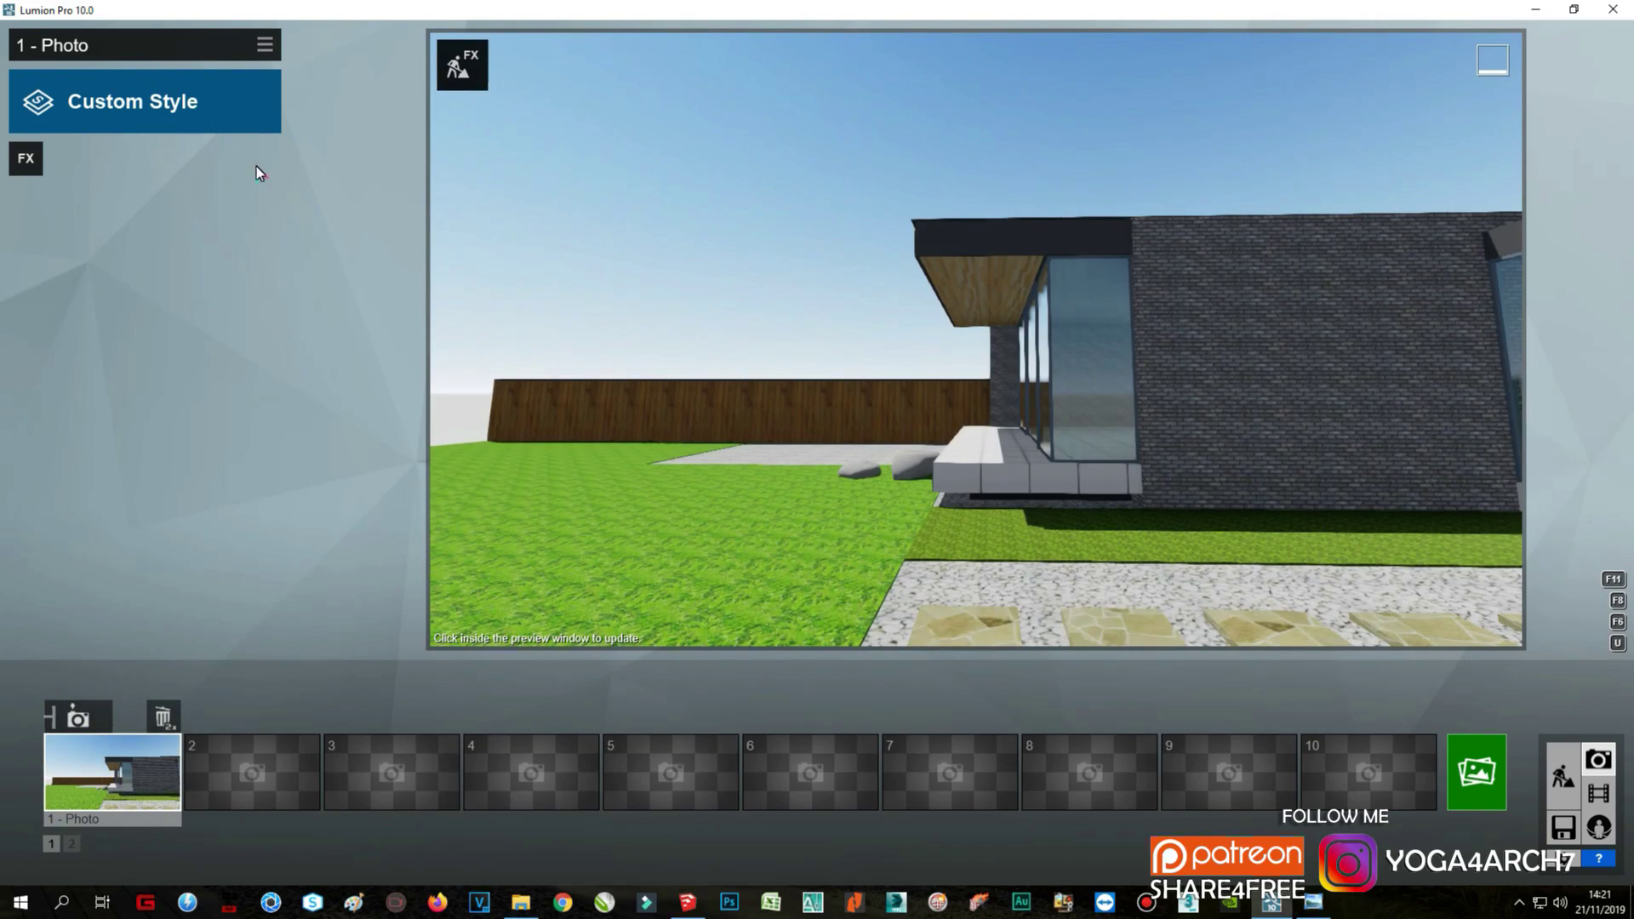
right_drag(1198, 394, 1205, 401)
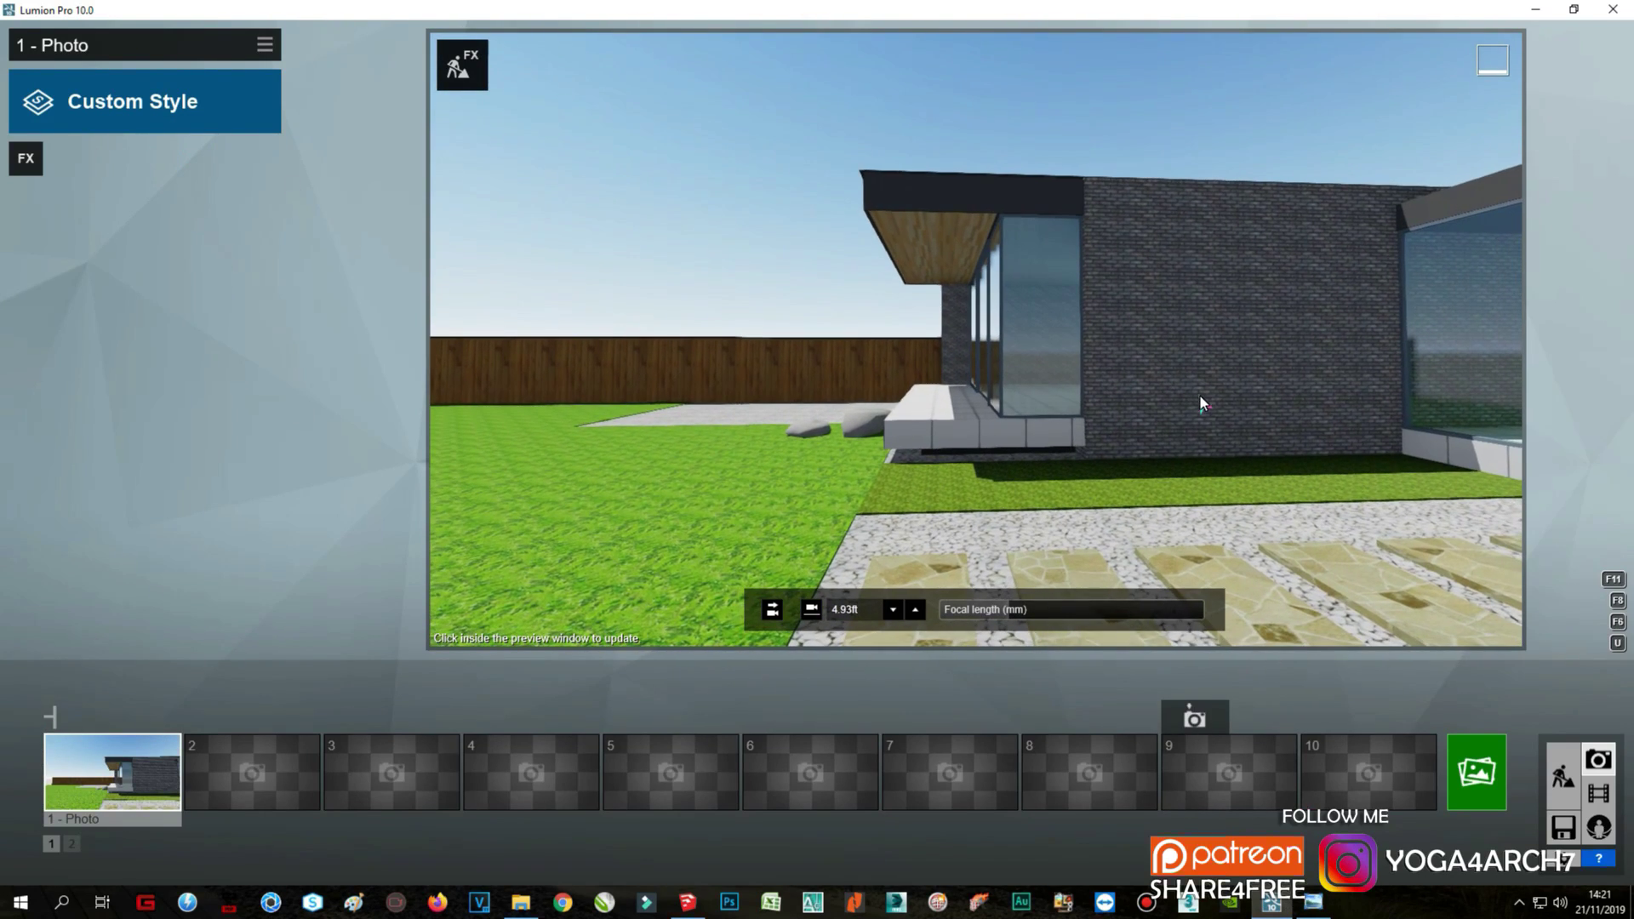
Step: Render photo 1 at 3840x2160 print size into folder 27, then launch Photoshop
click(1490, 776)
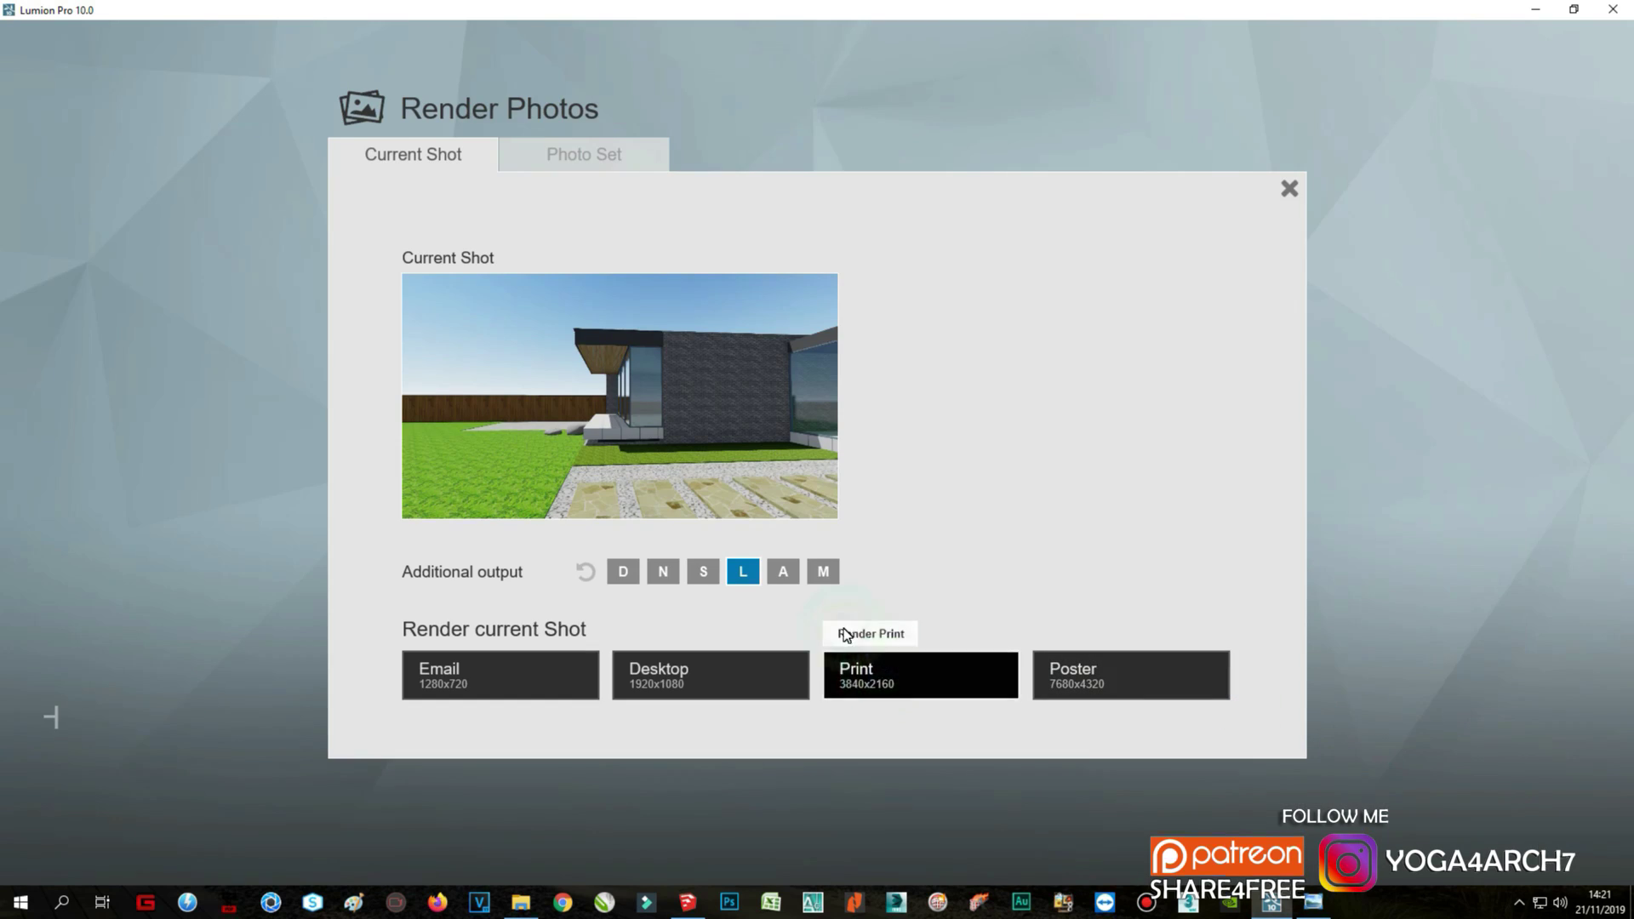
click(942, 678)
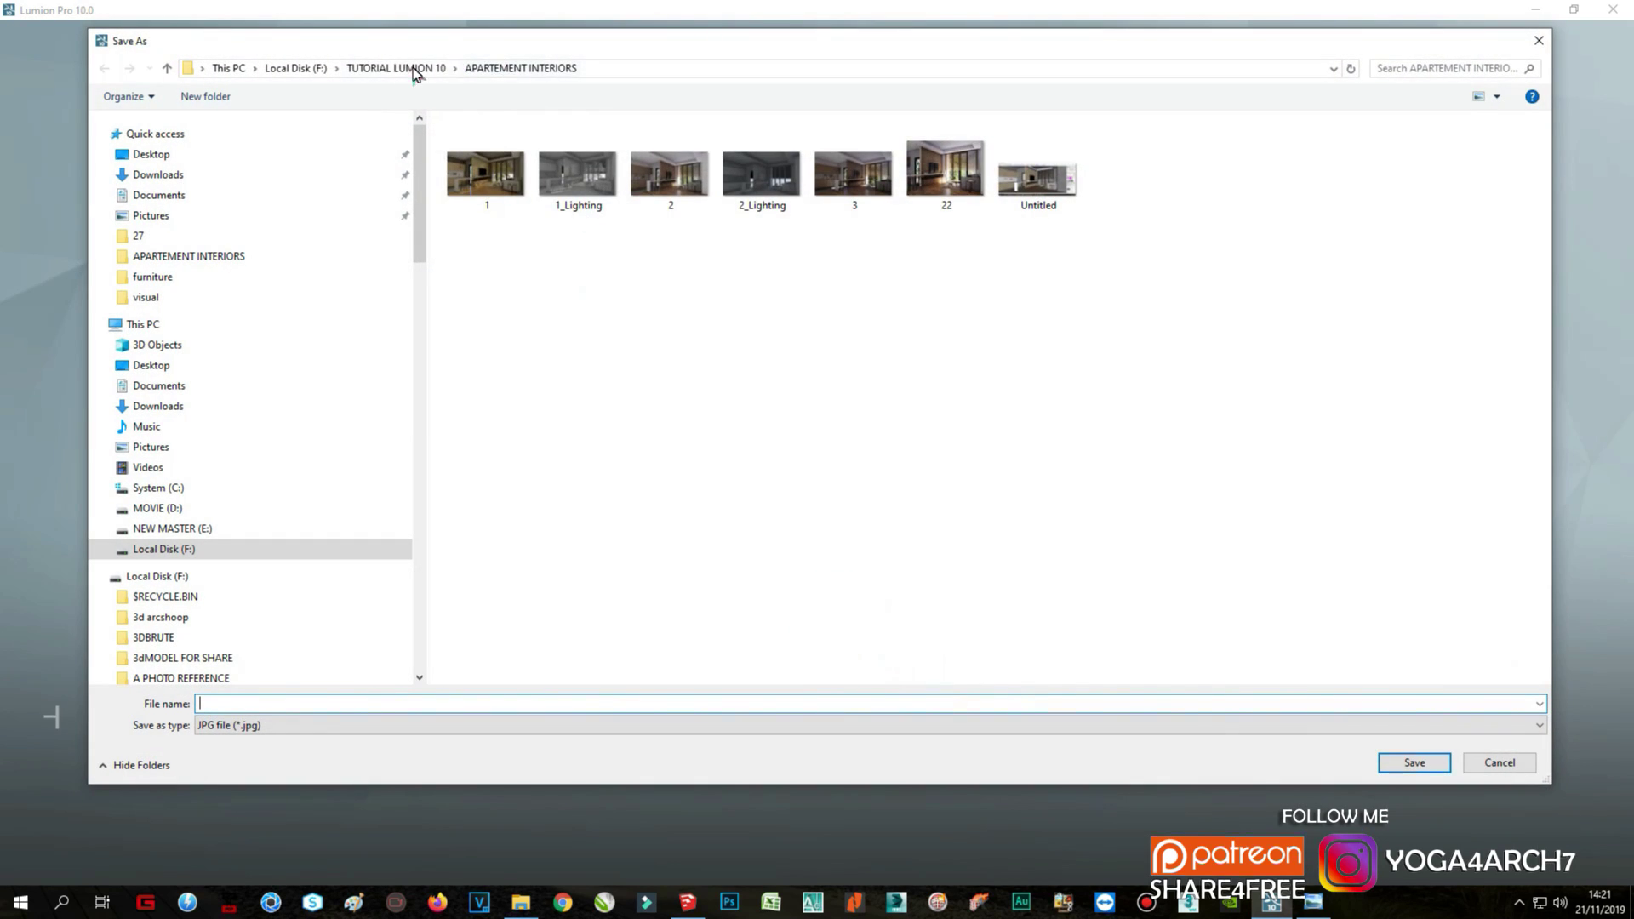
click(416, 68)
double_click(753, 239)
click(549, 594)
click(504, 711)
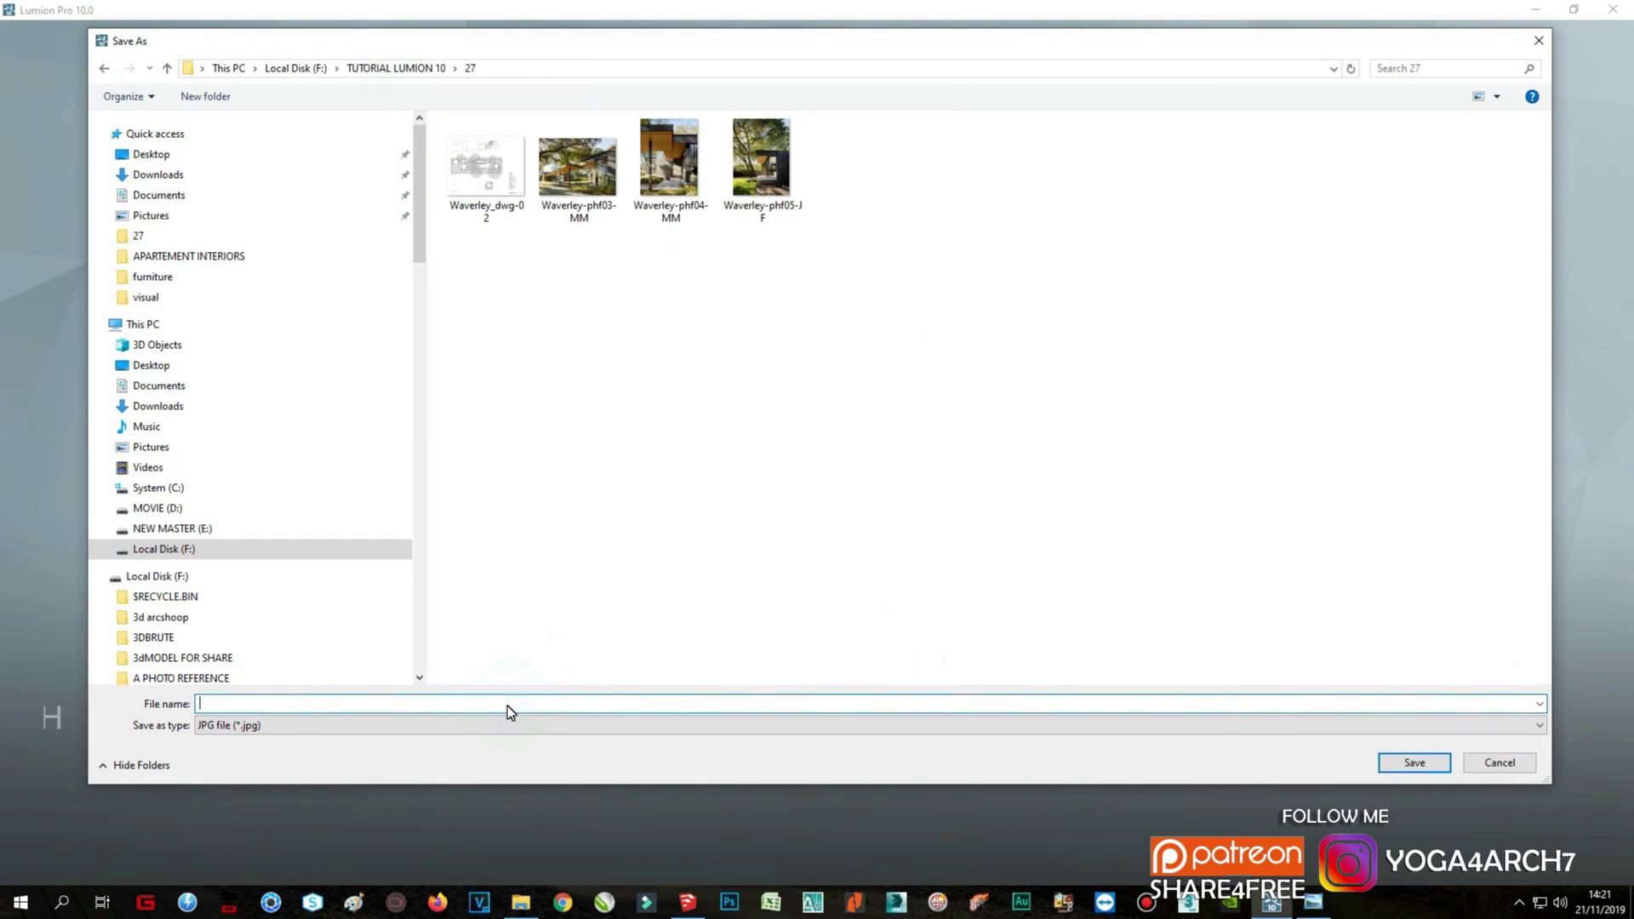
text(1)
click(1426, 770)
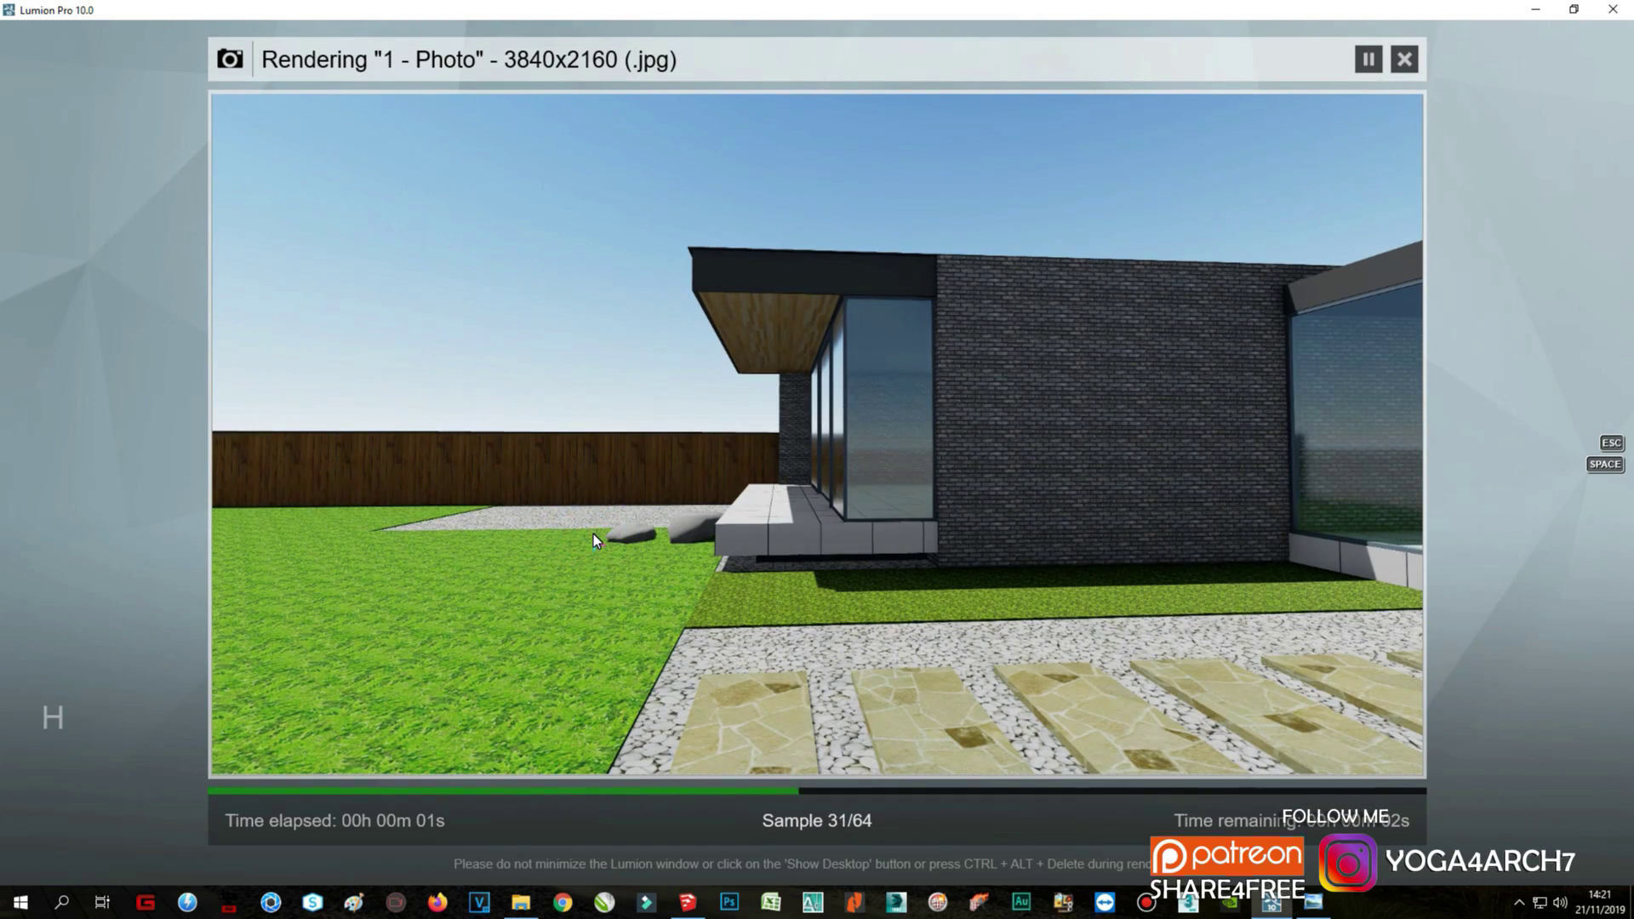
click(726, 903)
Step: Minimize Lumion and SketchUp and bring Photoshop to the front
click(1529, 17)
click(1361, 253)
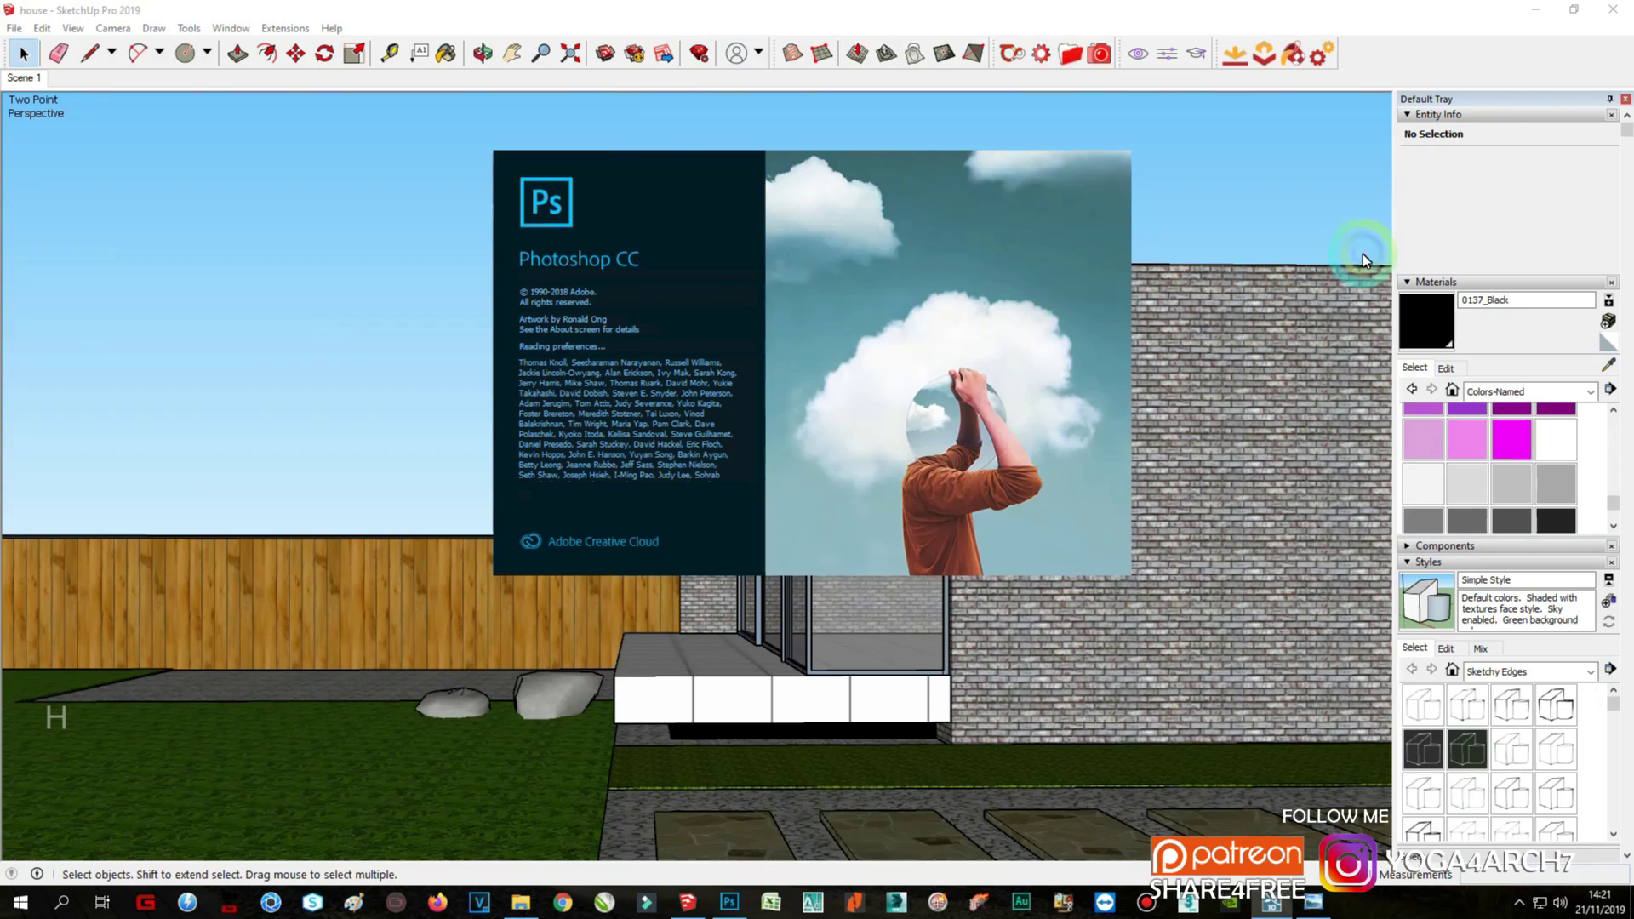
click(1548, 8)
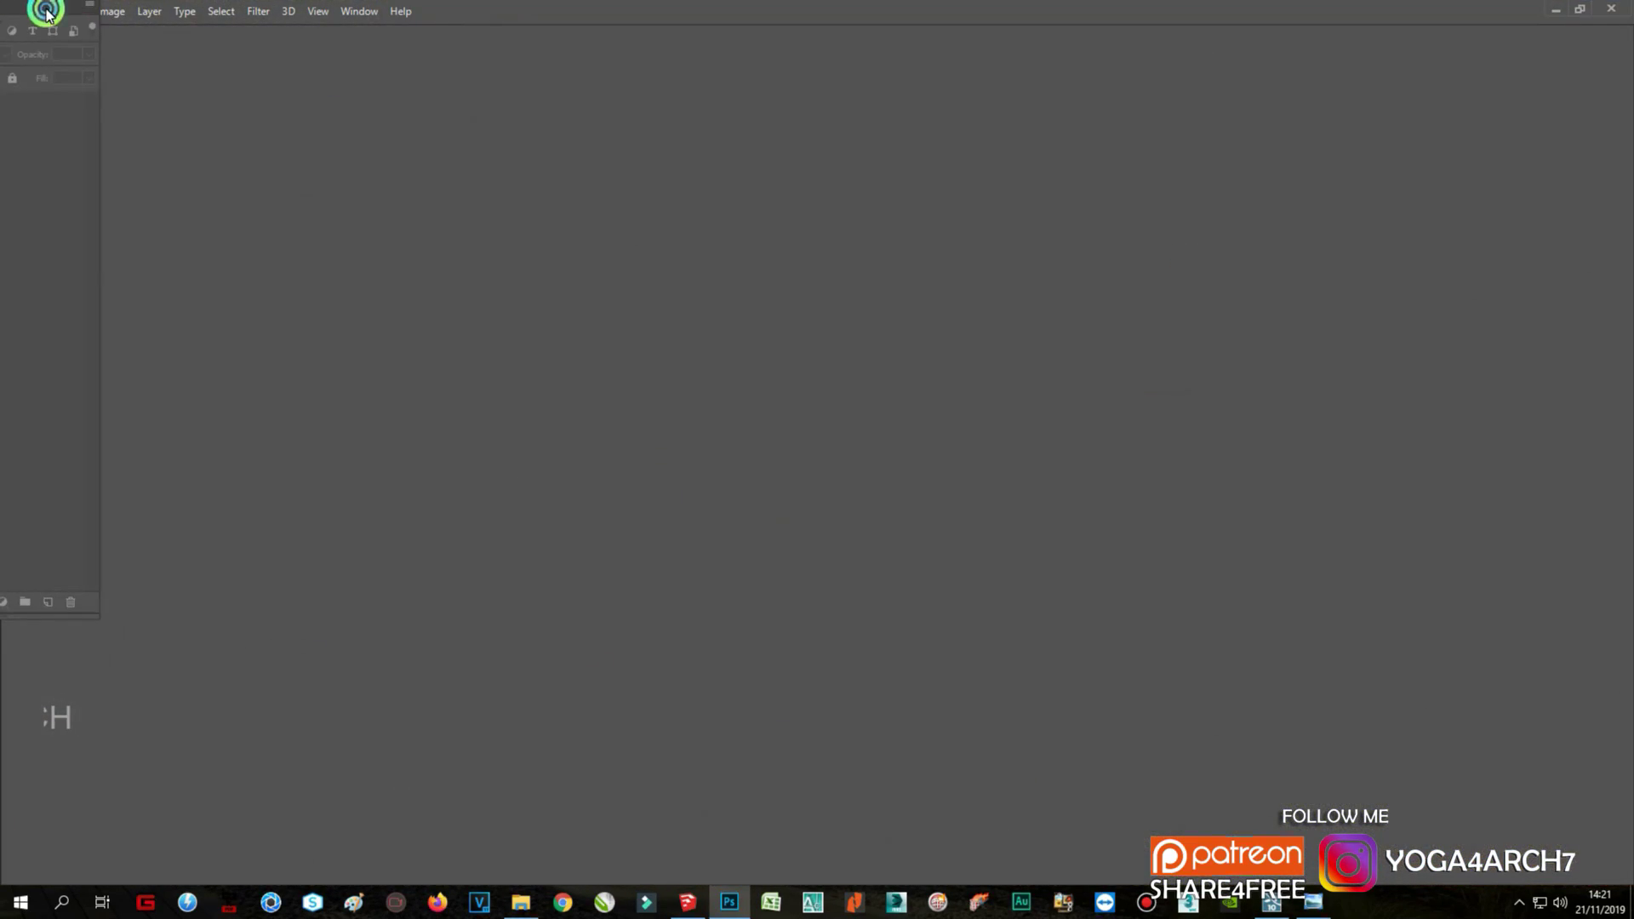
click(414, 82)
Step: Open the reference photo and 1.jpg from folder 27, floating the photo's window
click(47, 11)
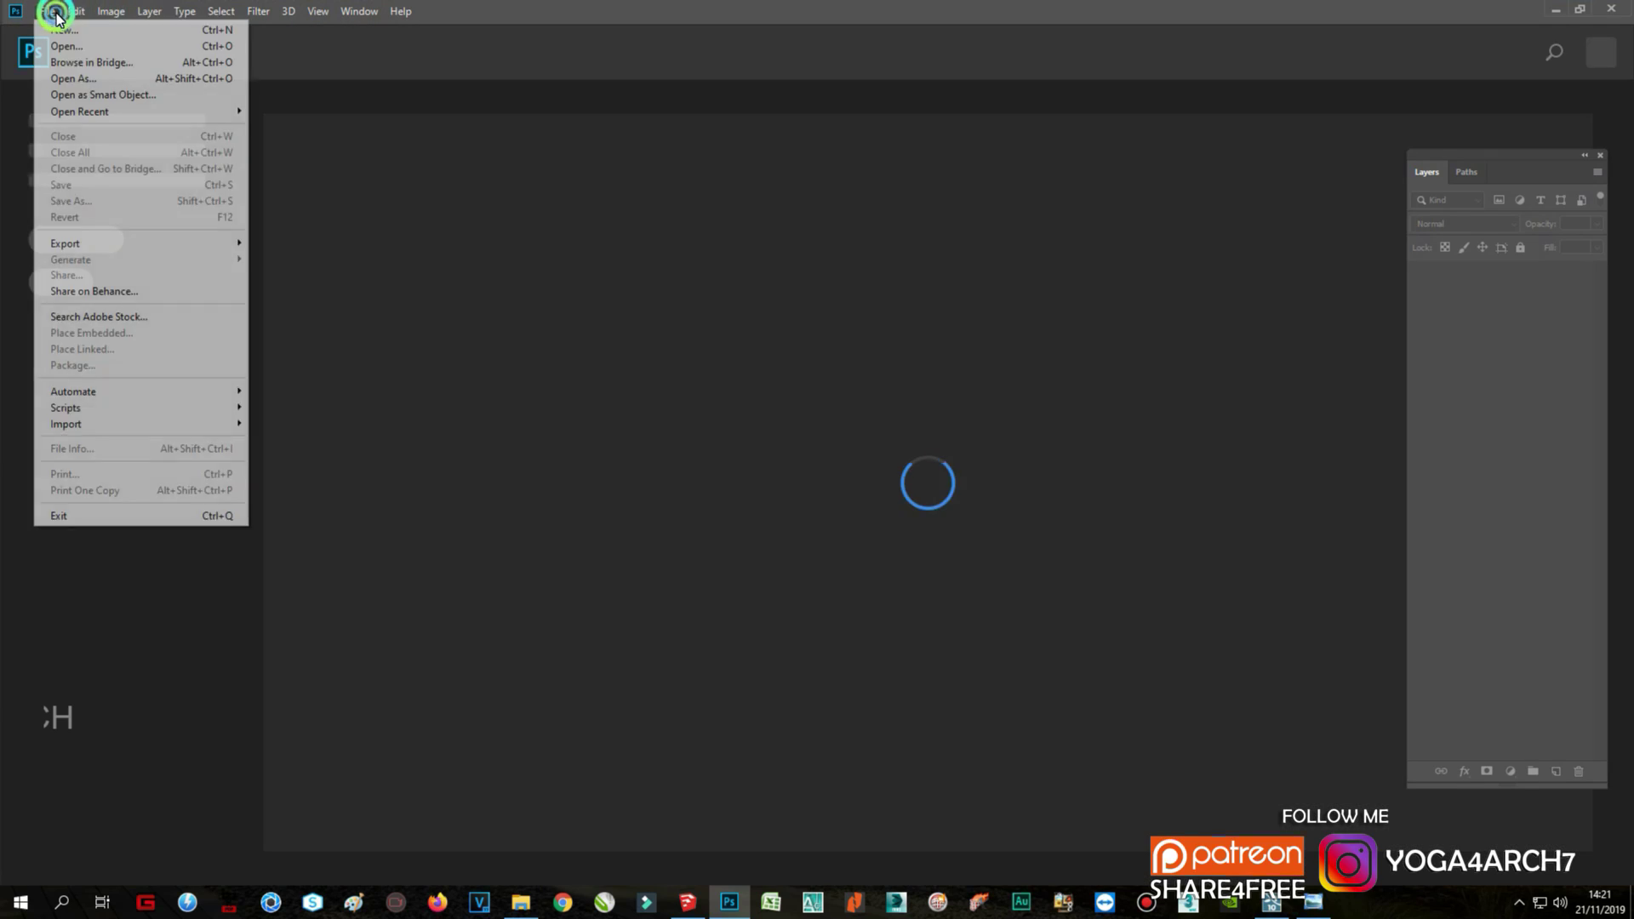
click(75, 44)
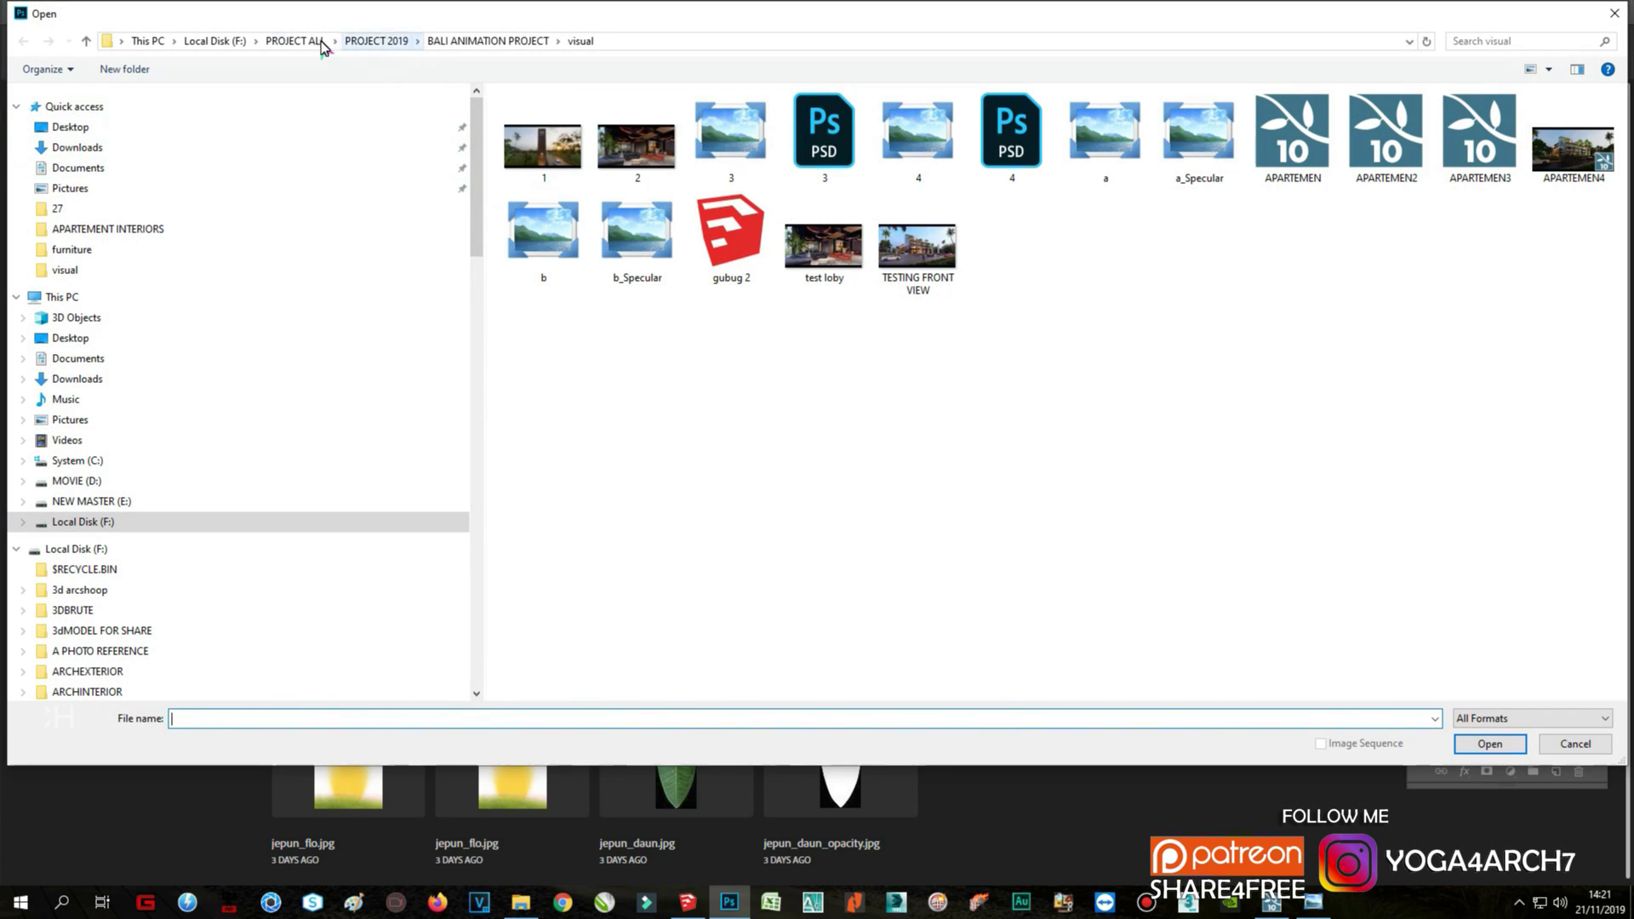
click(77, 548)
double_click(572, 378)
double_click(860, 219)
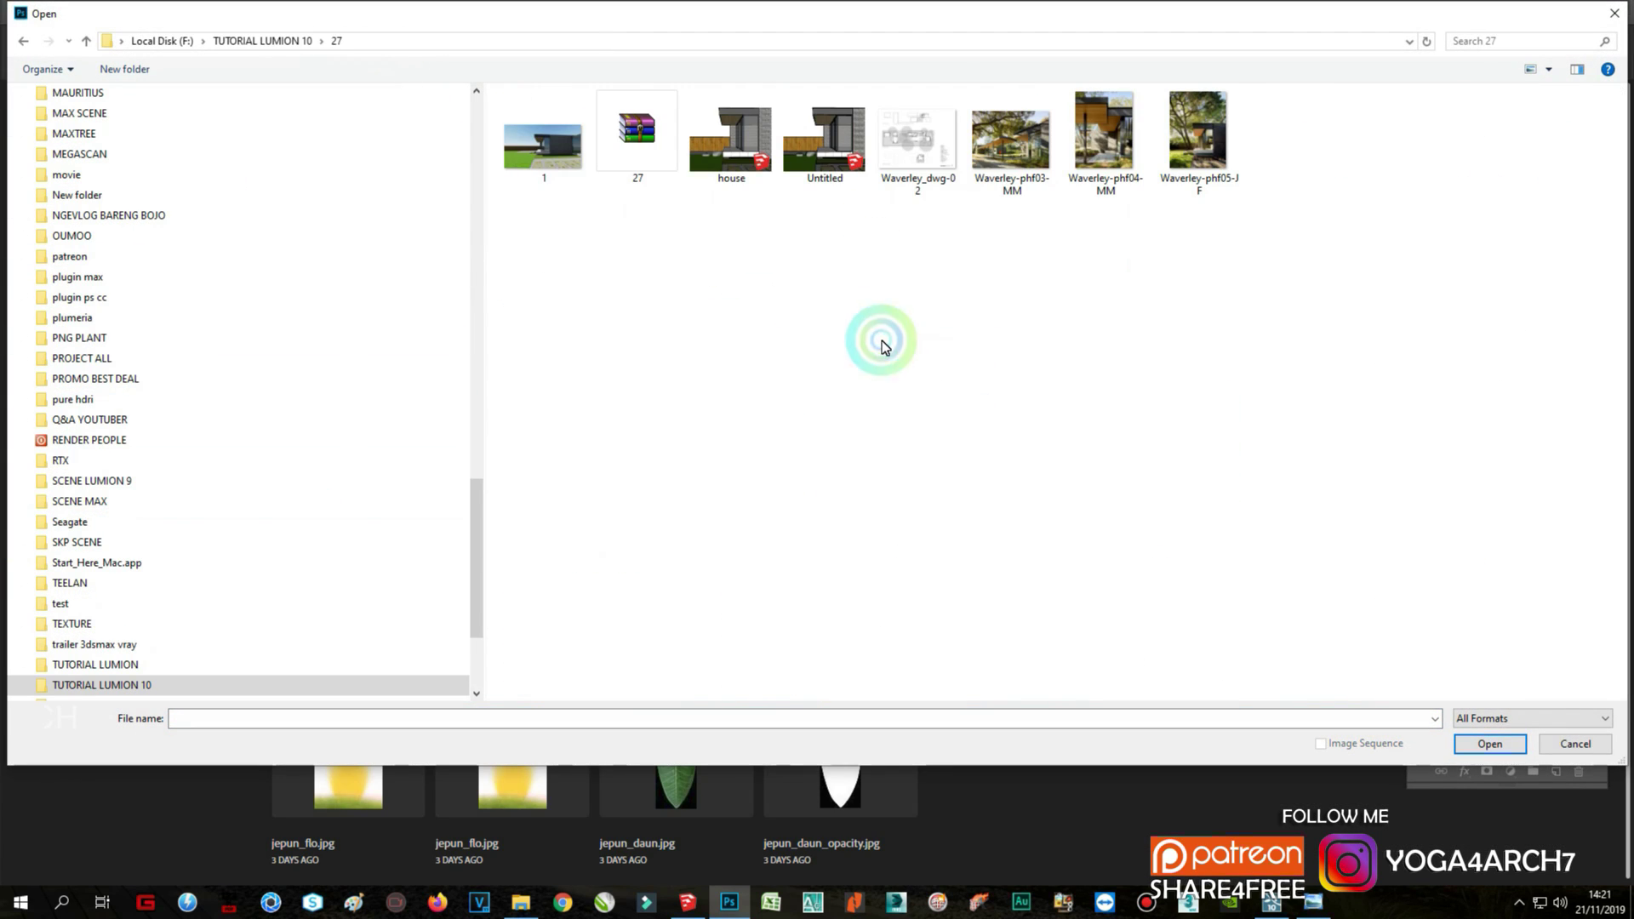
click(1199, 136)
ctrl+click(543, 145)
click(1490, 744)
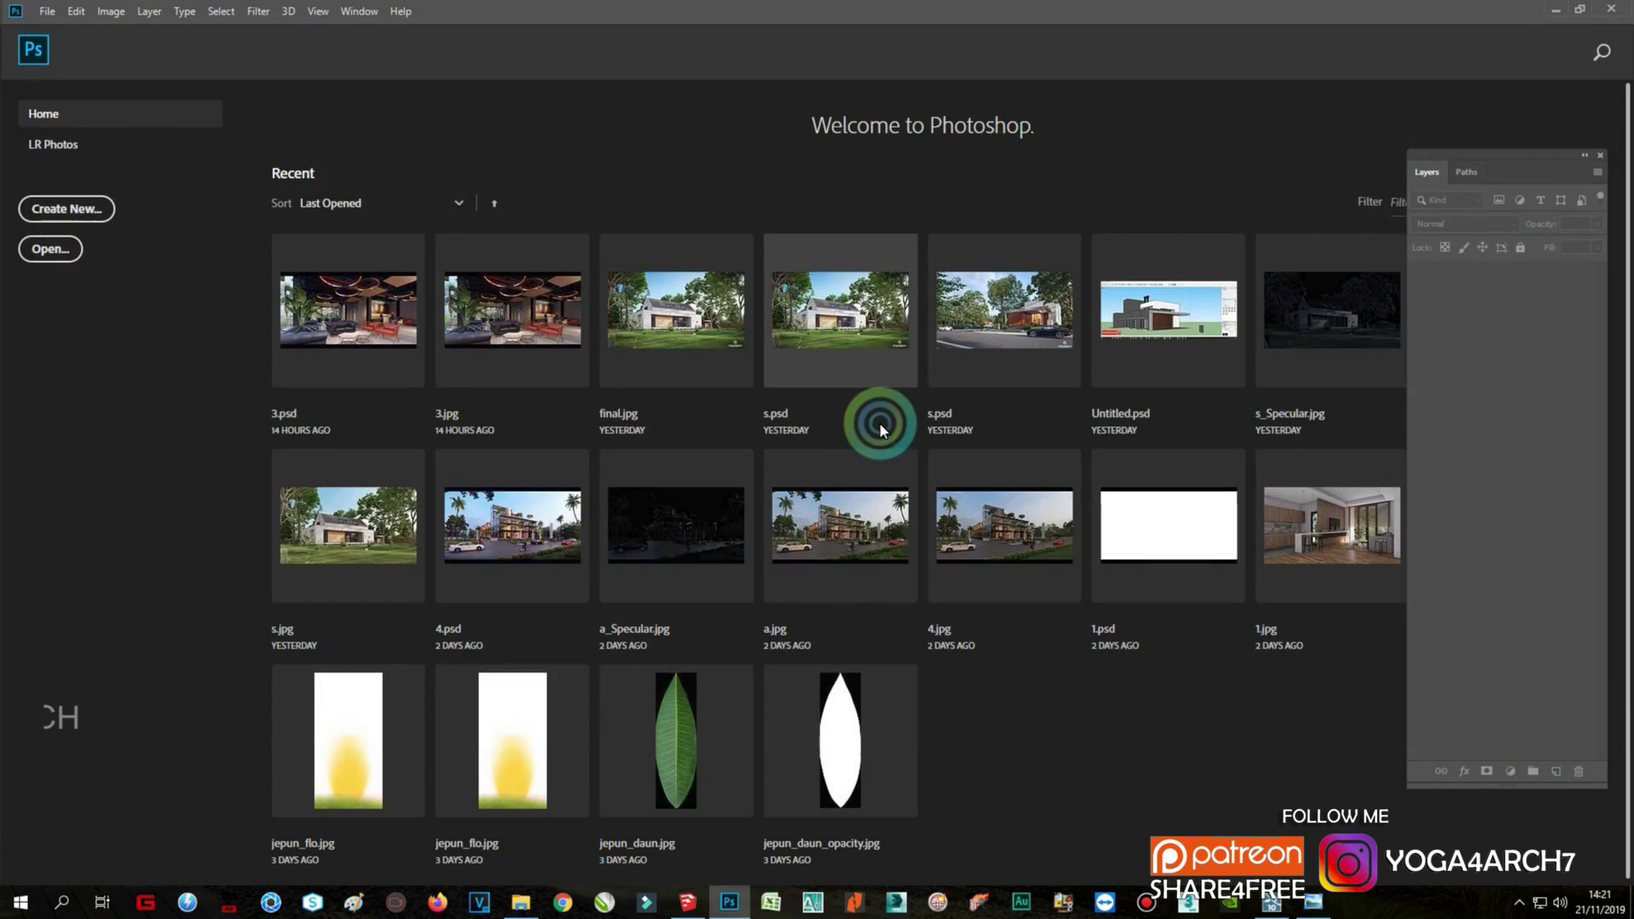
drag(203, 66, 128, 143)
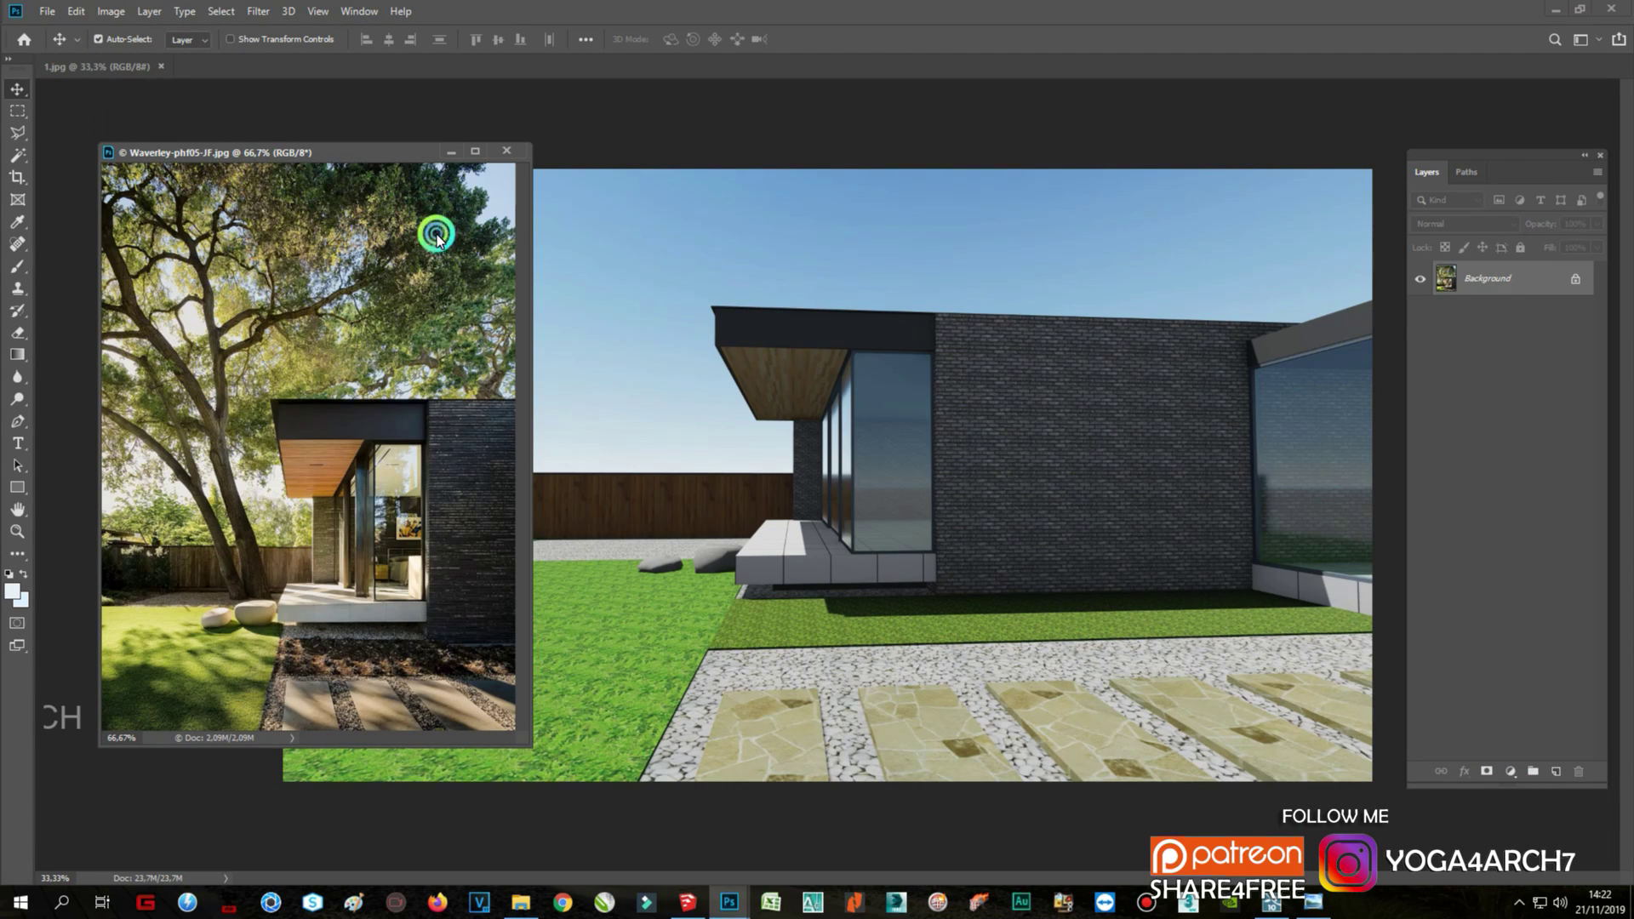
Step: Drag the reference photo into 1.jpg and scale it to full canvas height
drag(436, 236, 795, 295)
key(ctrl+t)
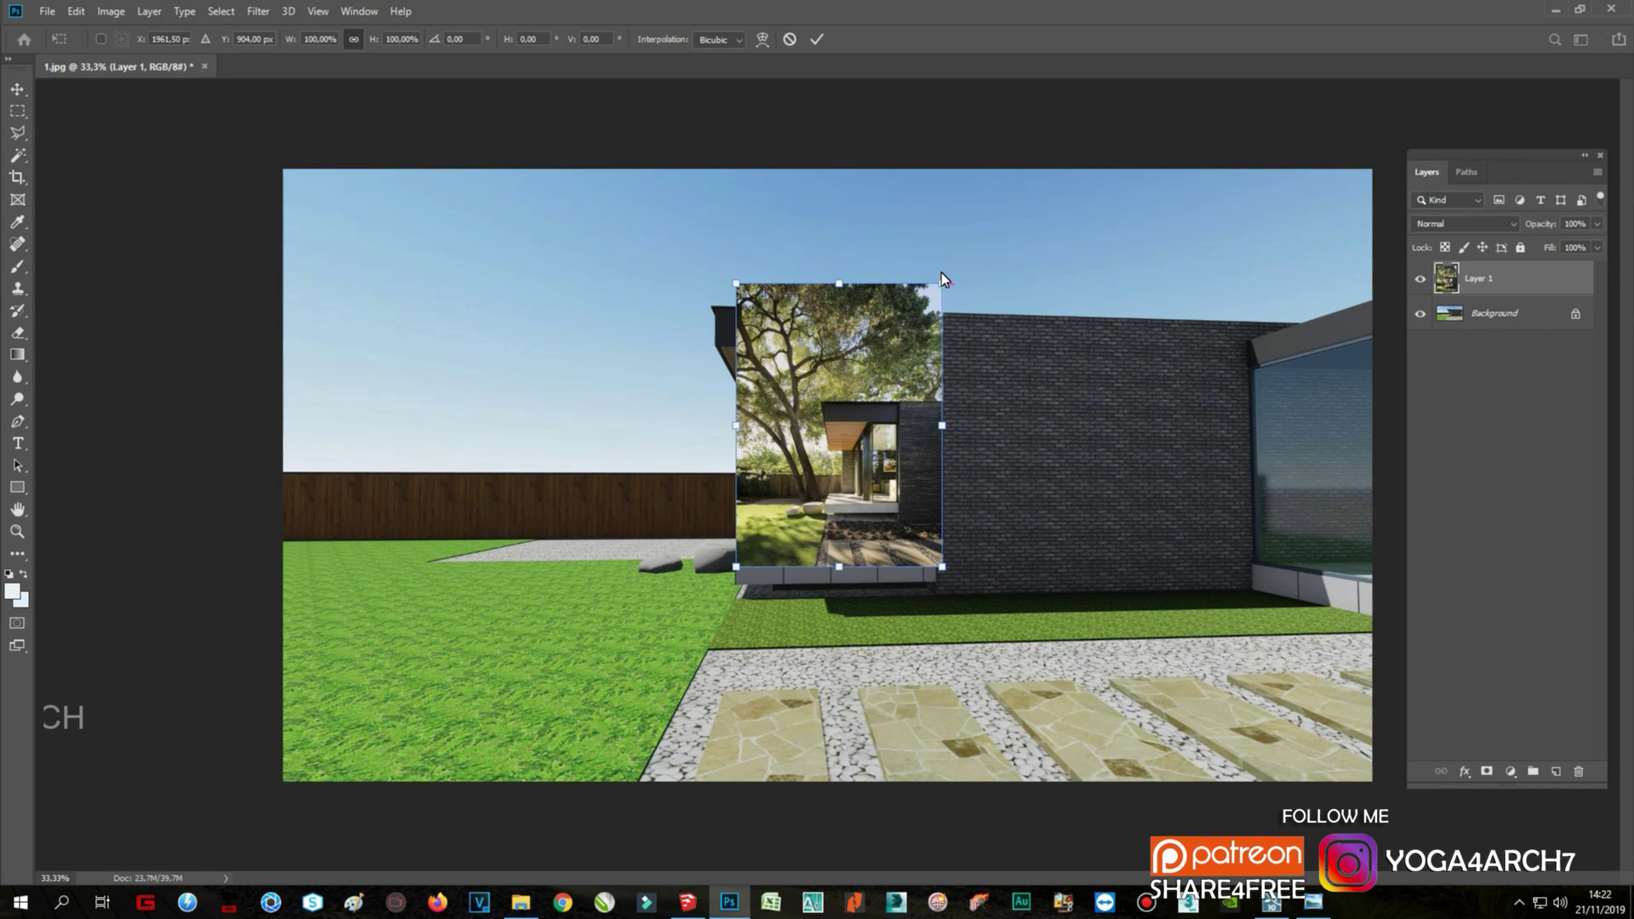
drag(941, 273, 1071, 200)
drag(730, 575, 521, 747)
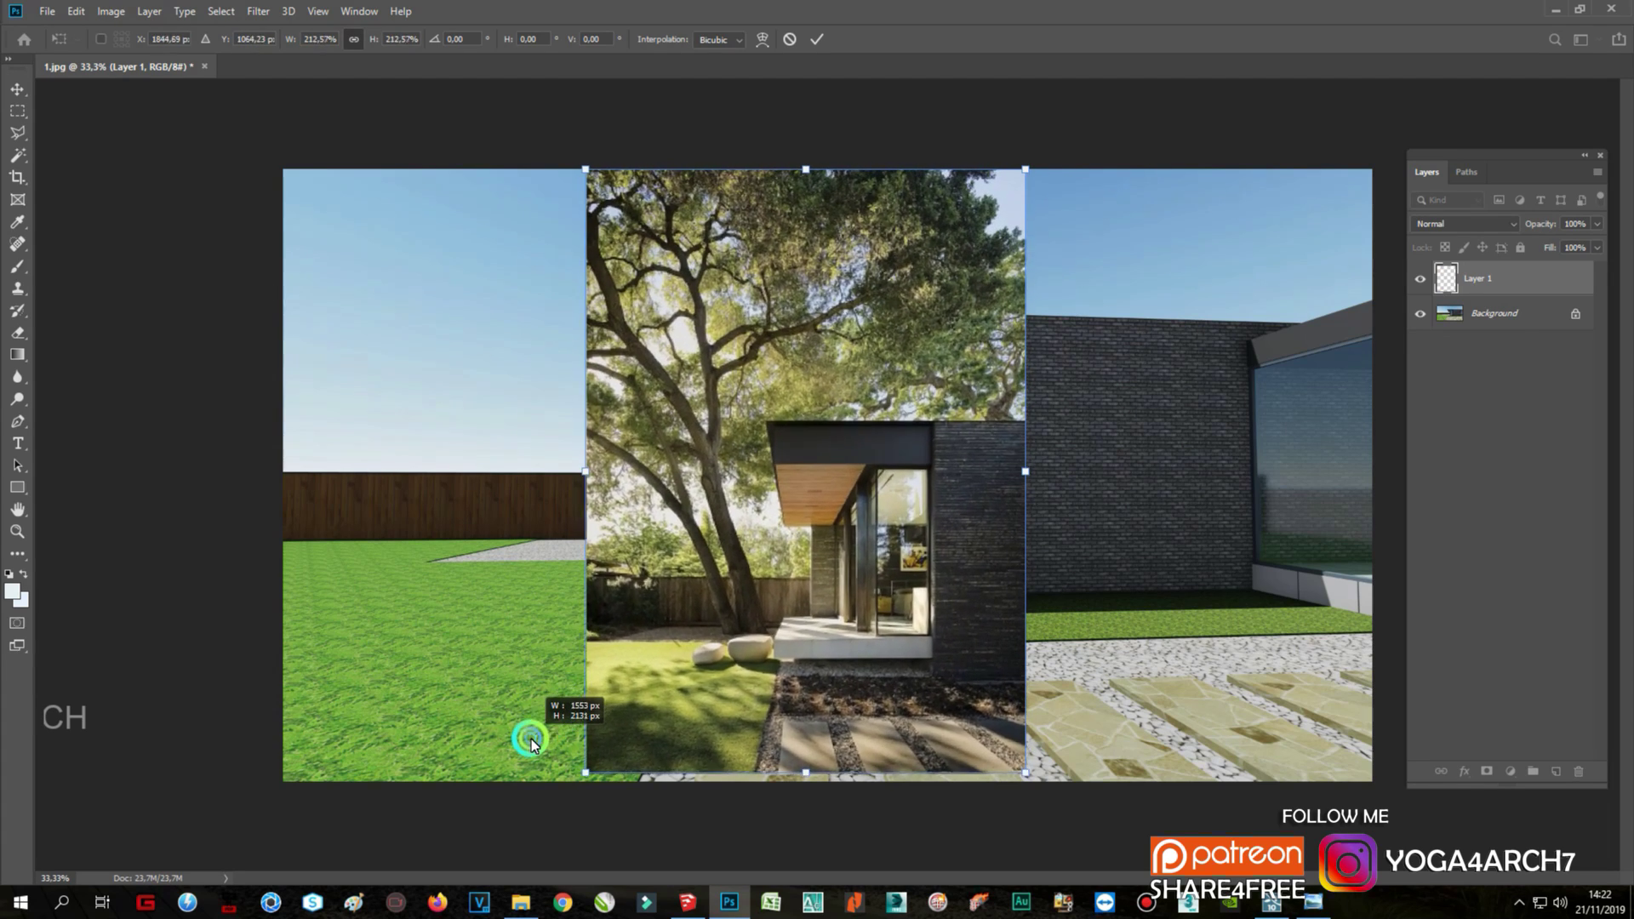
key(Return)
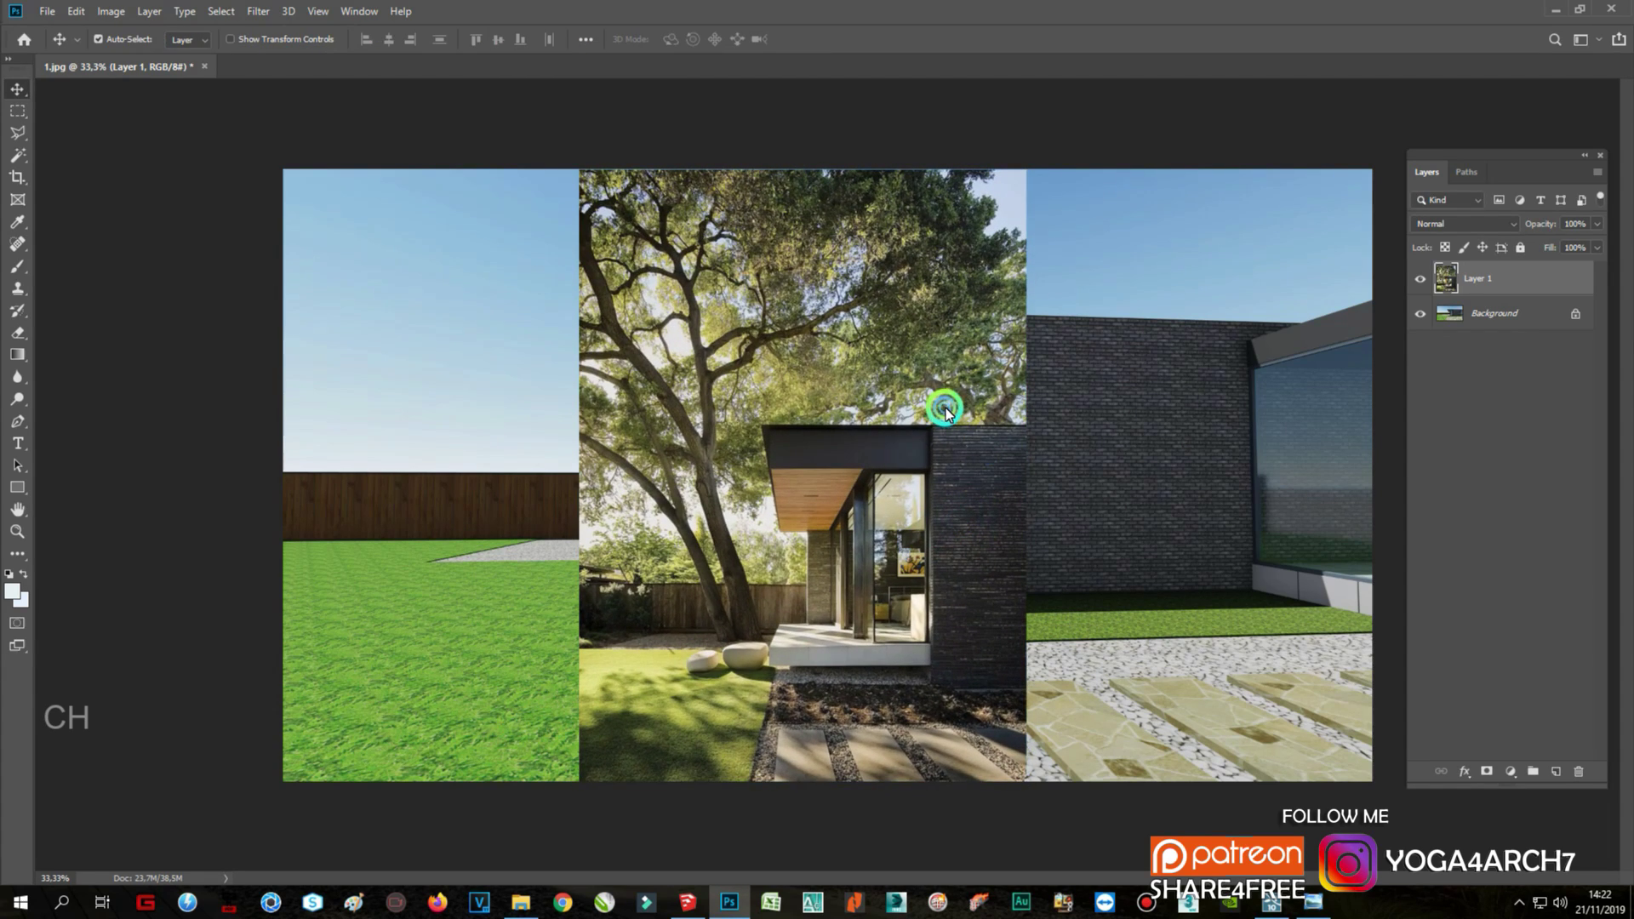
mouse_move(942, 410)
mouse_down()
mouse_move(977, 412)
mouse_move(842, 406)
mouse_up()
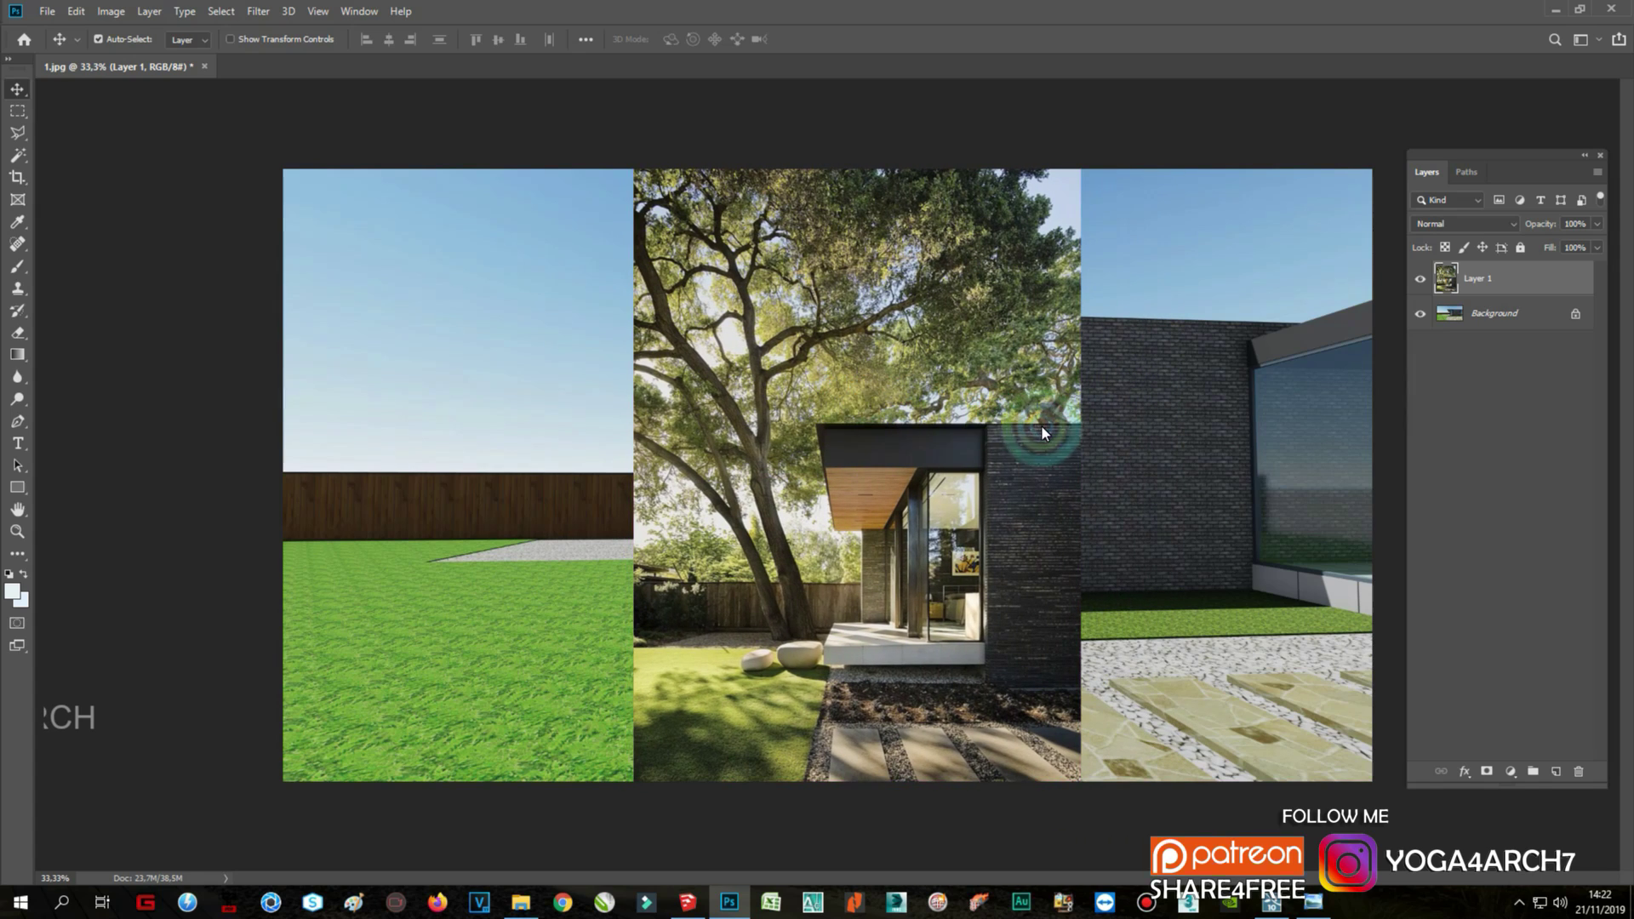
Step: Centre the photo layer and hide the original render Background layer
key(ctrl+minus)
drag(887, 407, 865, 408)
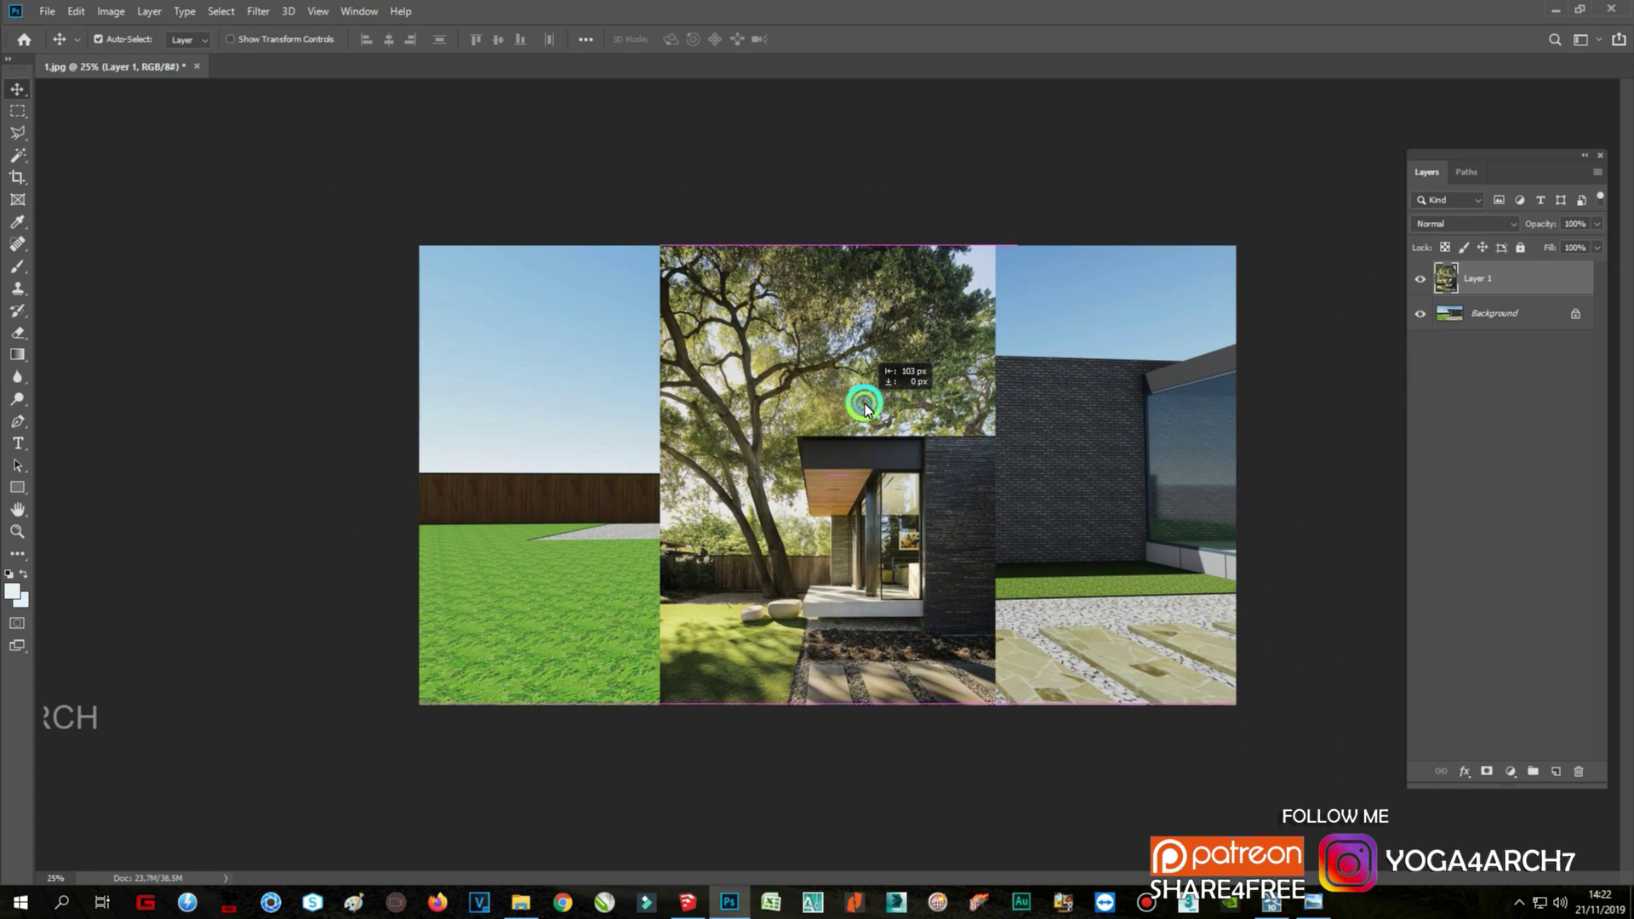
click(1414, 315)
click(1416, 315)
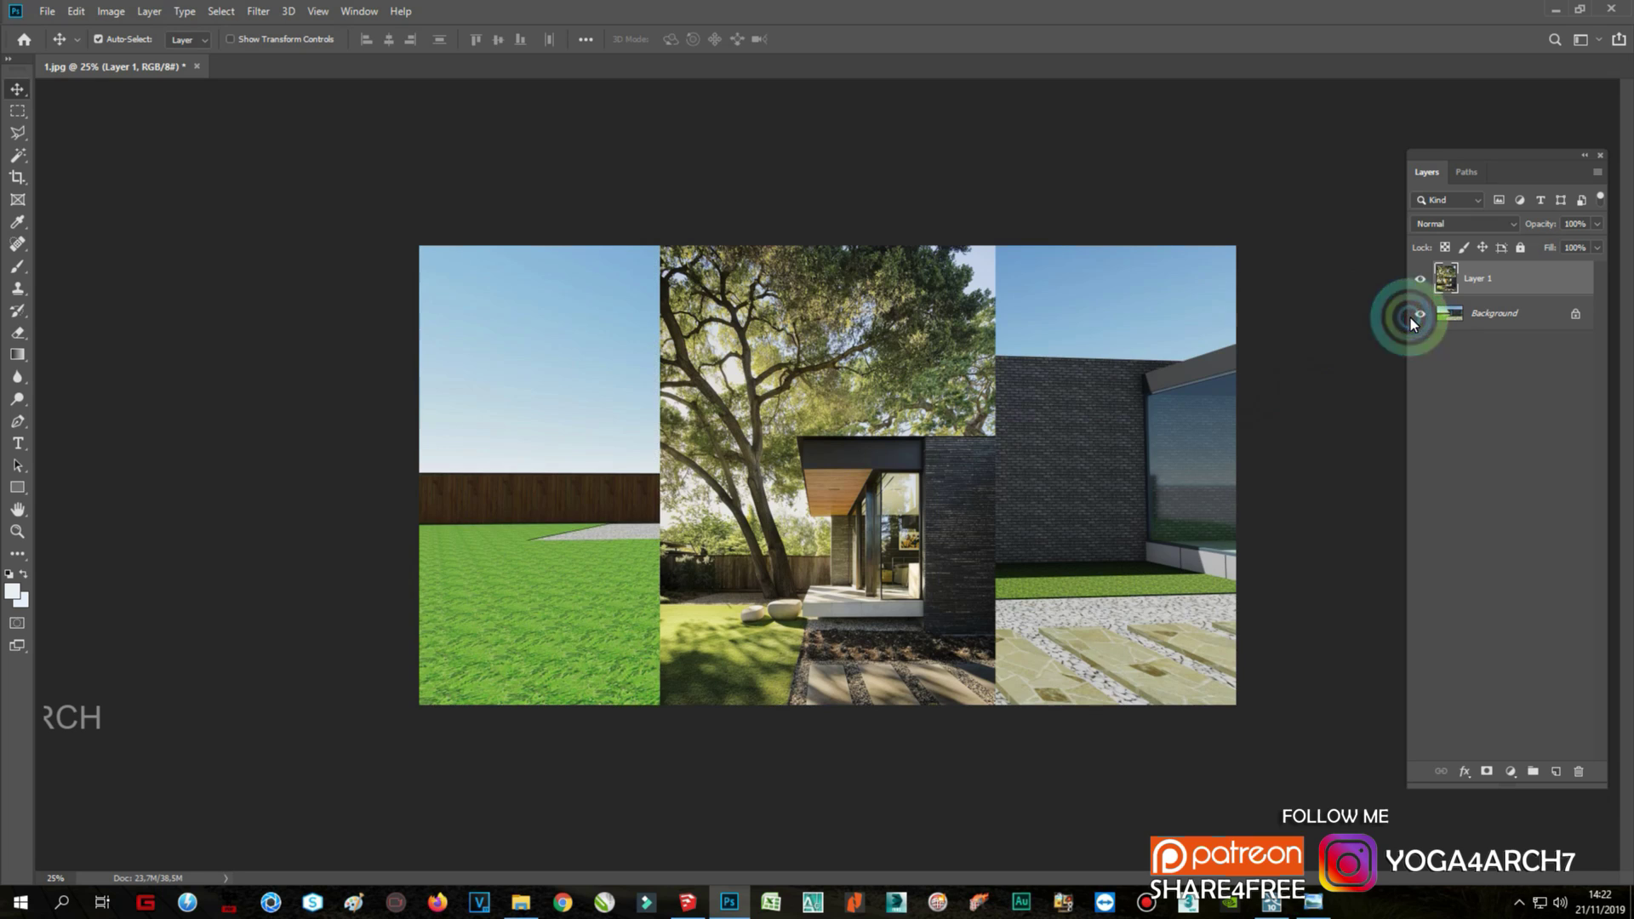
click(1418, 279)
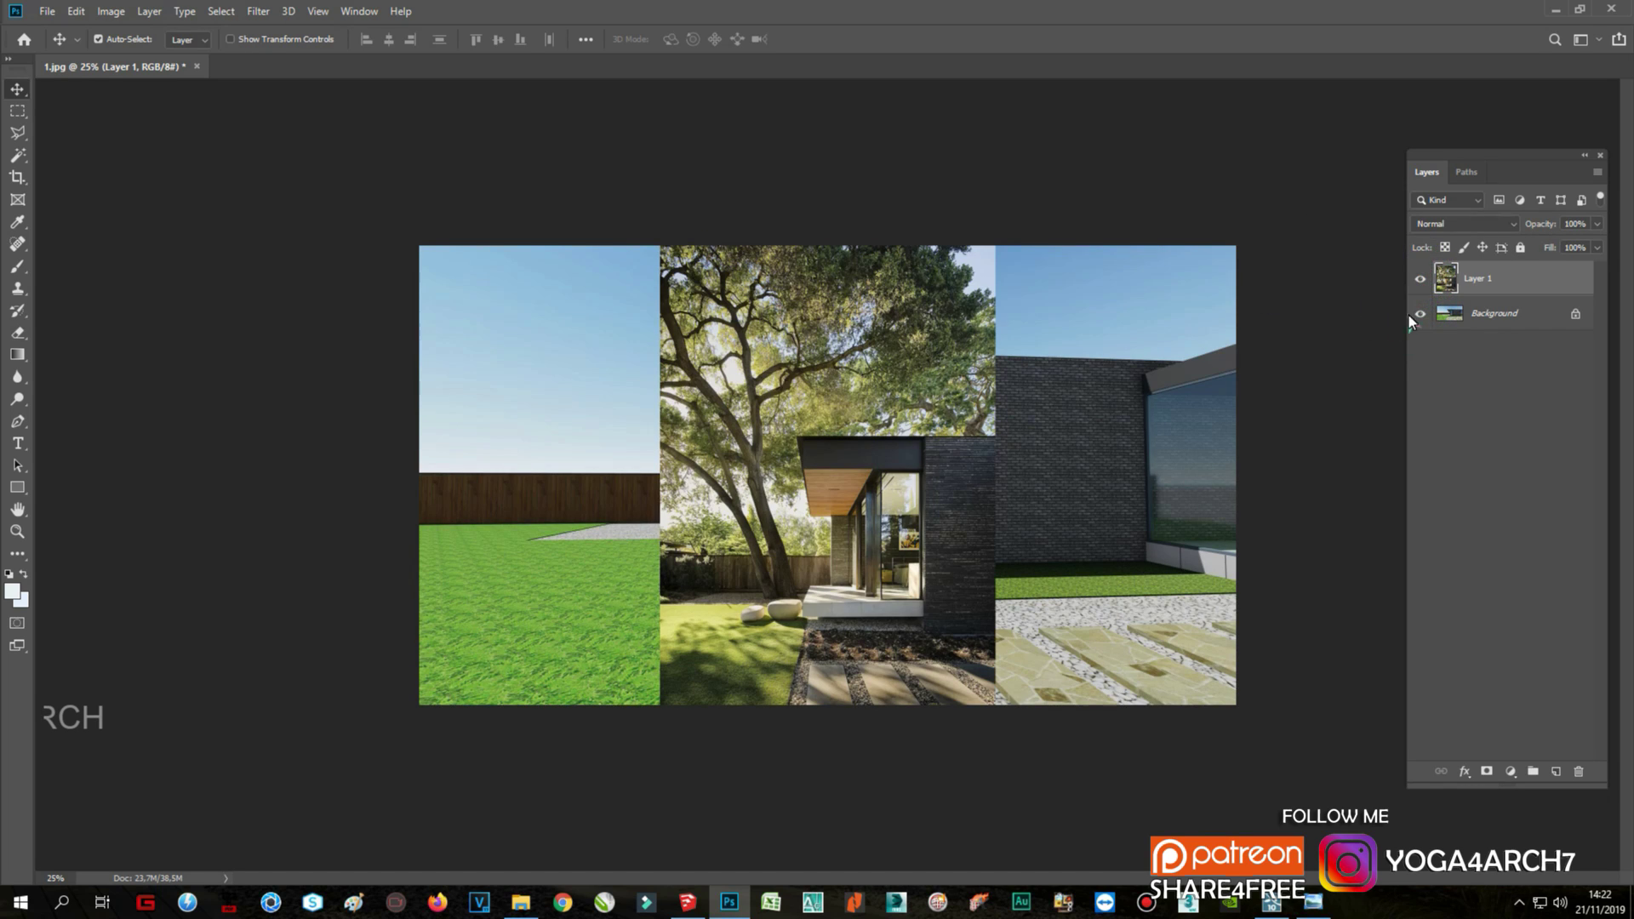
click(1418, 315)
Step: Wand-select the transparent sides, invert, and cut the render's centre strip to Layer 2
click(492, 337)
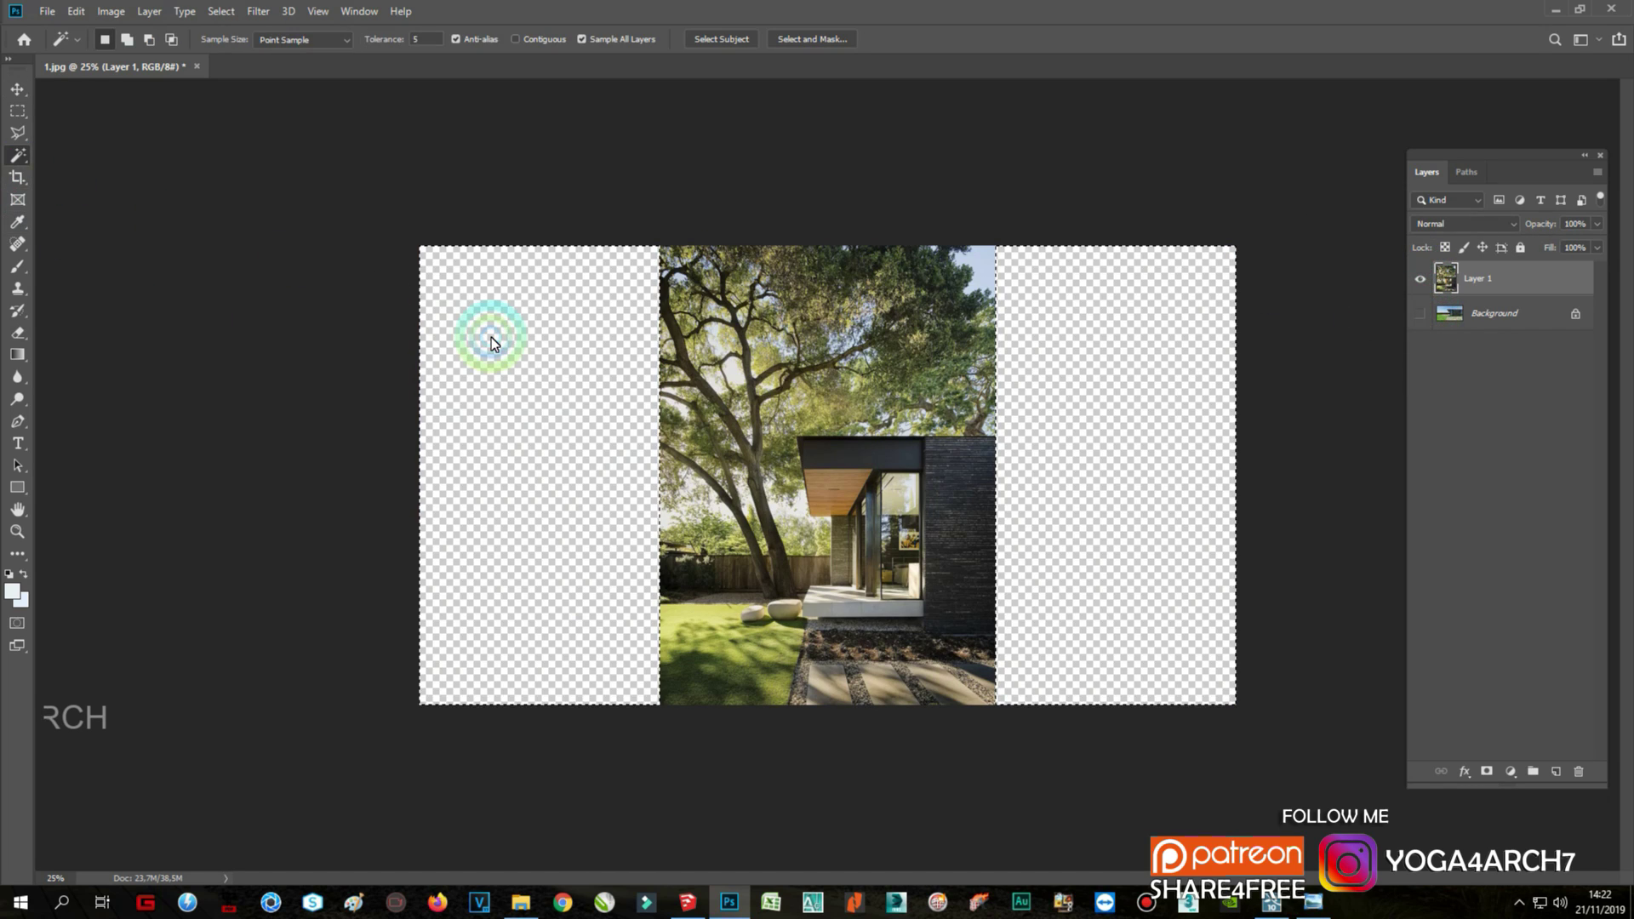
click(1419, 313)
click(1519, 313)
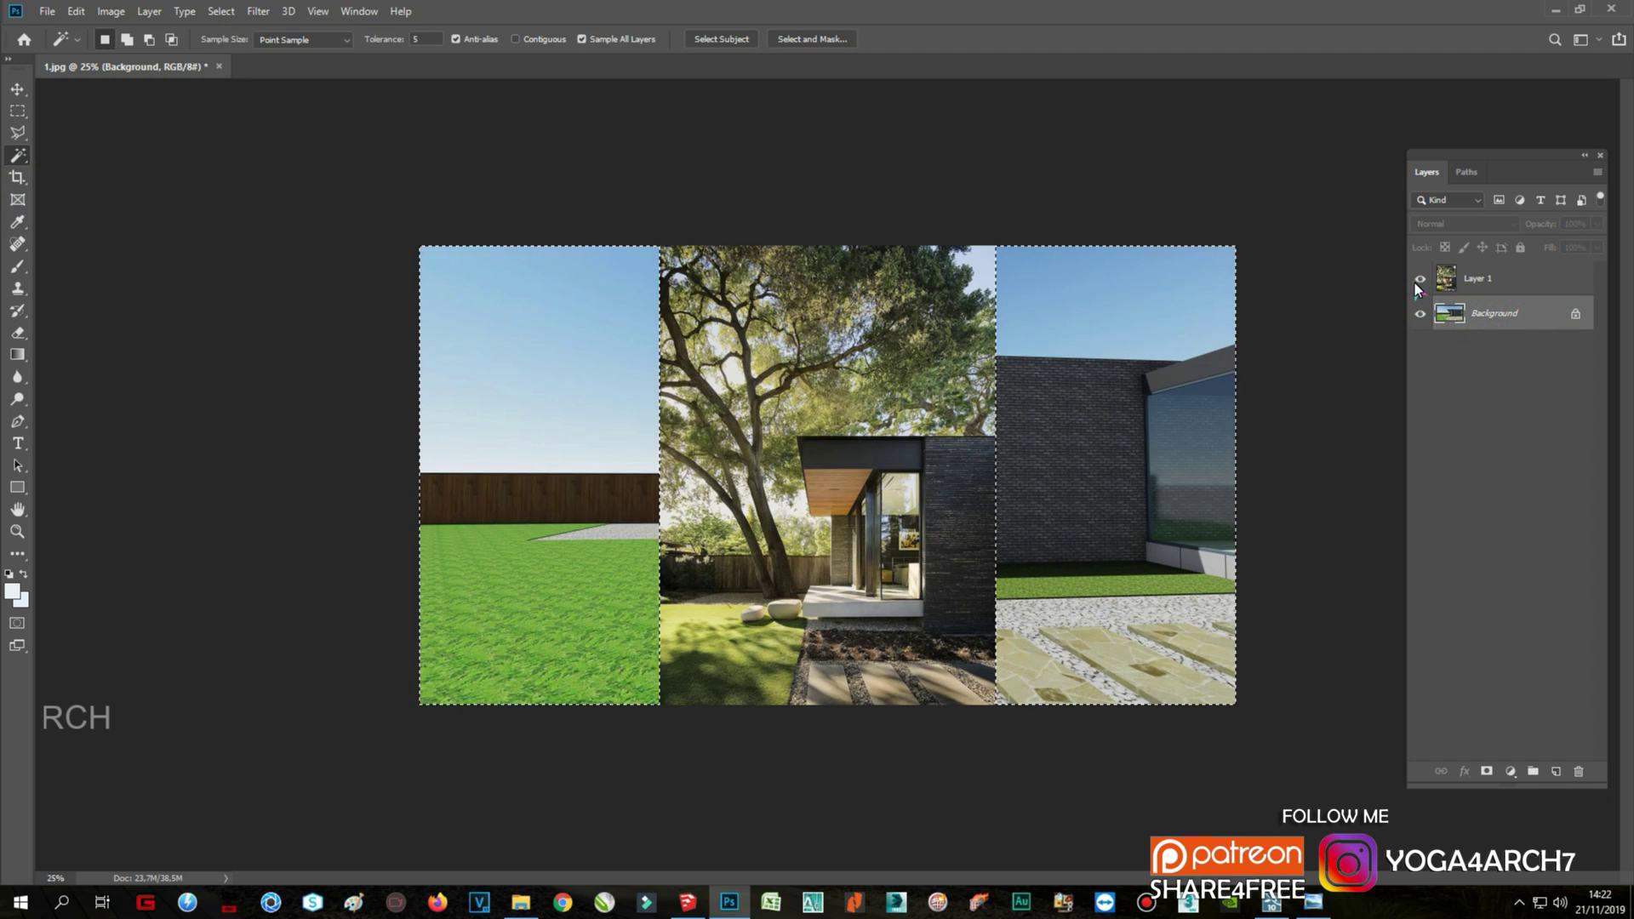
click(1418, 279)
click(1519, 345)
right_click(1104, 385)
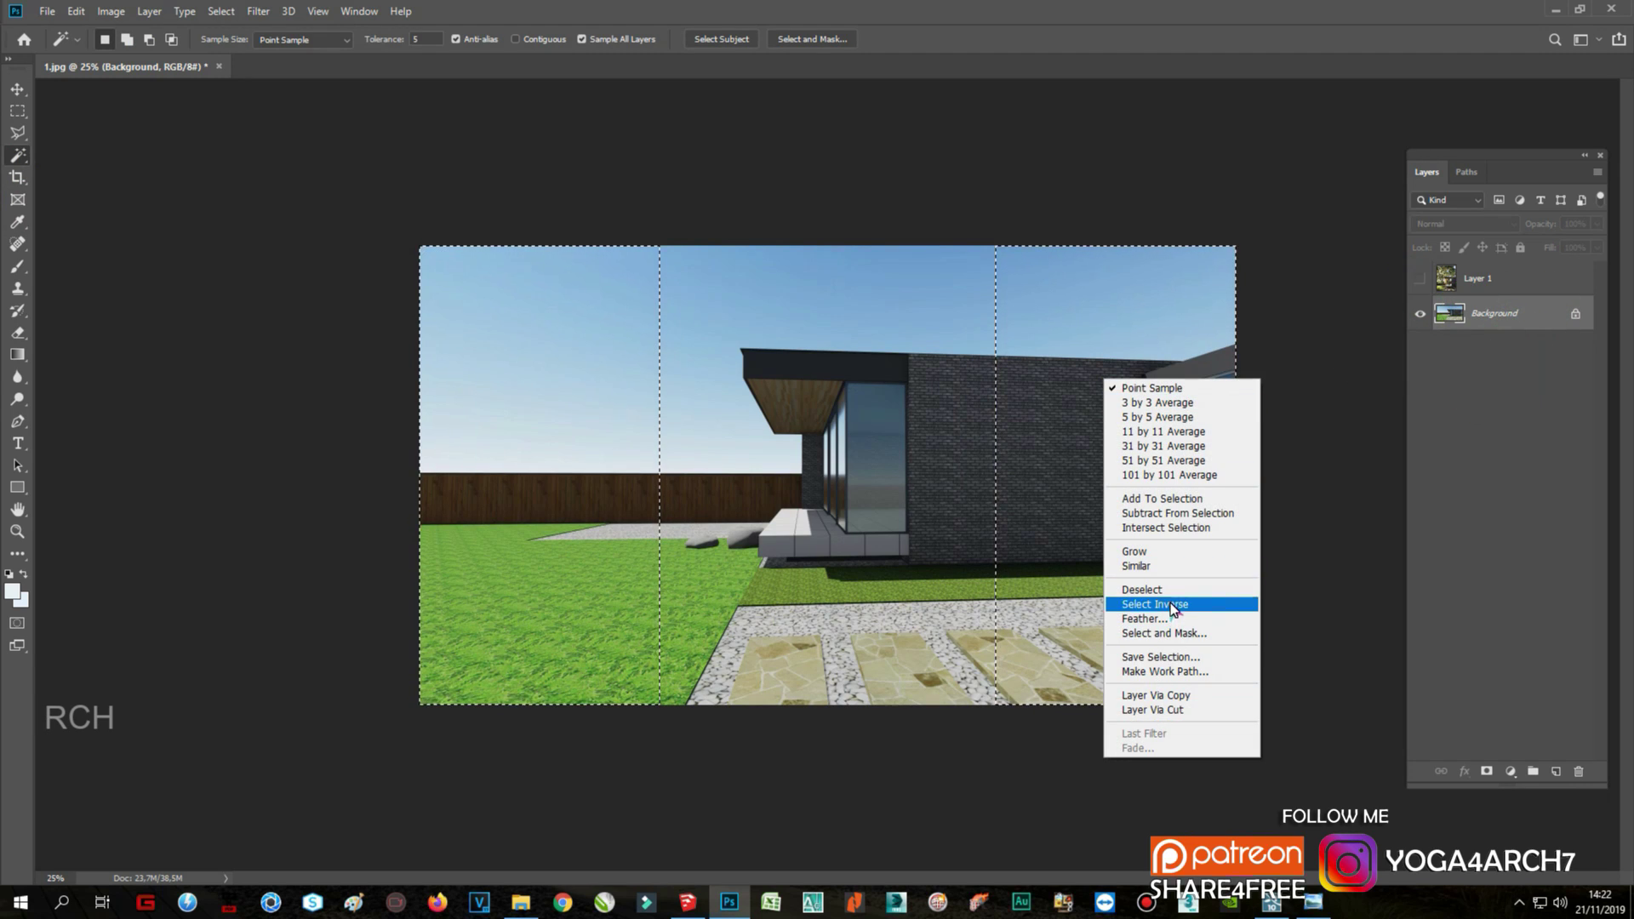
click(1140, 594)
right_click(869, 430)
click(971, 758)
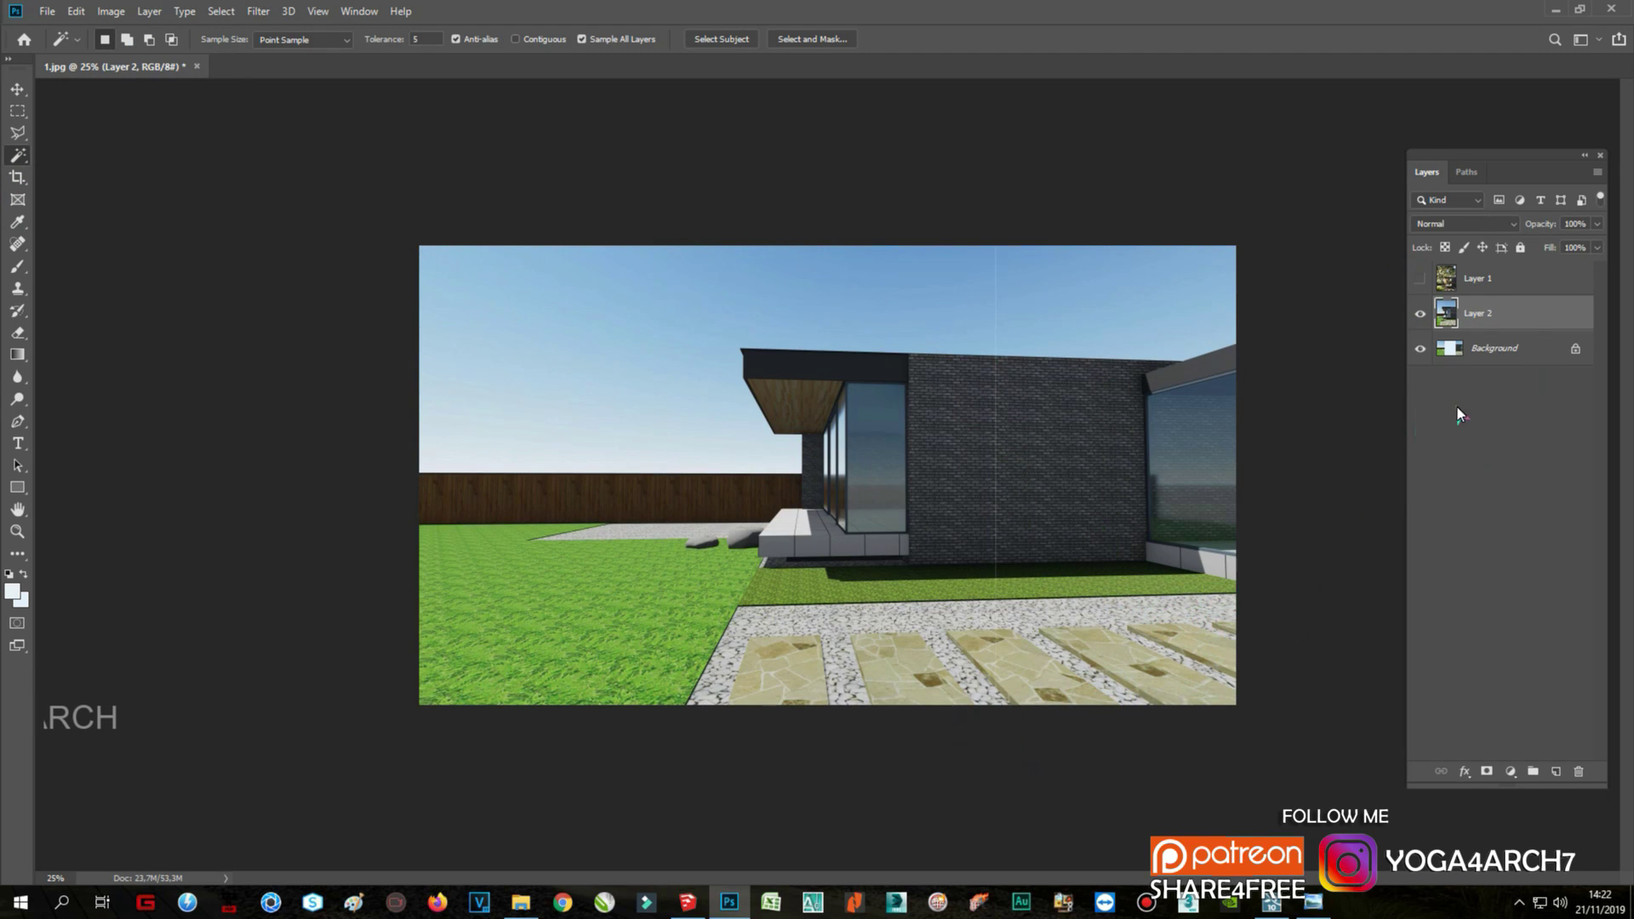
Step: Unlock the Background as Layer 0 and select its two side strips
double_click(1532, 352)
click(956, 273)
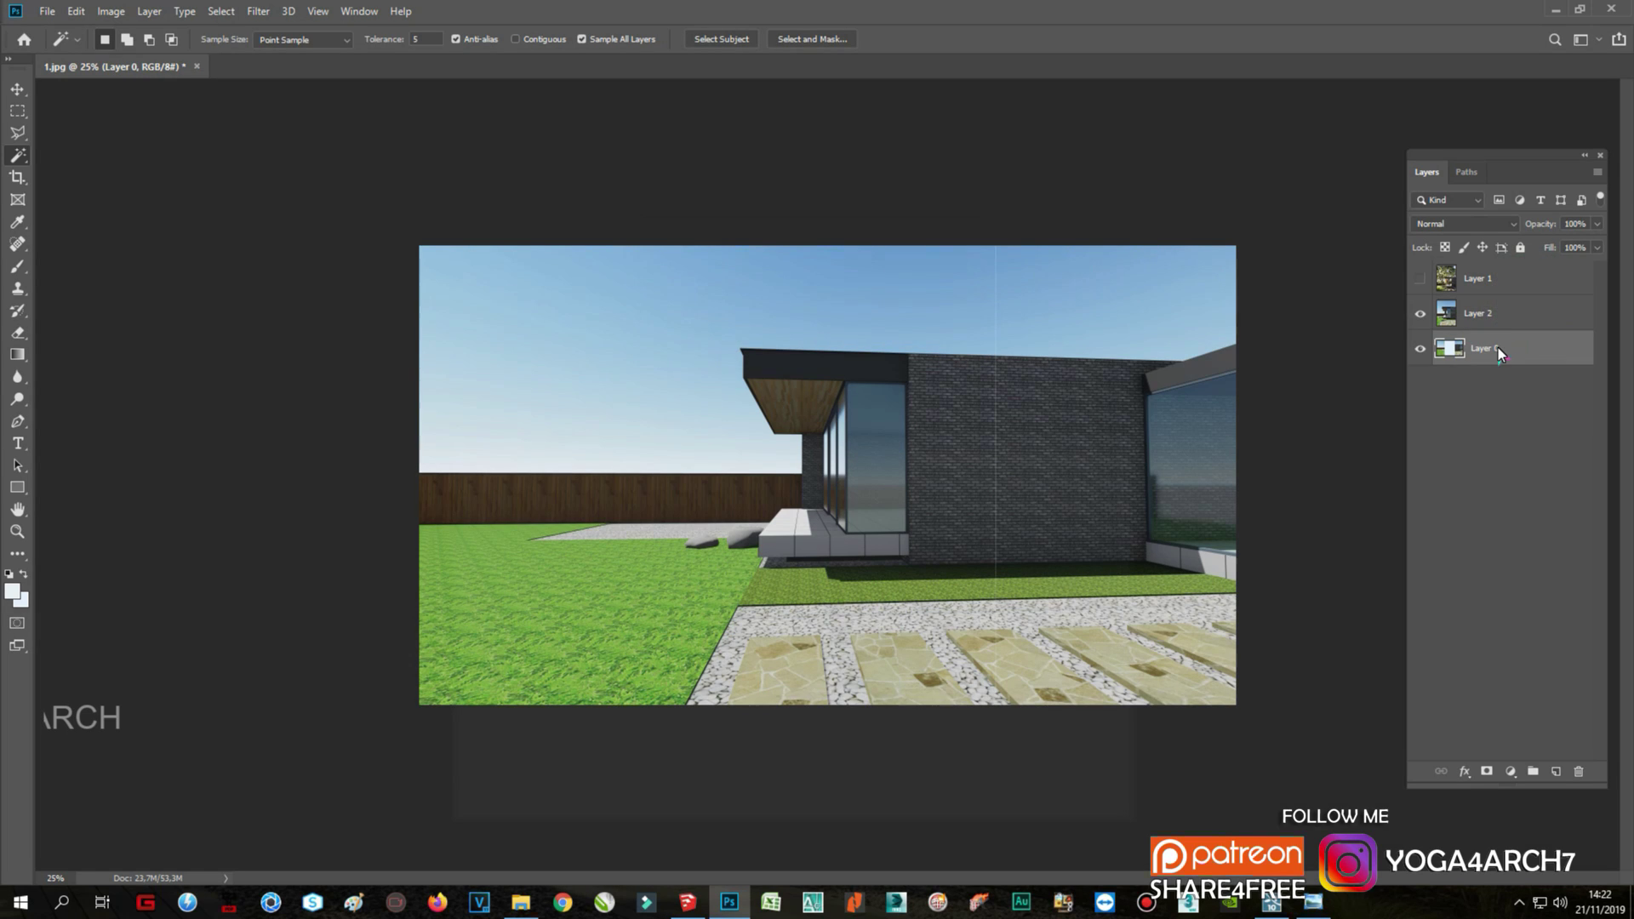
click(1498, 315)
click(1420, 348)
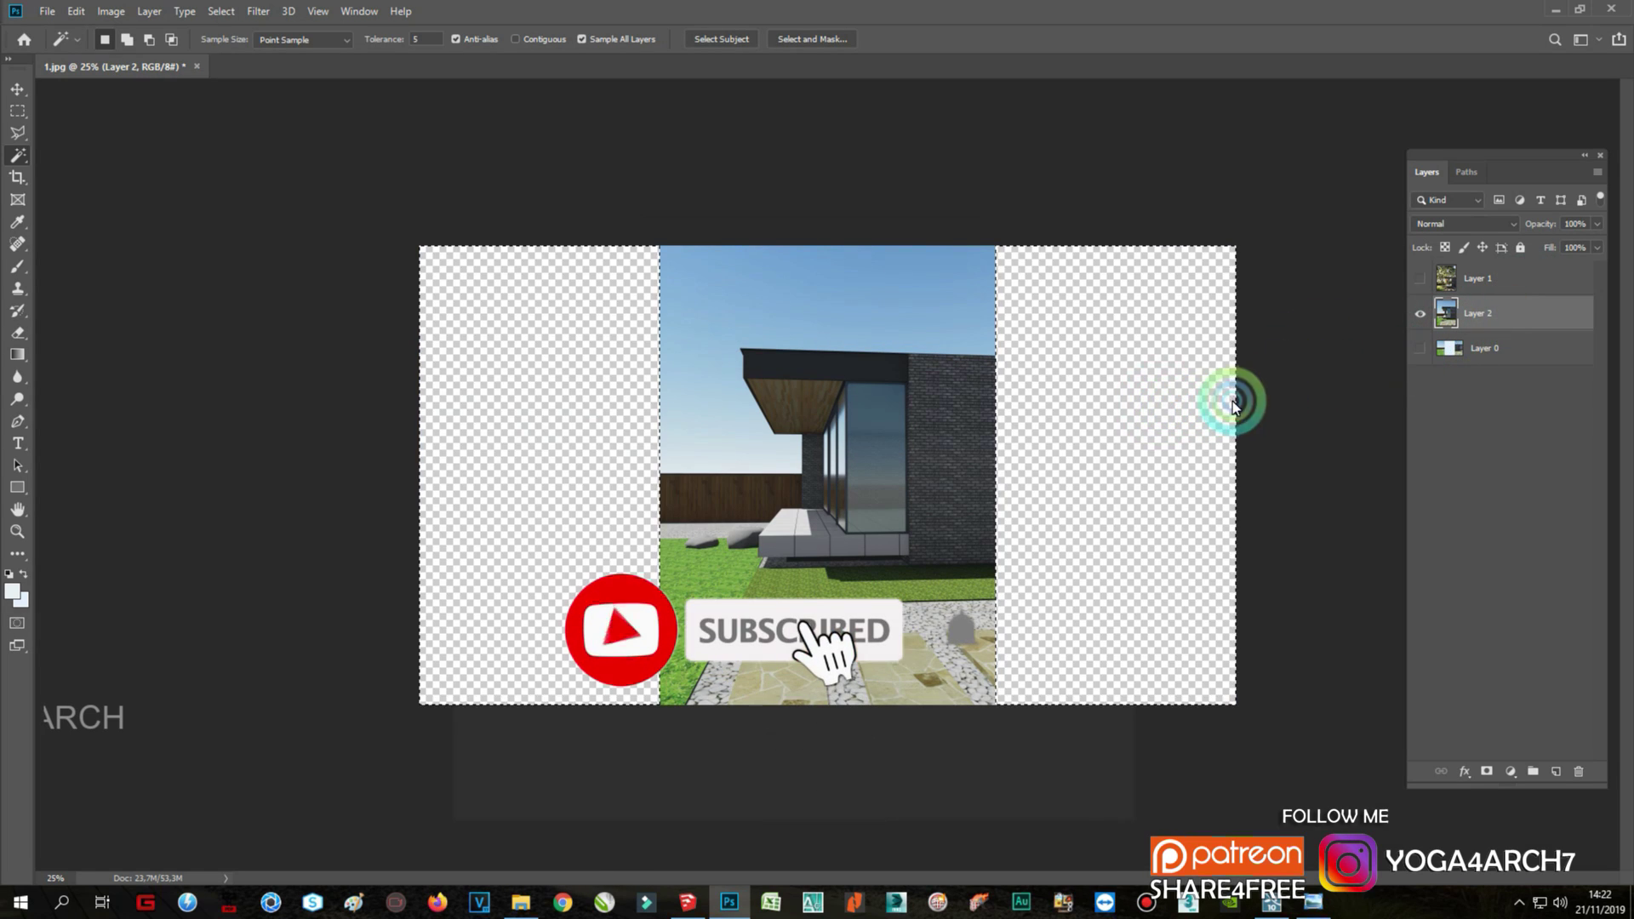
click(1503, 348)
click(1420, 348)
click(1419, 313)
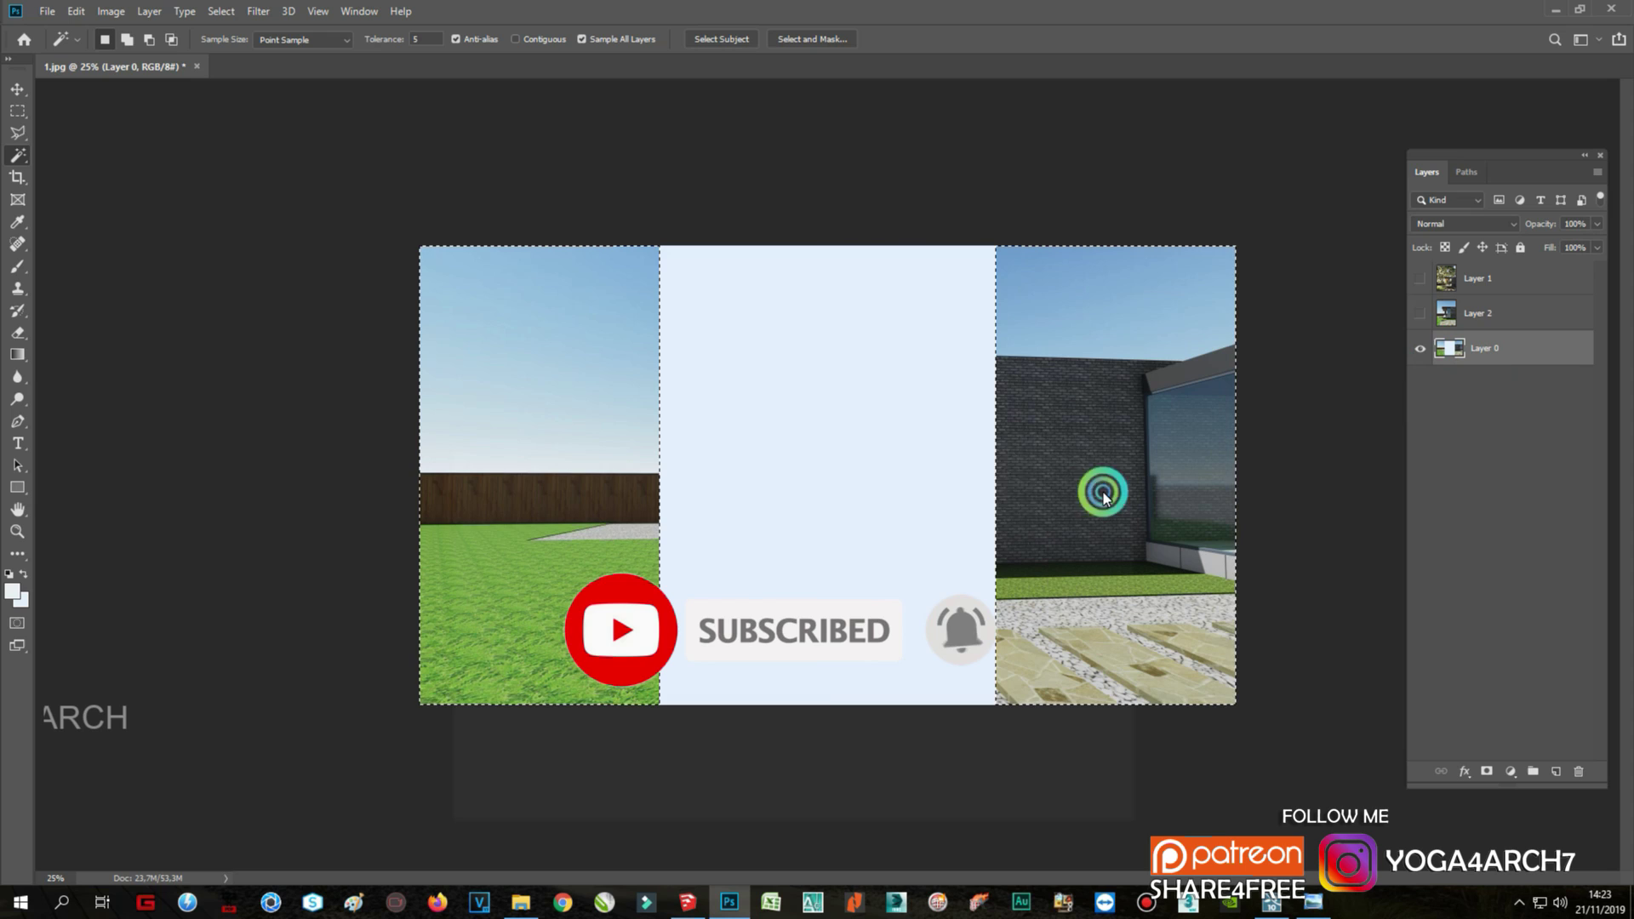
right_click(1104, 496)
Step: Copy the side strips to Layer 3, hide Layer 0, and add a black Color Overlay
click(1200, 763)
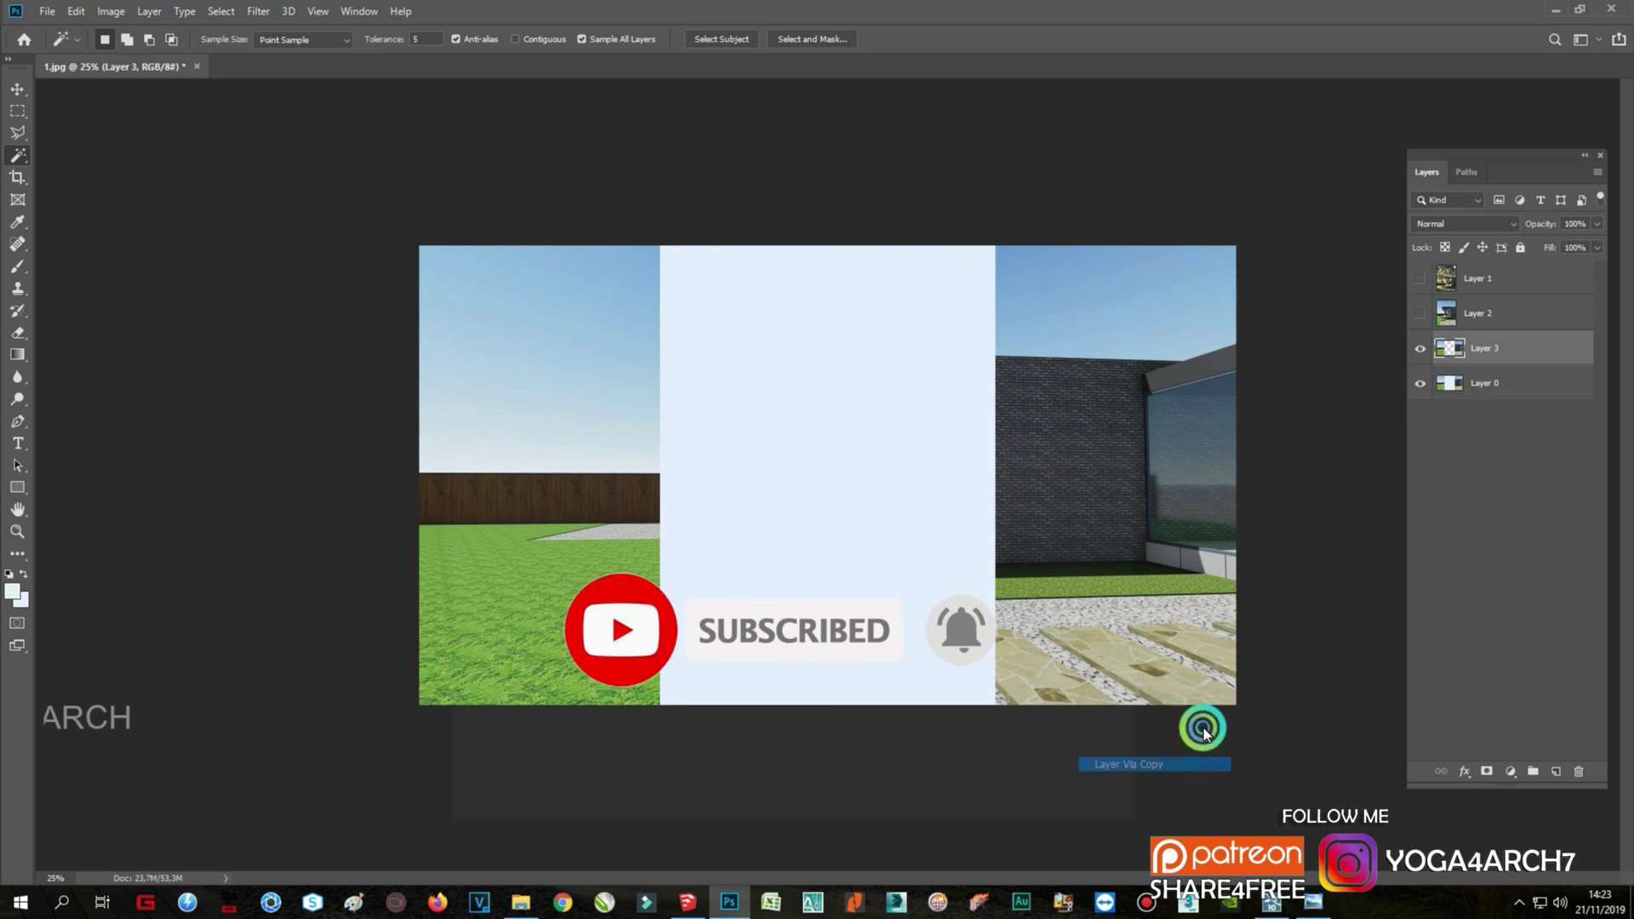
click(1419, 383)
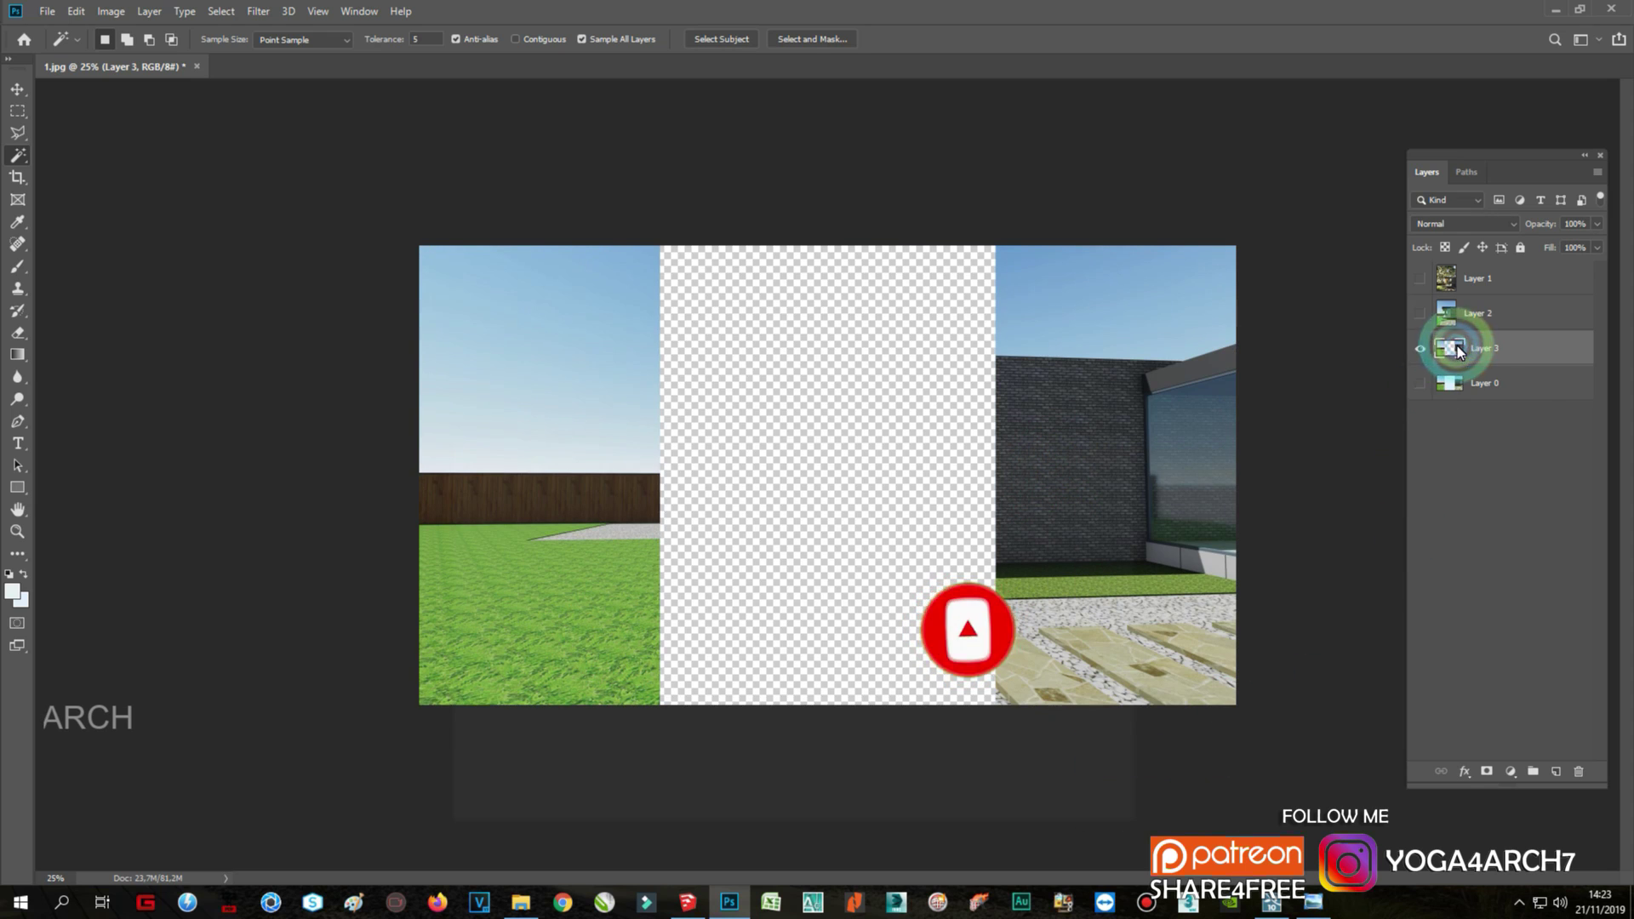
double_click(1549, 358)
click(1047, 656)
key(Return)
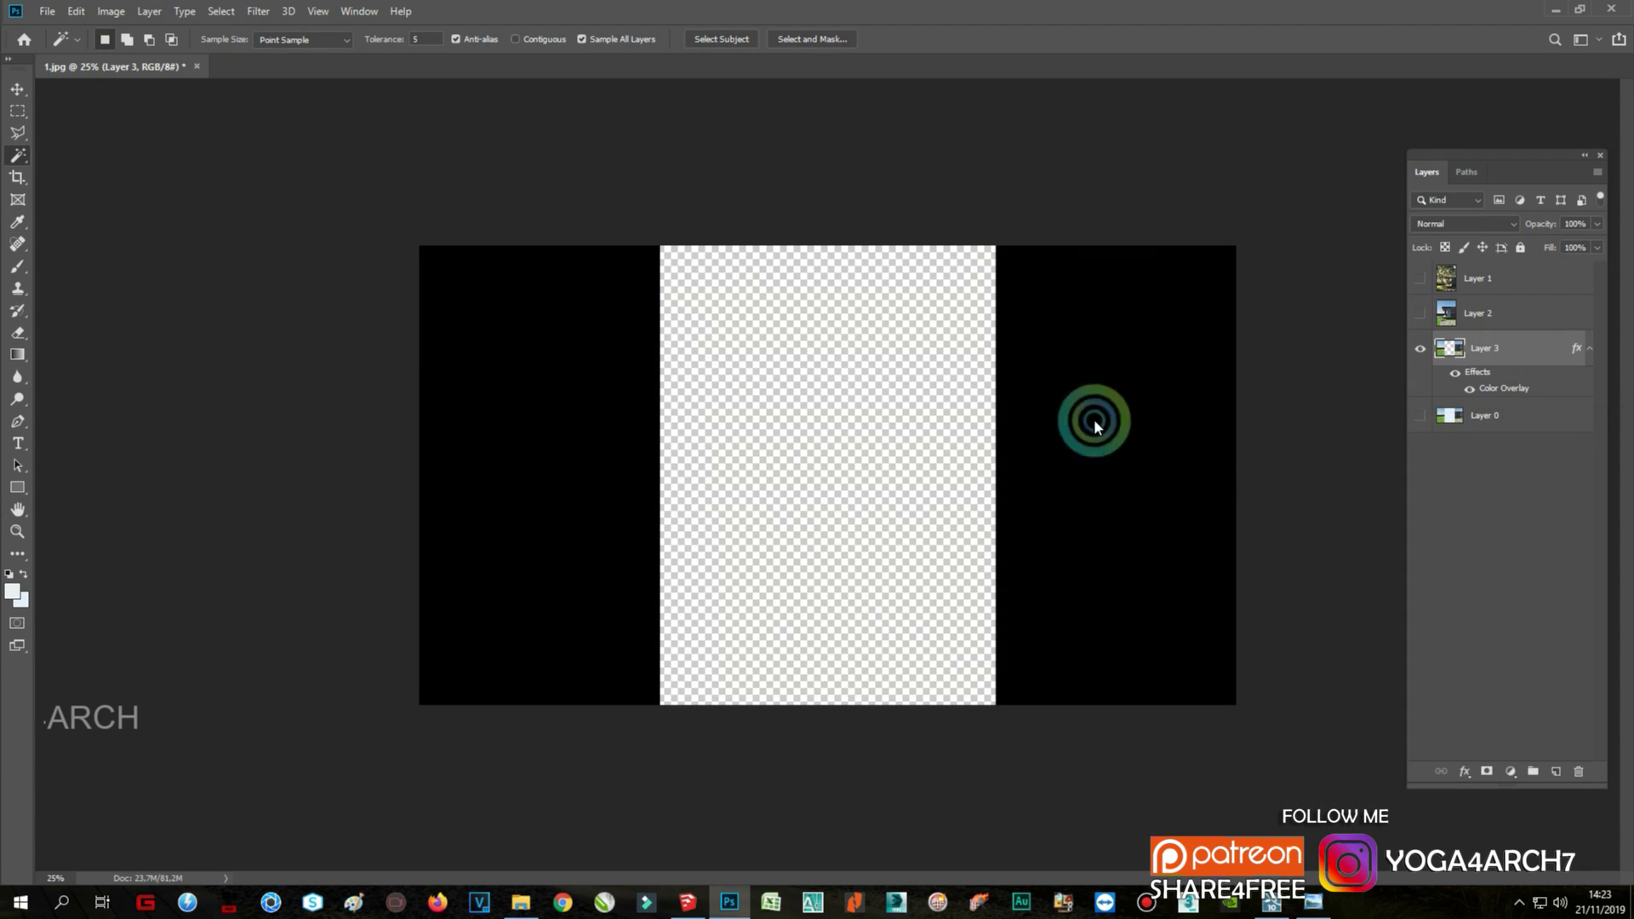
Step: Save the image as a JPEG named overlay
click(47, 11)
click(109, 164)
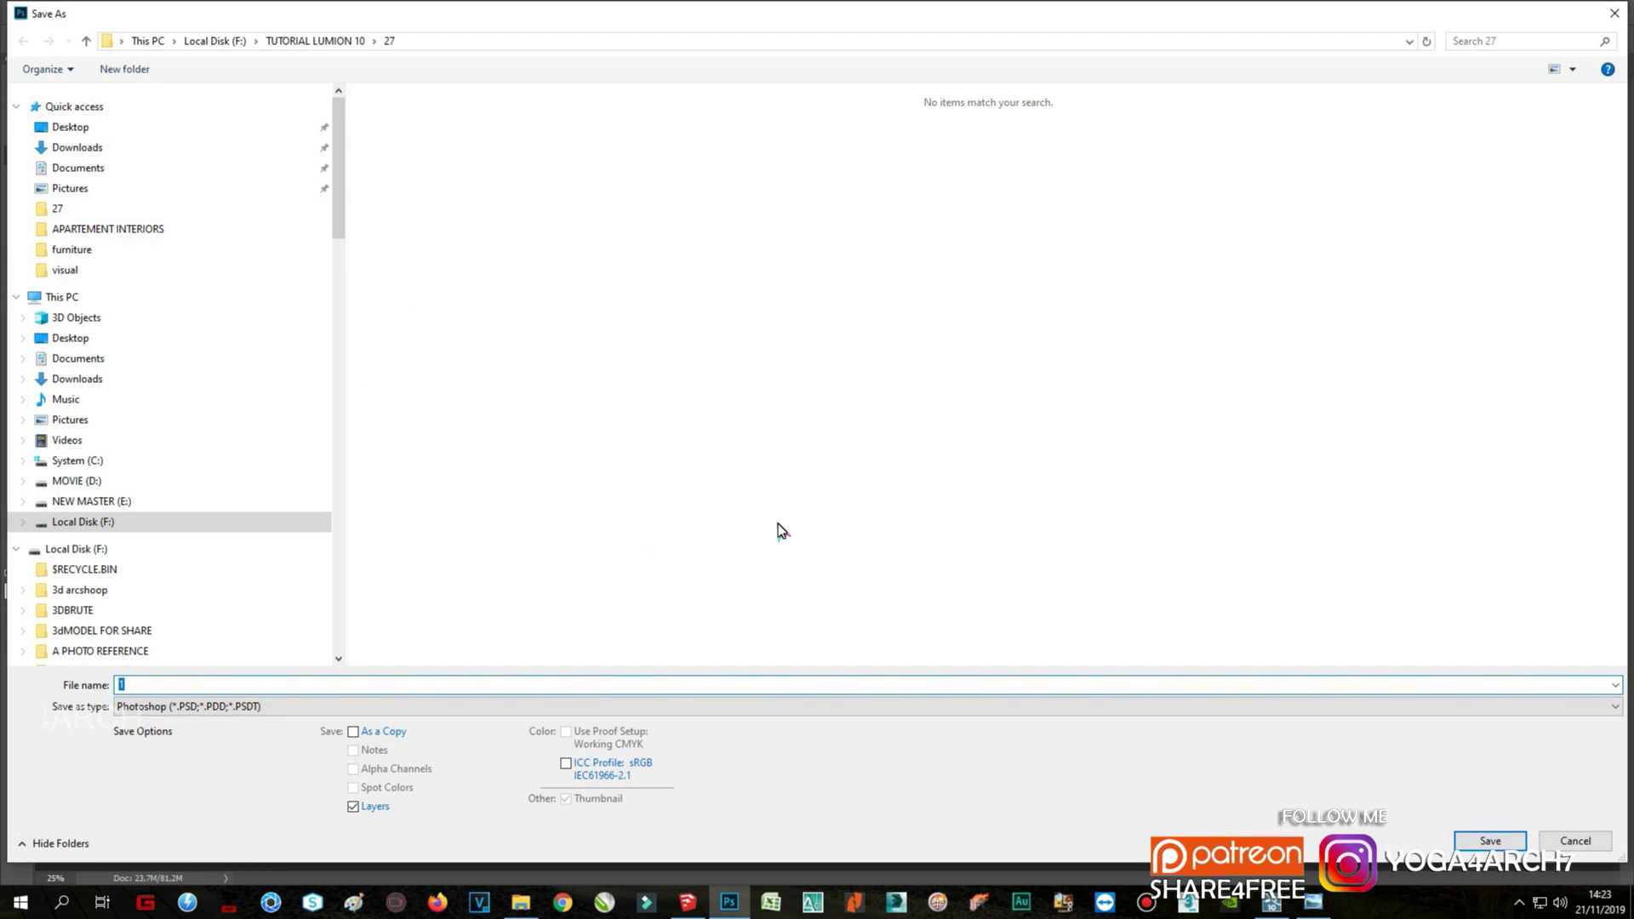
text(y)
click(528, 706)
click(483, 679)
click(1491, 839)
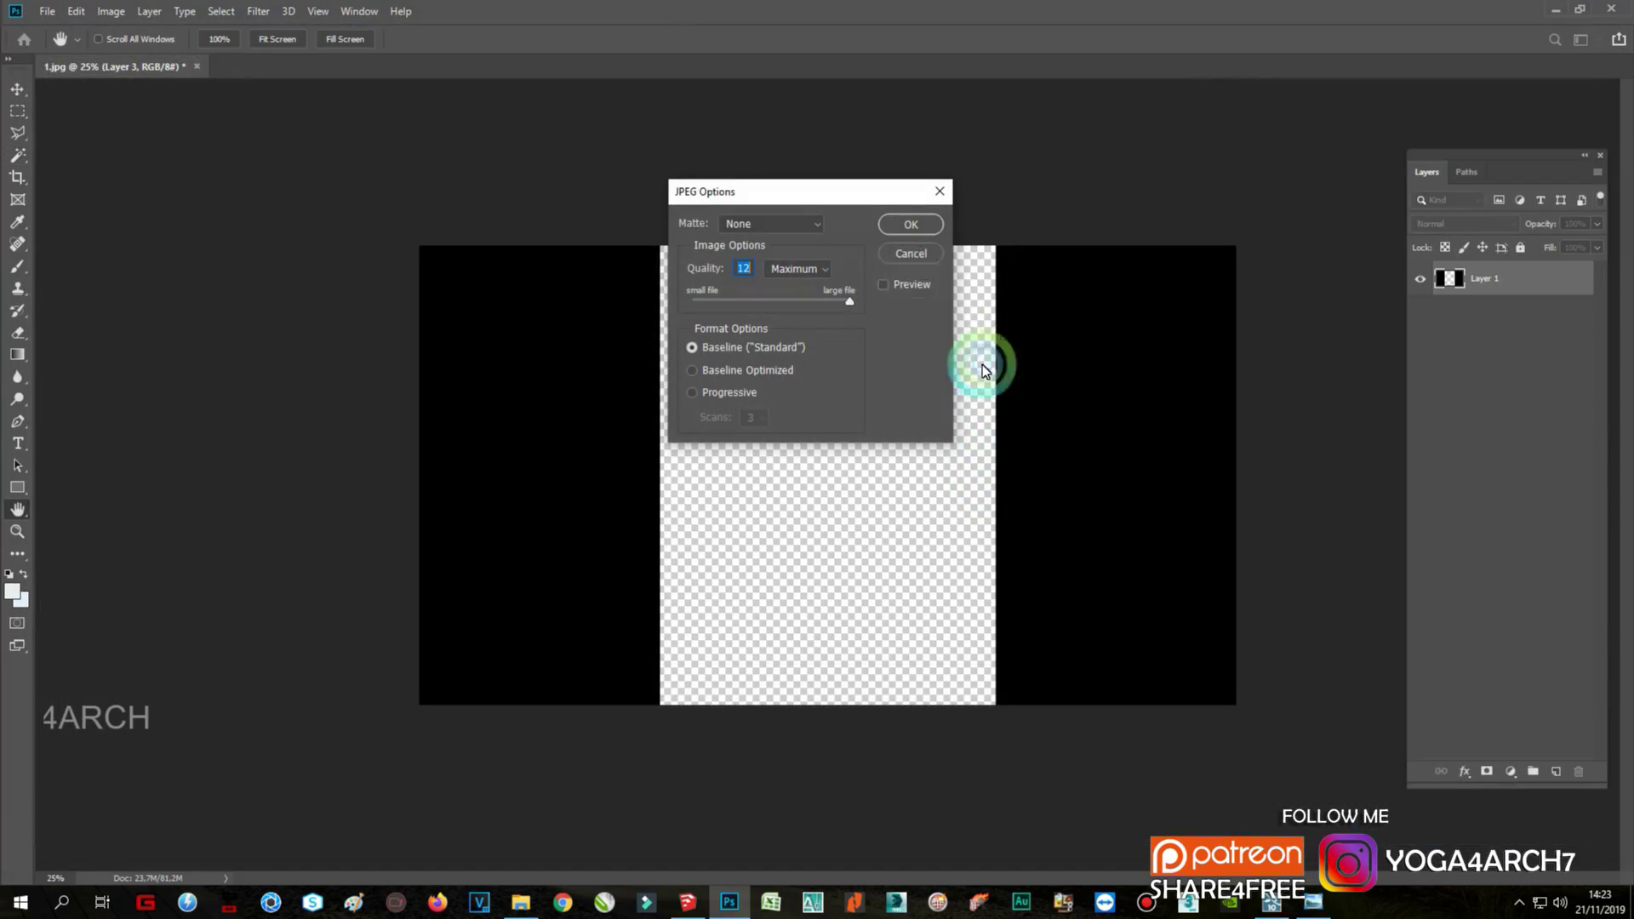
click(911, 226)
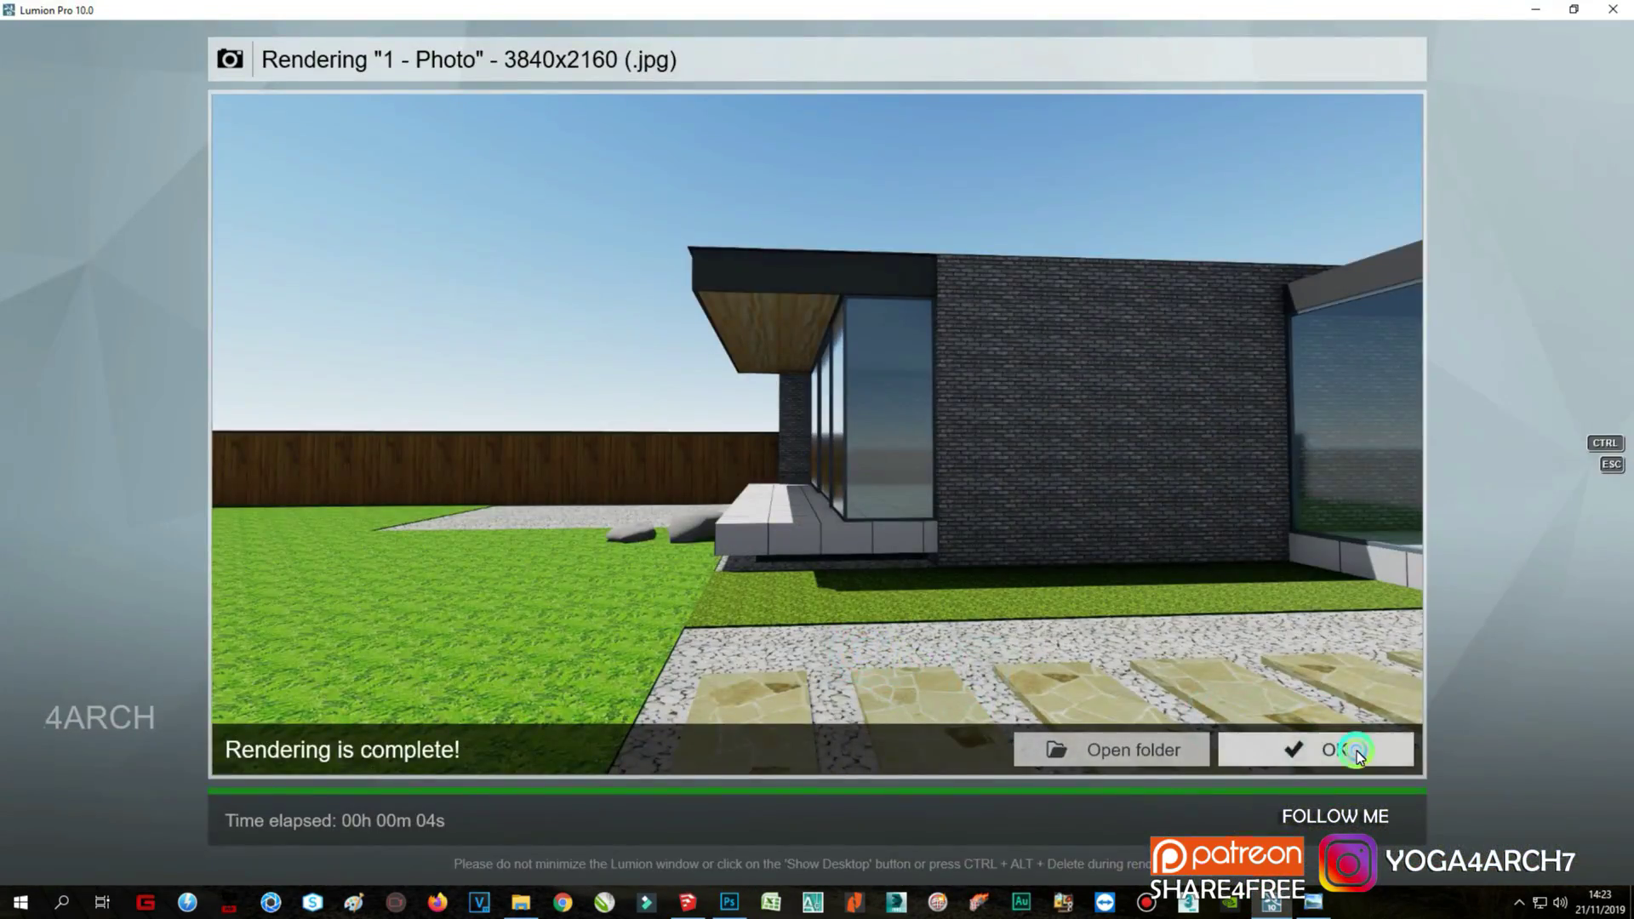
Step: Dismiss the render message and move the camera closer to the house and sideways
click(1357, 753)
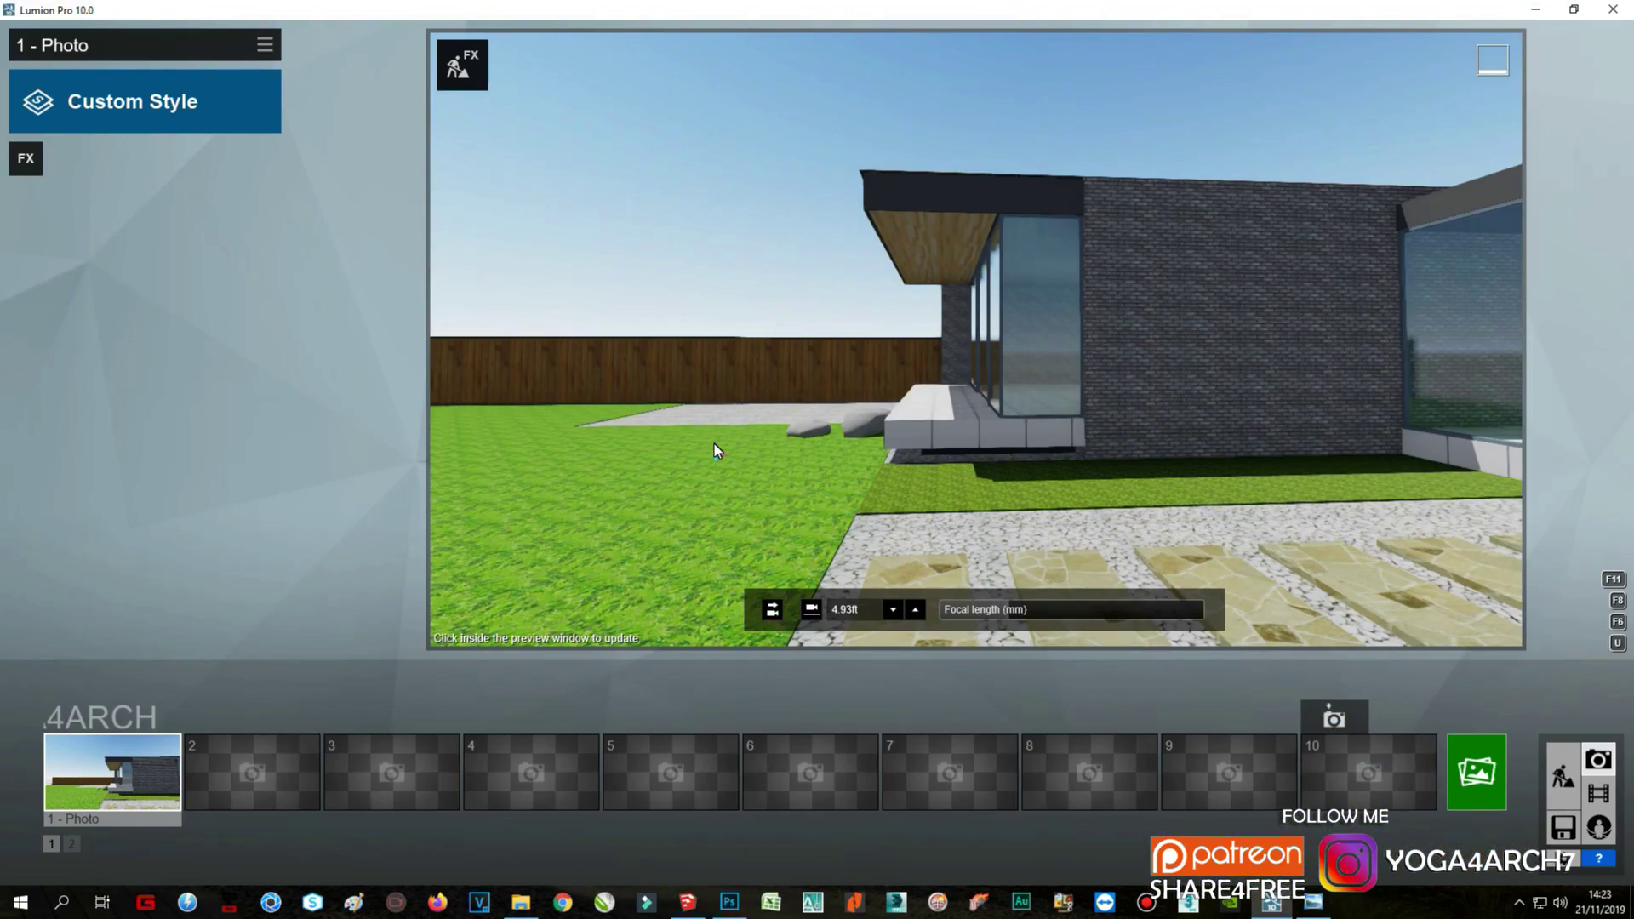
scroll(686, 409, up, 3)
scroll(686, 409, down, 3)
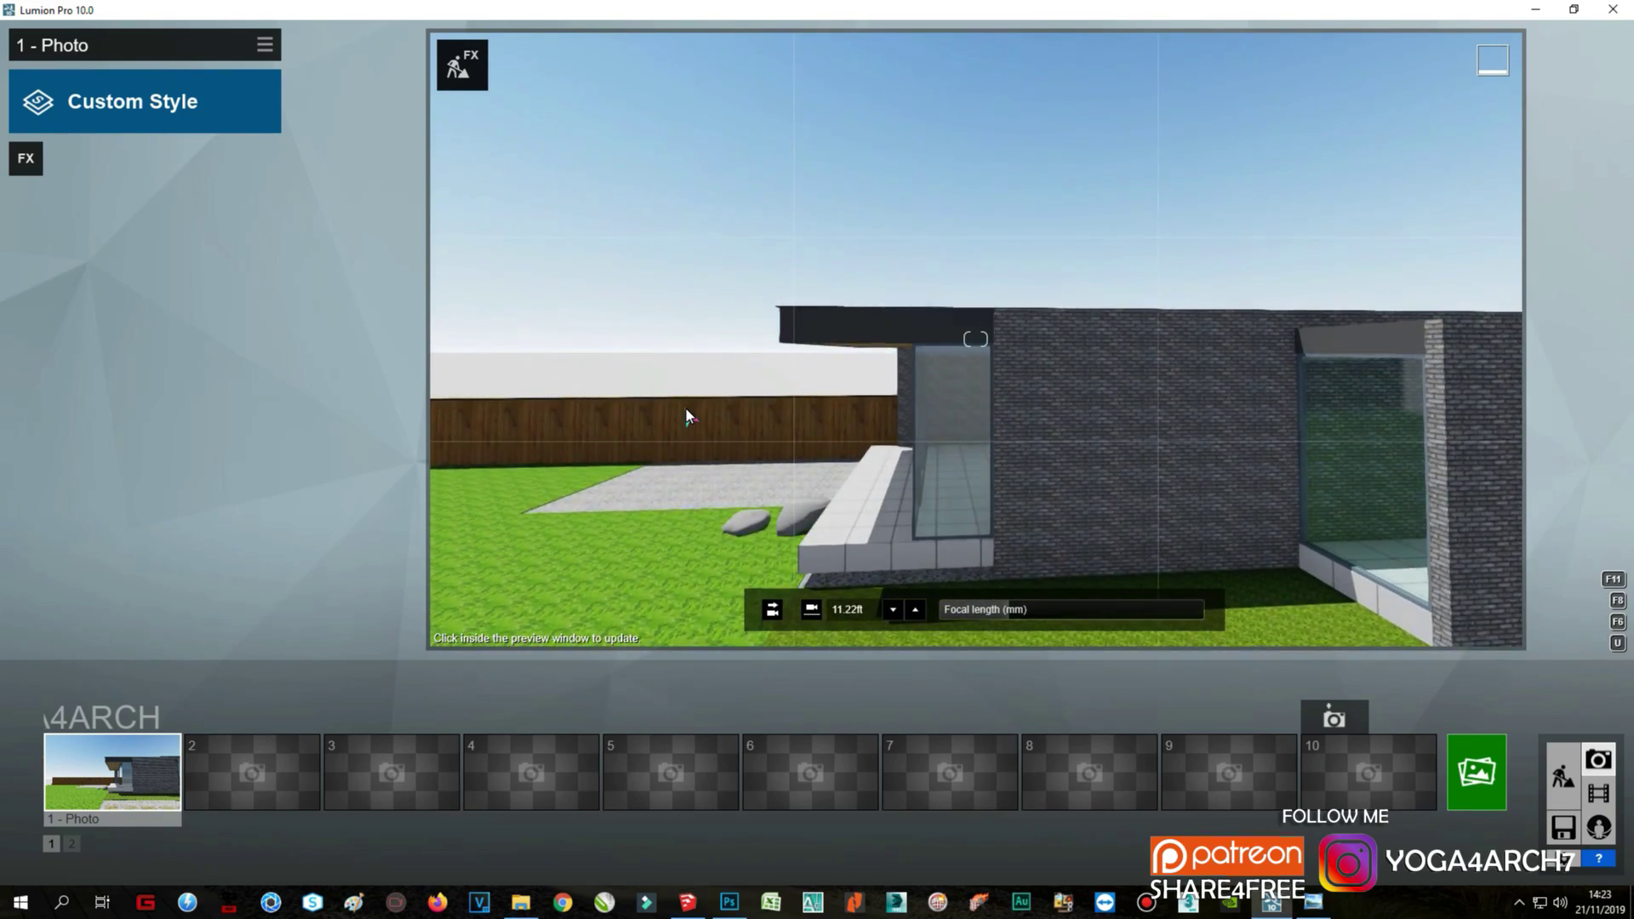
key(w)
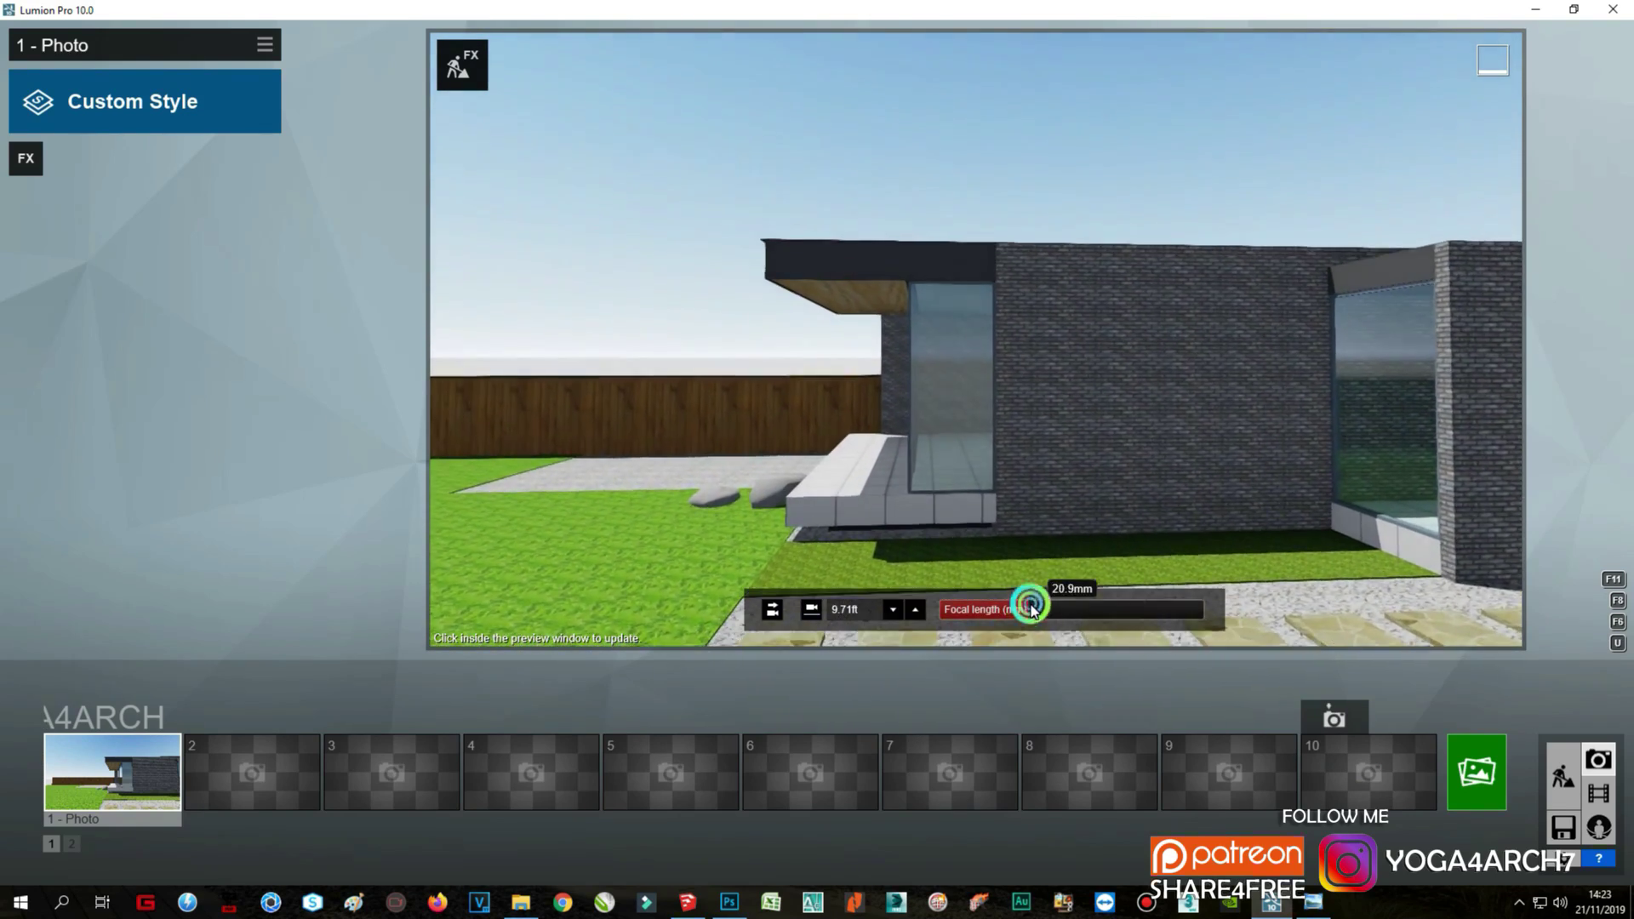
key(a)
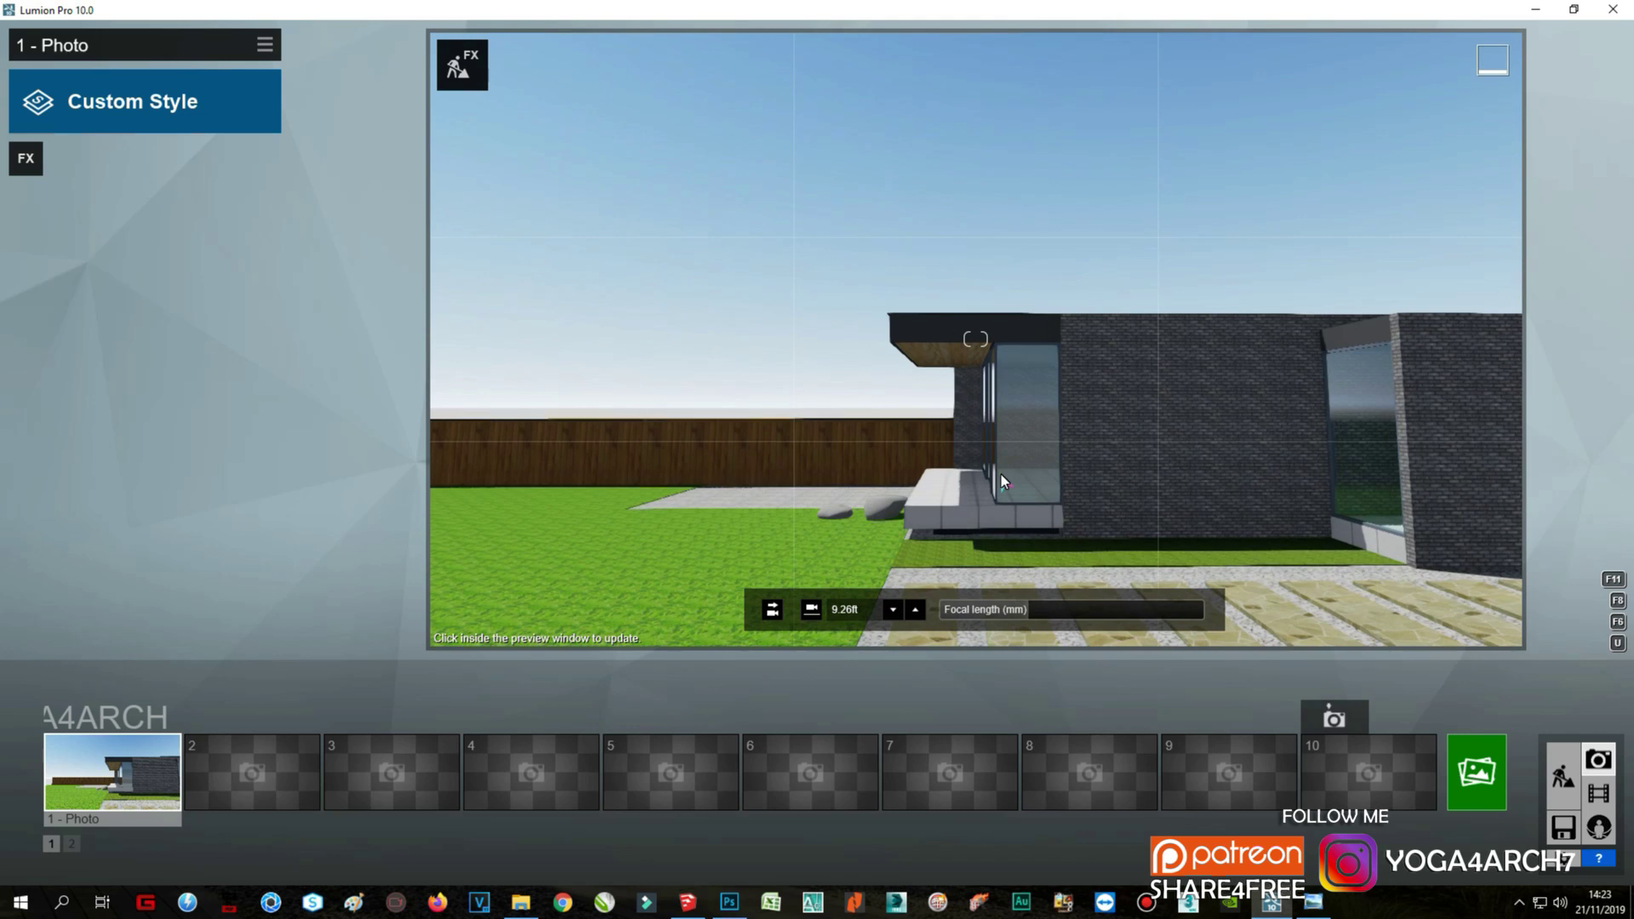
Step: Lengthen the focal length, lower the camera, store it as photo 1, and show Custom Style
drag(1041, 609, 1049, 608)
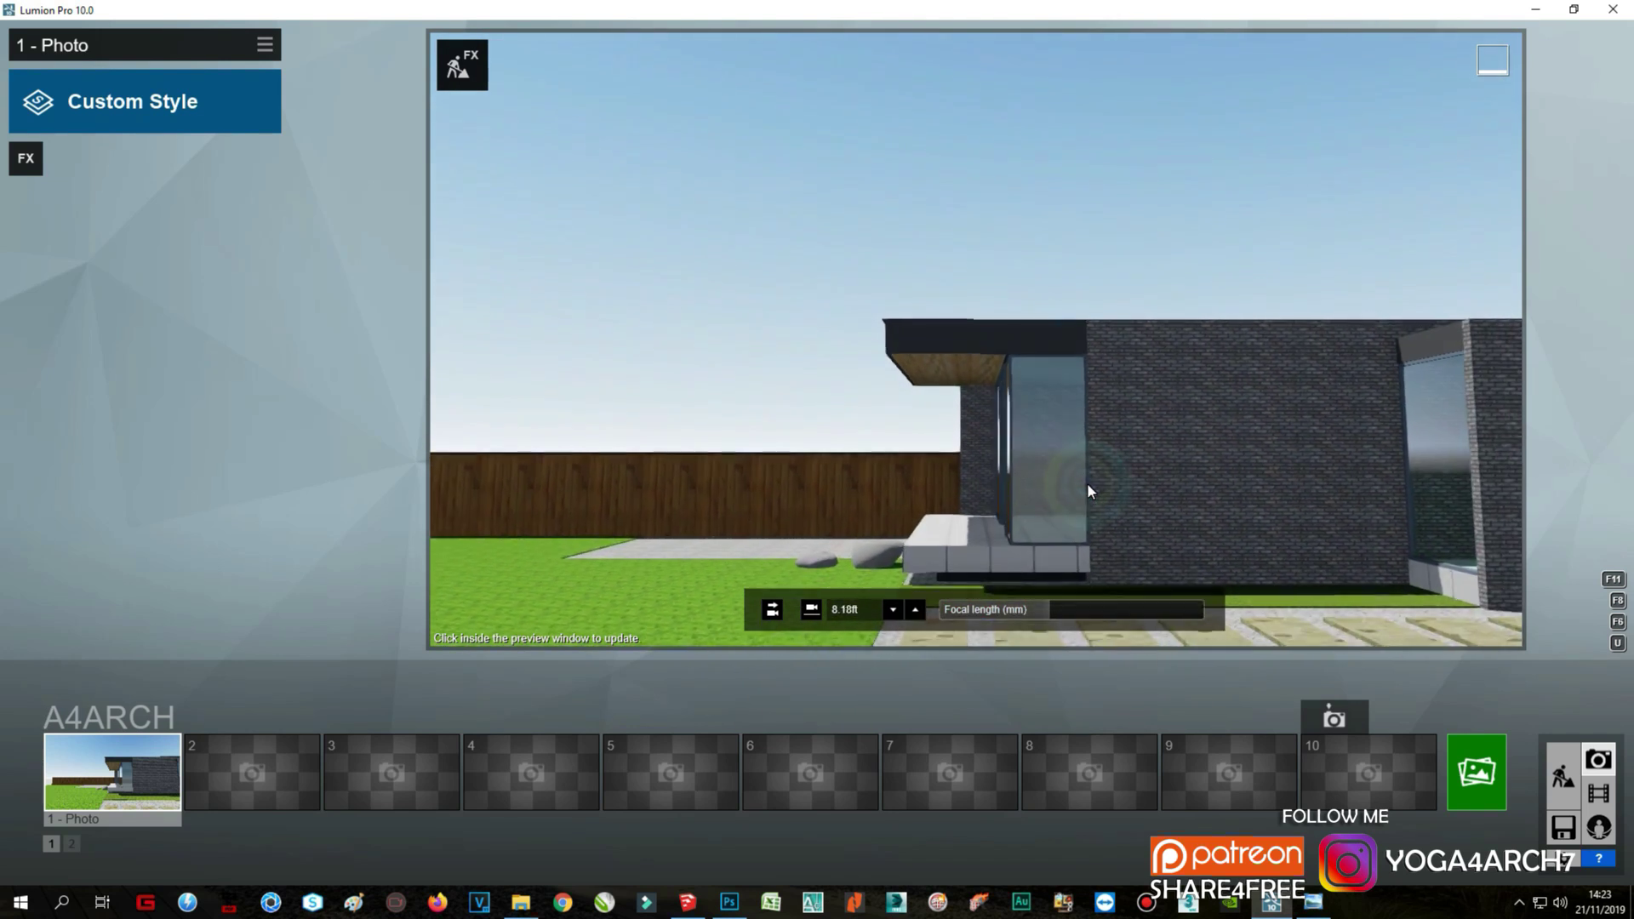
key(q)
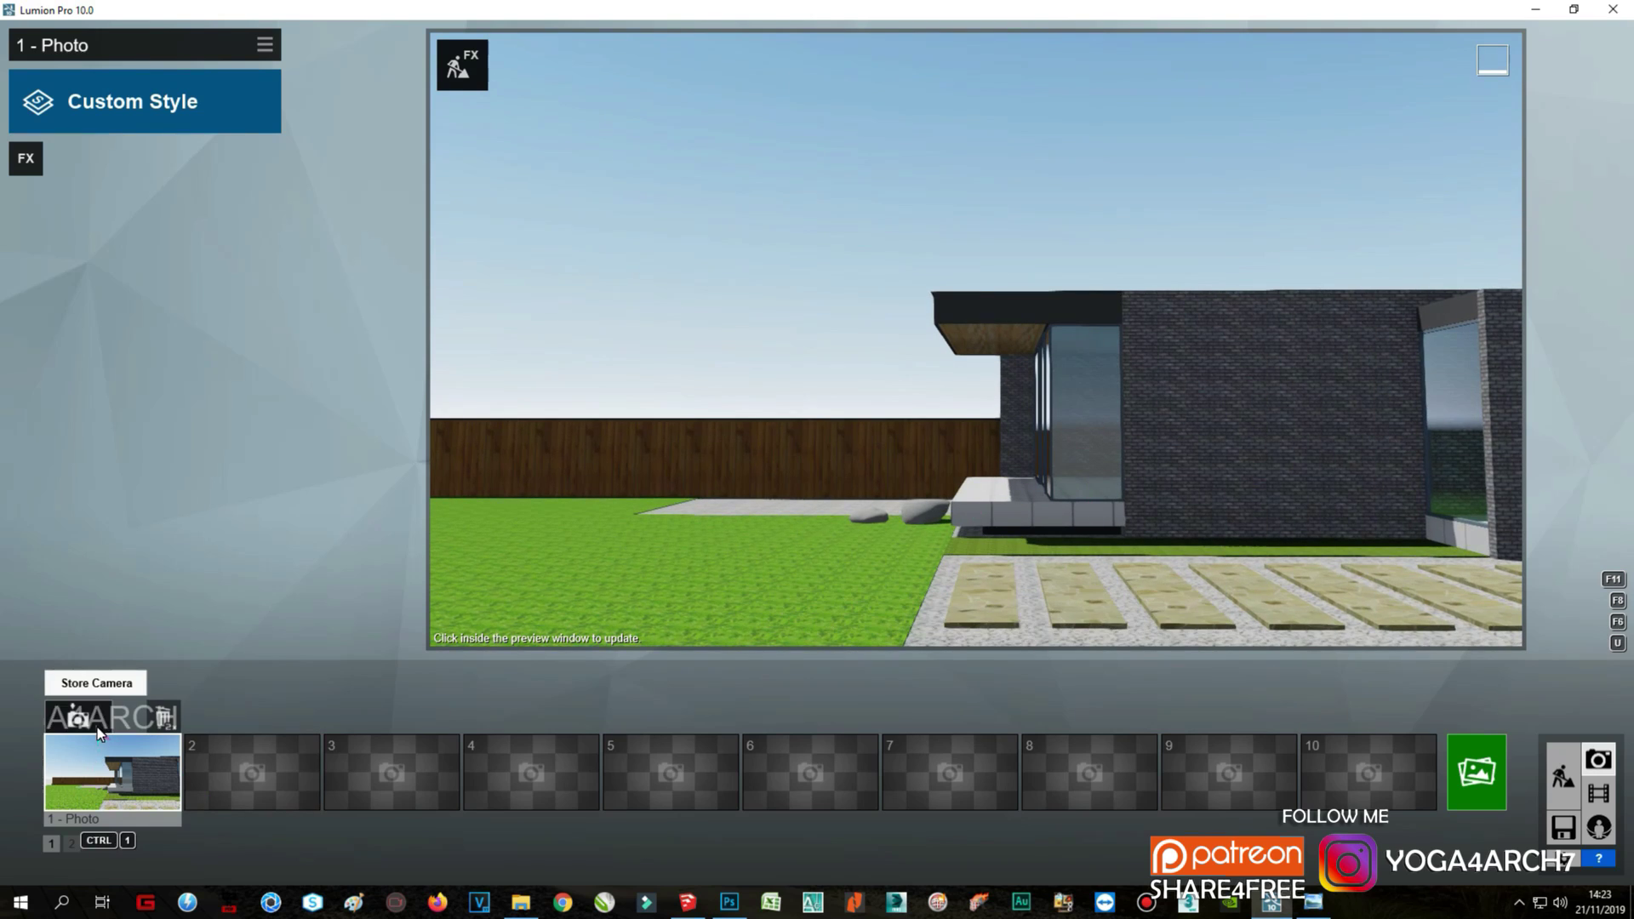
click(77, 717)
click(163, 121)
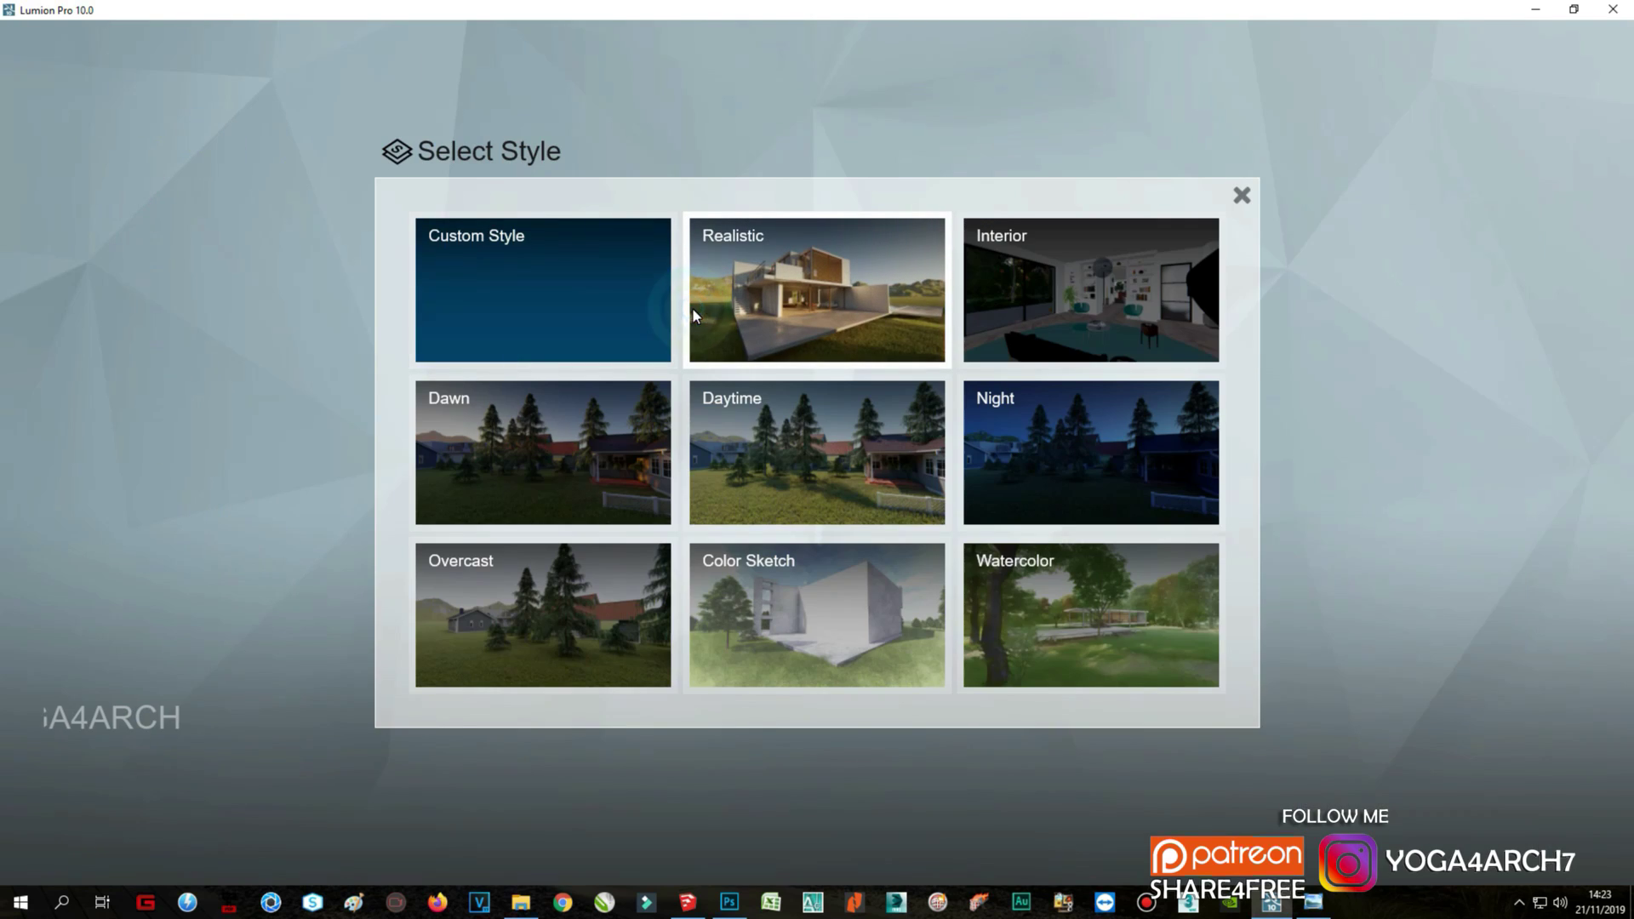
Step: Apply the Realistic style to photo 1 and add an Image Overlay effect with an overlay file
click(855, 279)
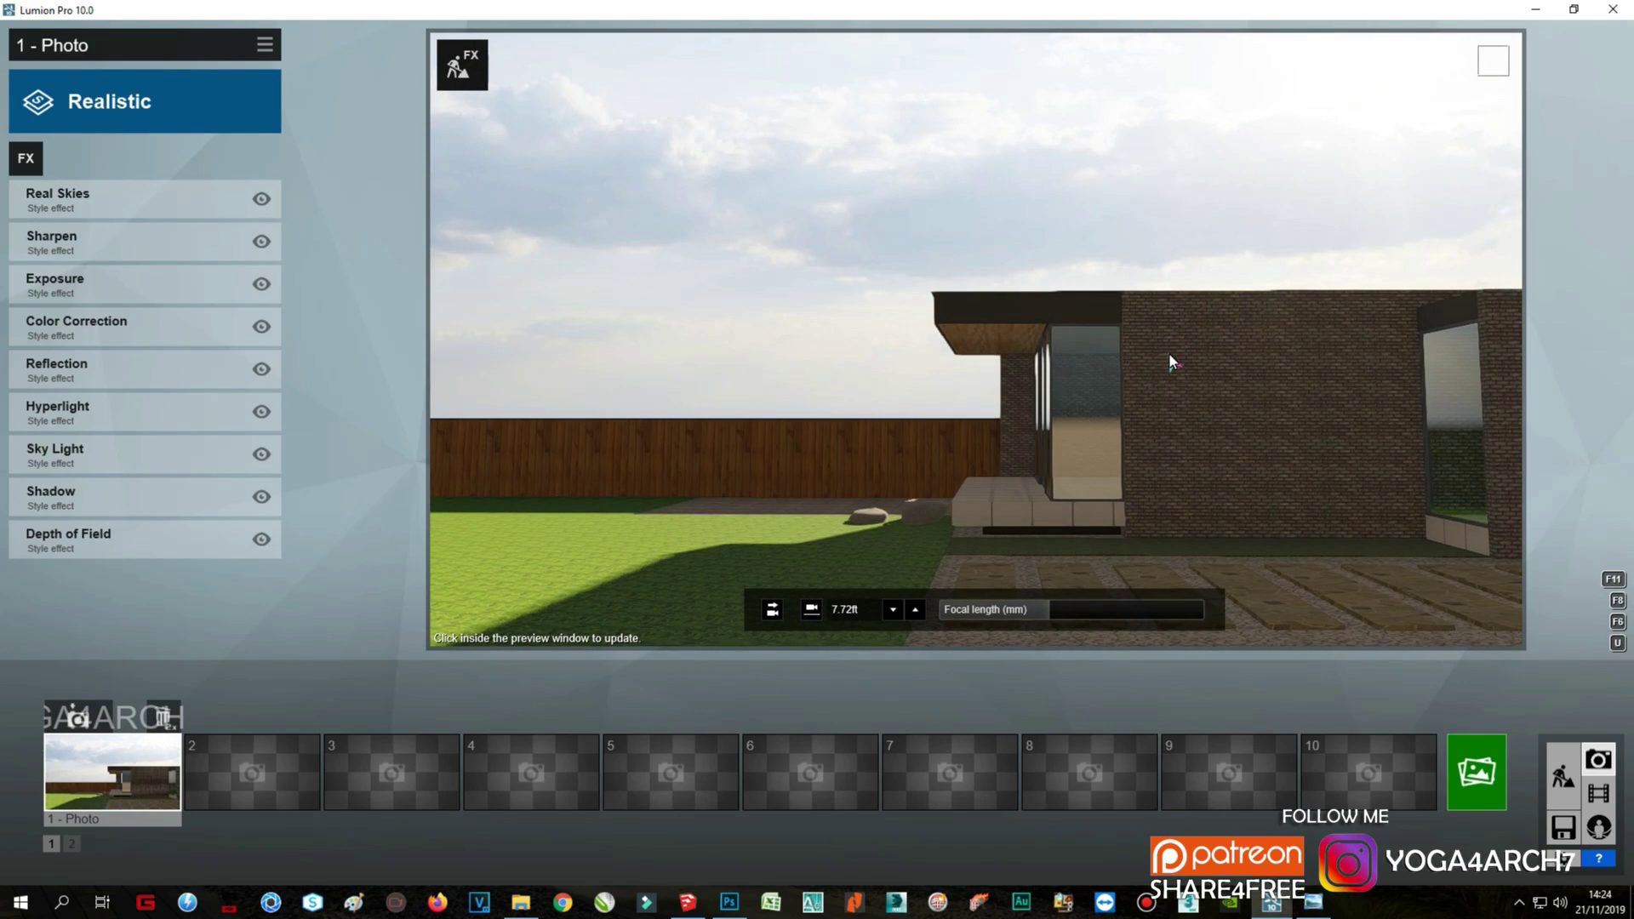
click(26, 157)
click(1175, 186)
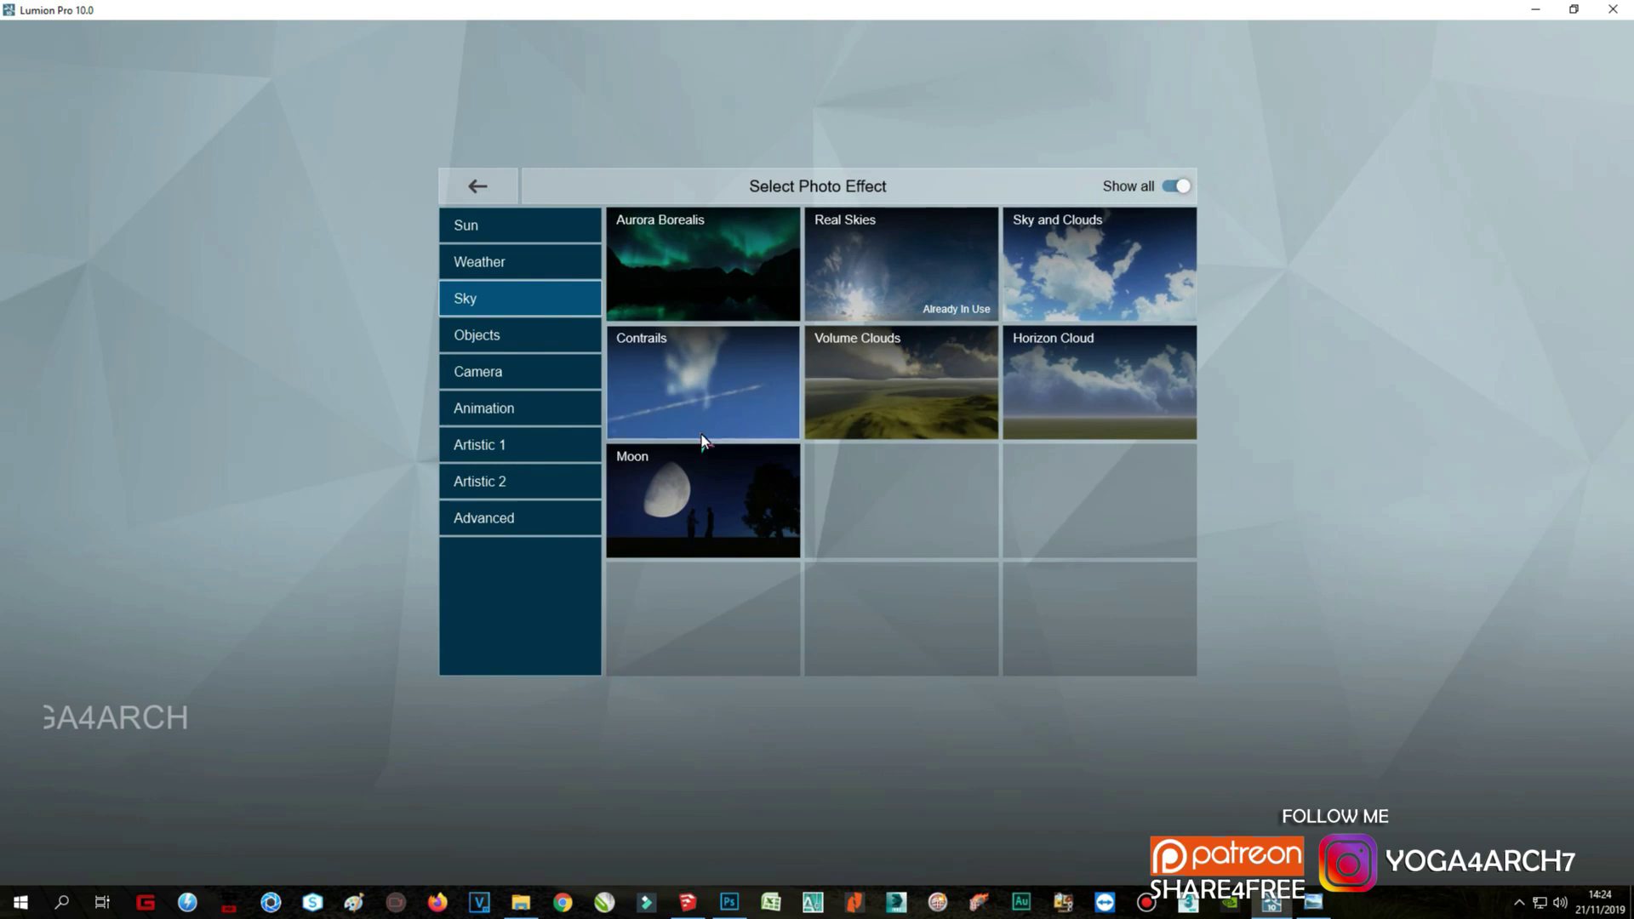
click(533, 442)
click(856, 391)
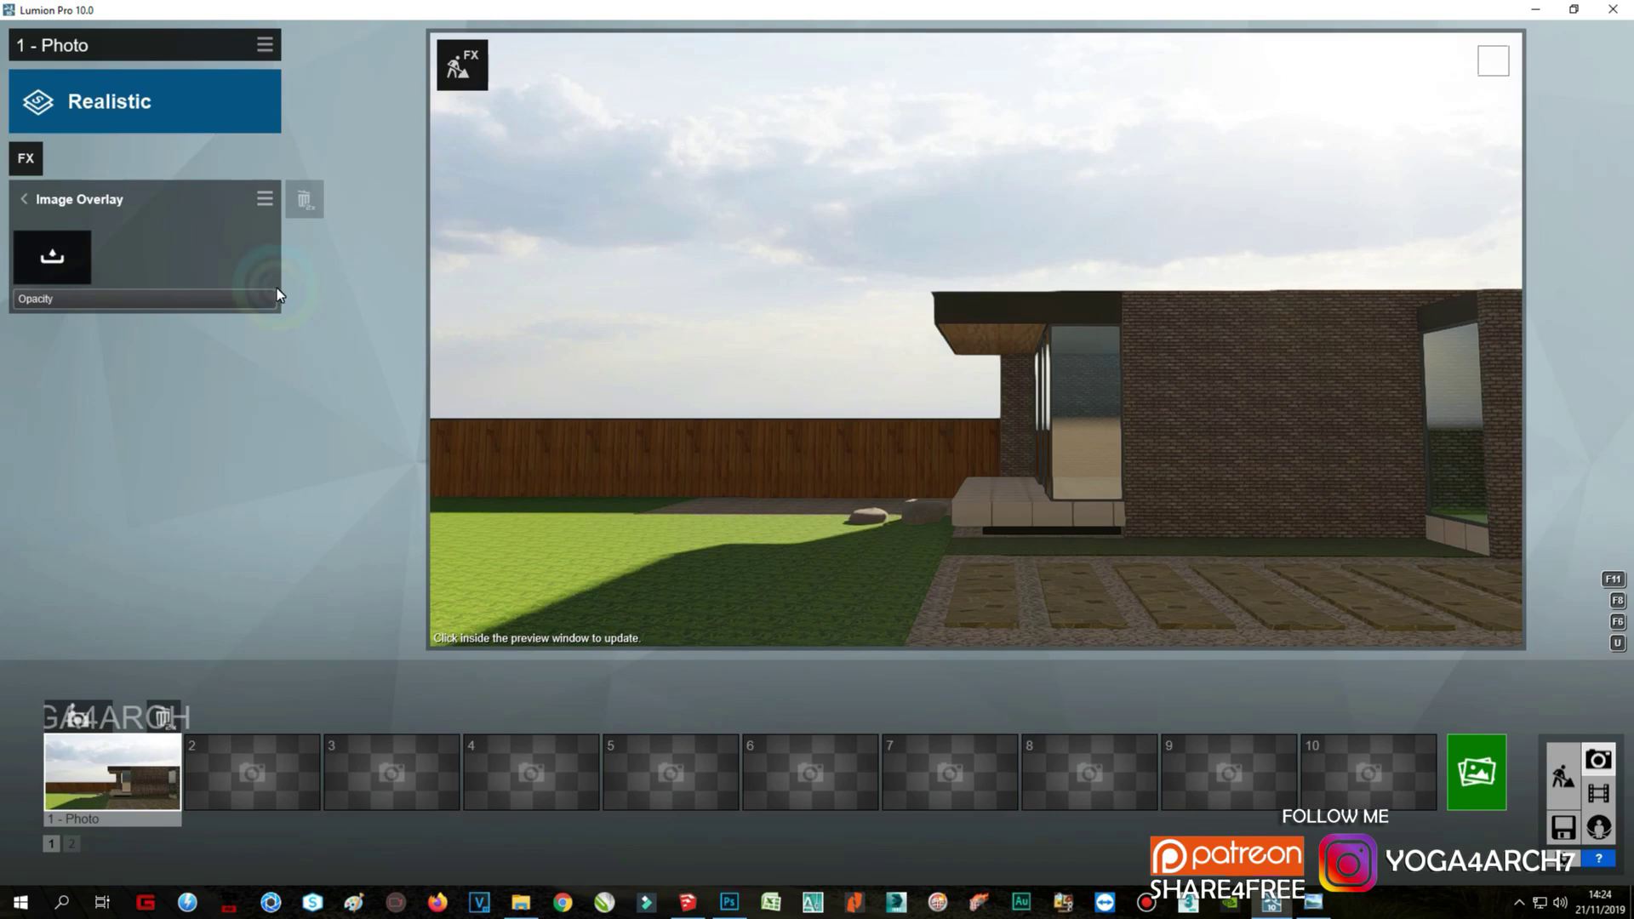
click(52, 256)
double_click(721, 164)
click(1079, 457)
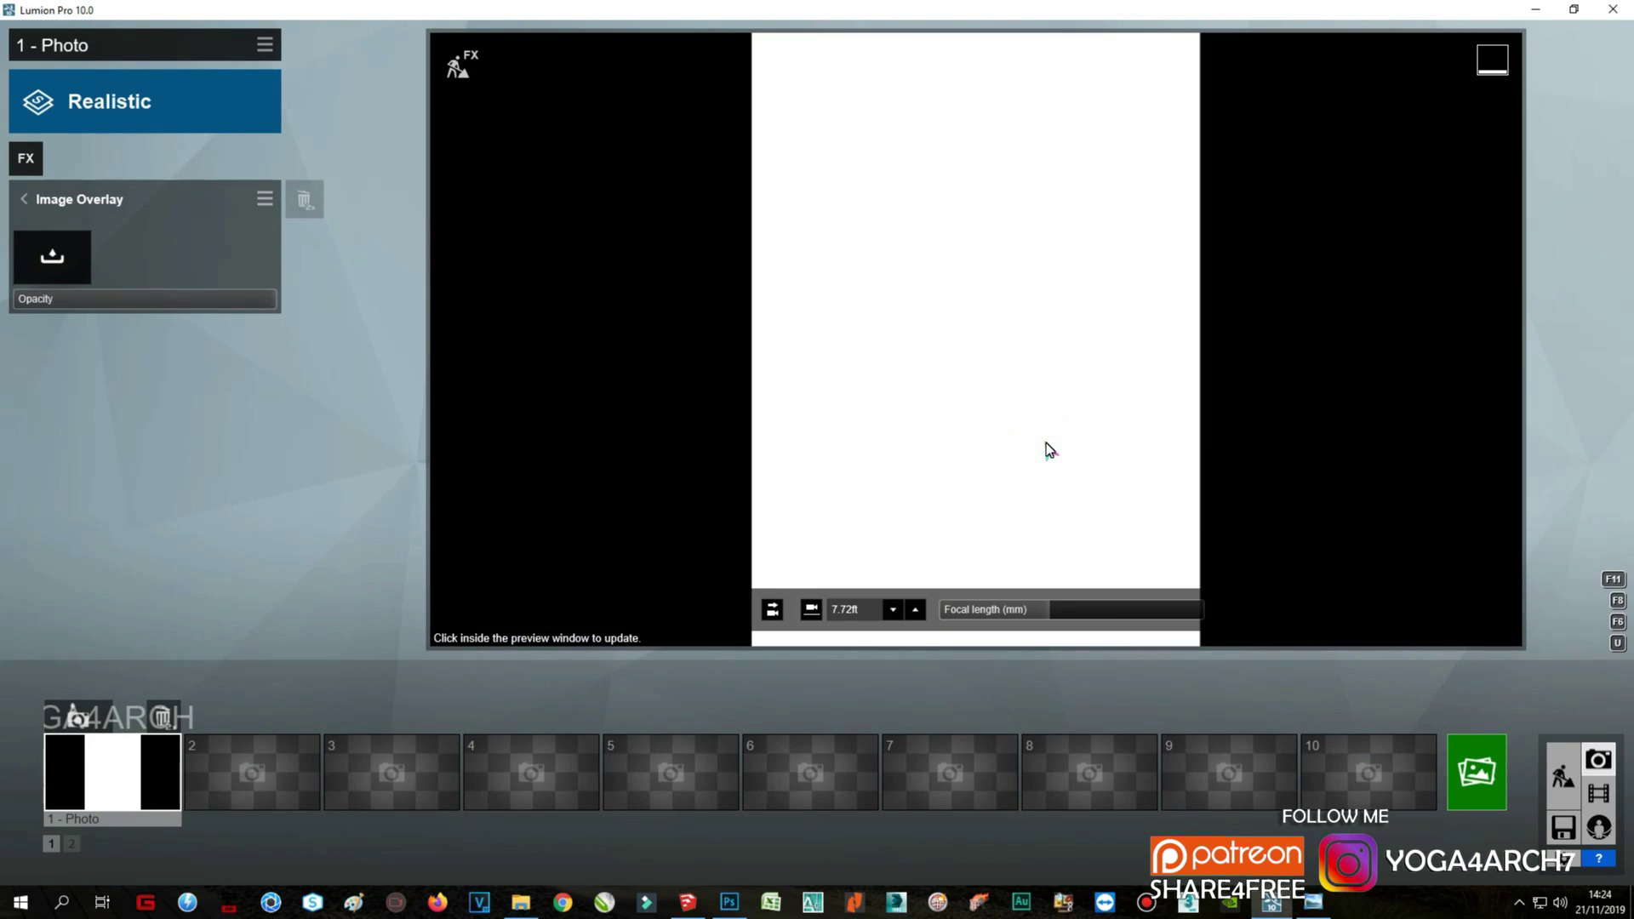
Step: Re-save the black-and-white frame image from Photoshop as a PNG
click(729, 902)
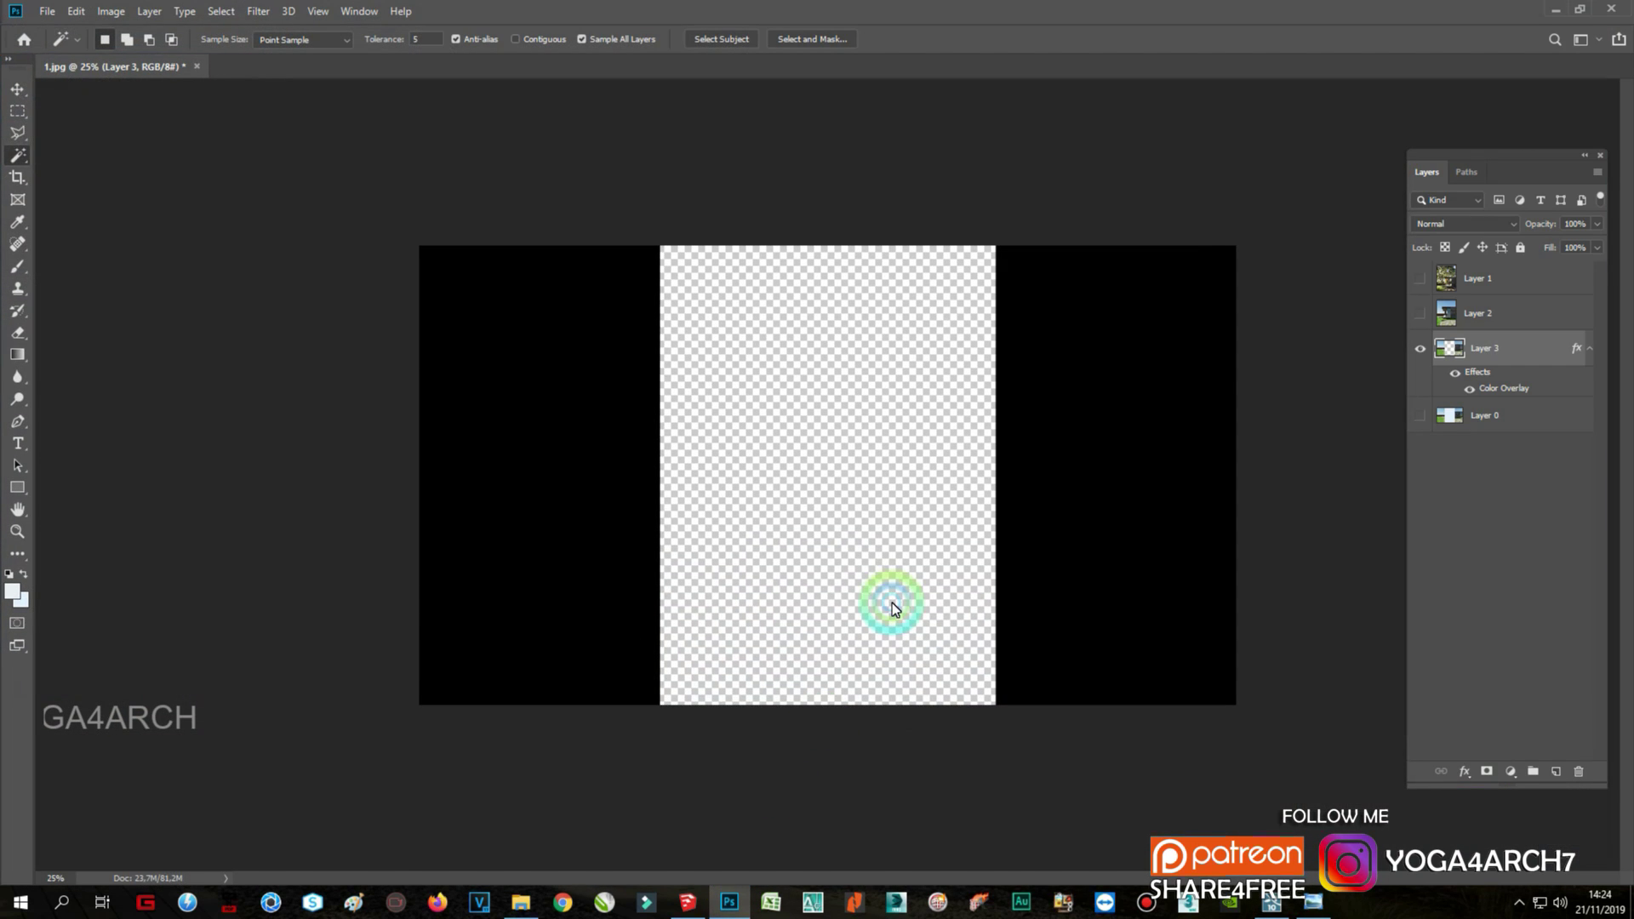
click(48, 11)
click(93, 313)
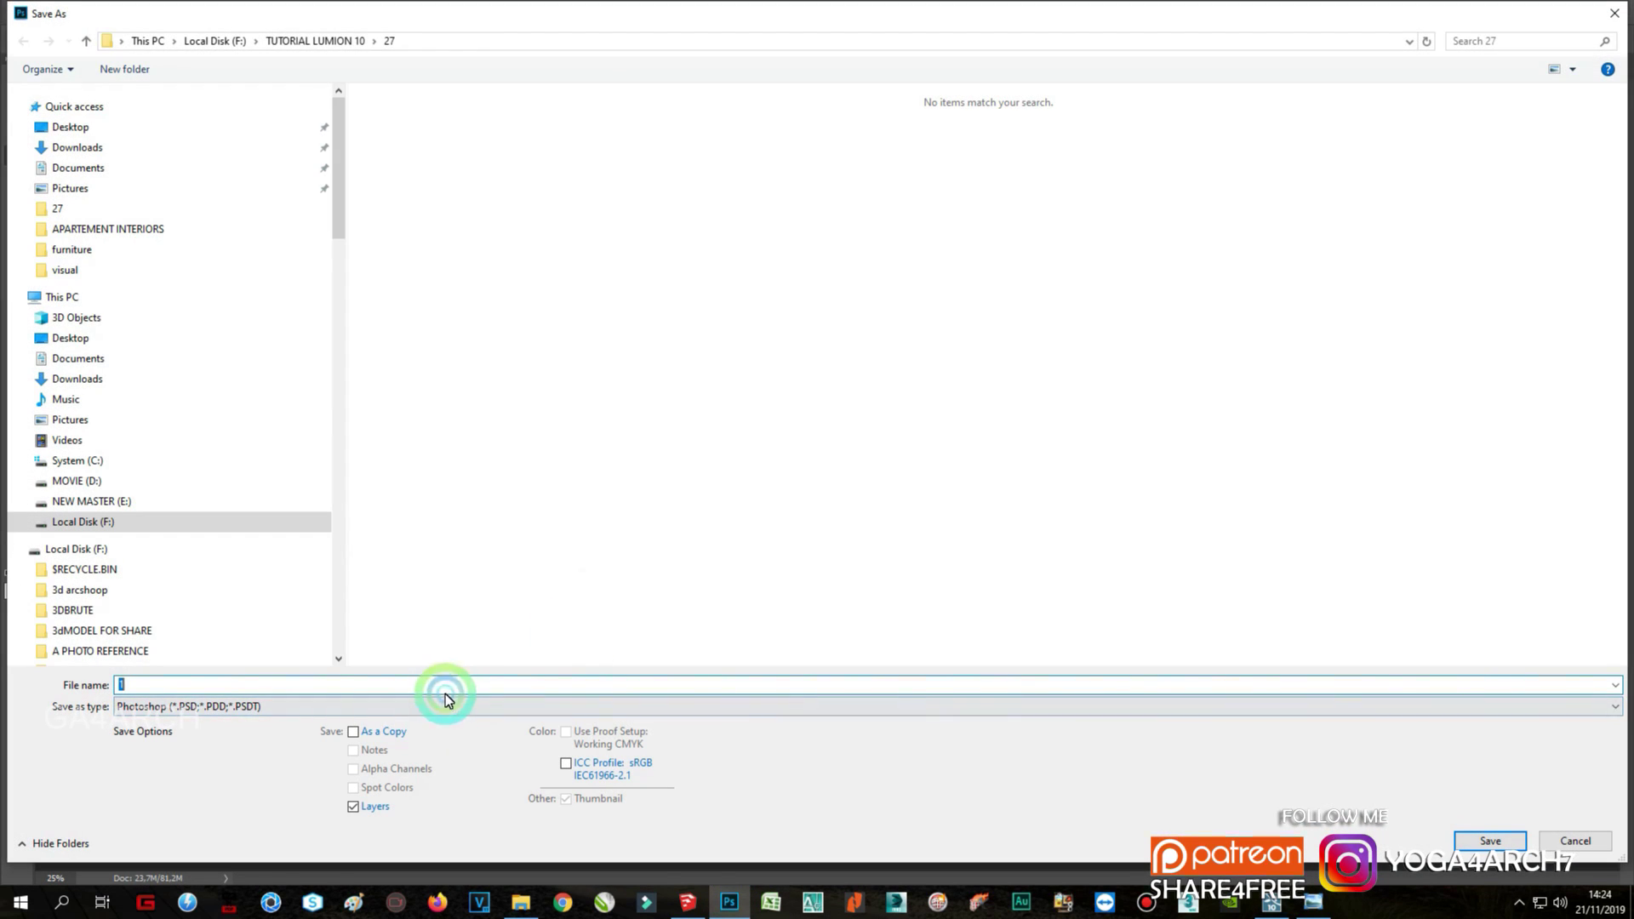
click(446, 706)
click(391, 638)
click(1495, 842)
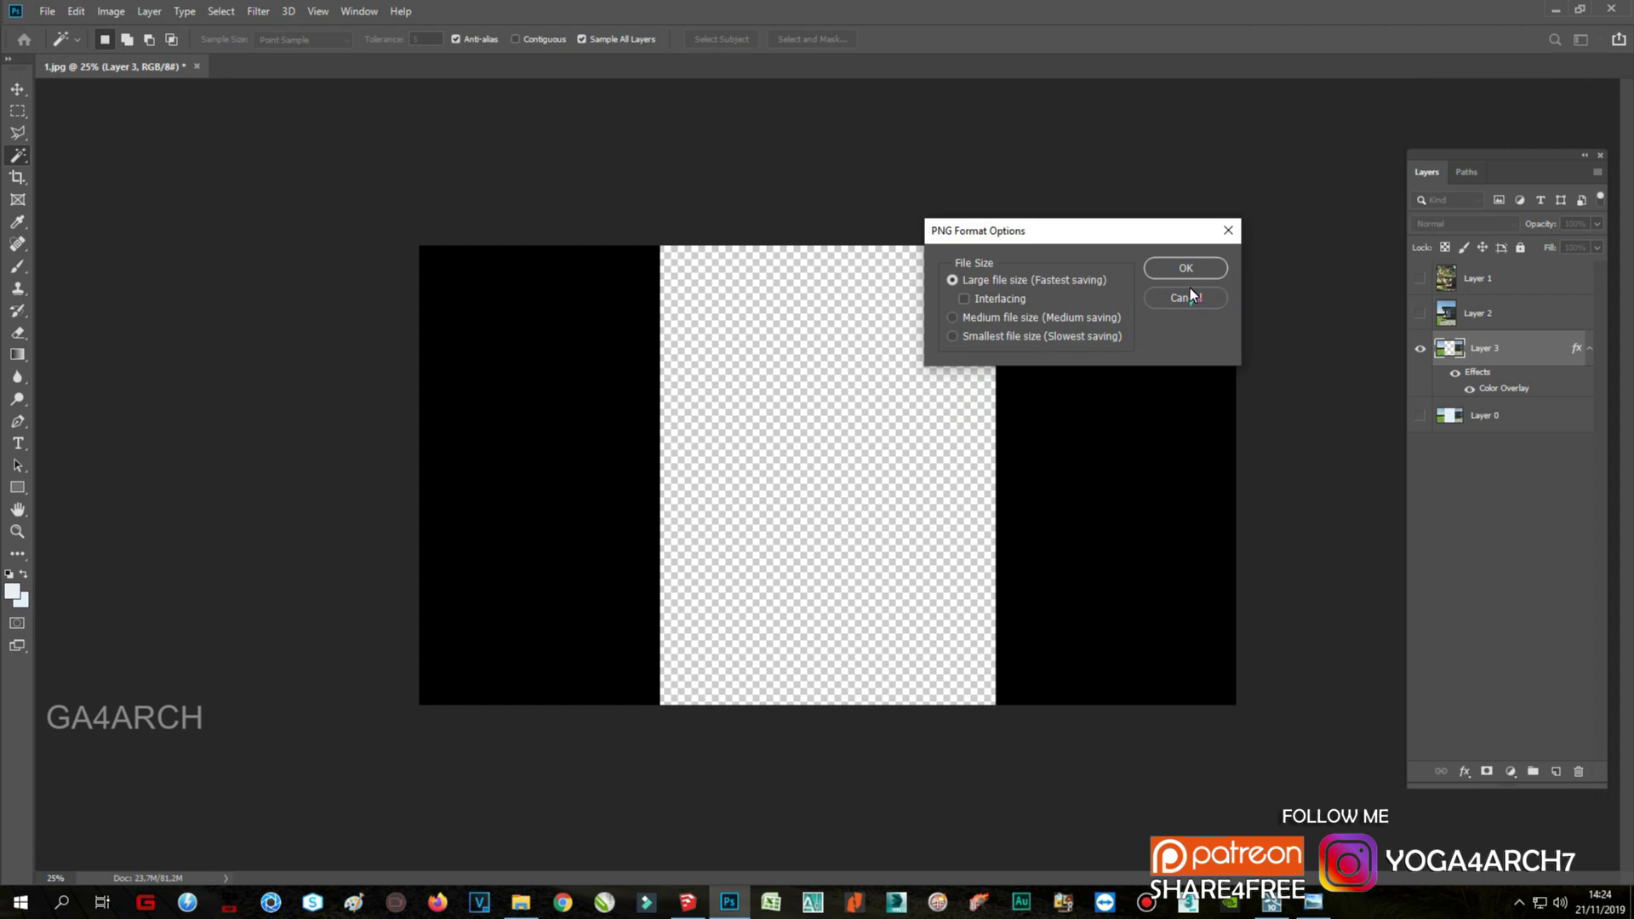
click(1171, 274)
click(1580, 10)
Step: Load image 1 as the black-bar portrait overlay and check it against the reference photo
click(52, 273)
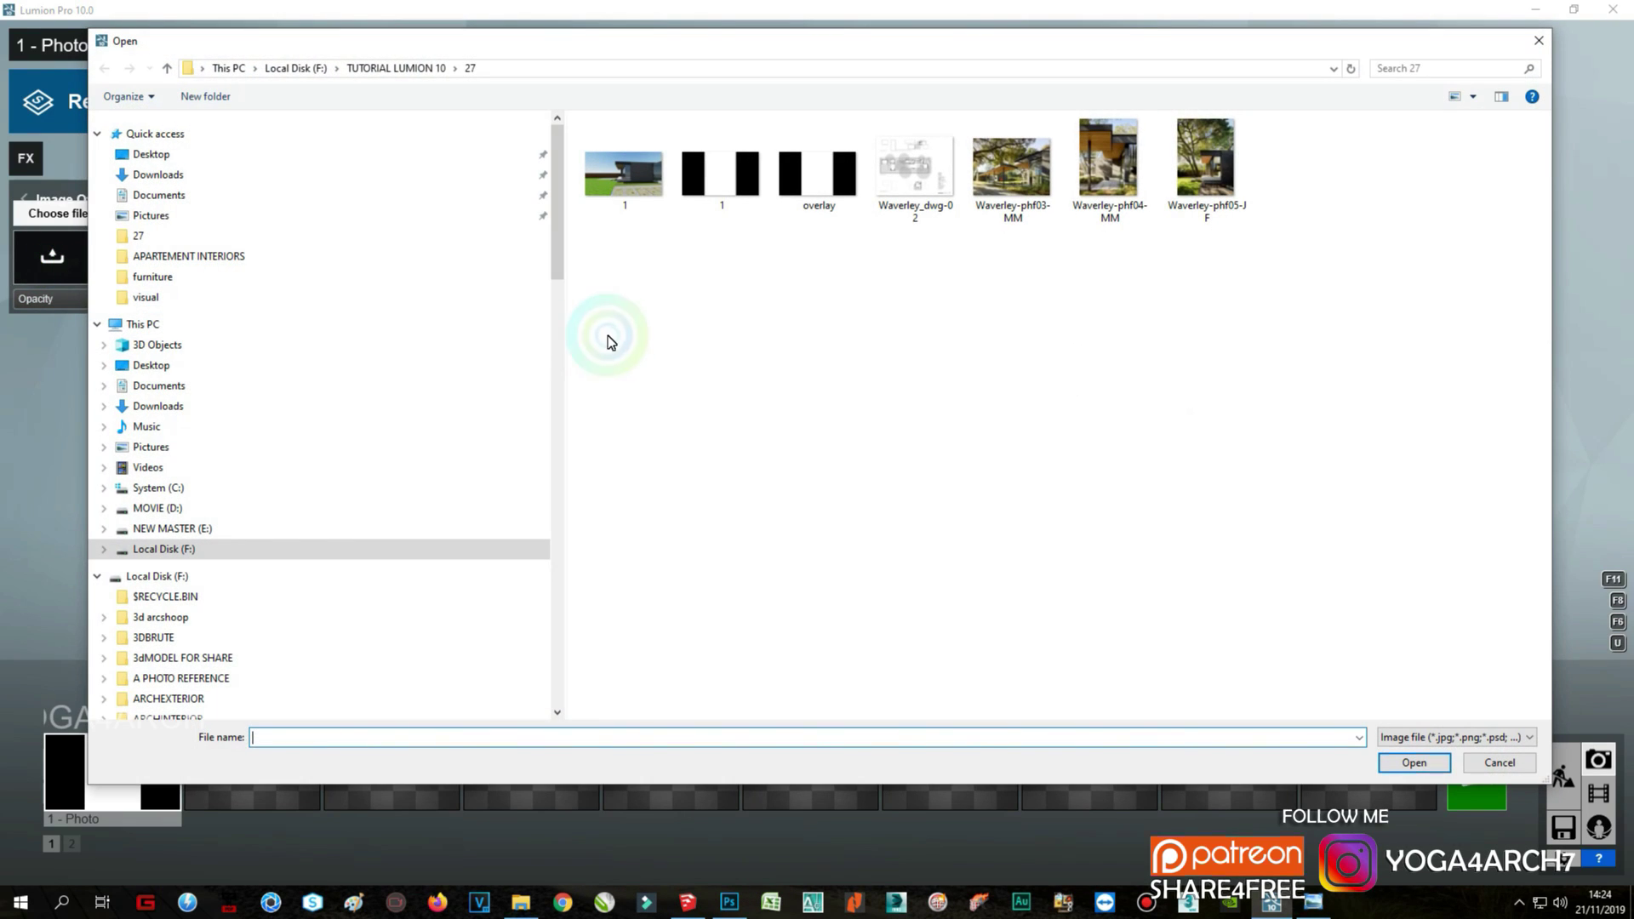
double_click(728, 204)
mouse_move(1228, 773)
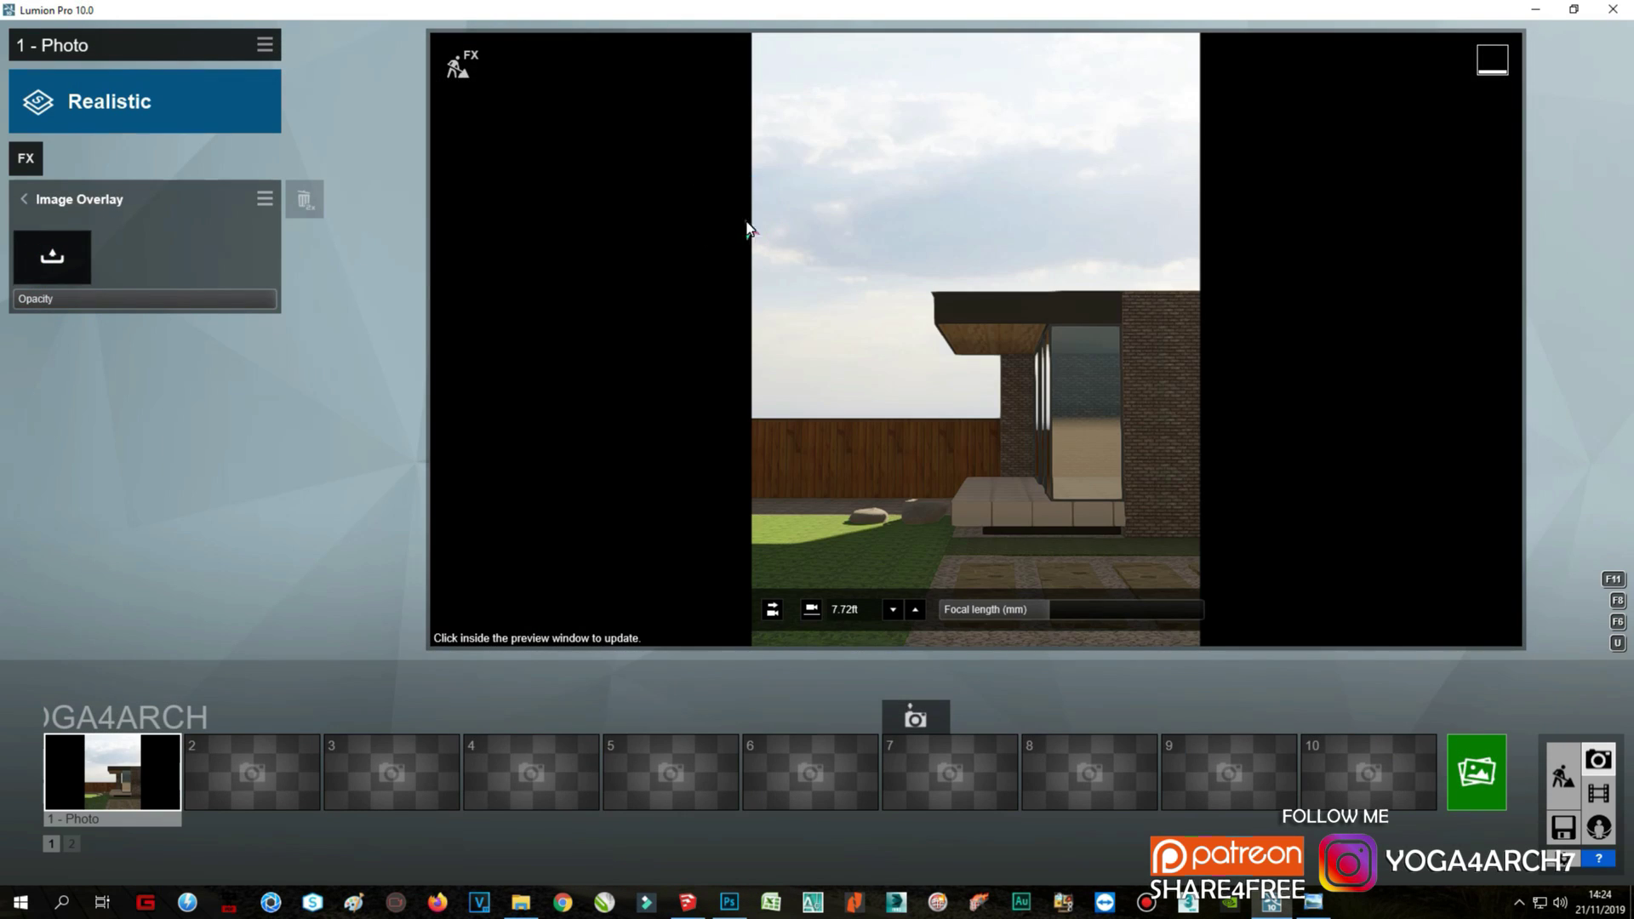
click(1319, 907)
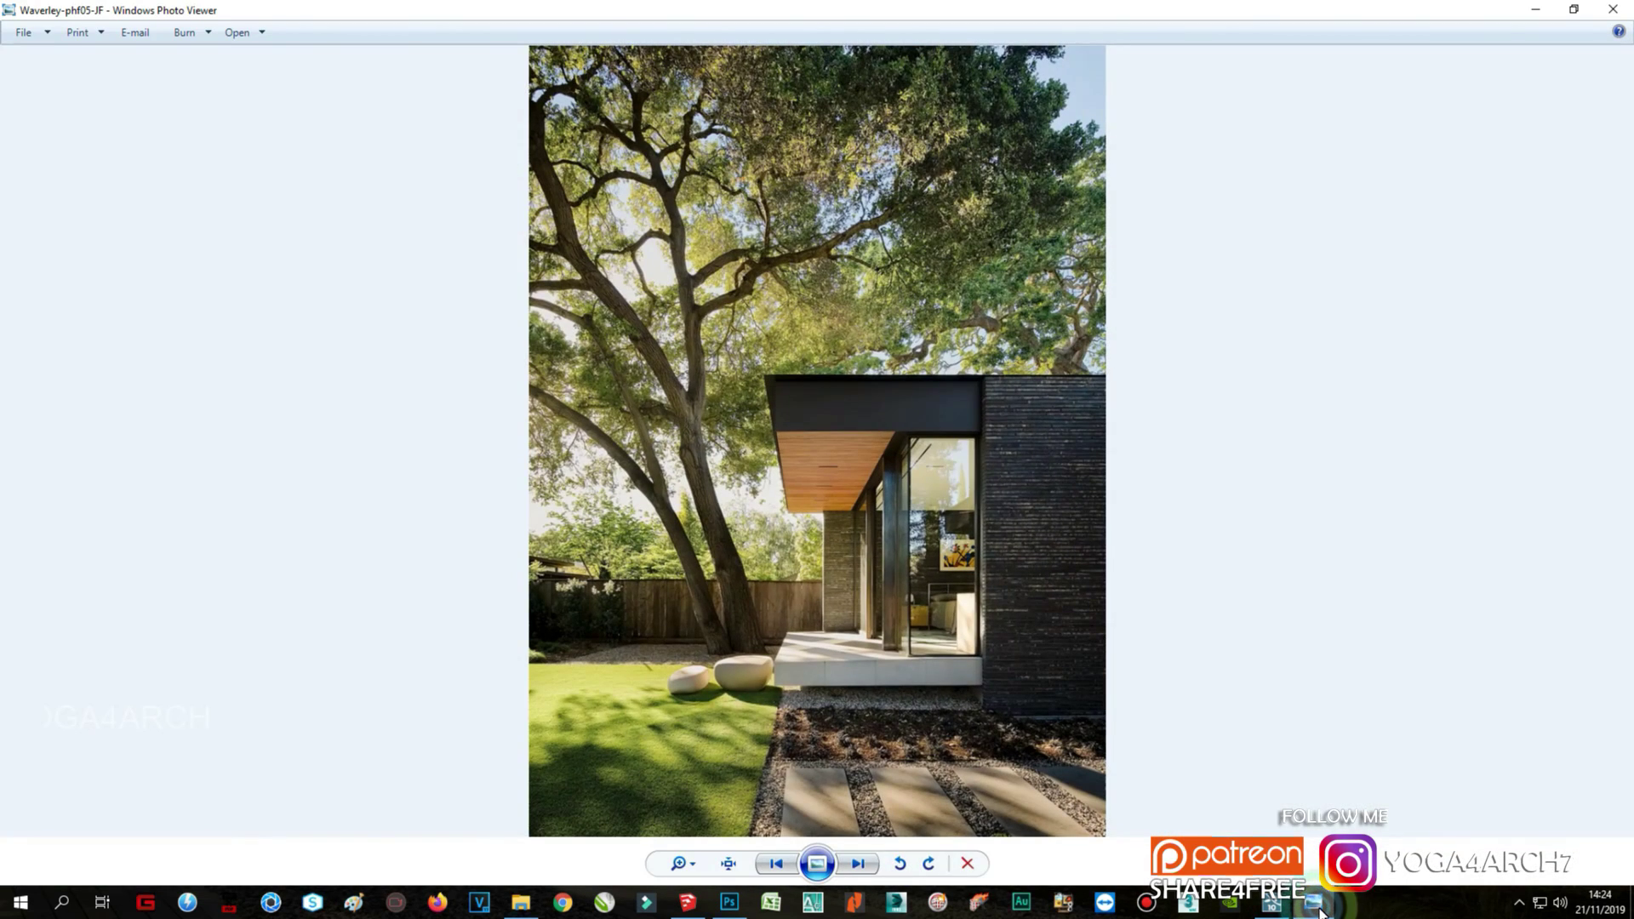
click(1319, 907)
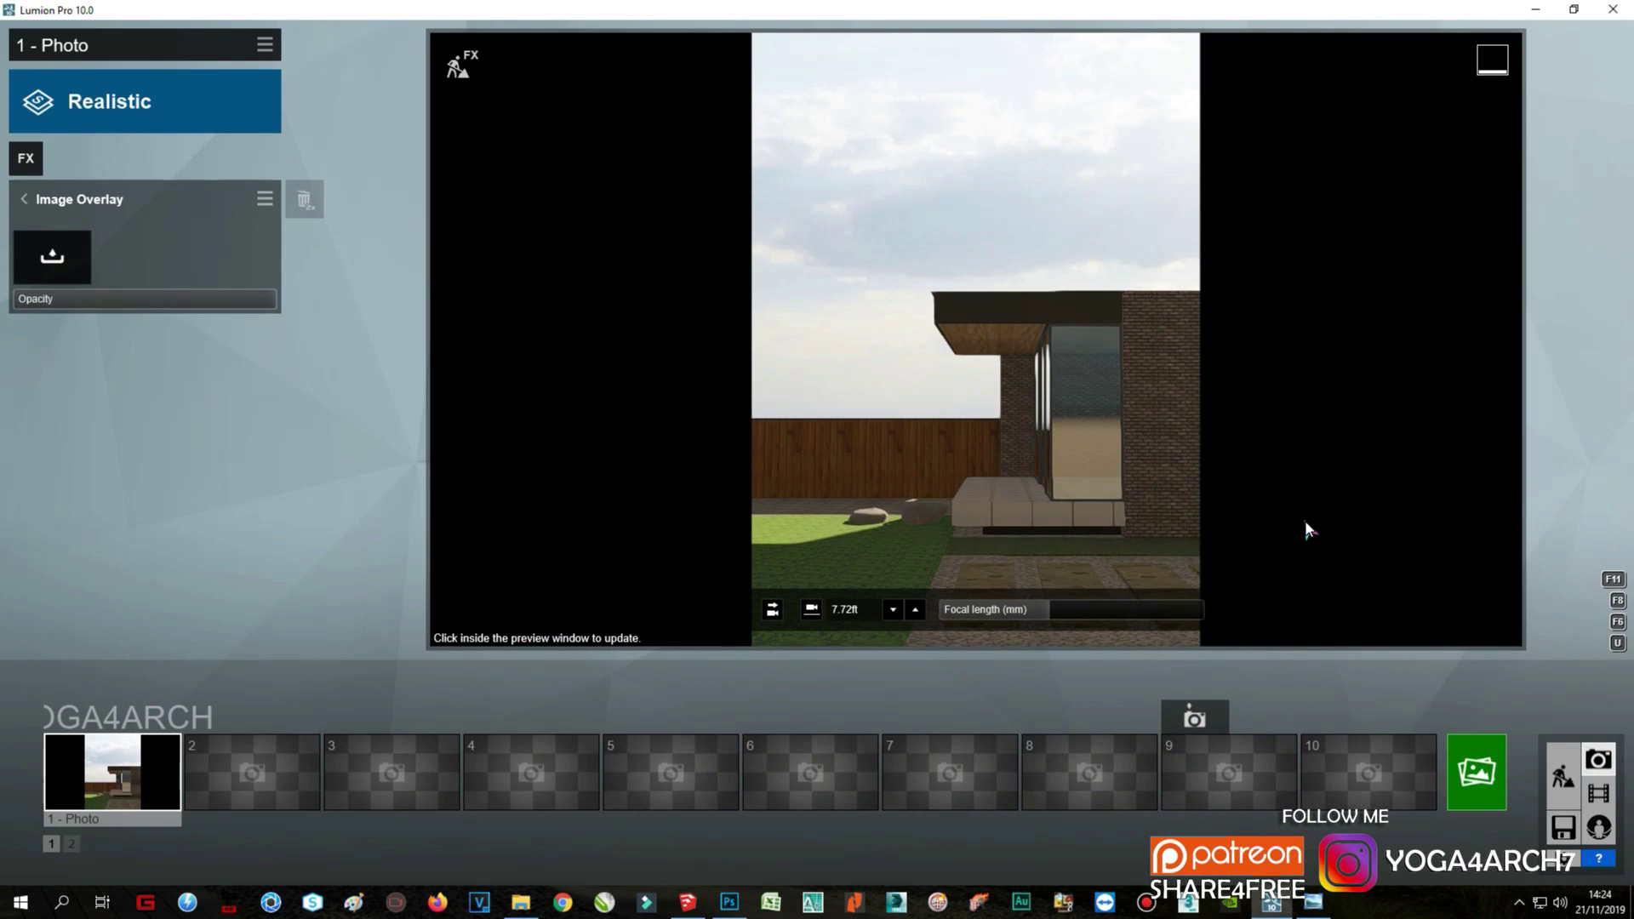
Step: Shift the camera framing left, widen the focal length and lower the camera
key(q)
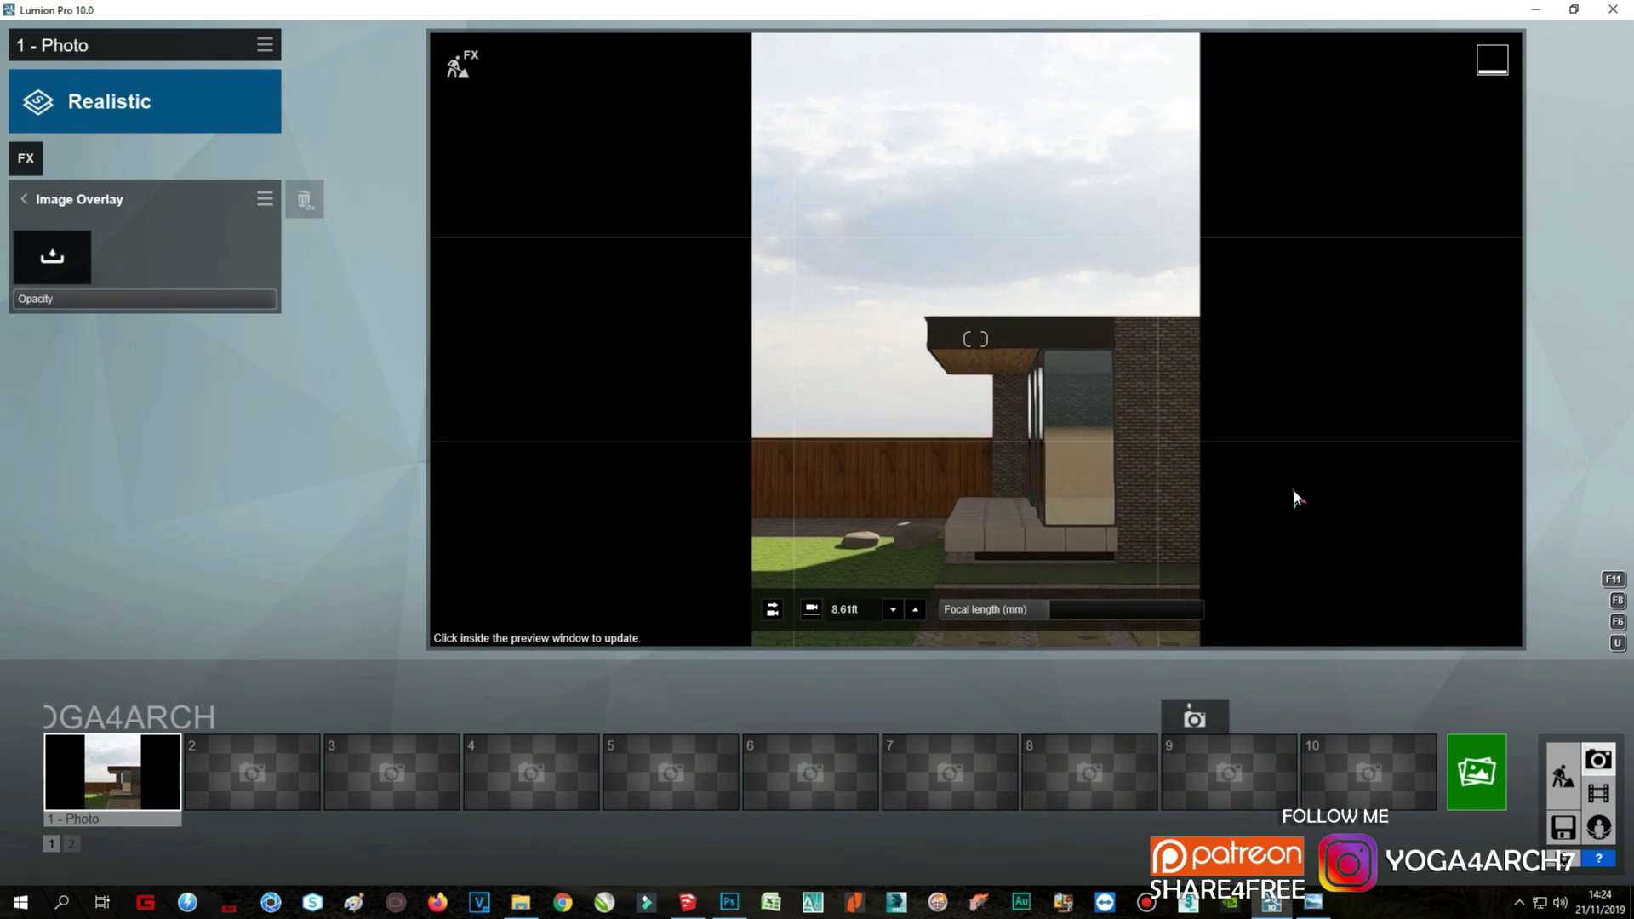
key(d)
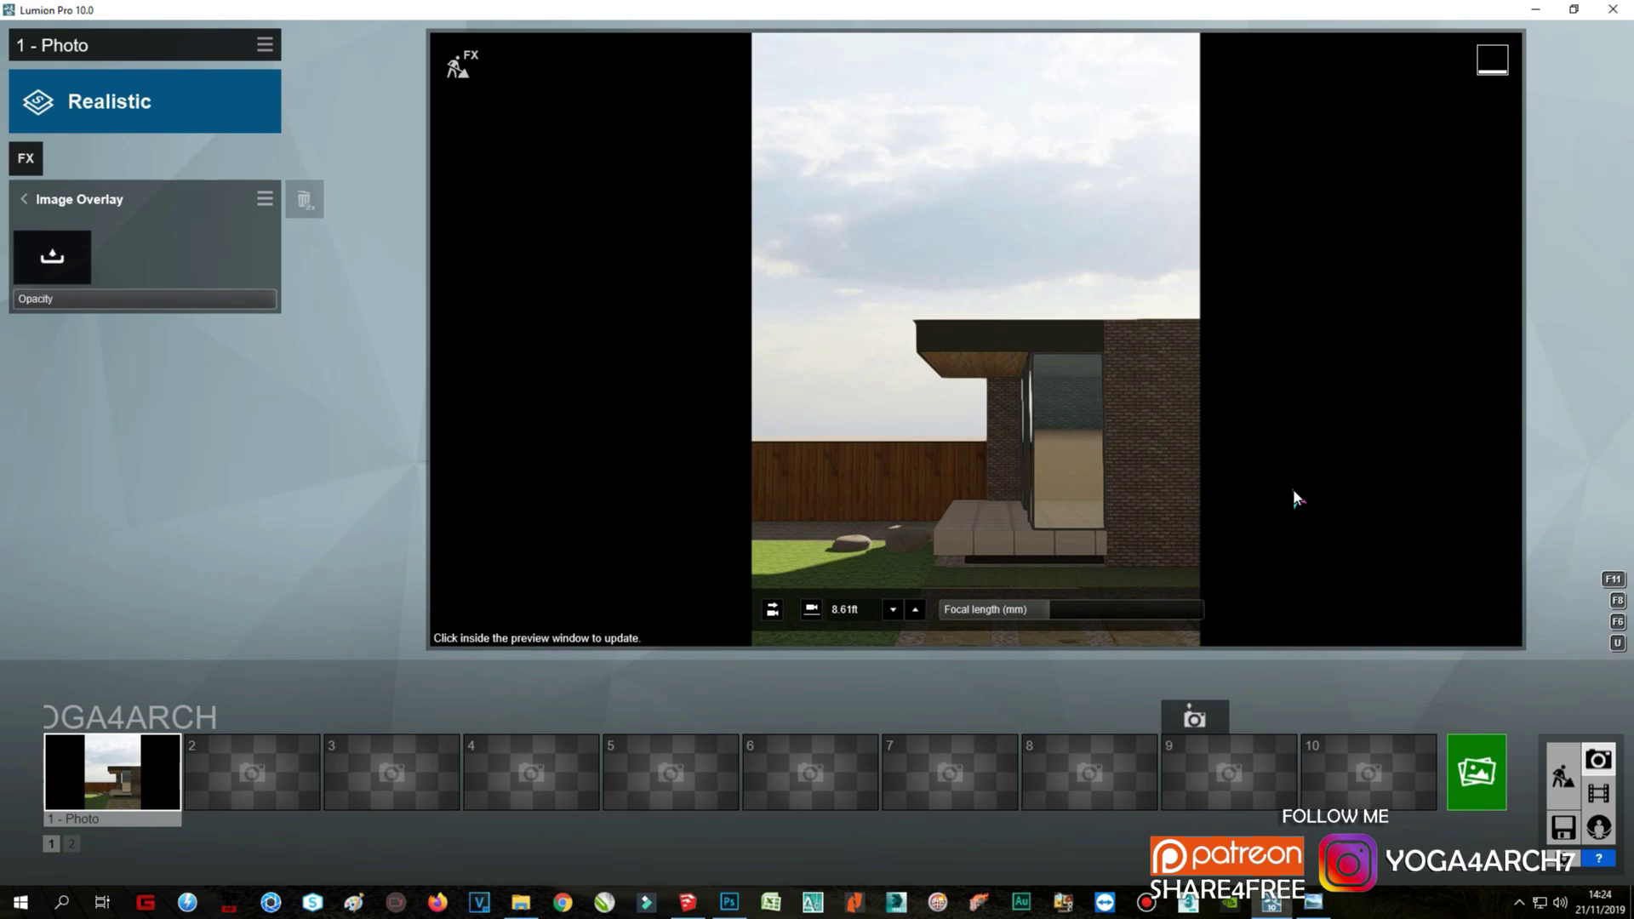
click(1319, 904)
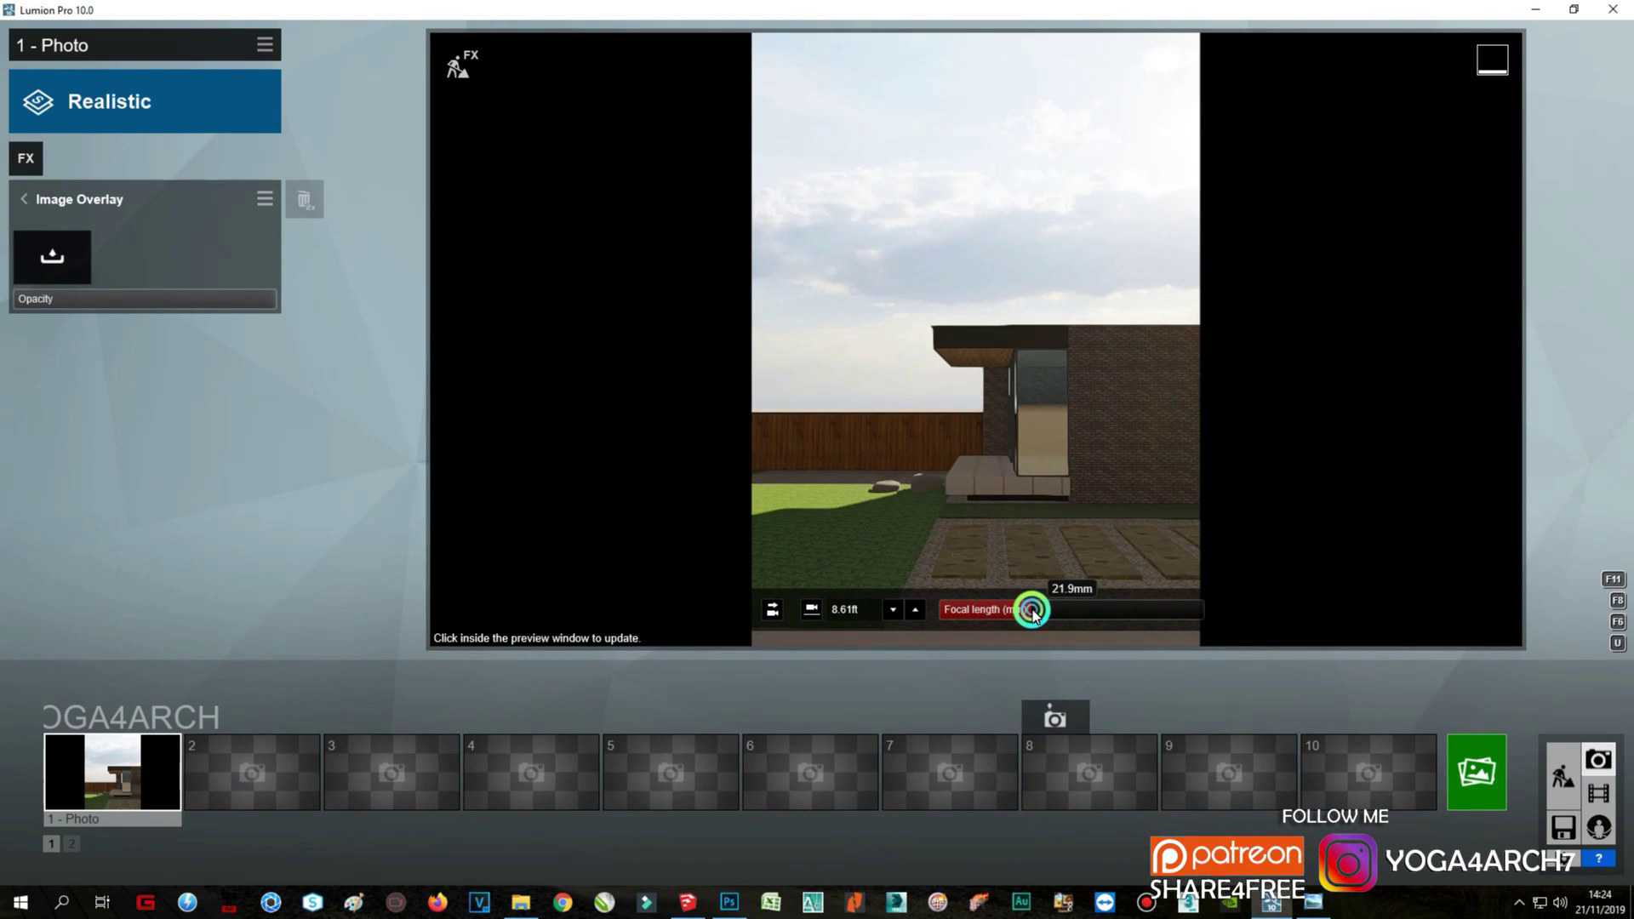
click(1032, 609)
click(1116, 522)
key(e)
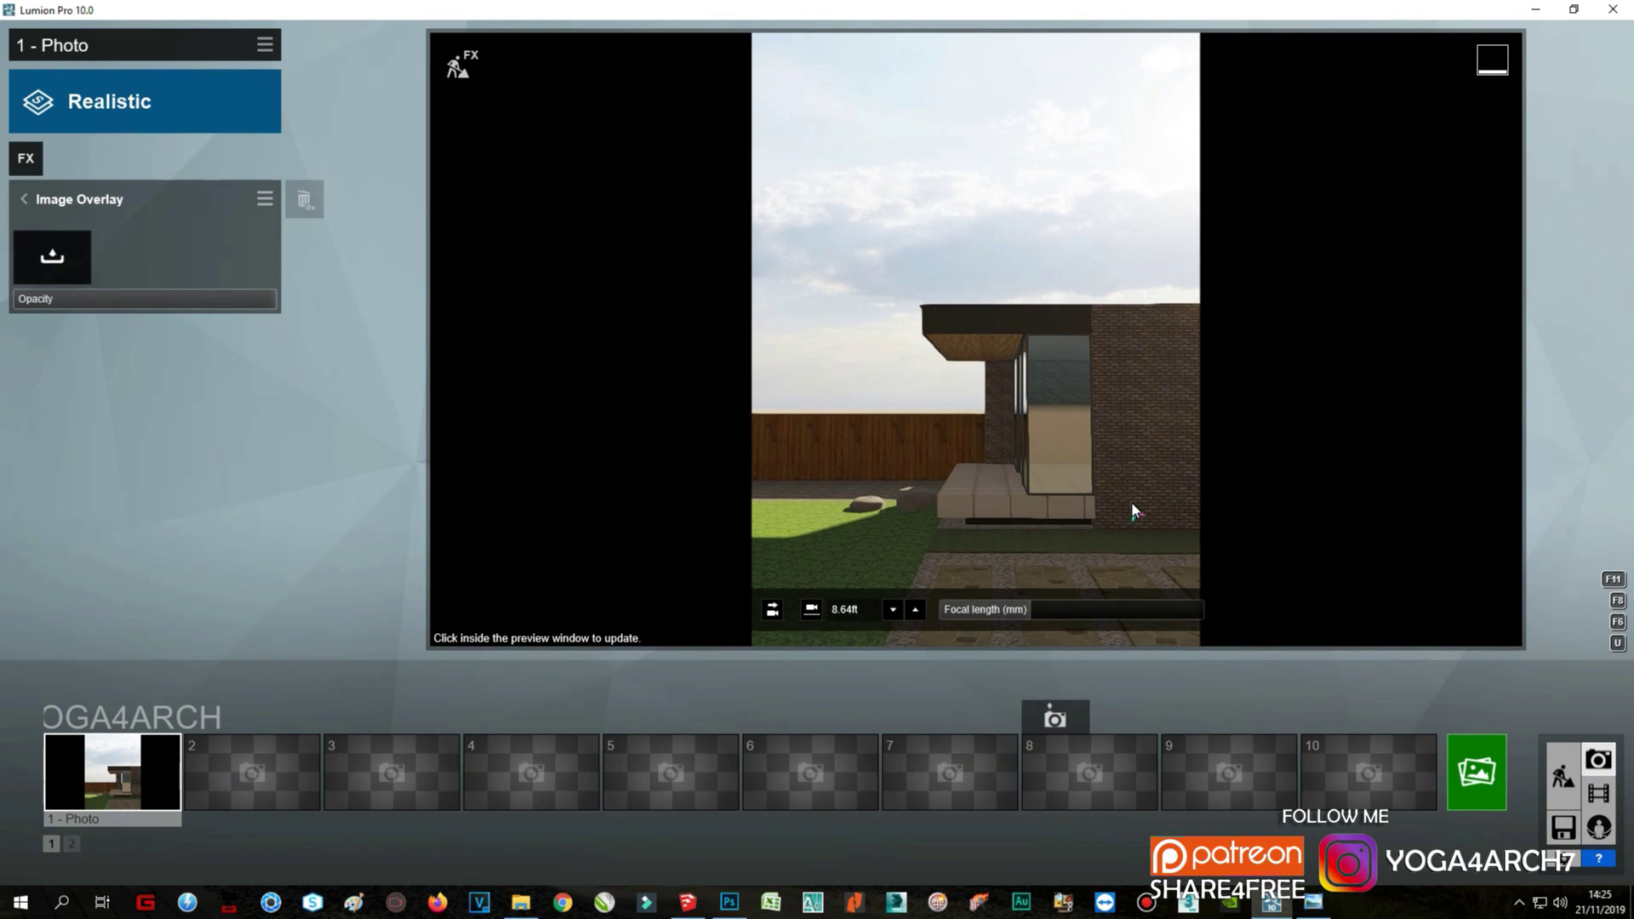
Step: Set the camera height to 7.55 ft, comparing against the reference photo
click(1314, 904)
click(1315, 903)
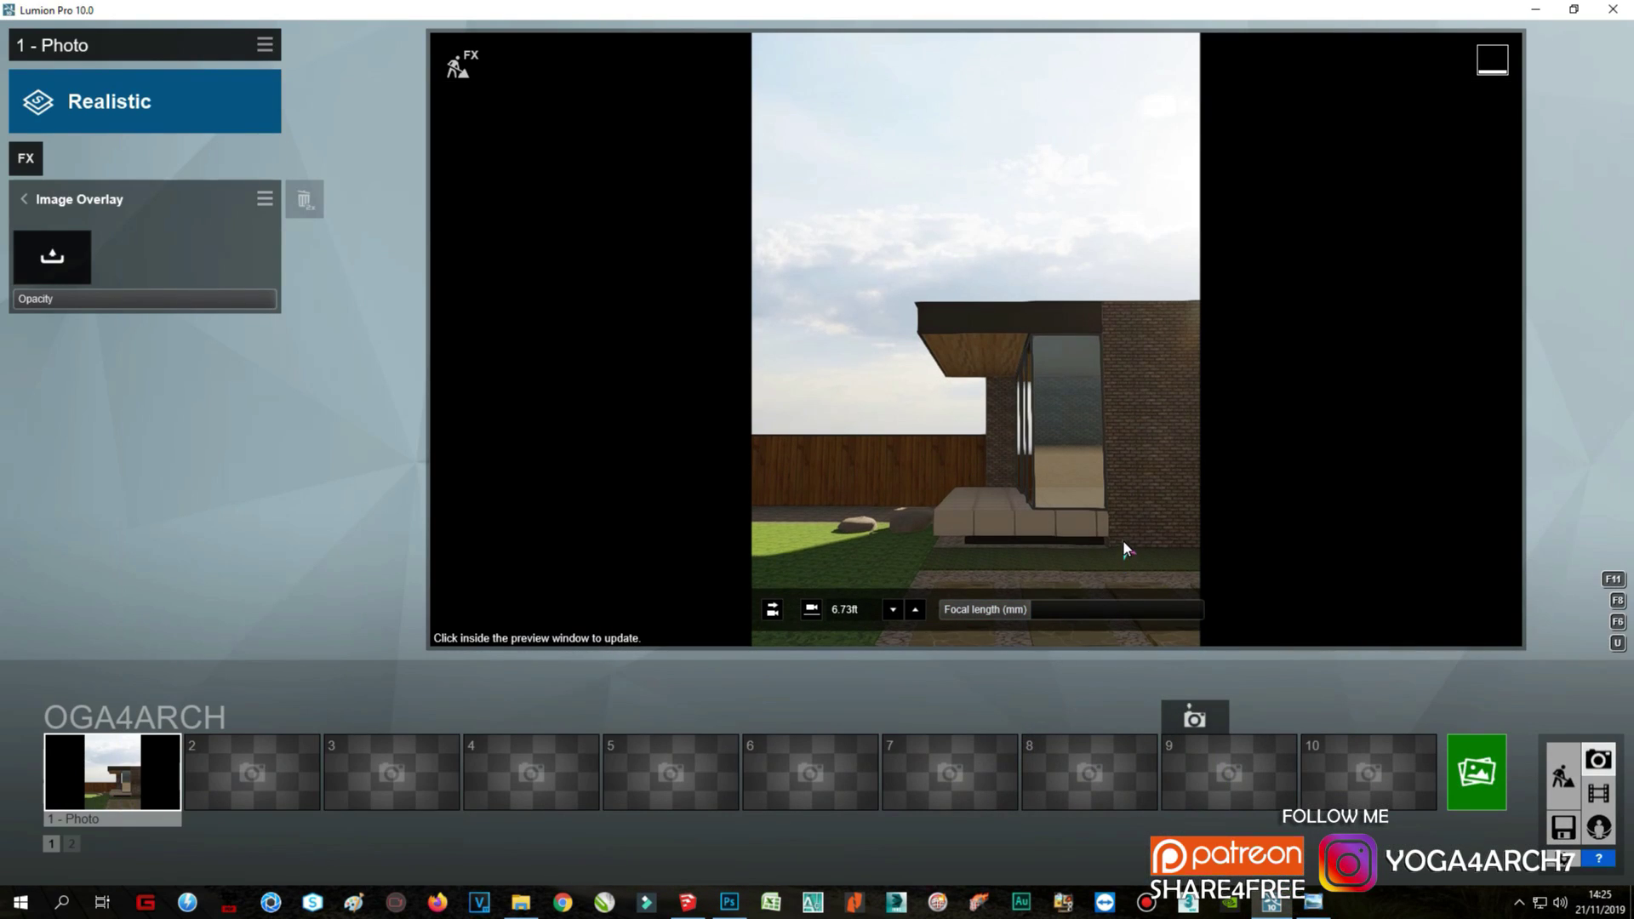
drag(1024, 609, 1028, 606)
key(q)
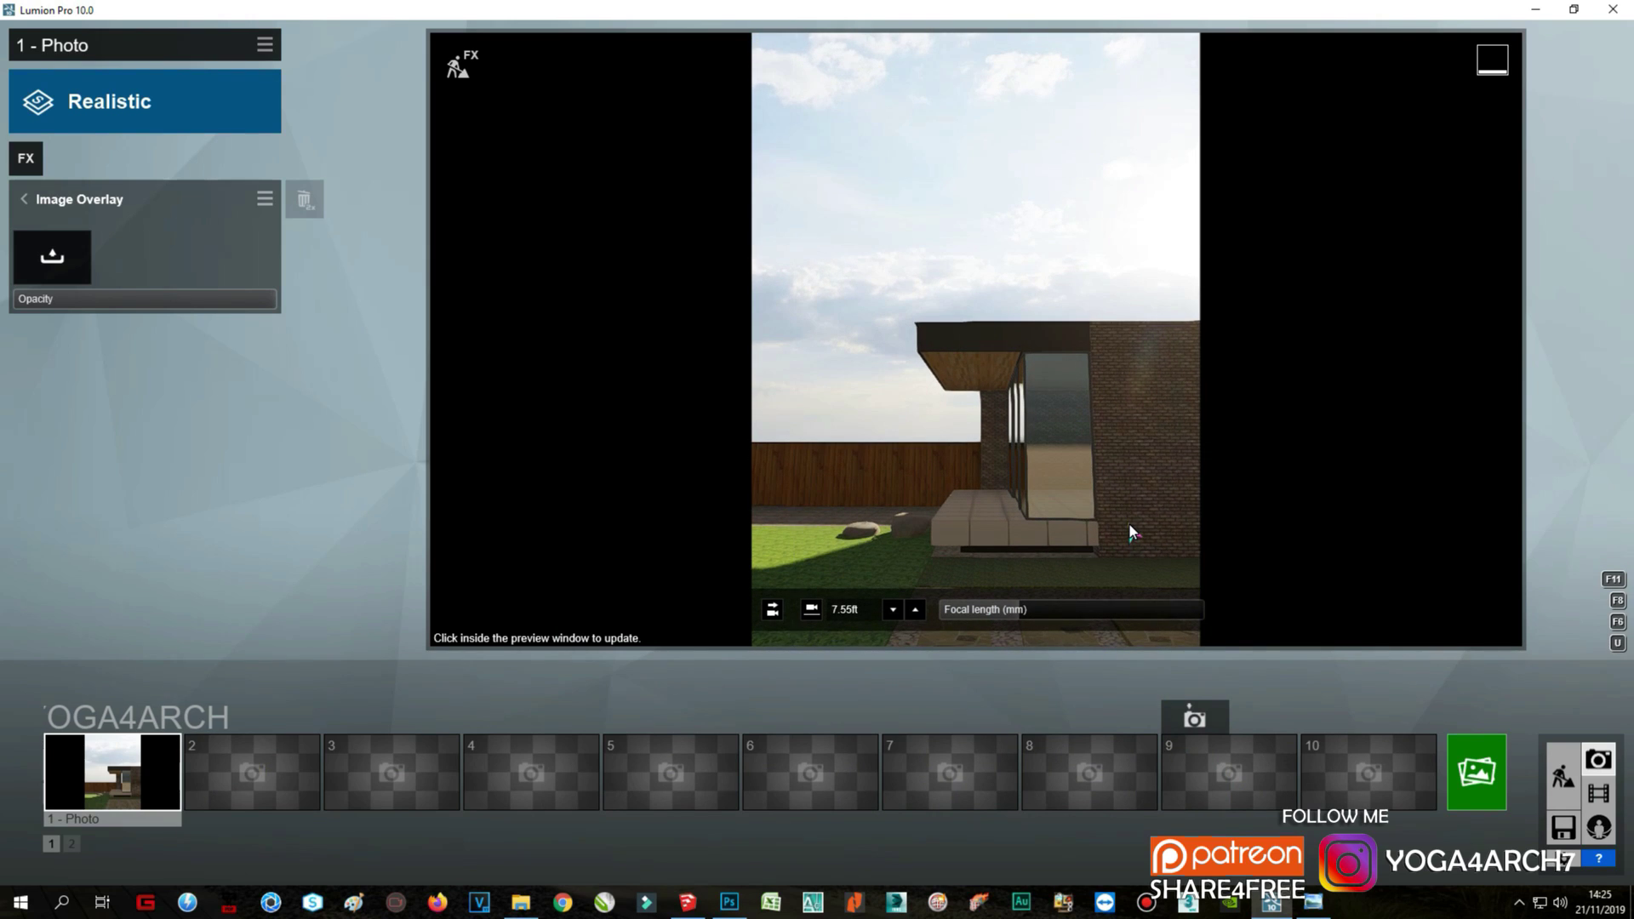
click(1308, 906)
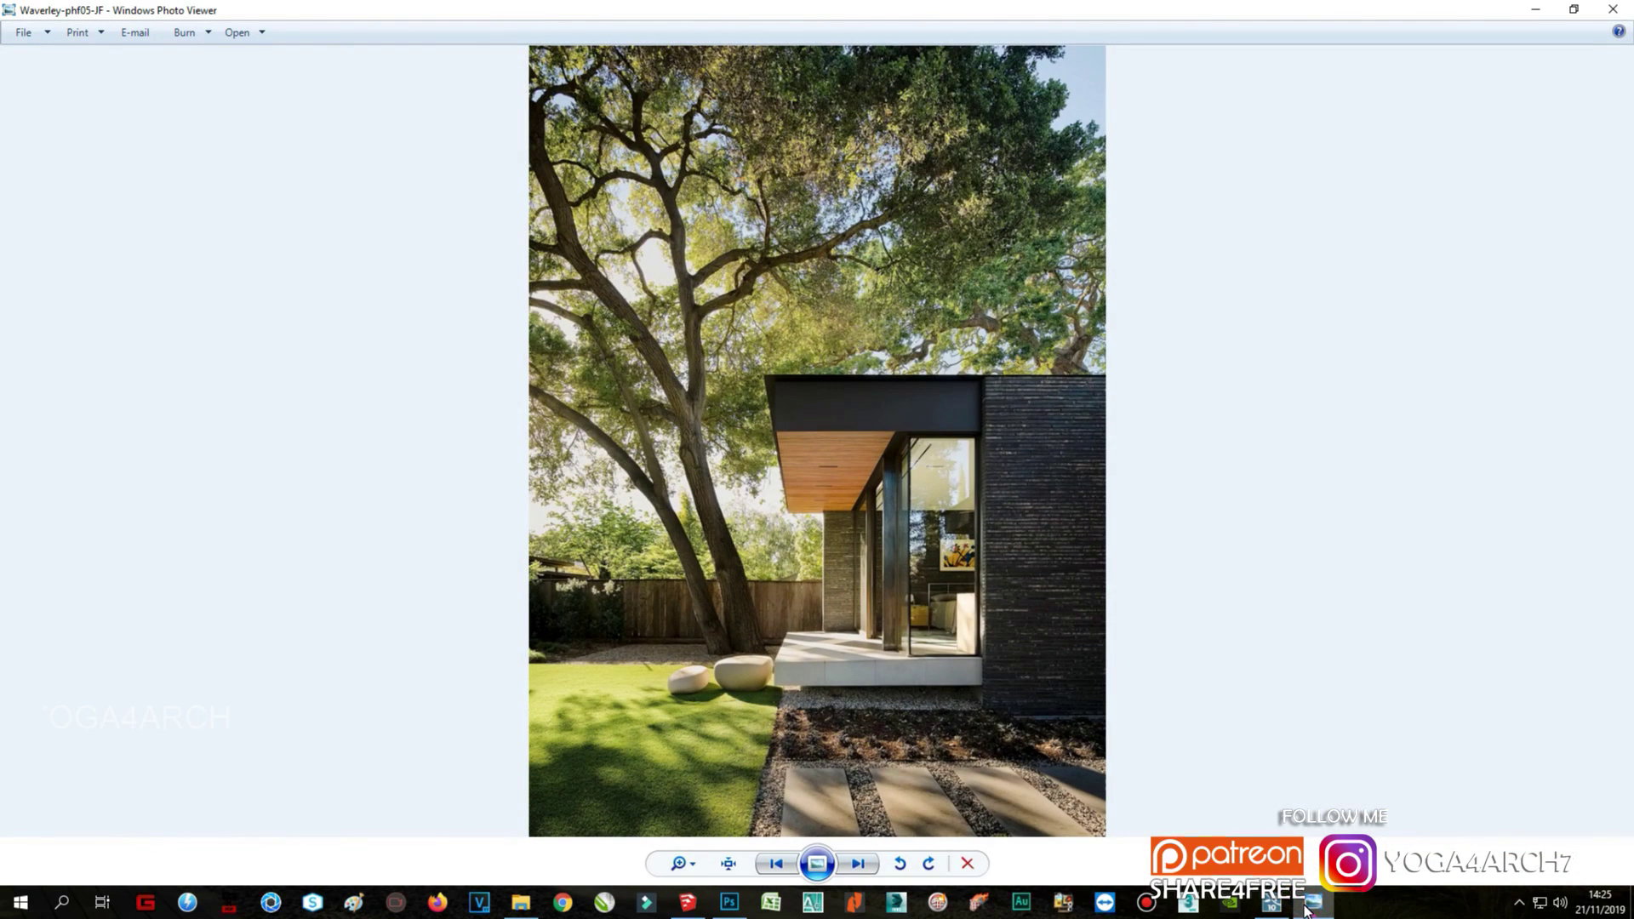
click(1308, 909)
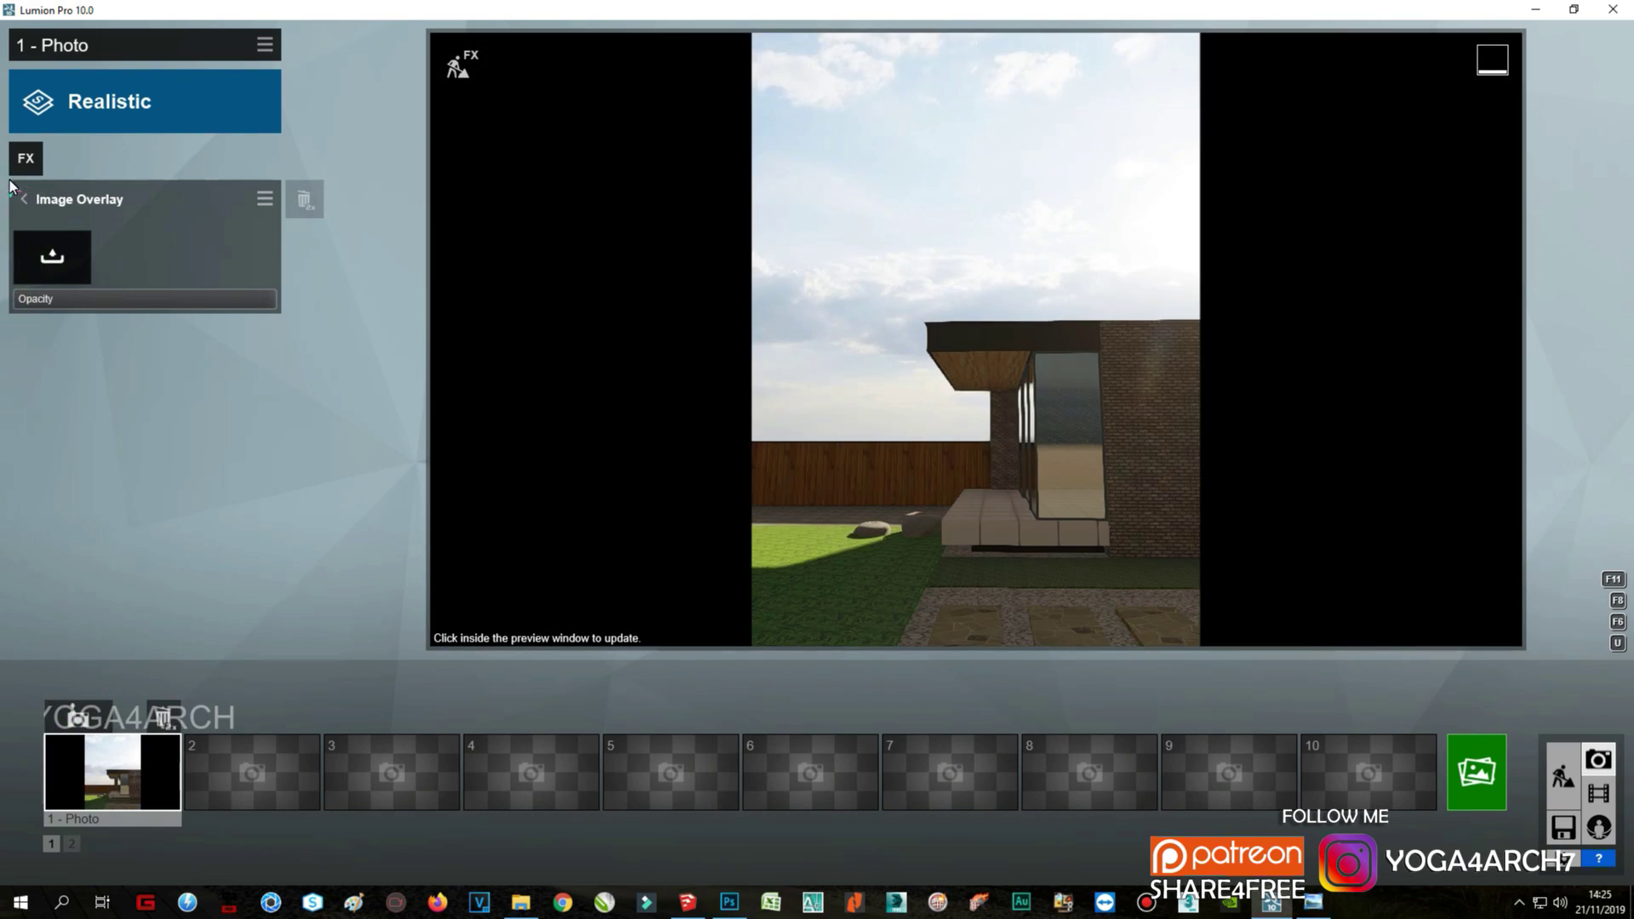
Step: Add a 2-Point Perspective effect, refresh the preview, and bring up the reference photo
click(18, 169)
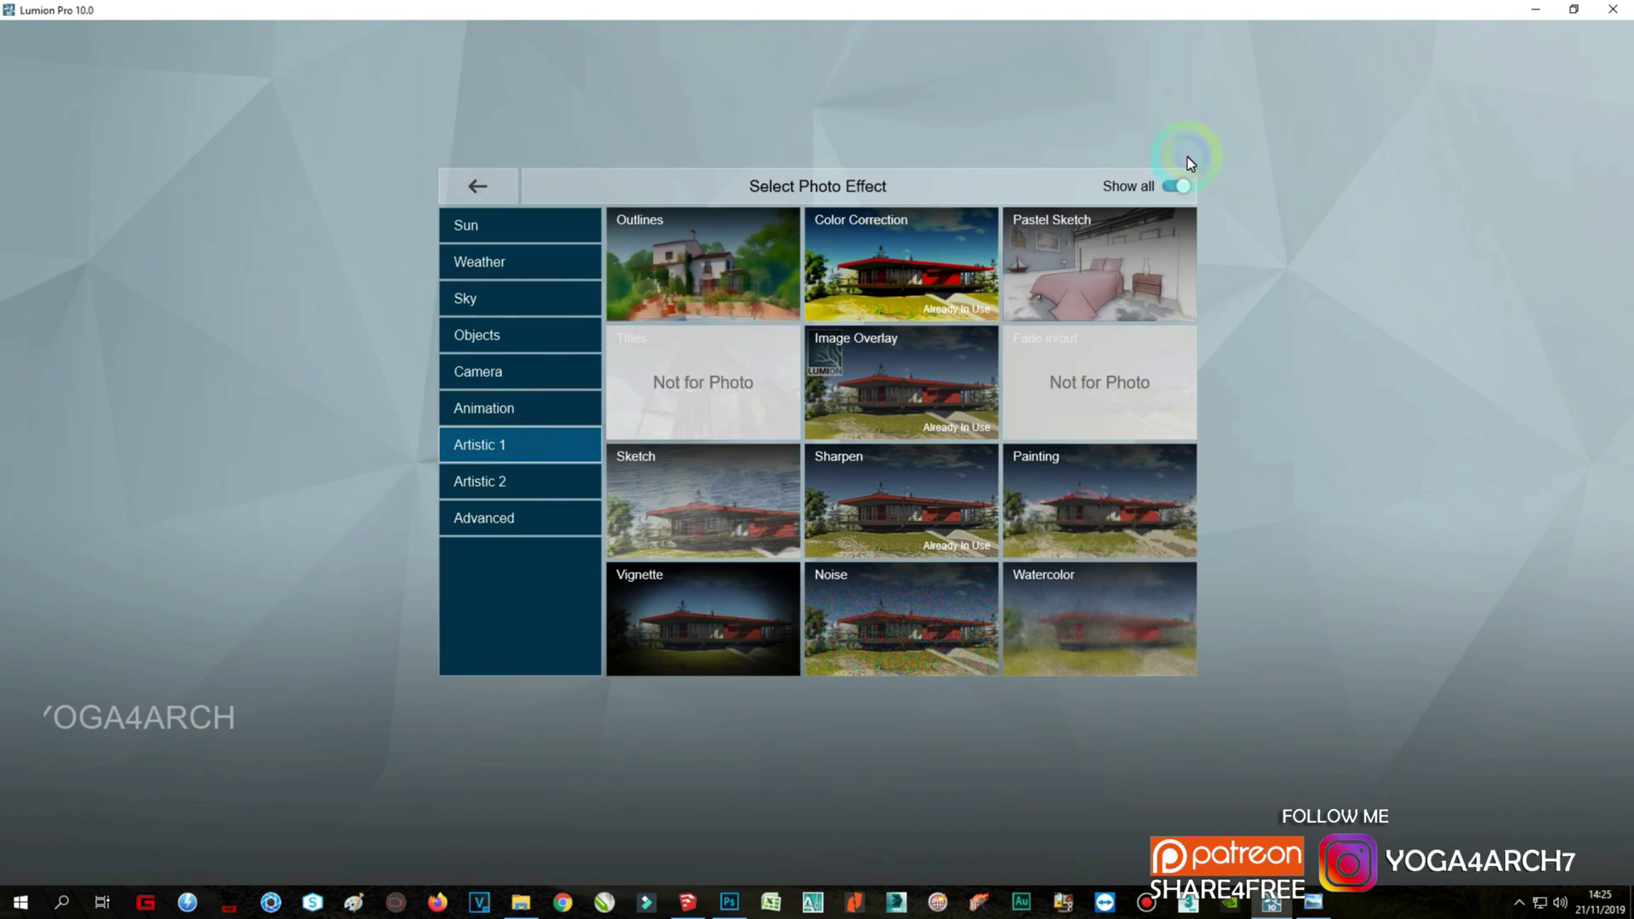
click(1179, 376)
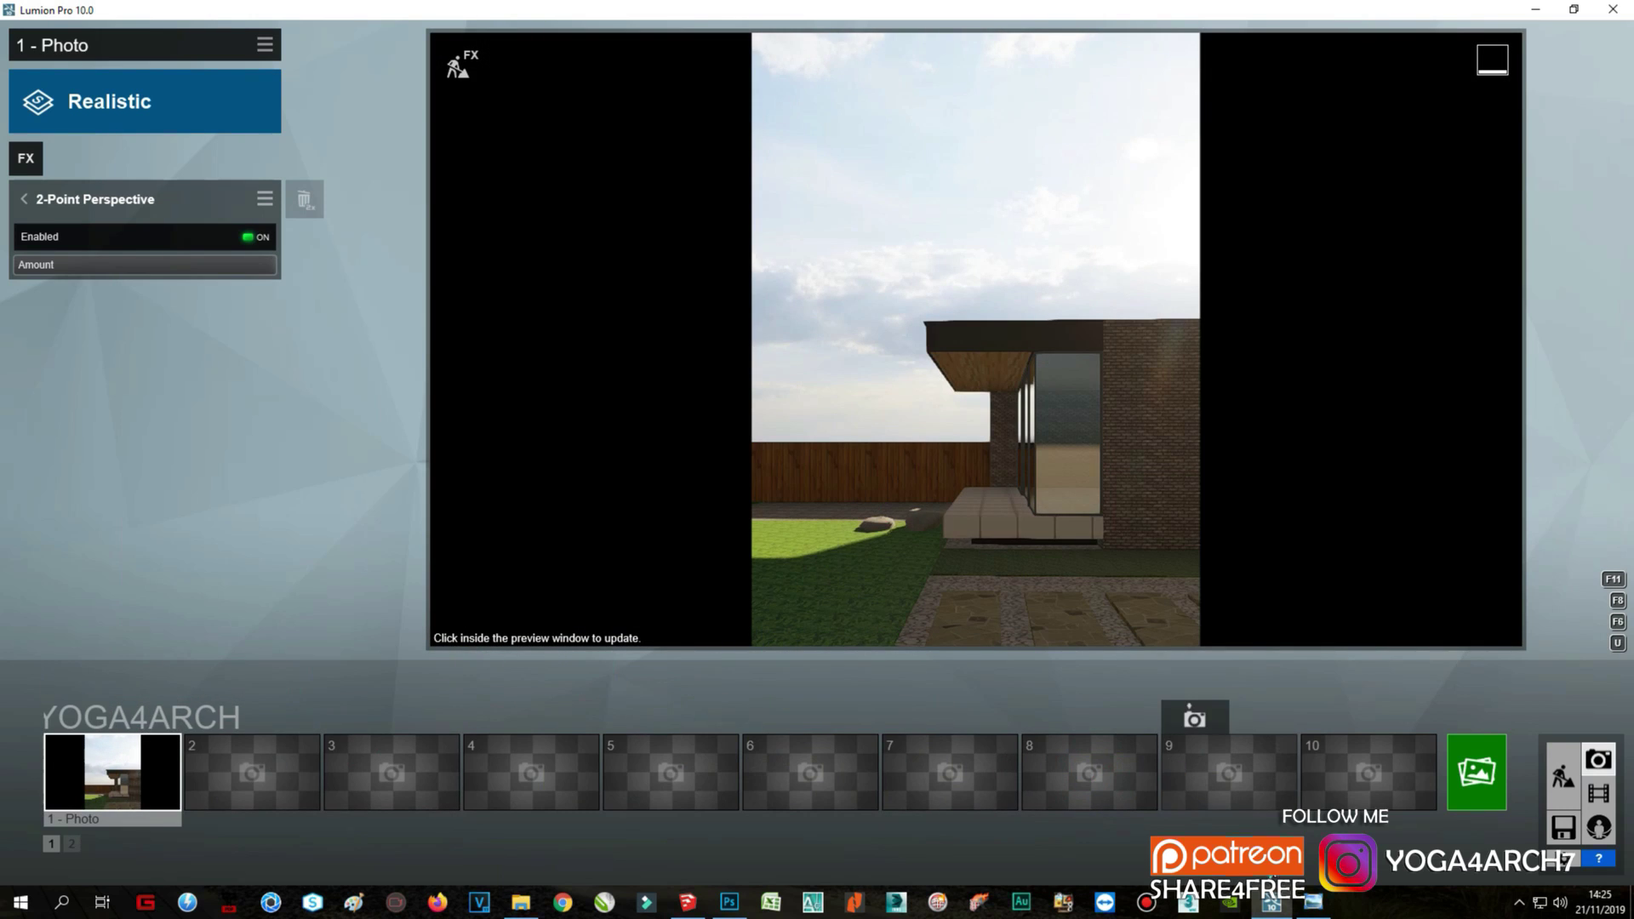
click(1130, 502)
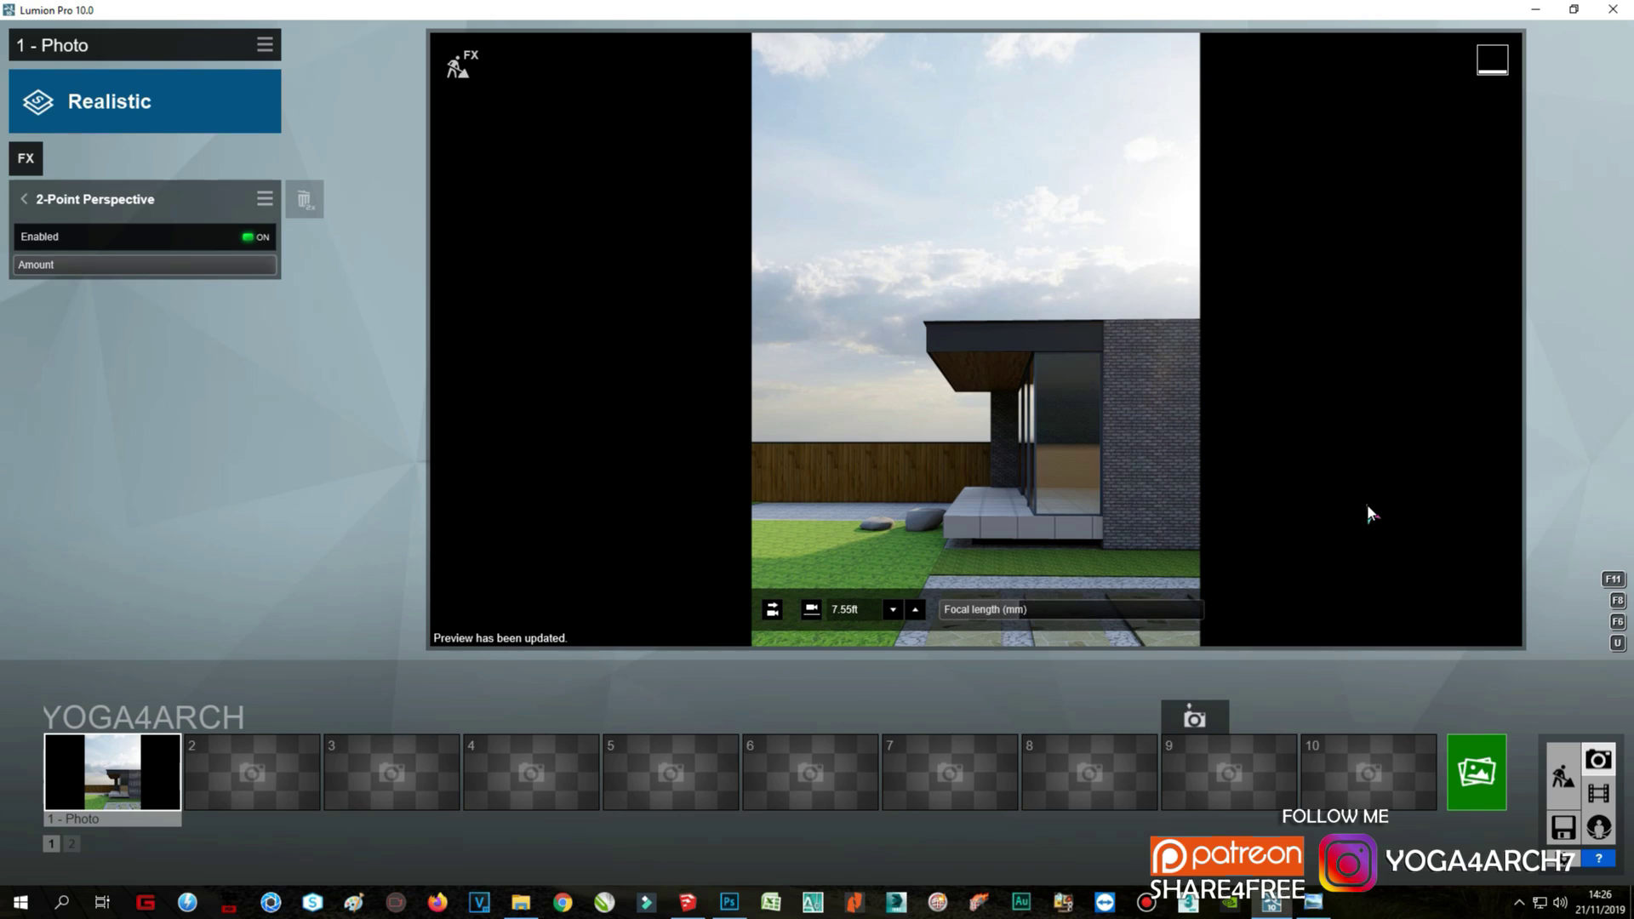
click(1312, 904)
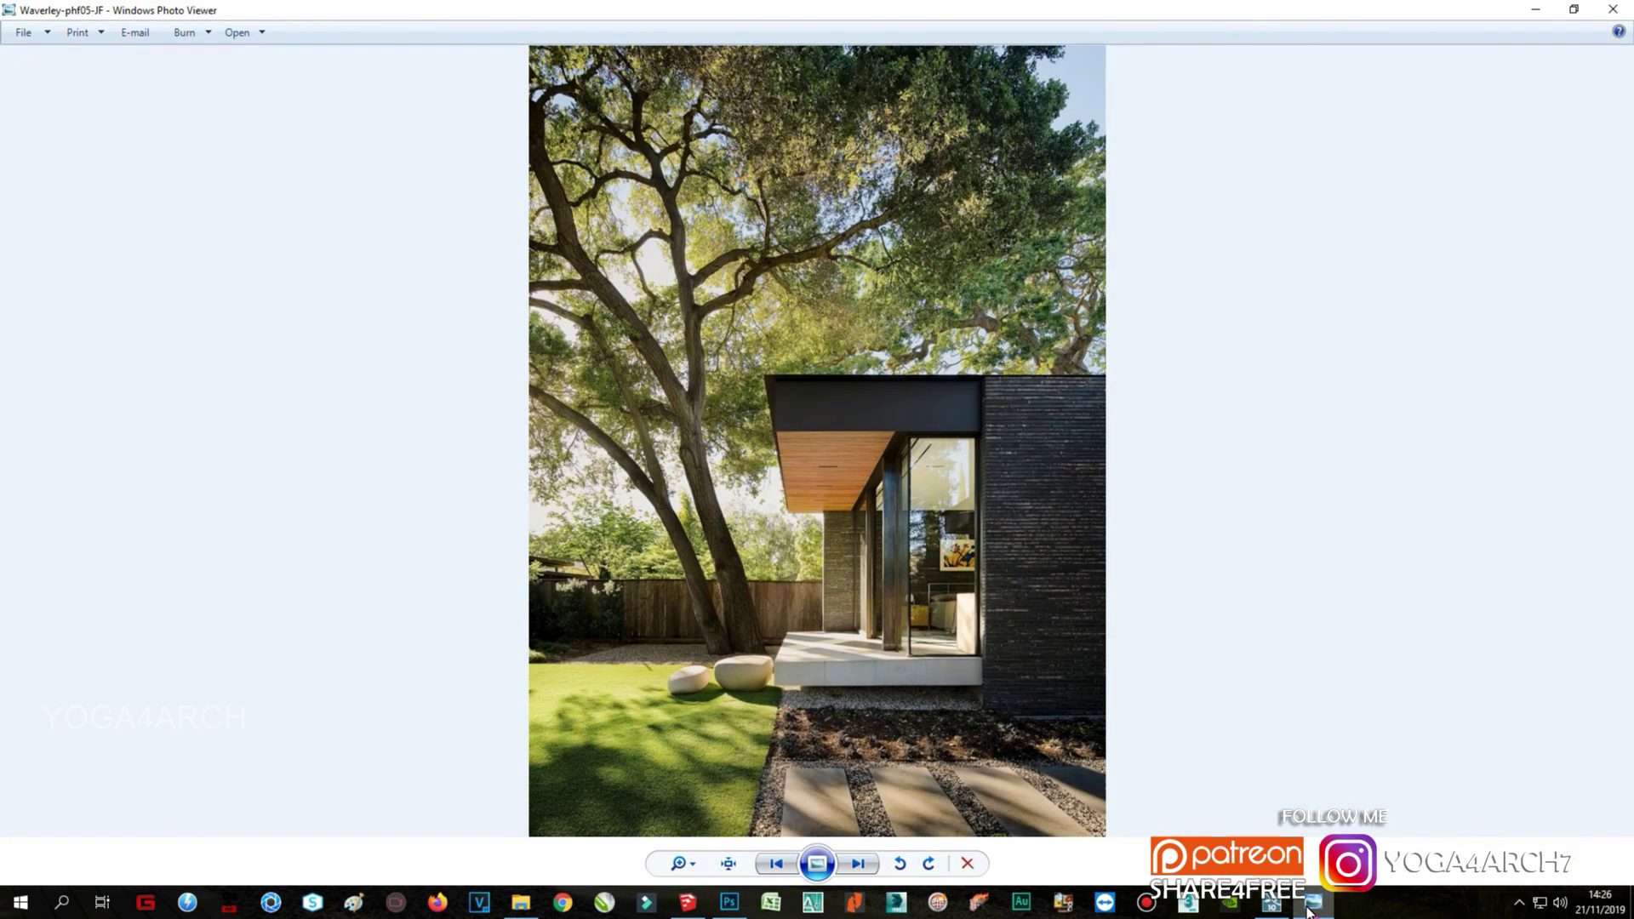
Step: Give the lawn the Clean Cut Grass 02 material
click(1311, 906)
click(1276, 627)
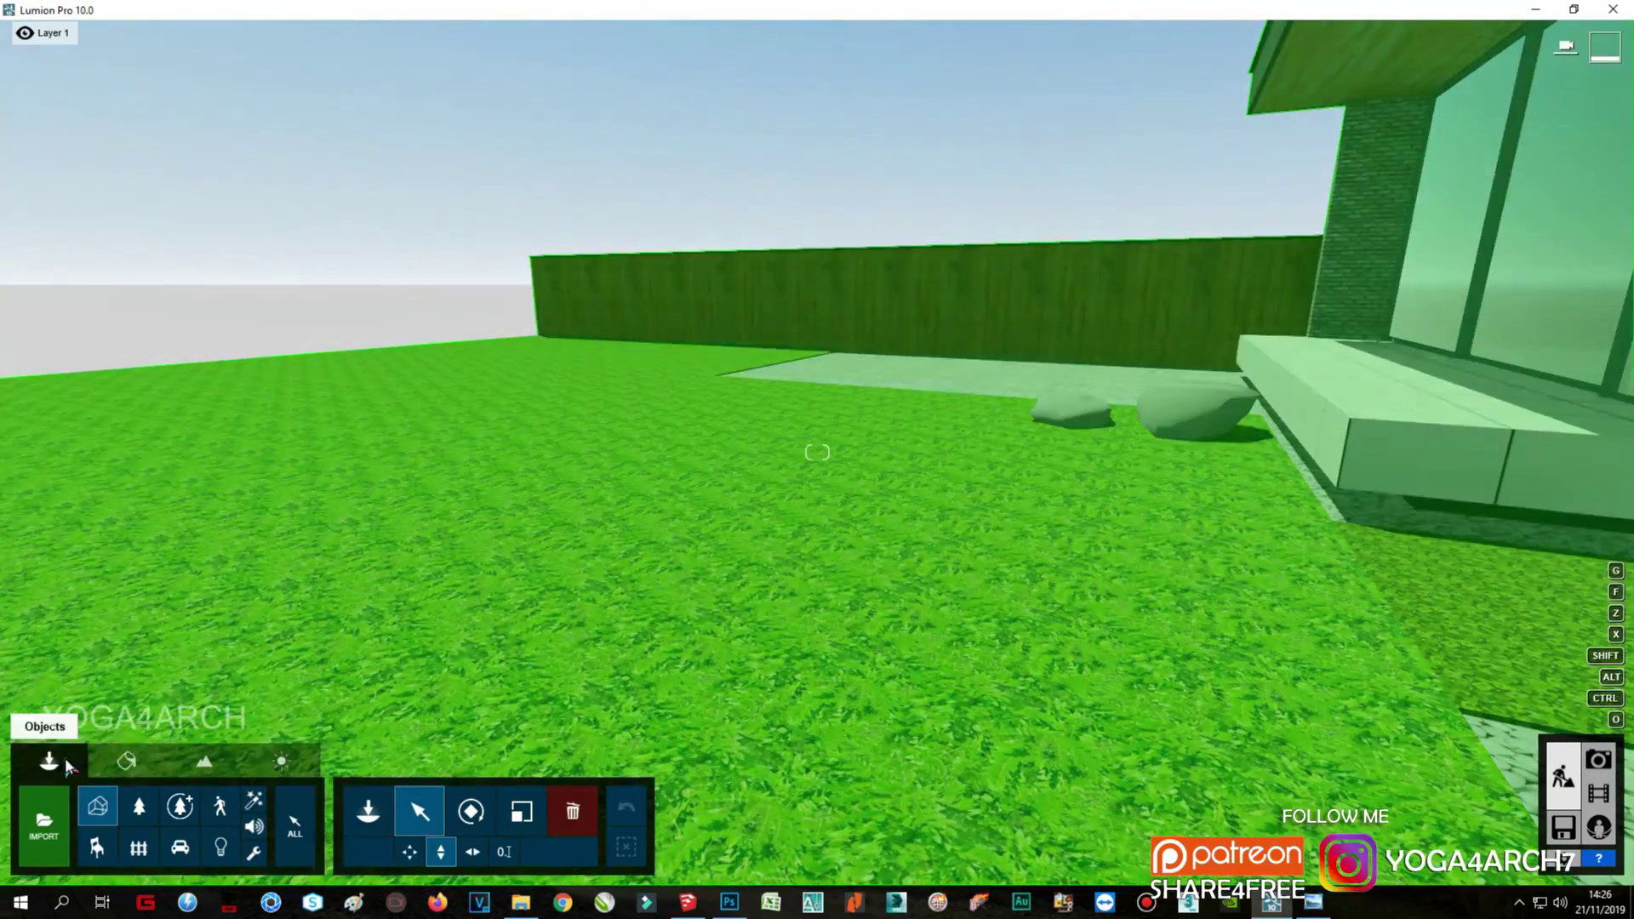
click(940, 730)
click(110, 318)
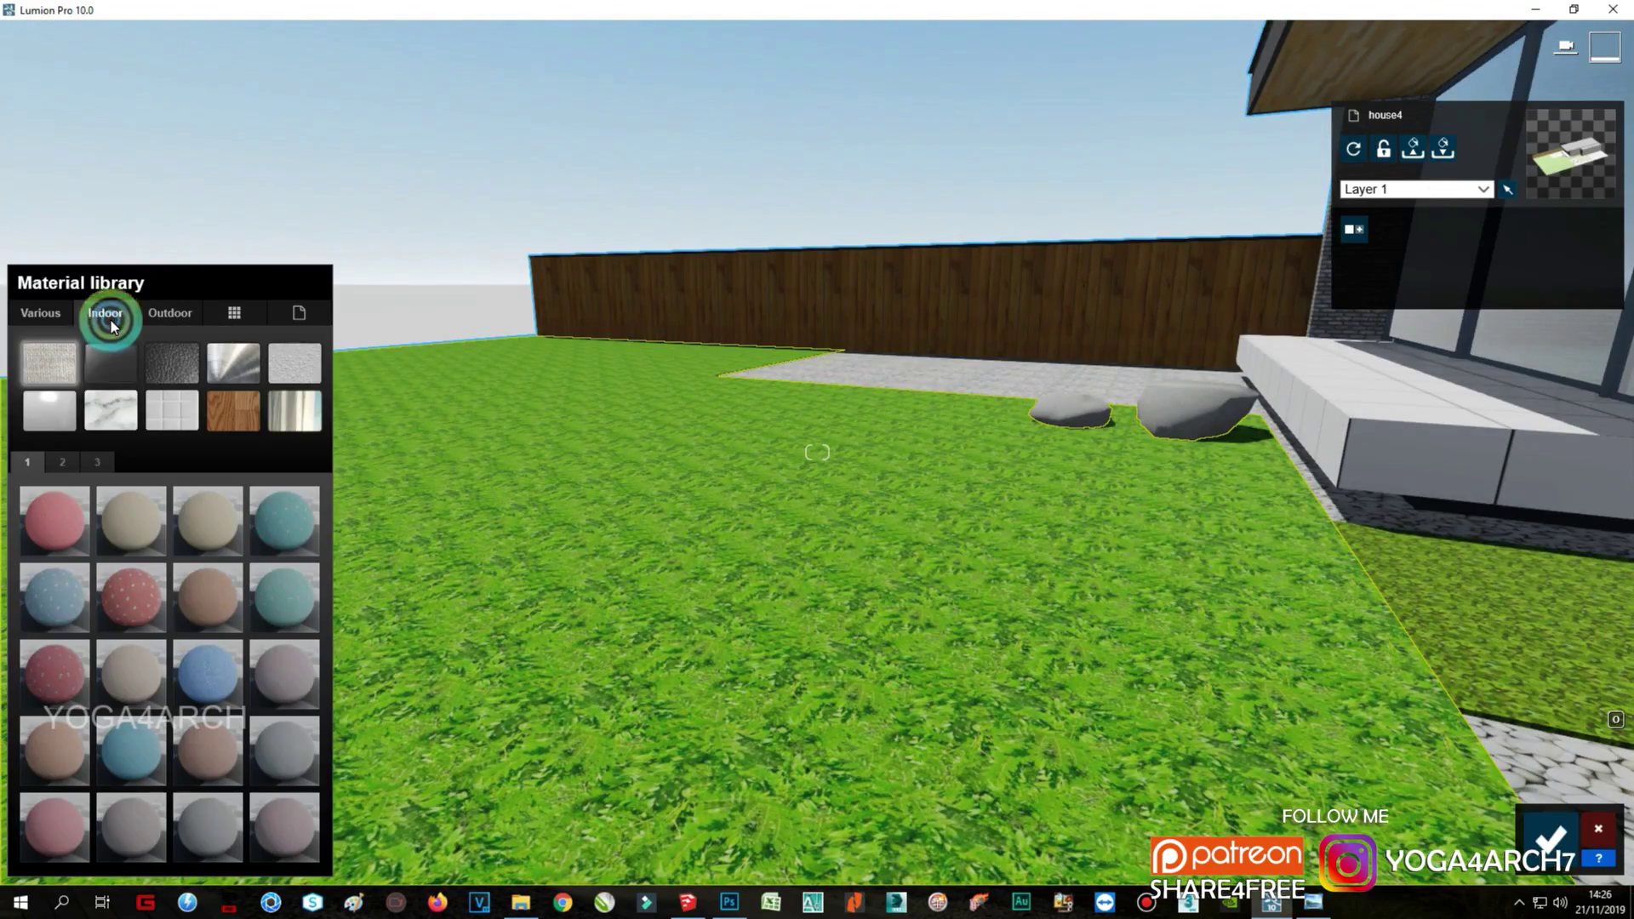
click(51, 314)
click(62, 462)
click(109, 361)
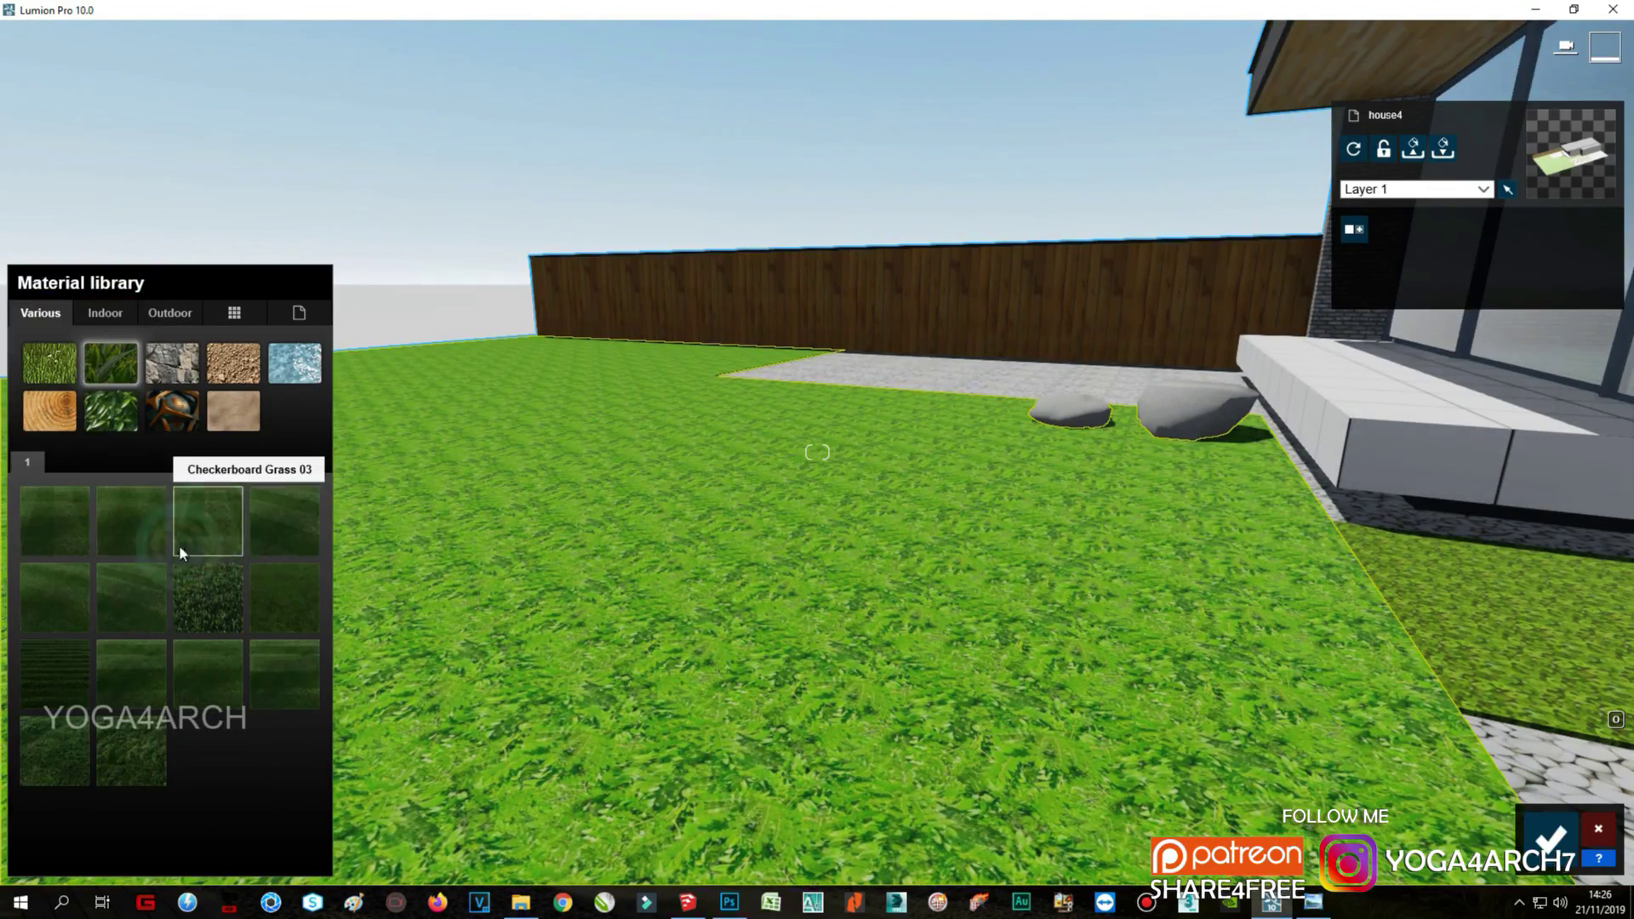
click(207, 587)
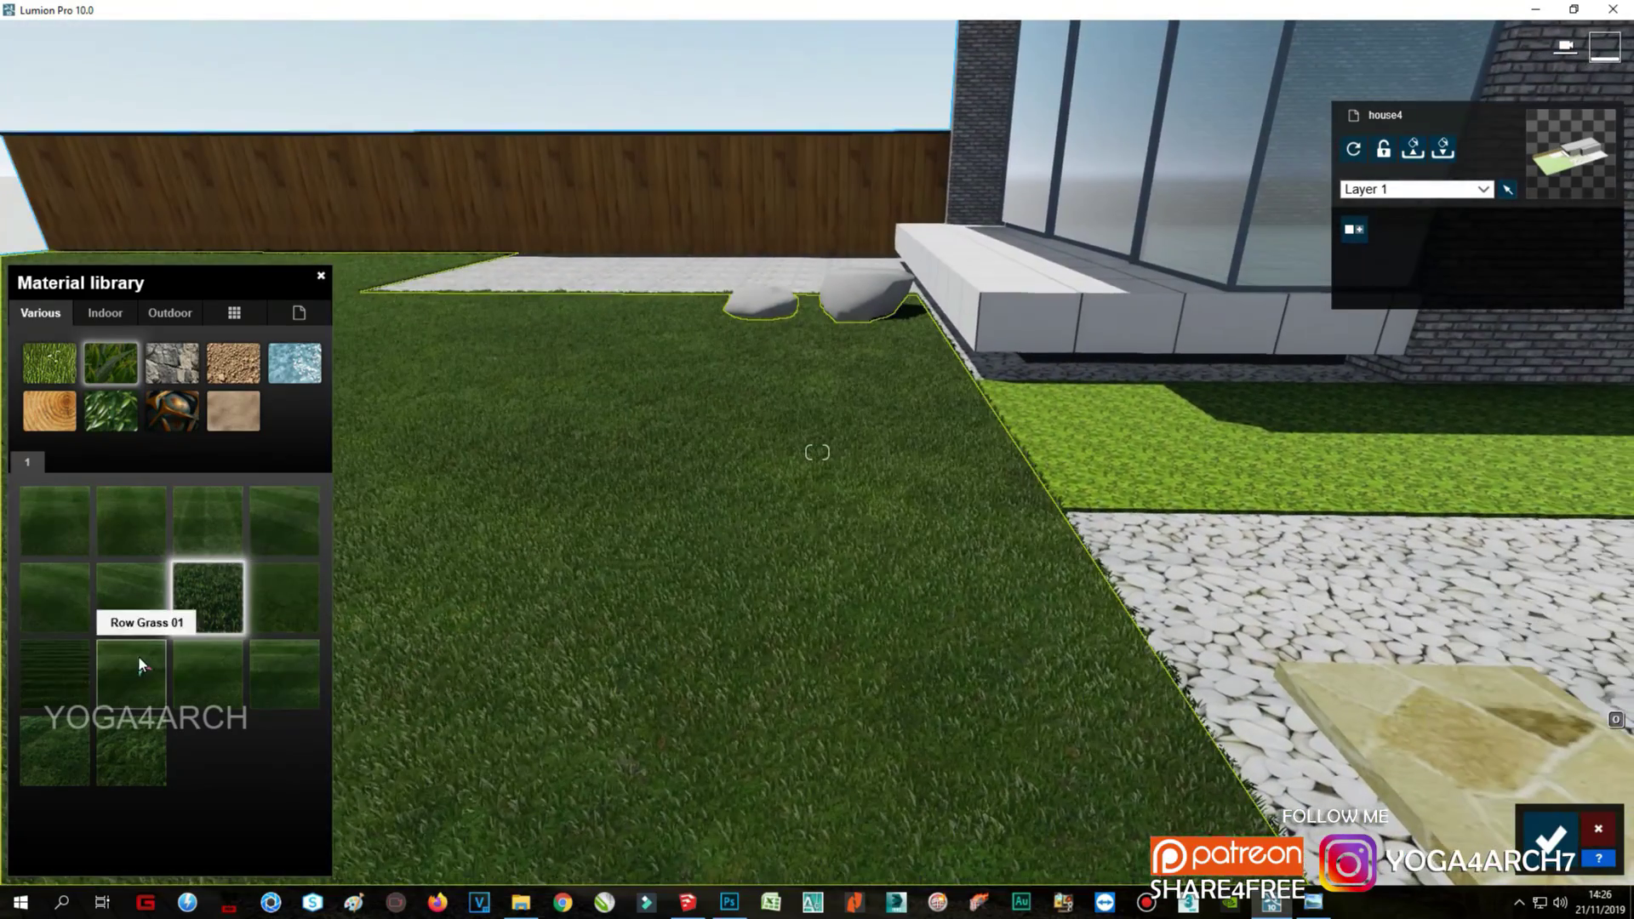
click(47, 737)
click(280, 594)
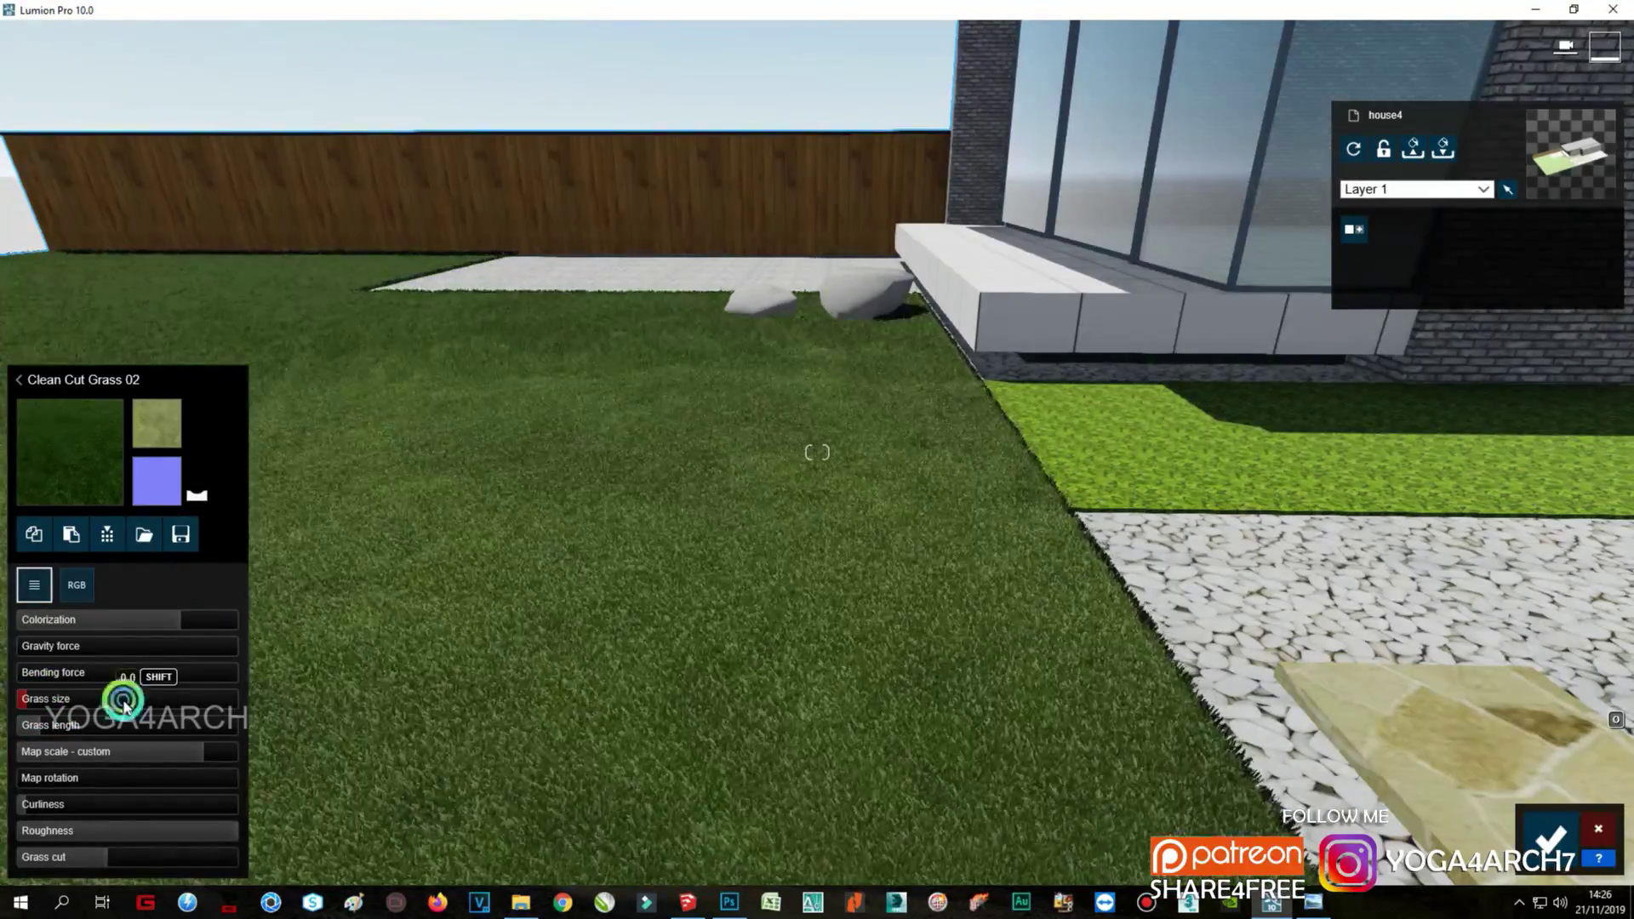
Step: Select the bright green bed and apply a brown soil material
scroll(612, 554, down, 5)
scroll(615, 537, up, 4)
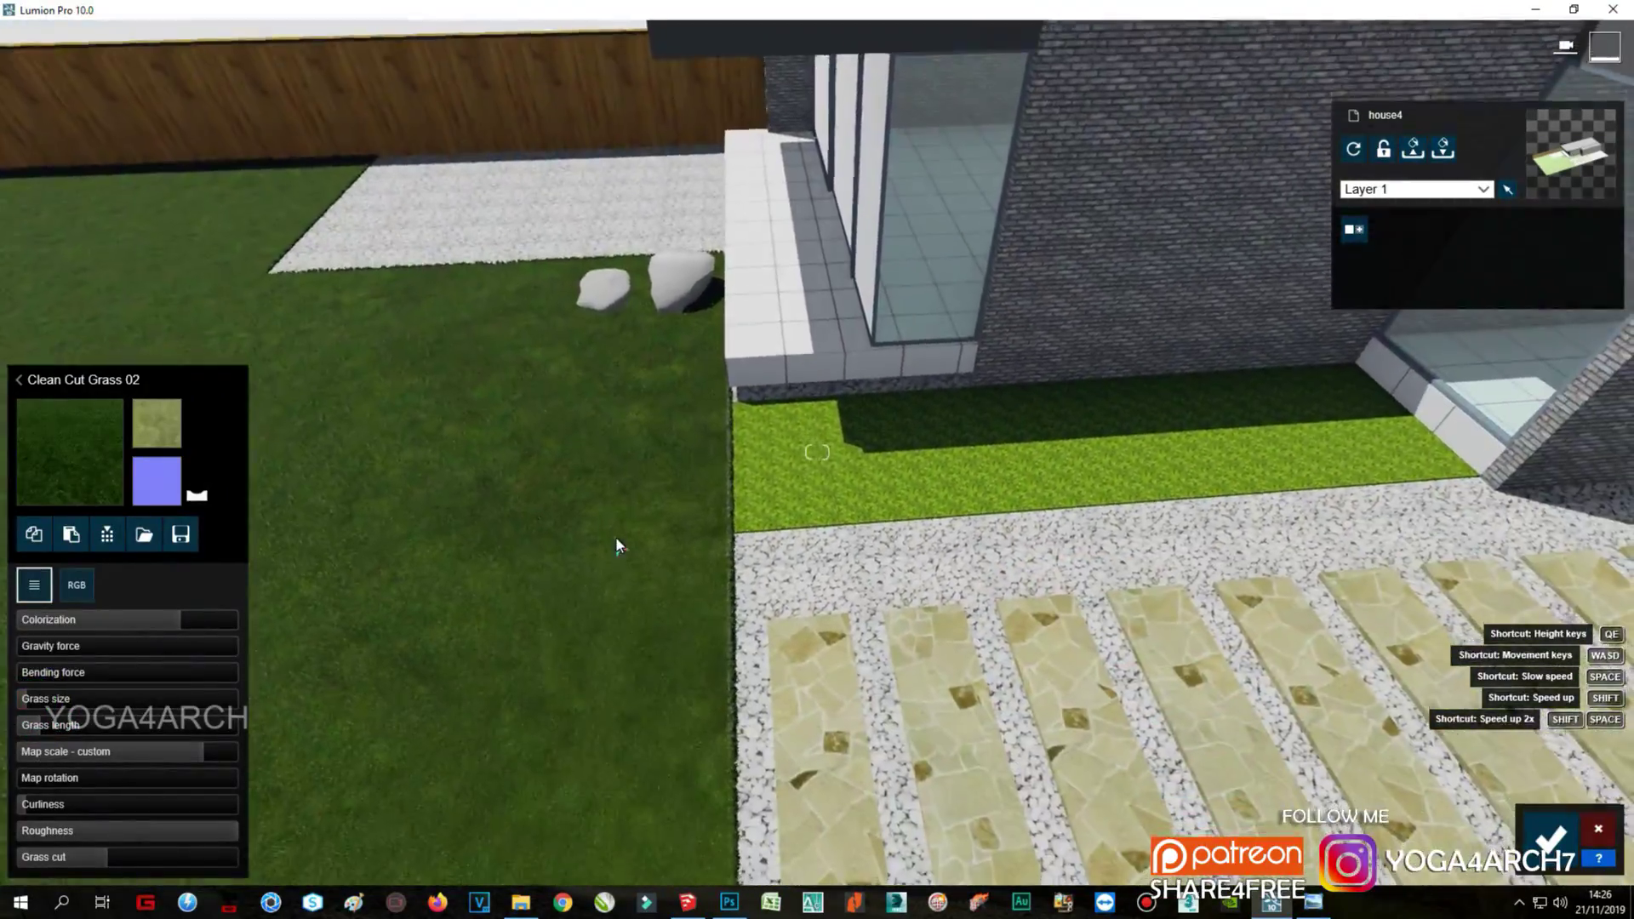
scroll(615, 536, up, 3)
scroll(615, 536, up, 3)
click(848, 554)
click(40, 313)
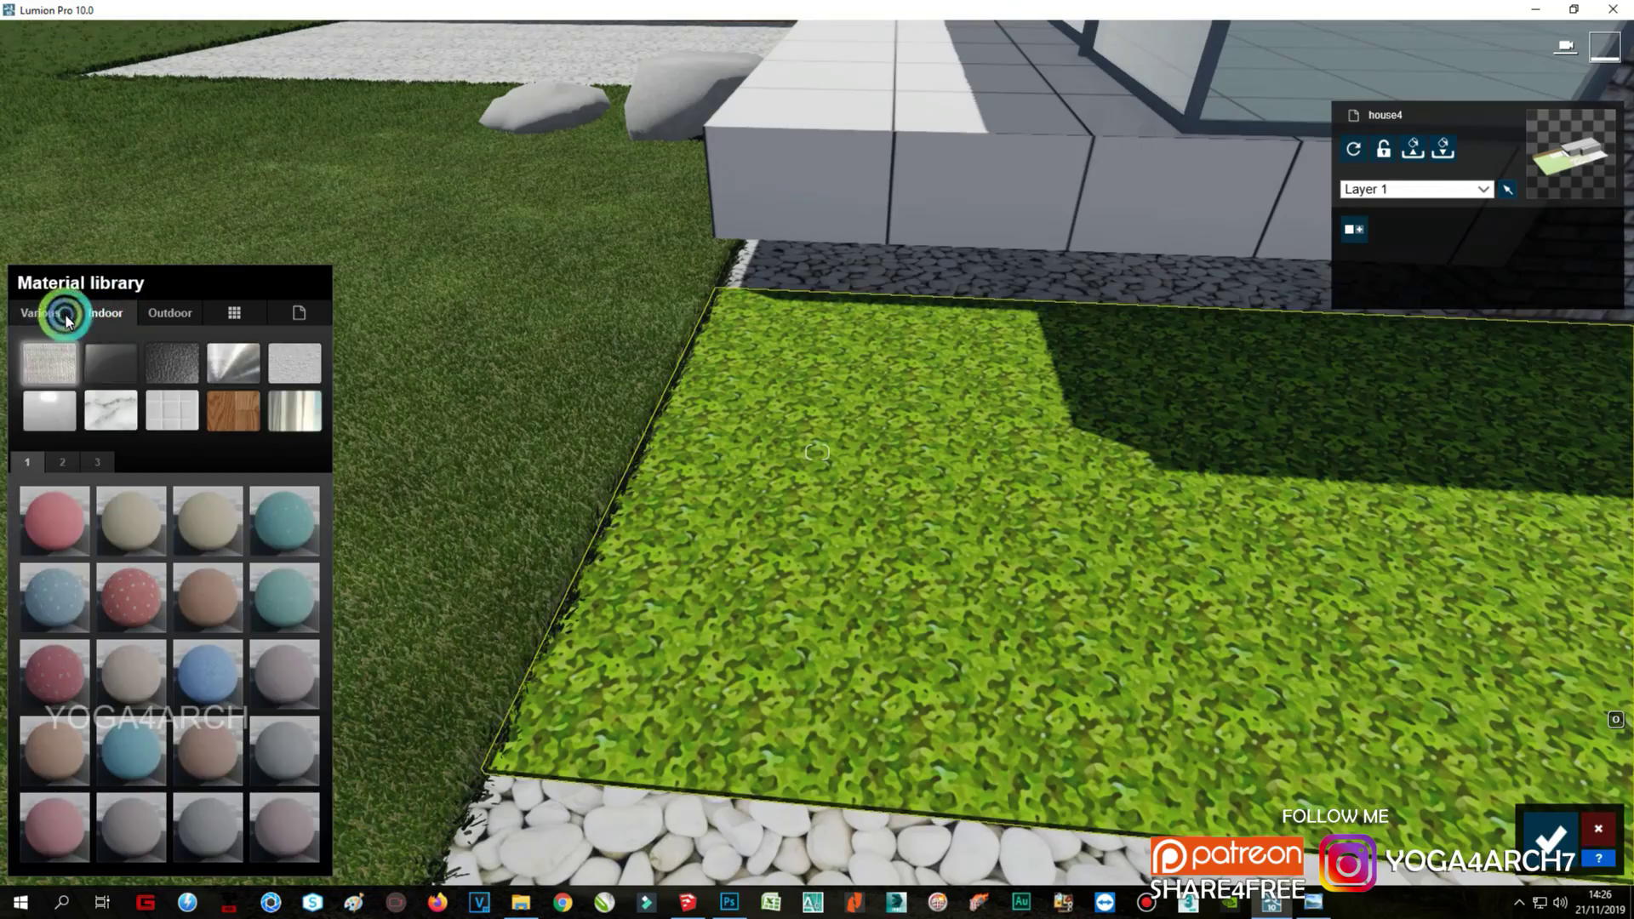
click(233, 364)
click(208, 521)
Step: Try several alternative soils on the bed before settling back on the brown soil
click(290, 528)
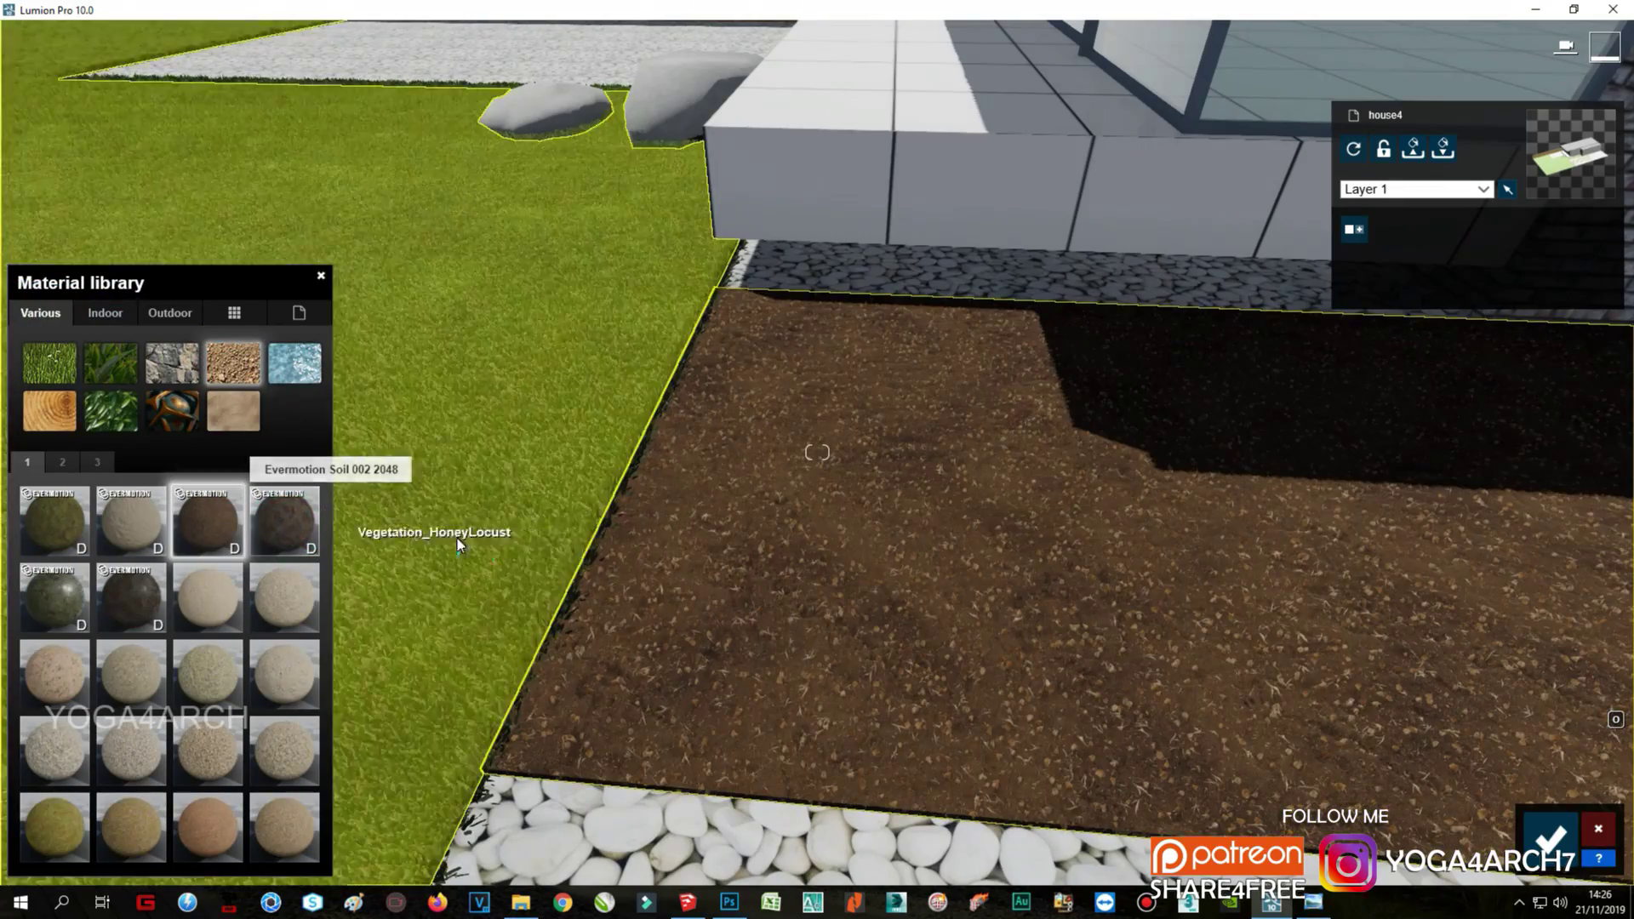
scroll(657, 580, up, 5)
click(267, 537)
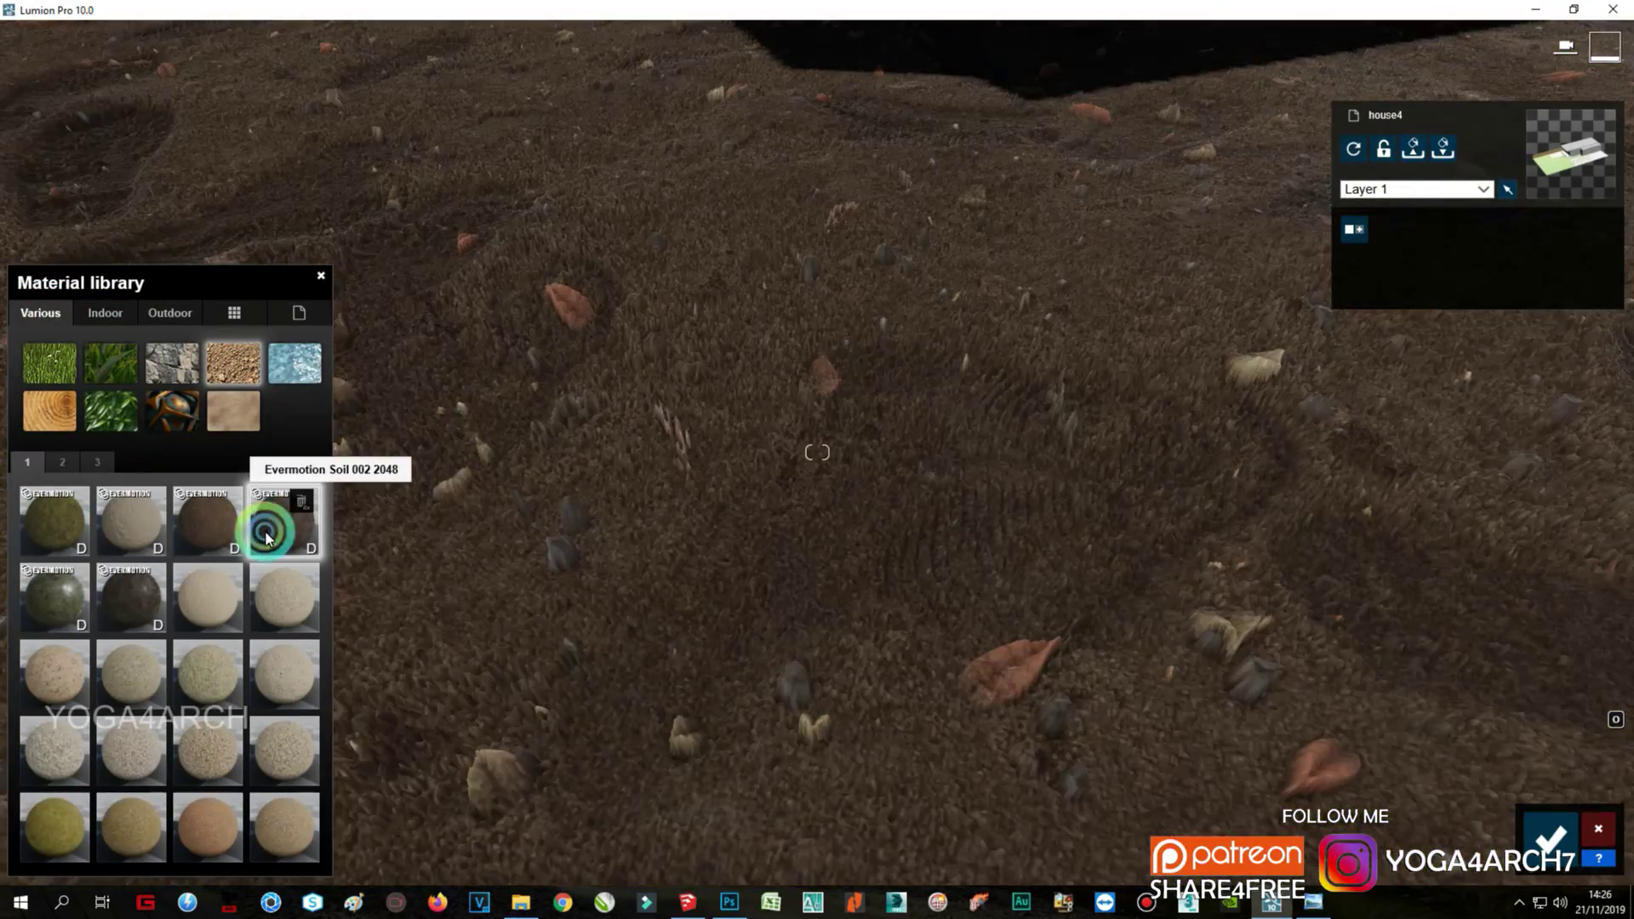
scroll(266, 537, down, 5)
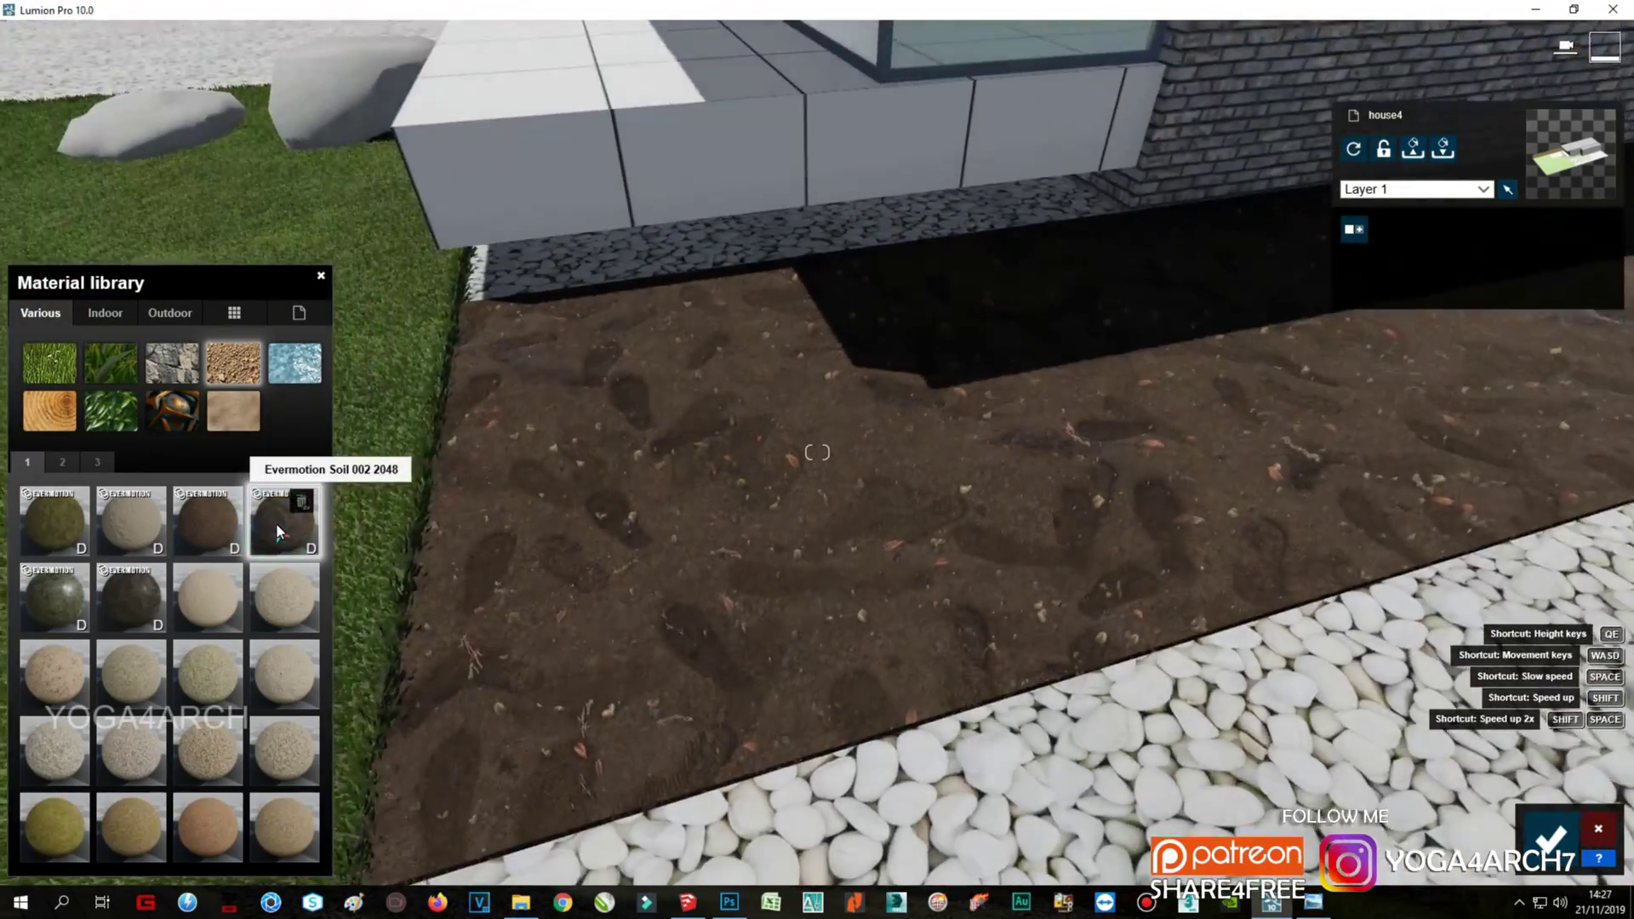
click(130, 595)
click(38, 607)
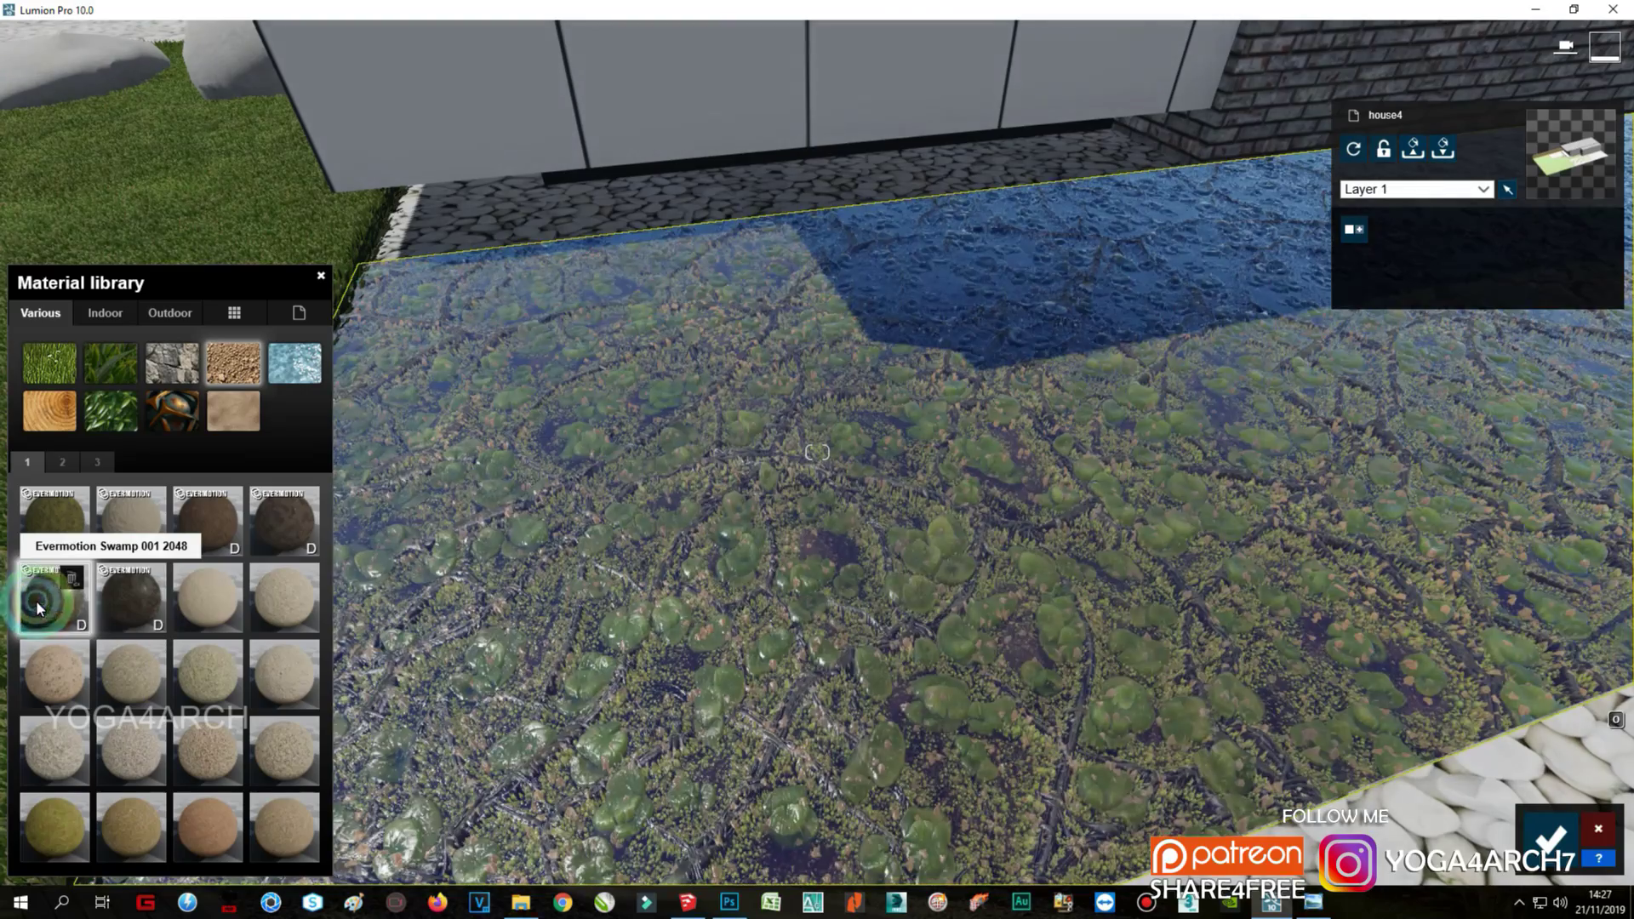
click(207, 521)
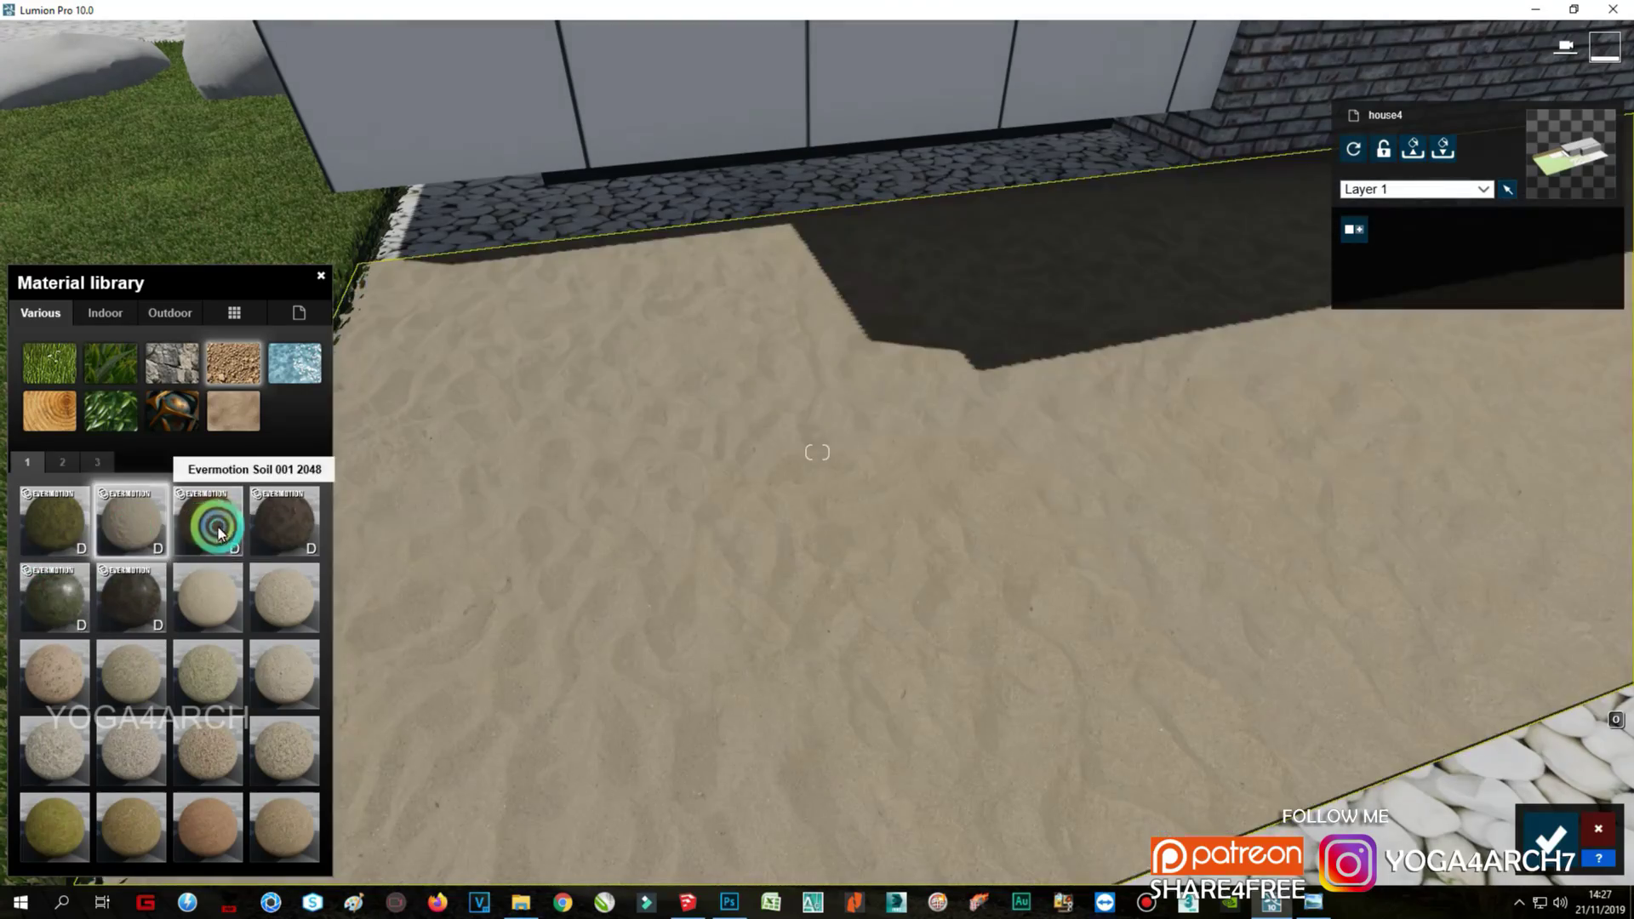
Step: Apply Polii GroundGravel 011 2k from gravel page 3 to the pebble path
right_drag(601, 485, 626, 502)
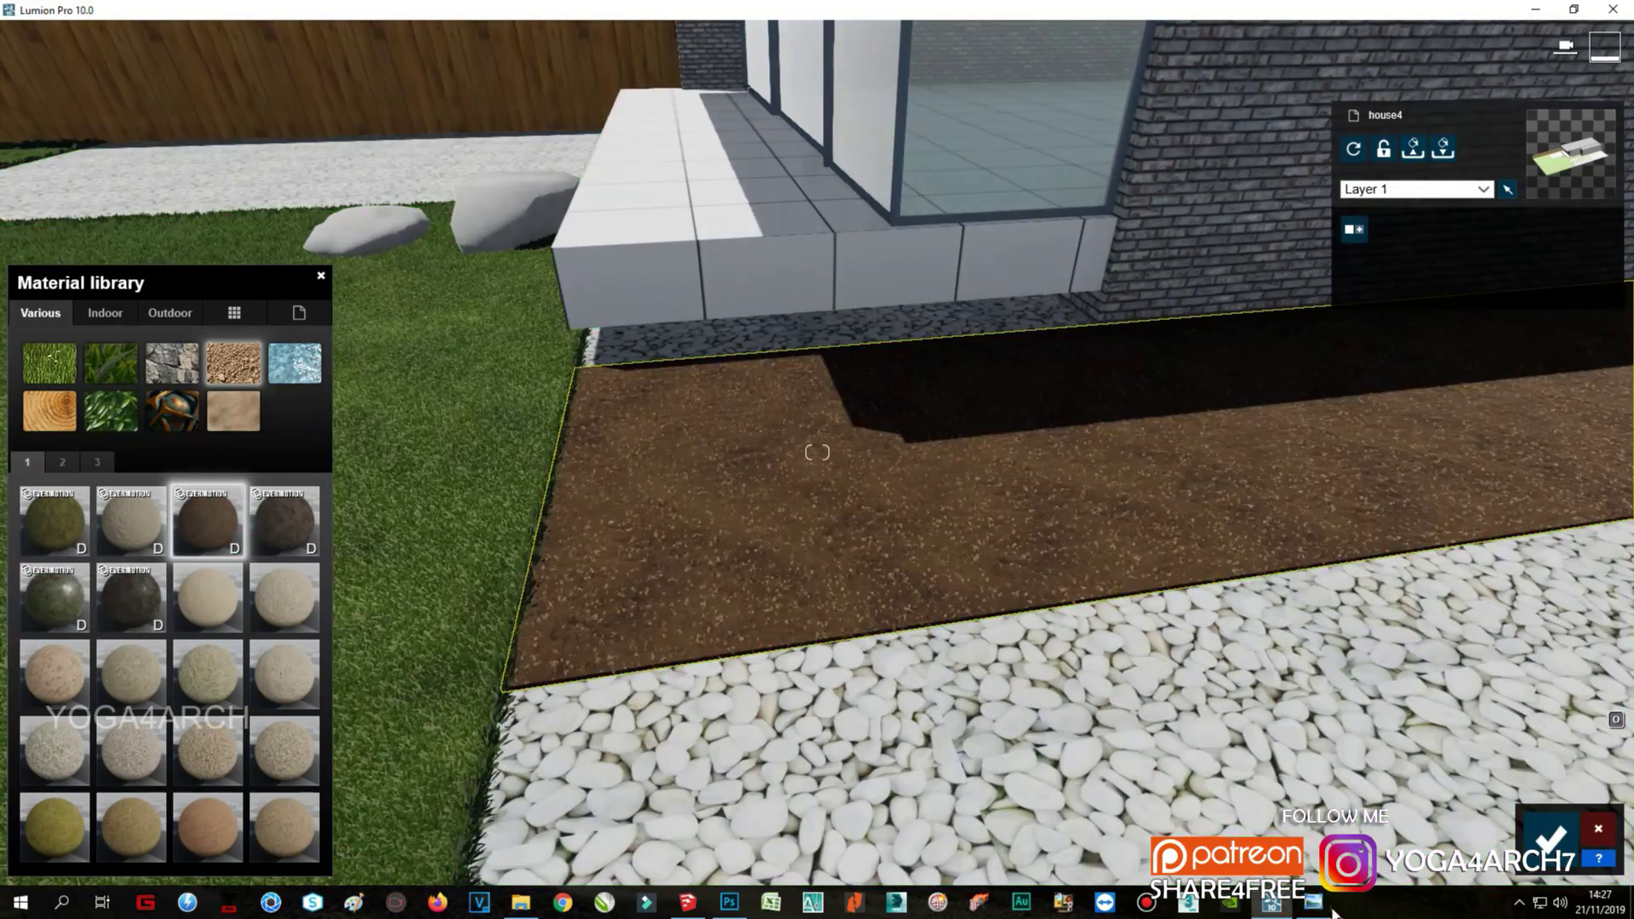
click(1319, 908)
click(1322, 909)
click(104, 313)
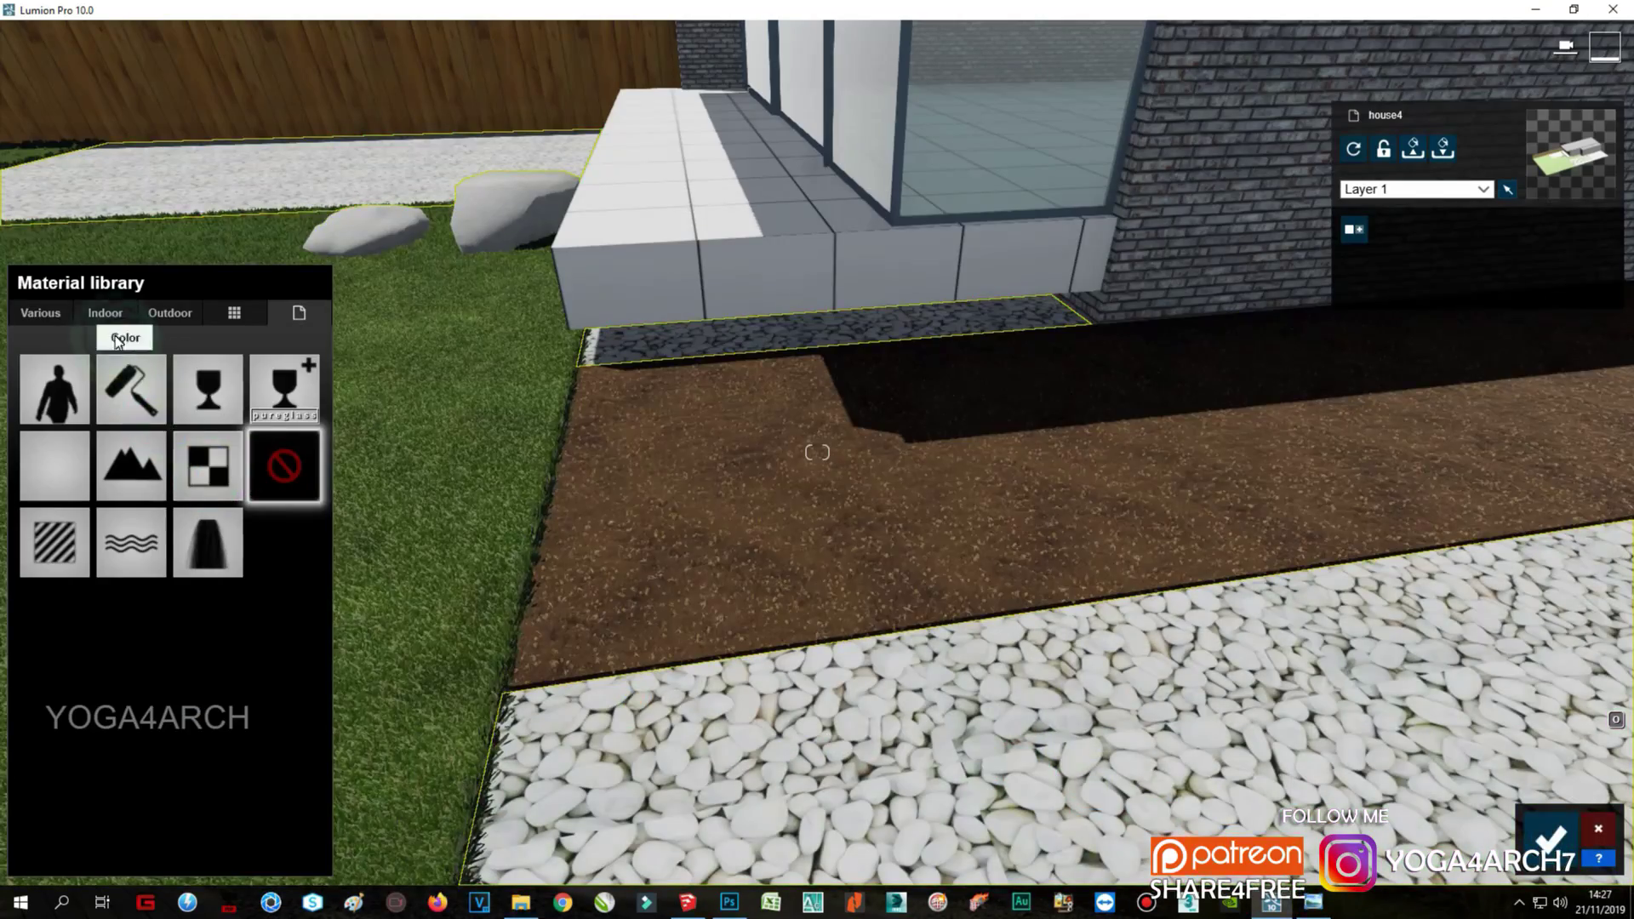
click(40, 312)
click(49, 363)
click(209, 369)
click(83, 460)
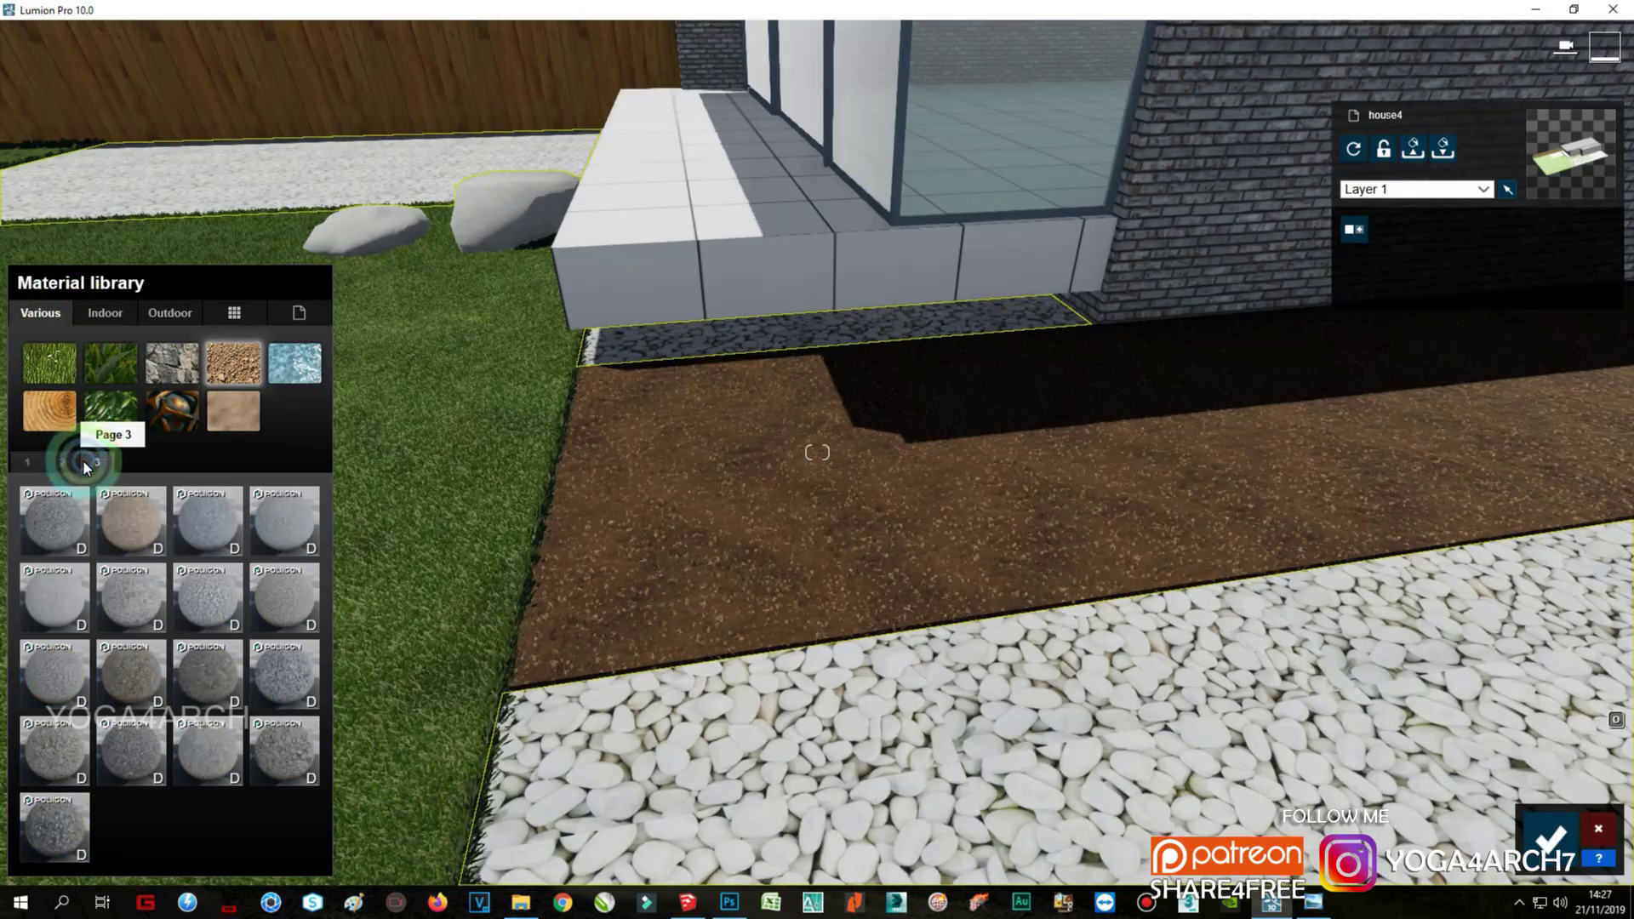
click(281, 611)
Step: Enlarge the gravel's map scale and deepen its displacement, then compare with the reference
scroll(500, 601, down, 5)
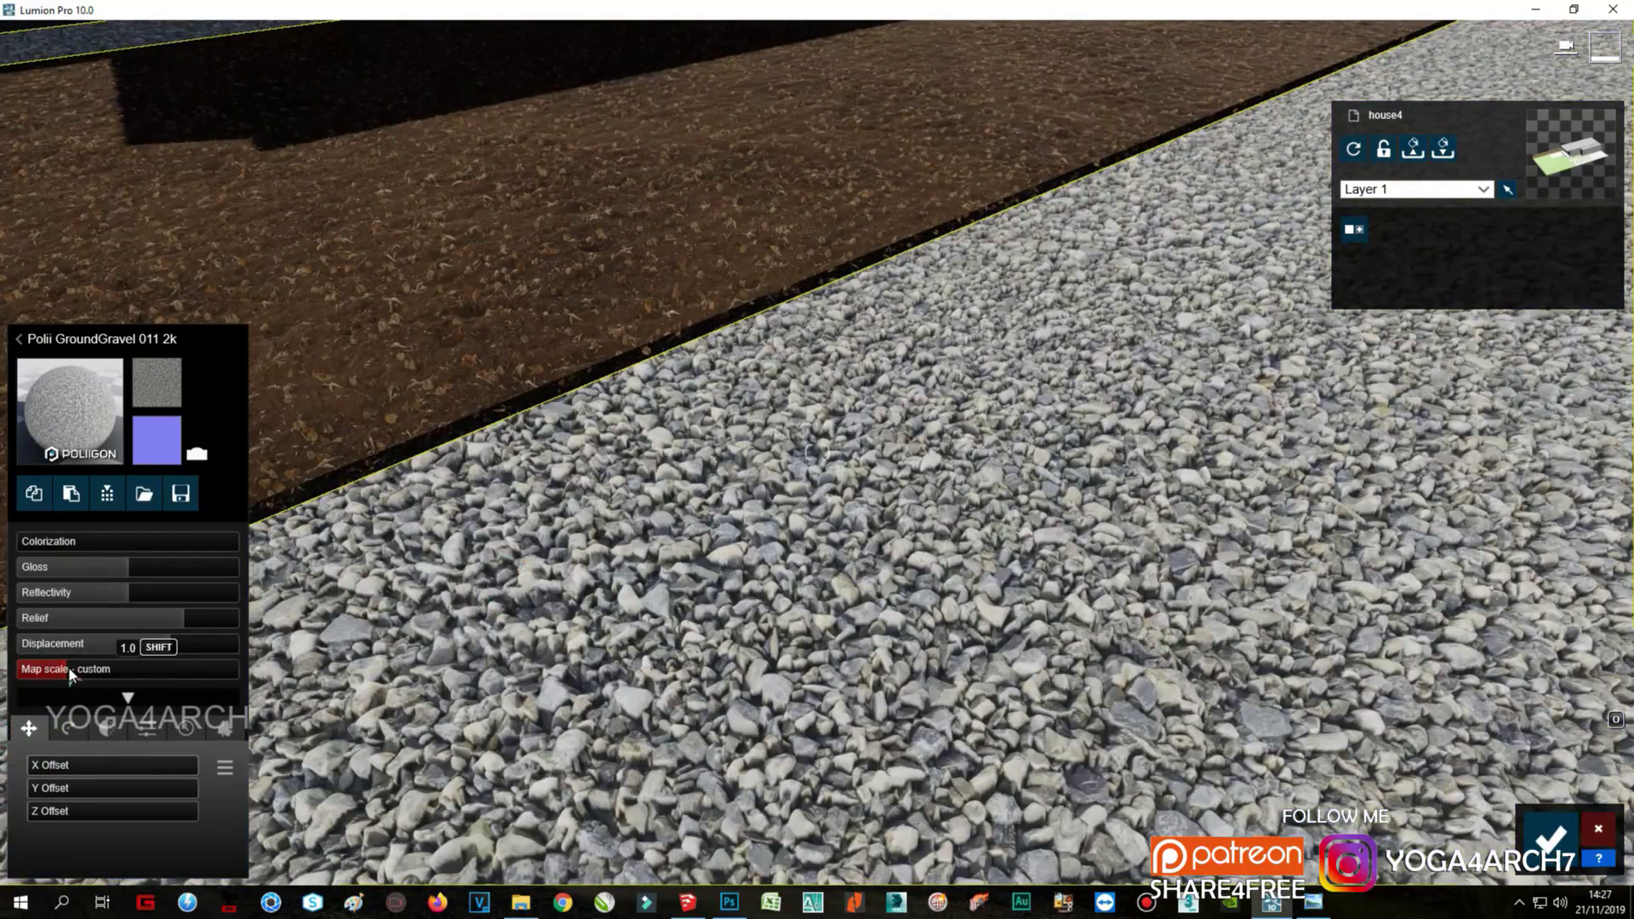
click(75, 670)
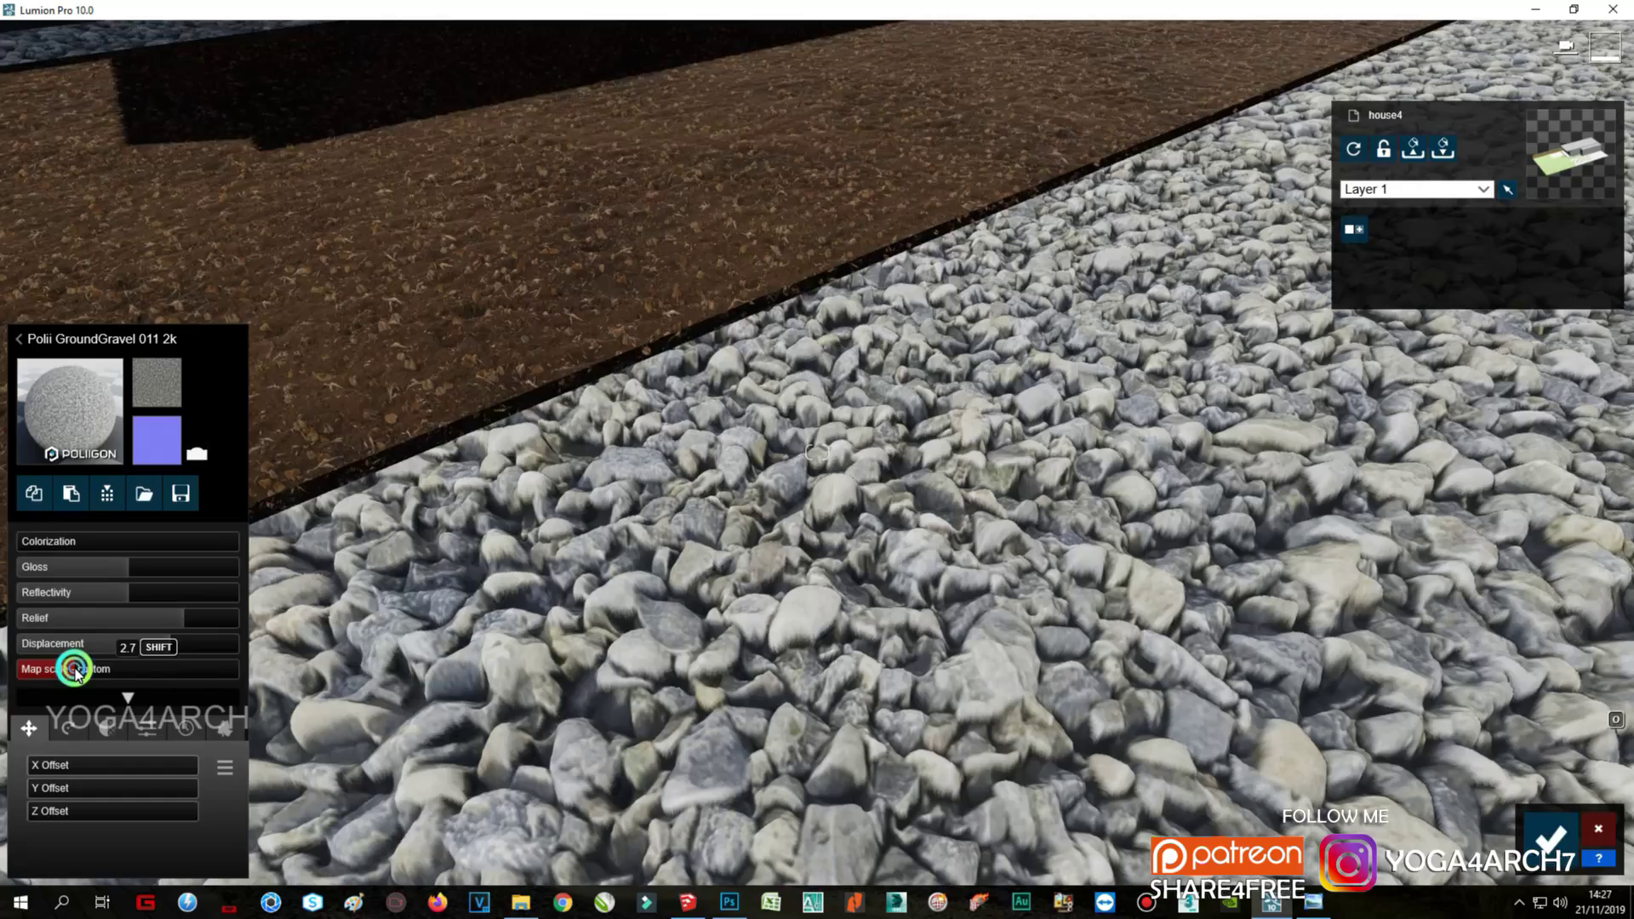
drag(156, 637, 120, 637)
scroll(527, 446, down, 5)
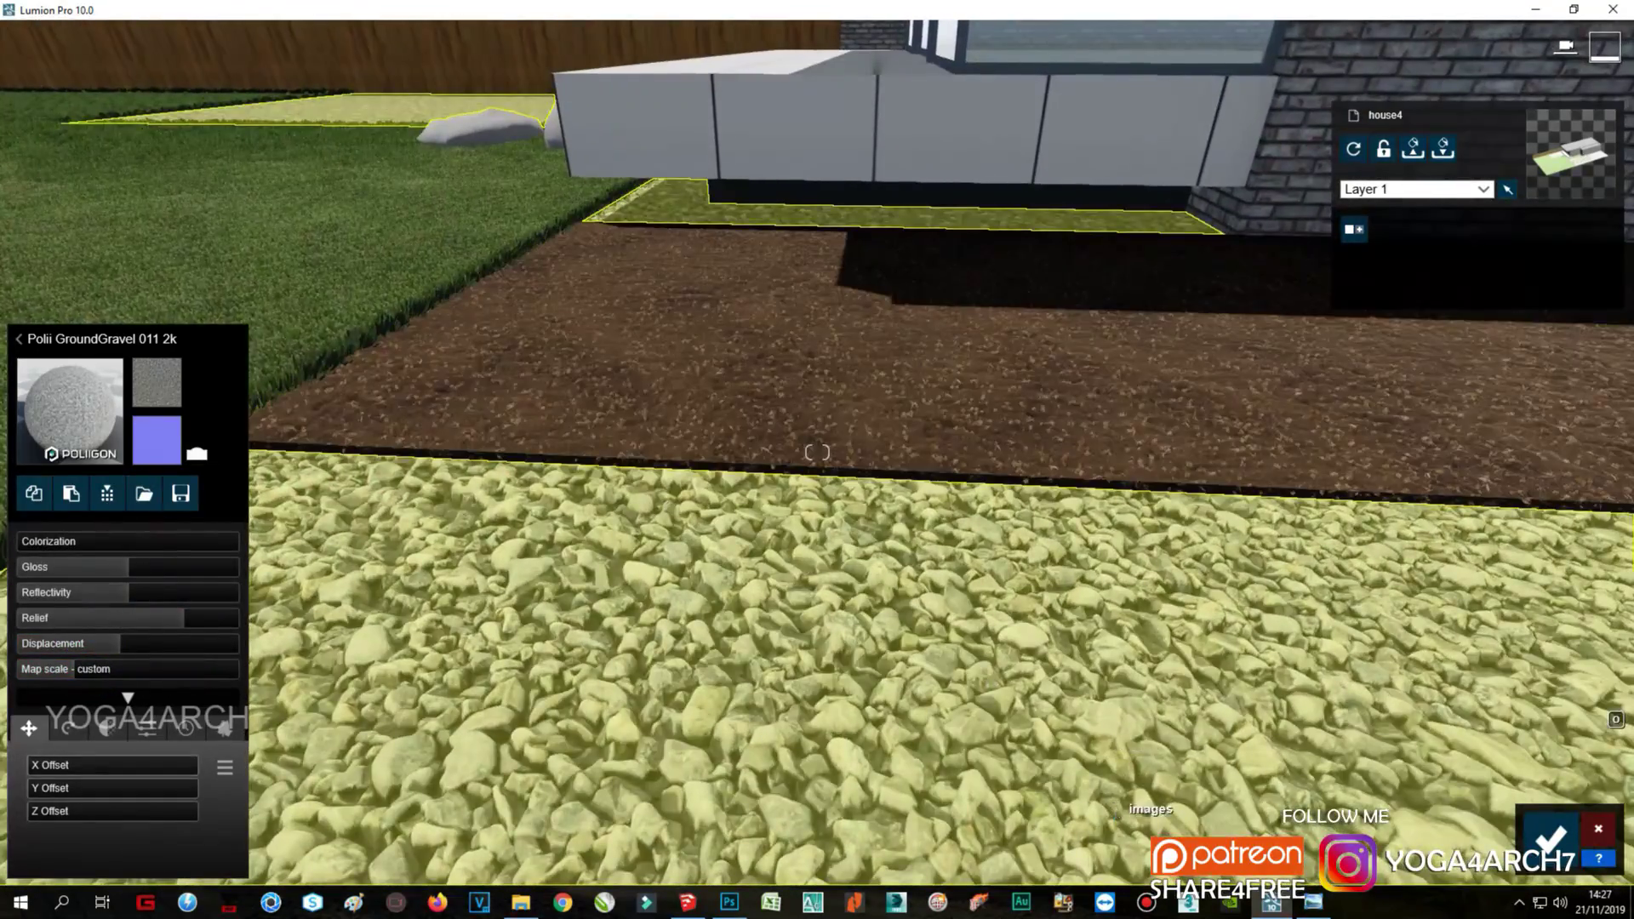
click(1297, 902)
click(1300, 904)
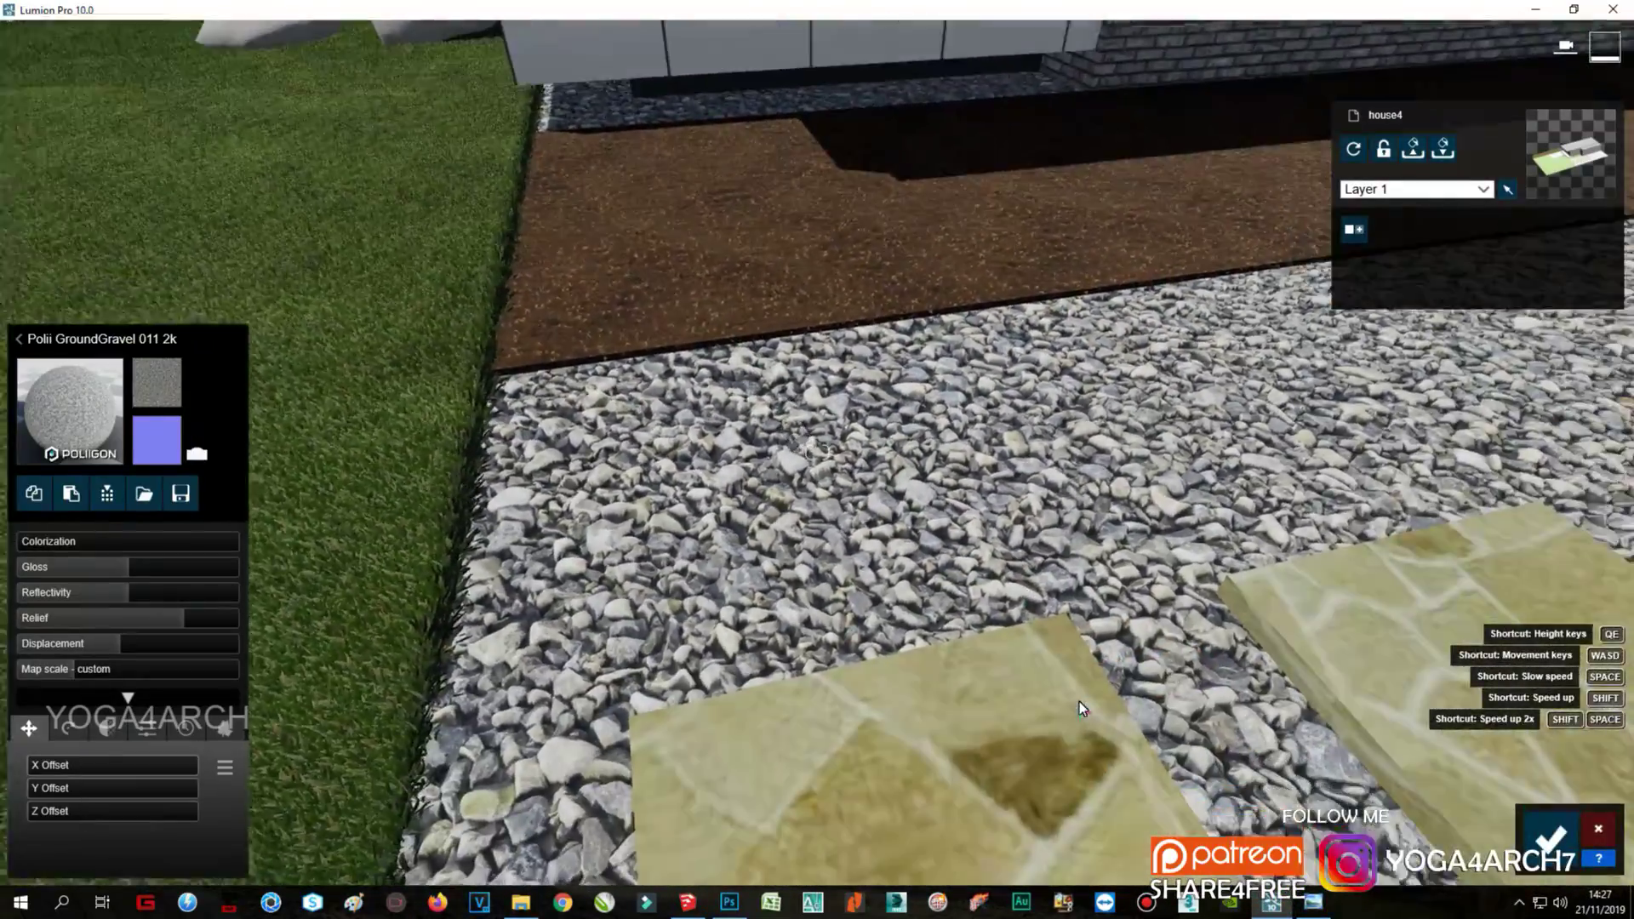
right_drag(1079, 701, 900, 412)
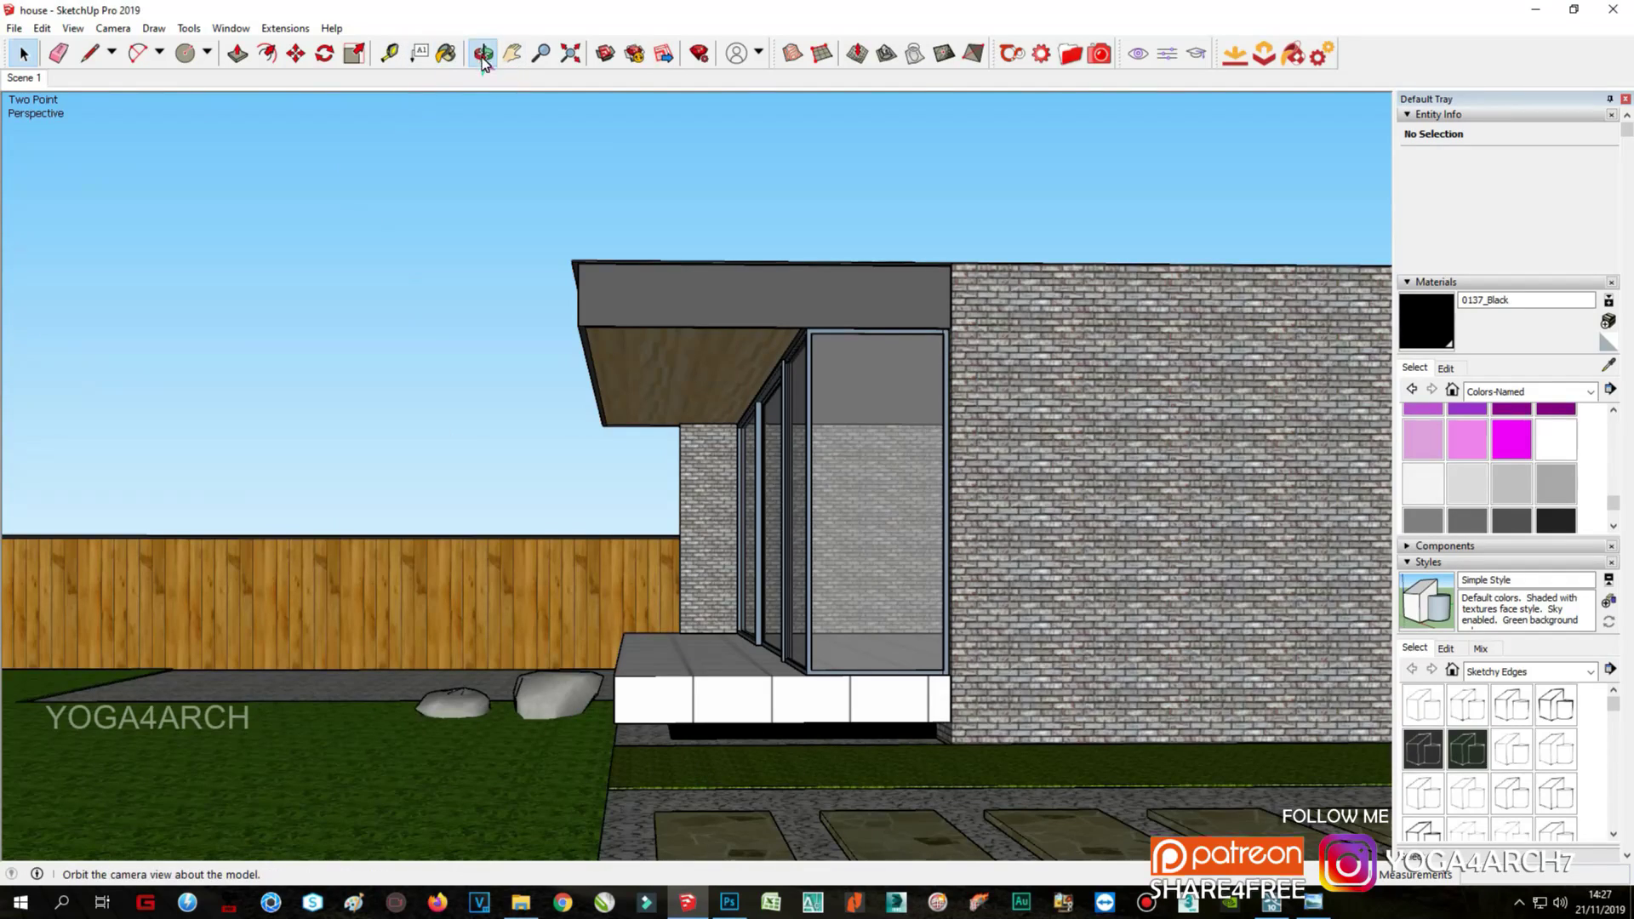
Step: Push/Pull the pebble face under the bench up by about 0.01 m
drag(815, 628, 932, 743)
key(space)
click(930, 742)
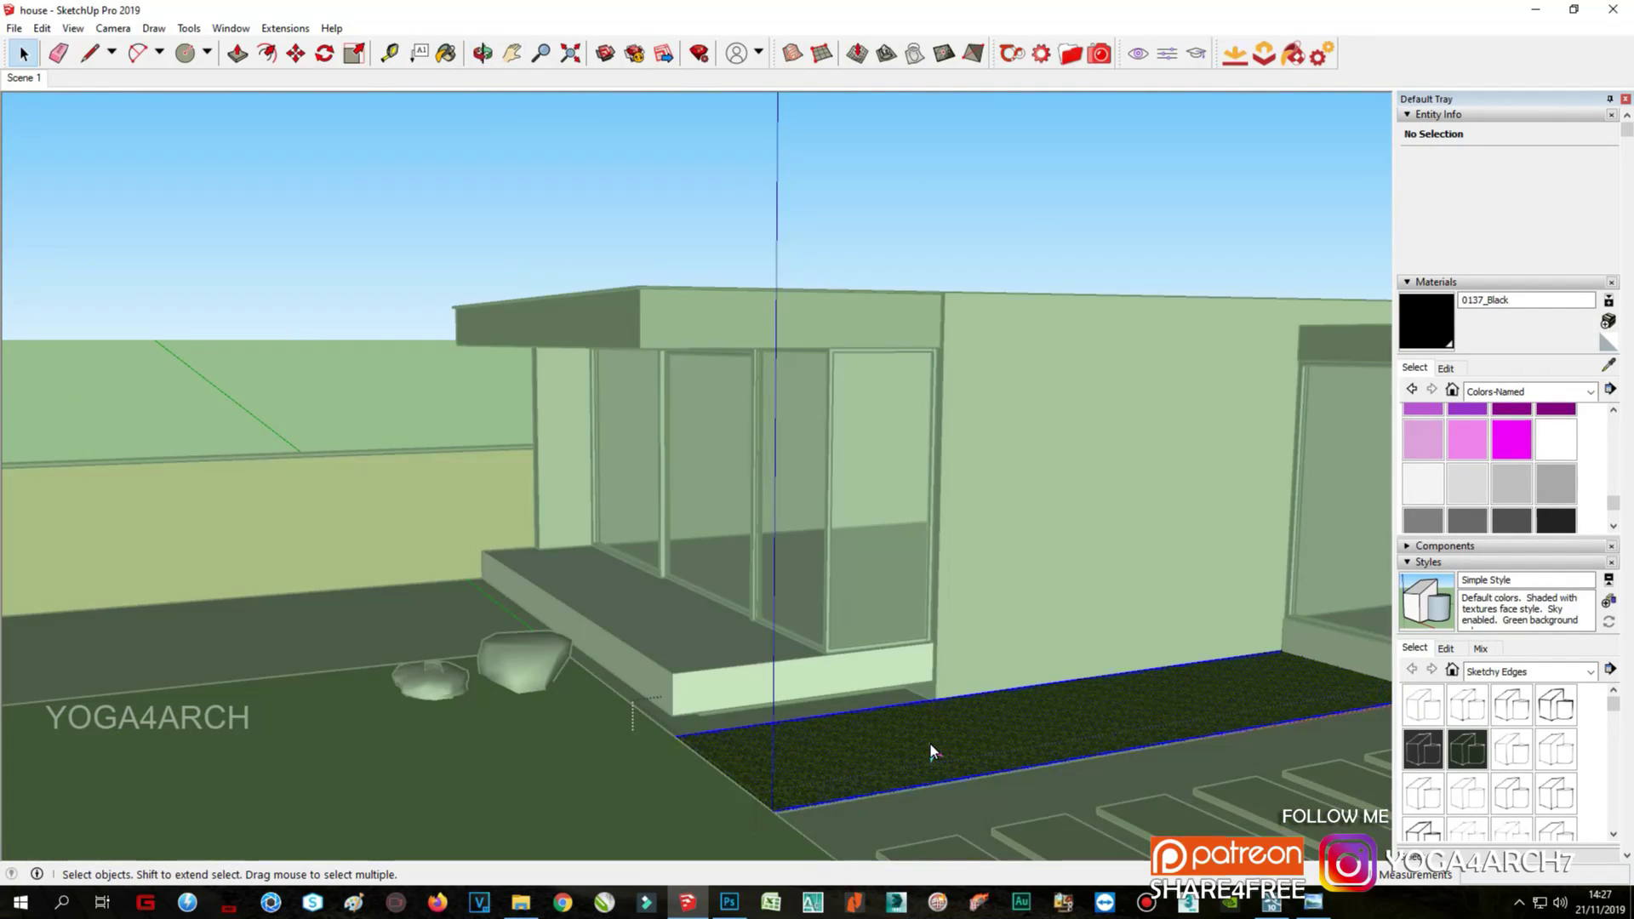
key(p)
click(931, 747)
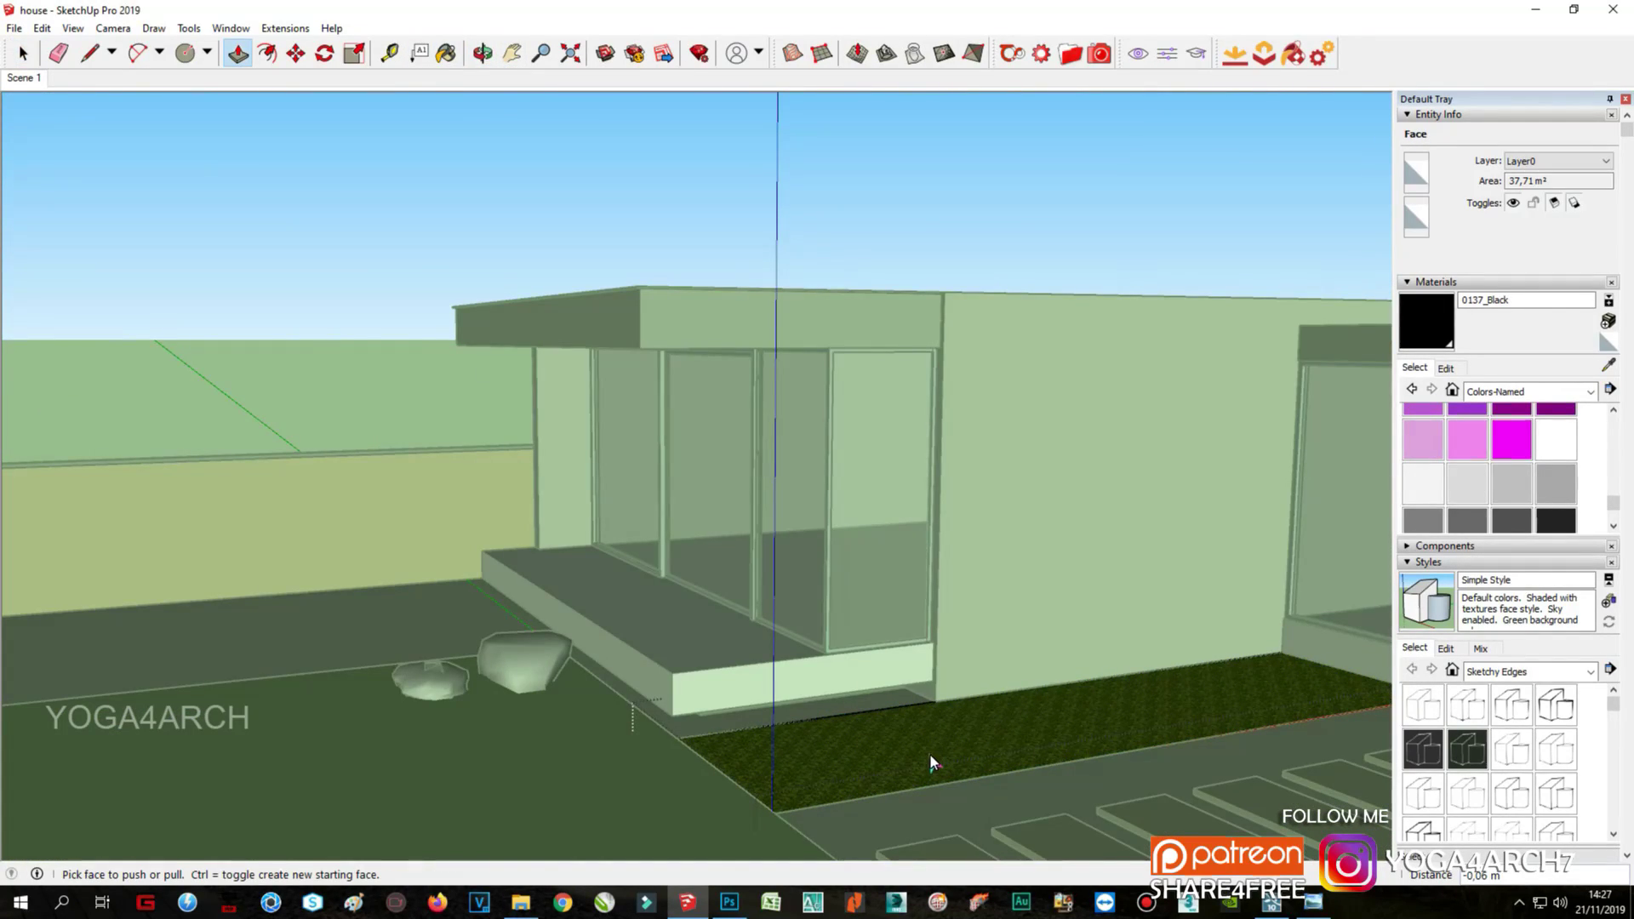
scroll(929, 753, up, 3)
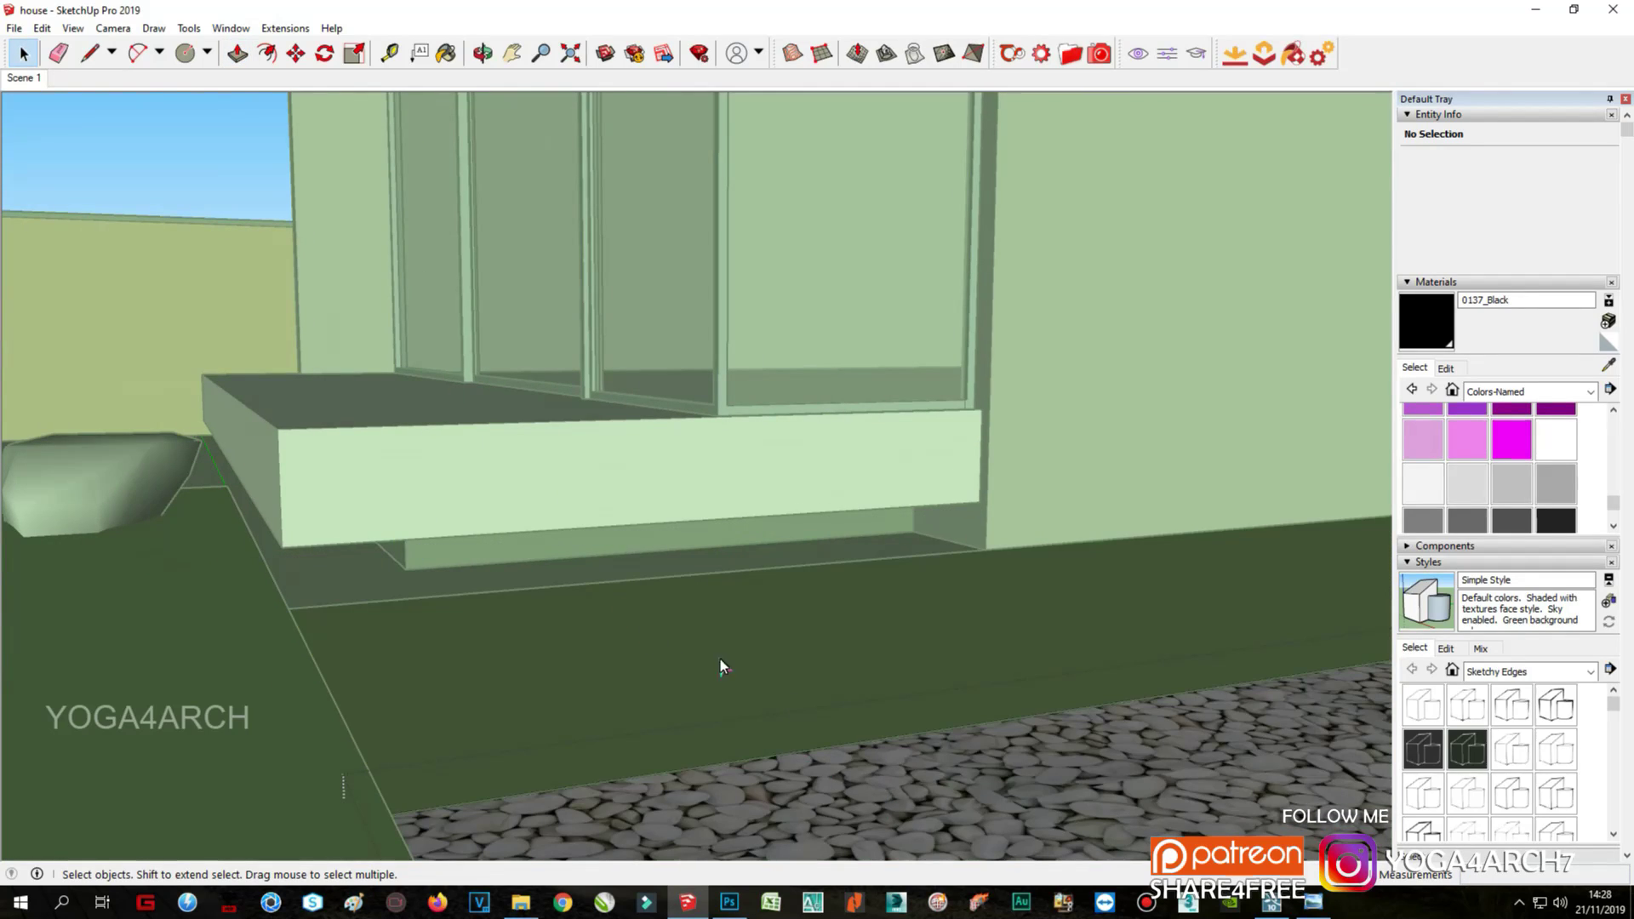
drag(720, 659, 627, 573)
click(633, 565)
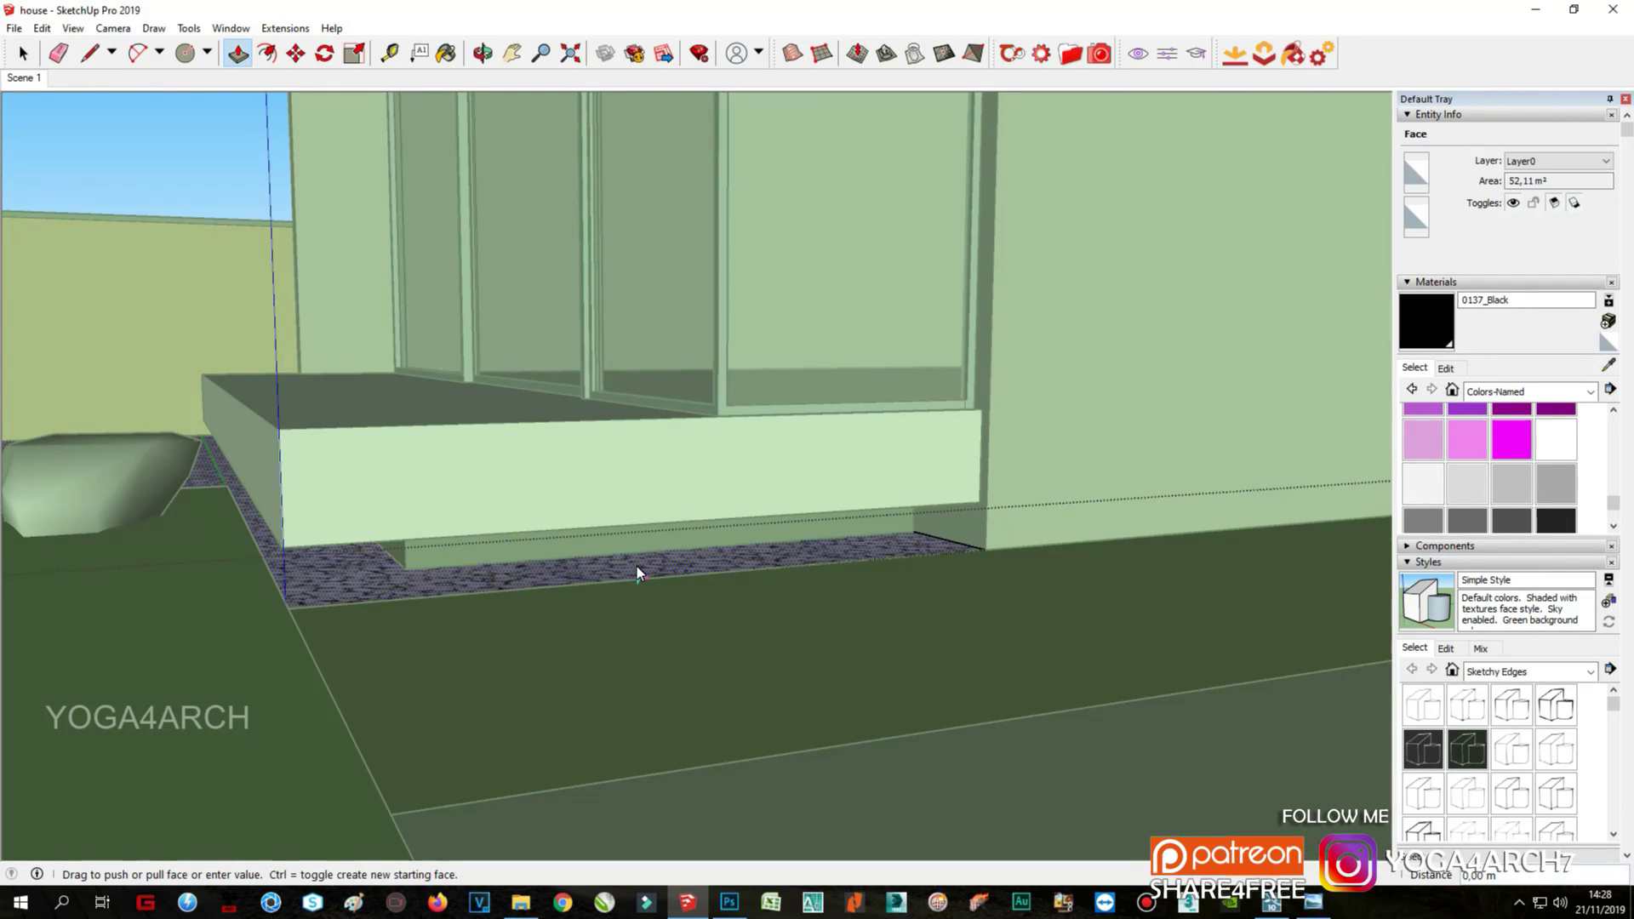
click(639, 564)
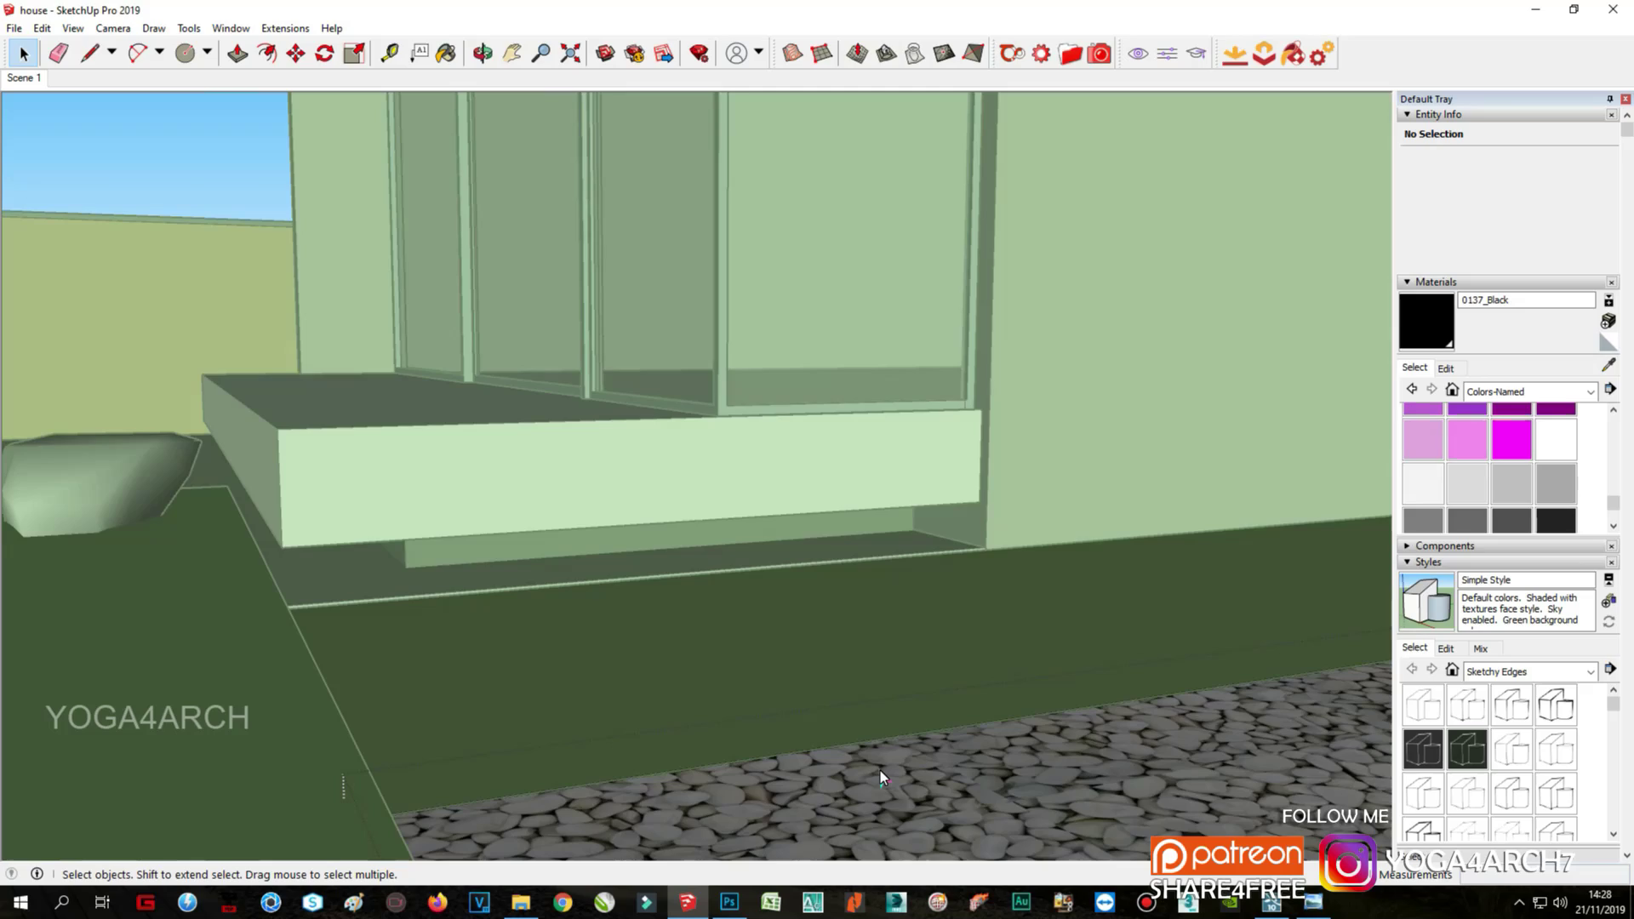
key(p)
click(882, 771)
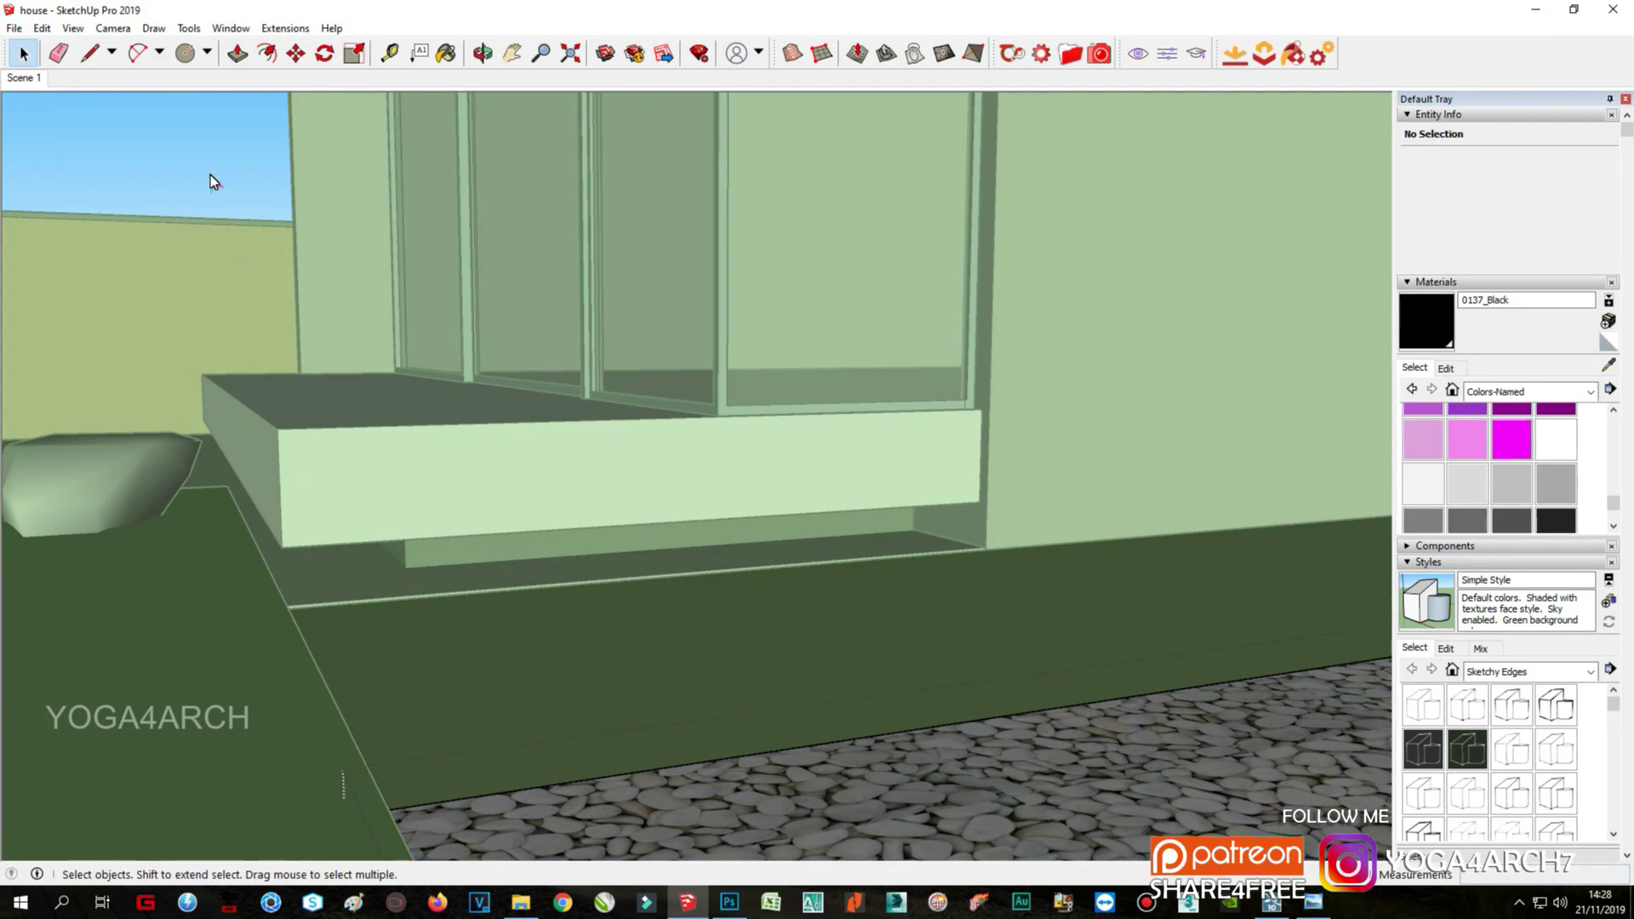
scroll(211, 175, down, 10)
middle_drag(540, 672, 283, 542)
Step: Save the model over house as SketchUp Version 8, confirming the replace
click(14, 28)
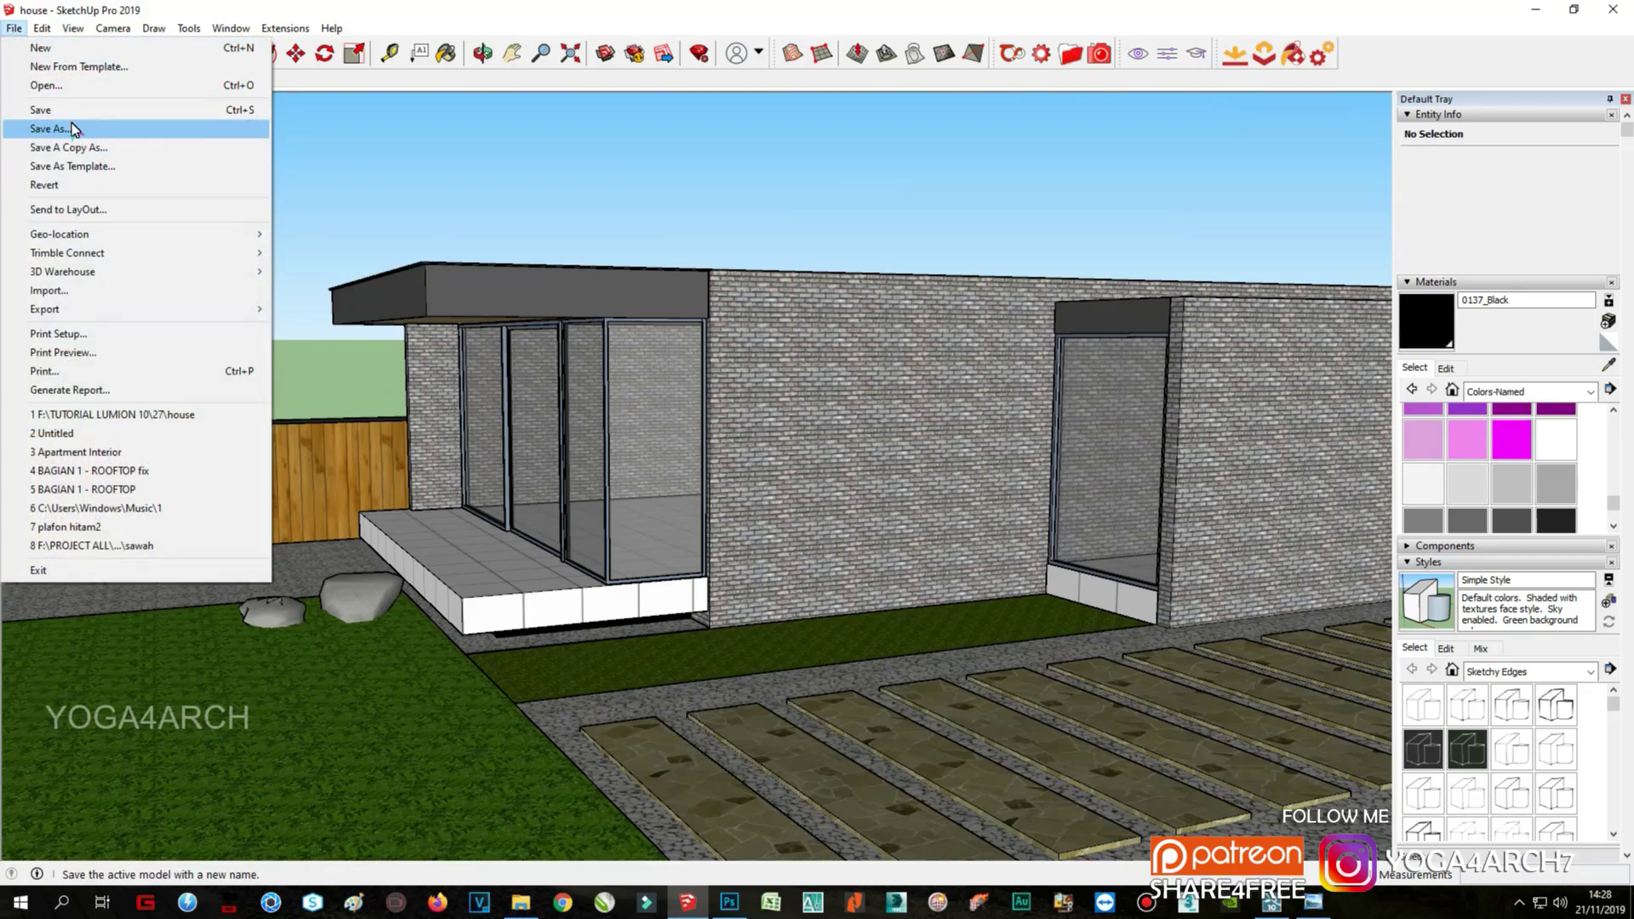
click(72, 128)
click(255, 759)
click(710, 733)
click(1238, 800)
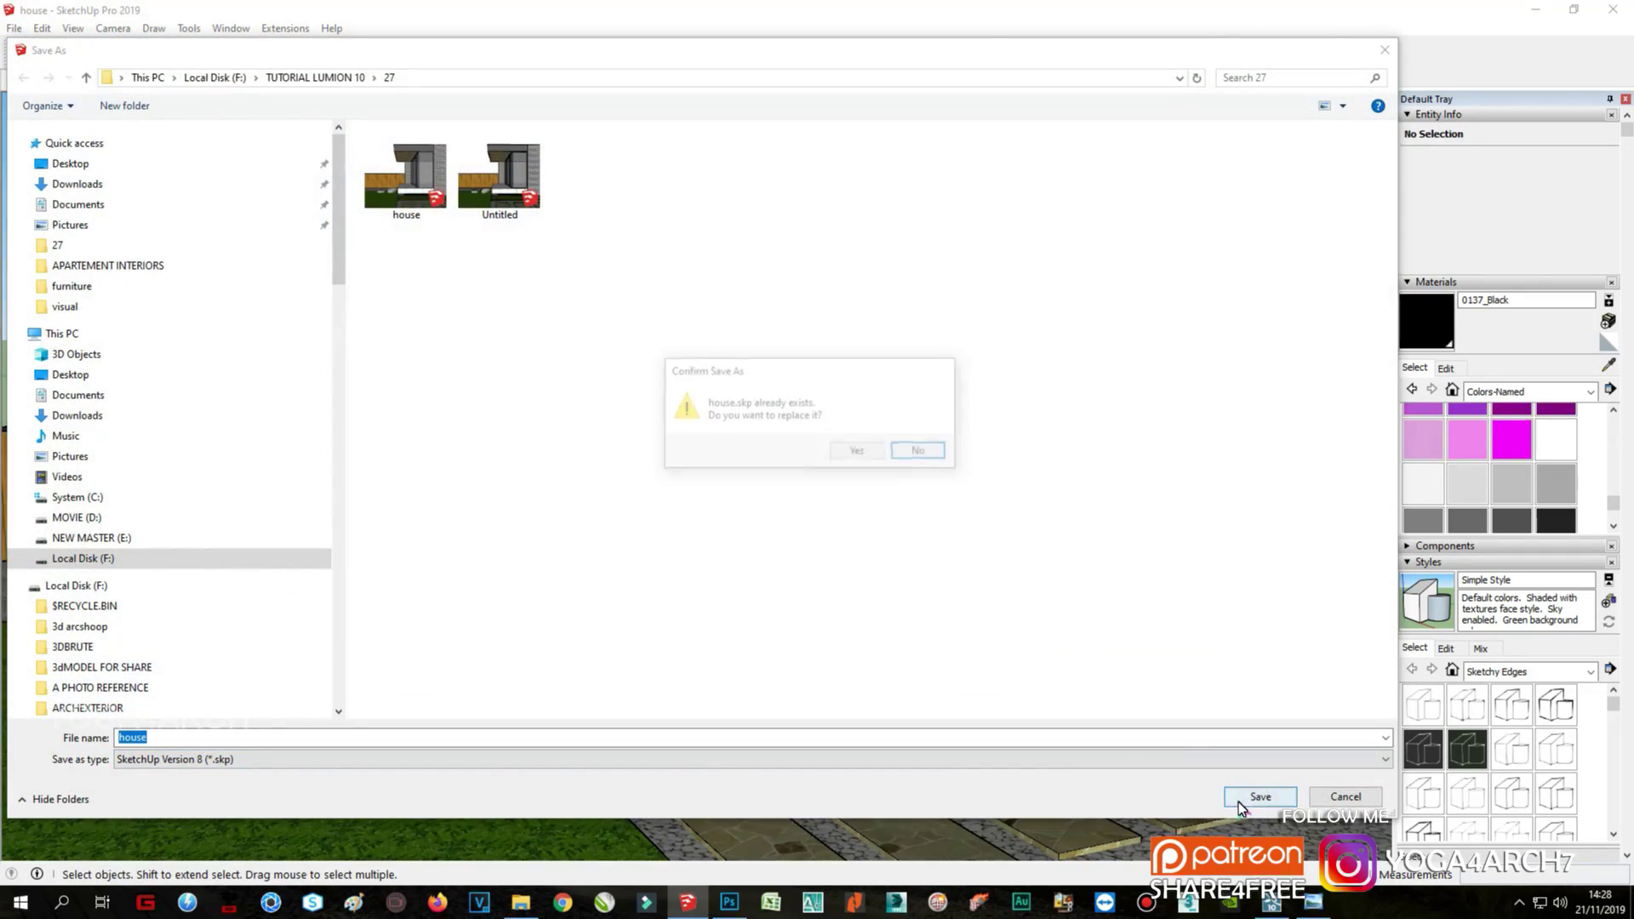
click(846, 454)
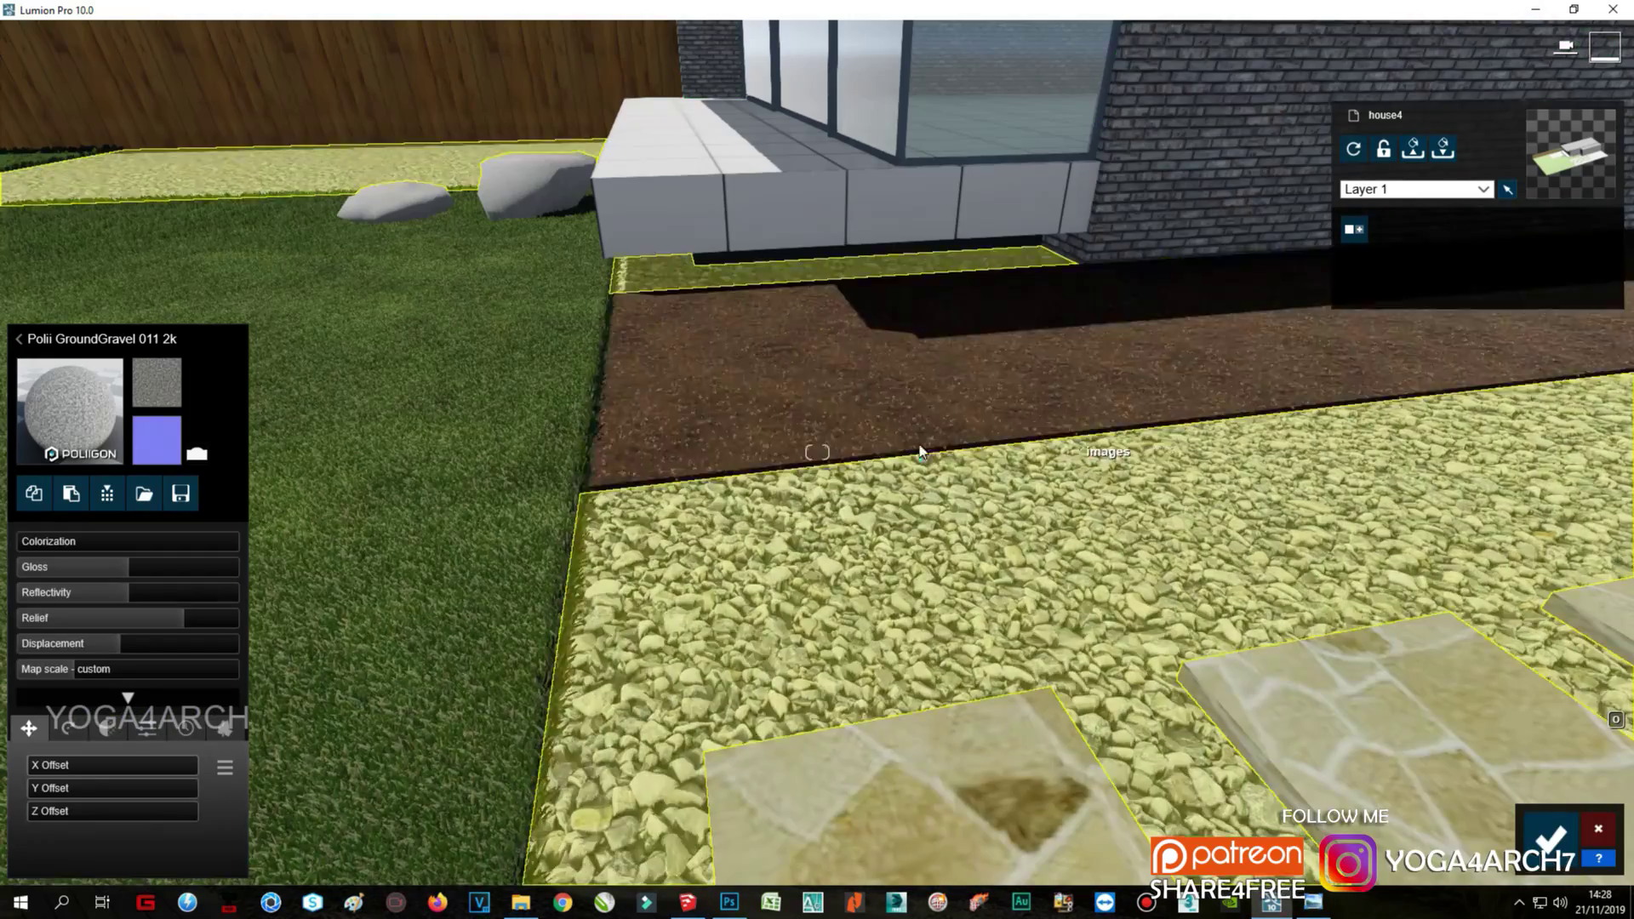
Step: Reload the updated SketchUp model and apply brown soil to the bed
click(1413, 149)
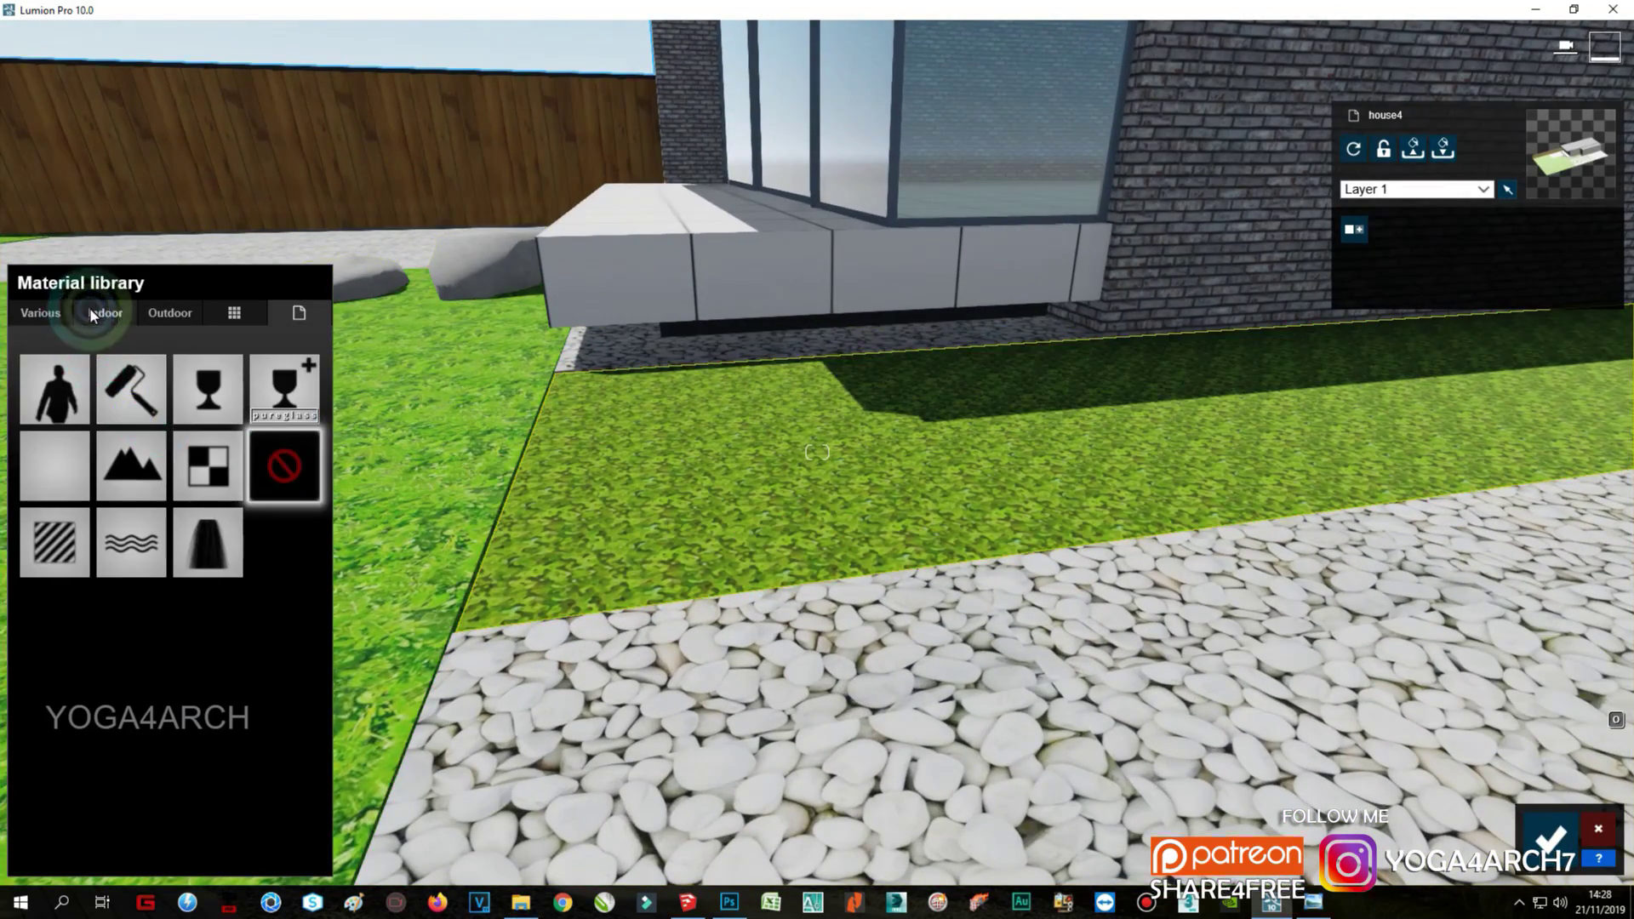
click(209, 372)
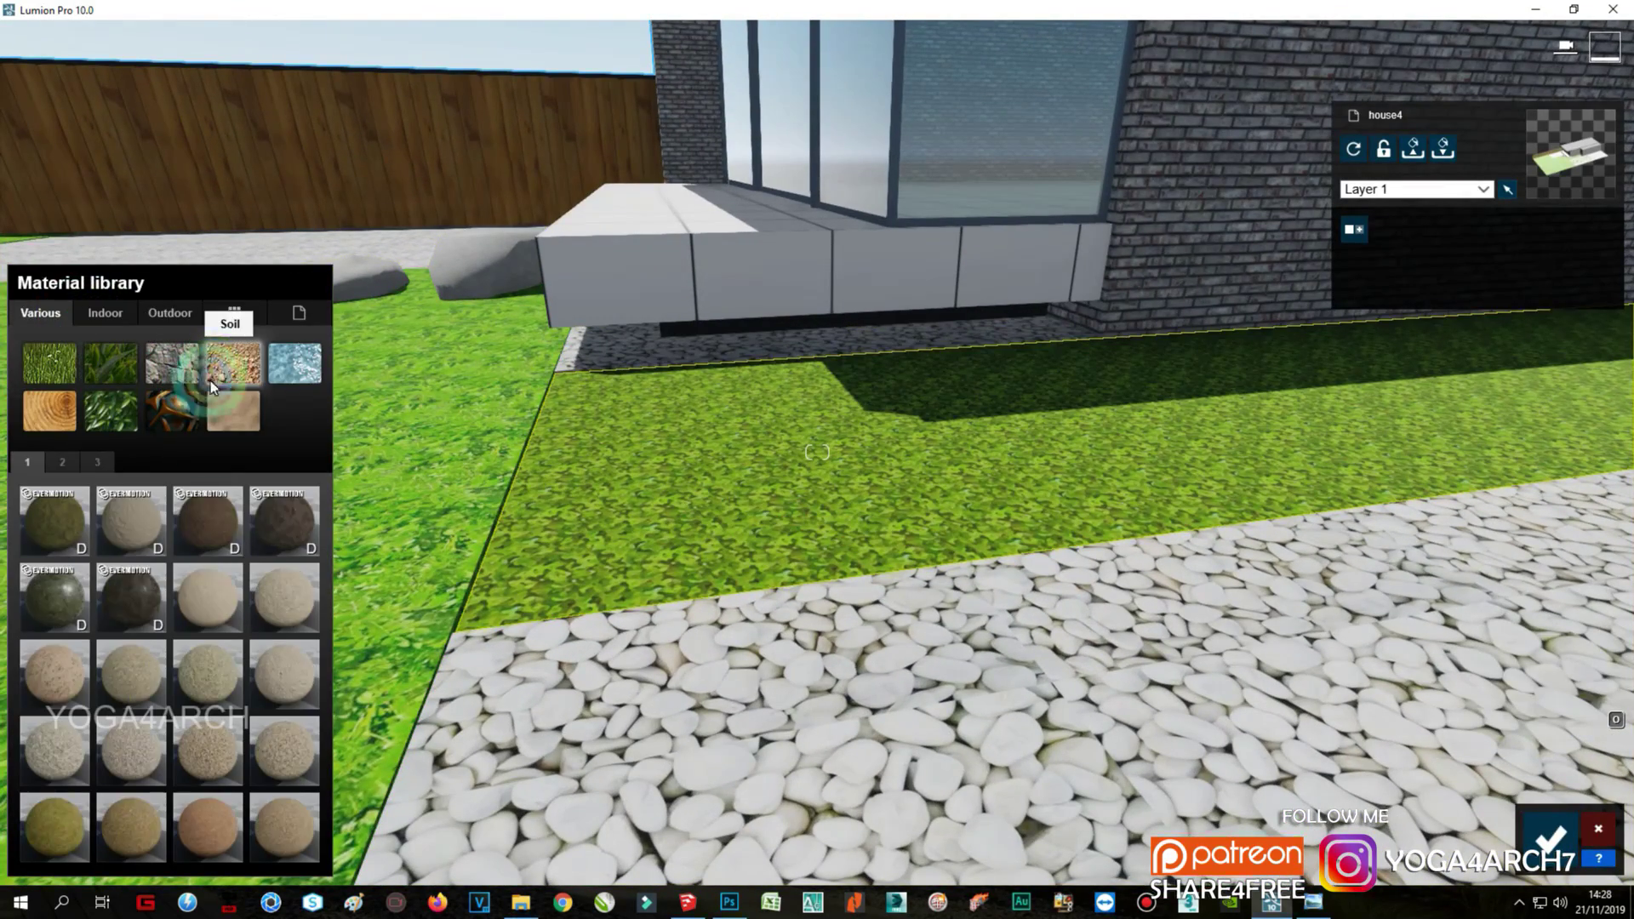
click(207, 520)
scroll(665, 539, down, 3)
click(1140, 783)
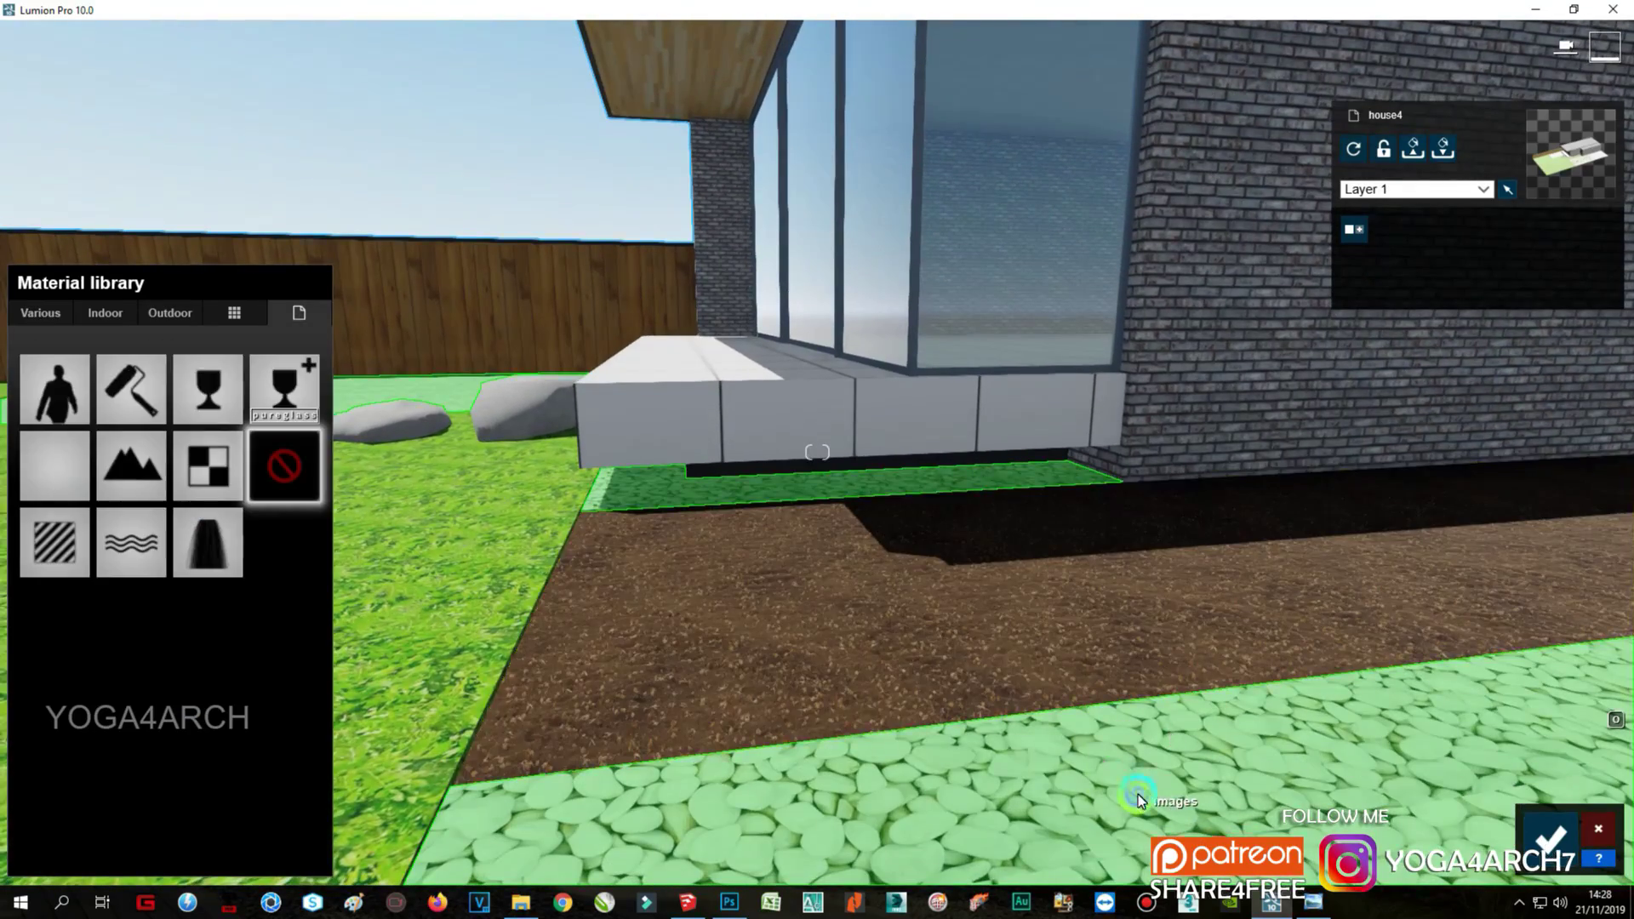
Step: Give the lawn a darker grass material from the Various grass group
scroll(513, 462, down, 5)
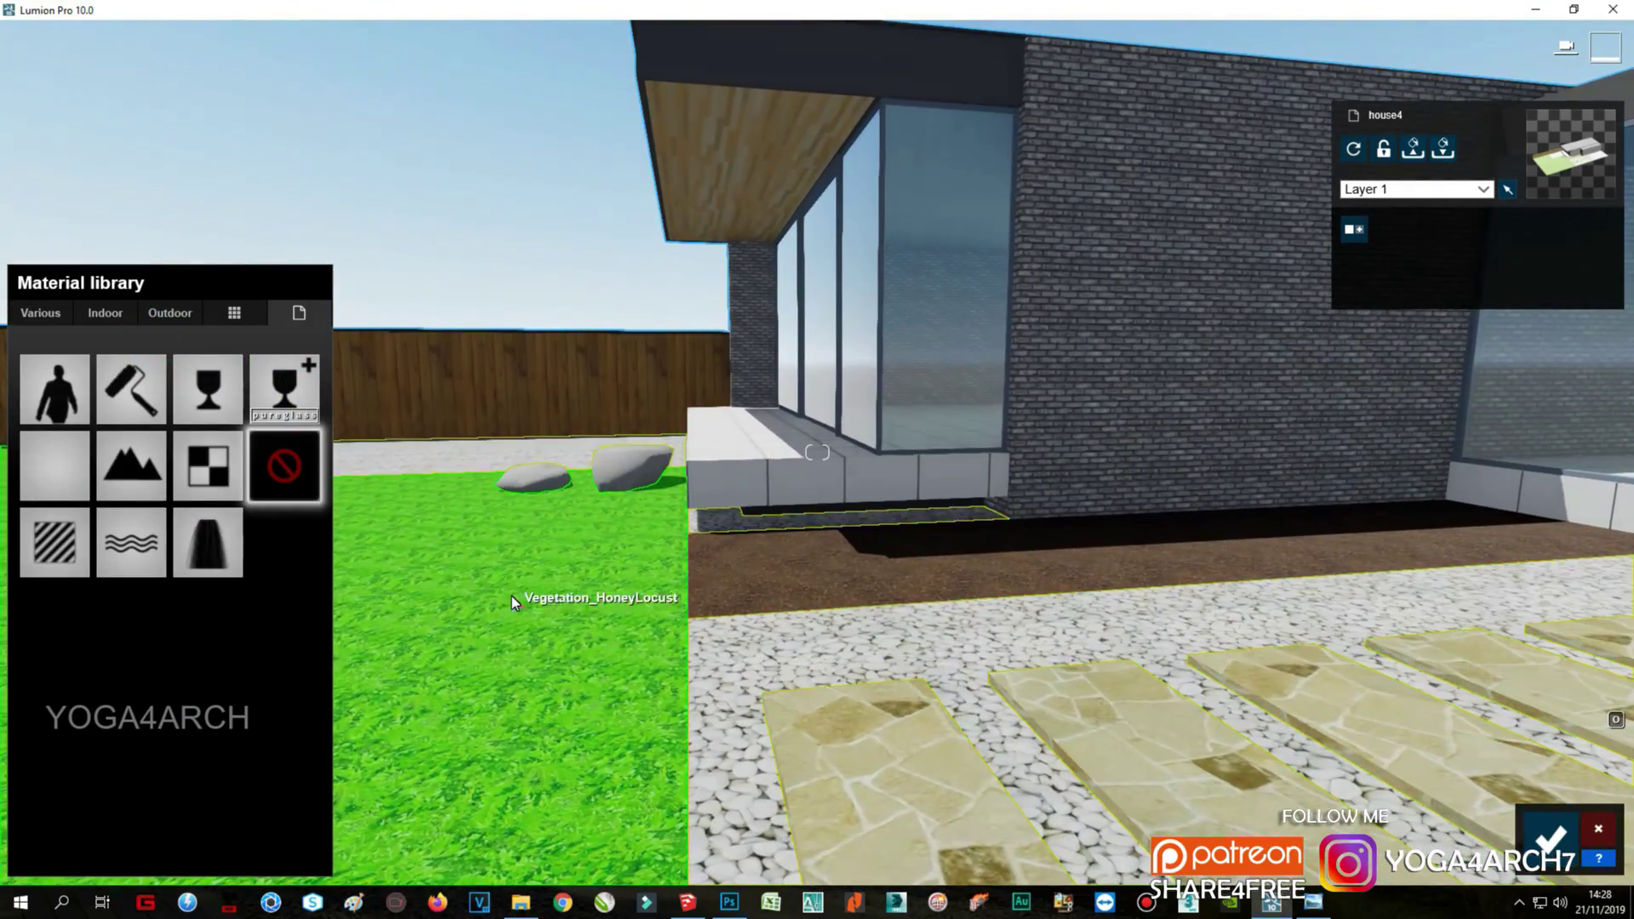
click(42, 315)
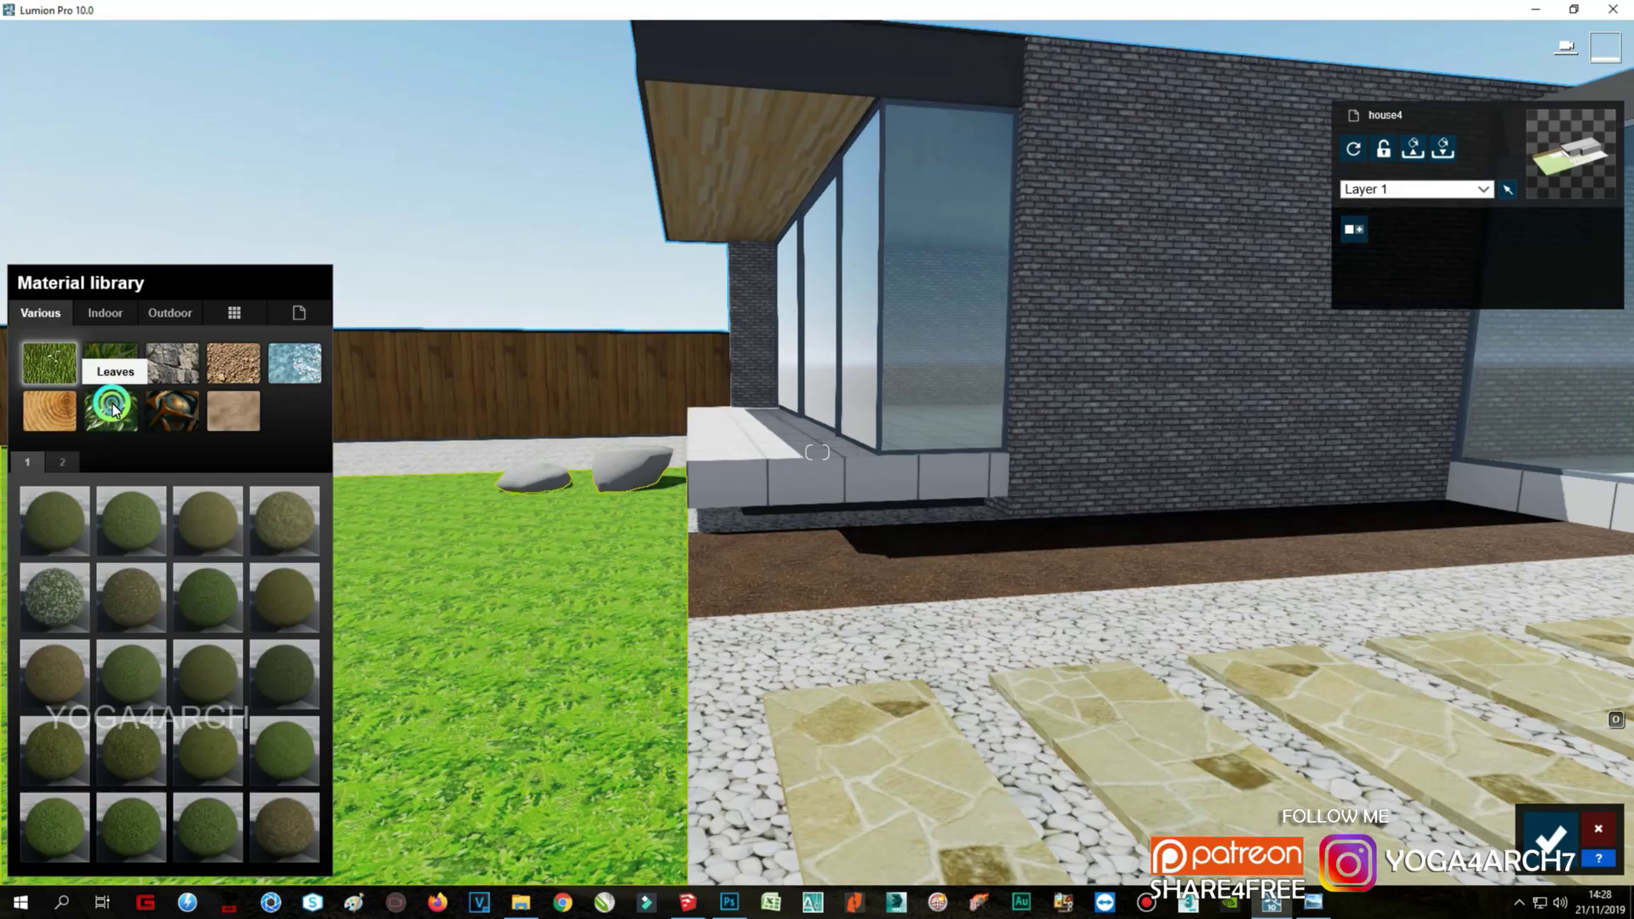
click(113, 408)
click(110, 362)
click(284, 596)
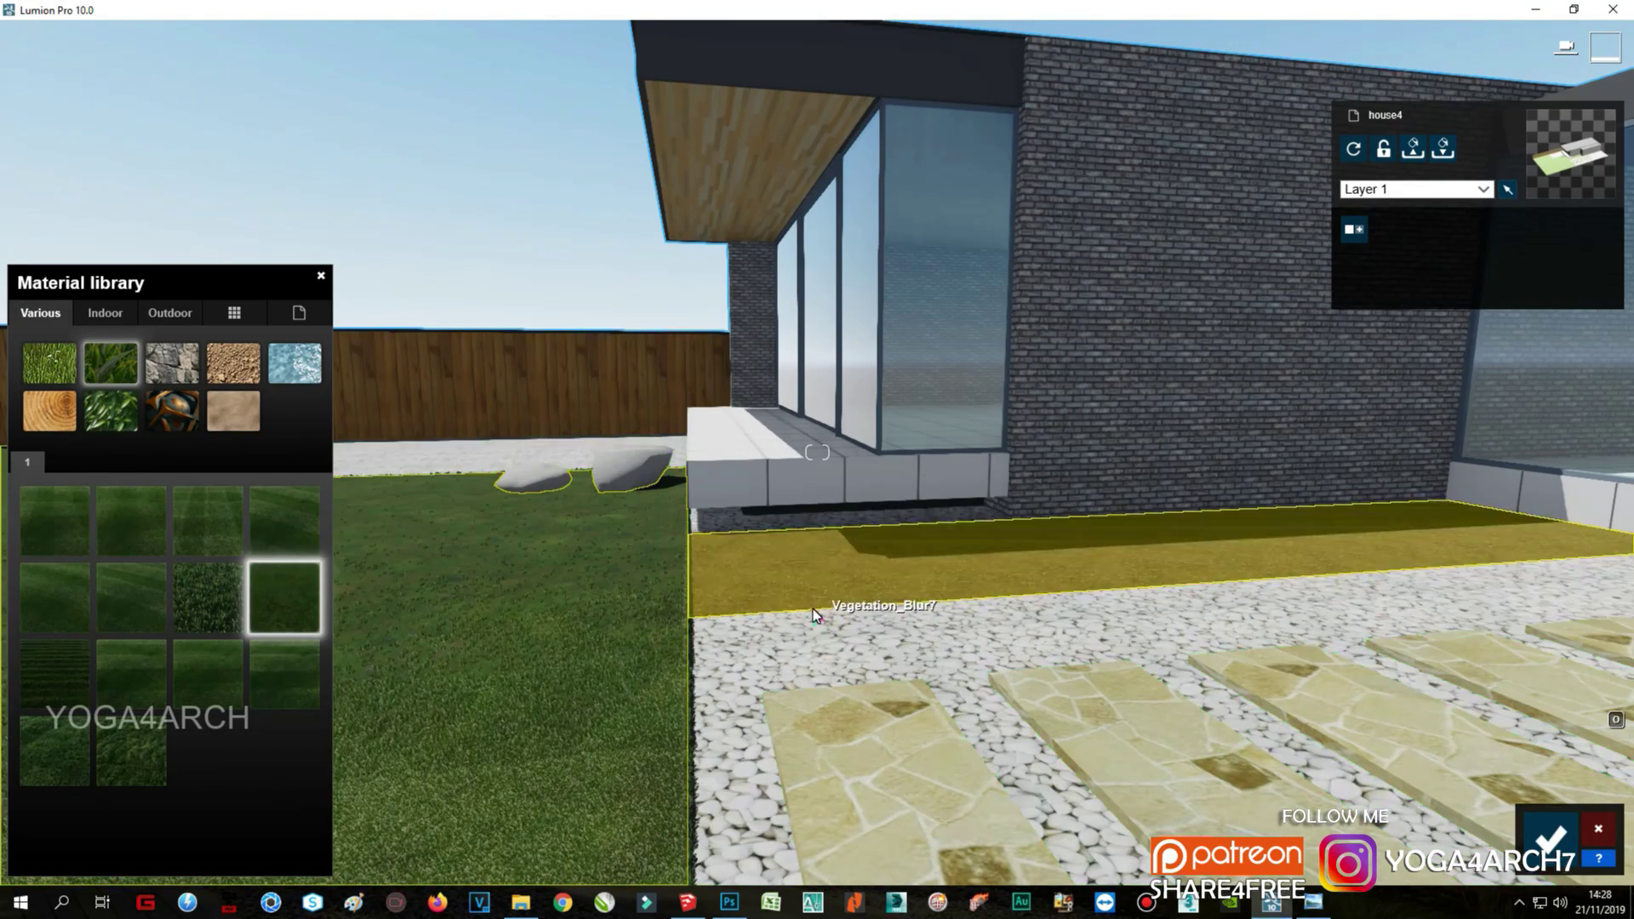
Step: Cover the under-terrace strip with Polii GroundGravel 010 2k and raise its relief to maximum
click(813, 614)
click(104, 312)
click(43, 315)
click(214, 372)
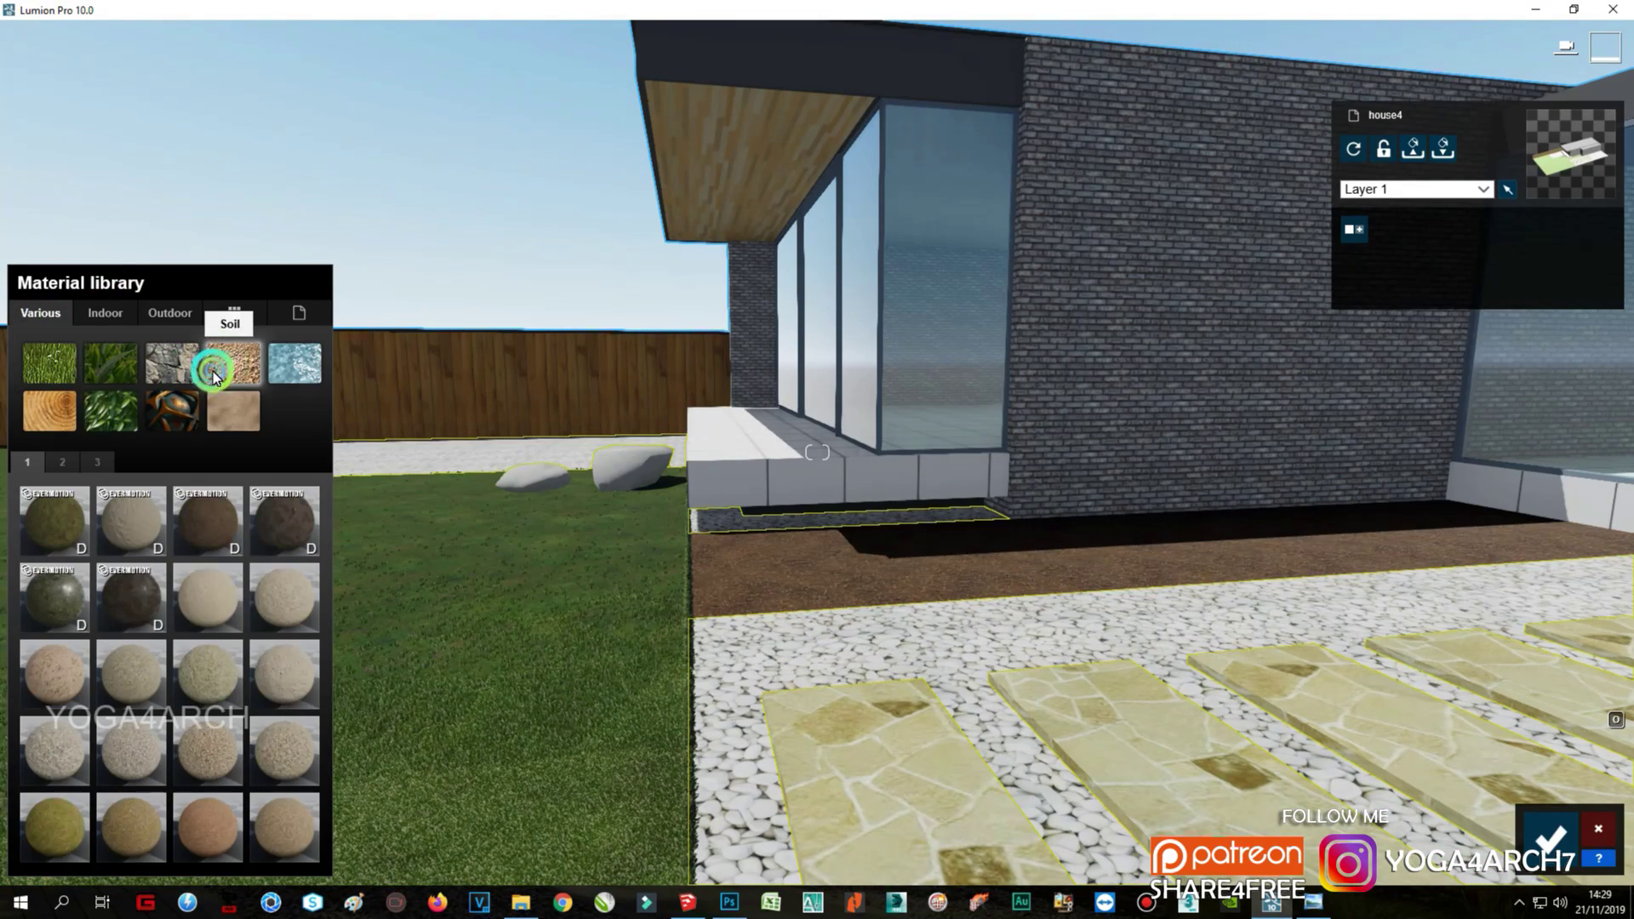
click(63, 462)
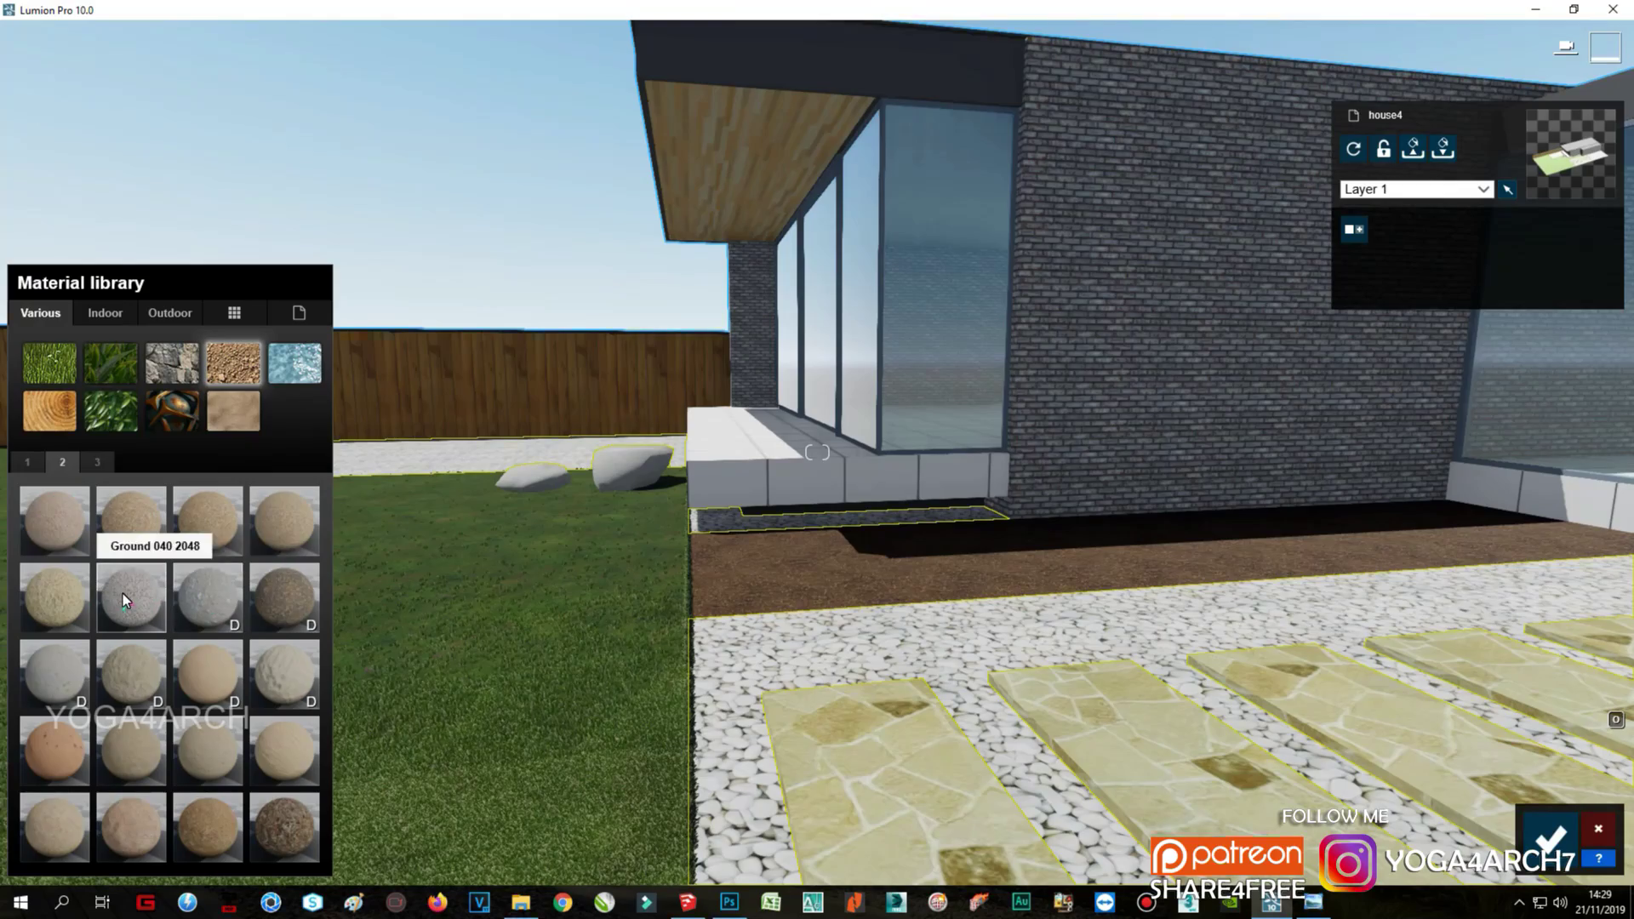
click(98, 464)
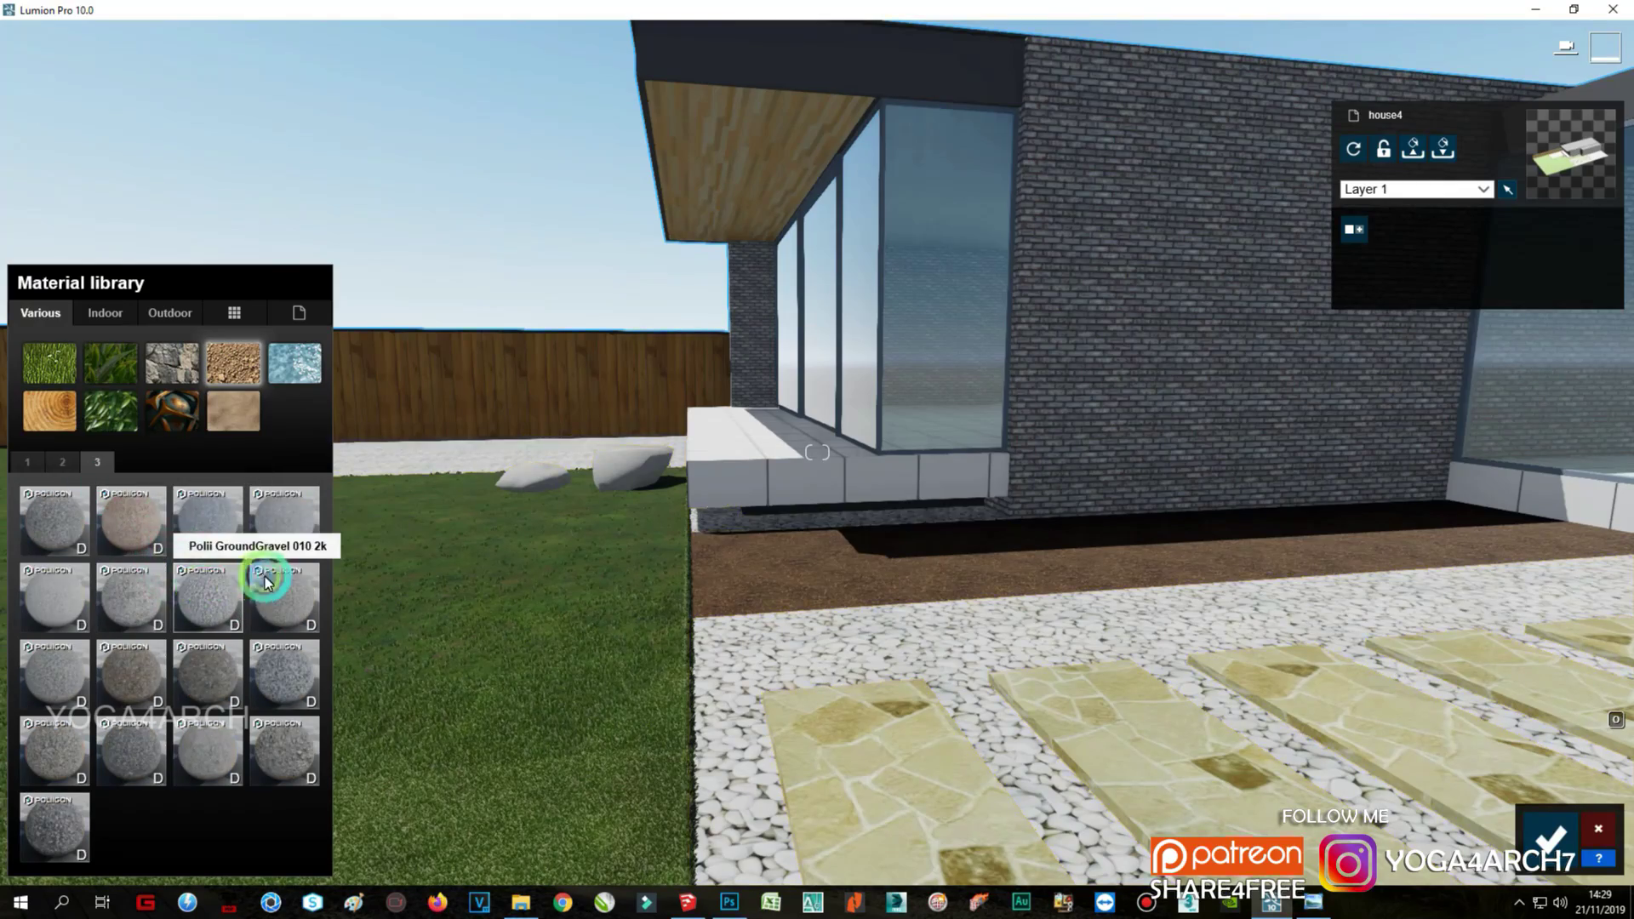
scroll(810, 679, up, 5)
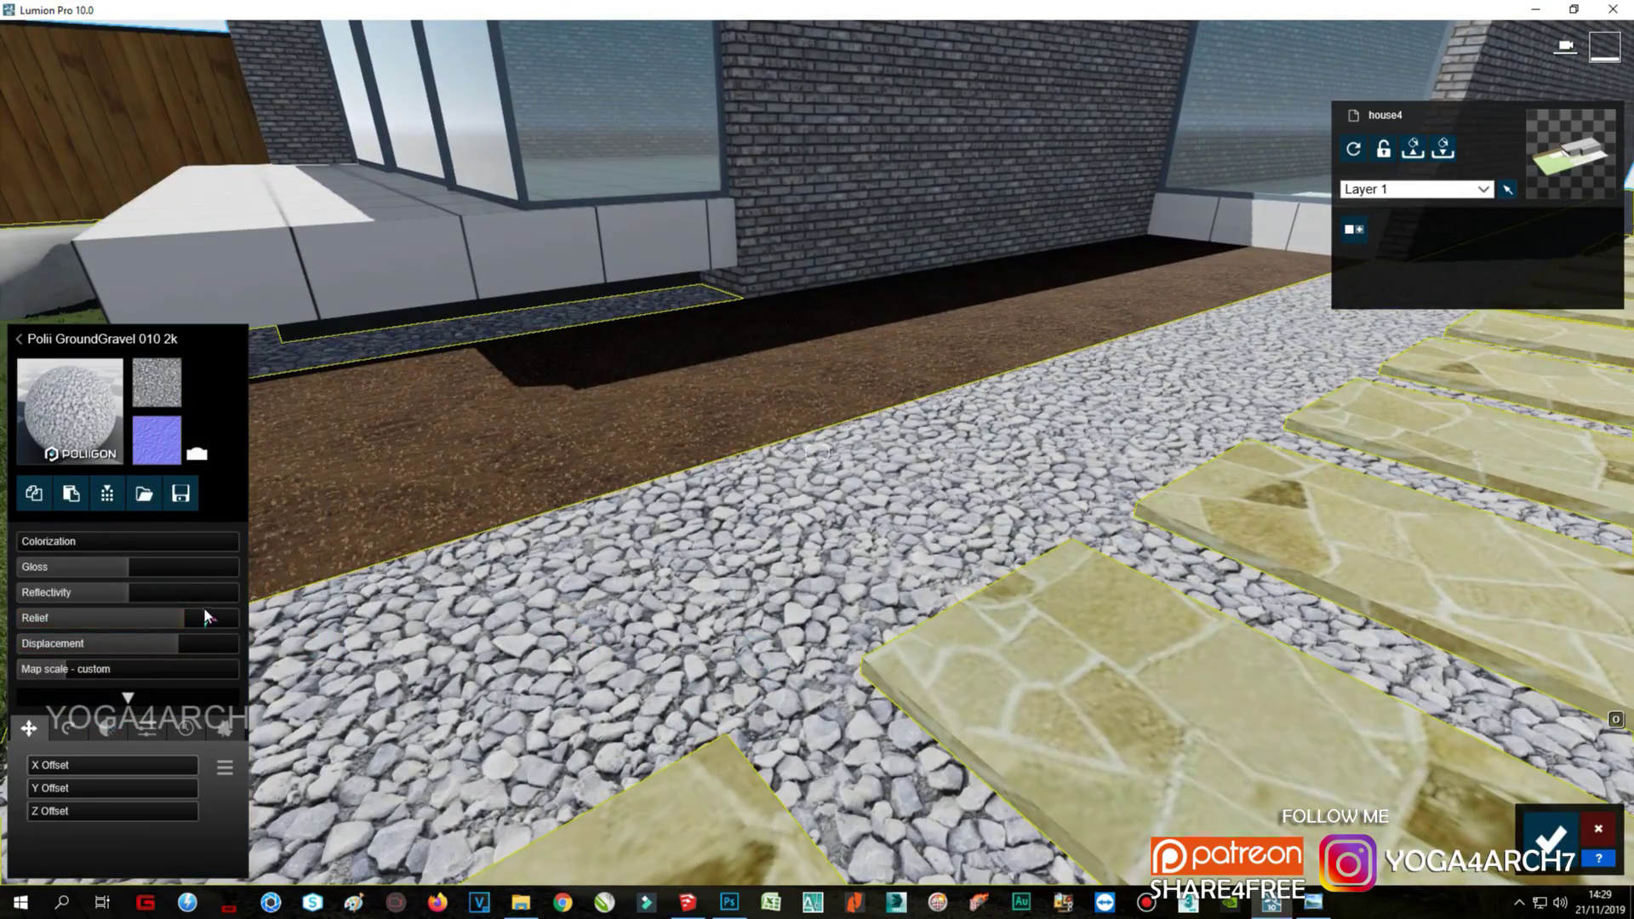
mouse_move(207, 617)
mouse_down()
mouse_move(246, 622)
mouse_move(244, 649)
mouse_up()
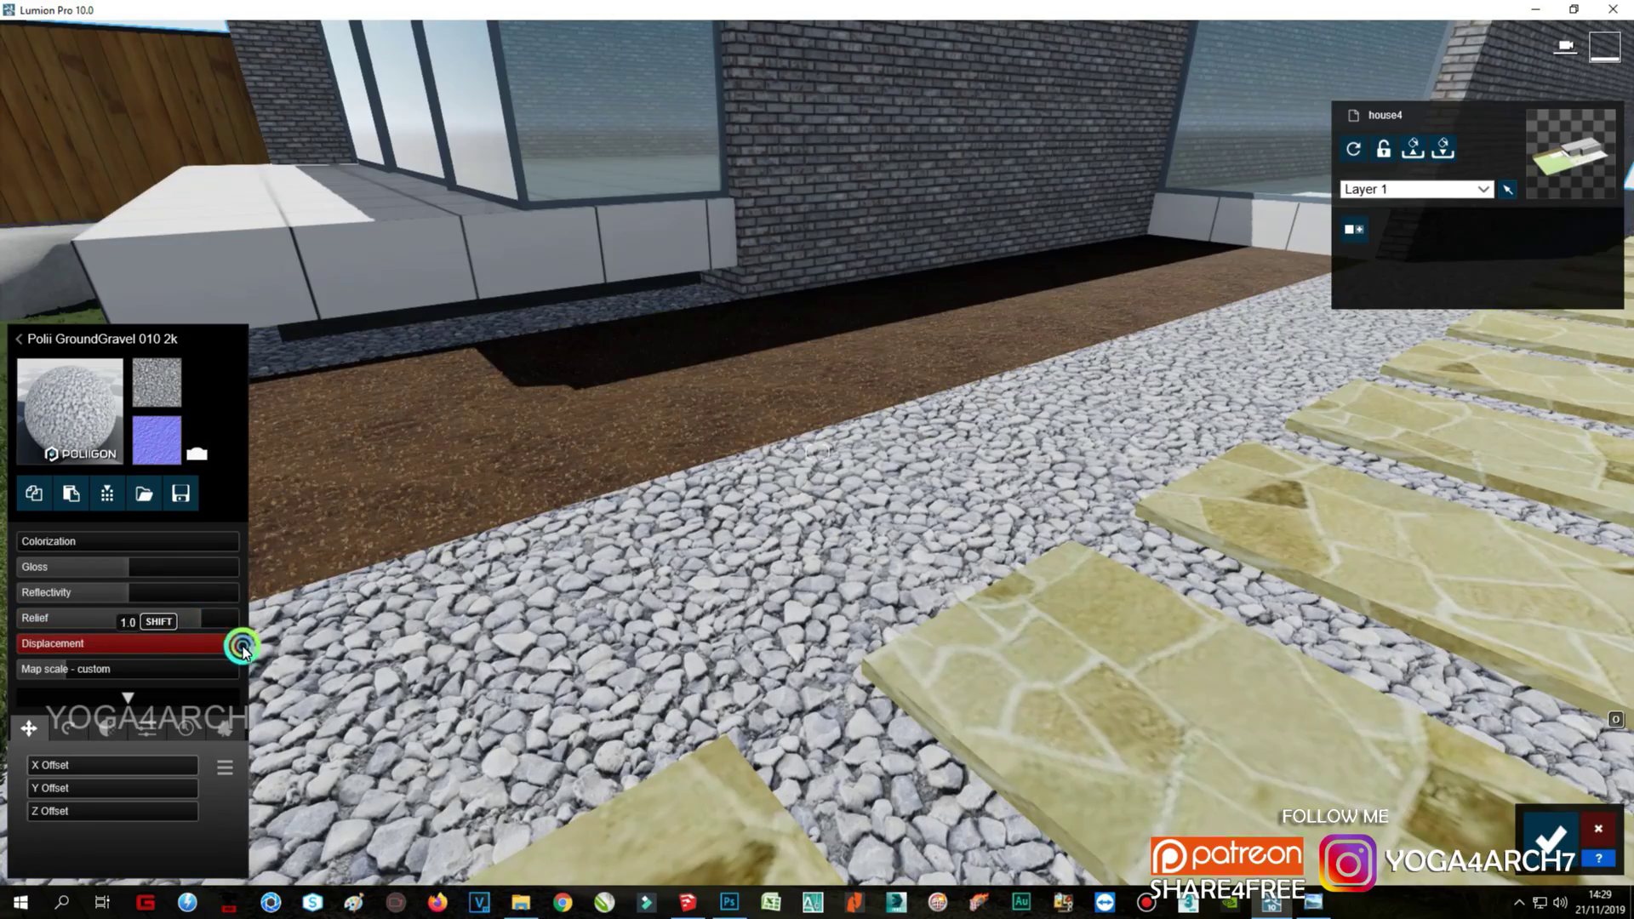
right_drag(75, 650, 372, 580)
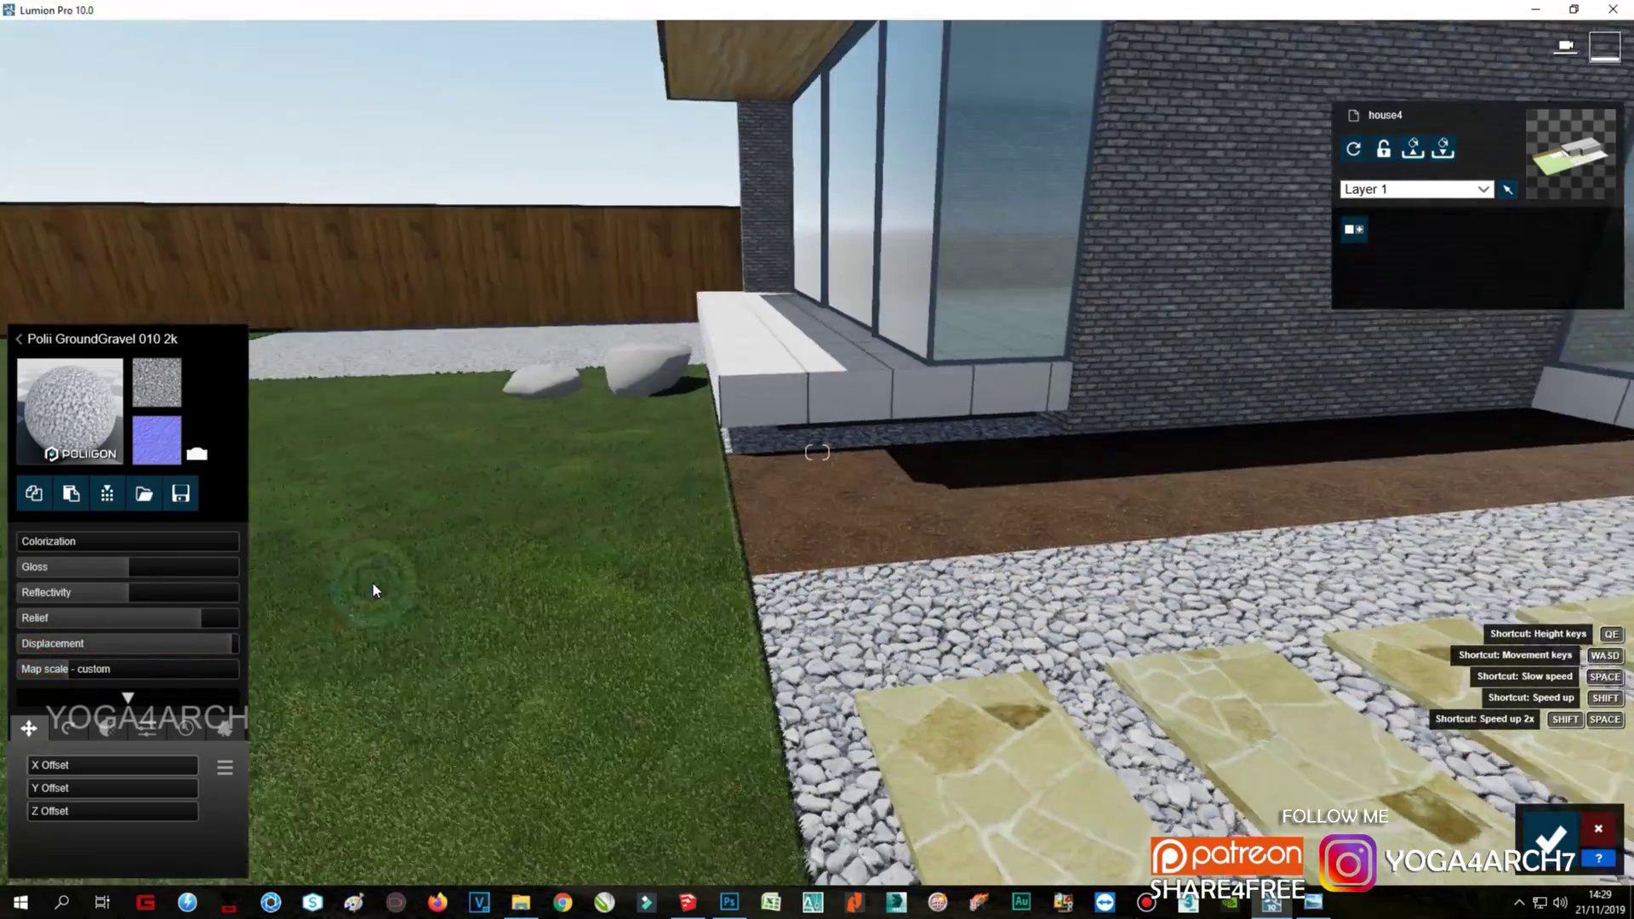
Step: Give the fence Polii Wood Flooring 04 3k with adjusted map scale and 0.7 moss weathering
key(w)
key(s)
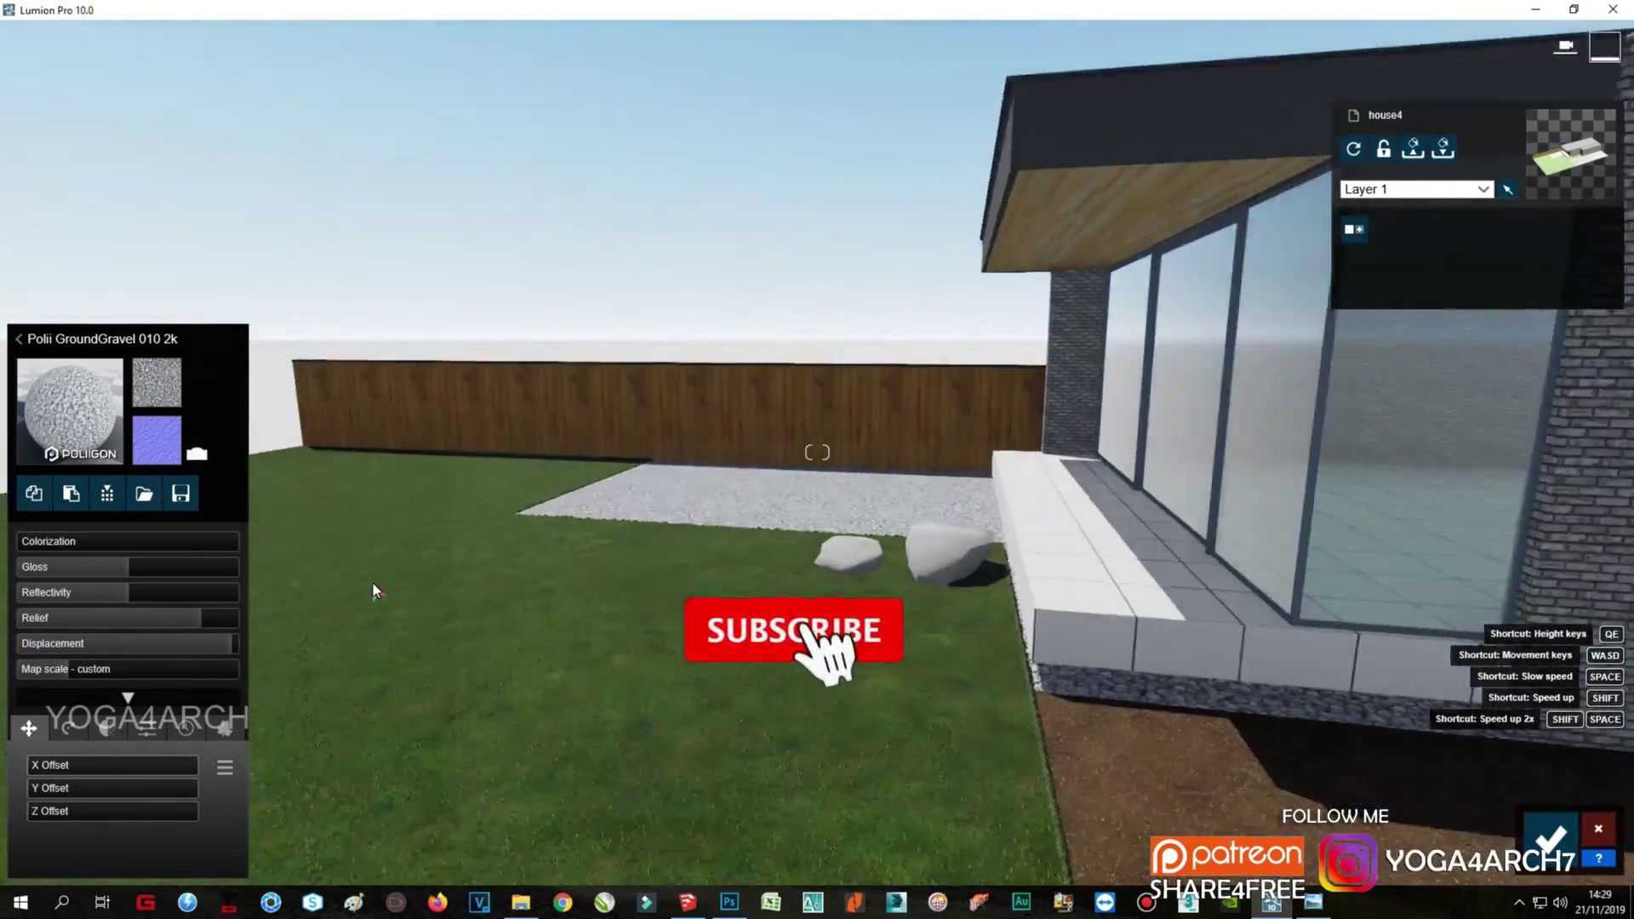
key(w)
click(507, 544)
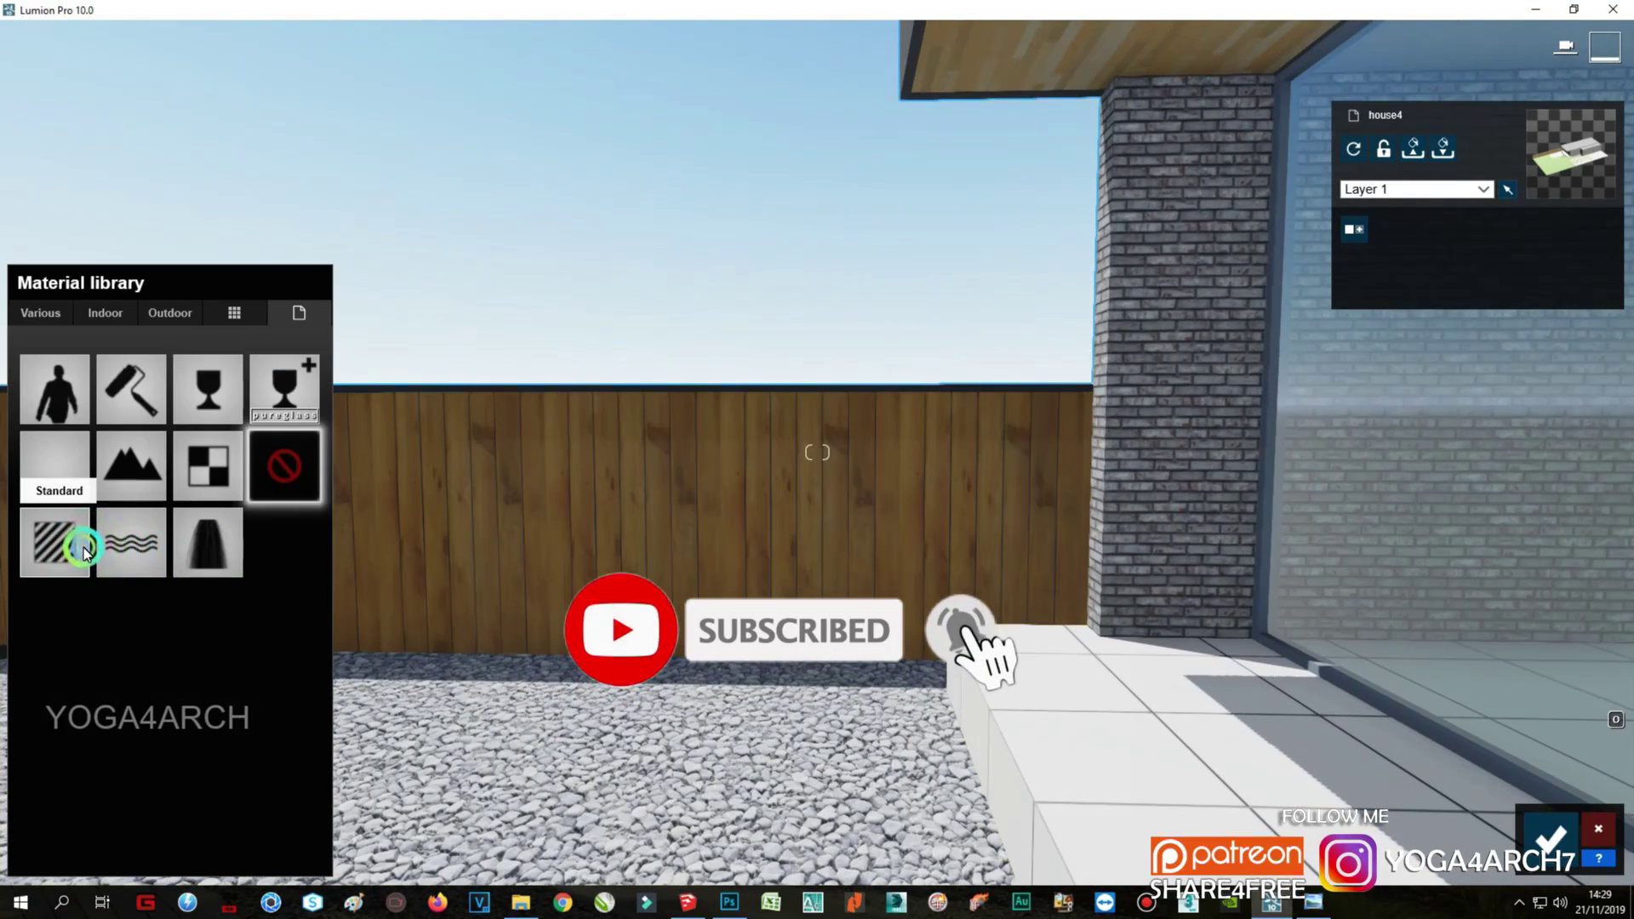
click(84, 548)
click(18, 364)
click(105, 312)
click(233, 411)
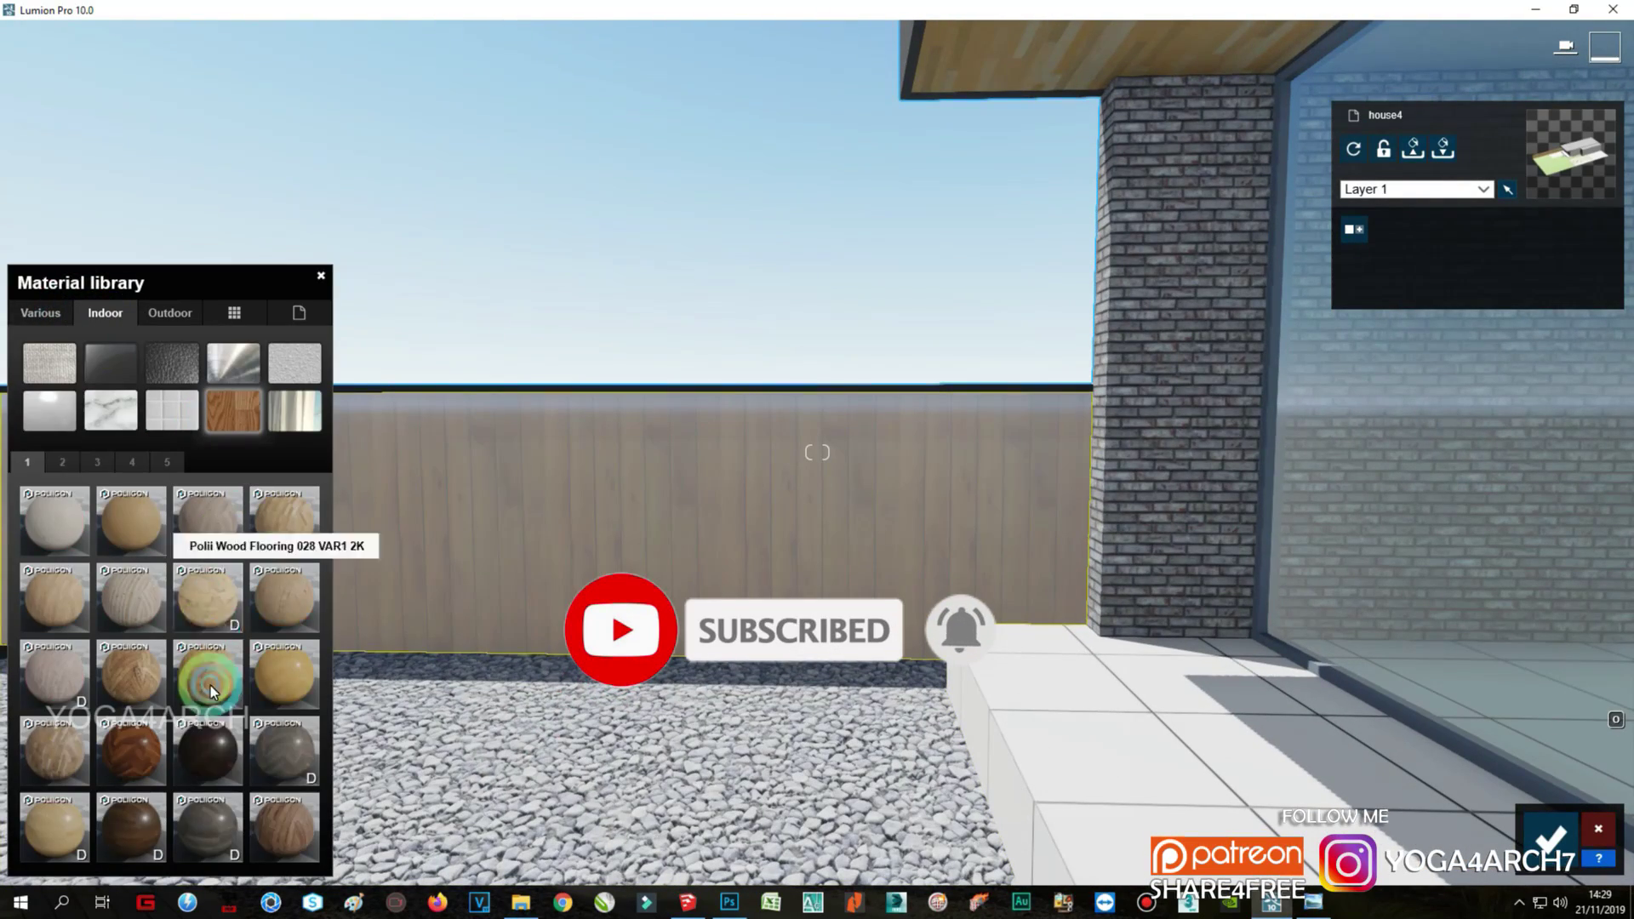
click(289, 827)
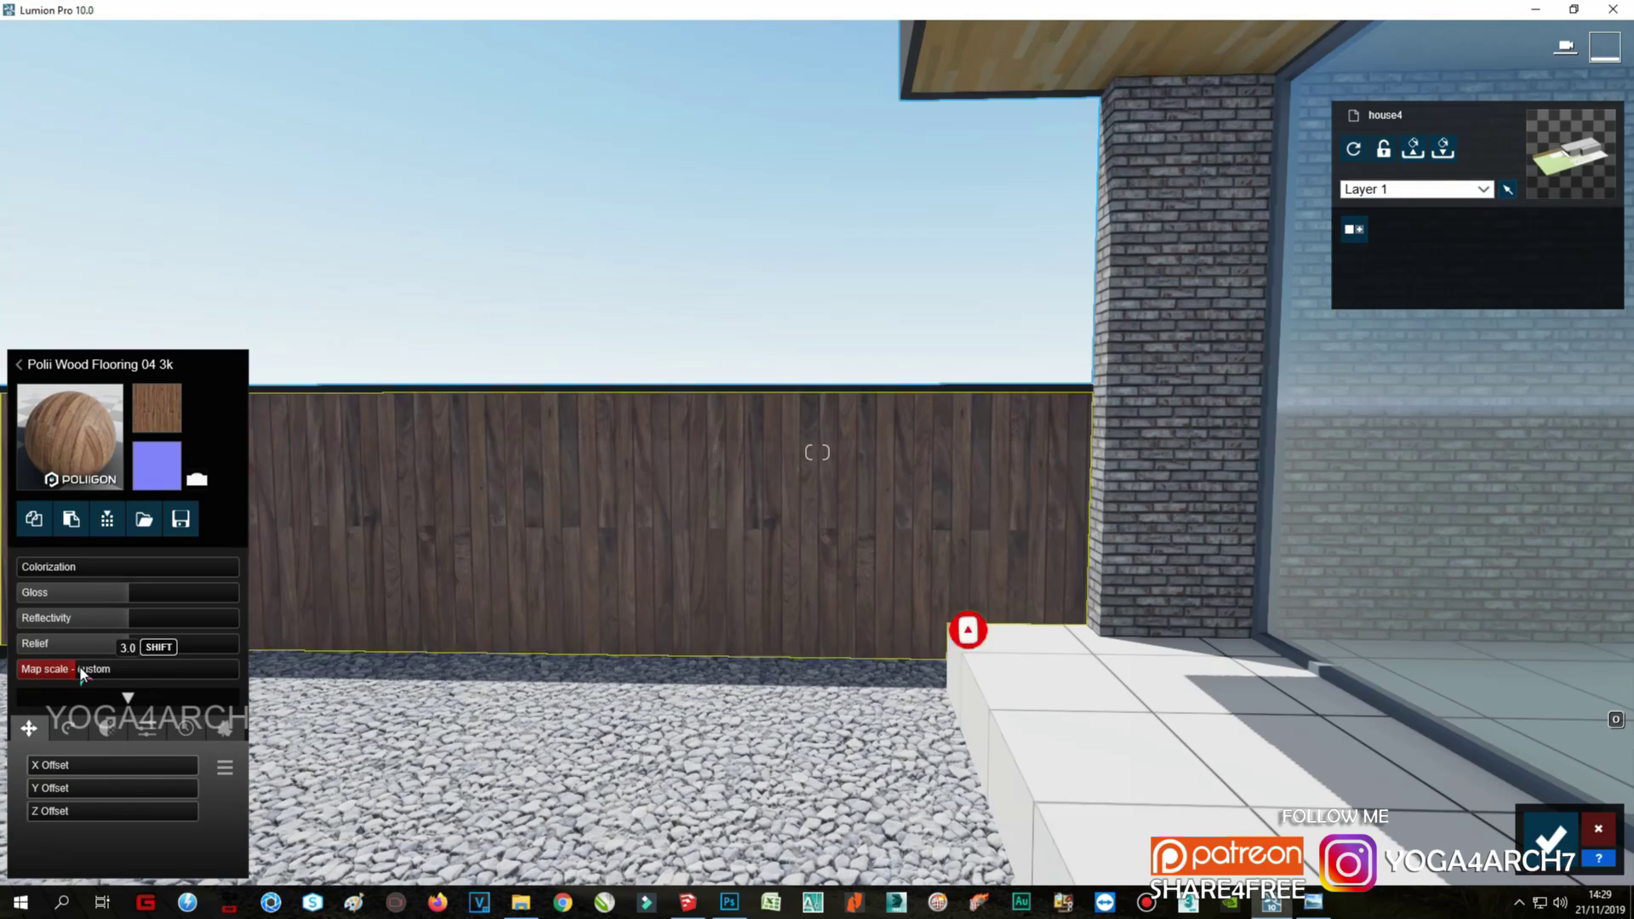
click(81, 668)
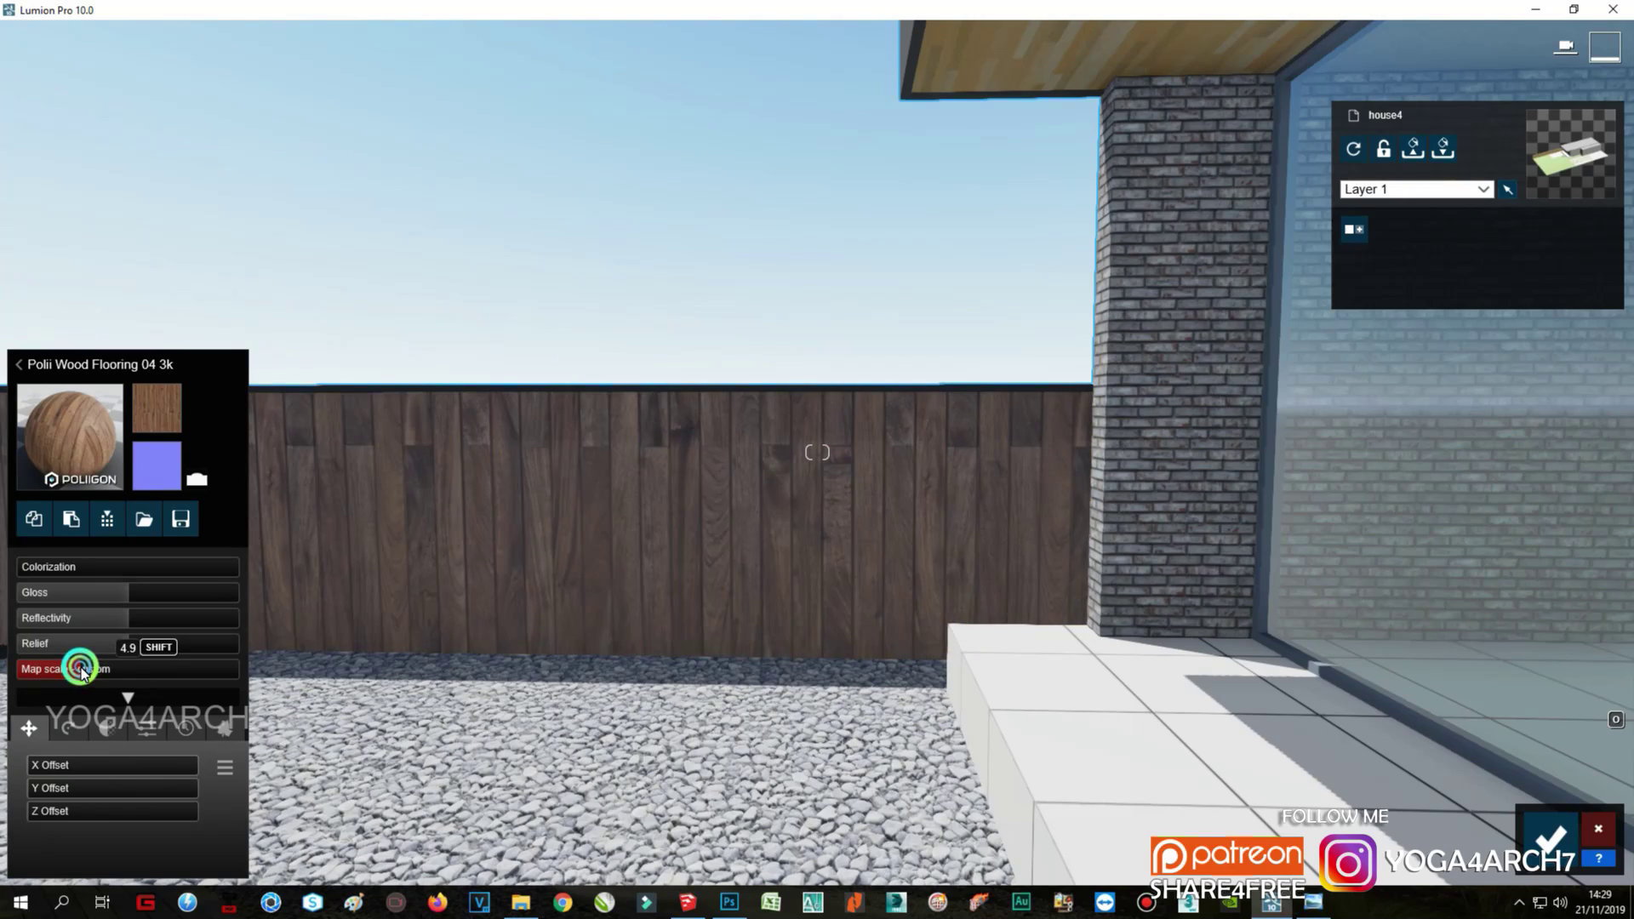
click(195, 732)
drag(175, 758, 156, 762)
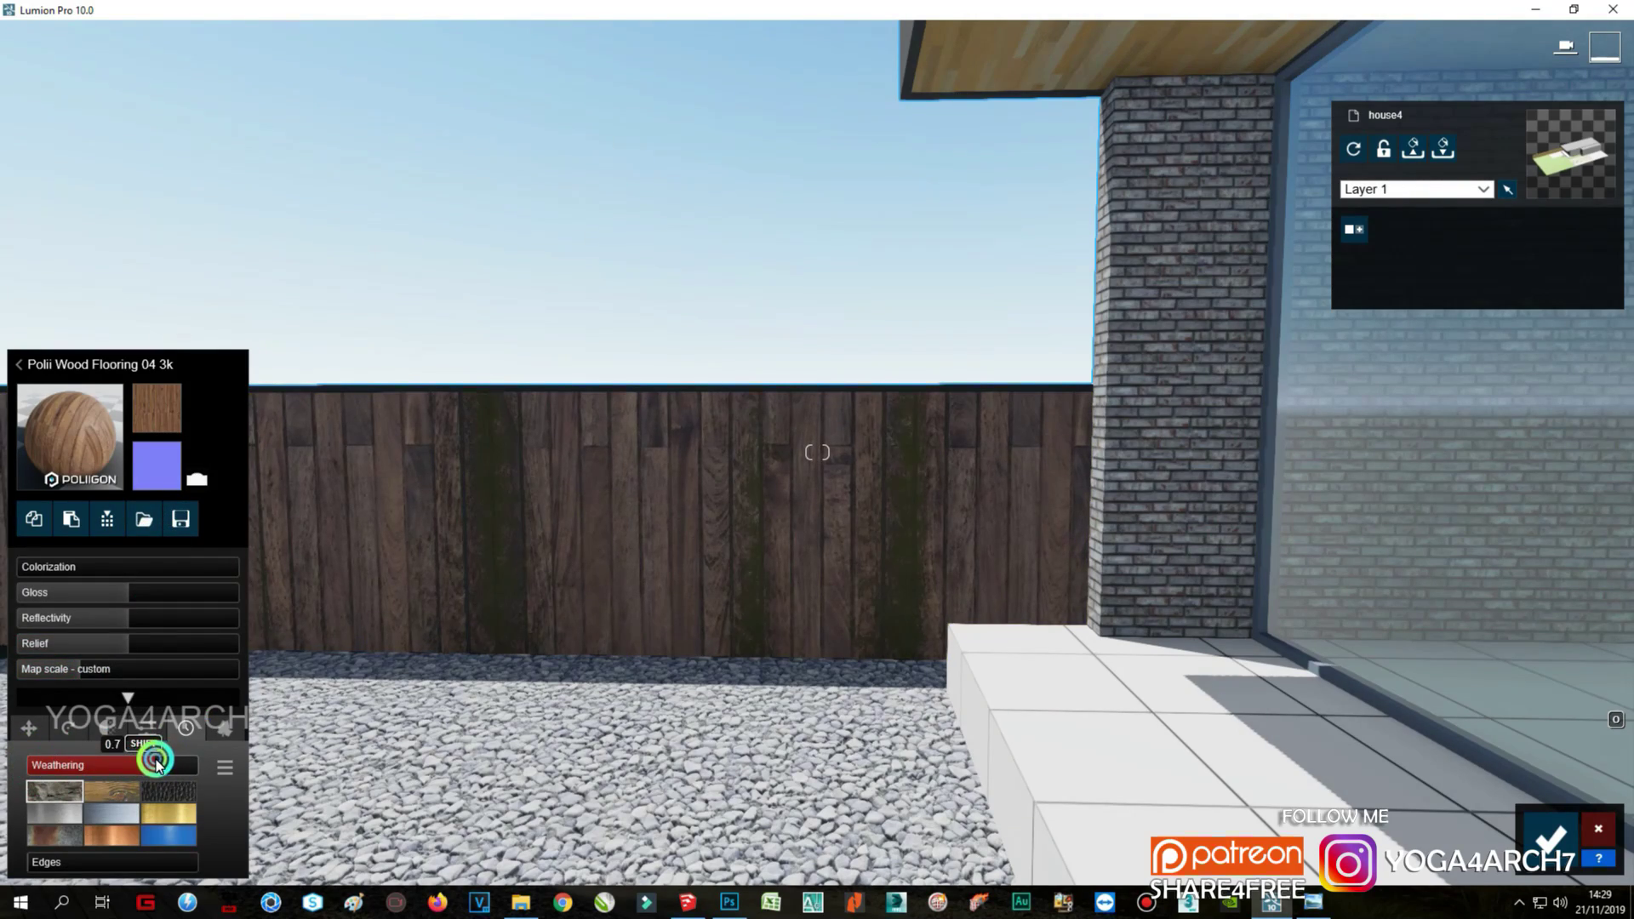
Step: Make the brick wall a Standard material with relief, dark bluish-grey tint and lower reflectivity
key(d)
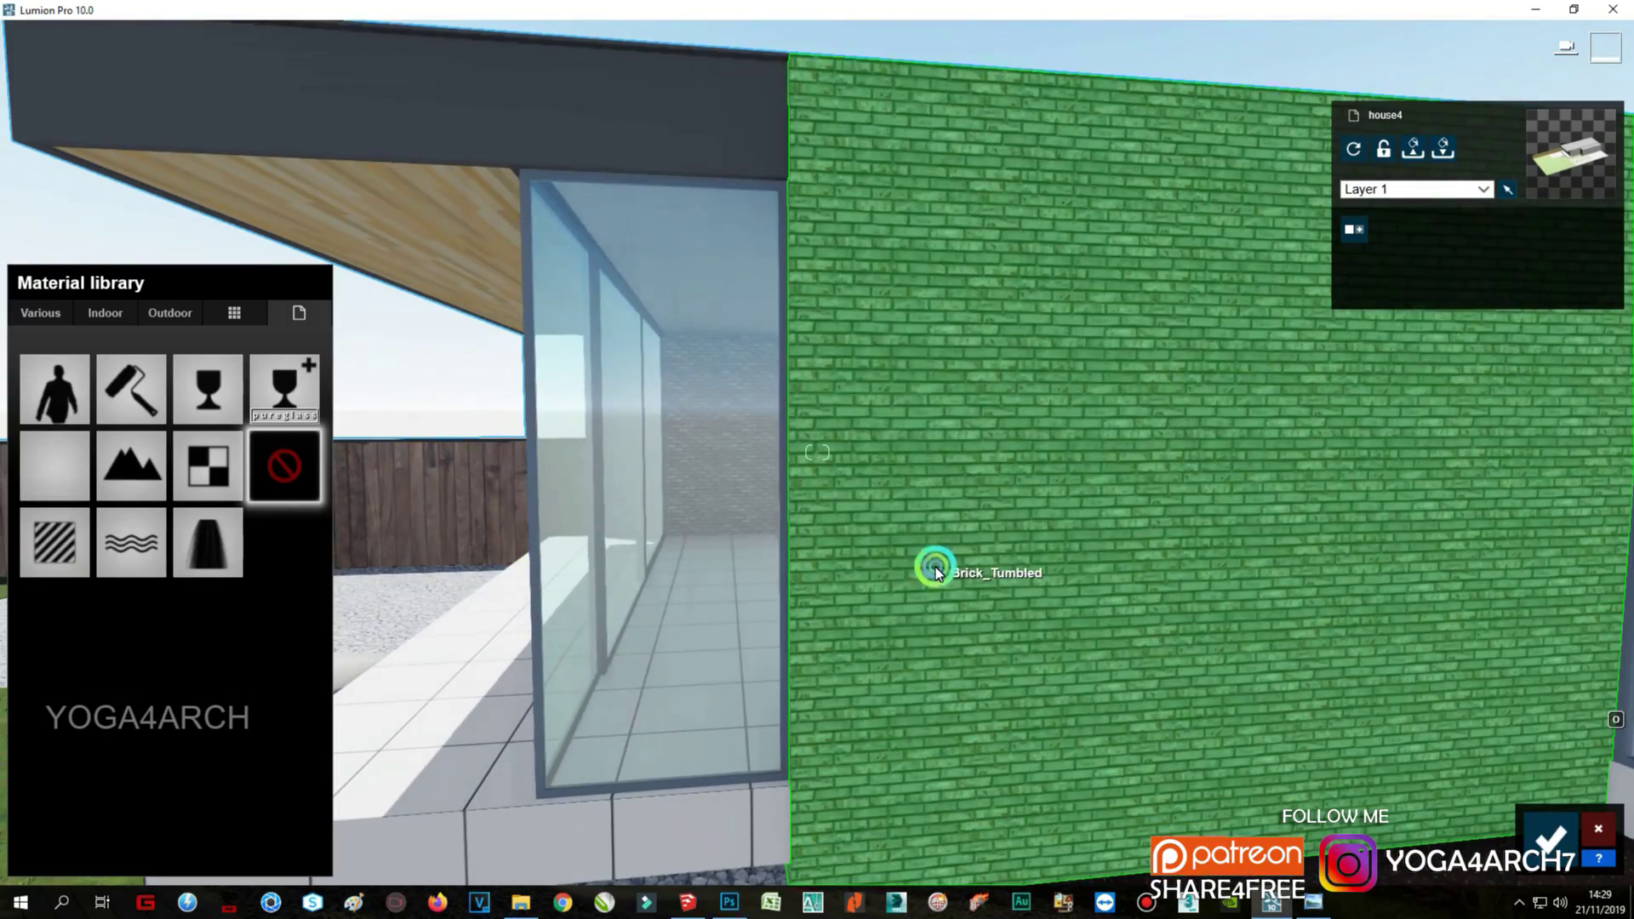
click(934, 569)
click(113, 553)
click(197, 479)
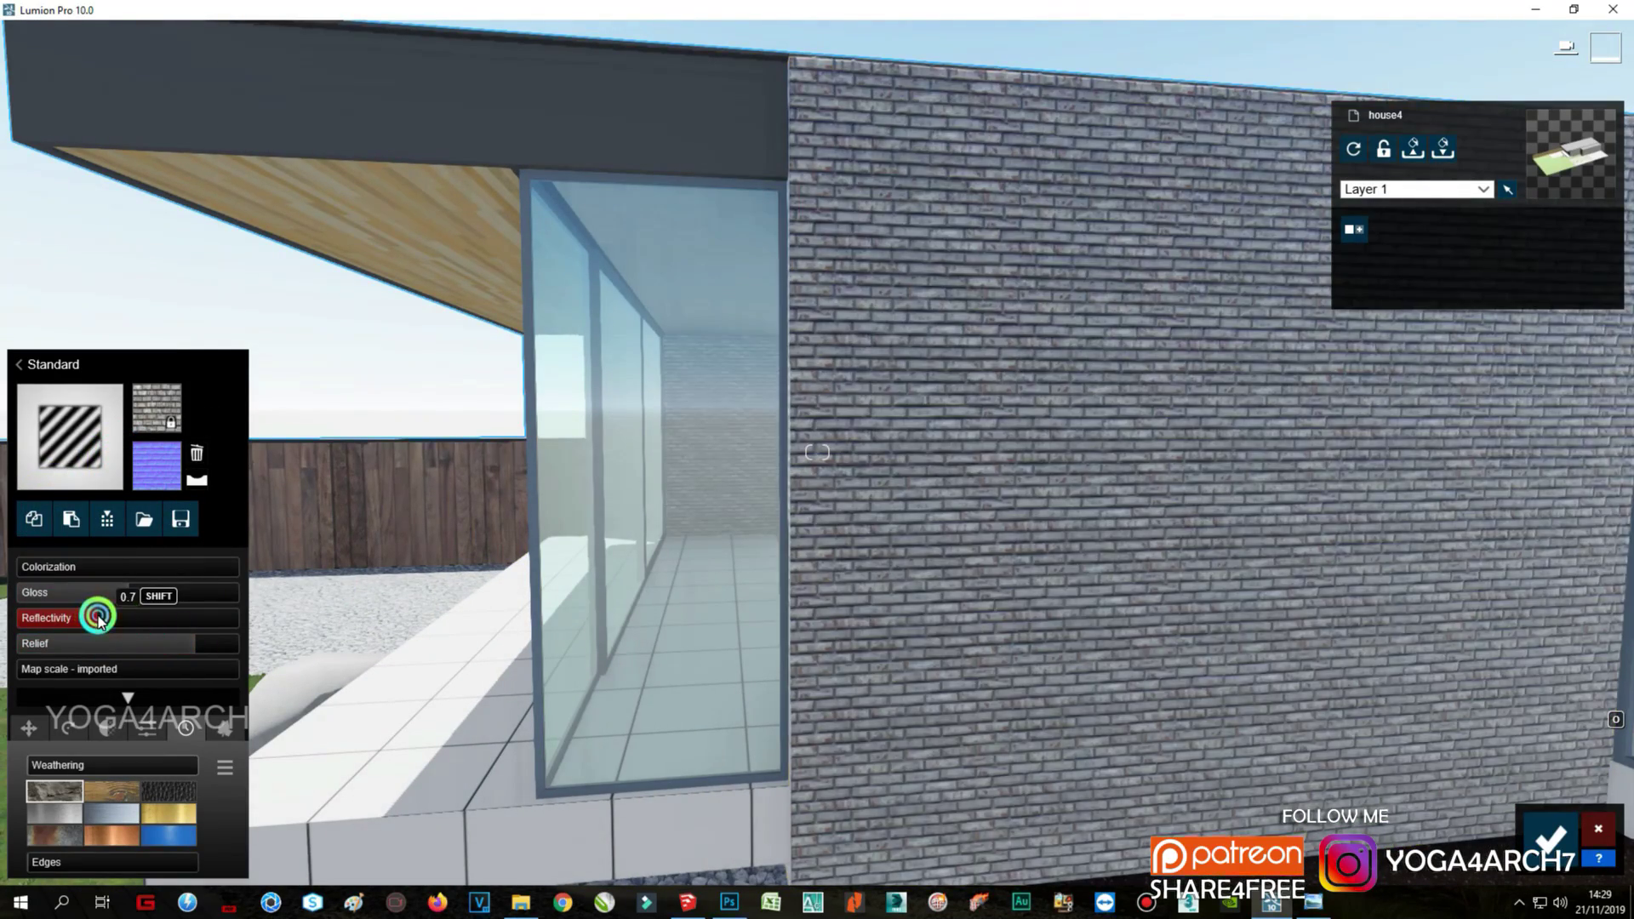
click(131, 566)
mouse_move(402, 649)
mouse_down()
mouse_move(383, 660)
mouse_move(379, 643)
mouse_up()
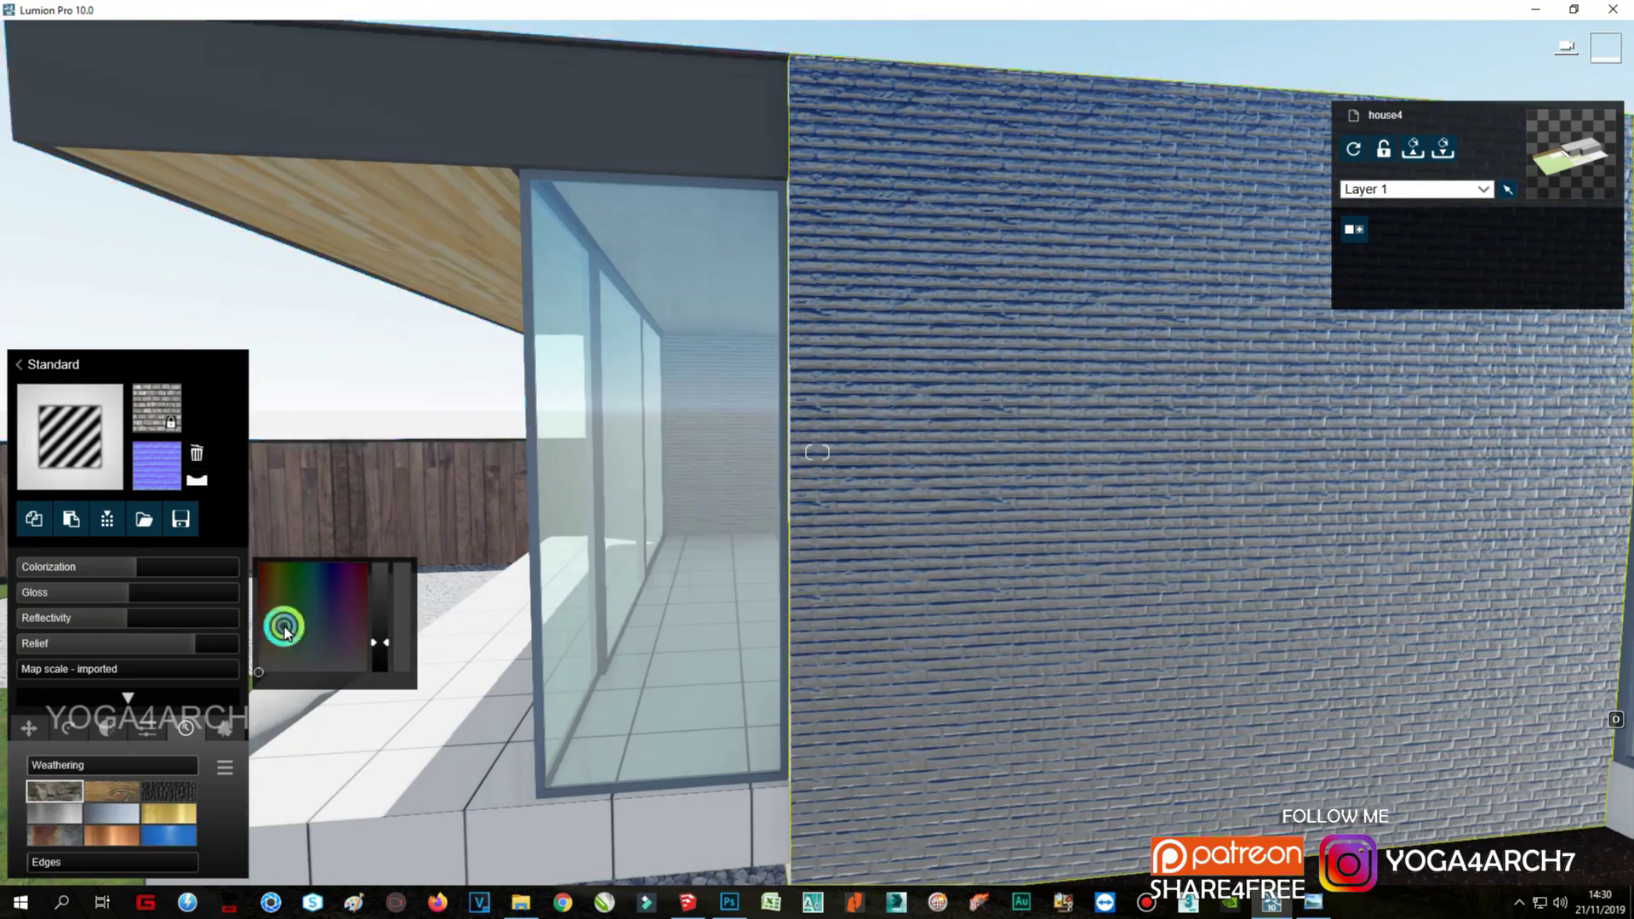
mouse_move(101, 618)
mouse_down()
mouse_move(68, 613)
mouse_move(117, 595)
mouse_up()
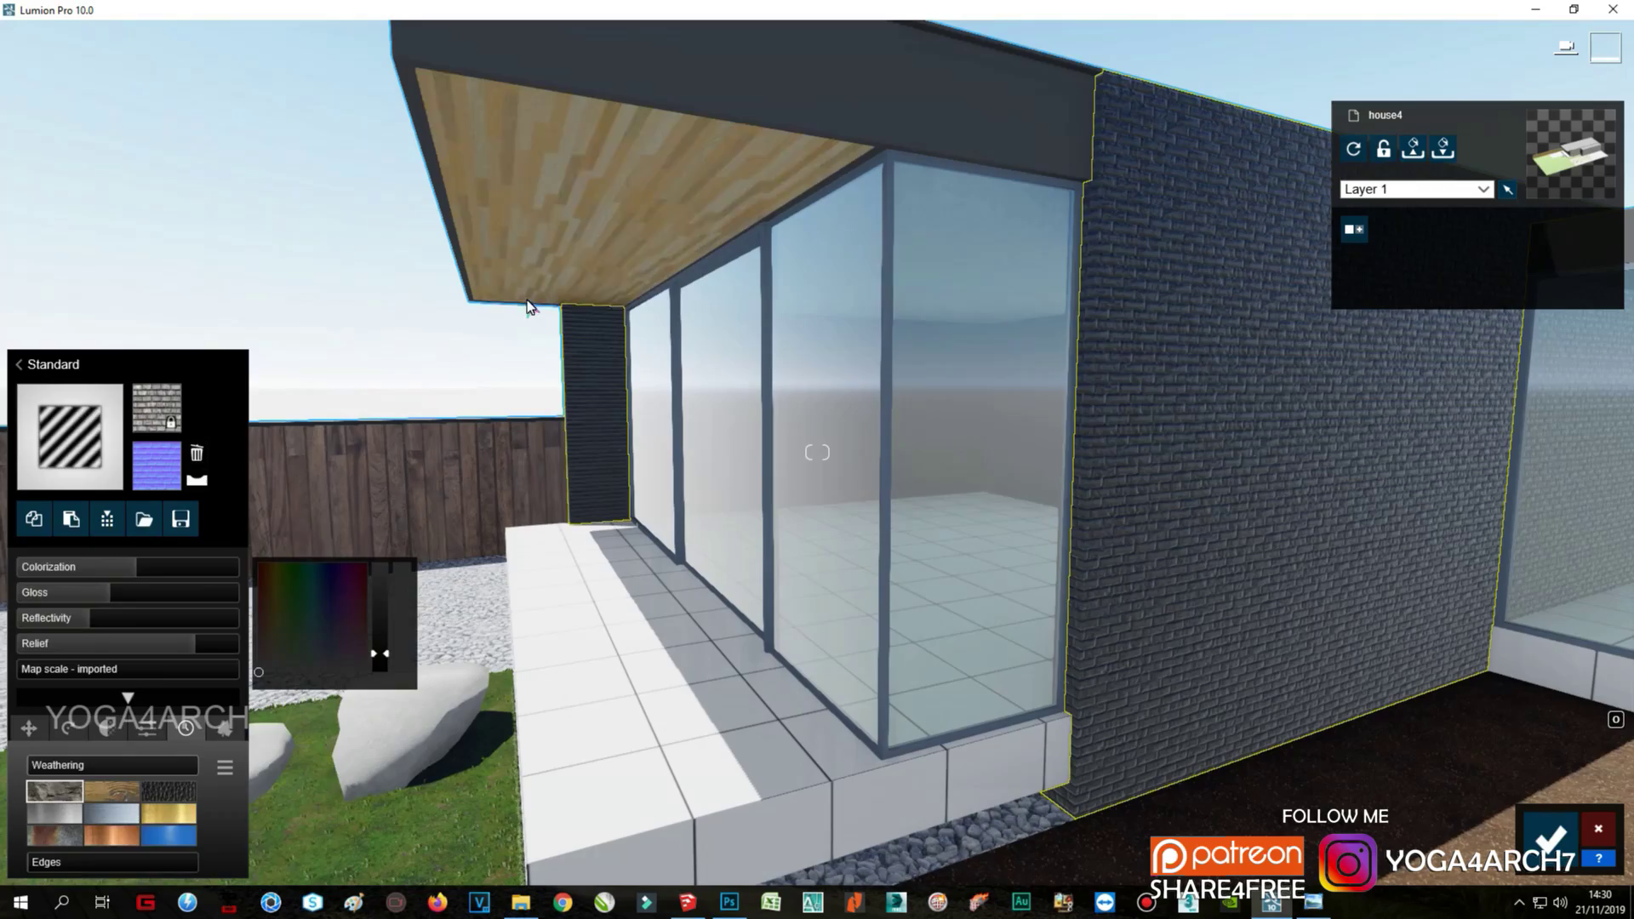
click(95, 287)
click(232, 412)
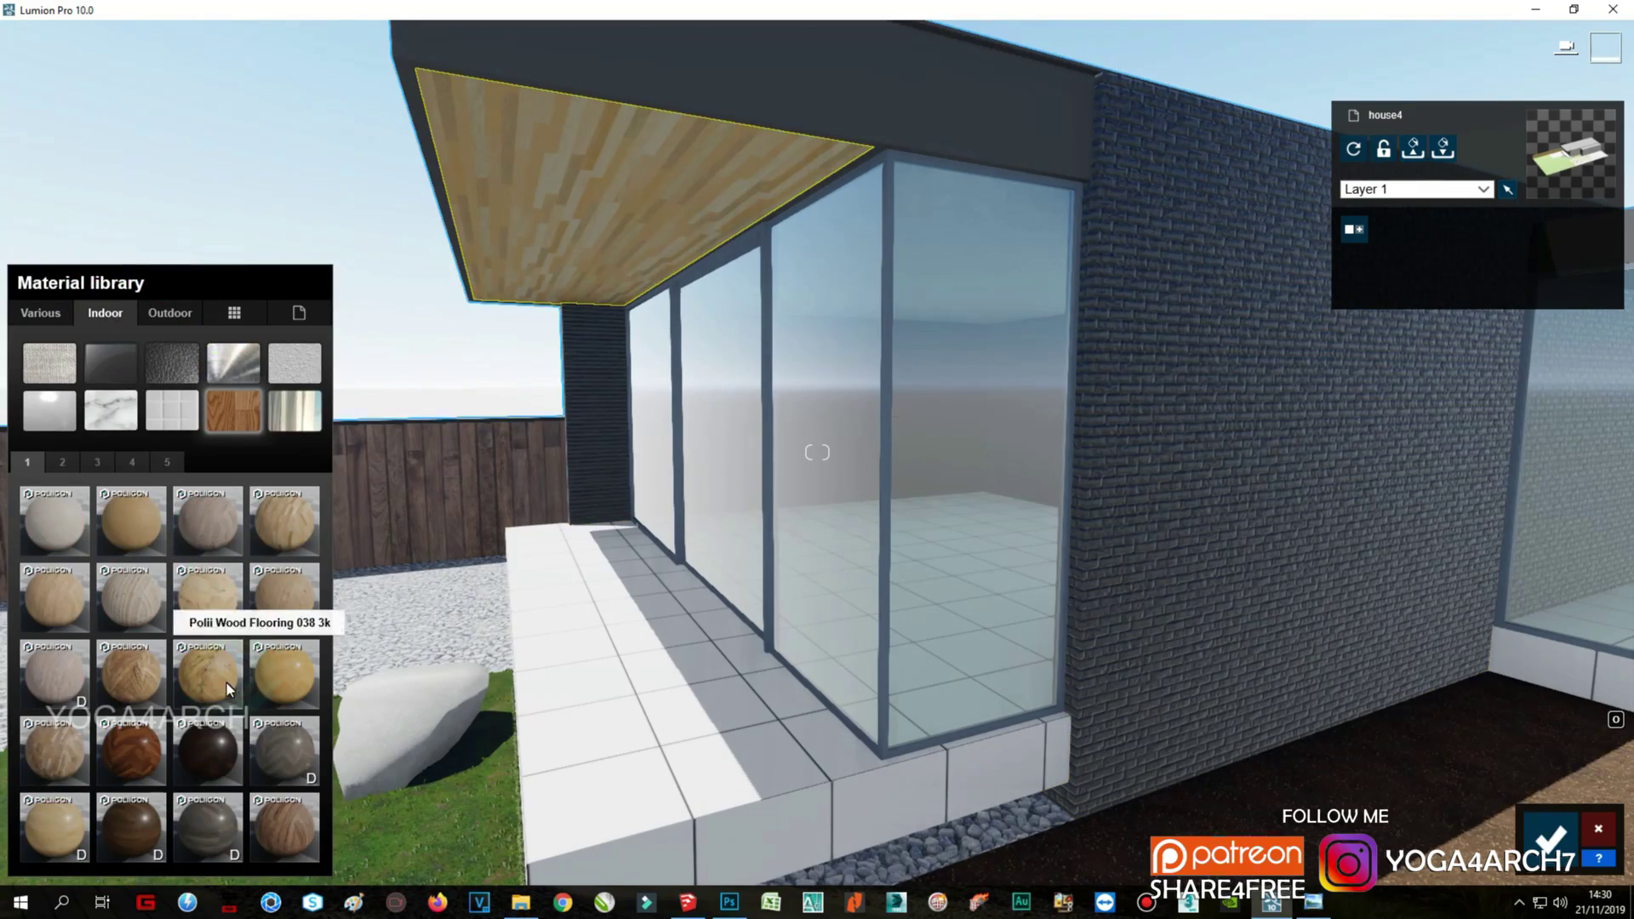
Step: Apply Polii Wood Planks 20 to the soffit and tint it orange
click(1317, 904)
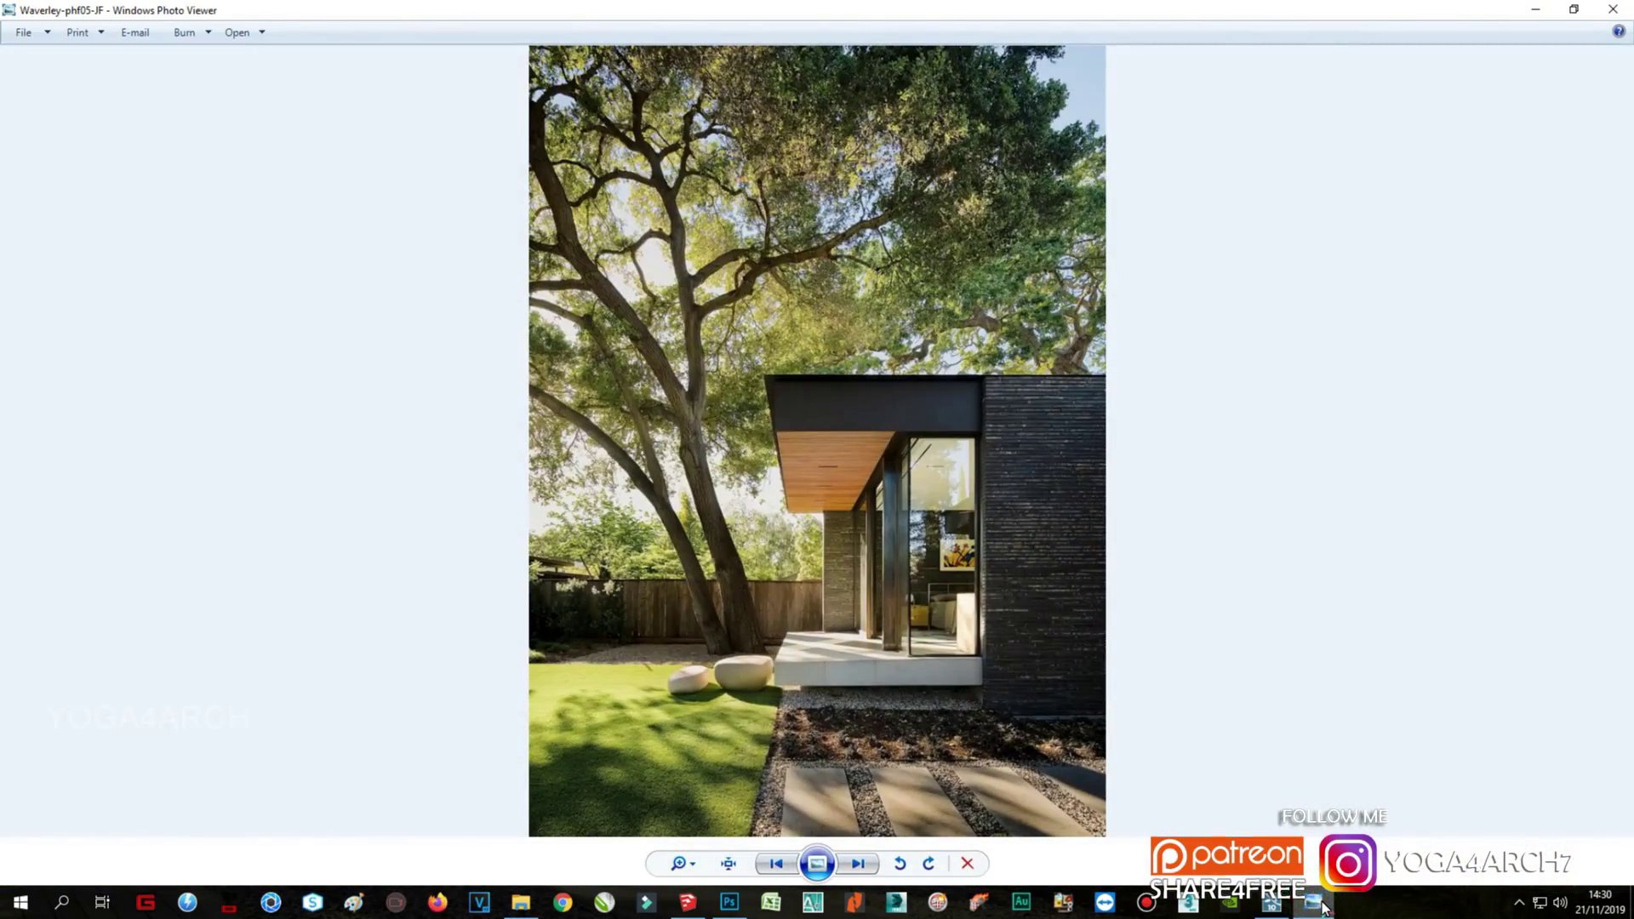
click(1321, 909)
click(290, 532)
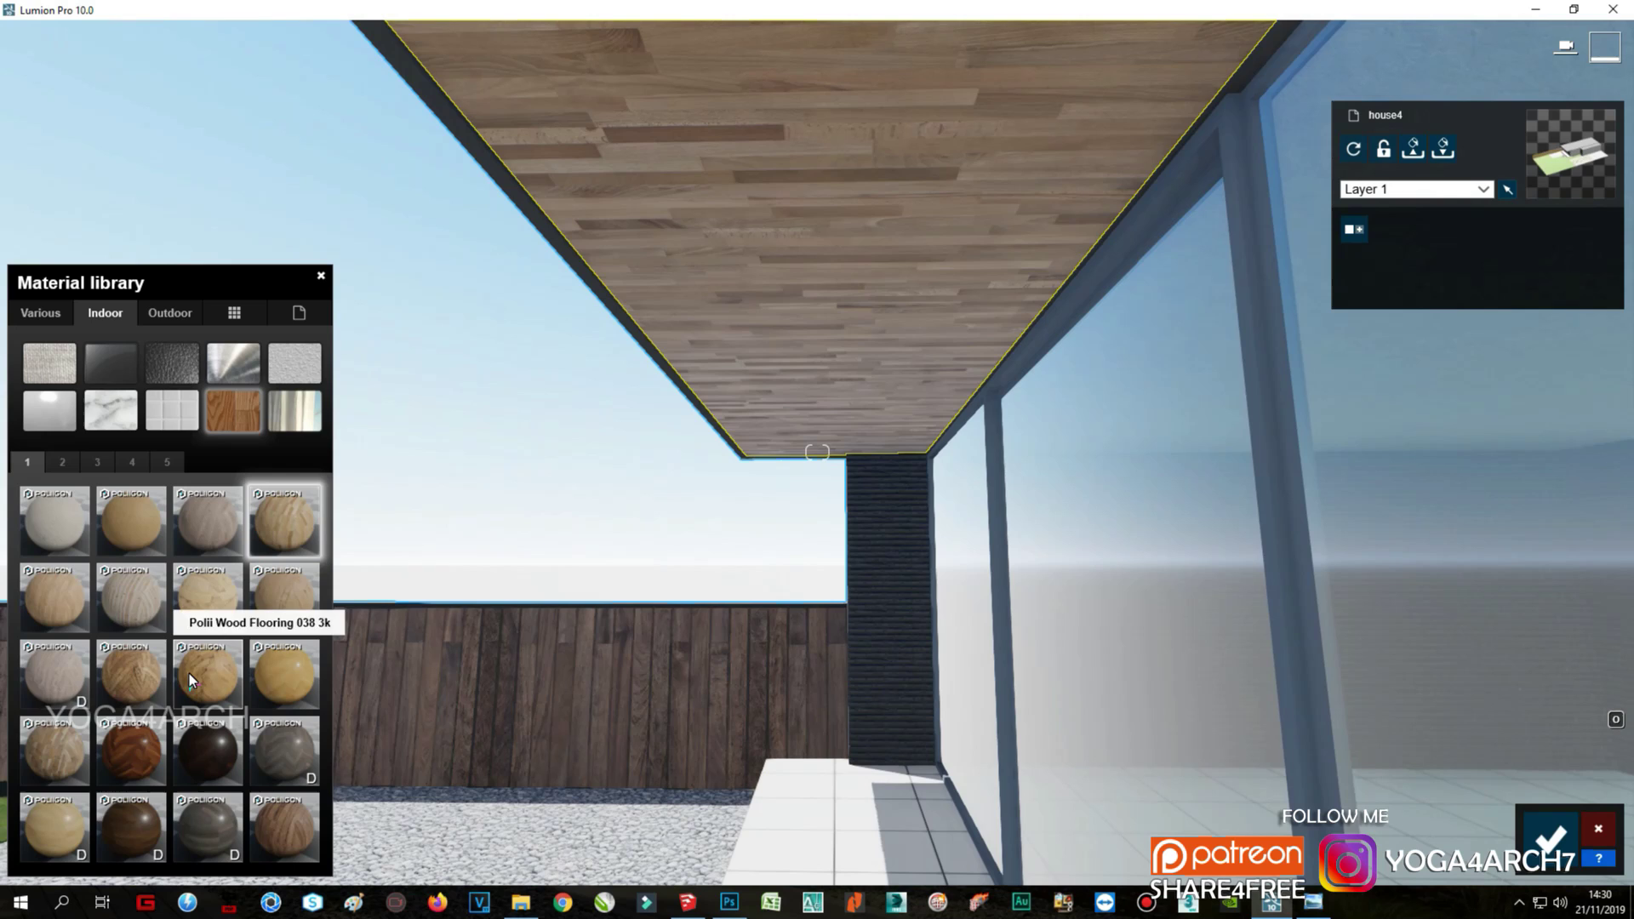
click(119, 675)
click(204, 689)
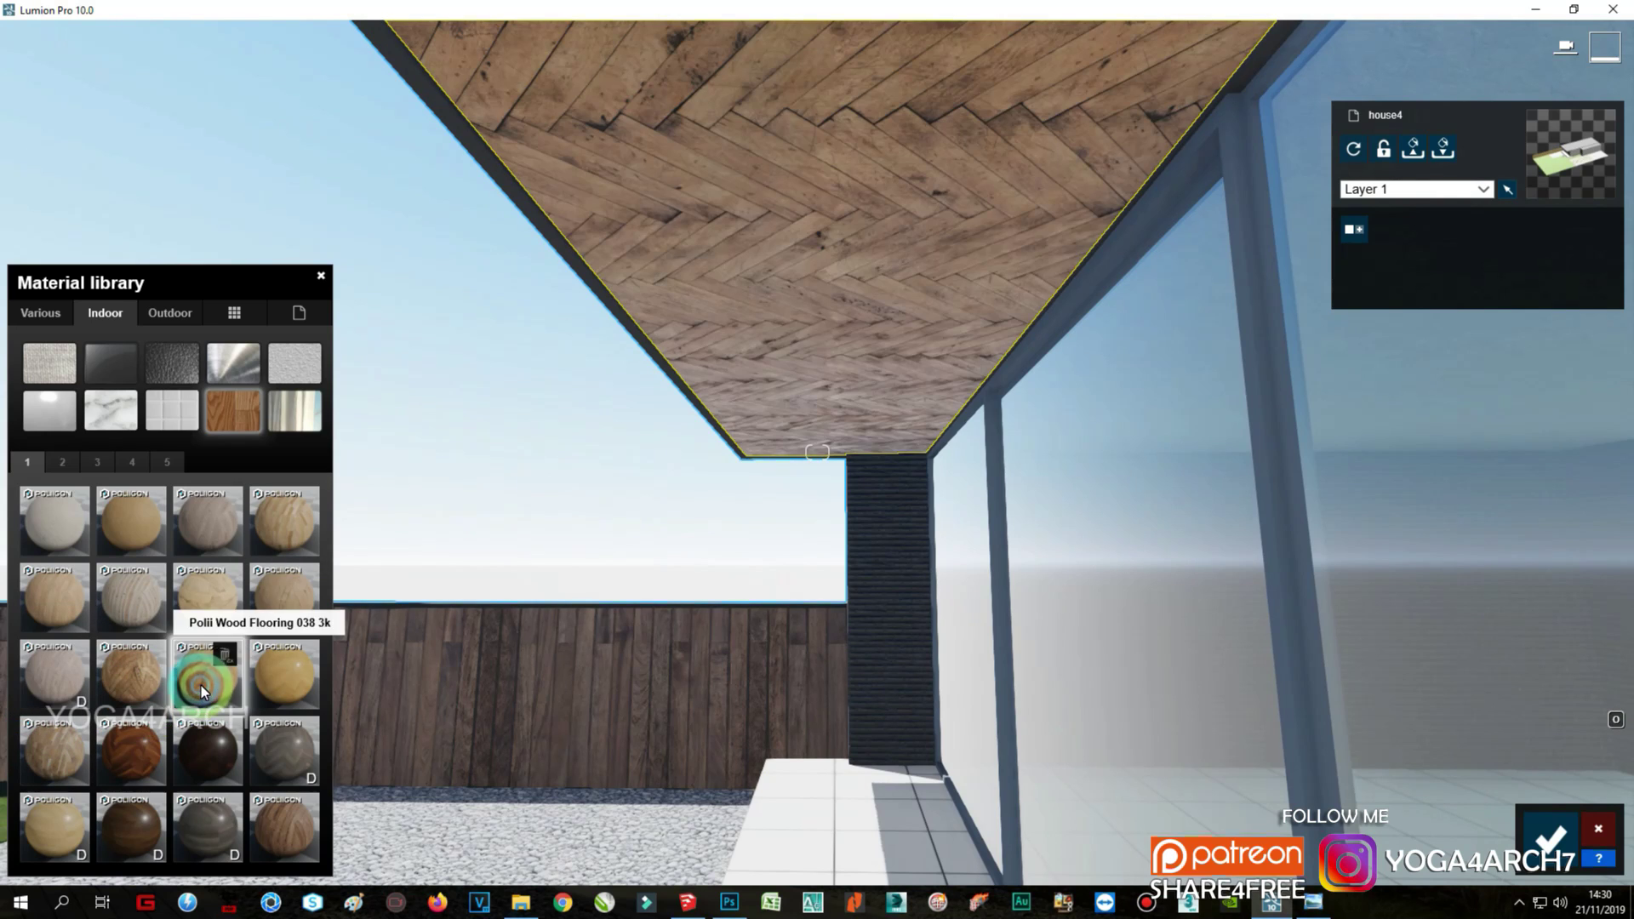
click(51, 459)
click(121, 596)
click(286, 677)
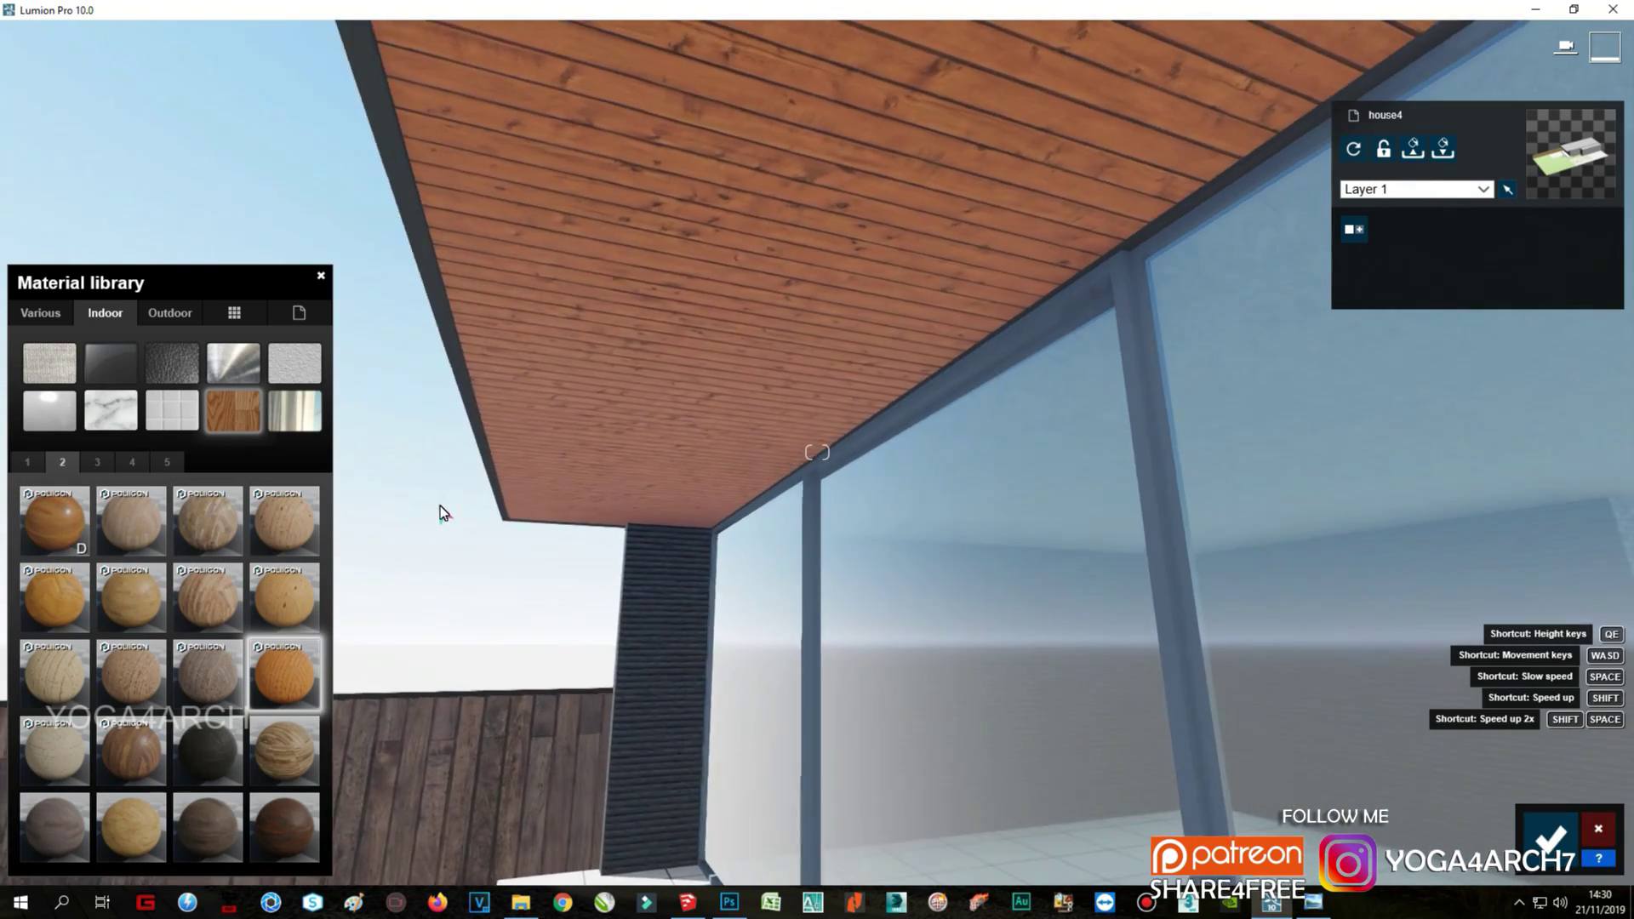
click(612, 349)
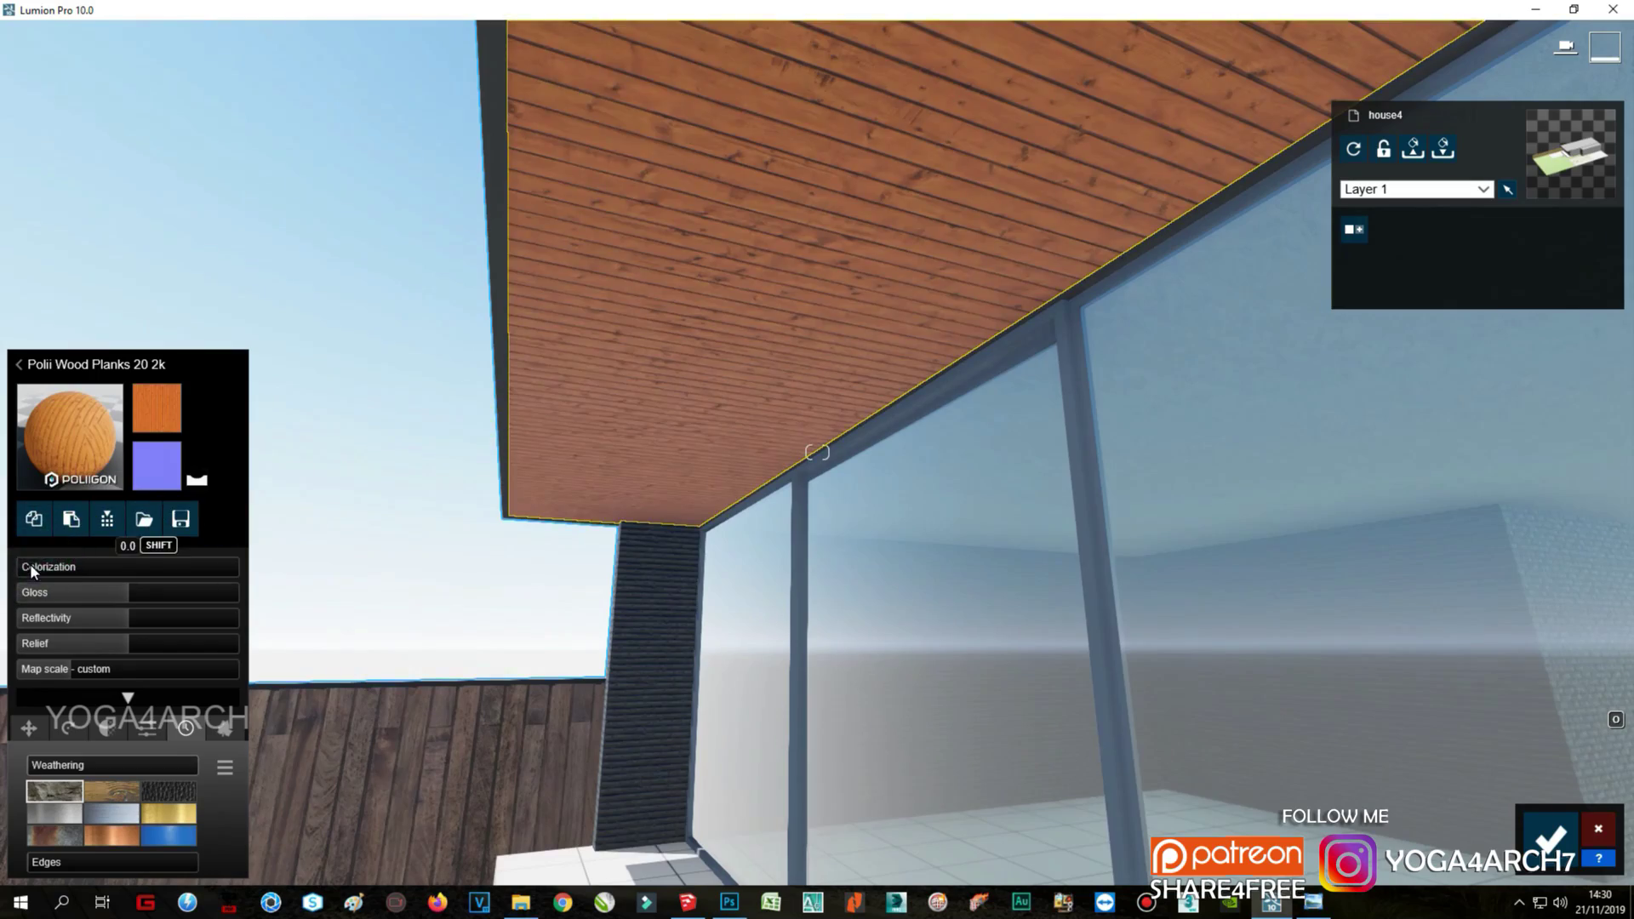
click(32, 571)
click(271, 622)
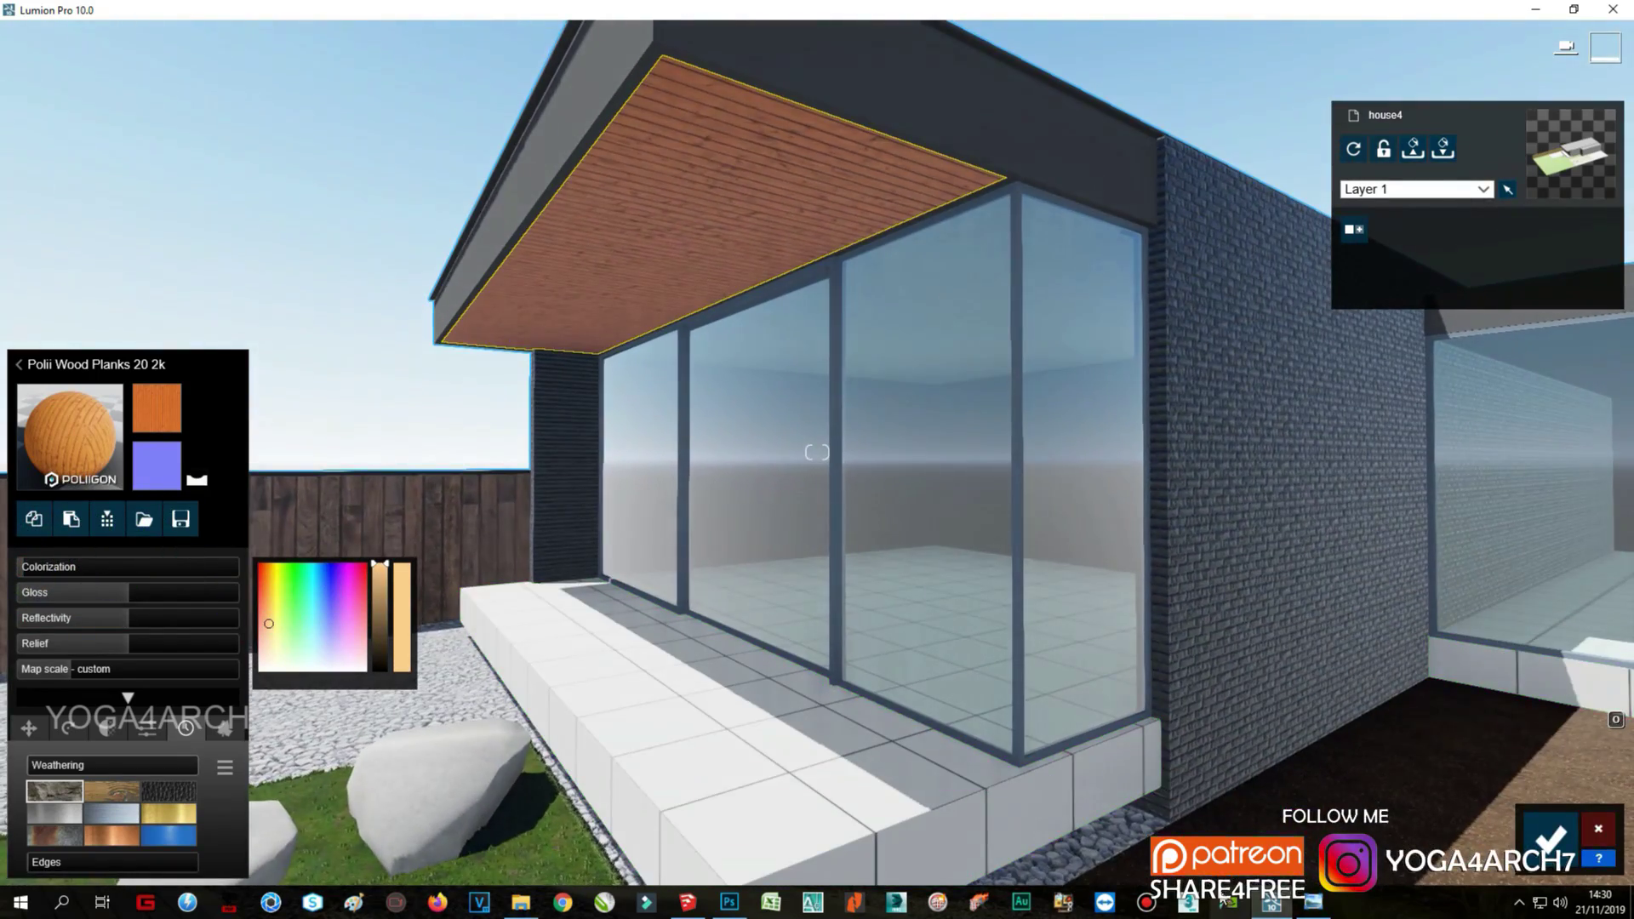
Step: Give the glass and terrace standard materials, lowering terrace reflectivity to 0.5
click(1316, 904)
click(982, 635)
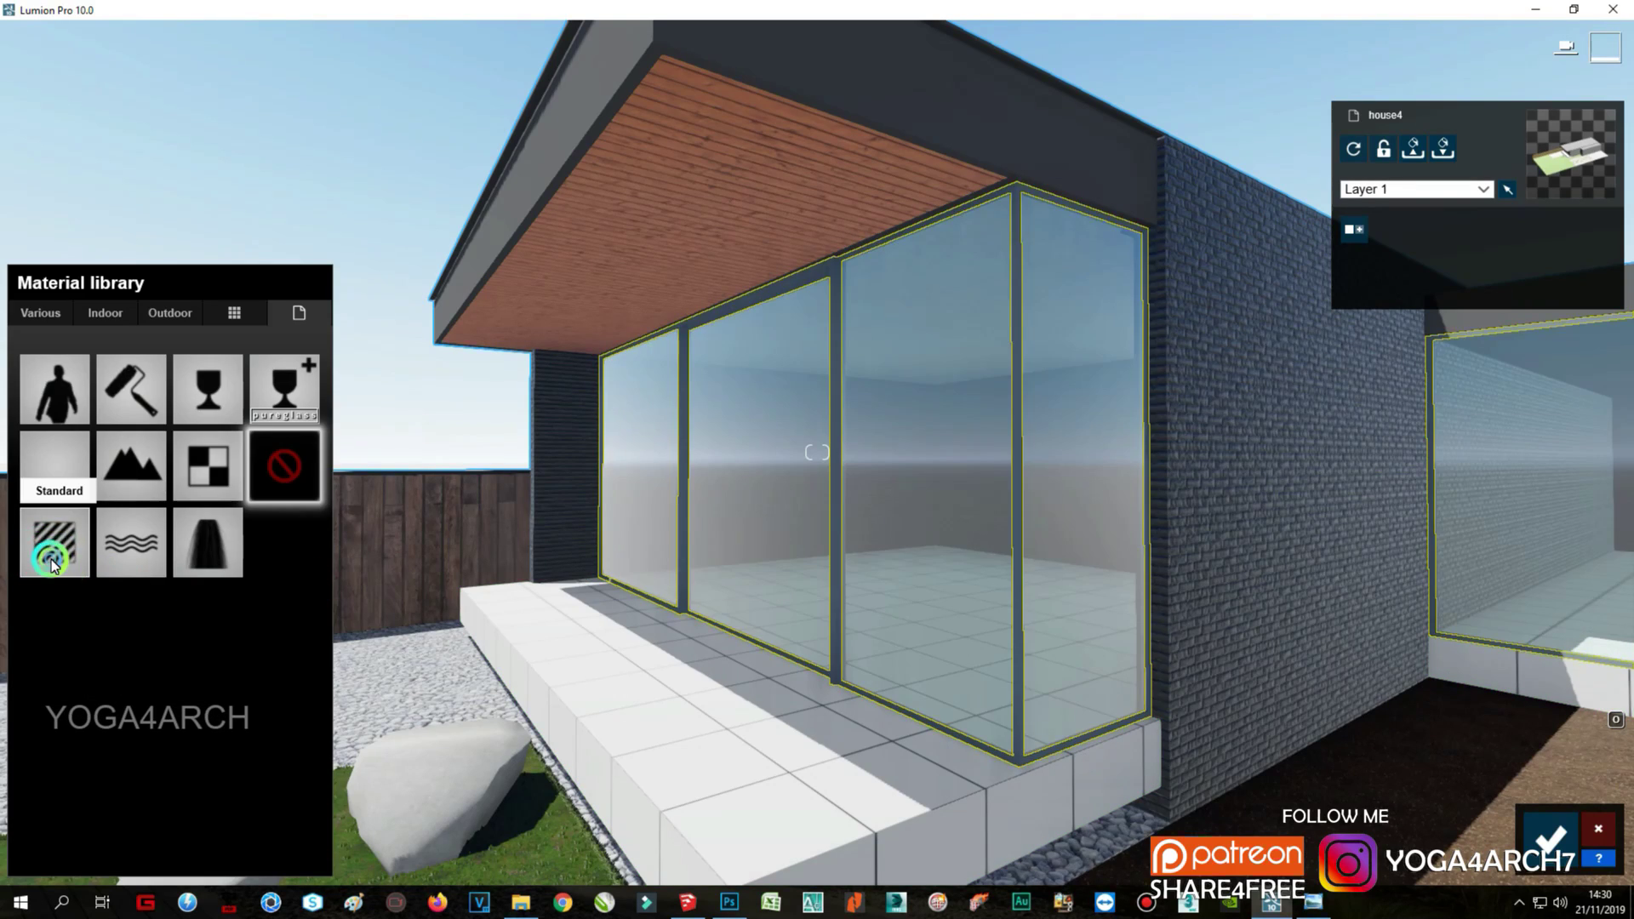
click(56, 442)
drag(127, 617, 73, 618)
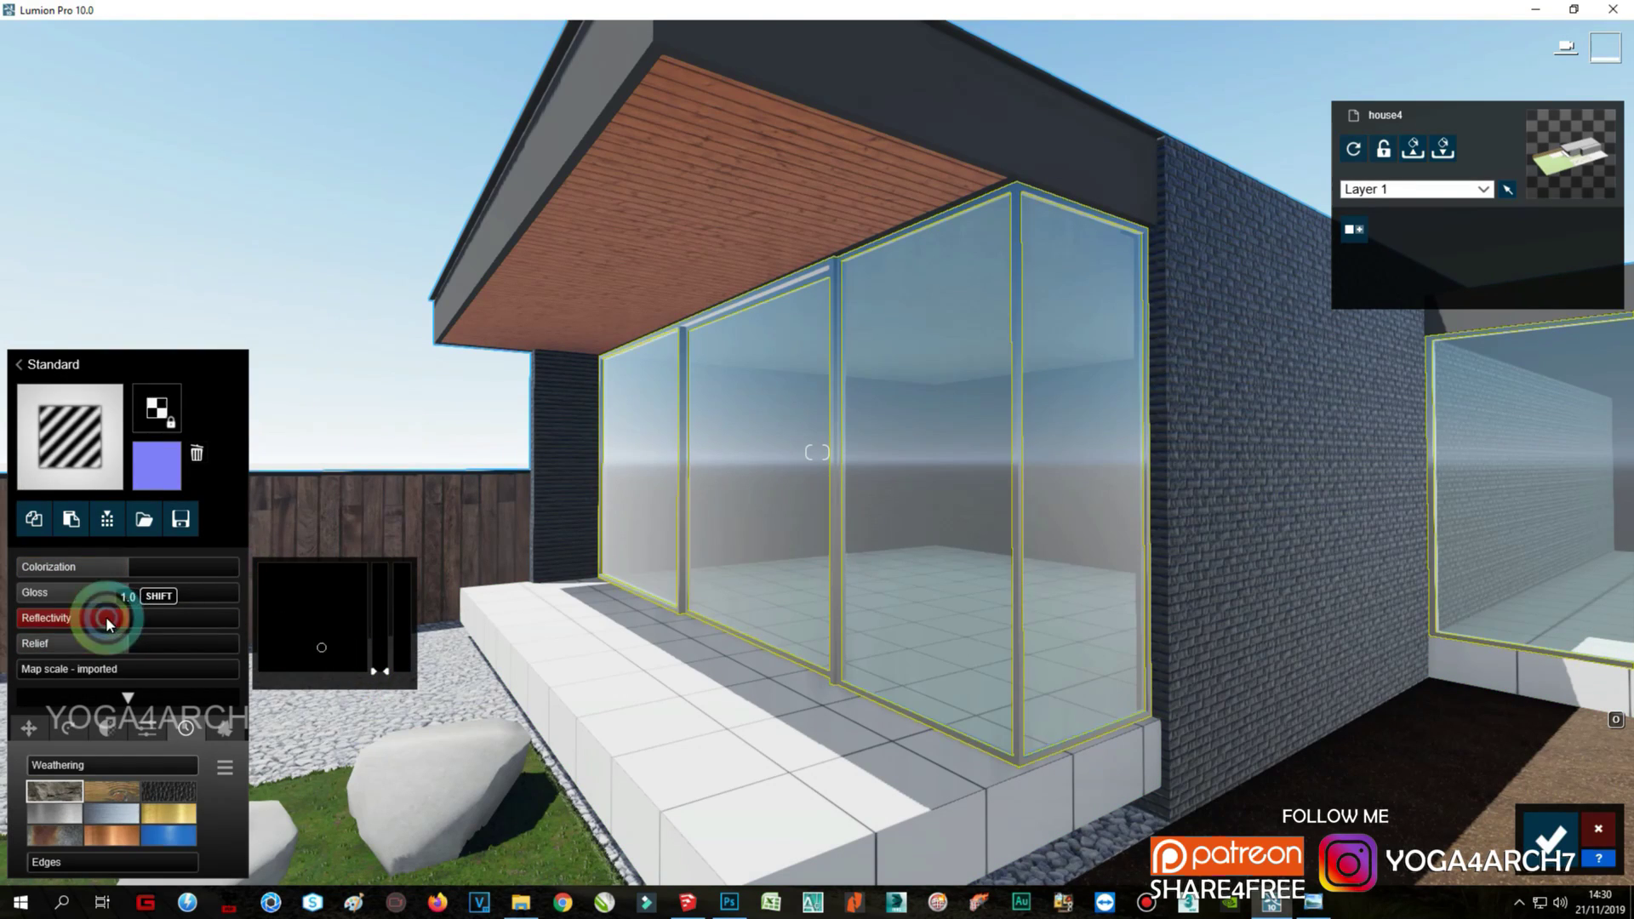
click(734, 739)
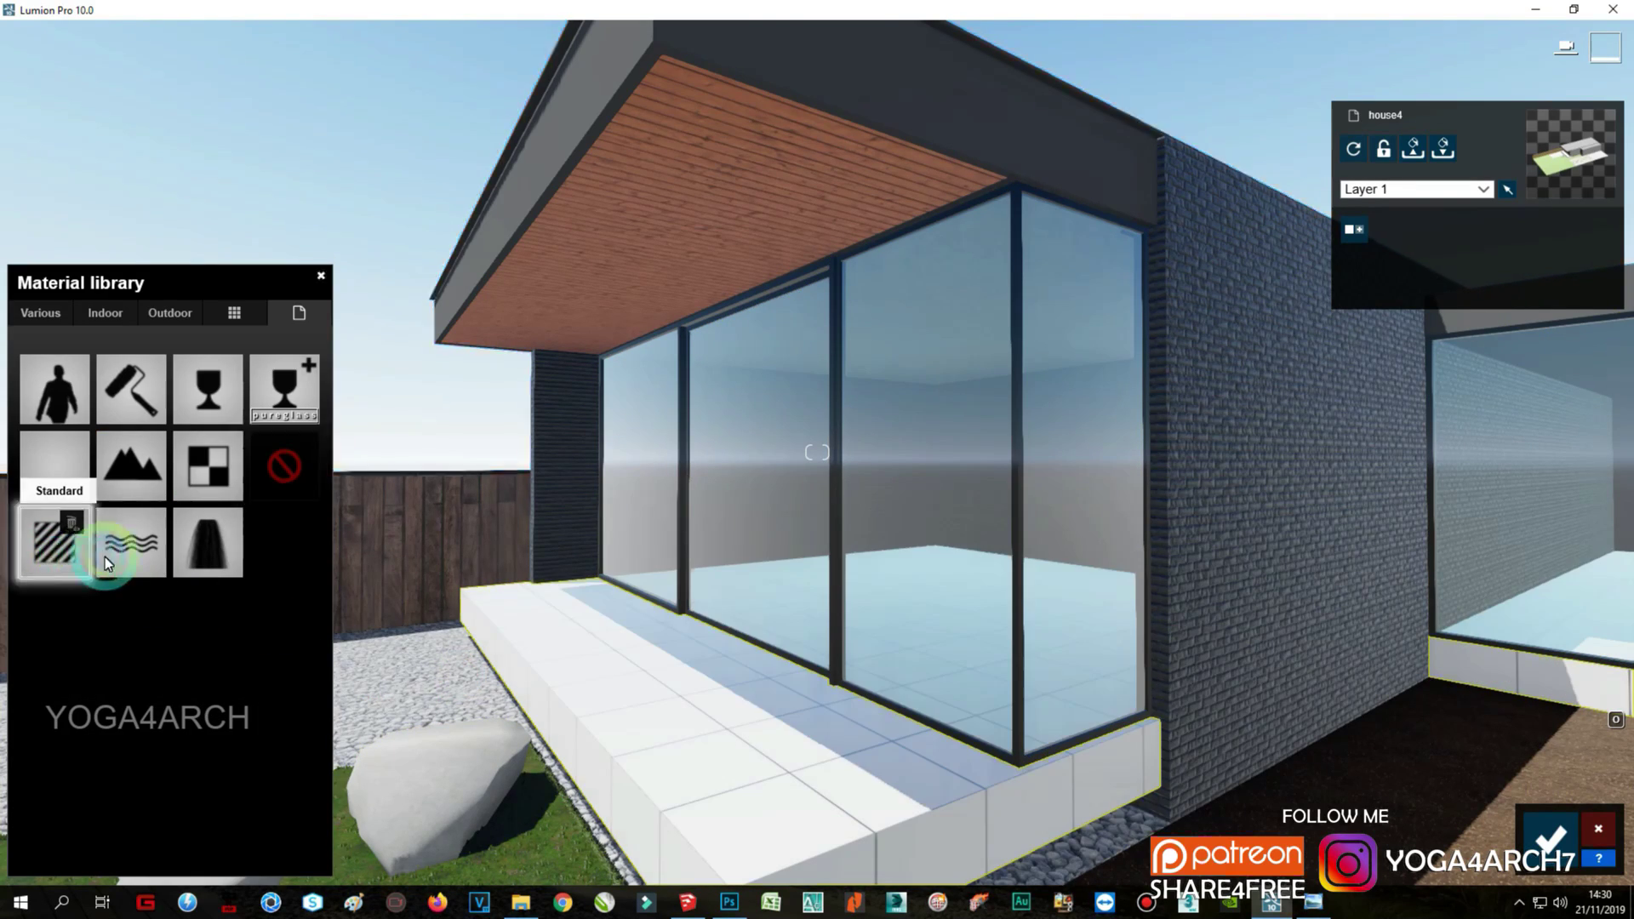
click(56, 549)
click(73, 619)
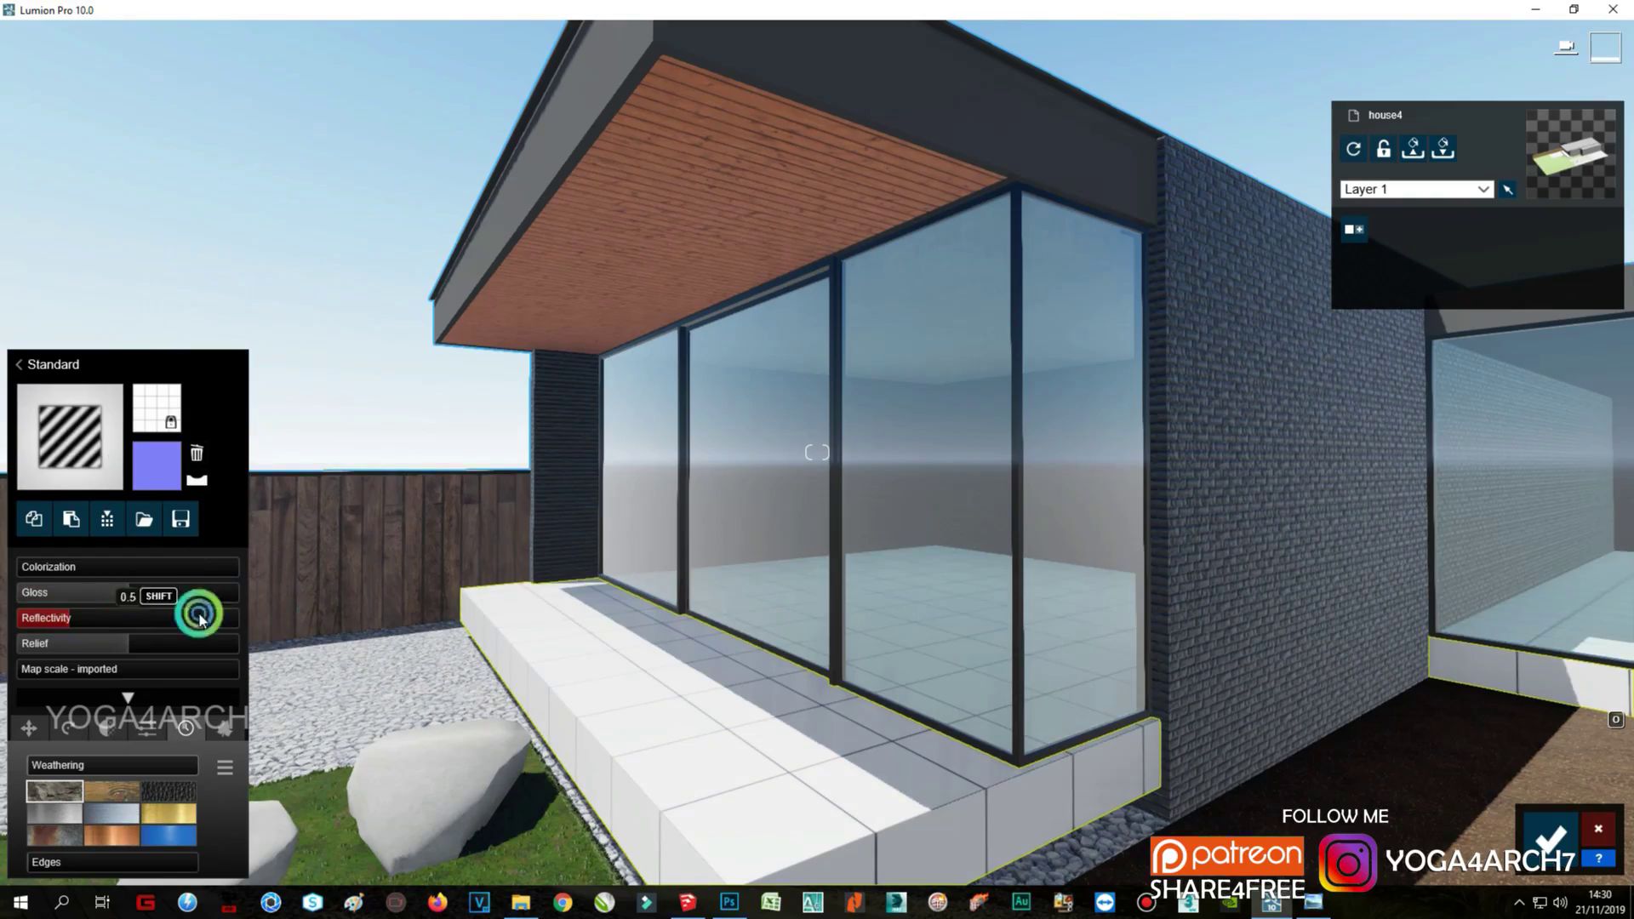
Step: Apply a Polii desert rock stone material to the rocks
right_drag(329, 614, 408, 732)
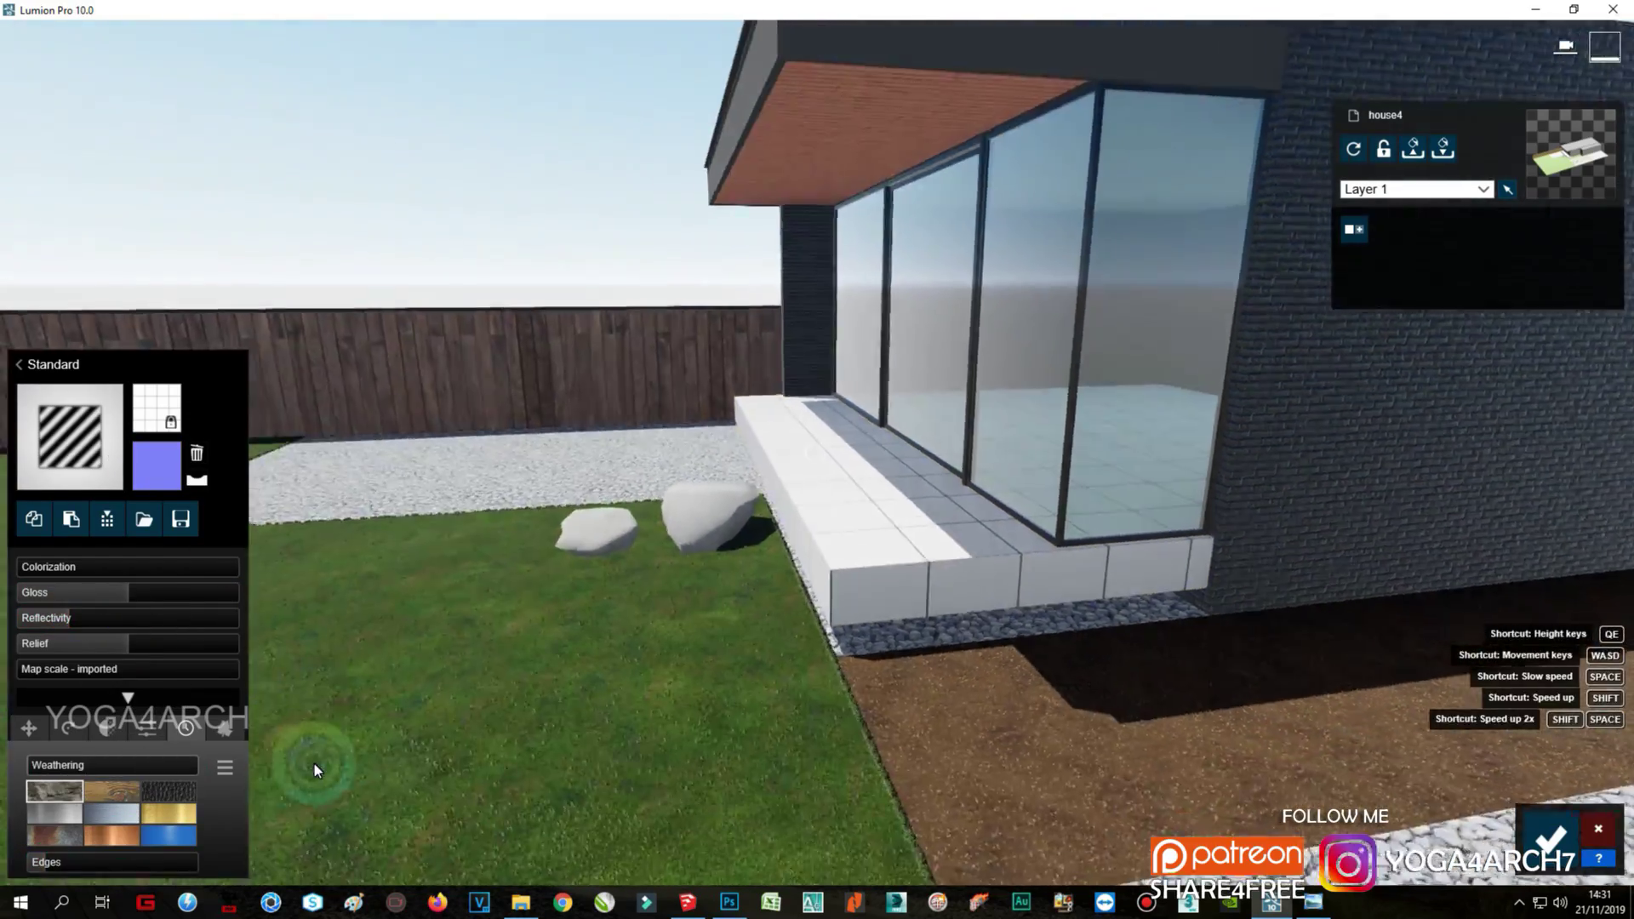
right_drag(314, 764, 401, 580)
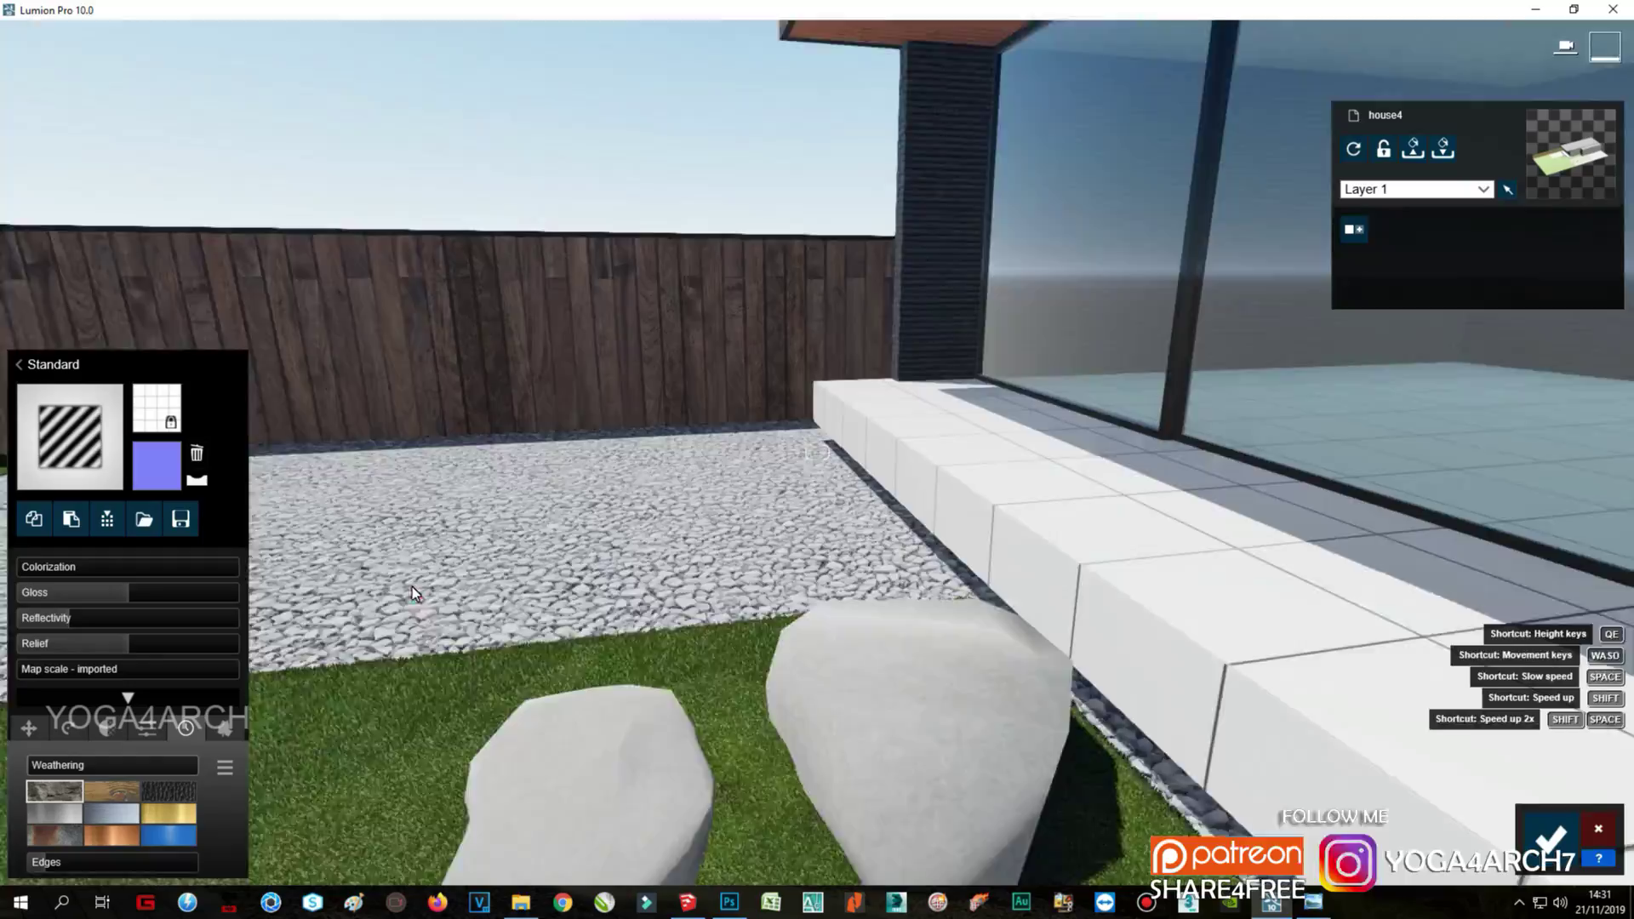
key(w)
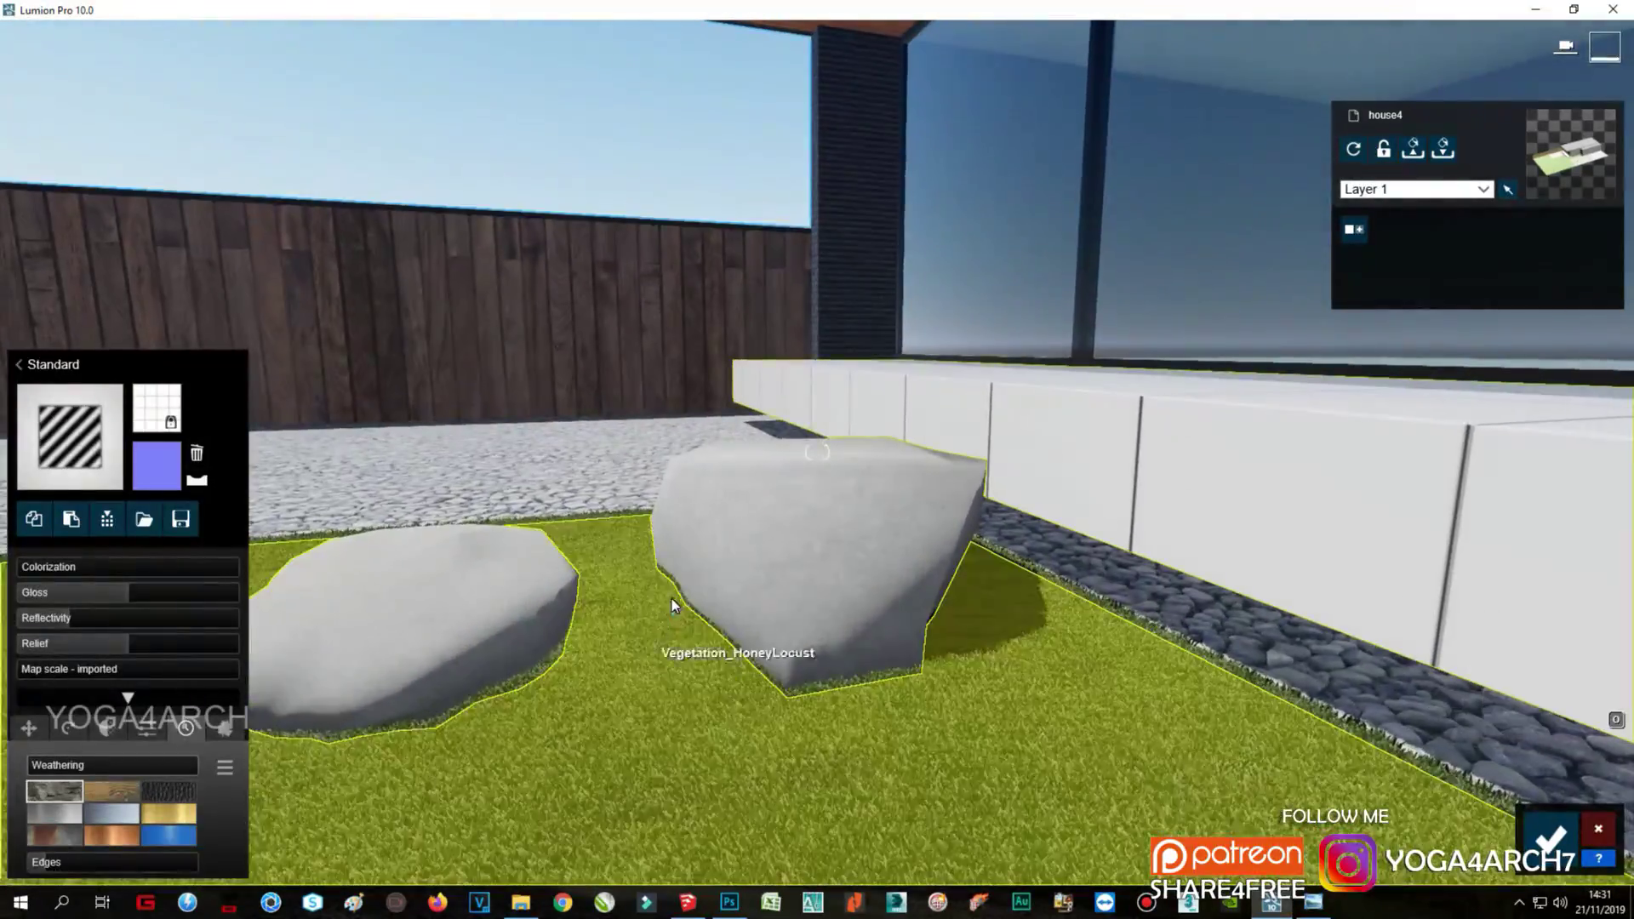
click(672, 604)
click(104, 314)
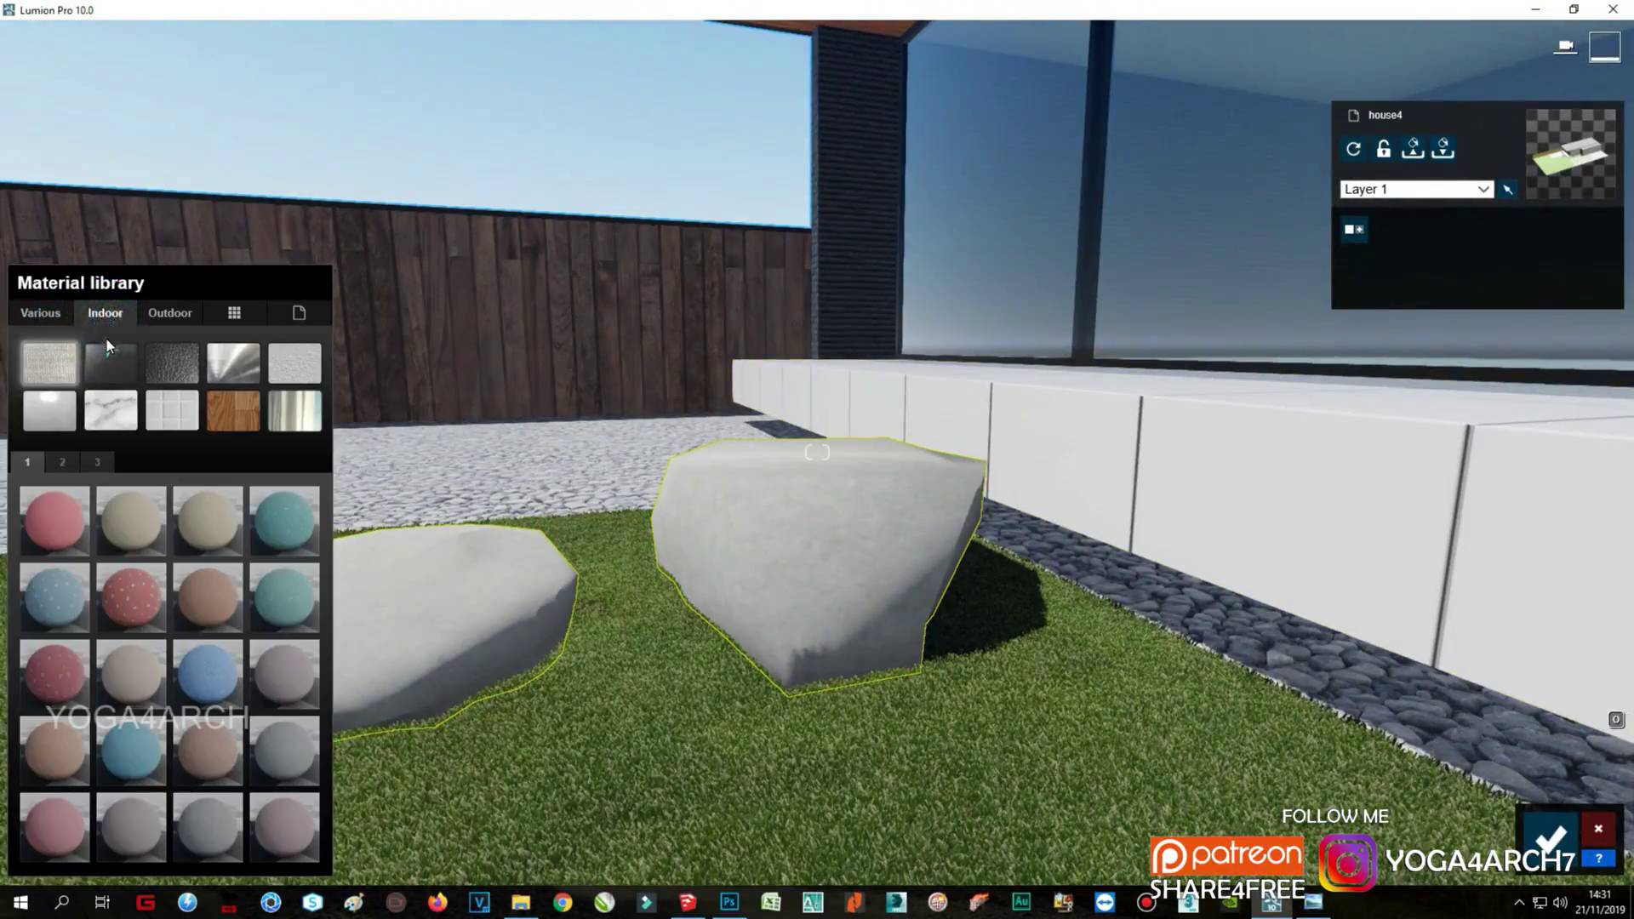
click(56, 315)
click(171, 364)
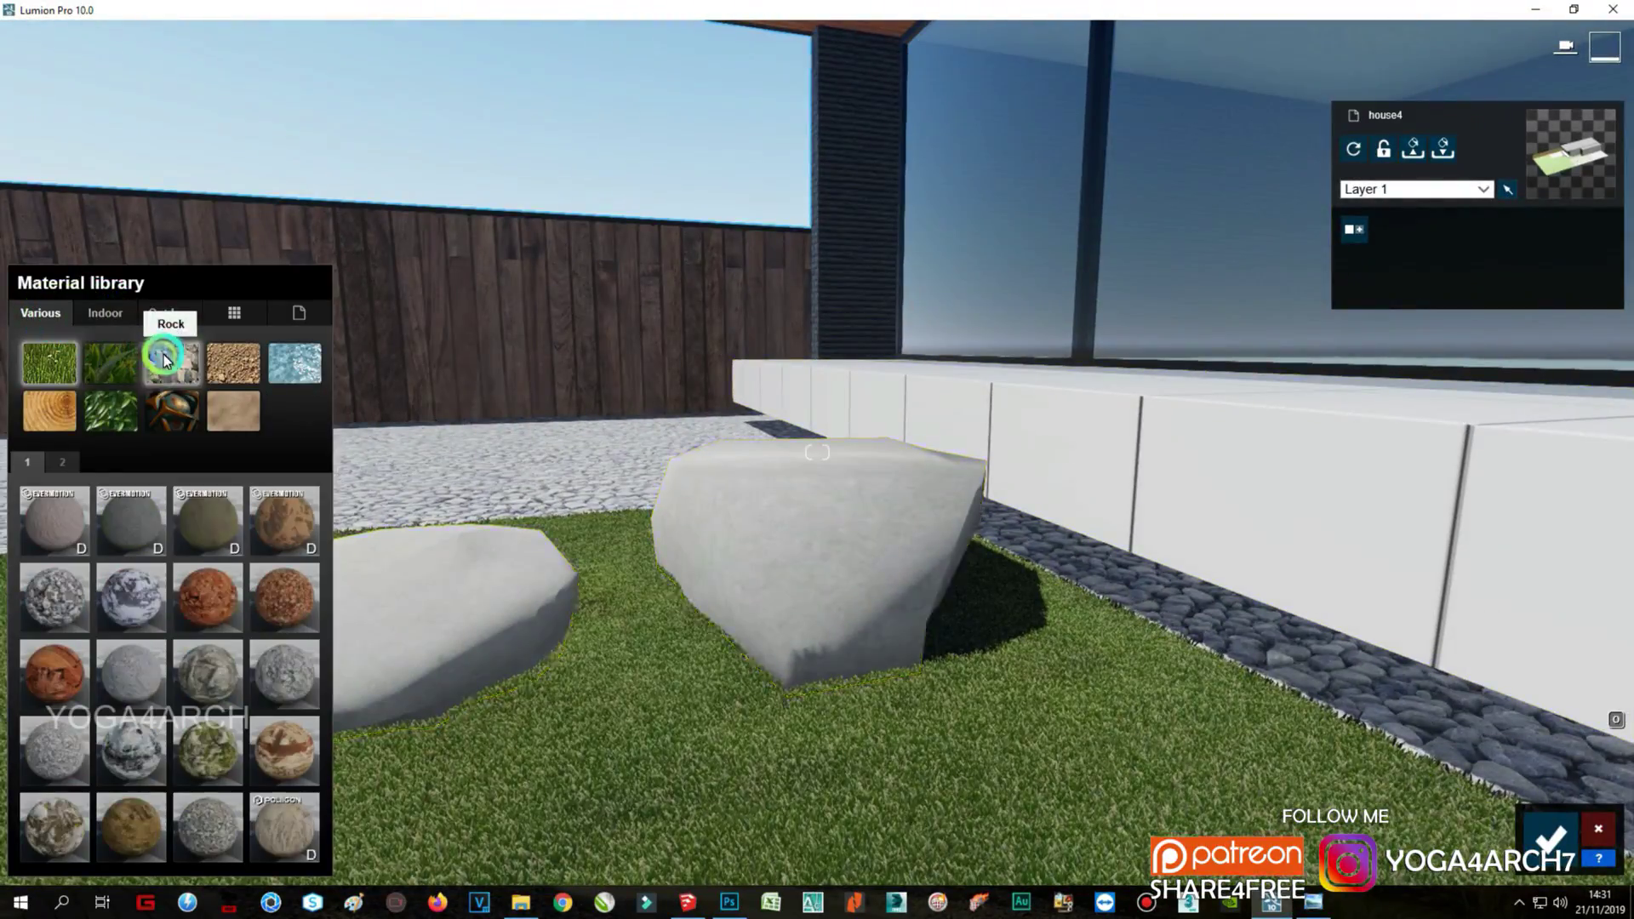
click(103, 747)
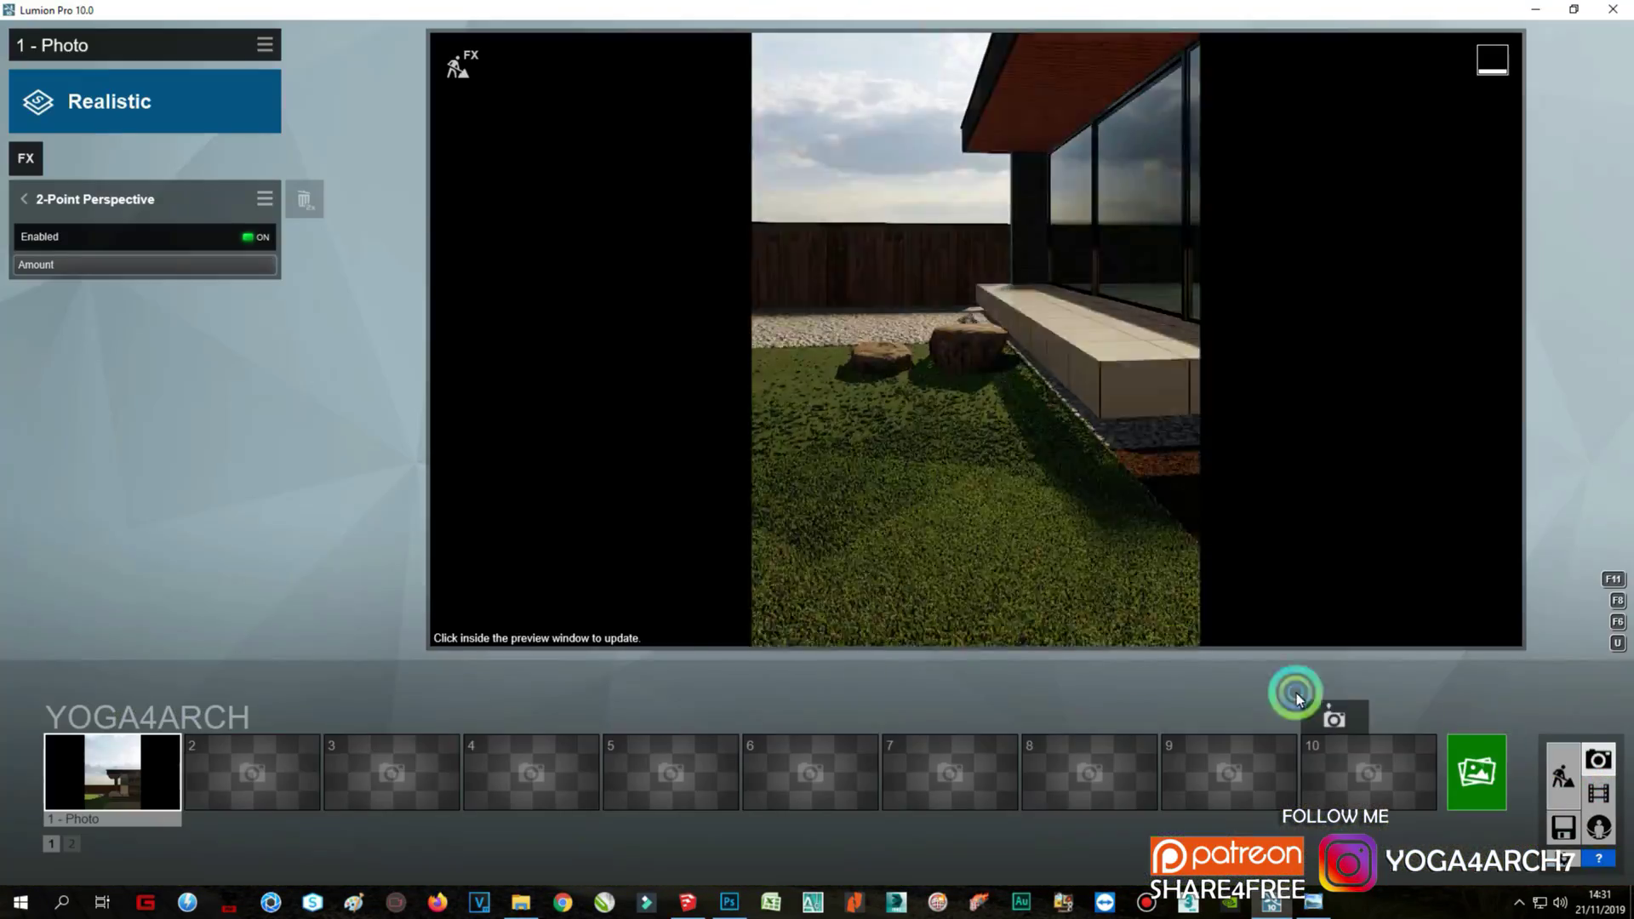
Step: Switch to the Photo 1 camera and reframe it to shift the house left
click(141, 768)
click(825, 419)
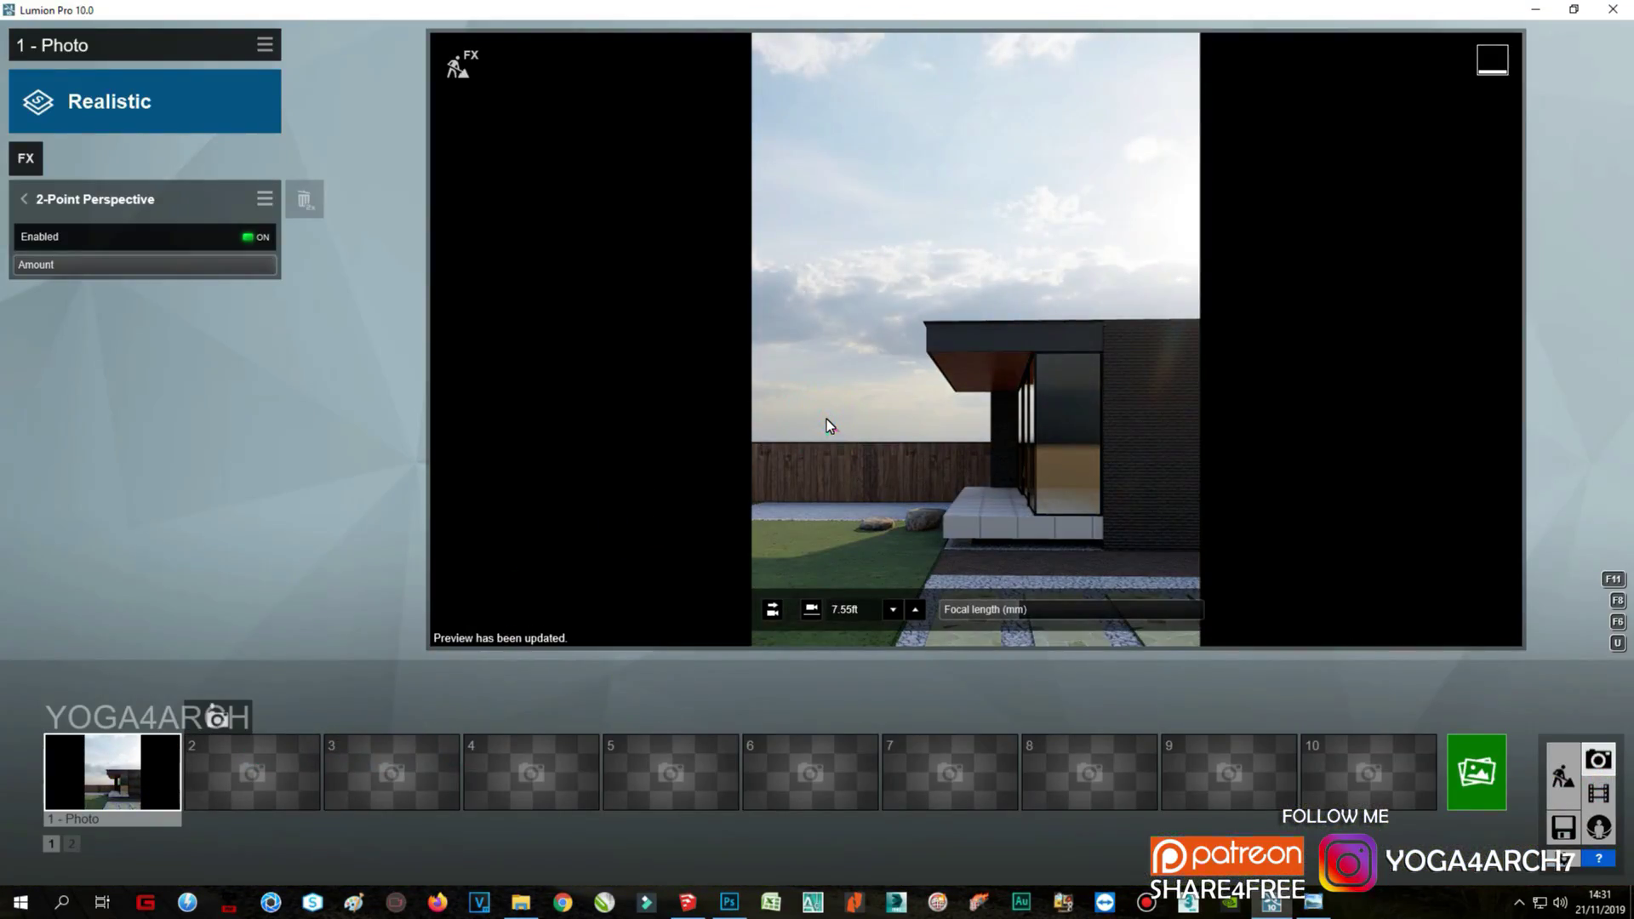
click(1315, 902)
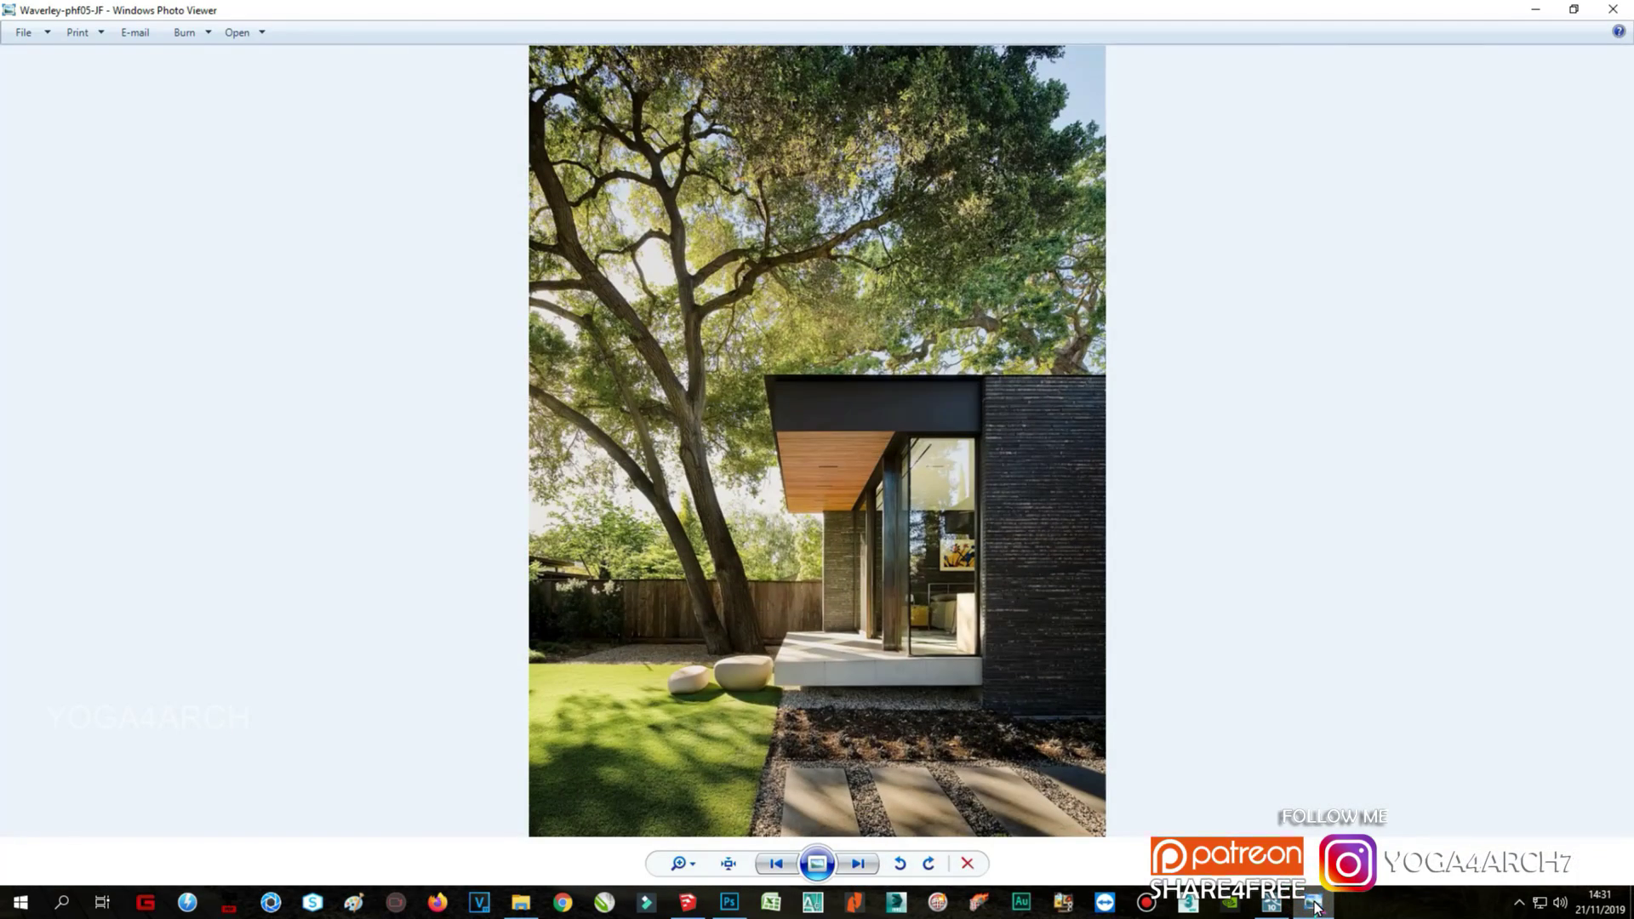
click(1315, 904)
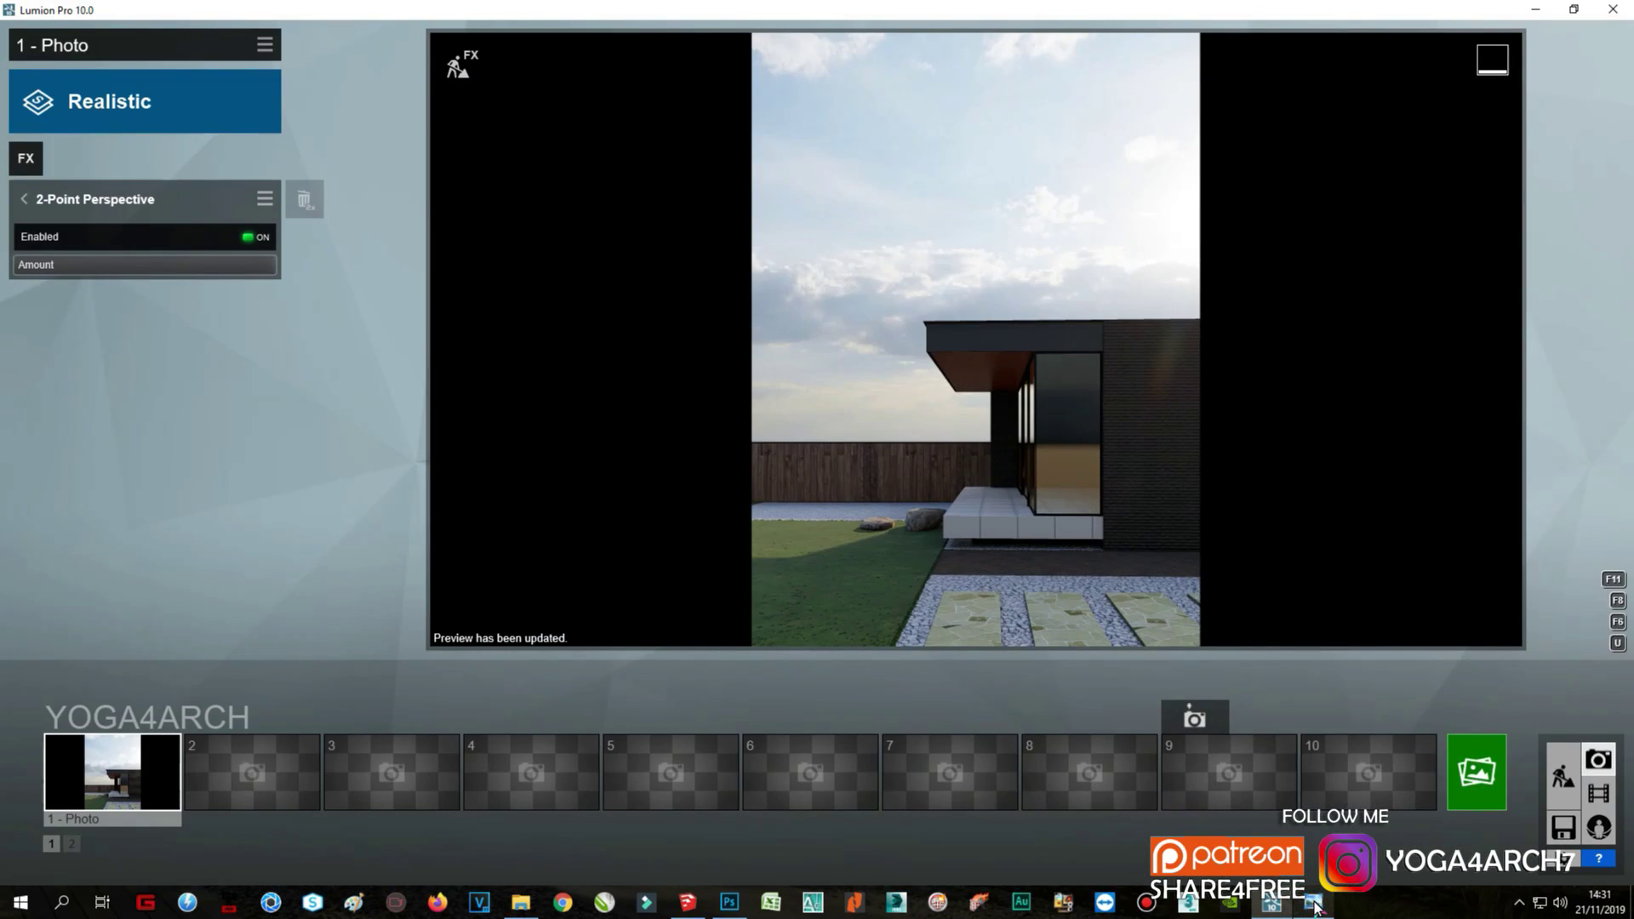
click(1315, 904)
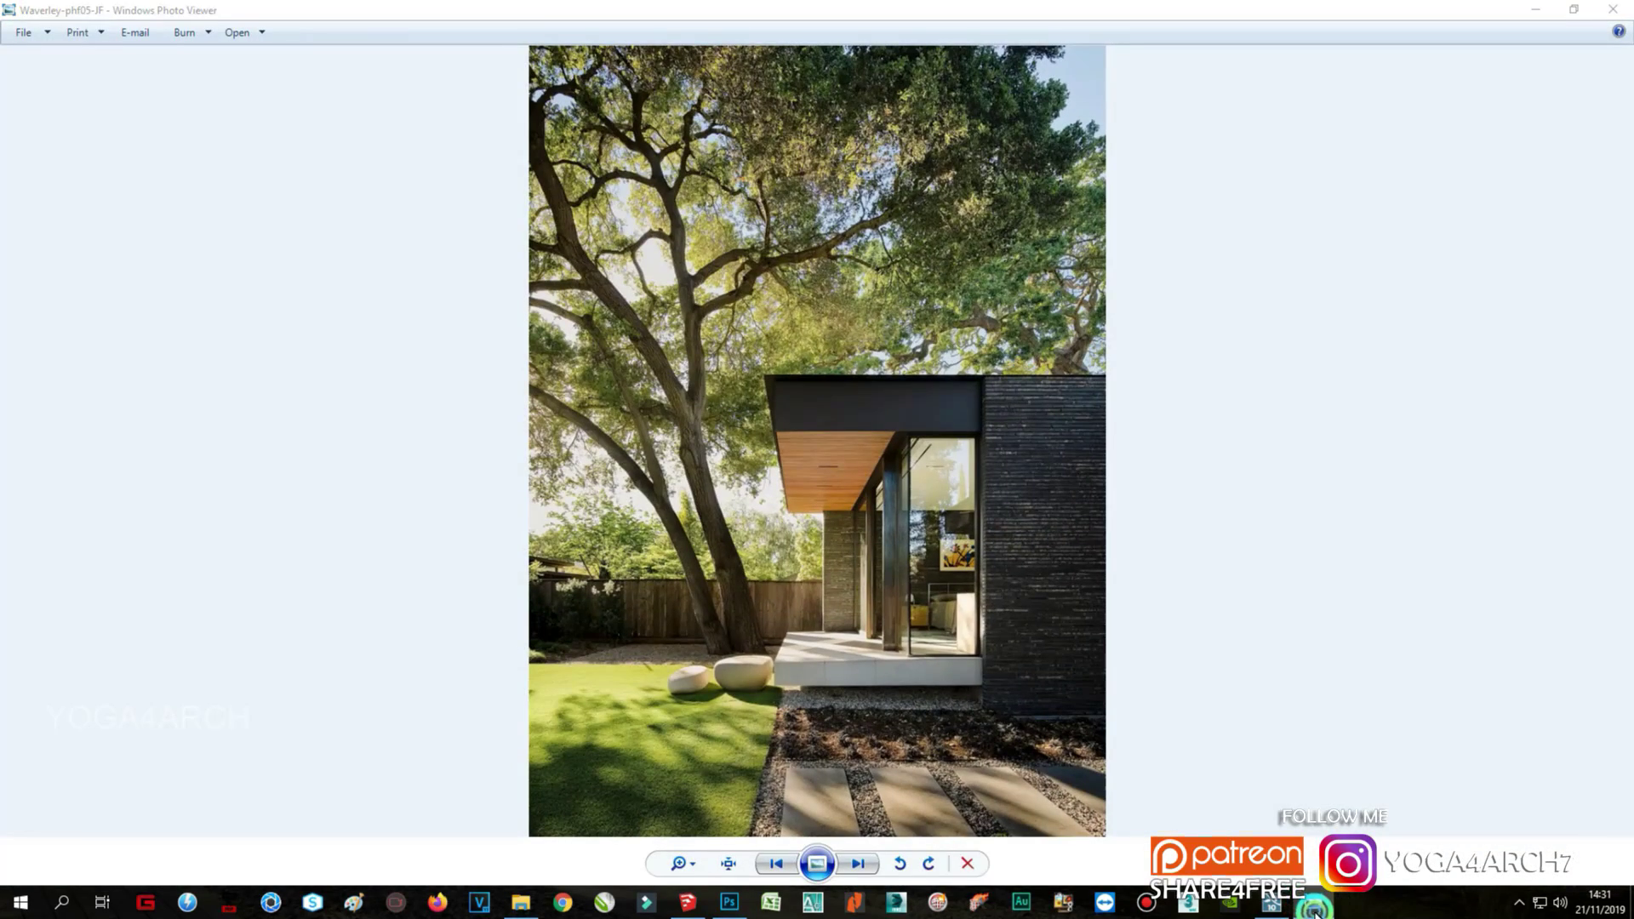
click(1315, 904)
right_drag(1137, 515, 1200, 513)
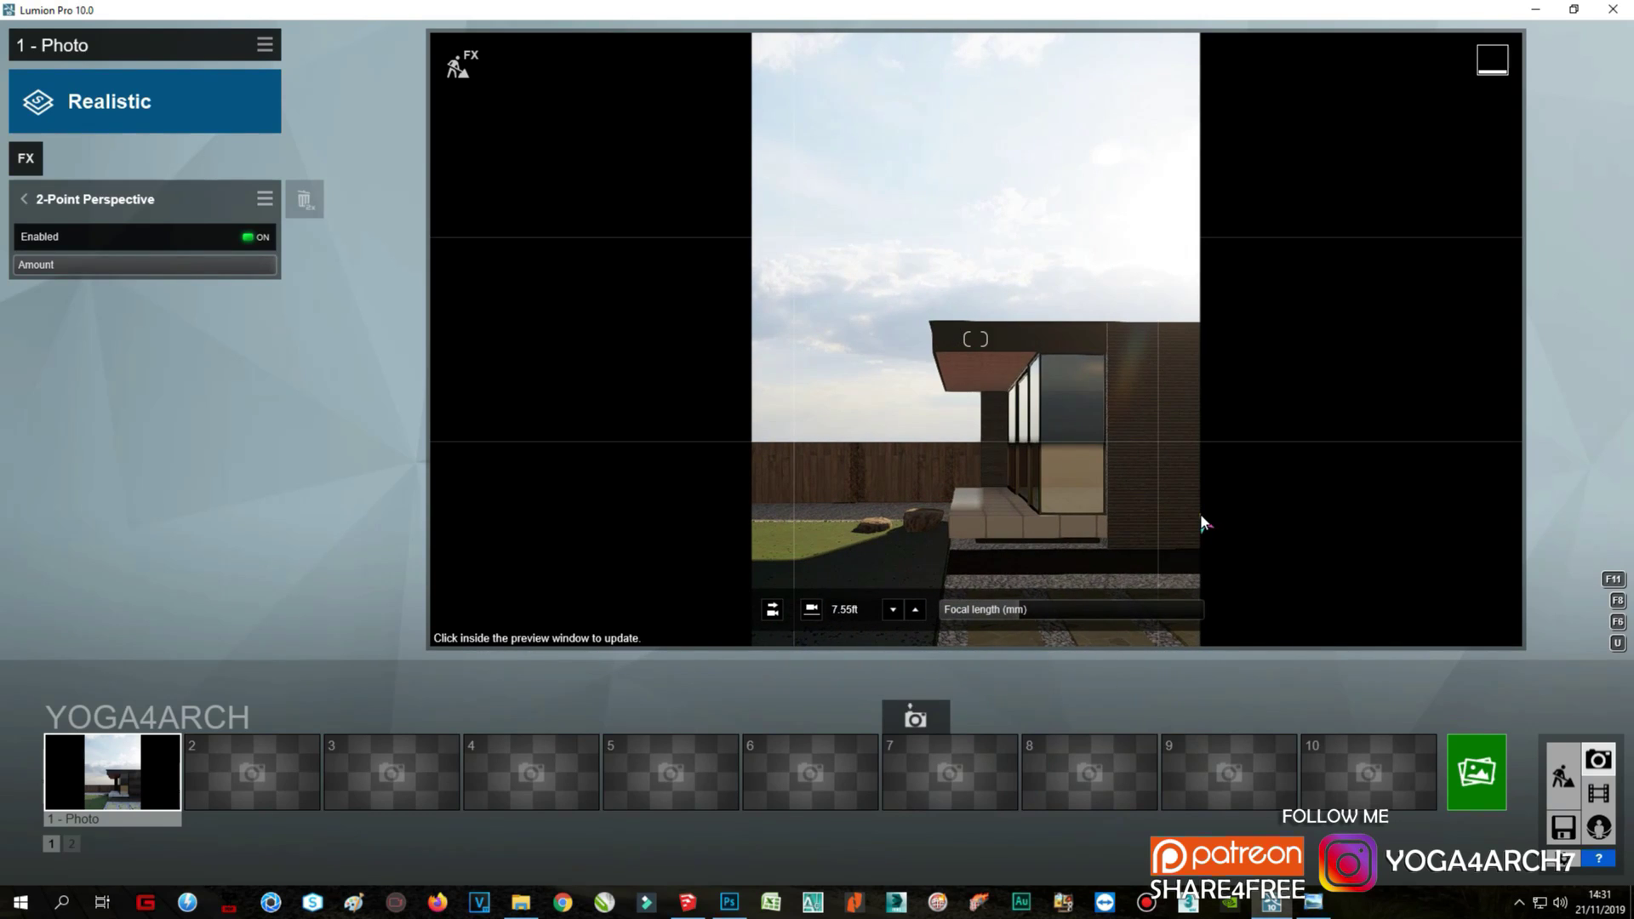
right_drag(1118, 441, 1136, 431)
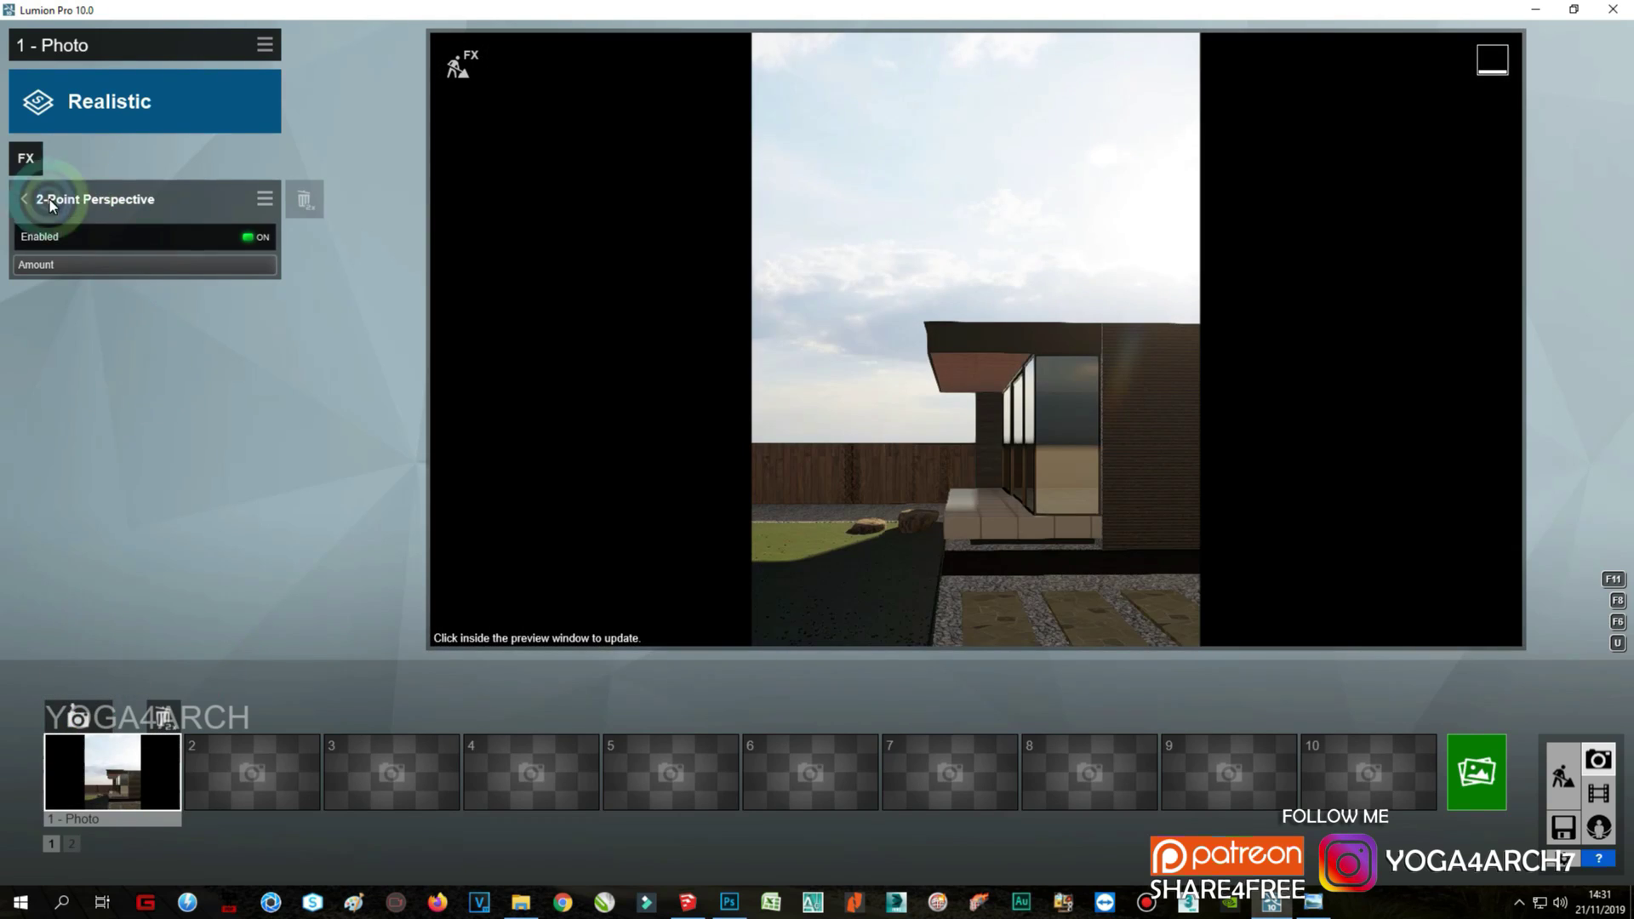
Step: Add the Real Skies effect and rotate the sky to show blue sky with clouds
click(26, 159)
click(817, 272)
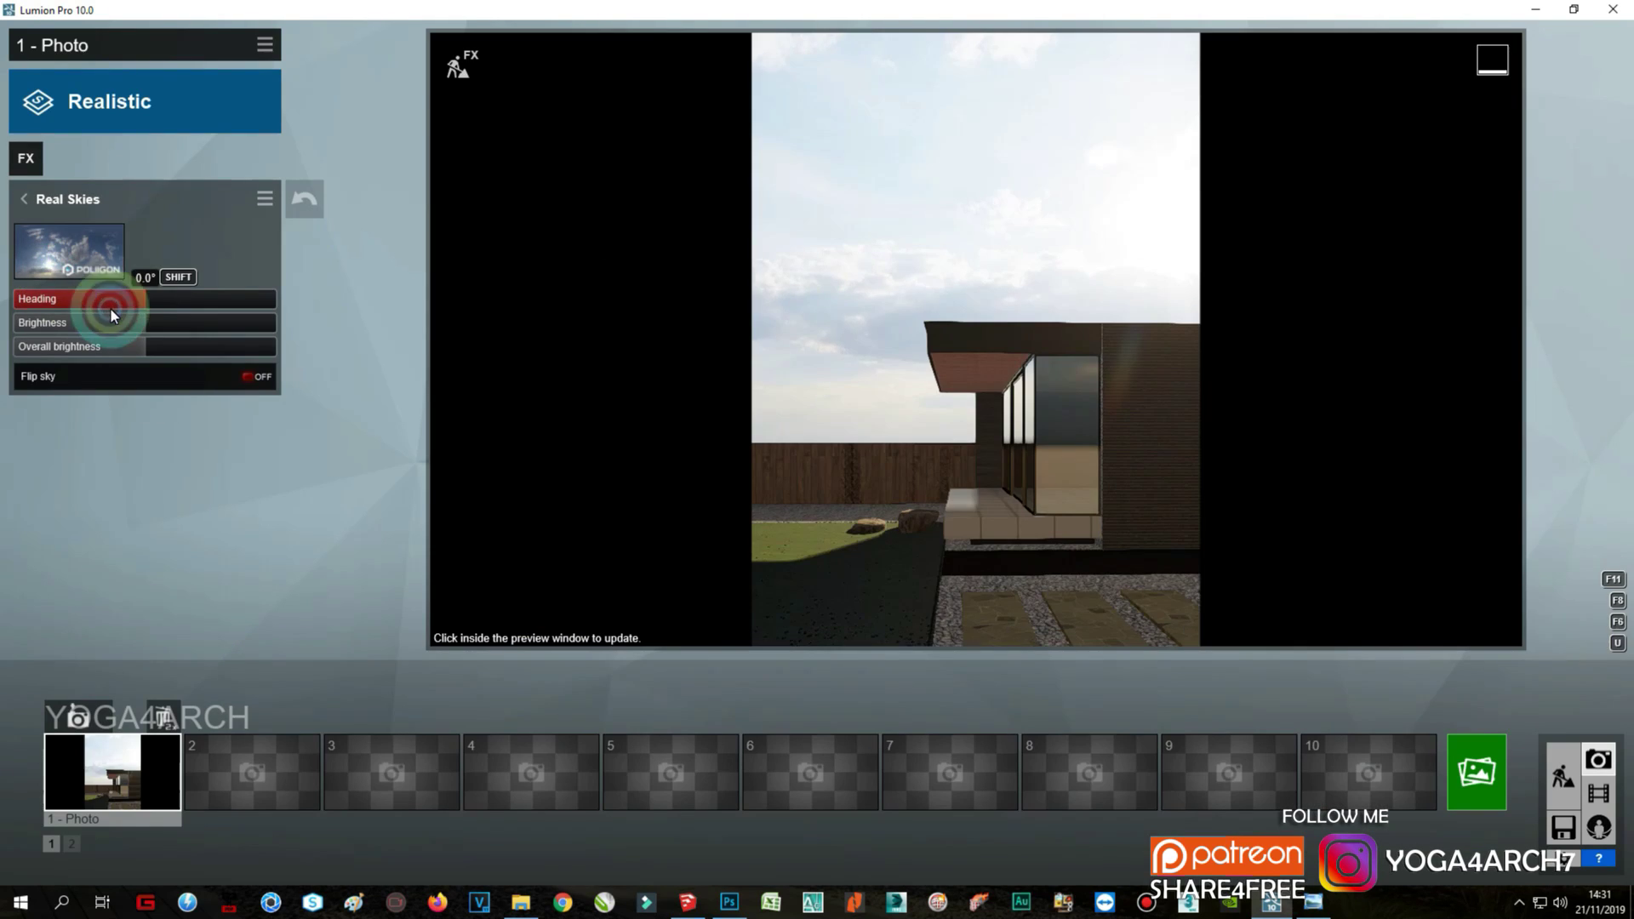
drag(54, 294, 219, 317)
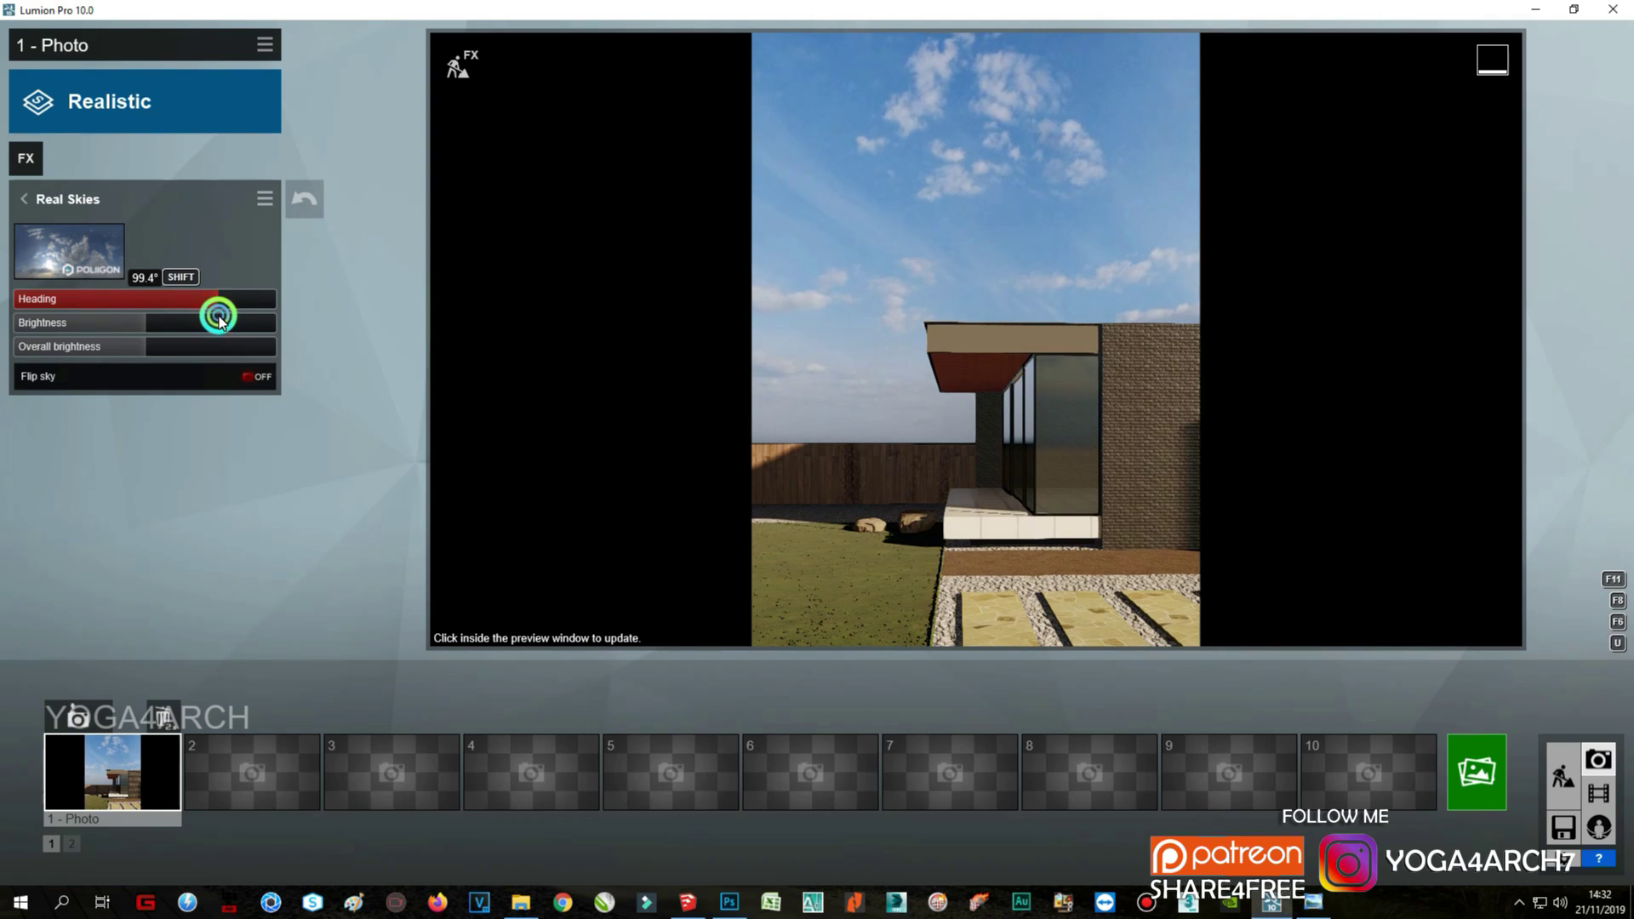
click(1318, 904)
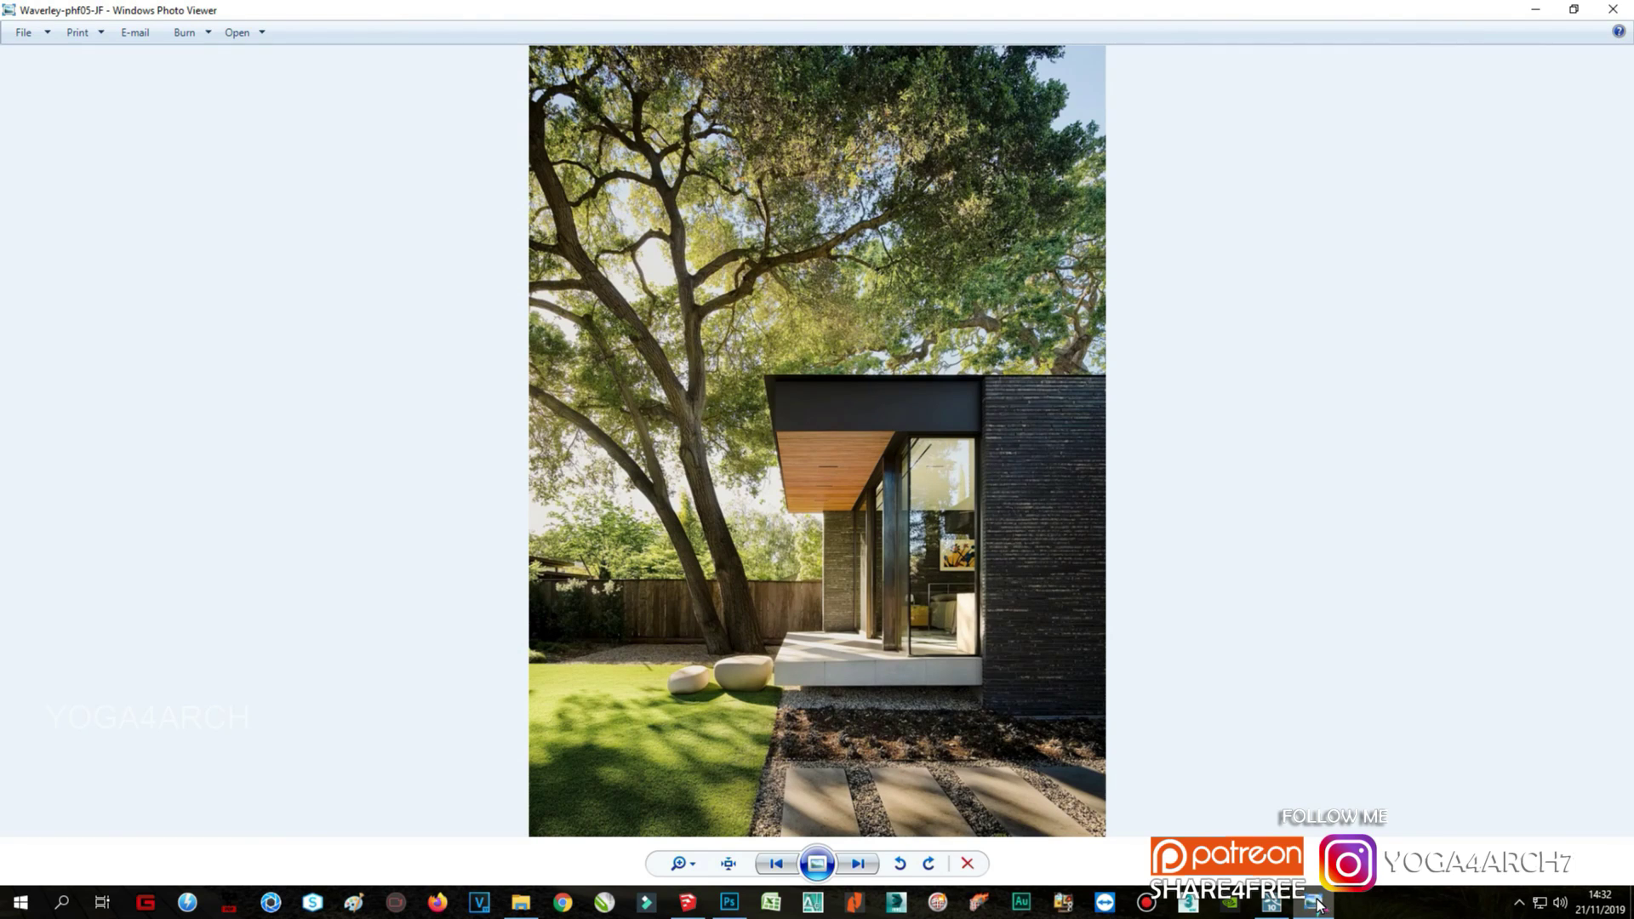
click(1317, 905)
click(490, 645)
Step: Fine-tune the sky heading to about -51.4° and refresh the preview
drag(142, 299, 120, 294)
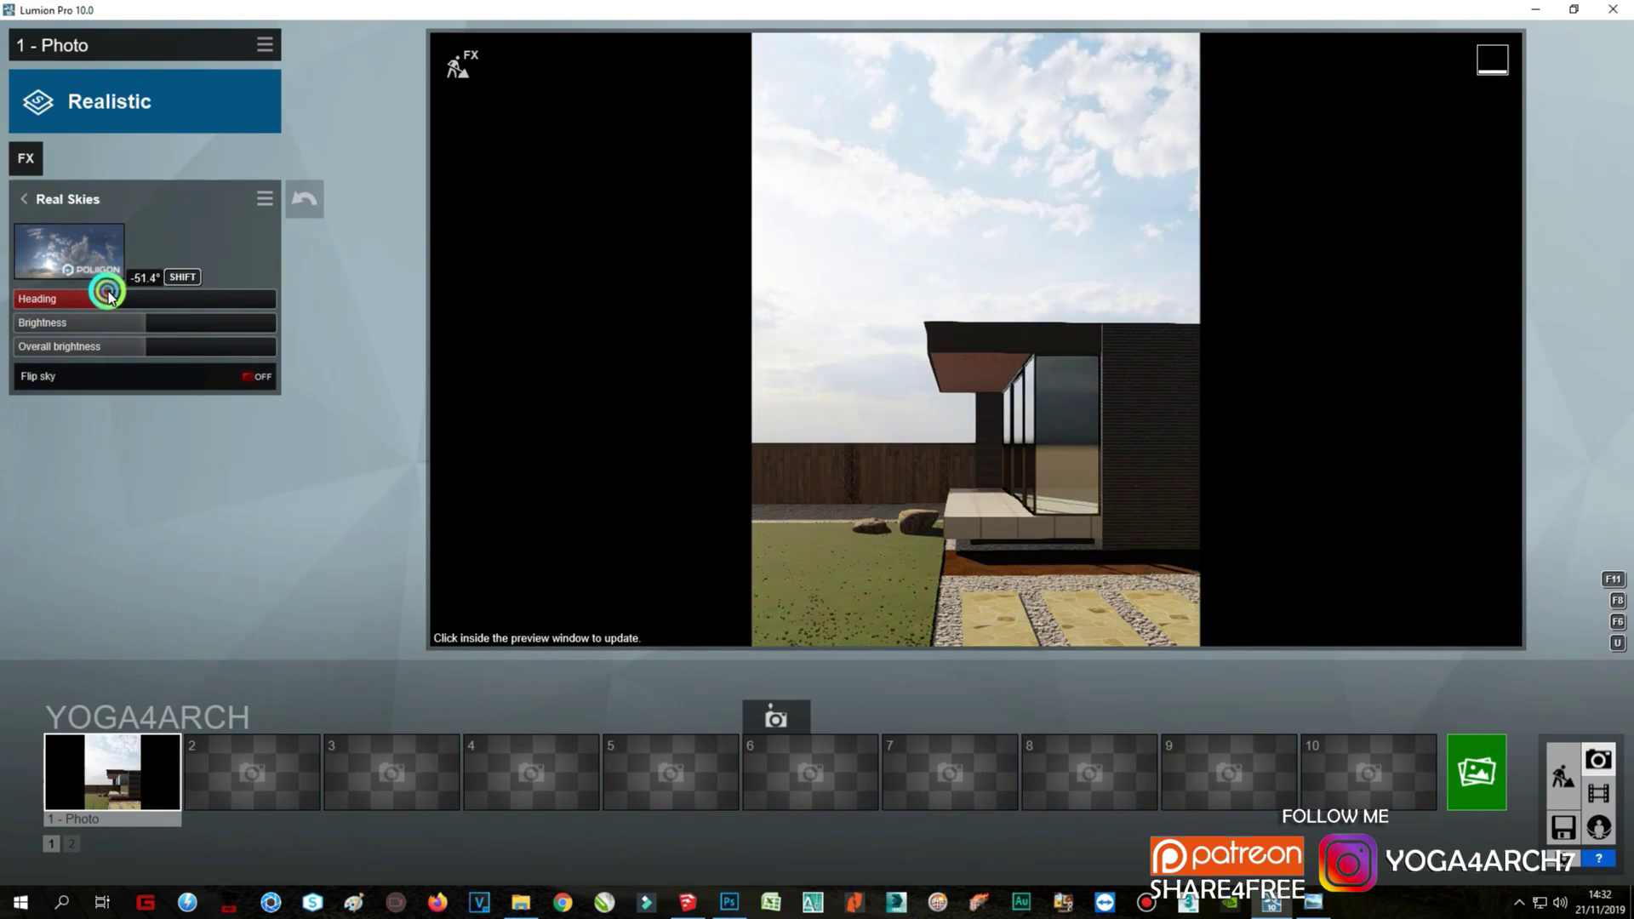
click(1308, 906)
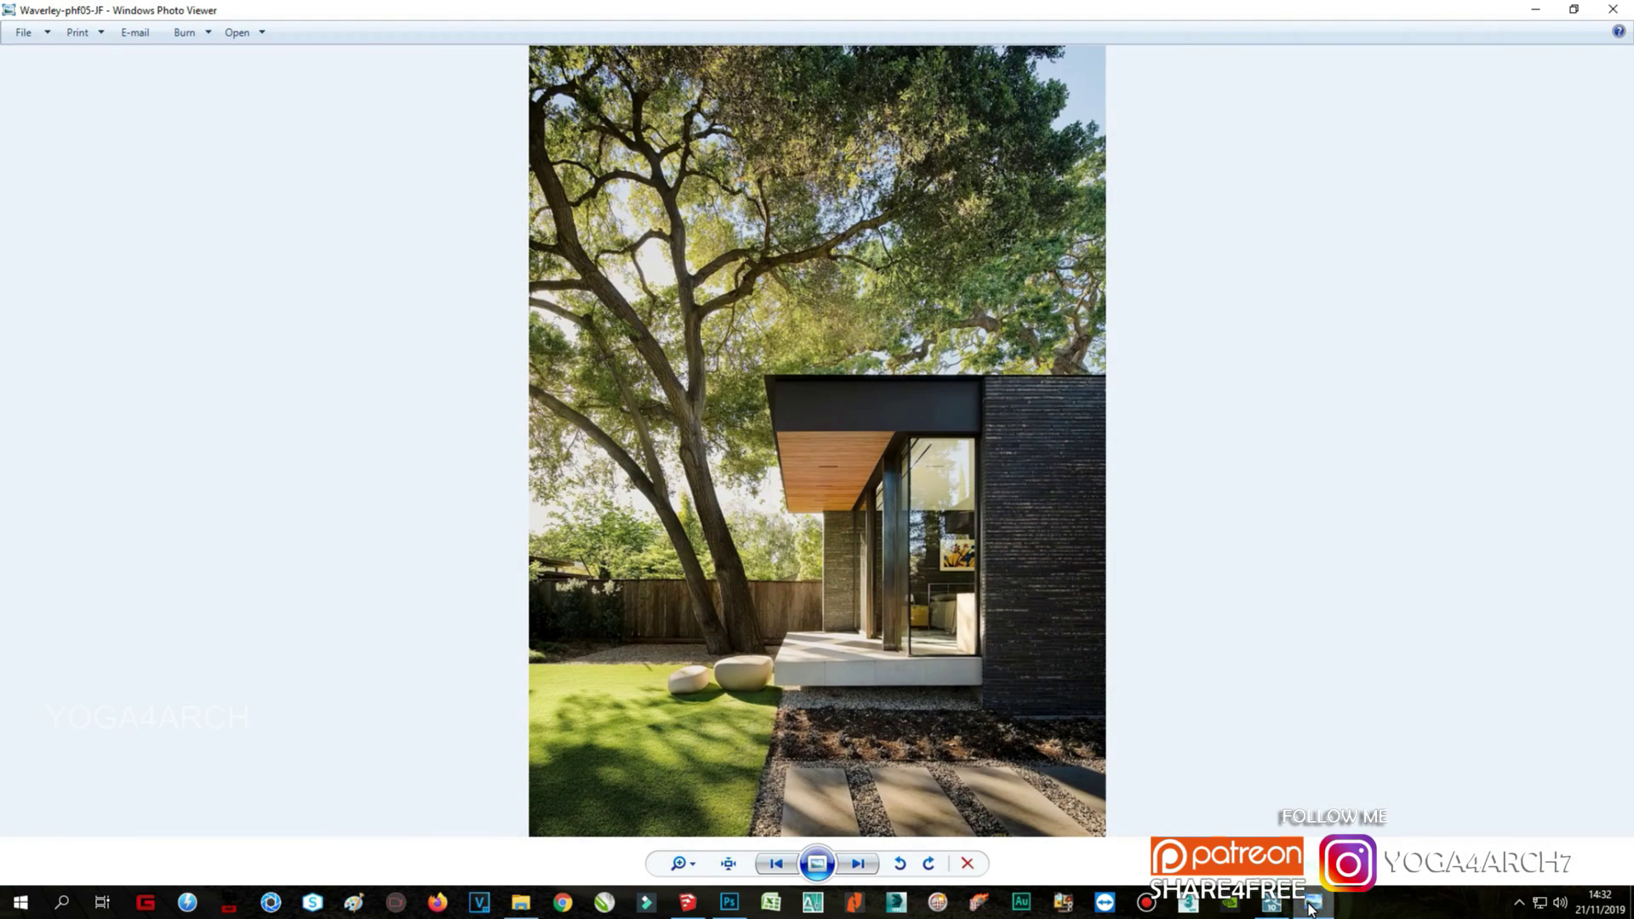
click(1309, 906)
click(112, 296)
click(930, 227)
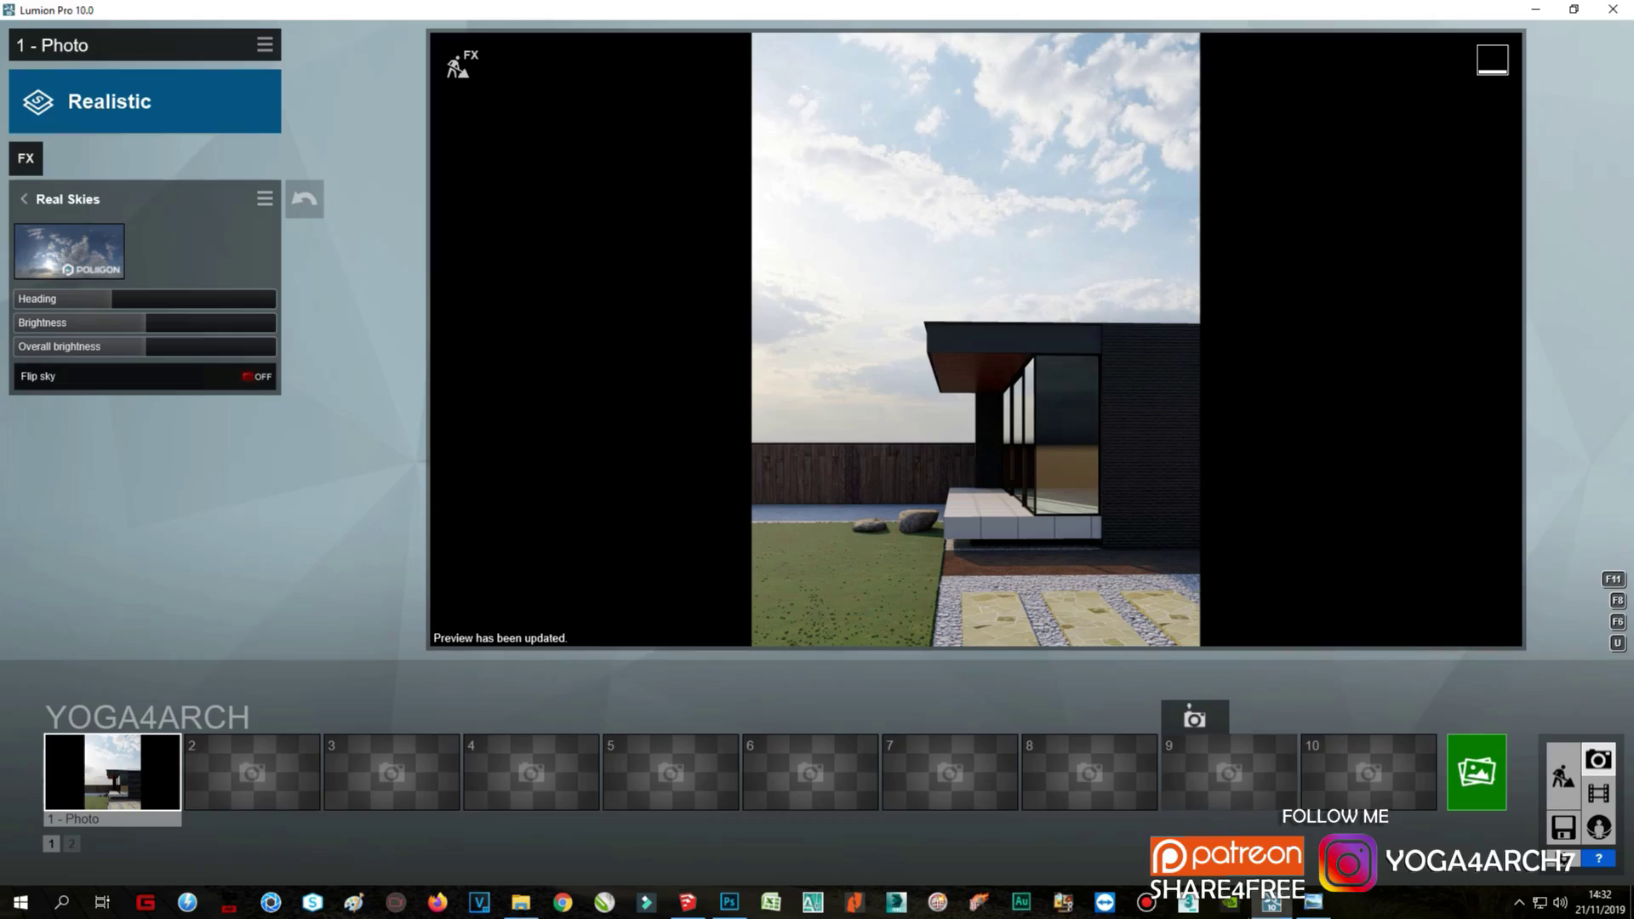
Step: Assign grey Outdoor Concrete 012 1024 to the stepping-stone path slabs
click(1317, 906)
click(1562, 776)
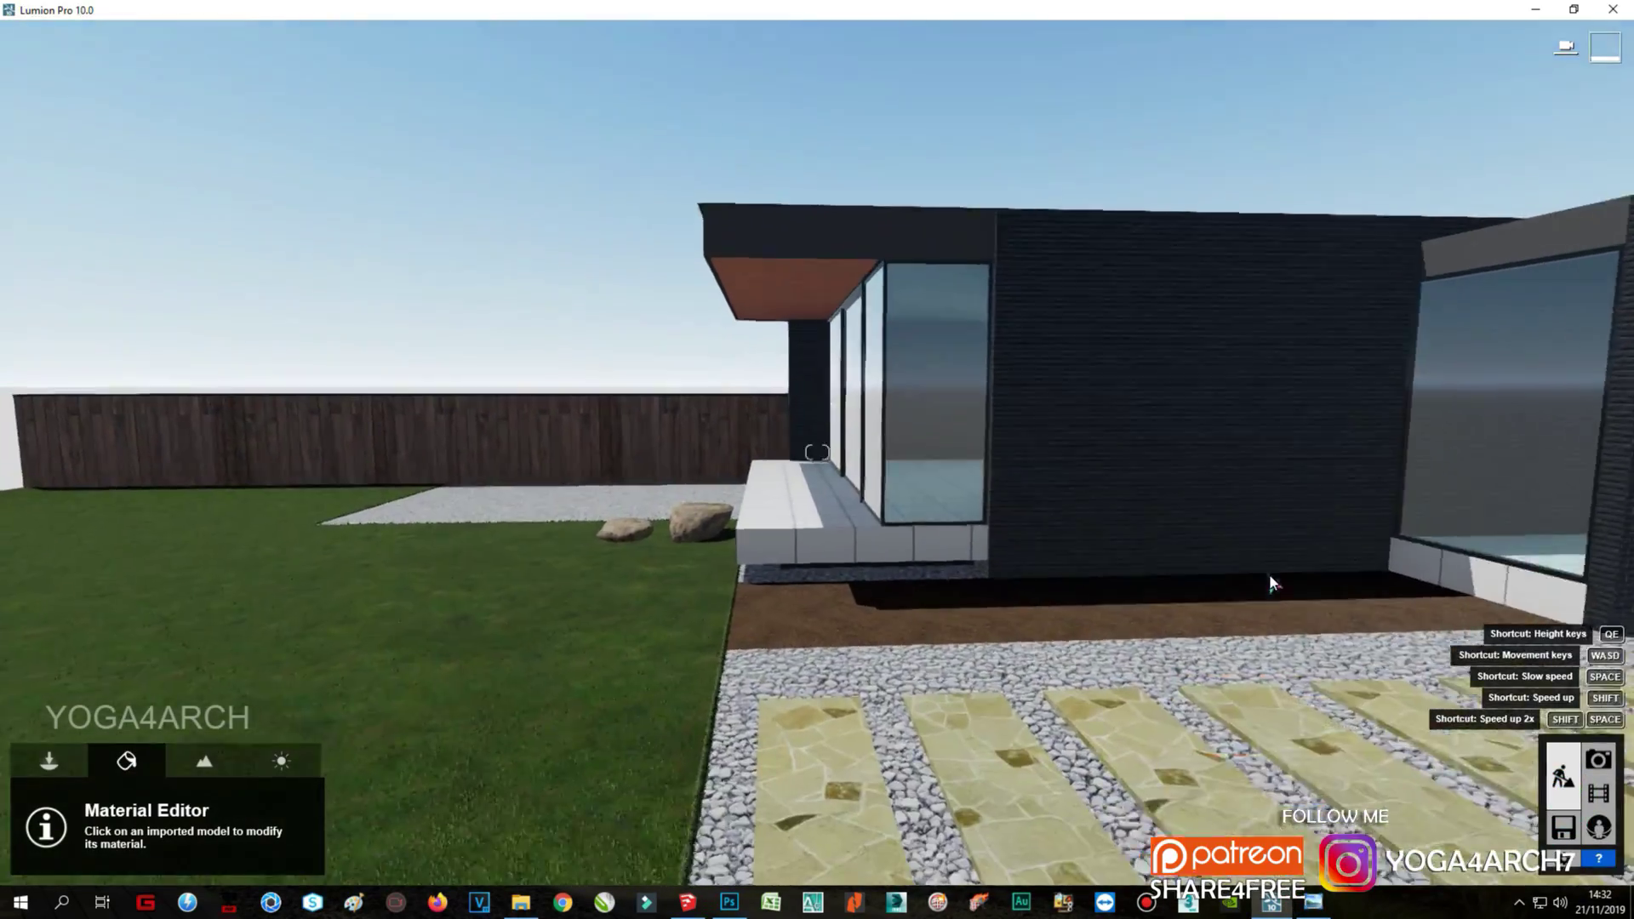
click(967, 783)
click(170, 312)
click(294, 363)
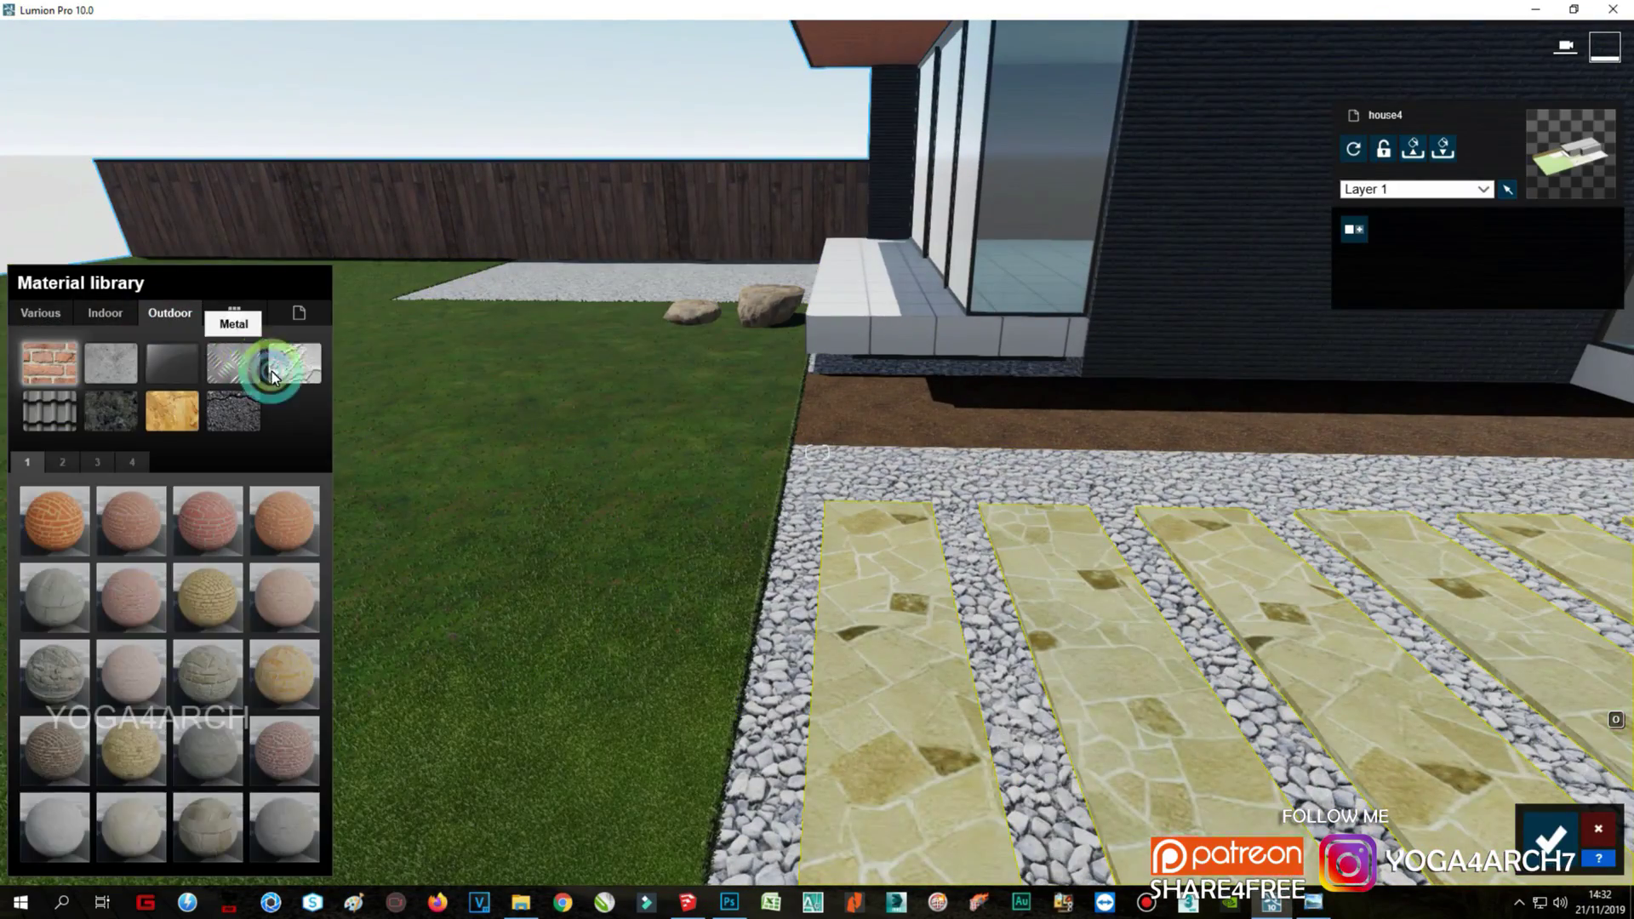
click(111, 364)
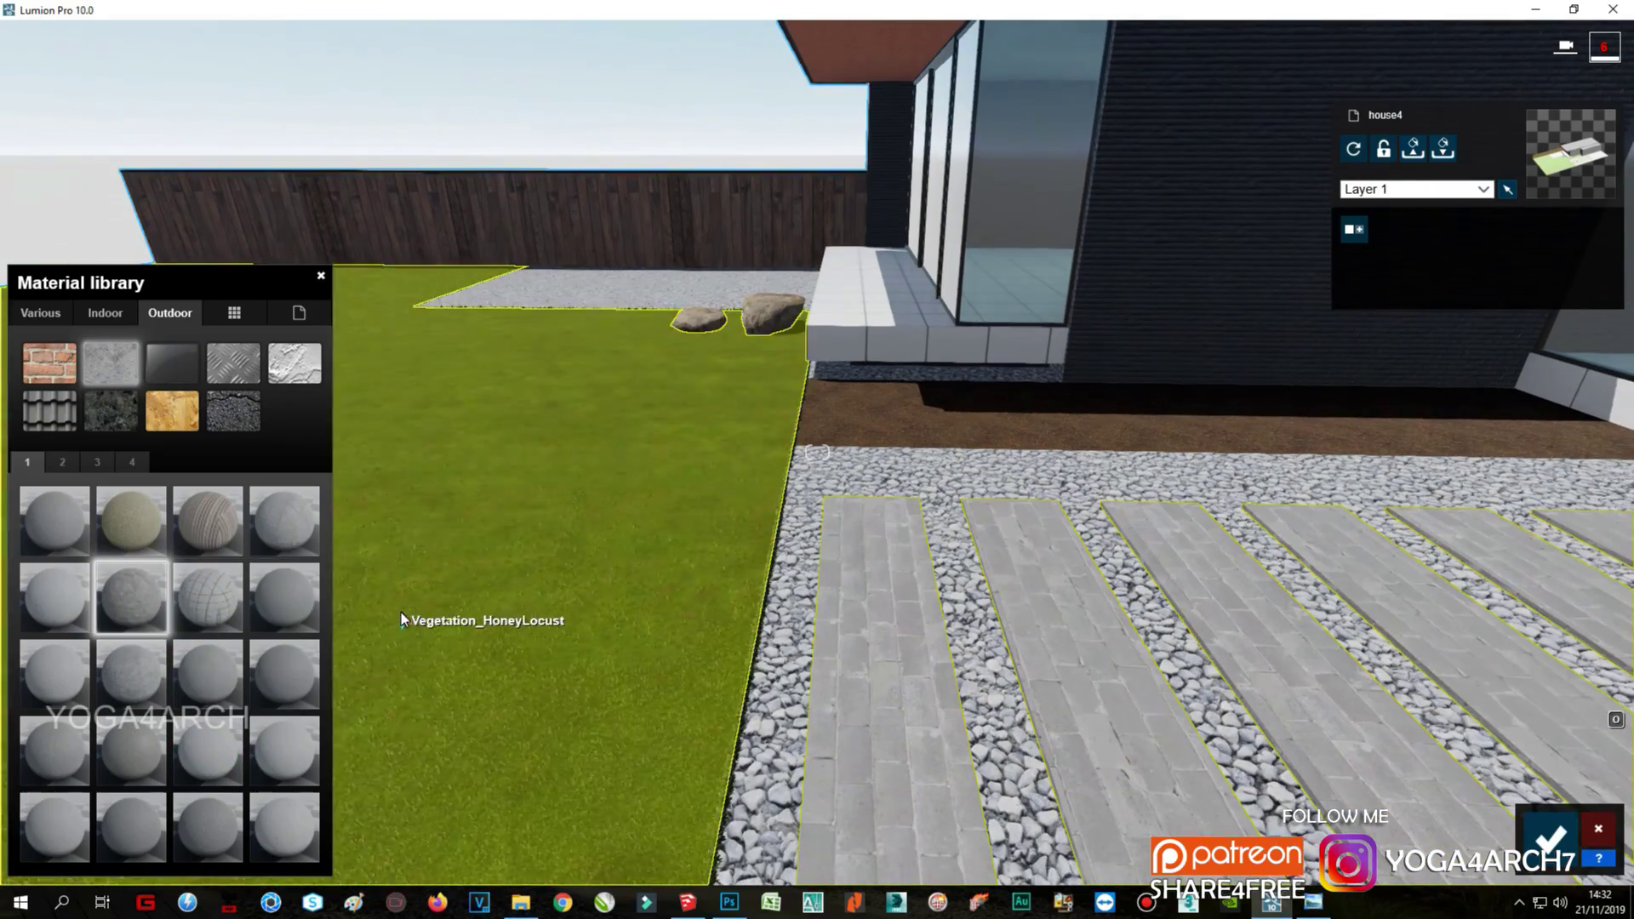
click(136, 670)
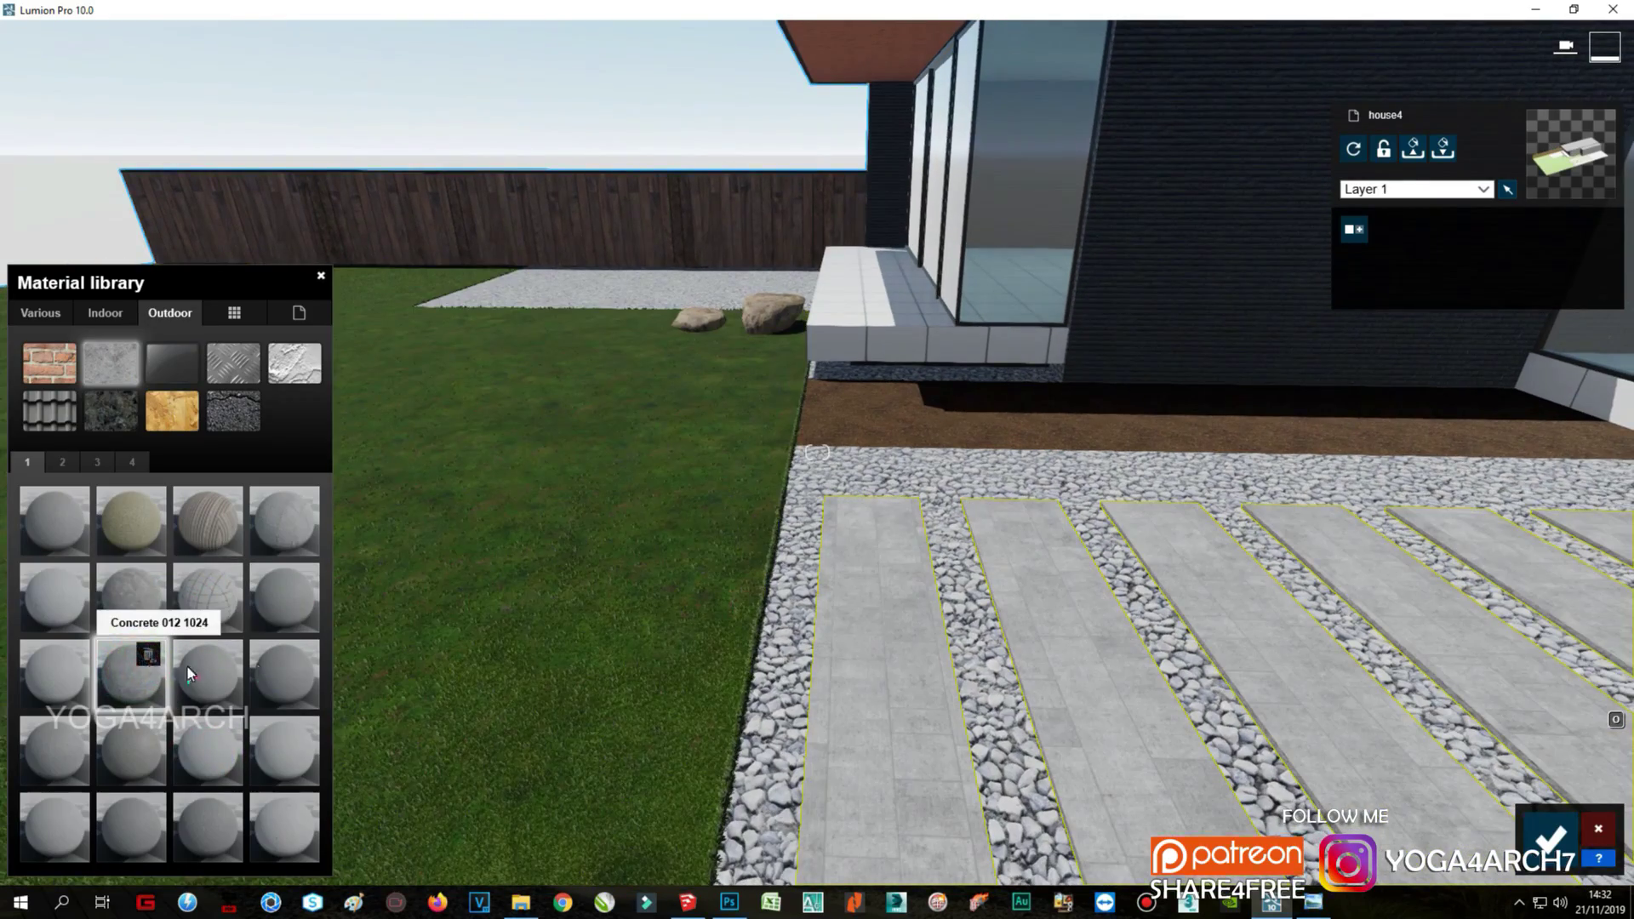
key(w)
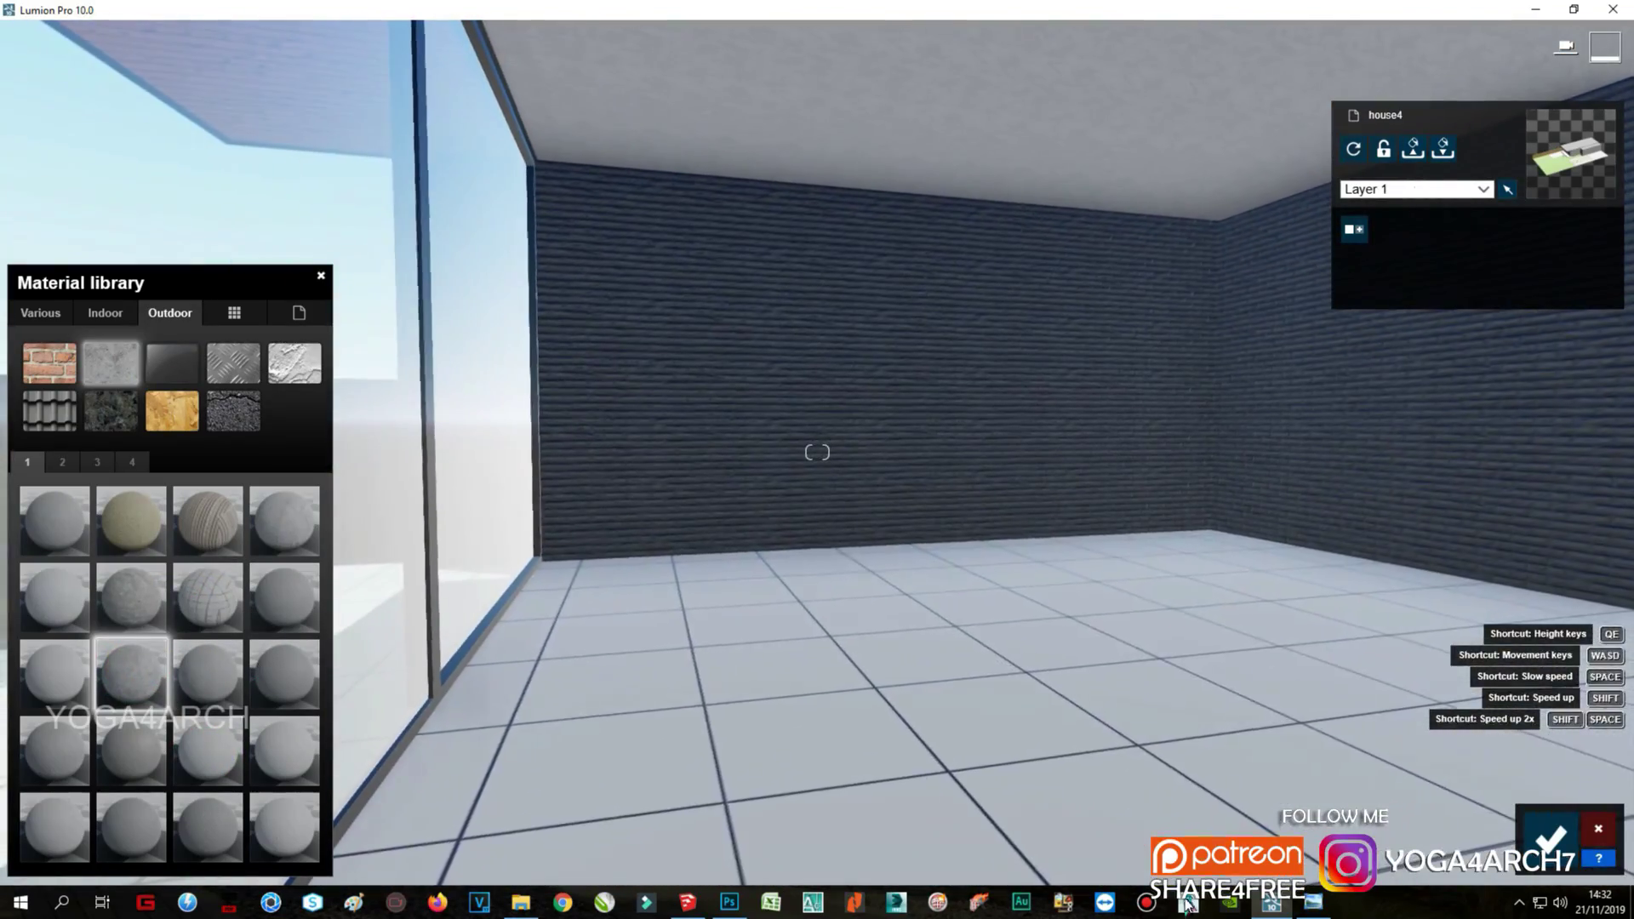
Step: Keep the concrete material and place a leafy potted plant by the brick wall
click(1550, 838)
click(61, 762)
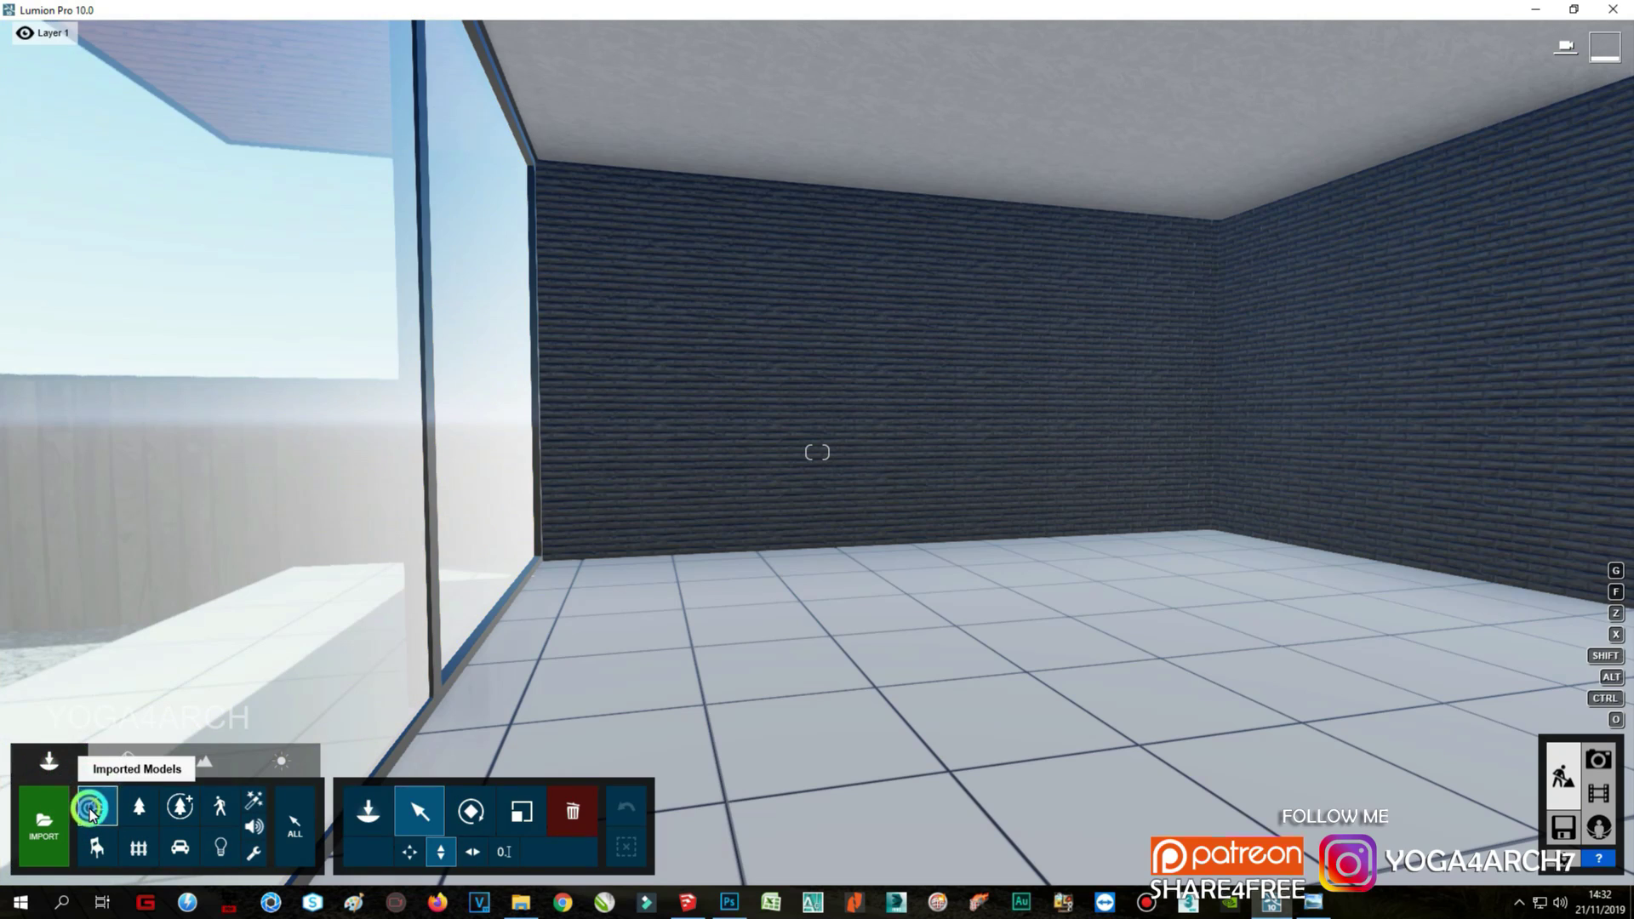
click(89, 813)
mouse_move(166, 298)
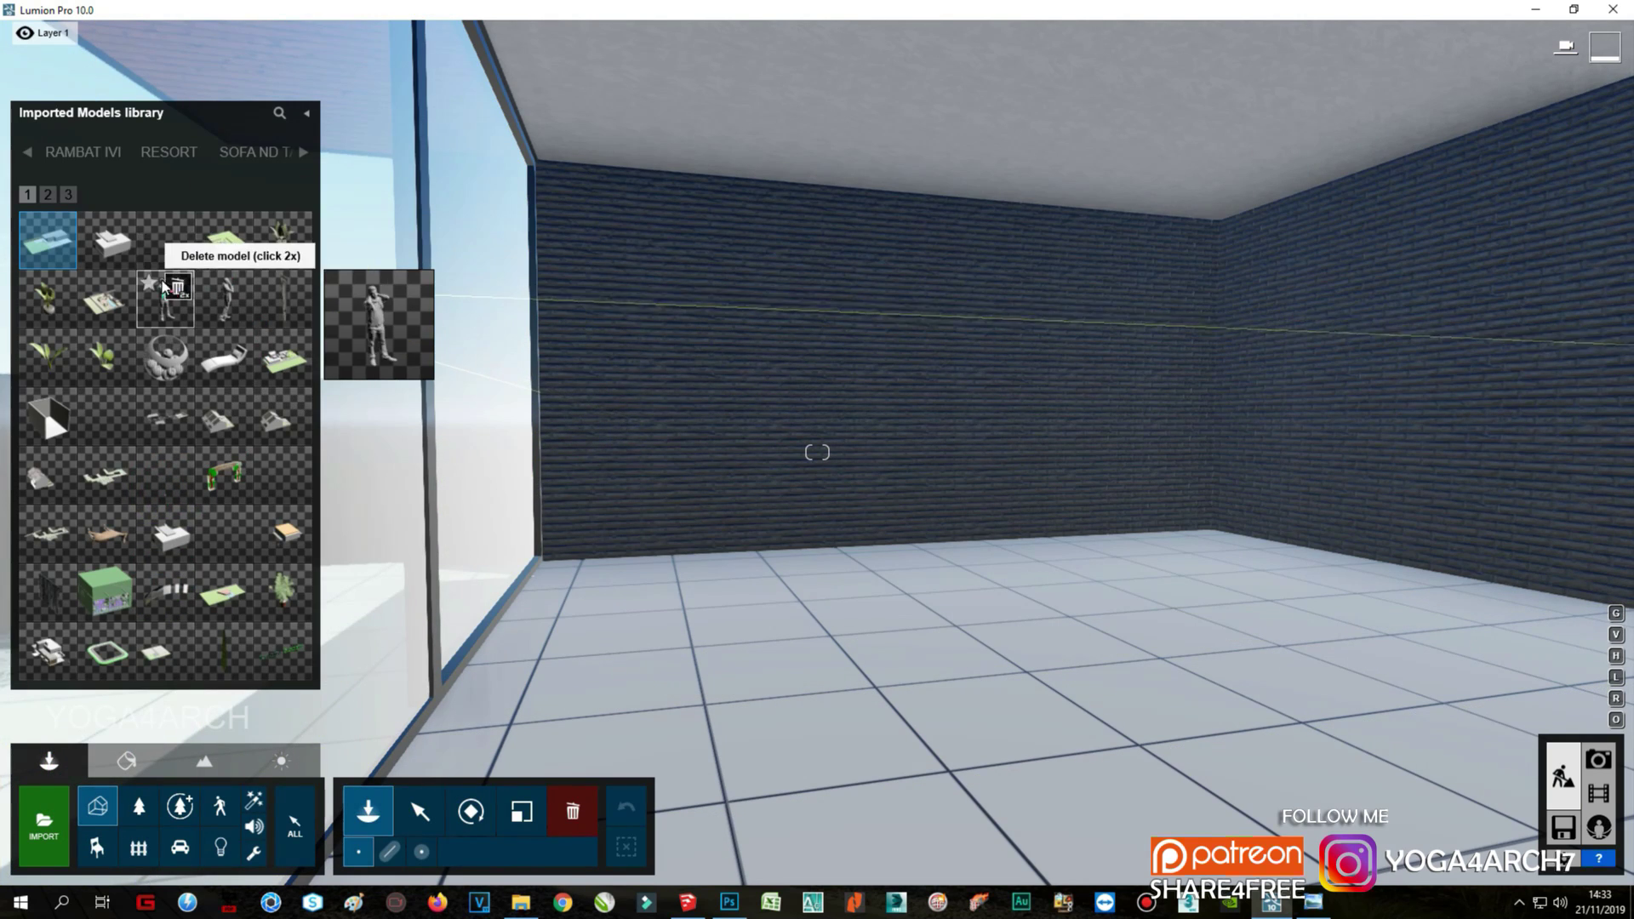
click(48, 196)
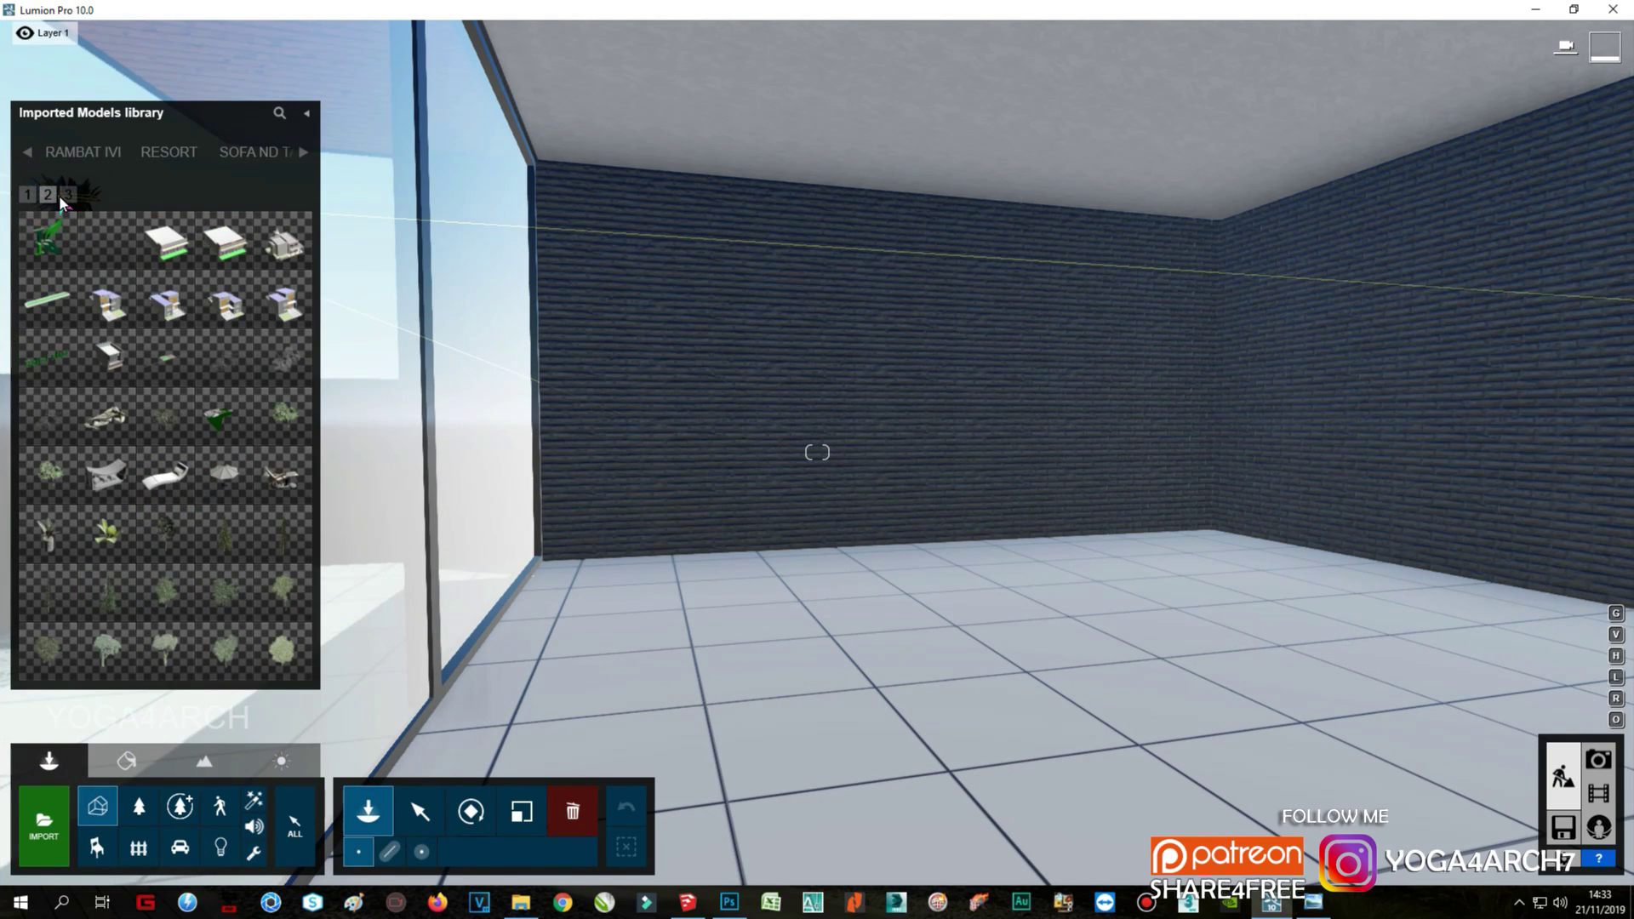
click(49, 538)
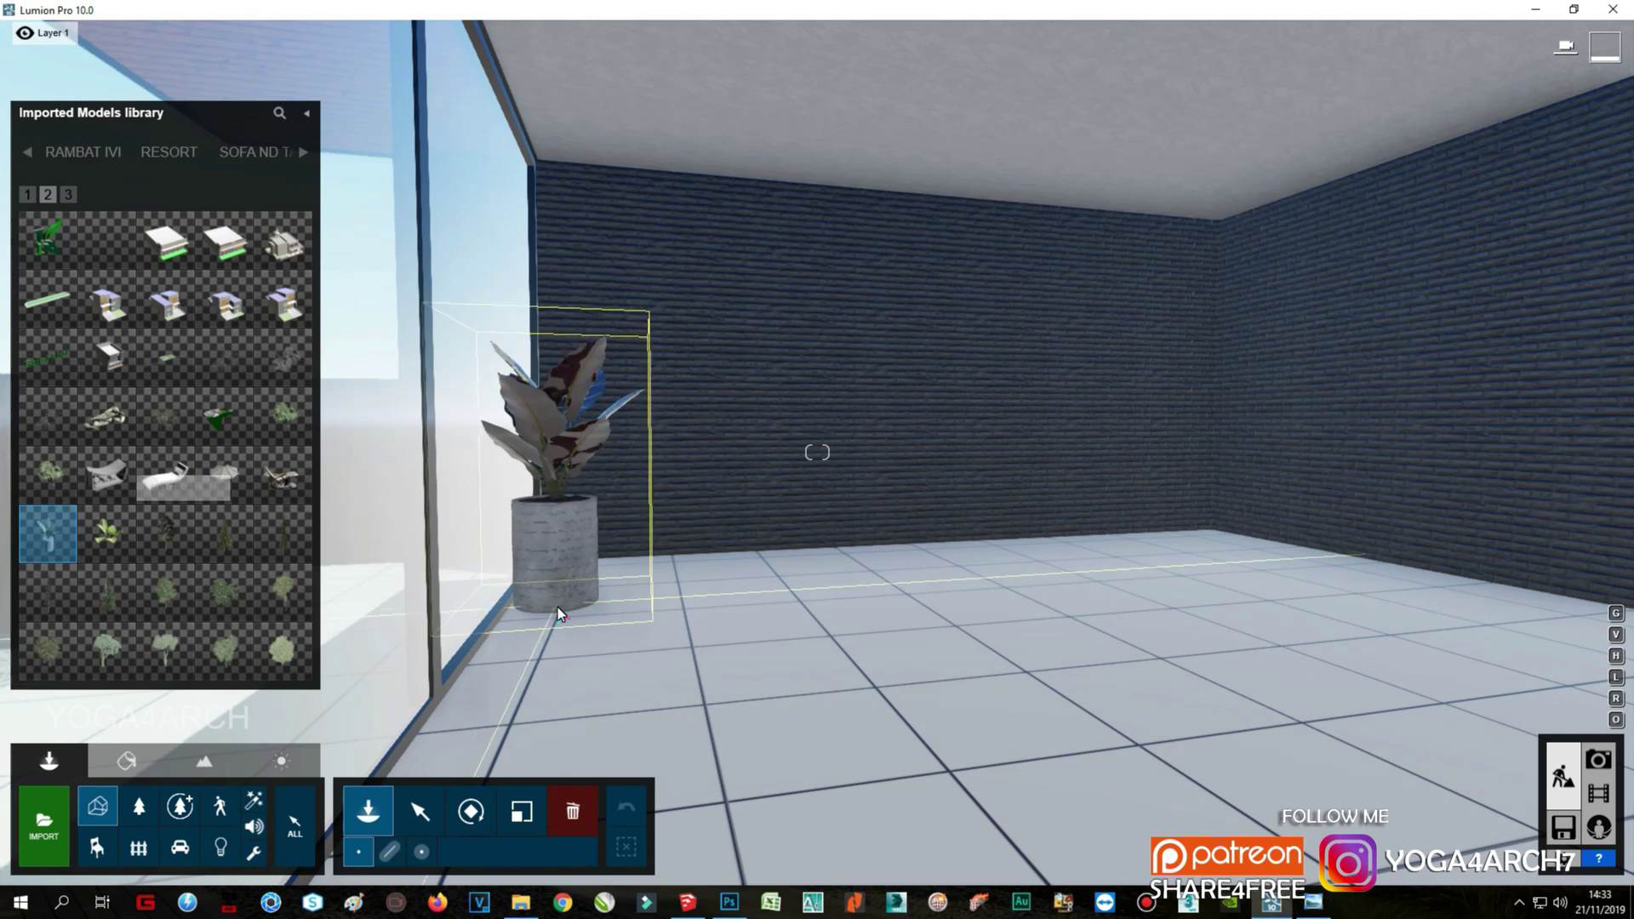
click(29, 197)
mouse_move(48, 300)
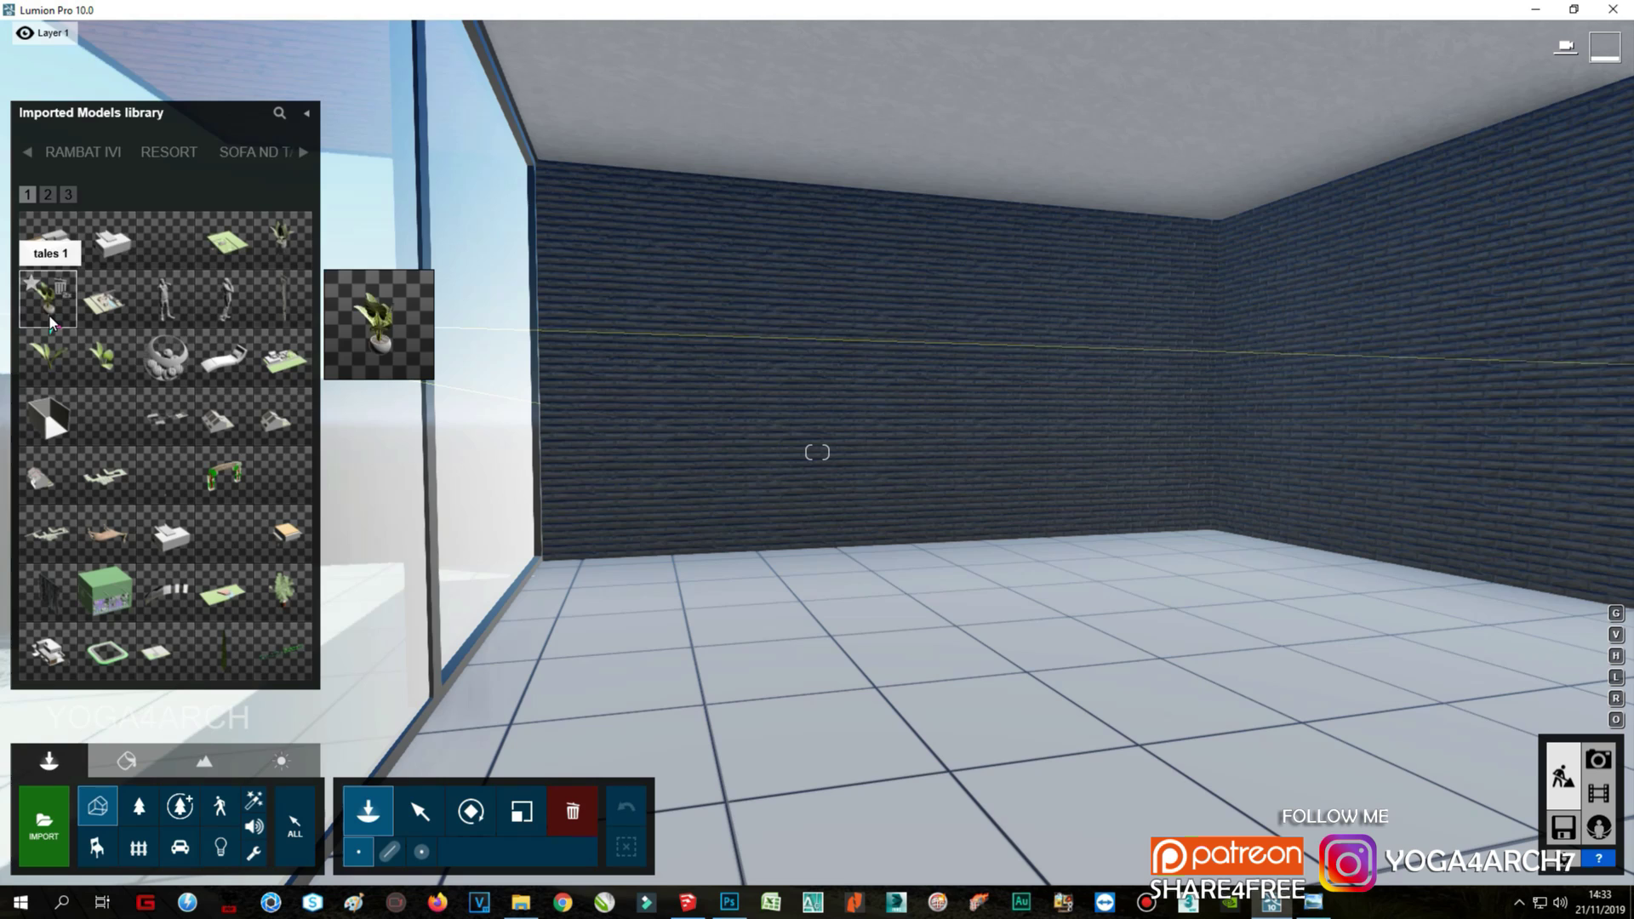
click(279, 245)
click(626, 579)
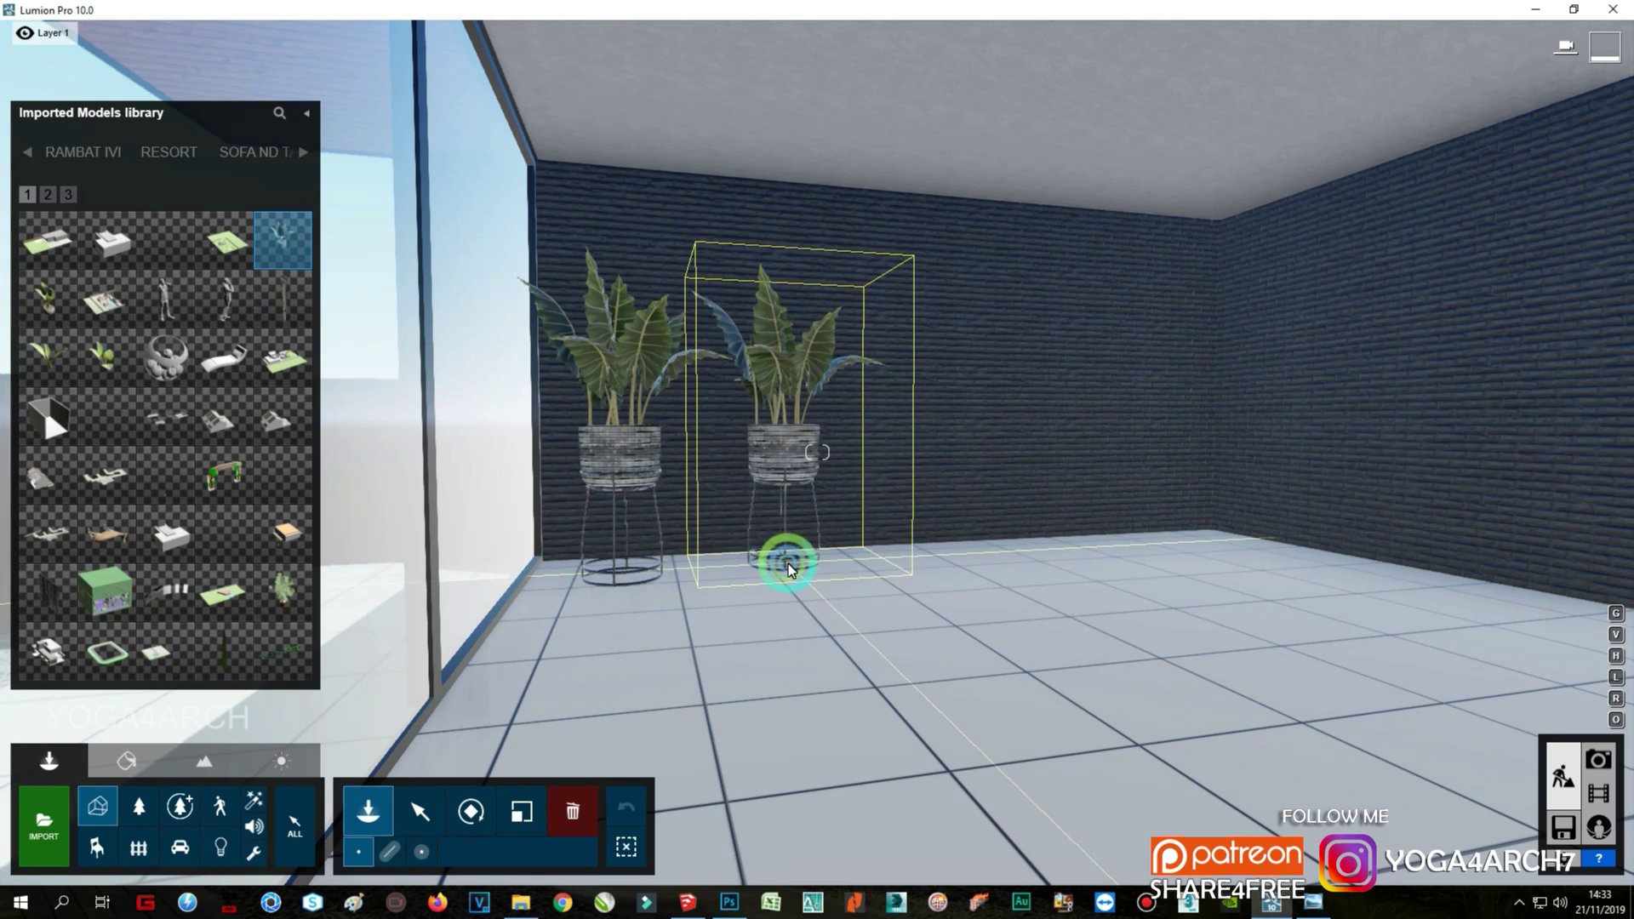
Step: Browse the Indoor library's Tables, Decoration and Seating categories
click(93, 847)
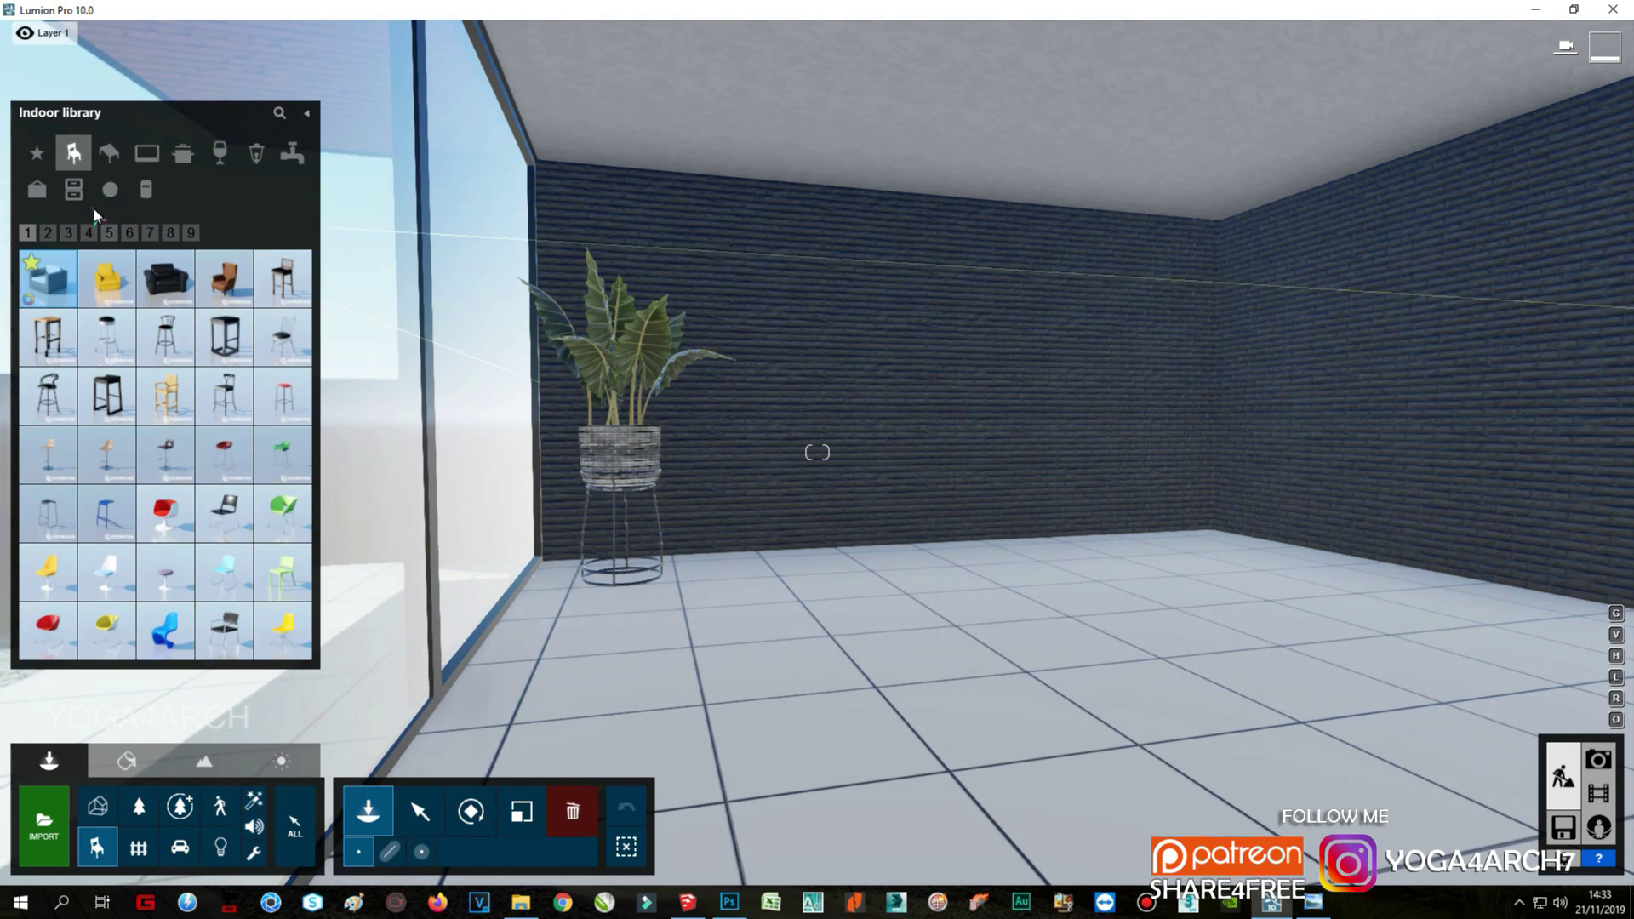
click(105, 165)
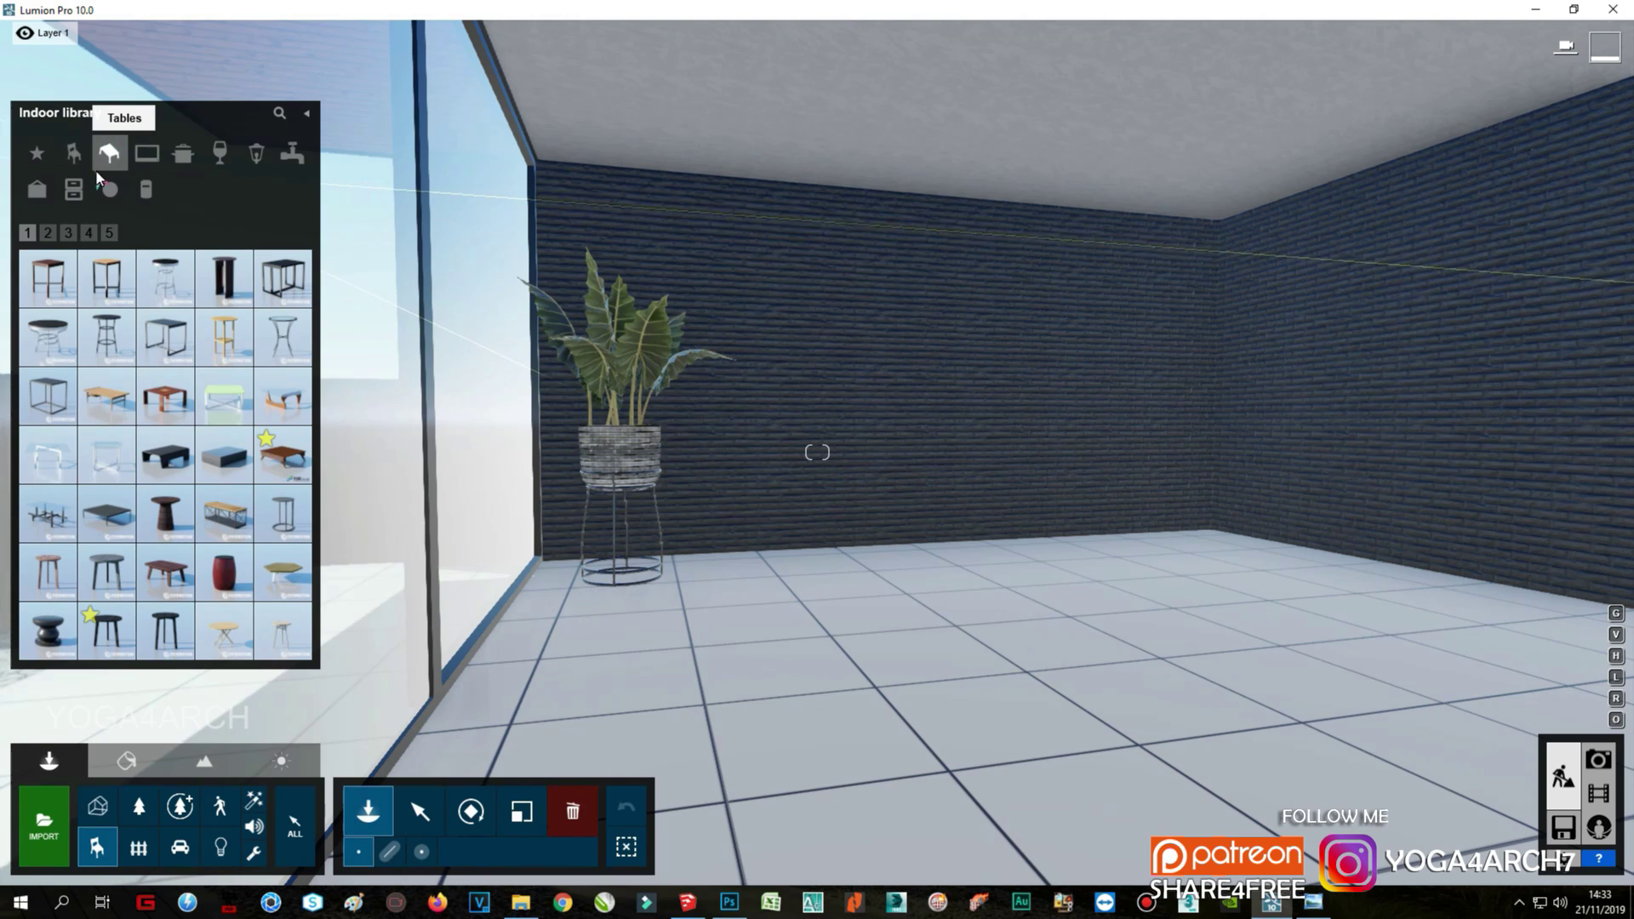
click(44, 193)
click(48, 233)
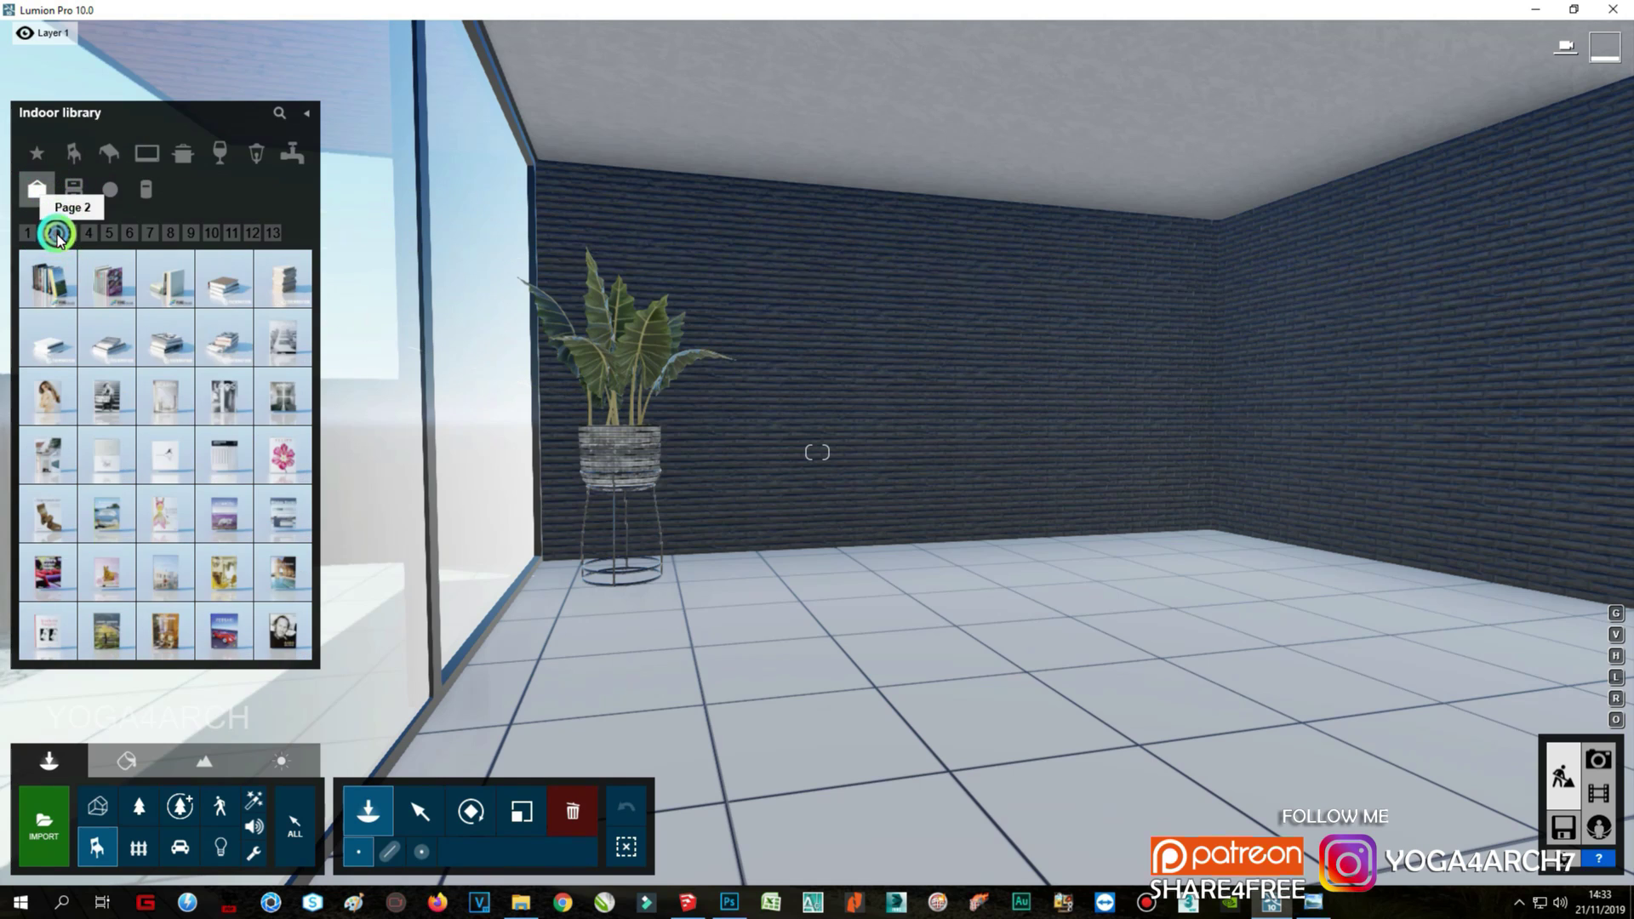
click(74, 153)
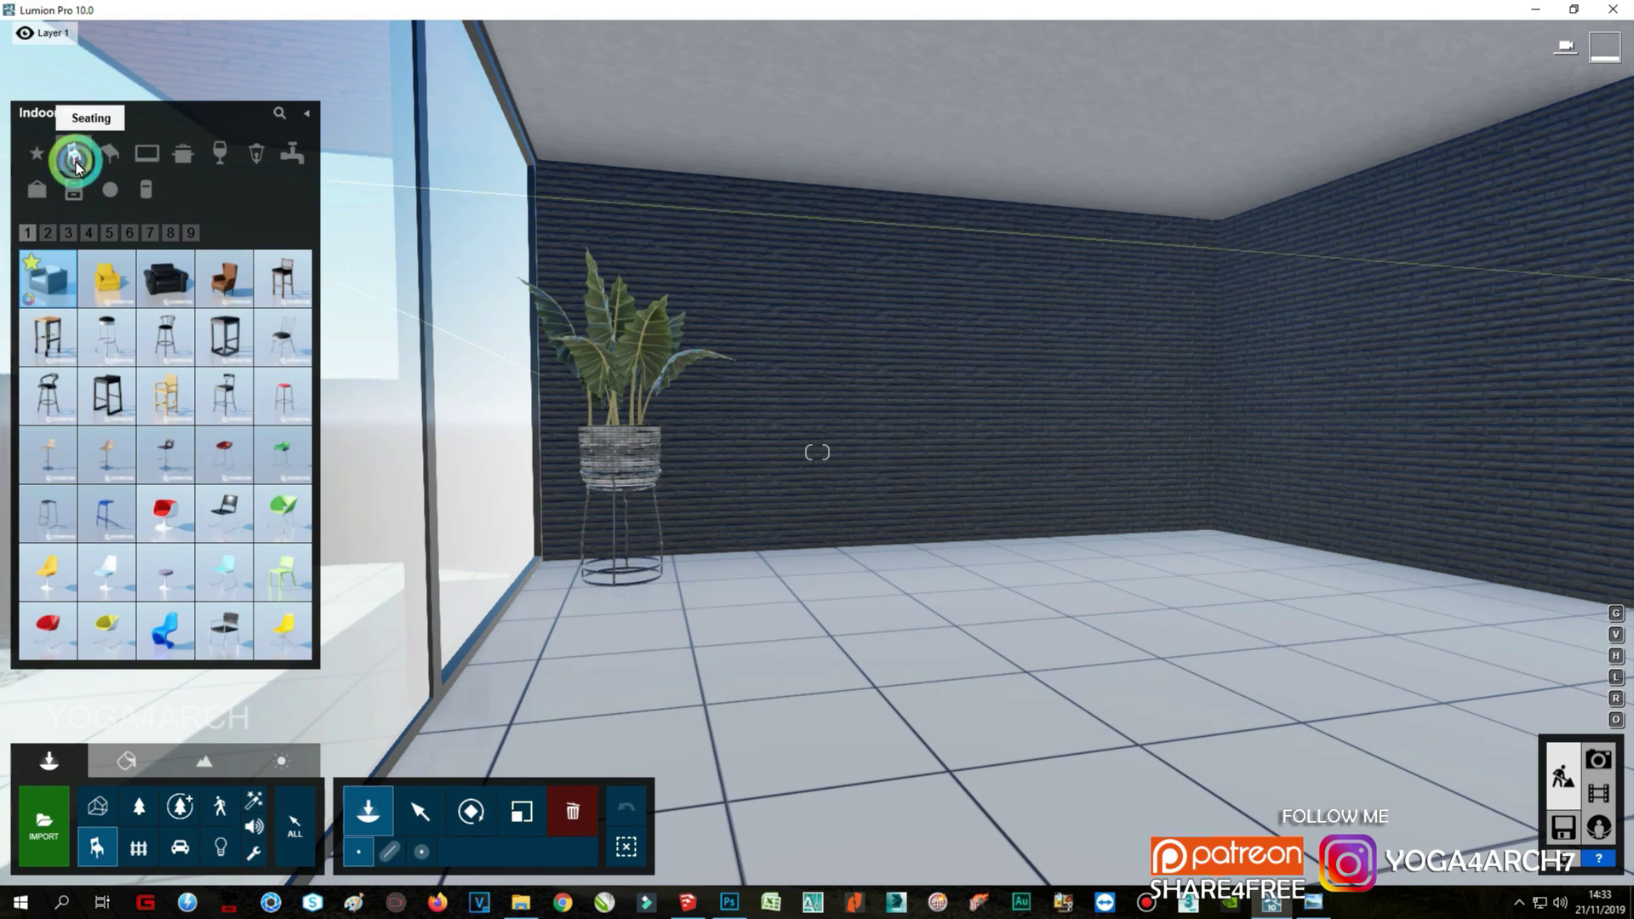
click(69, 232)
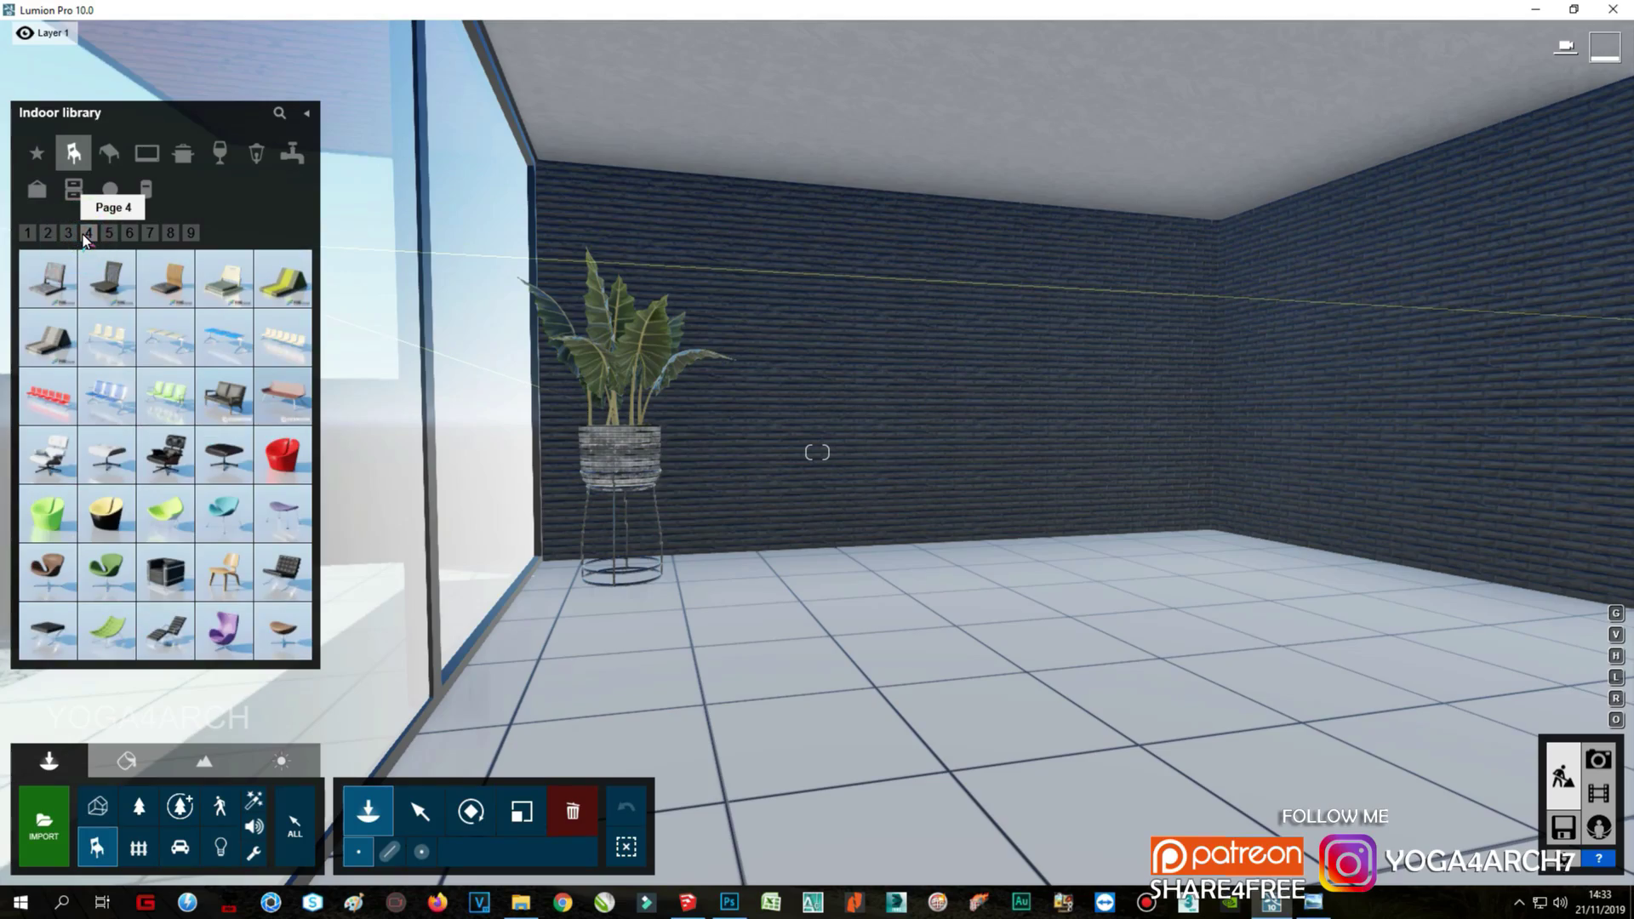
Step: Place a grey lounge chair with a matching ottoman near the plant and rotate the ottoman
click(166, 453)
click(657, 645)
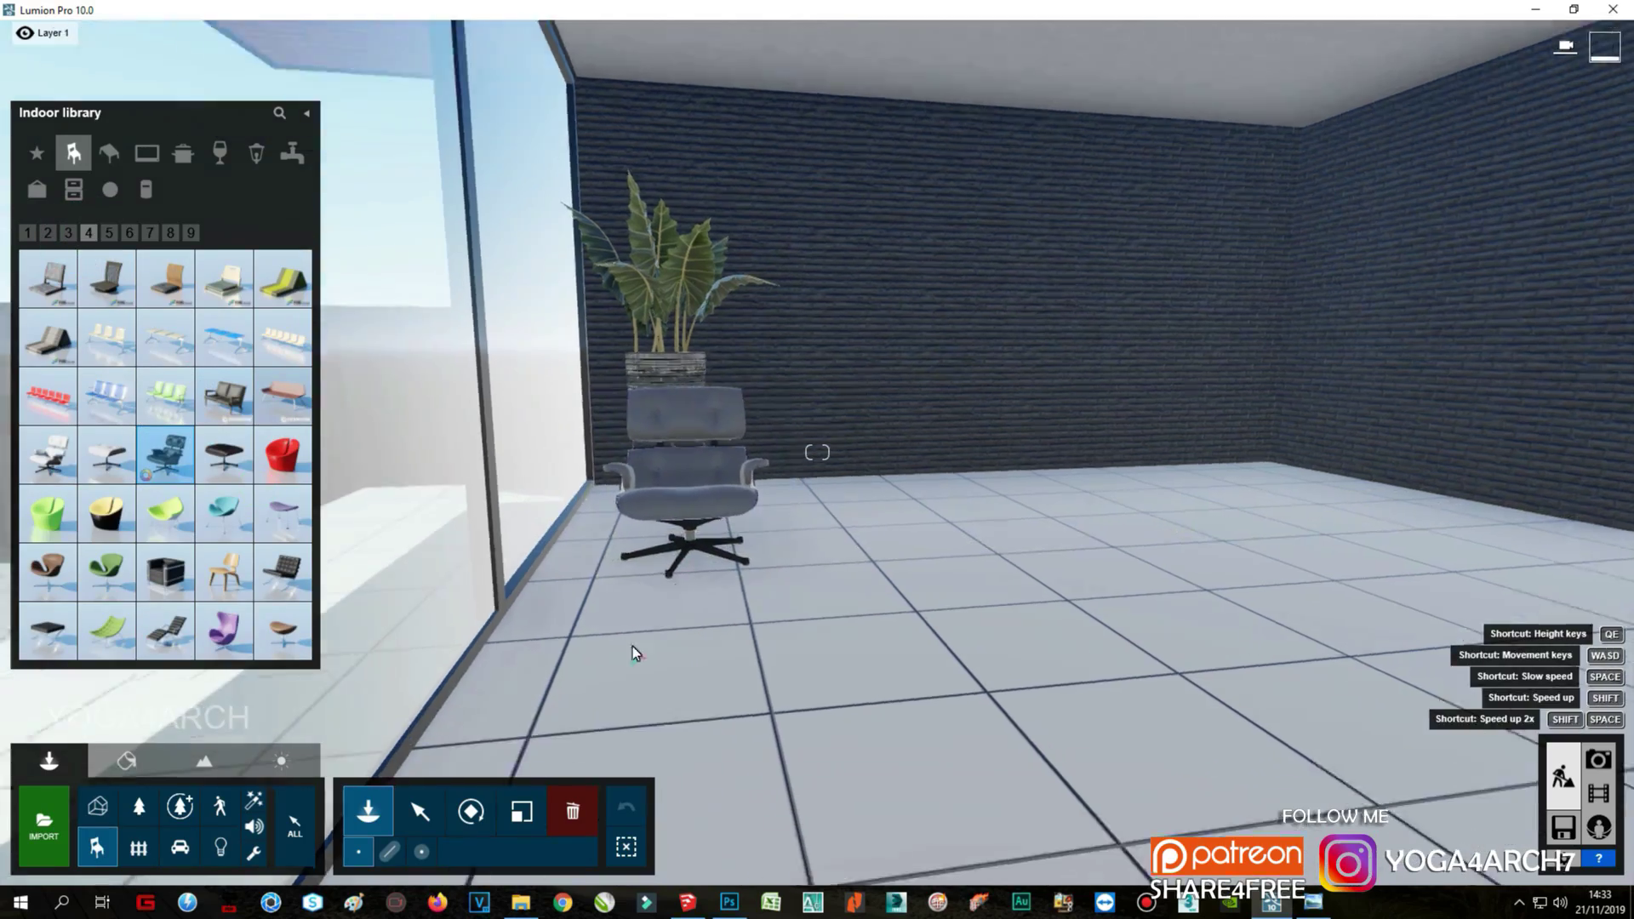
right_drag(632, 646, 1007, 565)
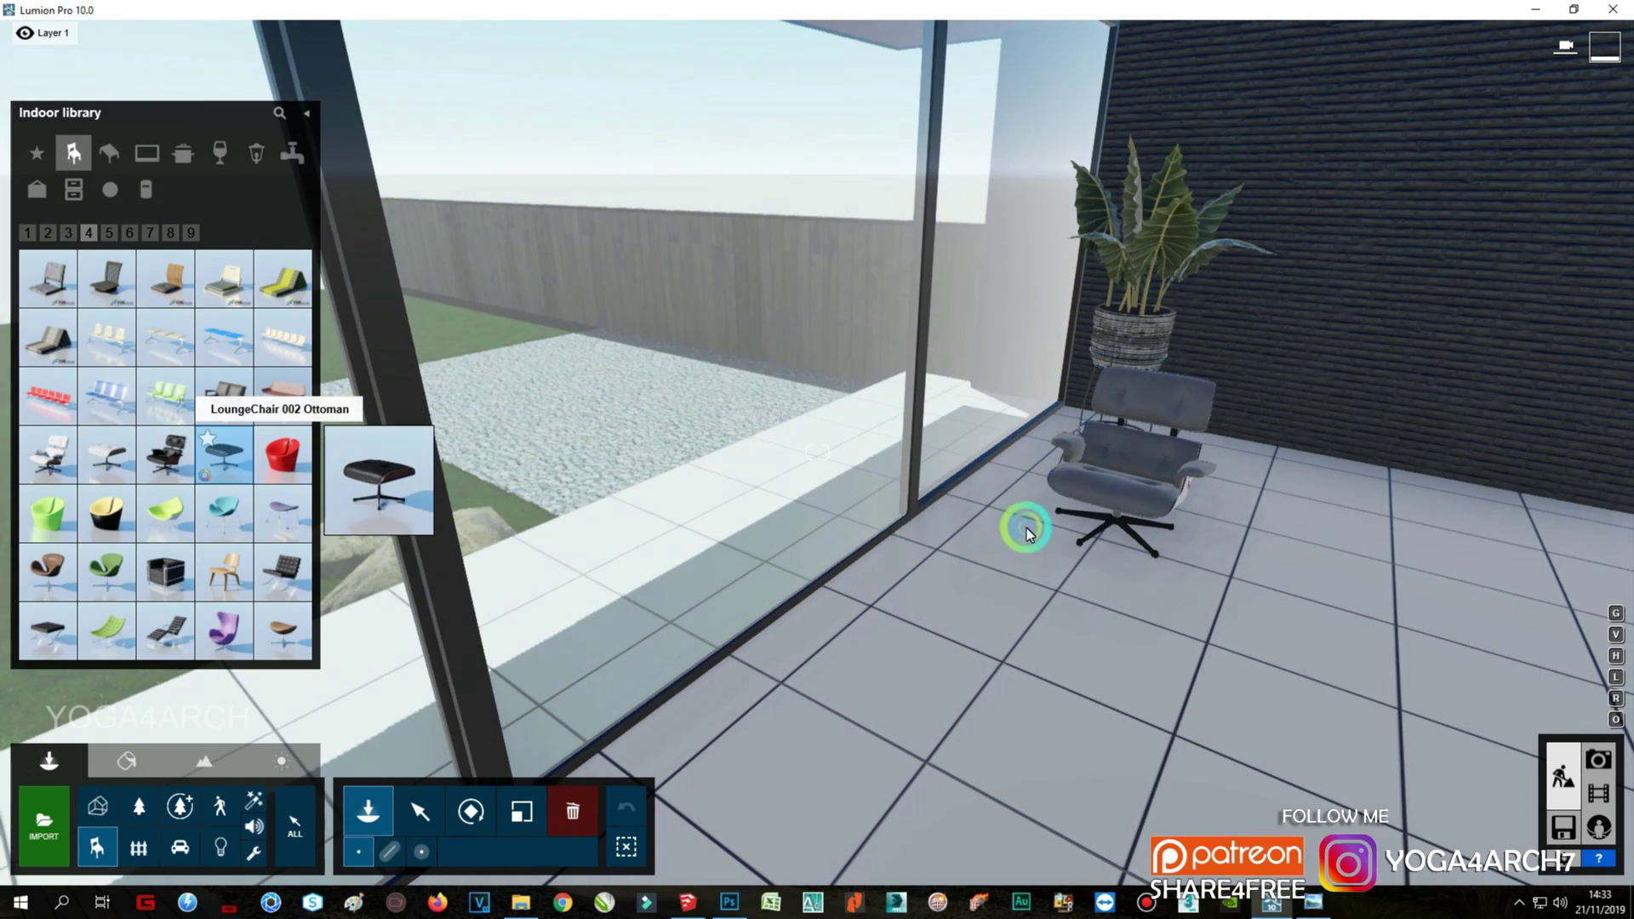
click(1026, 532)
click(470, 811)
click(1078, 532)
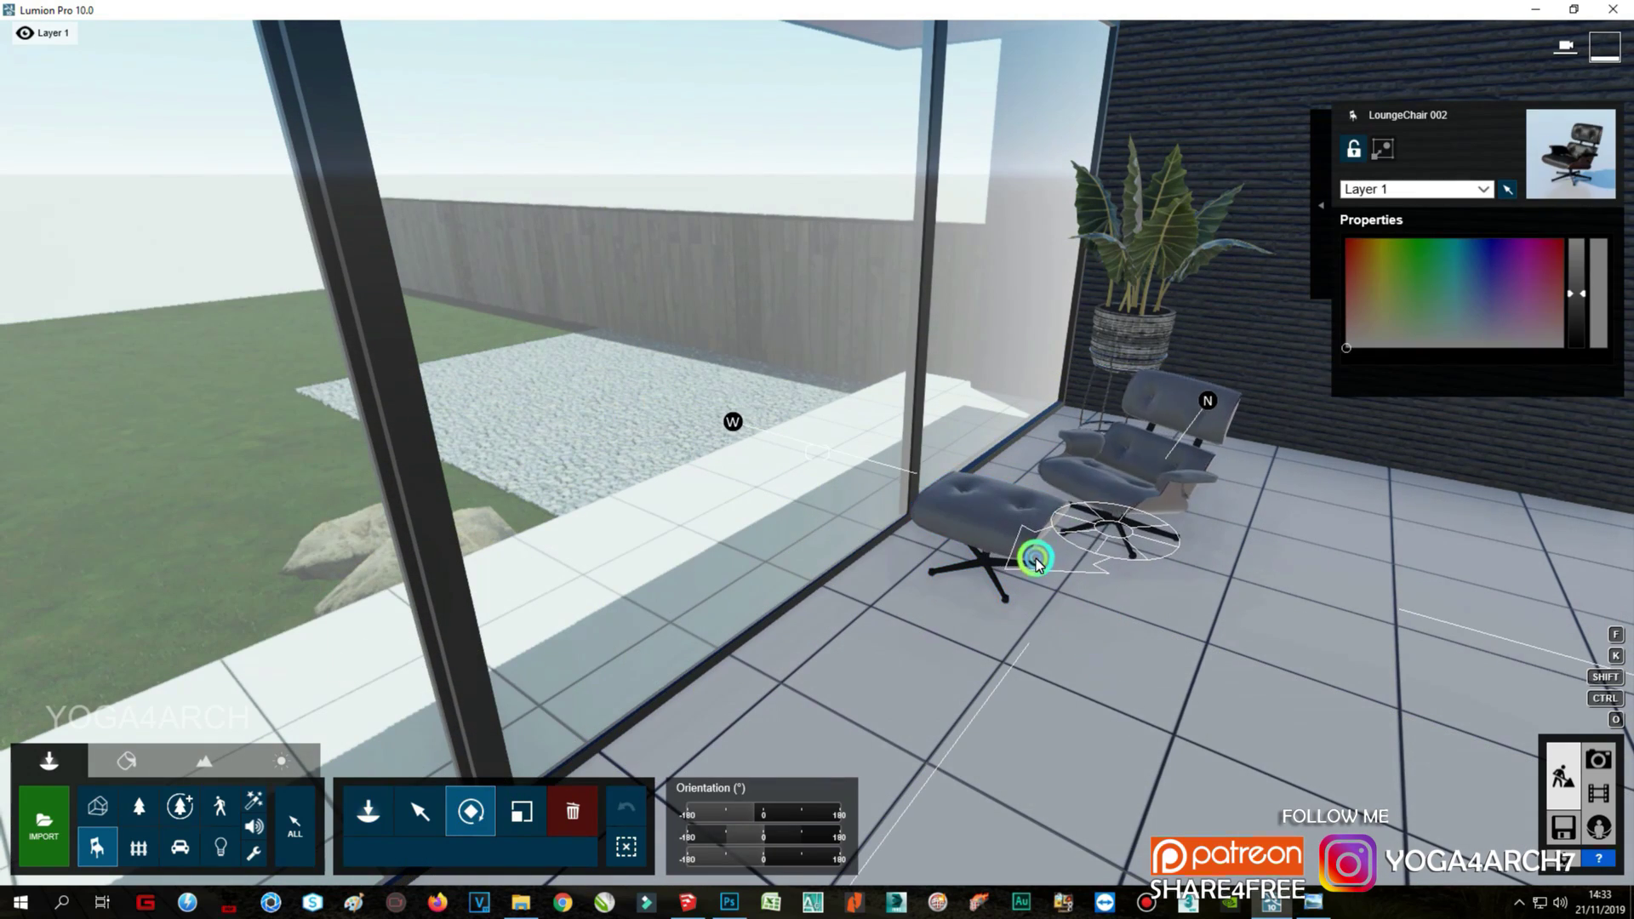
click(1036, 561)
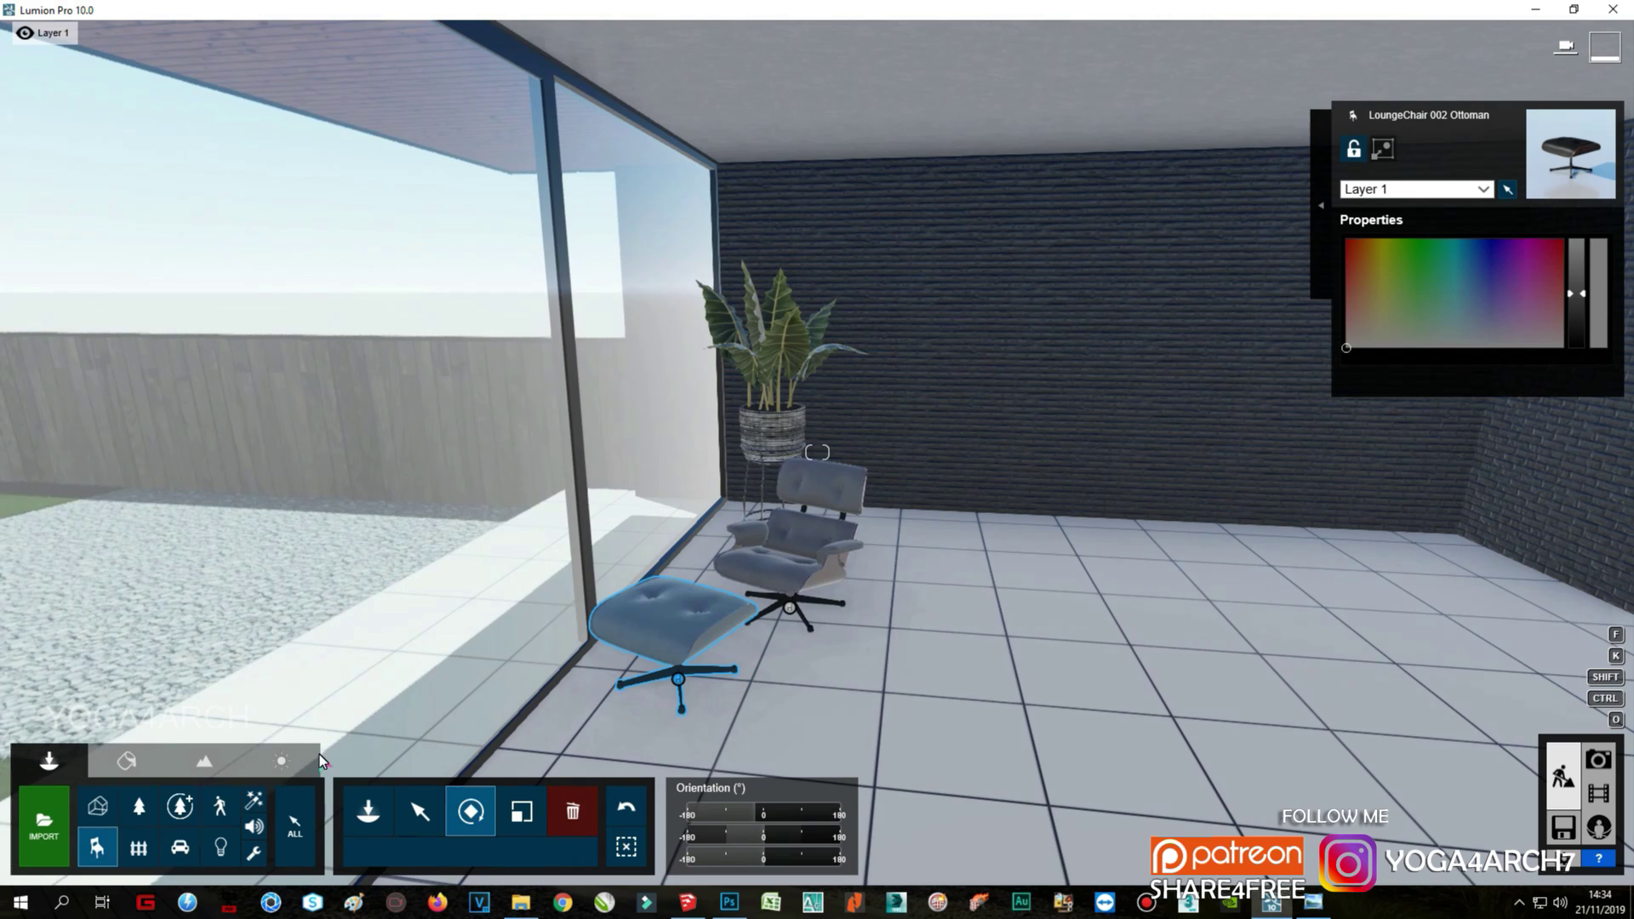
Step: Place the favourite wooden lounge chair on the terrace
click(115, 837)
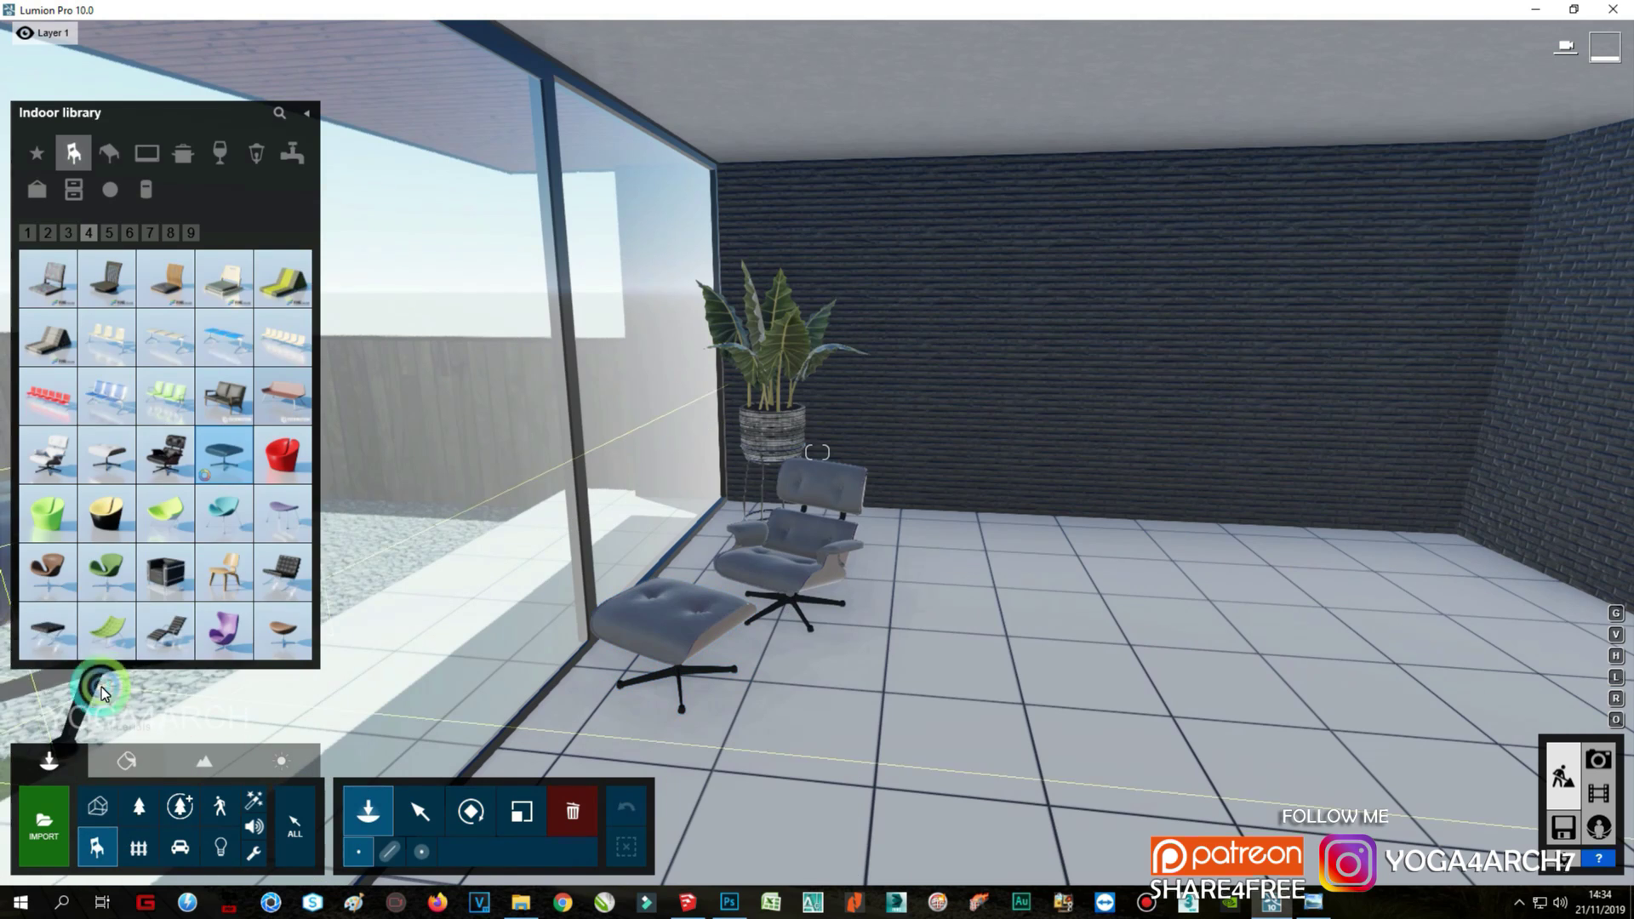
click(146, 188)
click(109, 154)
click(47, 232)
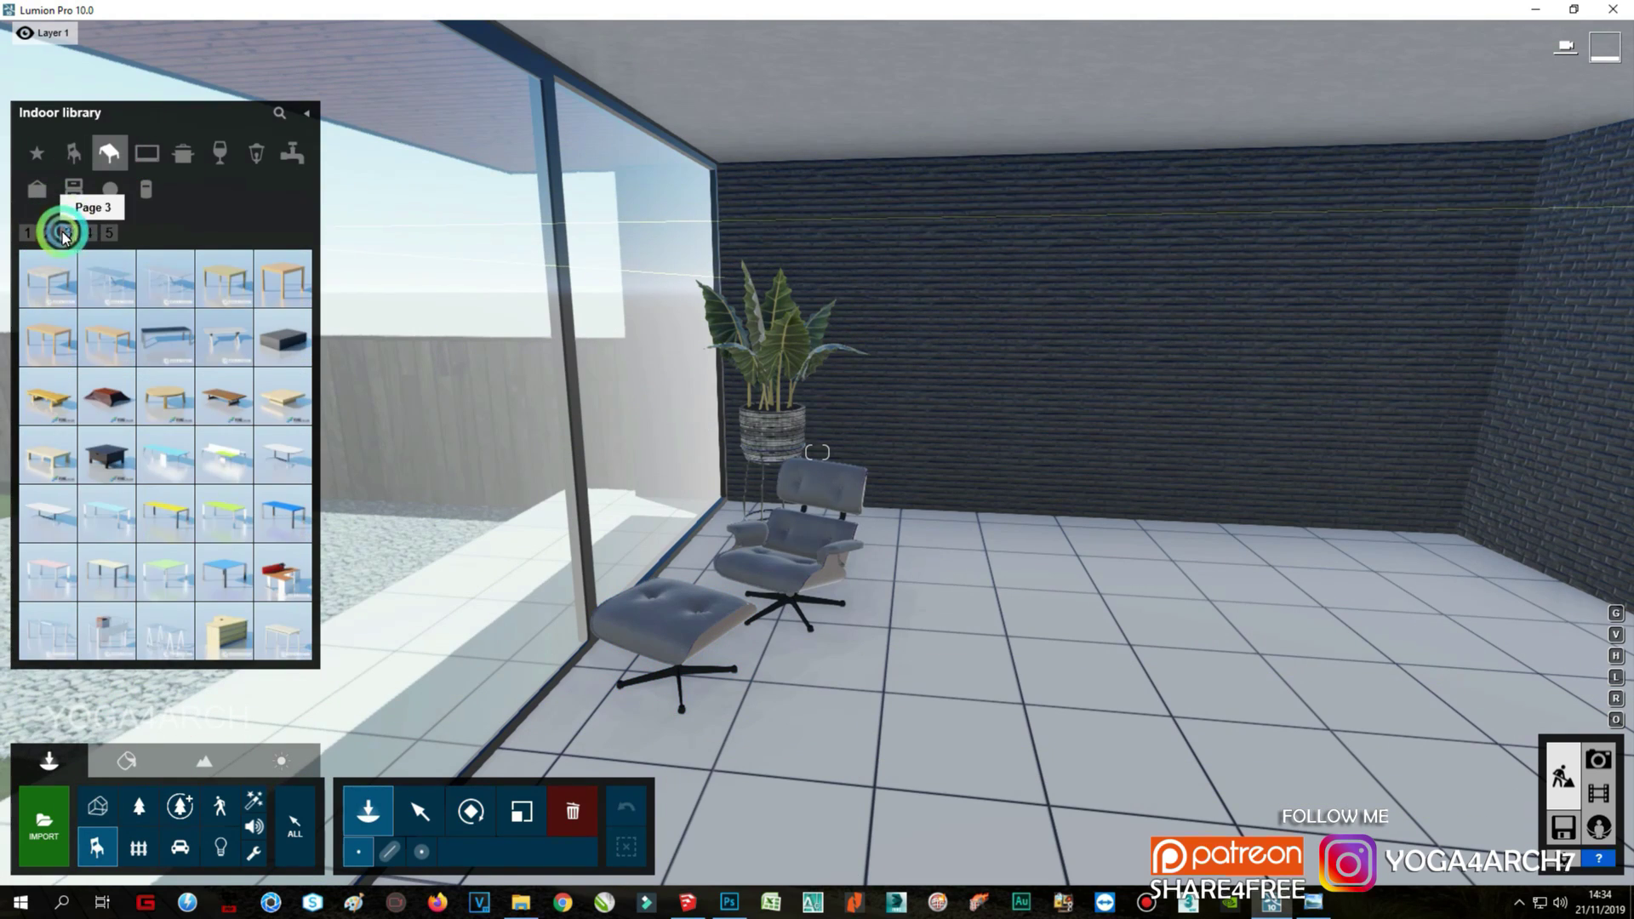
click(108, 232)
click(138, 188)
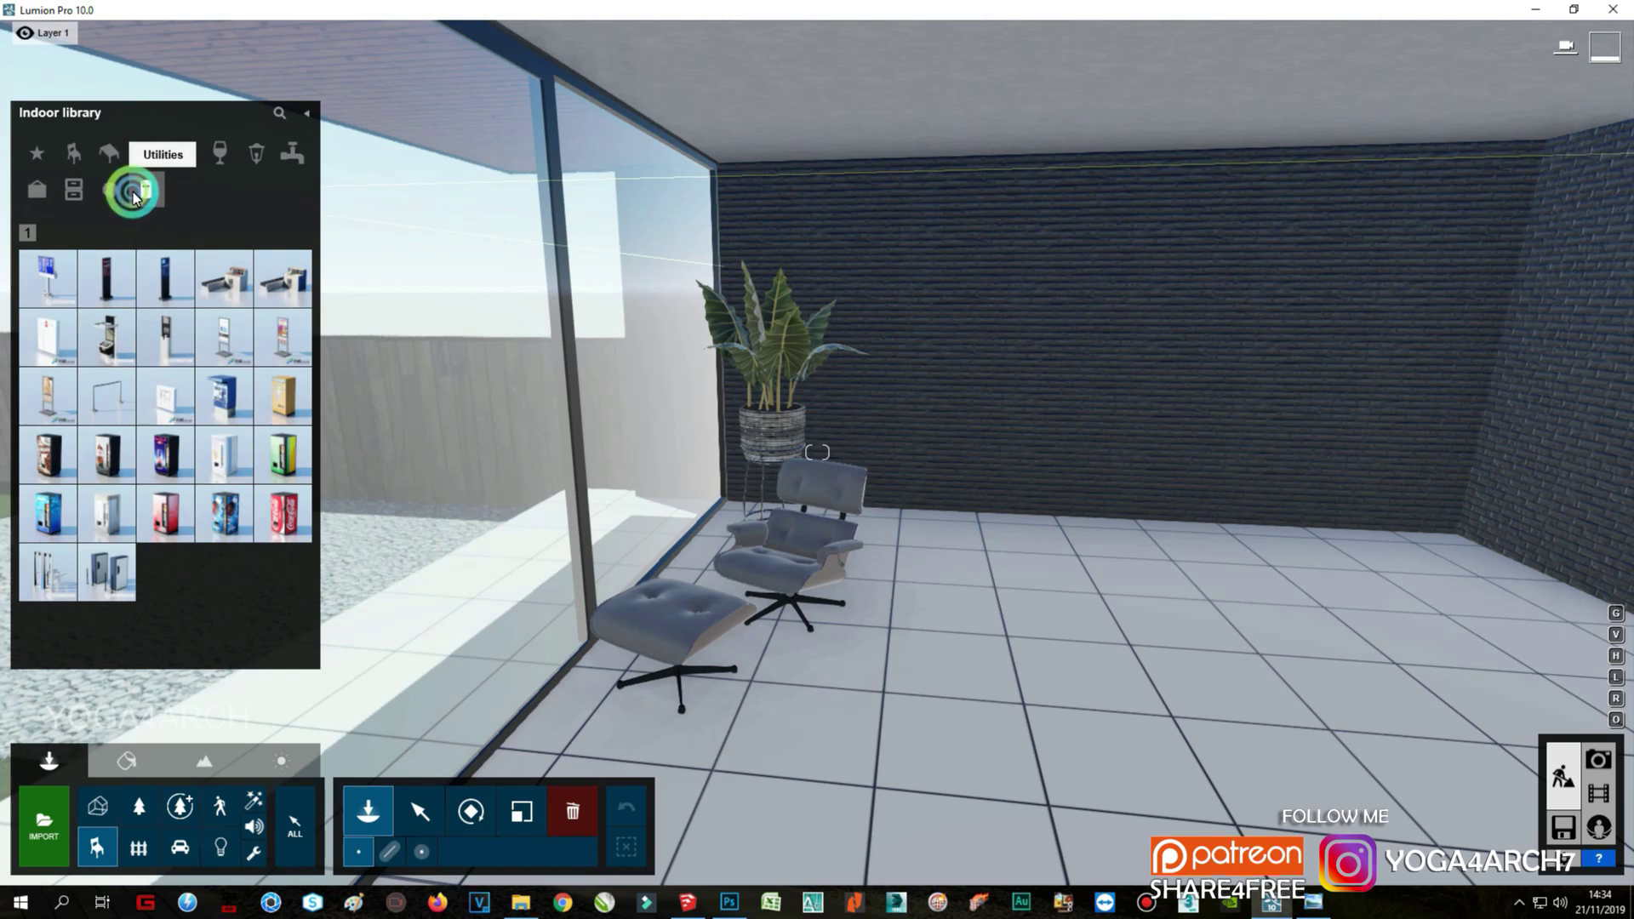
click(41, 188)
click(191, 232)
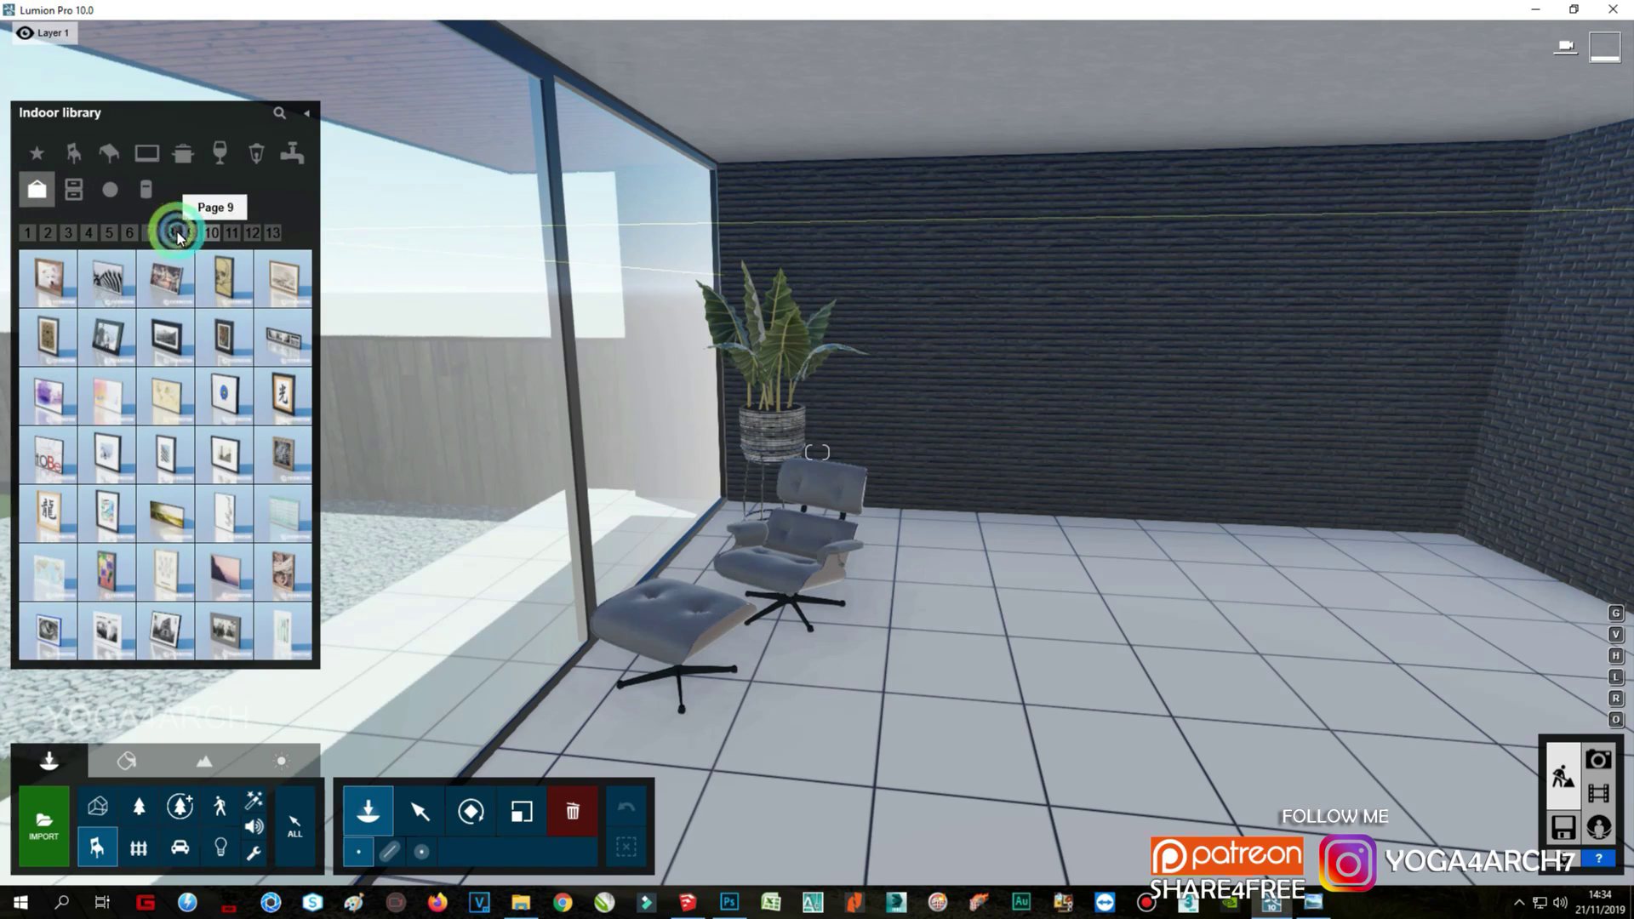
click(150, 232)
click(54, 232)
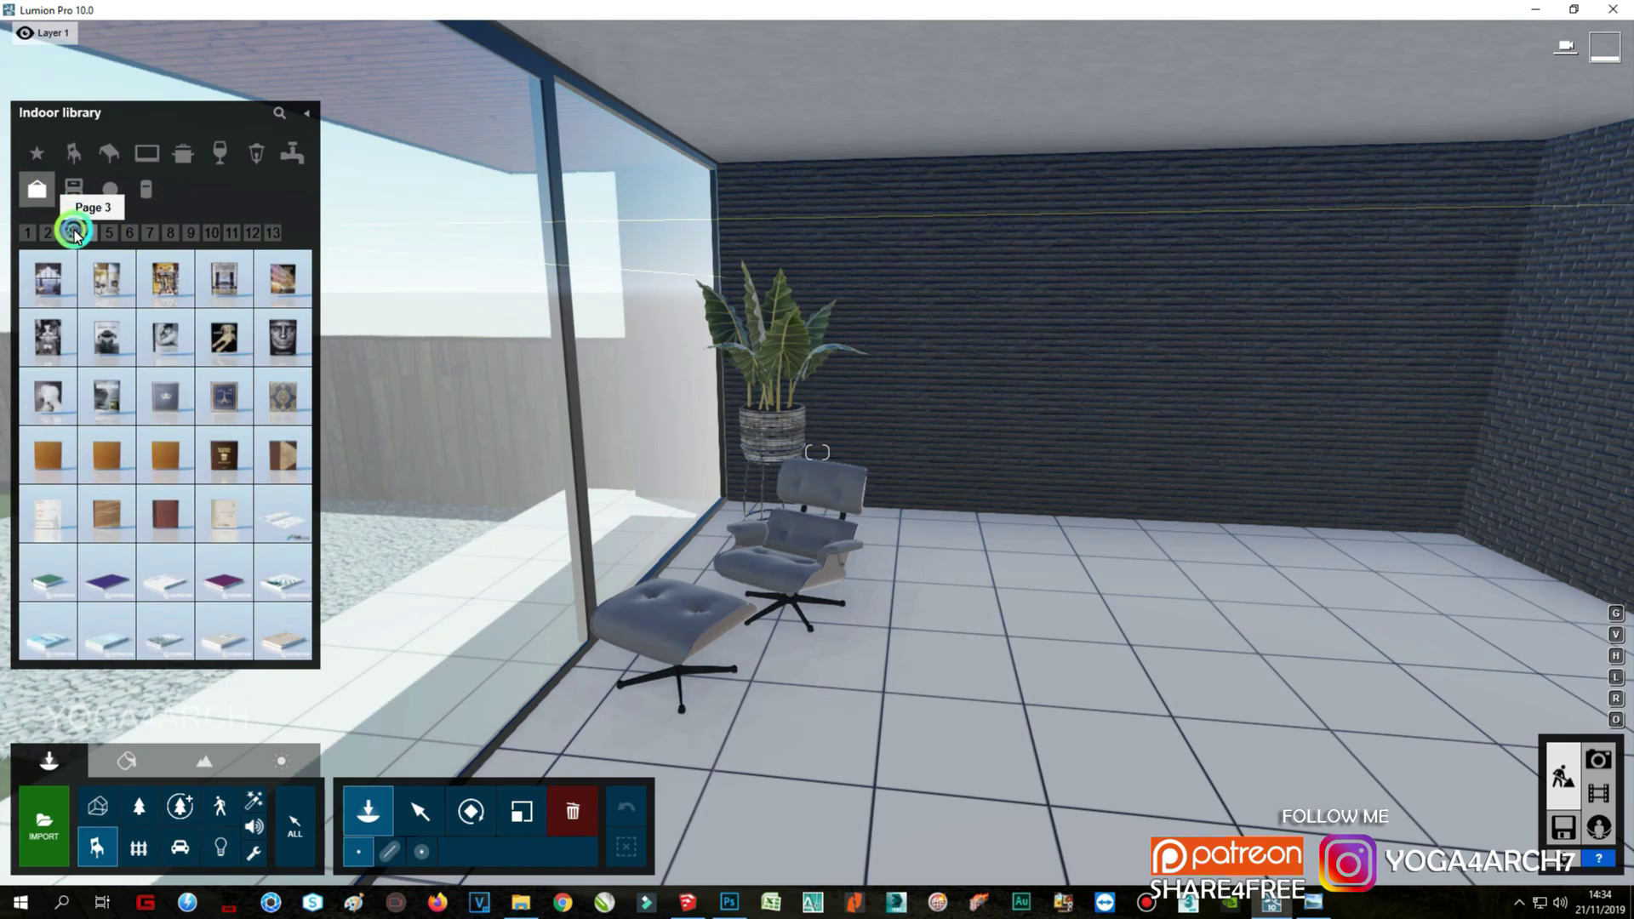
click(29, 232)
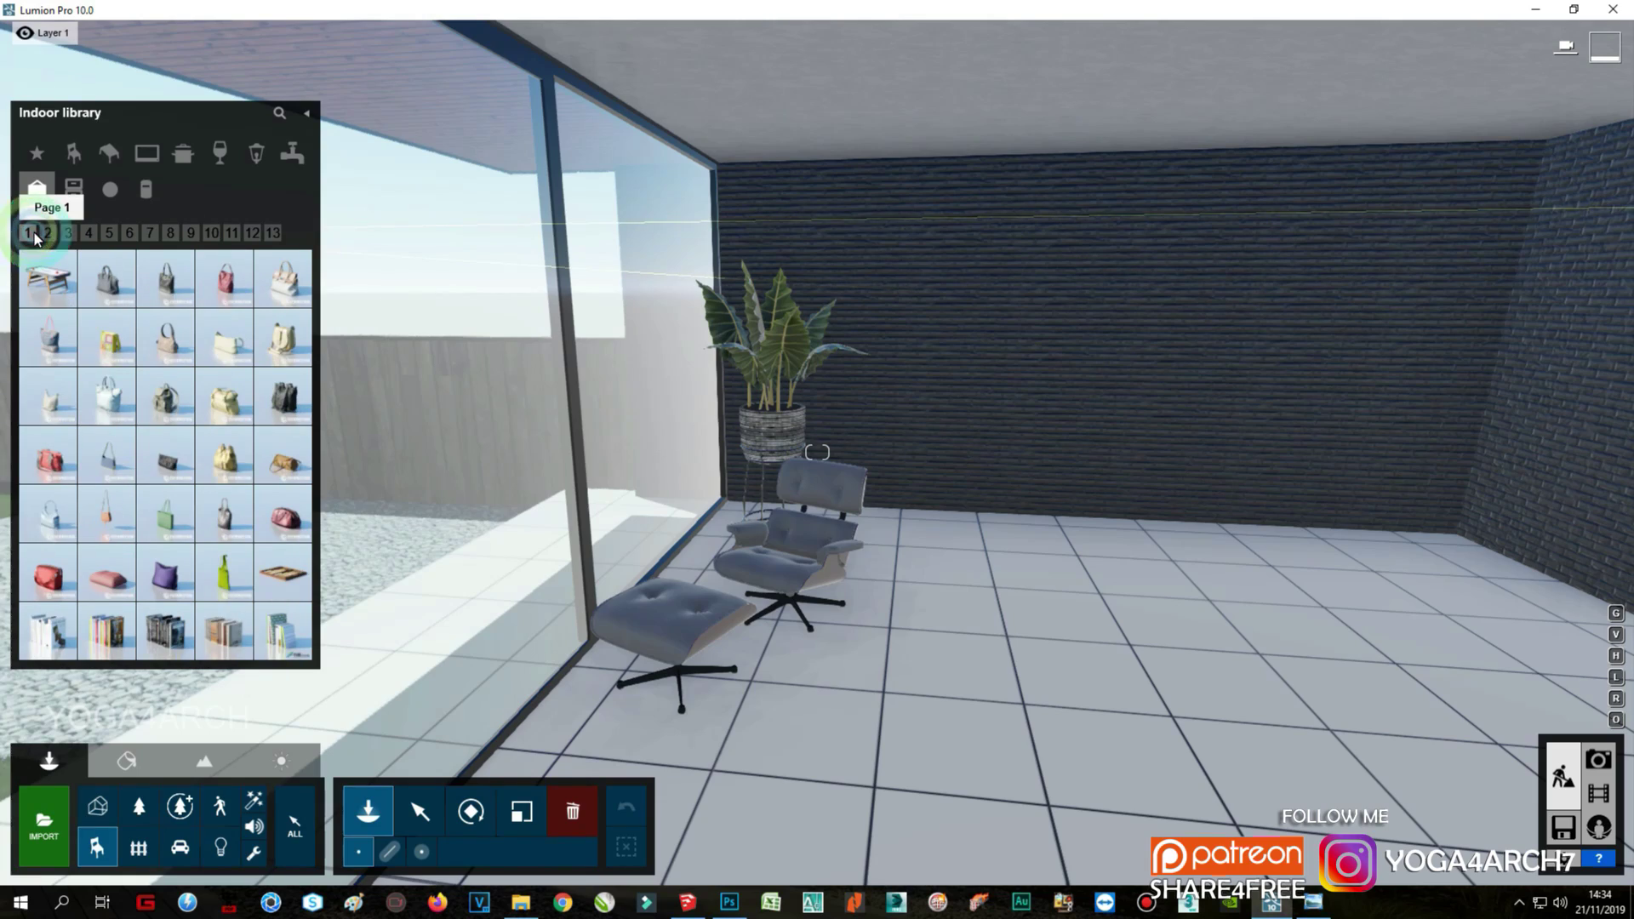
click(54, 156)
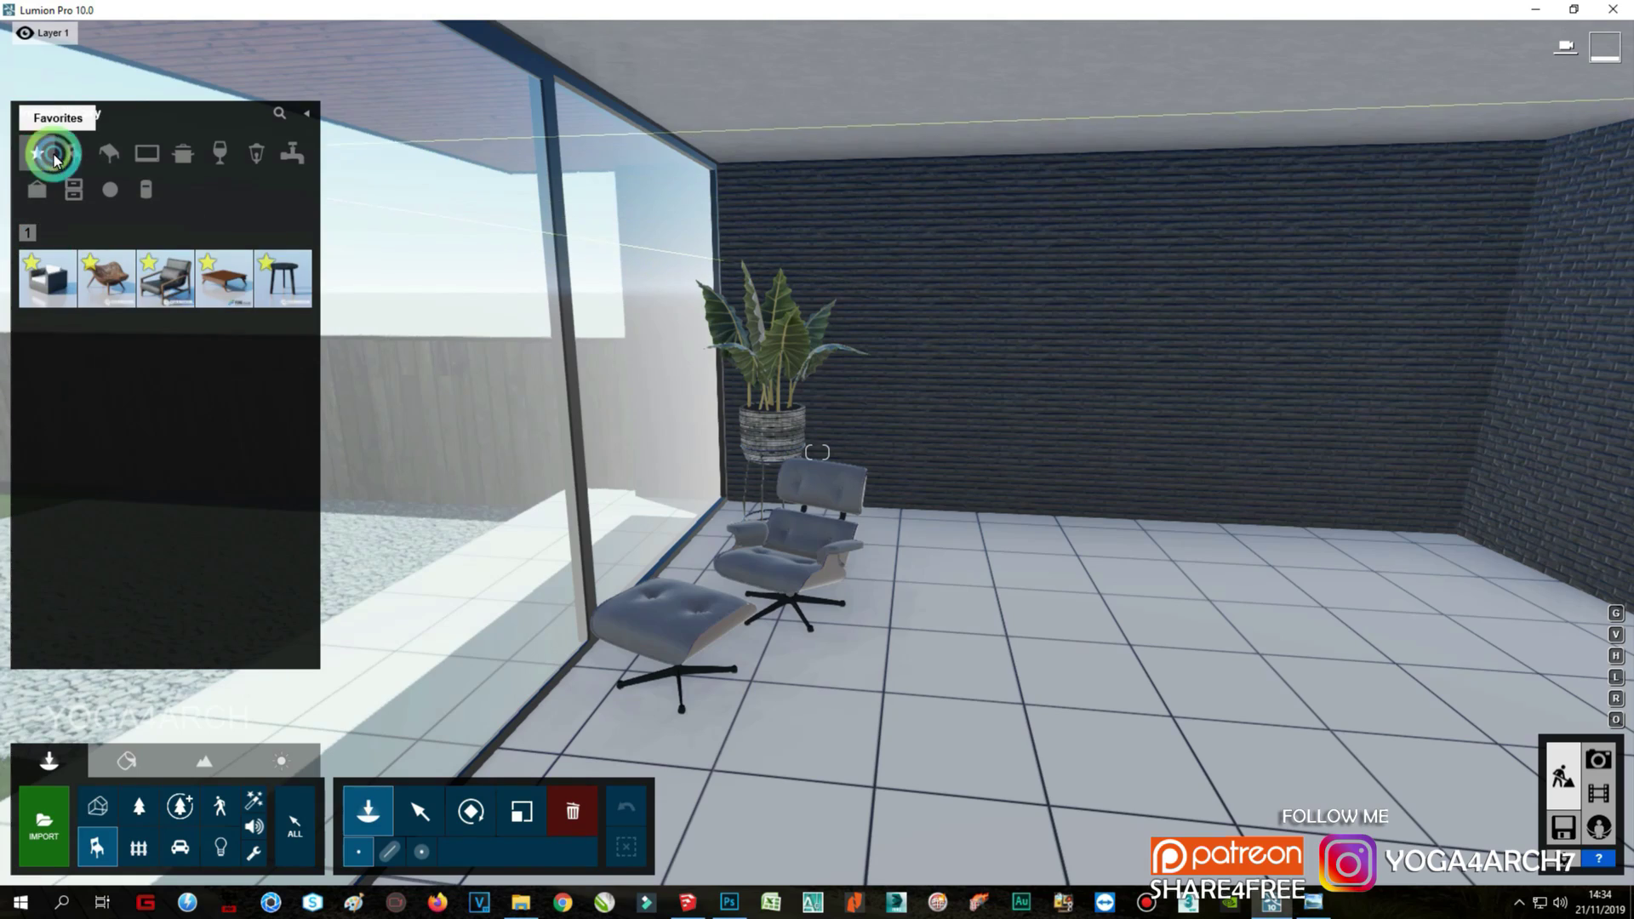
click(107, 277)
click(937, 532)
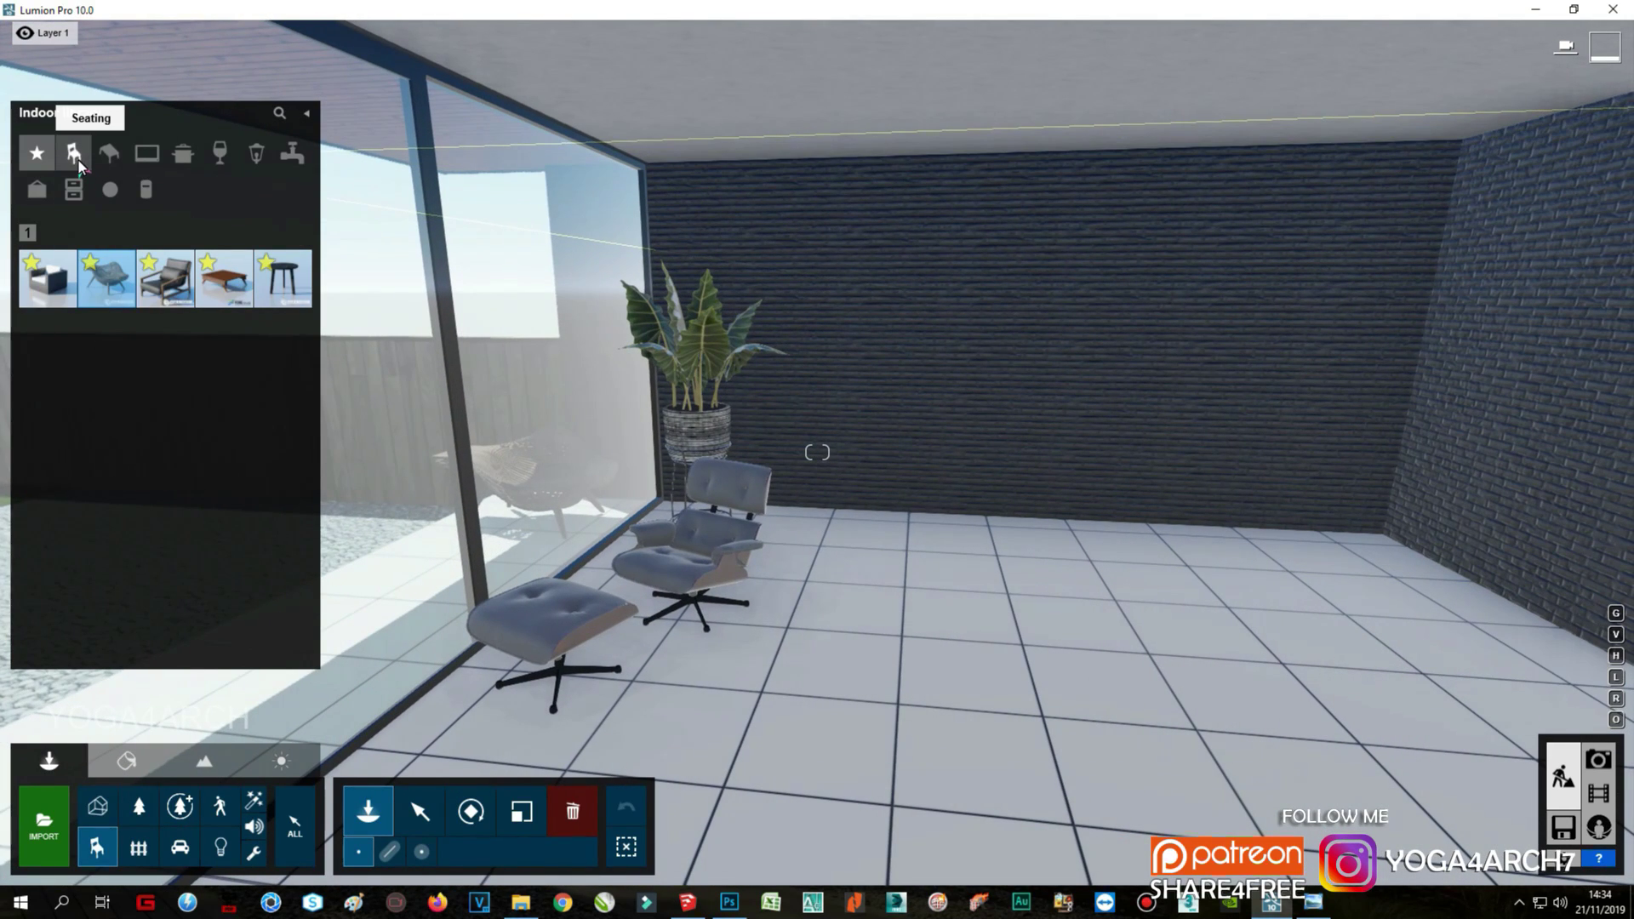
Step: Place Bed 002 against the bedroom's back wall
click(75, 155)
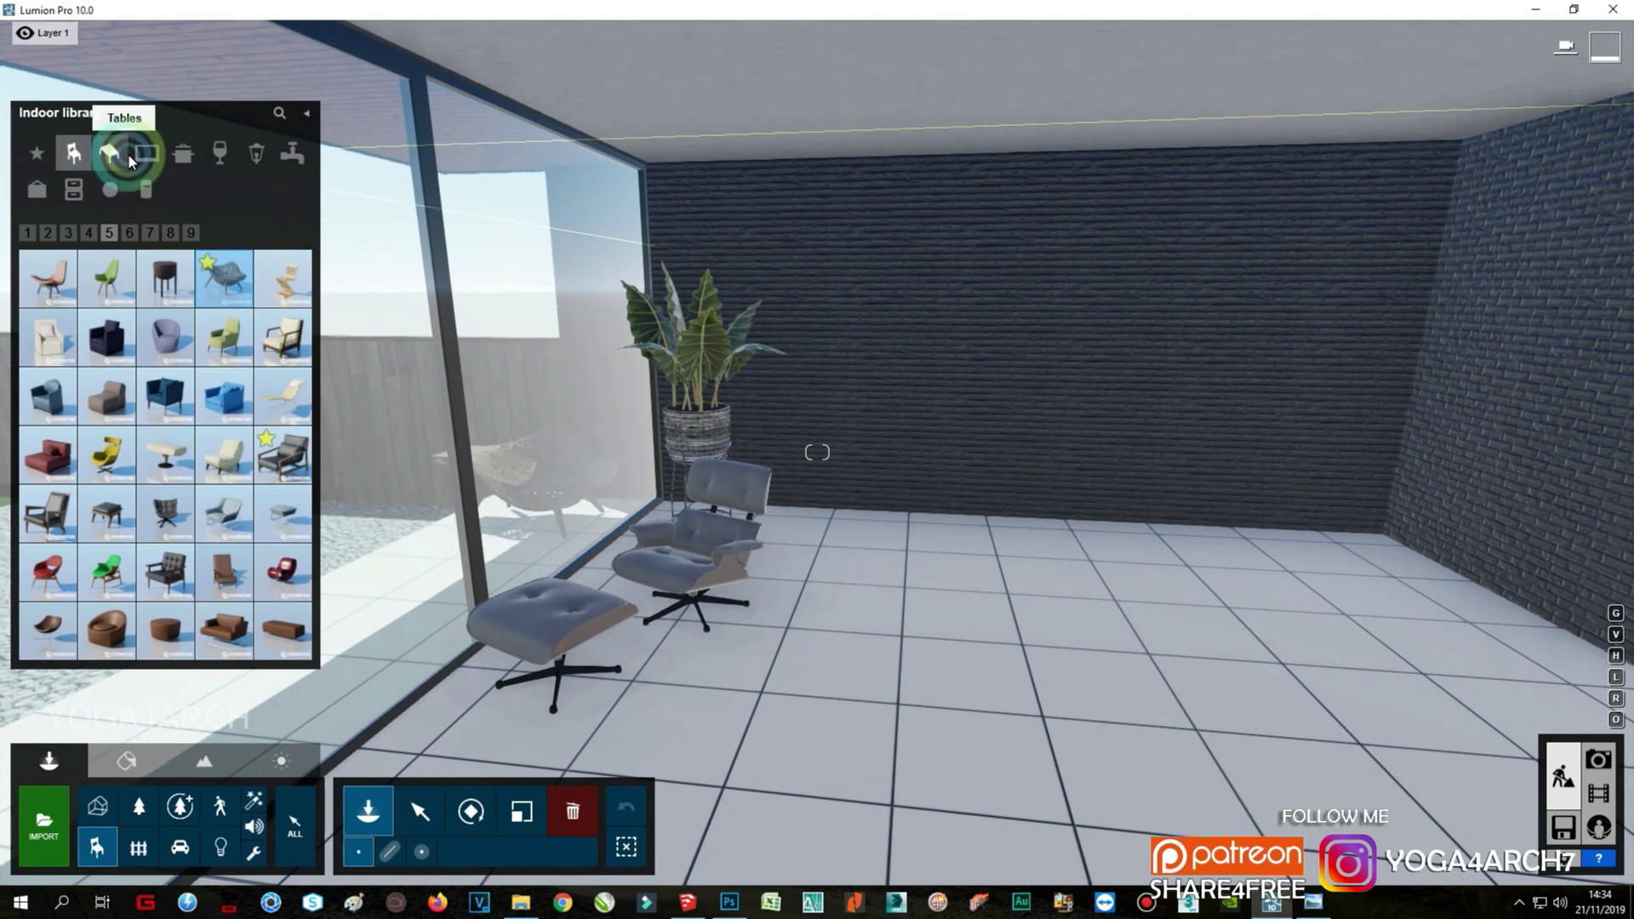
click(47, 232)
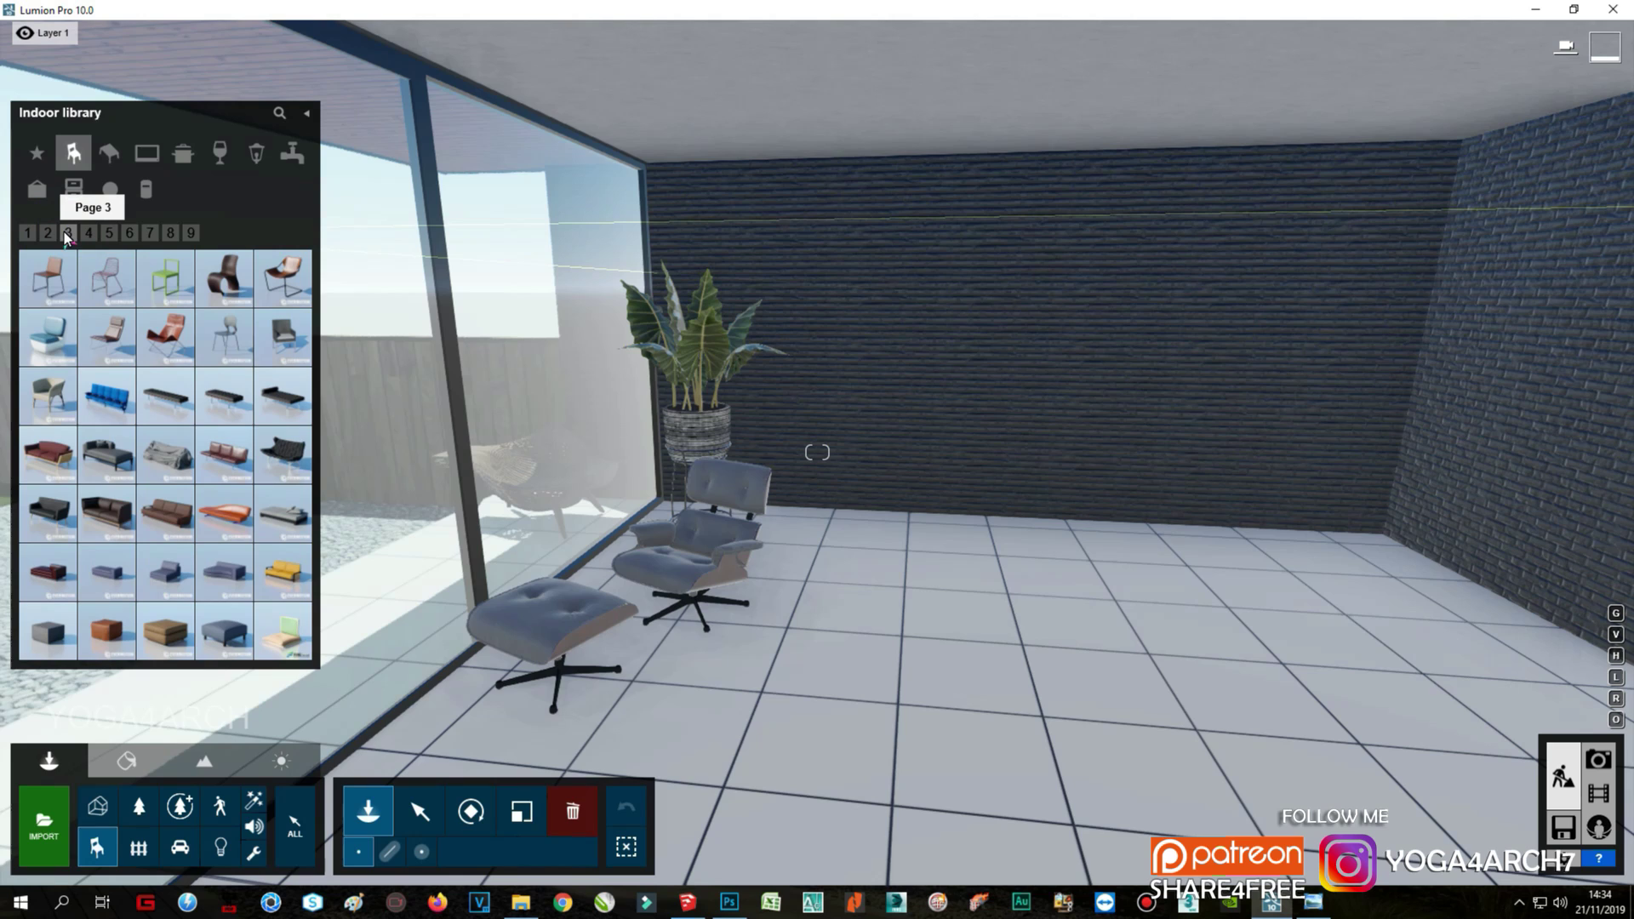
click(85, 234)
click(105, 235)
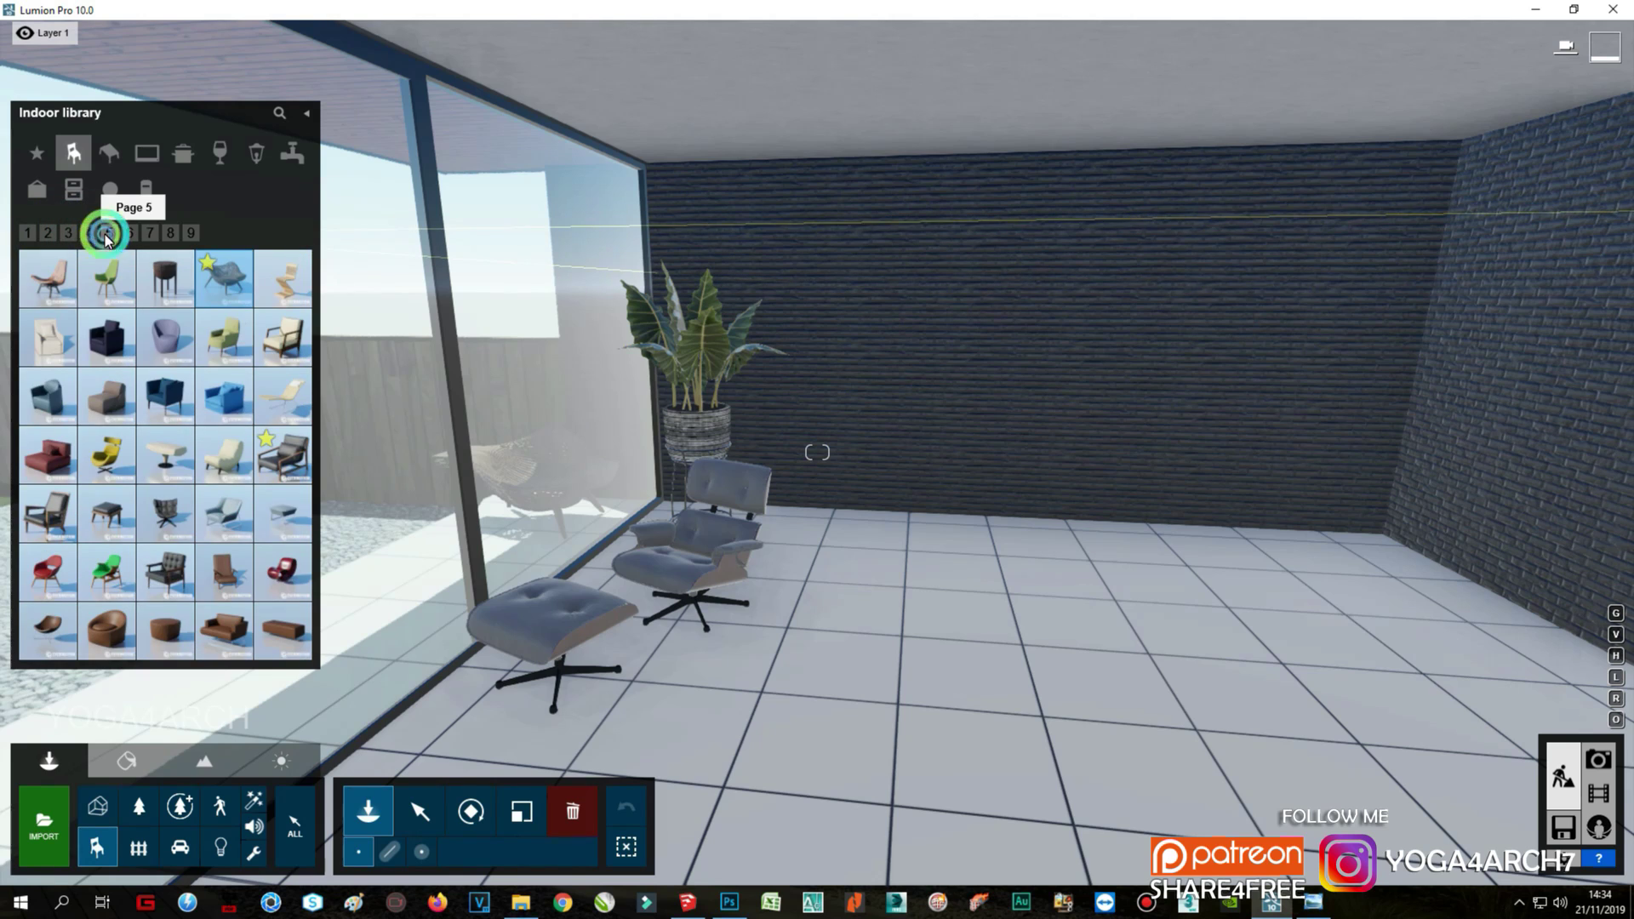
click(150, 237)
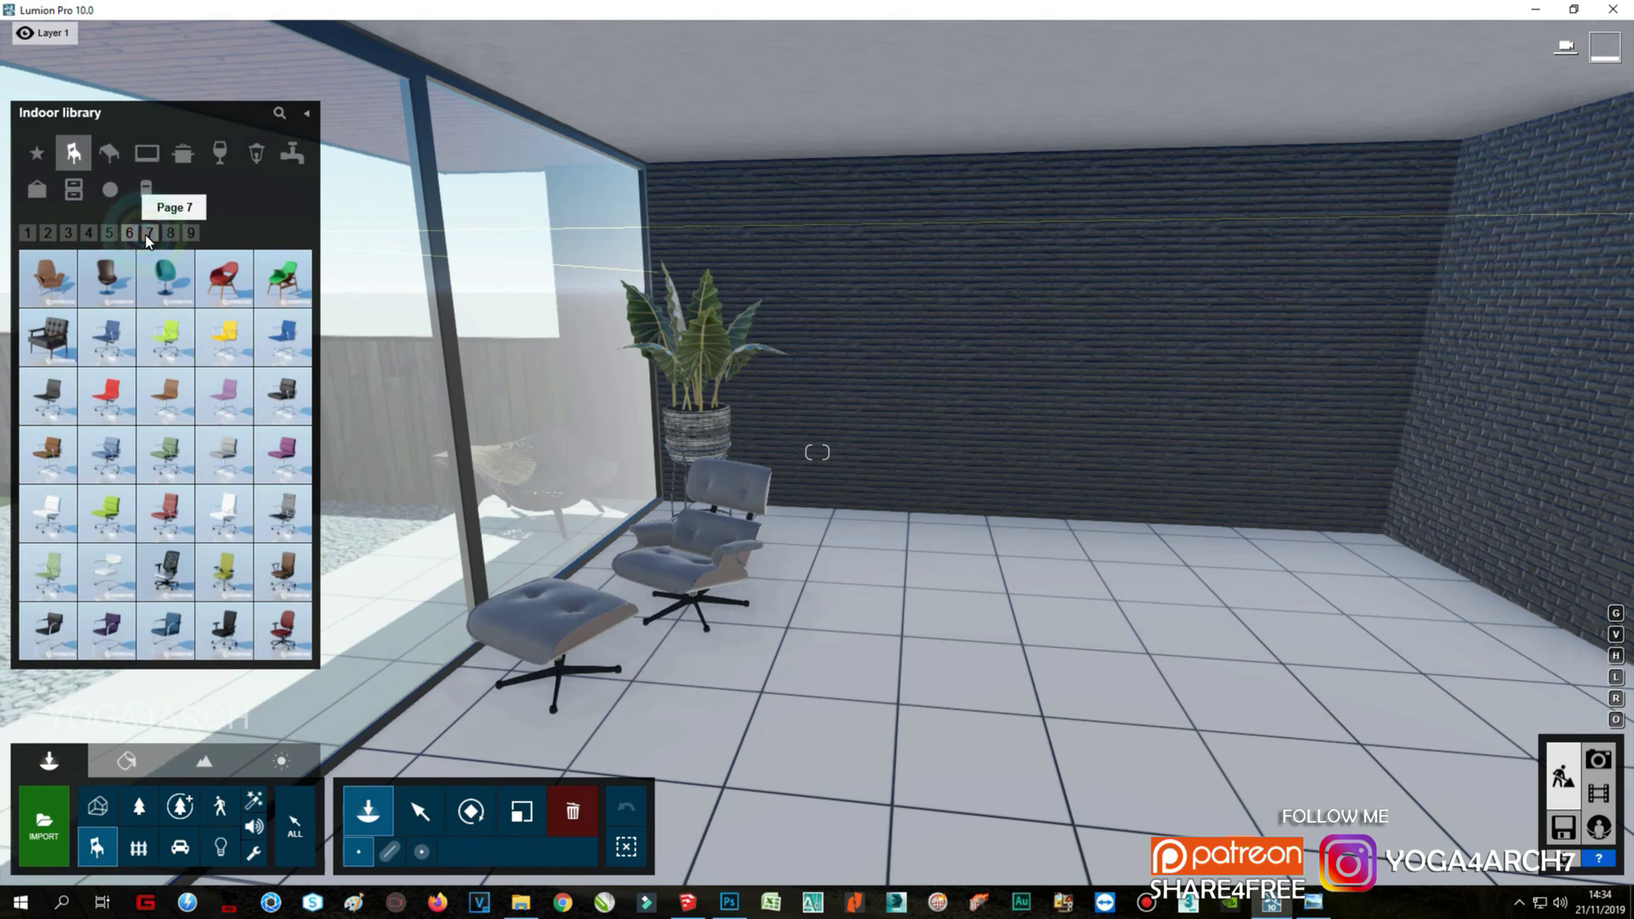
click(189, 235)
click(109, 189)
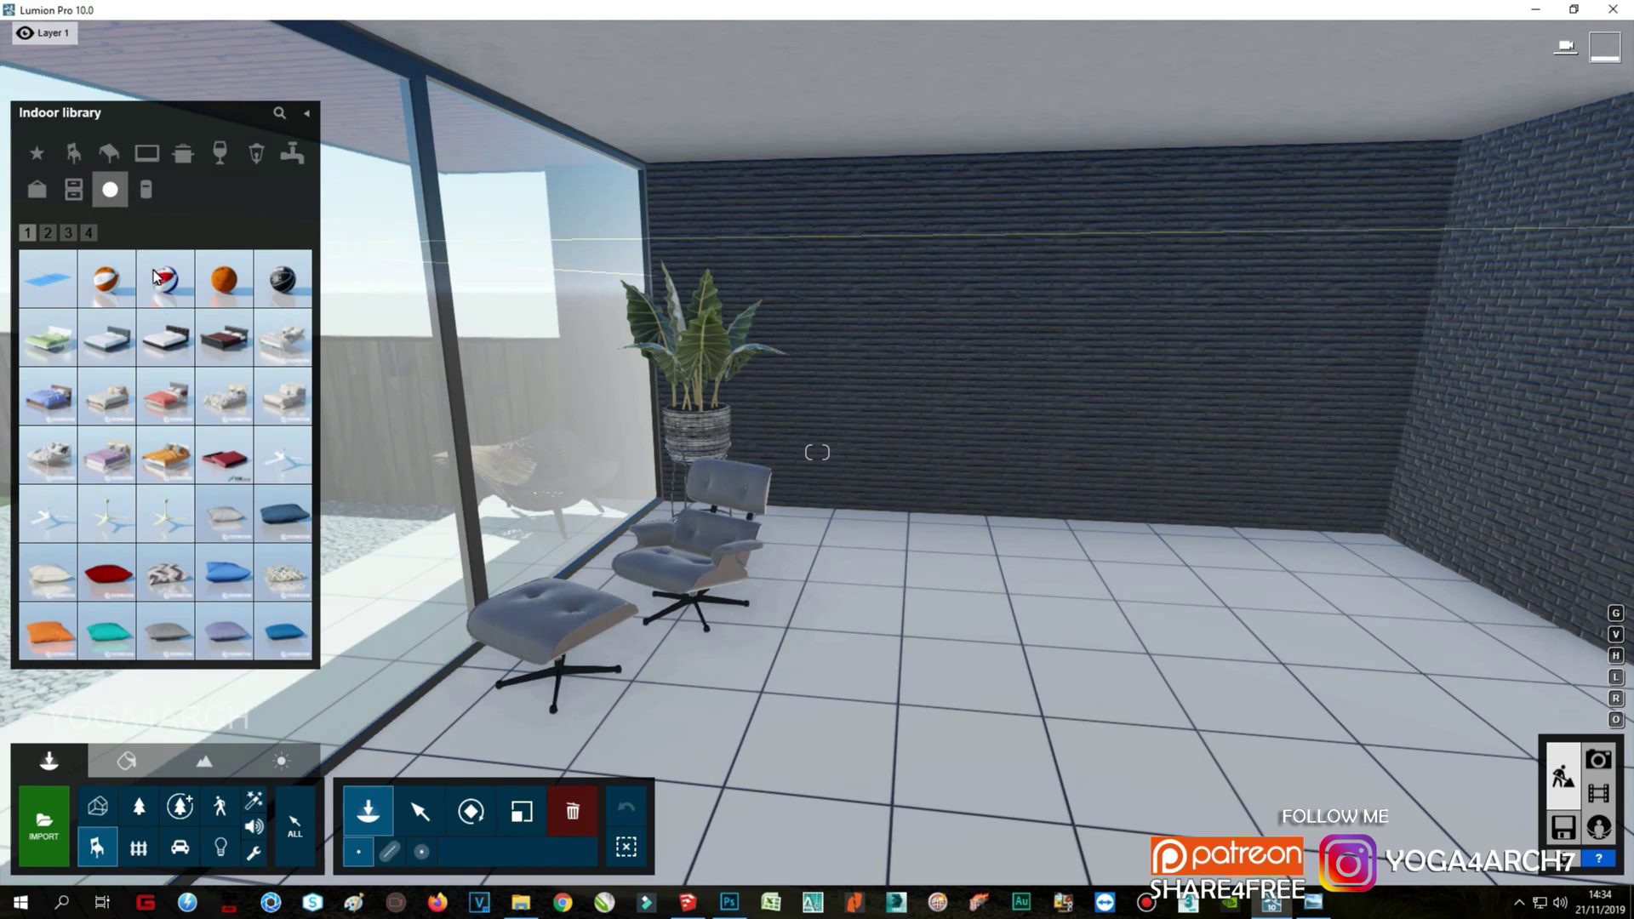
click(171, 345)
click(106, 339)
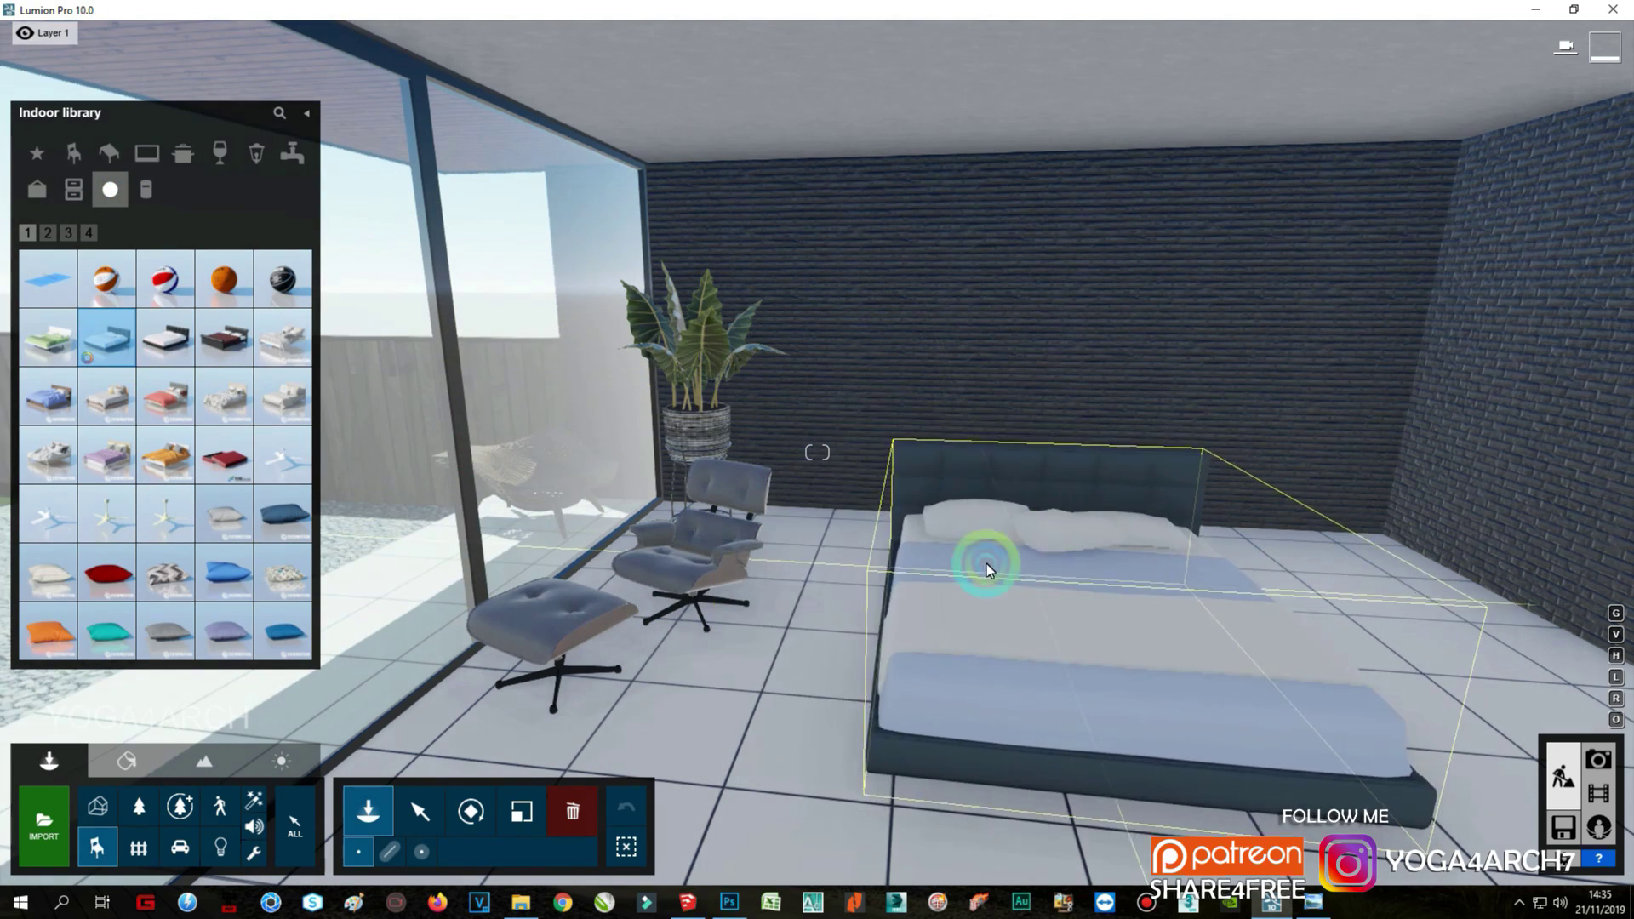
click(937, 526)
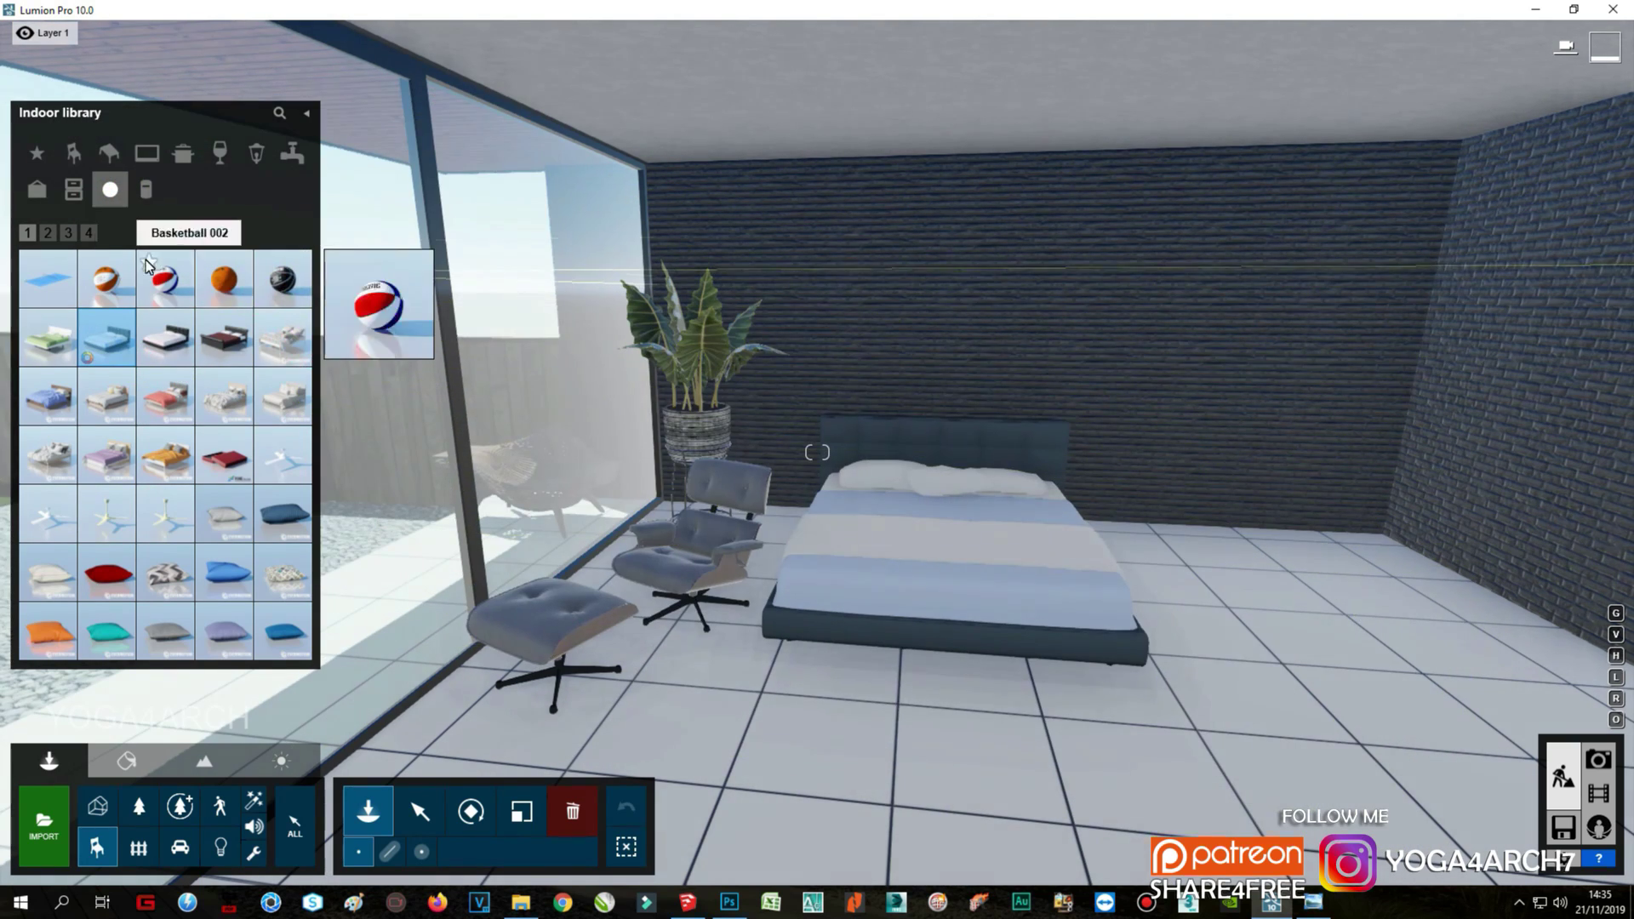
Step: Place a framed landscape painting on the back wall above the bed
click(101, 236)
click(73, 189)
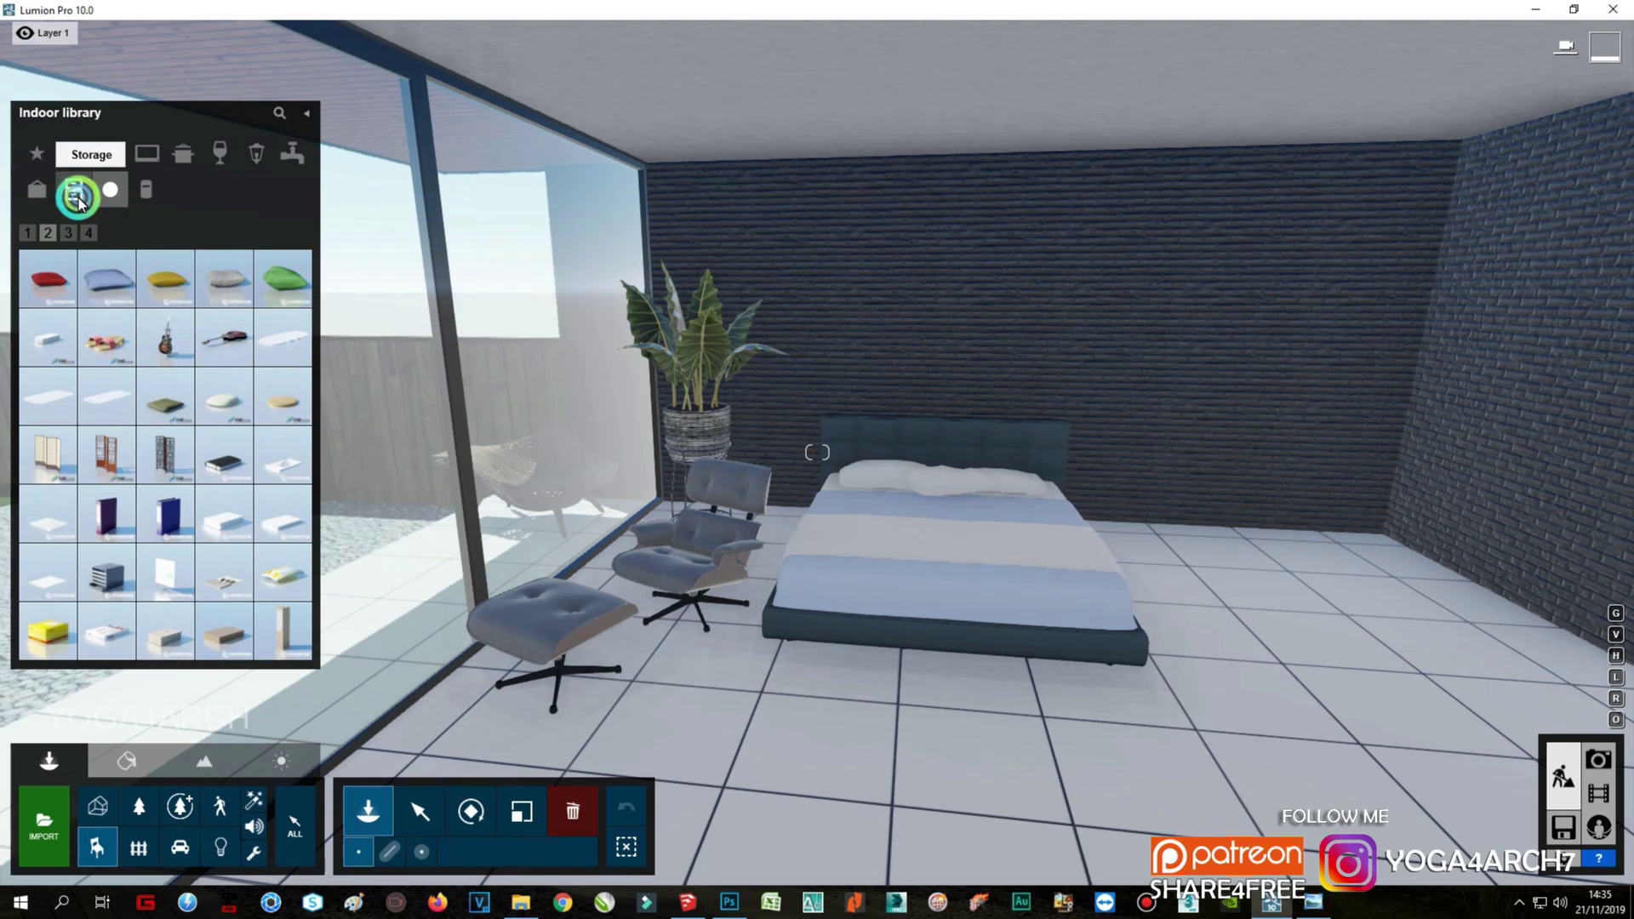
click(79, 234)
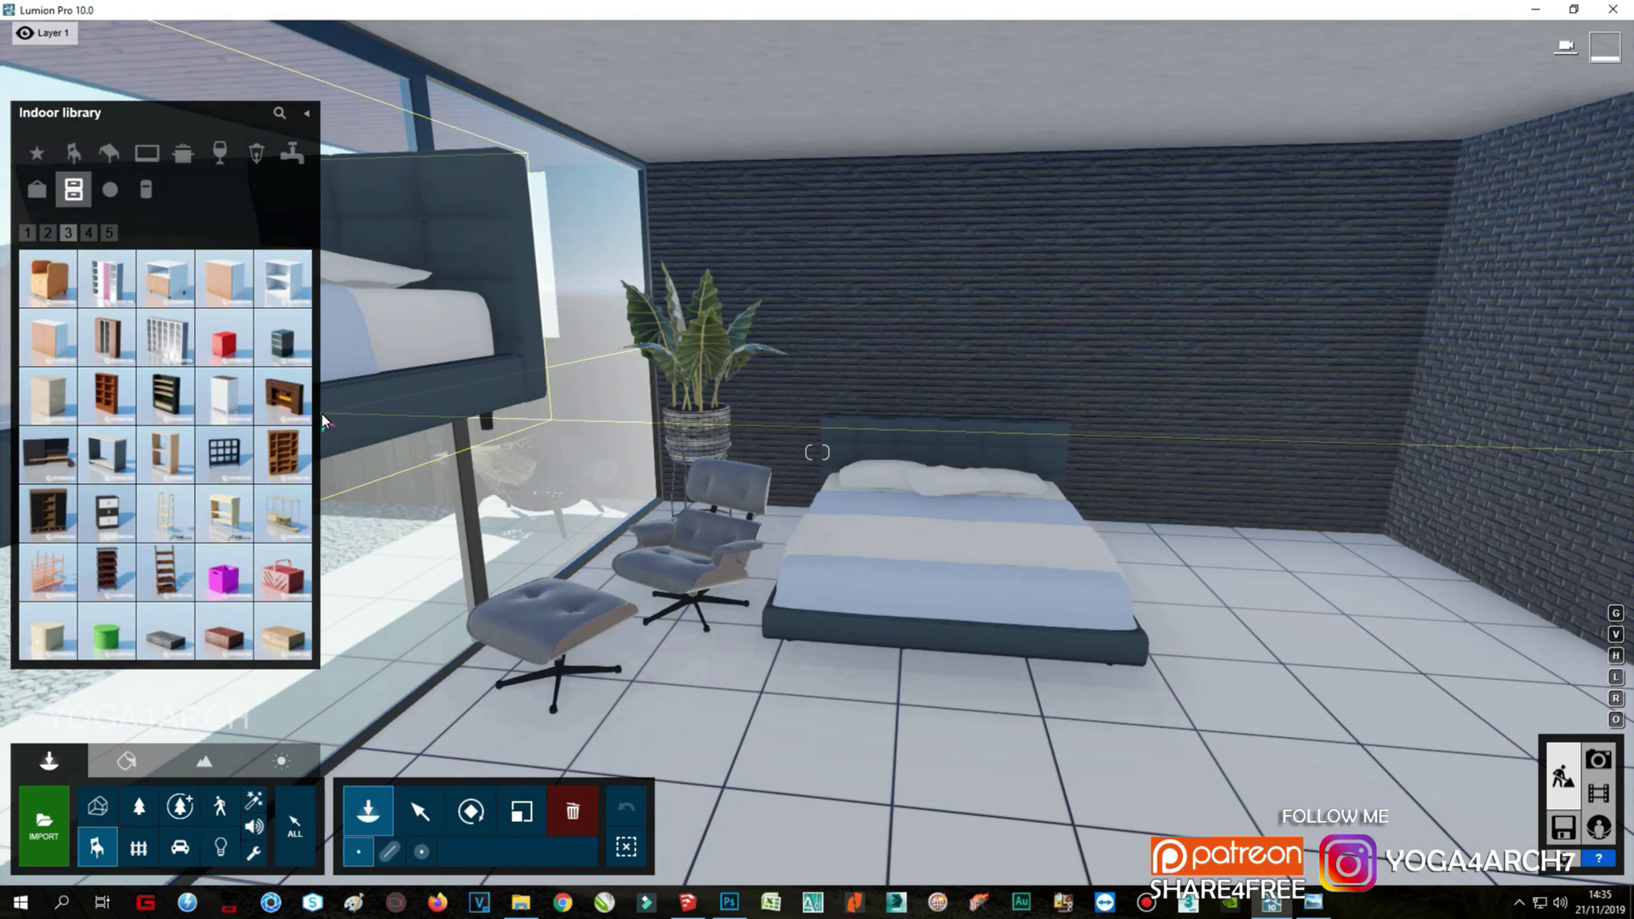
click(96, 159)
click(89, 232)
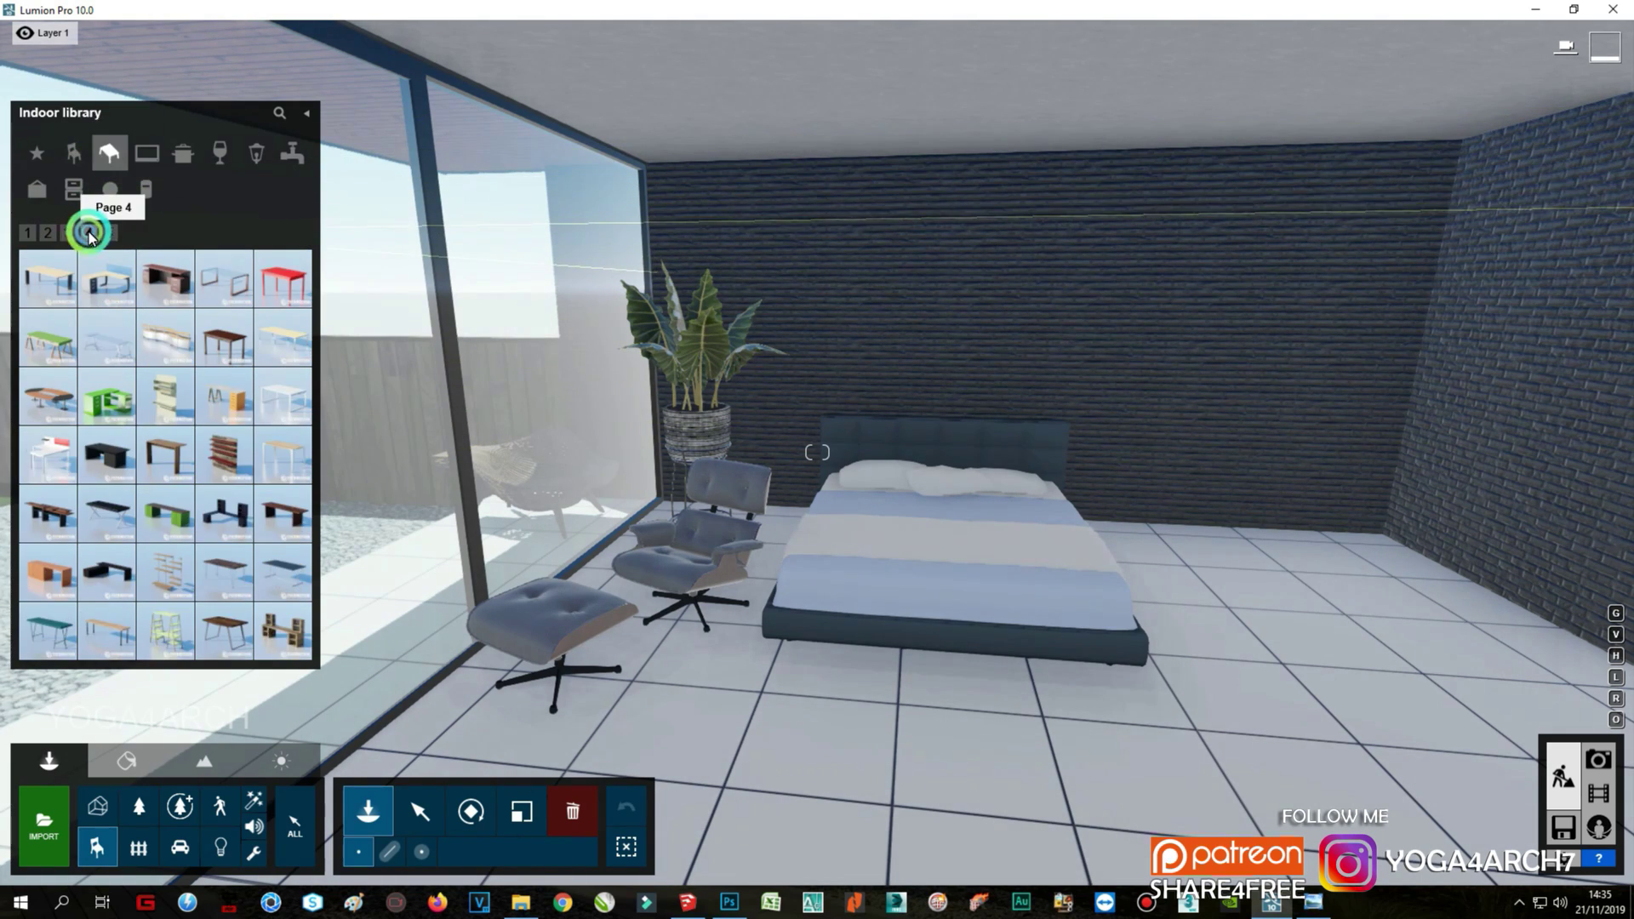
click(146, 153)
click(69, 227)
click(36, 189)
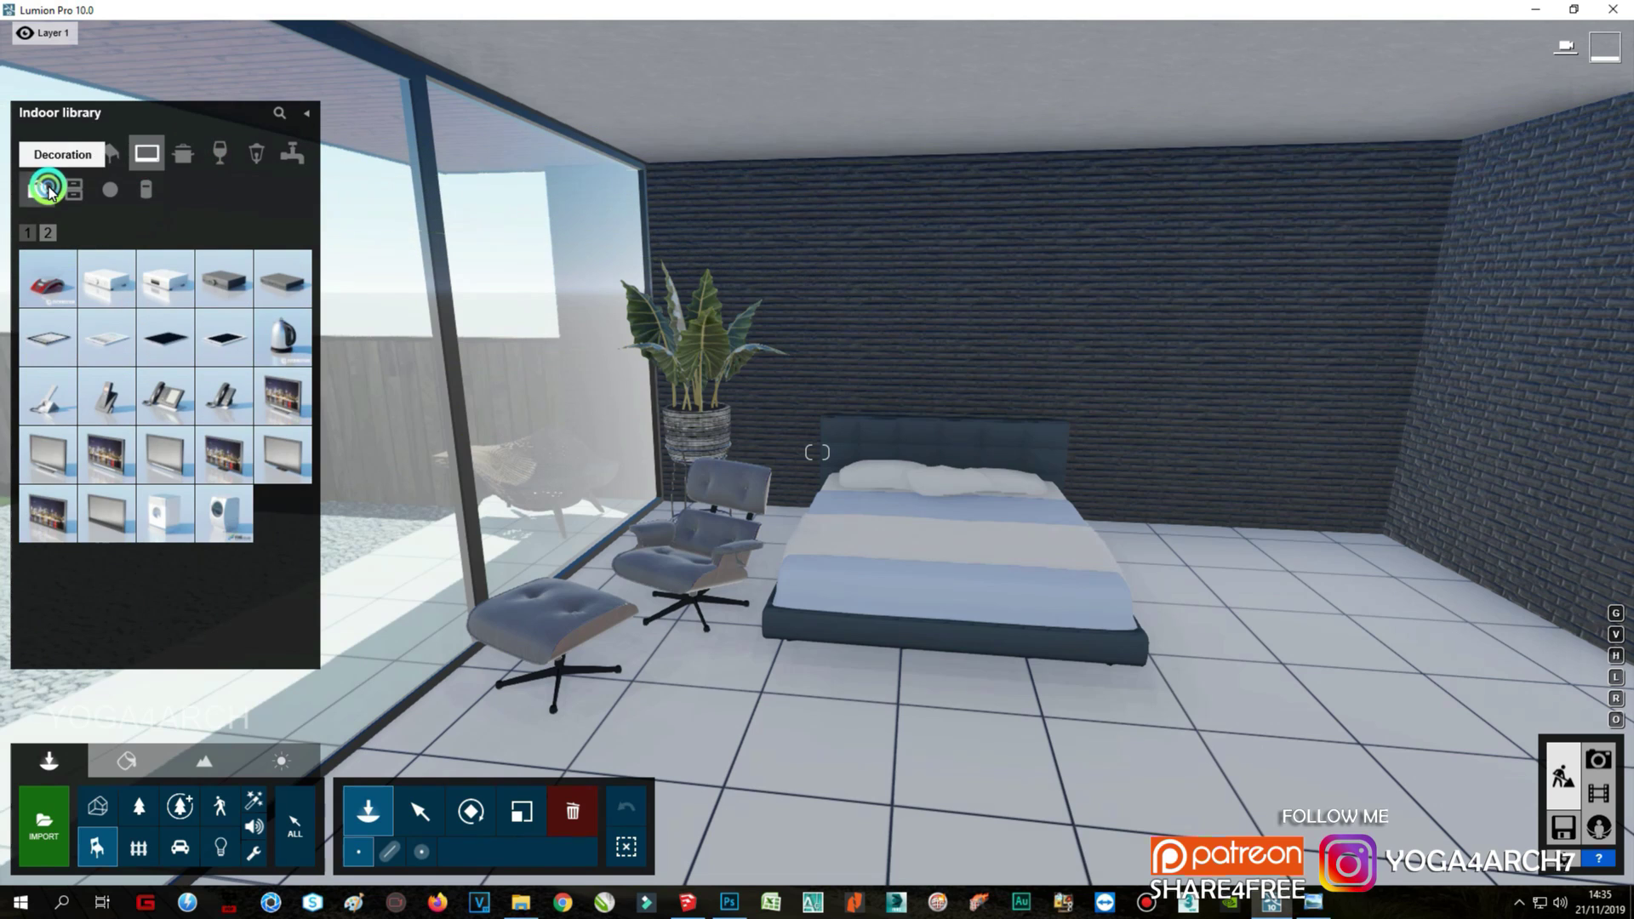
click(170, 235)
click(210, 235)
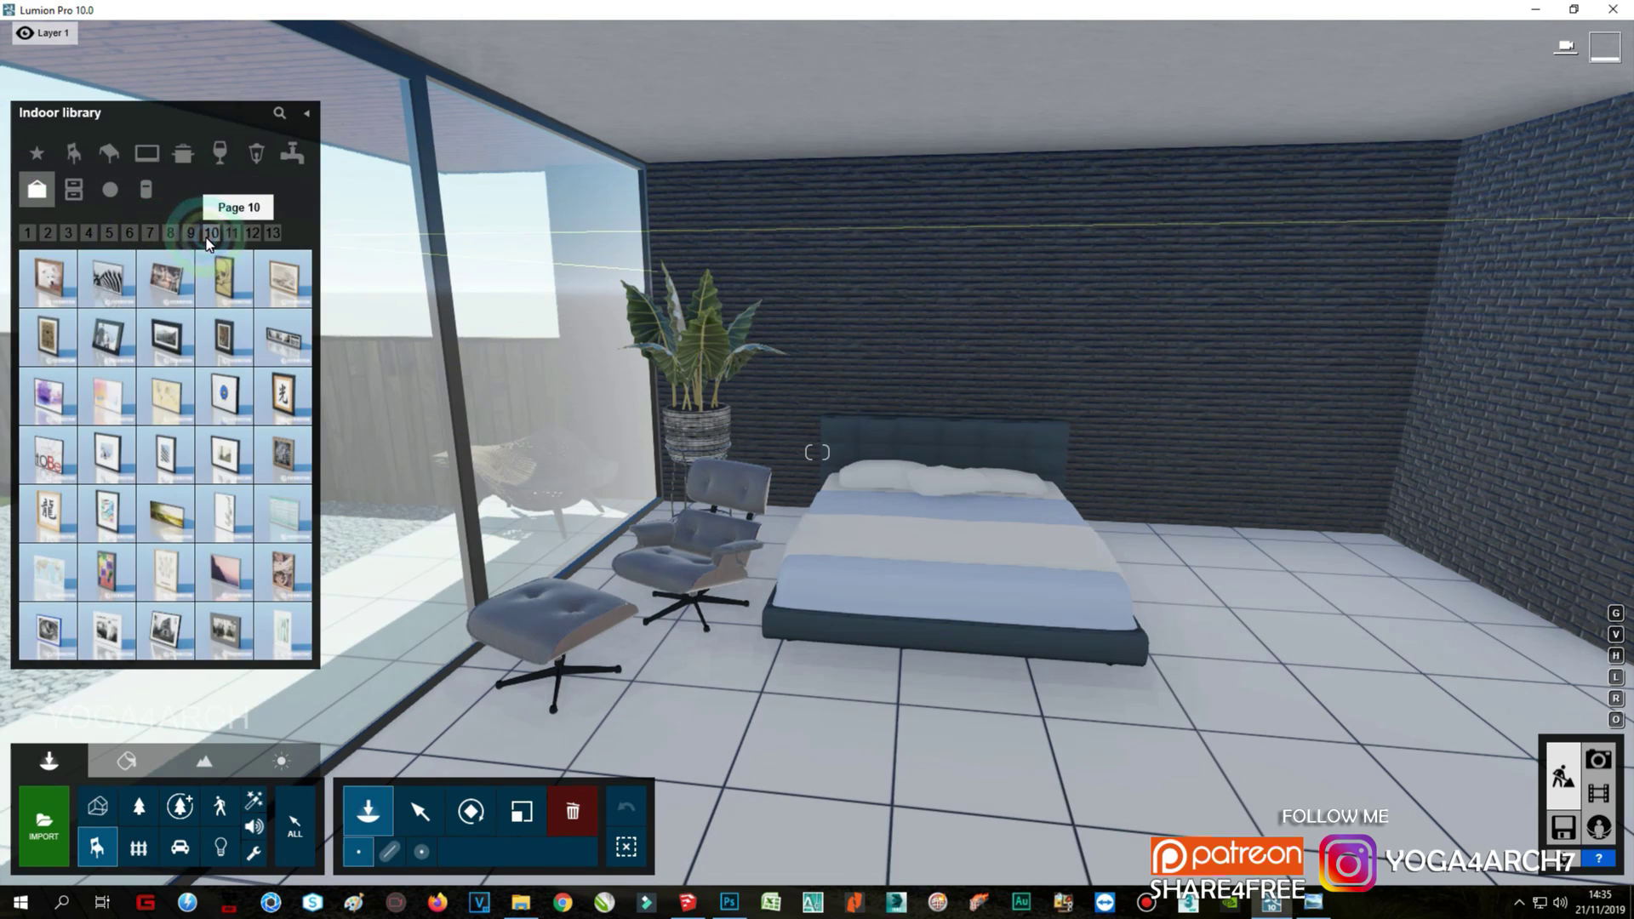
click(165, 514)
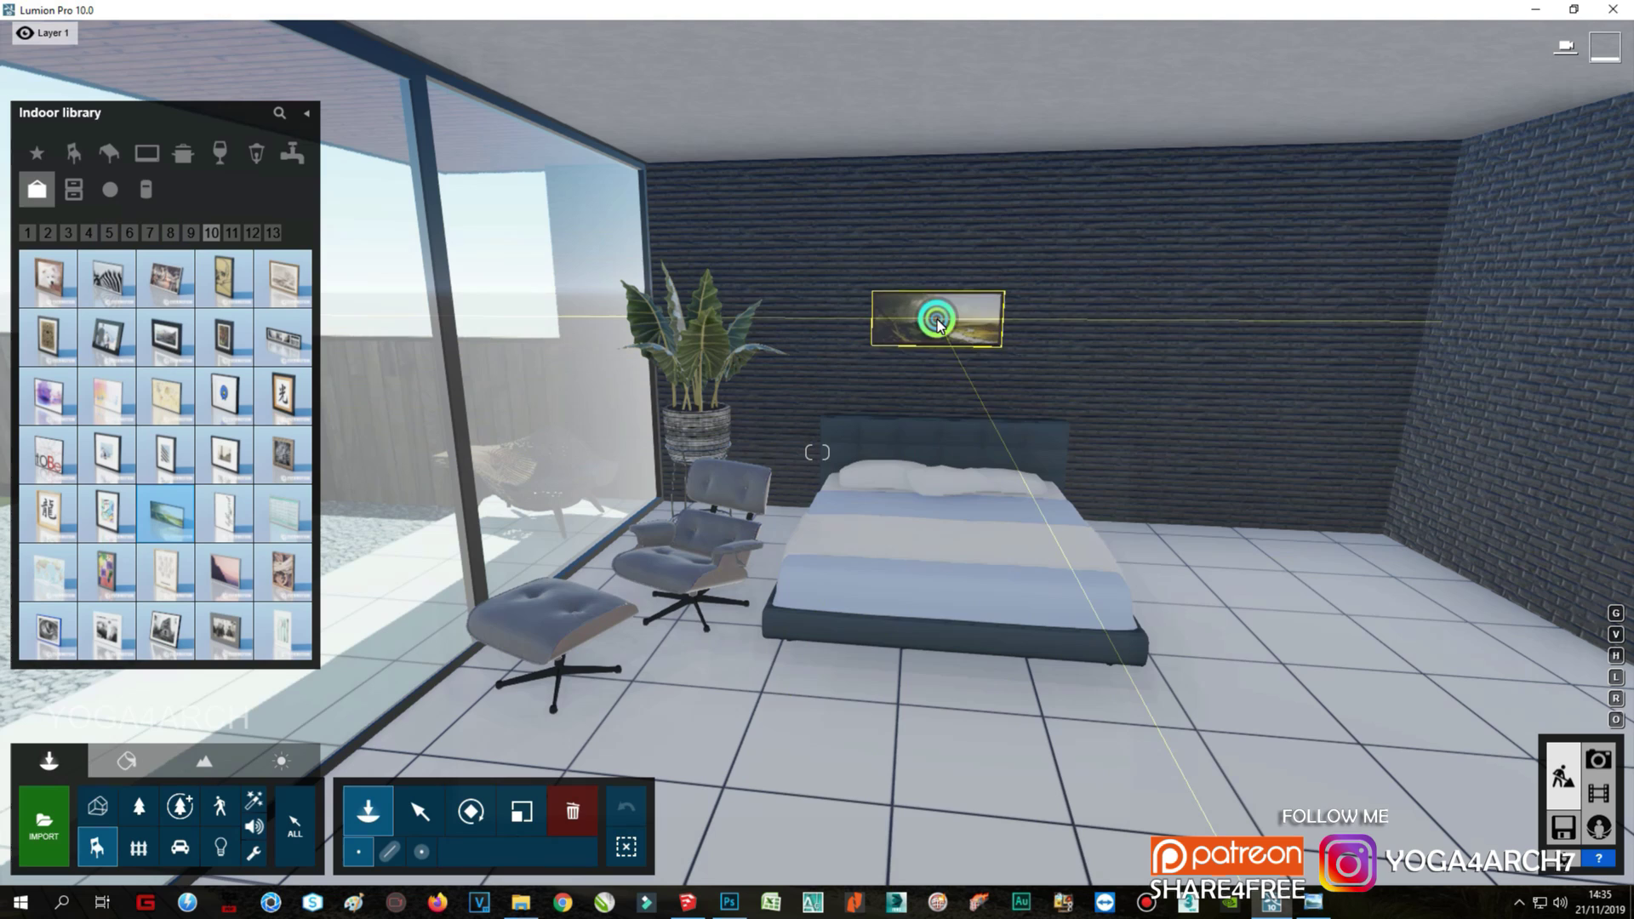
click(936, 318)
Step: Scale up the painting above the bed and reposition it
click(521, 811)
drag(876, 558, 1219, 259)
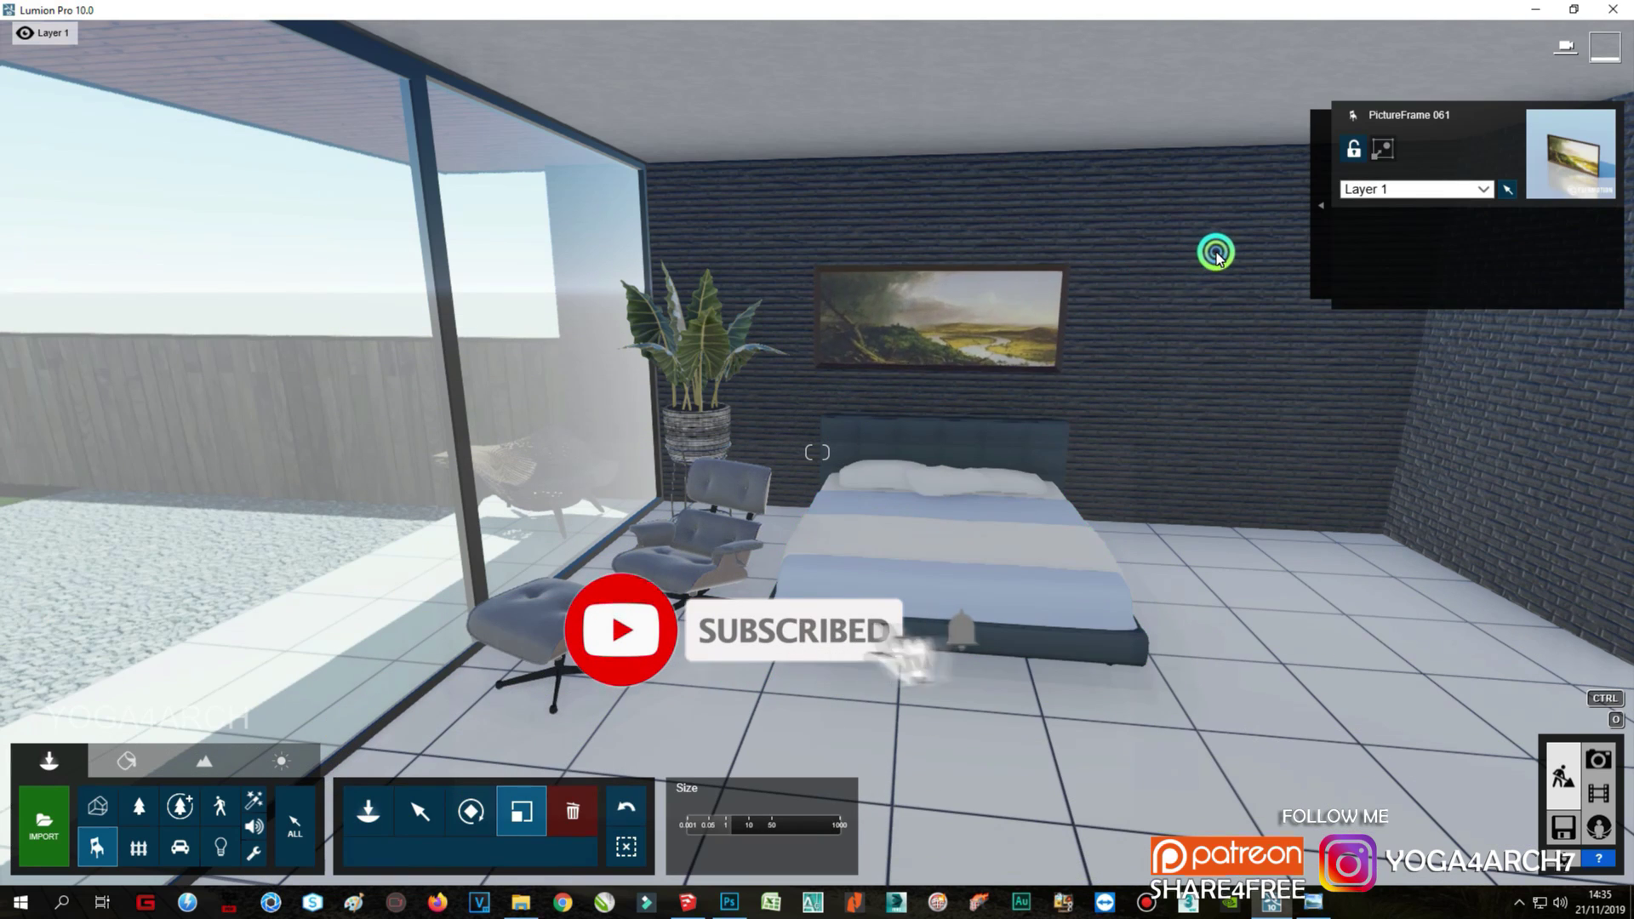
click(419, 811)
click(937, 313)
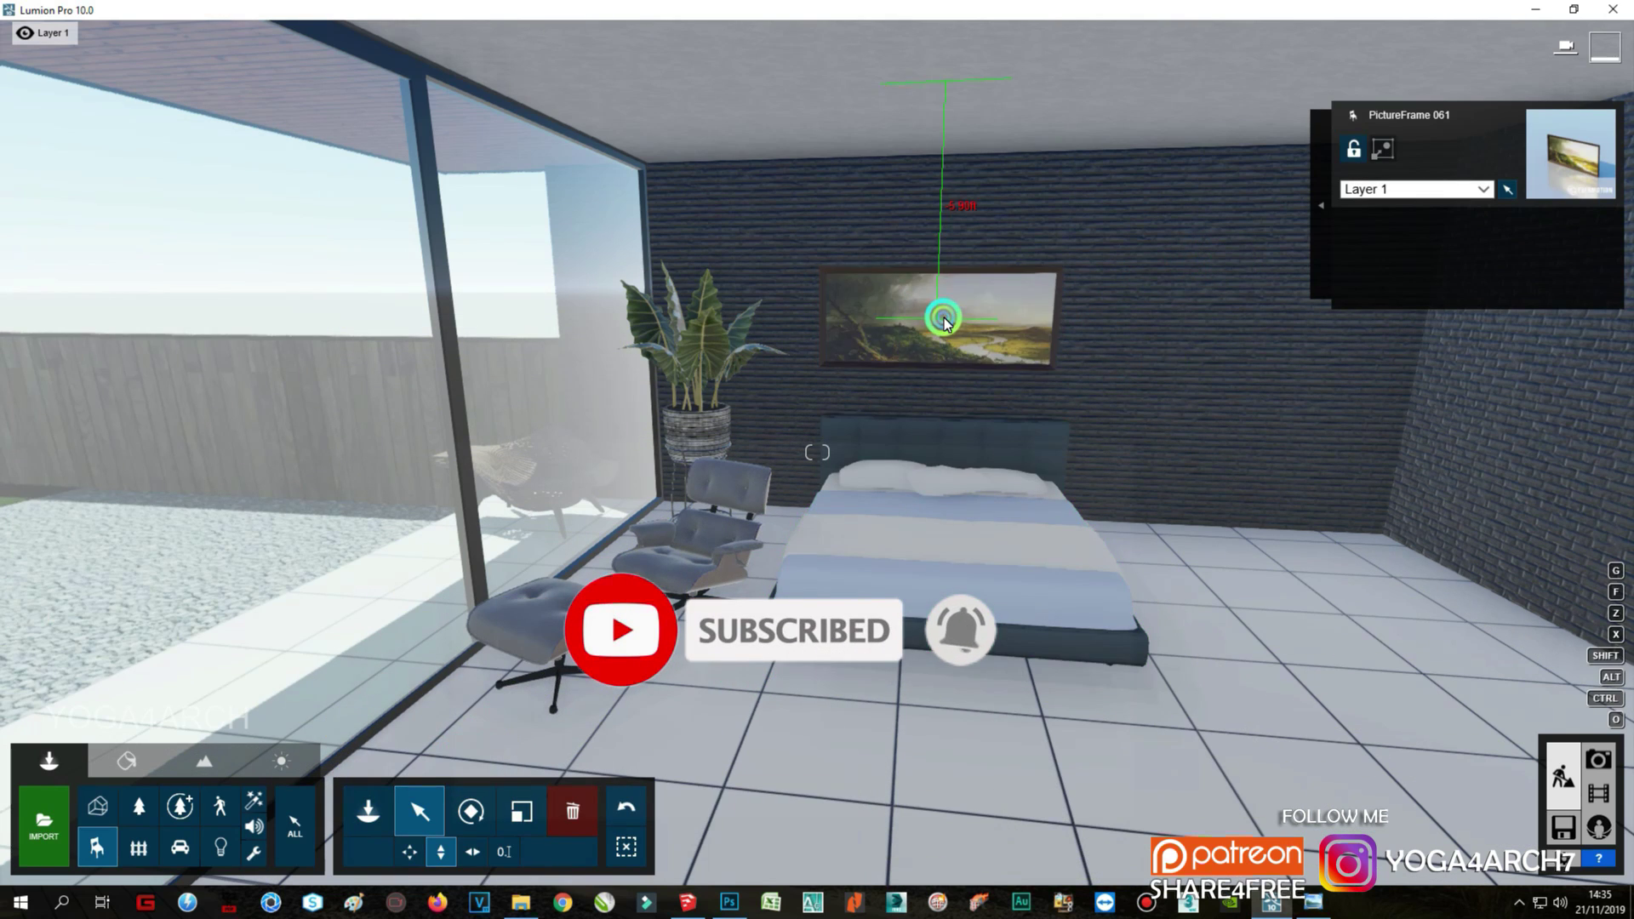
click(1598, 759)
Step: Add a Reflection effect using three glass panes as planes, with High preview quality
click(102, 771)
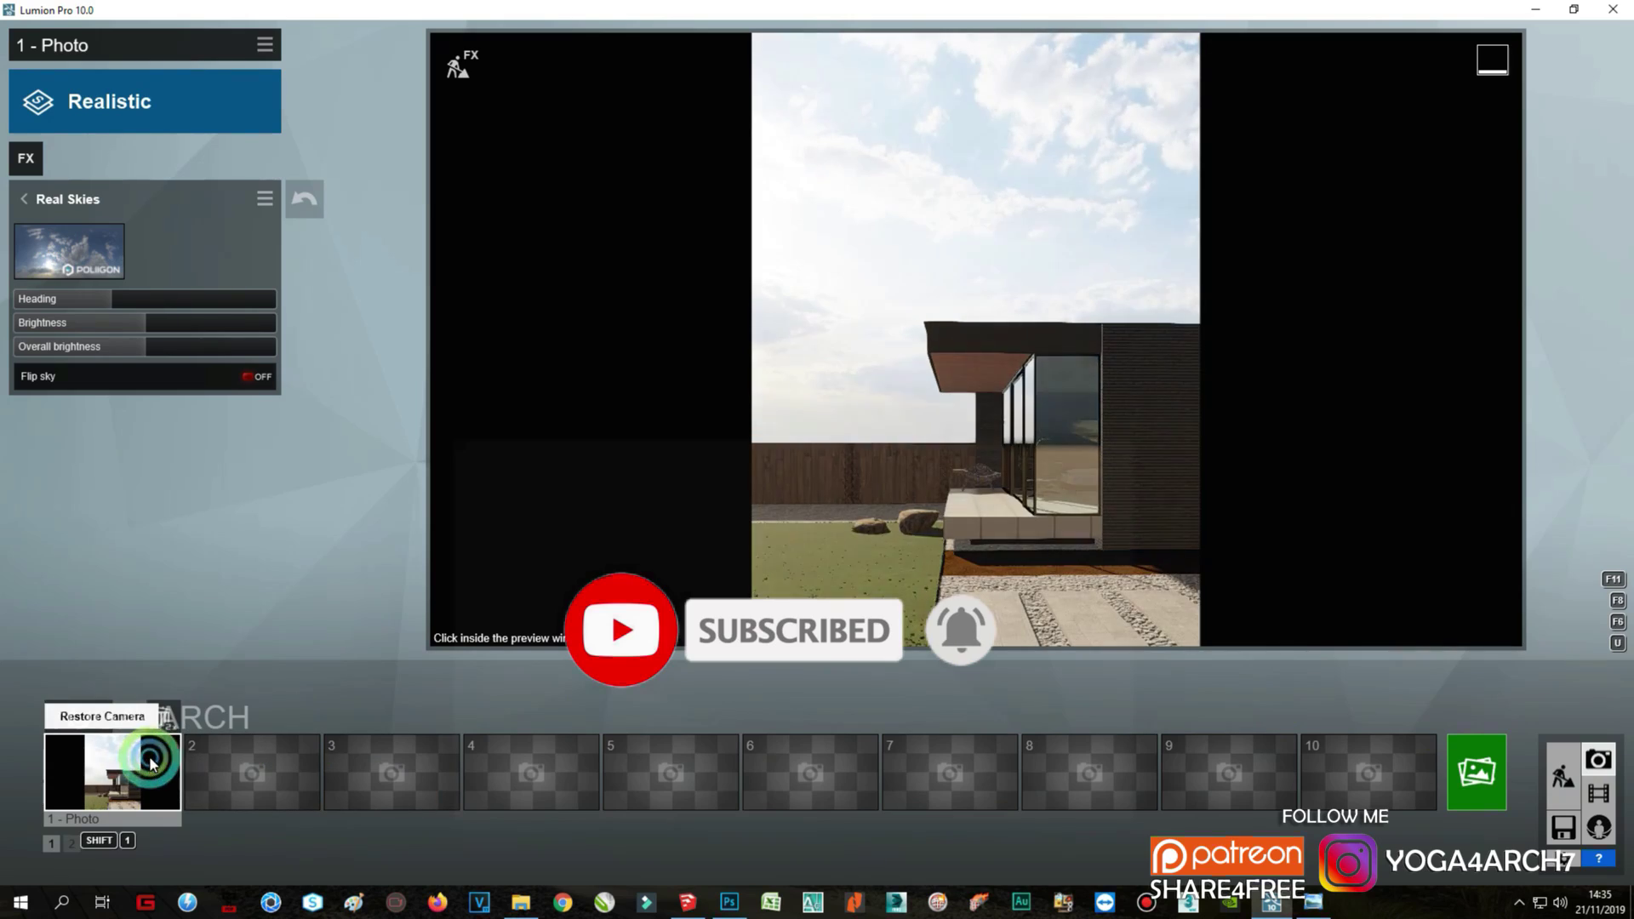
click(27, 153)
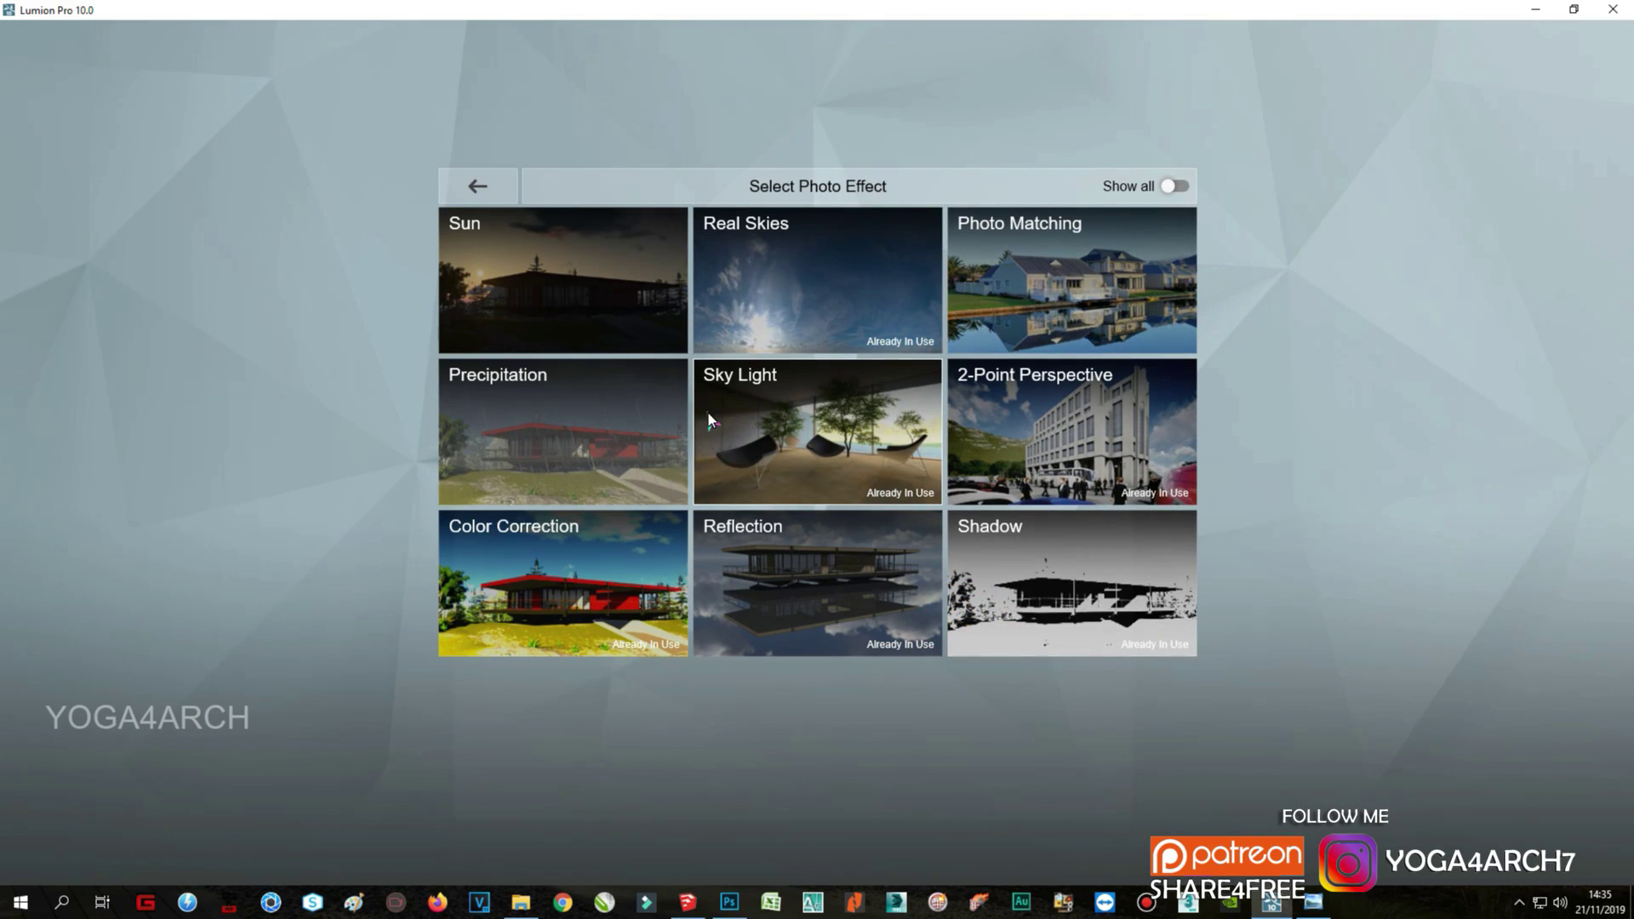
click(800, 585)
click(98, 247)
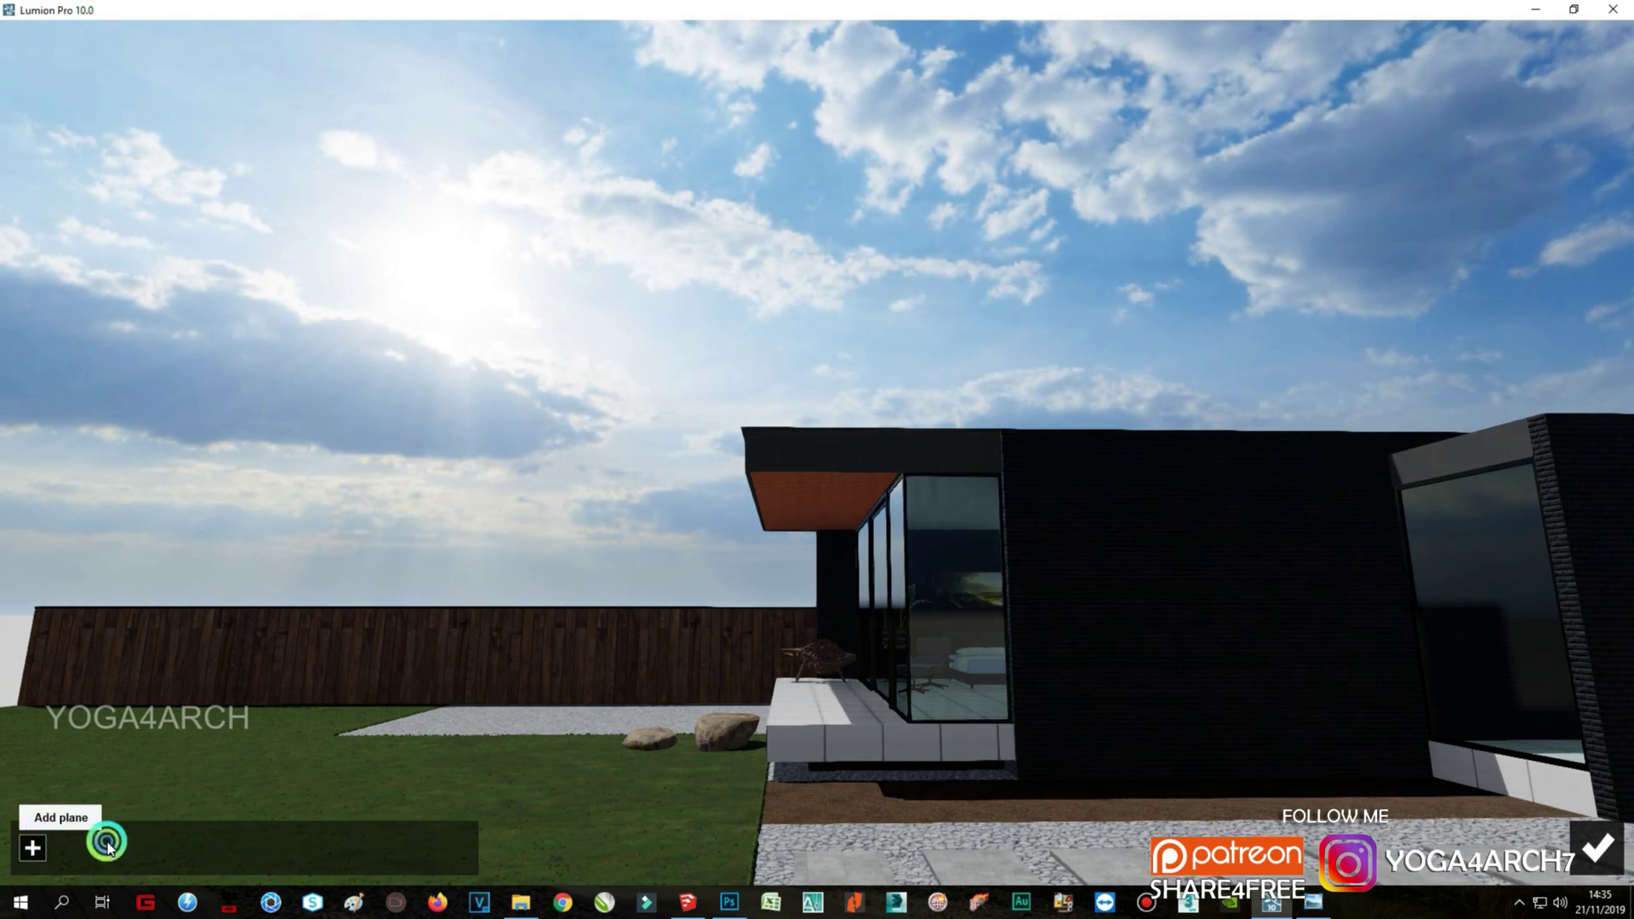
click(79, 848)
click(939, 662)
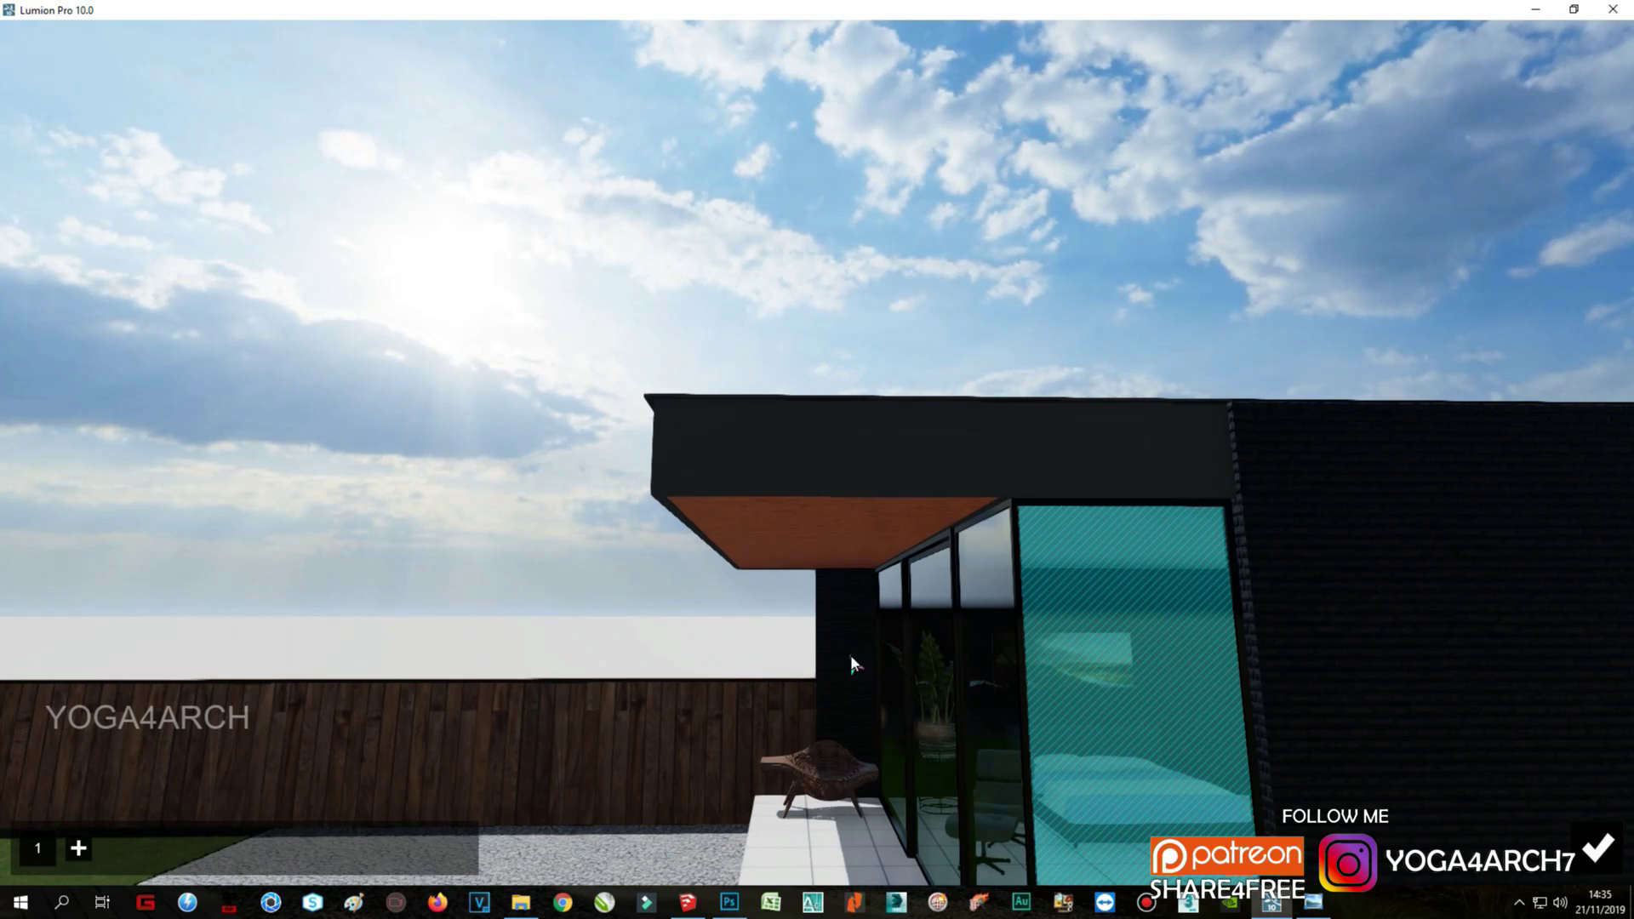
click(926, 742)
click(124, 847)
click(984, 732)
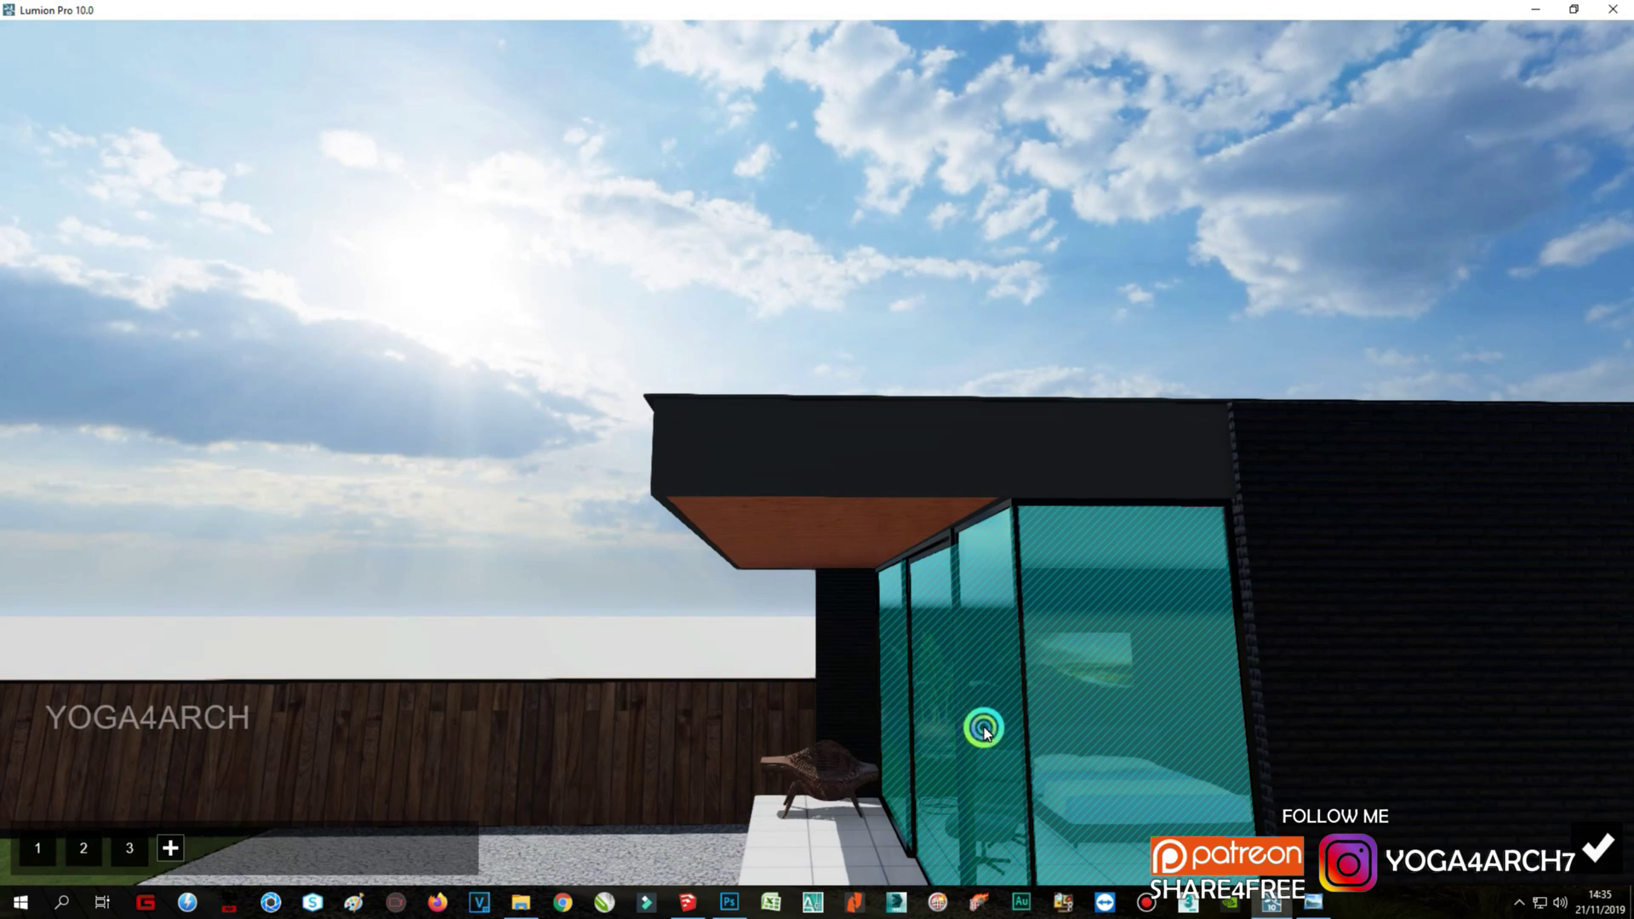
click(1597, 849)
click(232, 361)
click(120, 766)
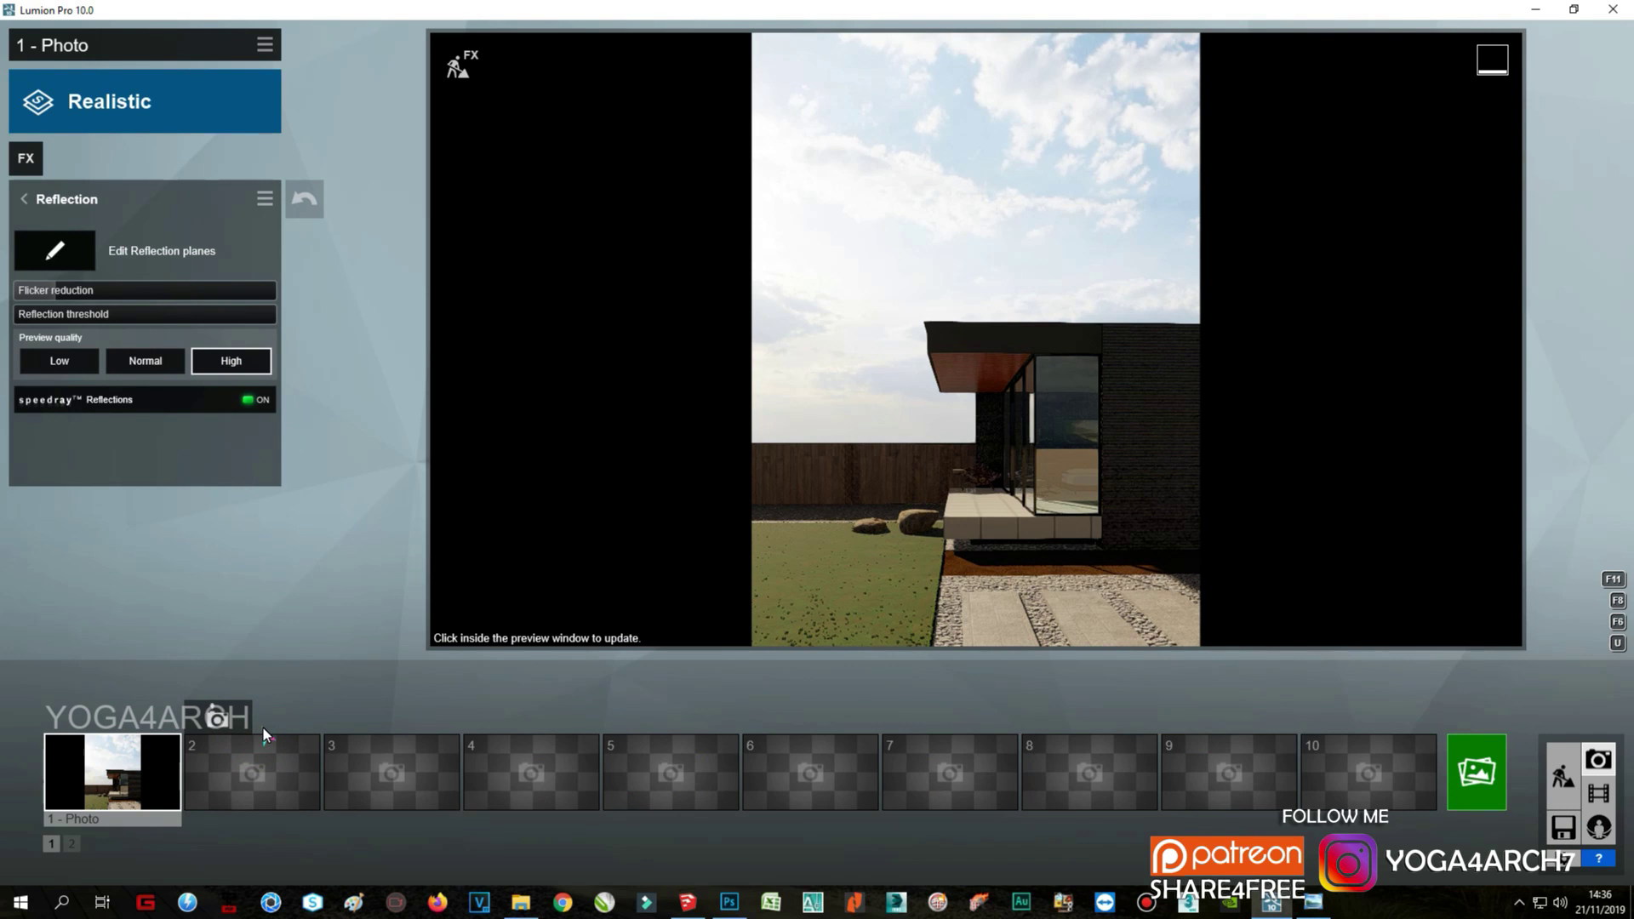
click(1095, 198)
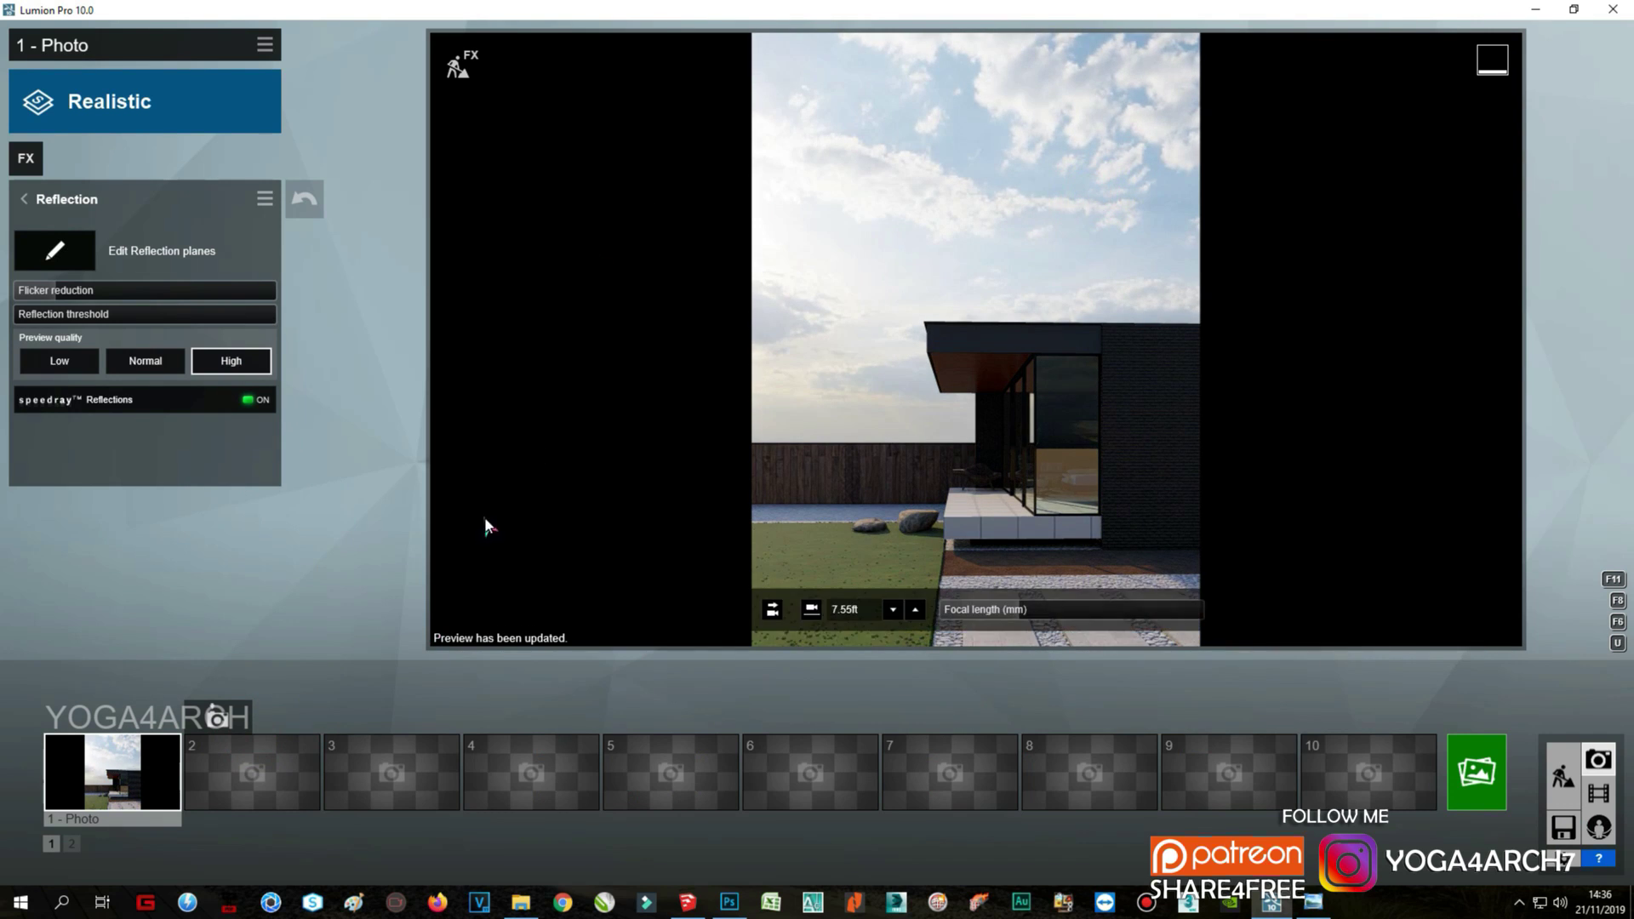
Step: Add the Sky Light effect and tune its saturation and brightness
click(26, 159)
click(814, 425)
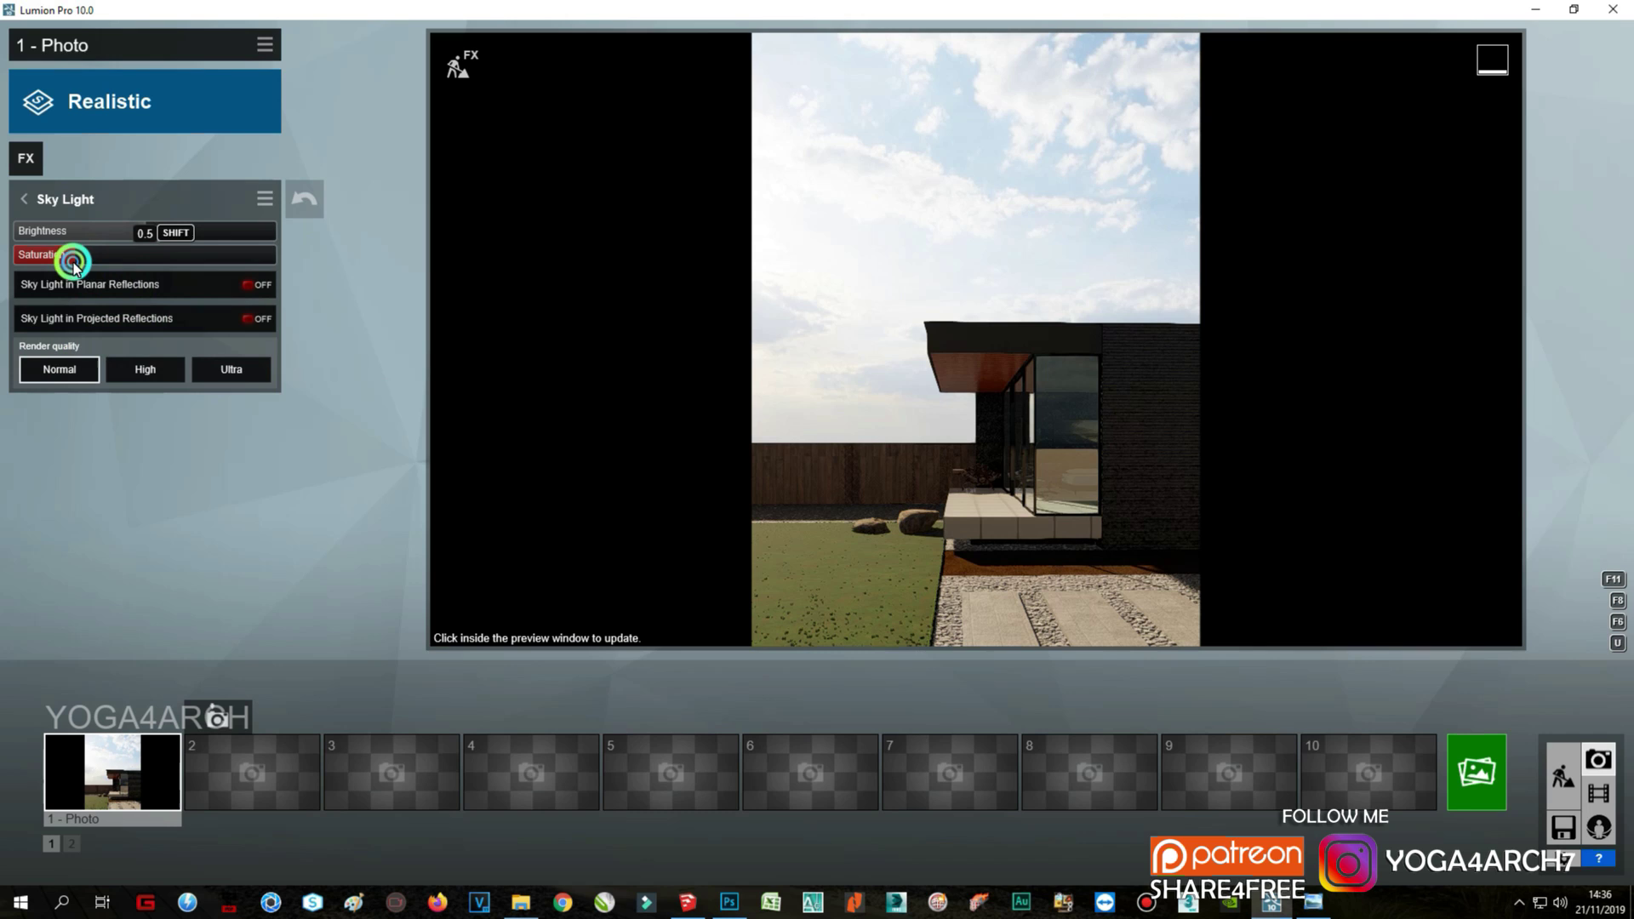
click(879, 179)
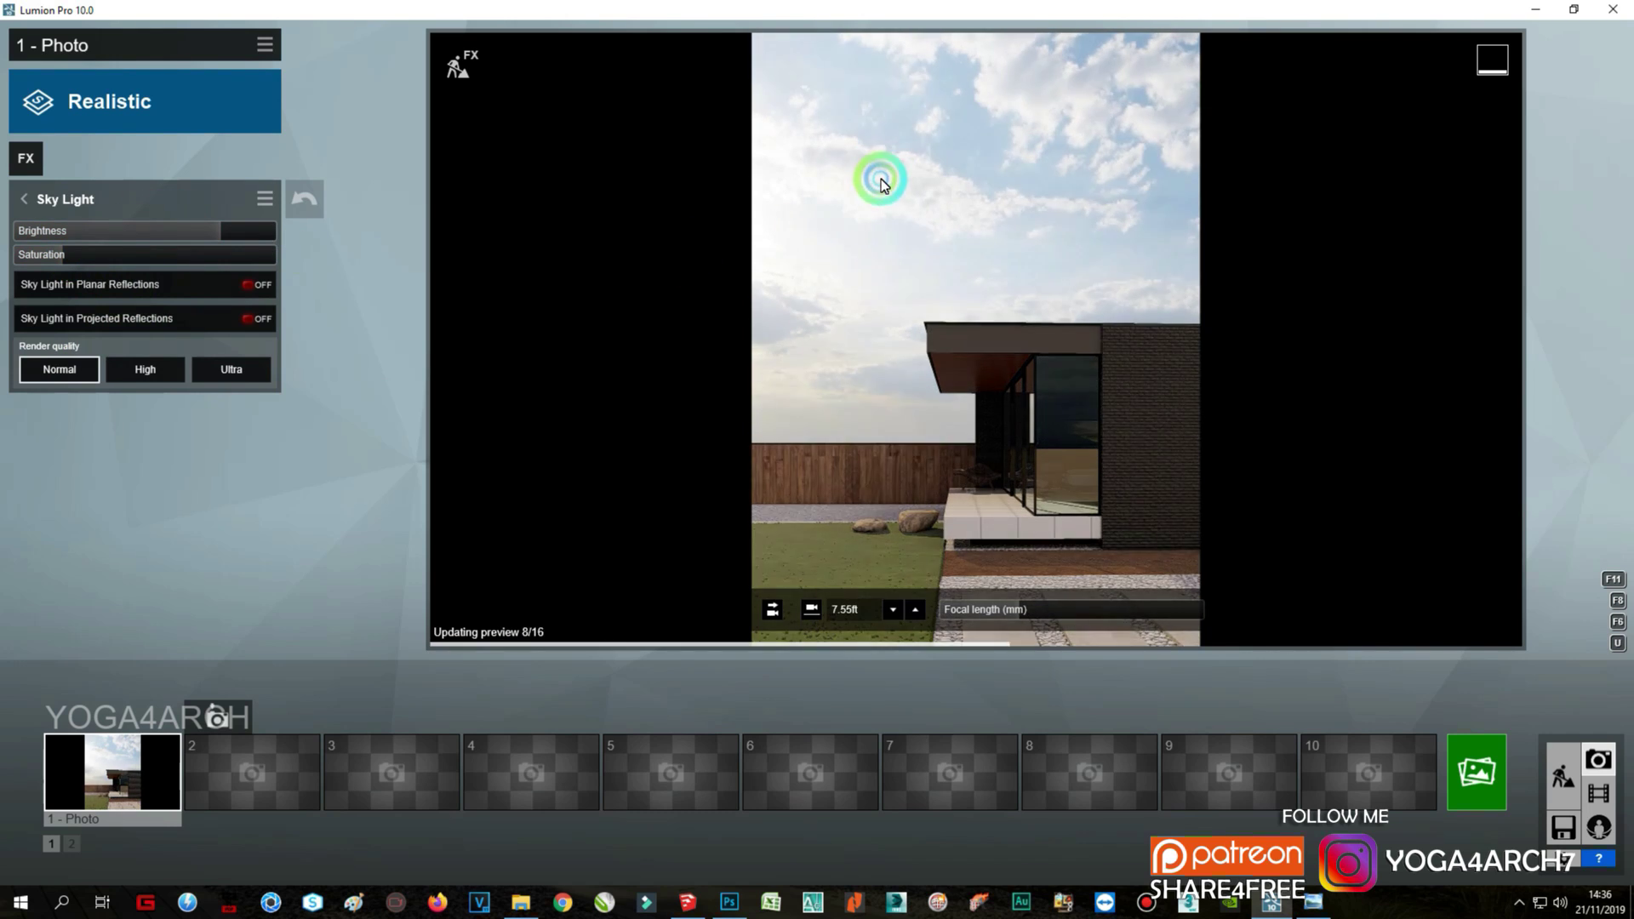
click(1312, 902)
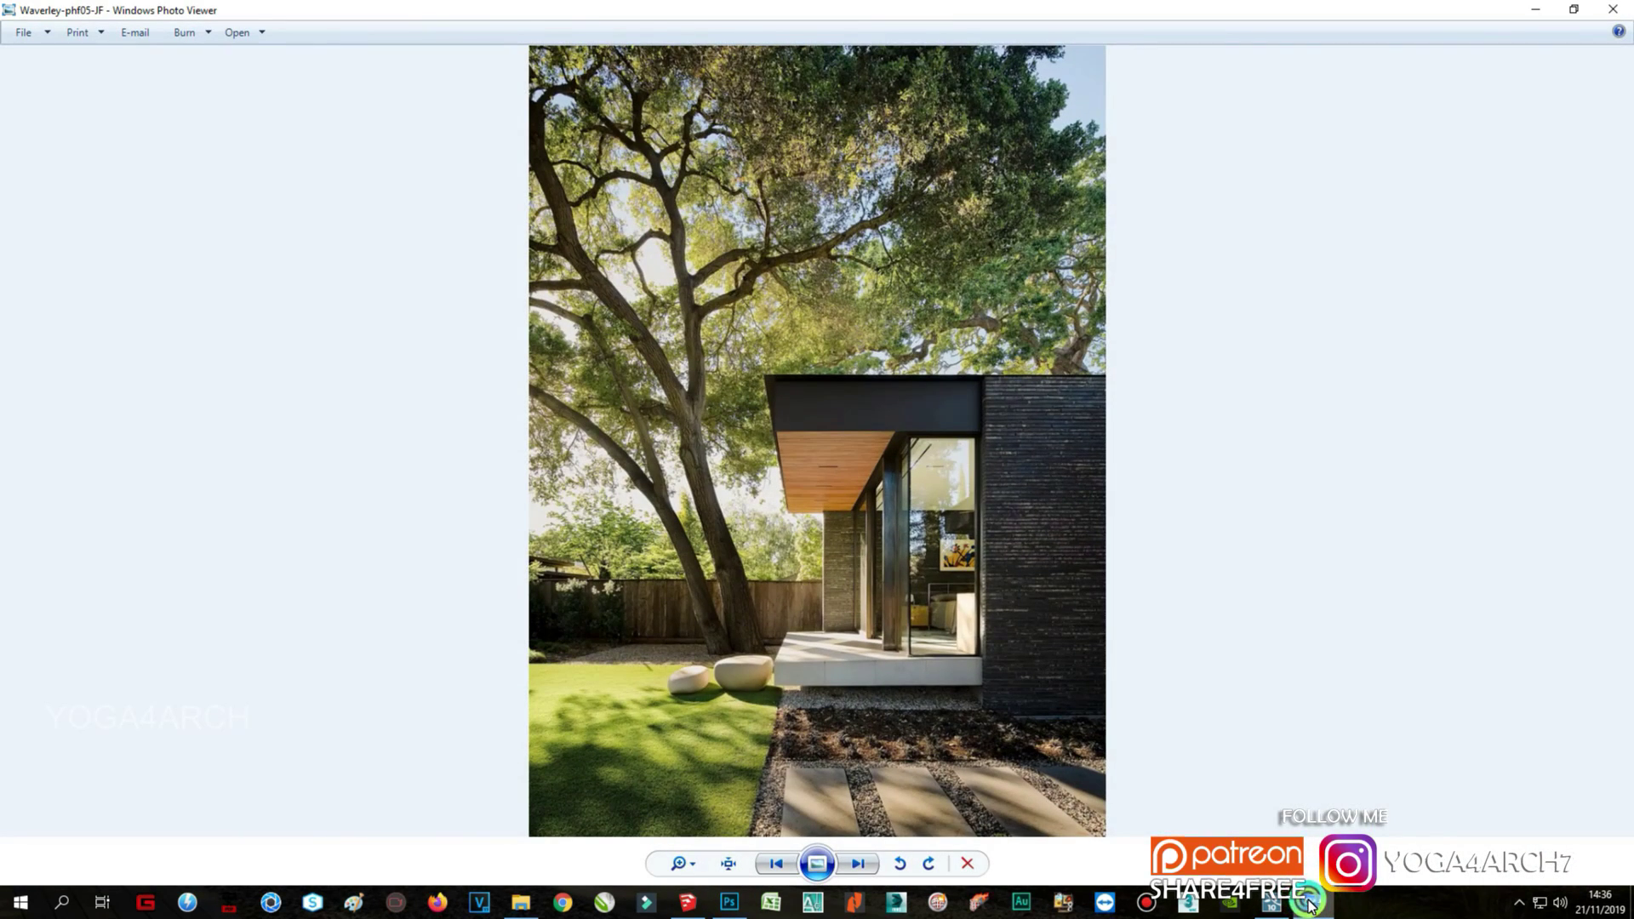
click(1308, 904)
click(82, 260)
click(840, 274)
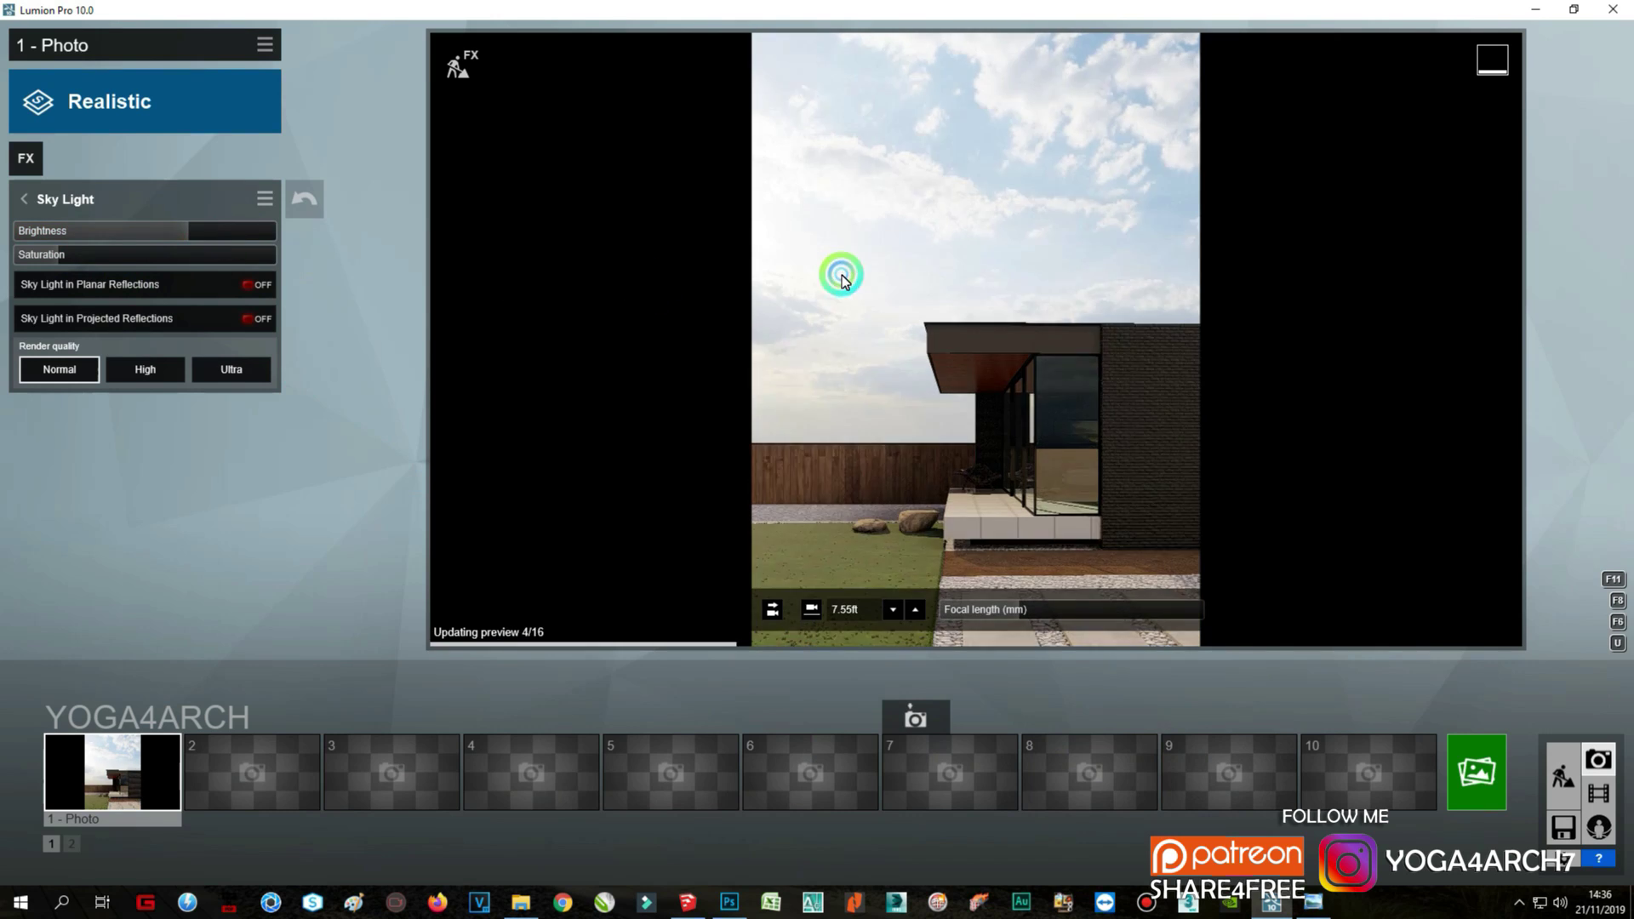
Step: Compare the render with the reference photo, then return Lumion to Build mode
click(1314, 904)
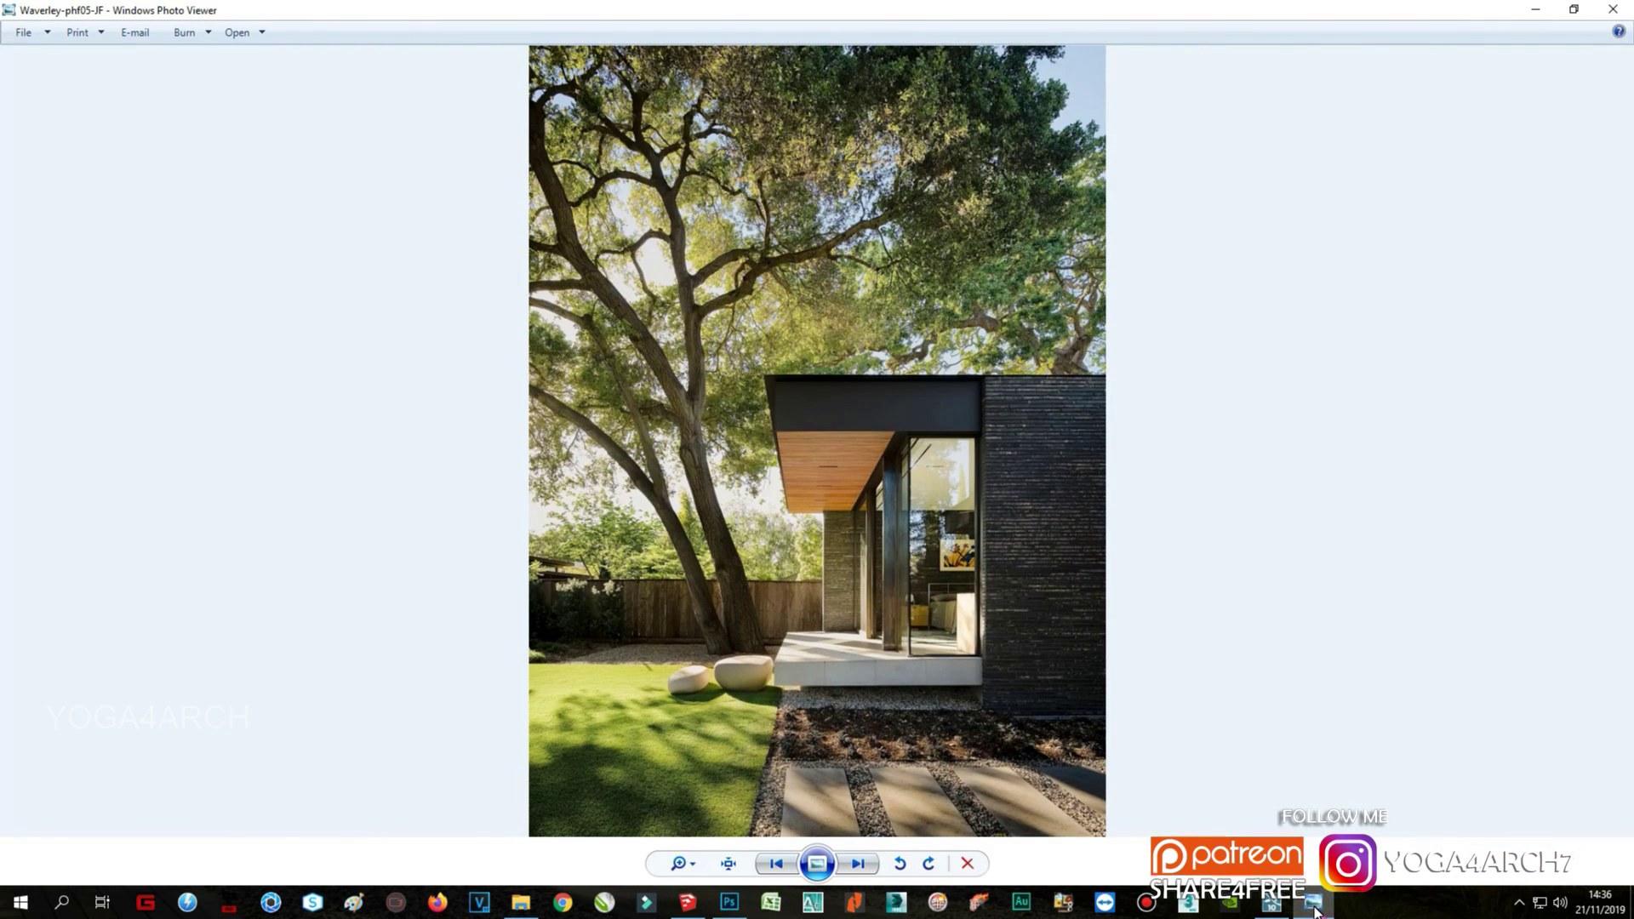
click(1314, 904)
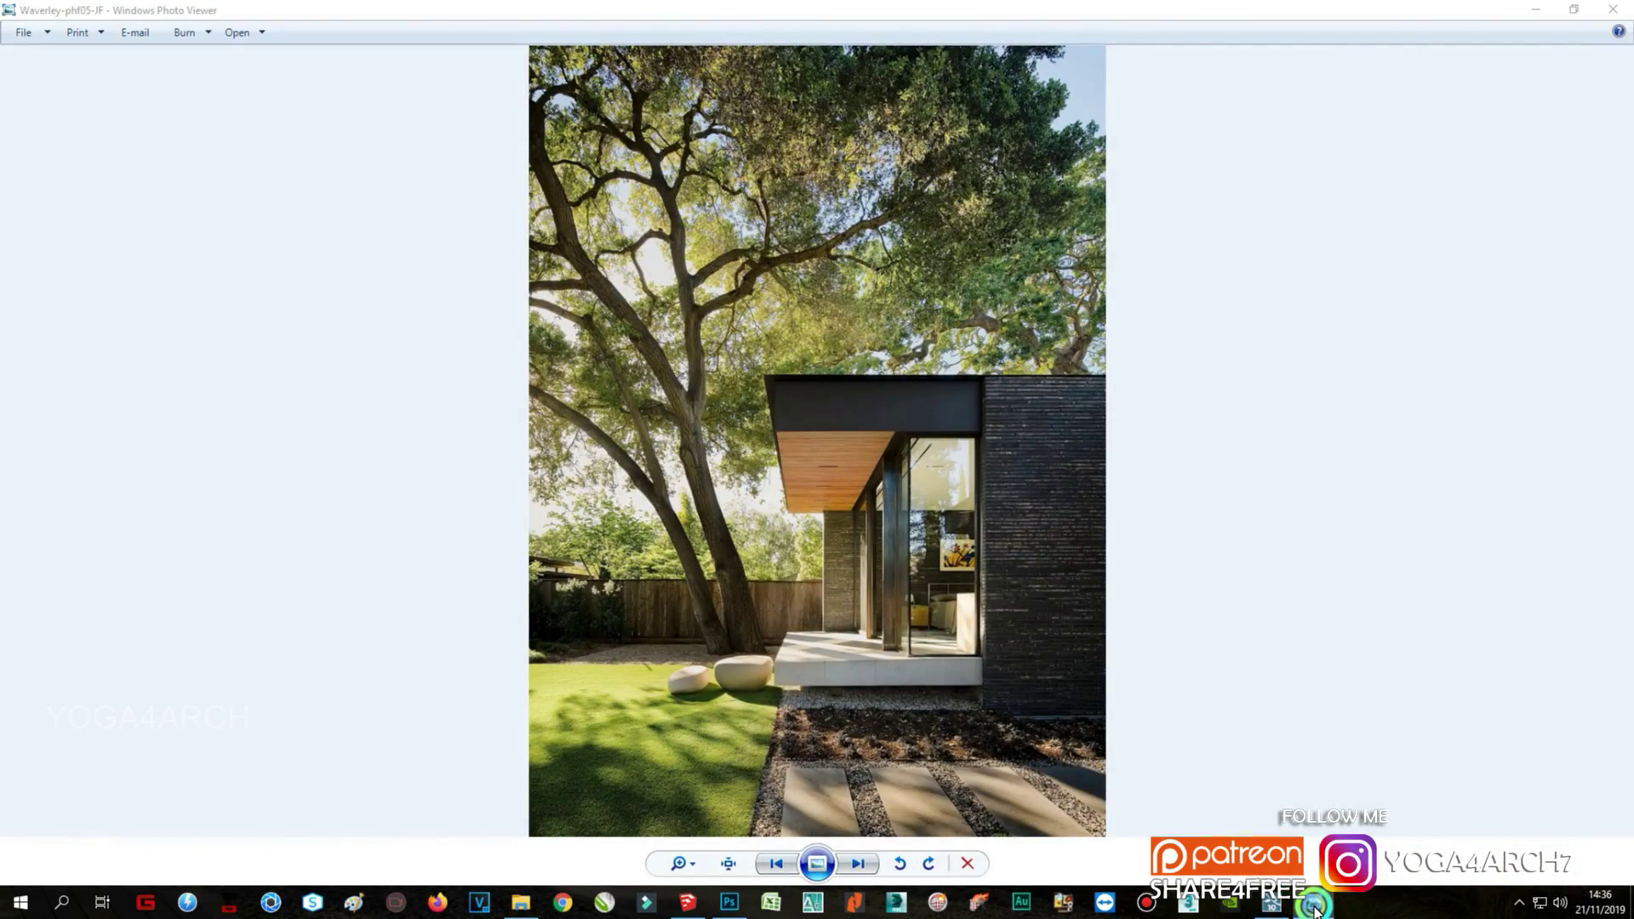
click(1315, 904)
click(1565, 776)
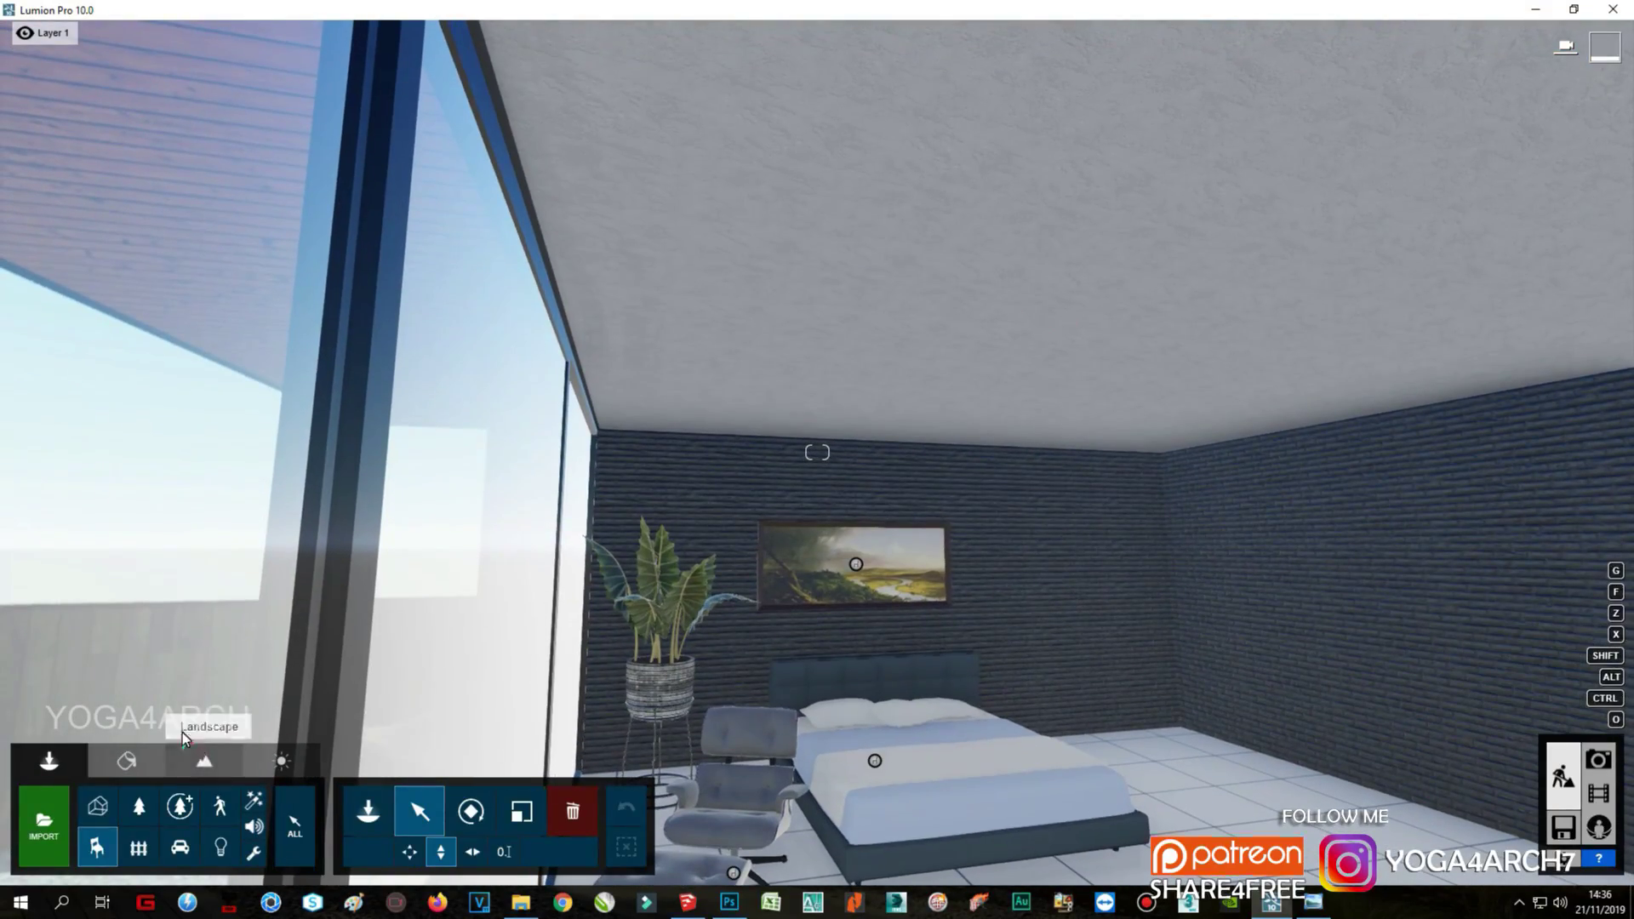
Step: Give the bedroom ceiling a plain colour material
click(126, 760)
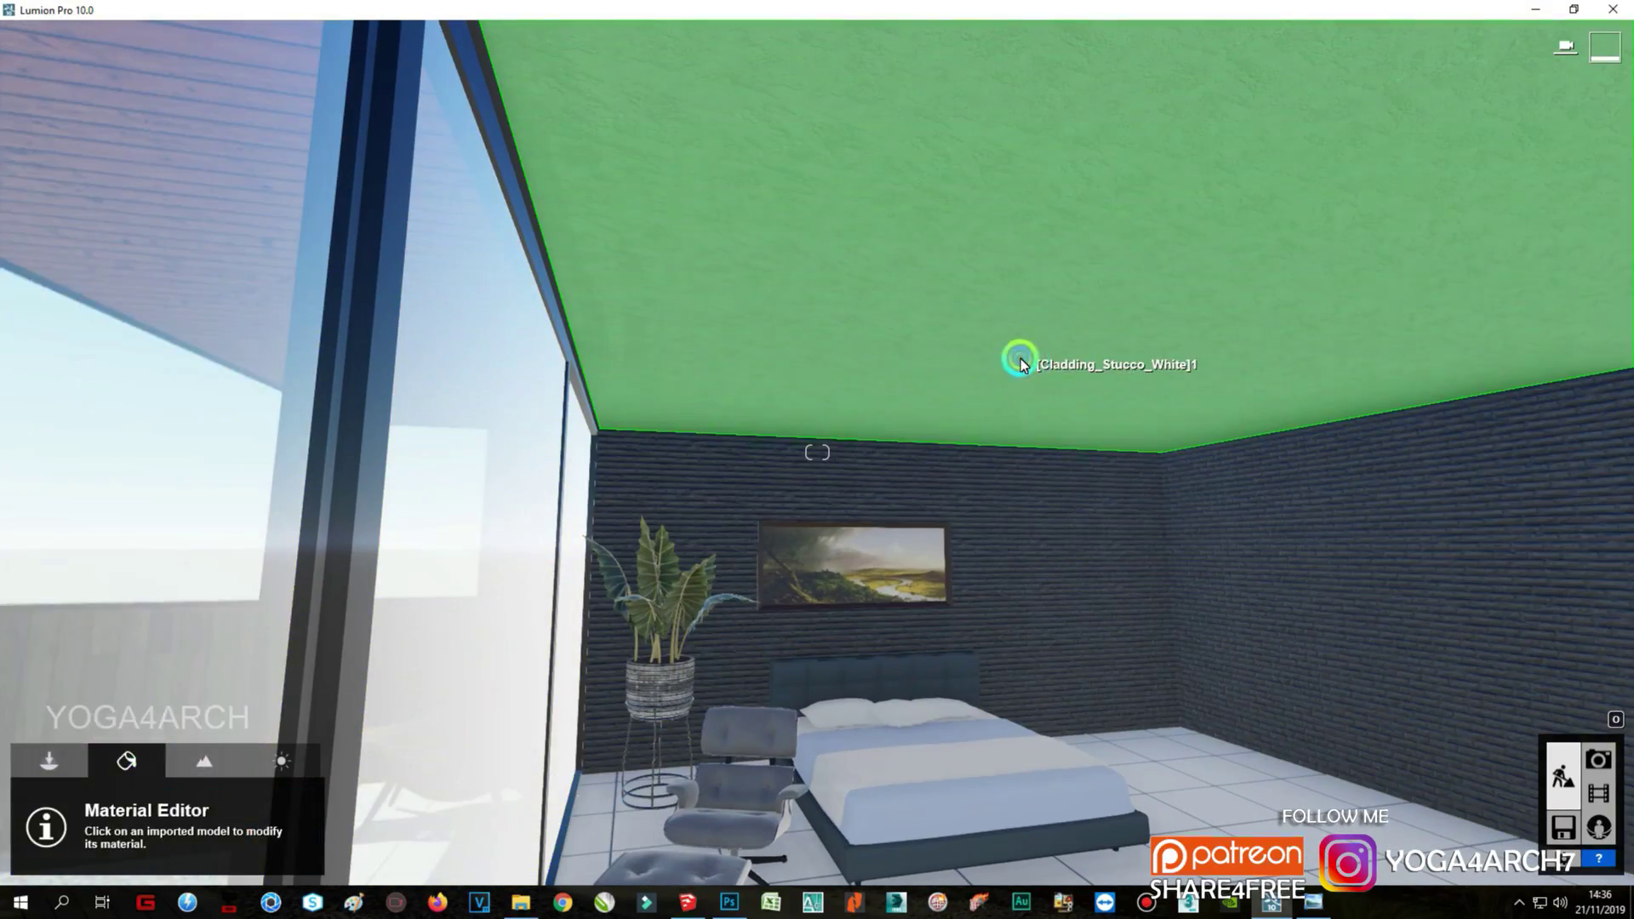
click(1022, 364)
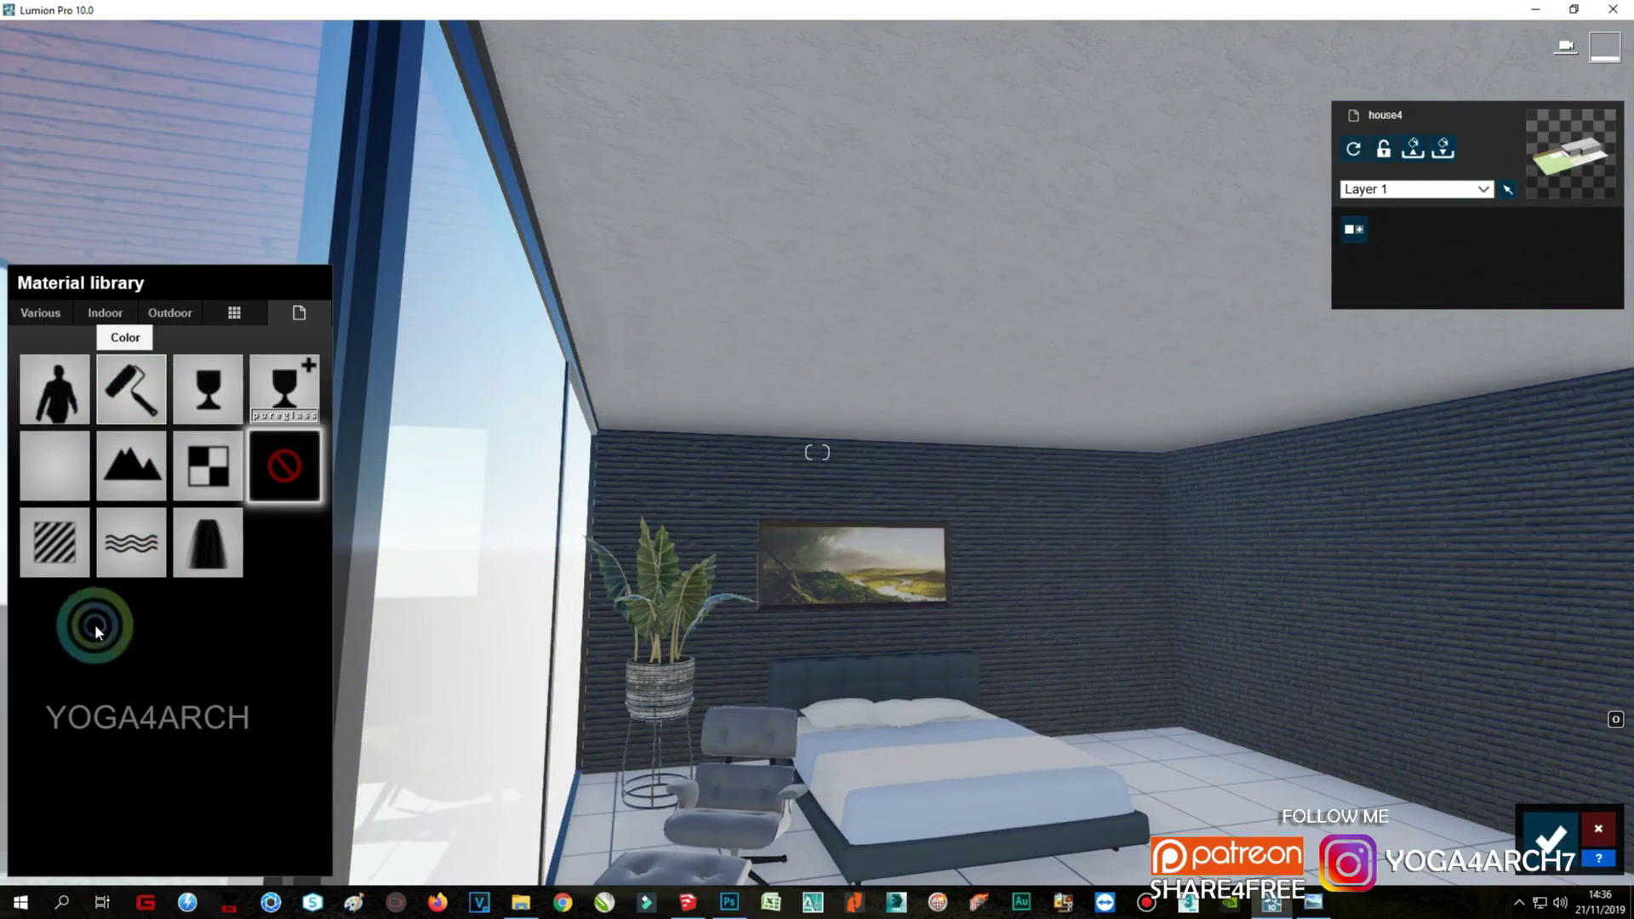
right_drag(858, 625, 857, 623)
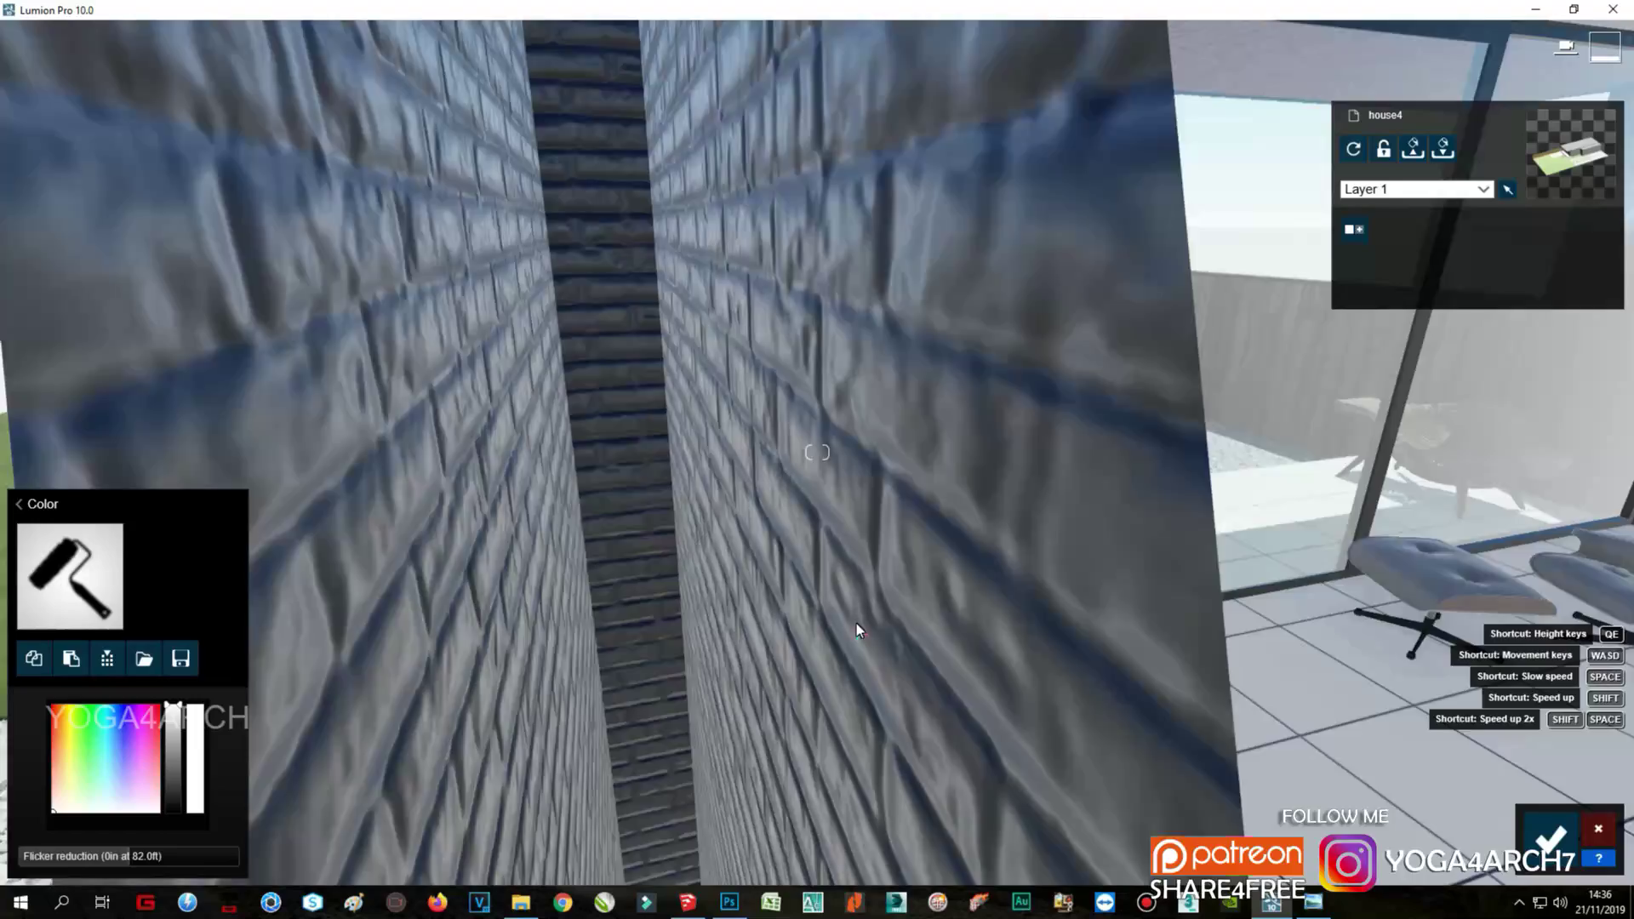
click(168, 819)
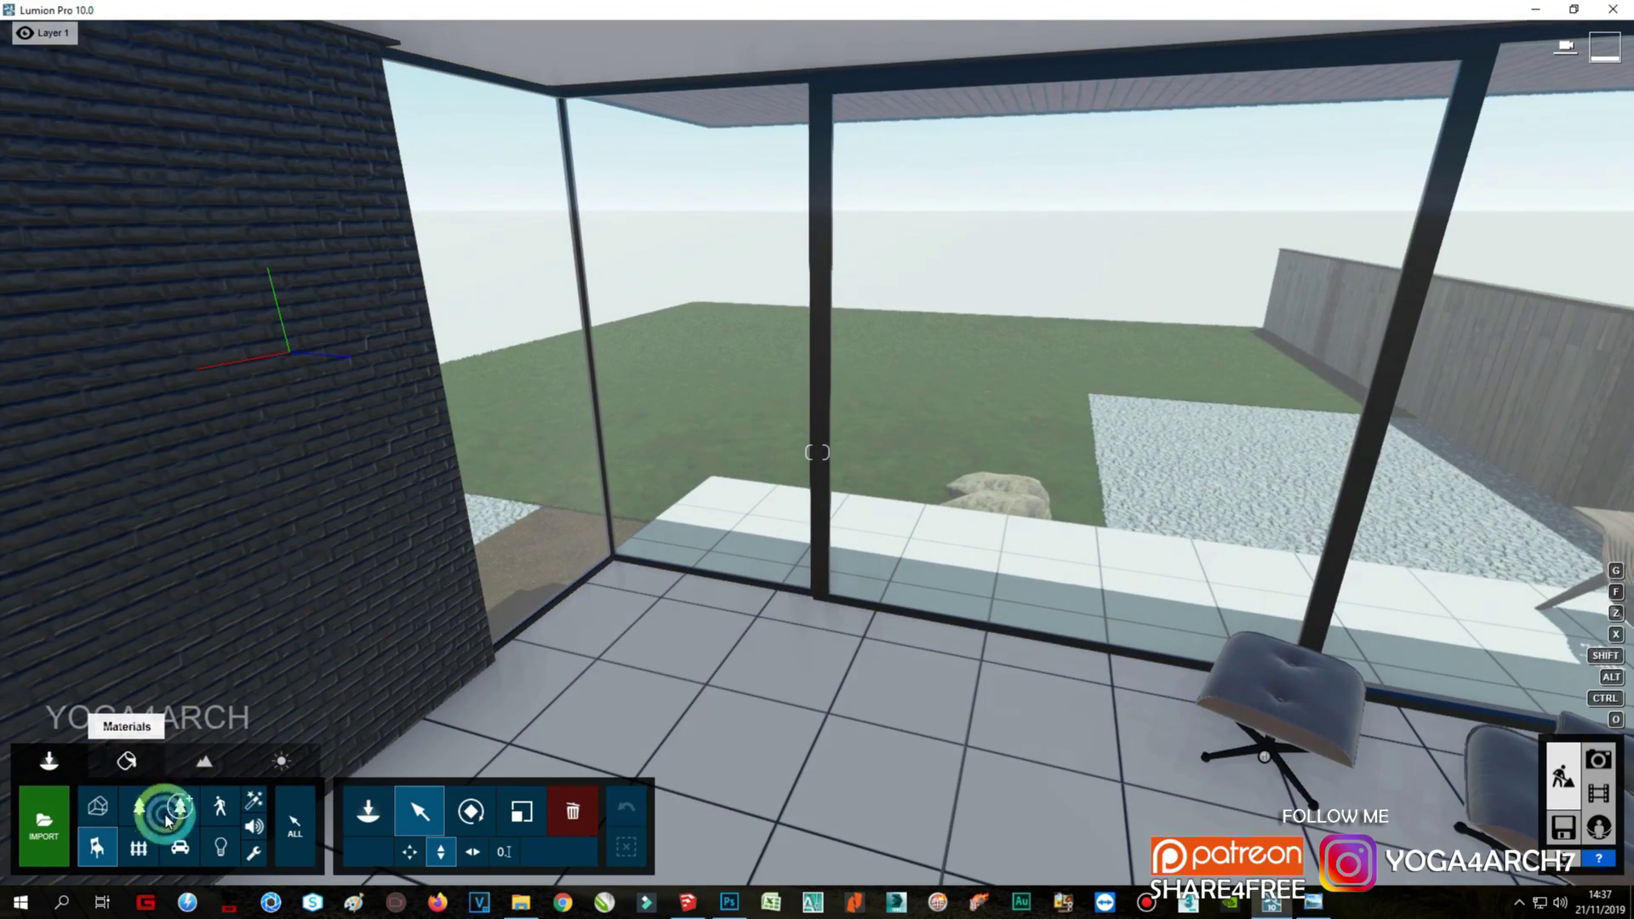
Step: Place armchair 006 from the indoor seating library by the bedroom's glass wall
click(94, 848)
click(73, 153)
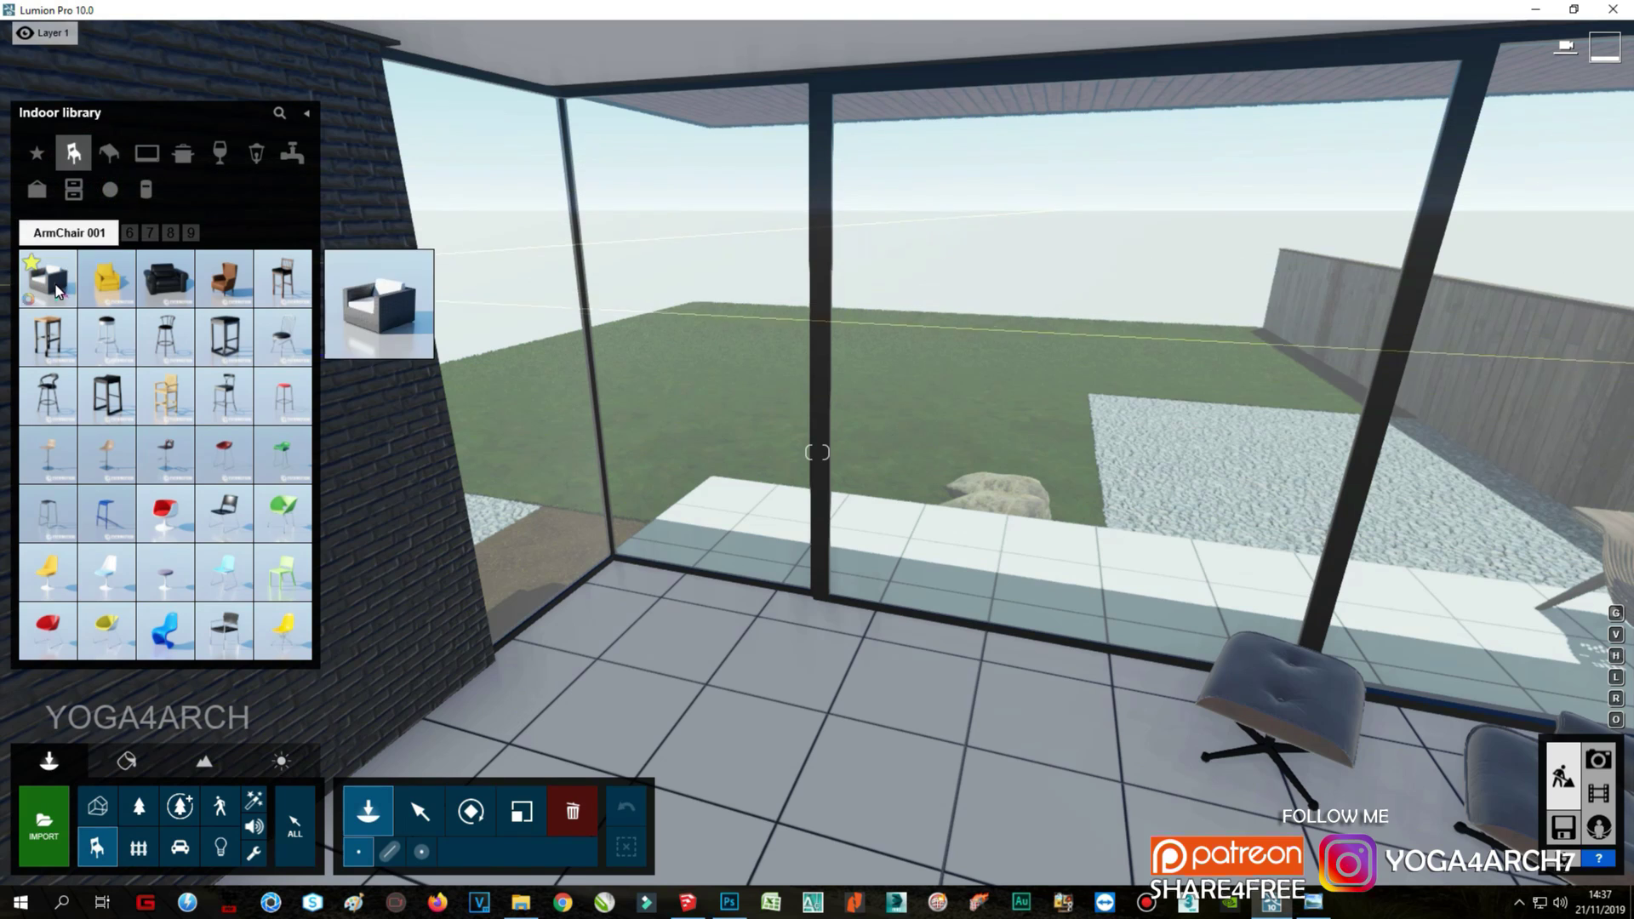
click(48, 232)
click(166, 278)
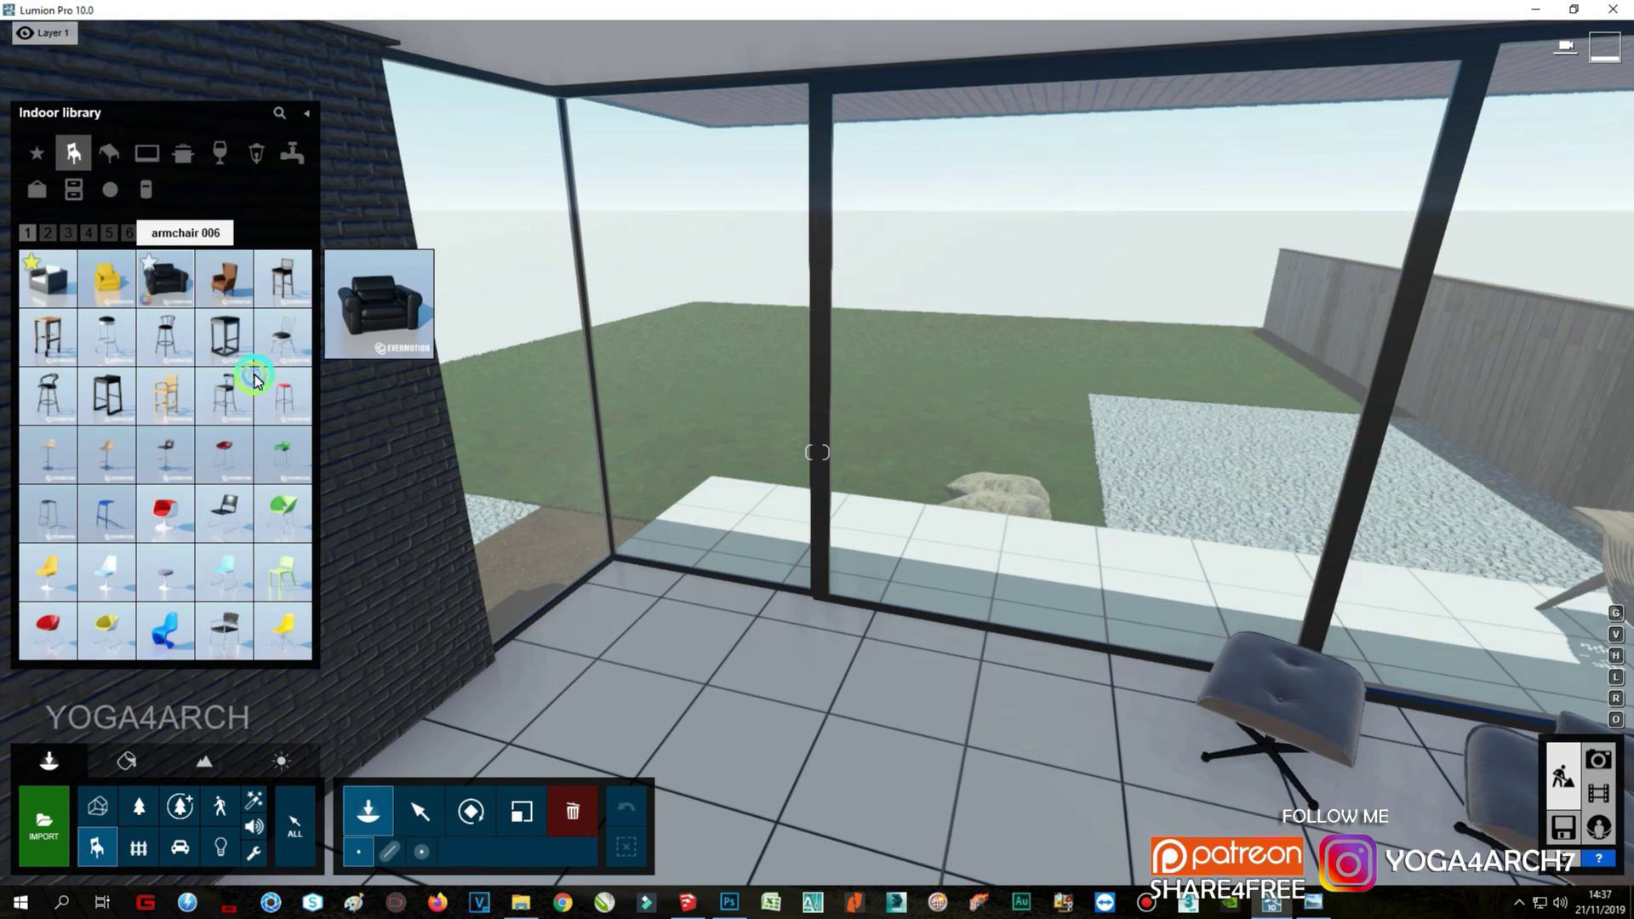
click(661, 641)
click(470, 811)
click(622, 686)
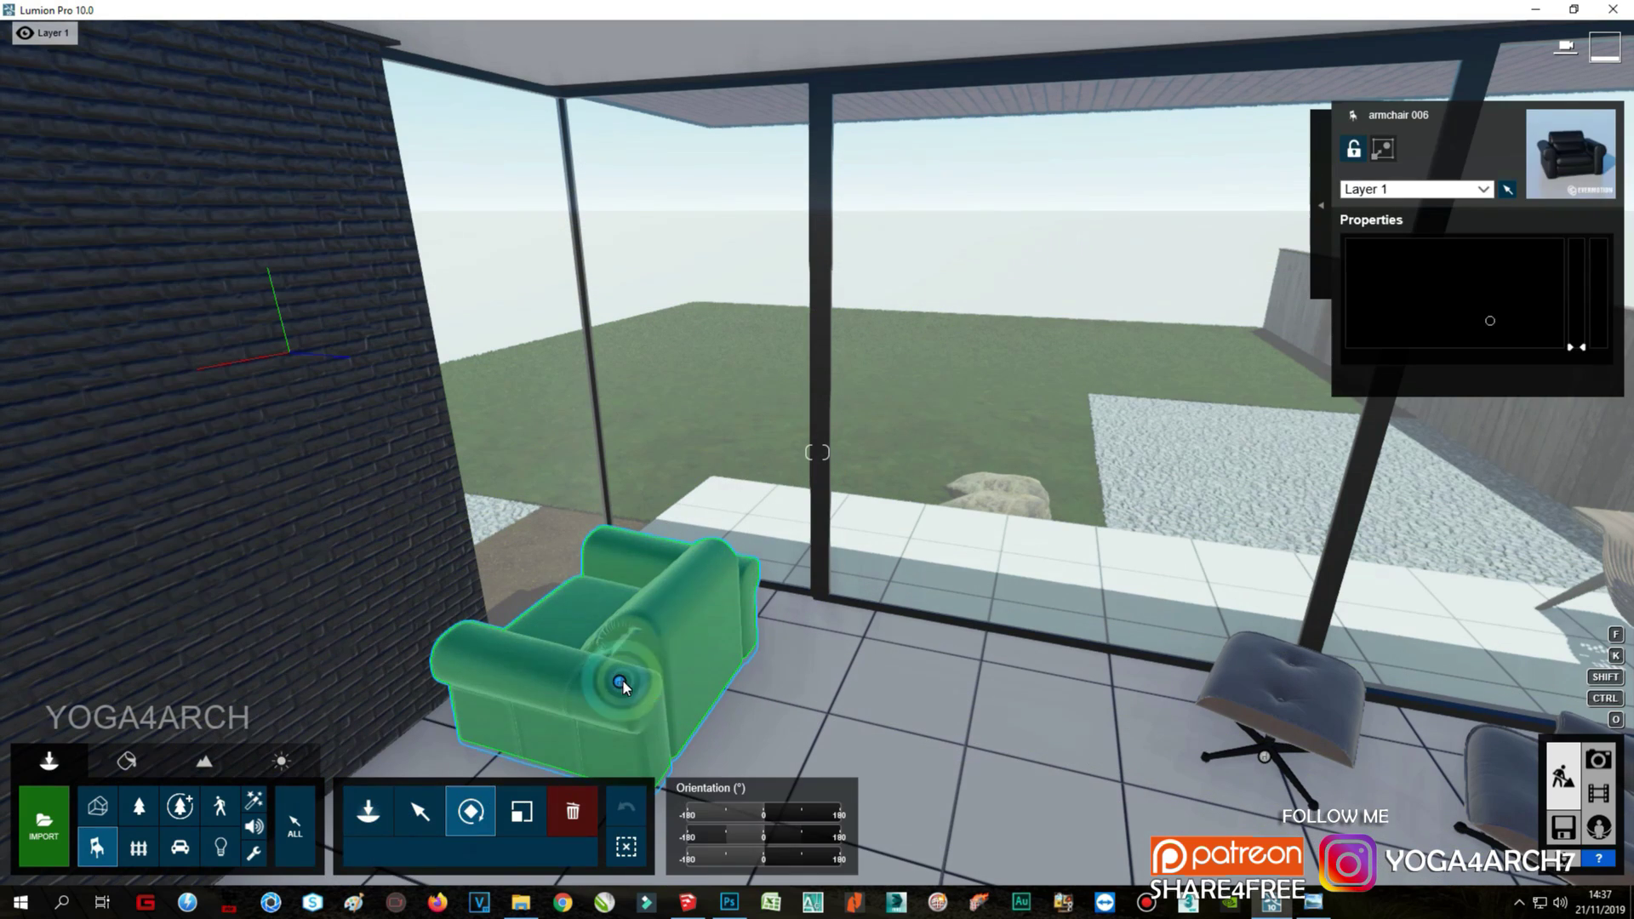
right_drag(905, 676, 905, 677)
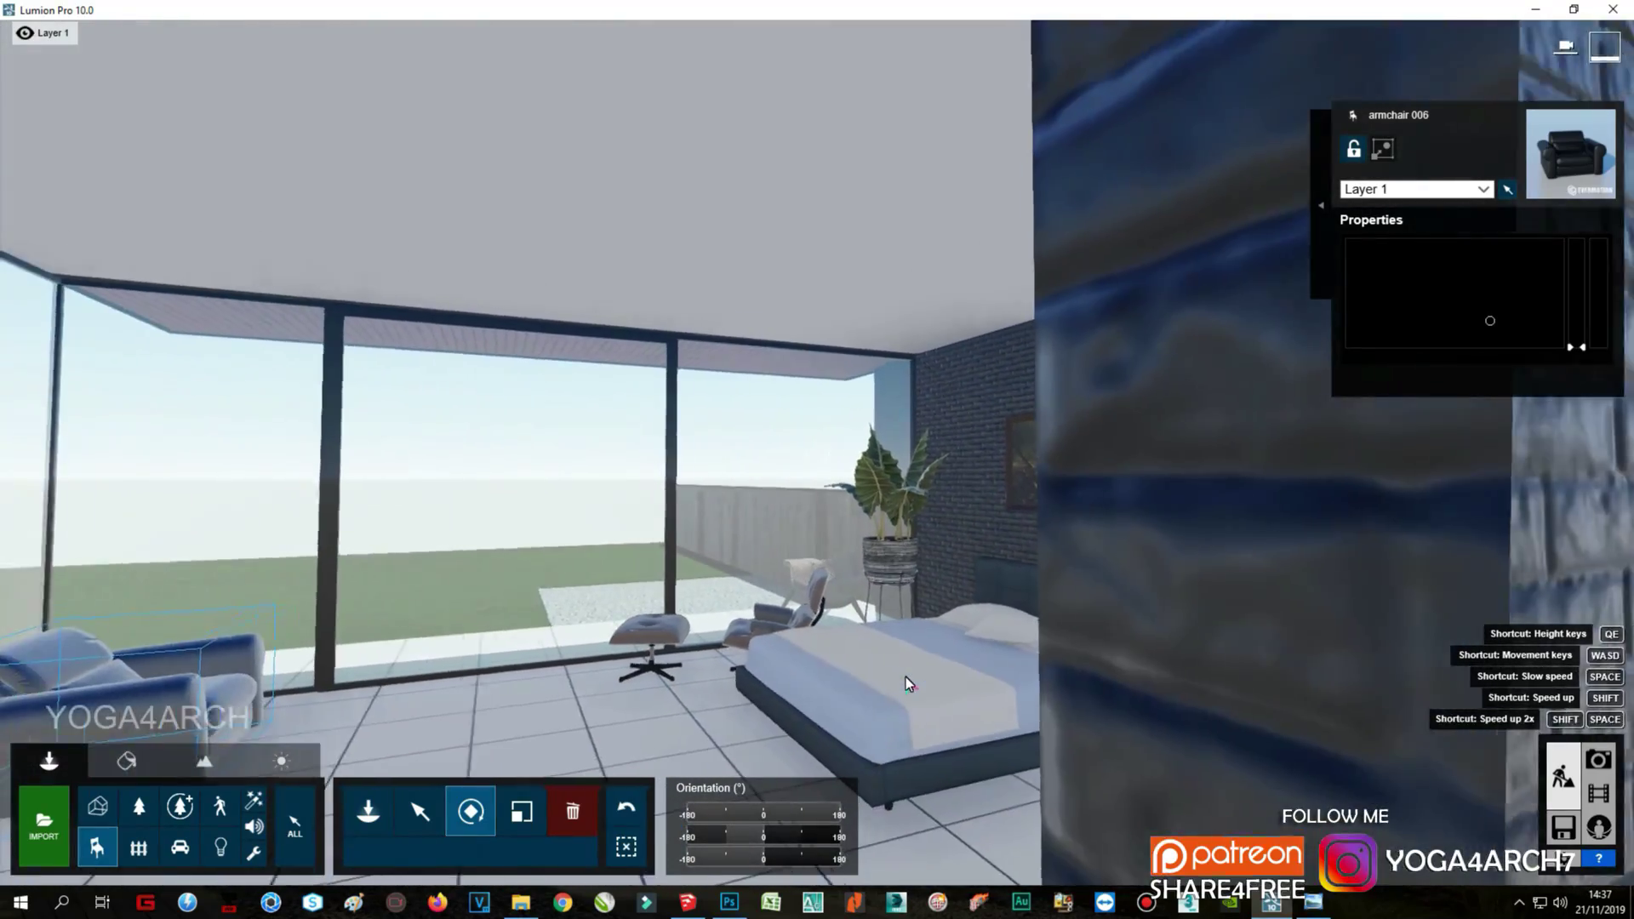
Step: Place an area light from the Lights library on the ceiling
click(405, 807)
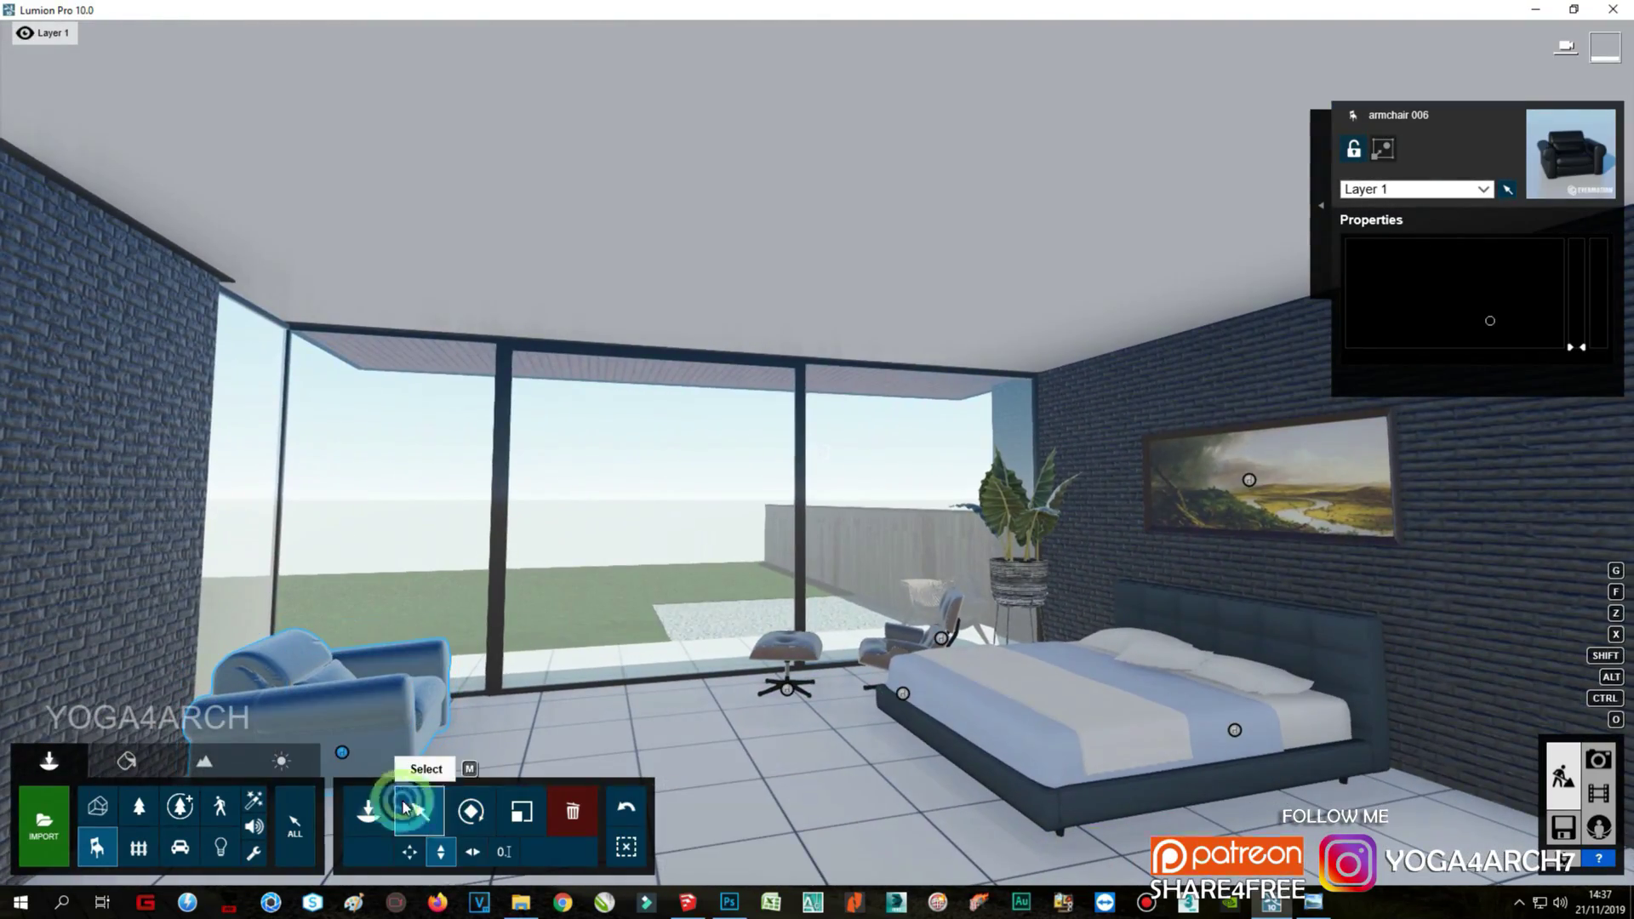
click(215, 850)
click(147, 152)
click(48, 240)
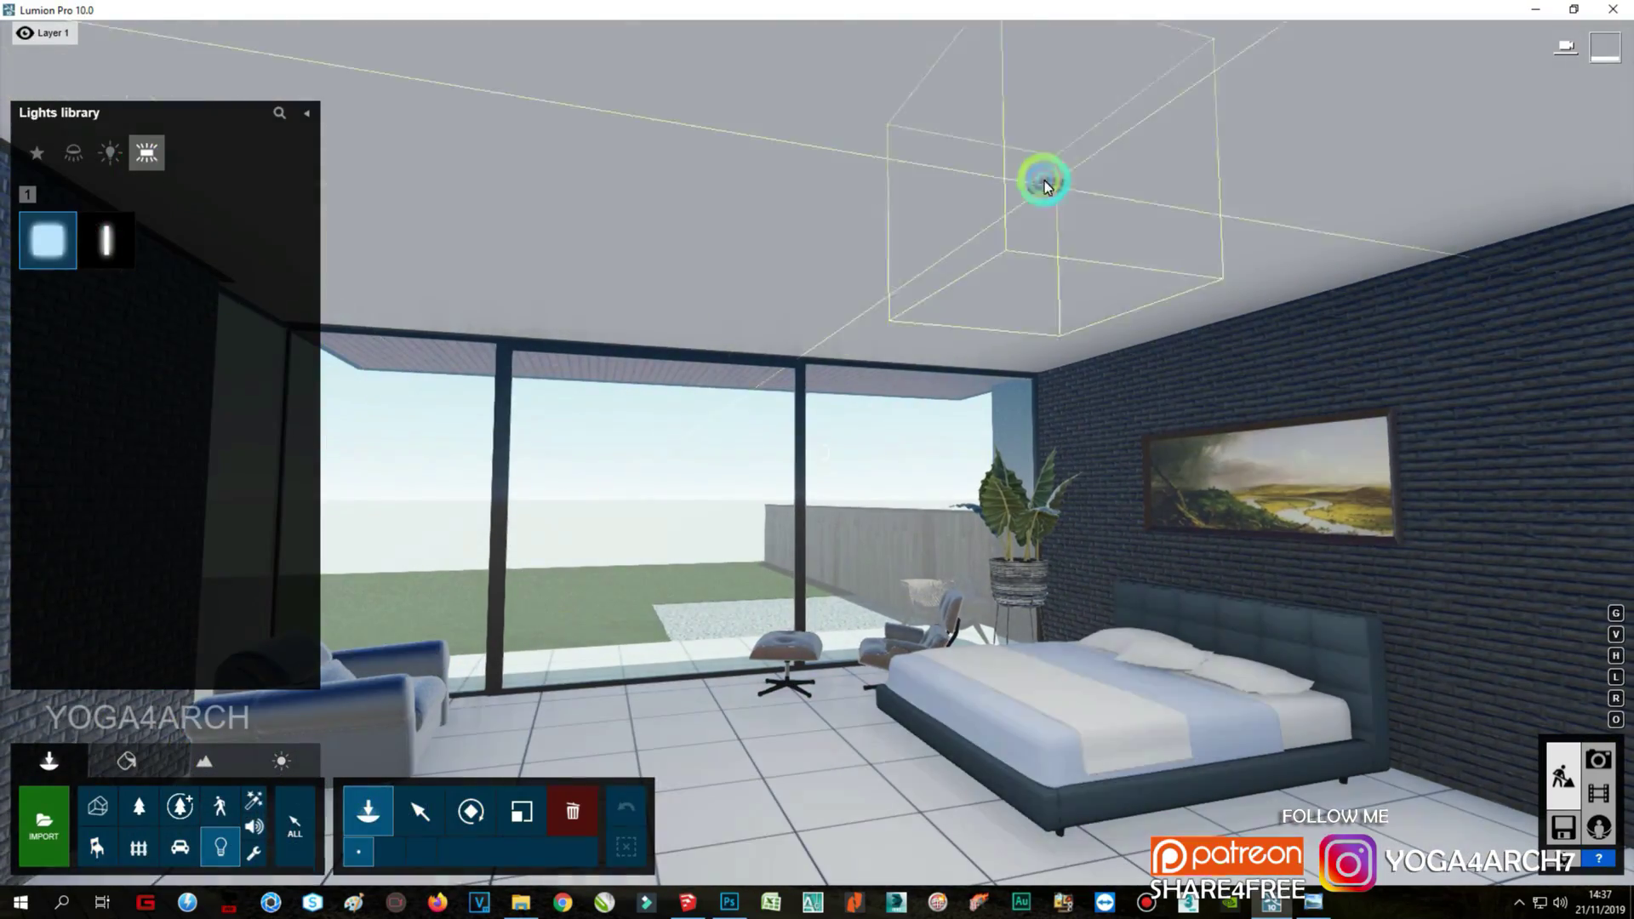
click(832, 161)
Step: Add a Shadow effect to Photo 1's restored exterior view, then return to Build mode
click(1598, 760)
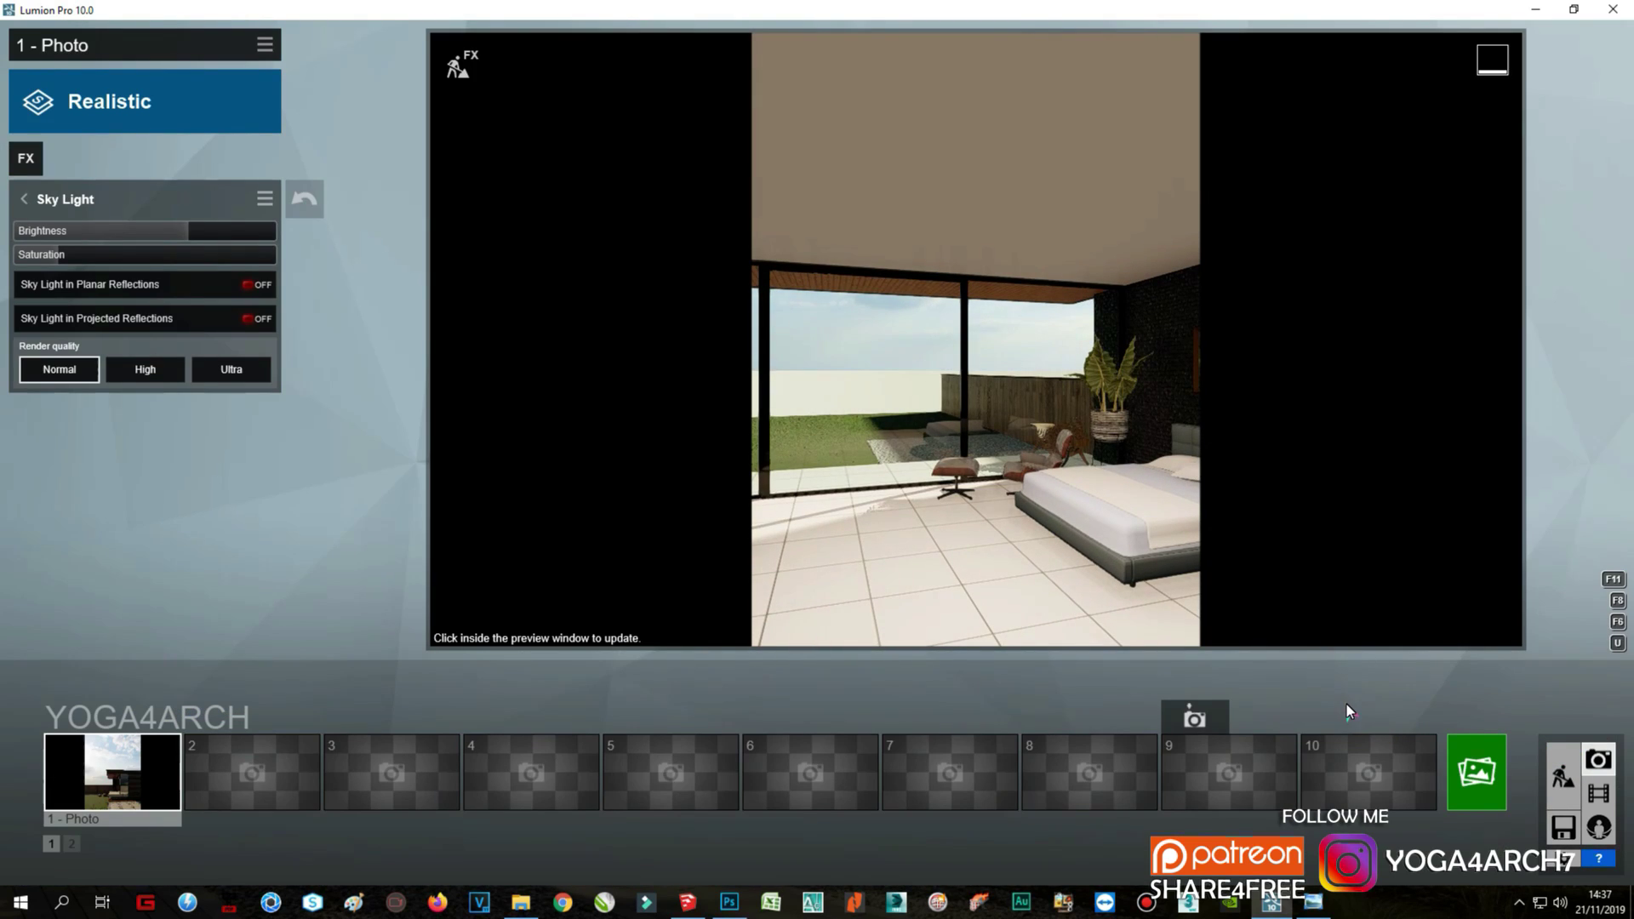
click(126, 770)
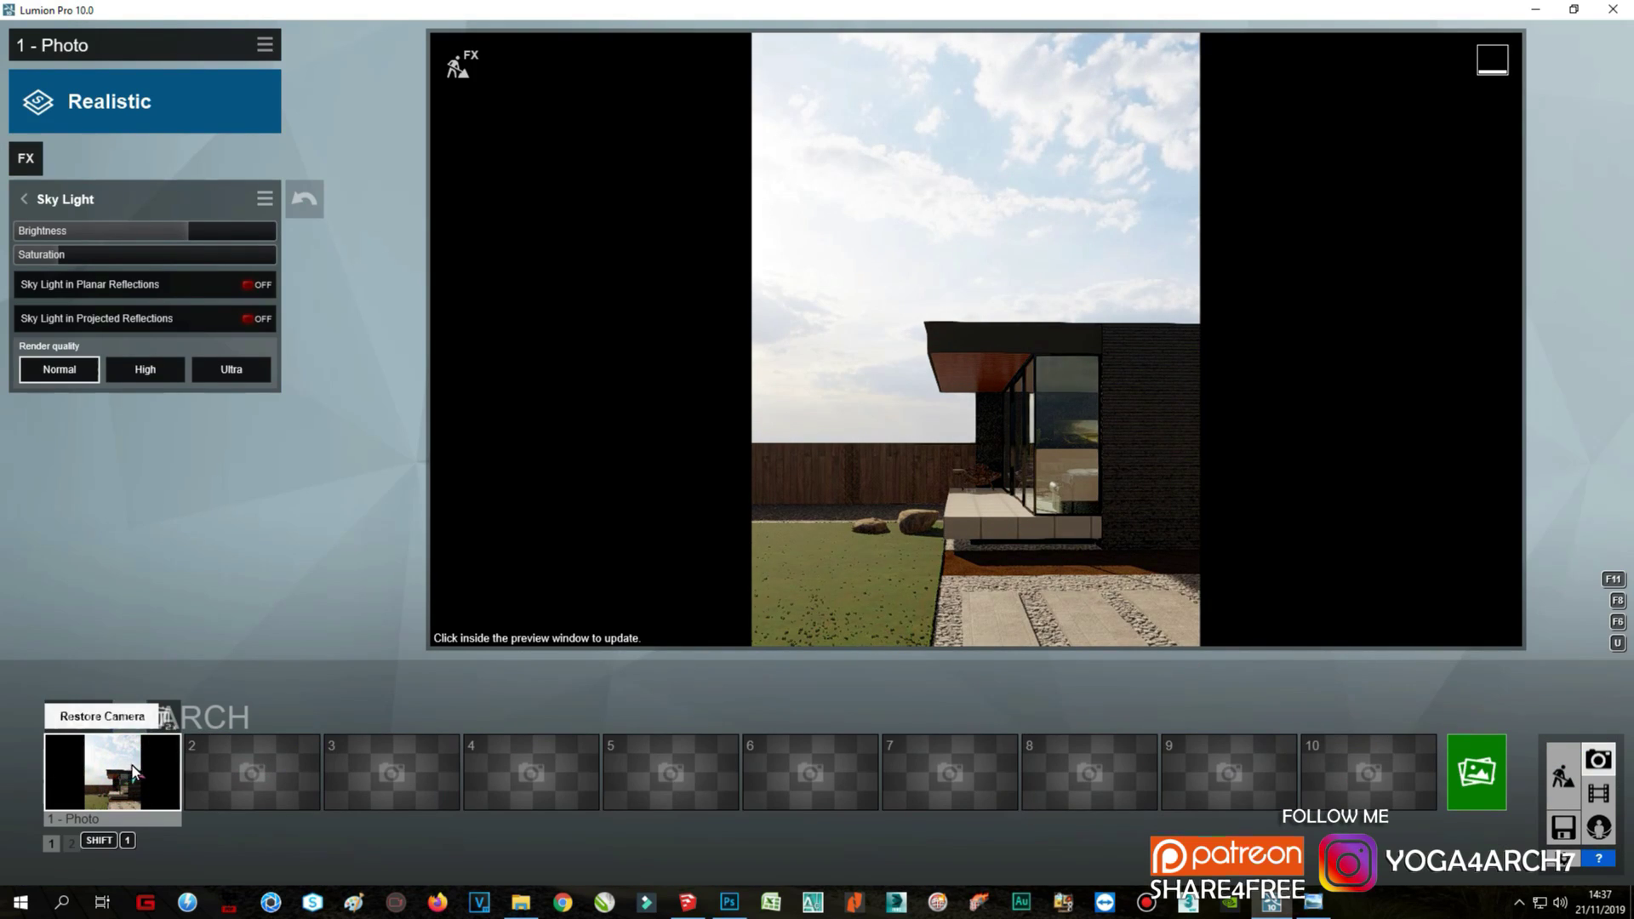
click(861, 472)
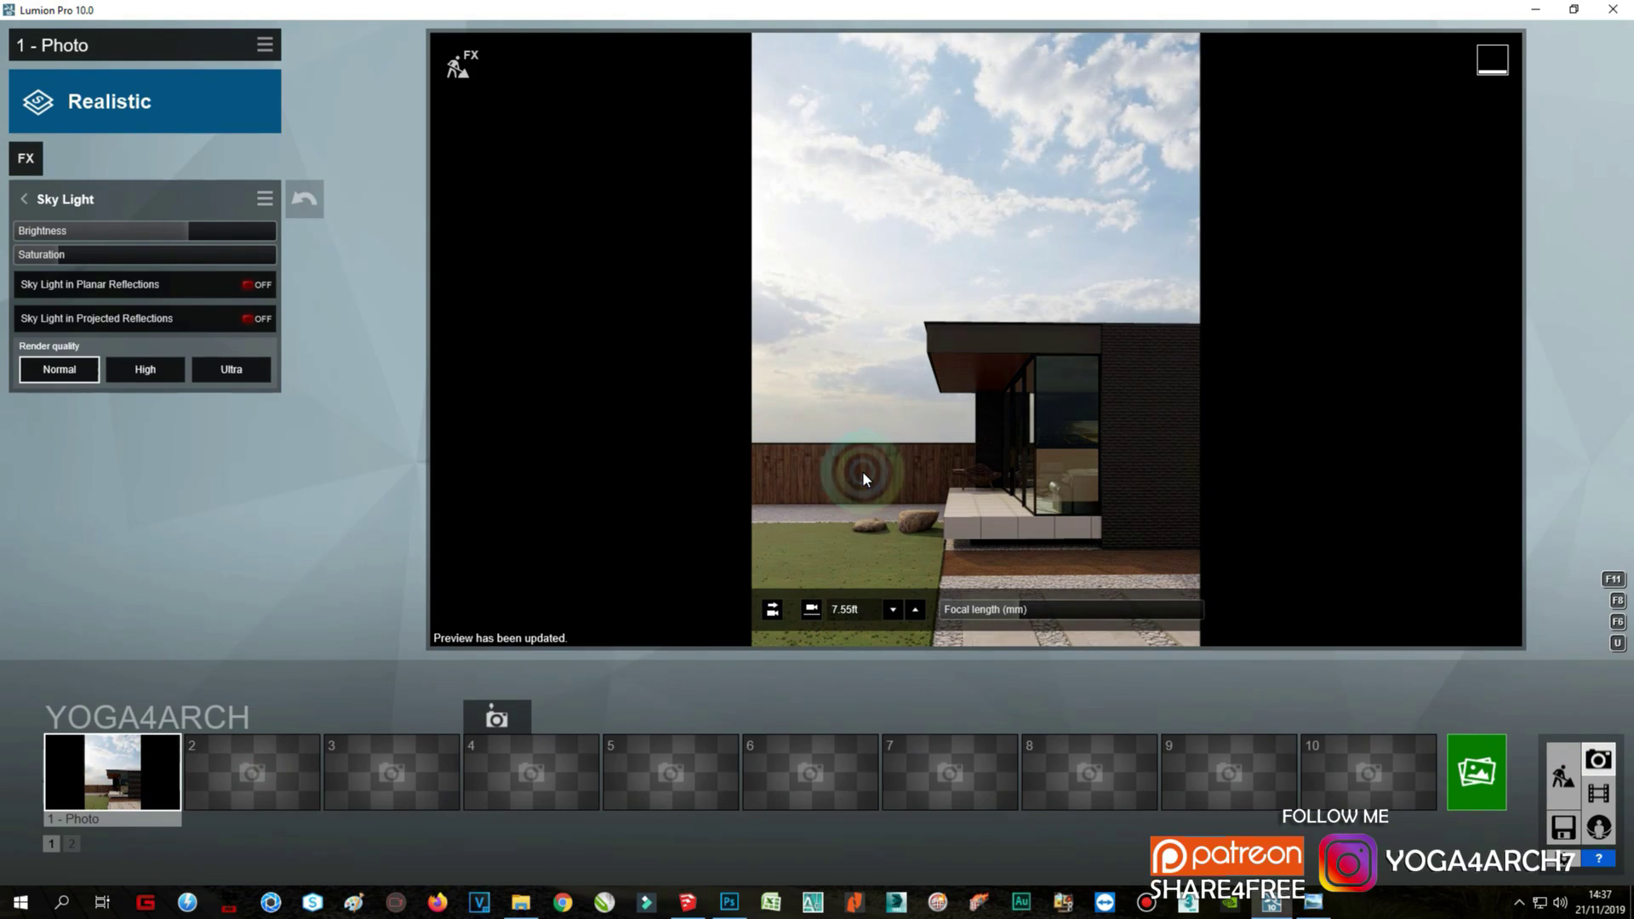
click(25, 159)
click(605, 415)
click(53, 279)
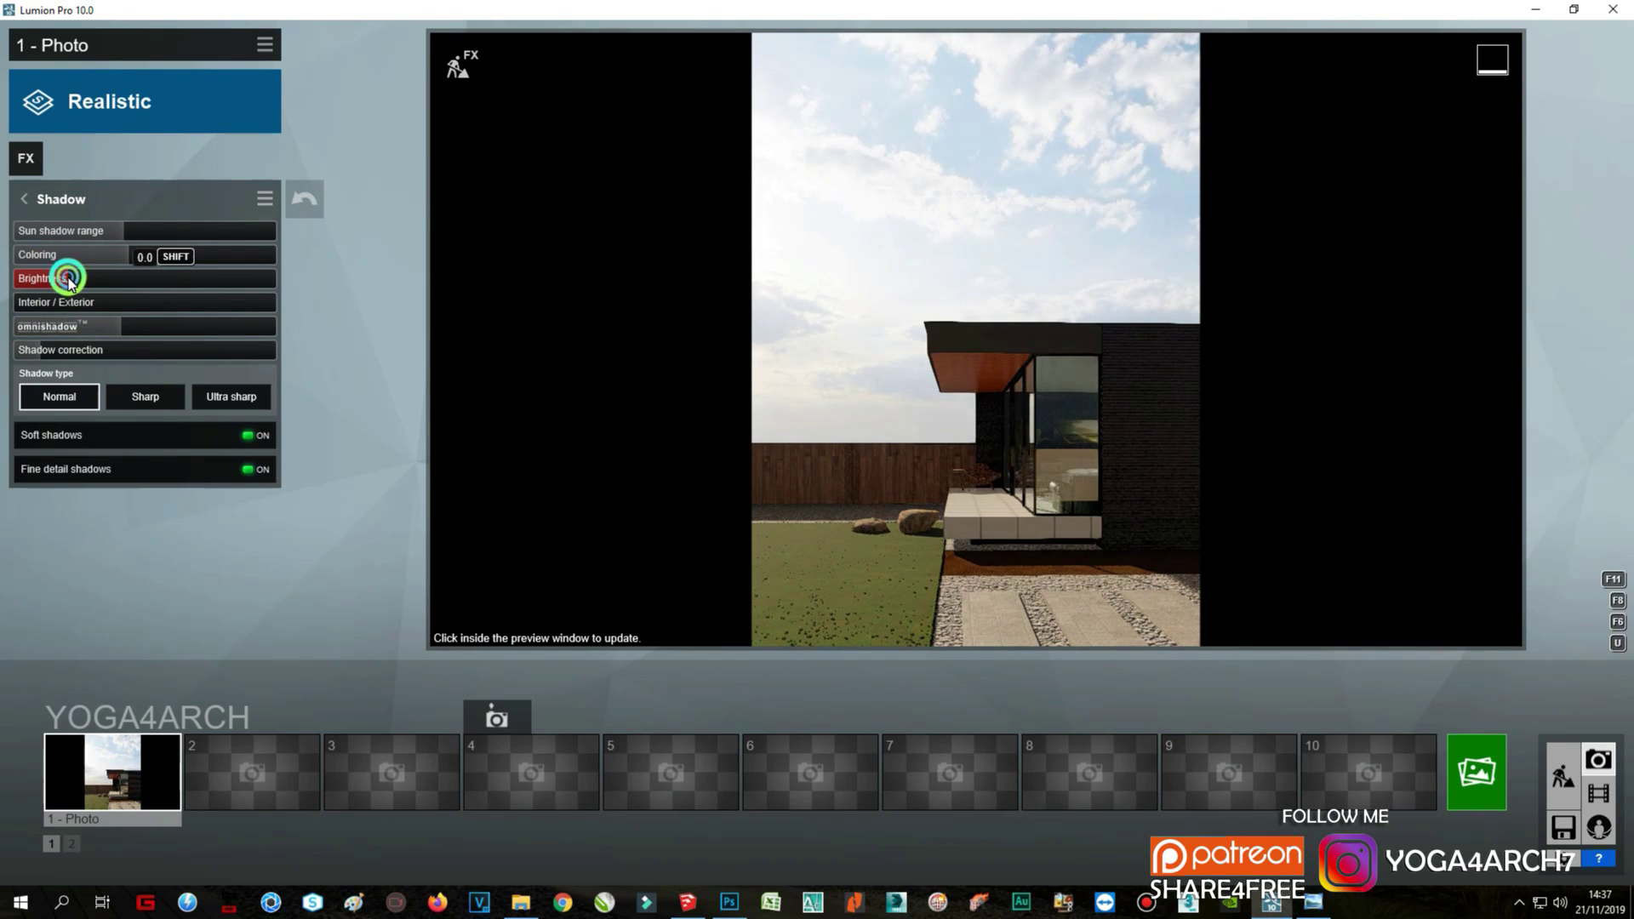
click(990, 249)
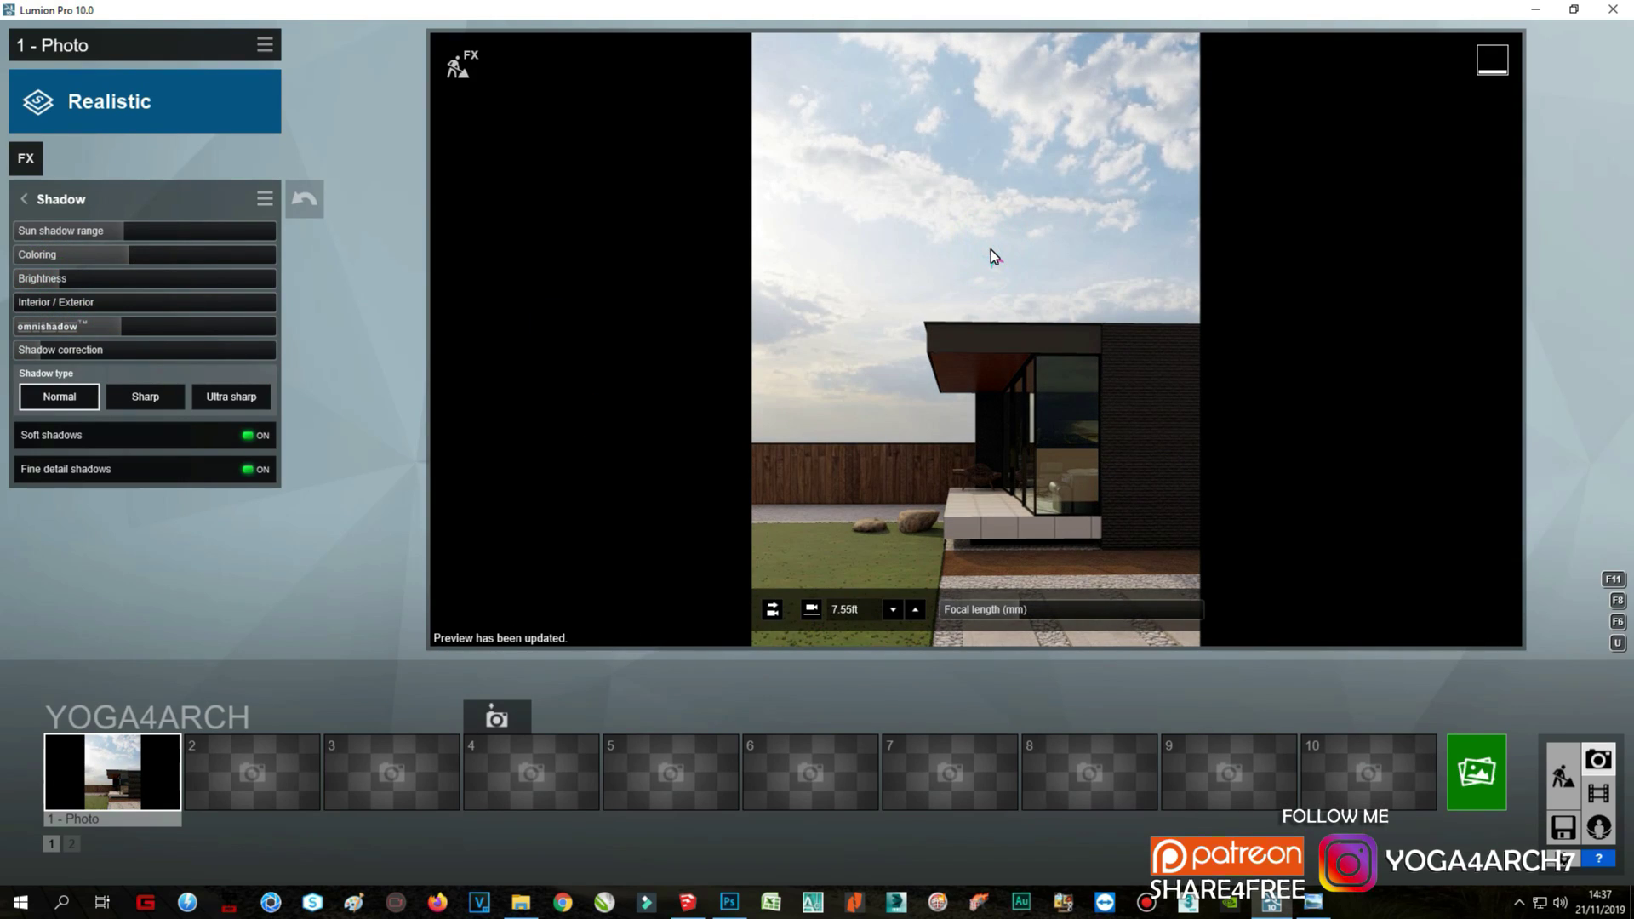
click(1566, 785)
Step: Assign Interior Glass 001 to the window glass and check it in Photo mode
click(941, 590)
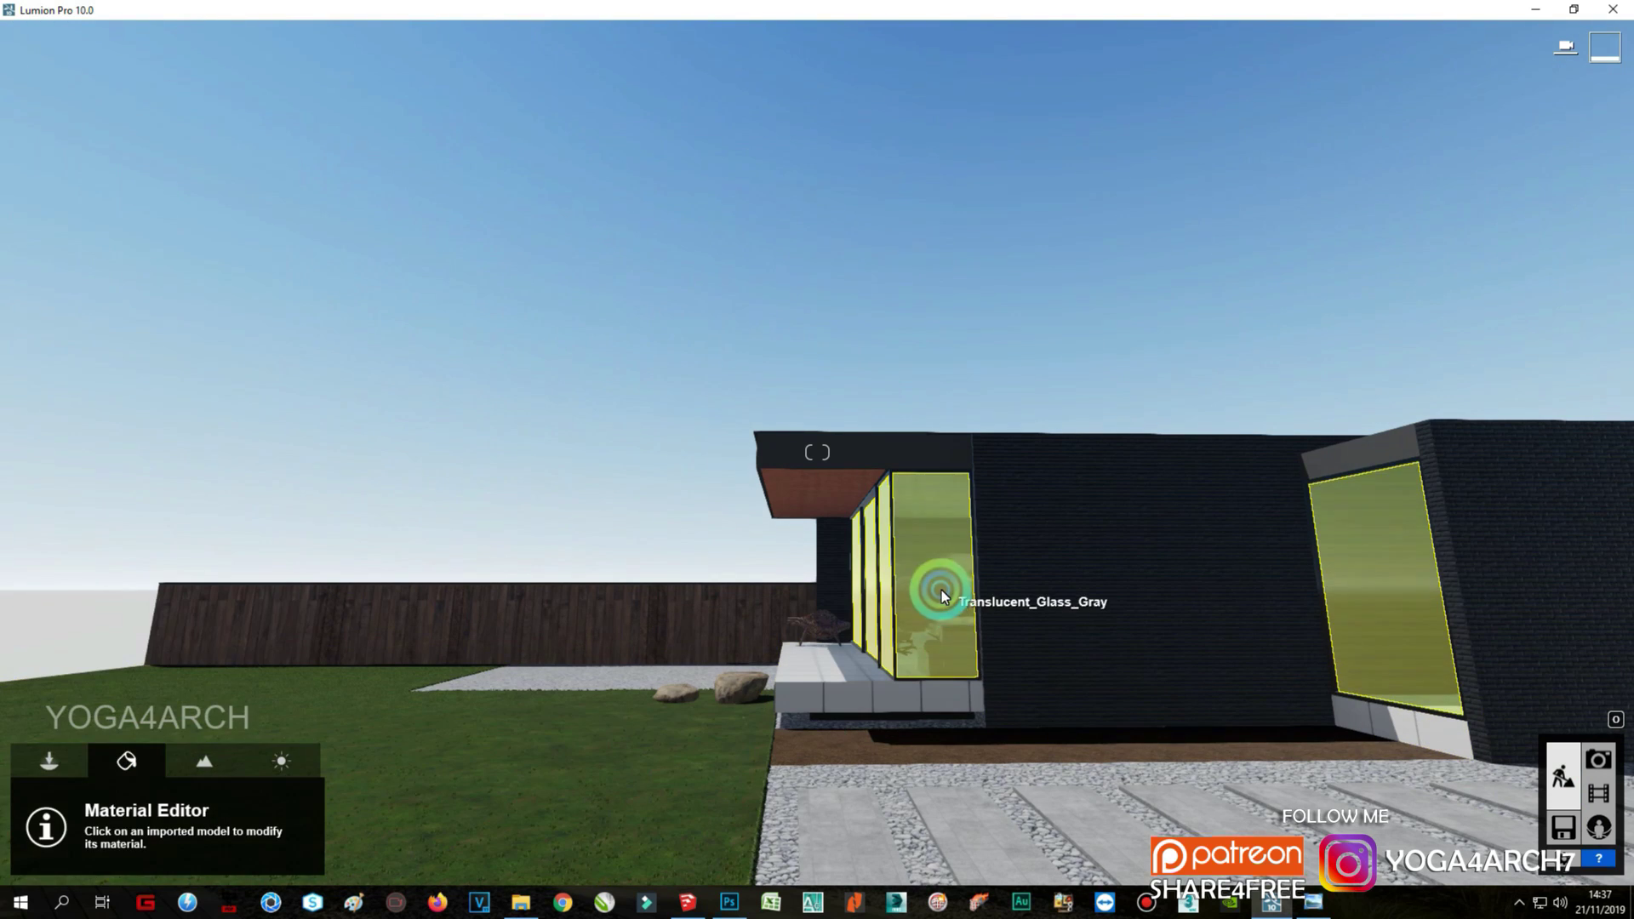
click(48, 499)
click(78, 517)
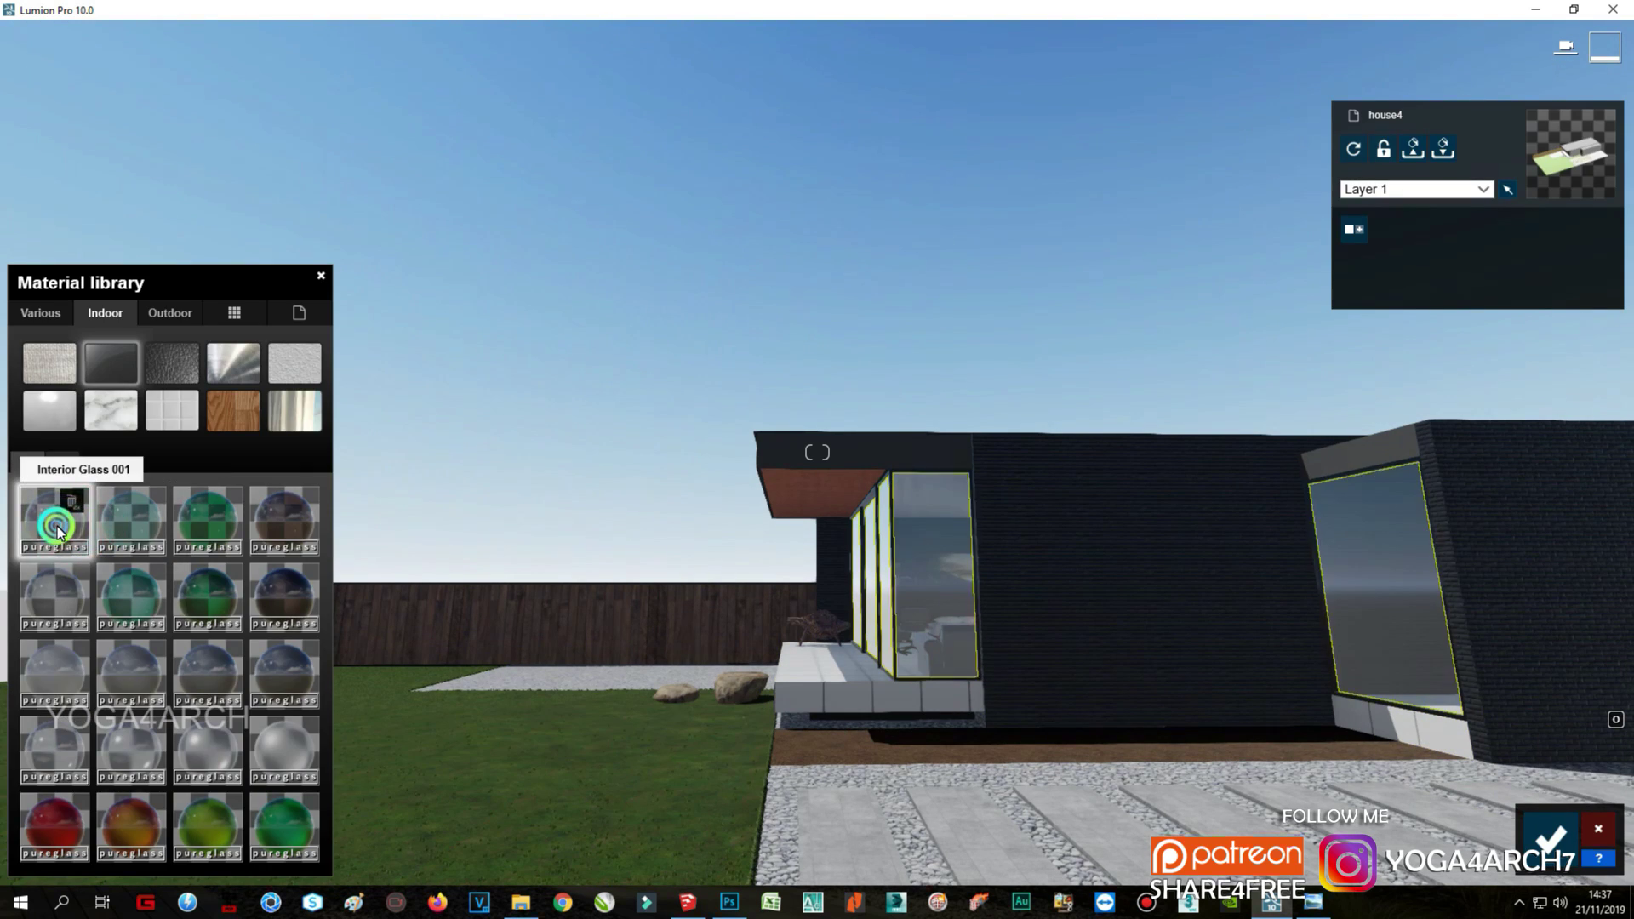
click(56, 529)
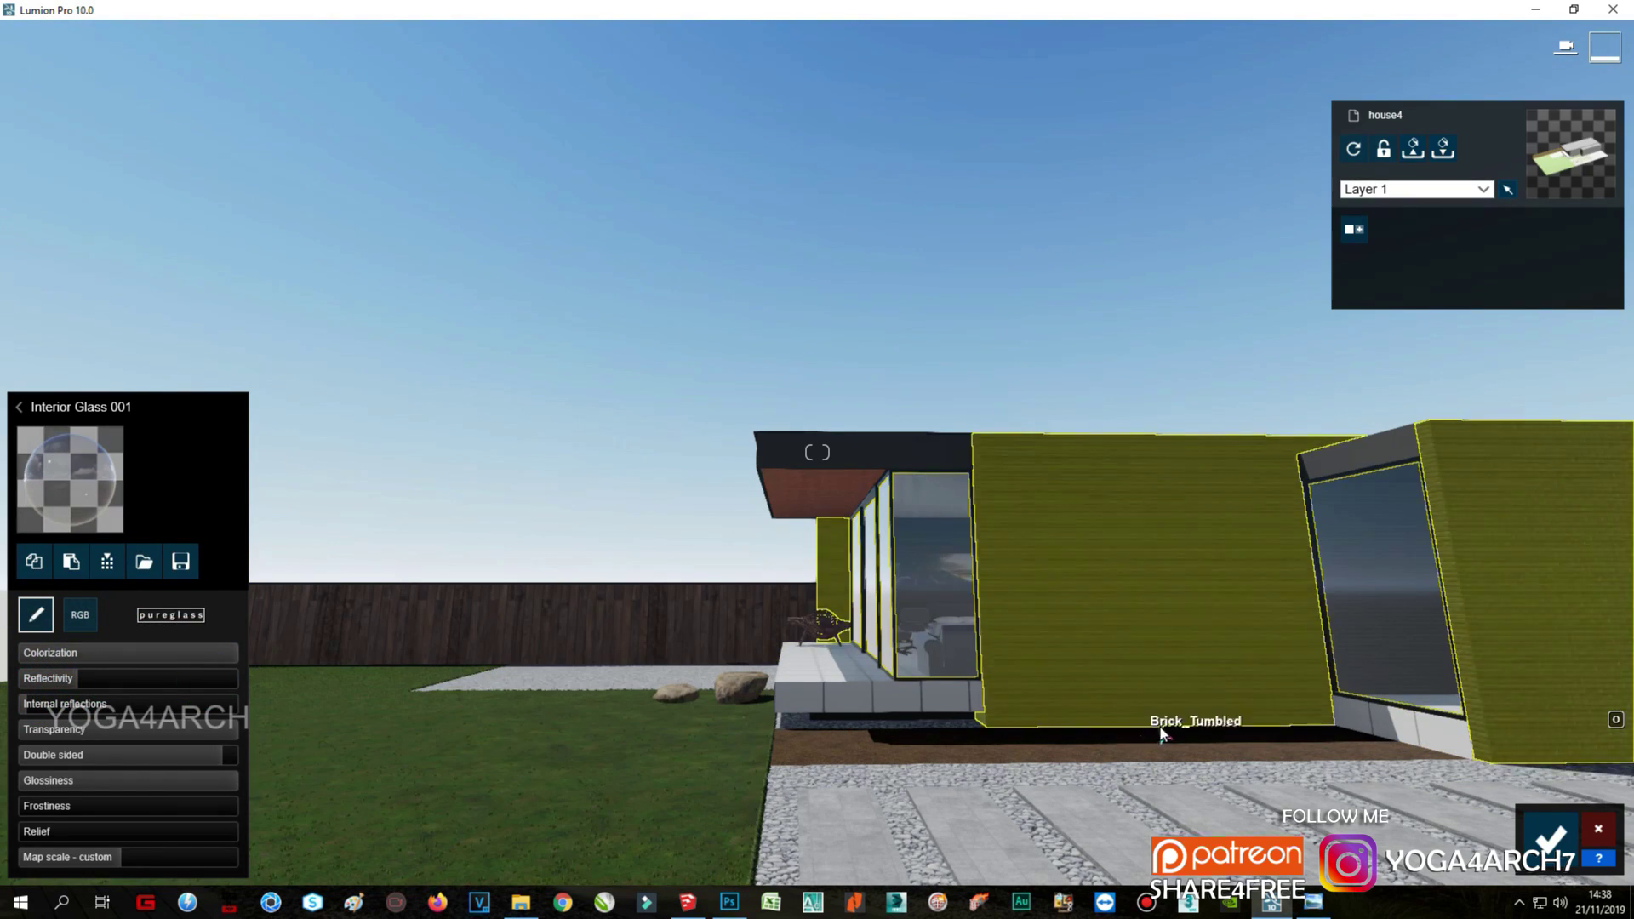
click(1551, 838)
click(1605, 764)
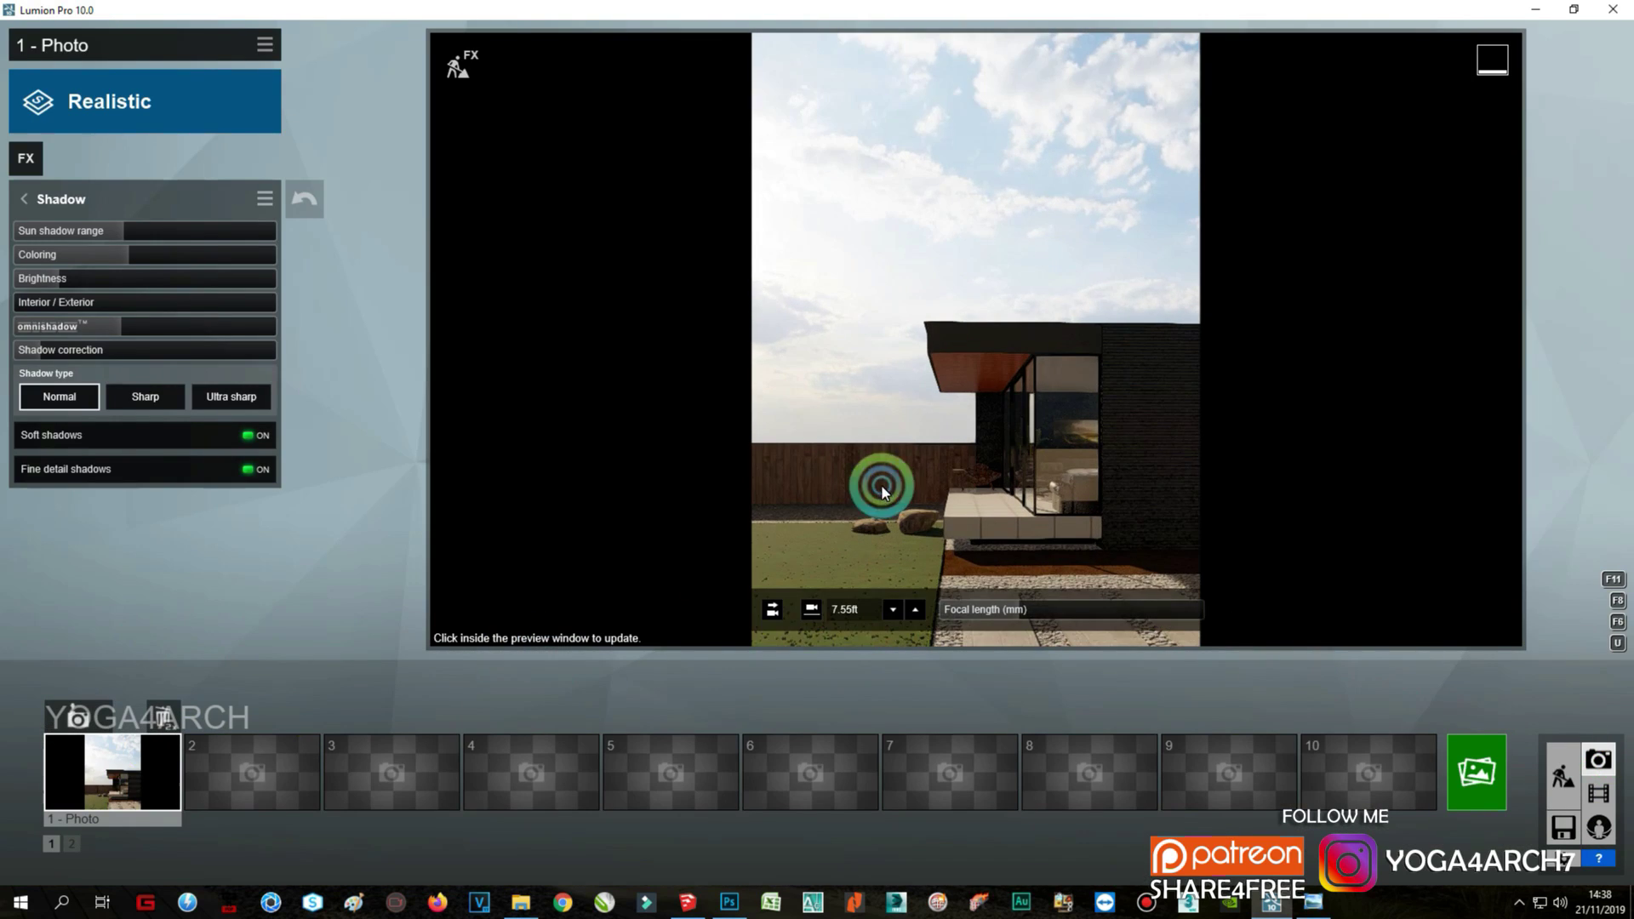
click(1562, 776)
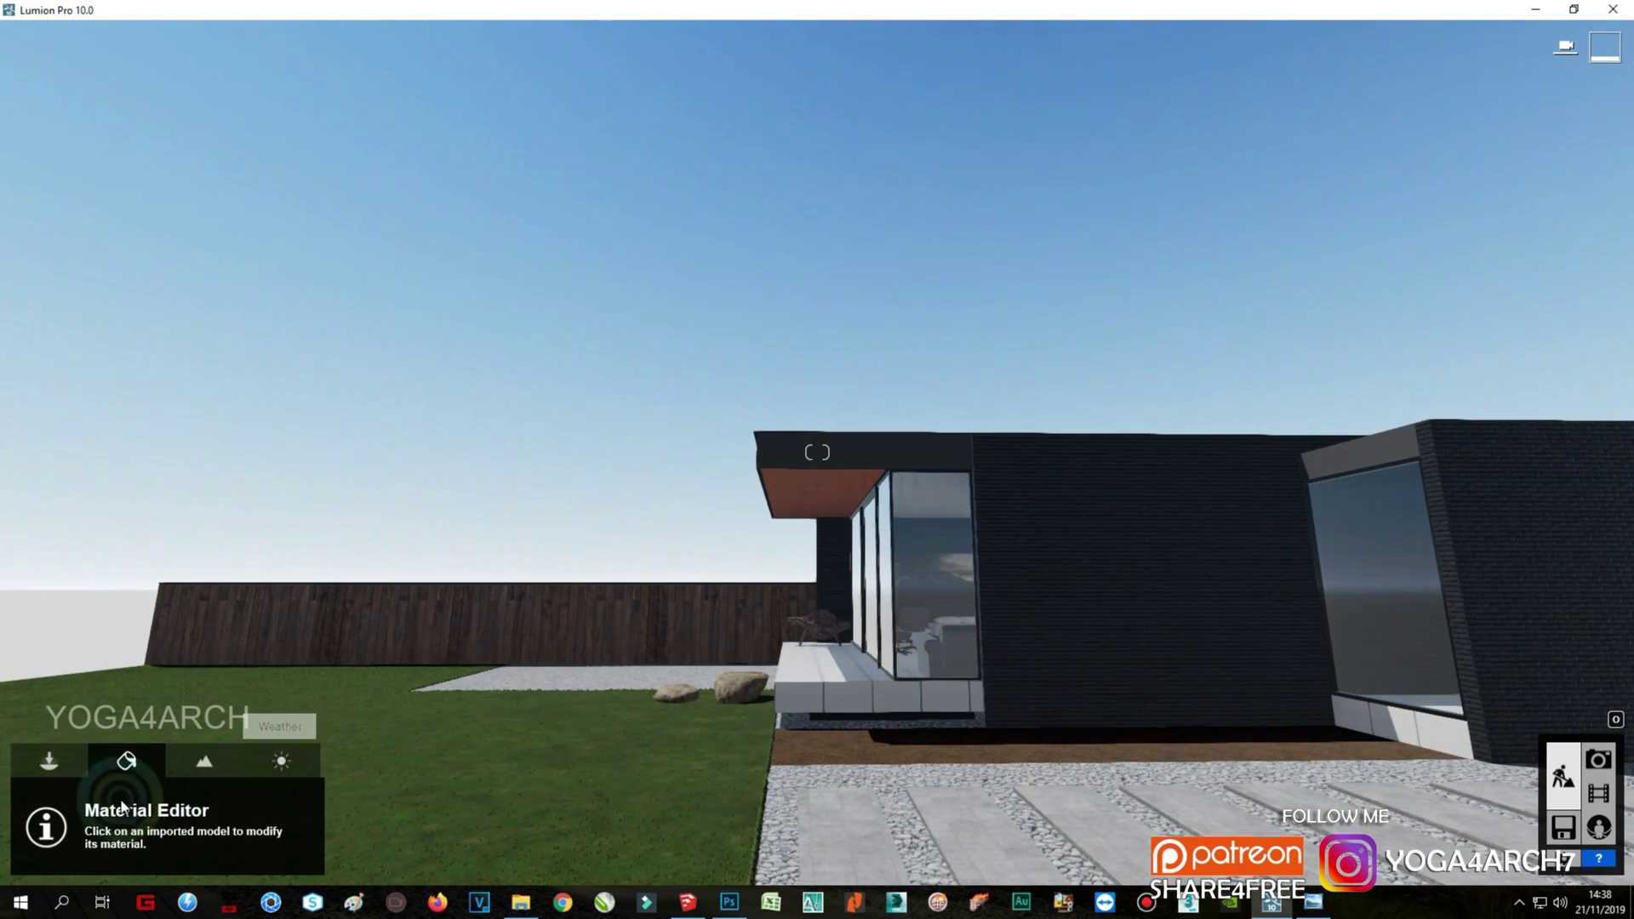
Step: Make the outside-wall area light wider, longer and brighter
click(50, 760)
click(408, 813)
click(1058, 500)
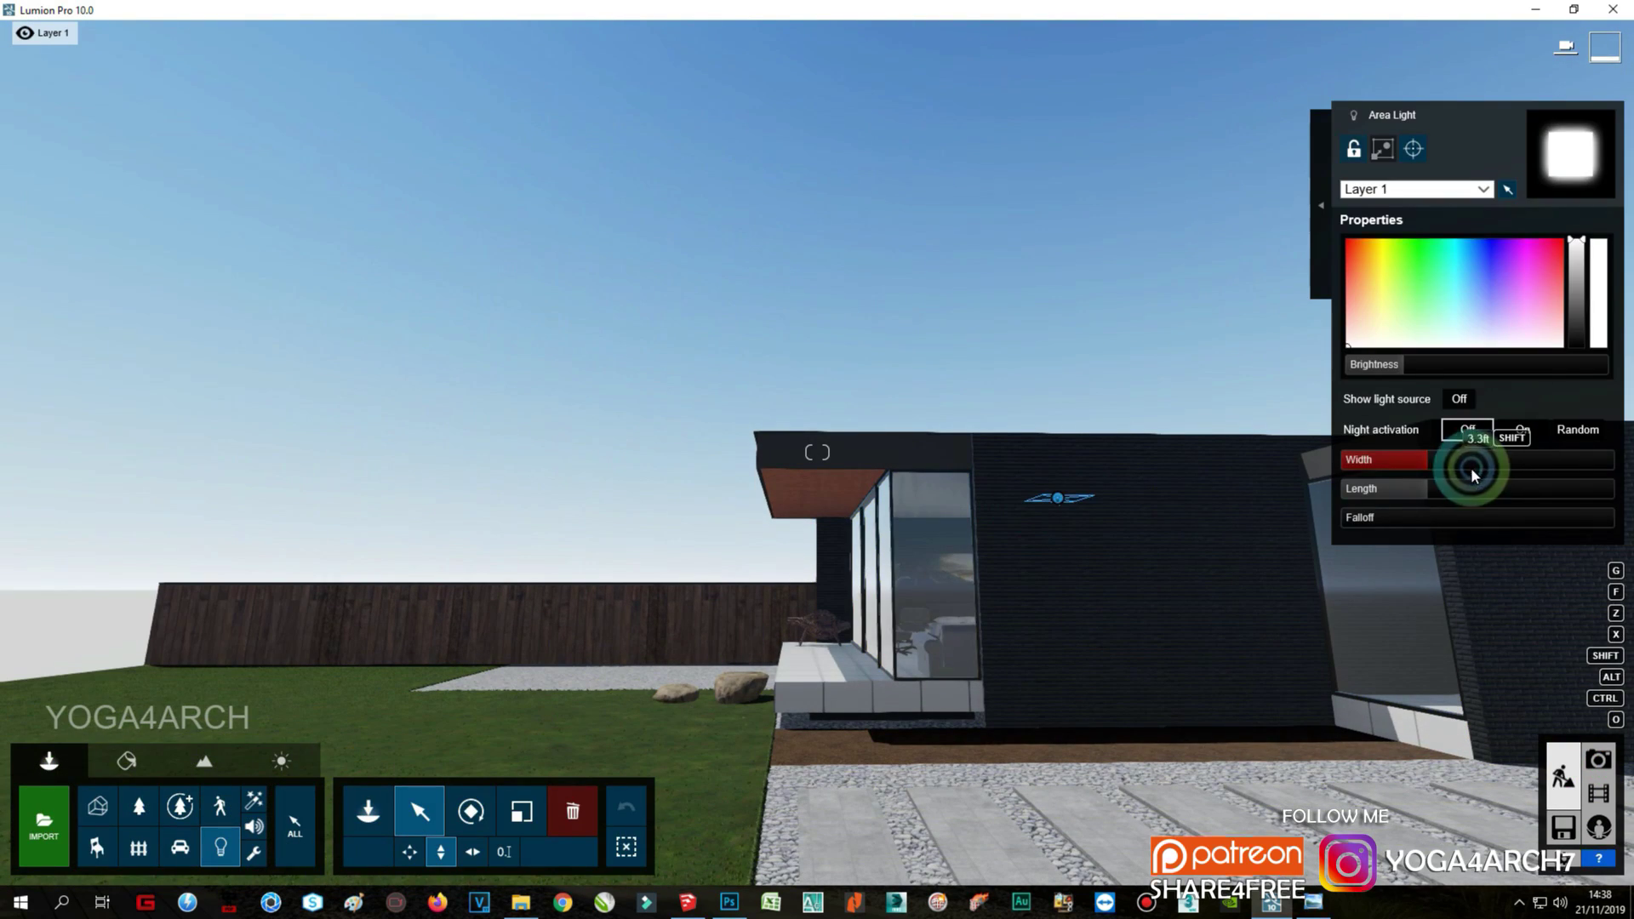
drag(1500, 488, 1546, 495)
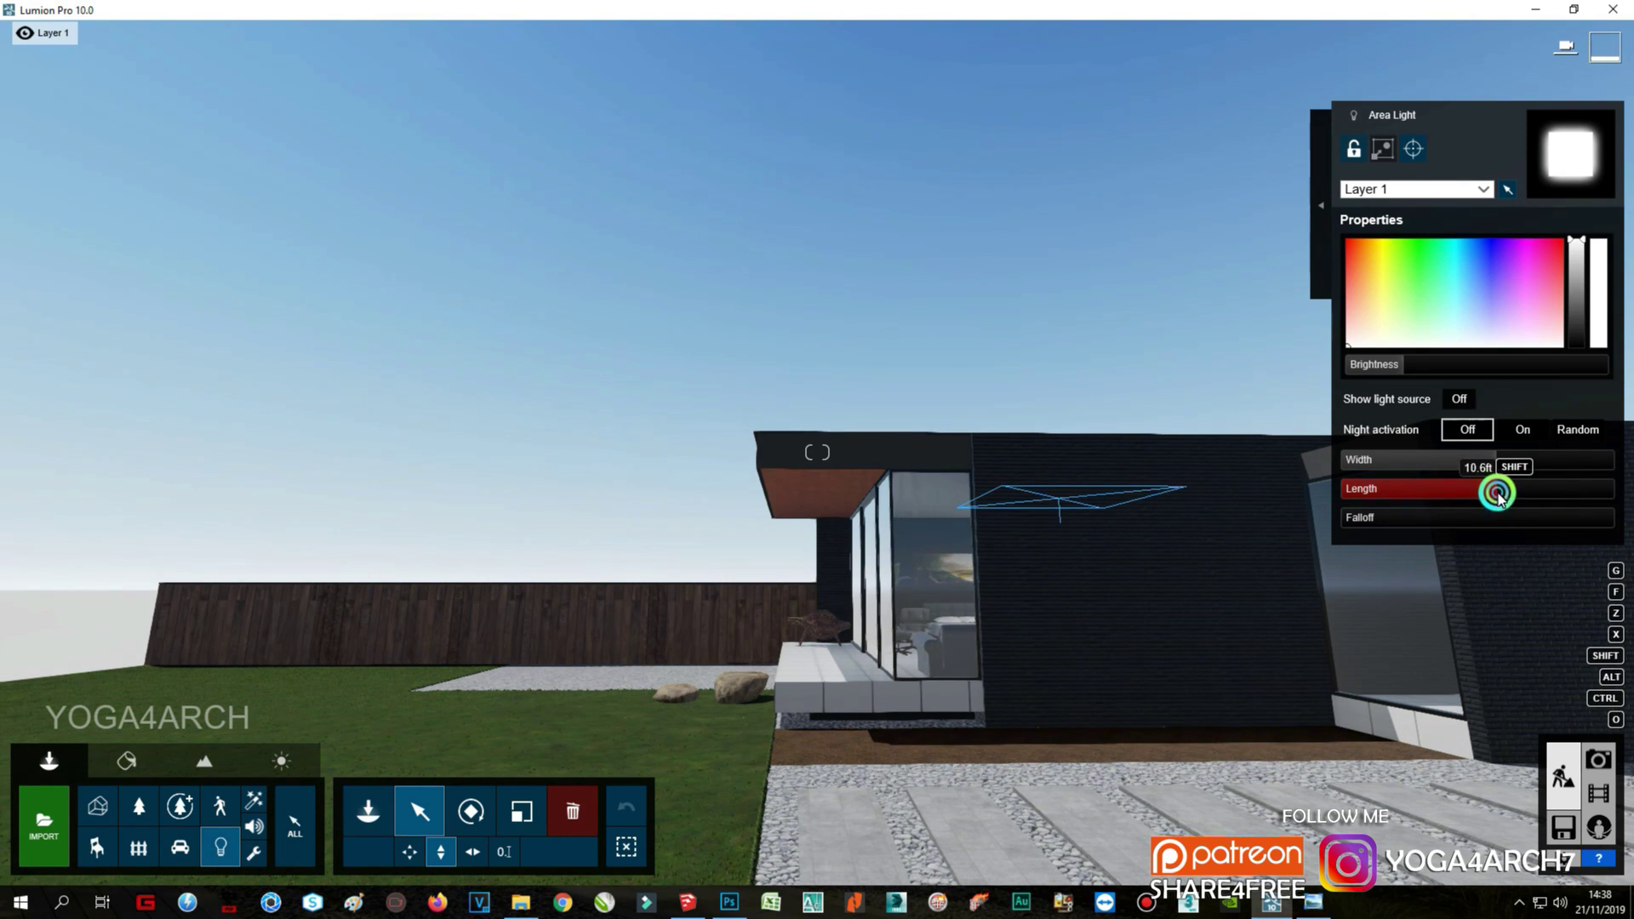
drag(1404, 364, 1438, 368)
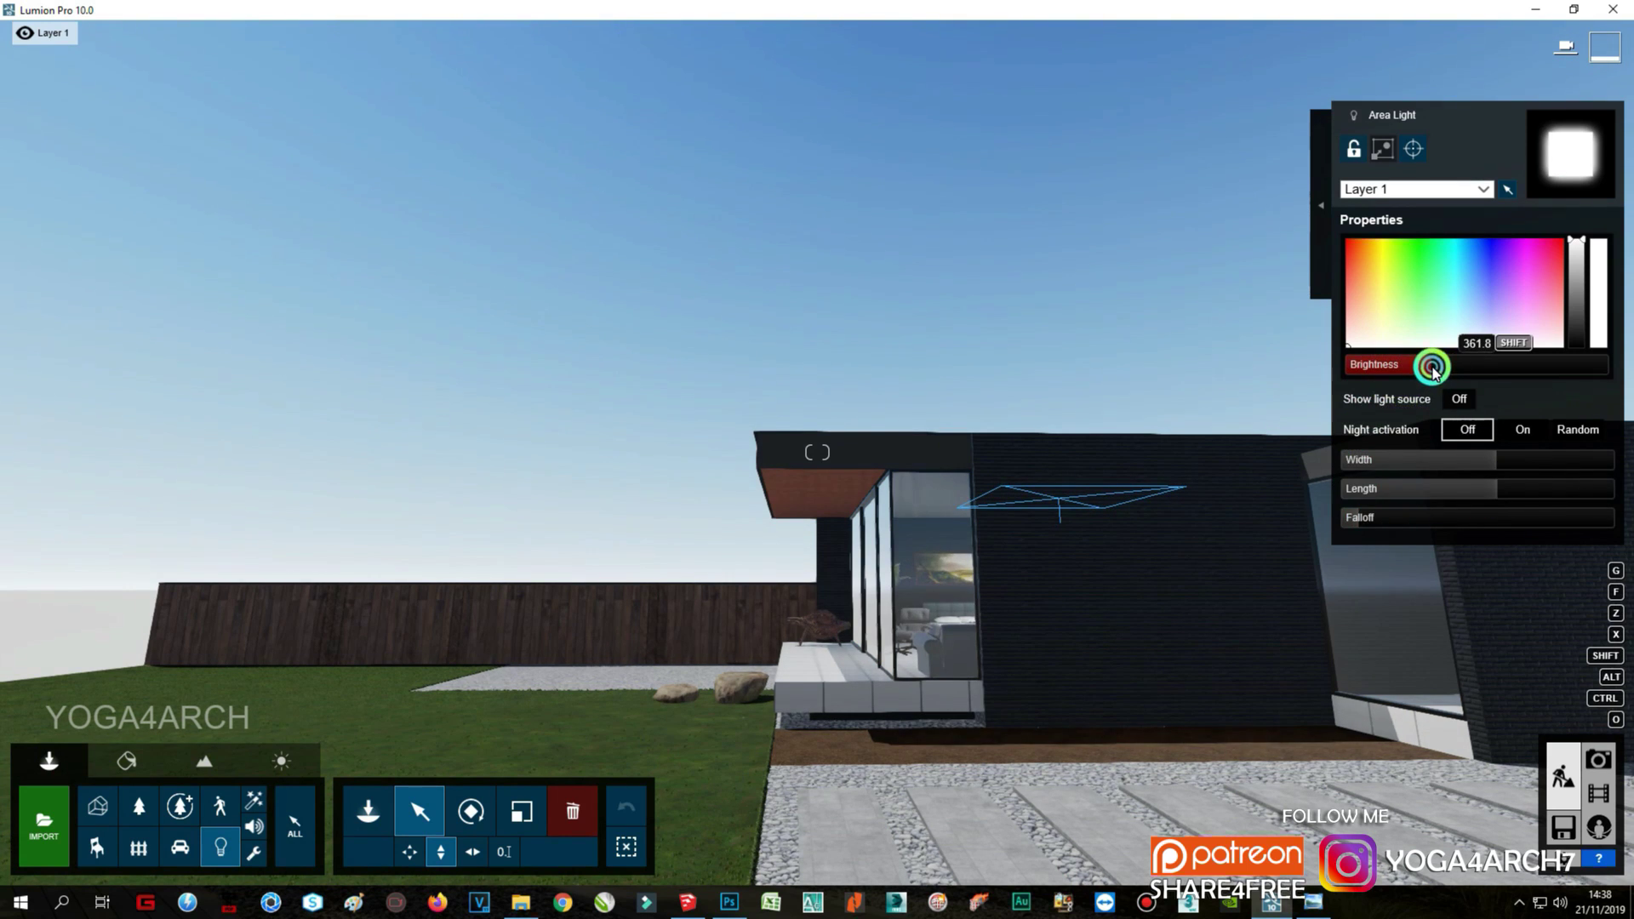
Step: Add a Real Skies clear sky to Photo 1's restored camera view
click(1598, 760)
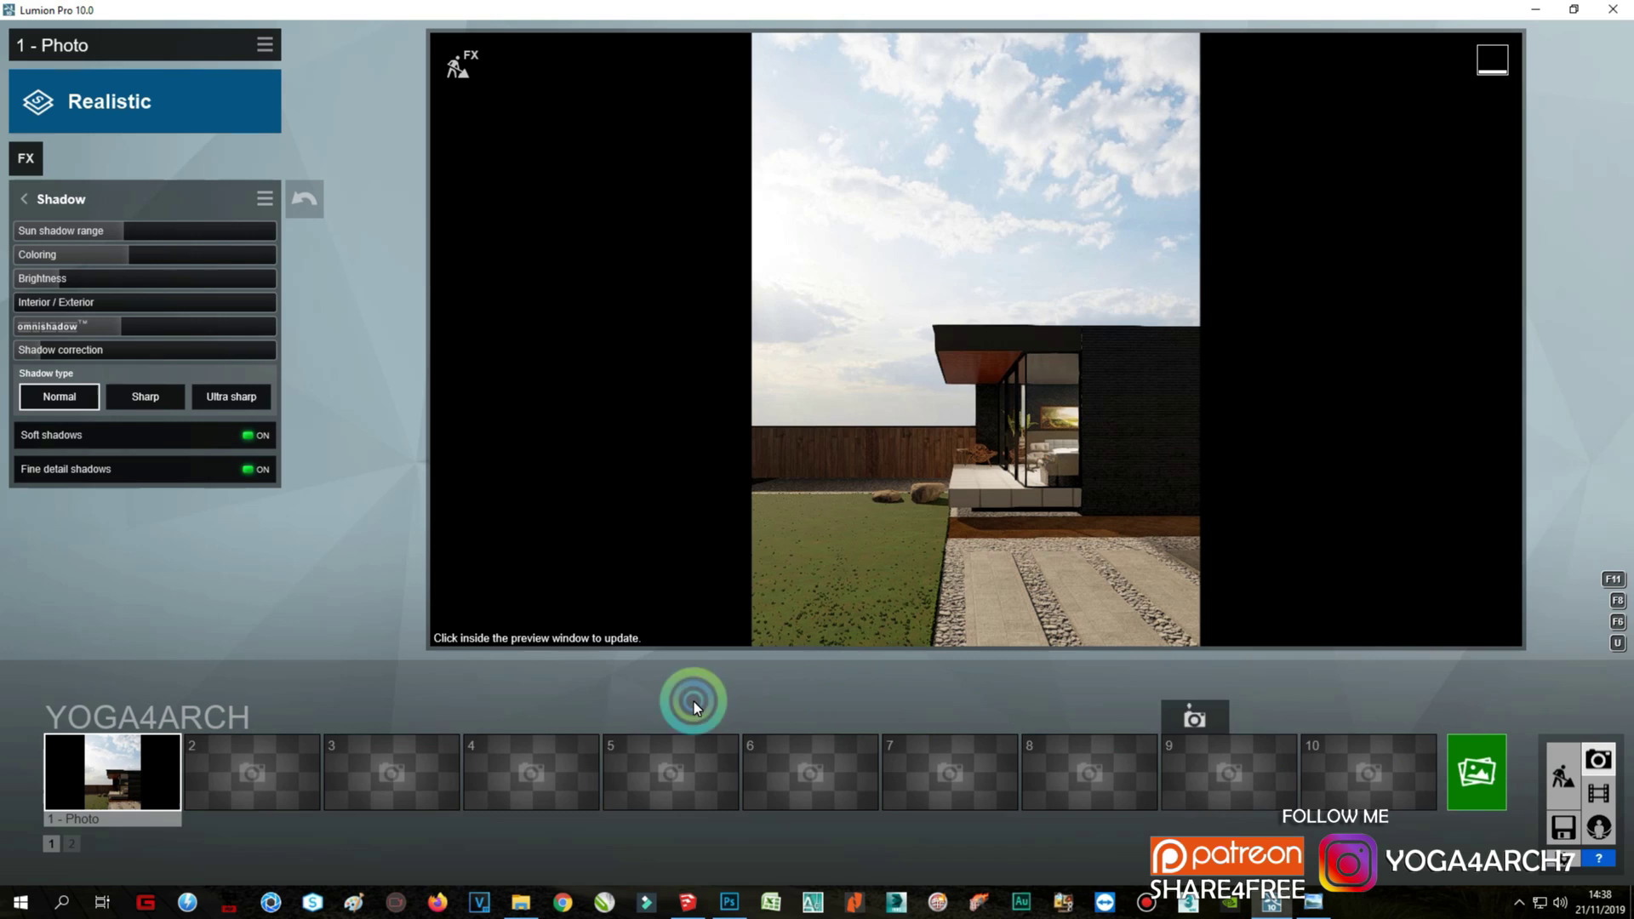
click(132, 766)
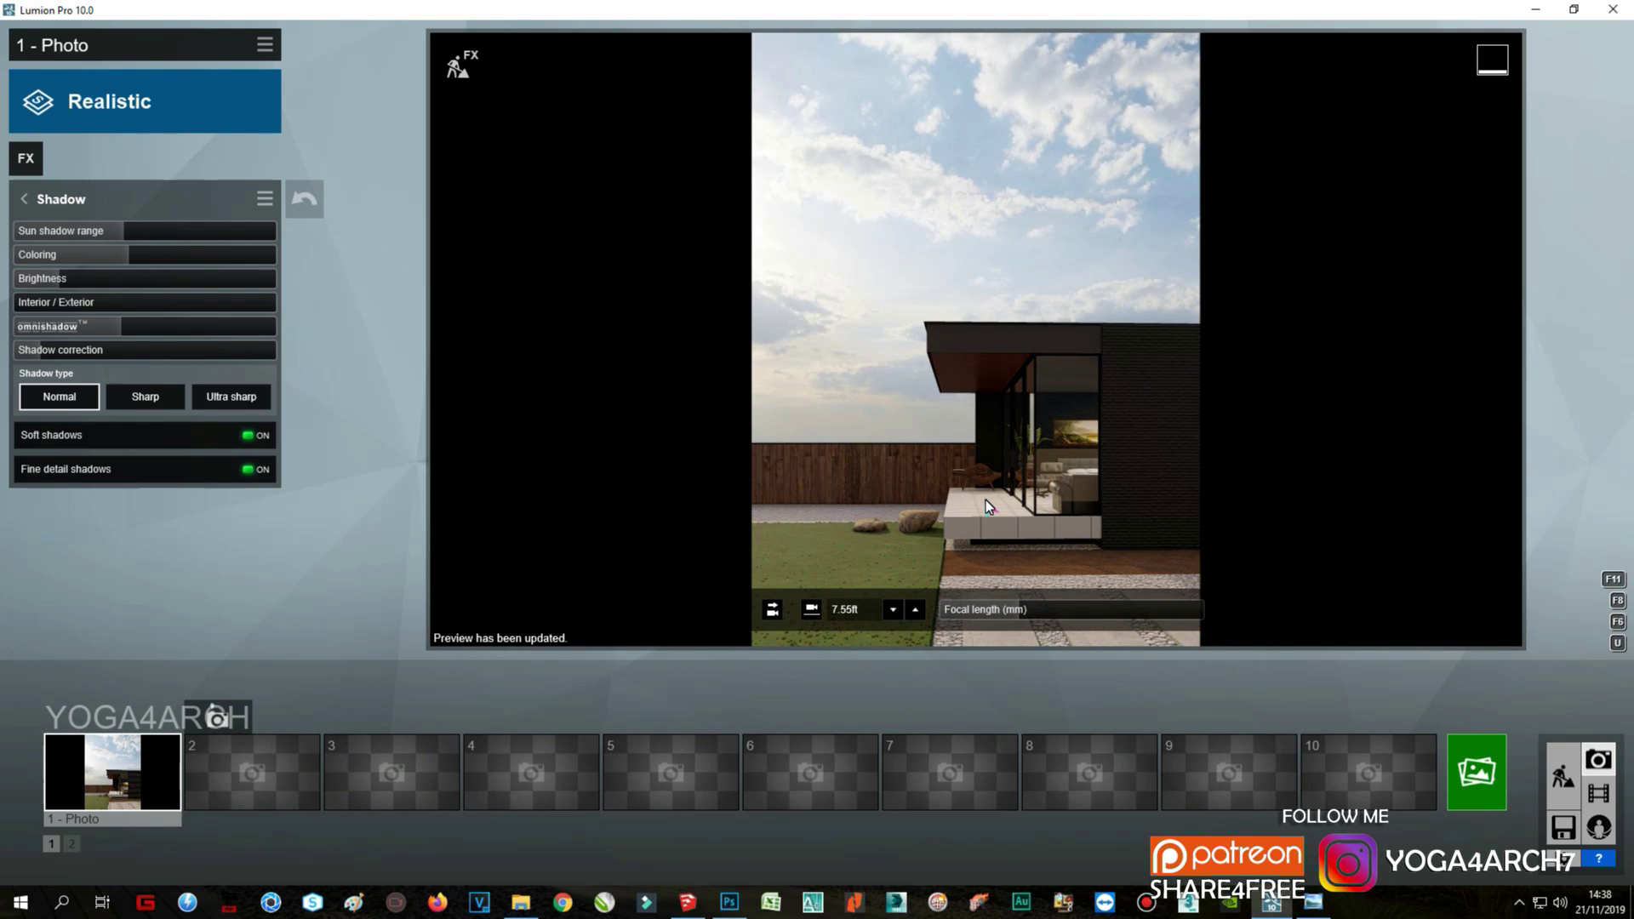
click(1315, 904)
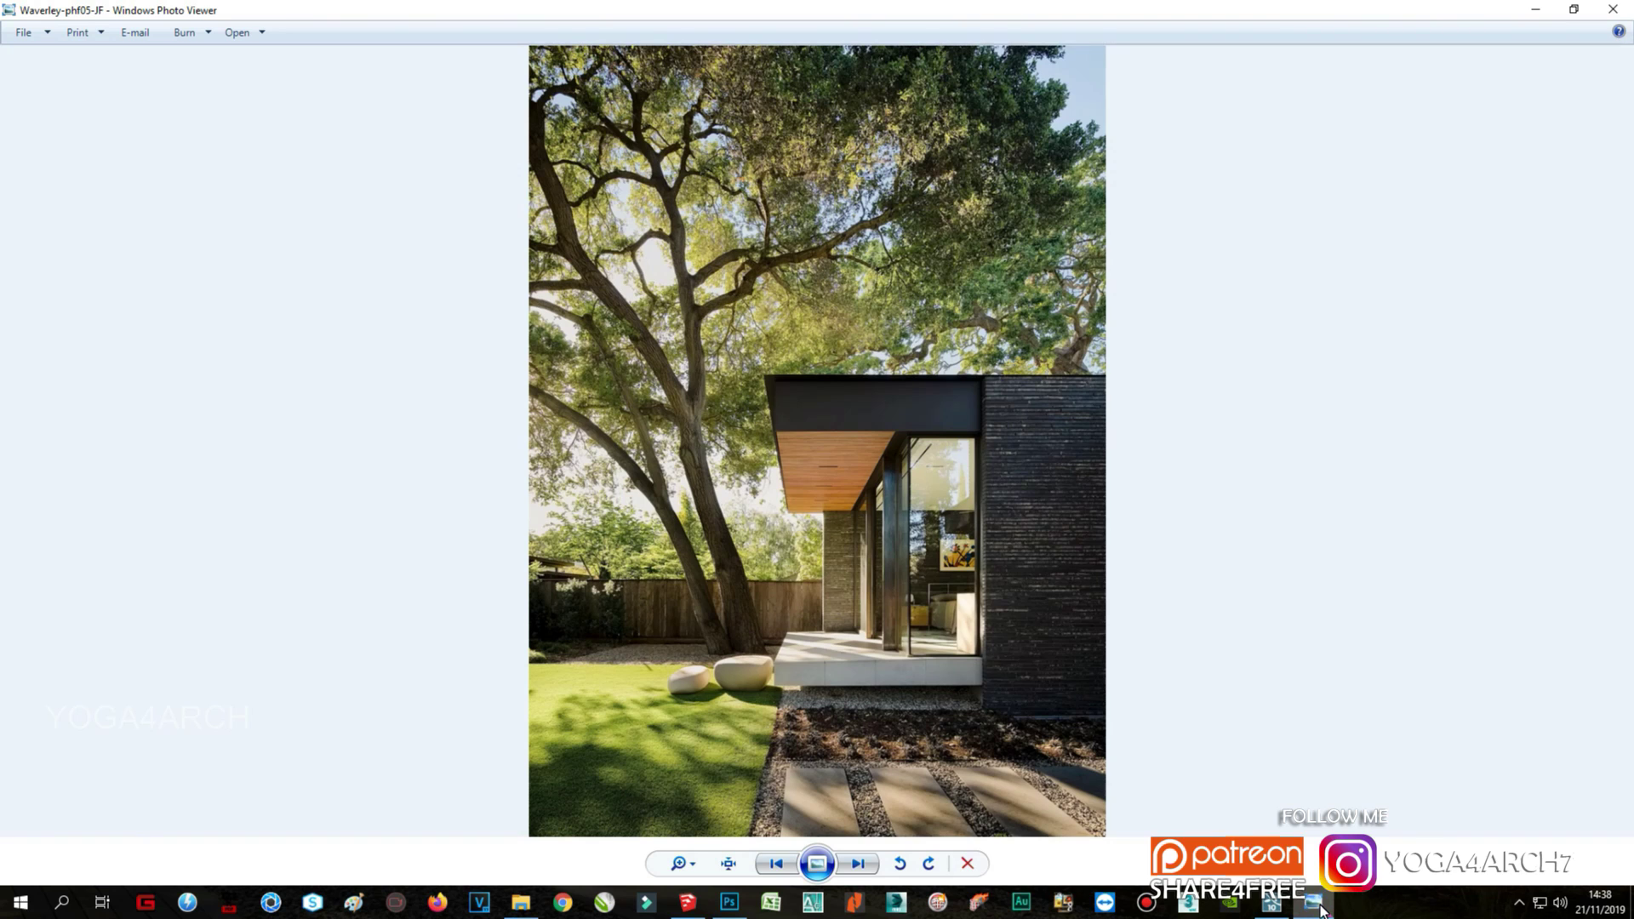
click(1315, 903)
click(25, 156)
click(795, 273)
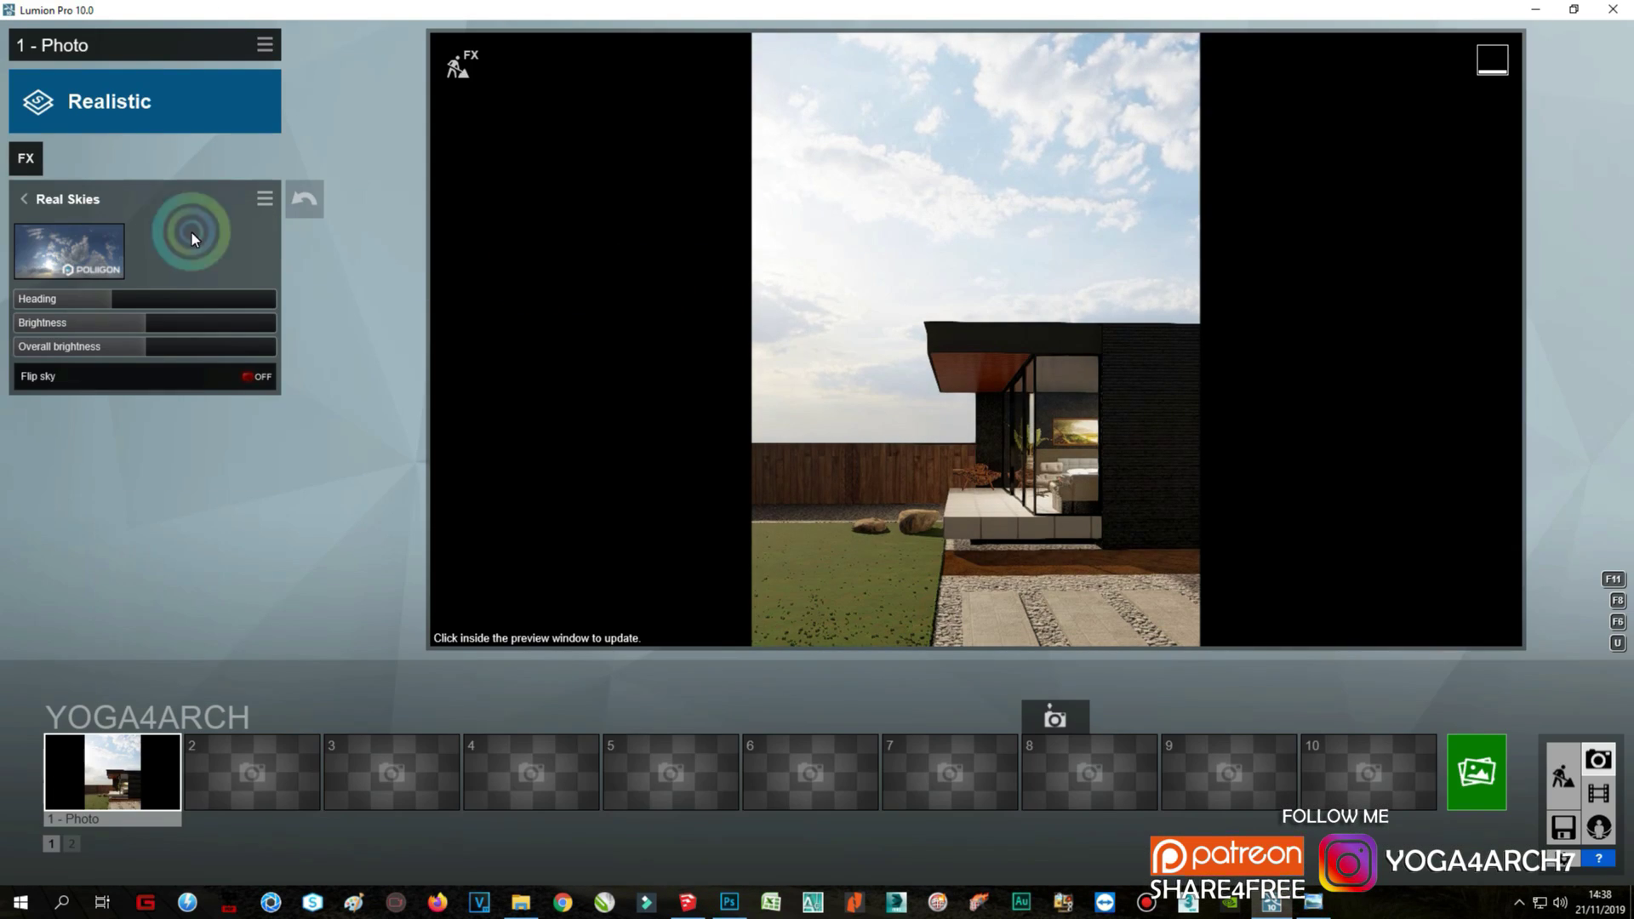
click(68, 251)
click(1178, 170)
click(1051, 174)
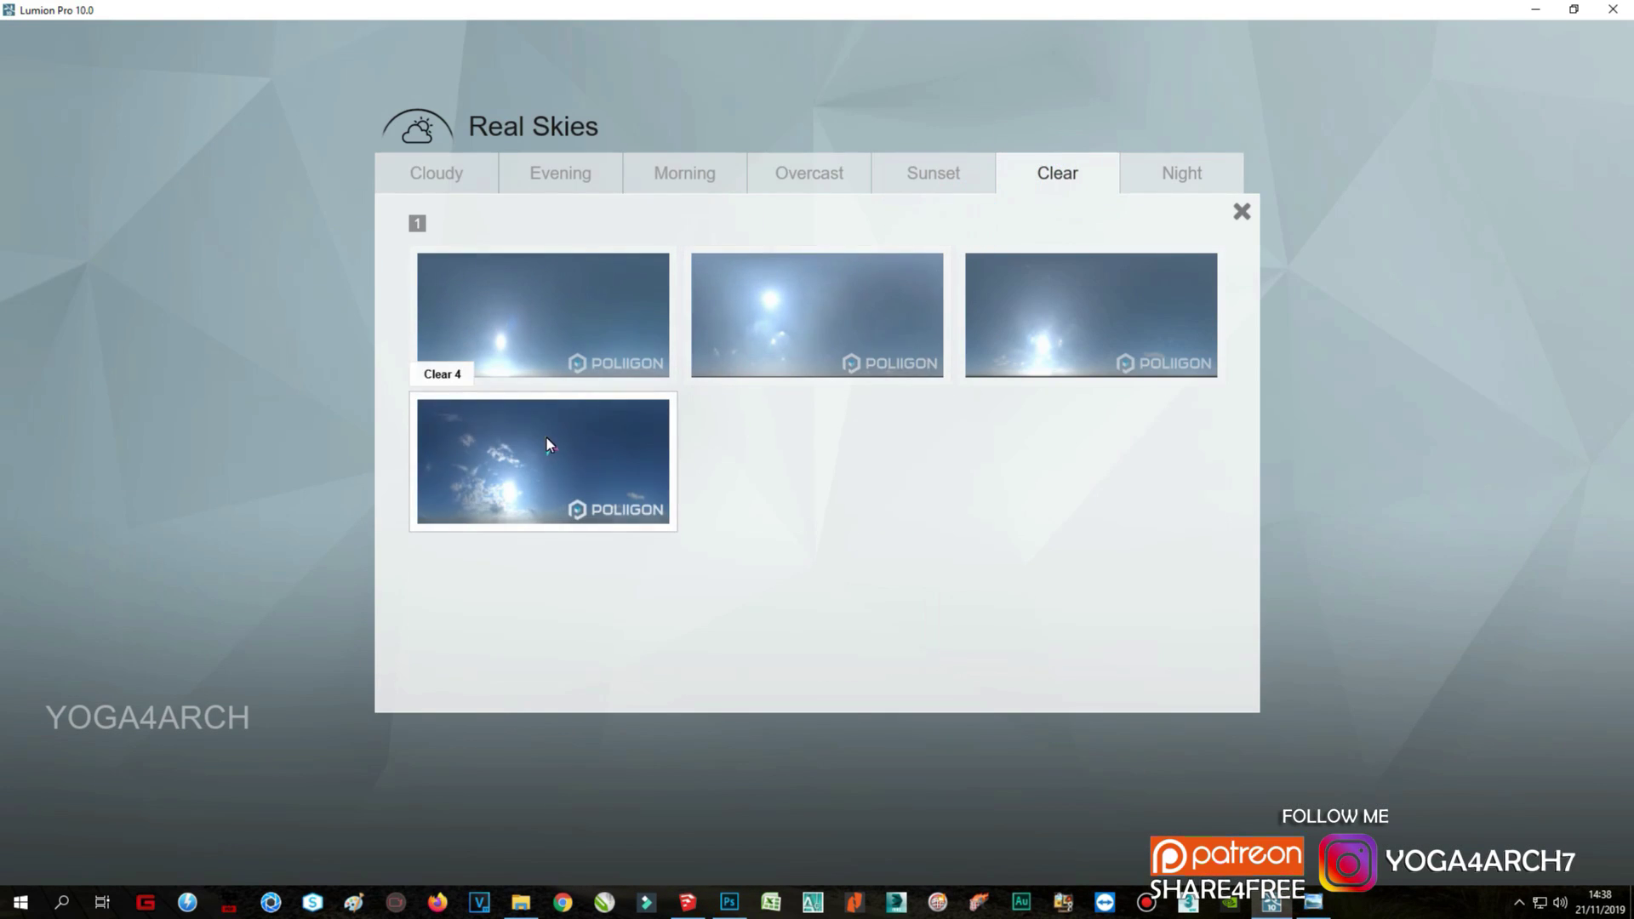
click(811, 311)
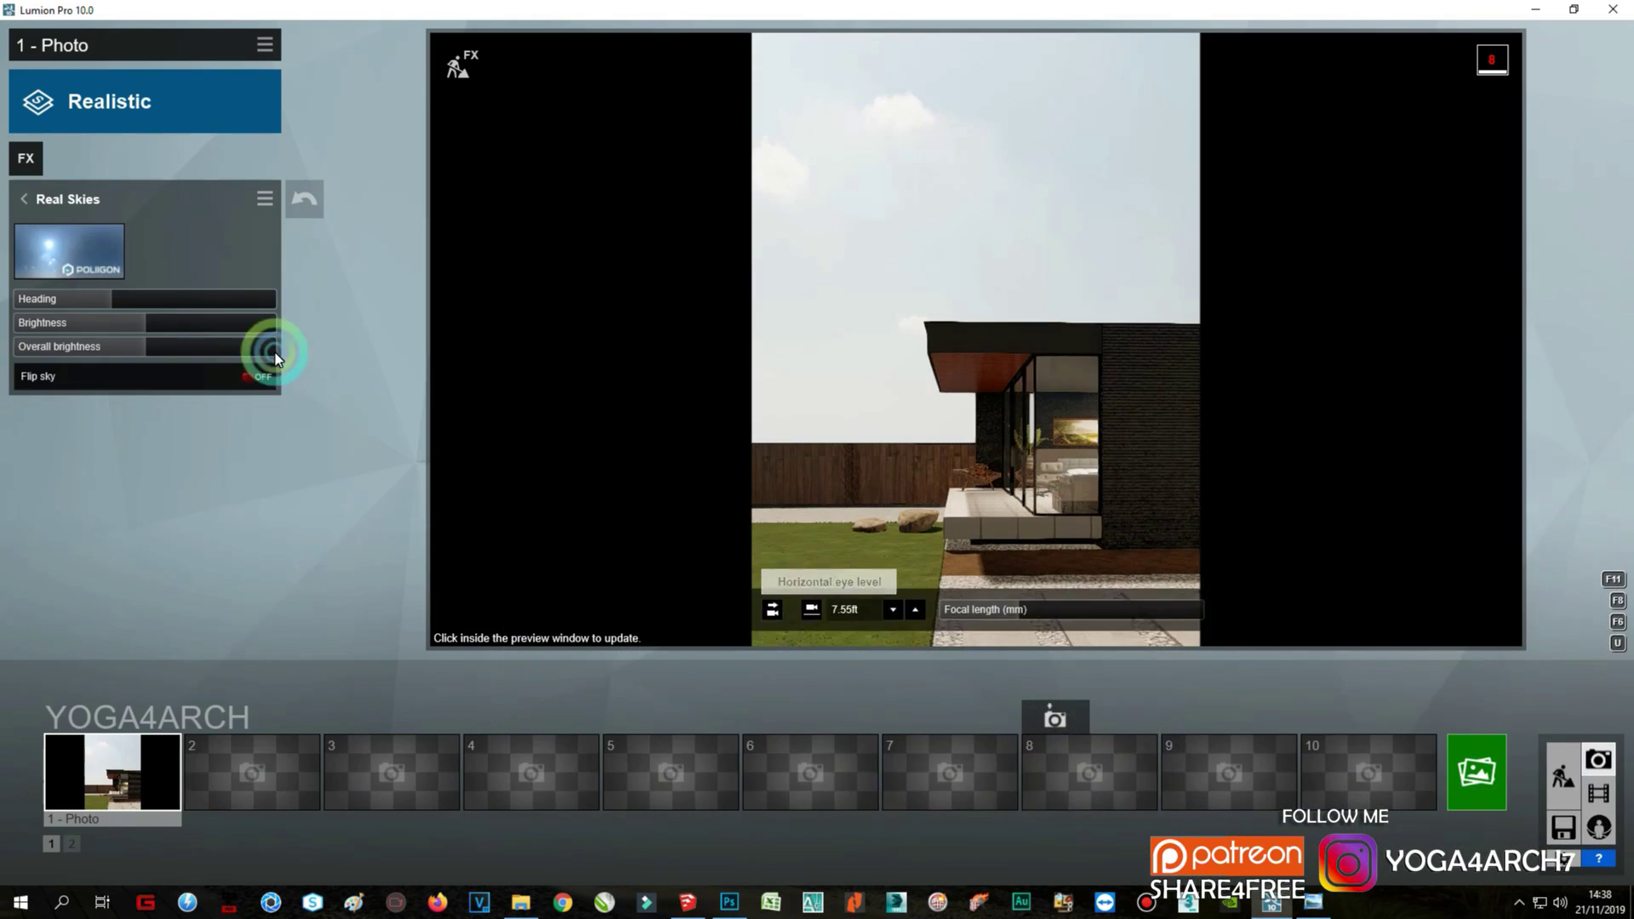
click(533, 427)
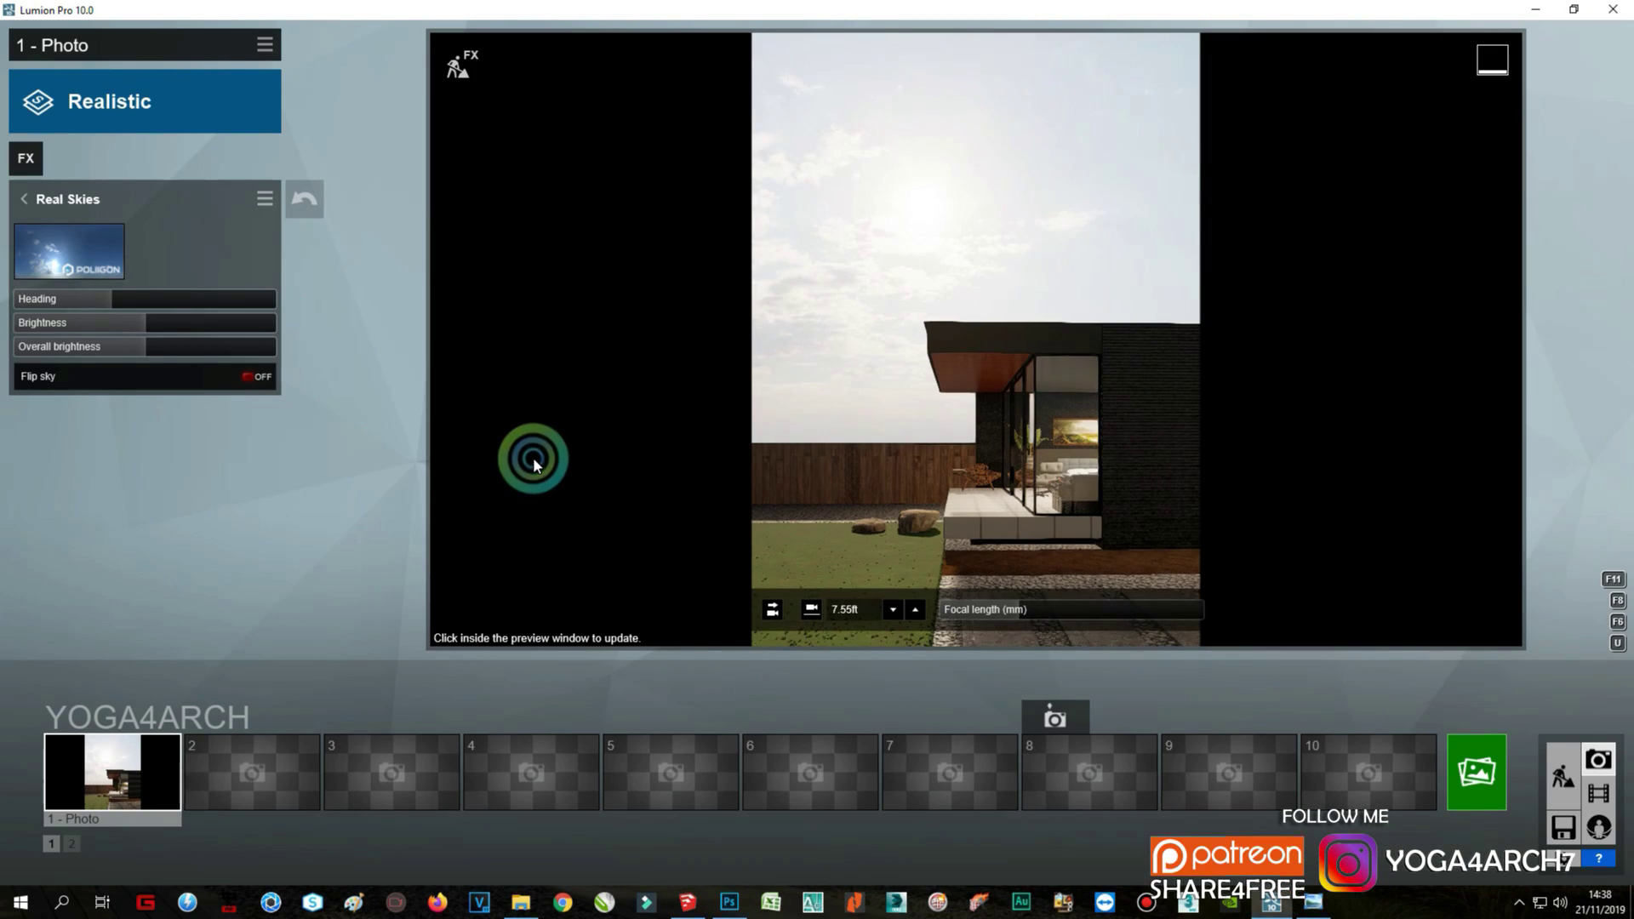
Step: Rotate the sky's heading so the sun leaves the view
click(111, 306)
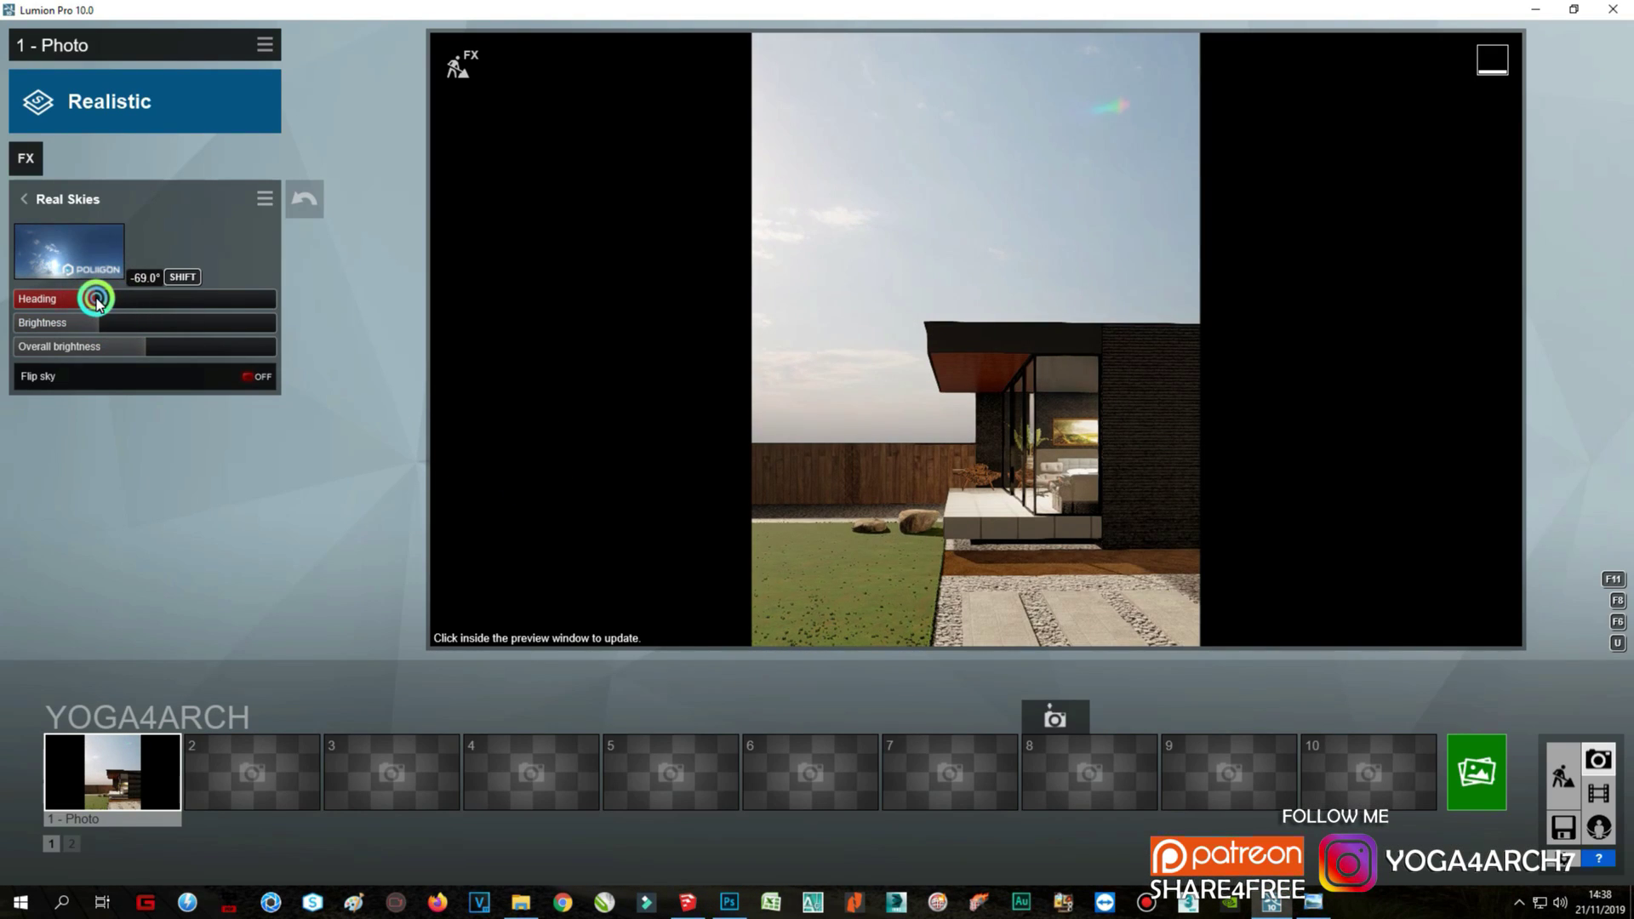
drag(111, 306, 91, 306)
click(481, 319)
click(876, 218)
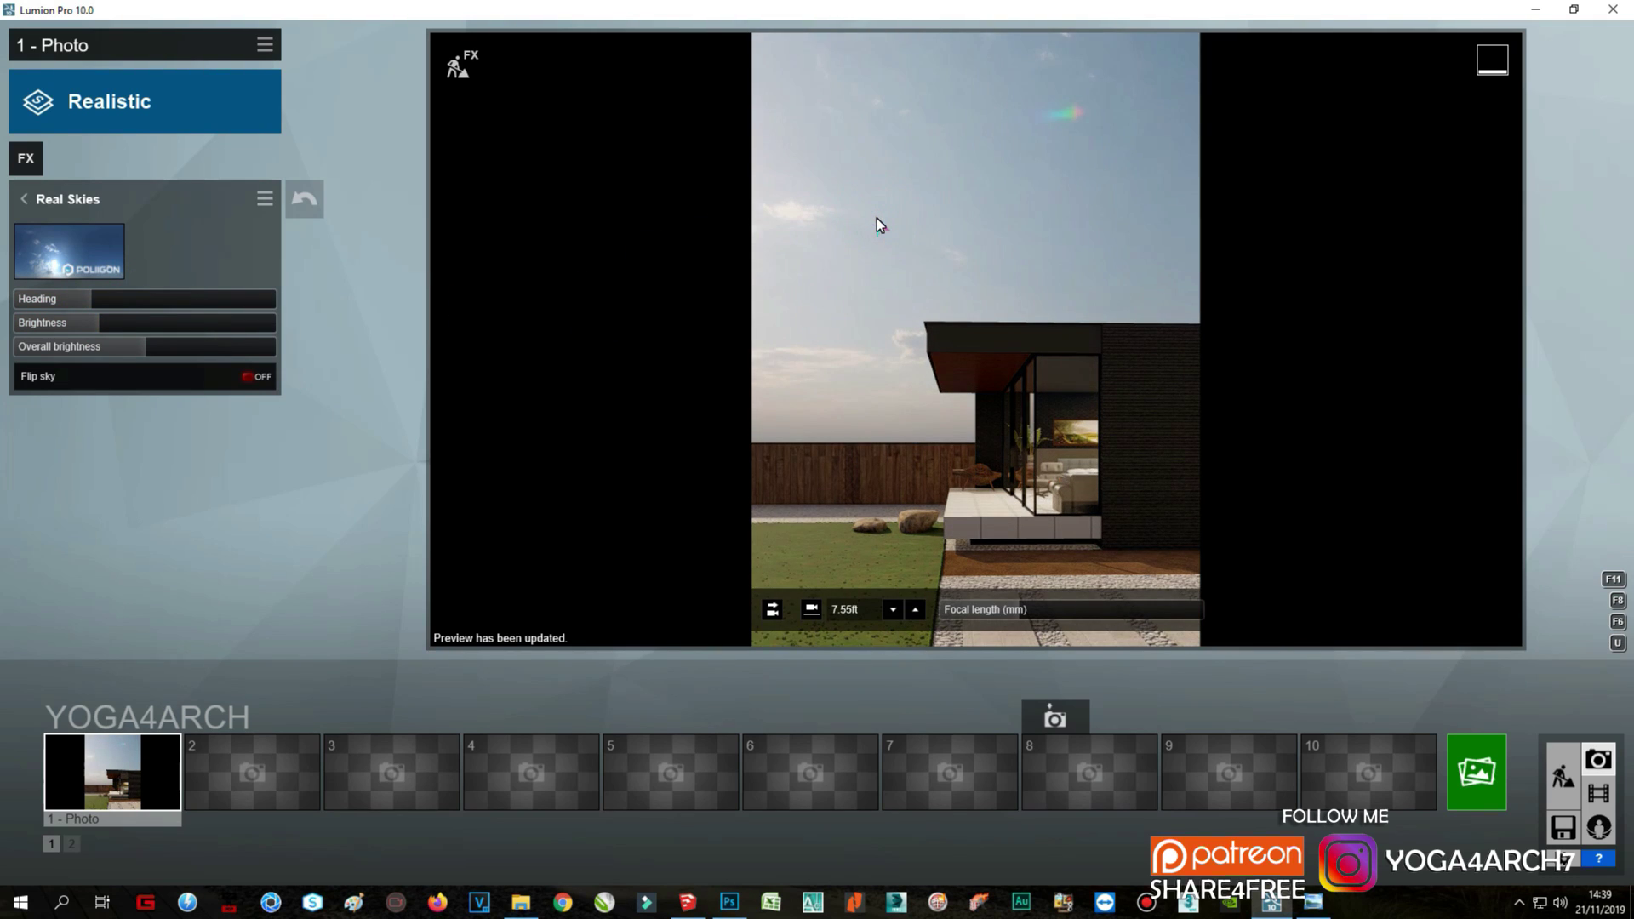
Step: Switch to Clear 1 and tune heading, brightness and overall brightness to 1.7
click(99, 255)
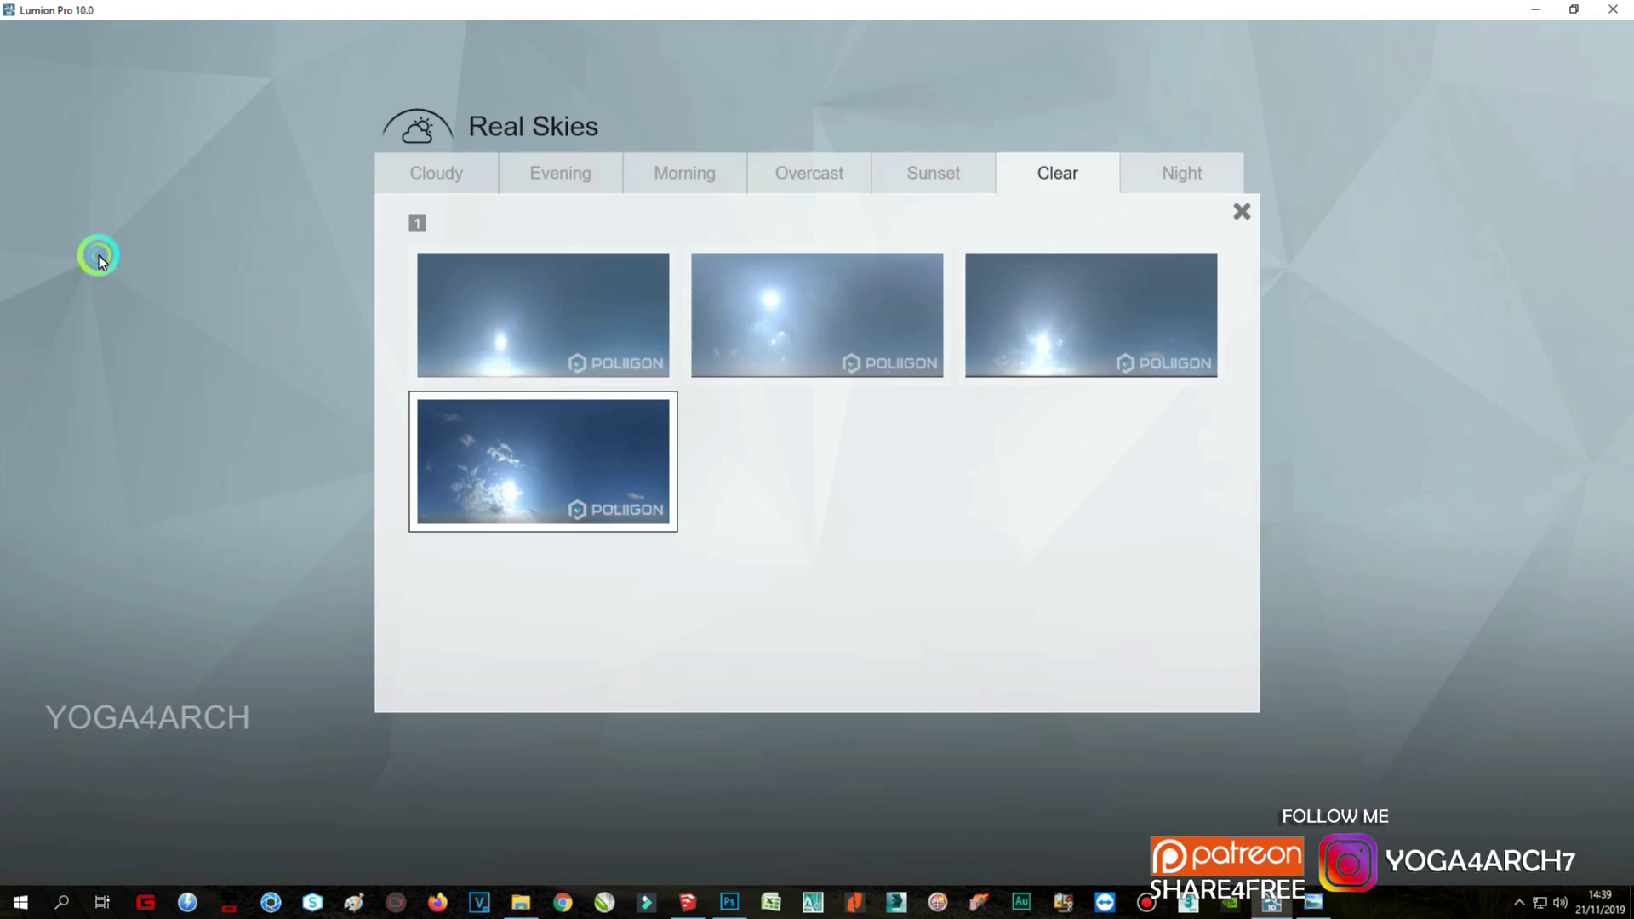
click(570, 290)
click(101, 298)
click(891, 301)
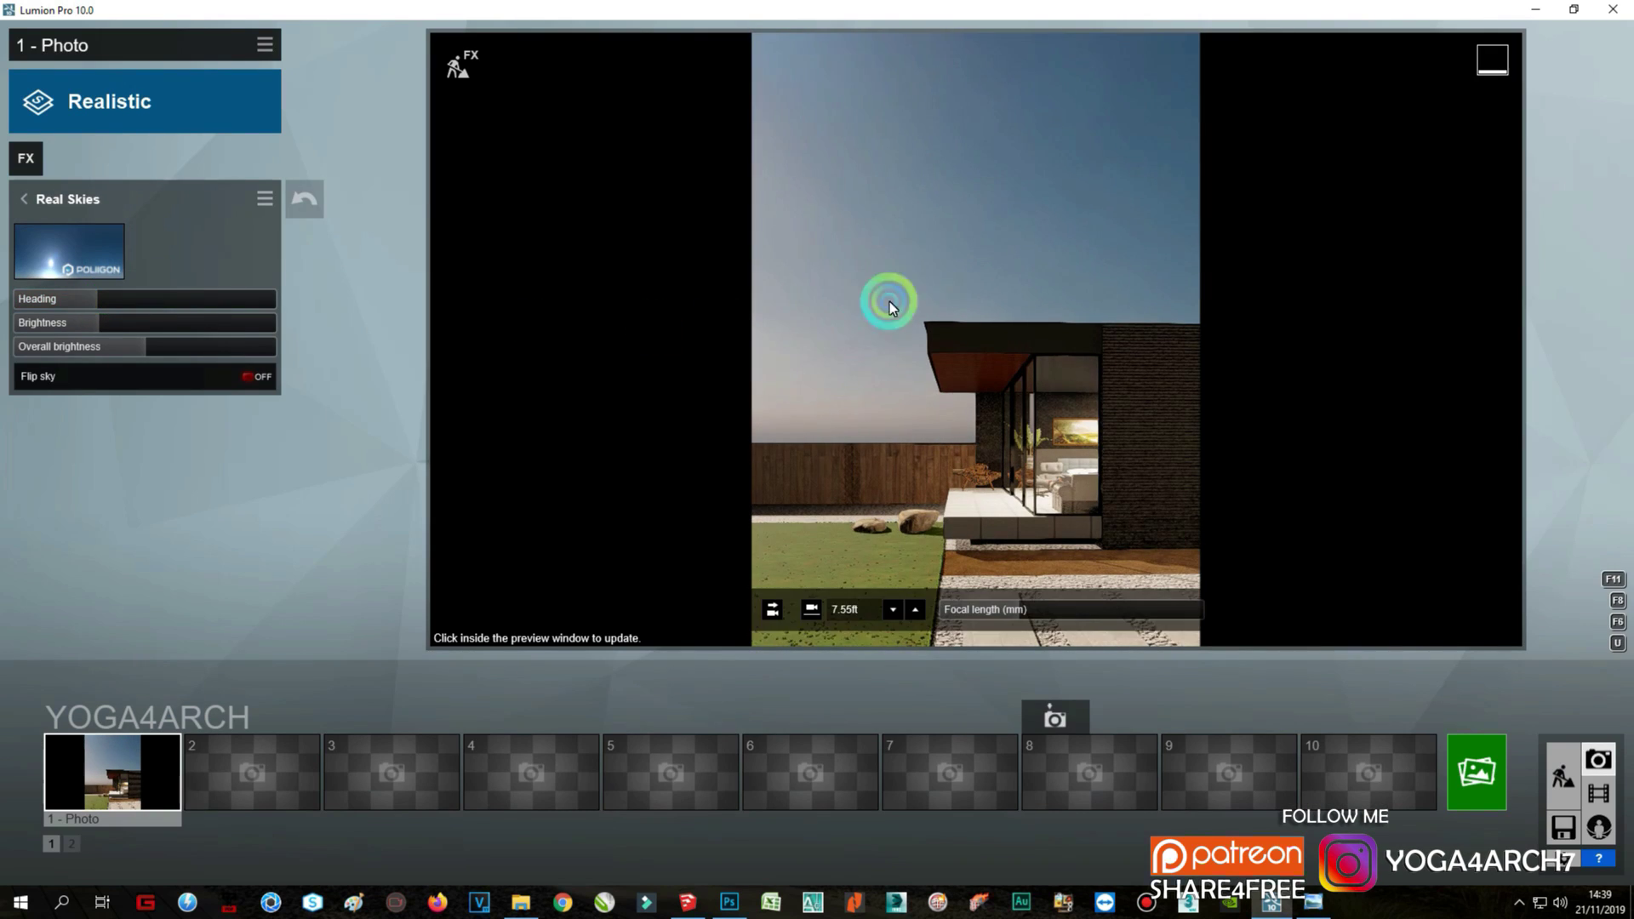
drag(120, 322, 228, 346)
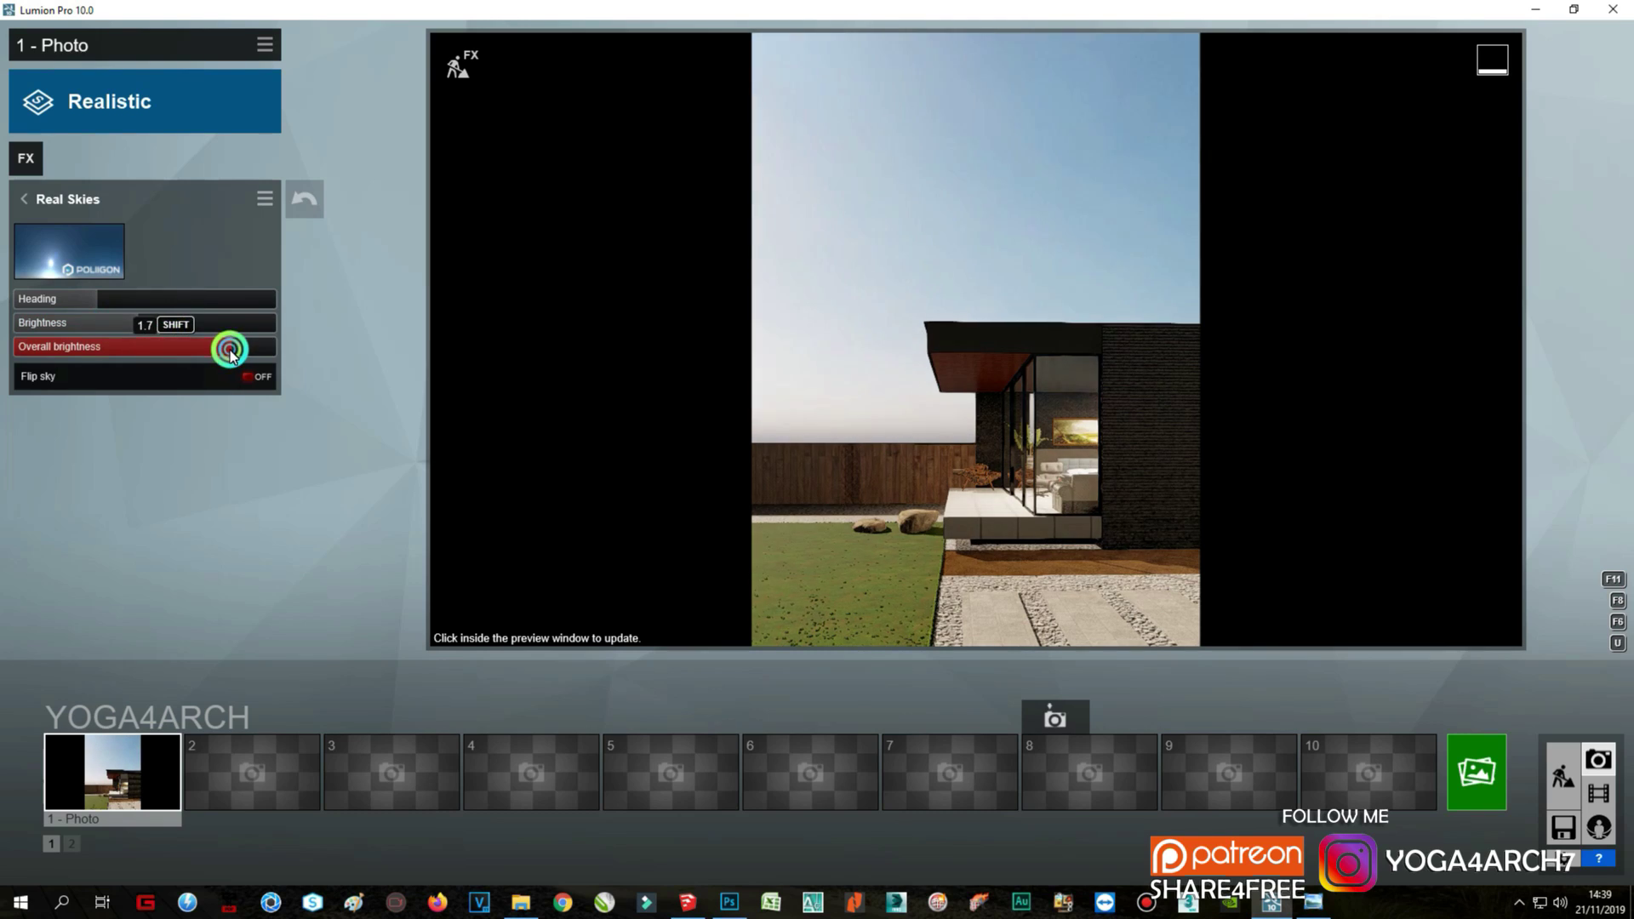
click(1029, 226)
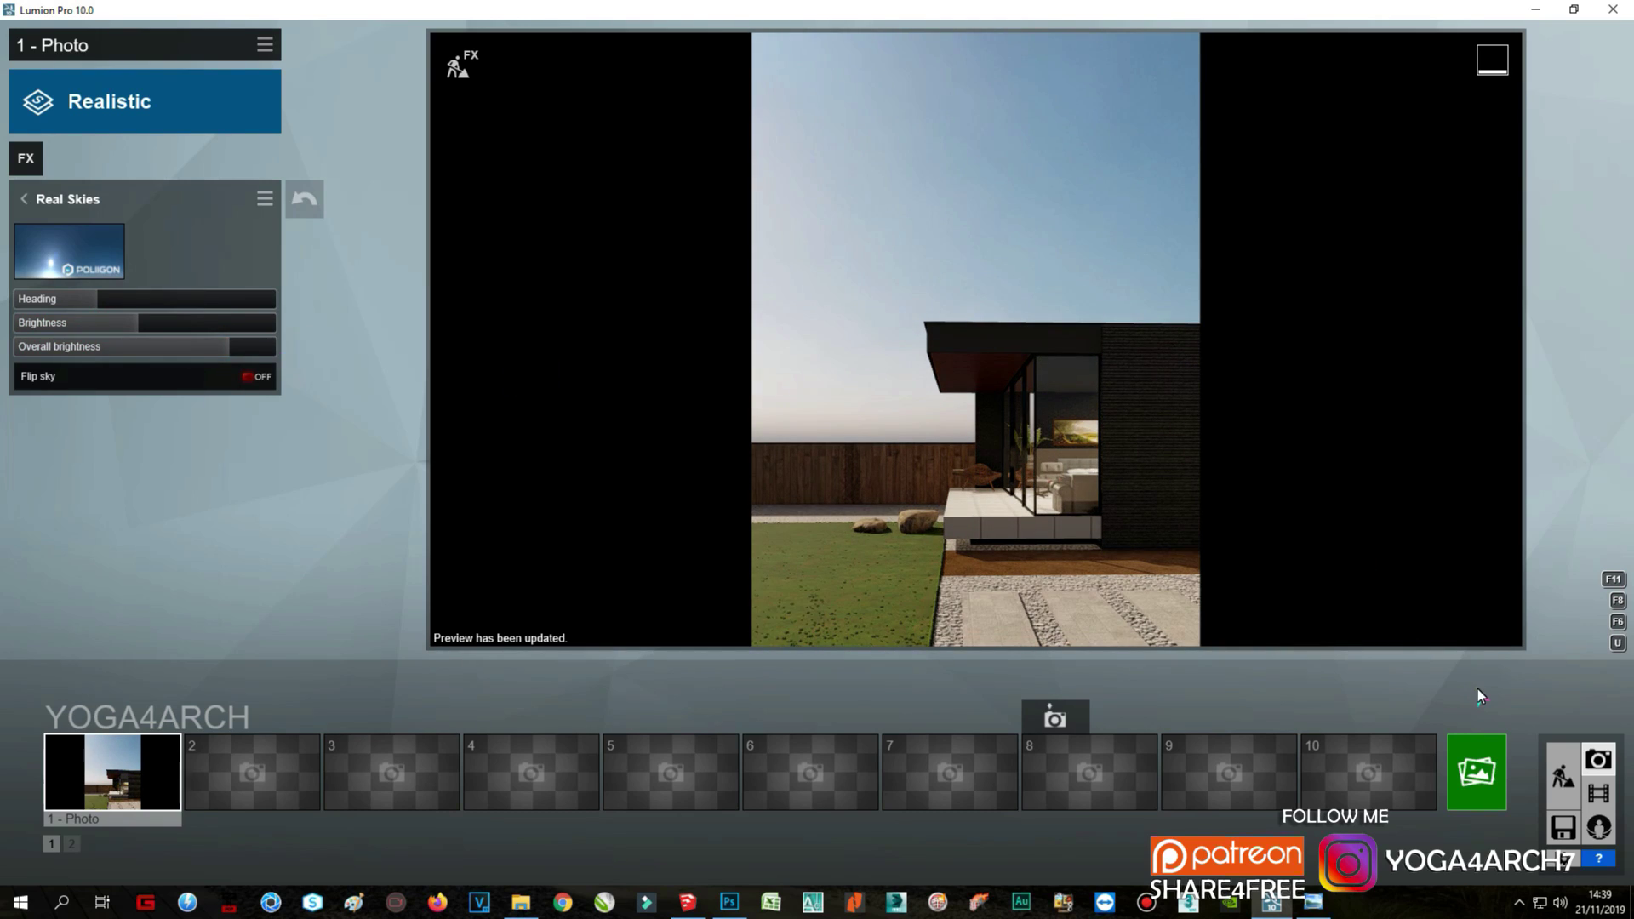
click(1562, 776)
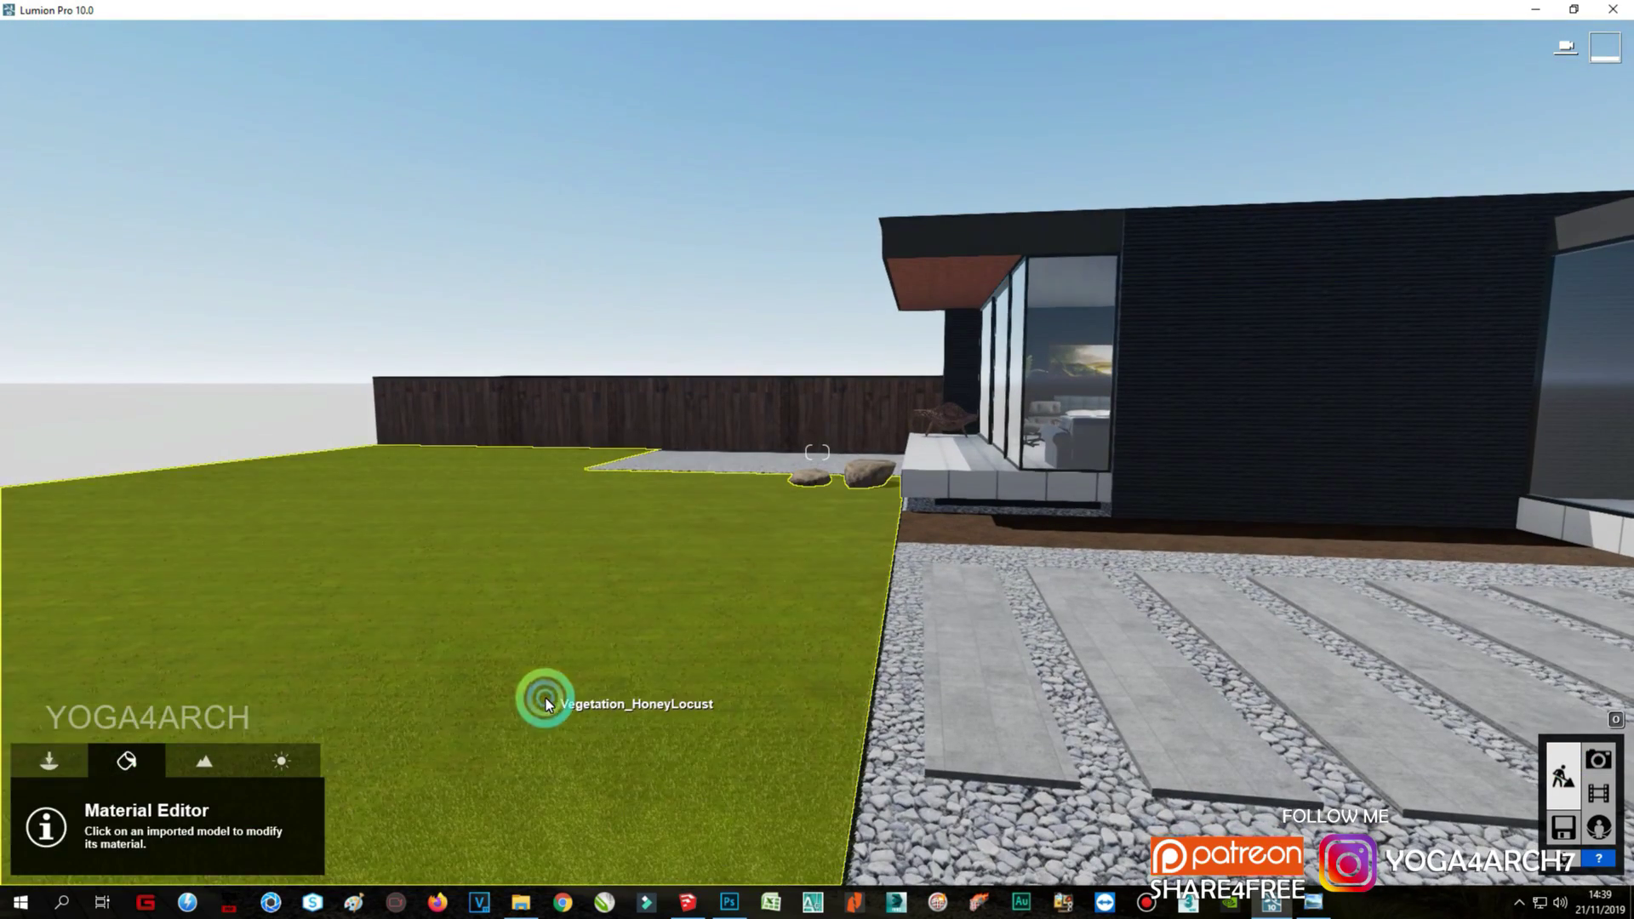
Step: Apply Wild Grass 02 to the lawn with a shorter grass length
click(546, 703)
click(19, 380)
click(140, 742)
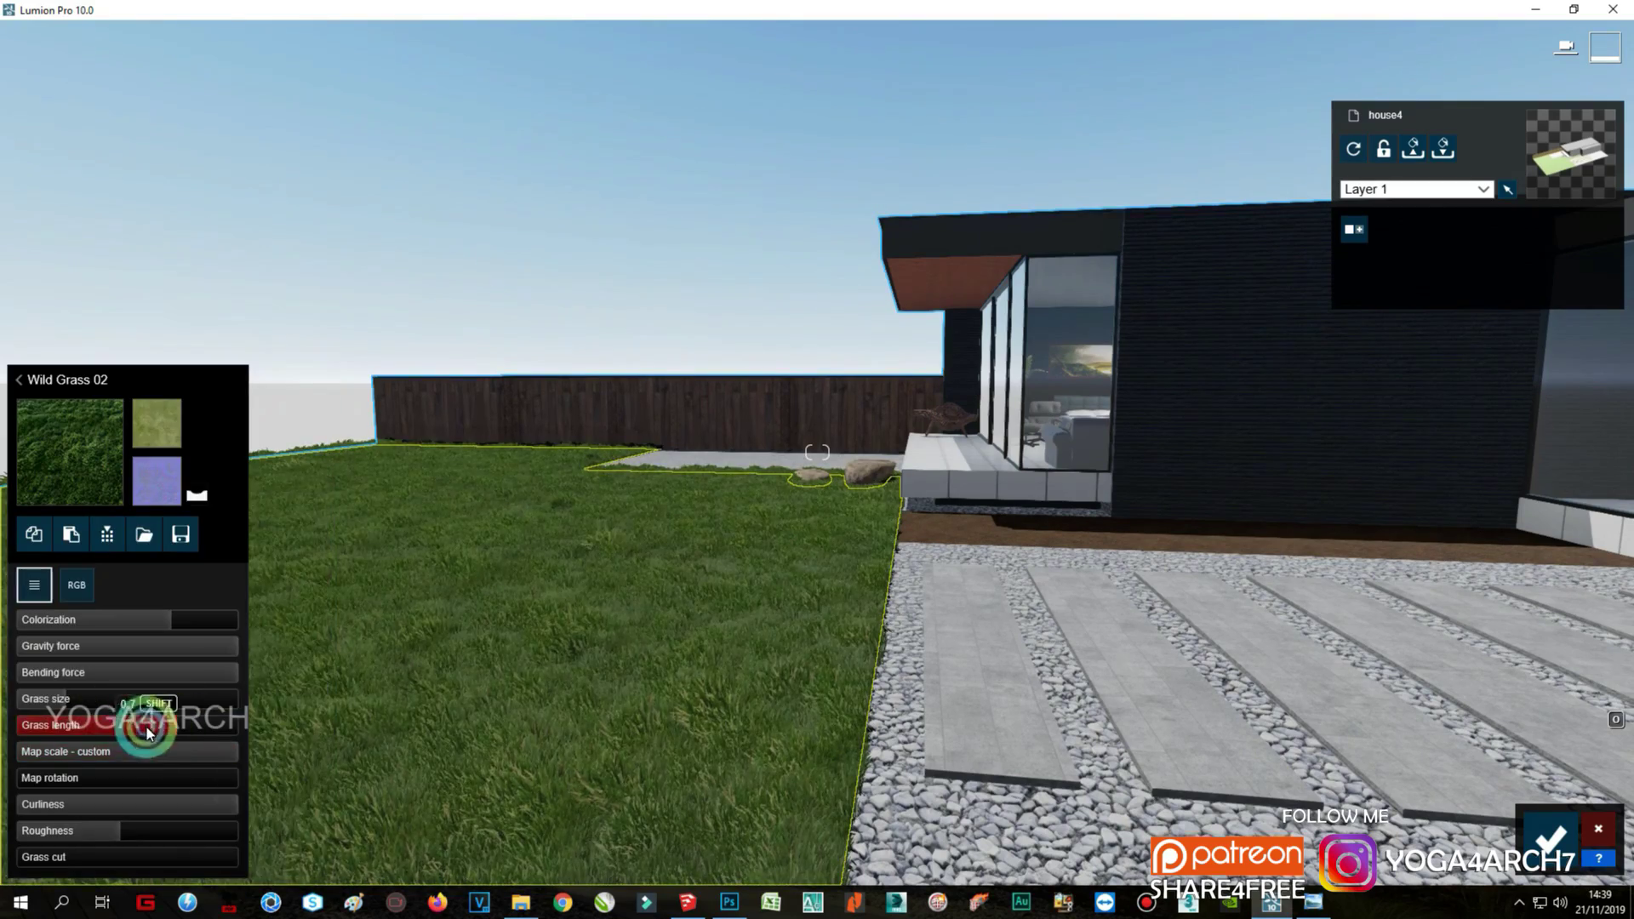
drag(147, 734, 73, 724)
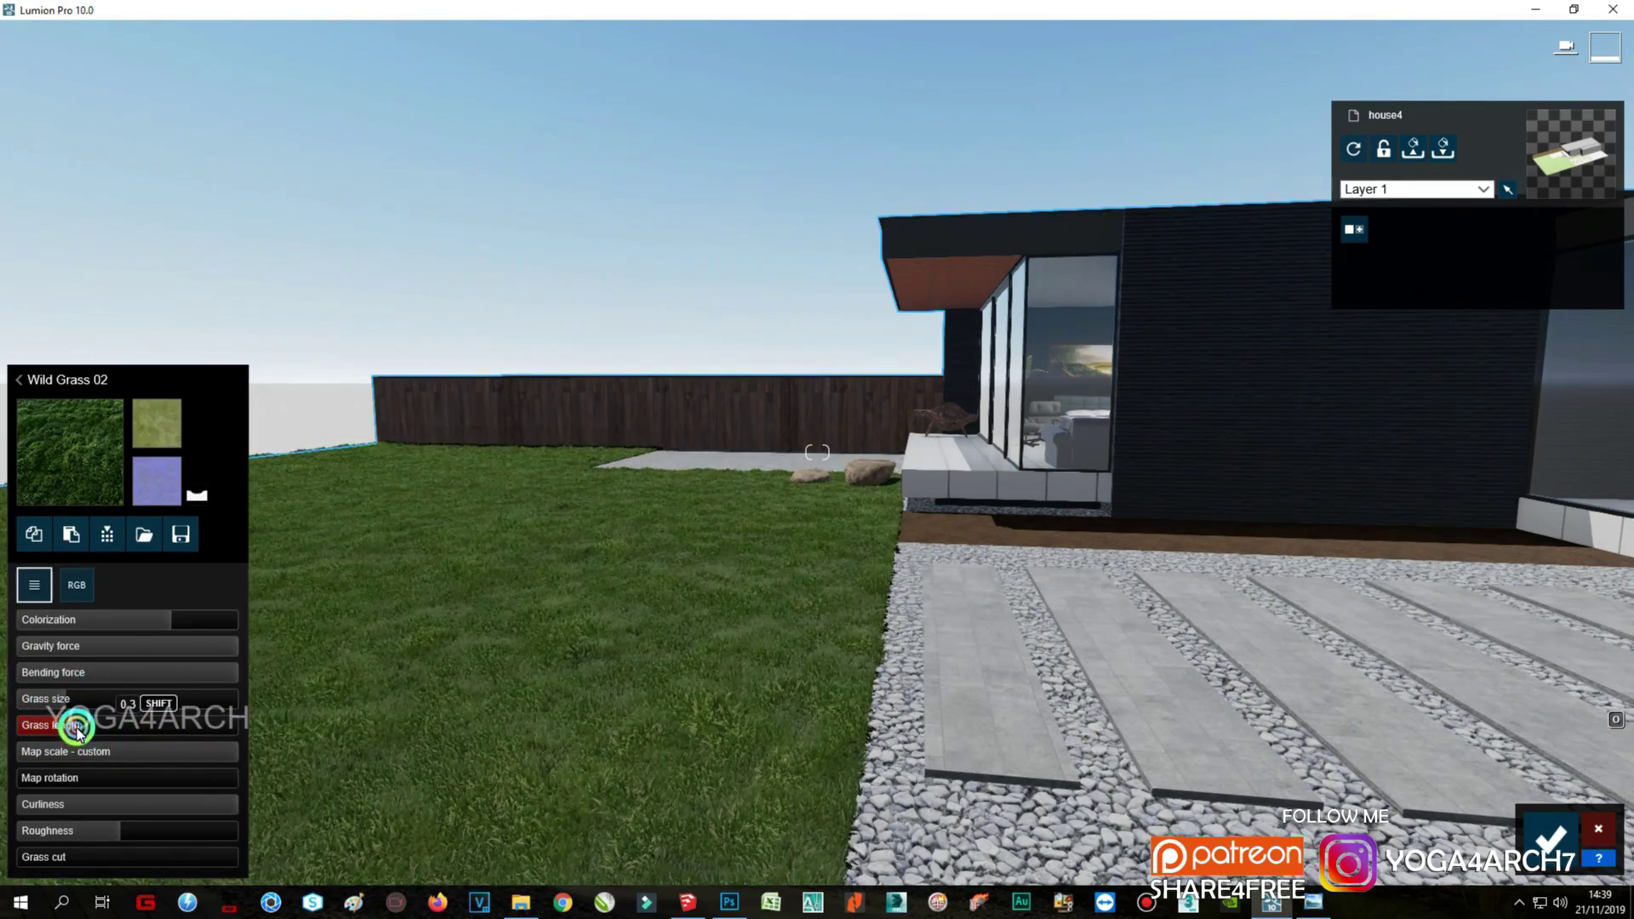
click(1552, 864)
Step: Preview the shot, then select the dark brick wall's material for editing
click(1598, 760)
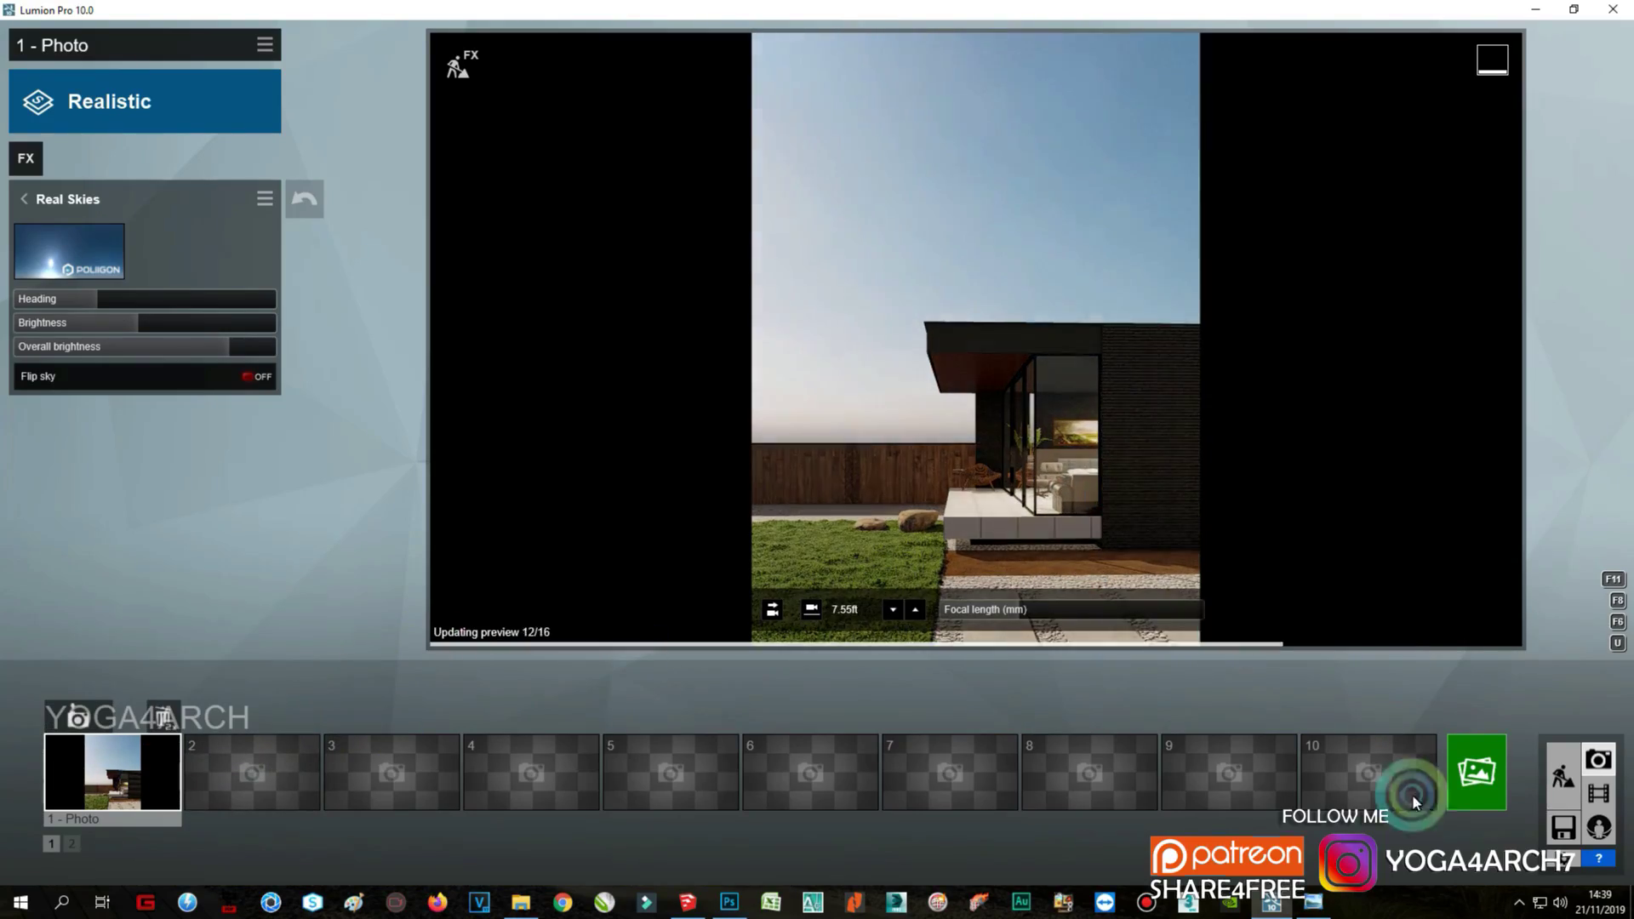
click(1563, 776)
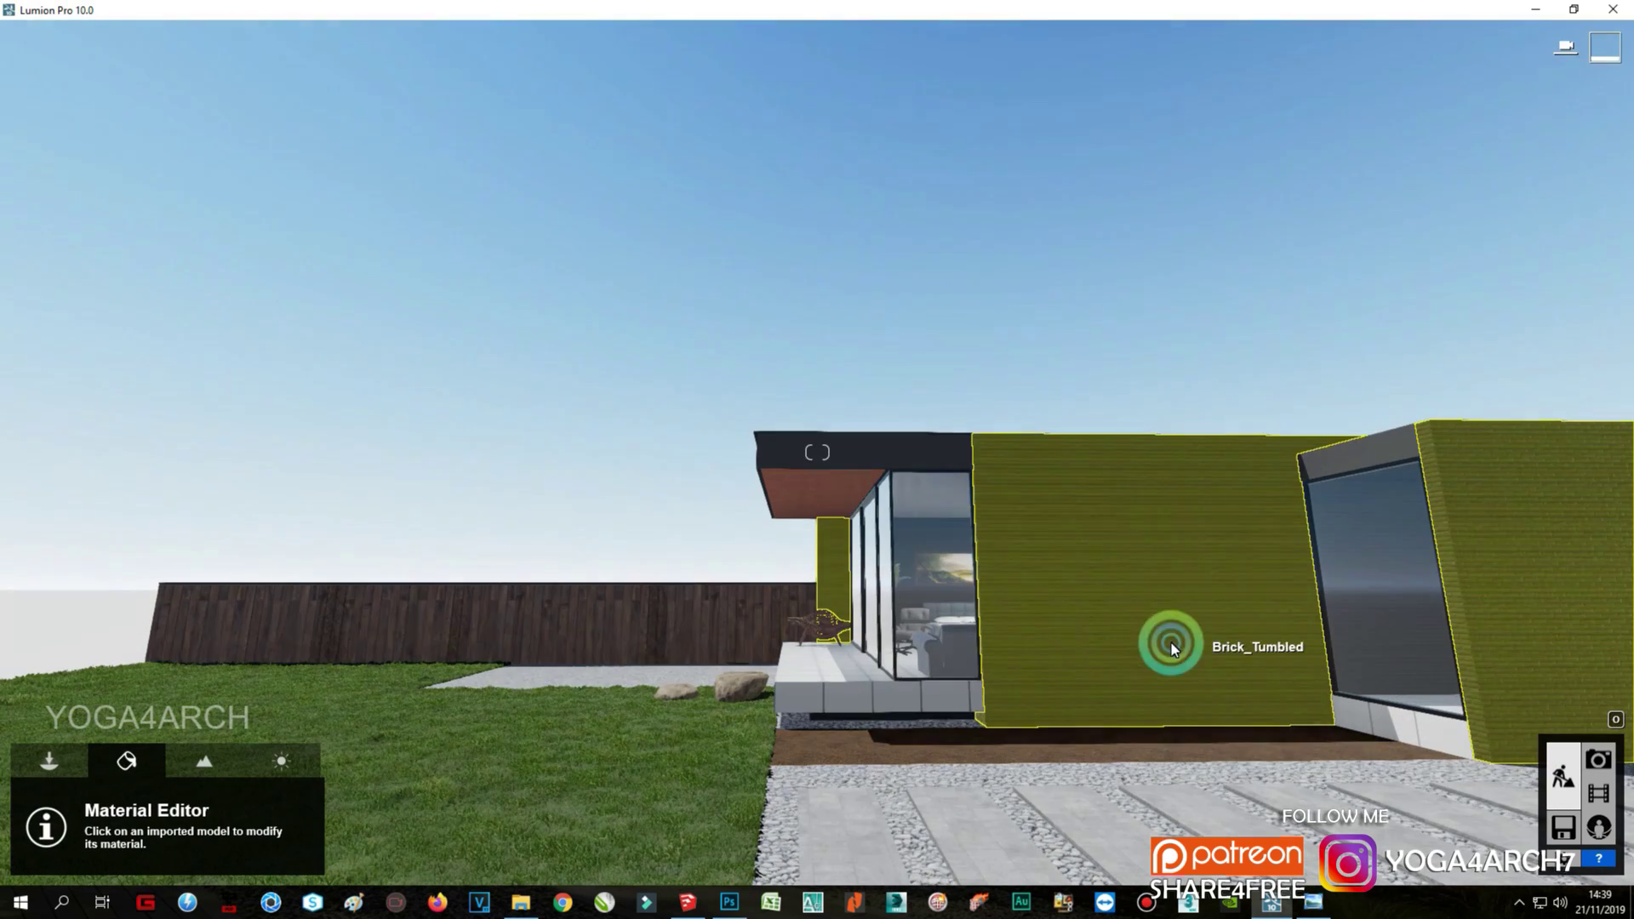
click(1172, 648)
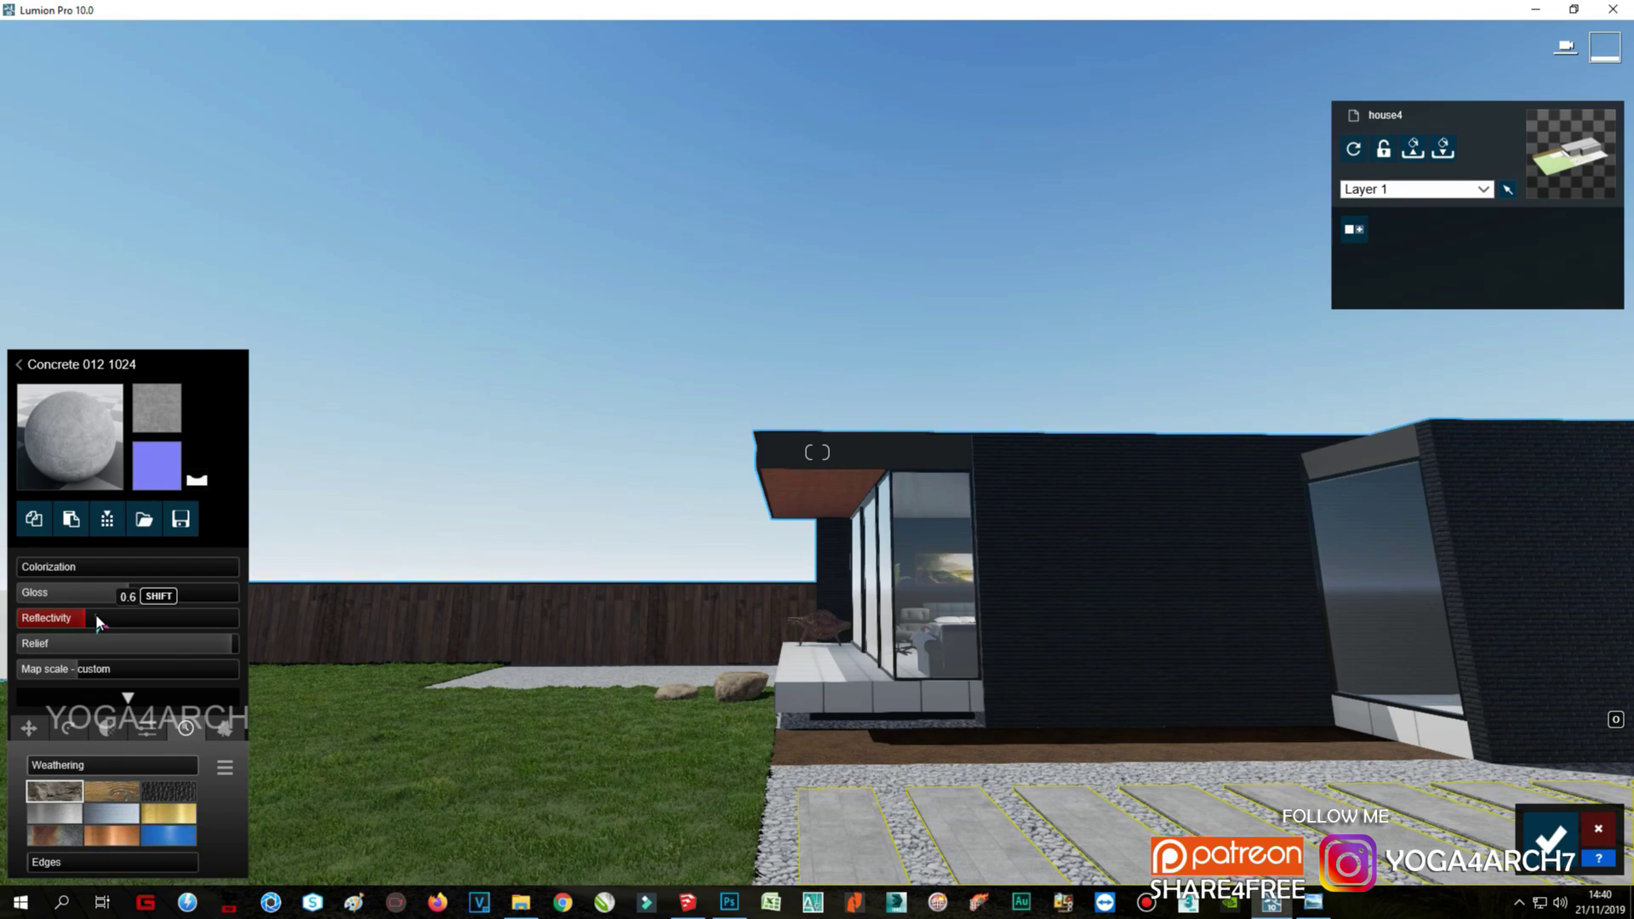
right_drag(585, 688, 586, 686)
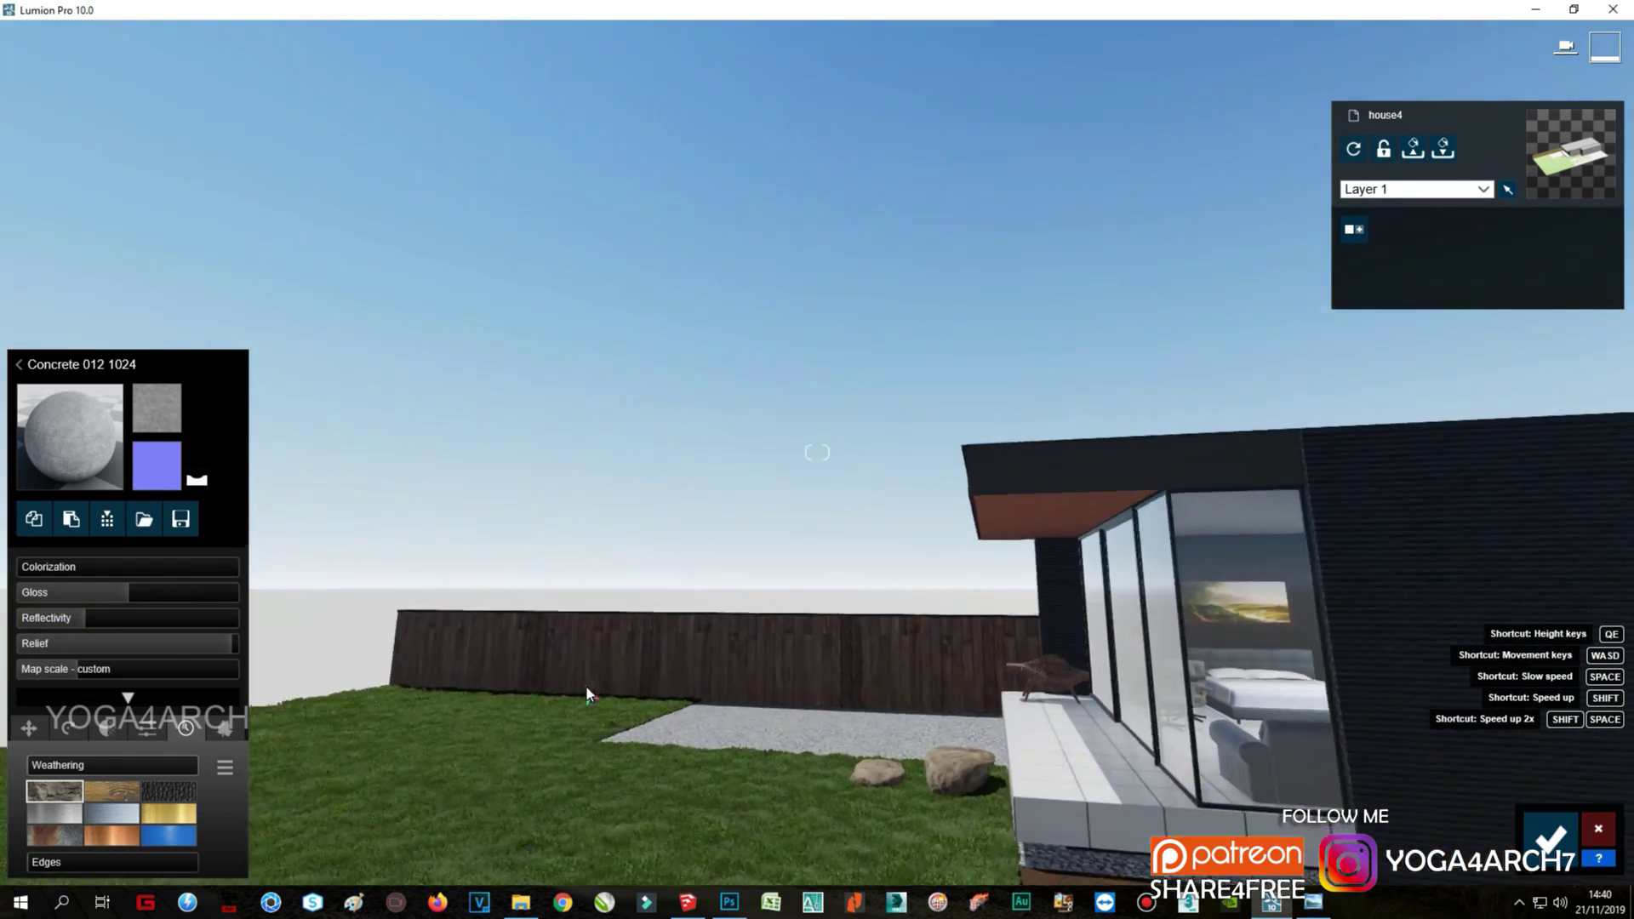
Step: Choose Black Mondo Grass from the Nature library and plant the first clump in the bed
click(1588, 842)
click(49, 760)
click(139, 806)
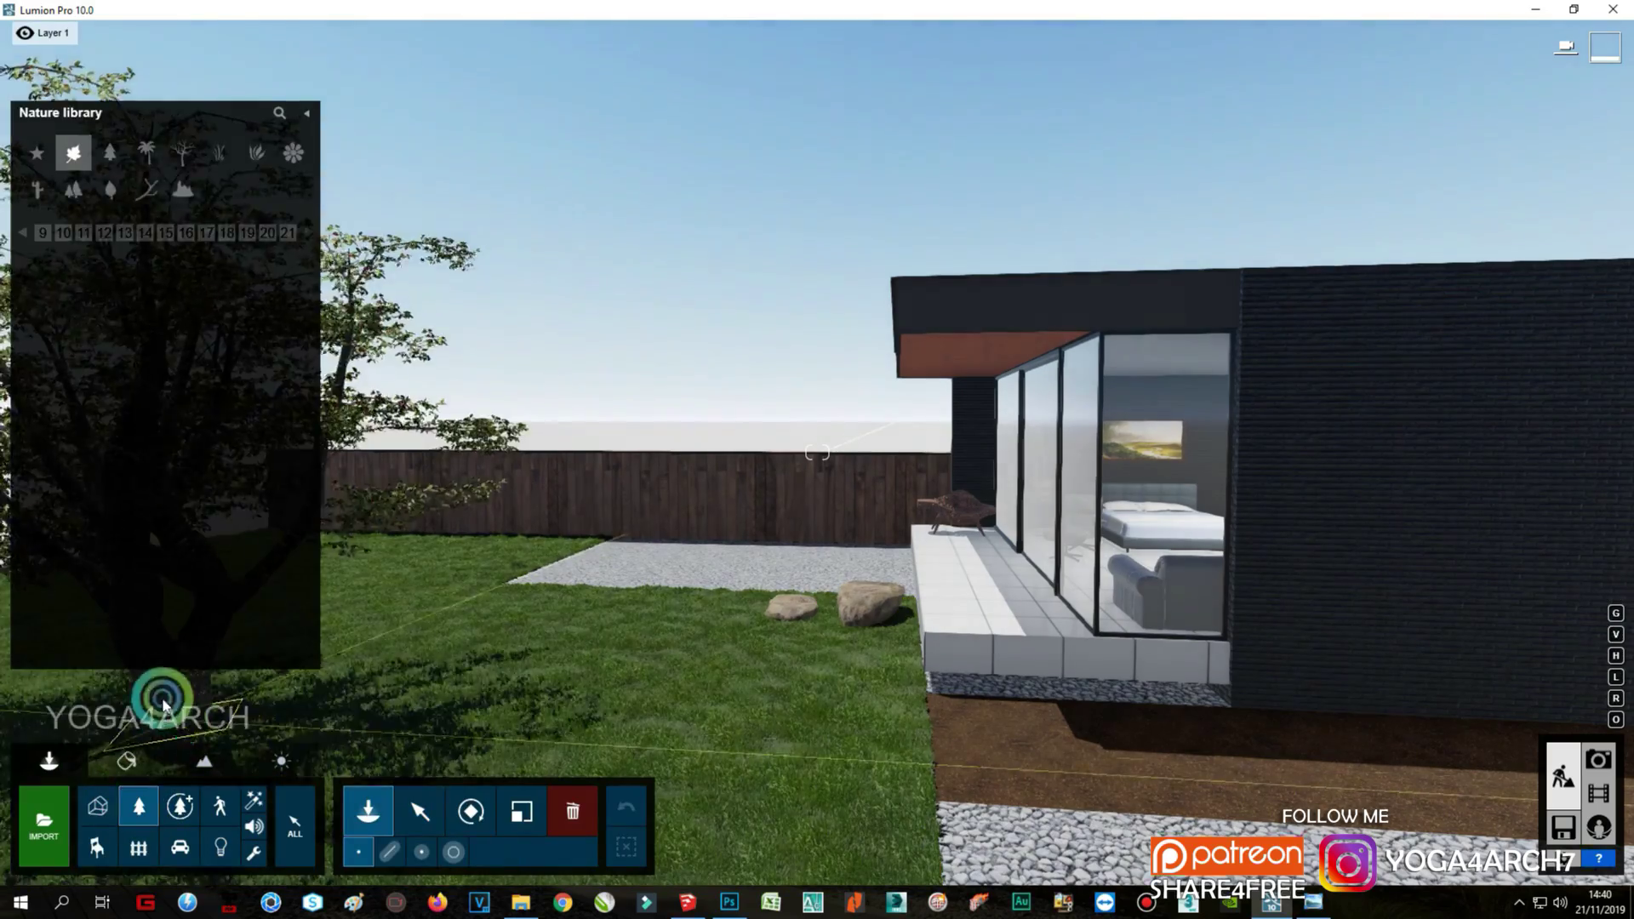
click(252, 156)
click(218, 153)
click(106, 279)
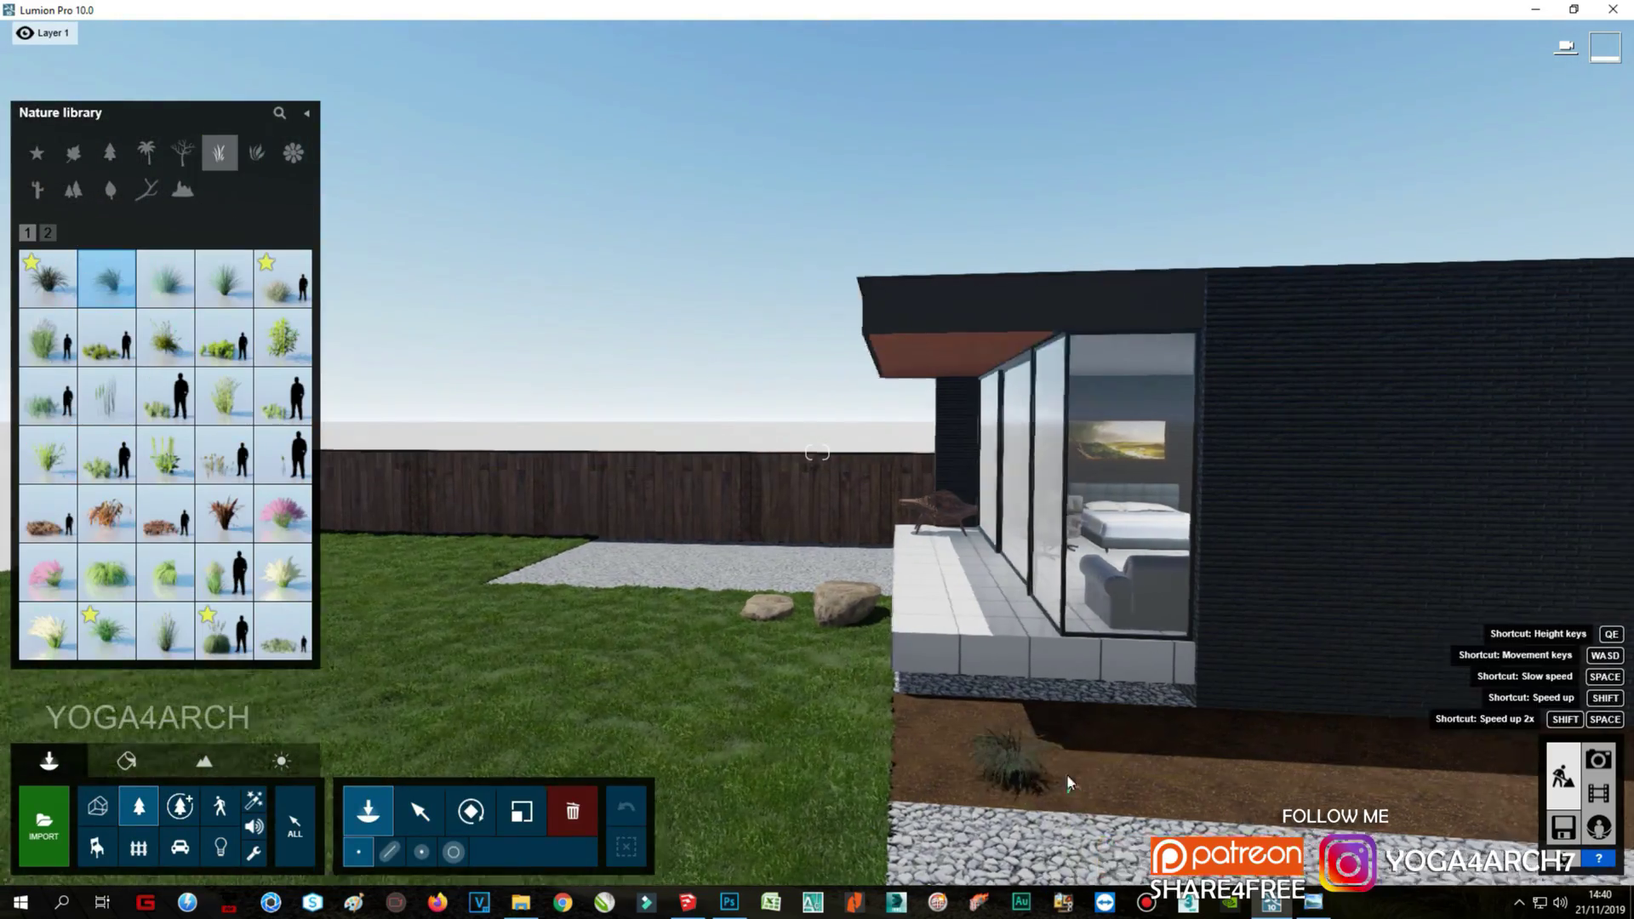
click(1066, 774)
Step: Plant more Black Mondo Grass clumps along the soil bed and terrace edge
mouse_move(1066, 774)
right_down()
mouse_move(1082, 755)
mouse_move(805, 574)
right_up()
click(923, 572)
click(1137, 586)
click(1336, 581)
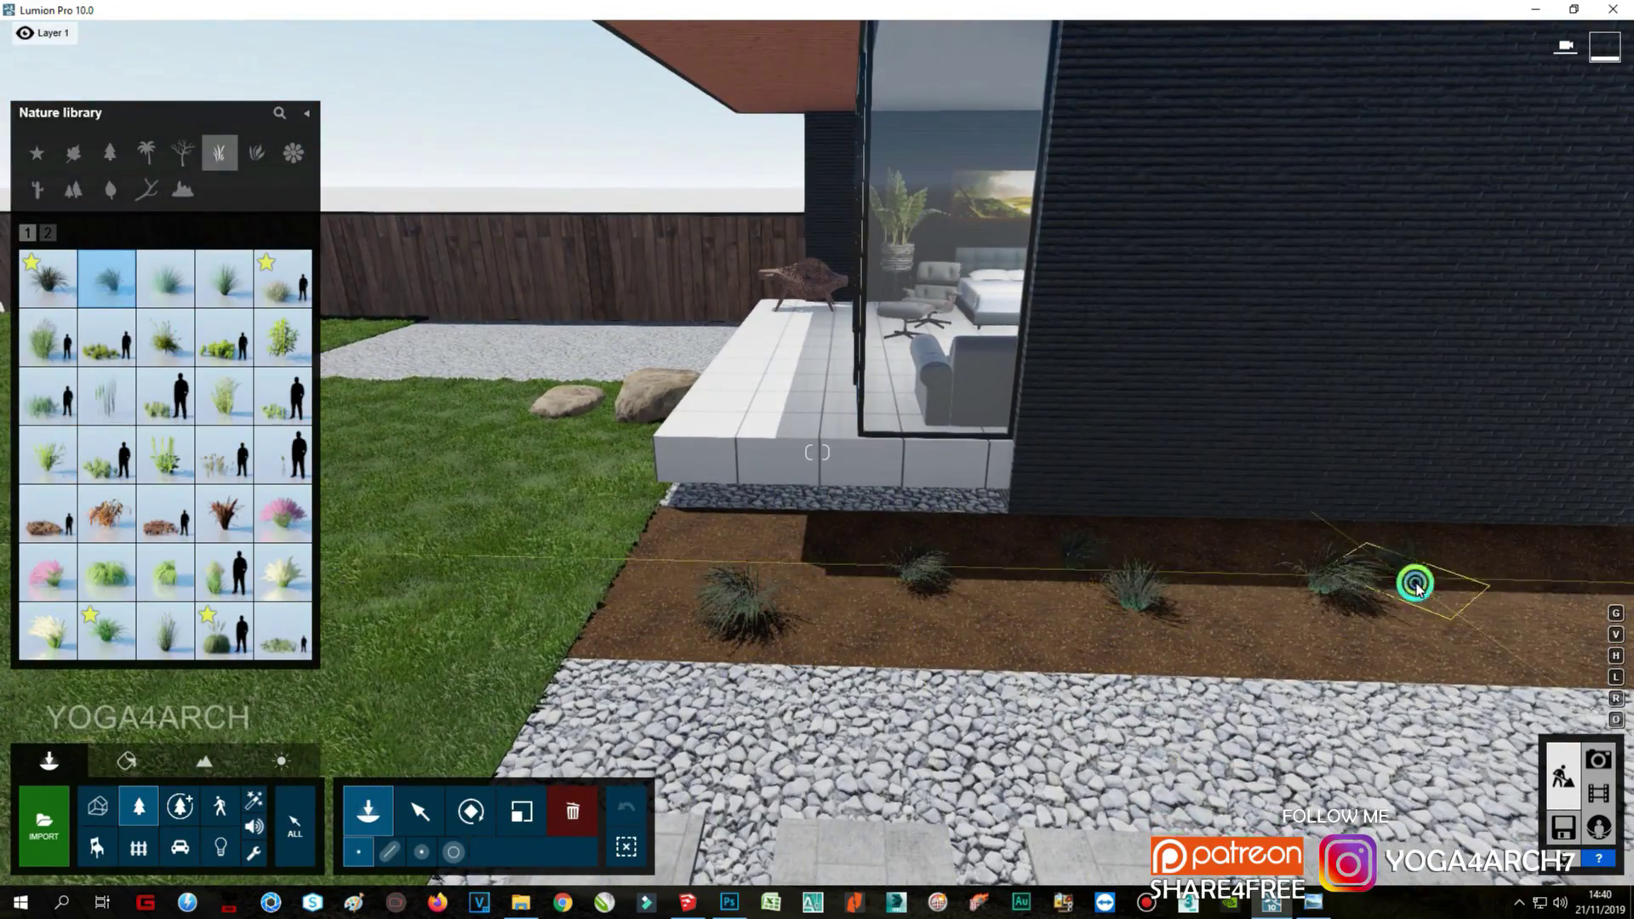
click(1418, 638)
click(656, 522)
click(792, 558)
scroll(977, 572, down, 5)
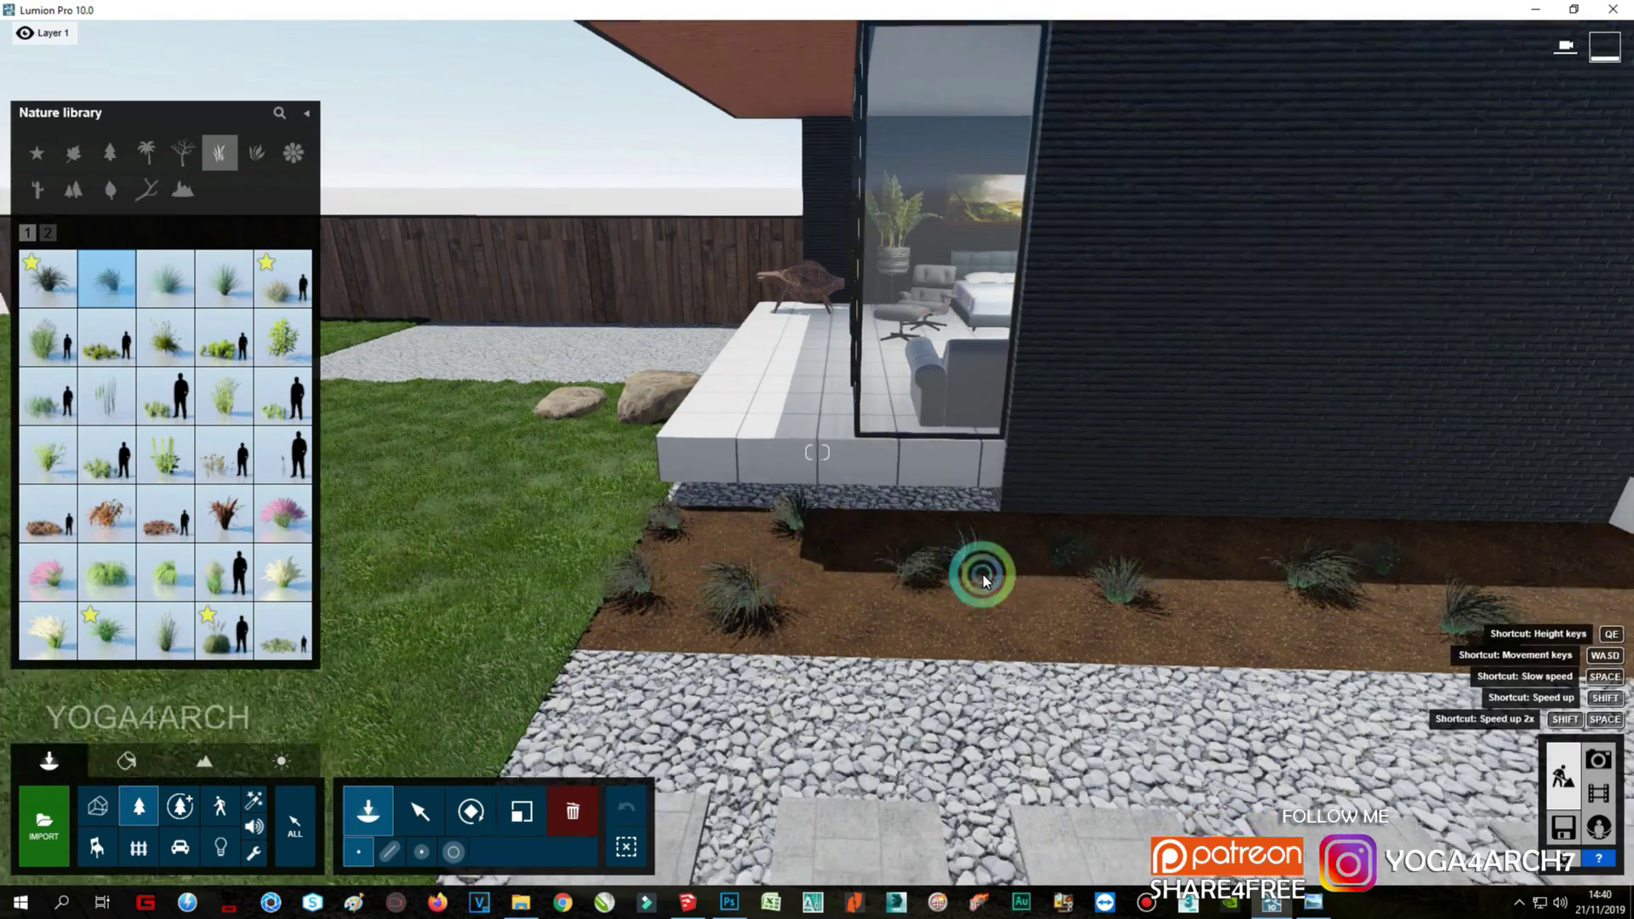
click(1036, 485)
click(1259, 528)
scroll(1069, 485, up, 3)
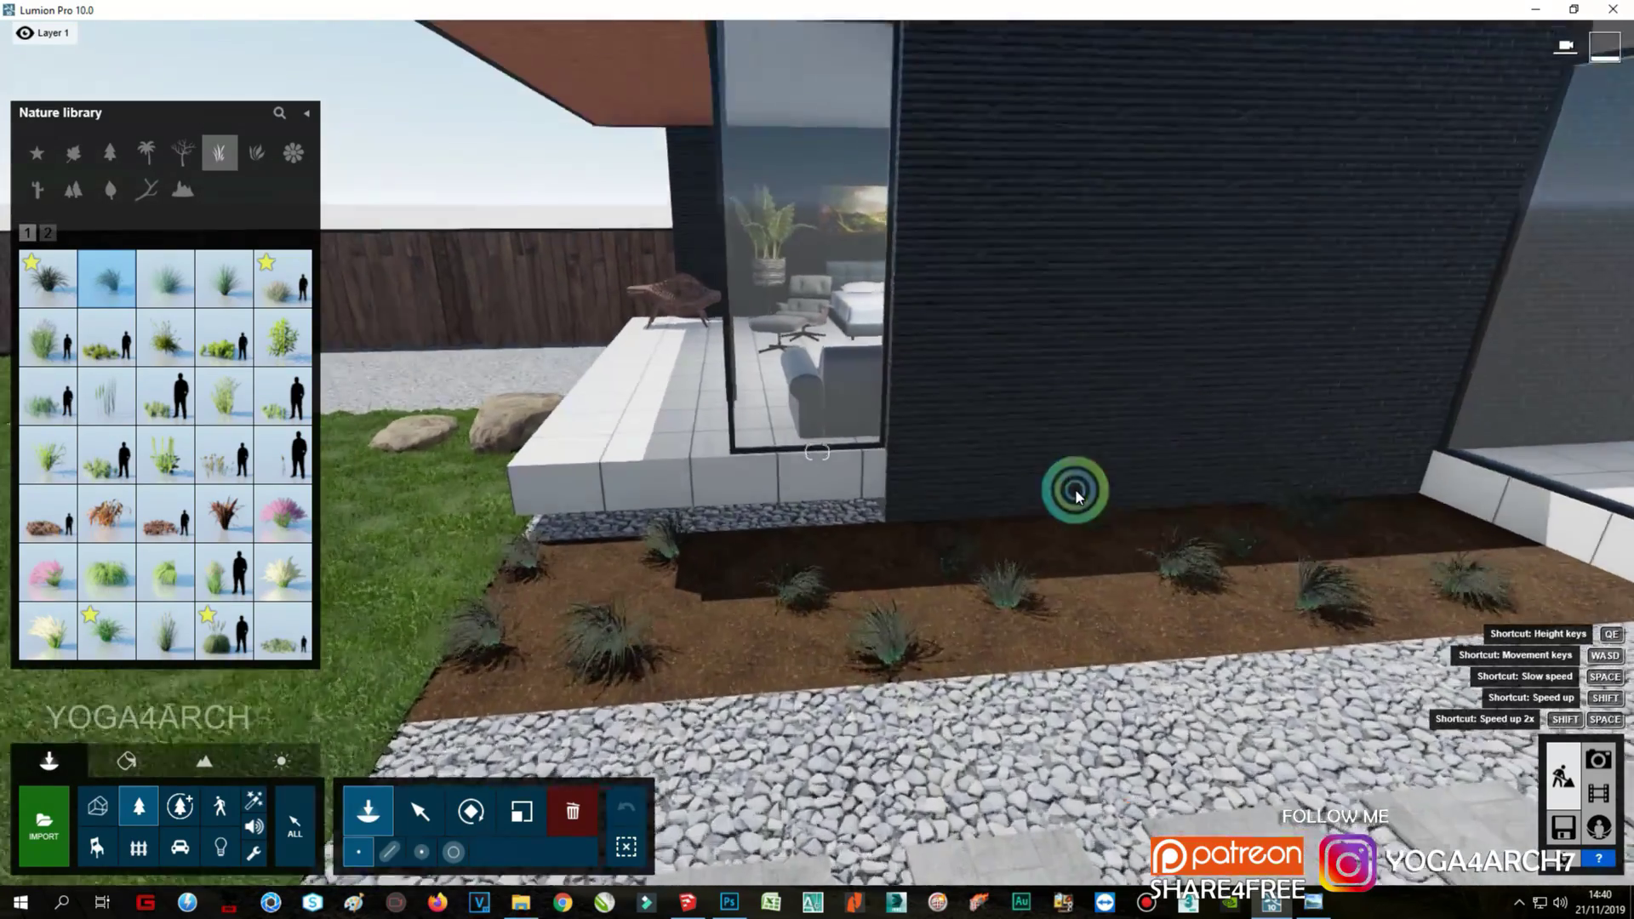
scroll(848, 588, up, 2)
right_drag(1294, 740, 841, 657)
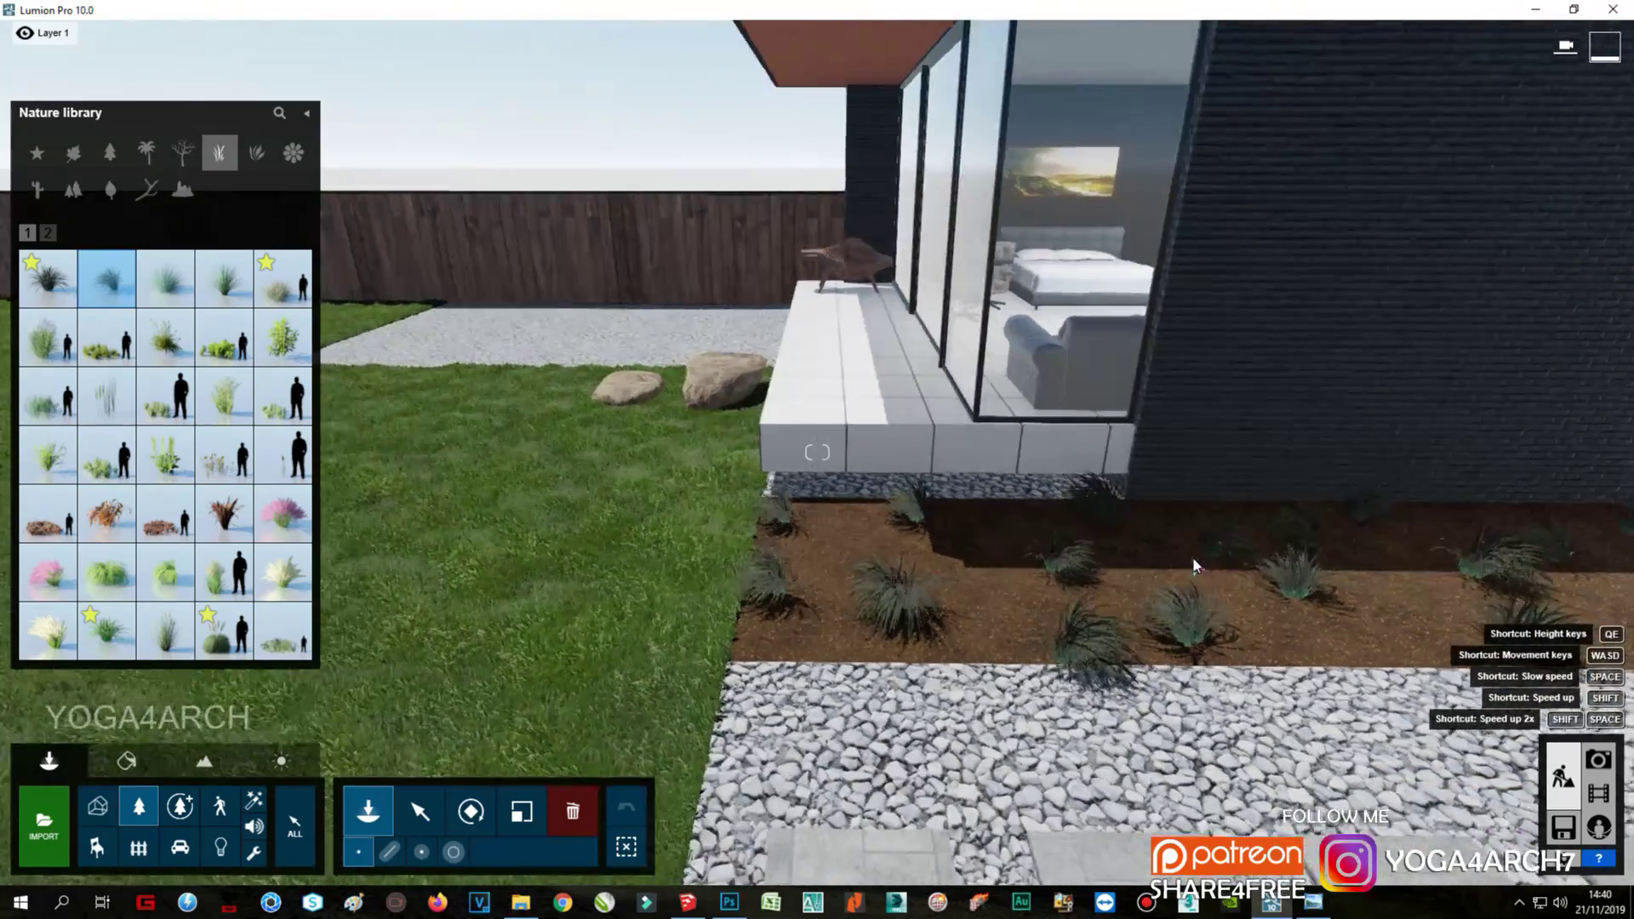
right_drag(1195, 566, 1113, 580)
Step: Select two grass clumps near the path for resizing
click(522, 811)
click(1009, 638)
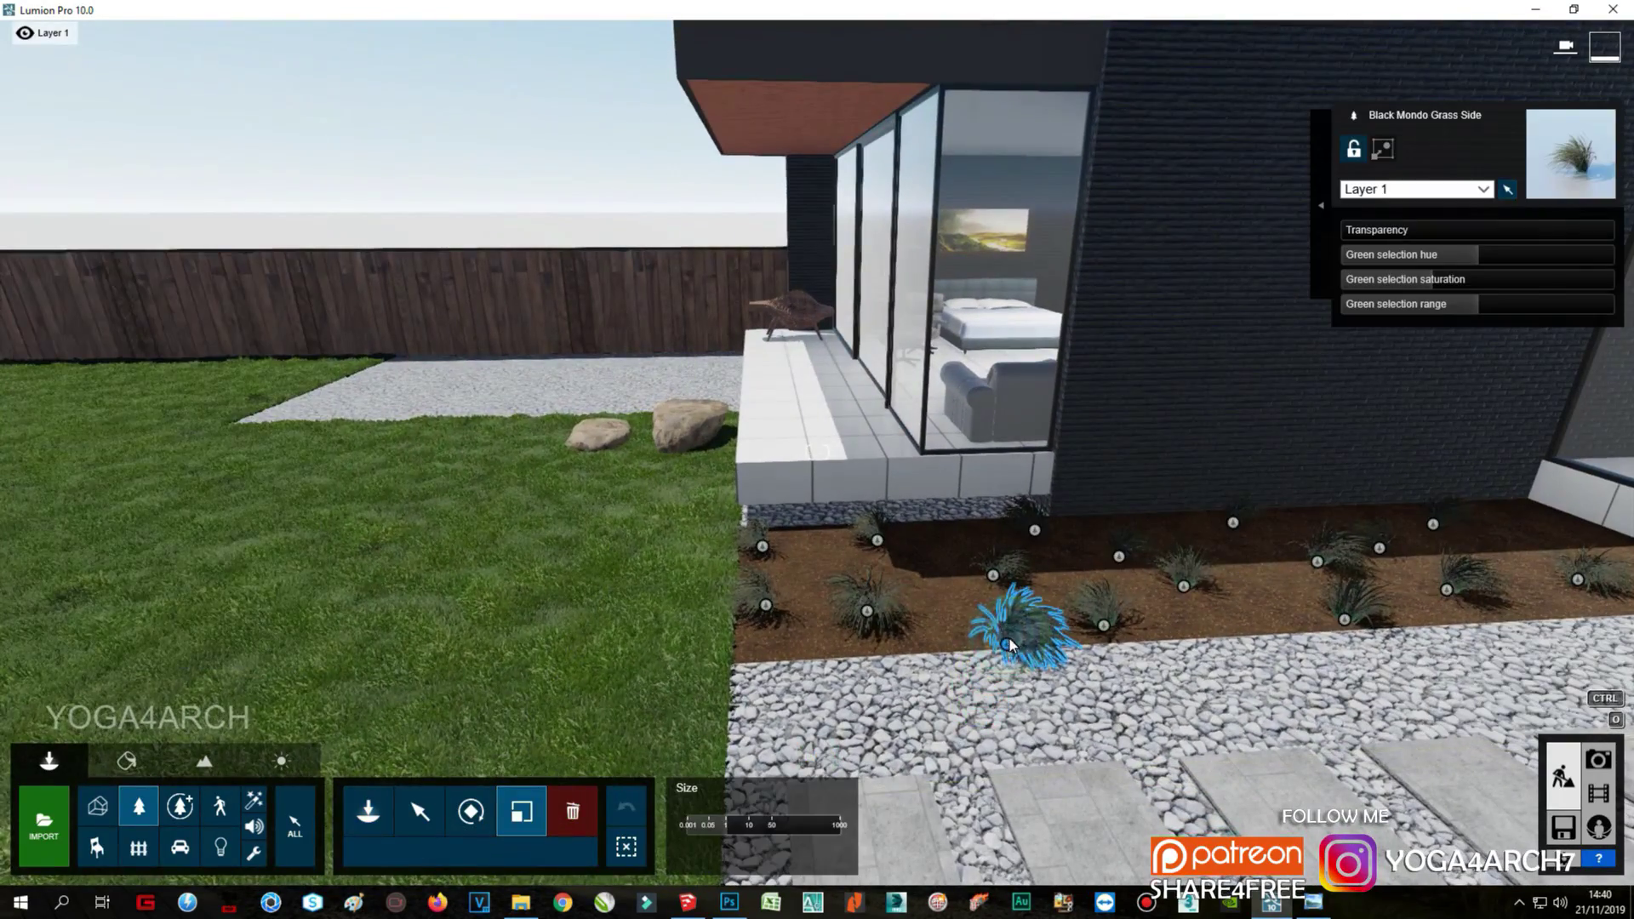
click(1183, 577)
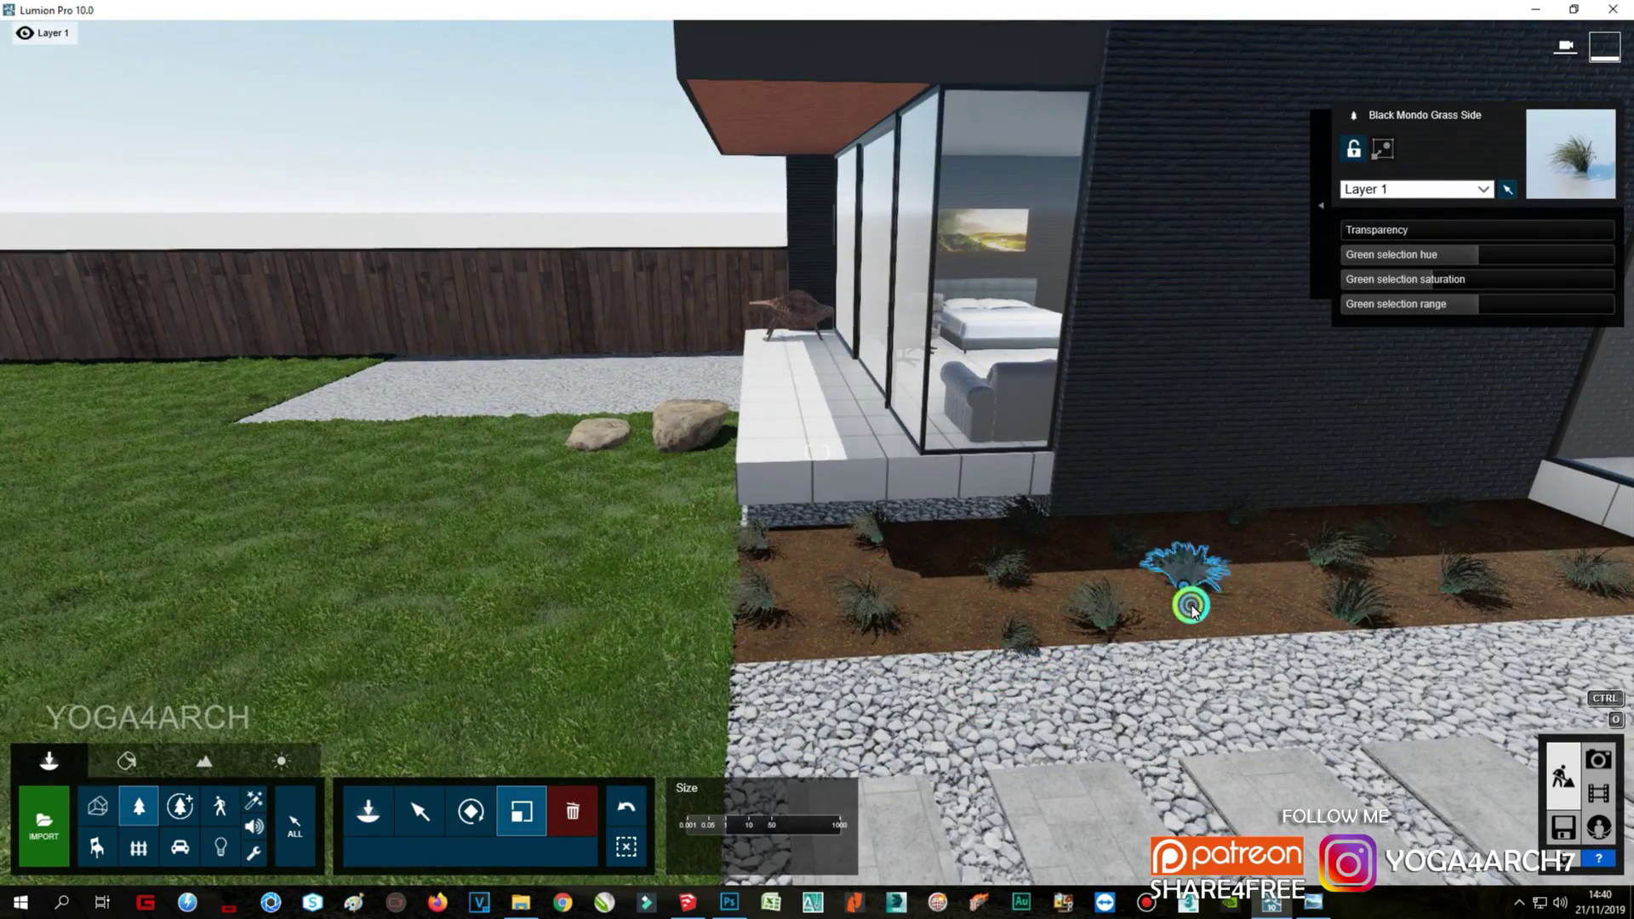
right_drag(1240, 609, 766, 647)
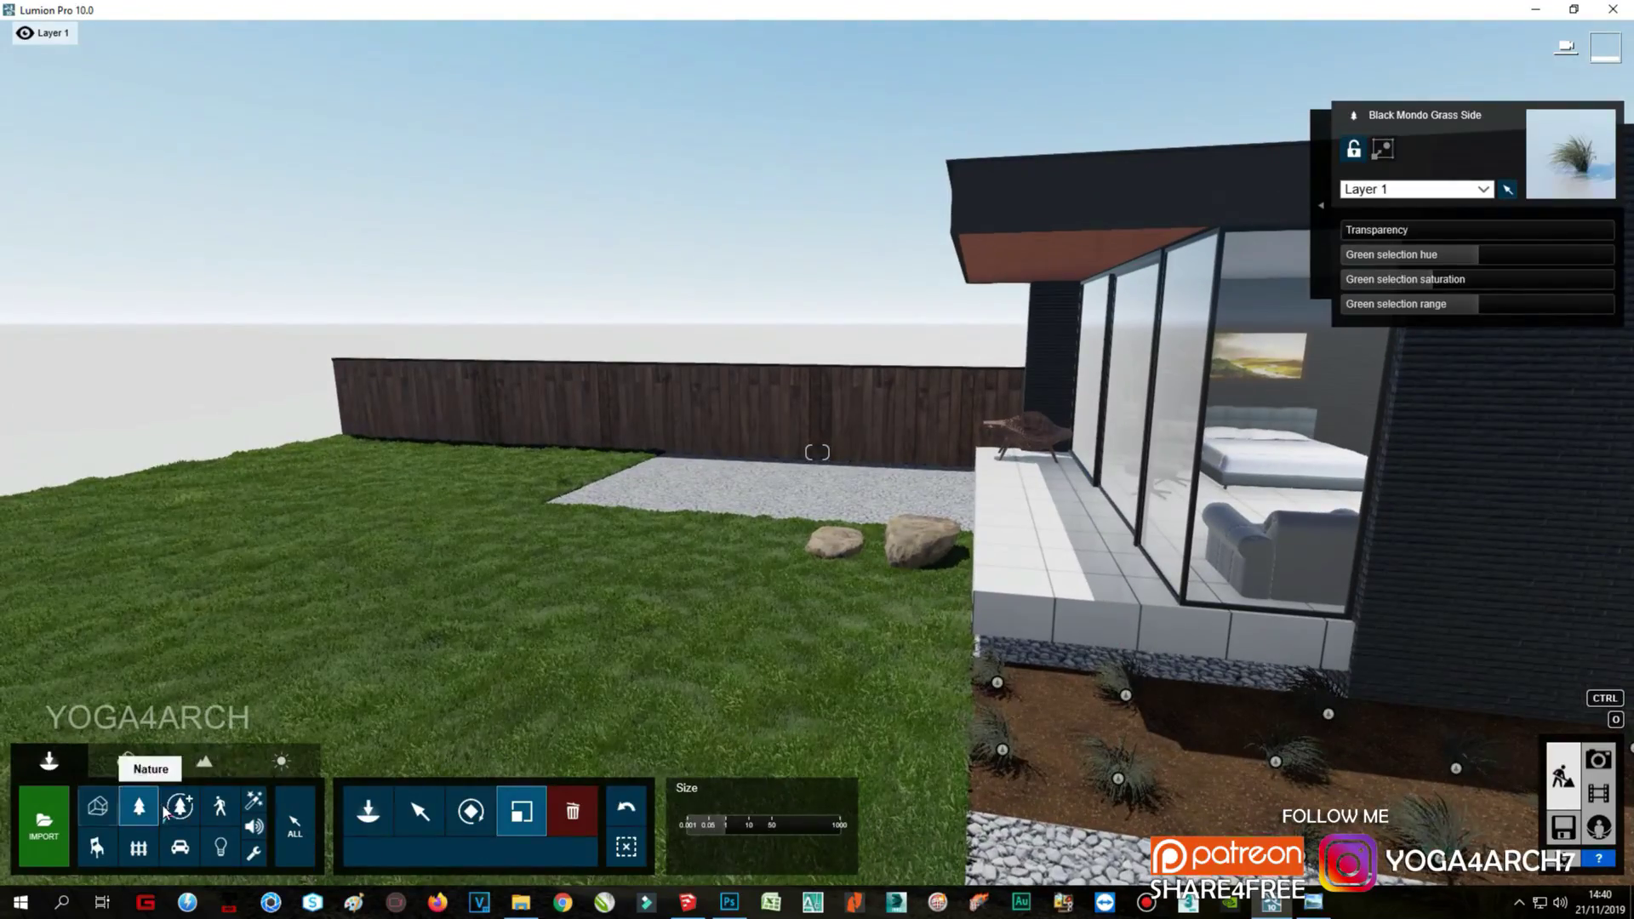
Step: Place a sweet chestnut 003 tree from Fine-detail Nature at the gravel patch
click(174, 790)
click(817, 472)
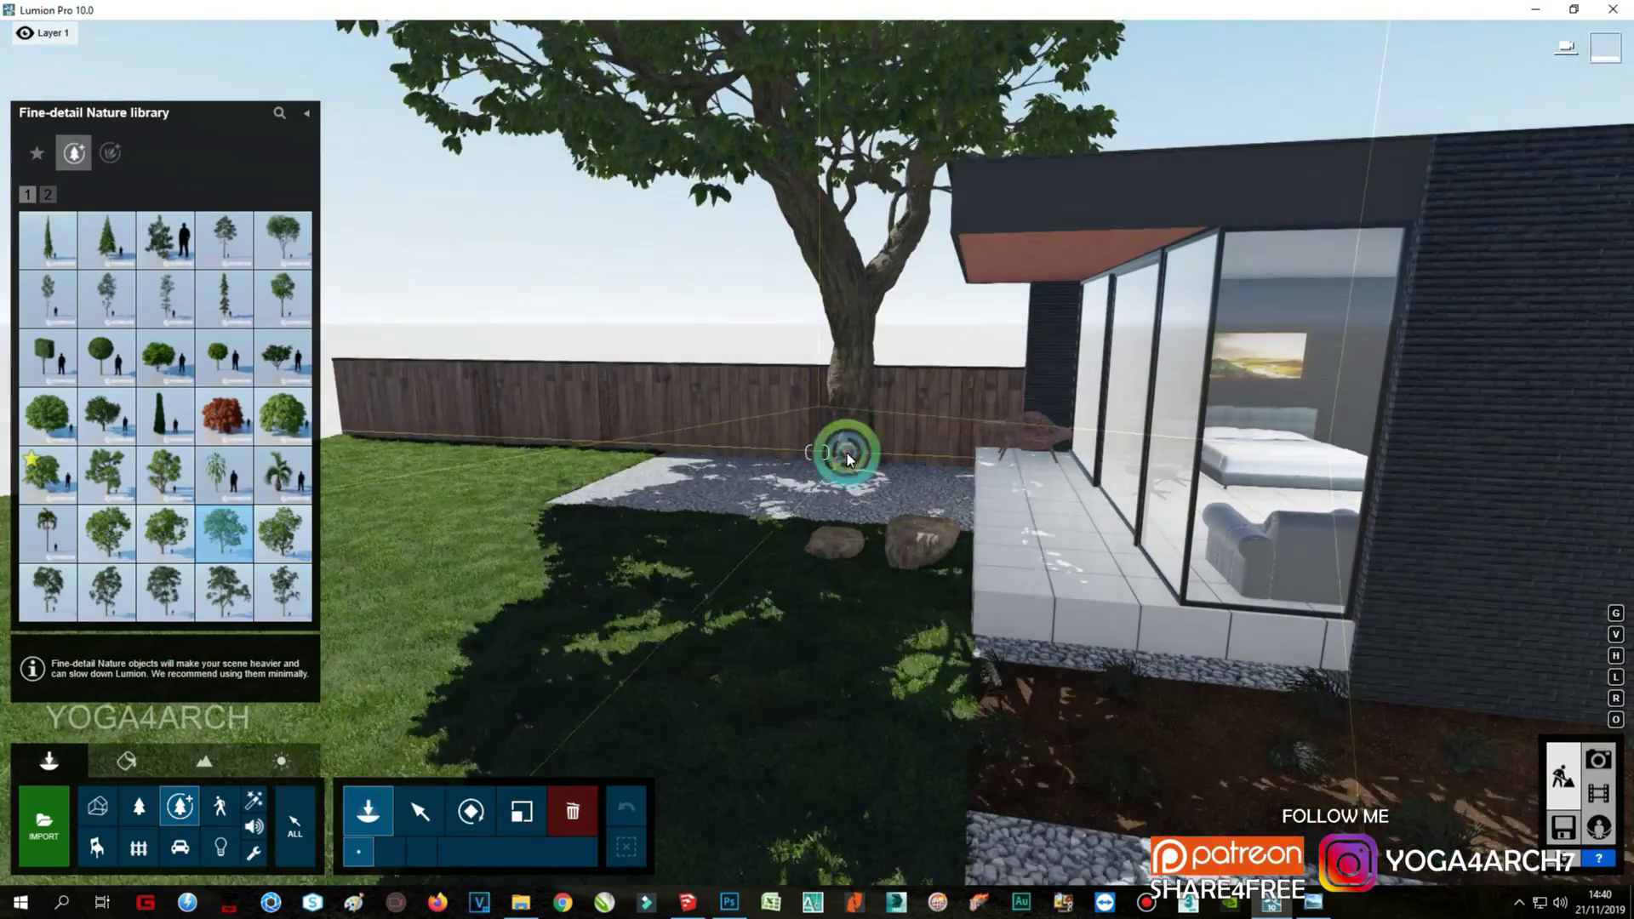
click(293, 560)
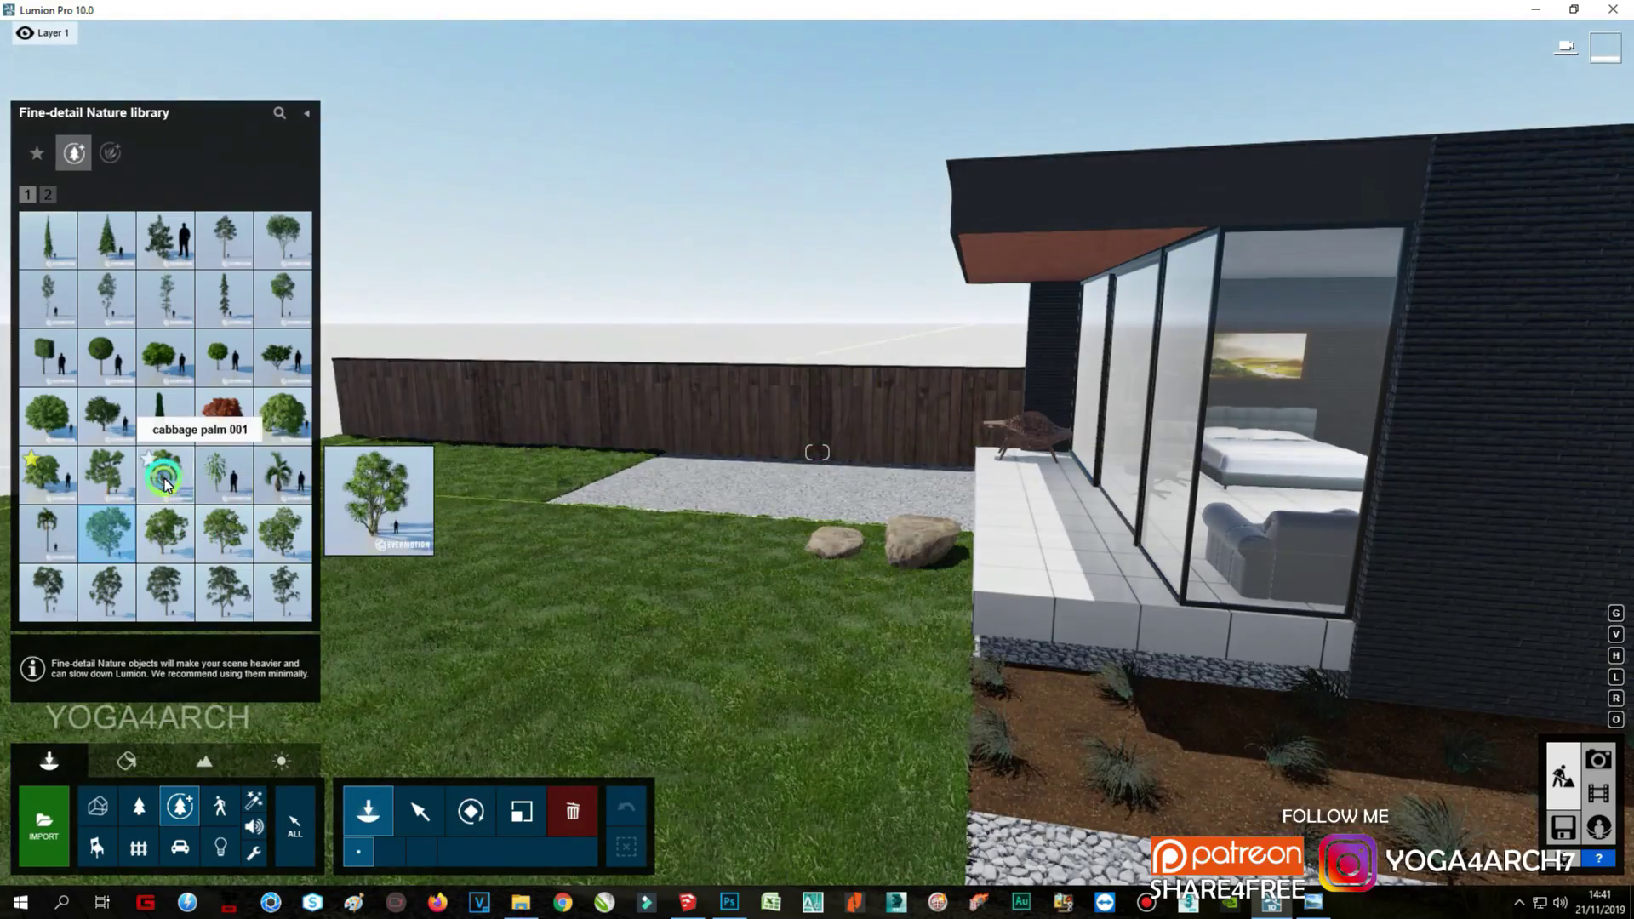
click(165, 474)
click(107, 474)
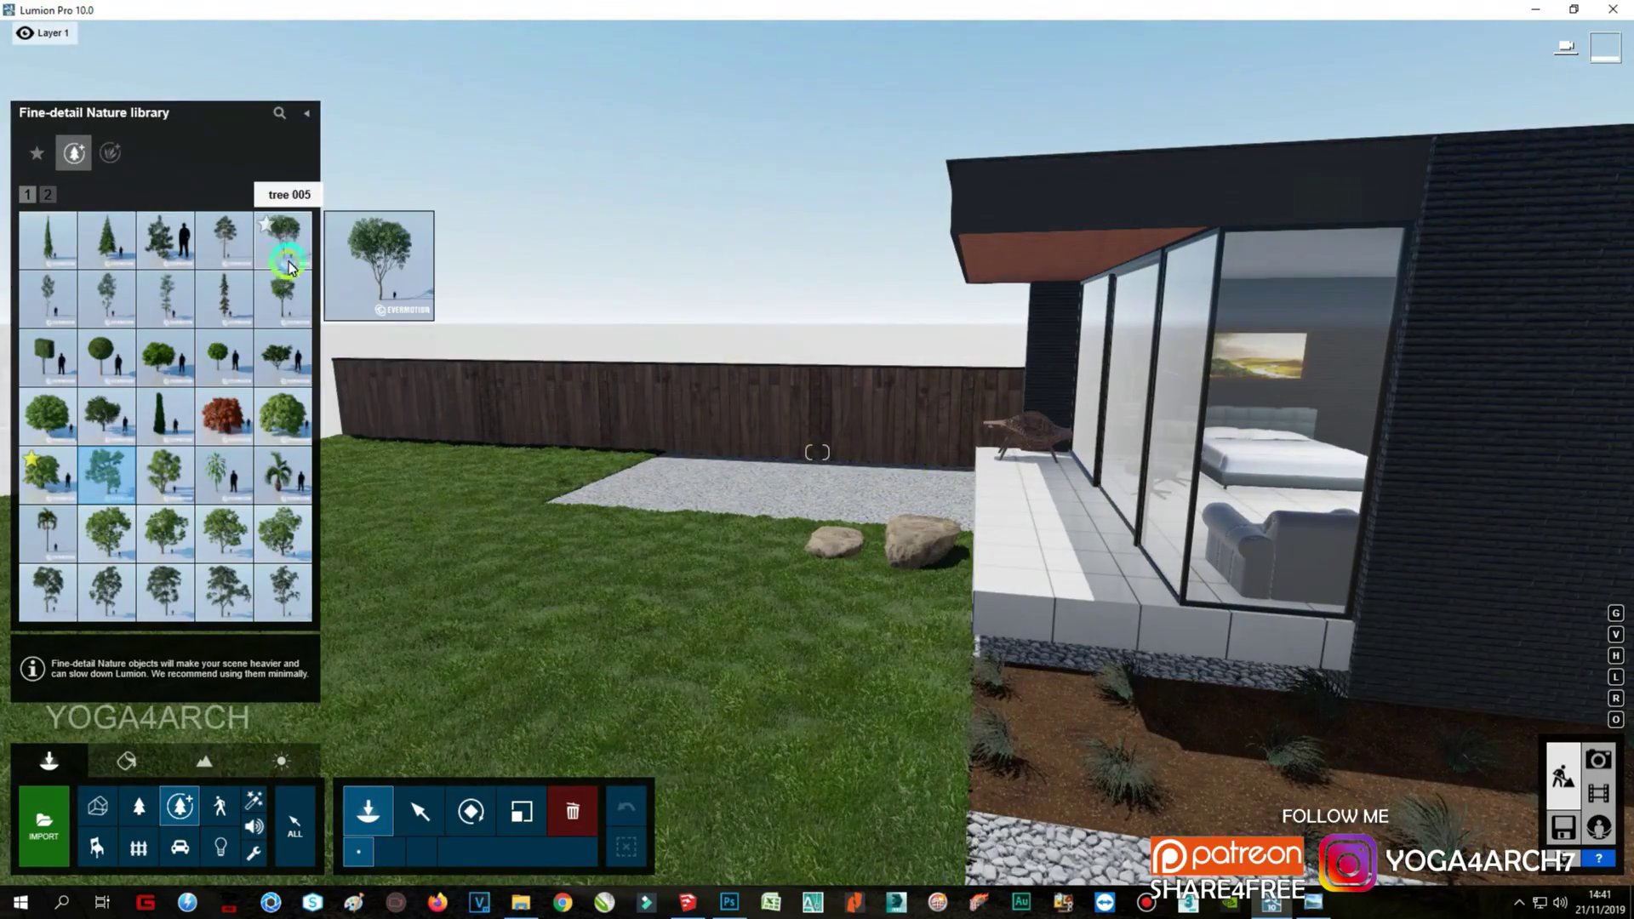
click(282, 240)
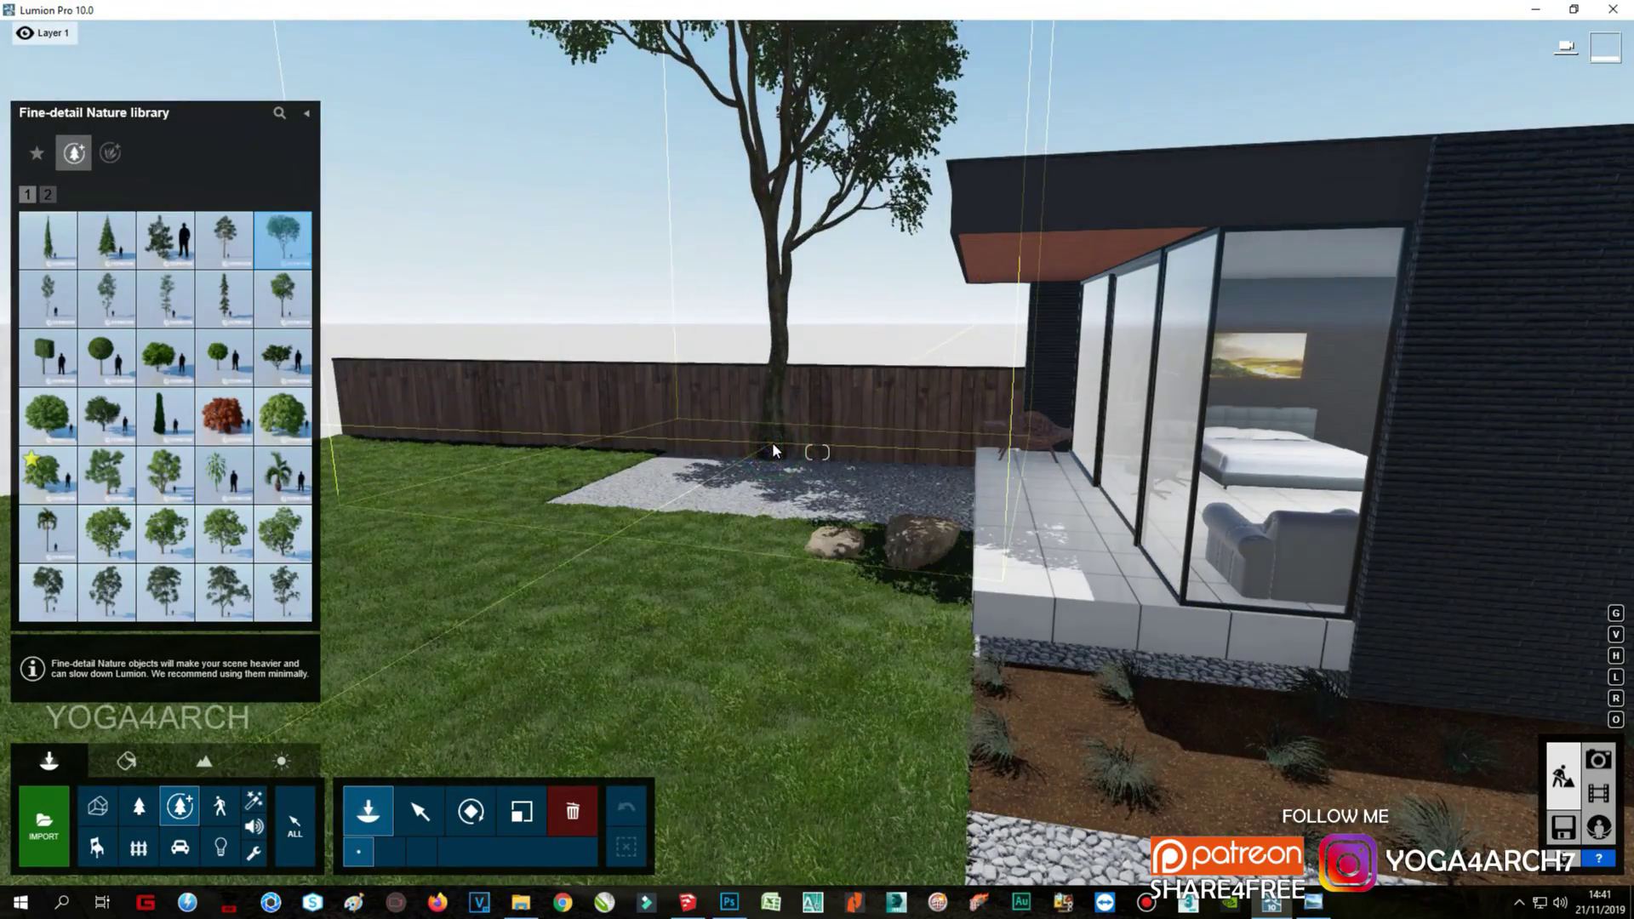
click(224, 532)
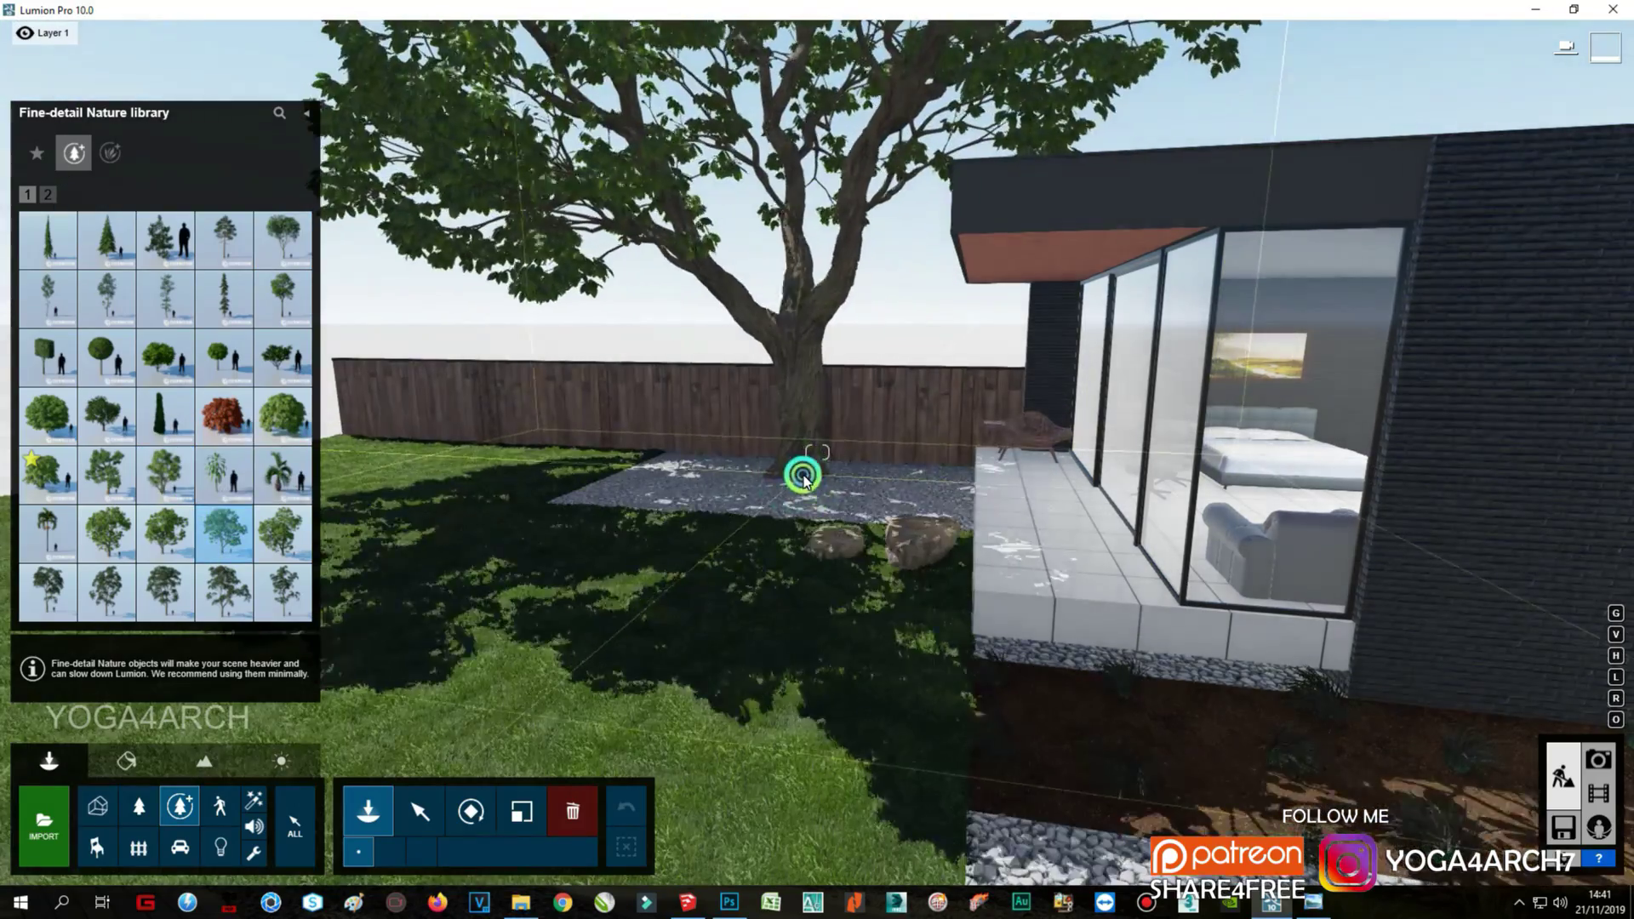
click(796, 473)
Step: Rotate the chestnut tree, slide it slightly right, and preview in Photo mode
click(471, 811)
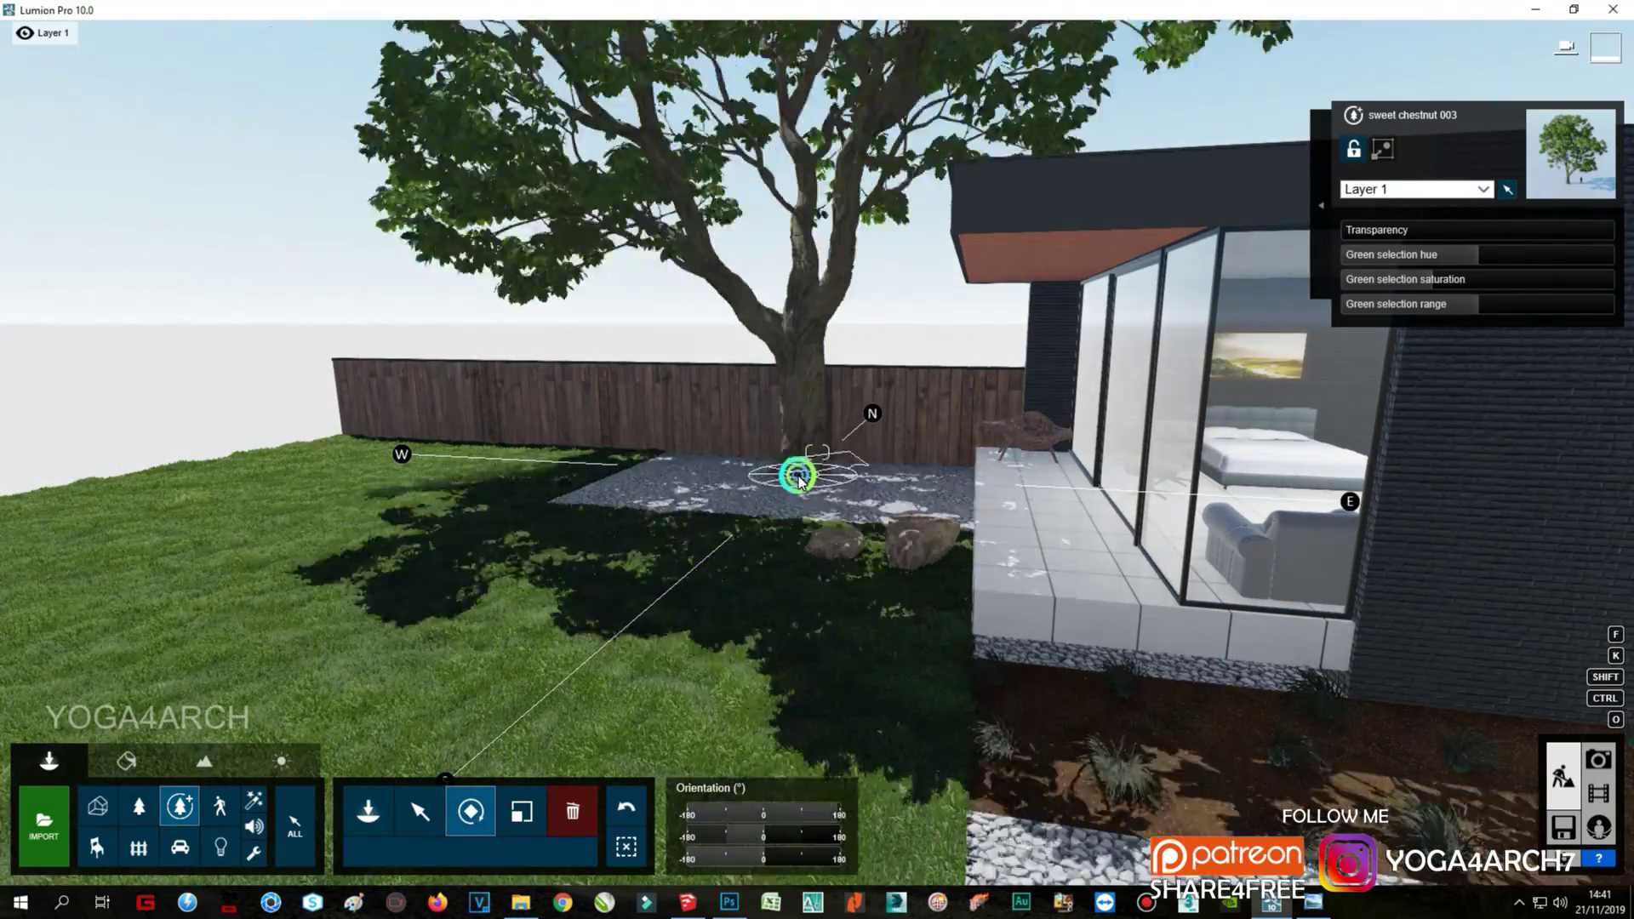
mouse_move(764, 837)
mouse_down()
mouse_move(775, 819)
mouse_move(763, 837)
mouse_up()
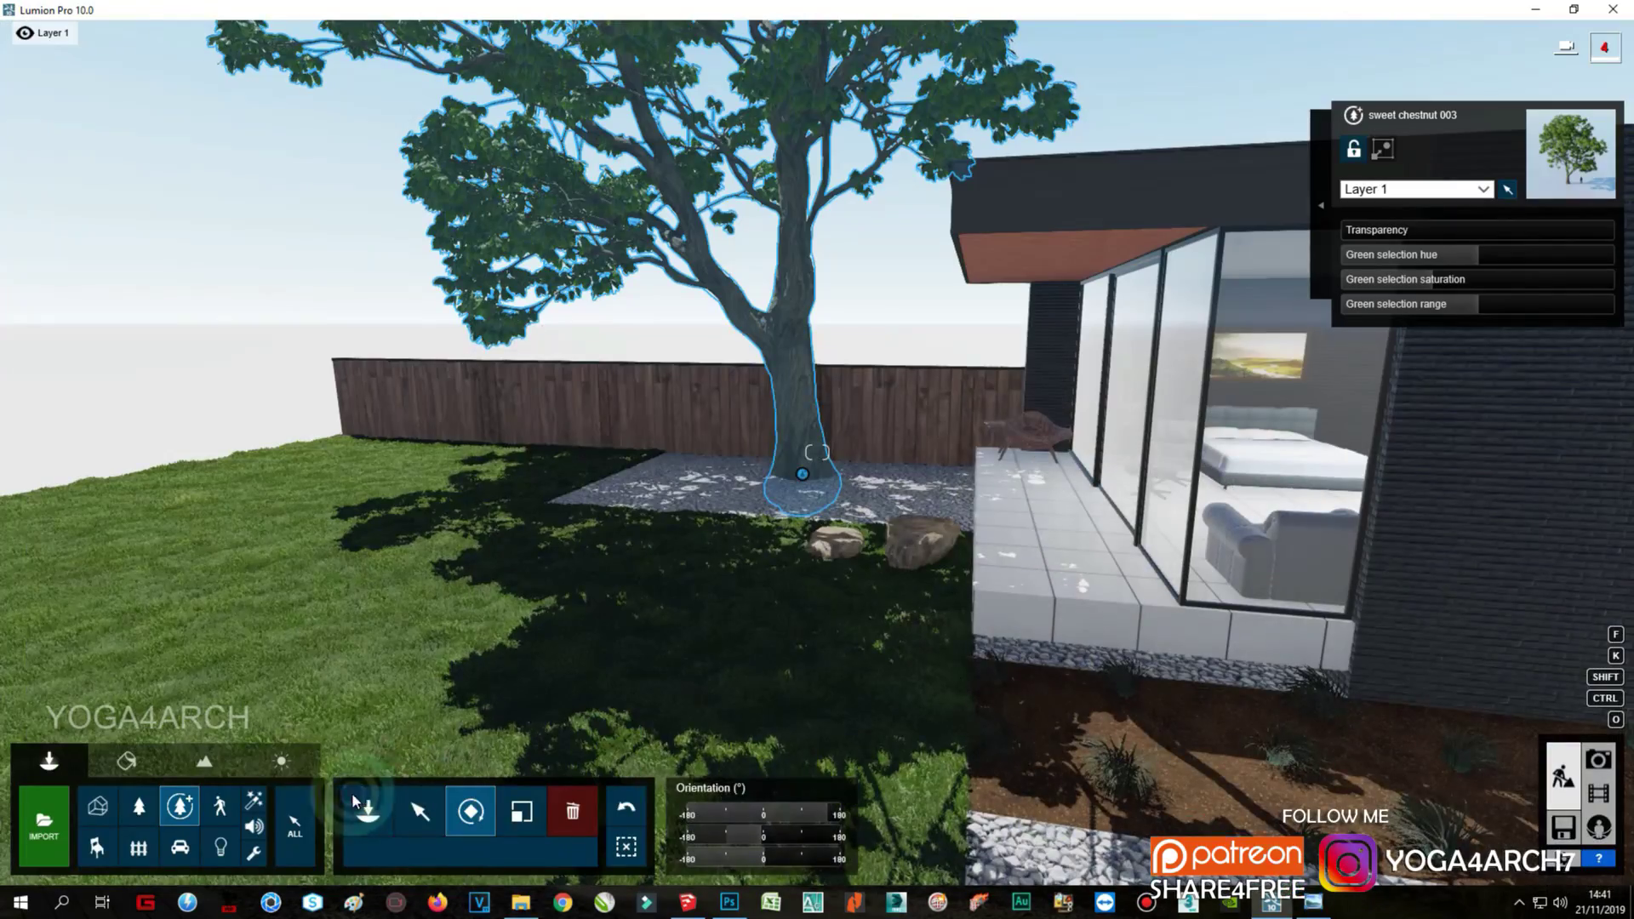
click(419, 811)
click(410, 851)
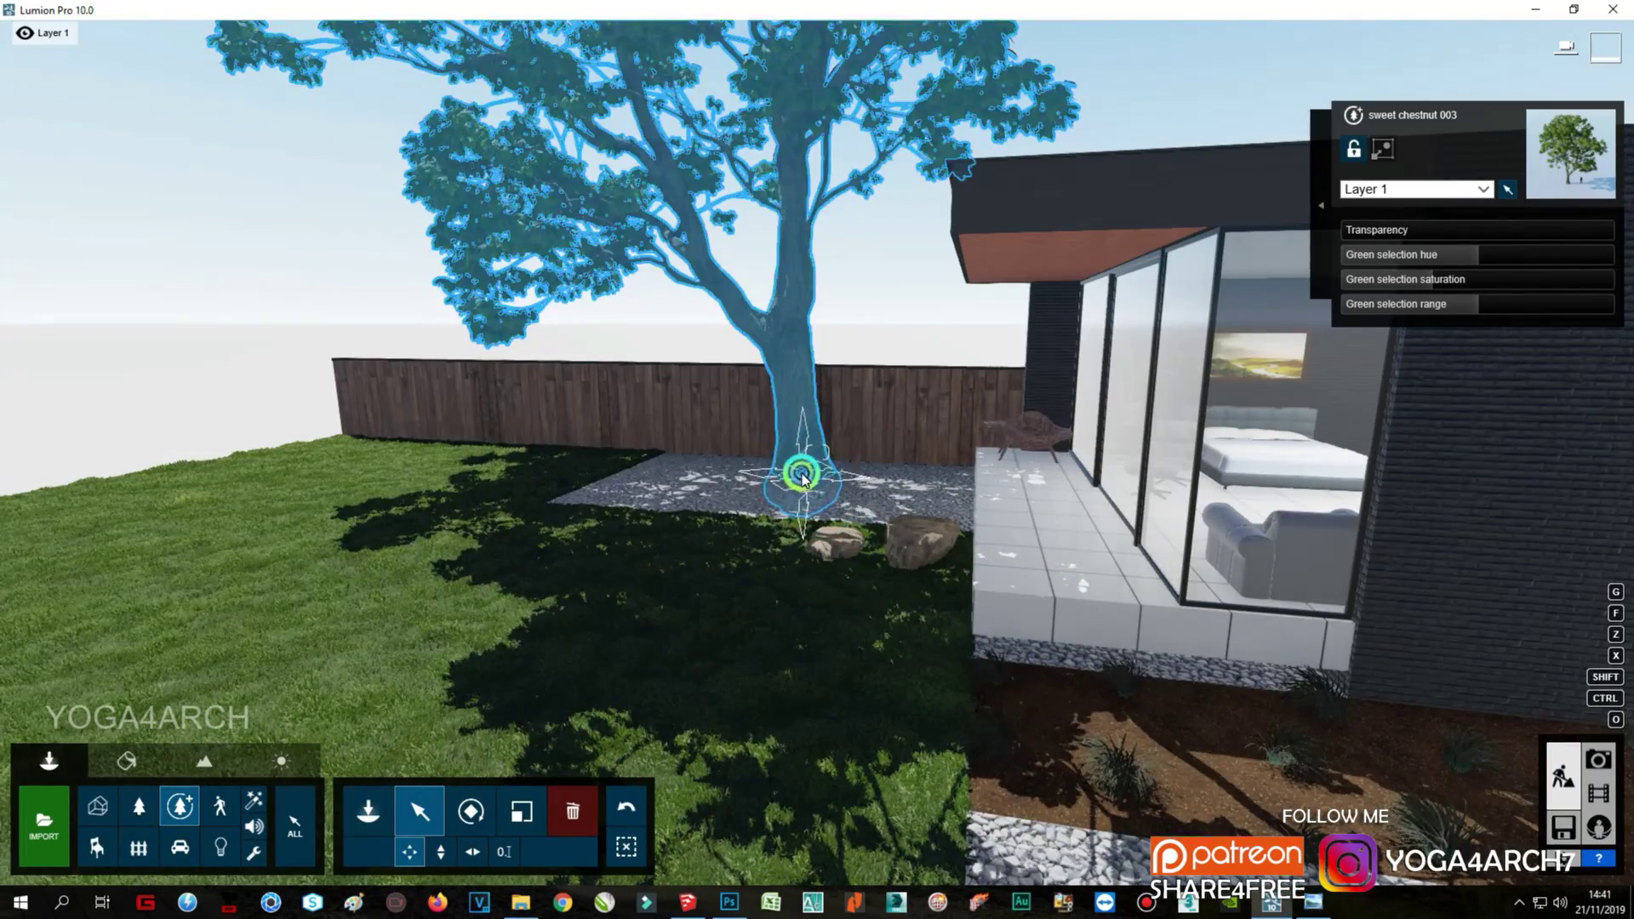
drag(803, 474, 888, 476)
click(1597, 759)
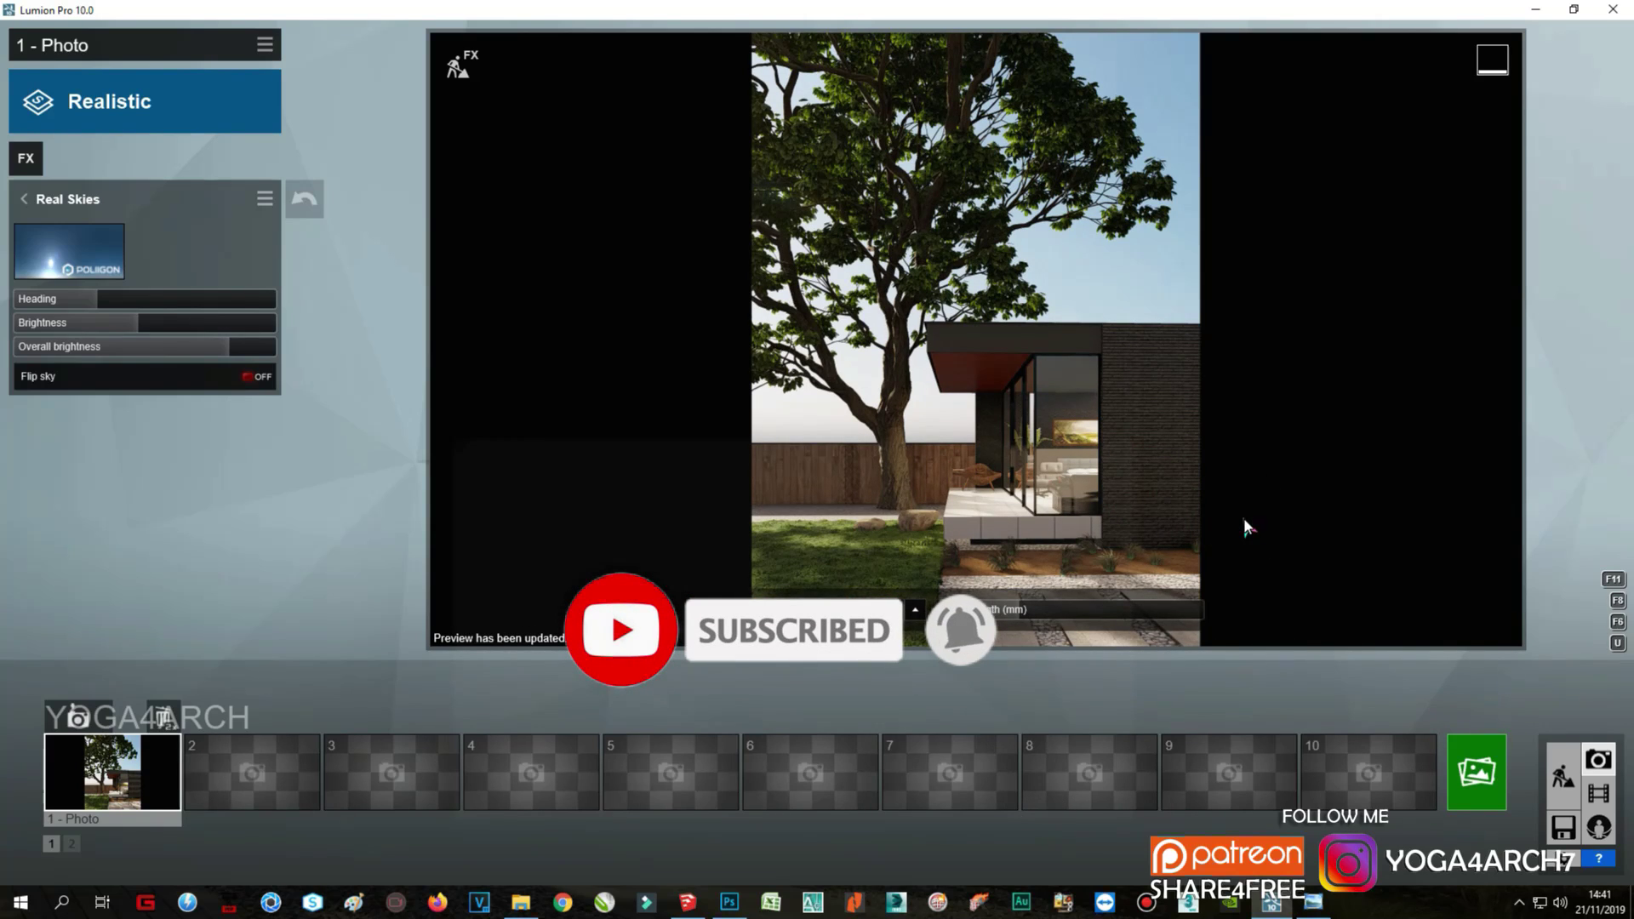
Step: Add a Hyperlight effect at maximum amount to Photo 1
click(1306, 907)
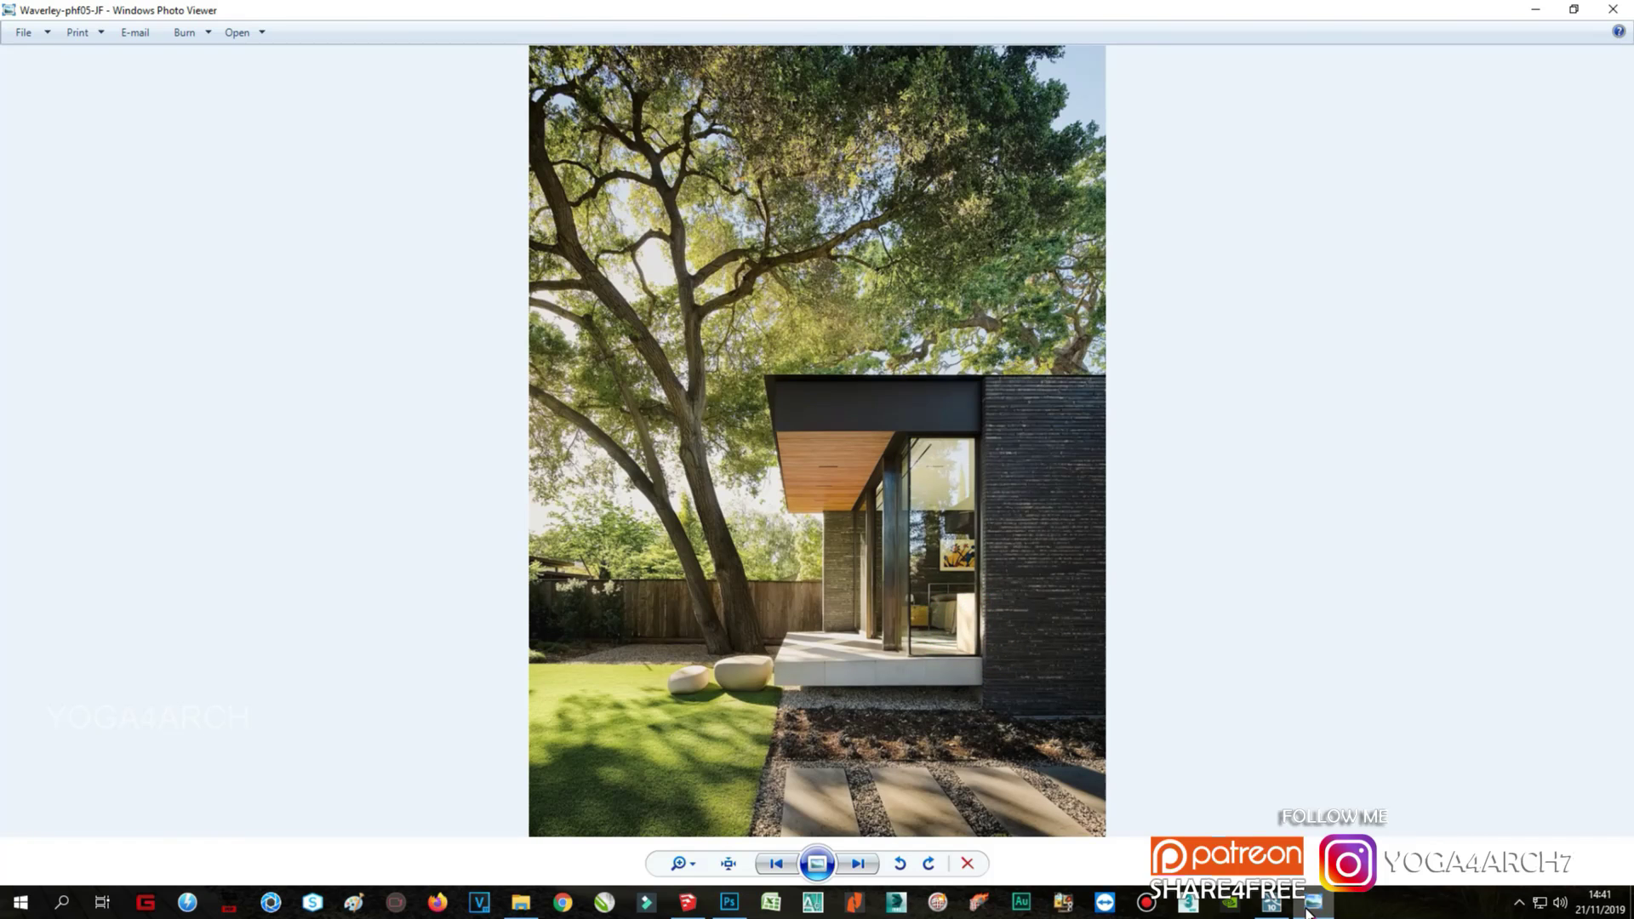
click(1309, 909)
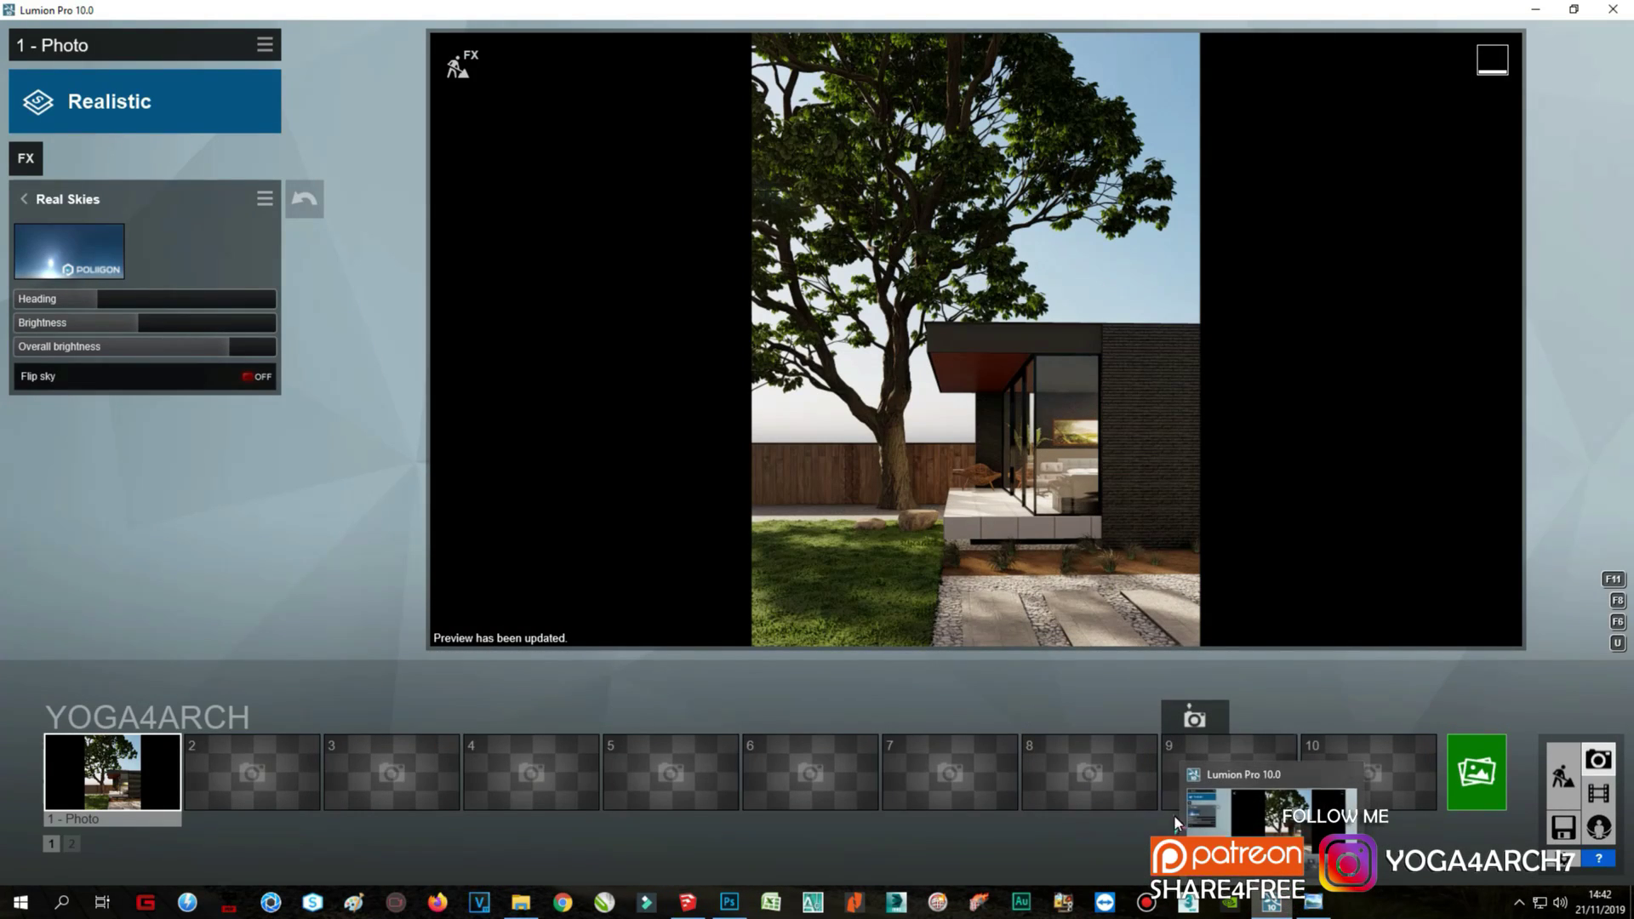
click(27, 158)
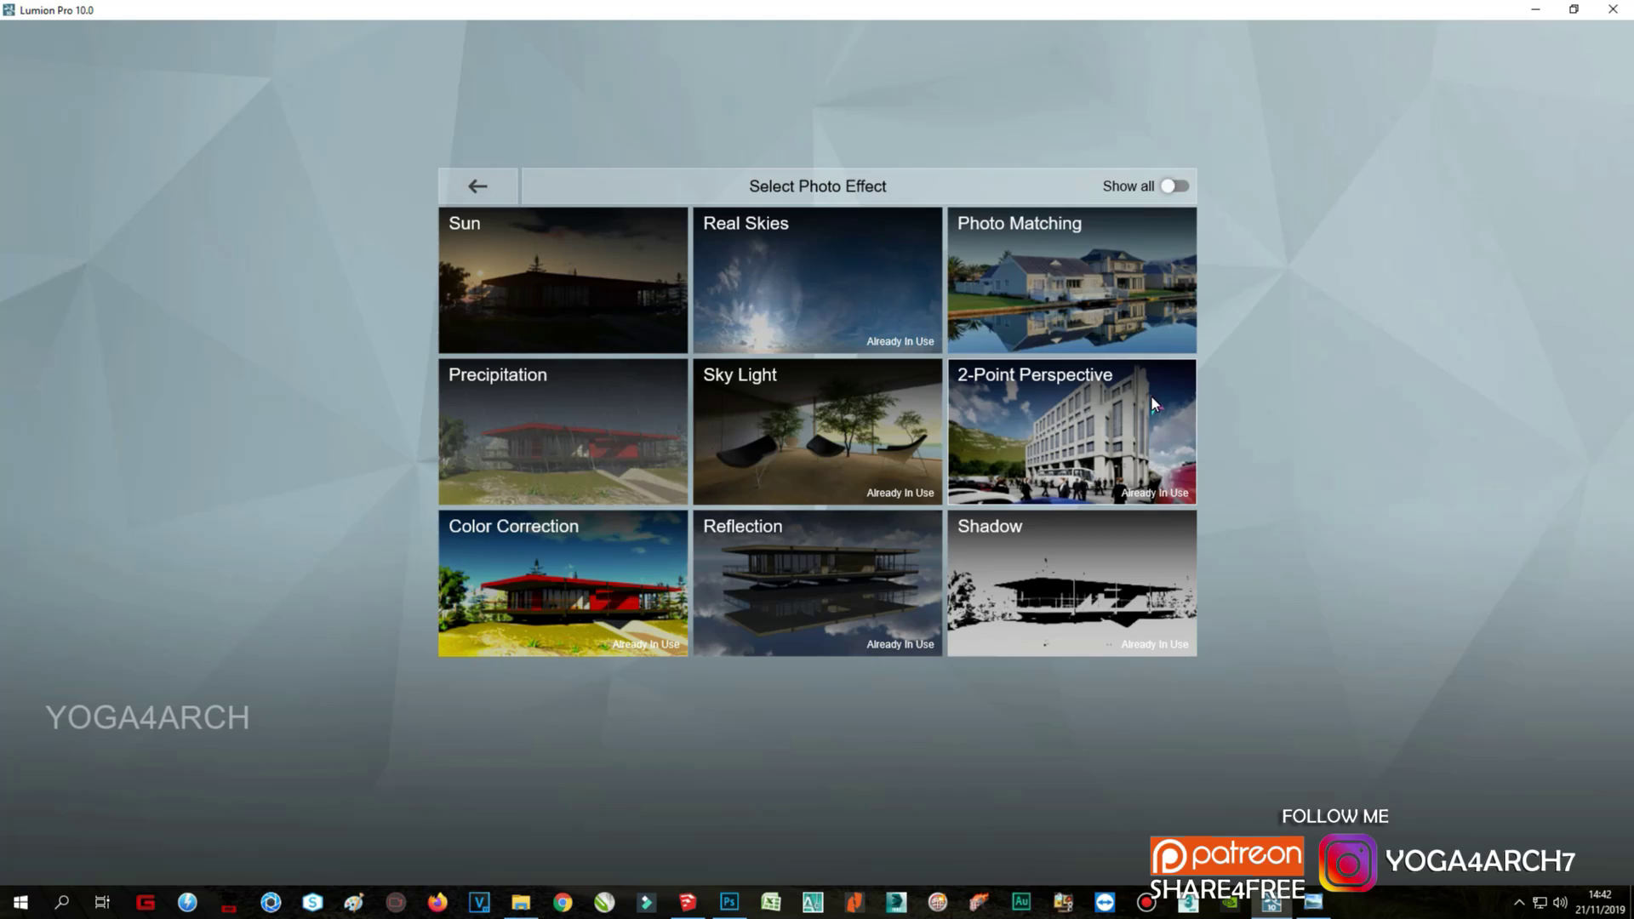
click(1156, 211)
click(500, 515)
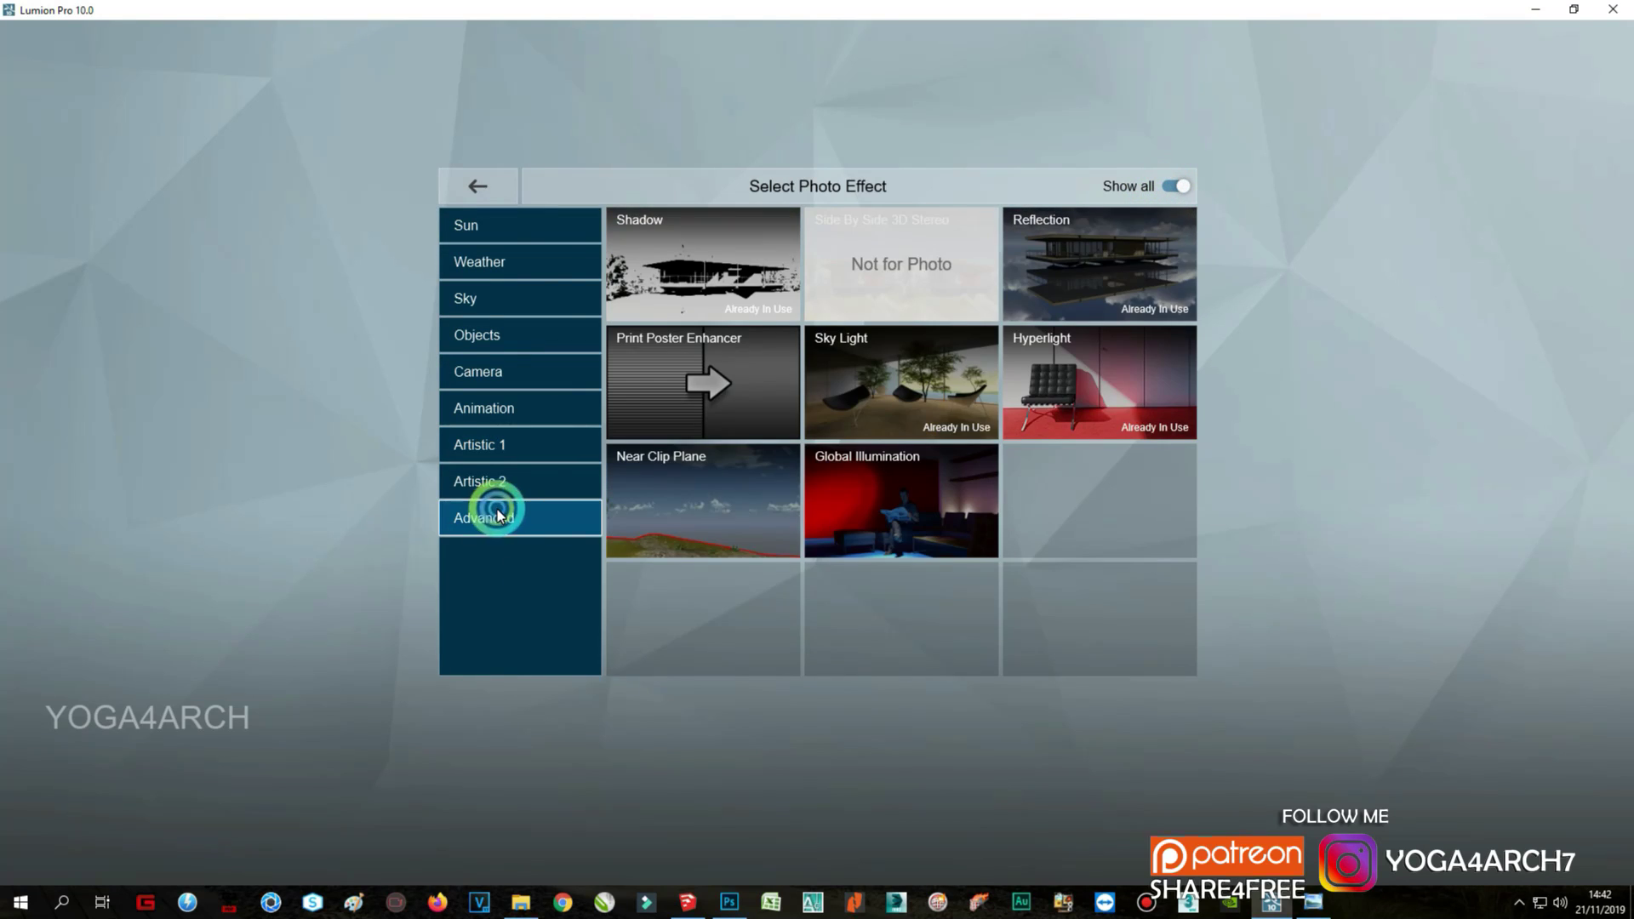
click(1040, 389)
drag(191, 234, 257, 235)
click(1019, 401)
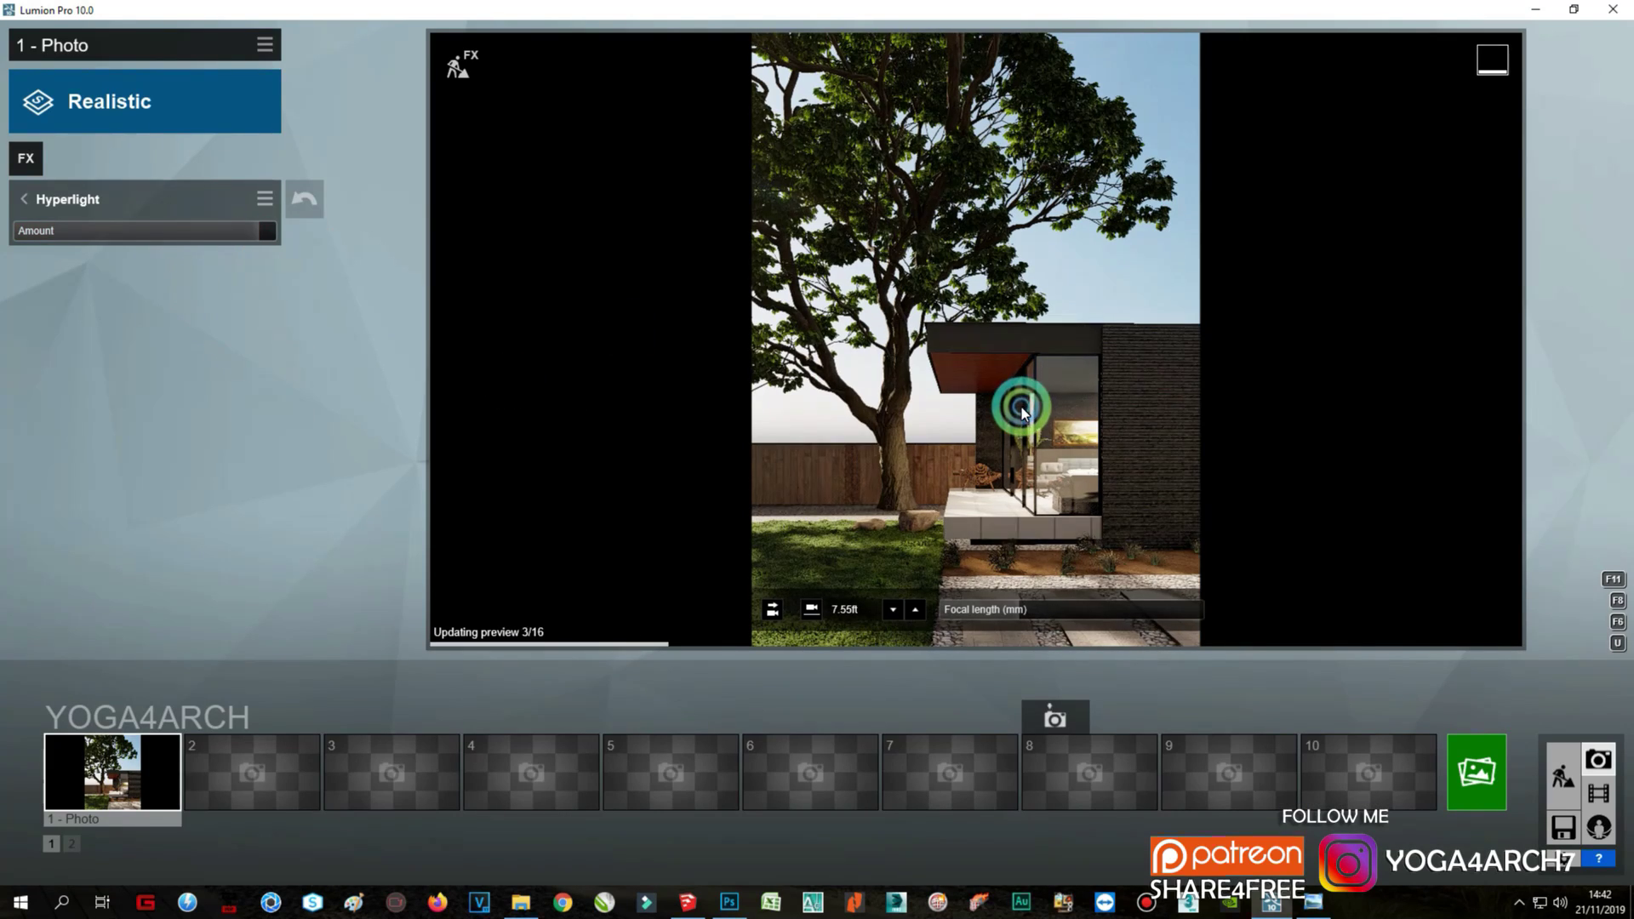
Step: Render Photo 1 at 3840x2160 print size as a JPG named '1'
click(1450, 756)
click(868, 667)
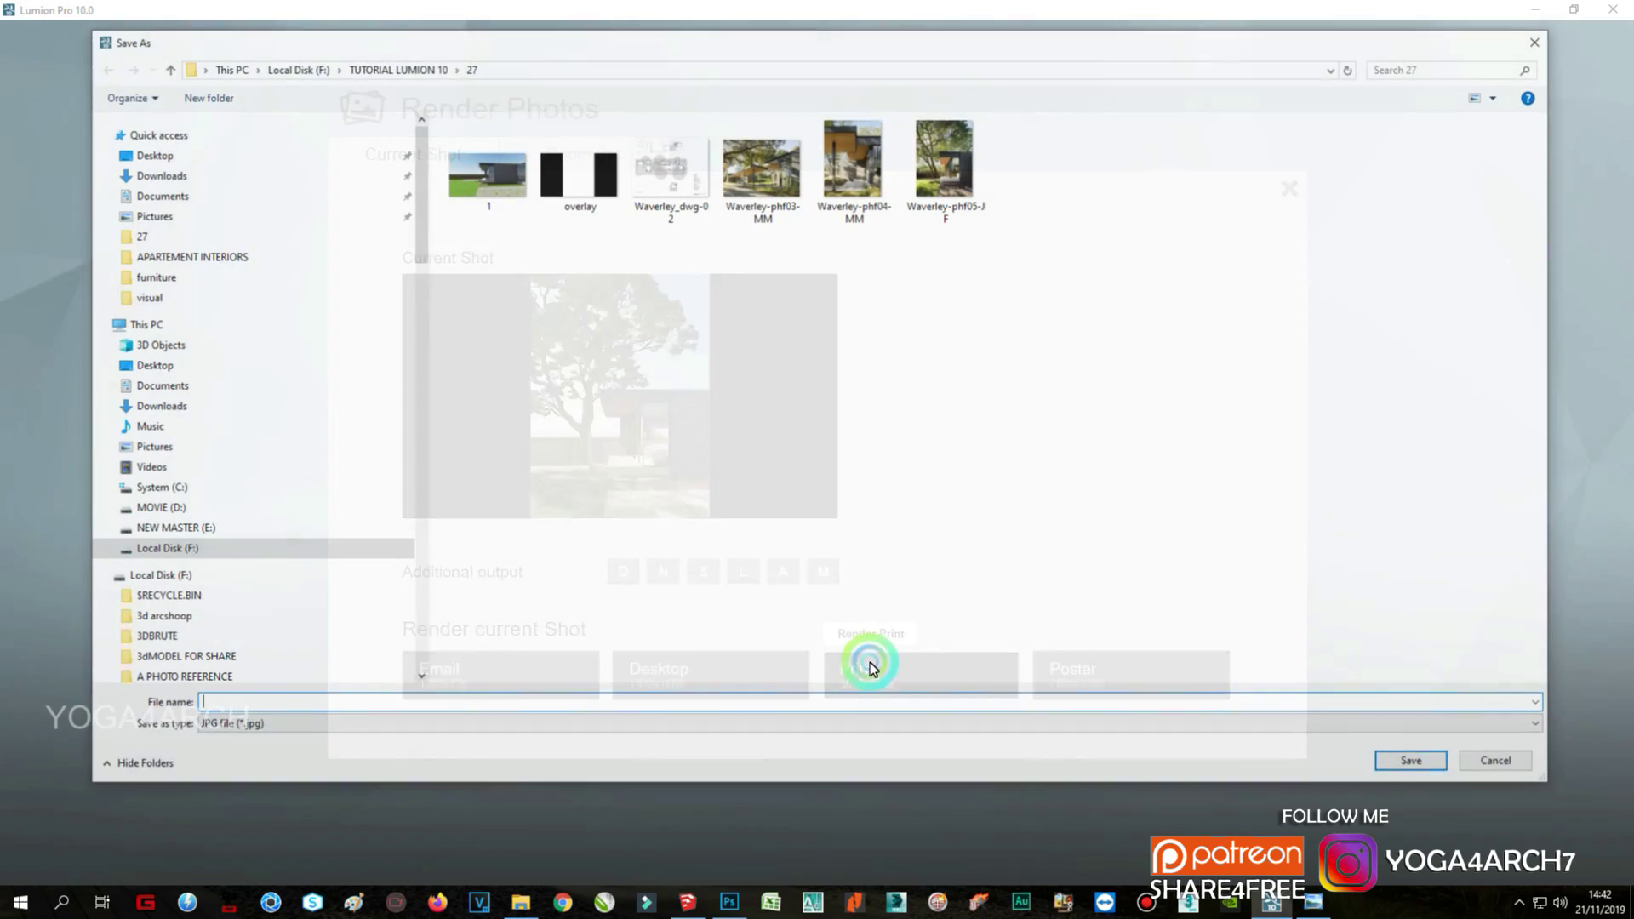
text(1)
key(Return)
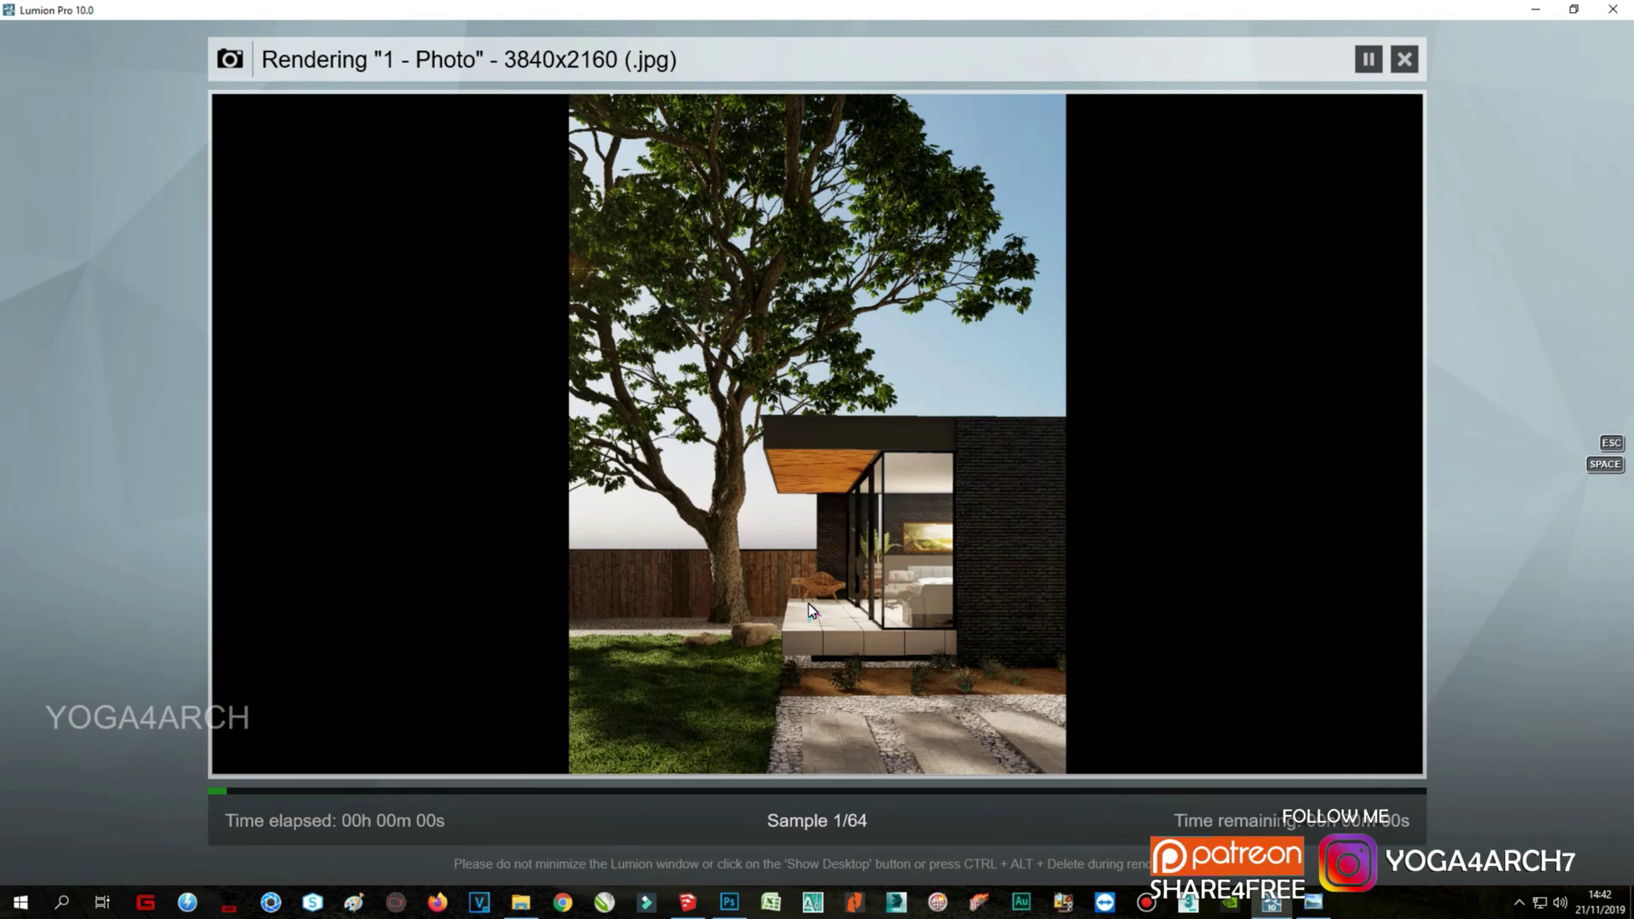
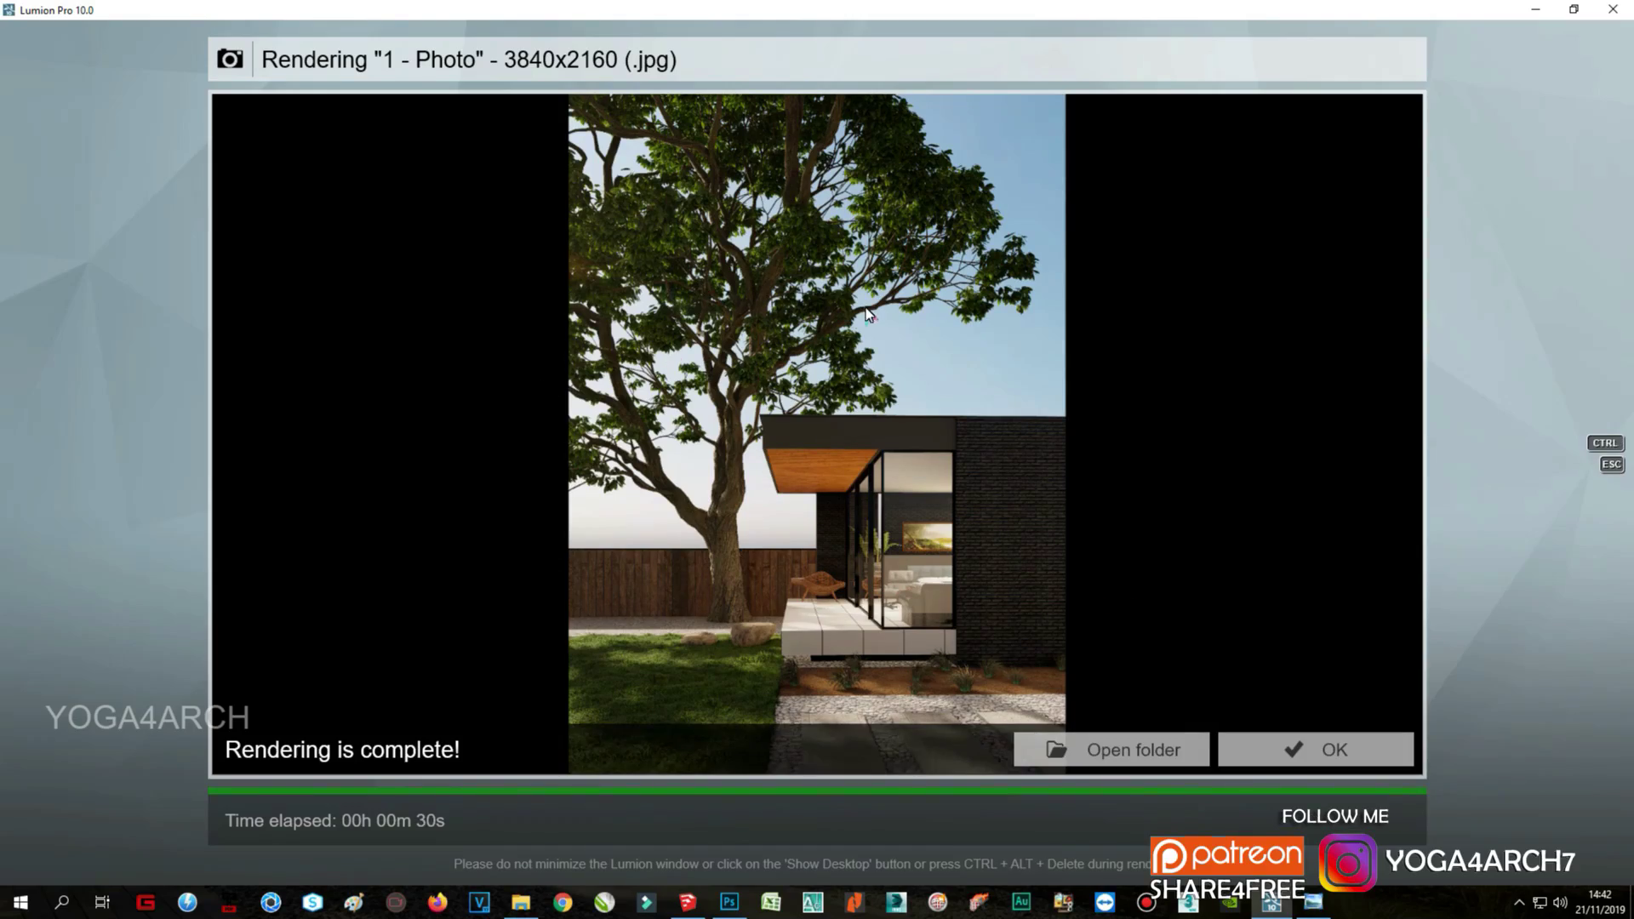
Step: Apply Polii Wood Flooring 18 2k to the overhang ceiling
click(1315, 749)
key(Escape)
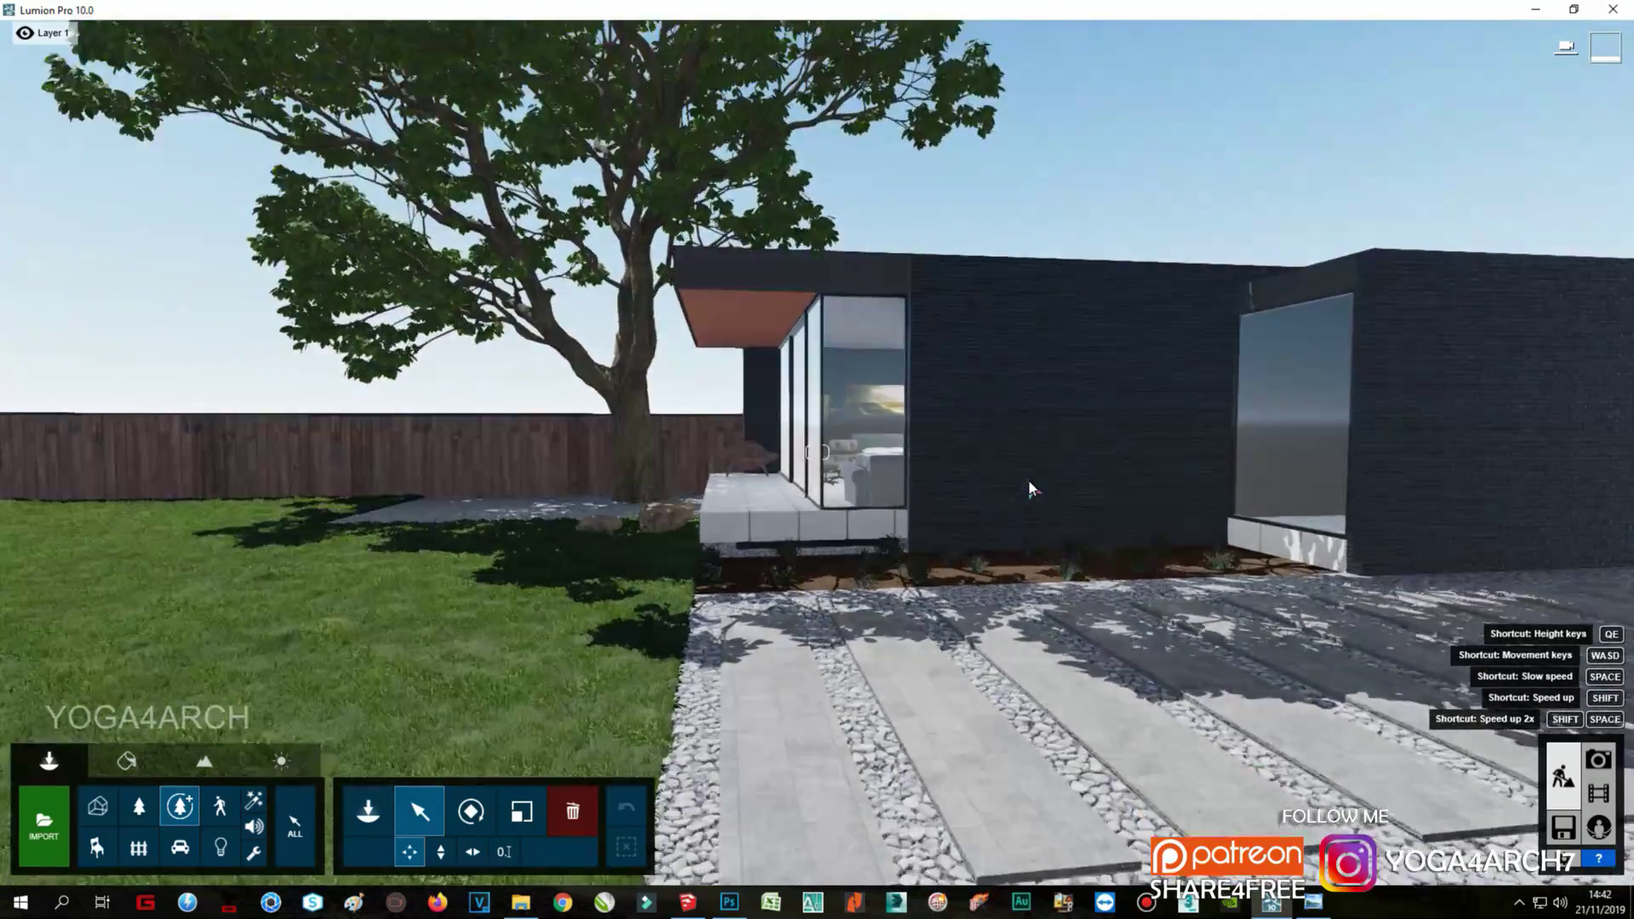
click(126, 760)
click(810, 340)
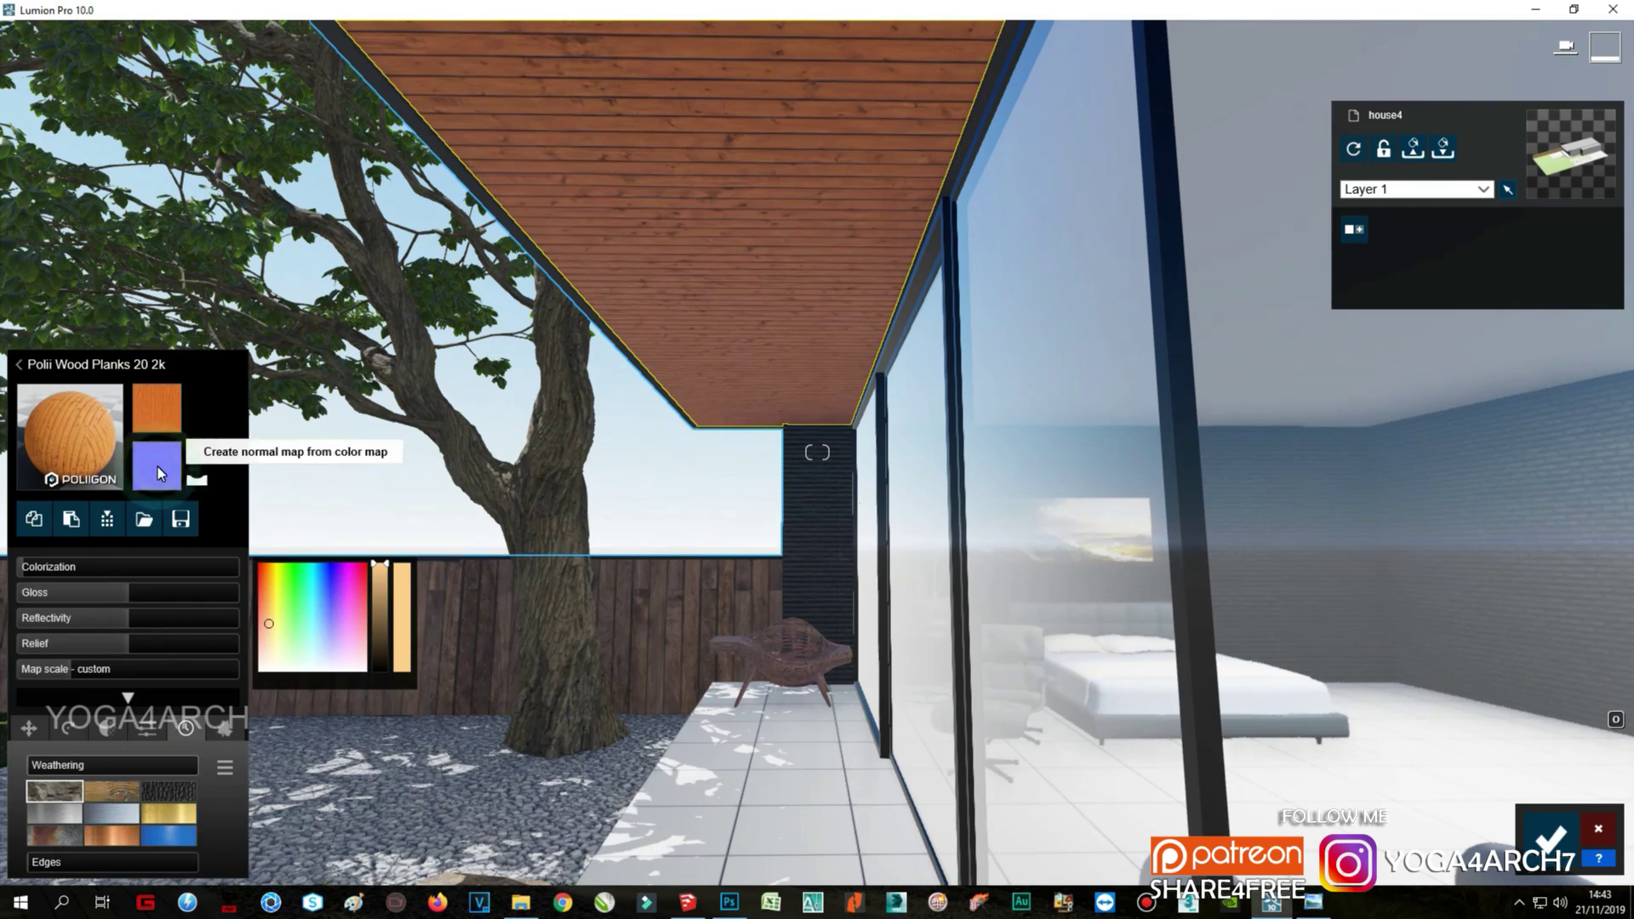
click(232, 621)
click(131, 822)
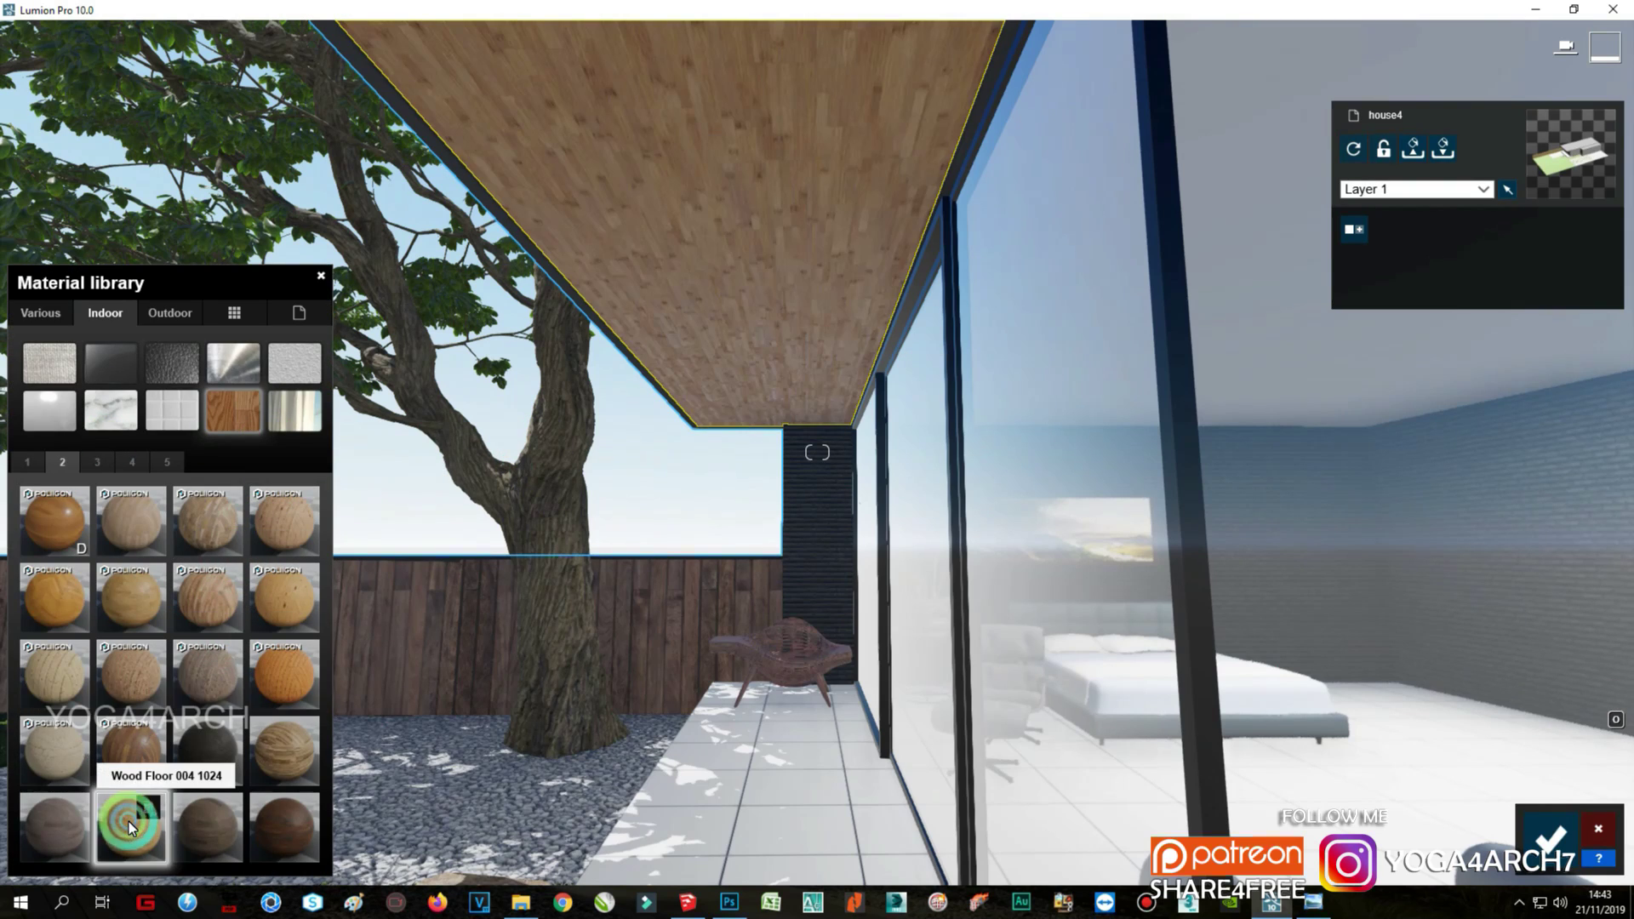
click(121, 609)
Step: Rotate the ceiling wood grain heading to about 90° and finish material editing
click(58, 763)
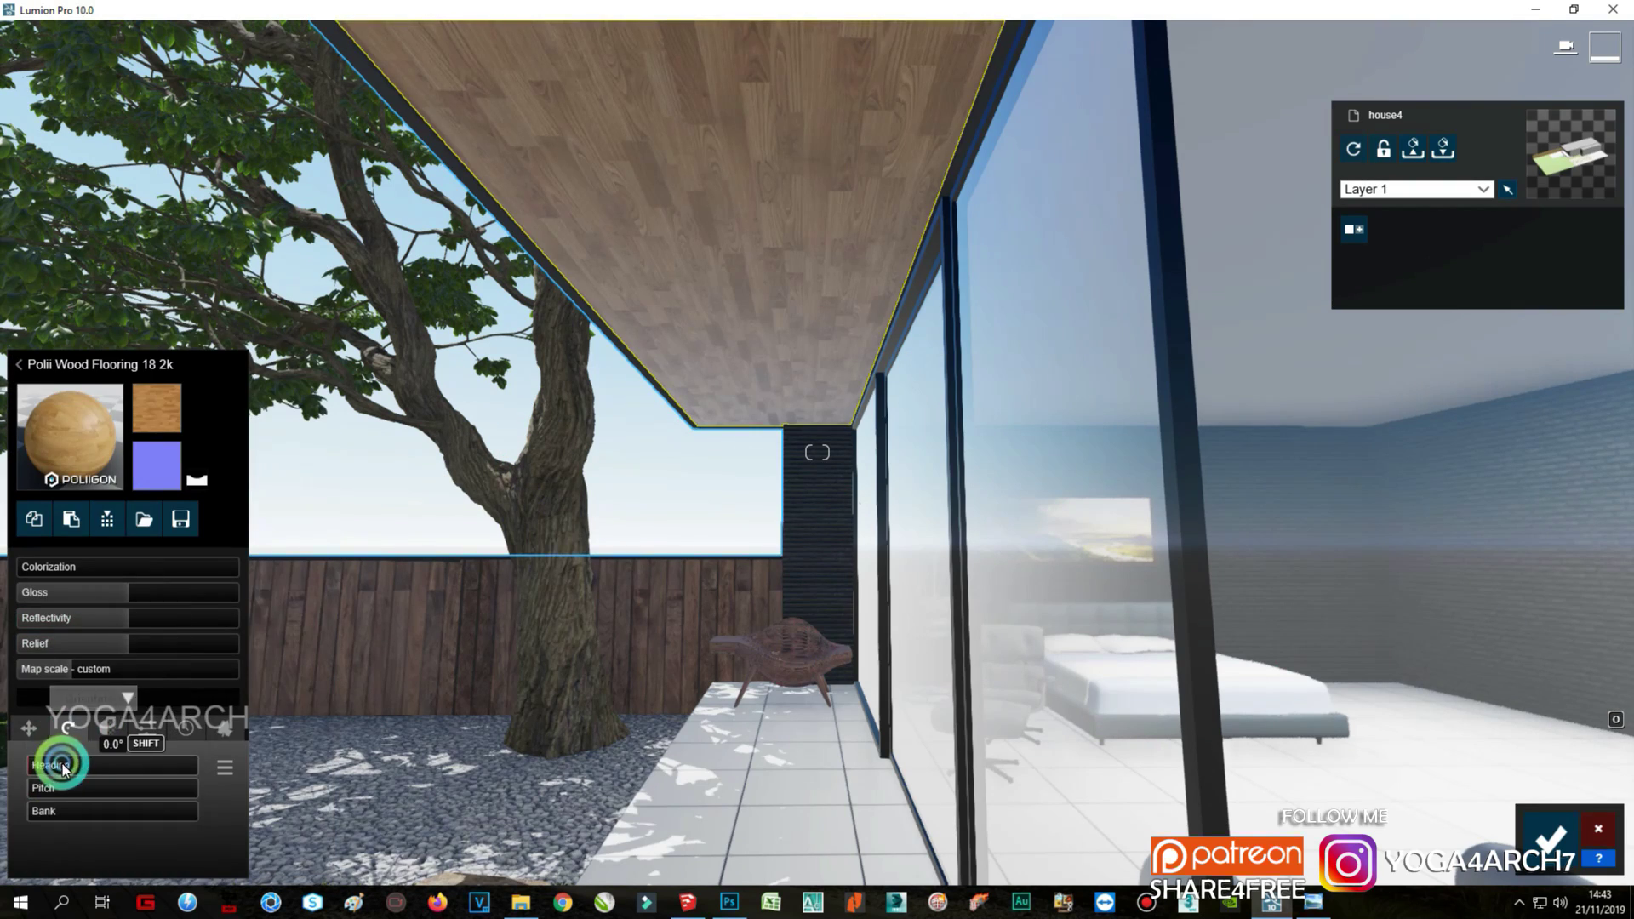
drag(58, 763, 72, 765)
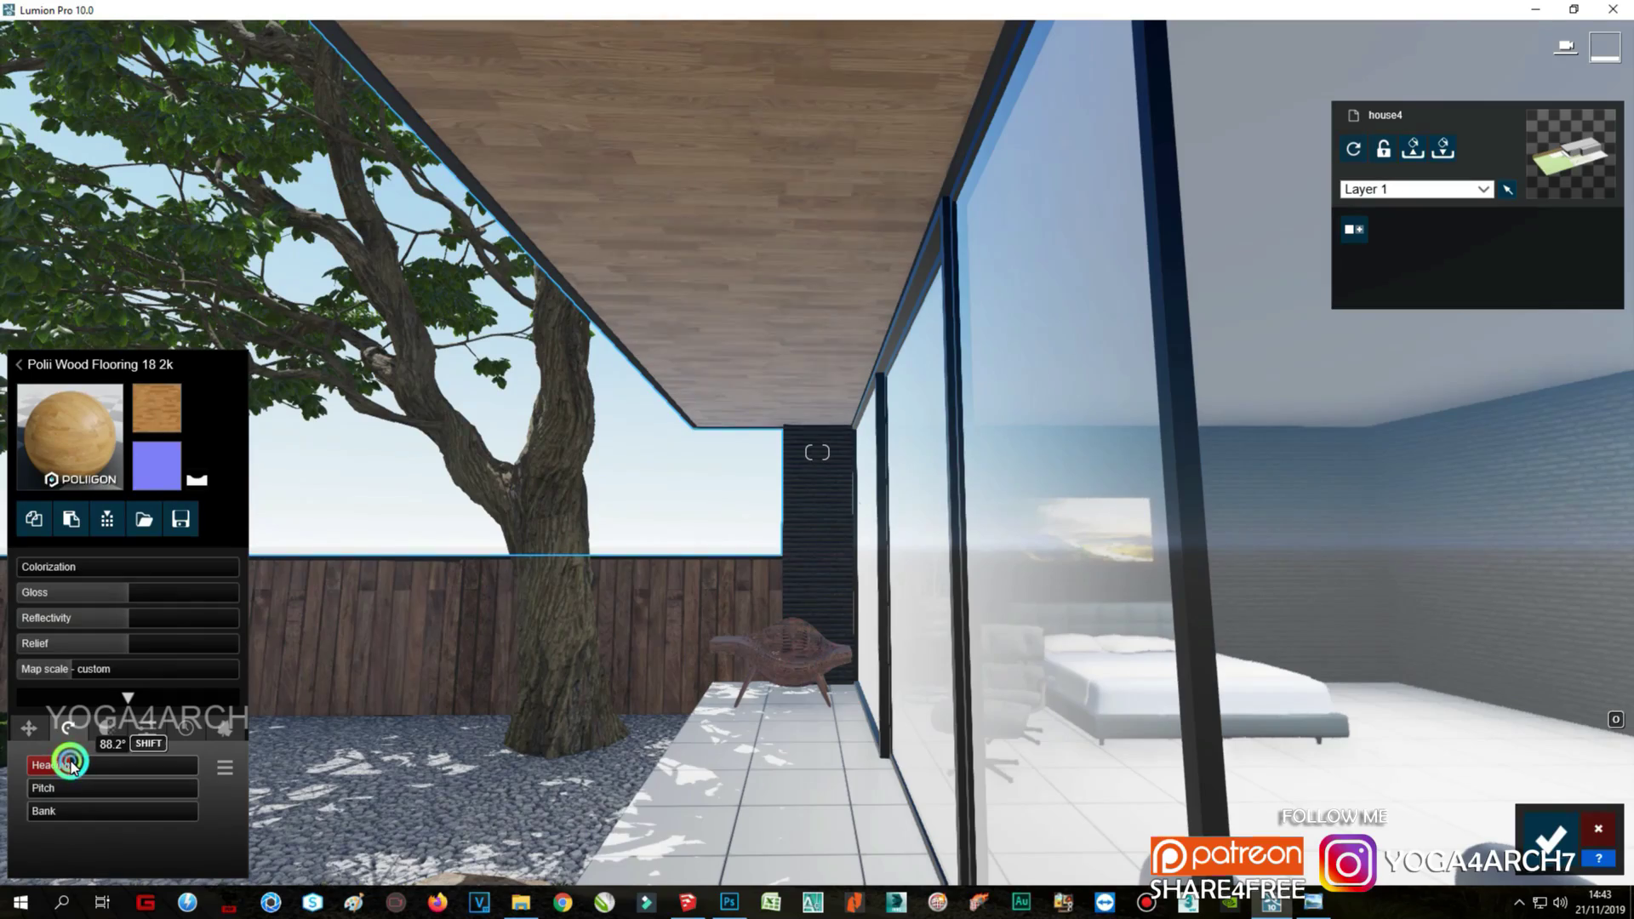
click(712, 584)
key(w)
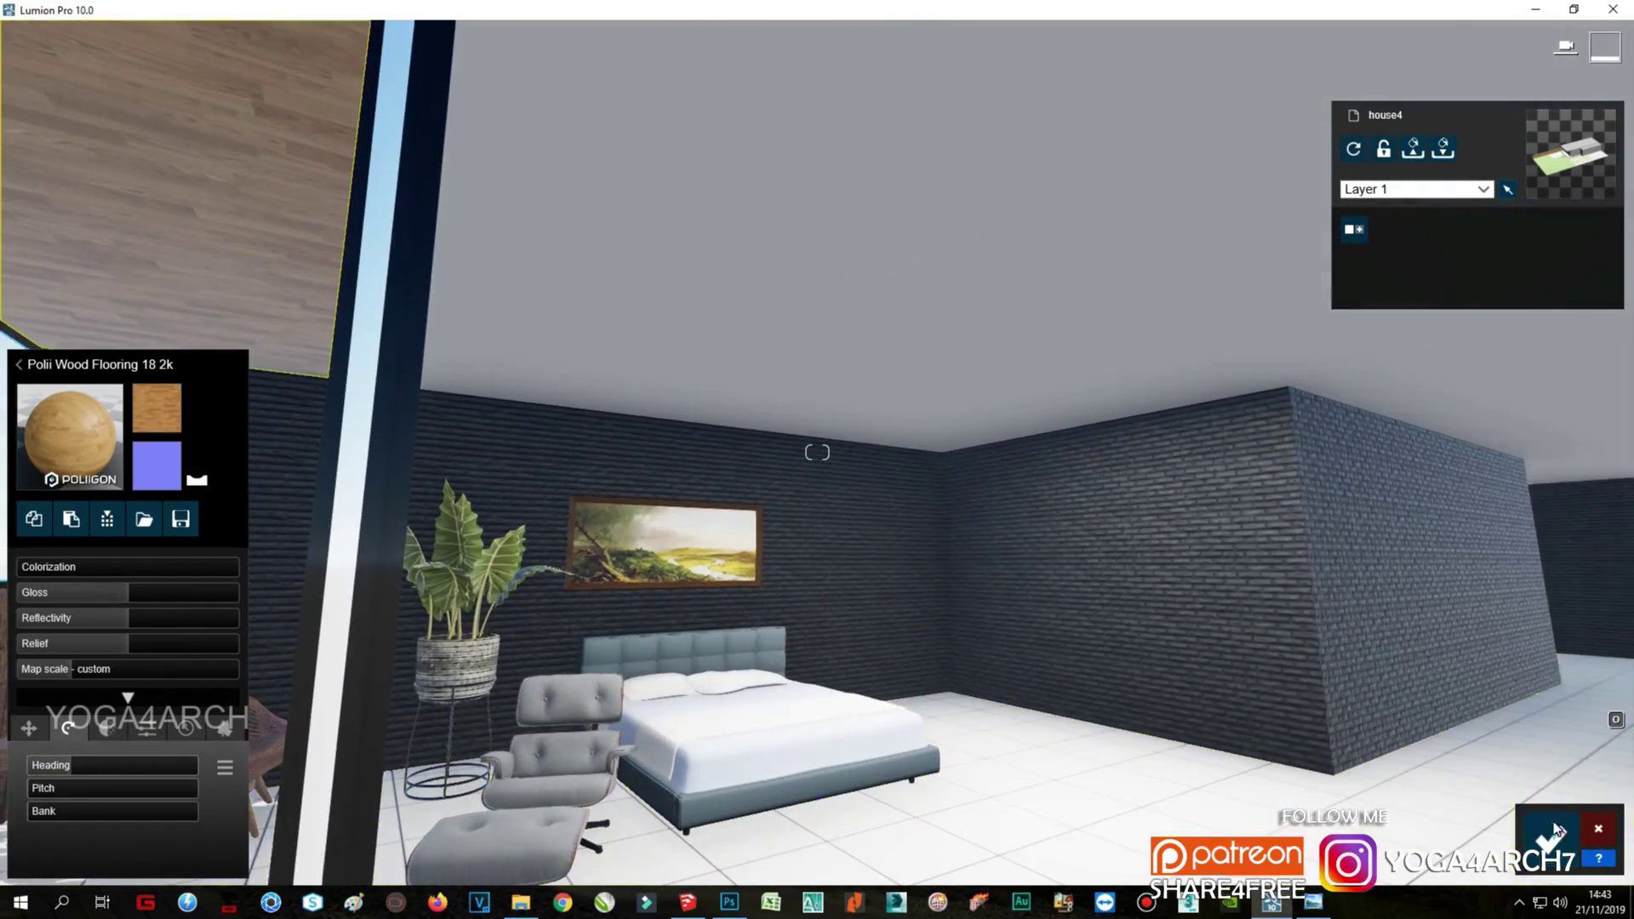
click(1554, 830)
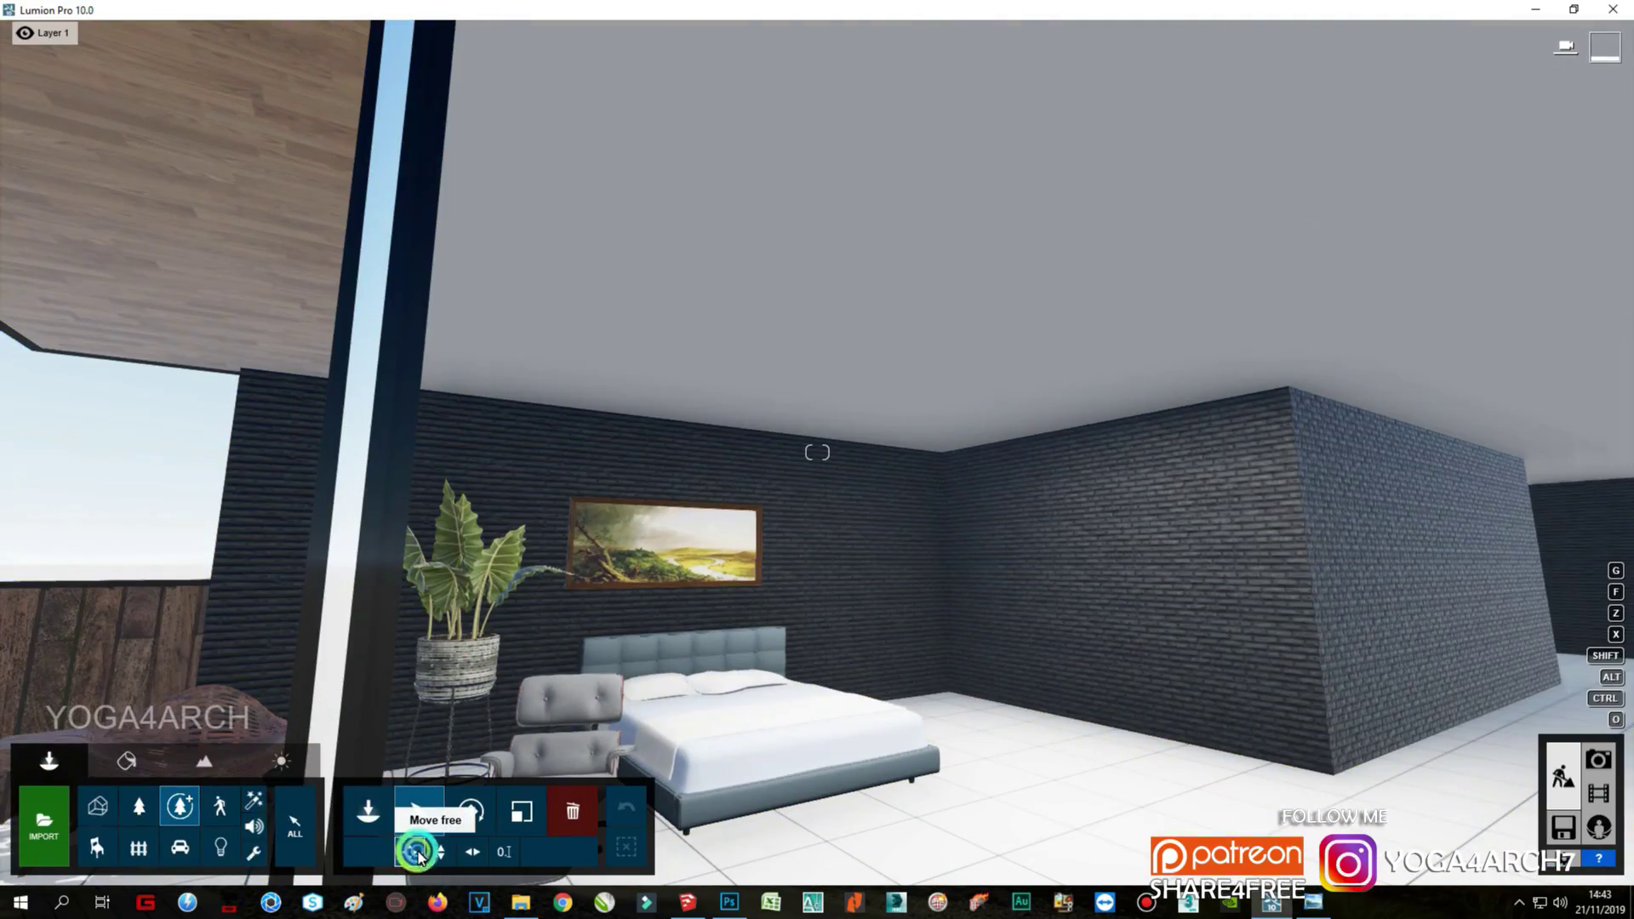
Step: Adjust the bedroom area light's falloff and brightness to about 75.8, then enter Photo mode
click(279, 825)
click(1062, 344)
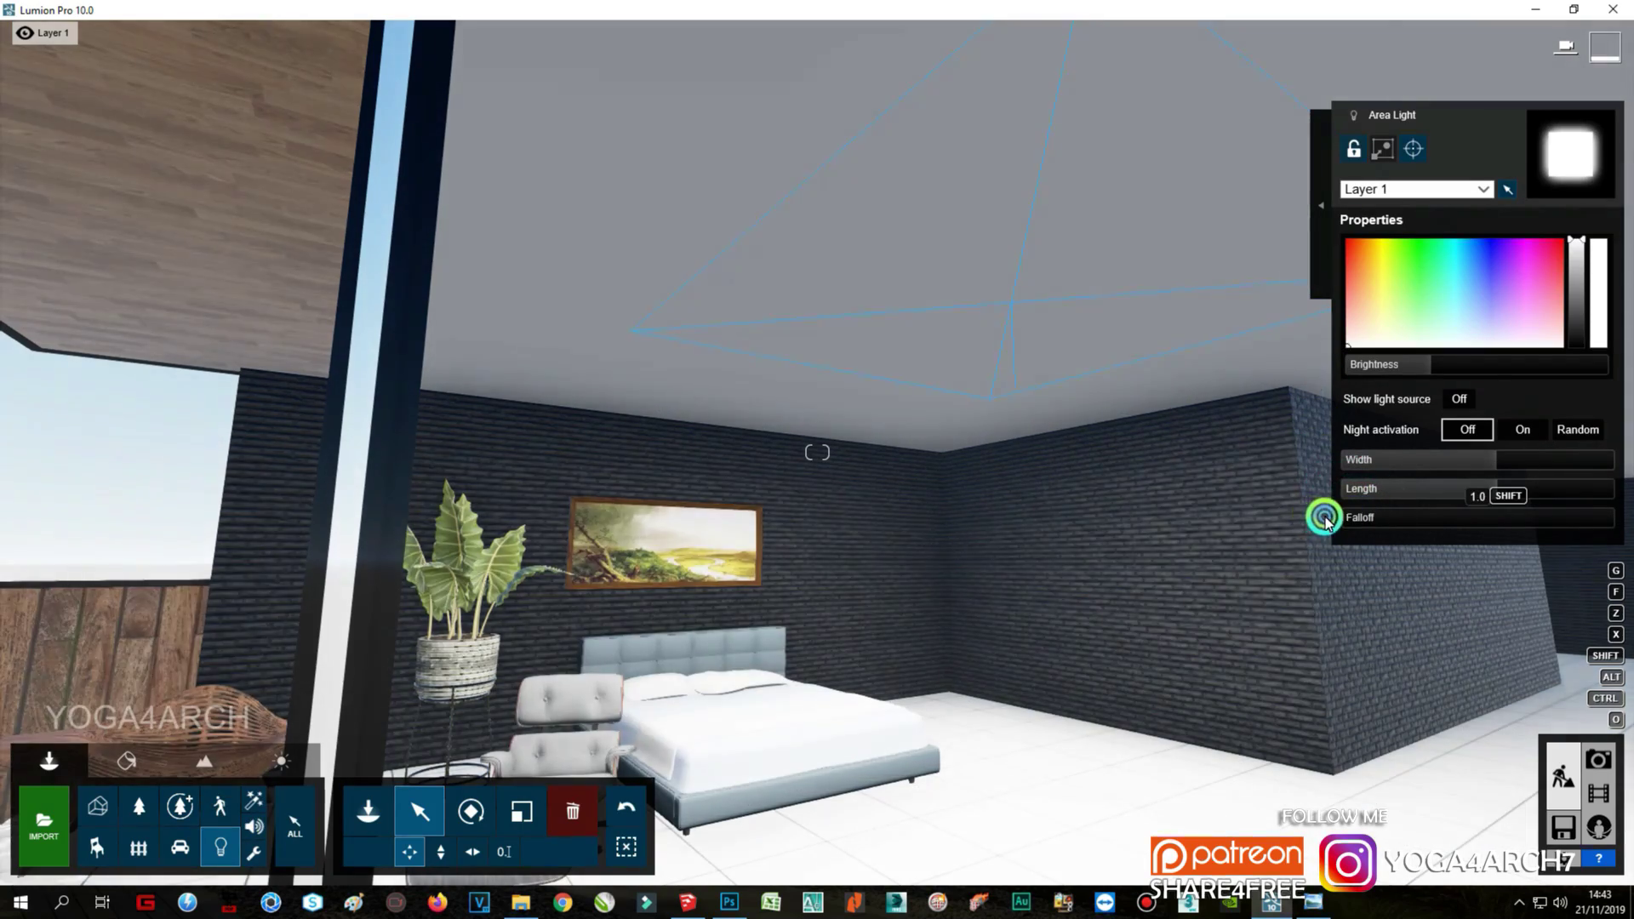
drag(1325, 519, 1371, 516)
drag(1371, 364, 1406, 364)
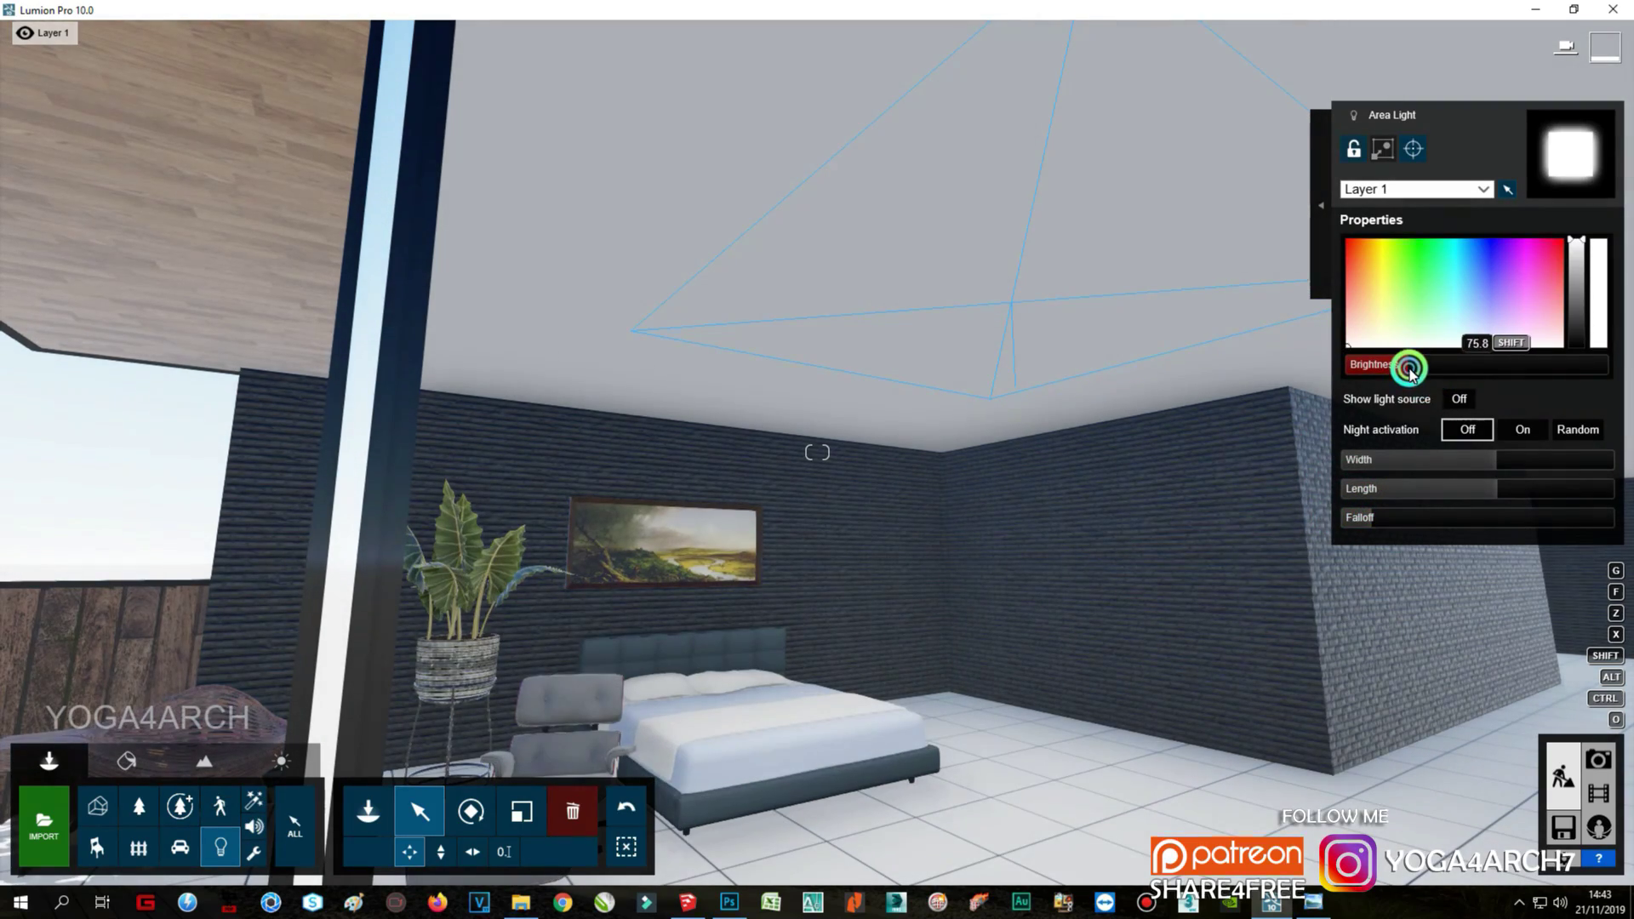
right_drag(936, 545, 891, 559)
click(1598, 759)
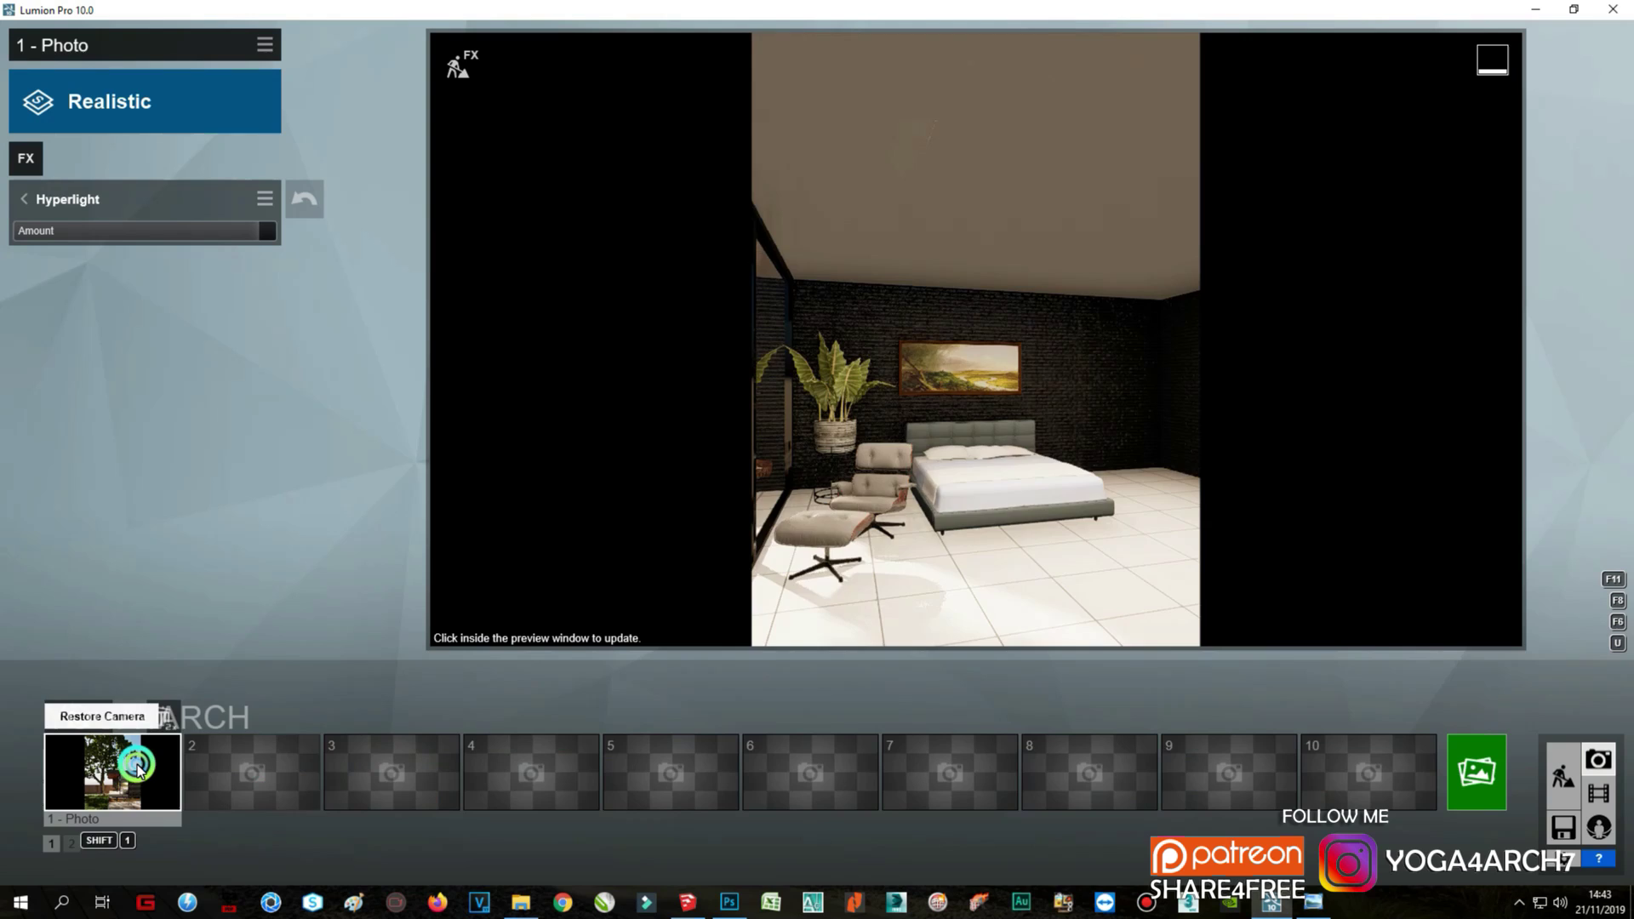
Step: Lower photo 1's Hyperlight to 37.7% and add a Sky Light effect
click(217, 719)
click(1152, 528)
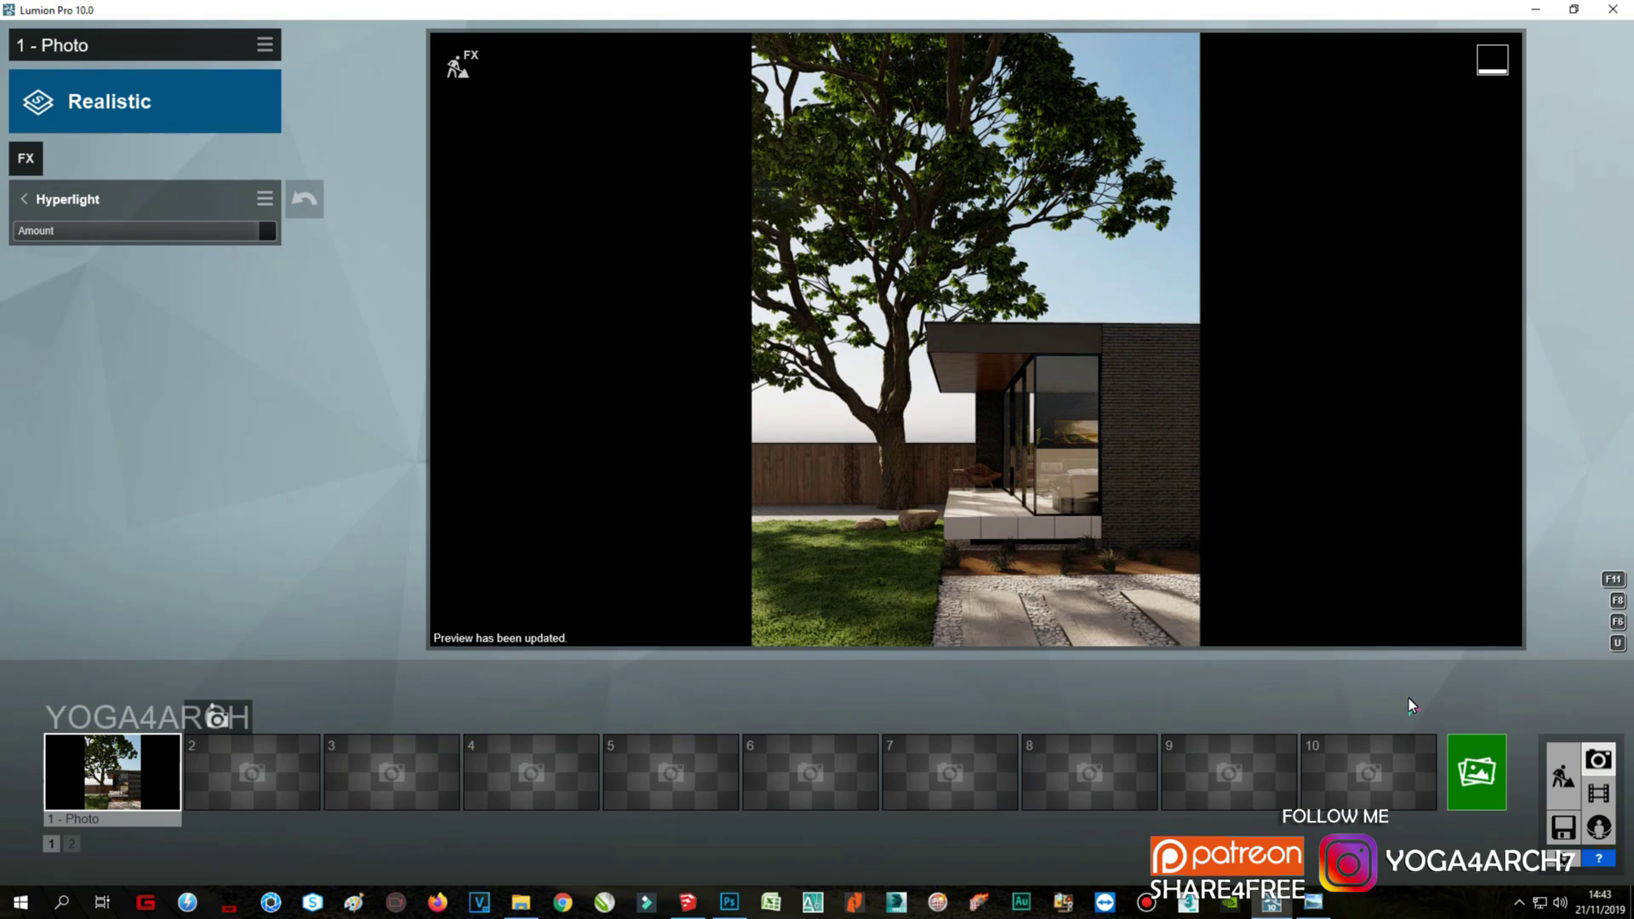
drag(199, 243, 176, 233)
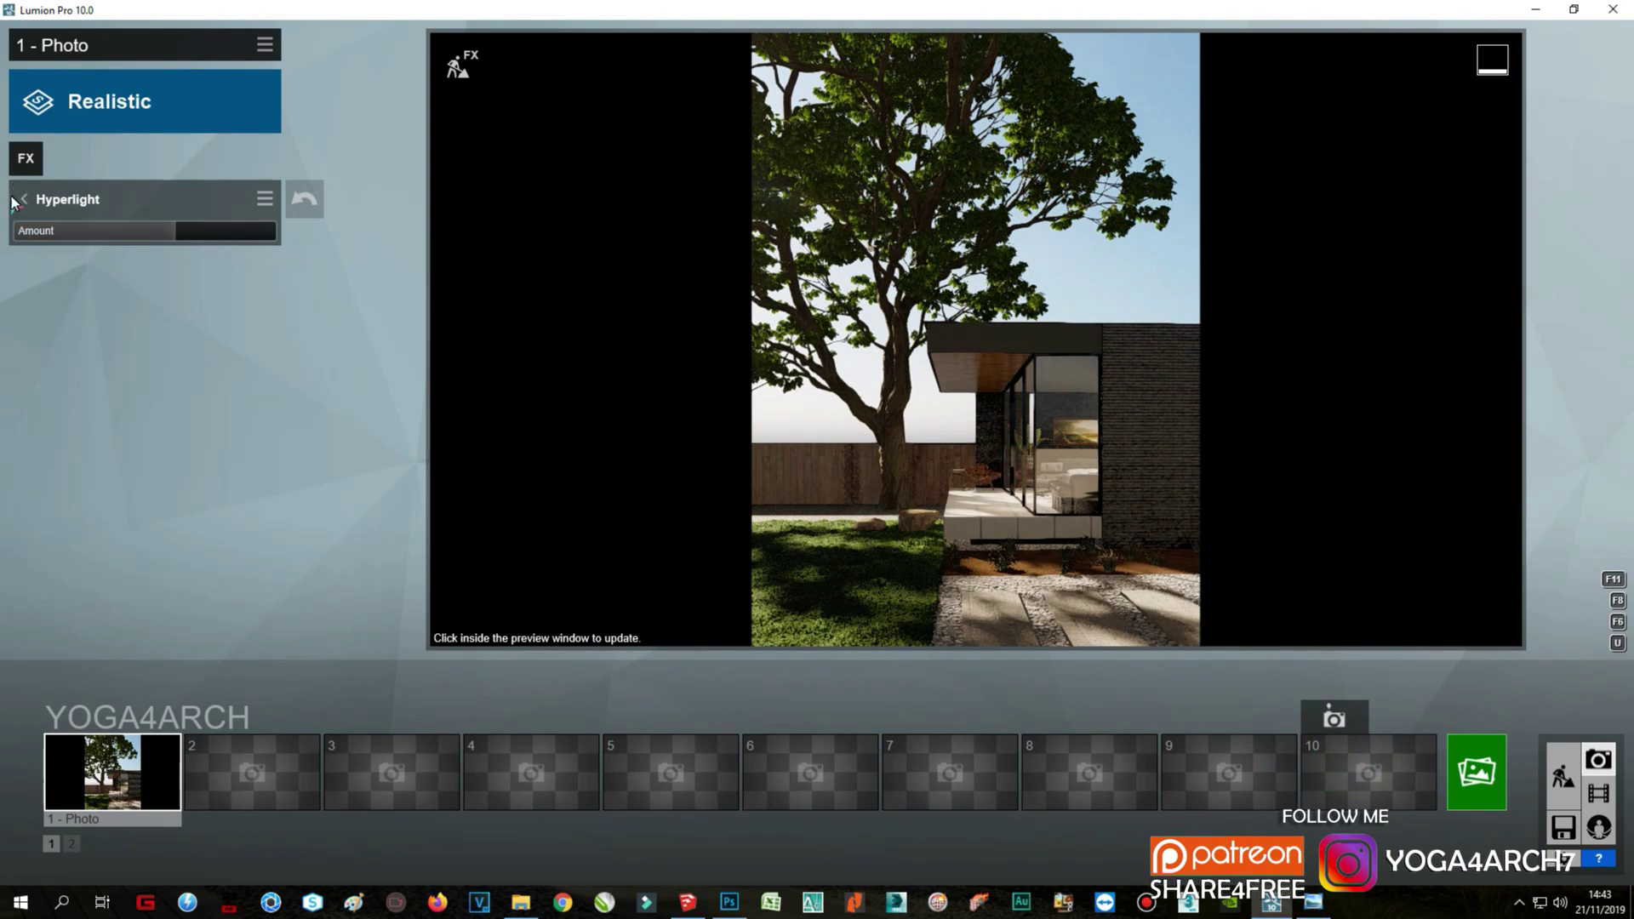
click(26, 158)
click(922, 386)
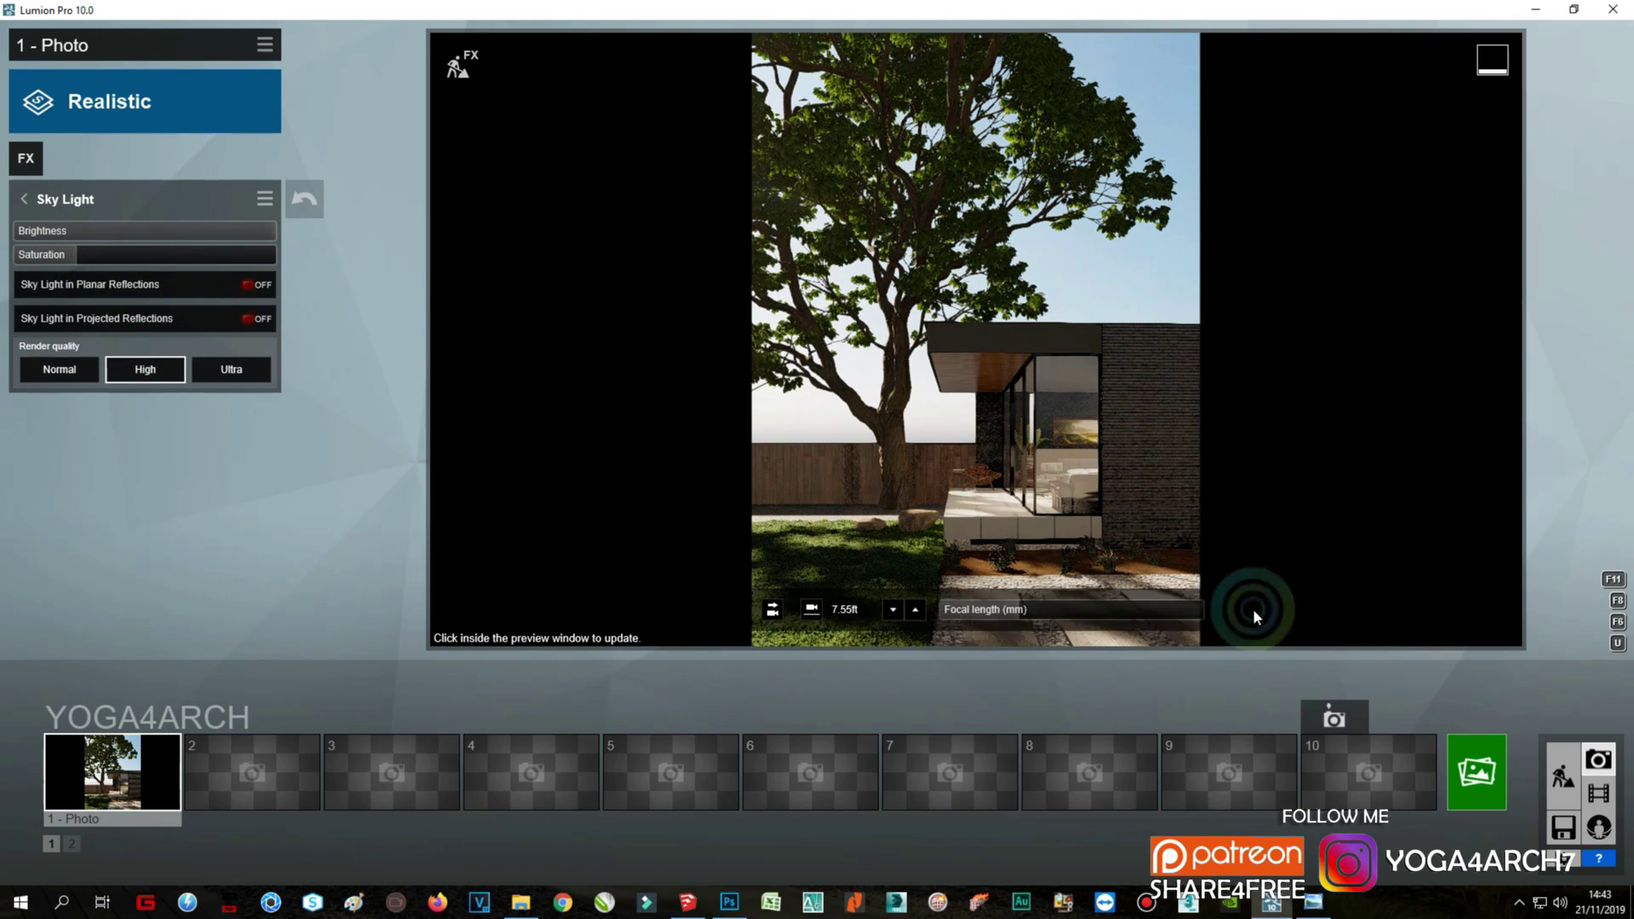
Step: Render photo 1 at print size 3840x2160 over the existing file and compare with the reference photo
click(1334, 718)
click(921, 675)
double_click(584, 191)
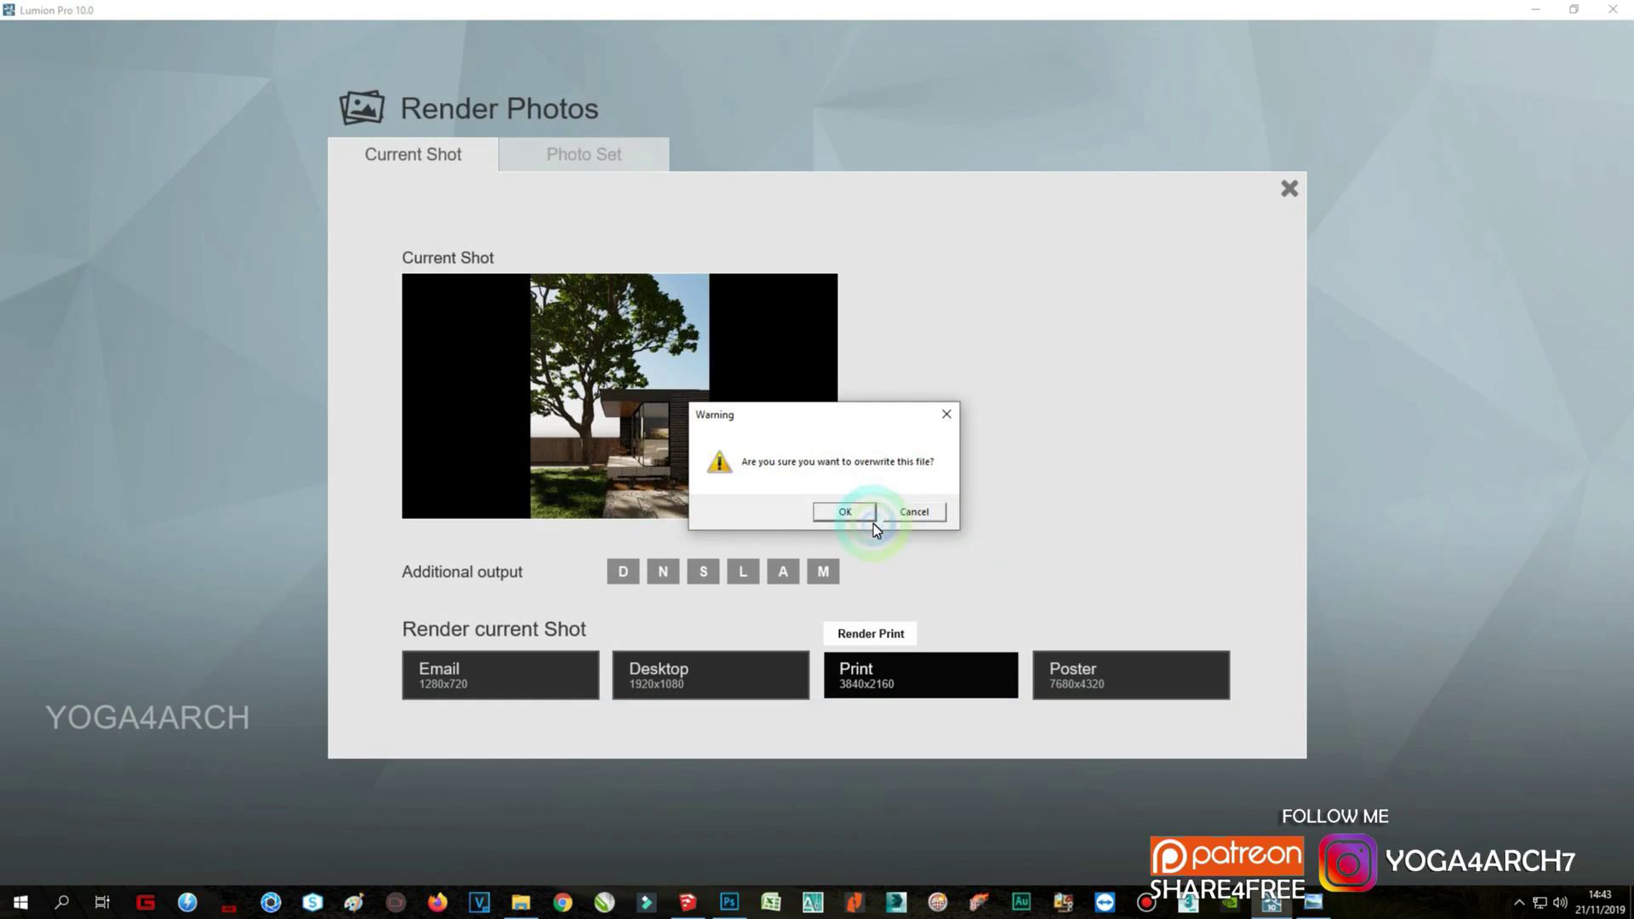
click(873, 513)
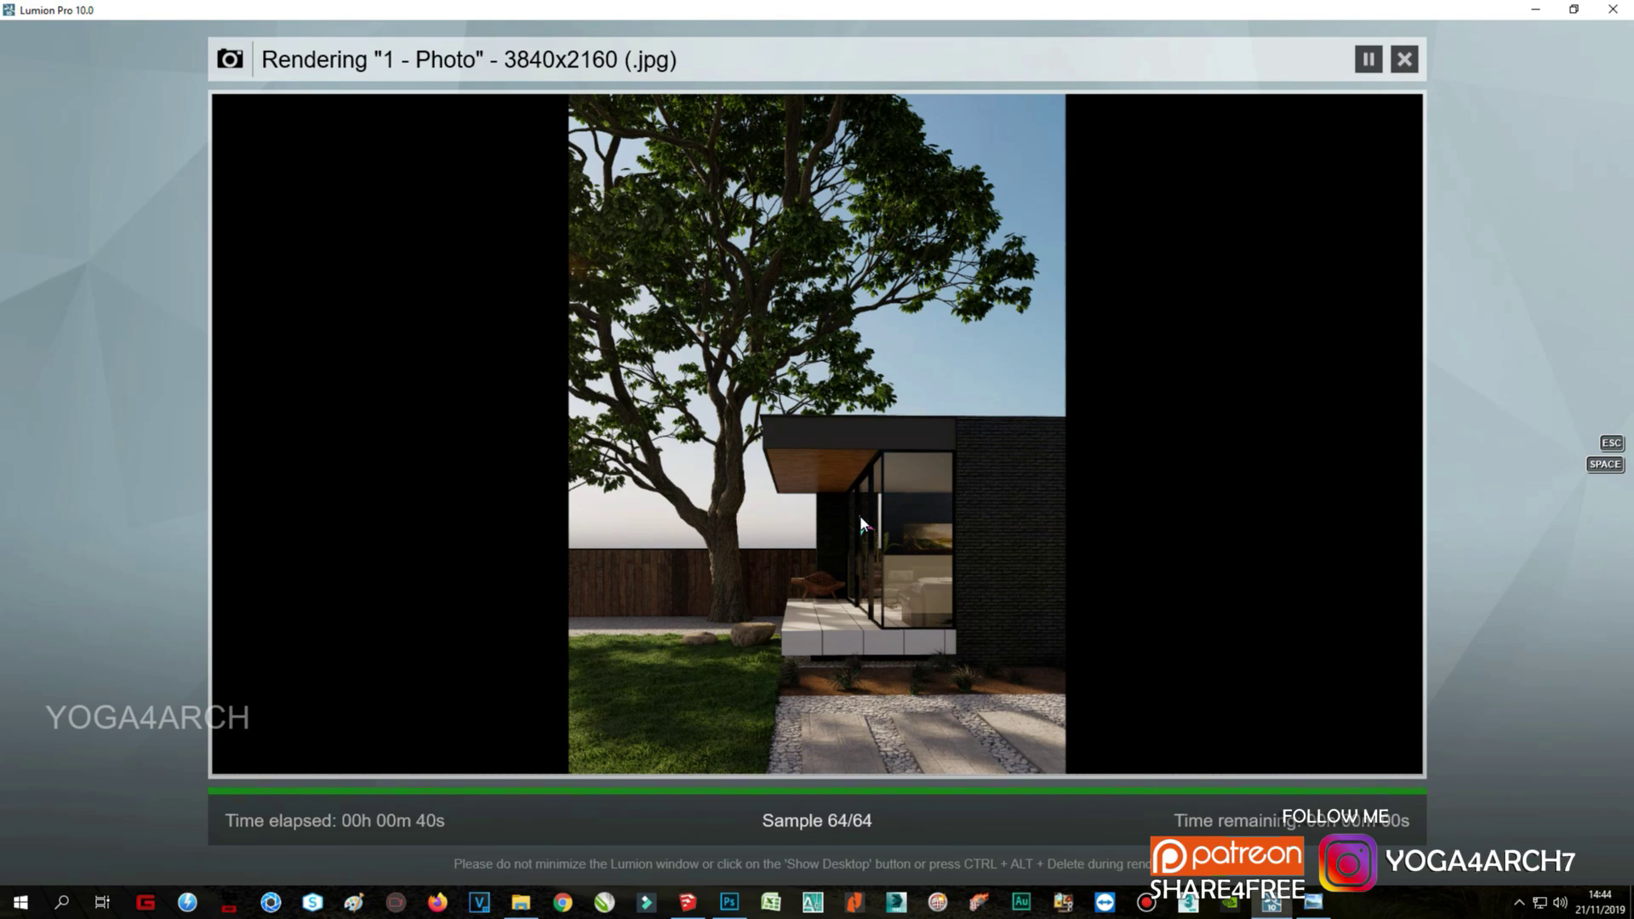
click(1315, 744)
click(1311, 904)
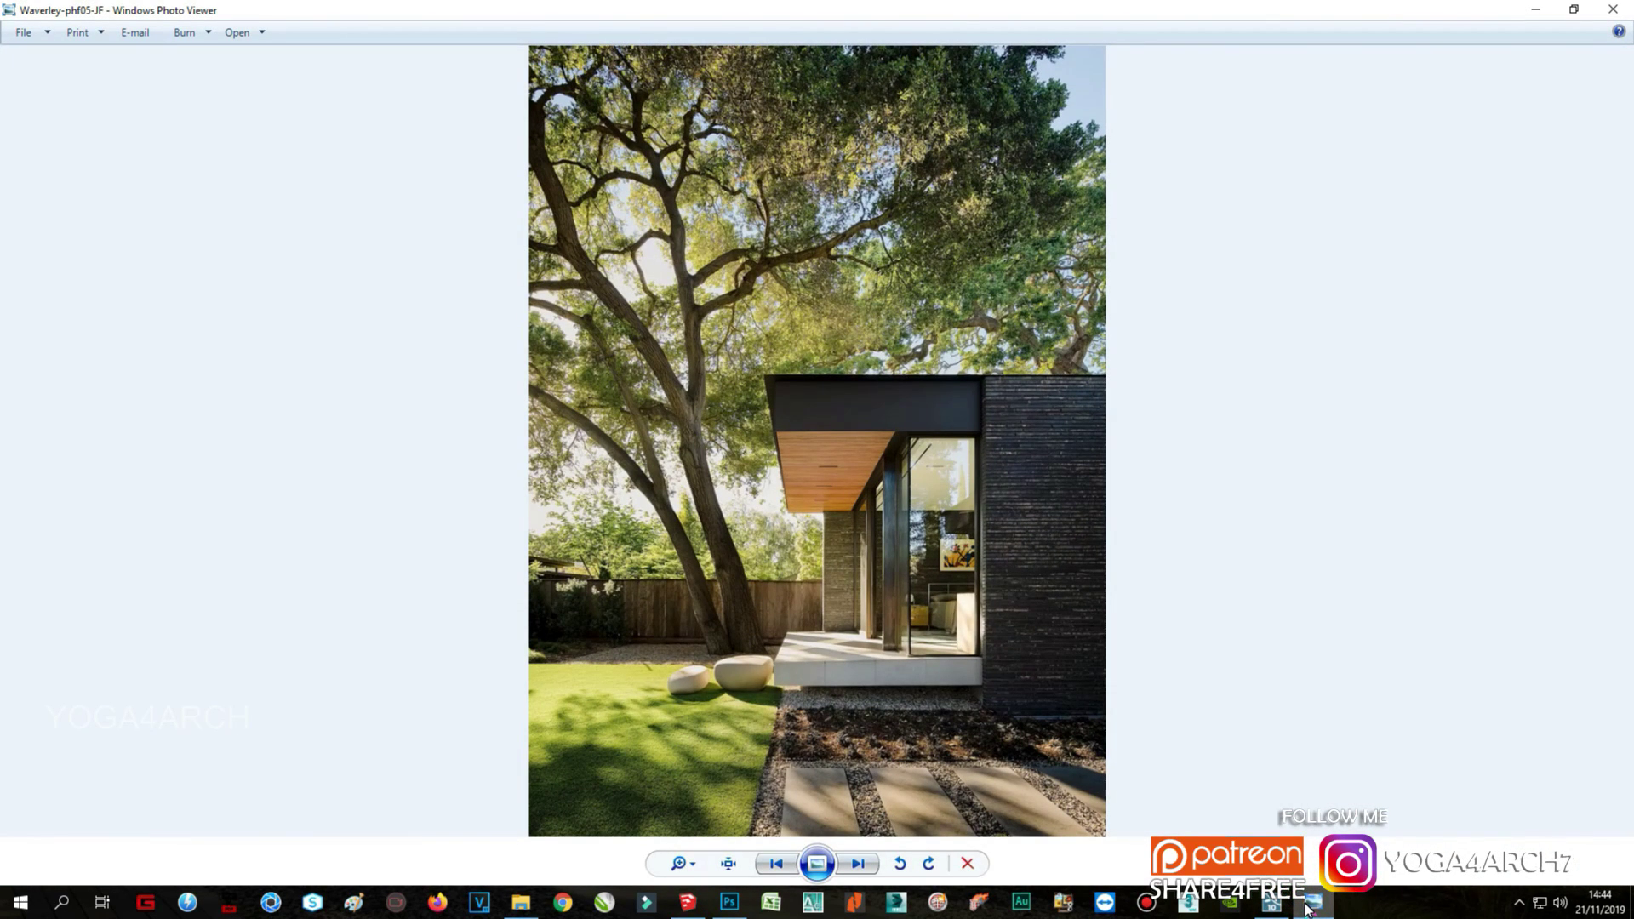
click(1310, 905)
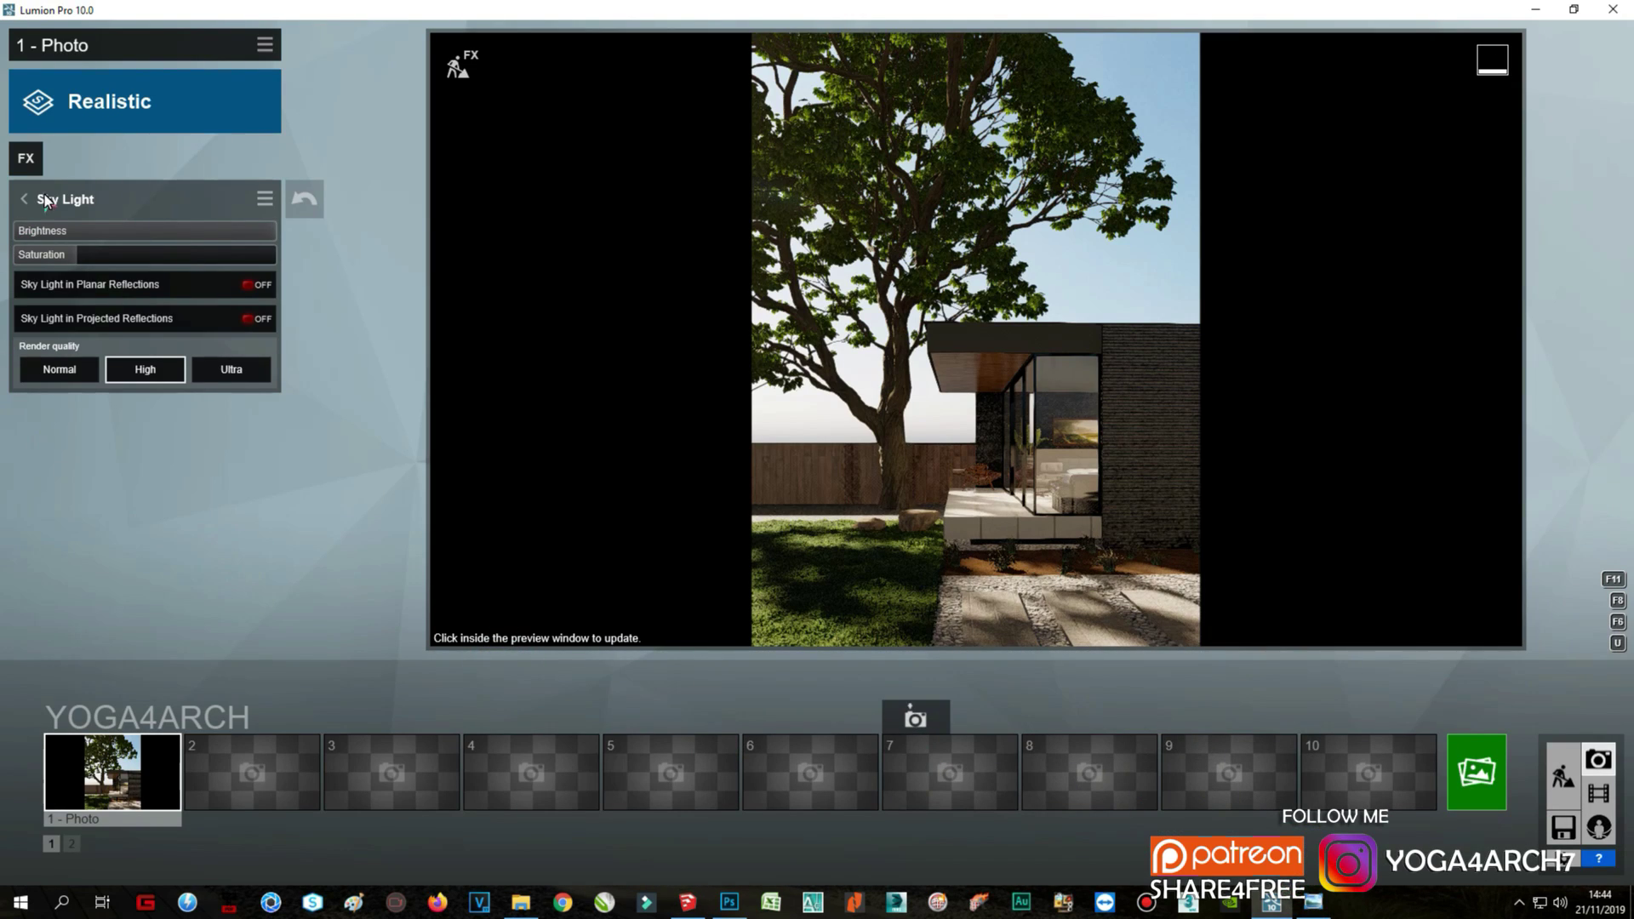
Step: Add a Sun effect with brightness 1.3, height 48.5° and heading 101.7°, then refresh the preview
click(11, 164)
click(521, 298)
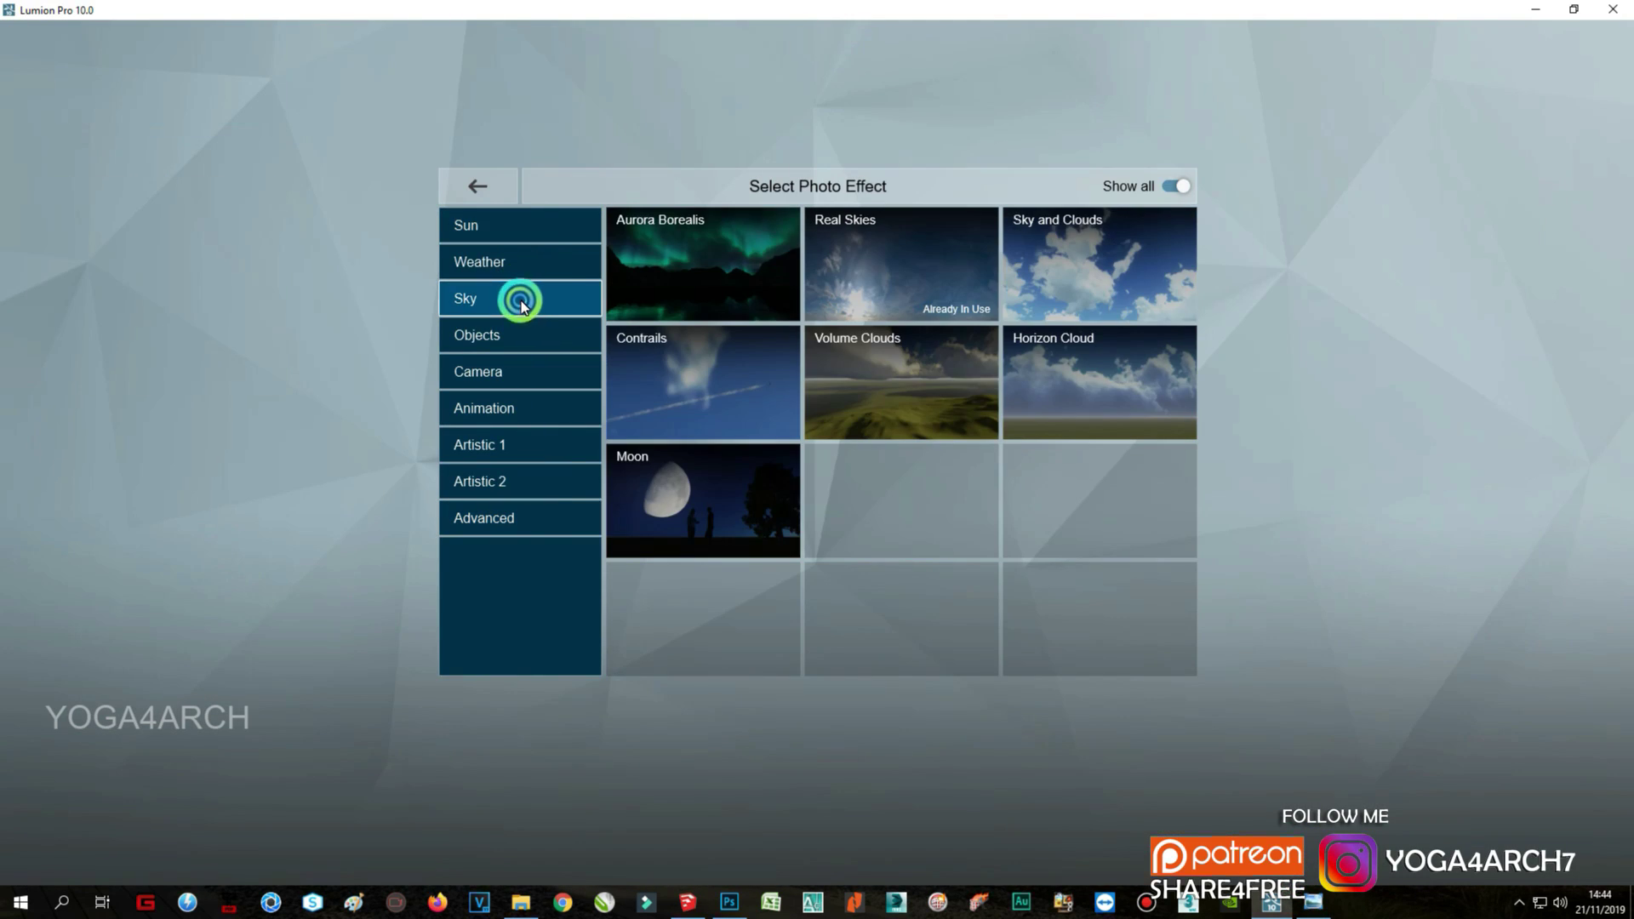
click(508, 234)
click(675, 272)
mouse_move(114, 277)
mouse_down()
mouse_move(182, 281)
mouse_move(131, 280)
mouse_up()
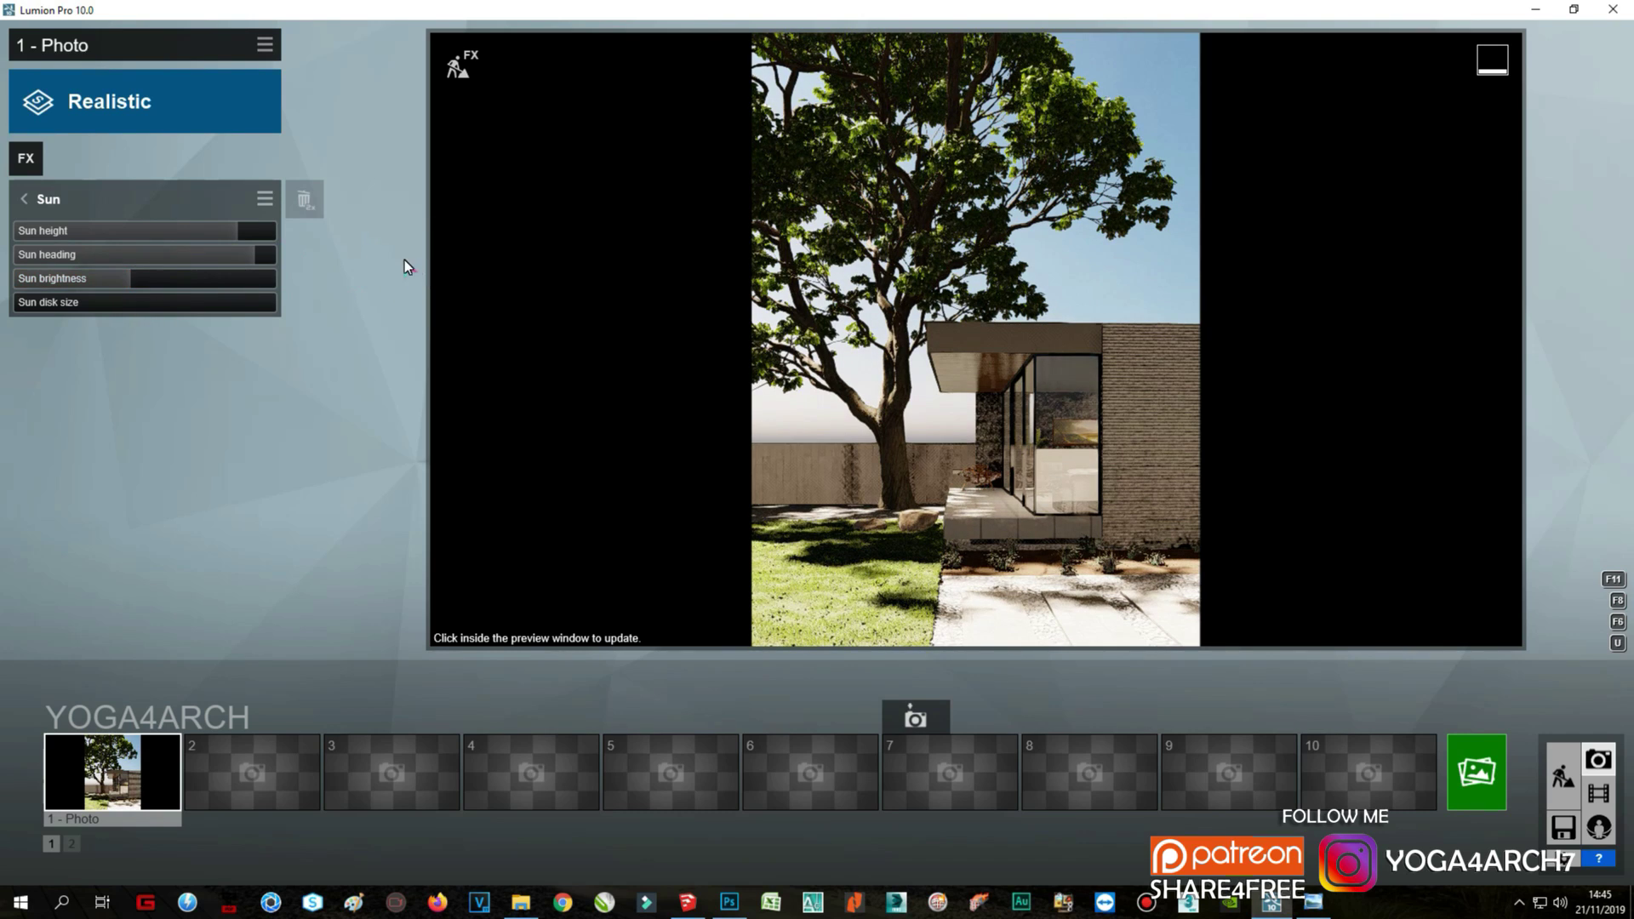
drag(221, 230, 261, 265)
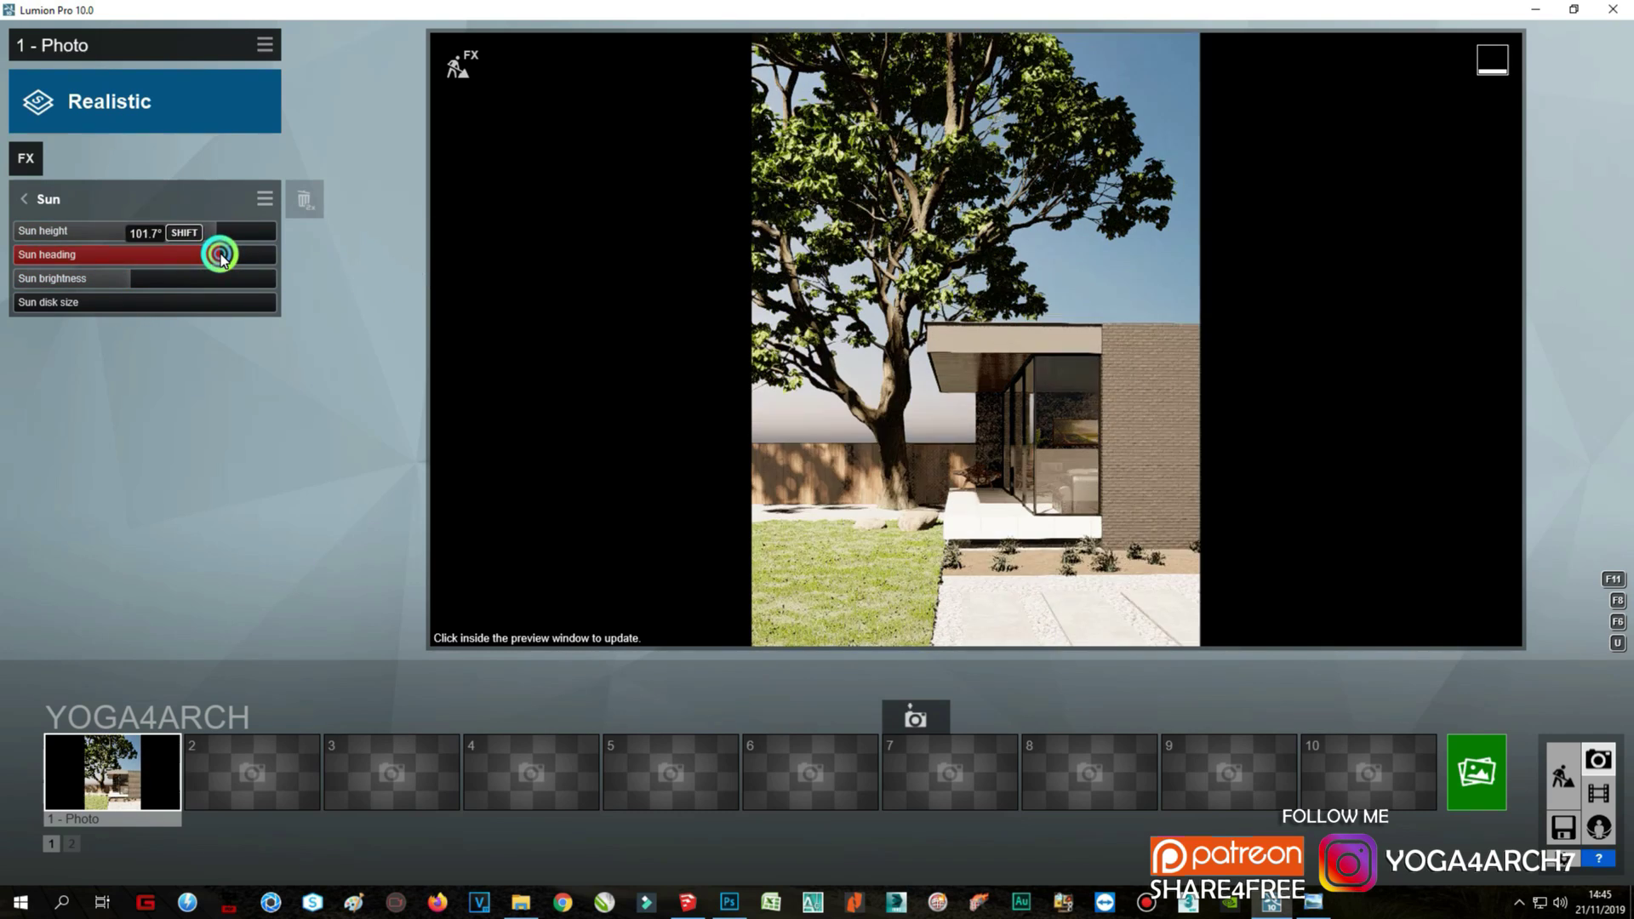
click(904, 403)
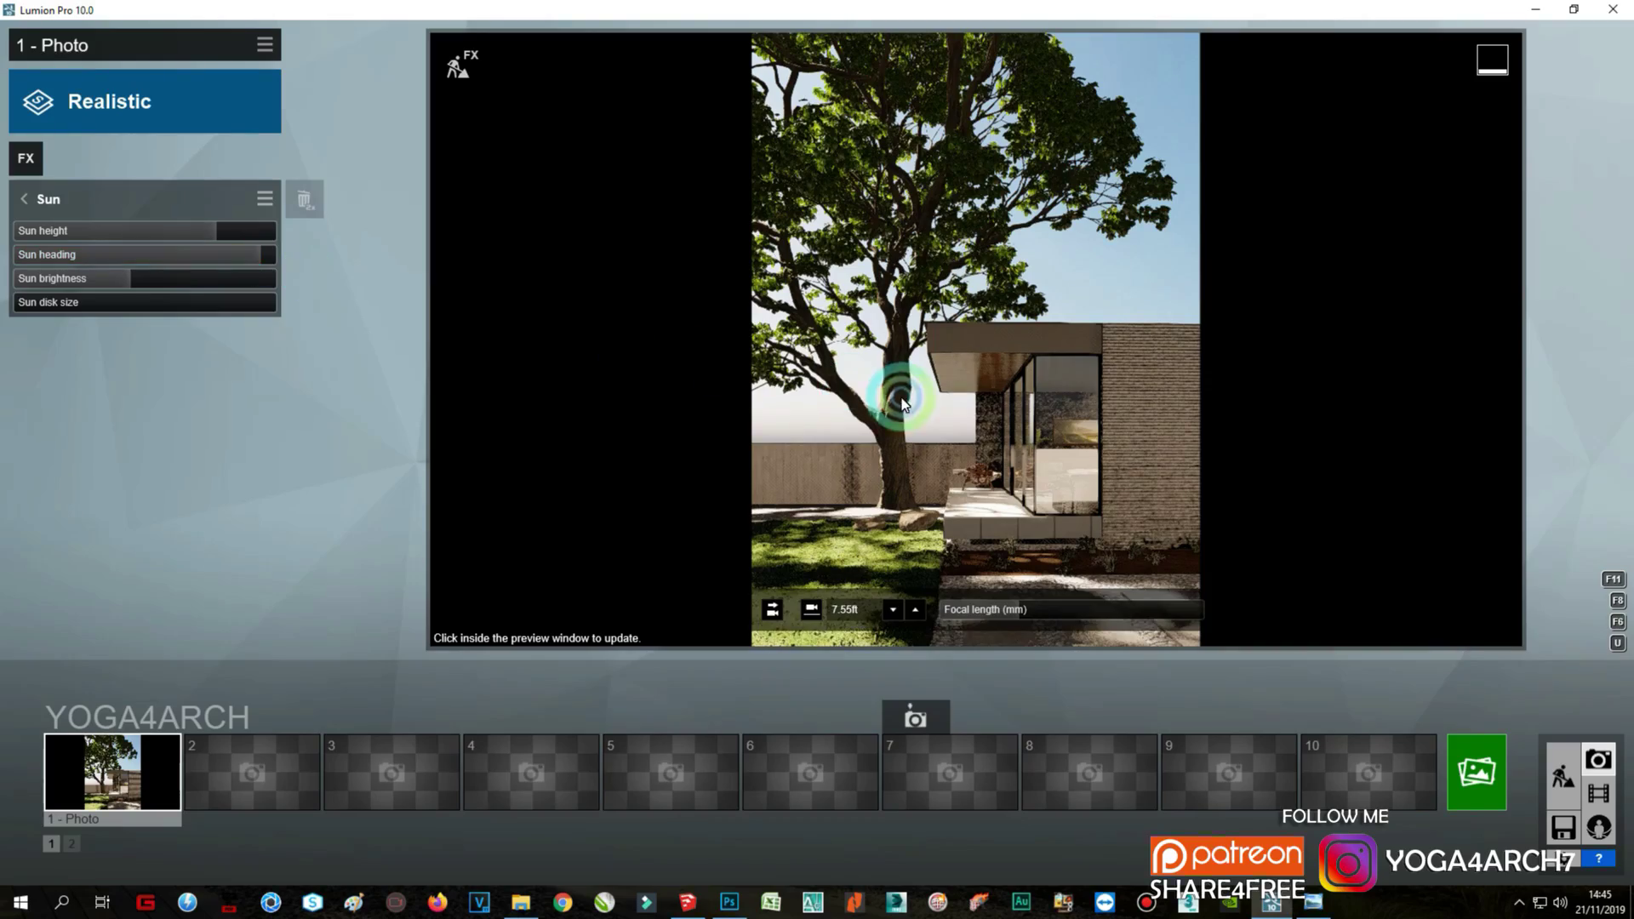
click(1142, 502)
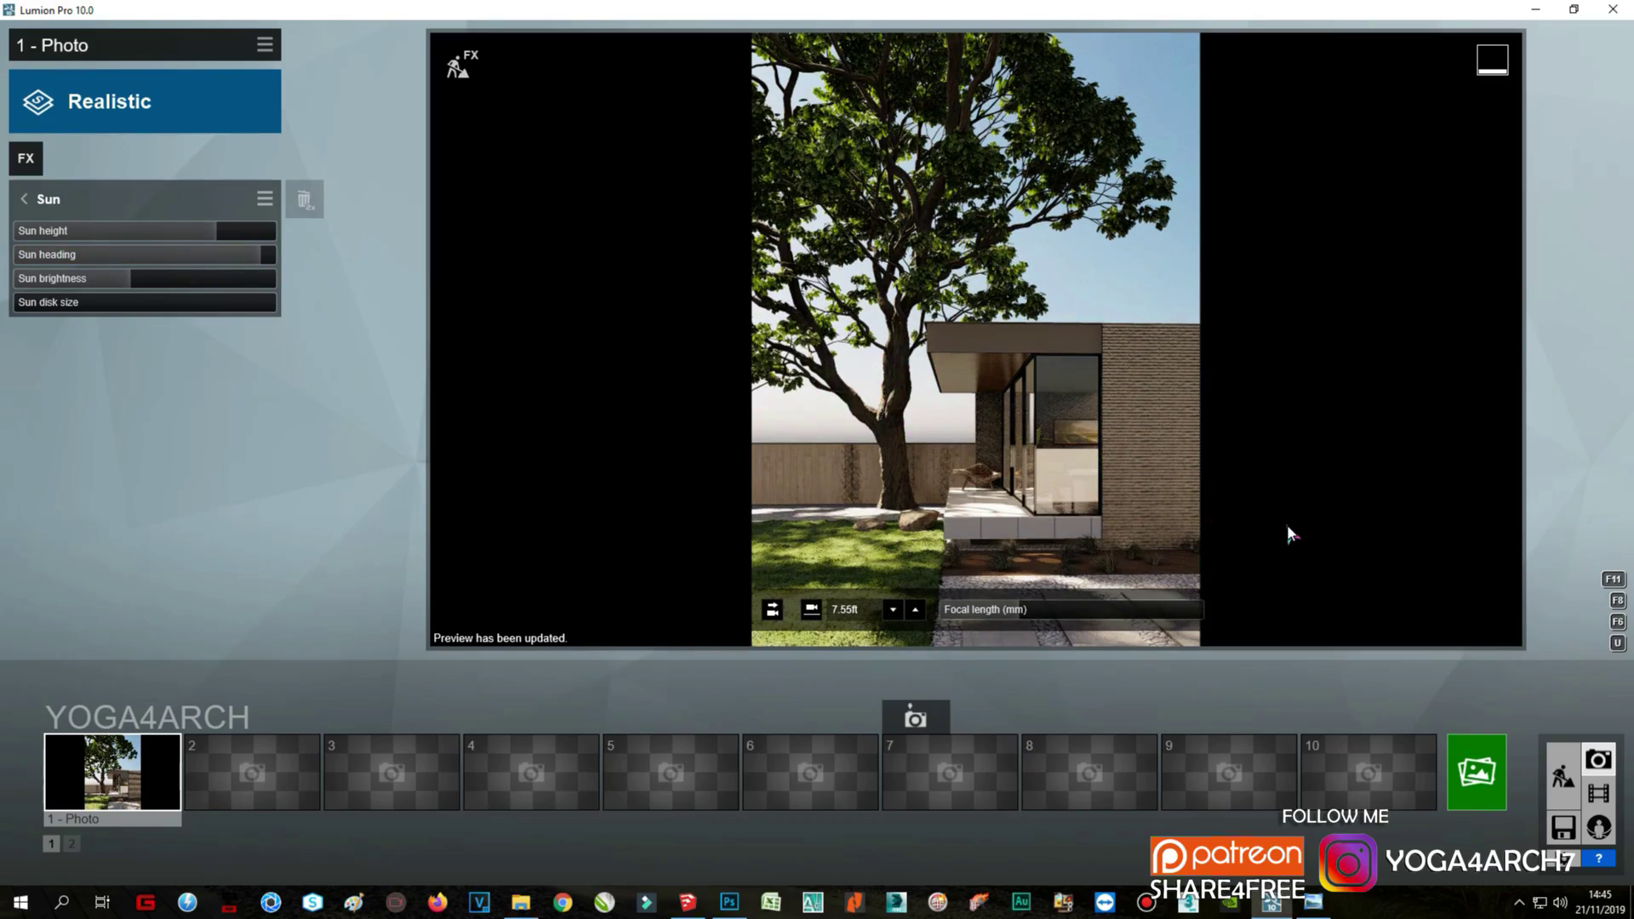
Step: Place and enlarge a sweet chestnut 004 tree beside the house
click(1562, 777)
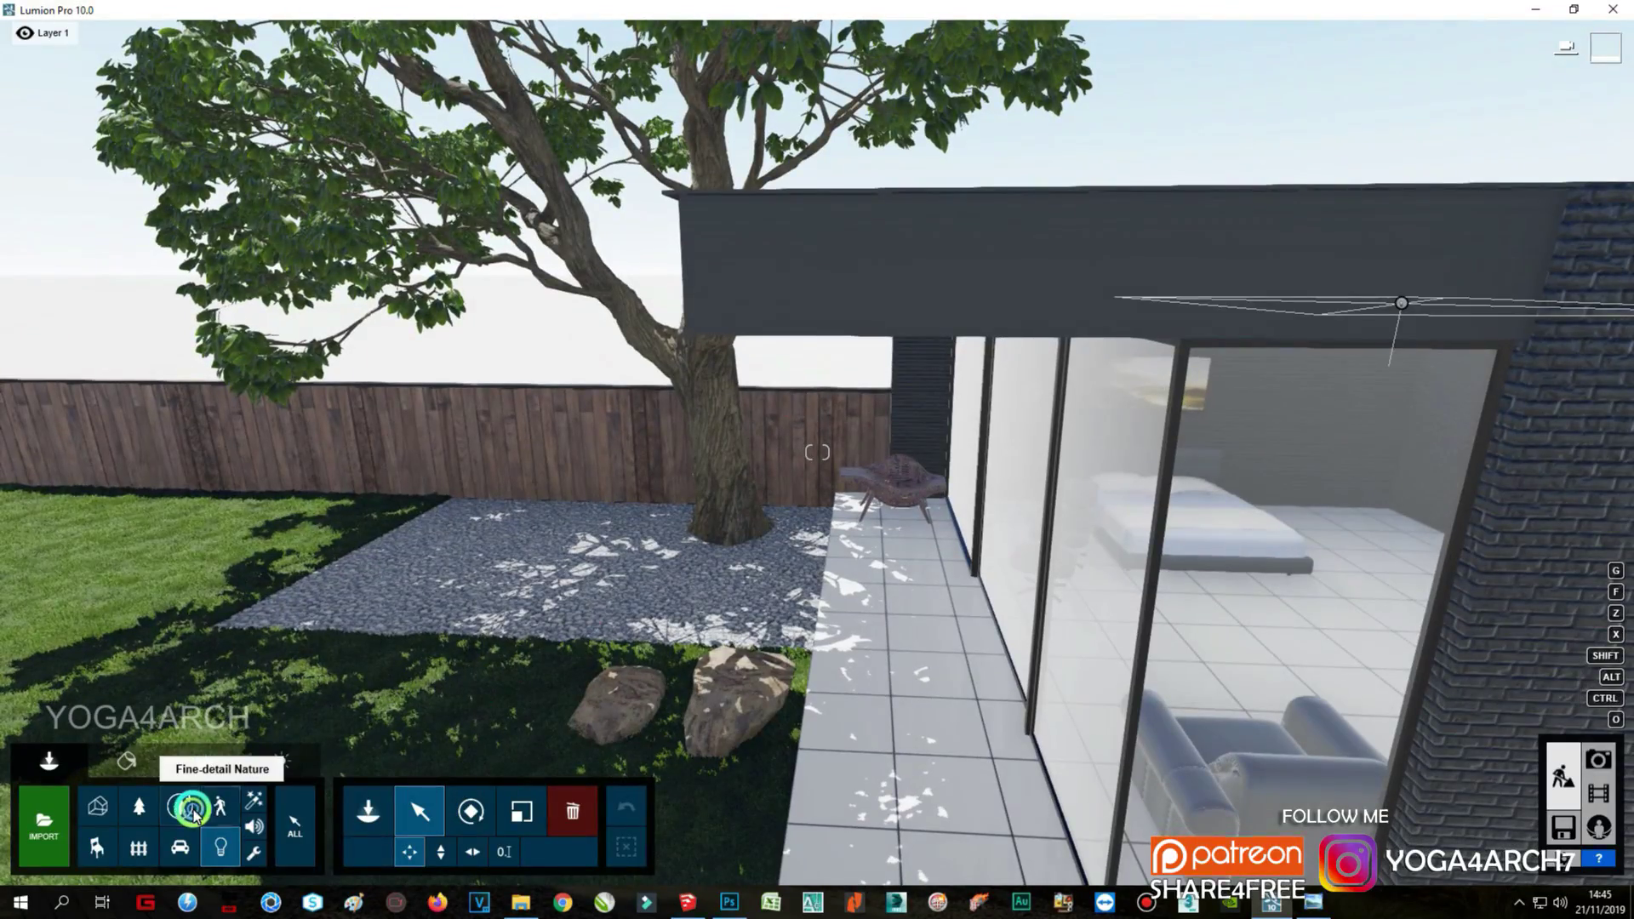
click(186, 810)
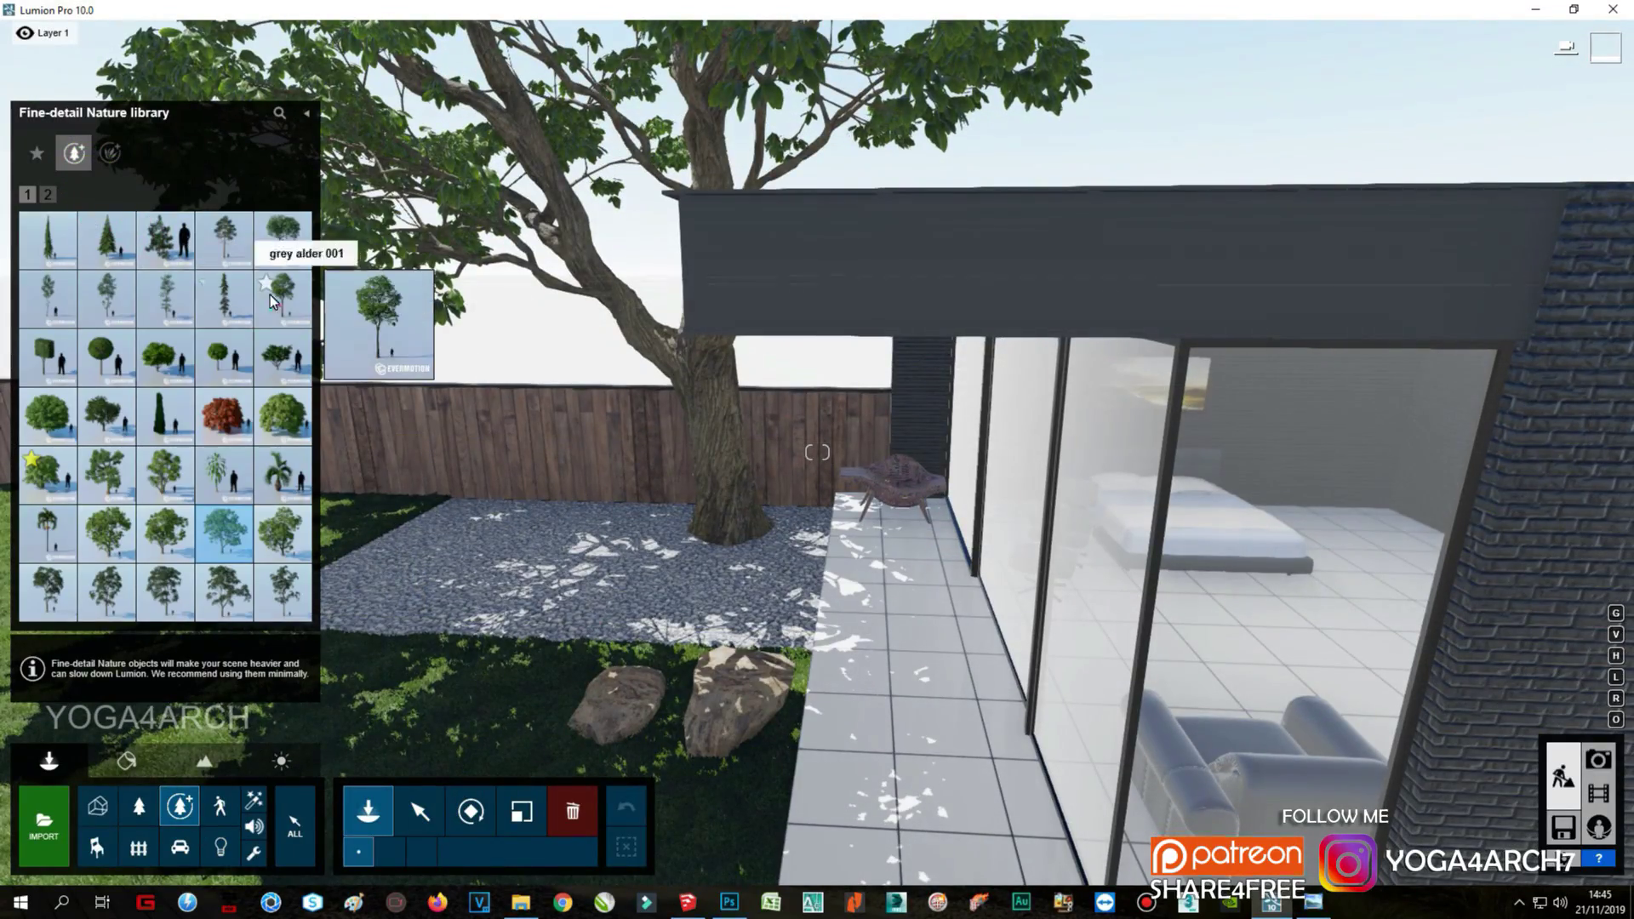
click(283, 299)
click(566, 361)
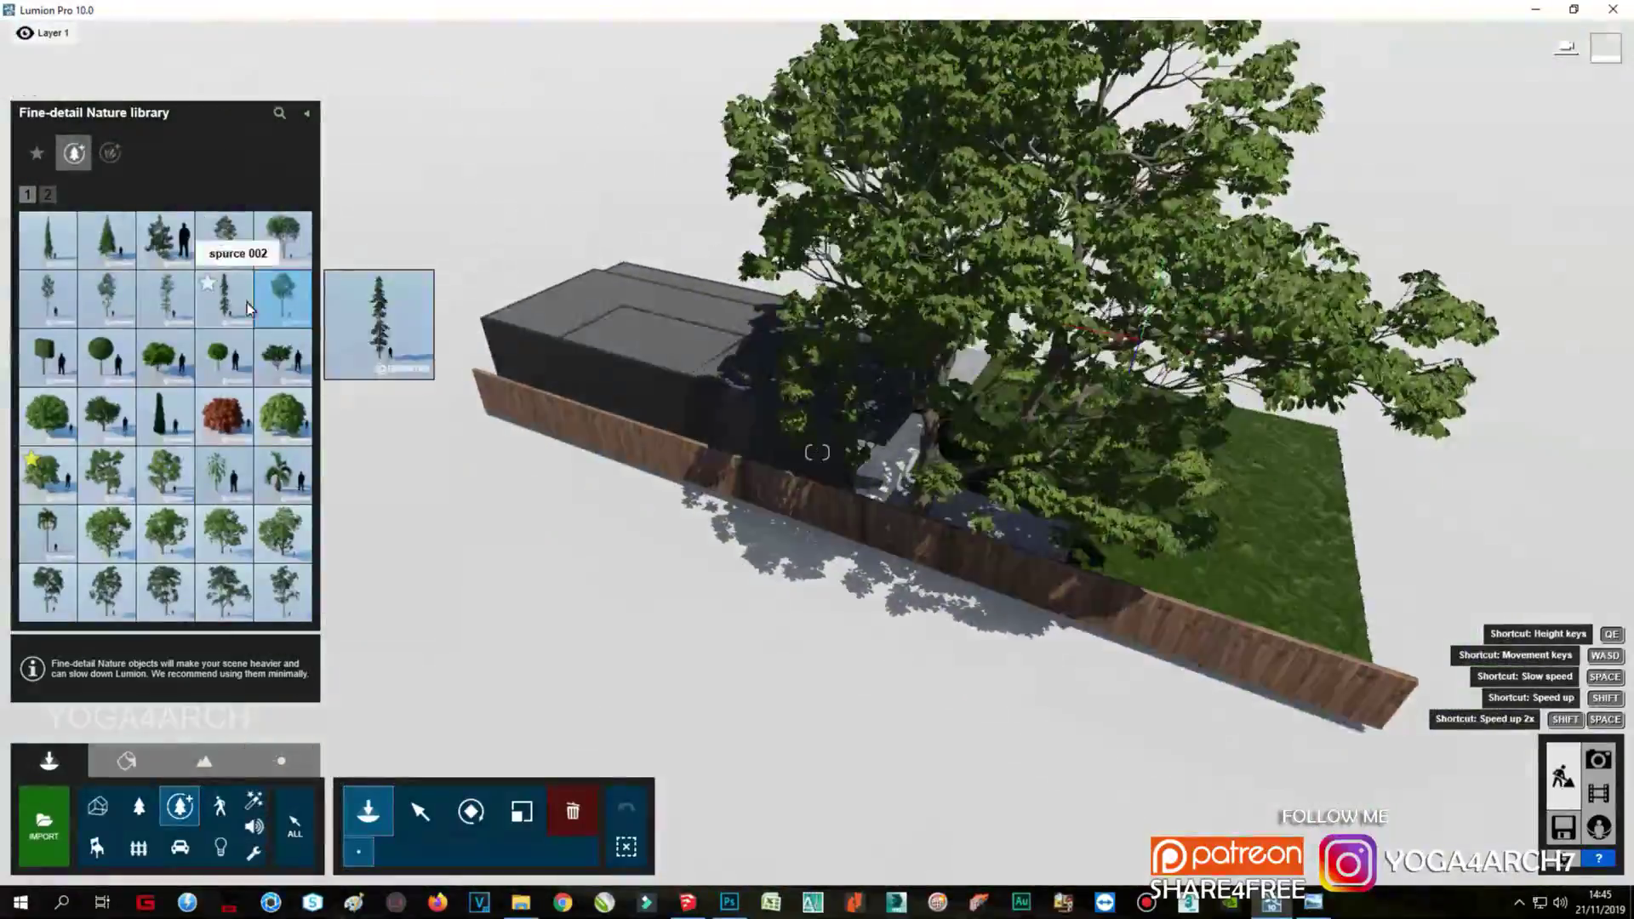
click(283, 532)
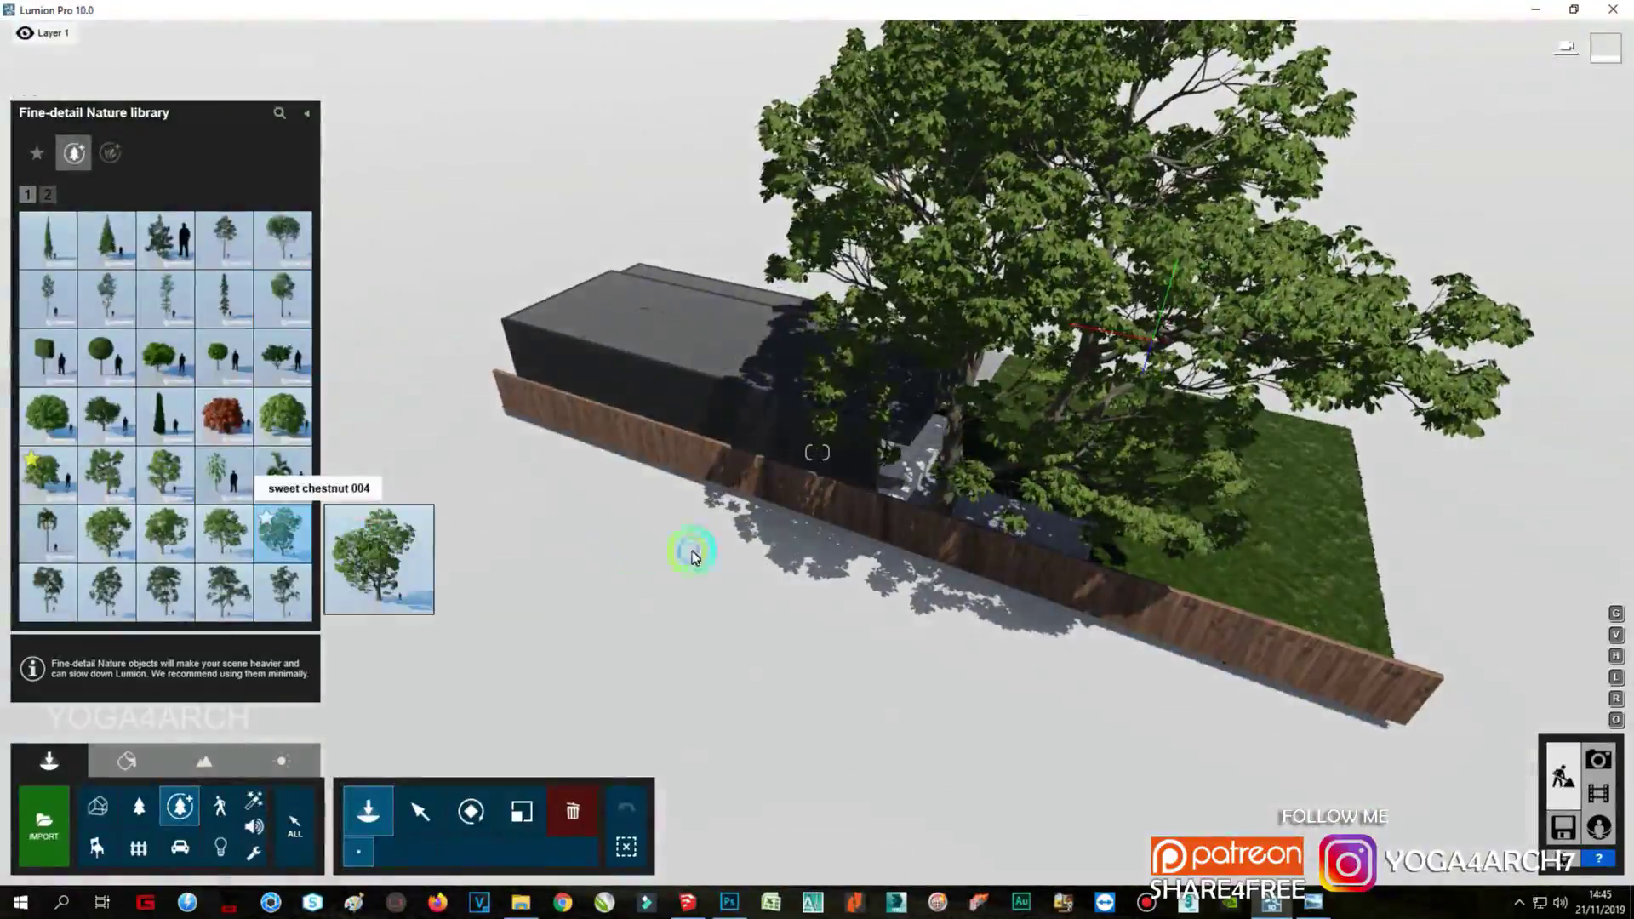
click(664, 557)
click(522, 811)
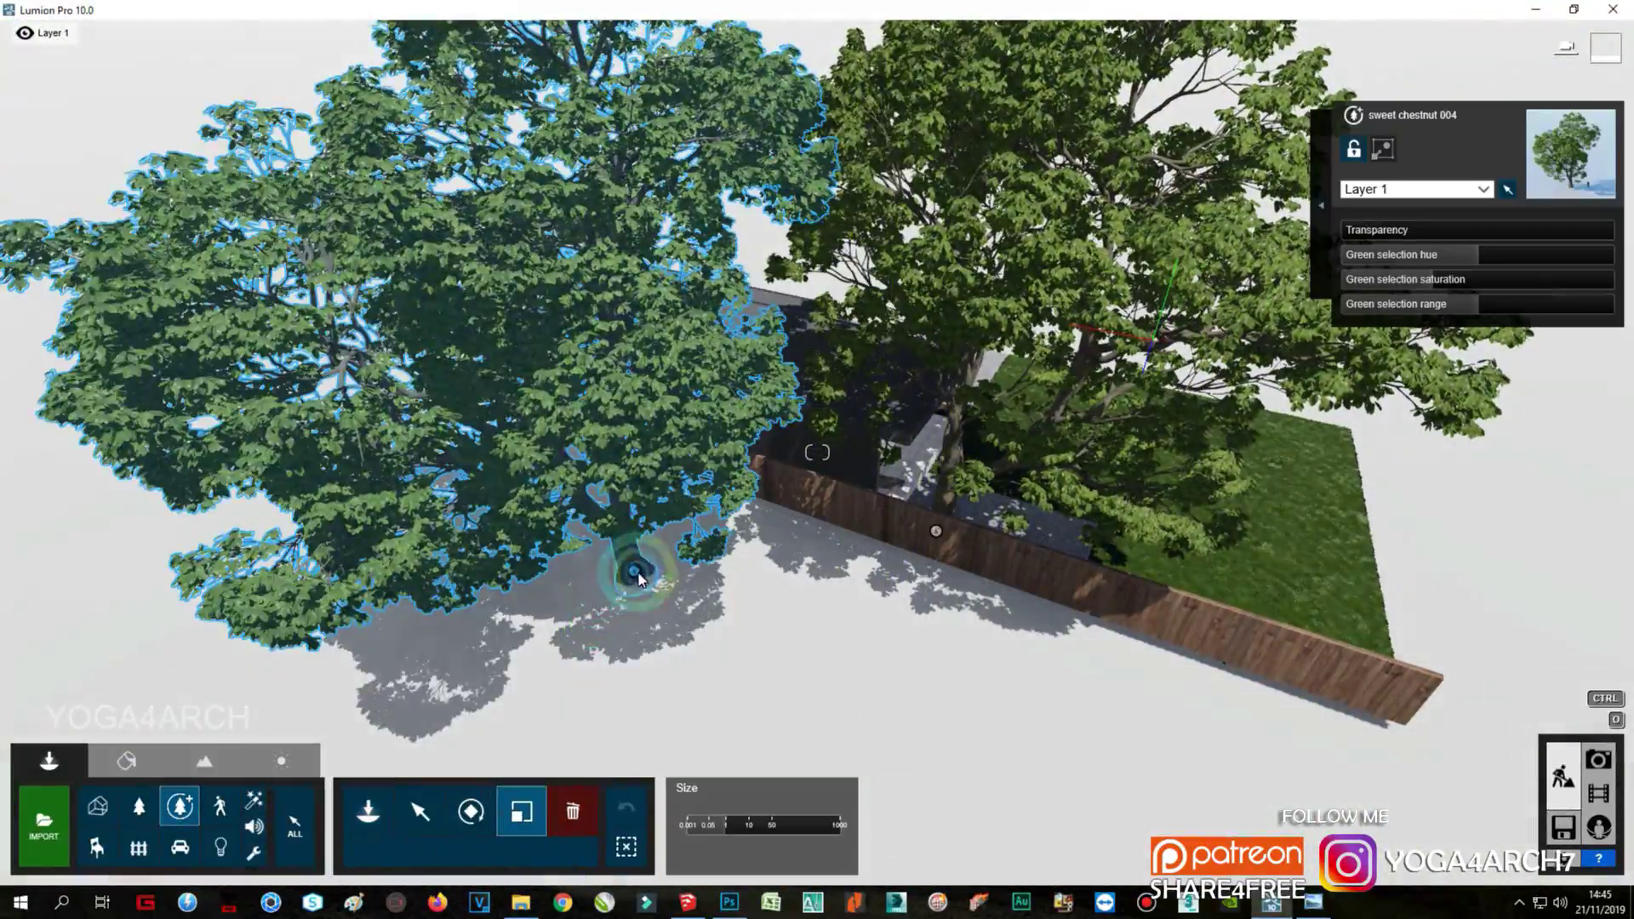
right_drag(595, 528, 764, 523)
scroll(764, 522, down, 10)
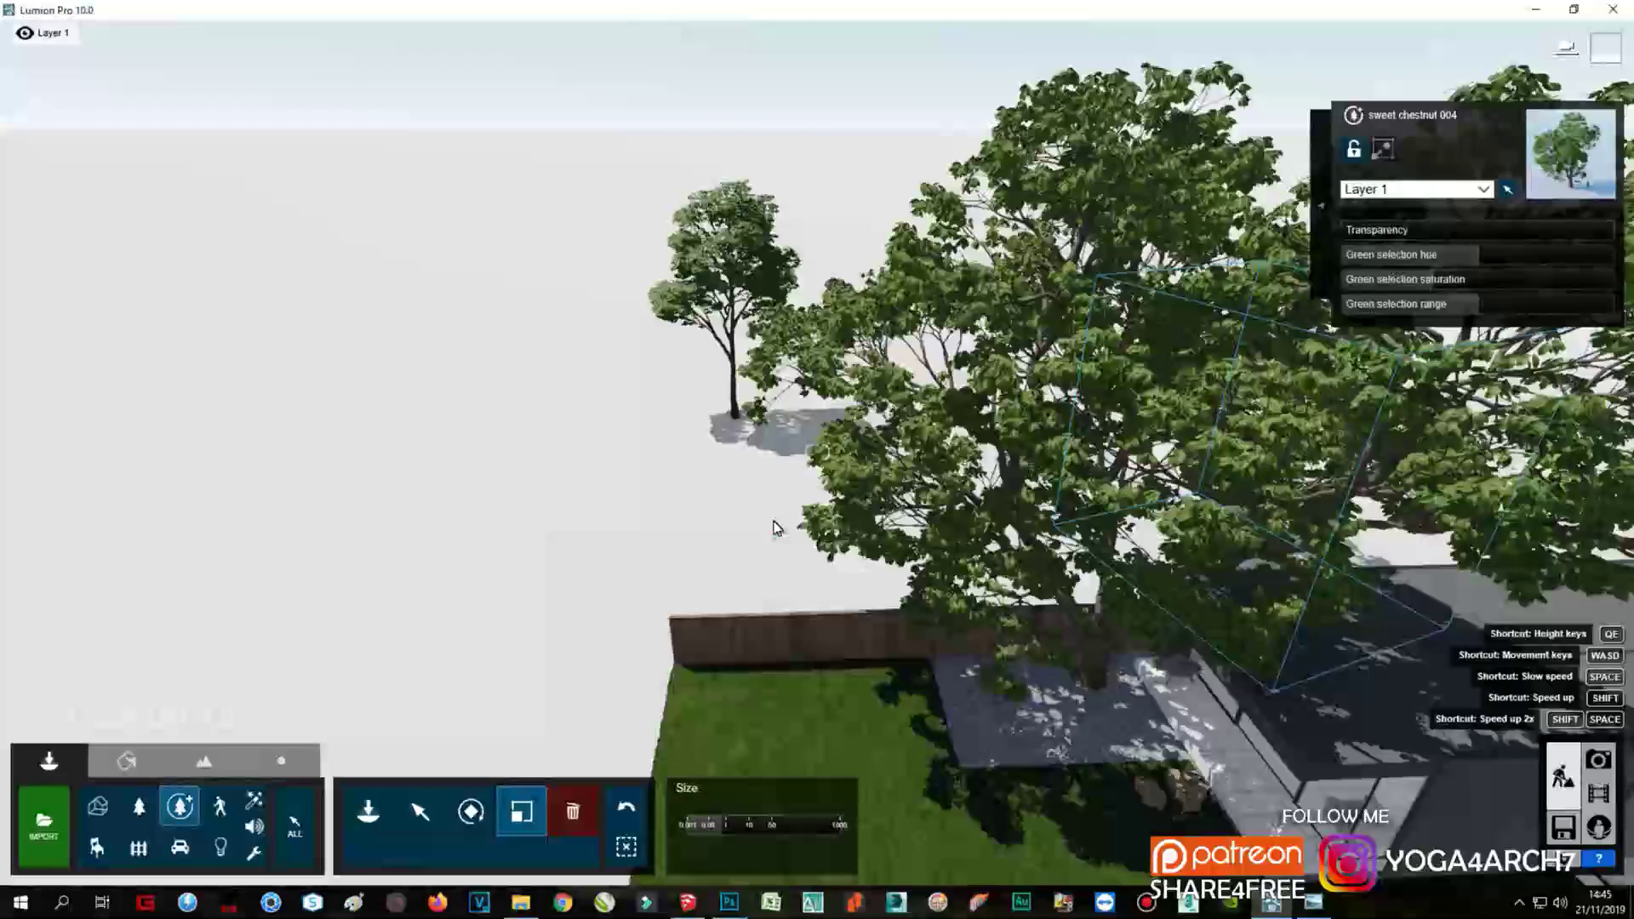
Step: Place a palm-like plant in the foreground and a bush in front of the fence
click(179, 806)
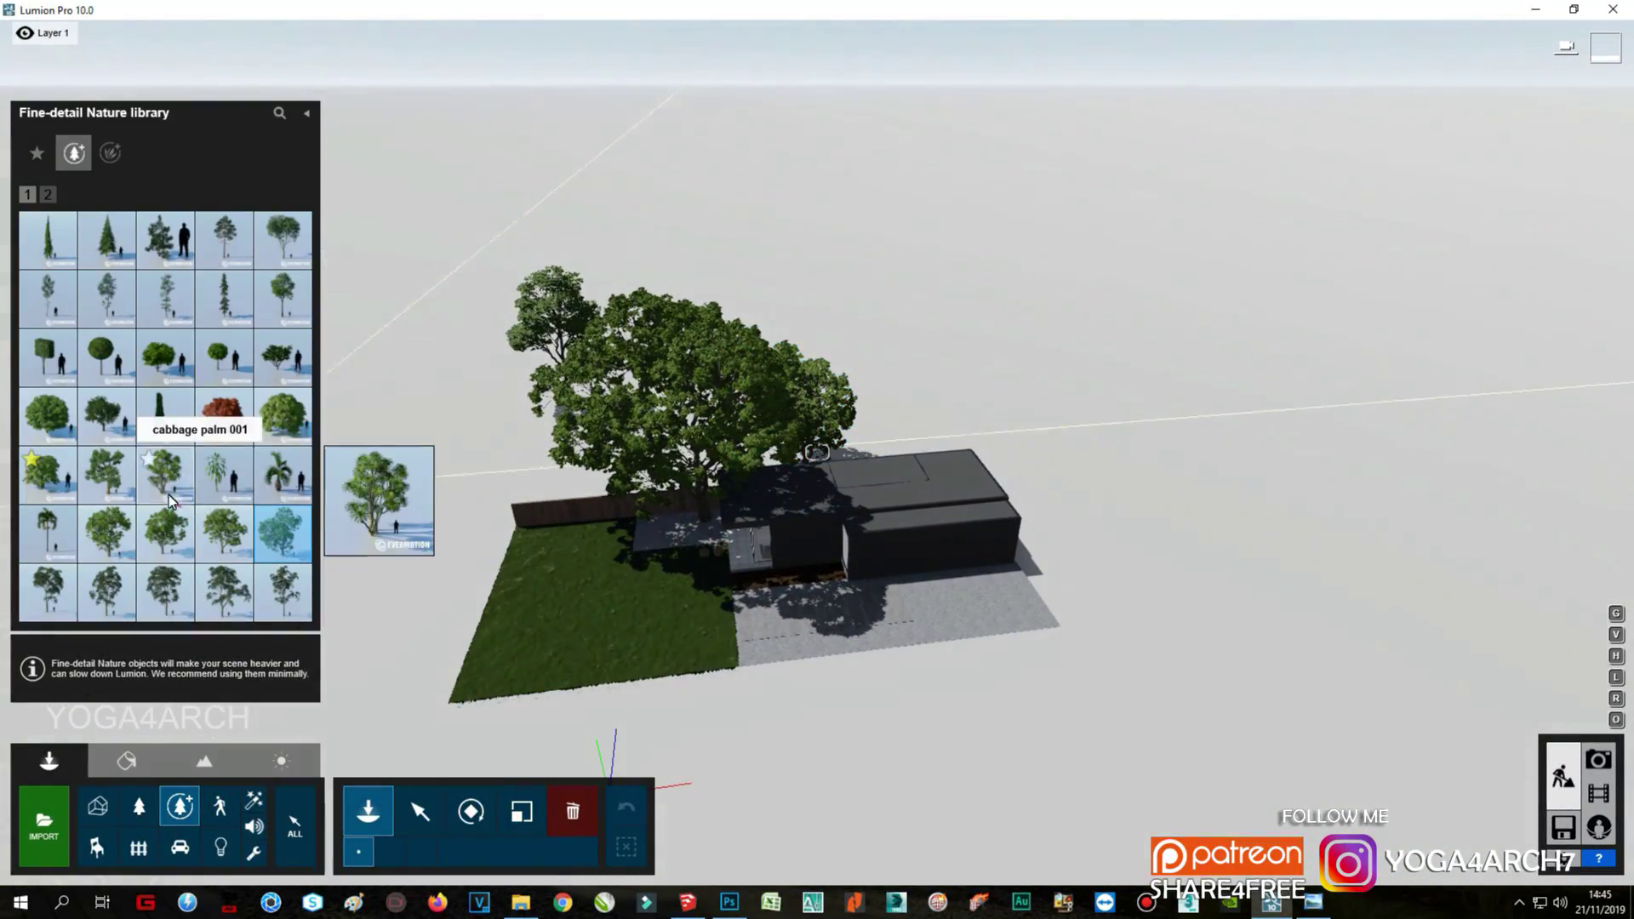
click(168, 490)
click(825, 802)
click(58, 488)
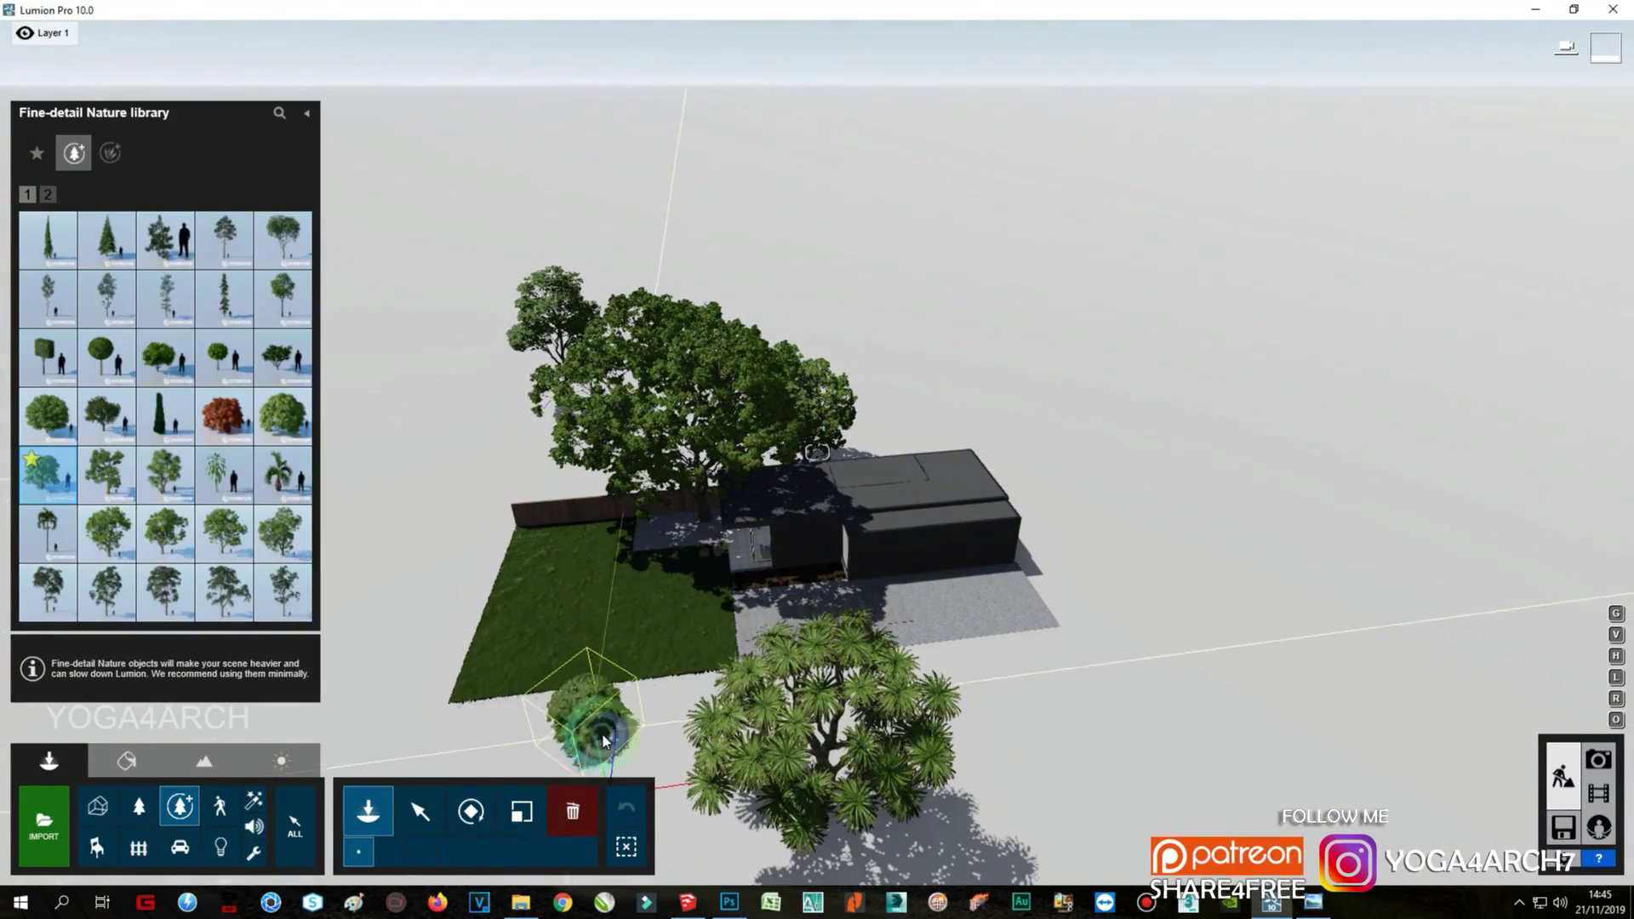
scroll(906, 705, up, 5)
mouse_move(846, 733)
right_down()
mouse_move(1014, 558)
mouse_move(733, 529)
right_up()
click(734, 536)
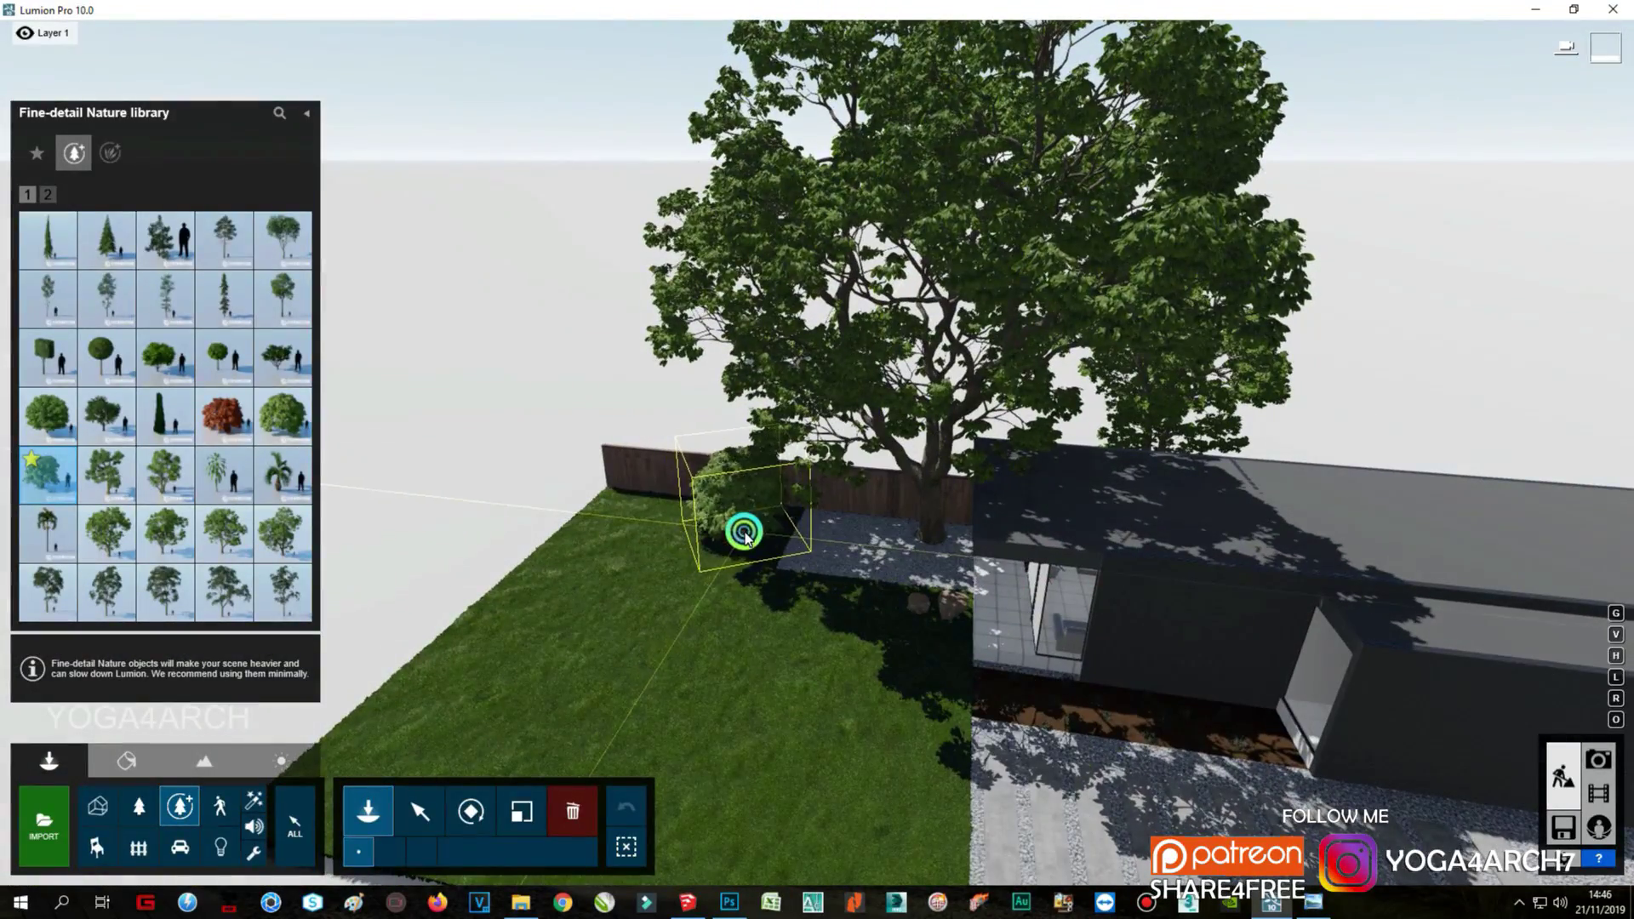
Step: Place a palm on the lawn and another plant beside the bush
click(283, 474)
click(754, 584)
mouse_move(754, 584)
right_down()
mouse_move(730, 493)
mouse_move(870, 492)
right_up()
click(729, 493)
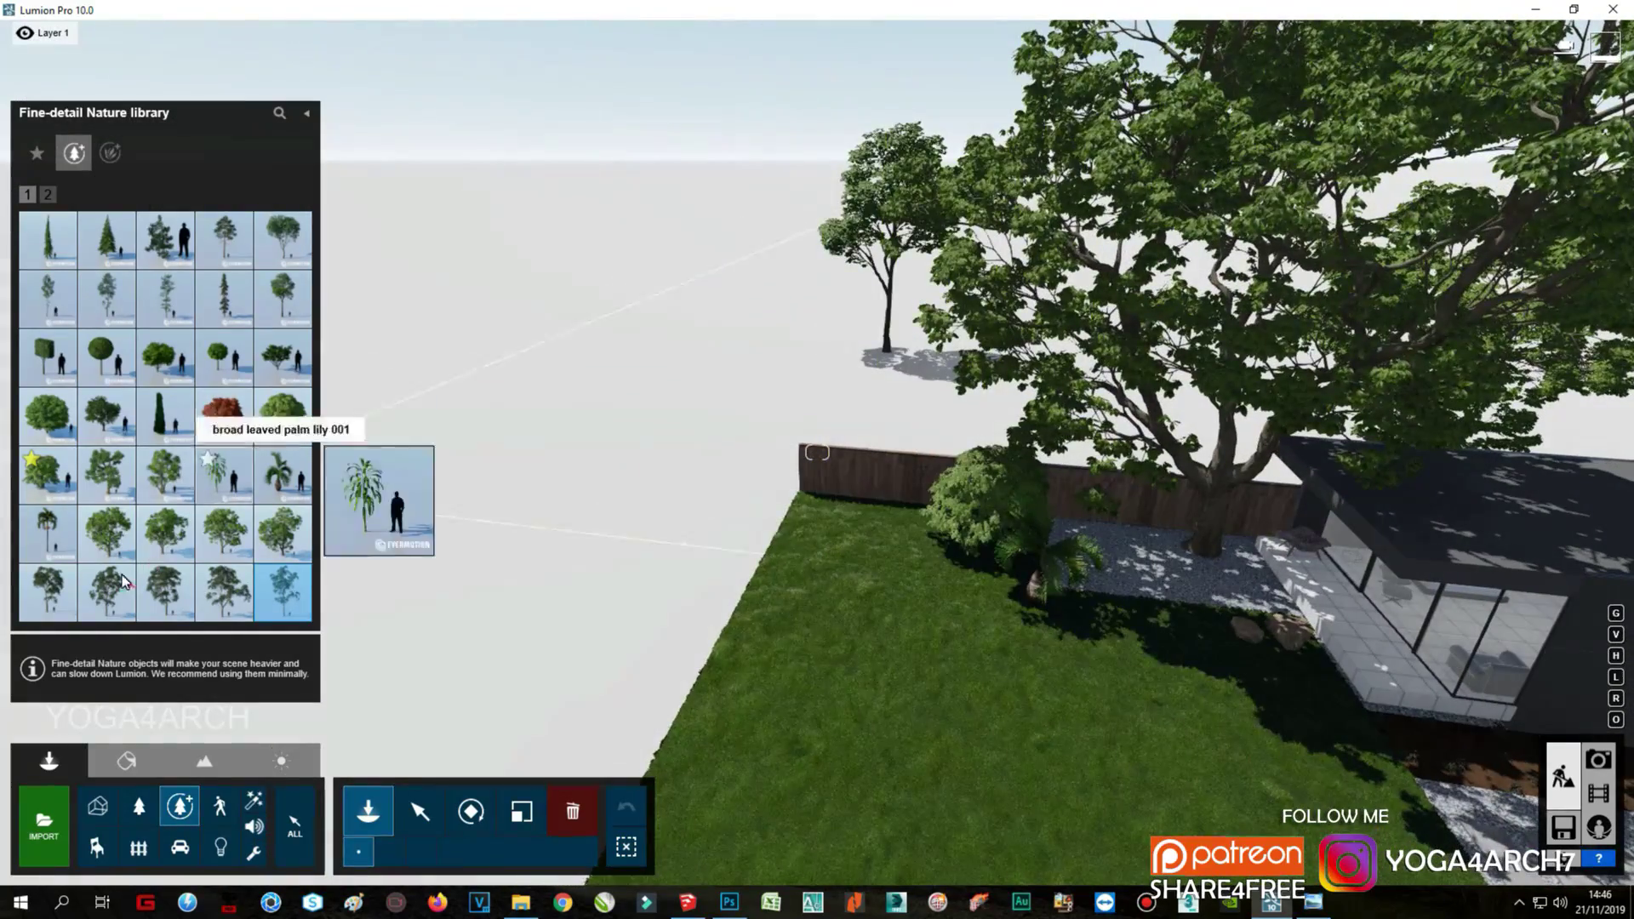
click(48, 591)
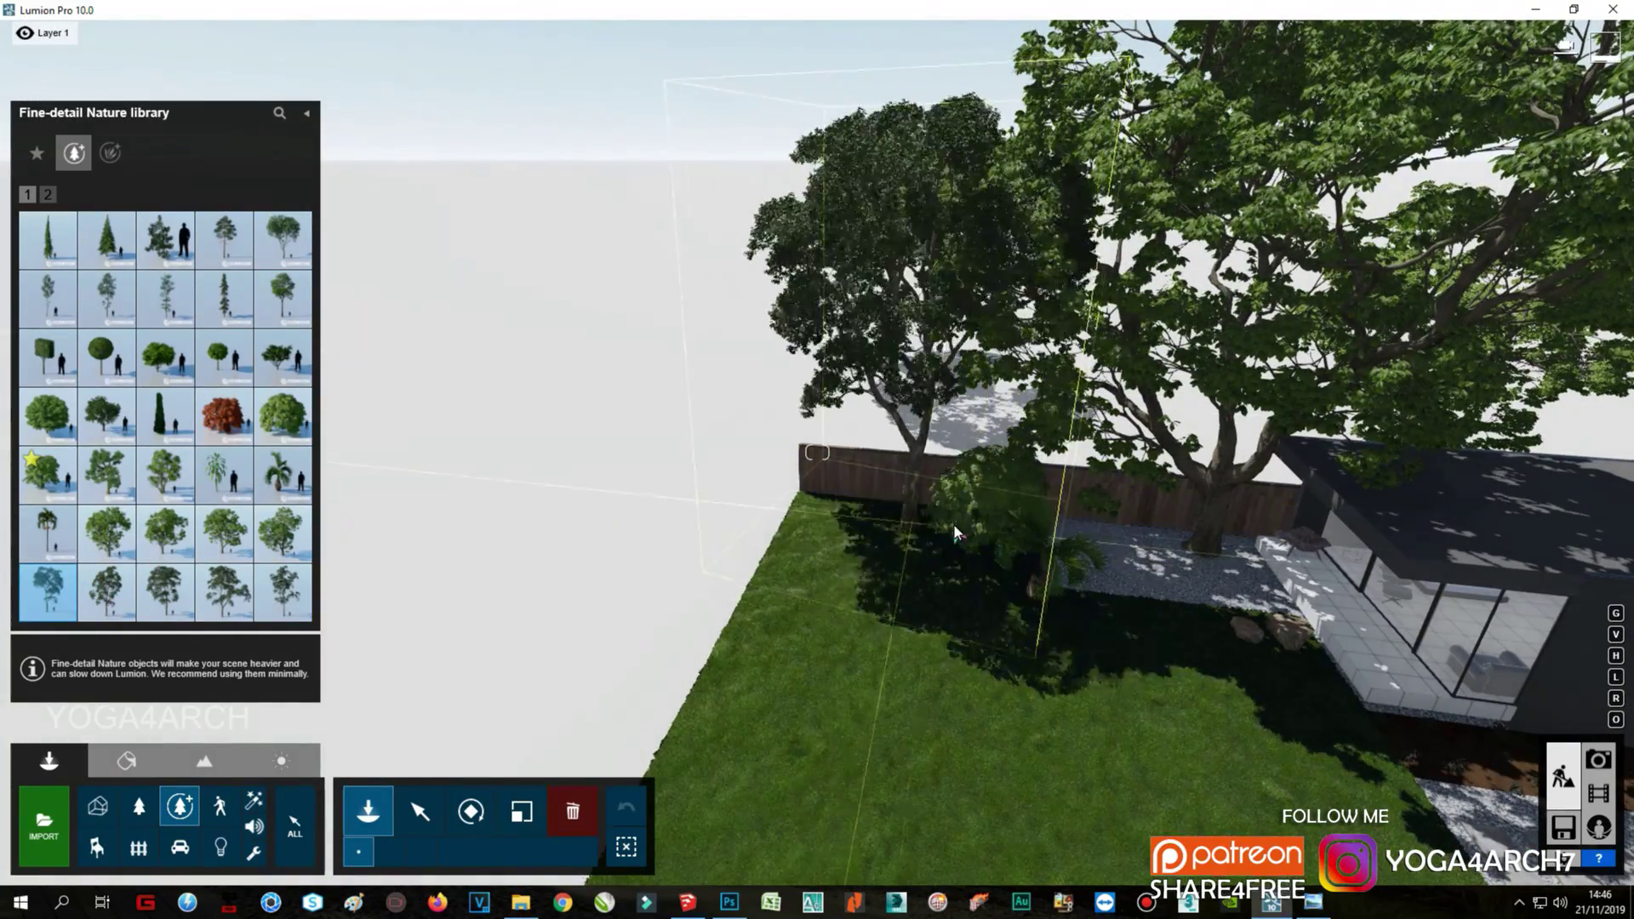
Step: Check photo 1's shot, select the bladdernut tree, and refresh the preview at higher quality
click(1598, 760)
click(134, 762)
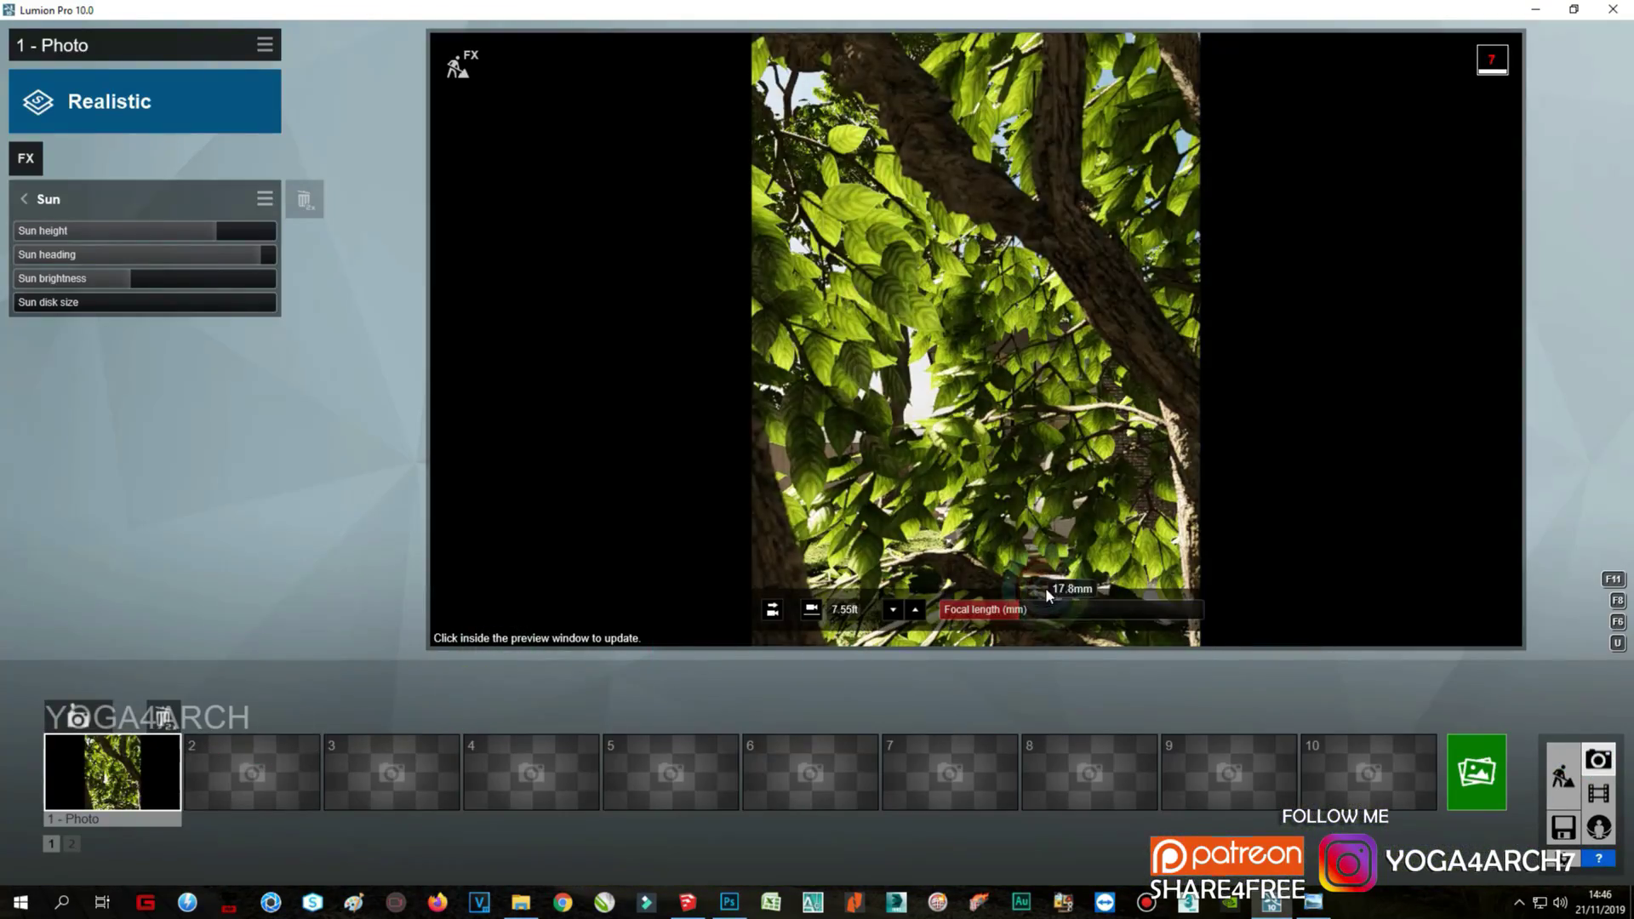
click(1560, 787)
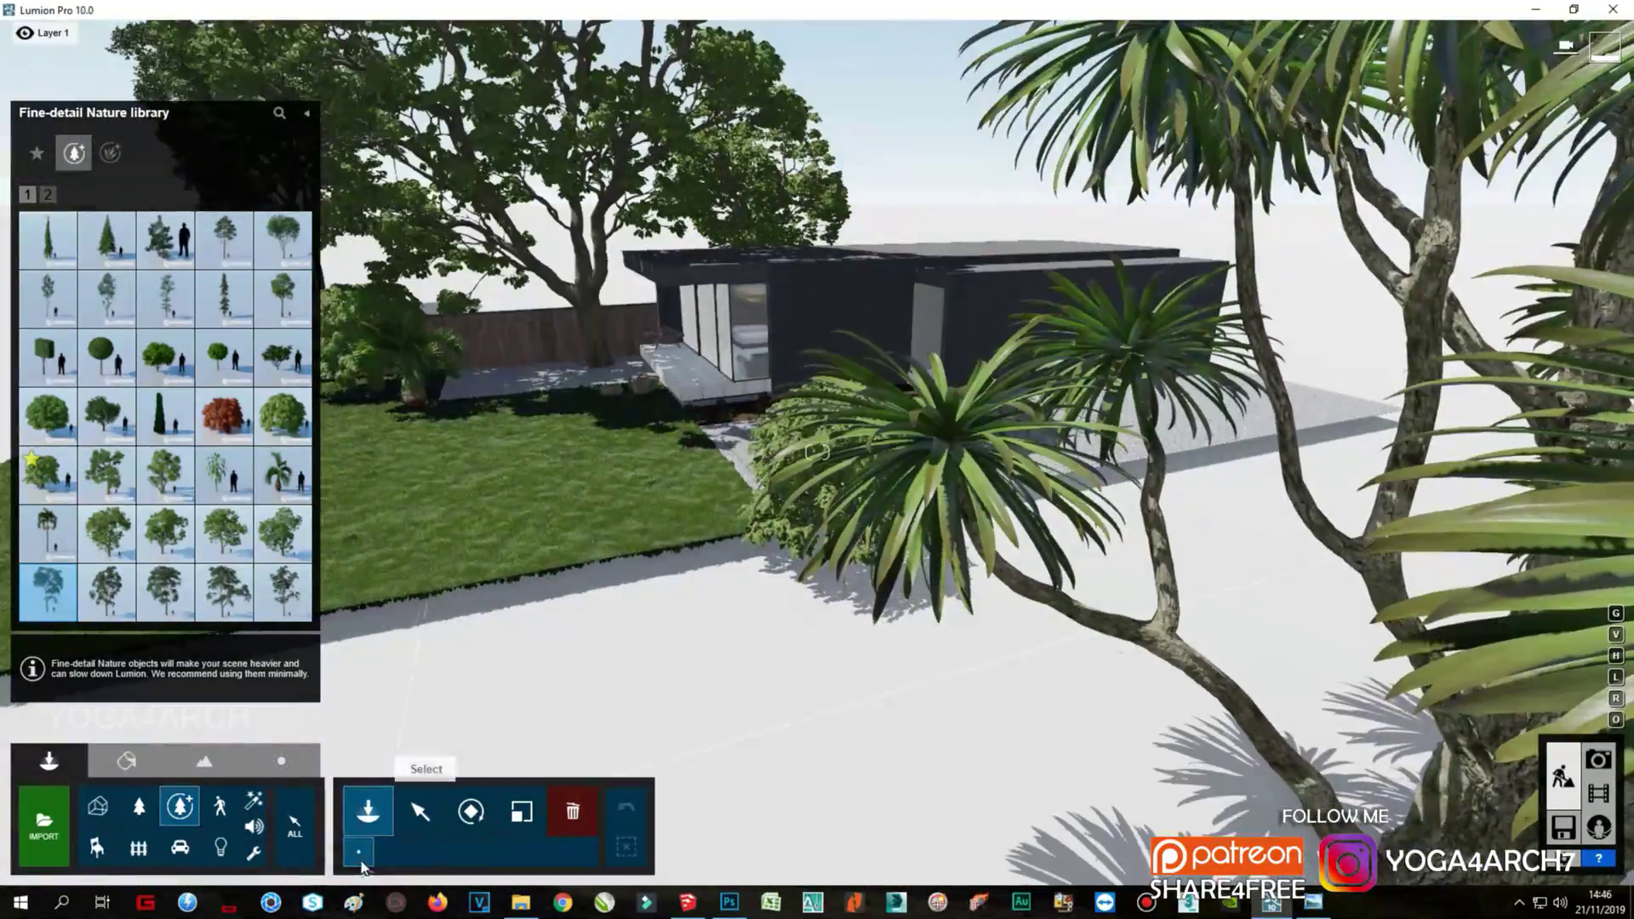
click(420, 811)
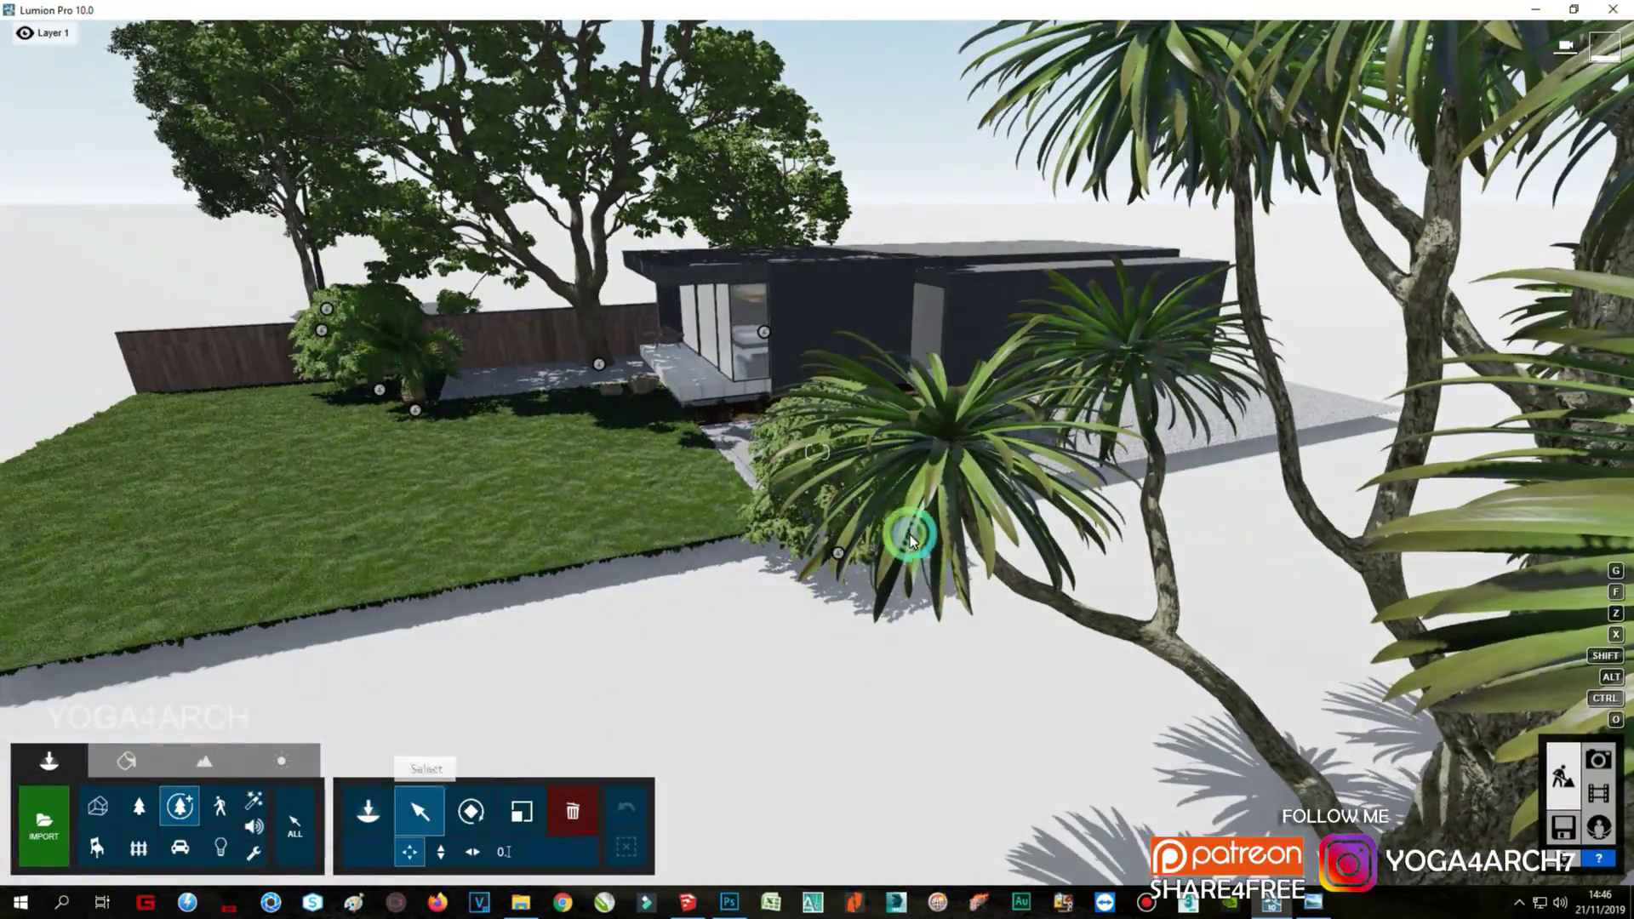
click(875, 704)
click(1599, 760)
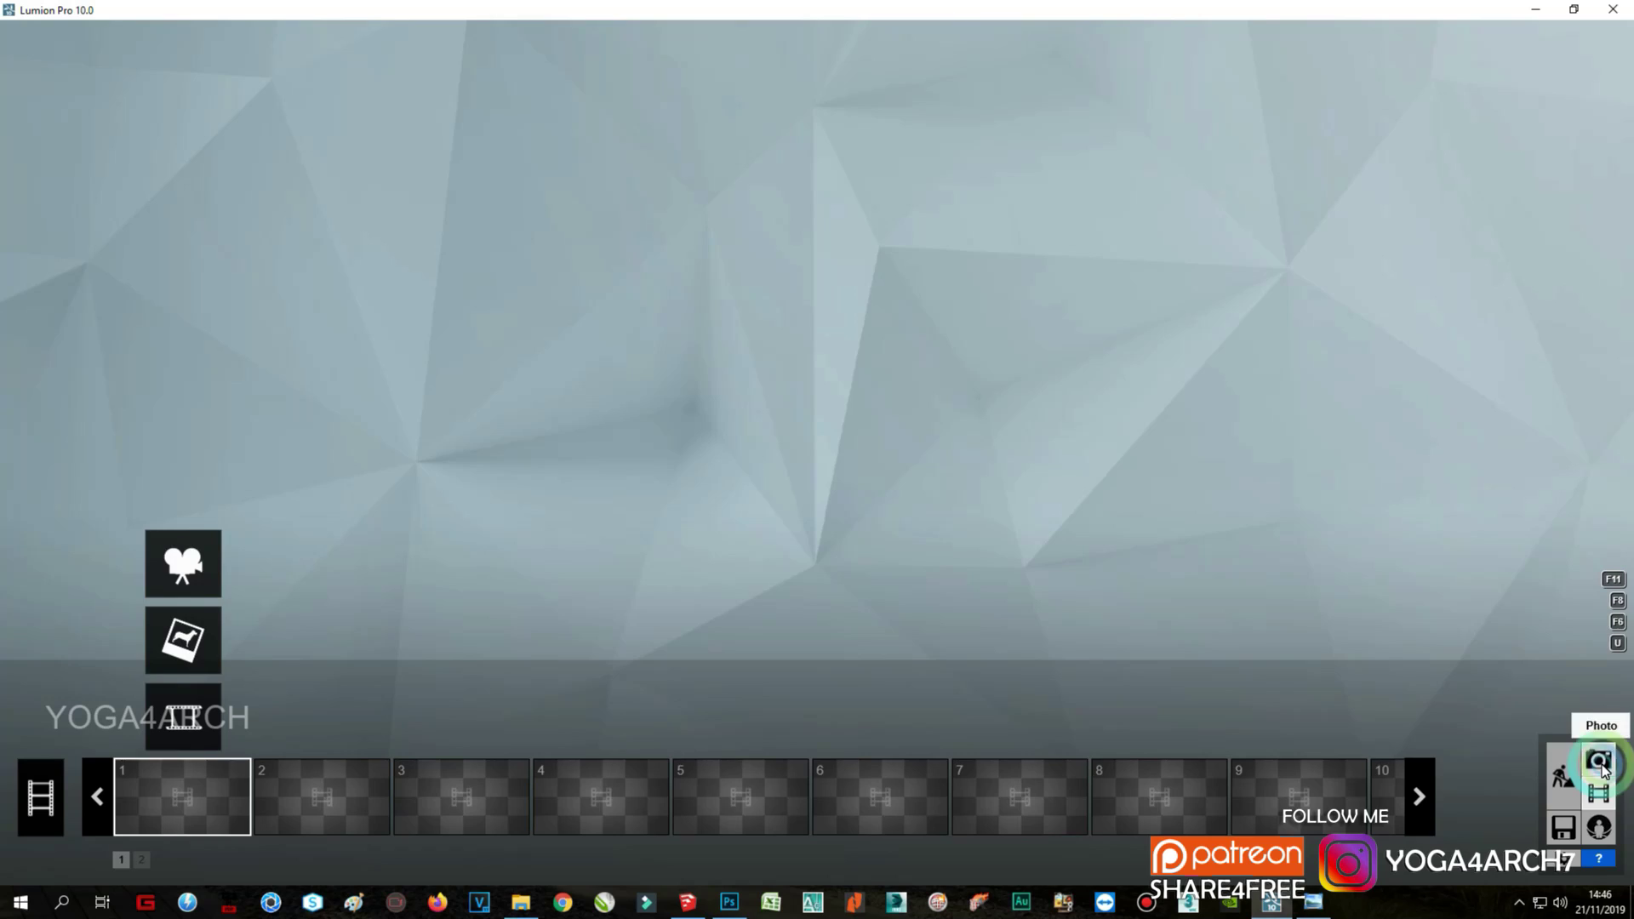
click(1120, 548)
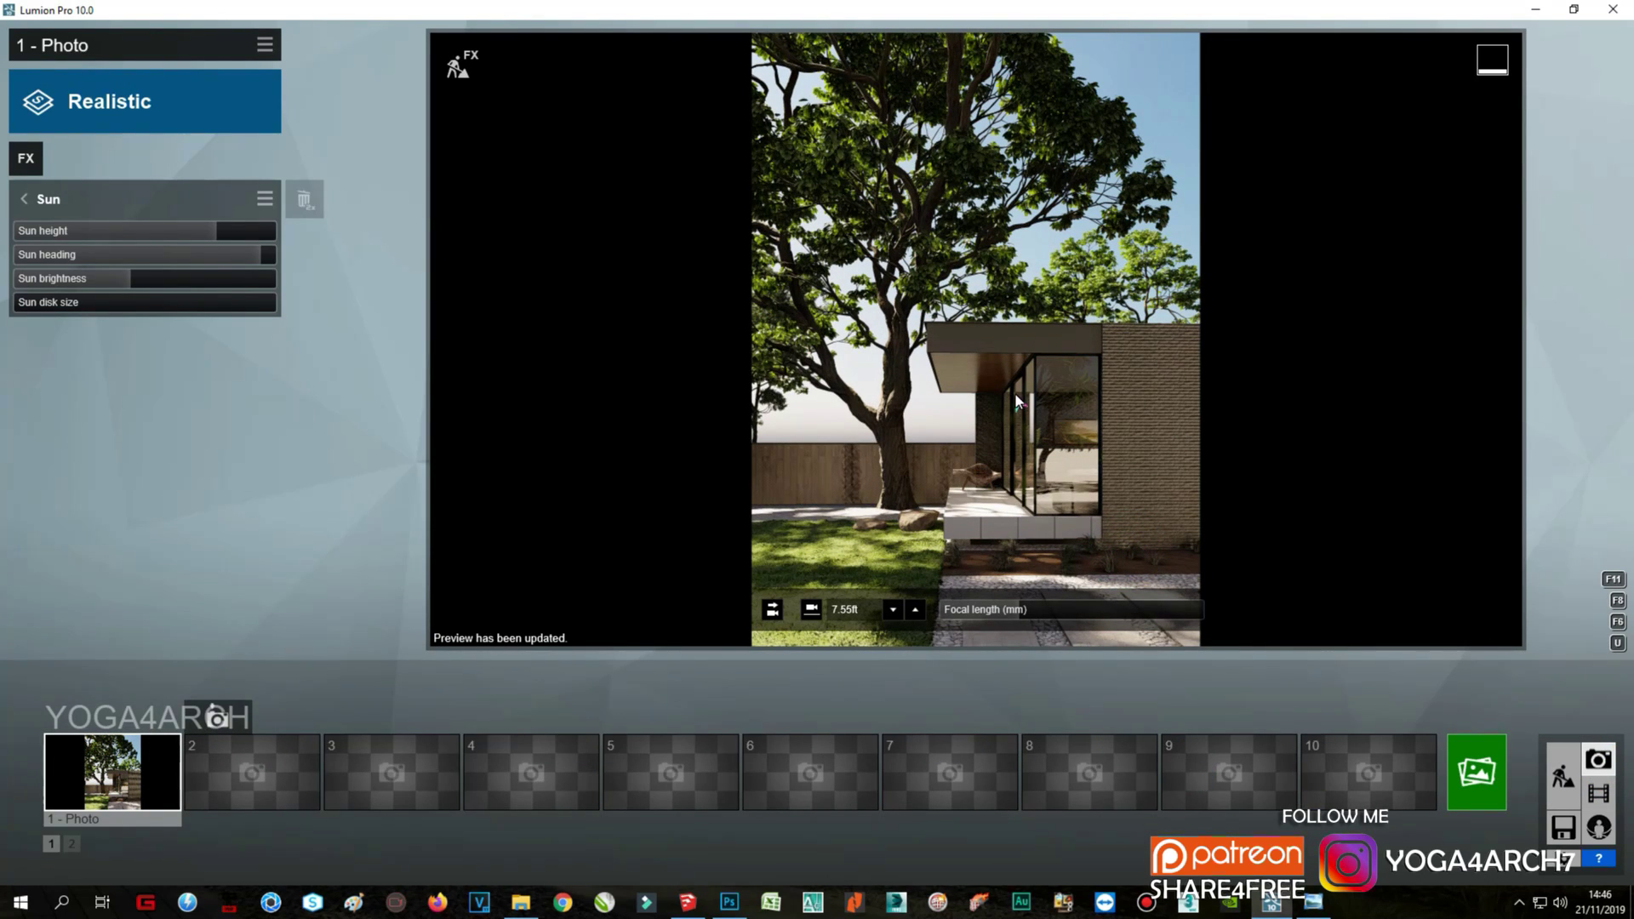
click(1562, 776)
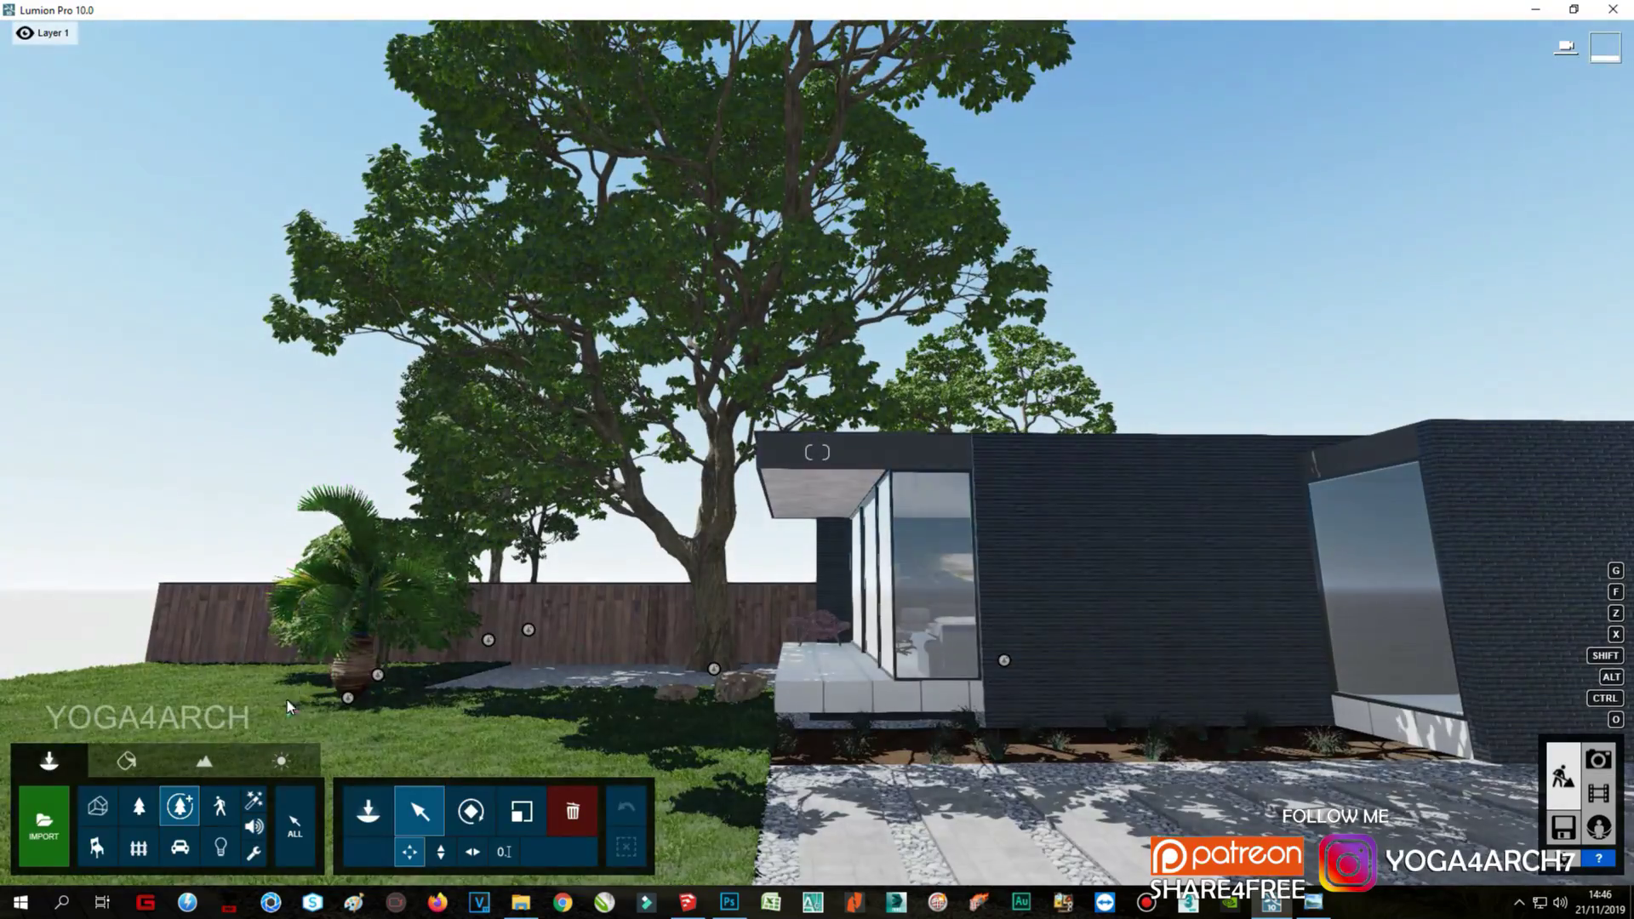
Step: Give the roof fascia a near-black Standard material and open its weathering settings
click(737, 489)
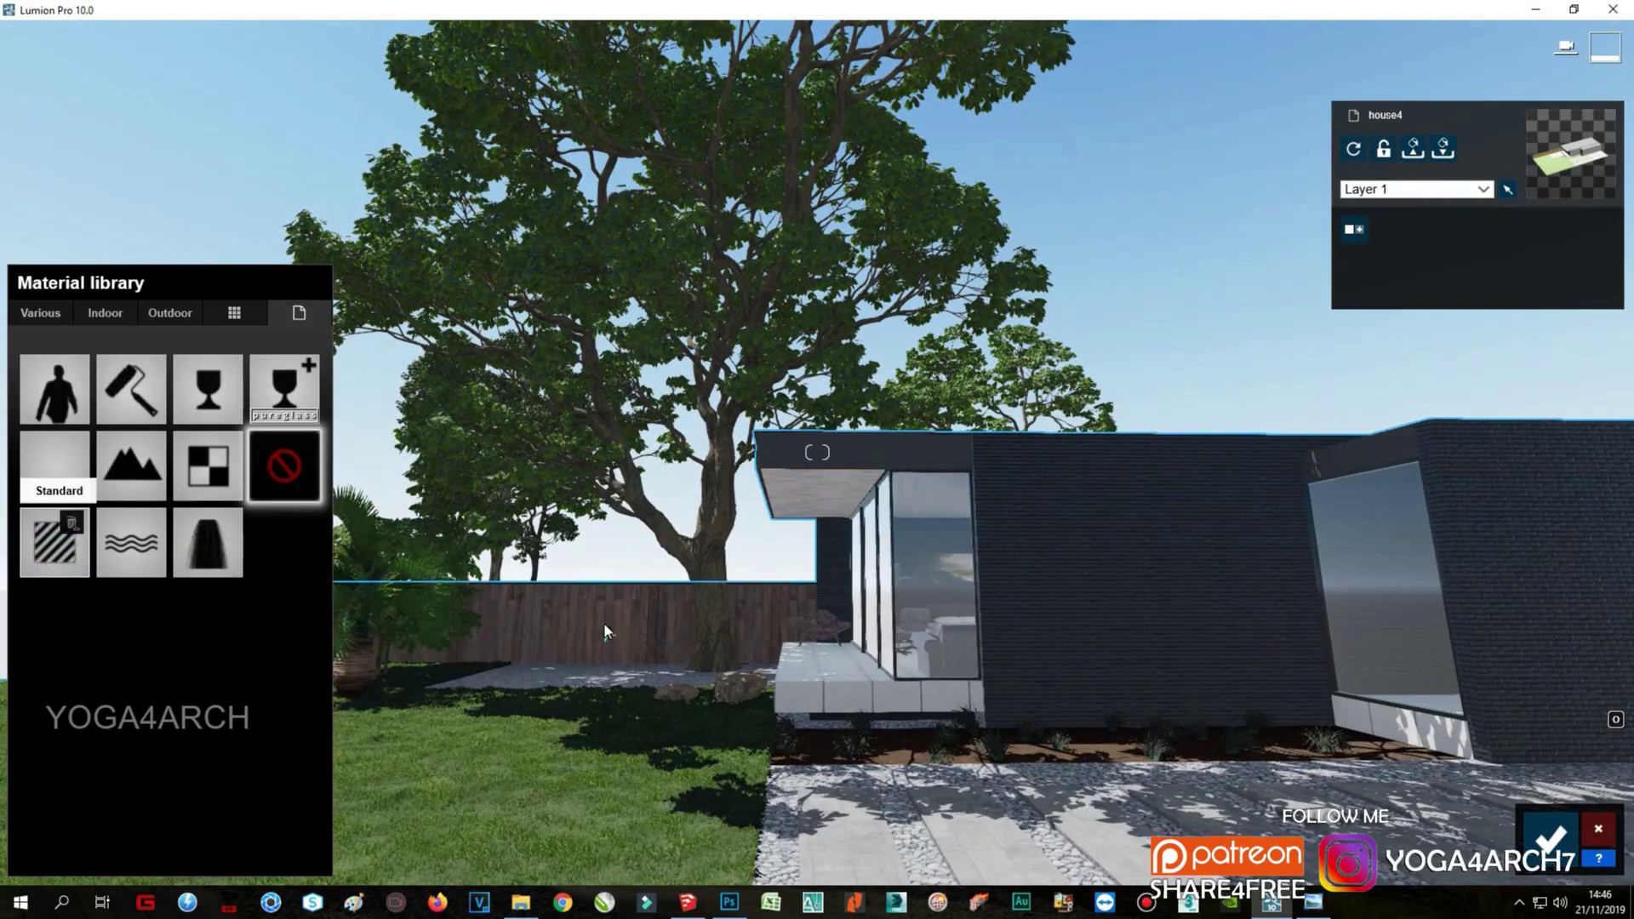
click(58, 374)
scroll(726, 604, up, 5)
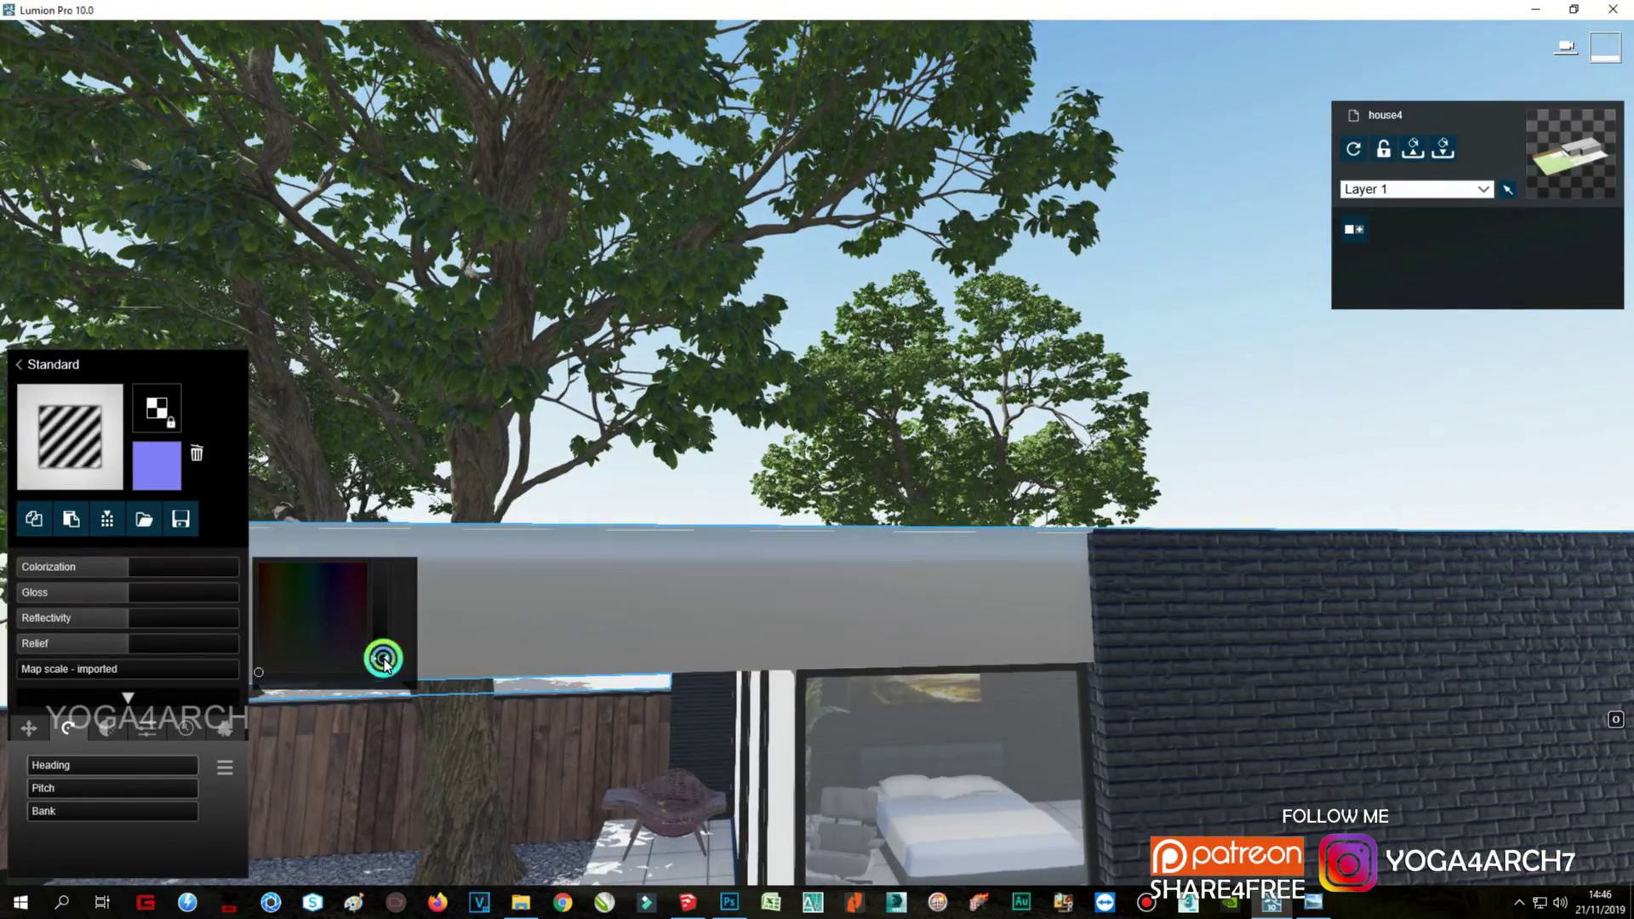
click(65, 621)
click(164, 699)
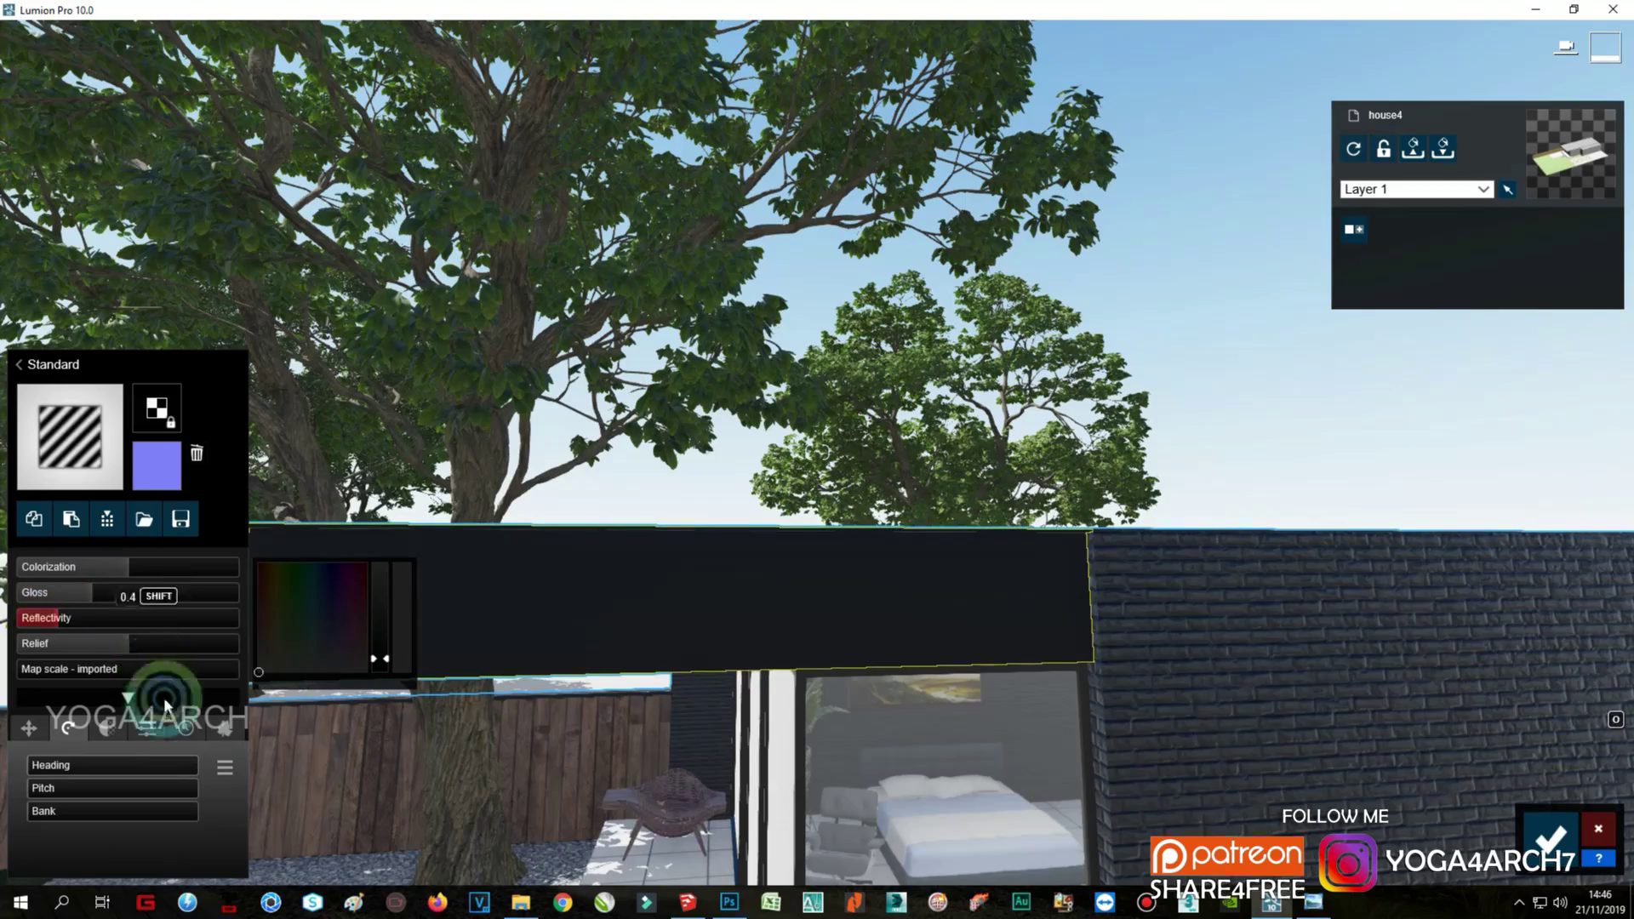
click(194, 730)
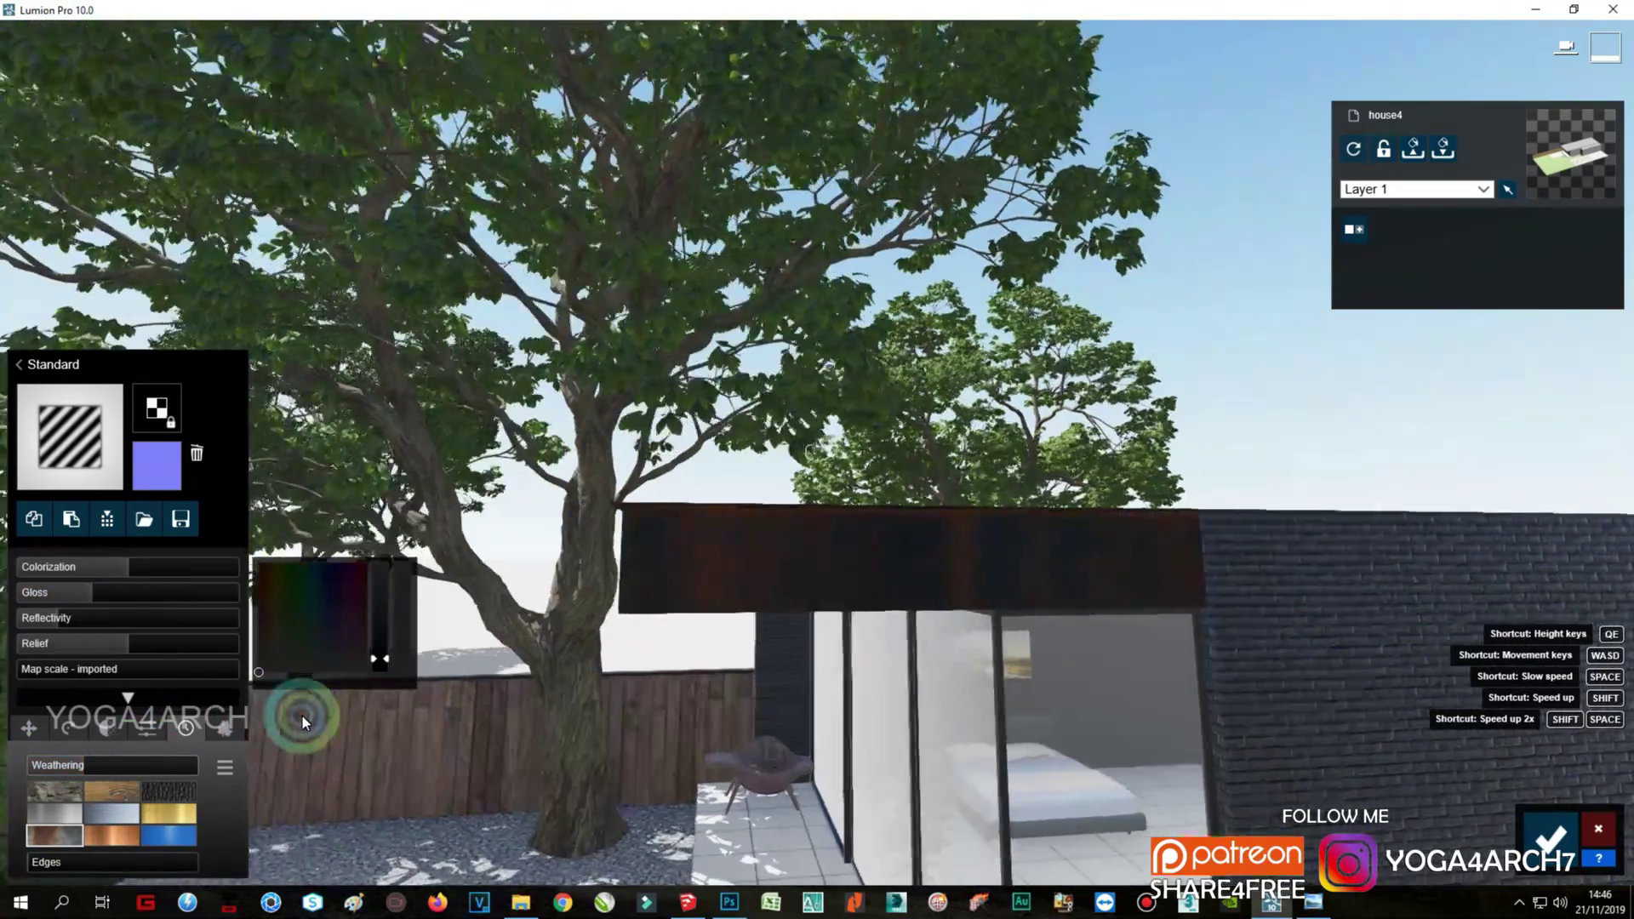
Step: Weather the brick wall material to 0.6, then select the stepping stones' concrete material
key(w)
right_drag(298, 712, 667, 674)
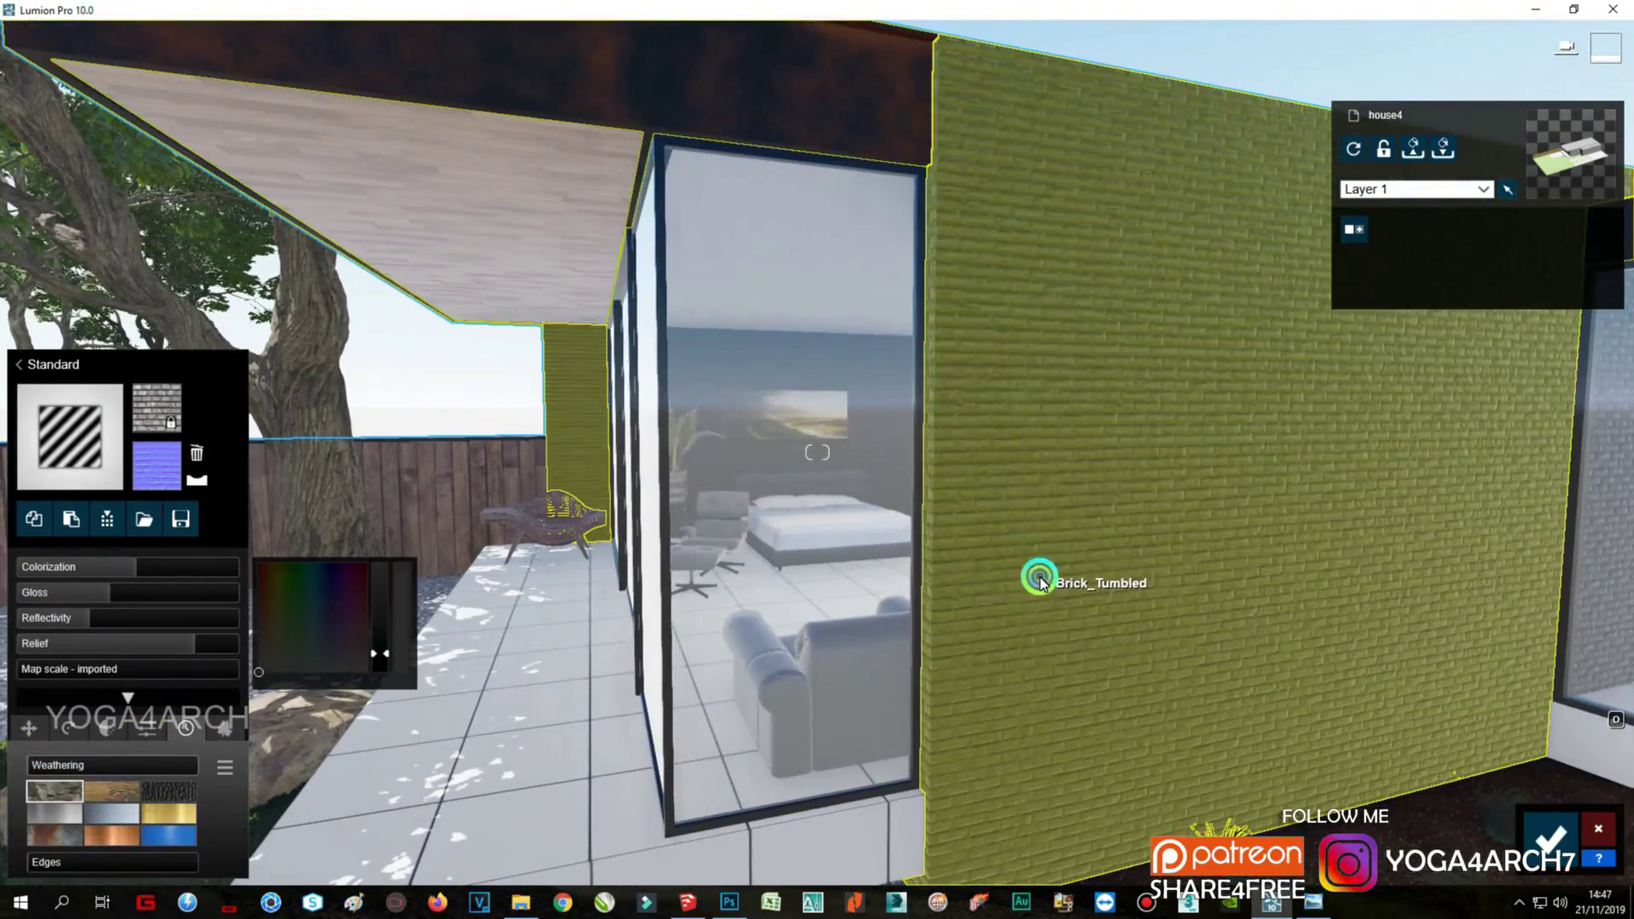
click(1040, 576)
drag(64, 766, 134, 766)
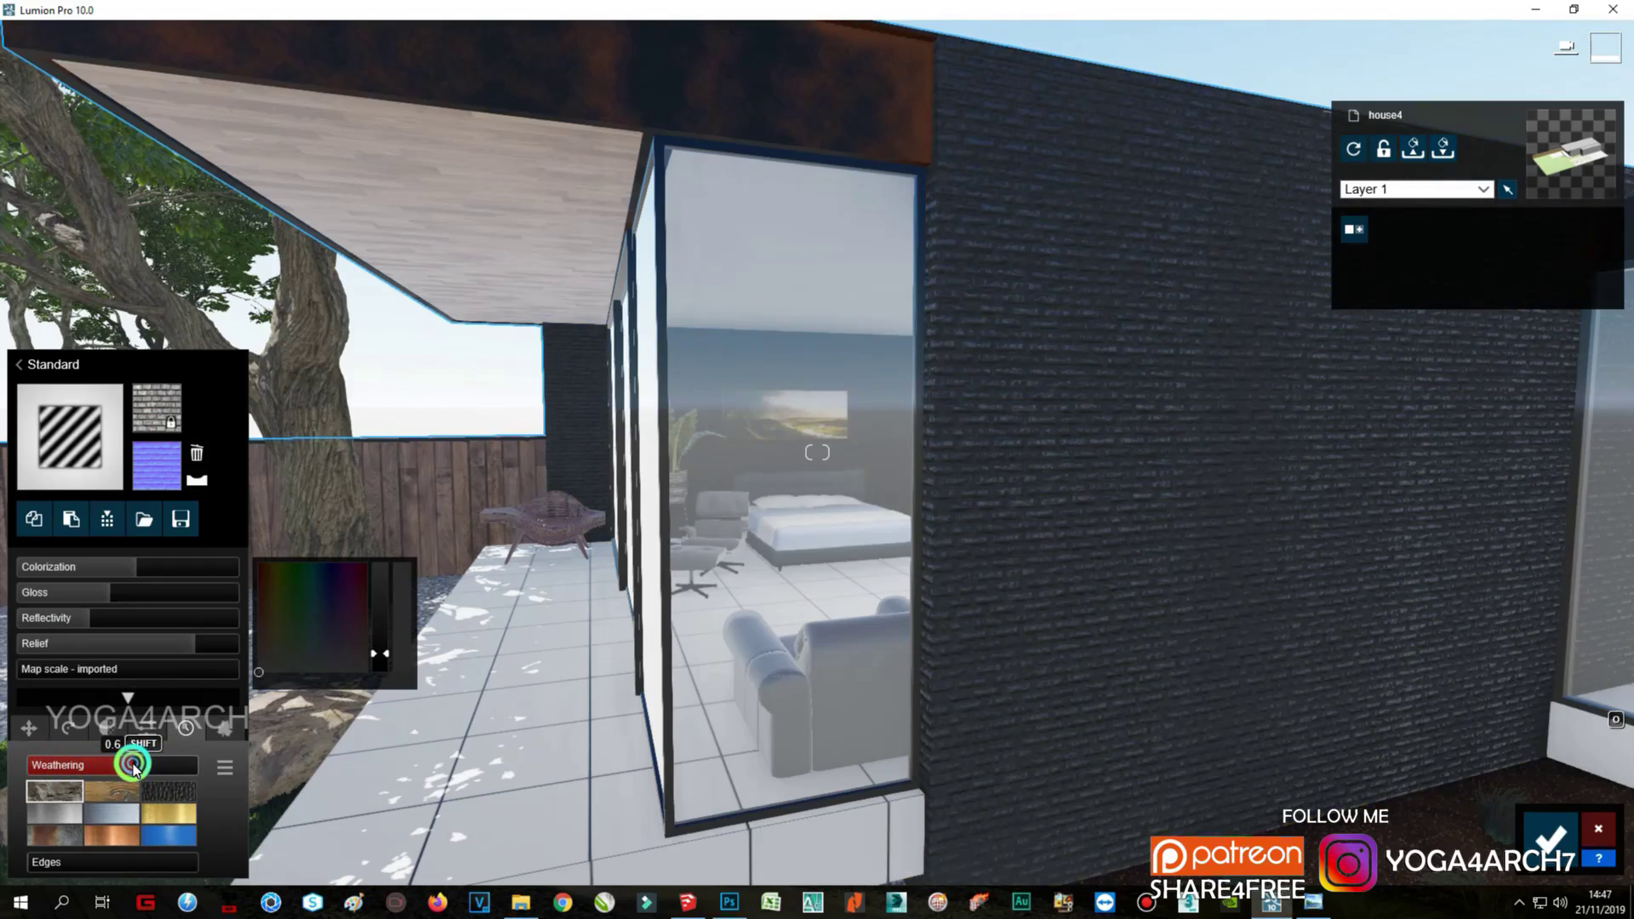
key(s)
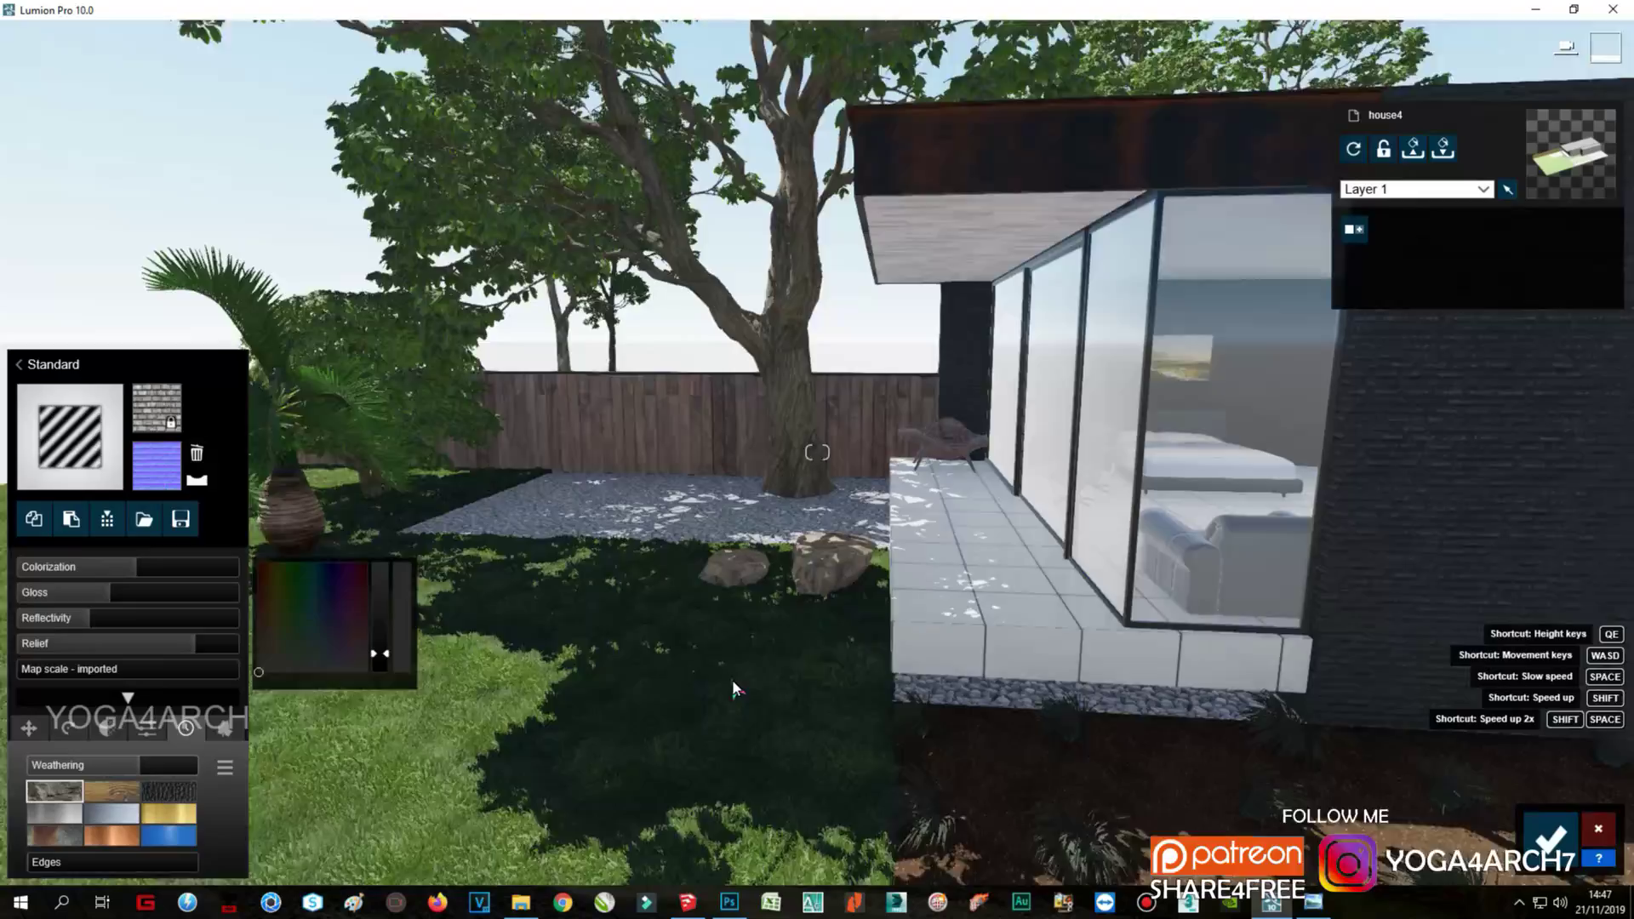
right_drag(731, 680, 731, 596)
click(808, 664)
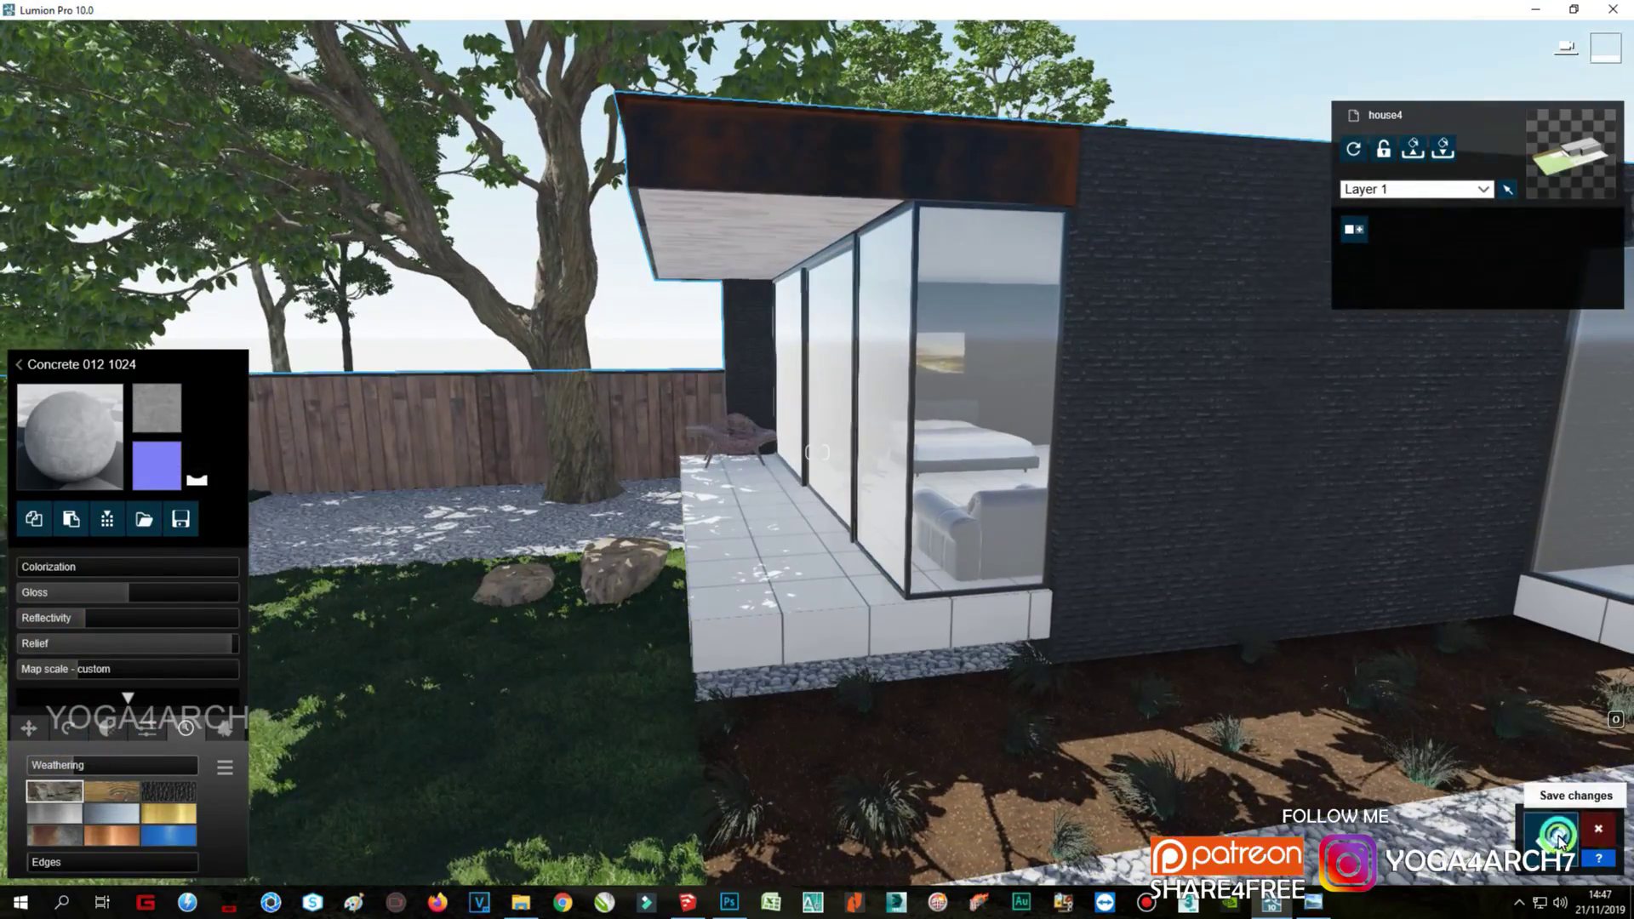
Step: Render photo 1 at desktop 1920x1080 as a JPG, overwriting image 2
click(1551, 838)
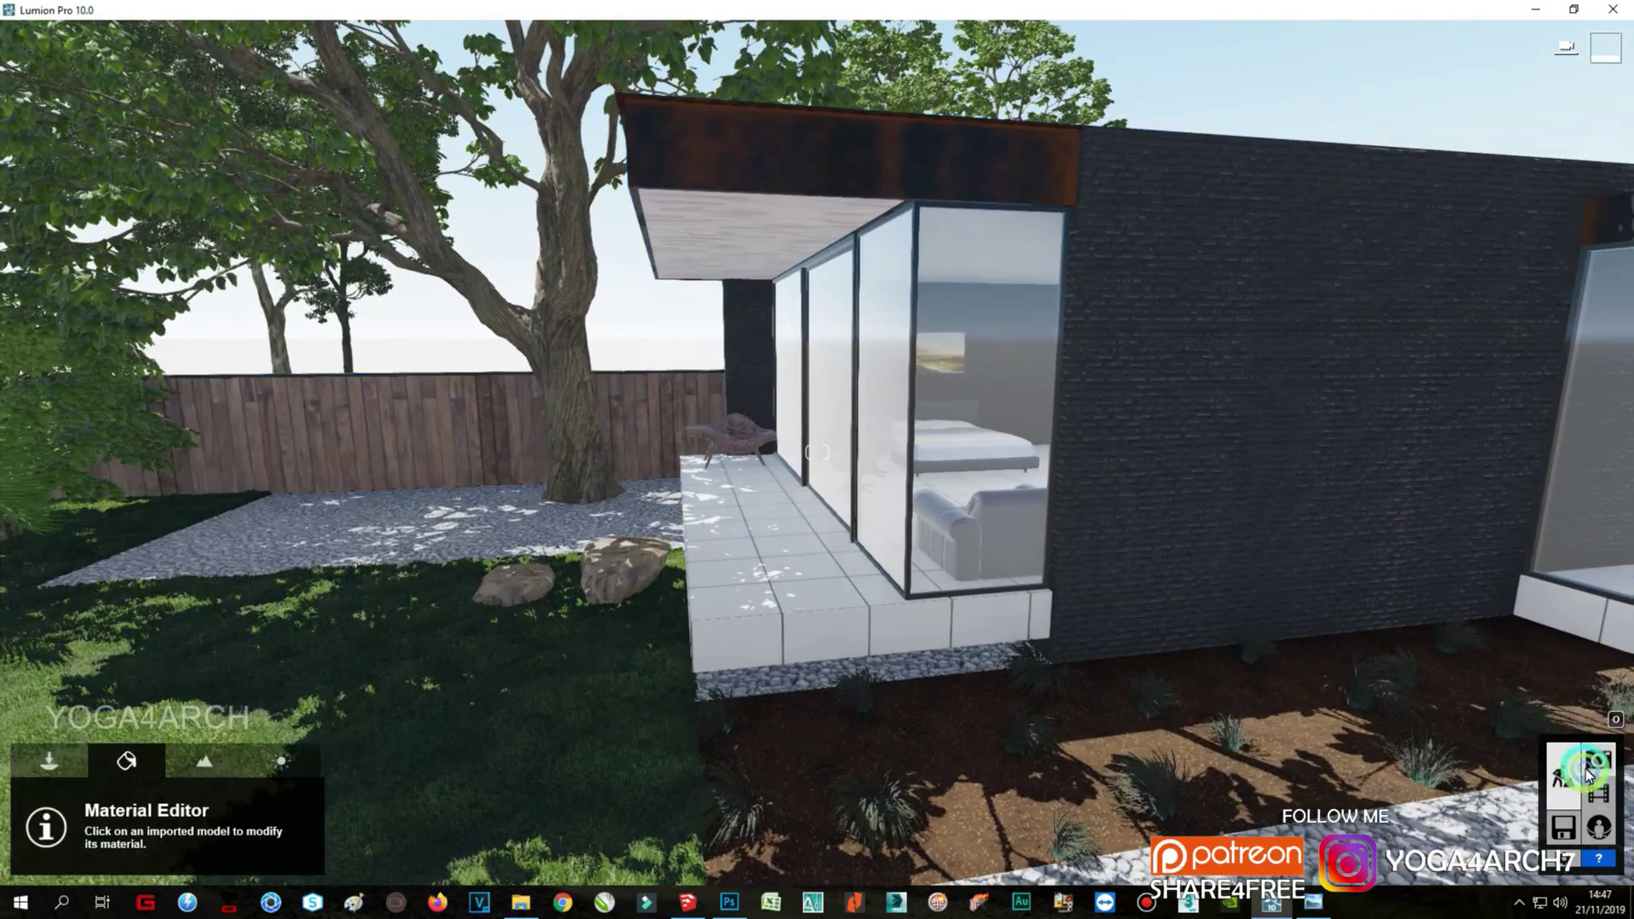
click(1598, 759)
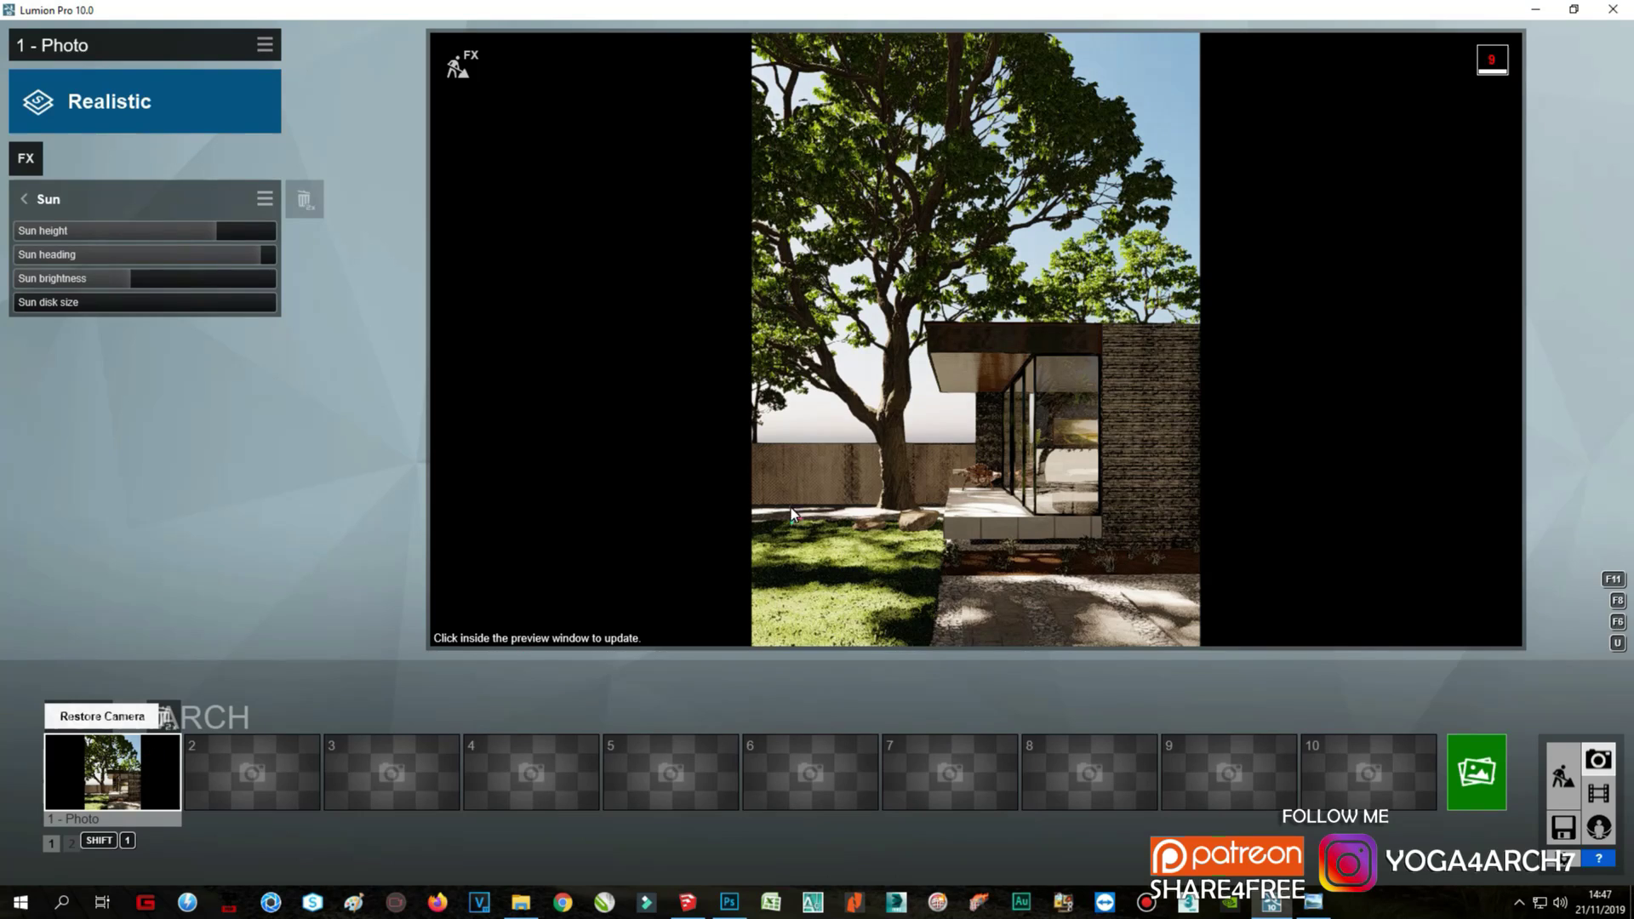
click(1475, 795)
click(737, 671)
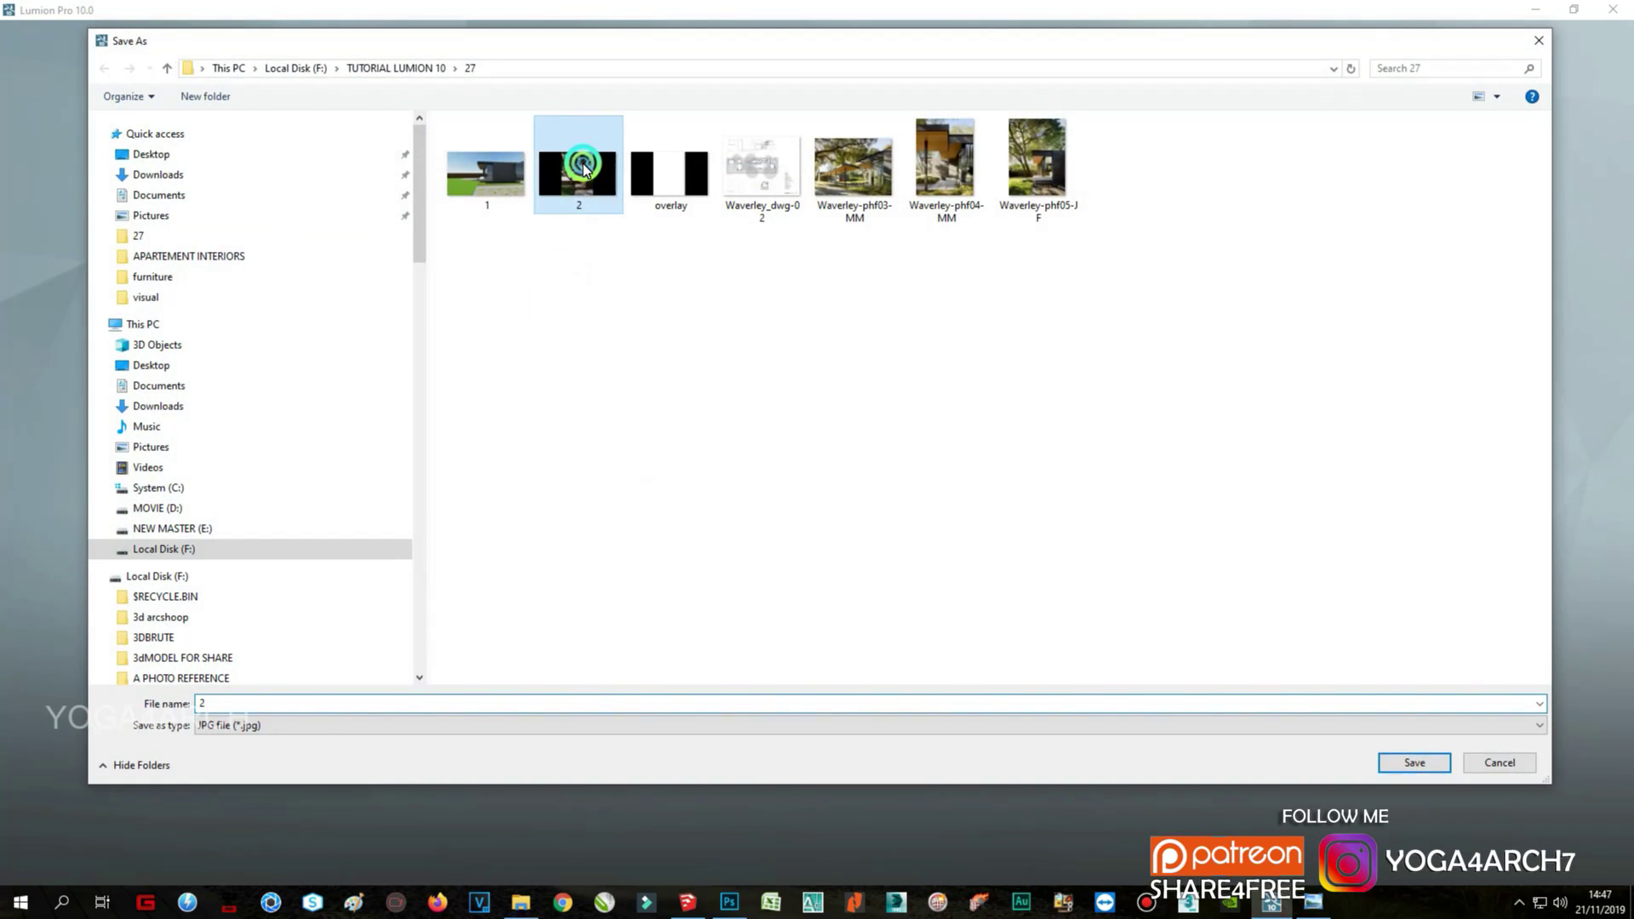
double_click(572, 164)
click(839, 515)
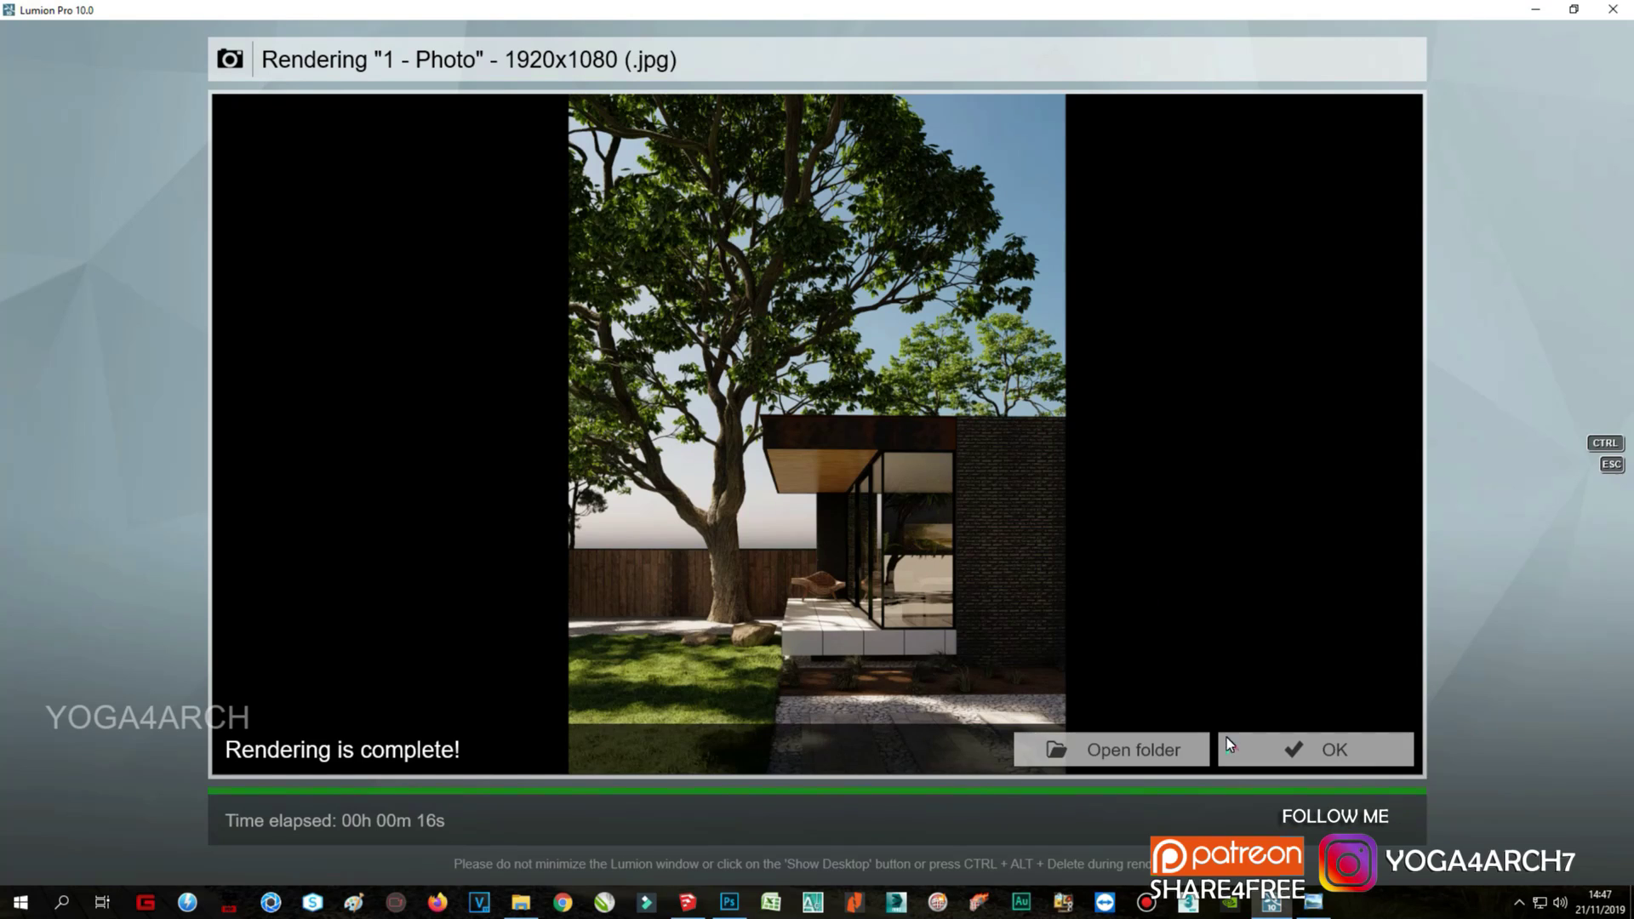
Step: Set sun brightness 0.1, height 19.3° and heading 120.4°, then refresh the preview
click(1341, 749)
mouse_move(111, 255)
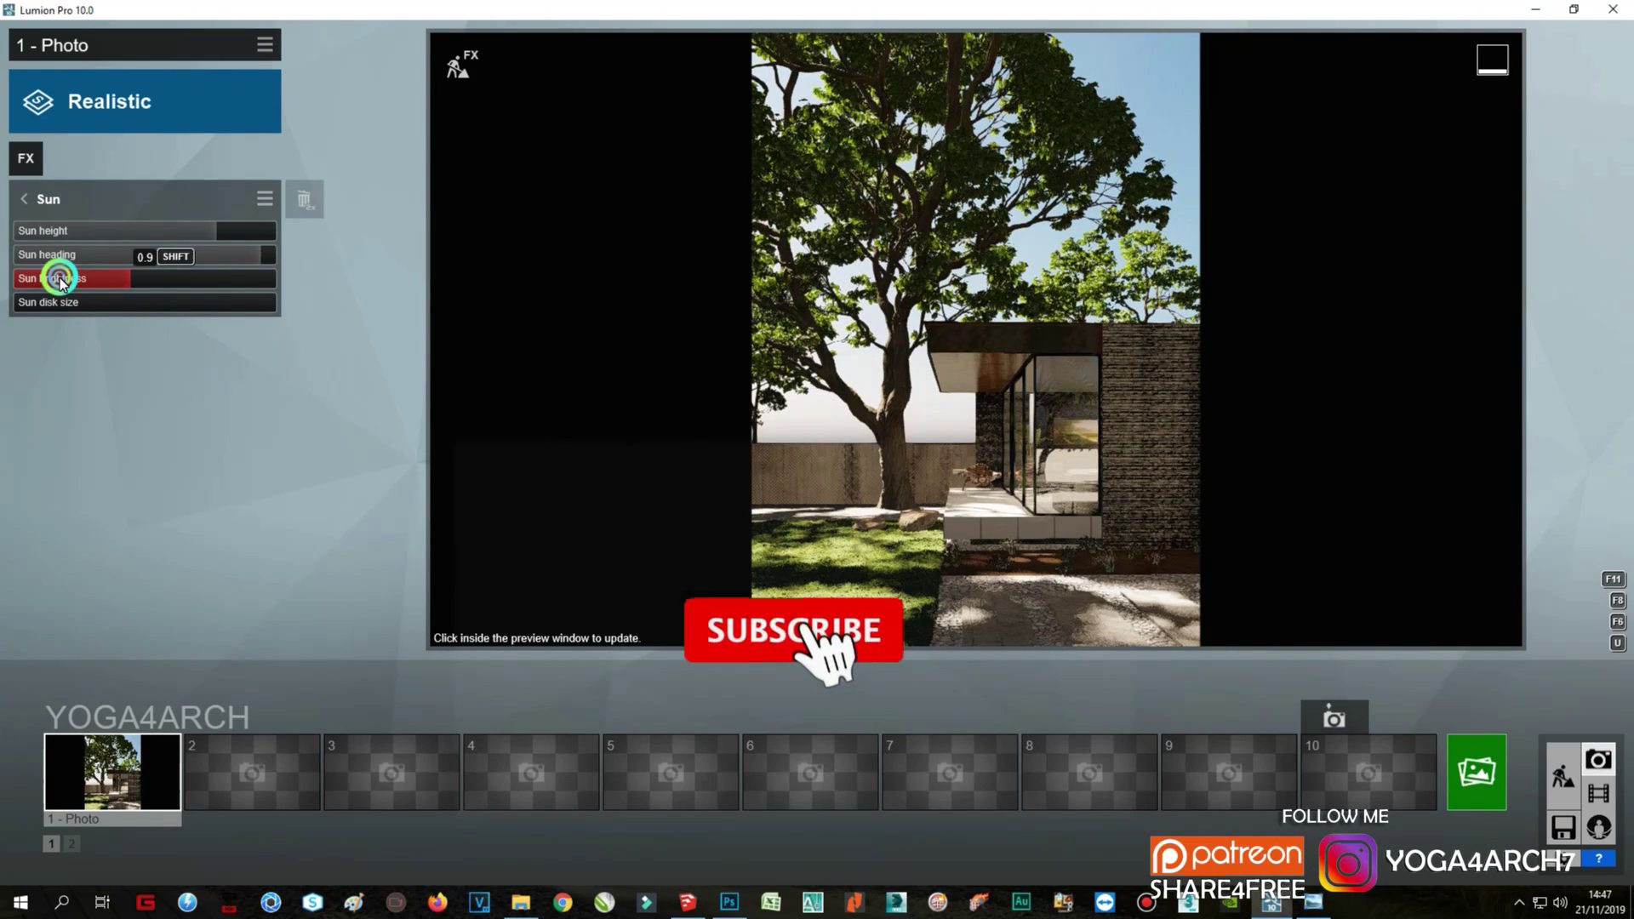
drag(60, 284, 36, 287)
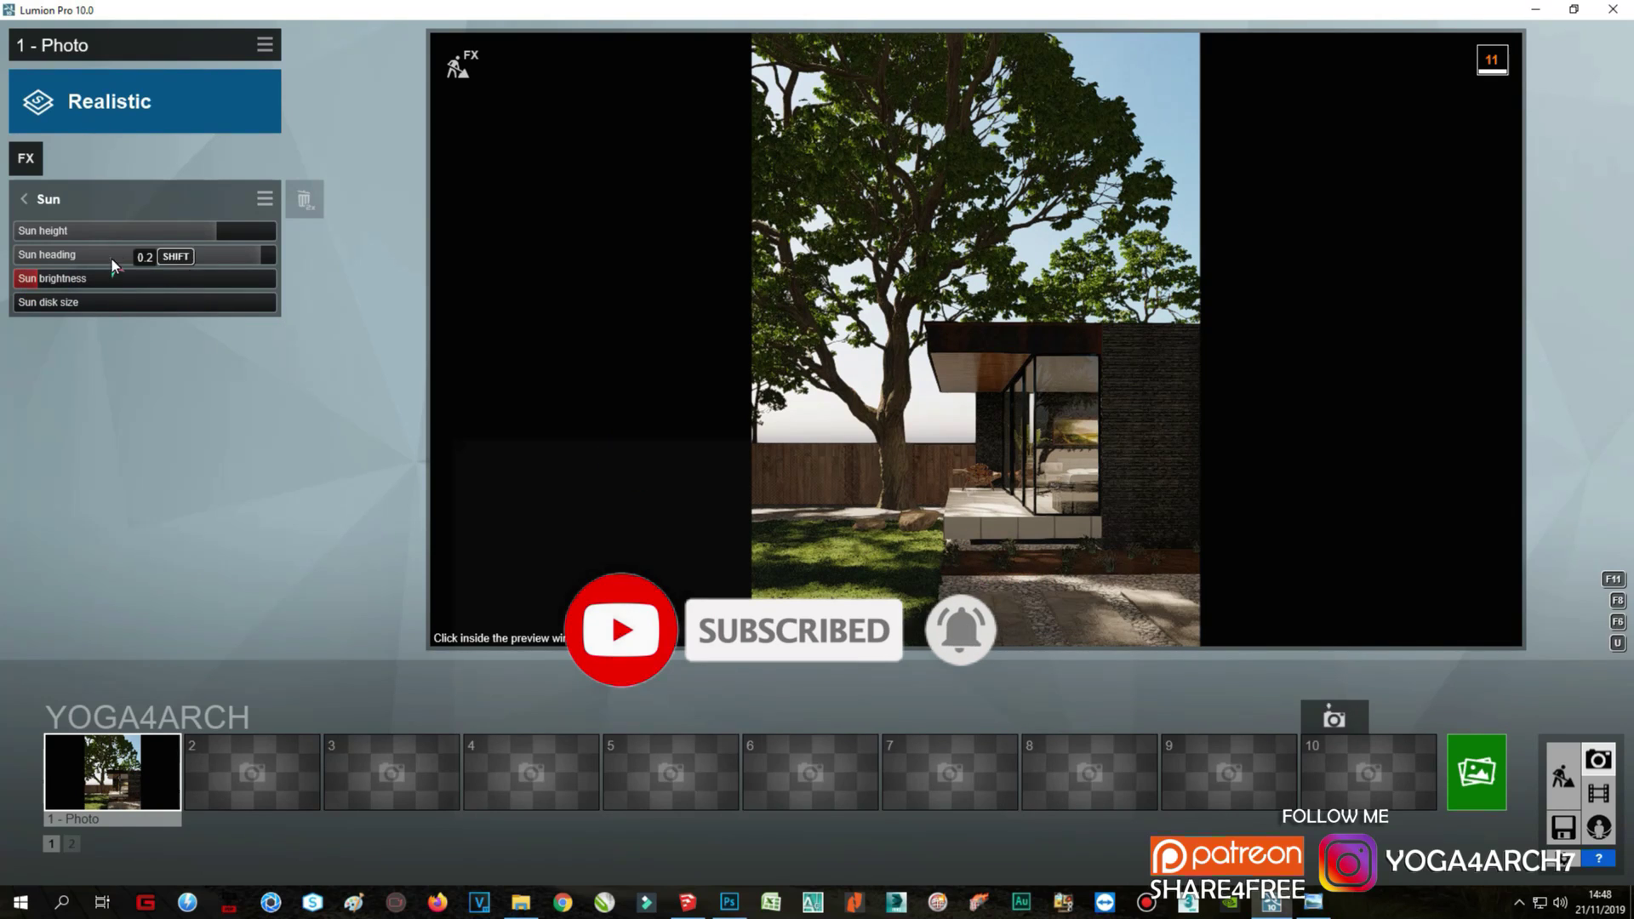
drag(187, 230, 190, 233)
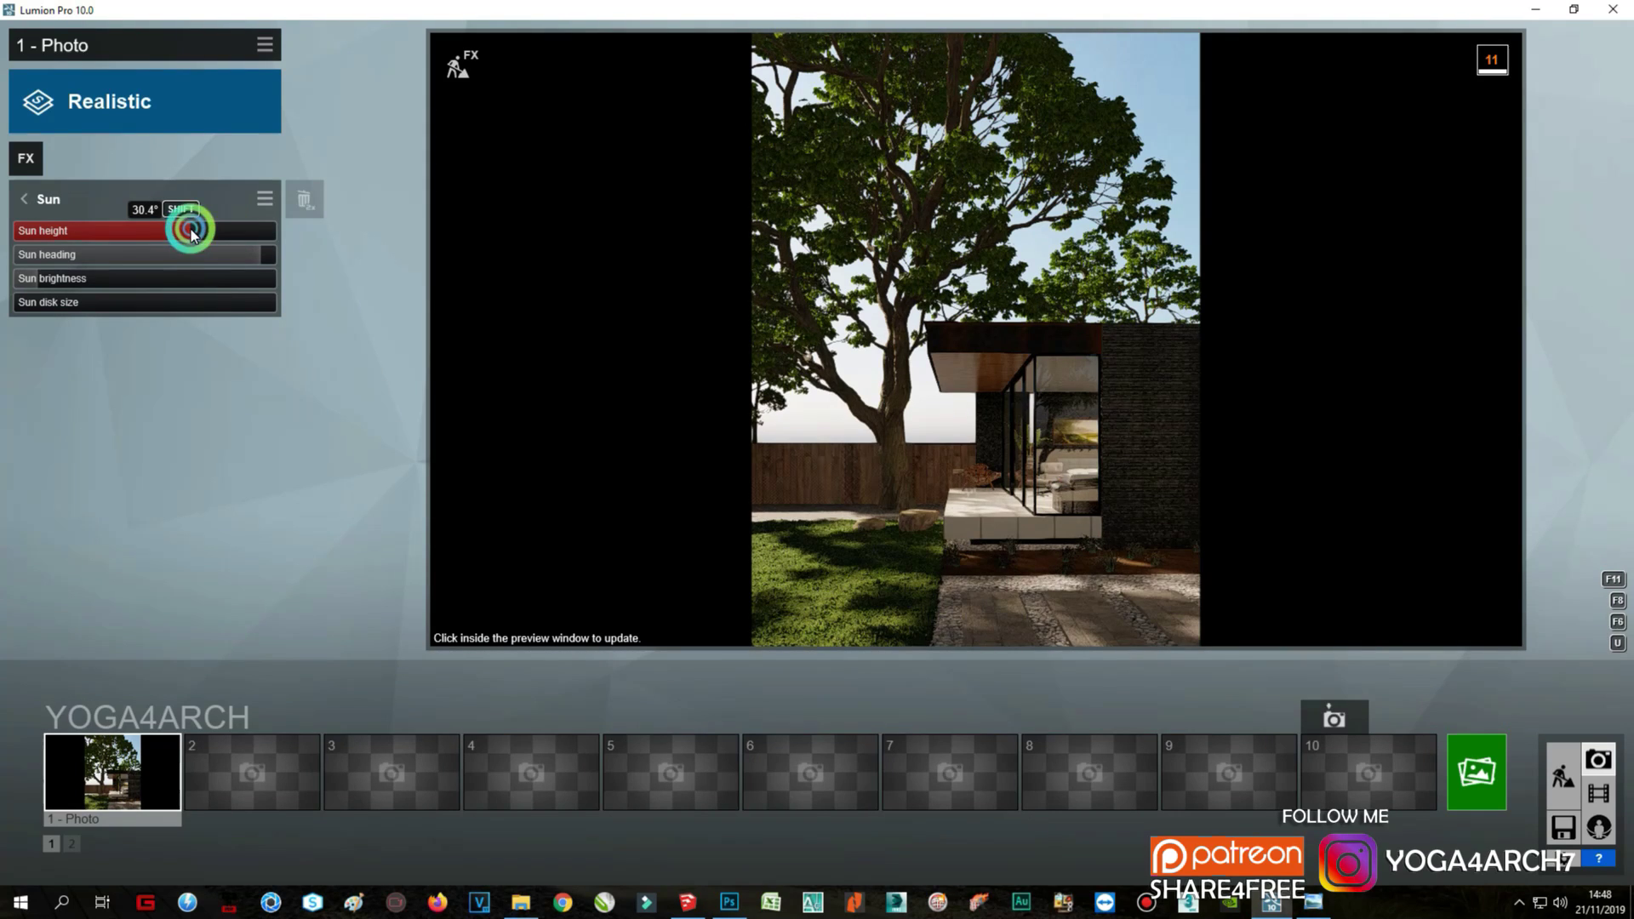
click(234, 252)
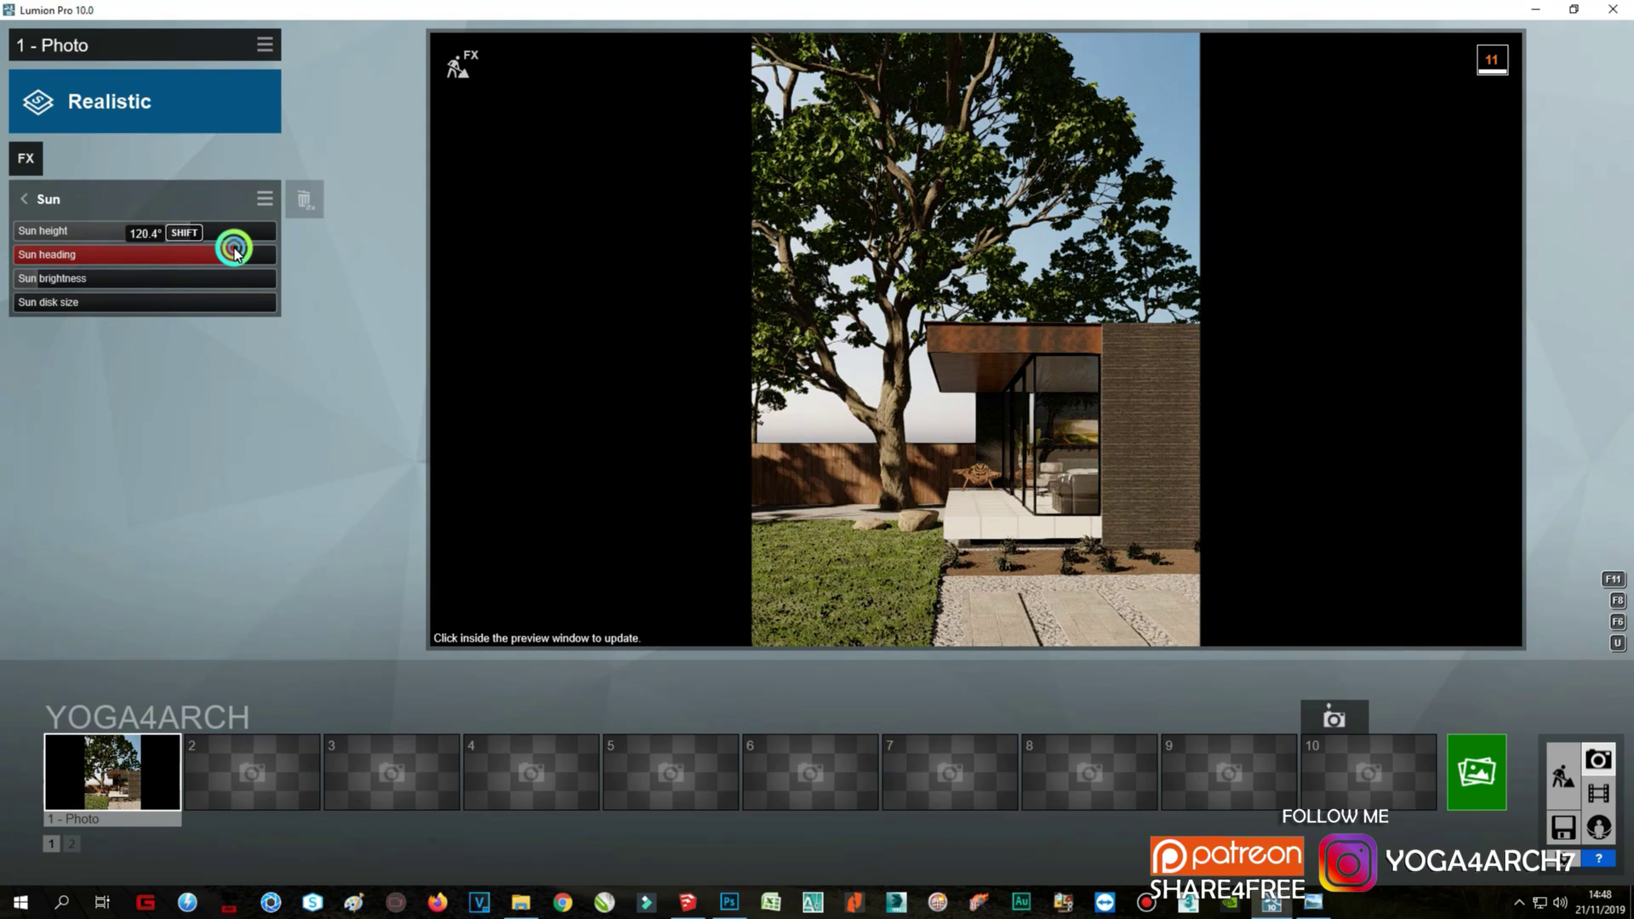
click(1112, 442)
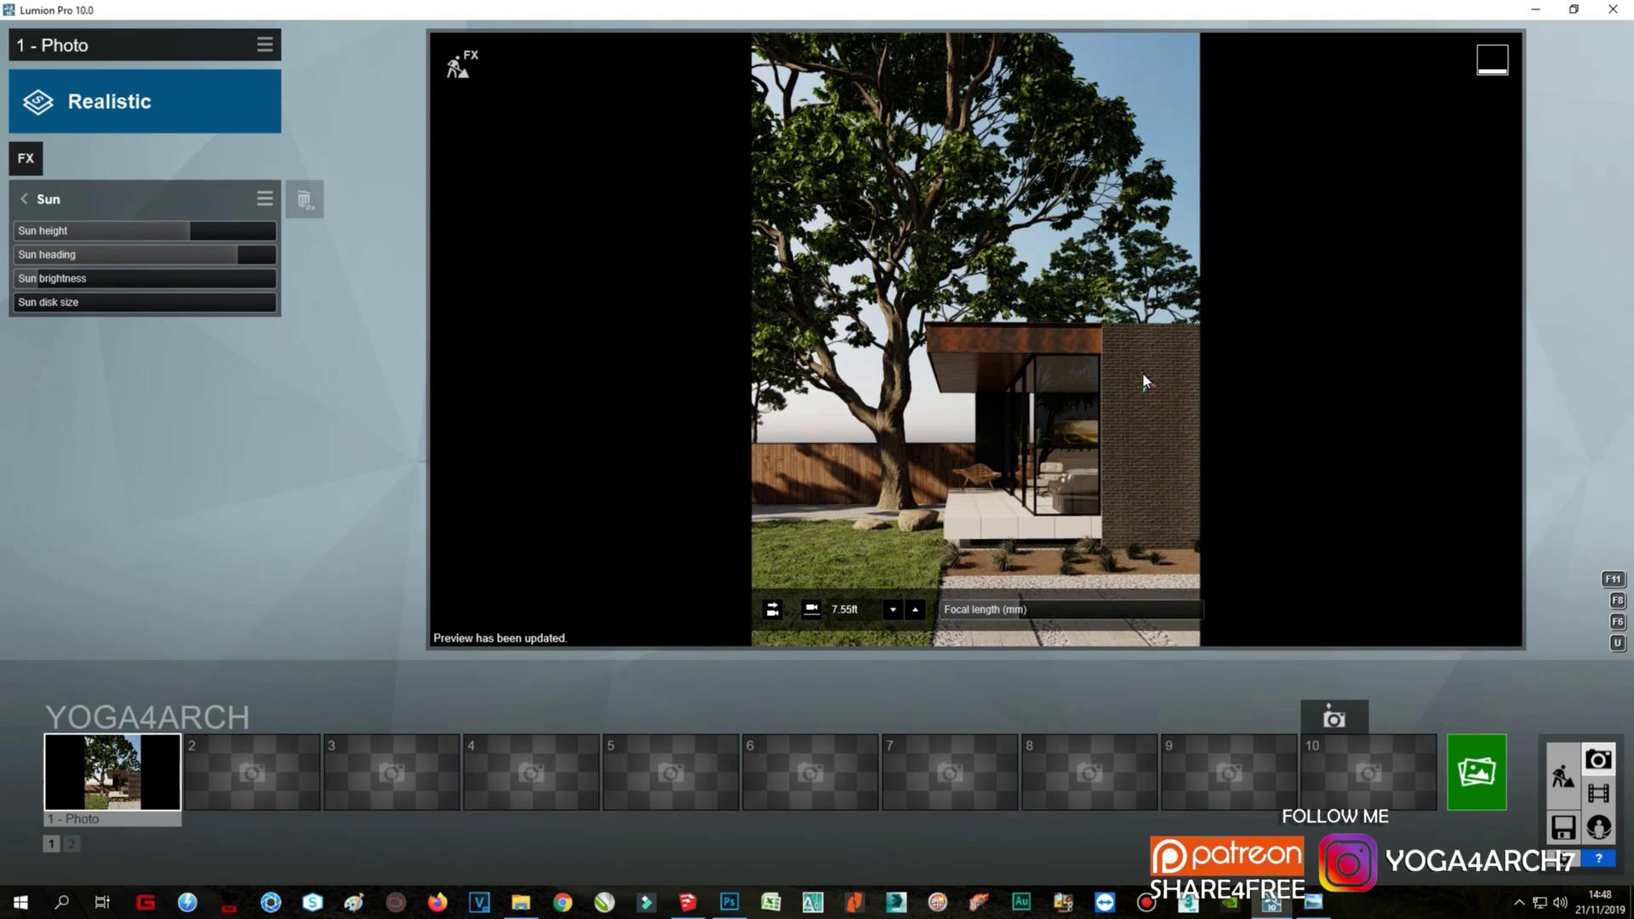
Step: Swing the sun heading from 90° to about 154.3°, refresh the preview, and return to Build mode
click(212, 254)
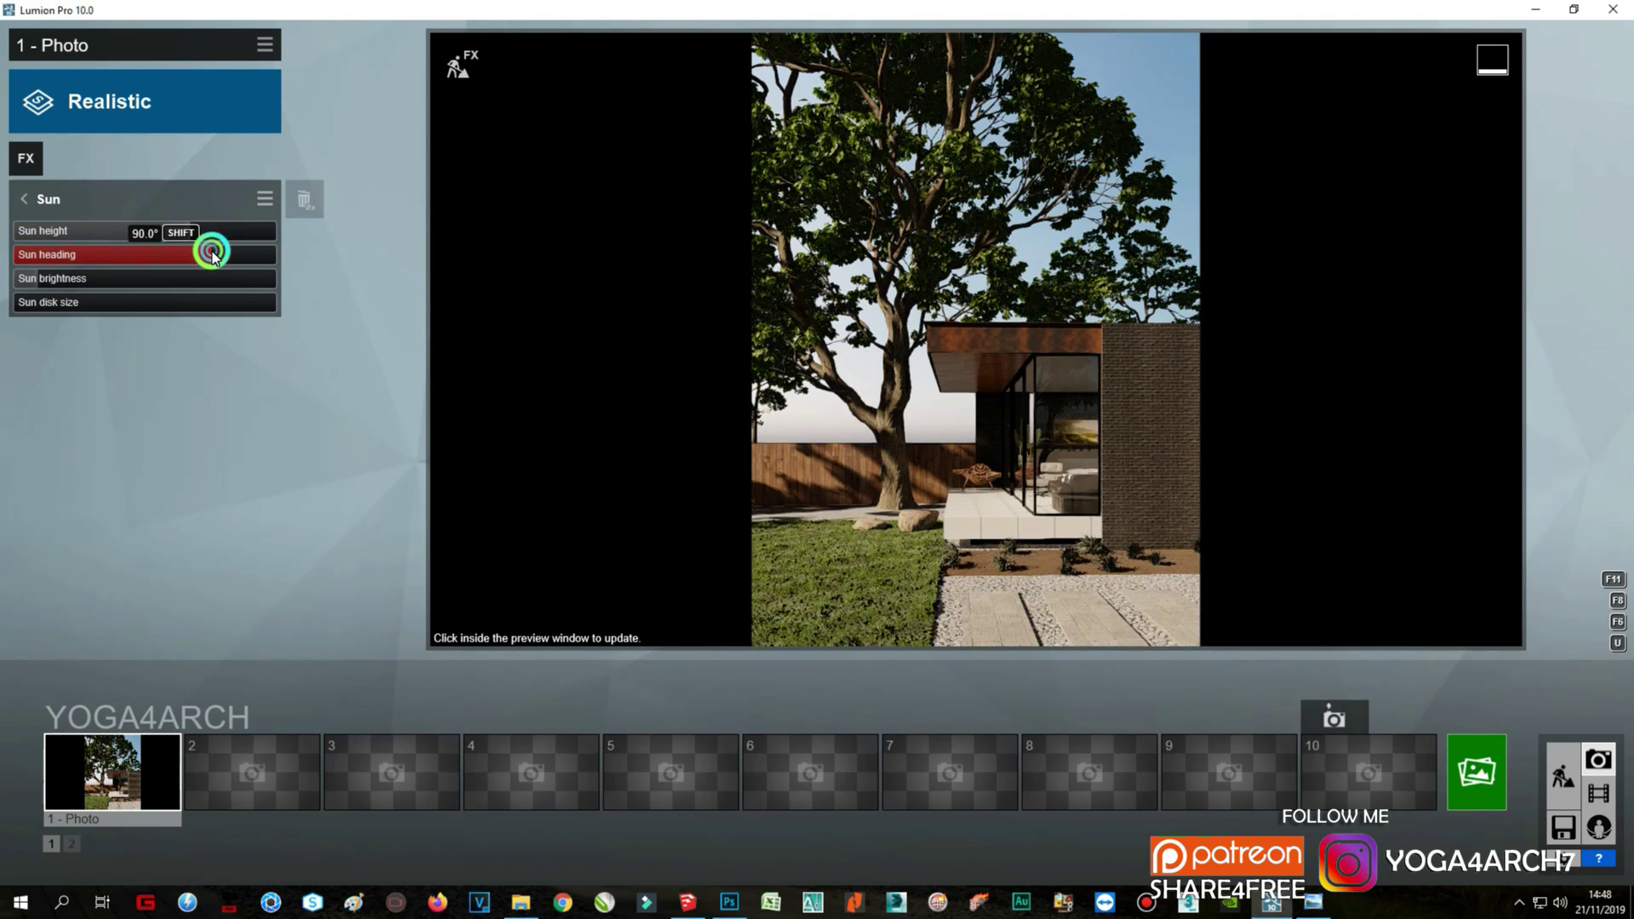
drag(212, 254, 211, 252)
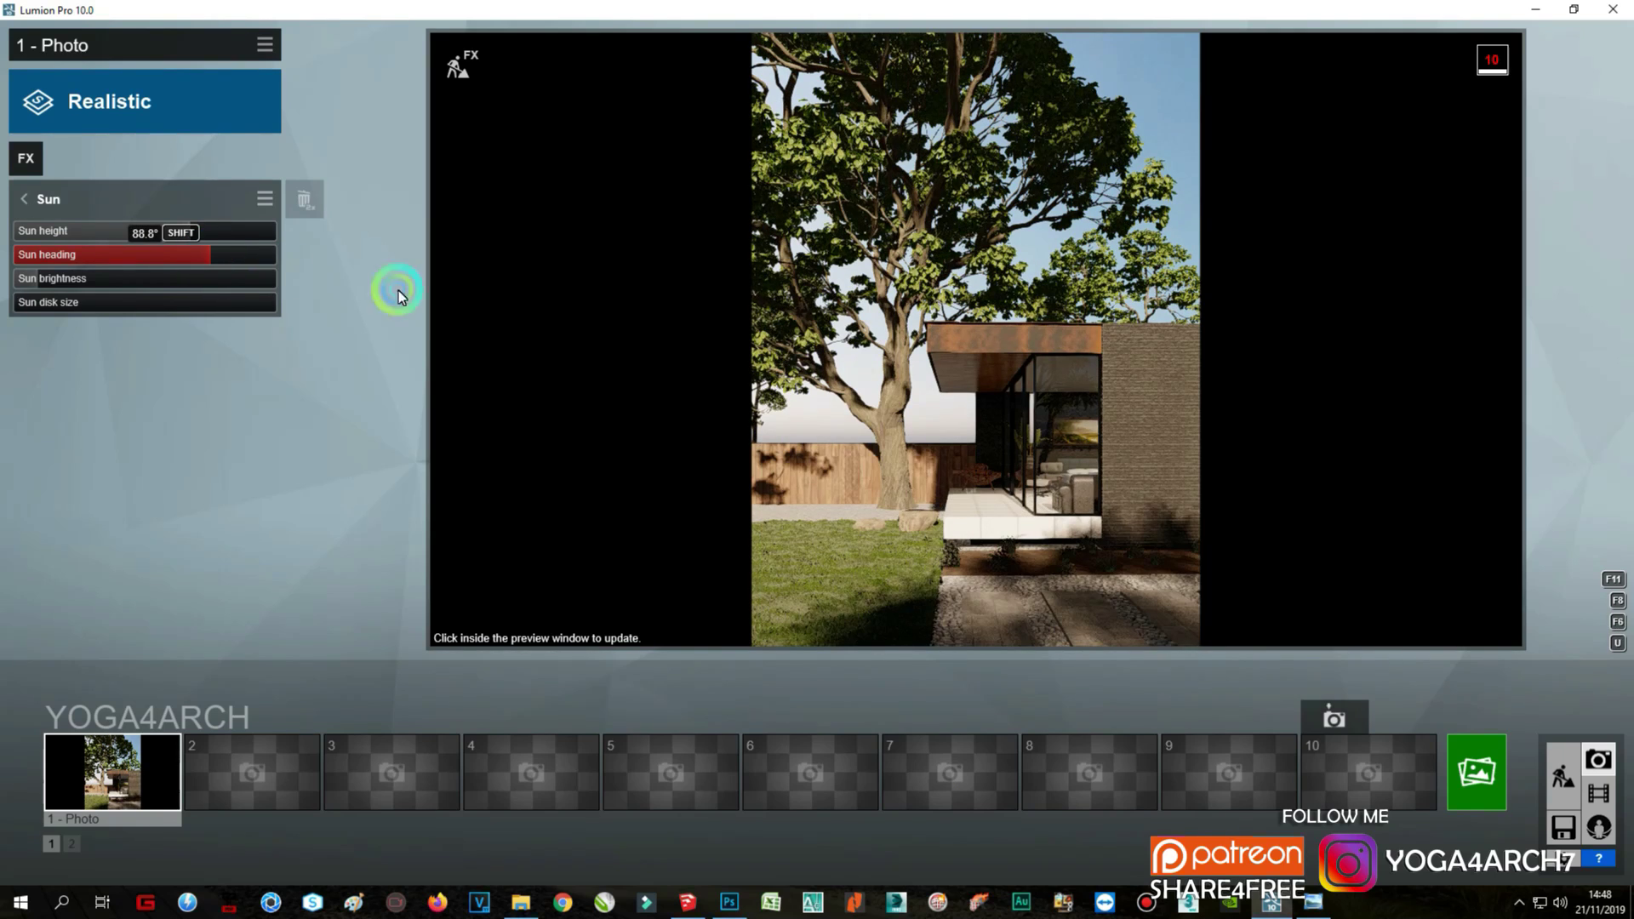
click(1137, 483)
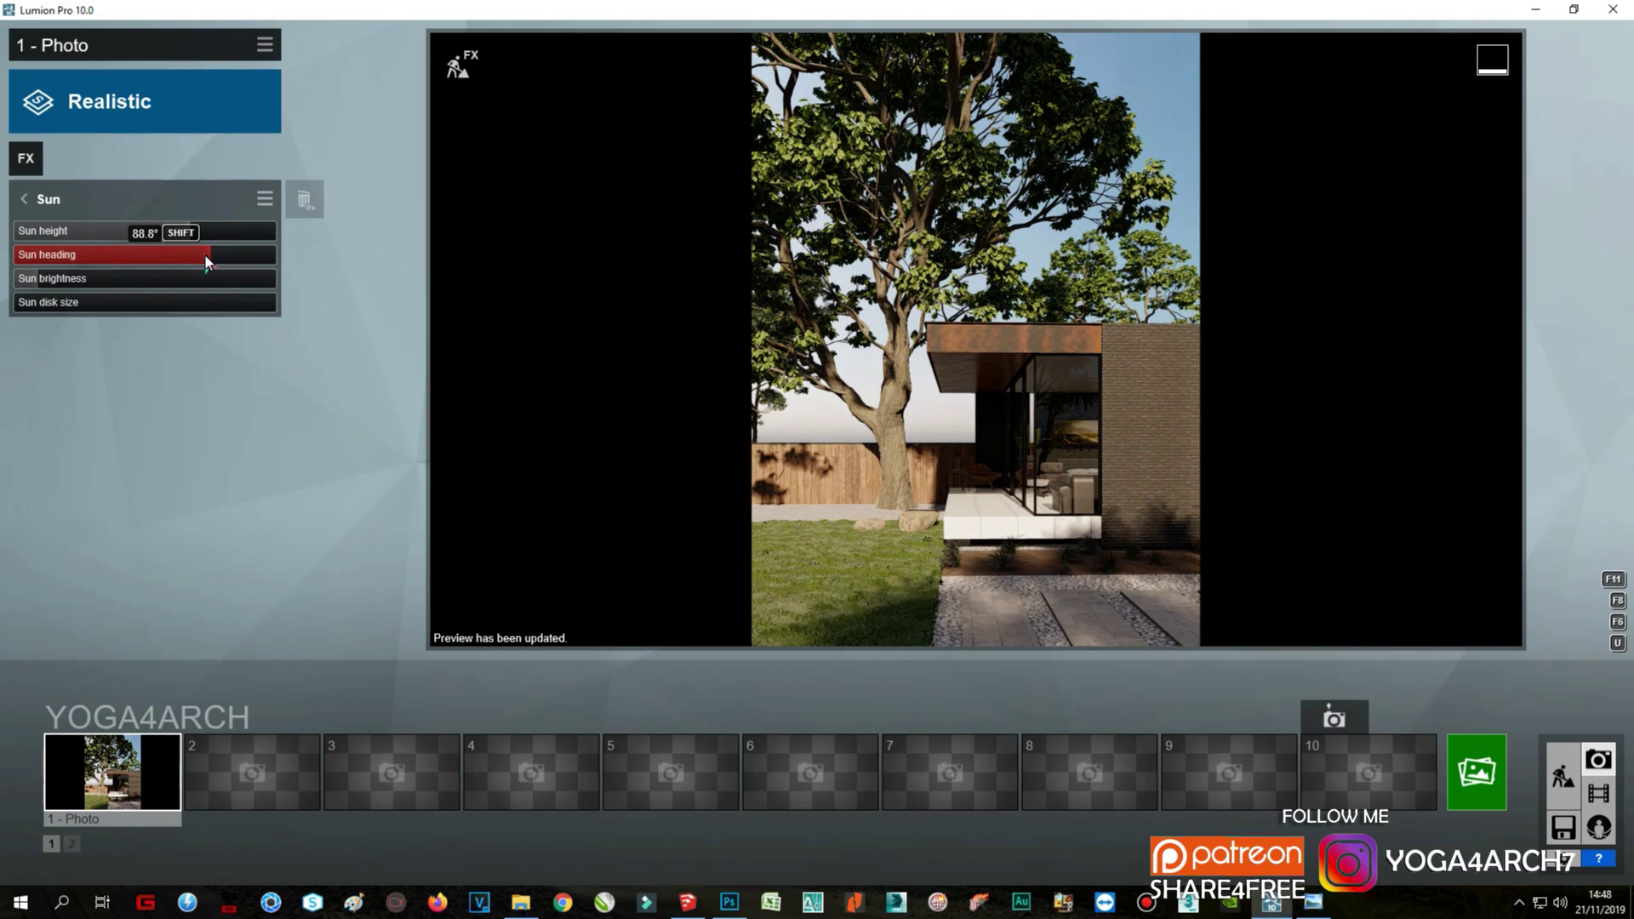
mouse_move(206, 262)
mouse_down()
mouse_move(183, 265)
mouse_move(255, 279)
mouse_up()
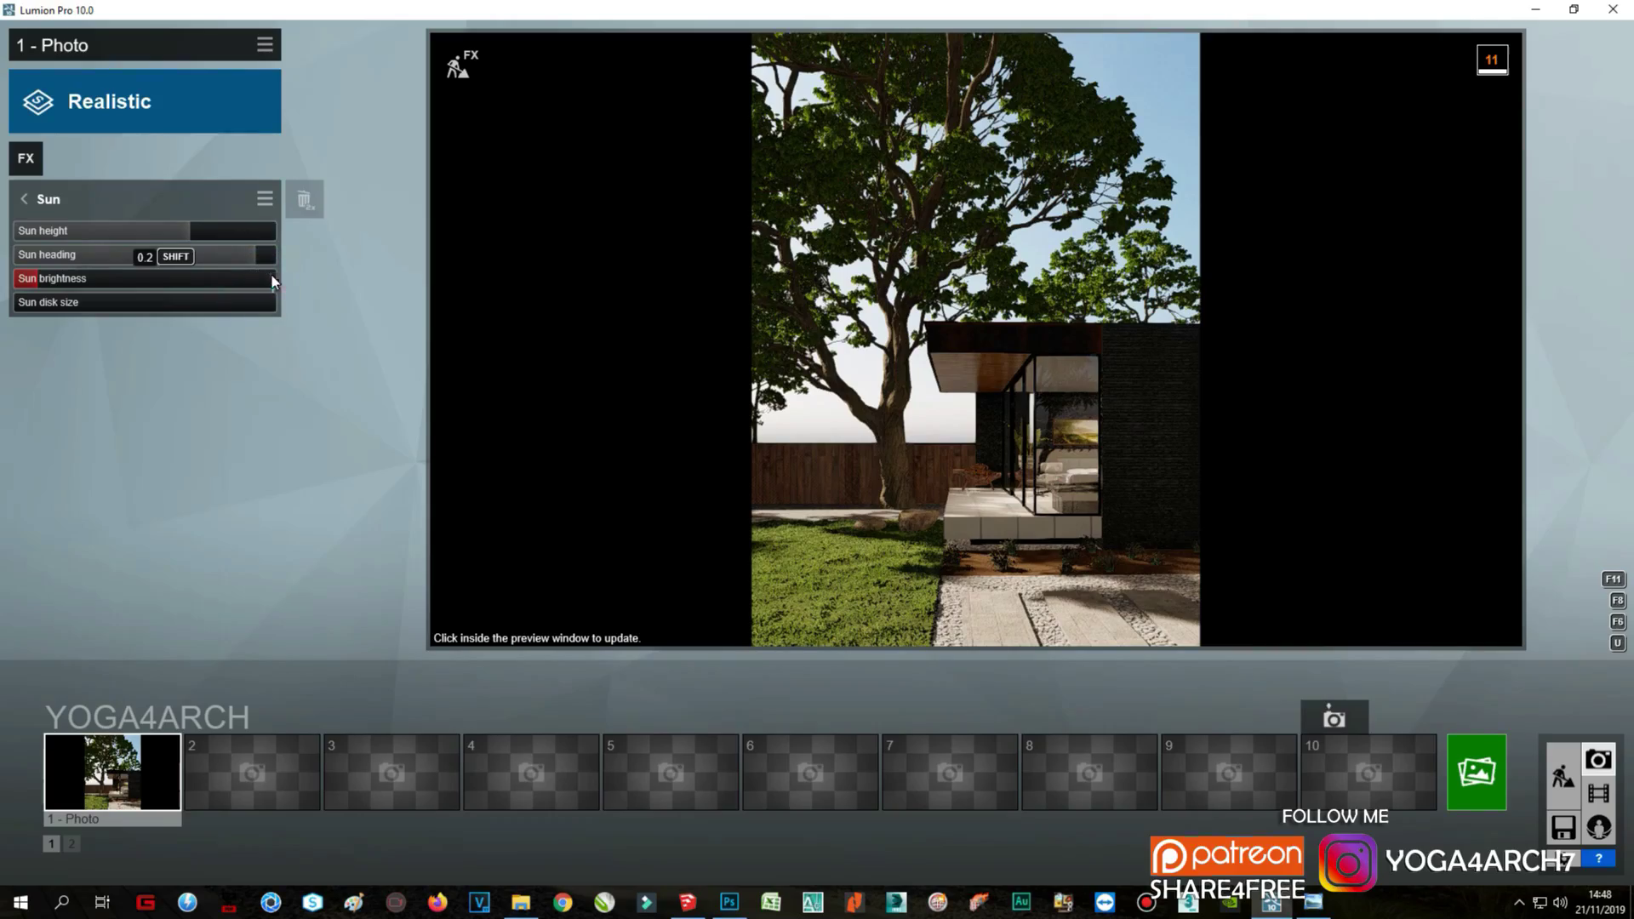
click(963, 431)
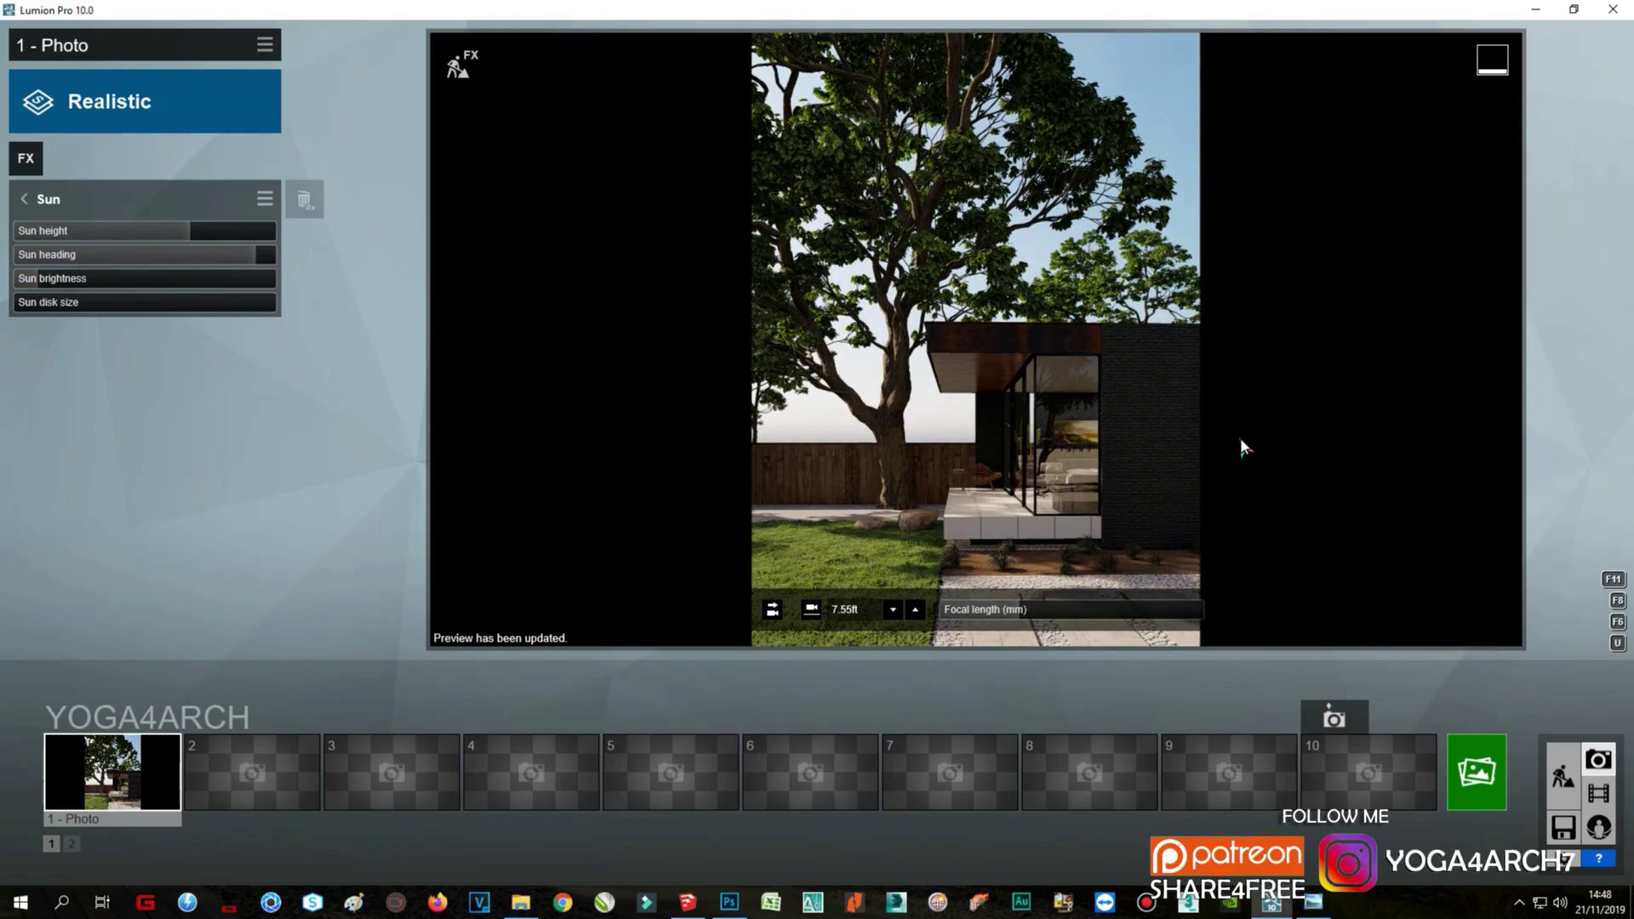
click(1565, 776)
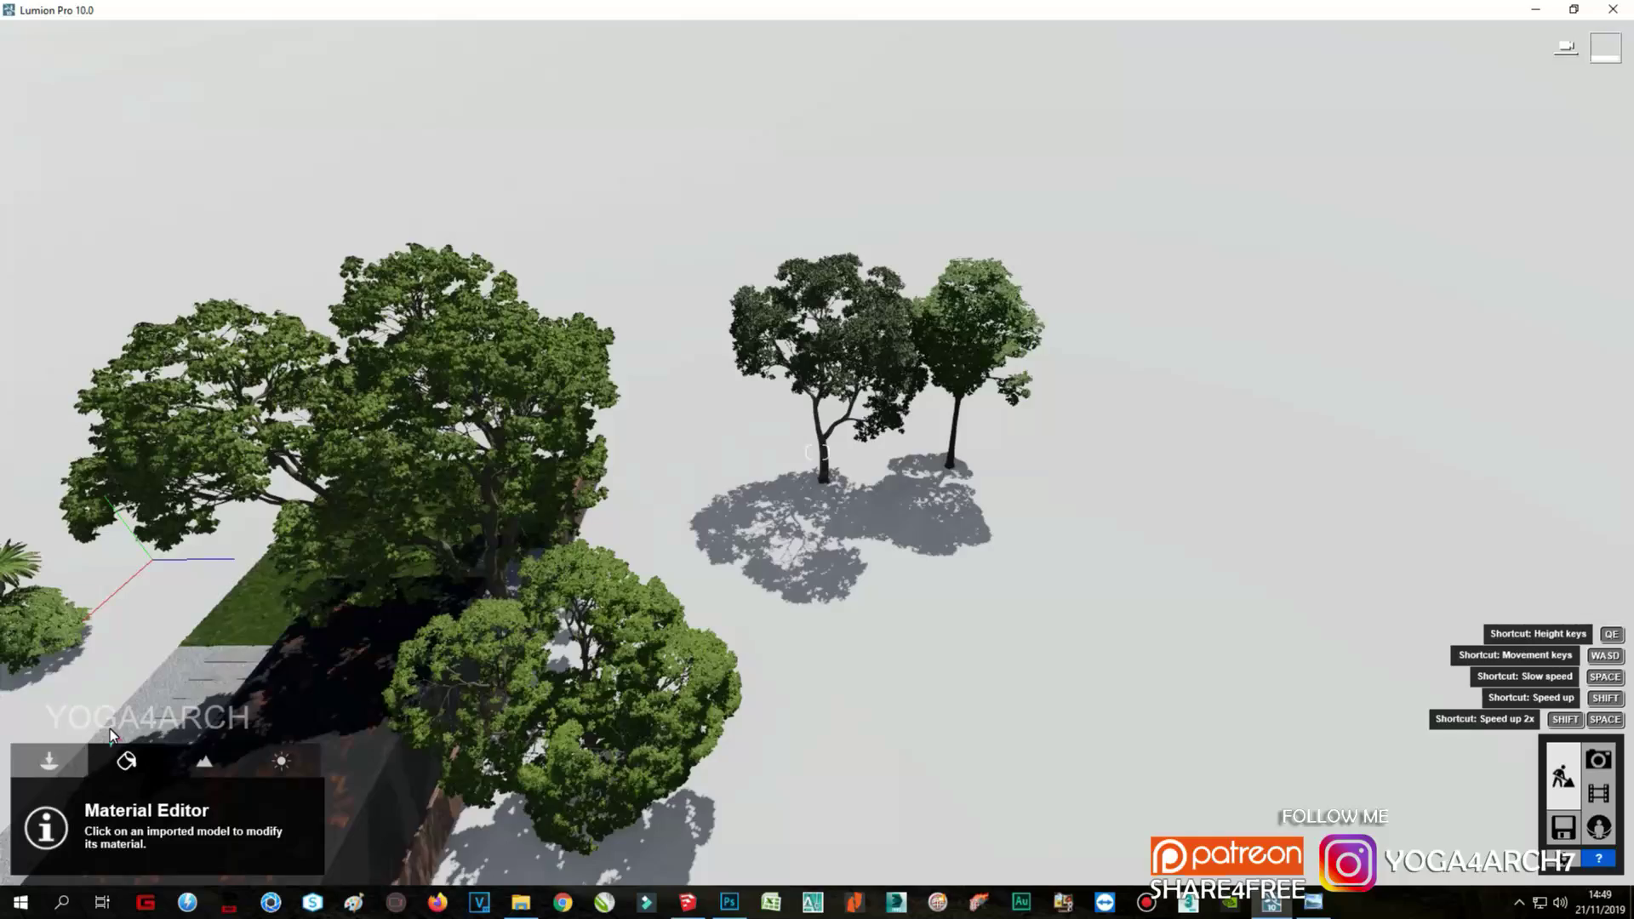
Step: Paint a mass of trees from the Nature library behind the house
click(189, 772)
click(139, 806)
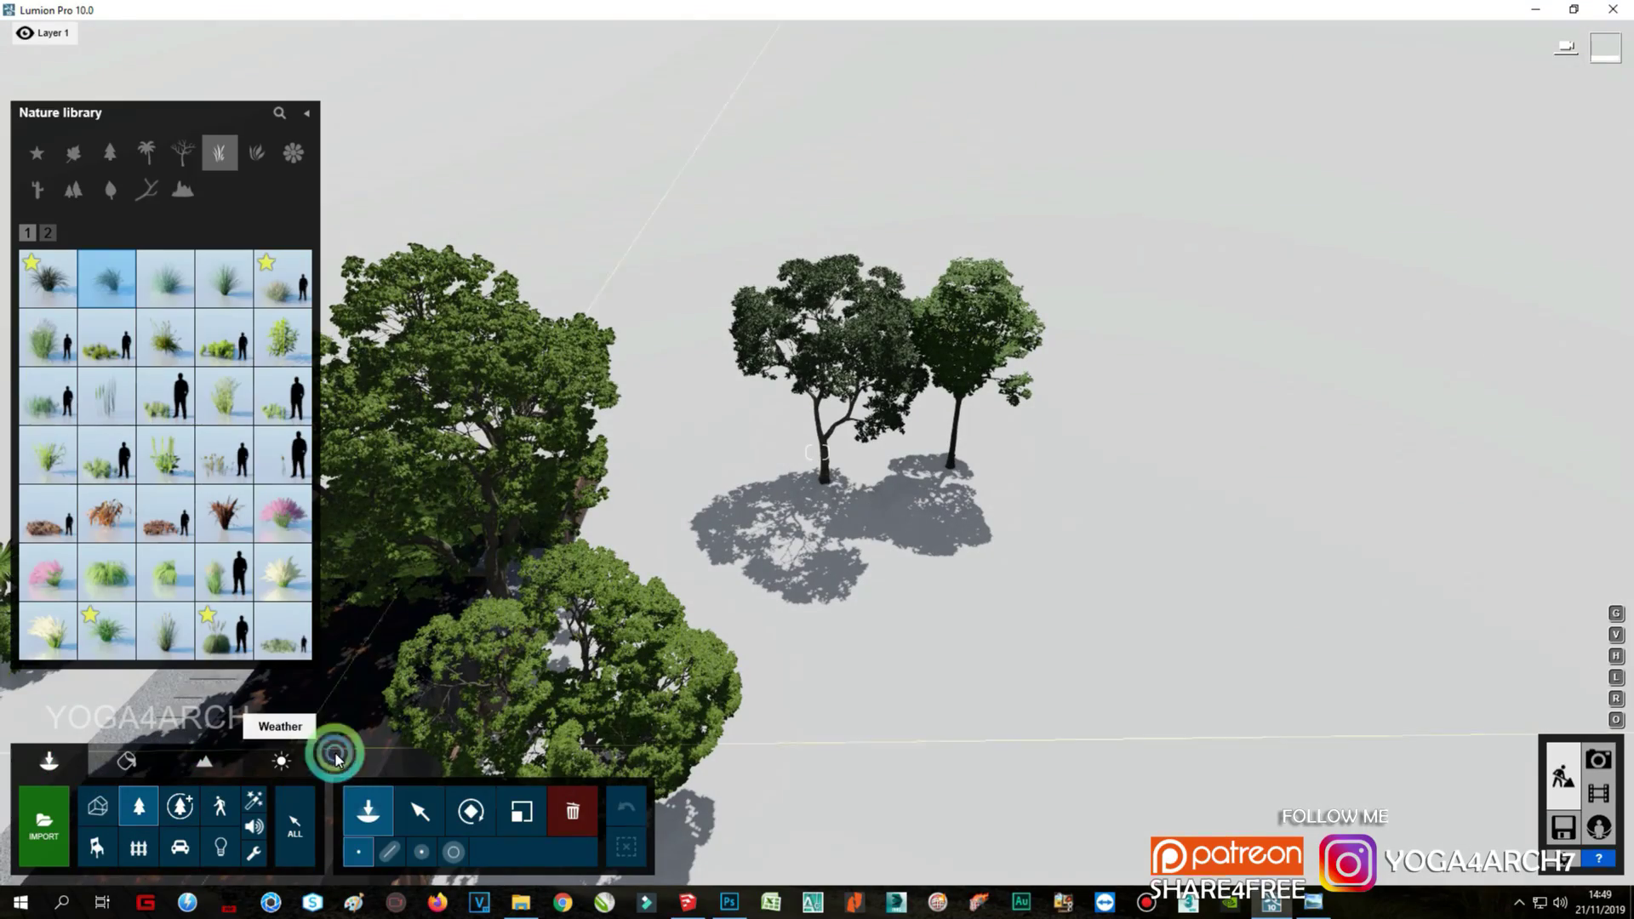
click(73, 152)
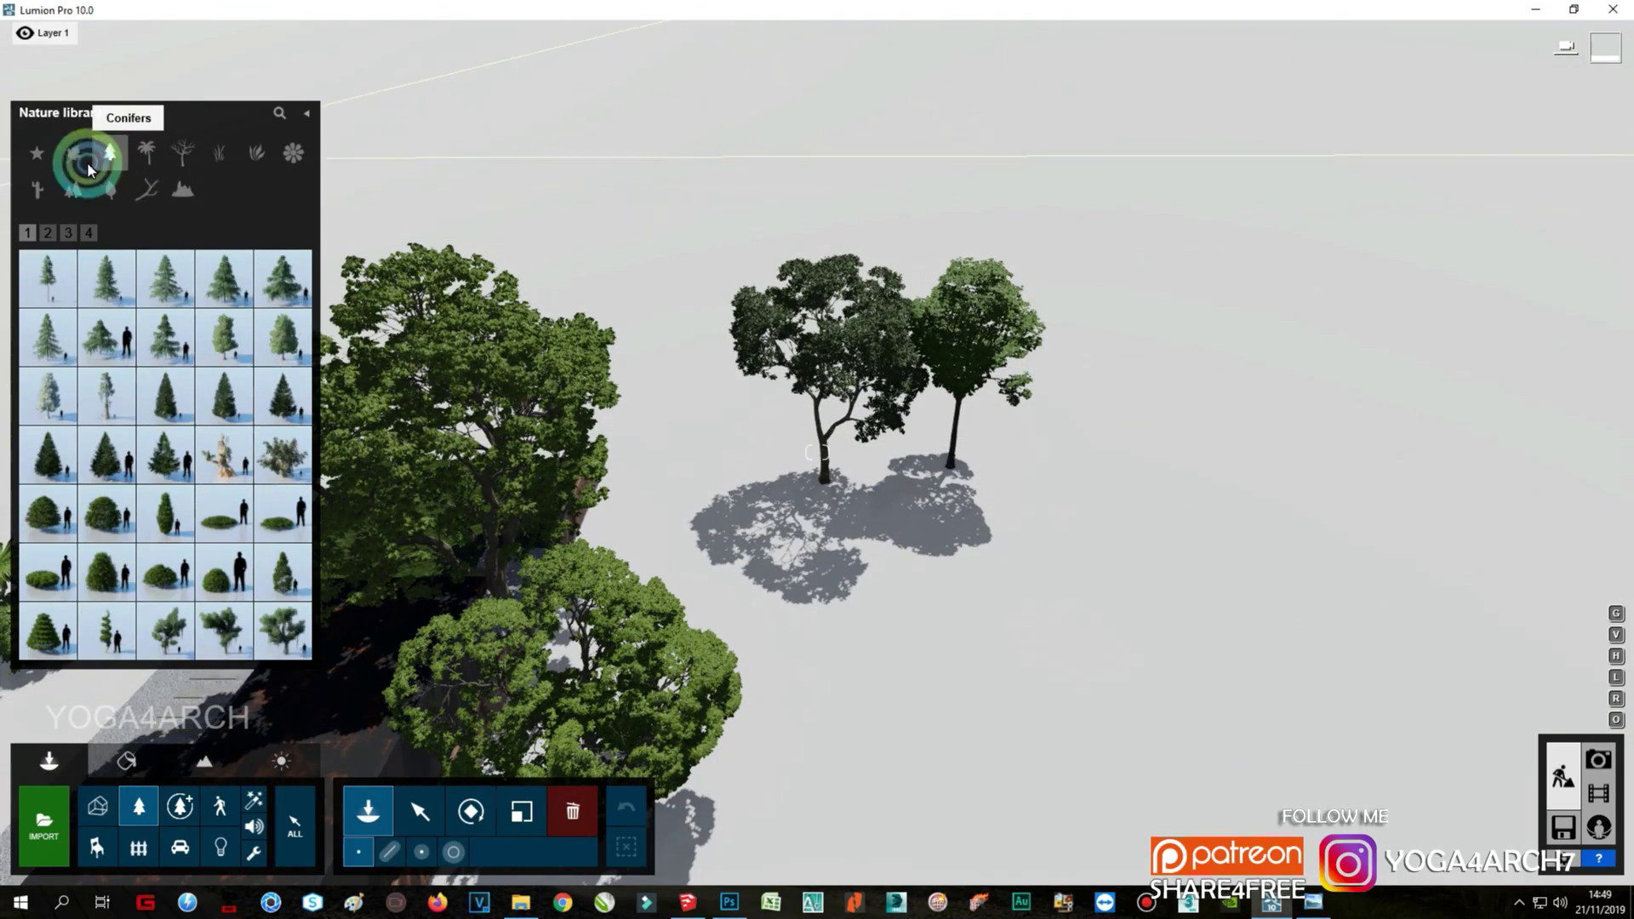
click(63, 233)
mouse_move(452, 851)
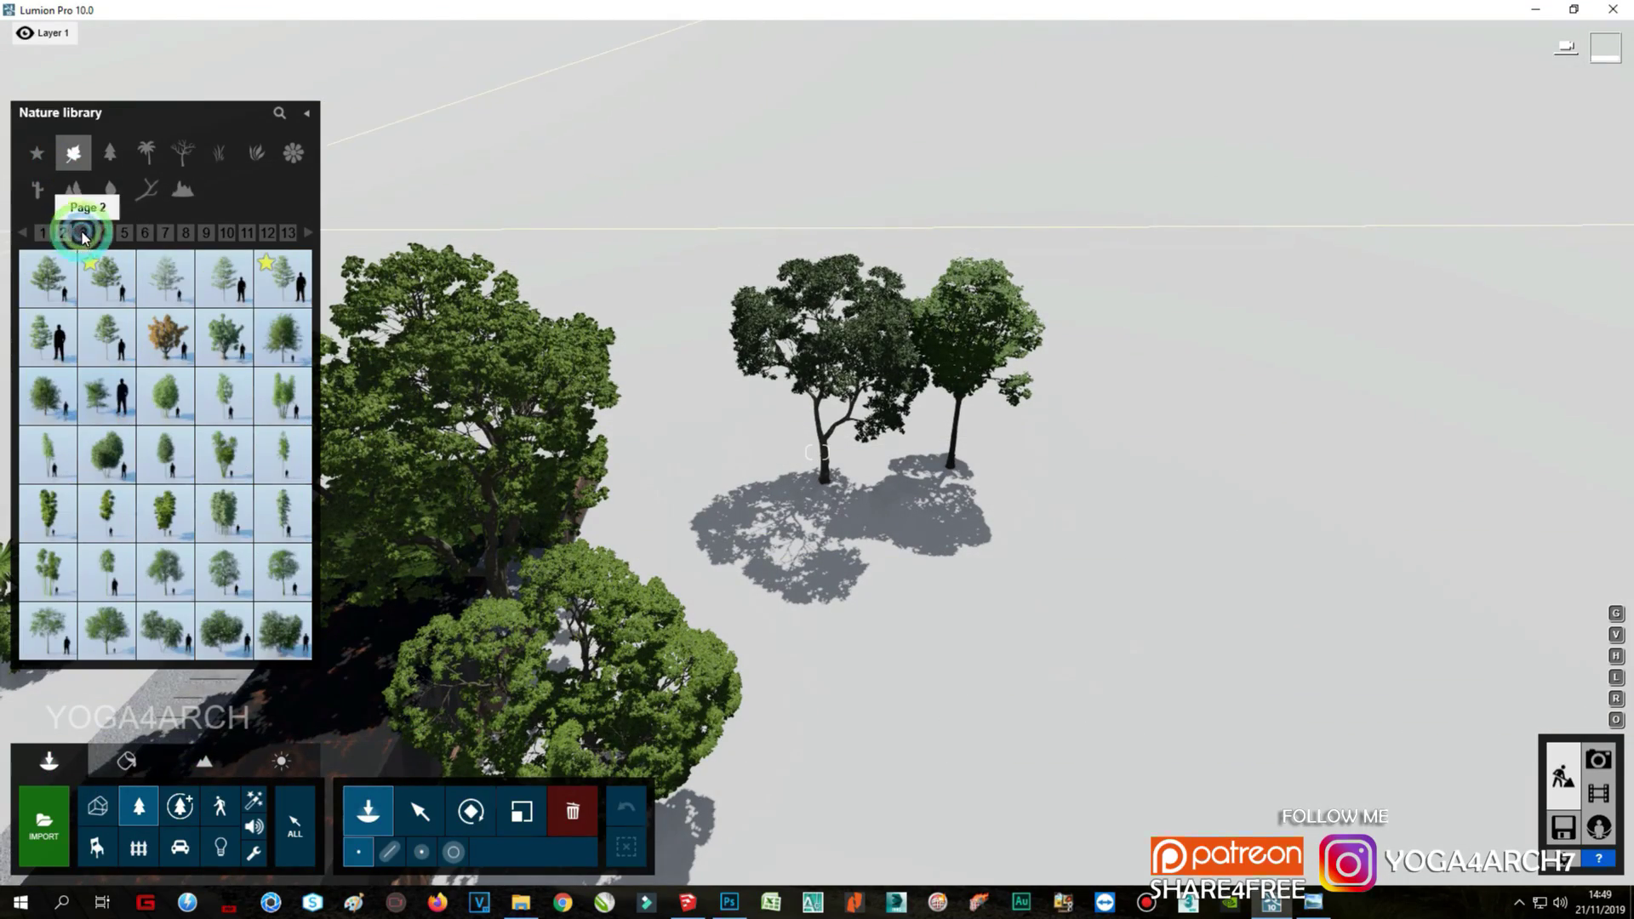
click(453, 851)
mouse_move(1012, 493)
mouse_down()
mouse_move(1285, 730)
mouse_move(1320, 415)
mouse_up()
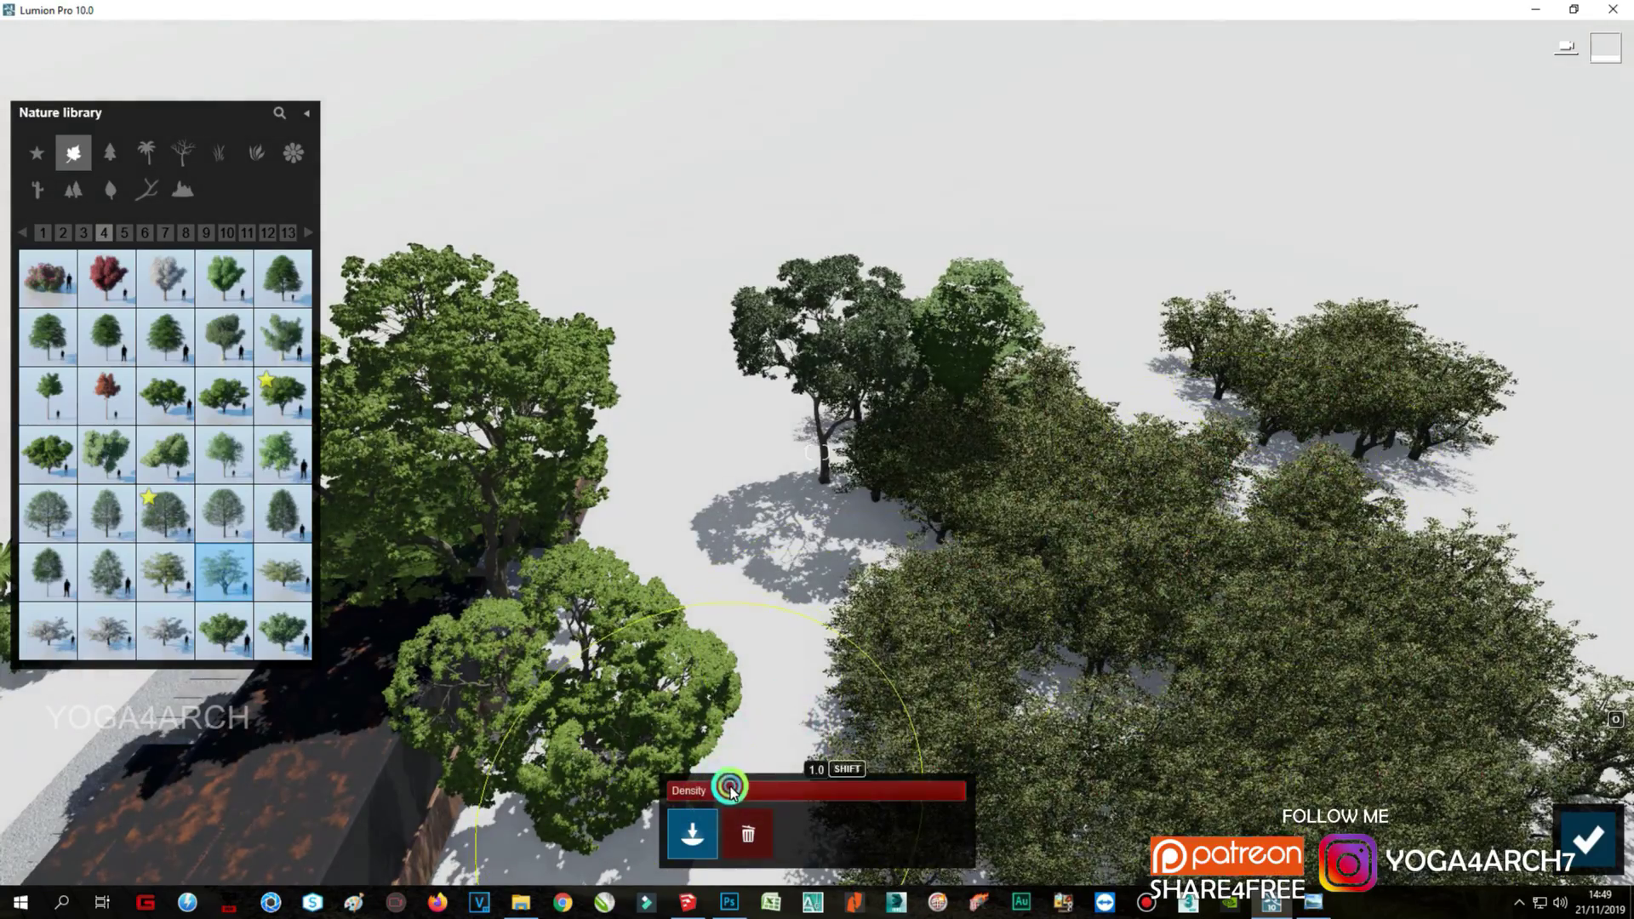
right_drag(860, 493, 979, 554)
Step: Paint more tree species, including round-crowned trees, across the right and centre-right, and keep them
click(165, 572)
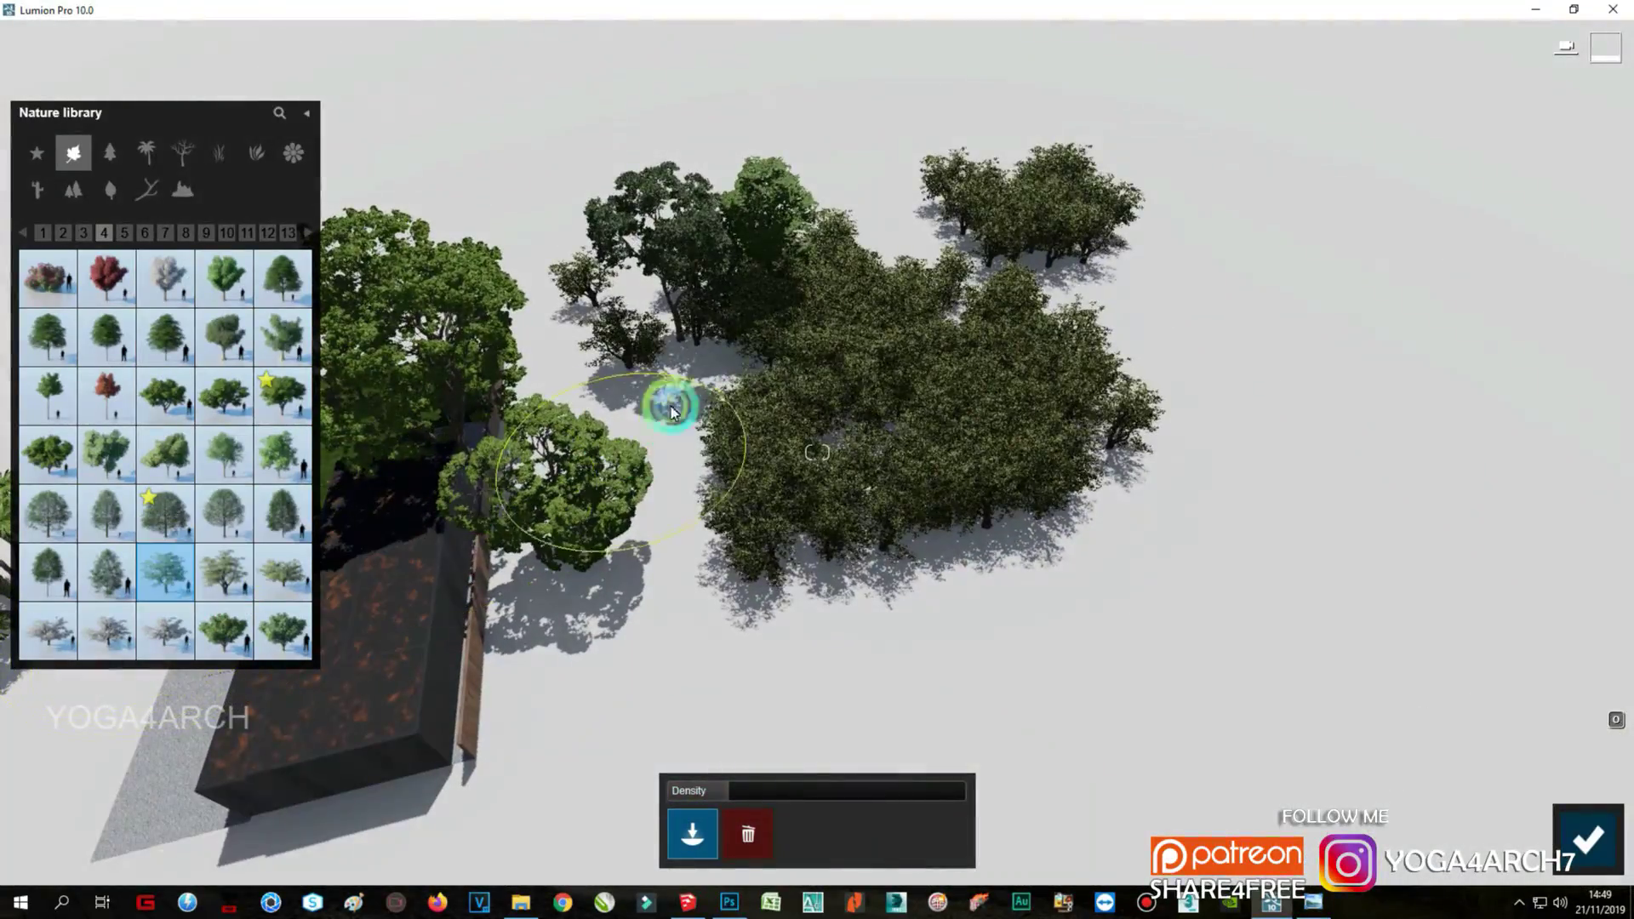
mouse_move(667, 409)
mouse_down()
mouse_move(1386, 419)
mouse_move(1055, 247)
mouse_up()
click(277, 294)
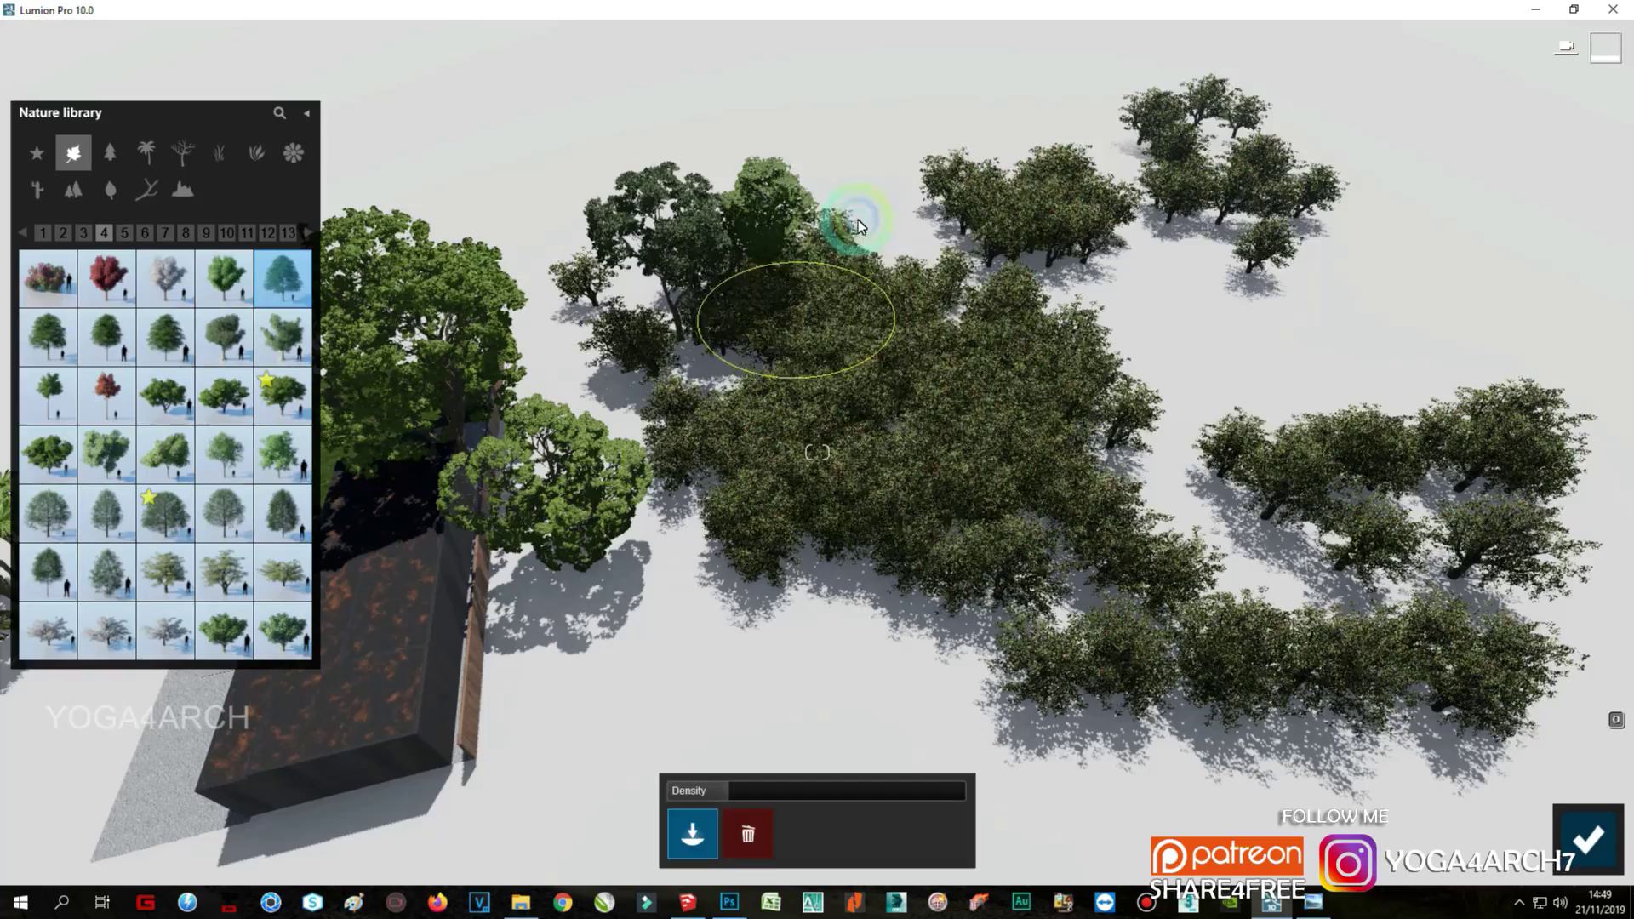
drag(847, 219, 1306, 409)
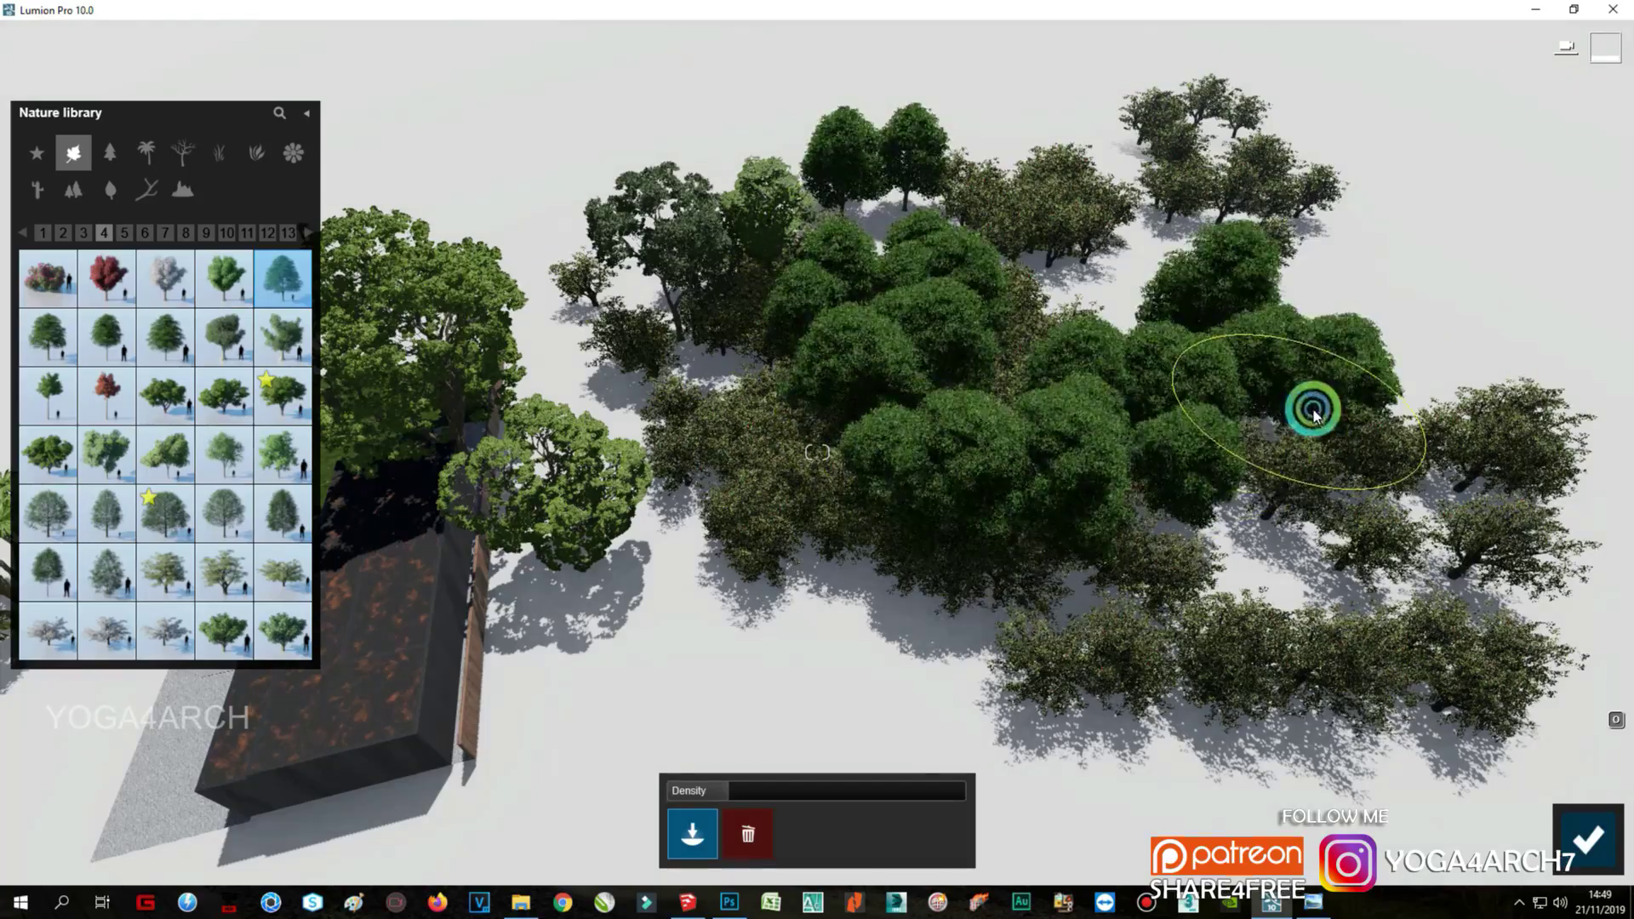
click(161, 464)
click(1582, 847)
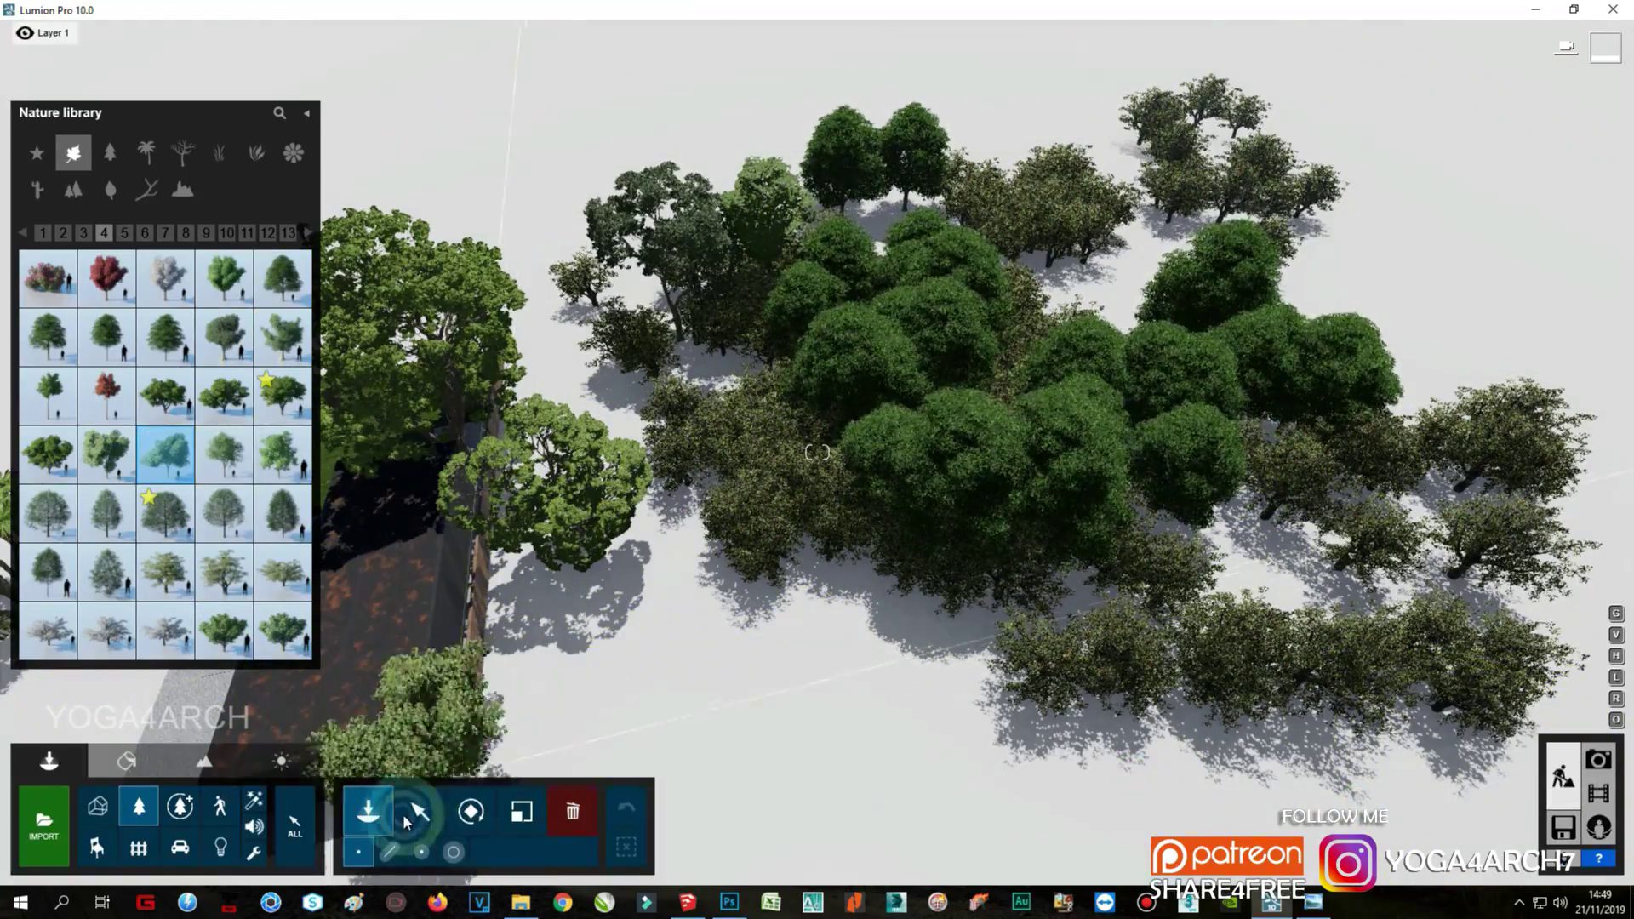
Step: Place a single light tree at the lawn edge and show photo 1's camera
click(600, 379)
click(63, 233)
mouse_move(165, 279)
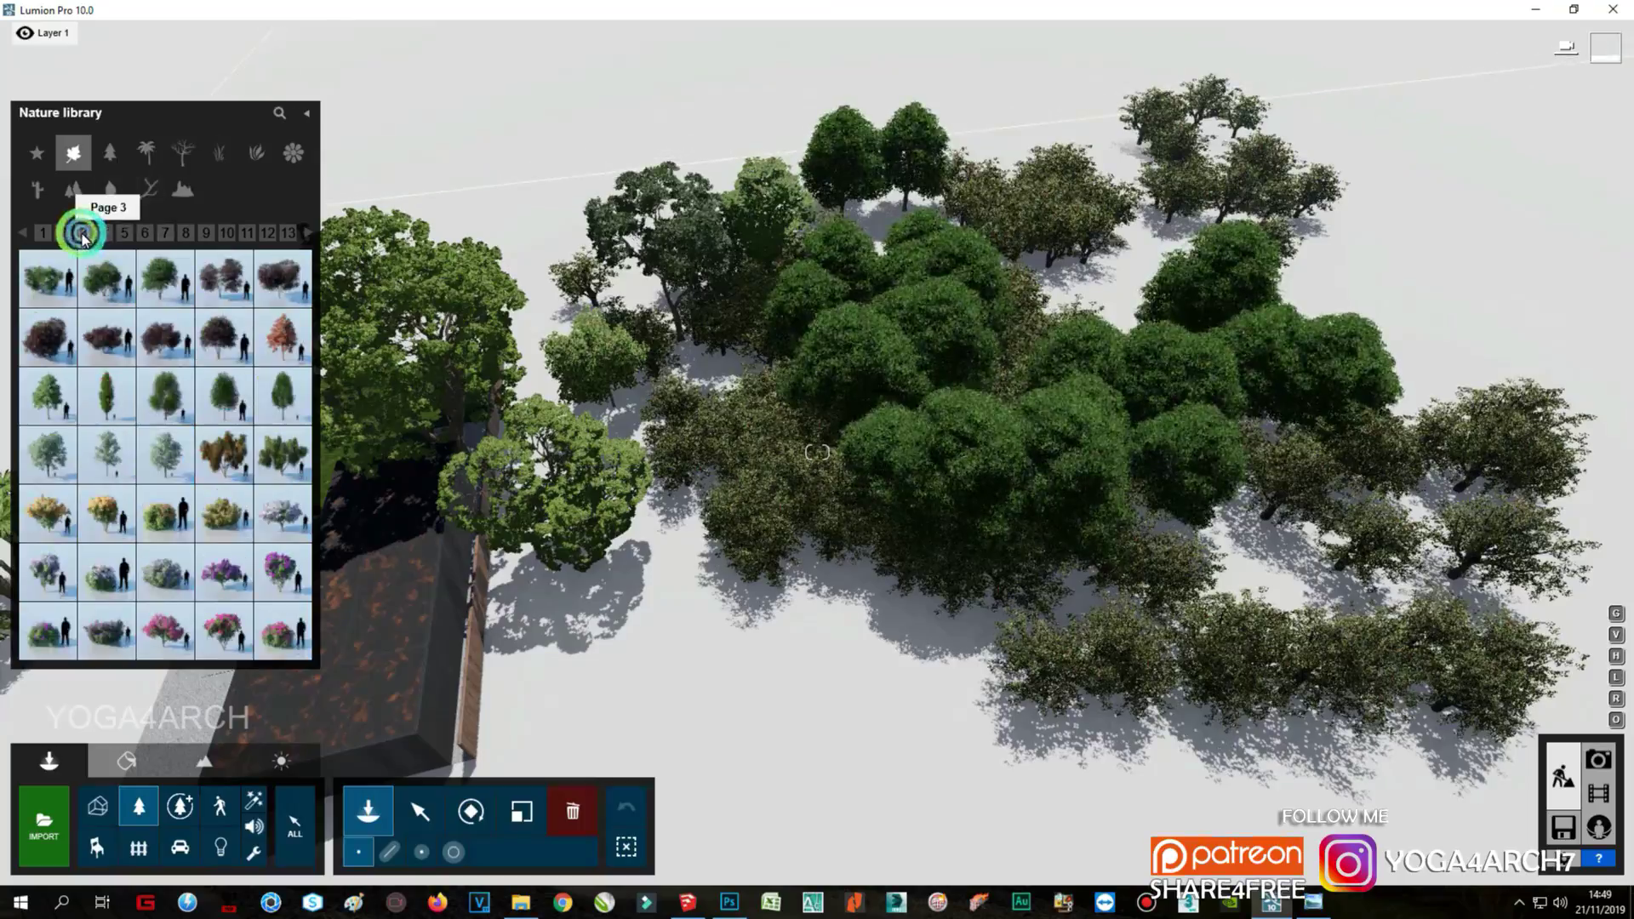
click(164, 297)
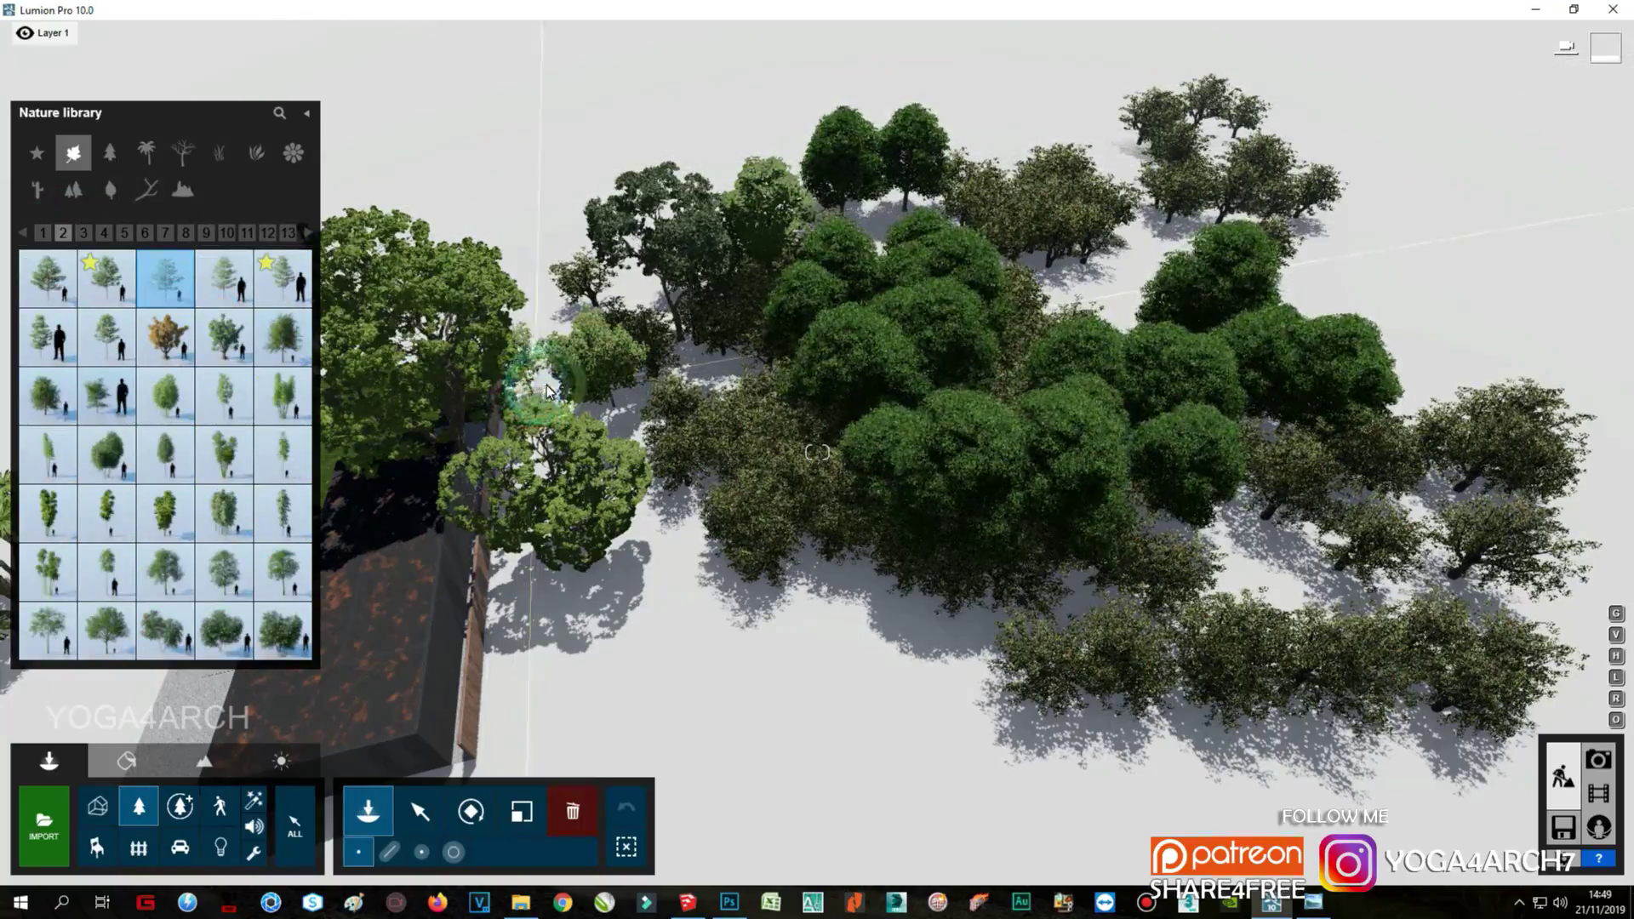
scroll(438, 394, up, 5)
scroll(400, 366, down, 5)
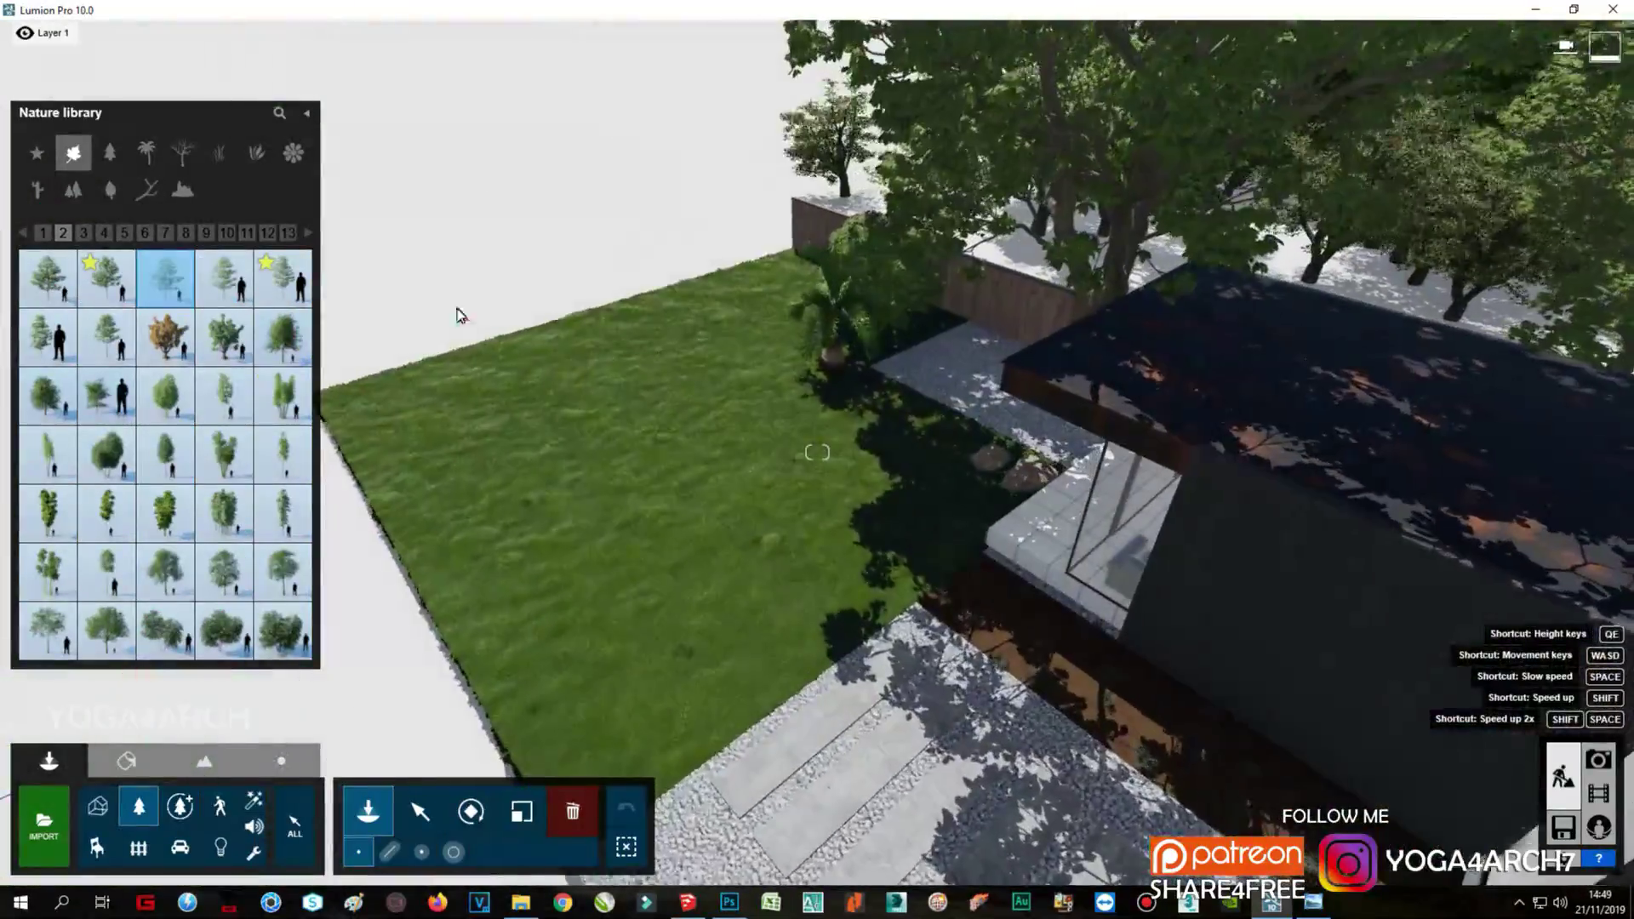
click(787, 349)
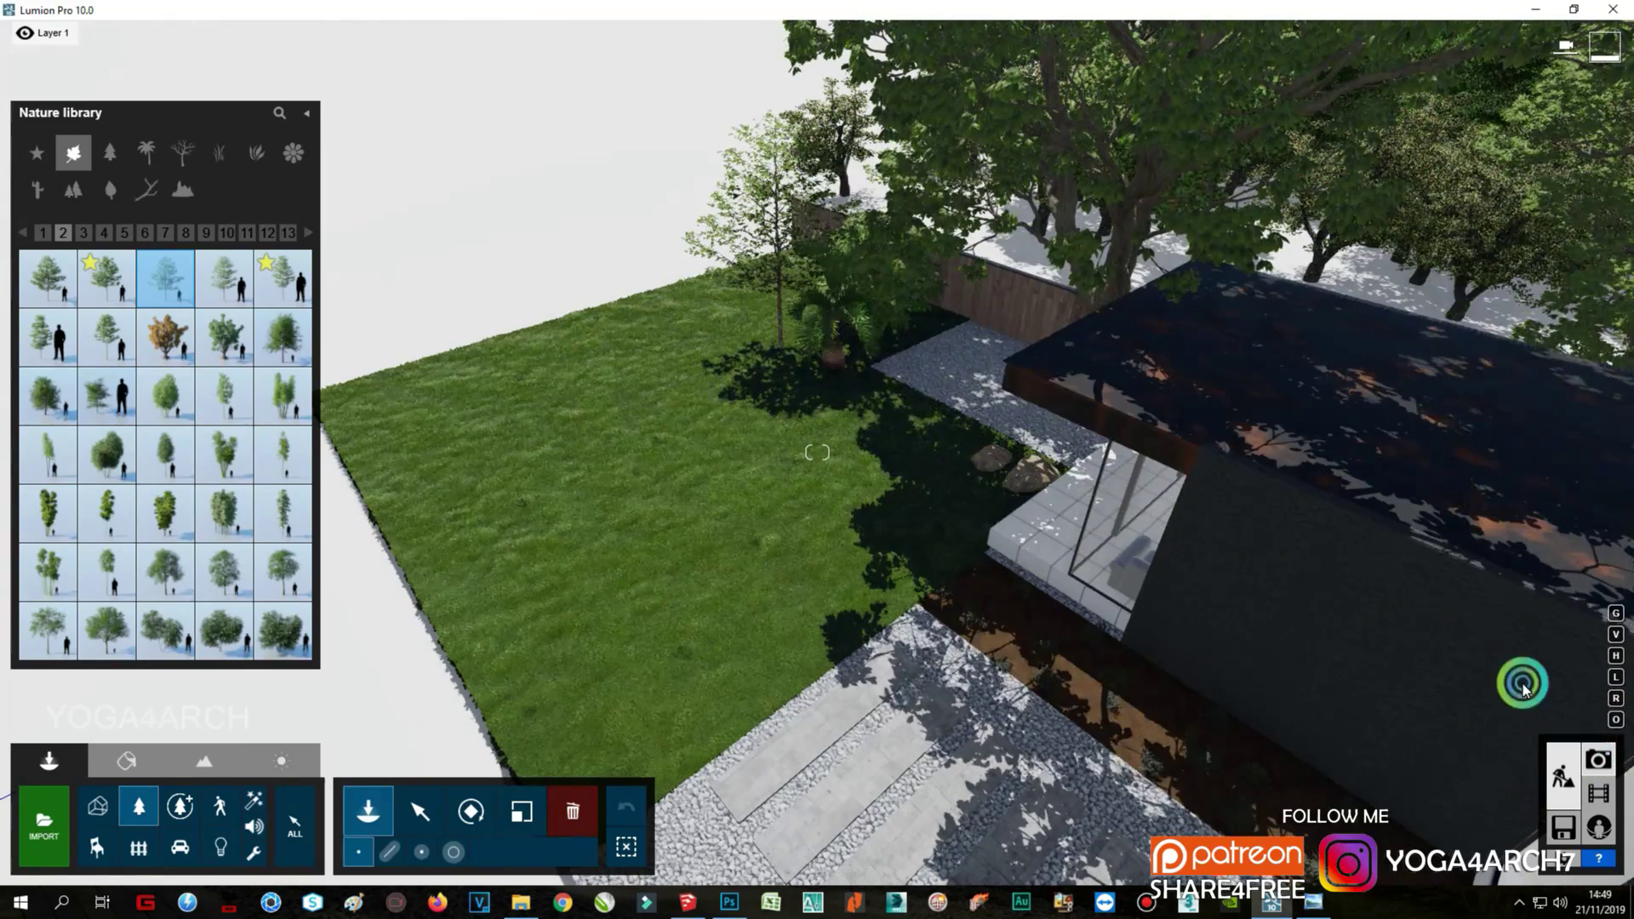
click(1598, 760)
click(112, 771)
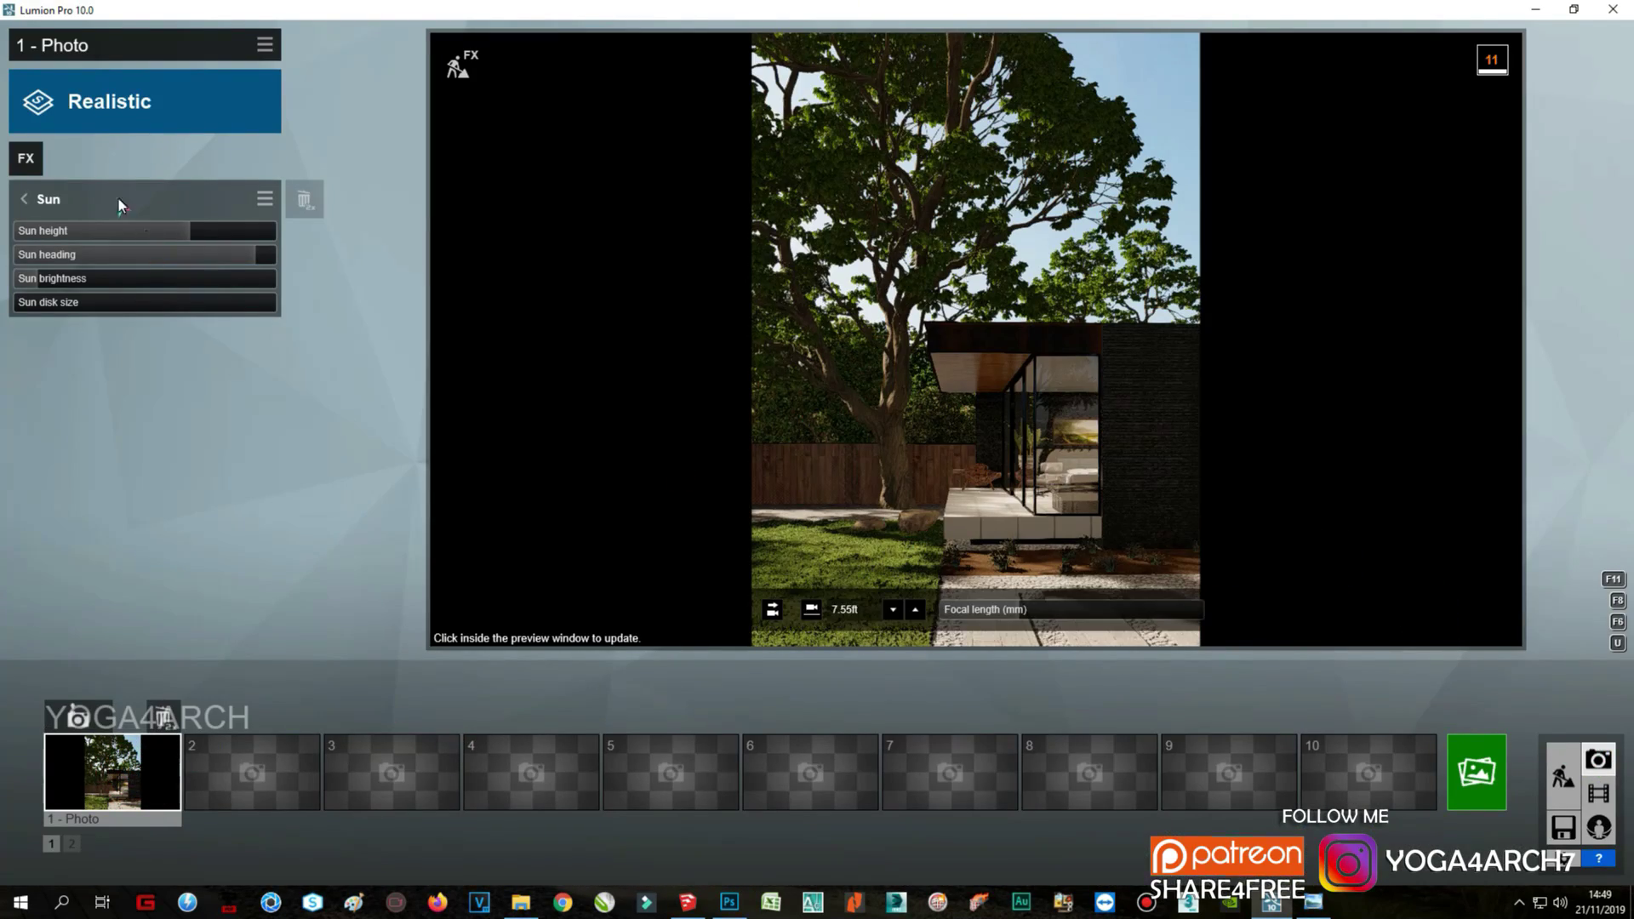
Step: Add a Weather Fog effect to photo 1 and raise its density and falloff
click(26, 158)
click(507, 276)
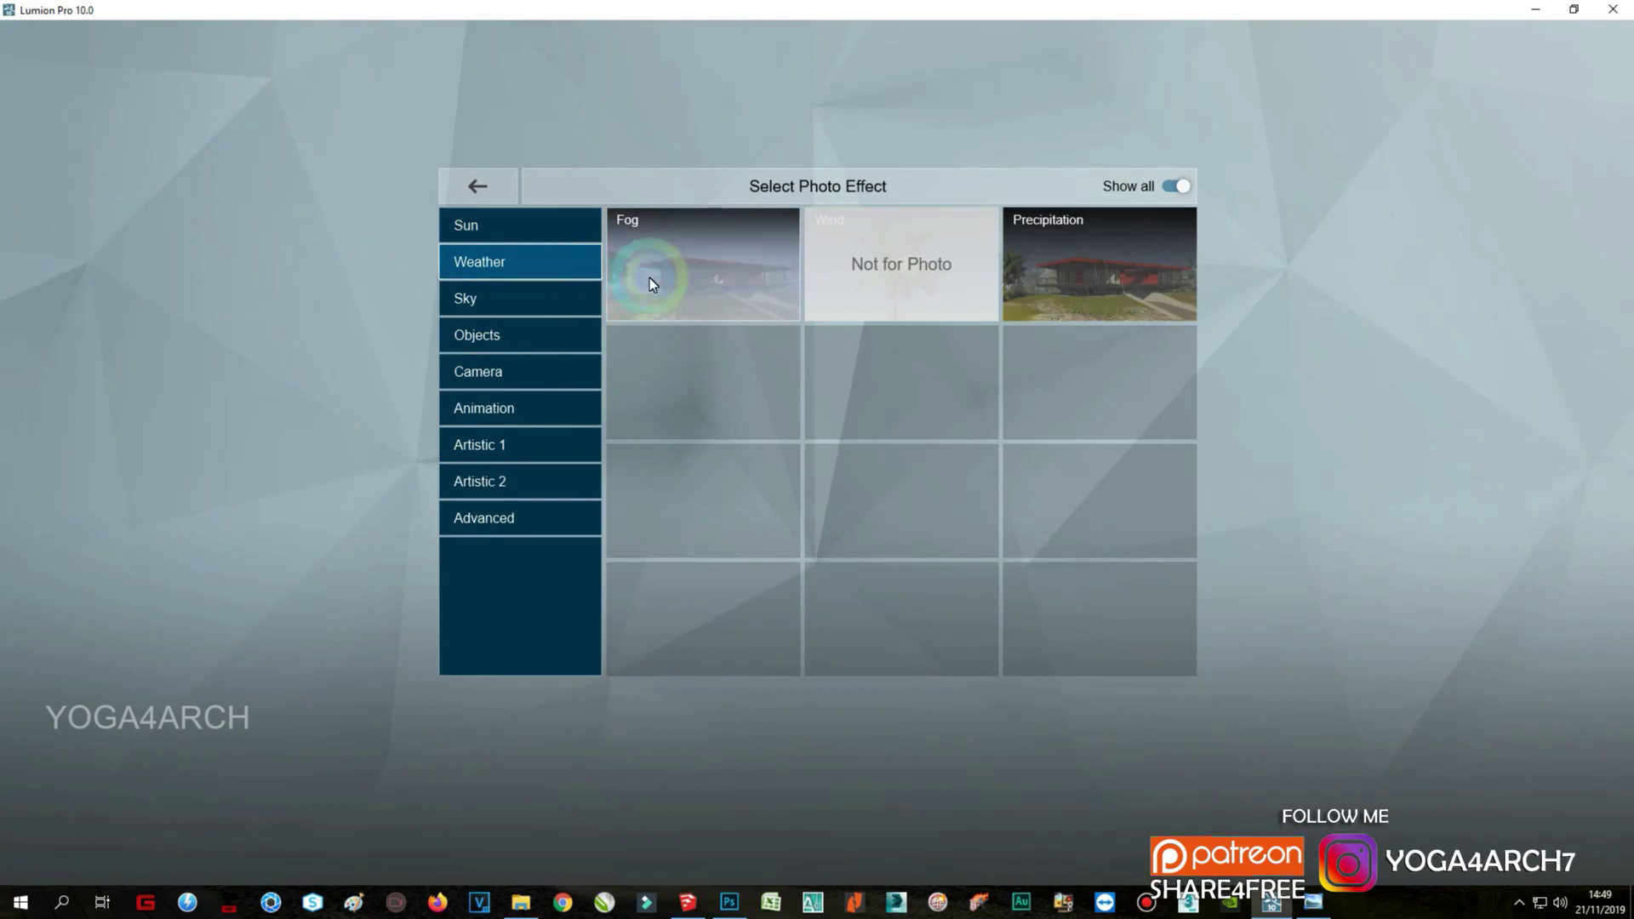
click(647, 272)
shift+drag(148, 236, 165, 239)
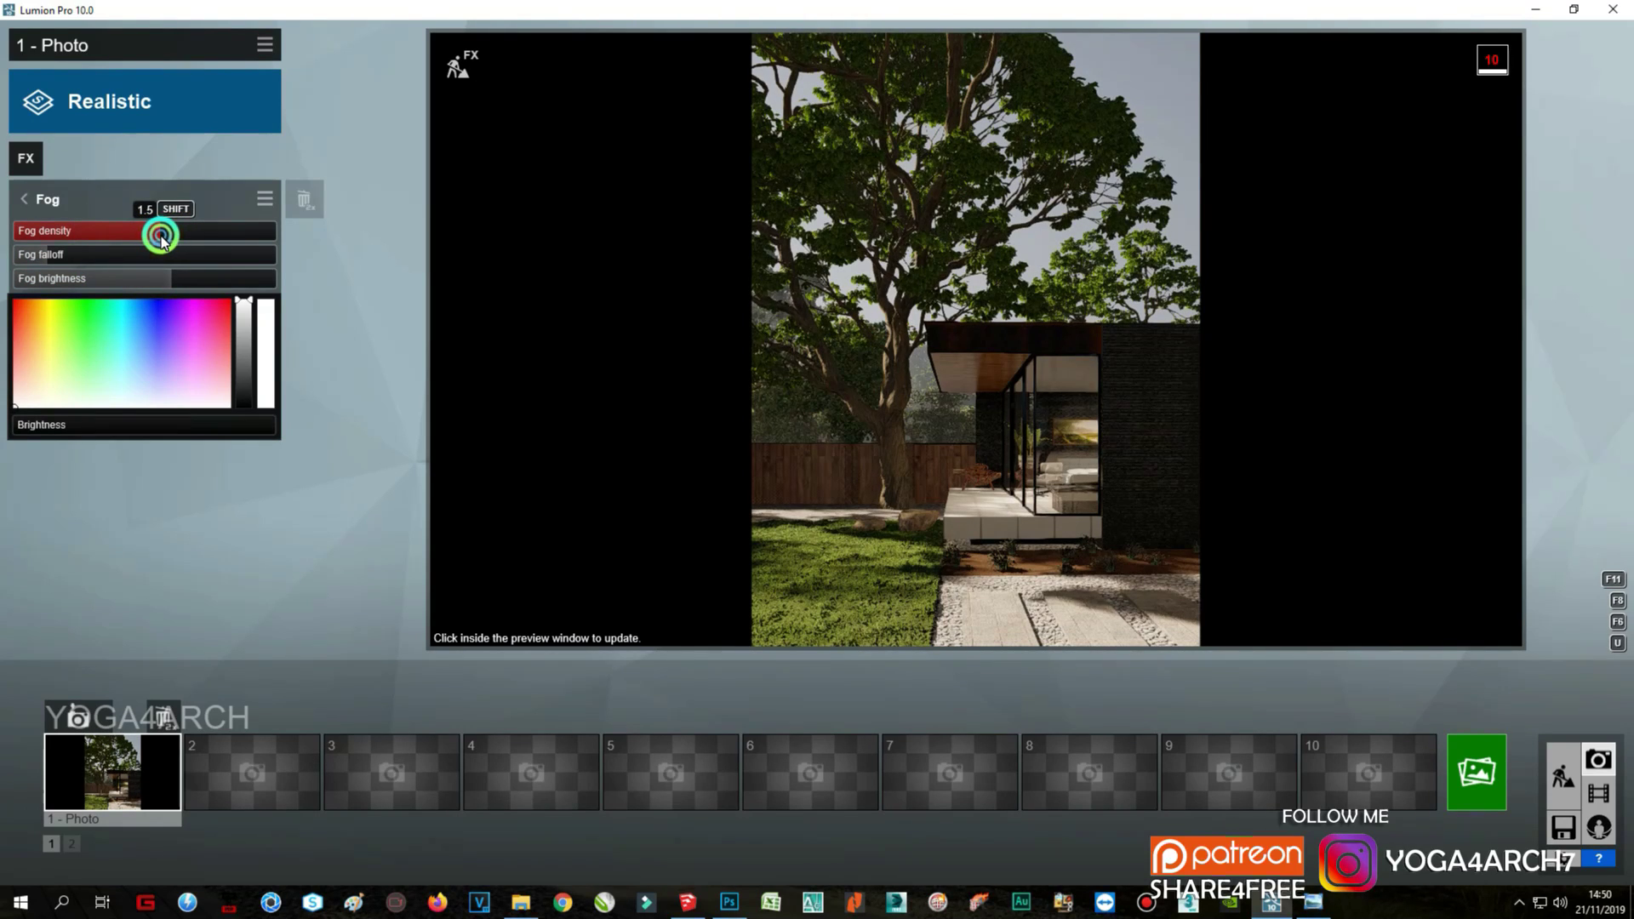
click(85, 257)
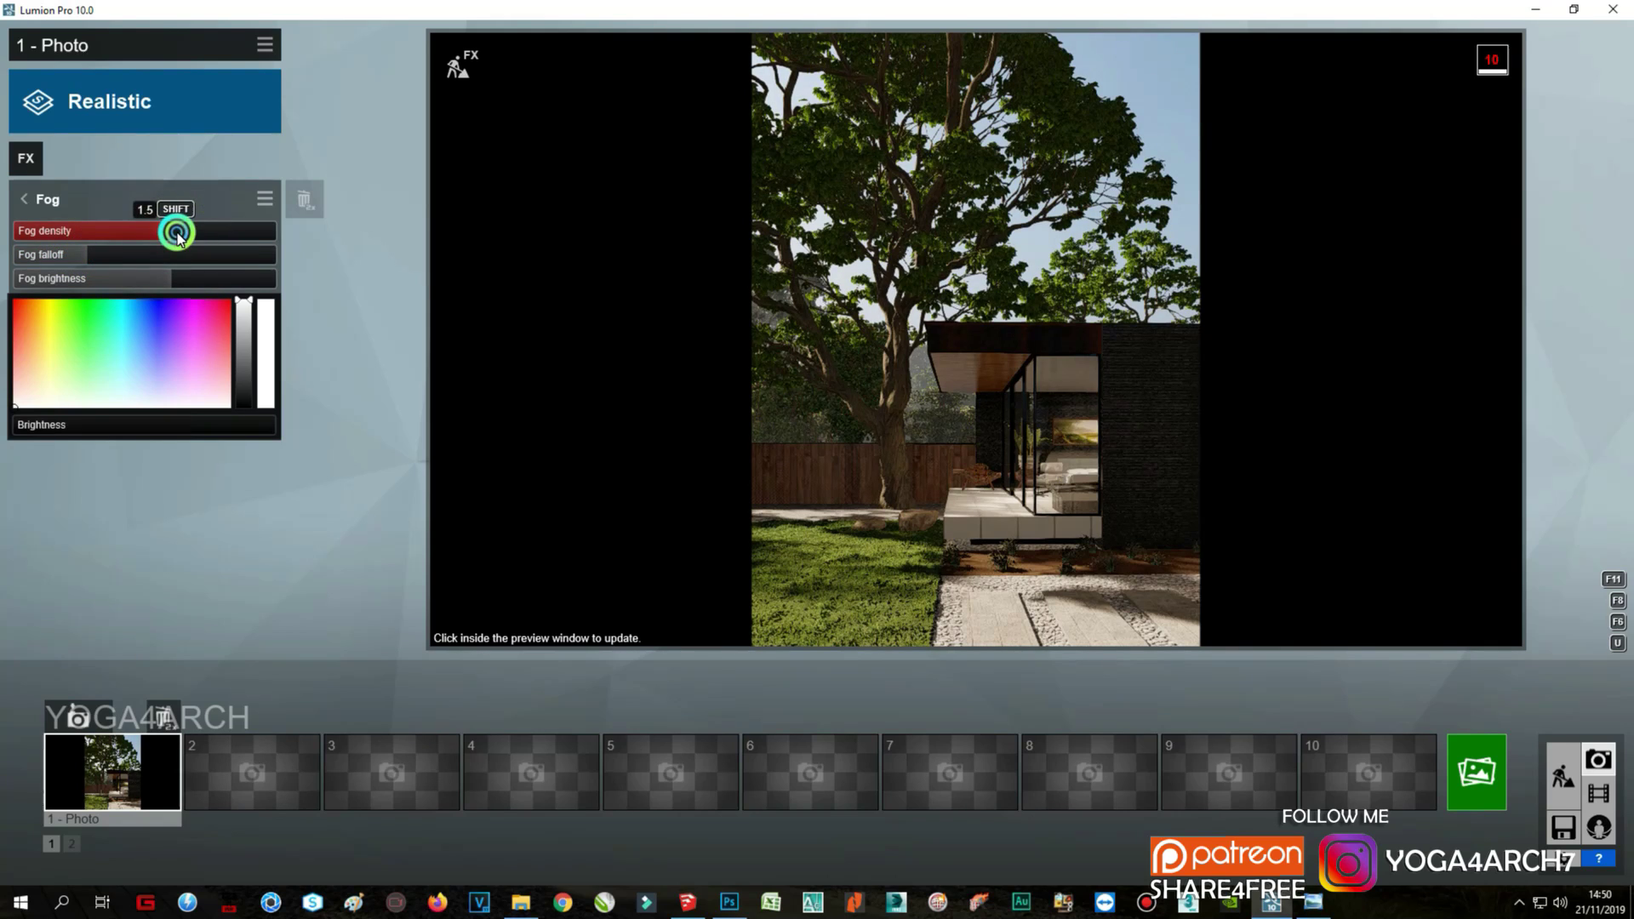
Step: Settle the fog density at 1.4 after preview checks, then open the render options
shift+drag(177, 237, 117, 257)
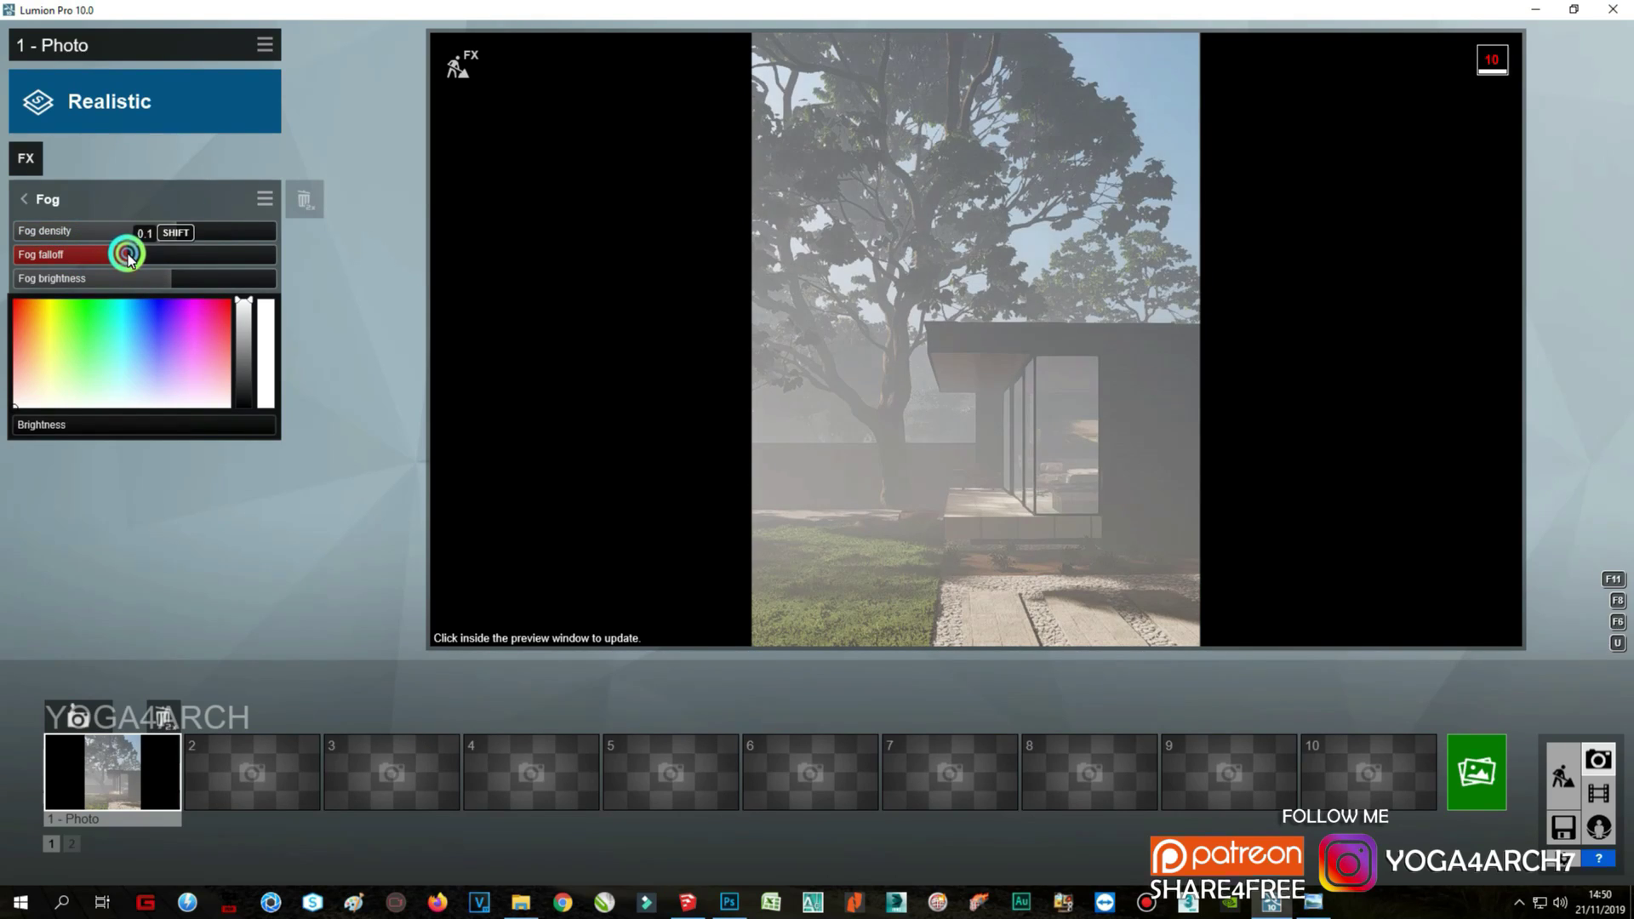
shift+click(167, 234)
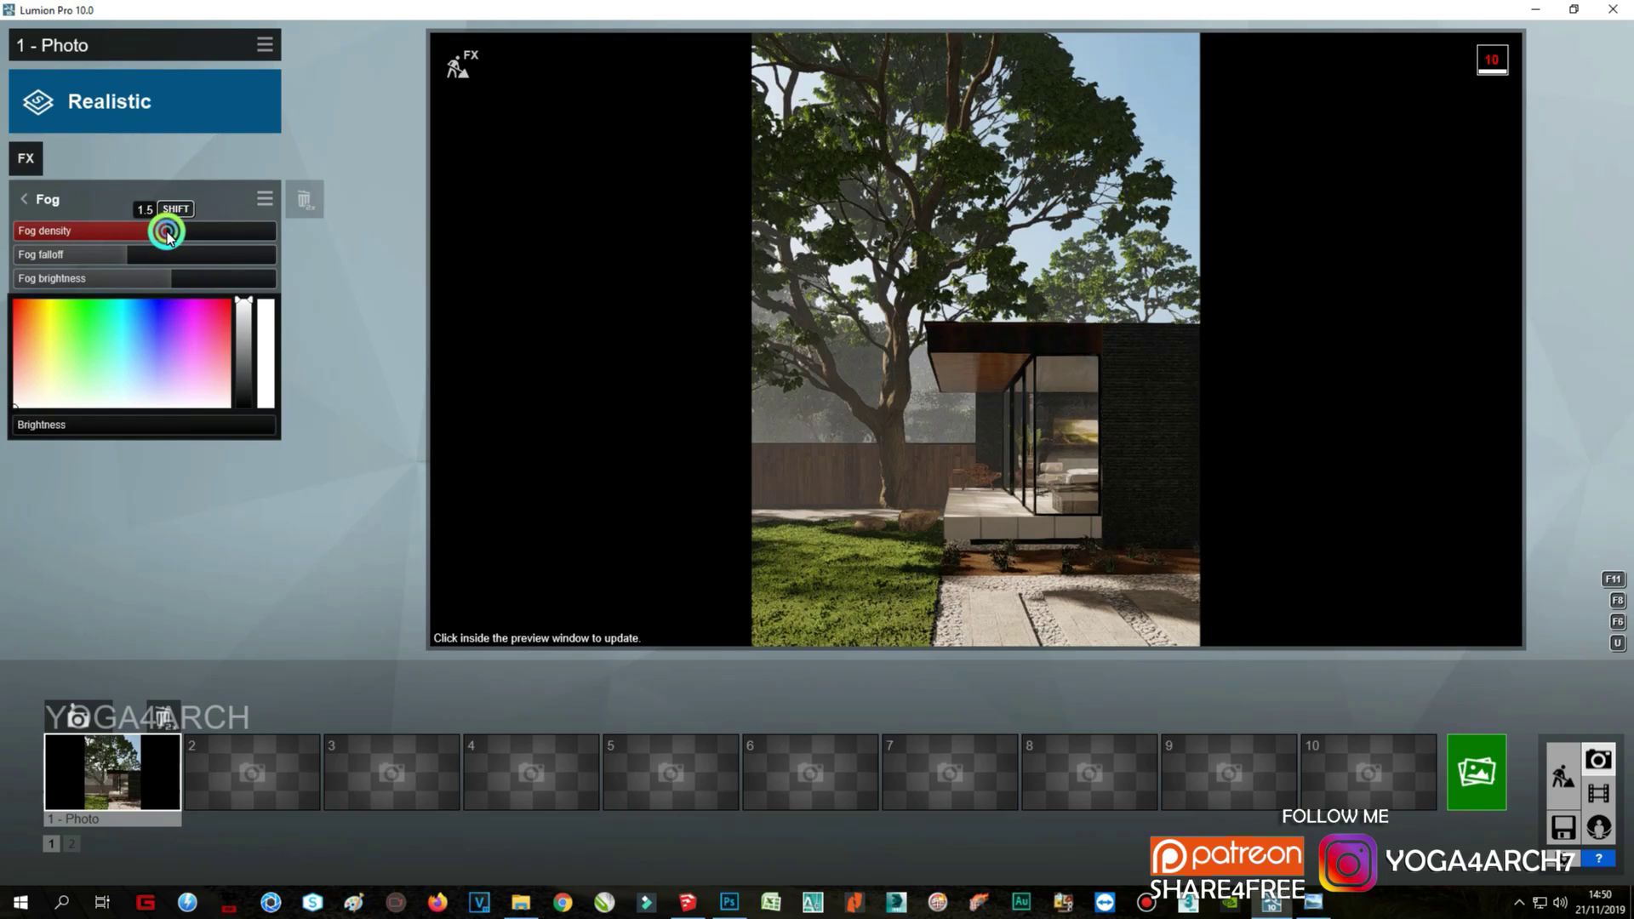
click(851, 510)
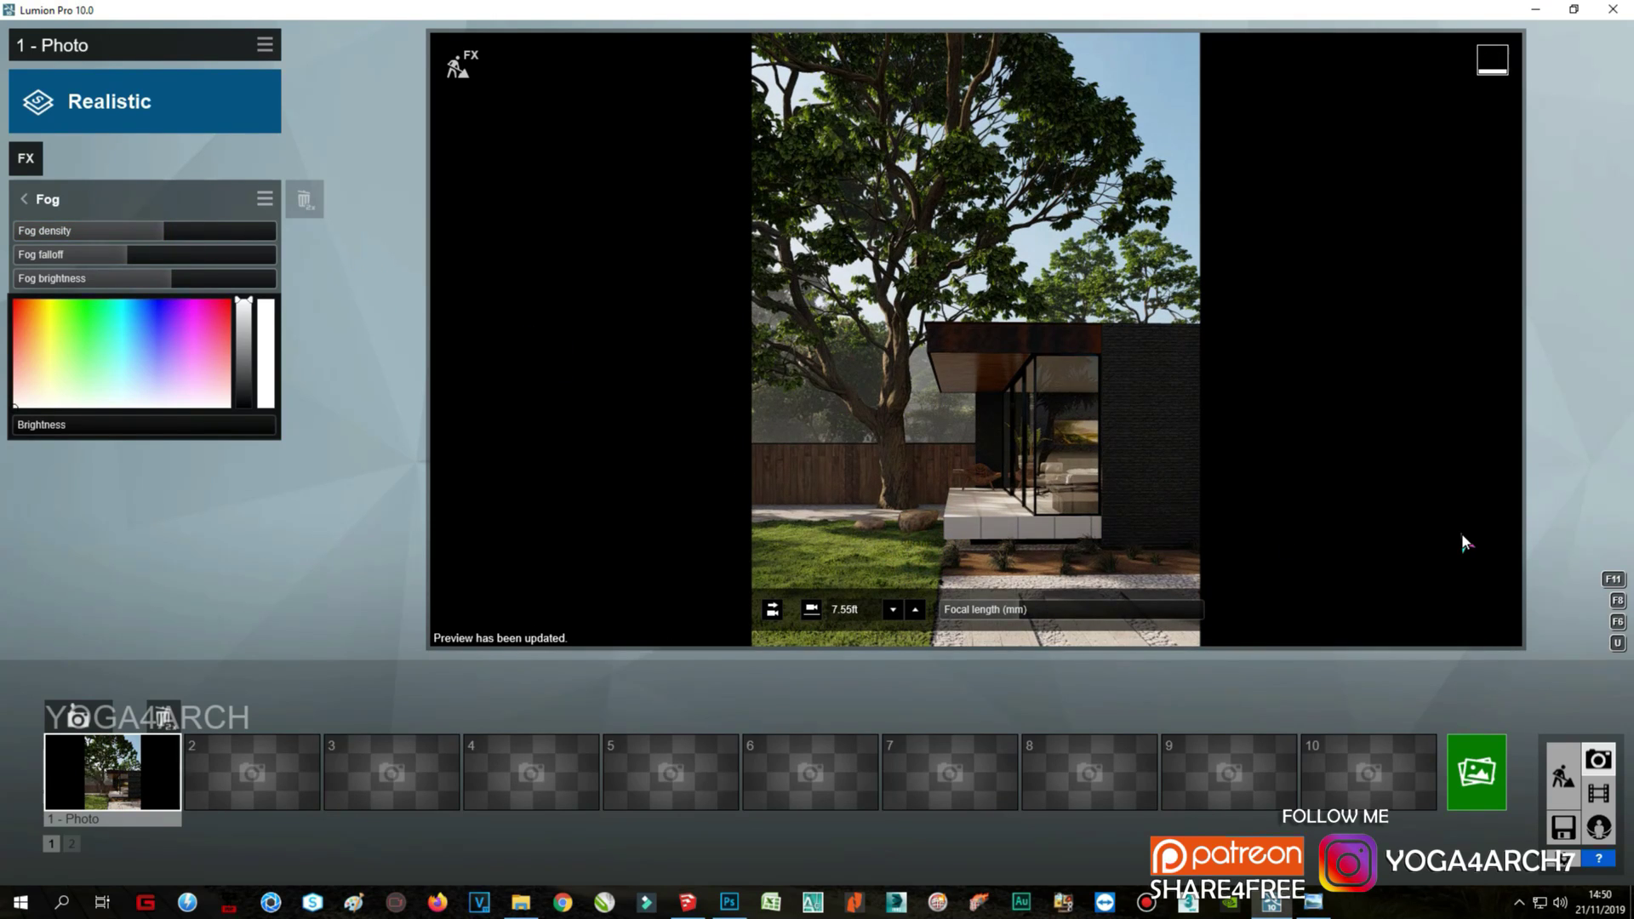
shift+drag(164, 232, 154, 234)
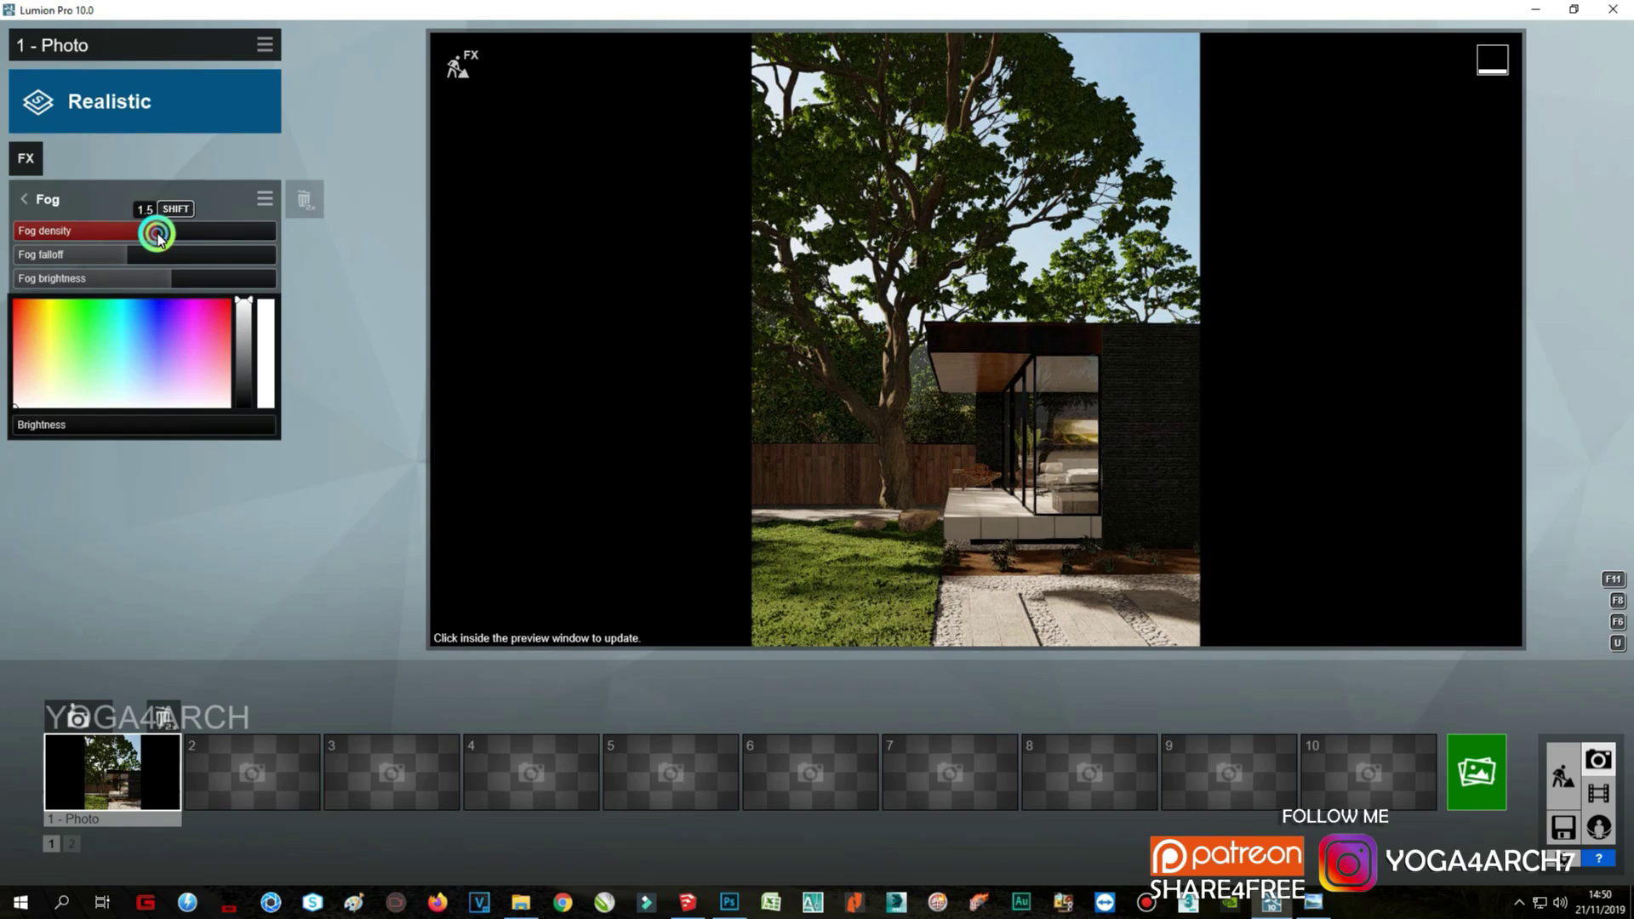
click(1095, 457)
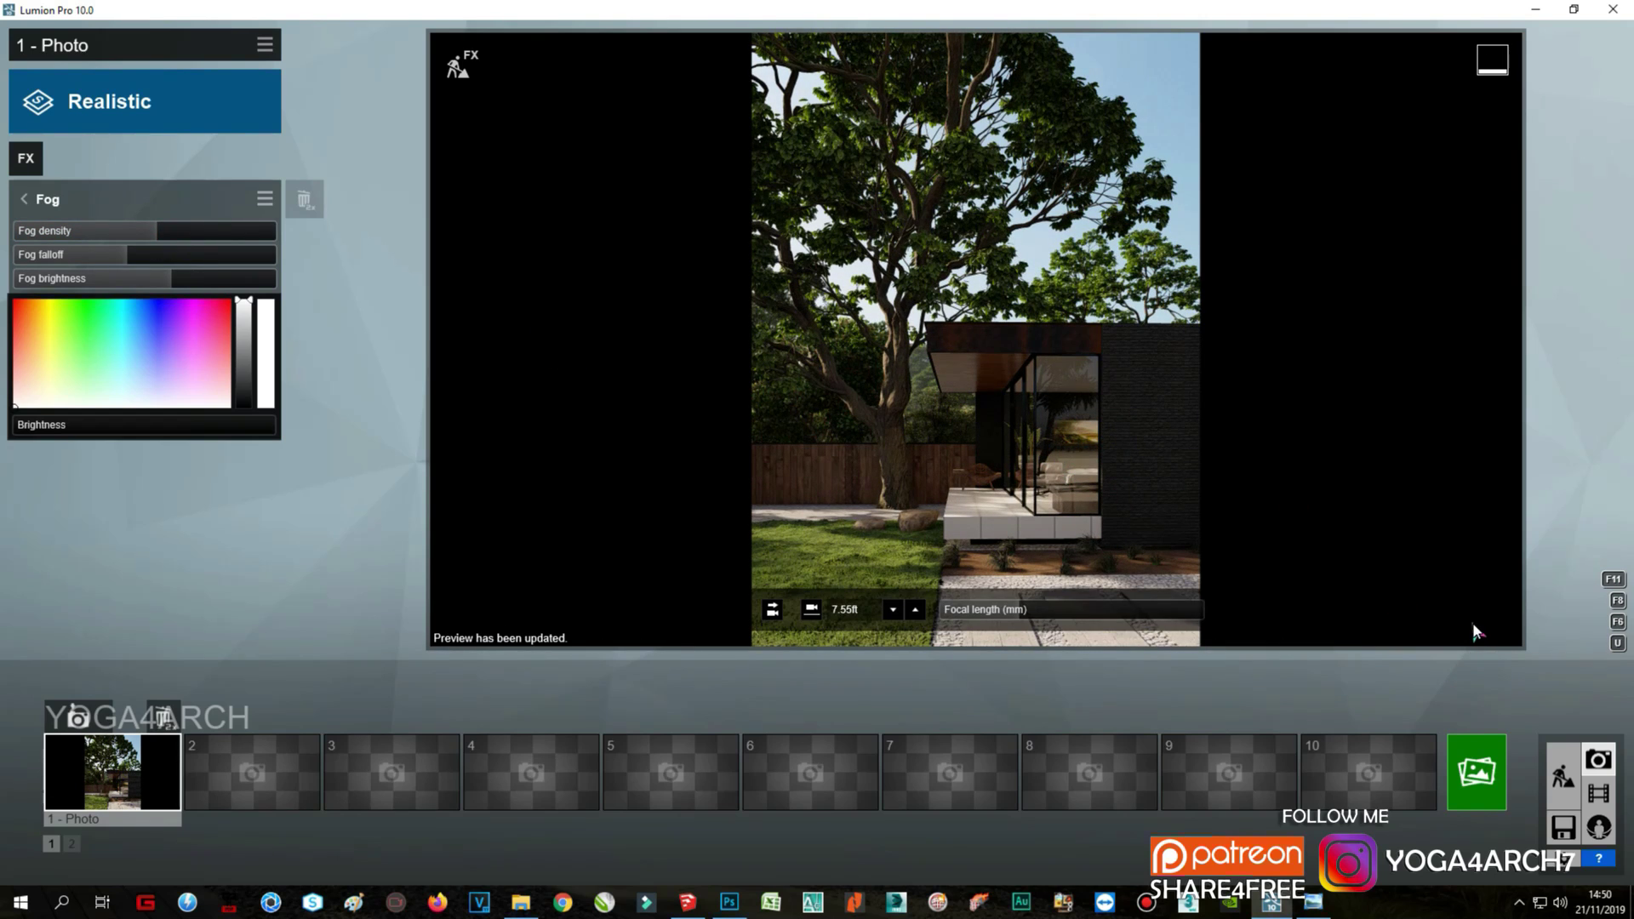
click(1475, 770)
Step: Render photo 1 at 3840x2160 as a JPG, review the result, and return to Build mode
click(888, 570)
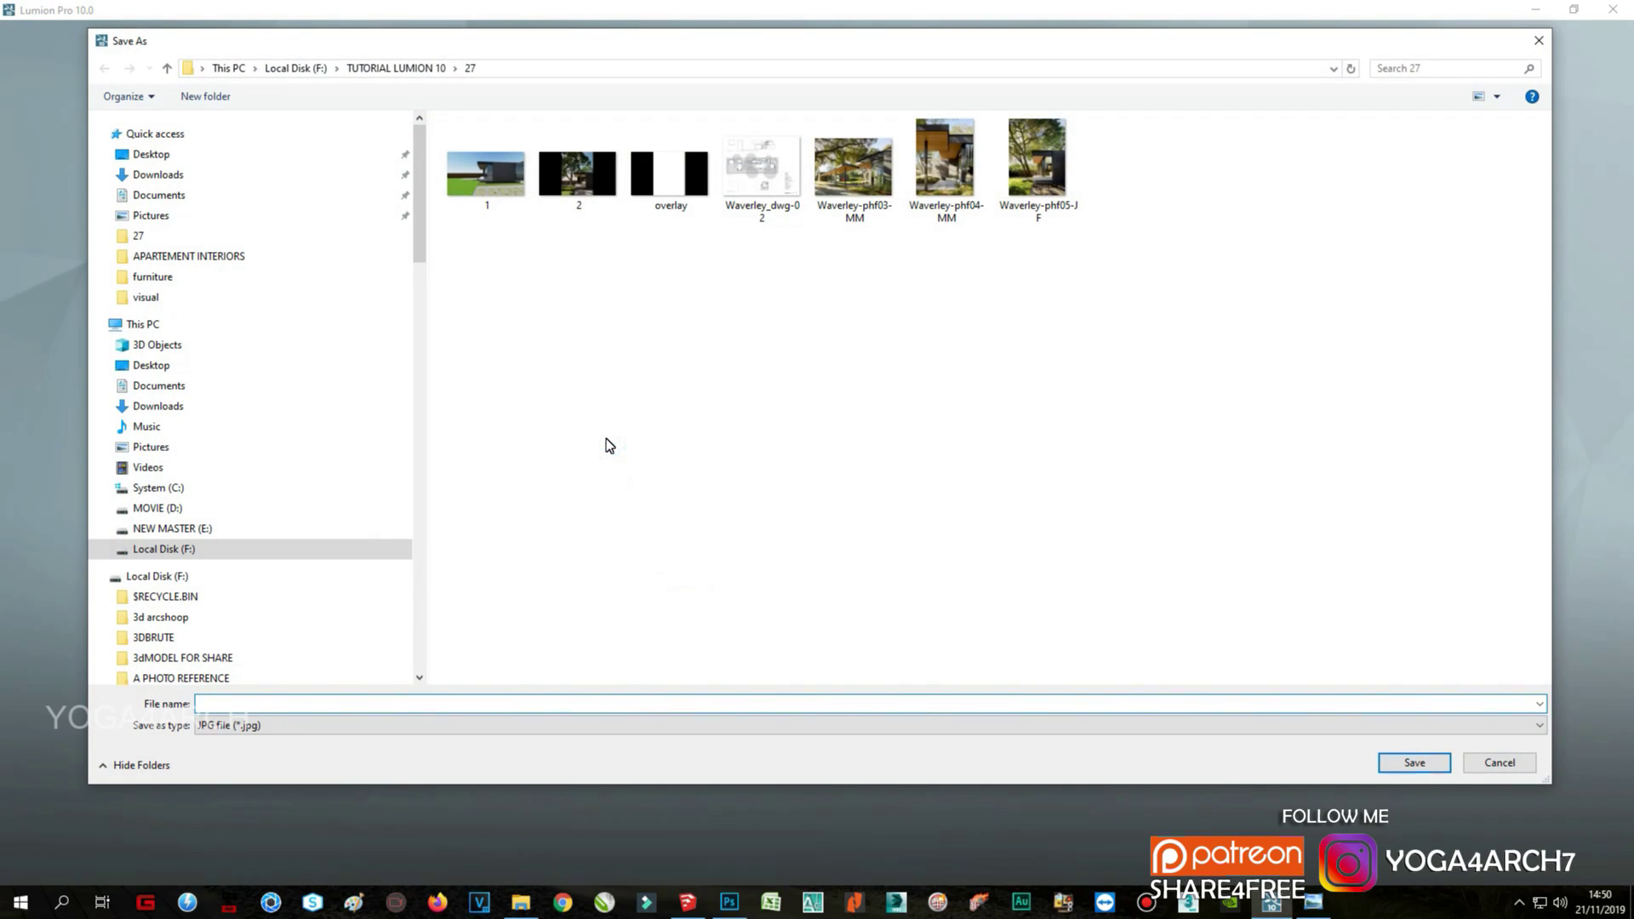
key(Return)
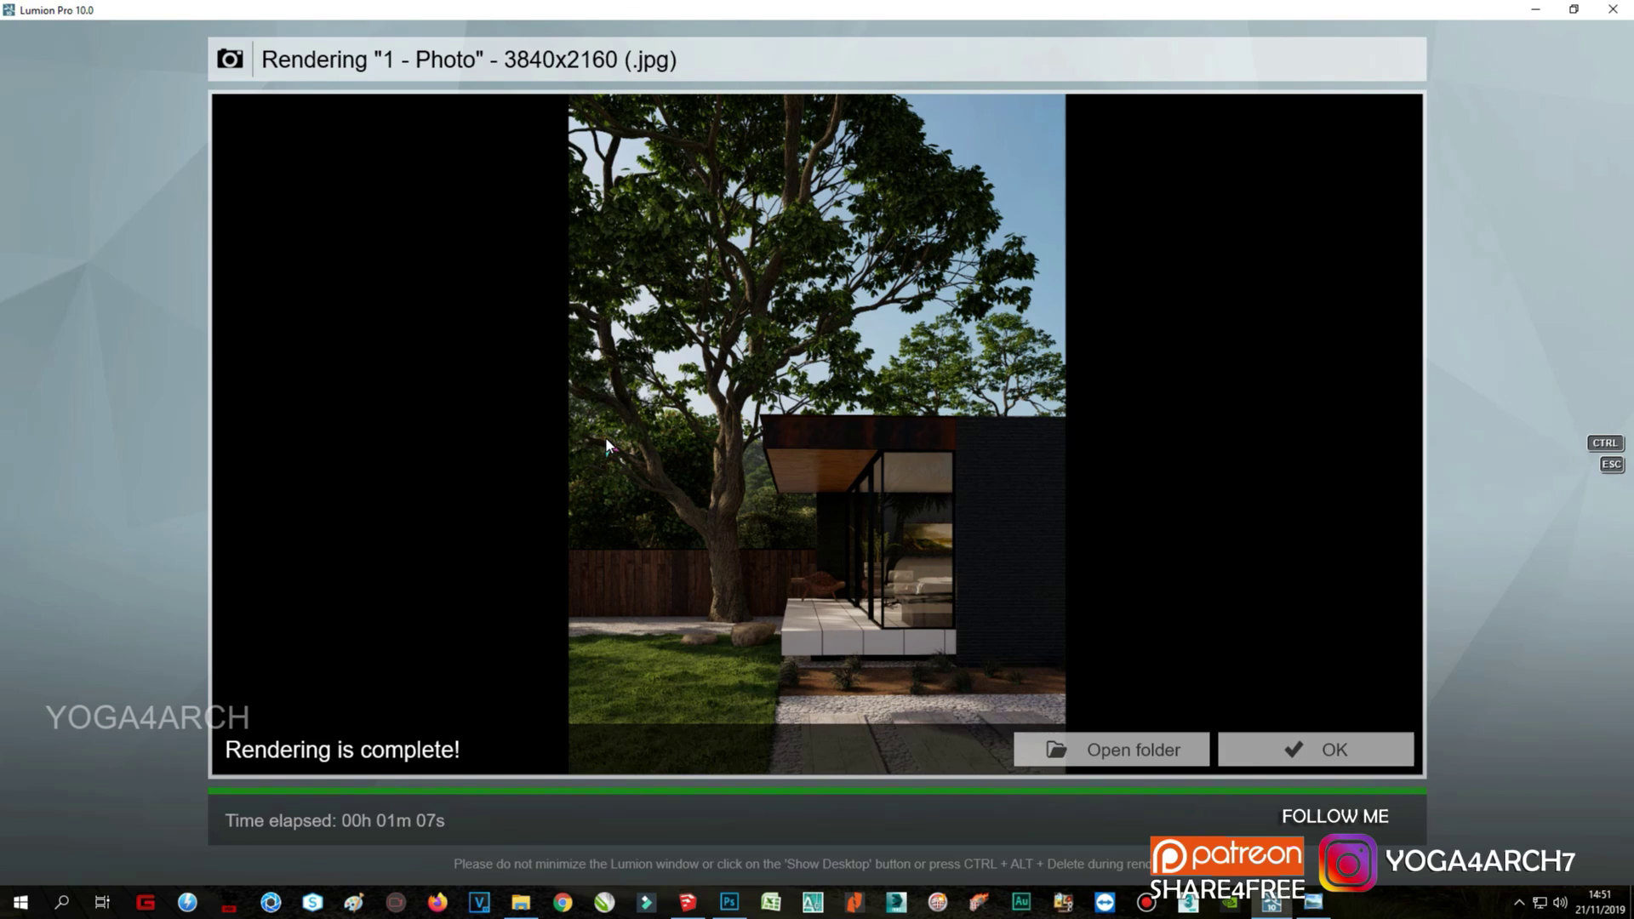
click(1312, 906)
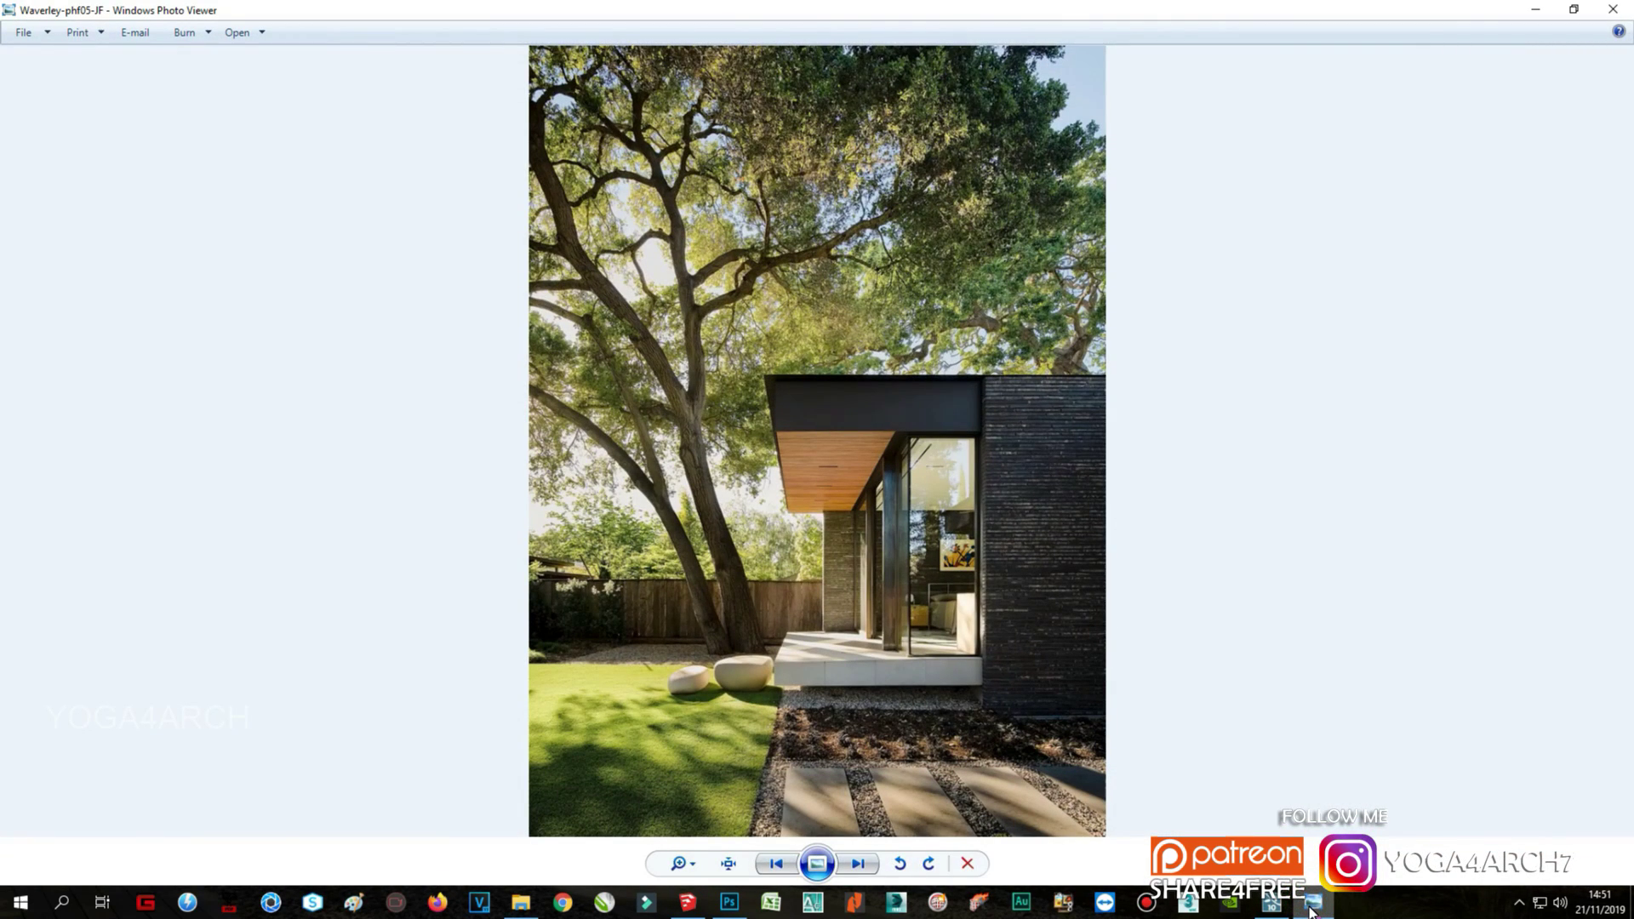
click(1312, 905)
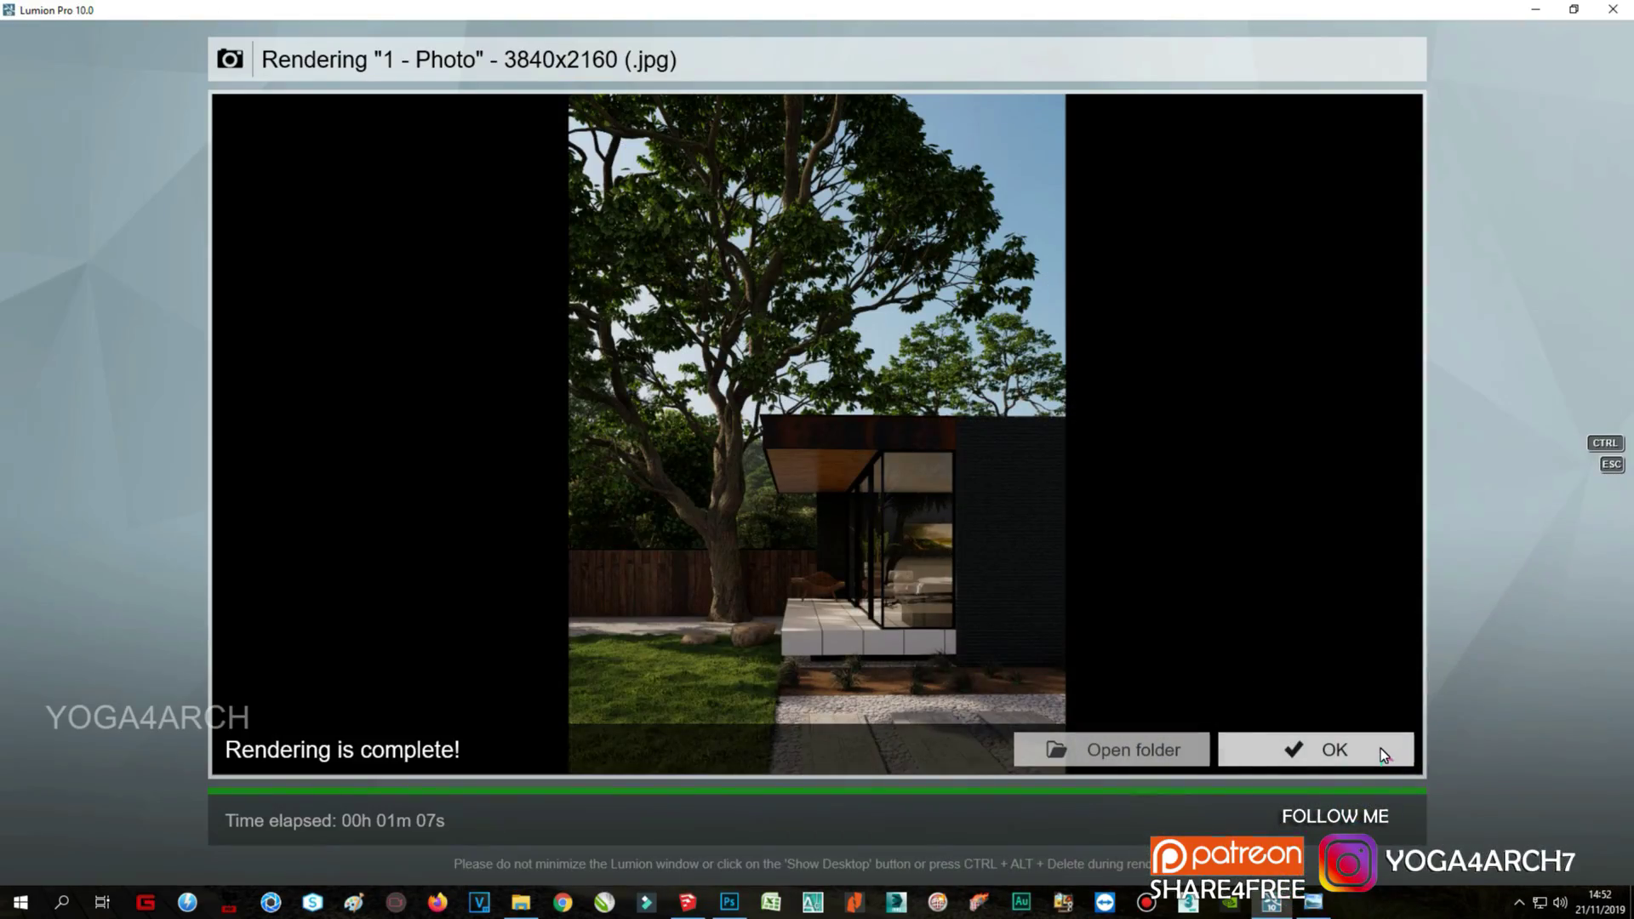
click(1380, 753)
click(1563, 776)
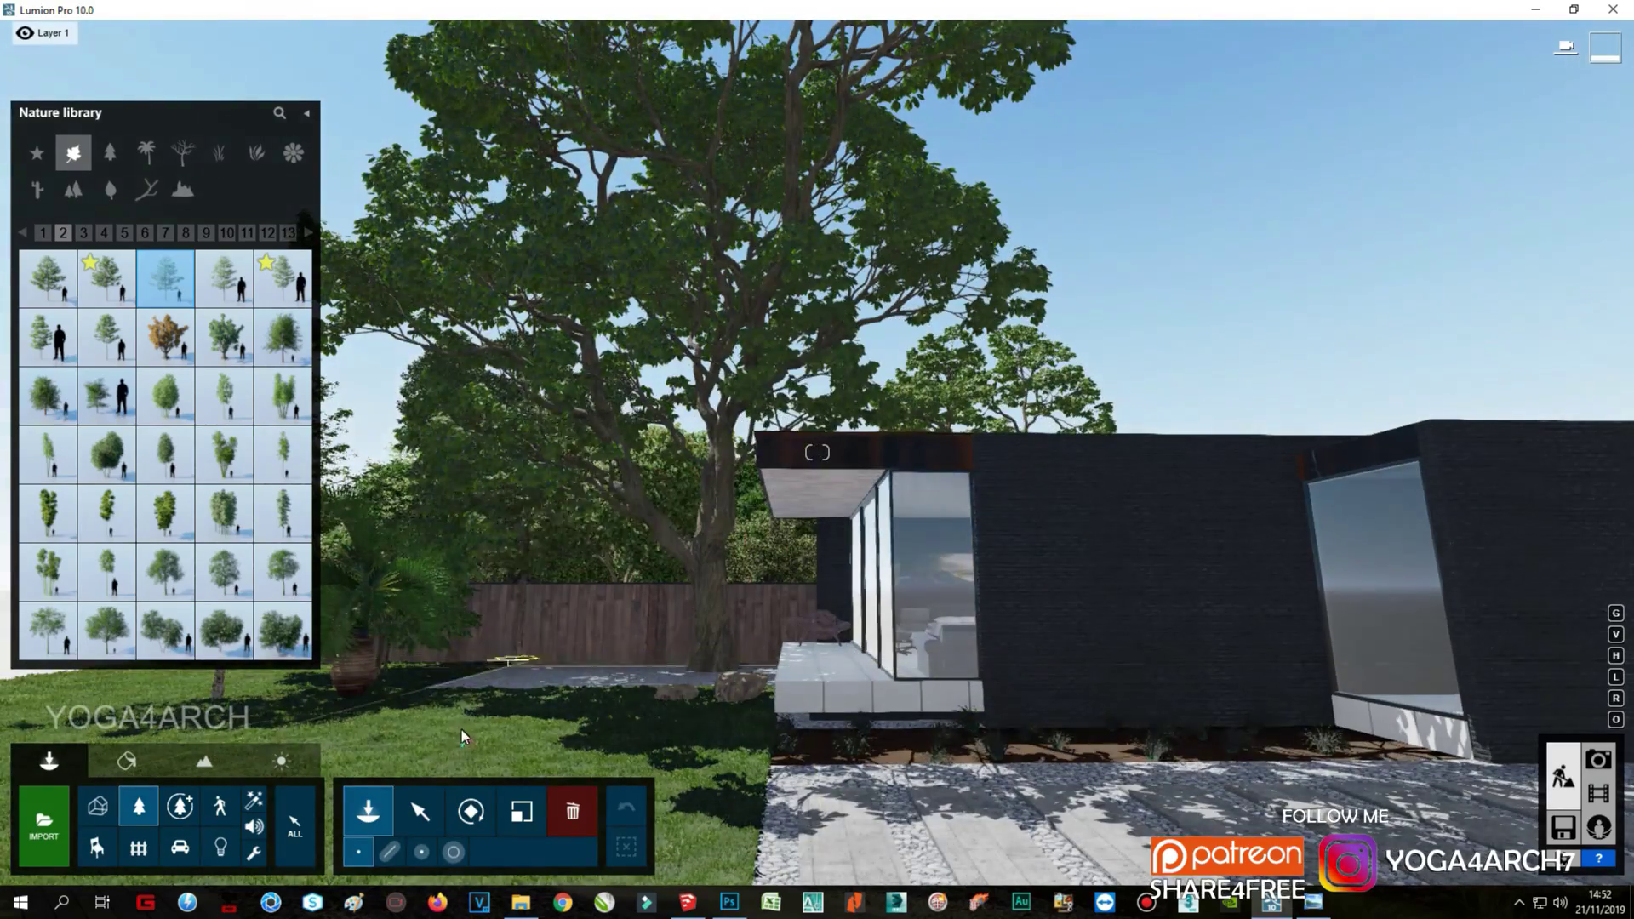
Step: Move the chestnut tree back behind the fence and the blue gum onto the gravel by the house
click(419, 811)
click(225, 798)
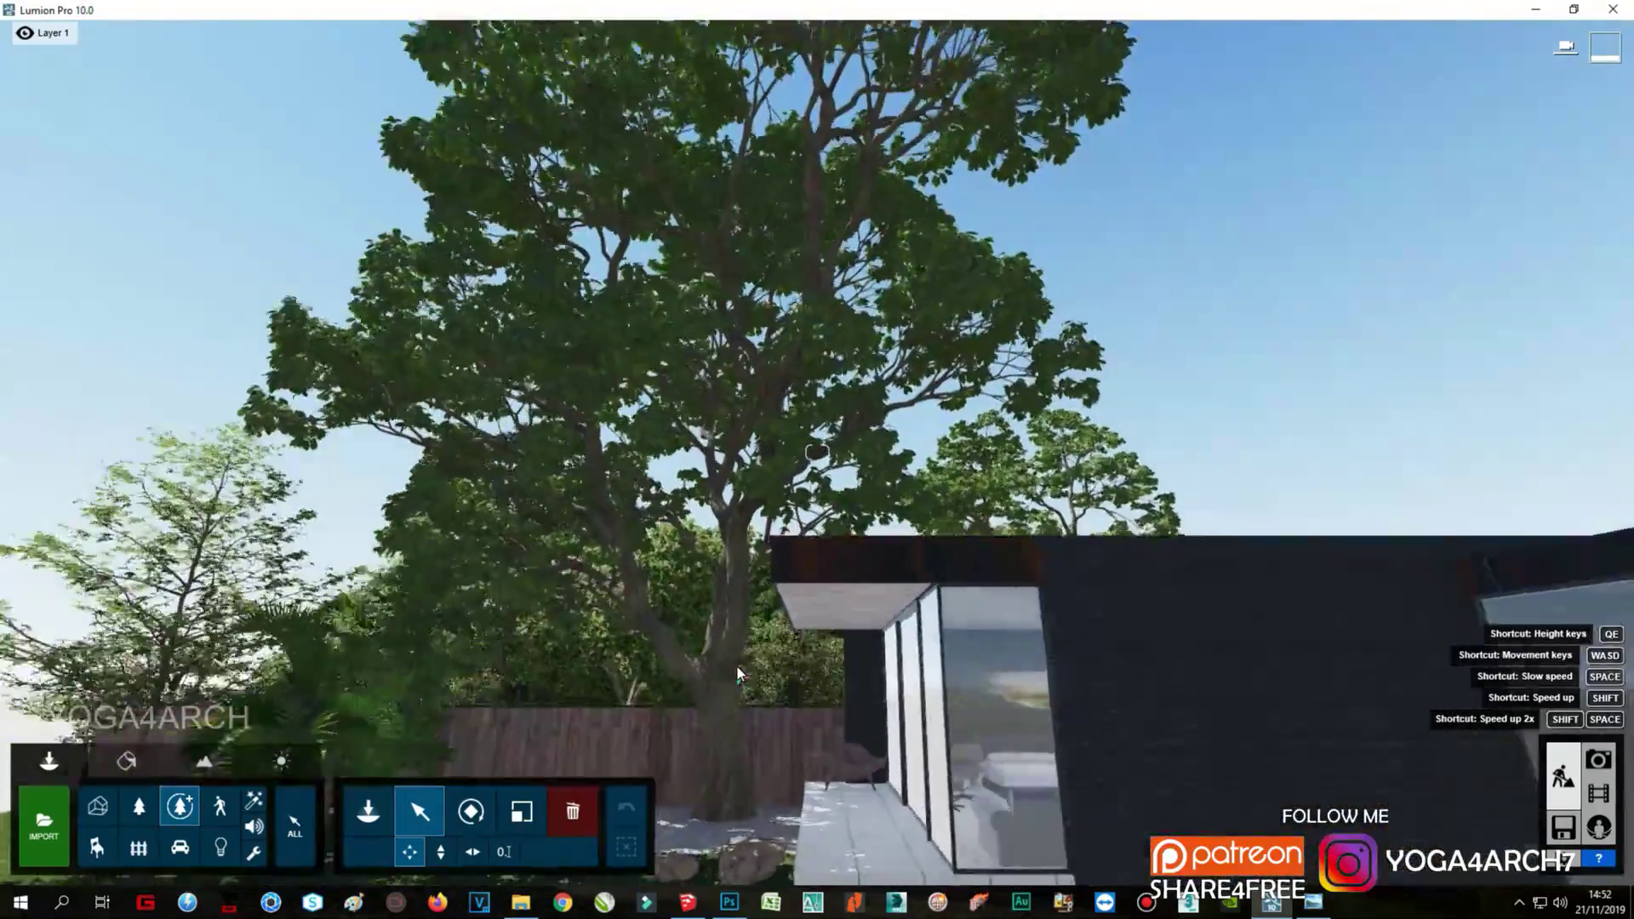
right_drag(737, 665, 614, 742)
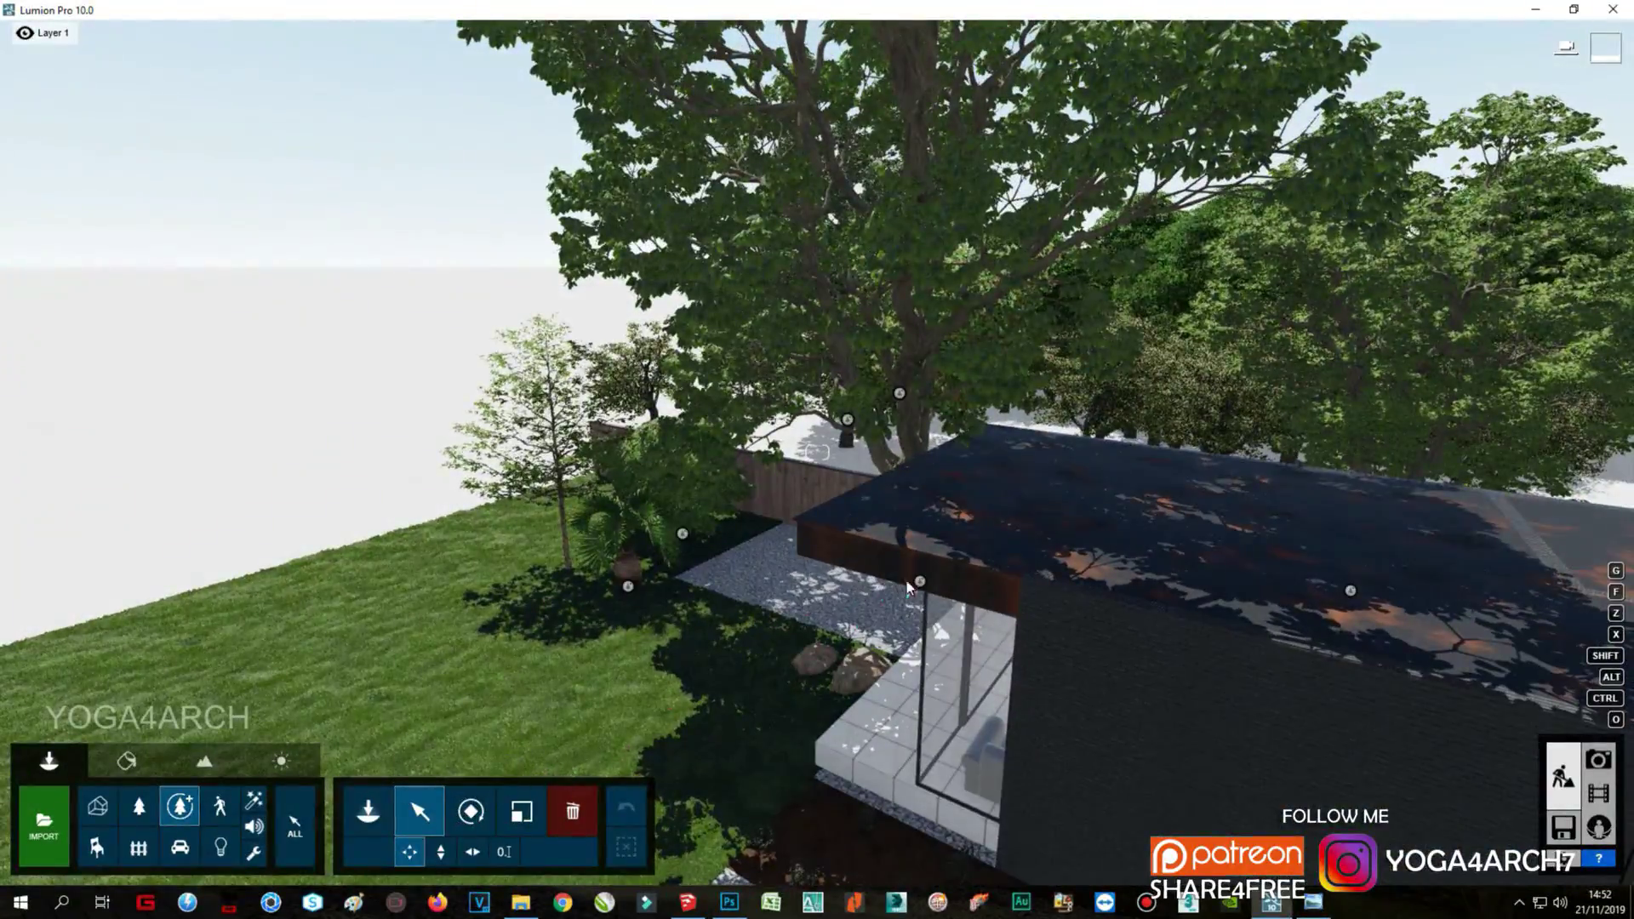
drag(921, 581, 1041, 413)
right_drag(1042, 413, 828, 586)
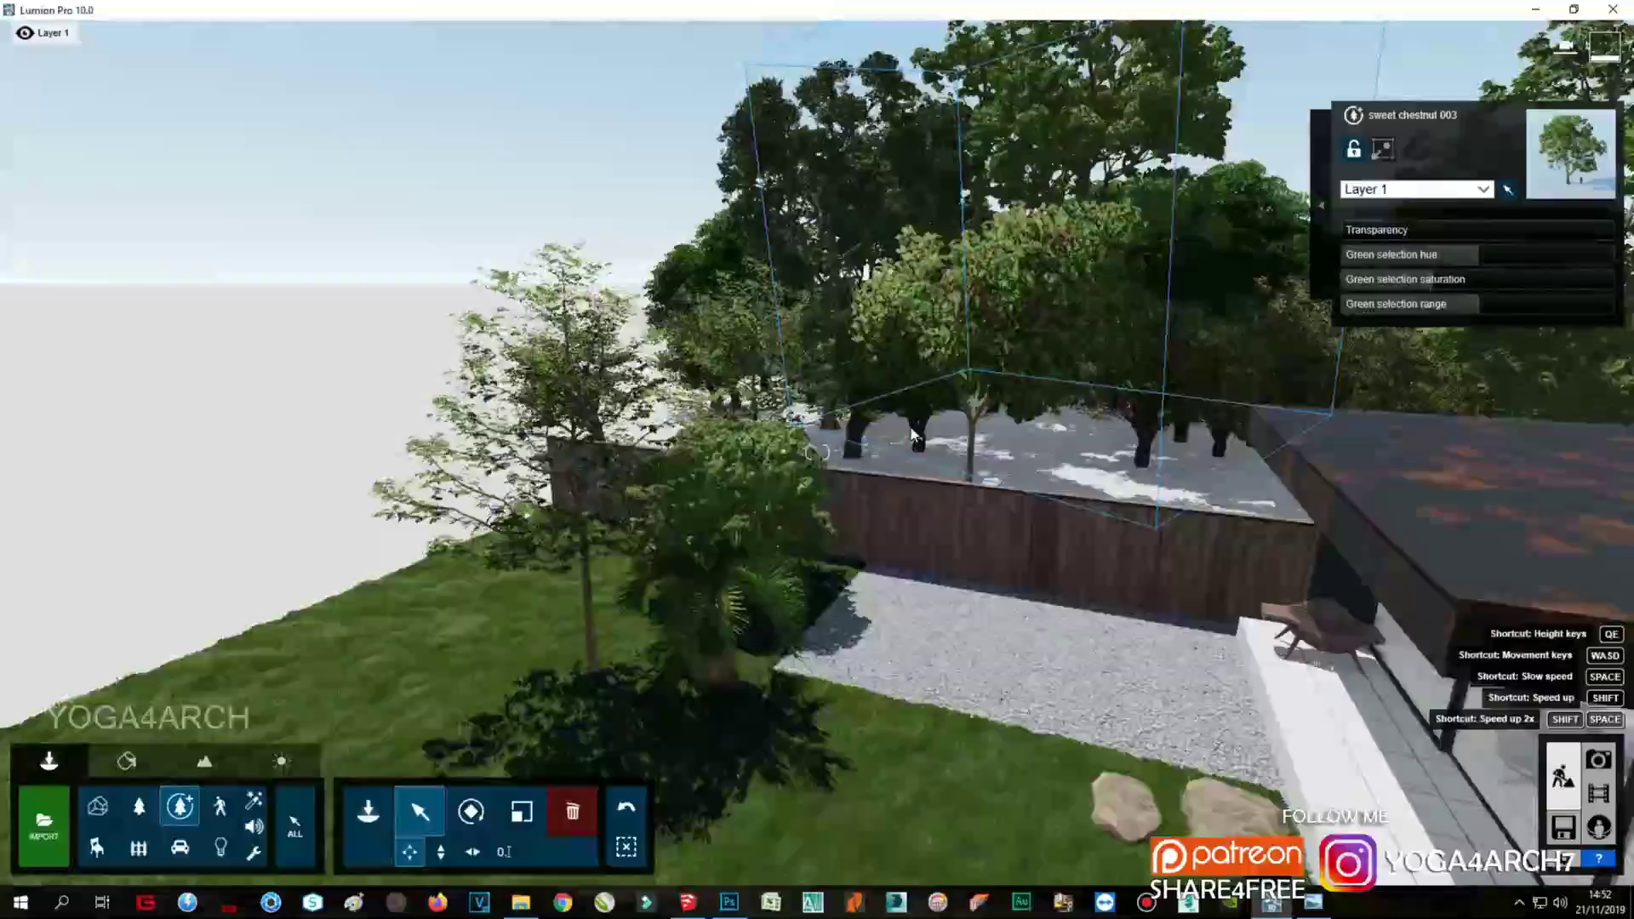
drag(828, 585, 1055, 683)
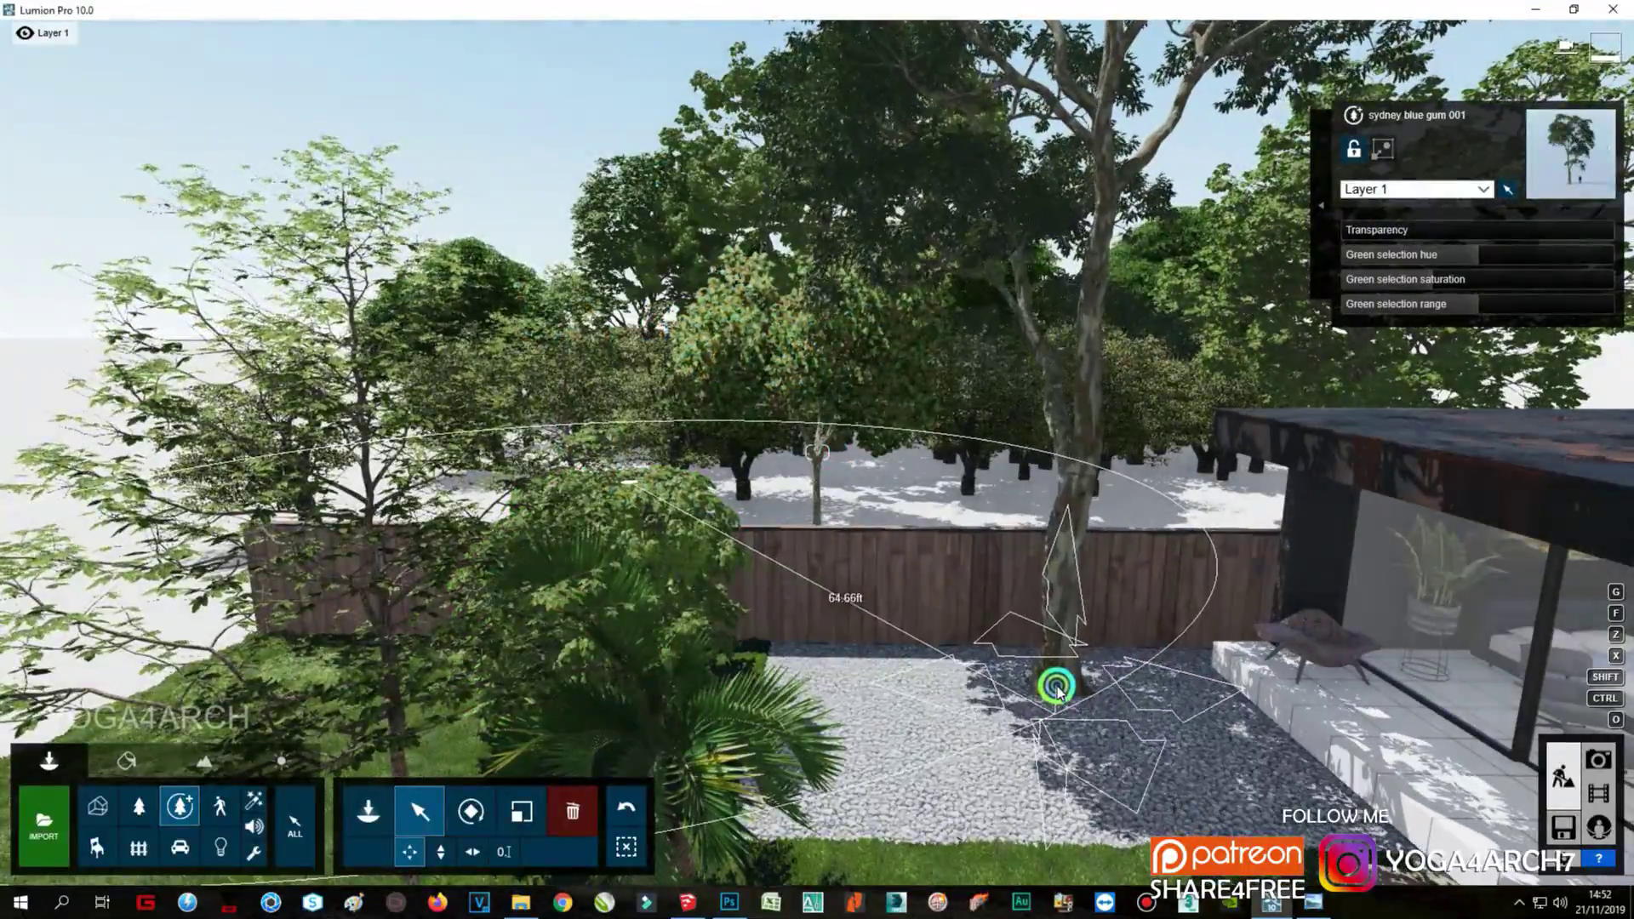
Step: Delete the cluster of 16 background trees and return to photo 1's saved view
click(141, 806)
click(730, 452)
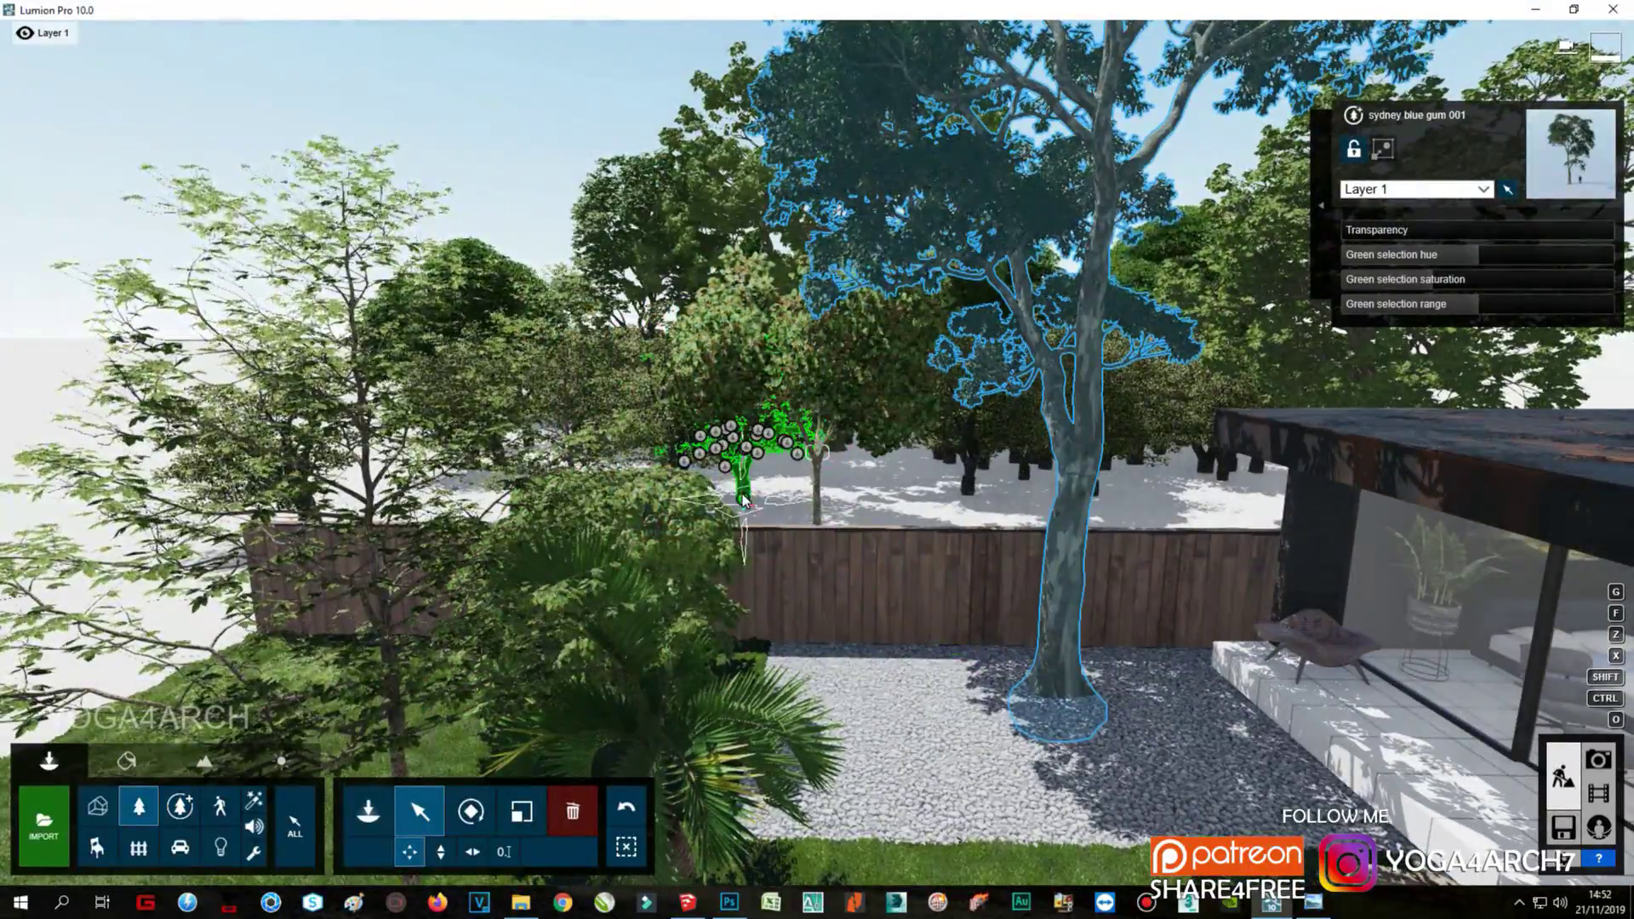
mouse_move(681, 408)
right_down()
mouse_move(662, 396)
mouse_move(870, 611)
right_up()
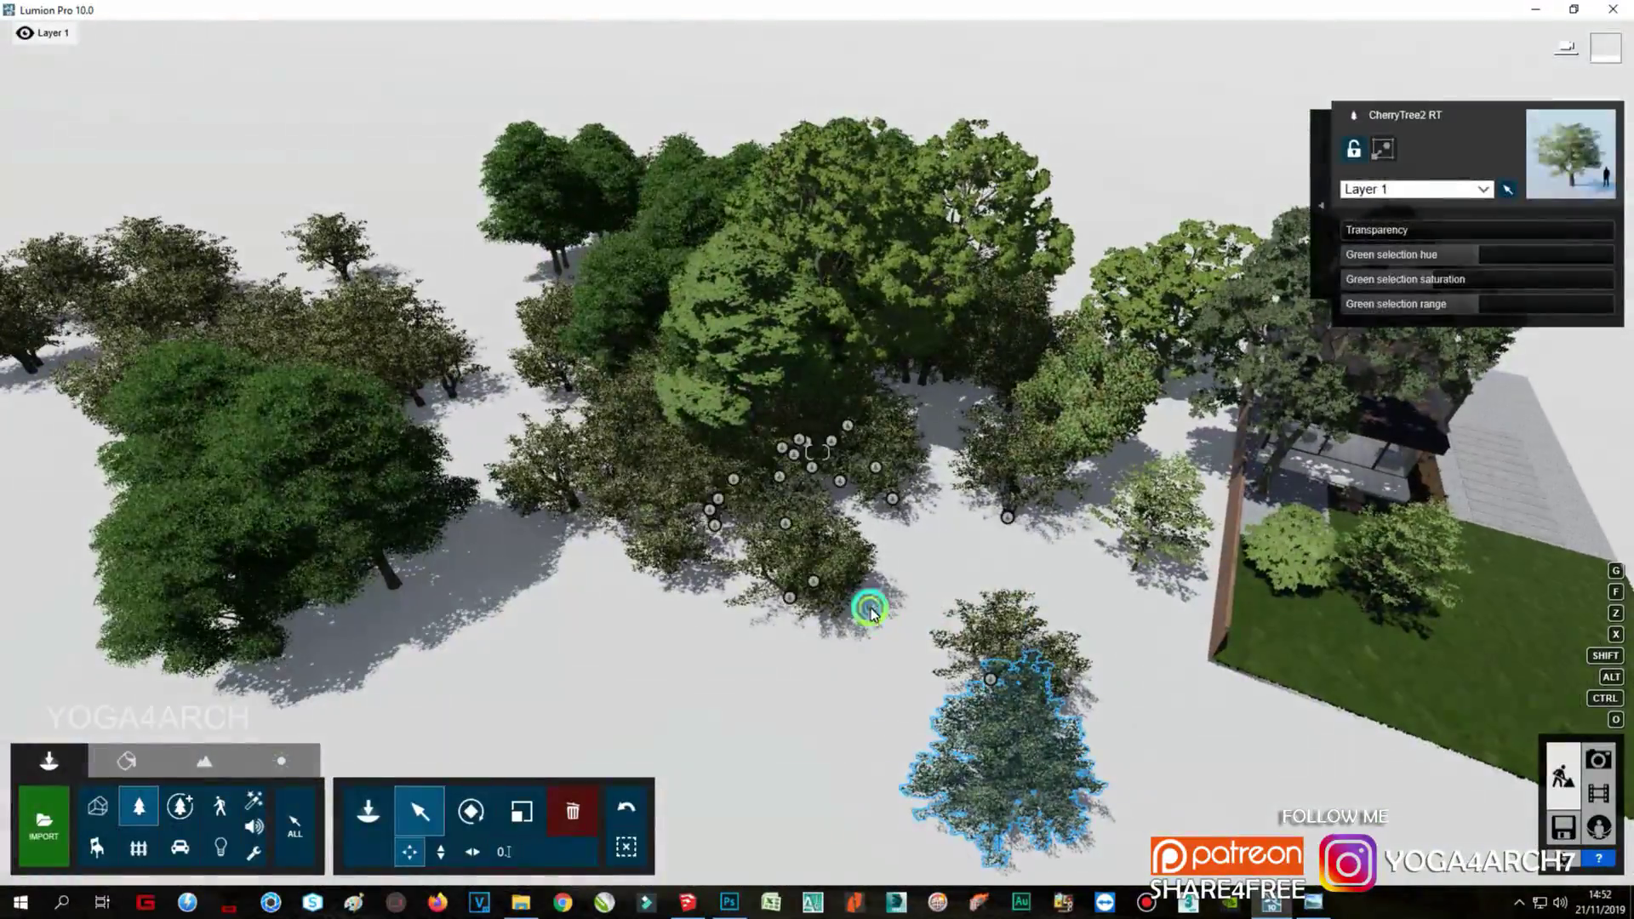
ctrl+drag(869, 611, 706, 426)
scroll(930, 540, down, 3)
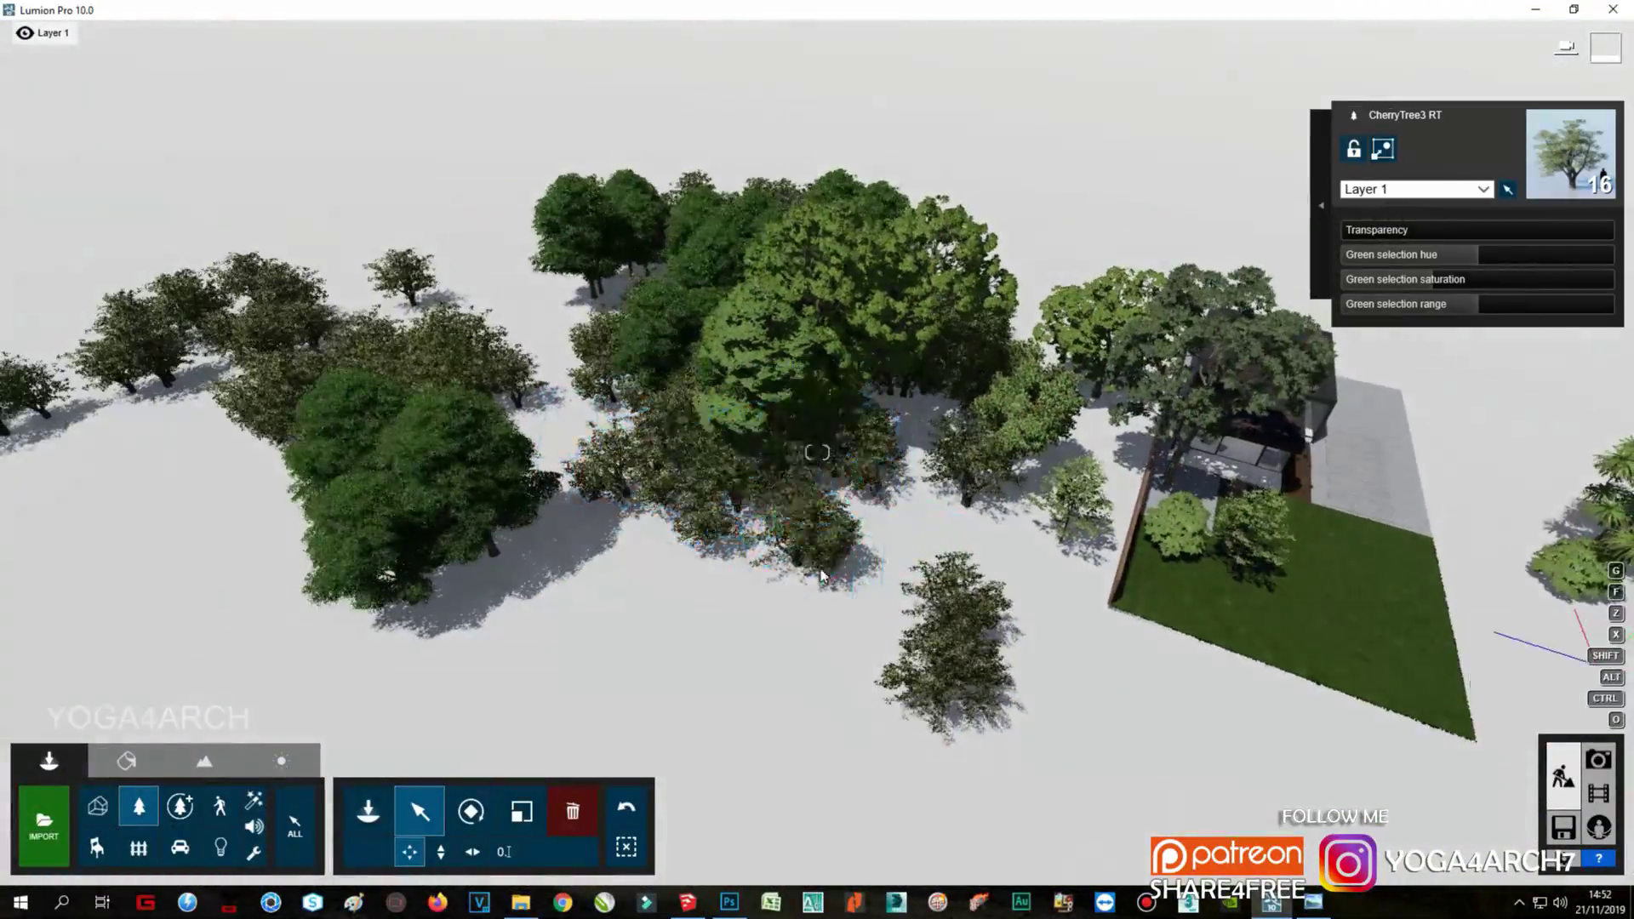
click(573, 811)
click(796, 564)
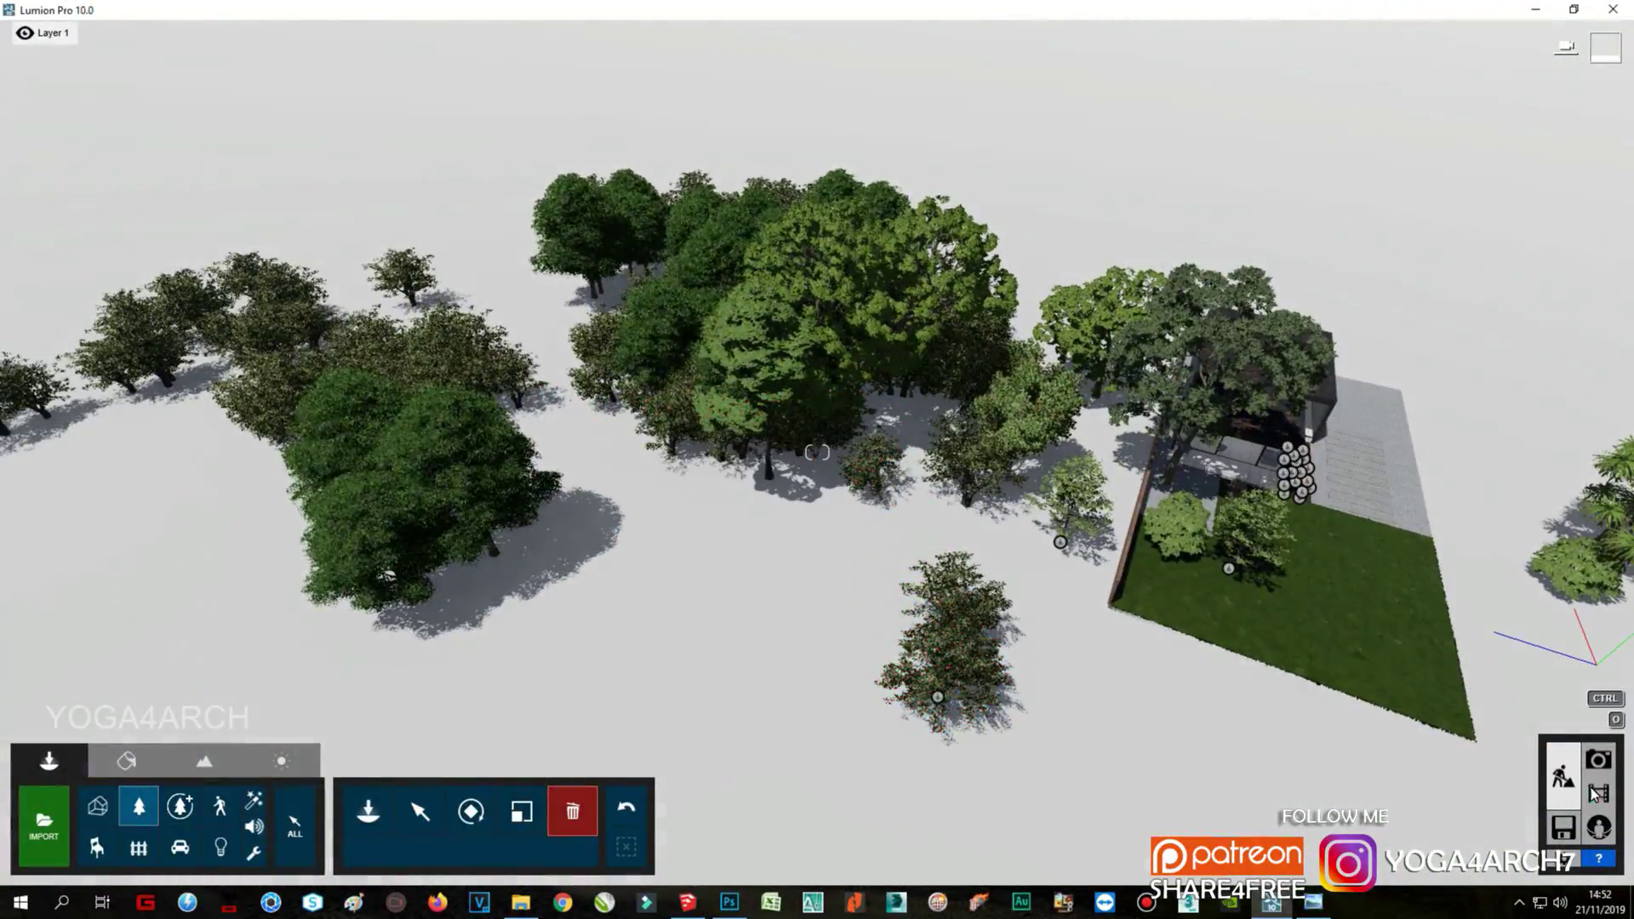
click(1598, 759)
click(139, 756)
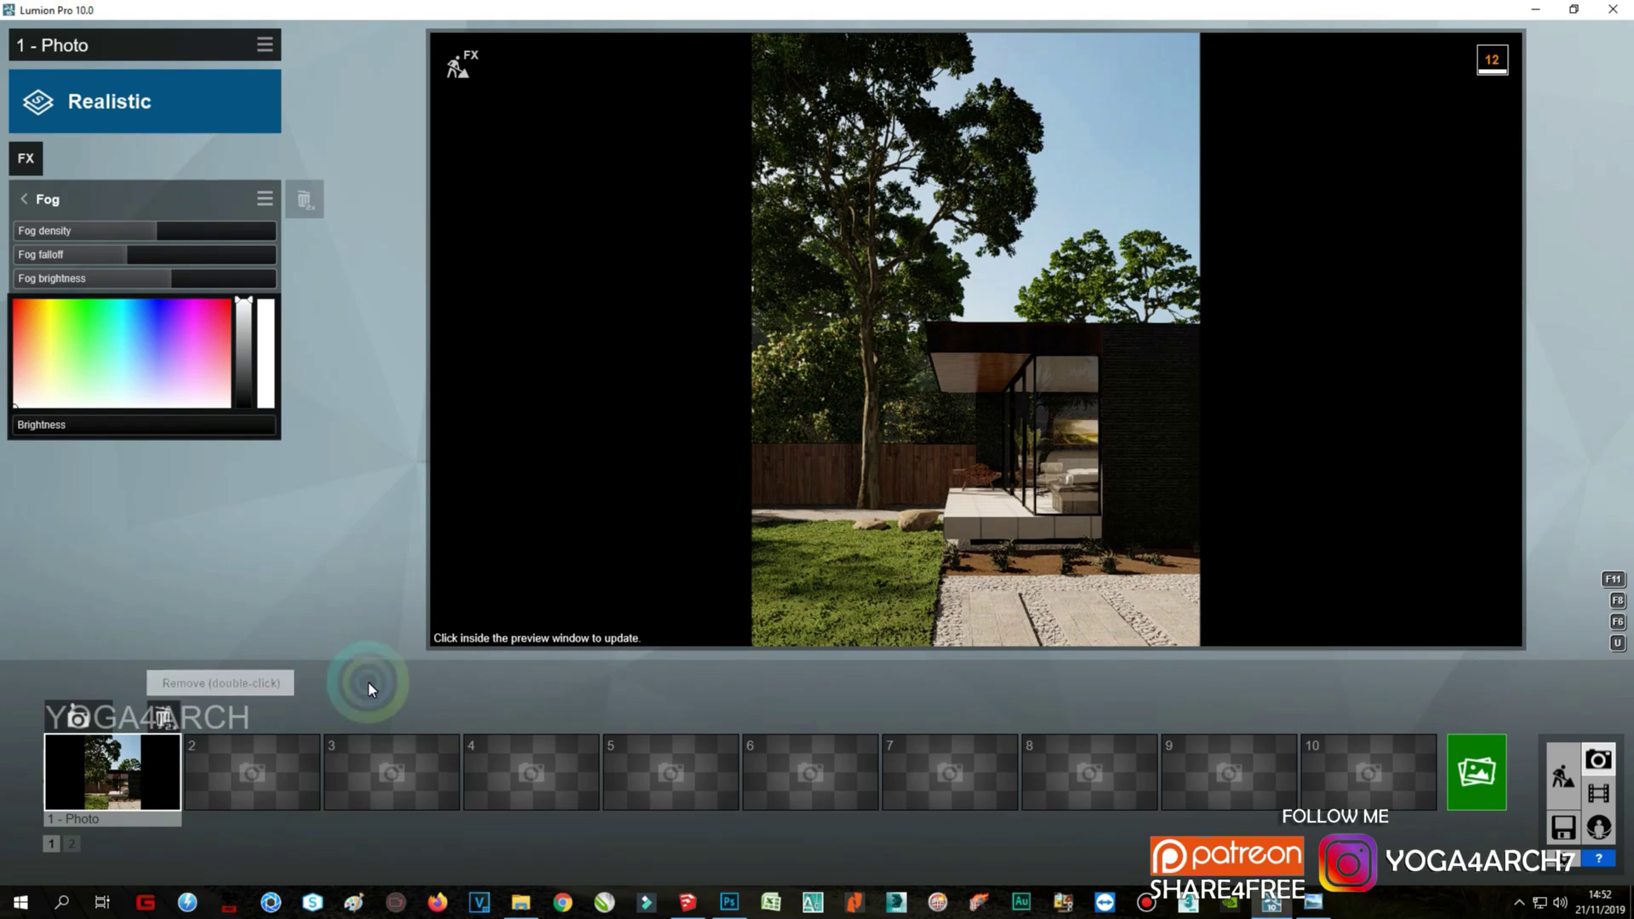
Step: Try a Hyperlight effect, then add a Shadow effect with reduced shadow brightness
click(1091, 191)
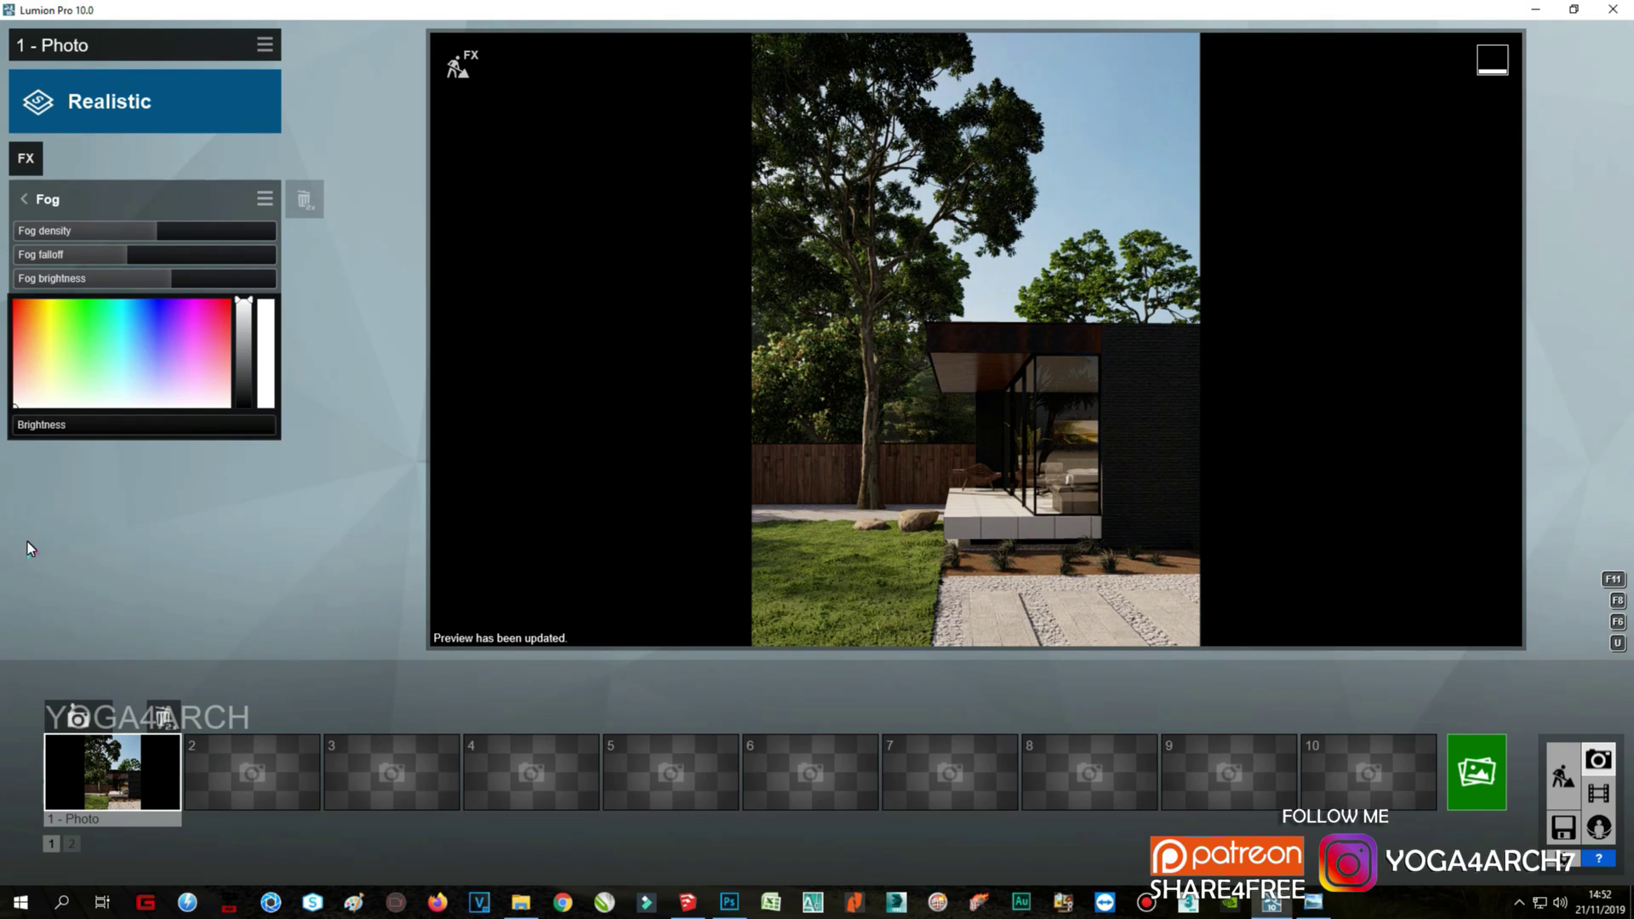
click(34, 168)
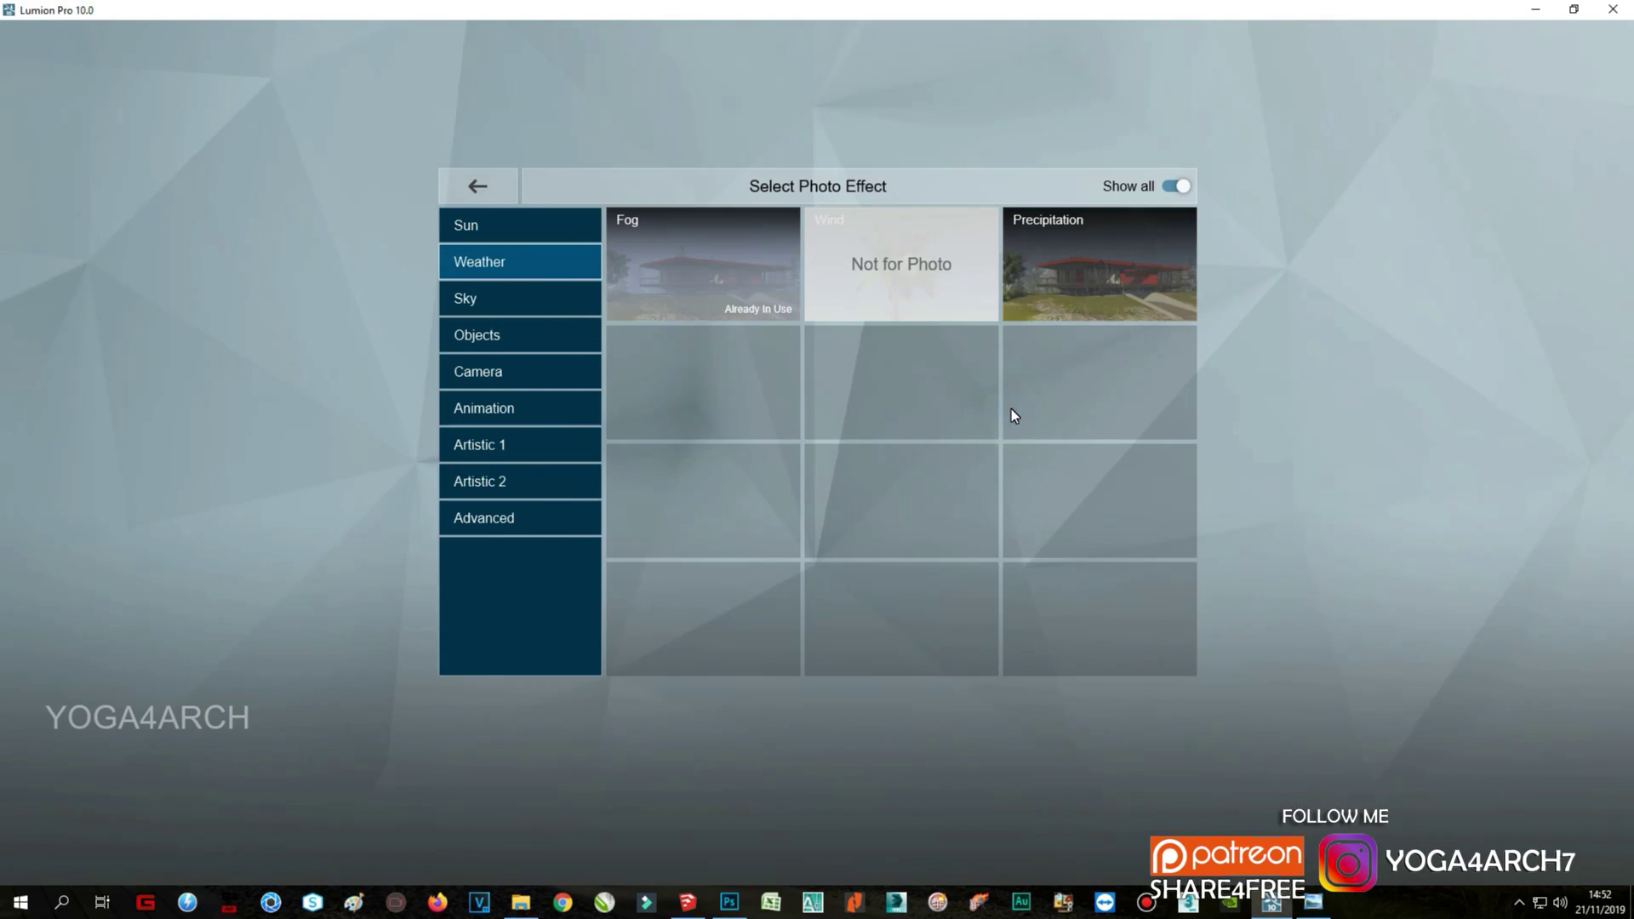
click(514, 519)
click(852, 367)
click(217, 235)
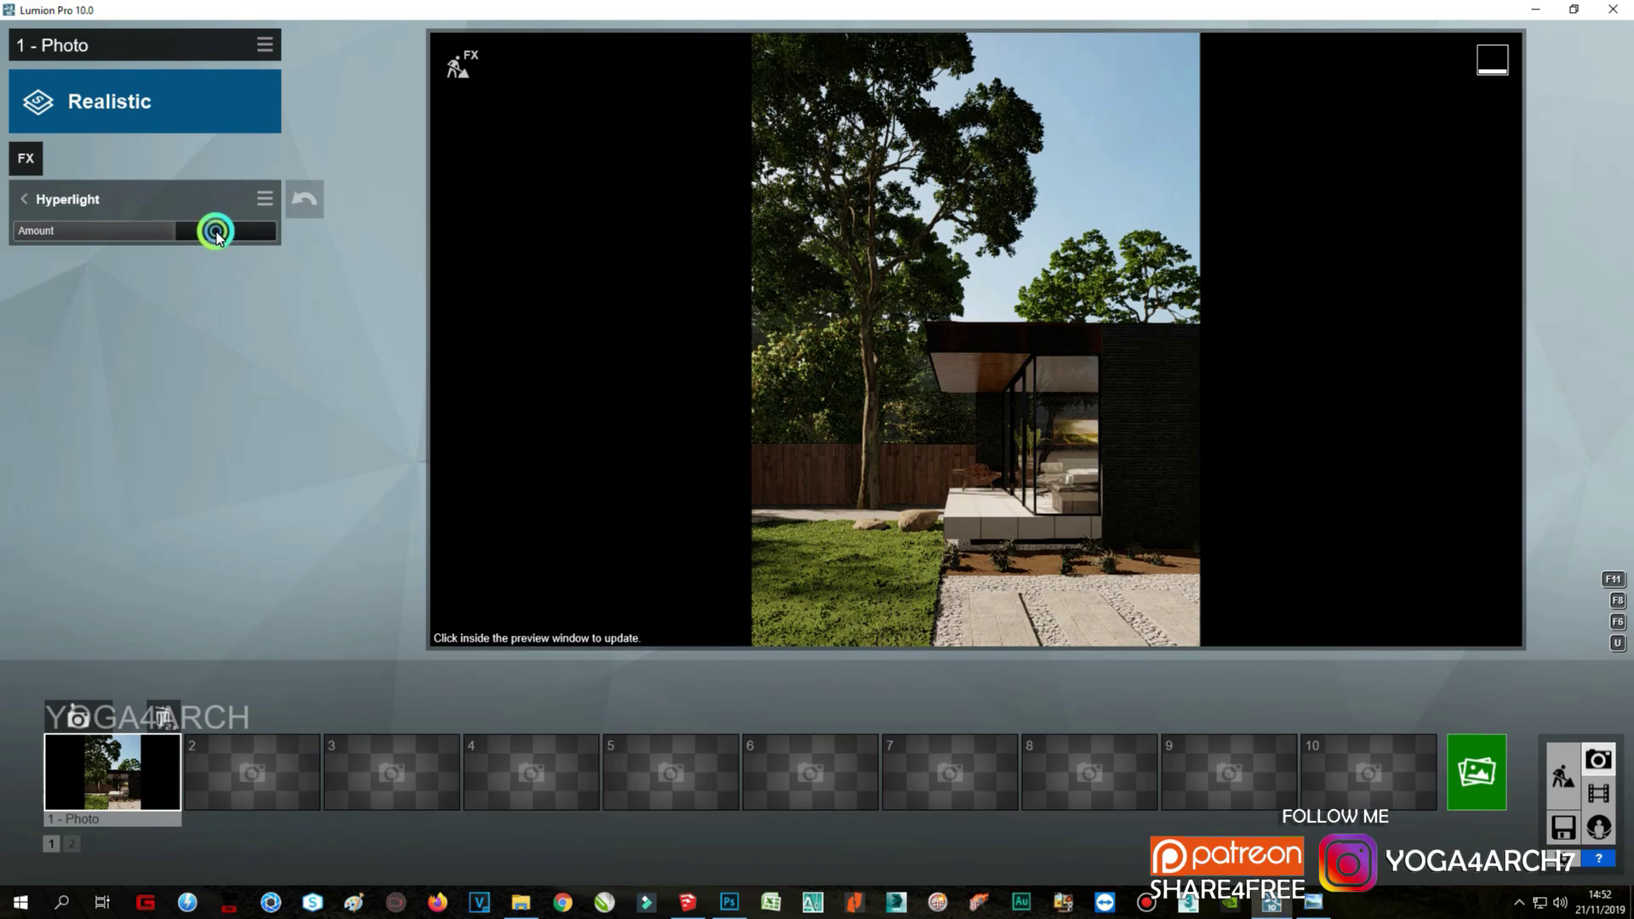
click(23, 161)
click(703, 256)
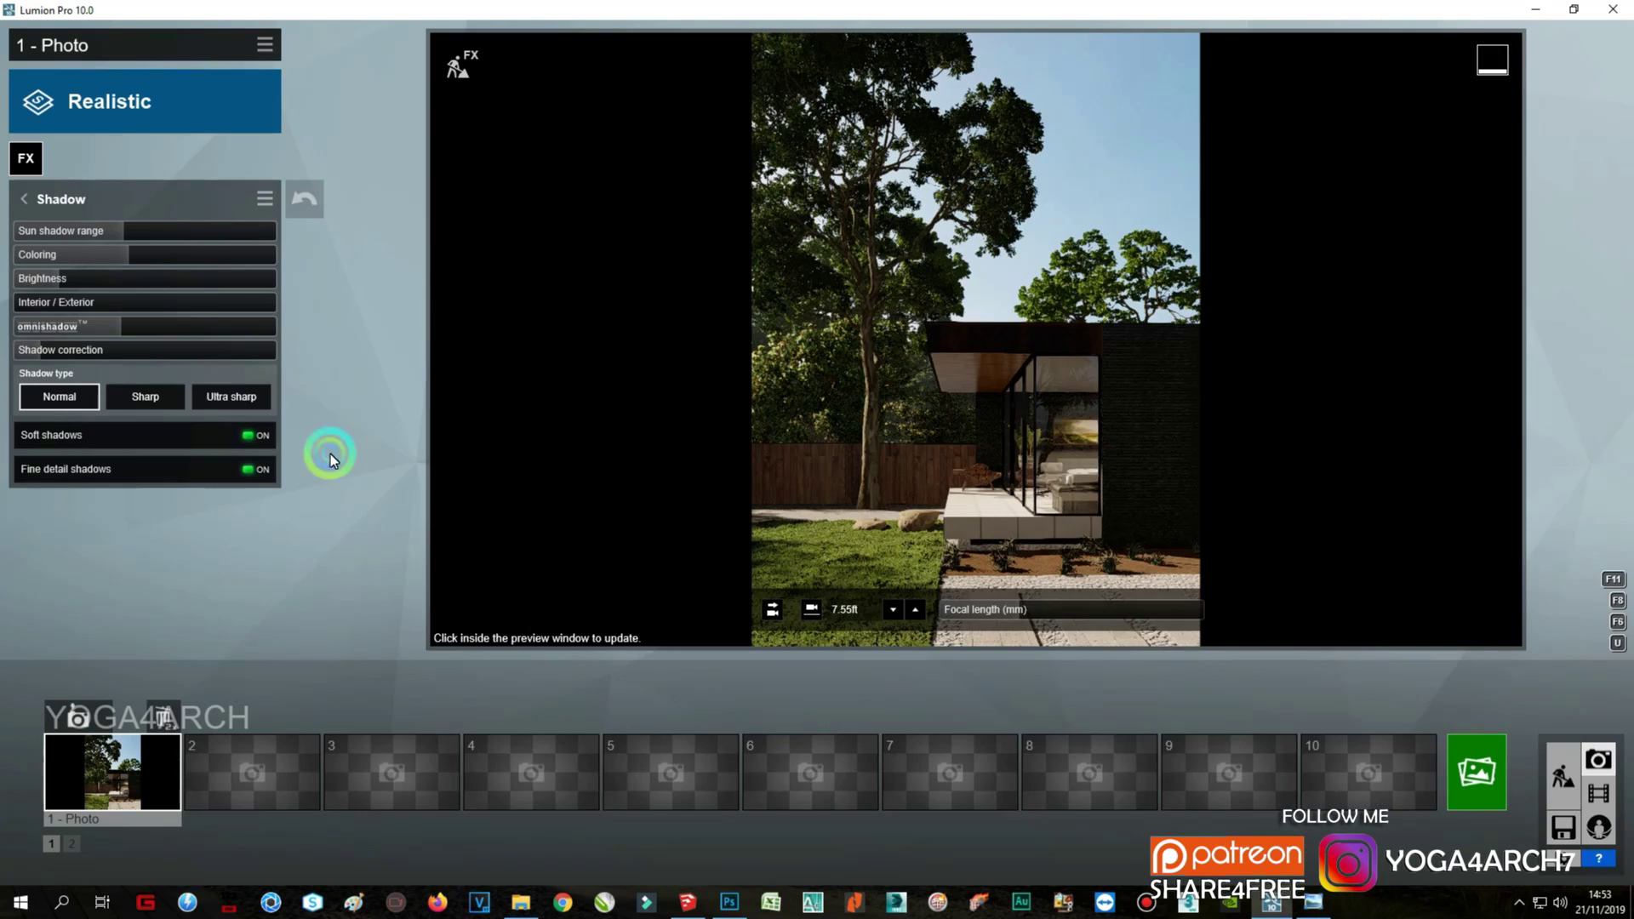
click(79, 281)
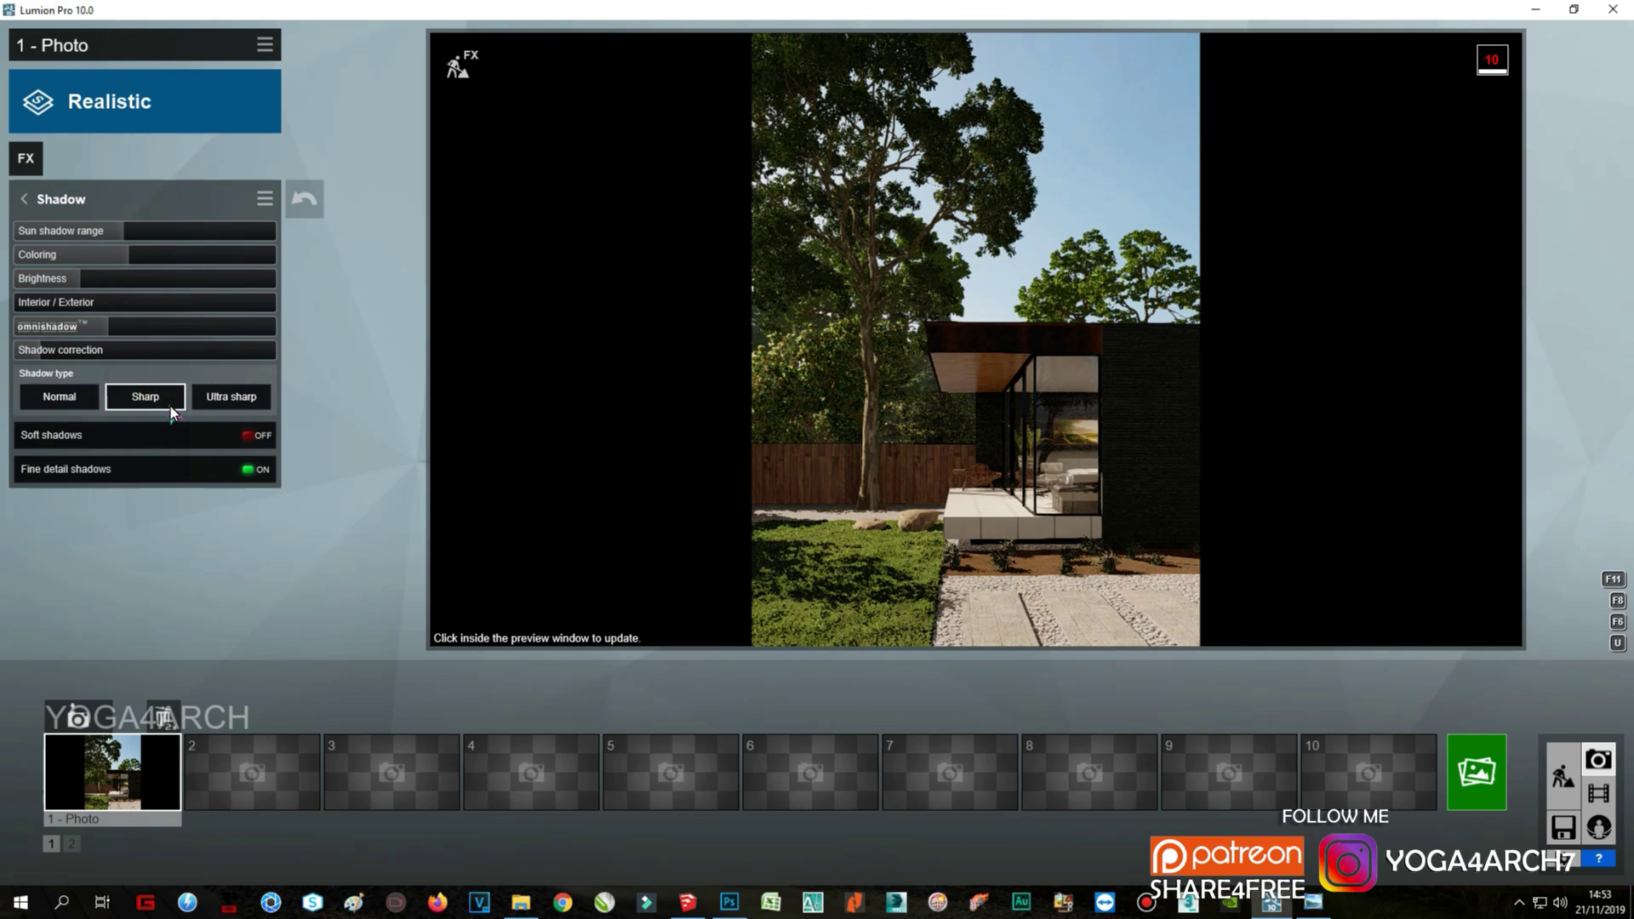
Step: Add Real Skies with overall brightness maxed and the sky heading rotated
click(176, 189)
click(713, 290)
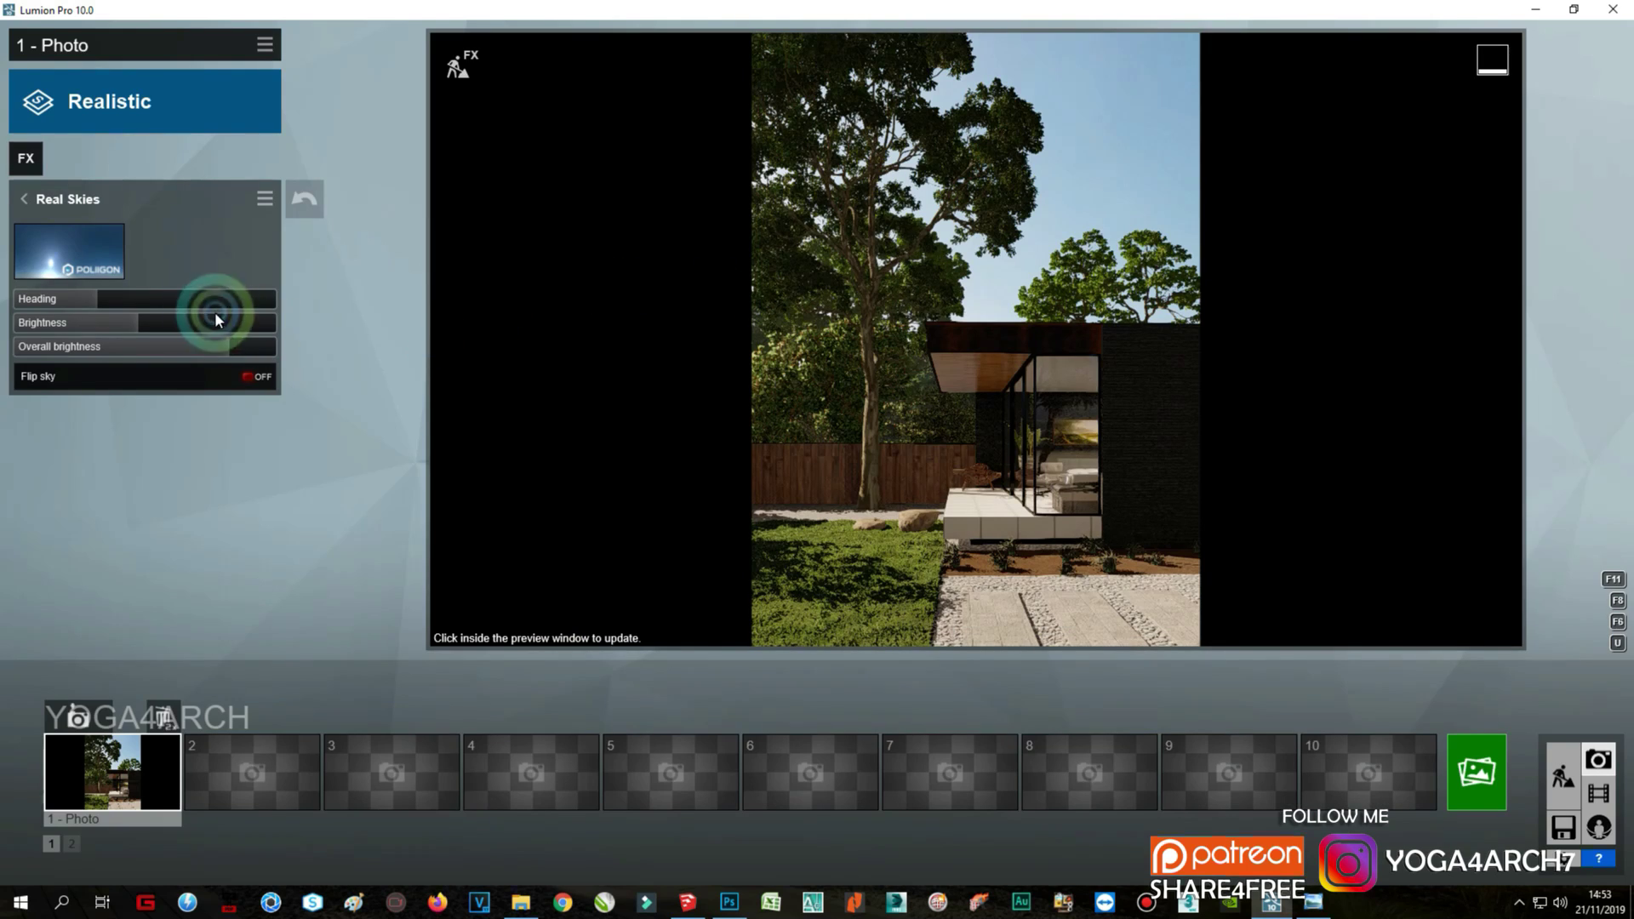
mouse_move(177, 348)
mouse_down()
mouse_move(290, 356)
mouse_move(194, 362)
mouse_move(239, 328)
mouse_move(221, 326)
mouse_up()
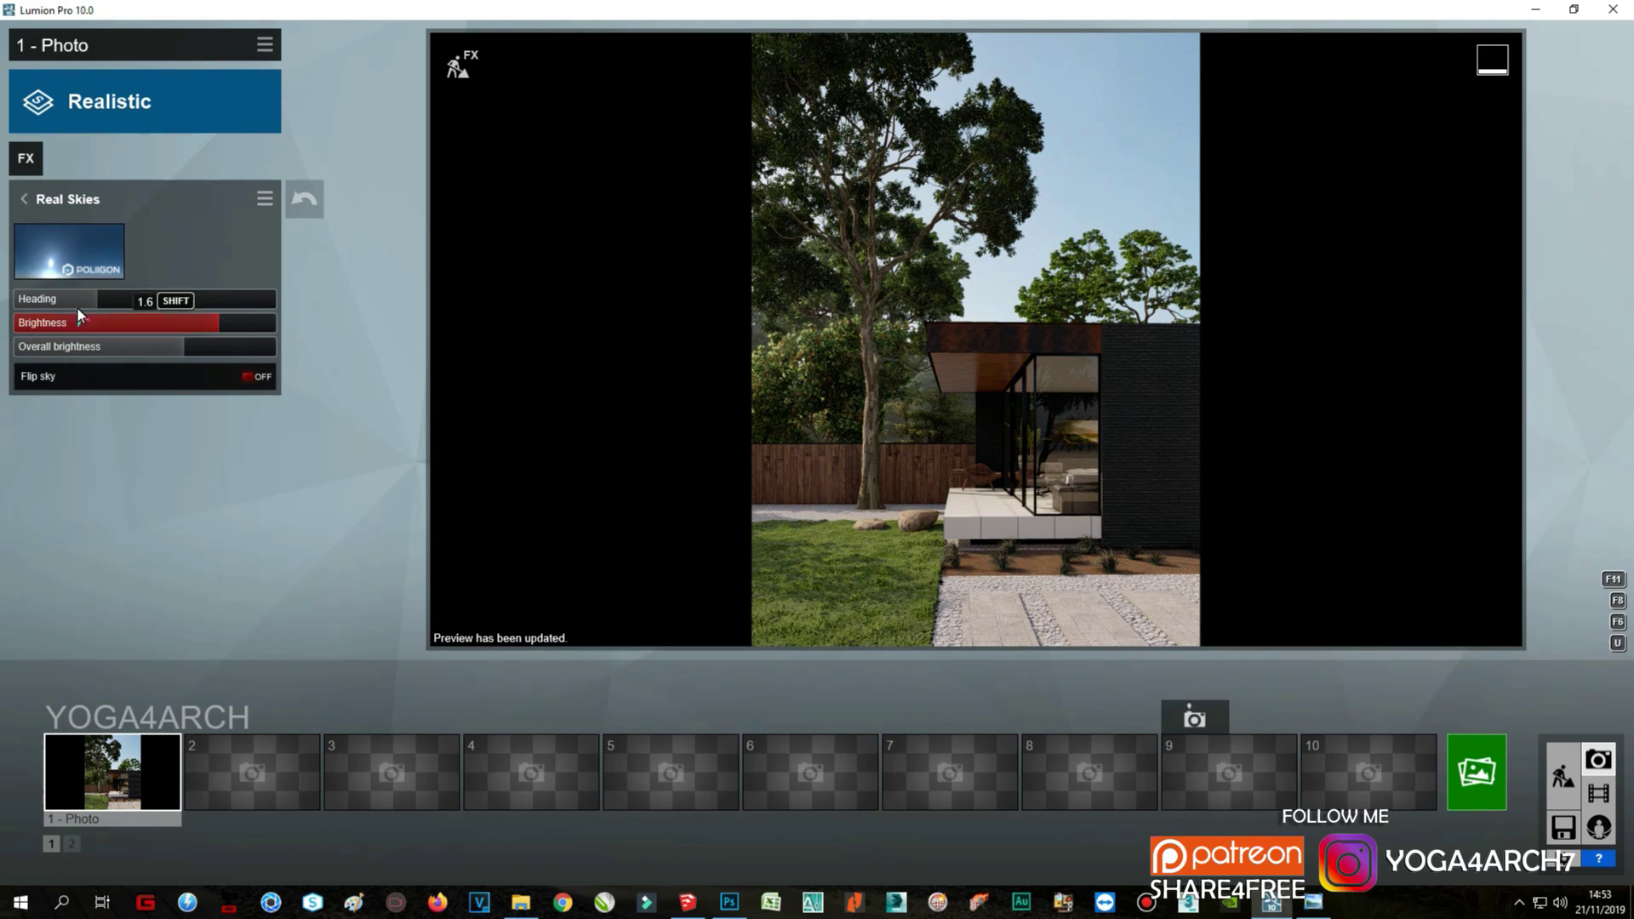
mouse_move(90, 299)
mouse_down()
mouse_move(119, 302)
mouse_move(74, 300)
mouse_up()
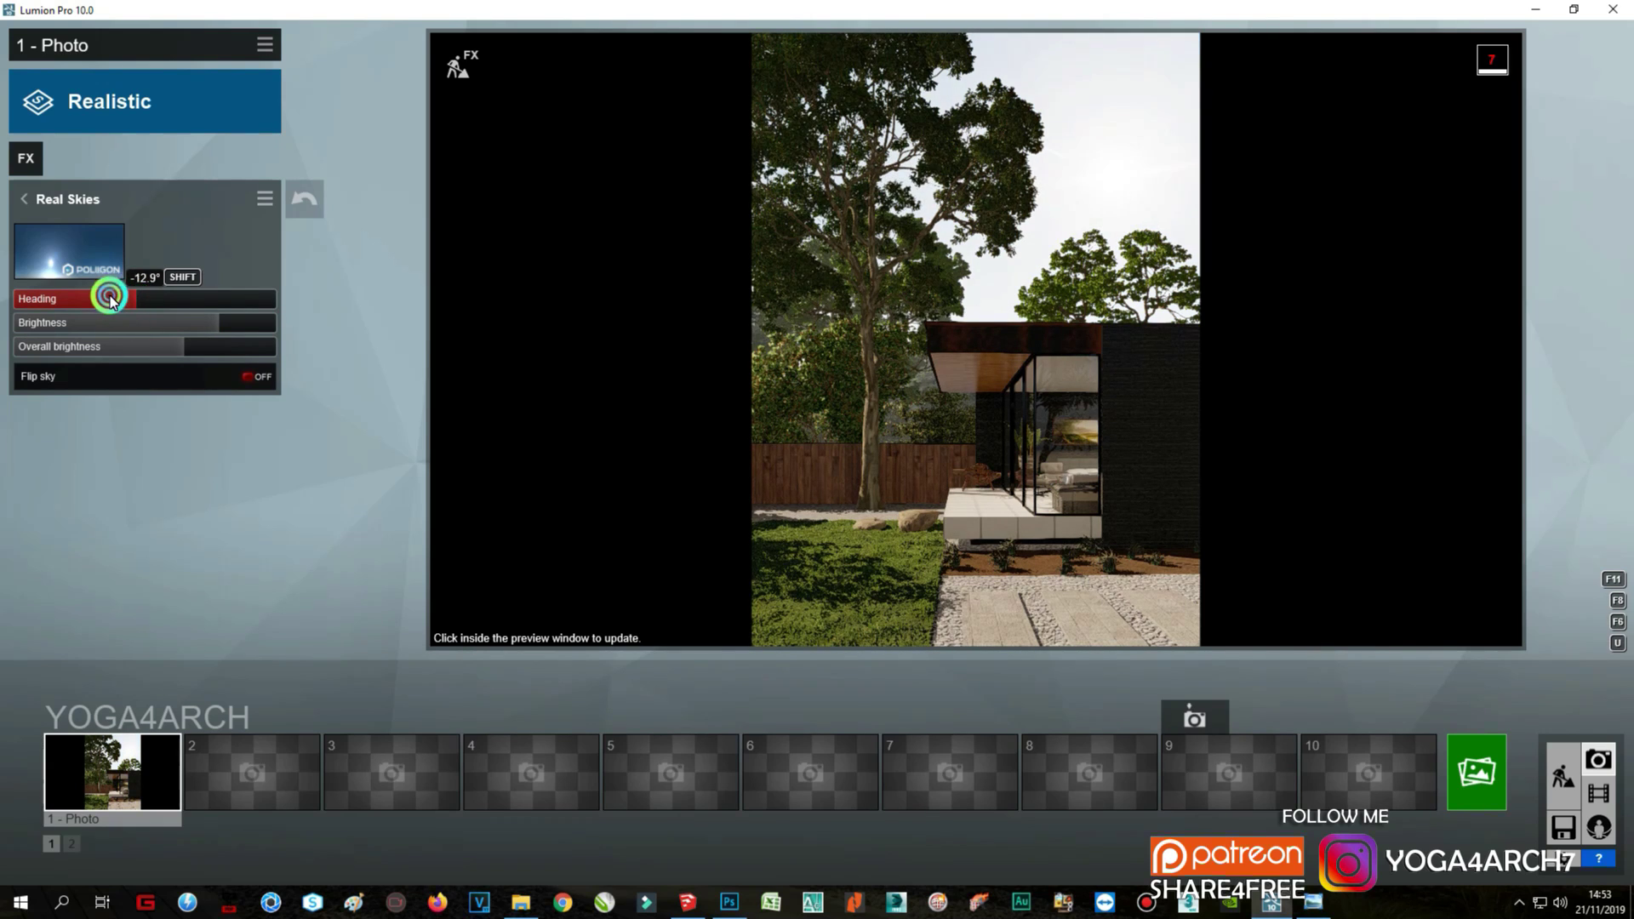
click(860, 421)
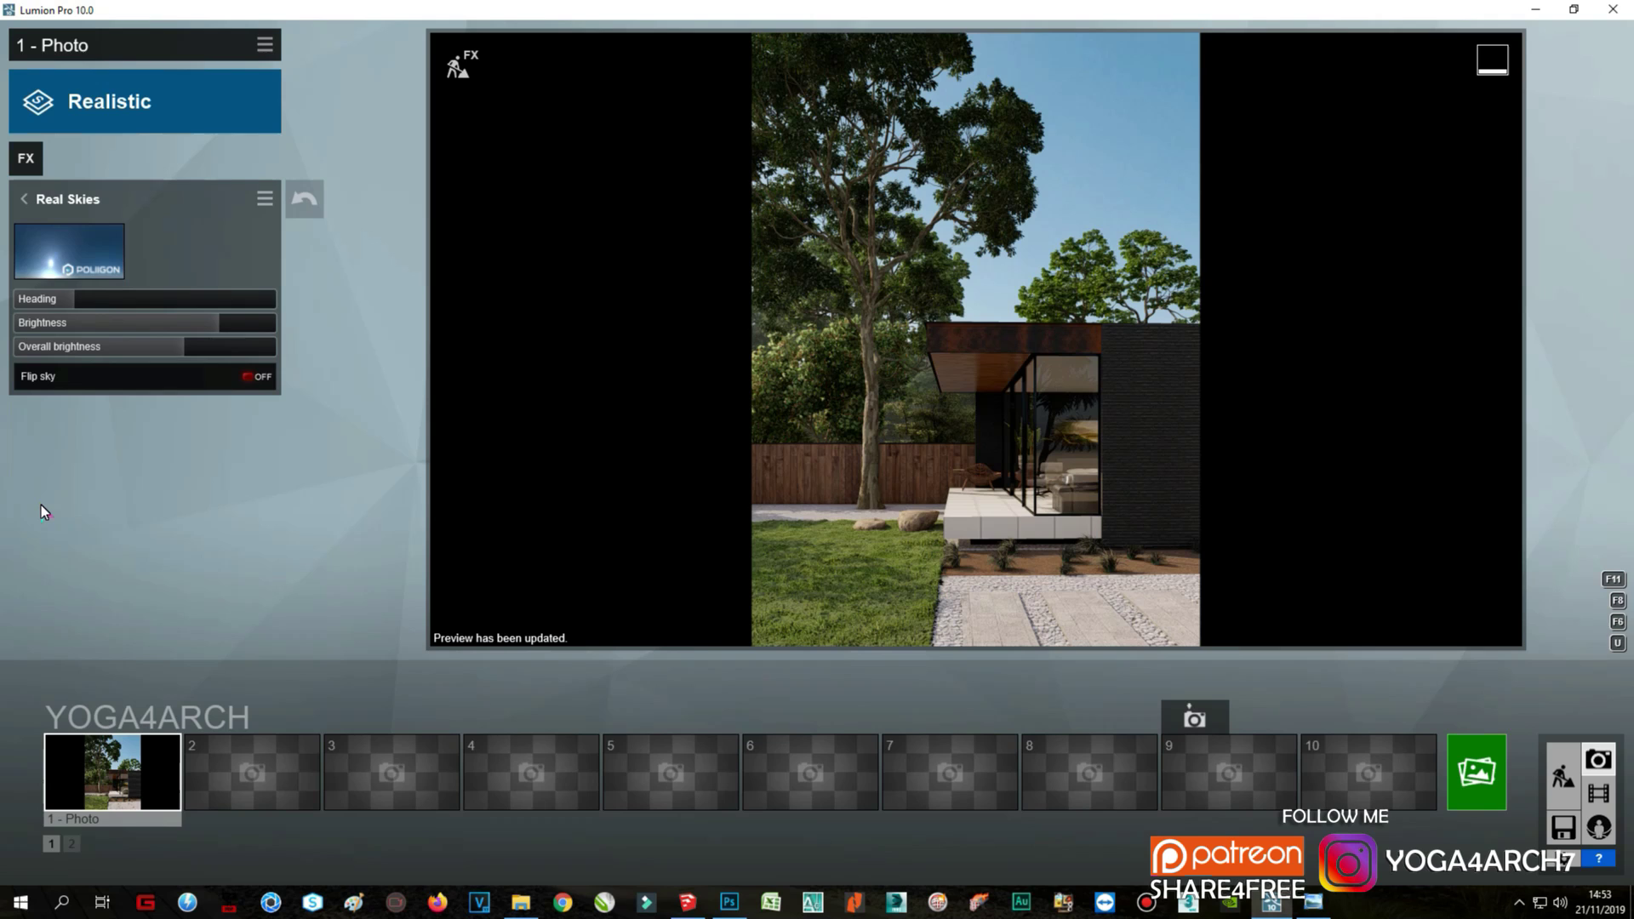
click(21, 168)
Step: Add the Sun effect and swing its heading around the house
click(641, 283)
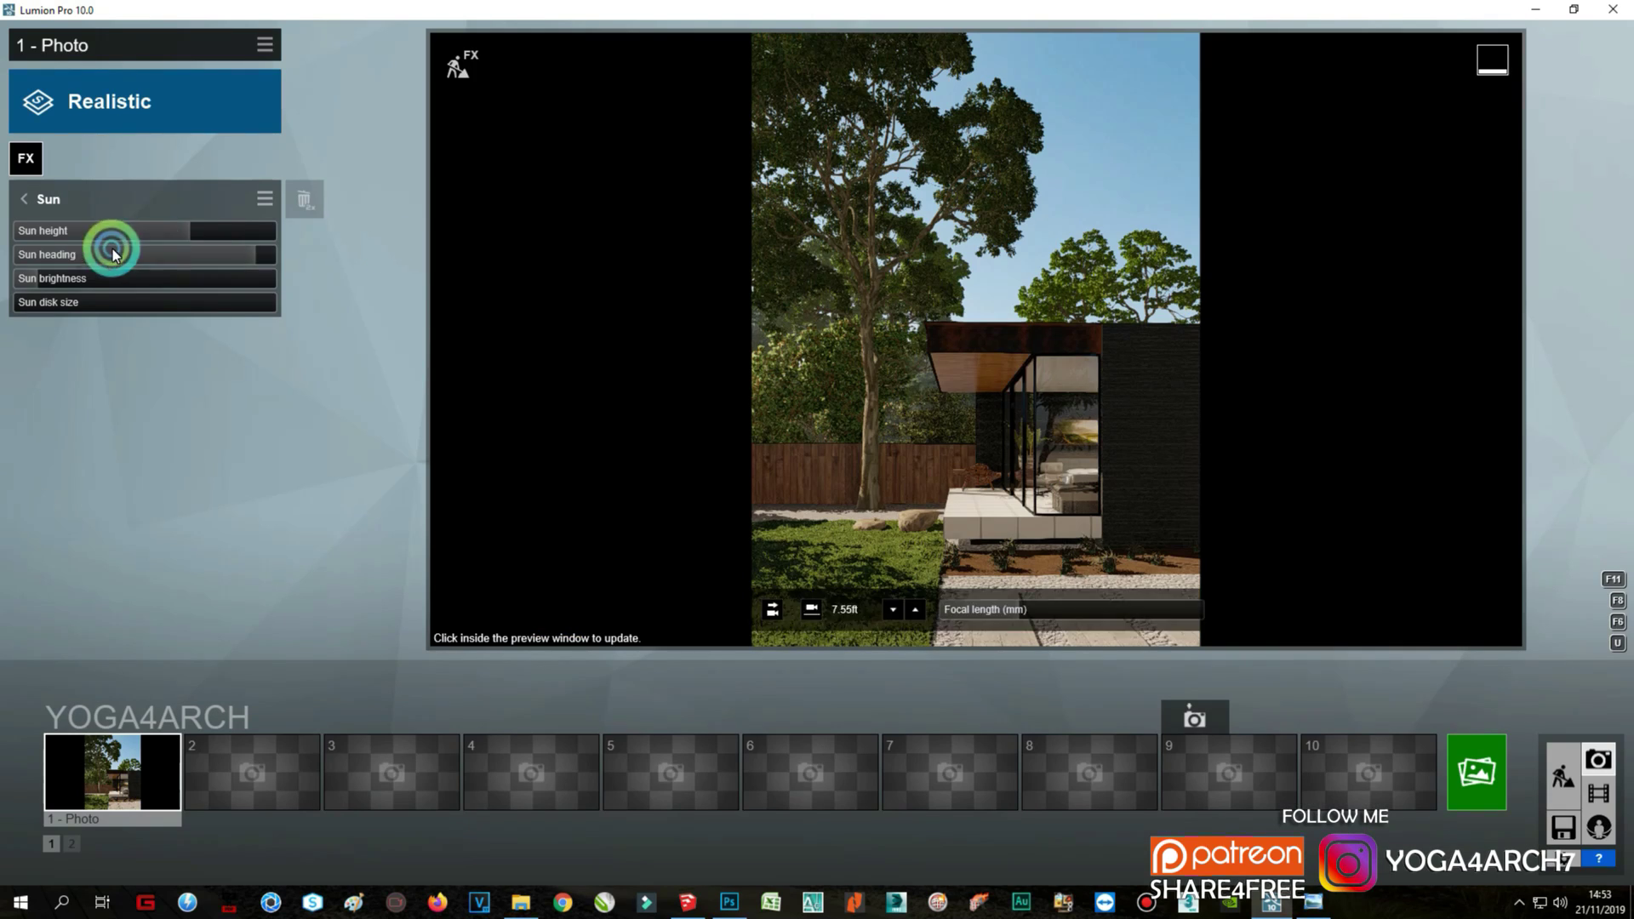
drag(111, 255, 239, 257)
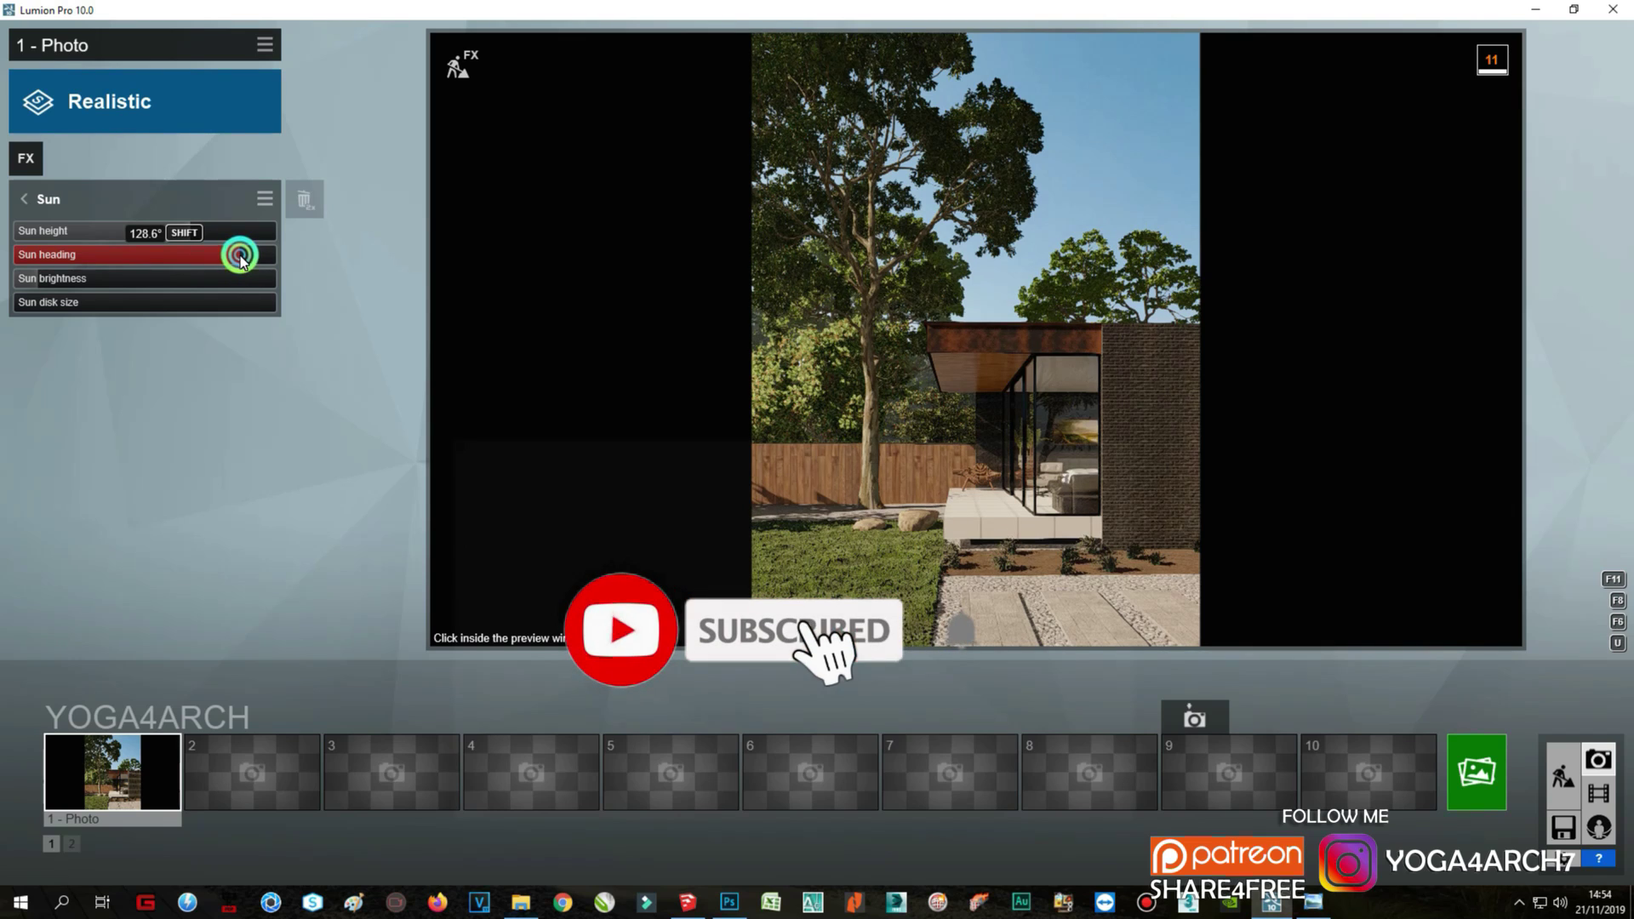
drag(238, 257, 256, 279)
click(767, 472)
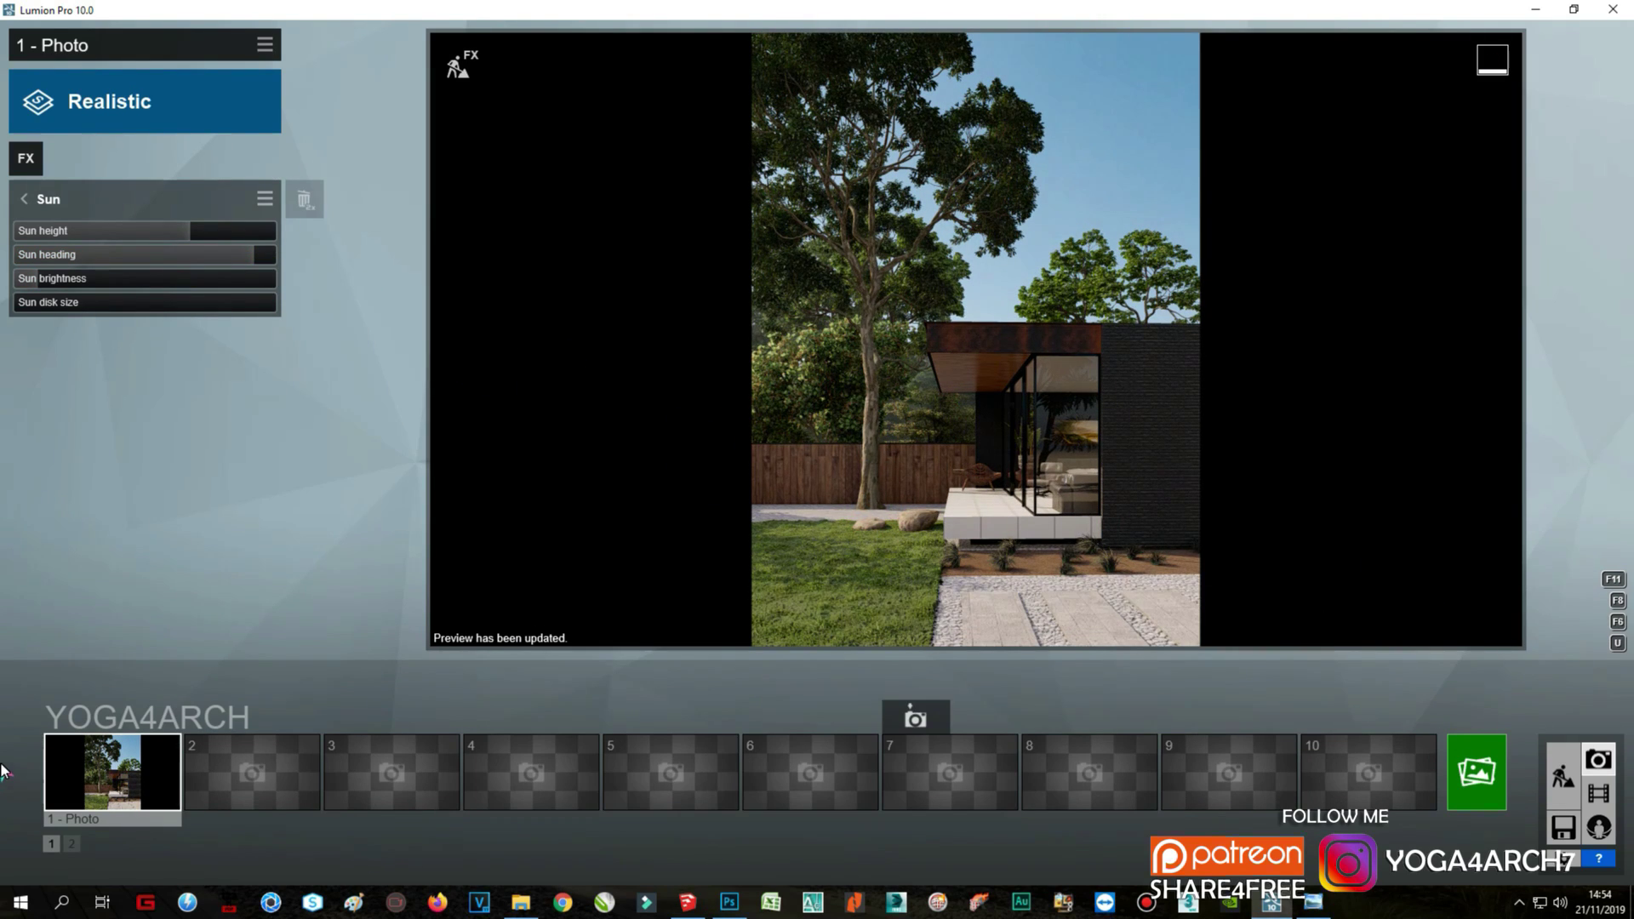
drag(210, 259, 229, 263)
click(1101, 500)
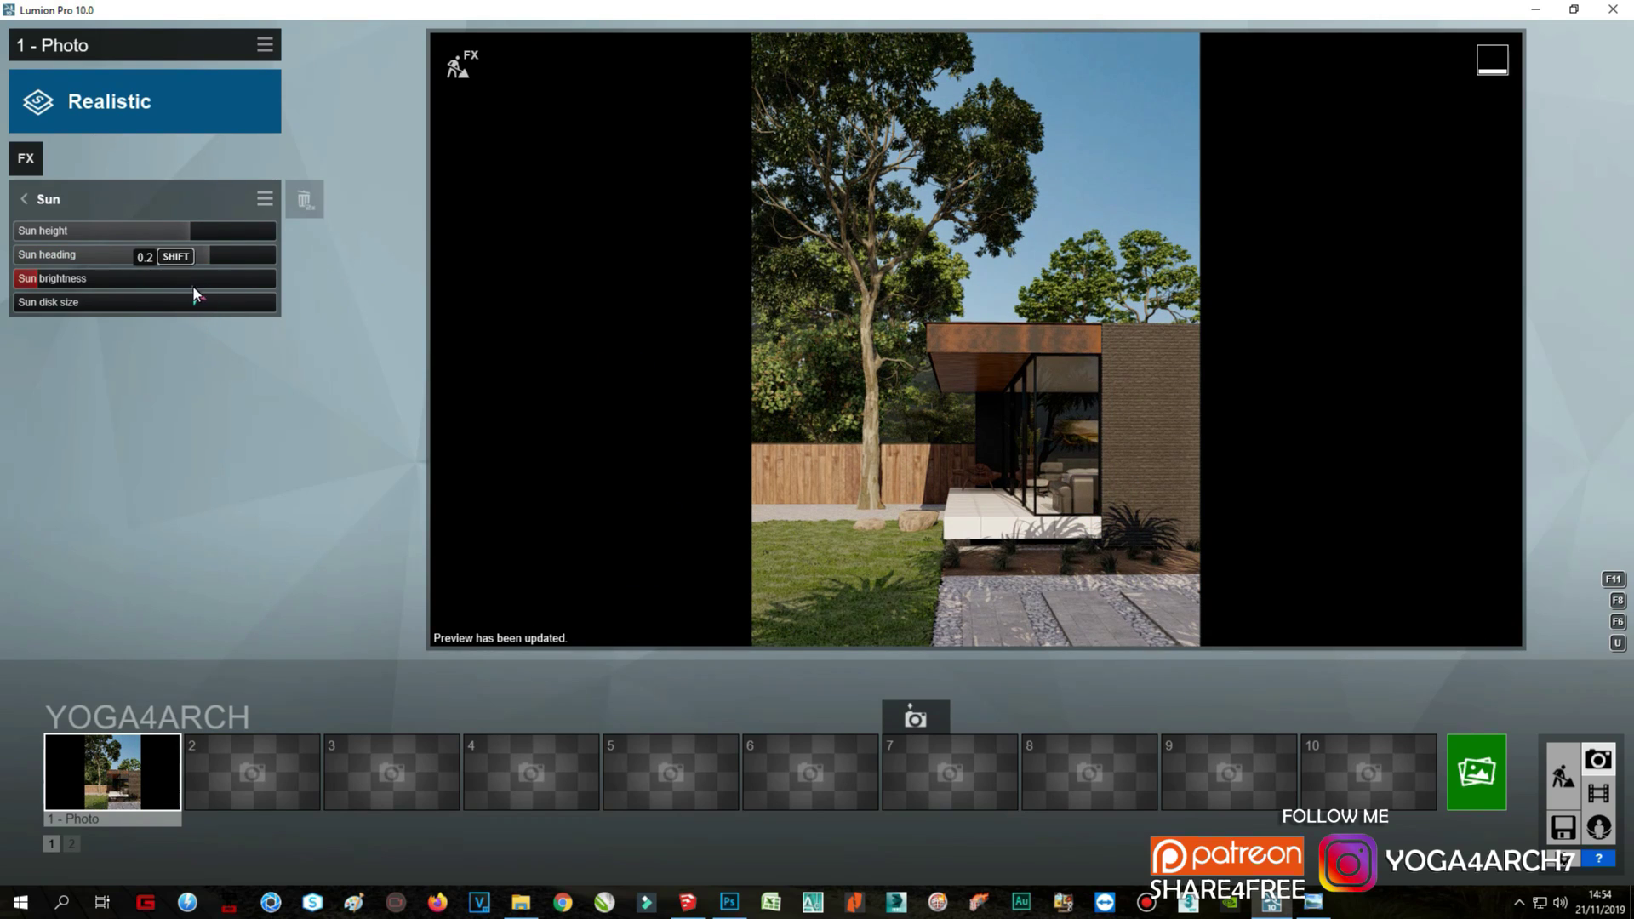
Step: Set sun brightness to 0.3, heading to 45.6° and lower the height to about 22.2°
click(27, 279)
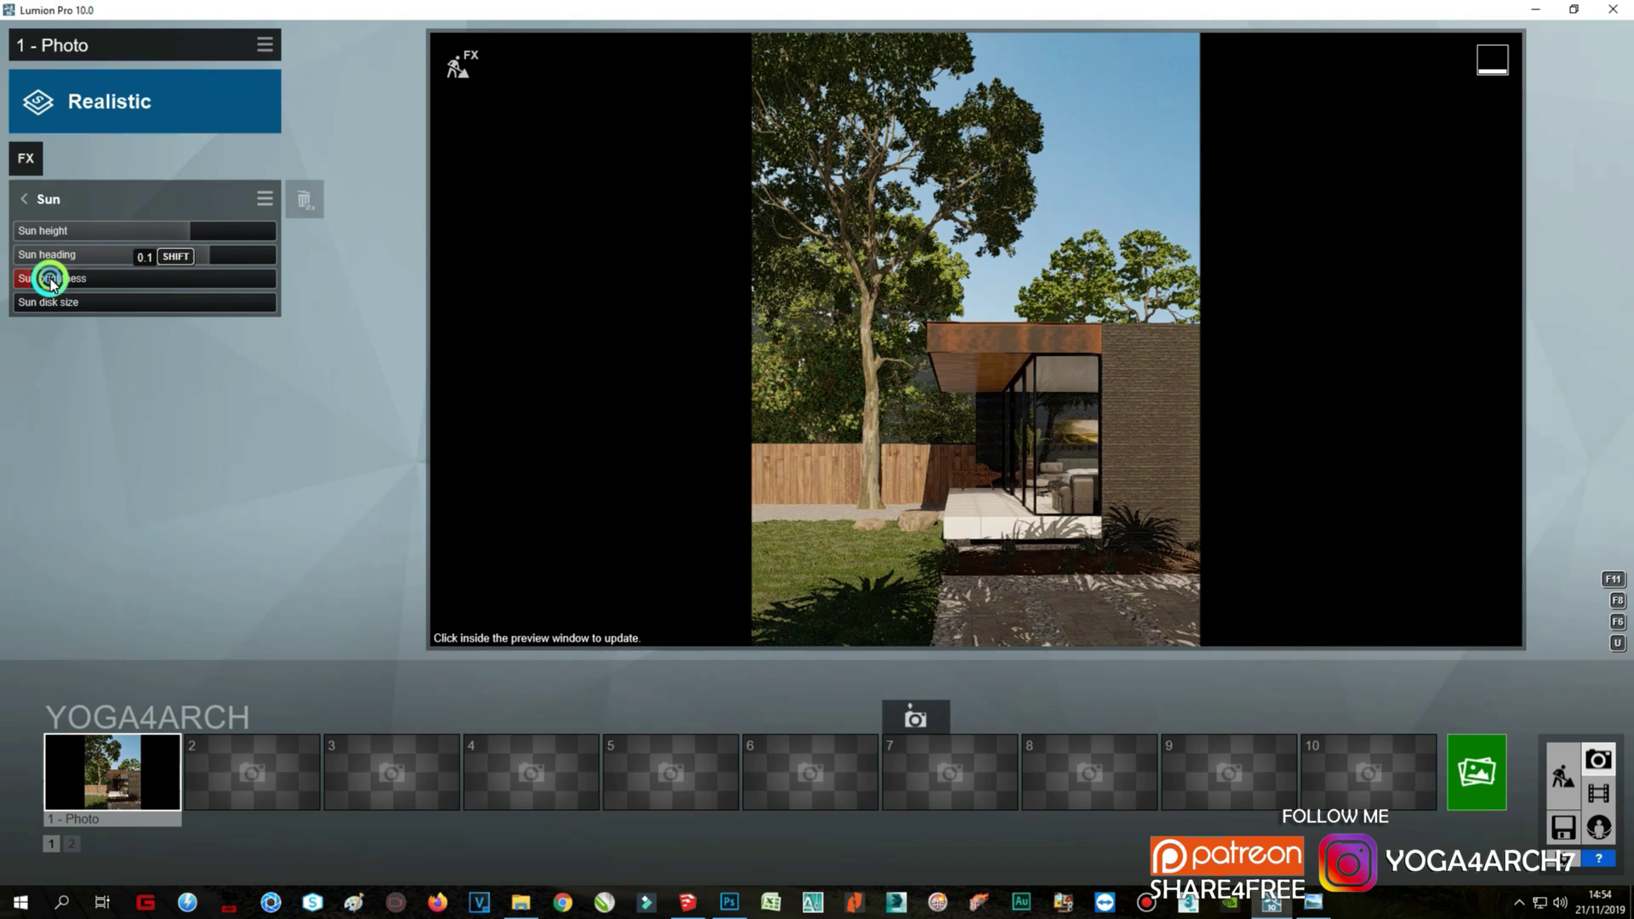
drag(51, 283, 71, 279)
mouse_move(165, 257)
mouse_down()
mouse_move(180, 259)
mouse_move(128, 255)
mouse_move(218, 237)
mouse_move(179, 228)
mouse_move(127, 254)
mouse_up()
click(173, 237)
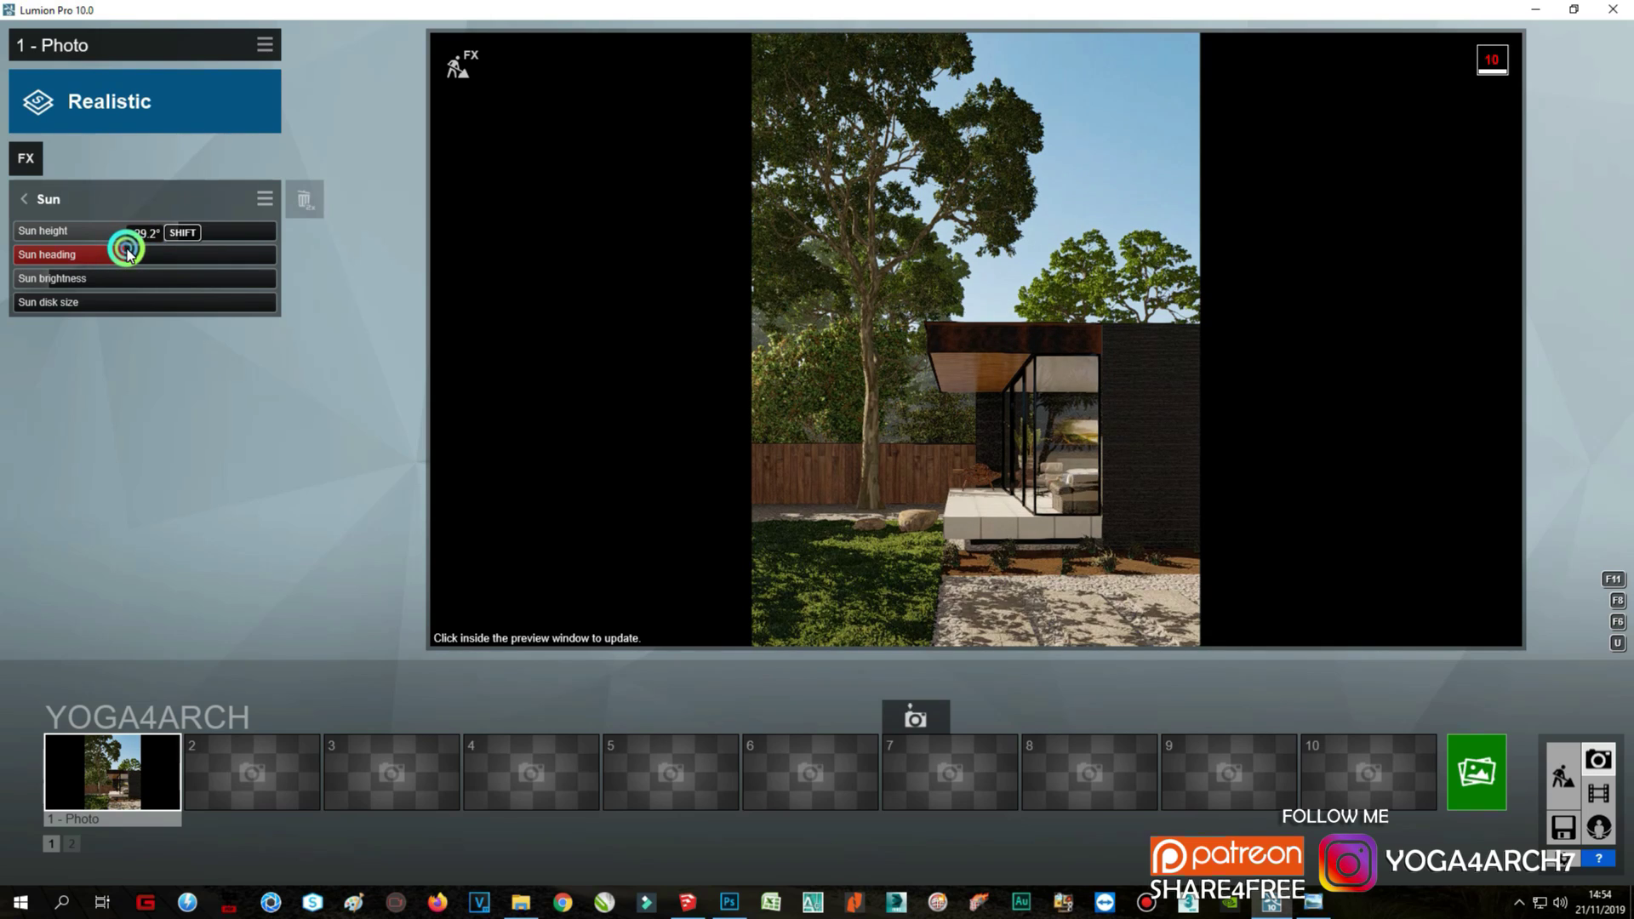
click(908, 503)
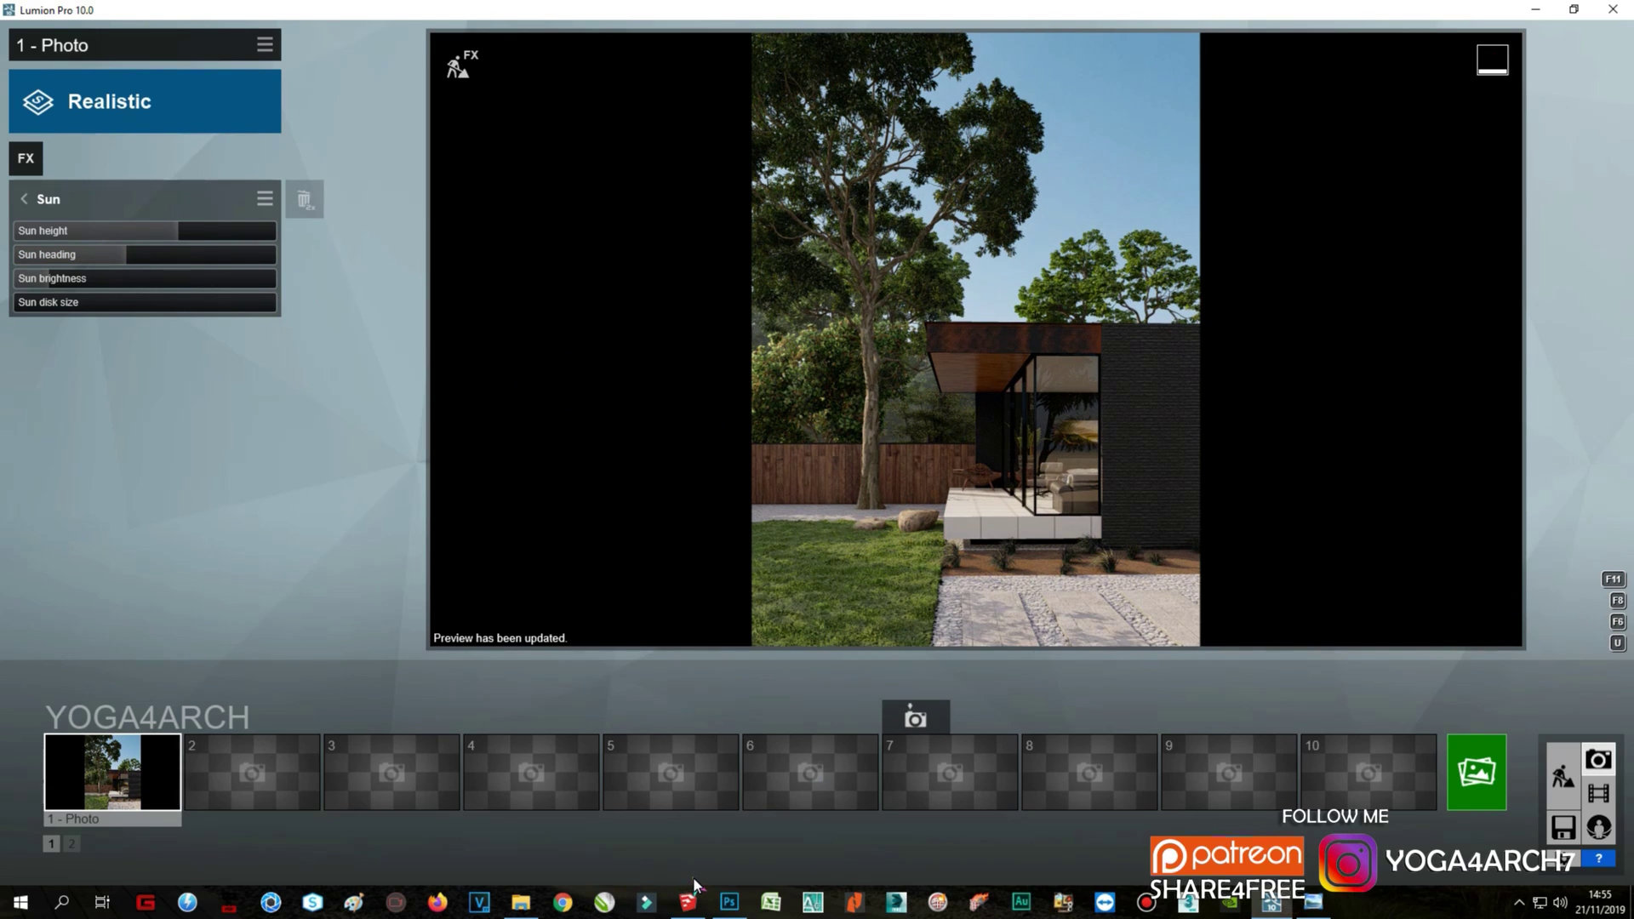
Step: Add Color Correction with lower contrast and brightness raised to about 0.7
click(1312, 904)
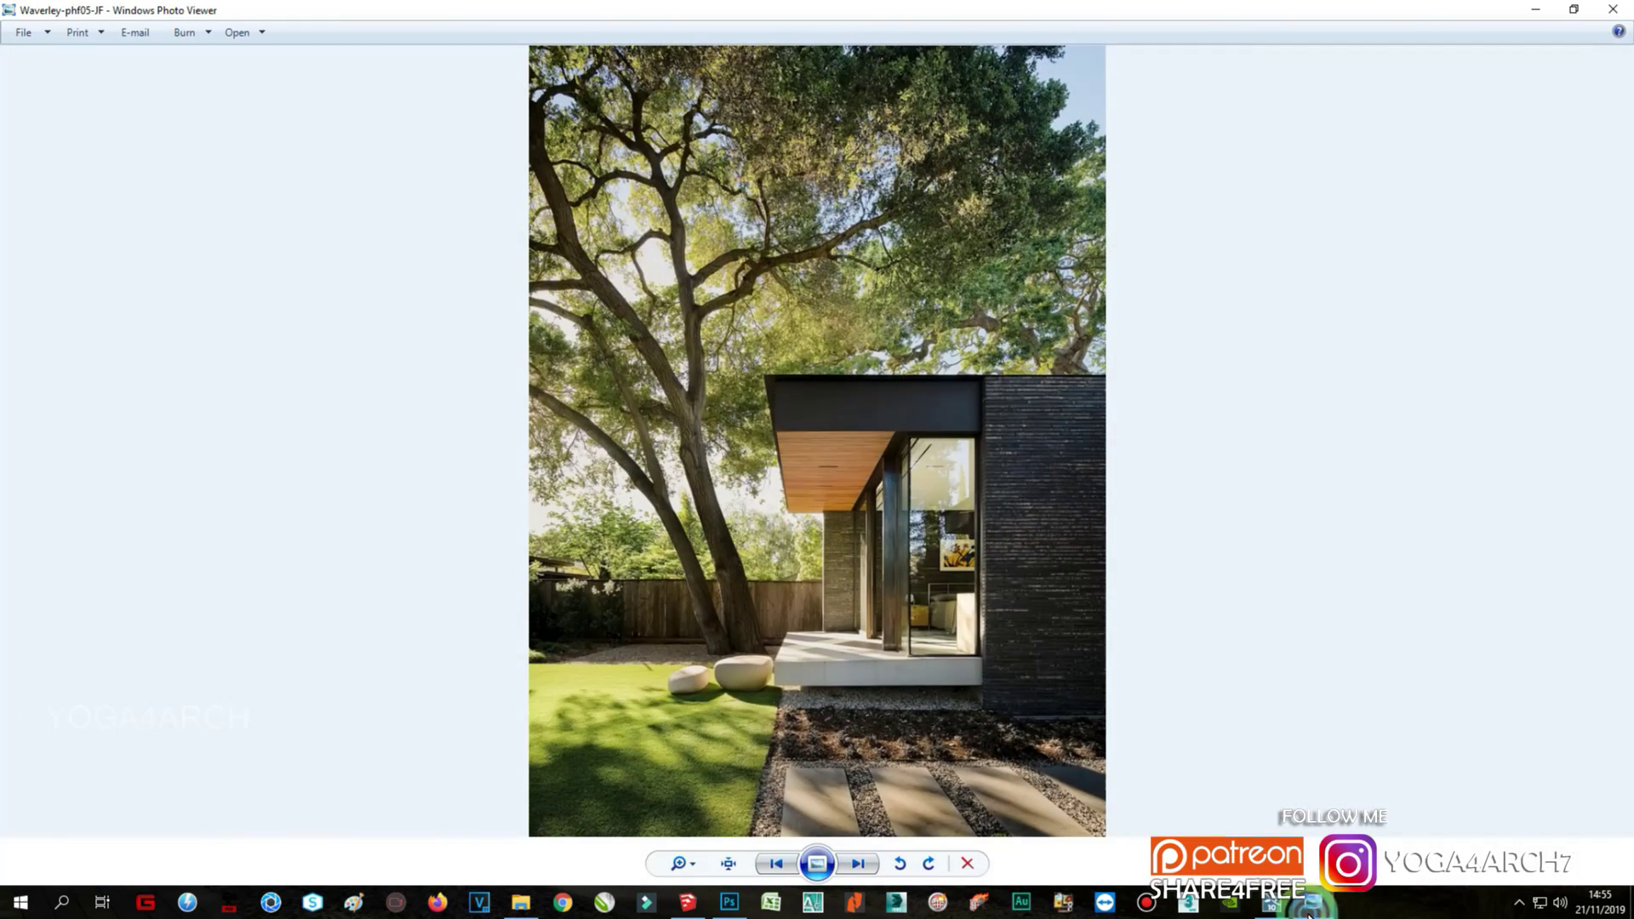
click(1312, 903)
click(26, 160)
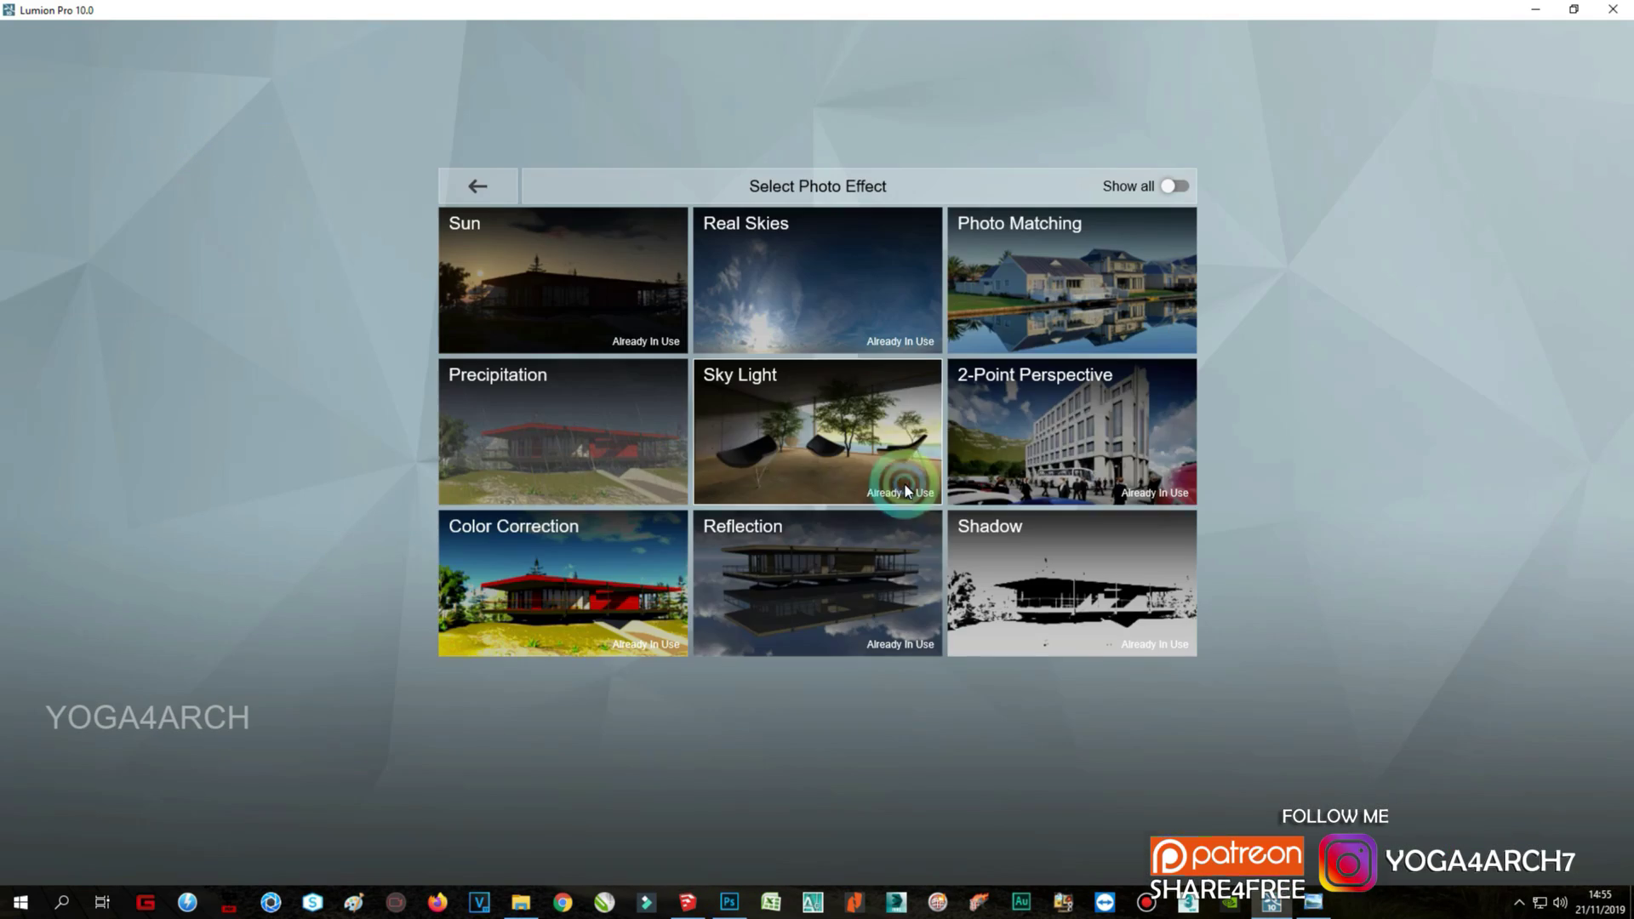
click(545, 579)
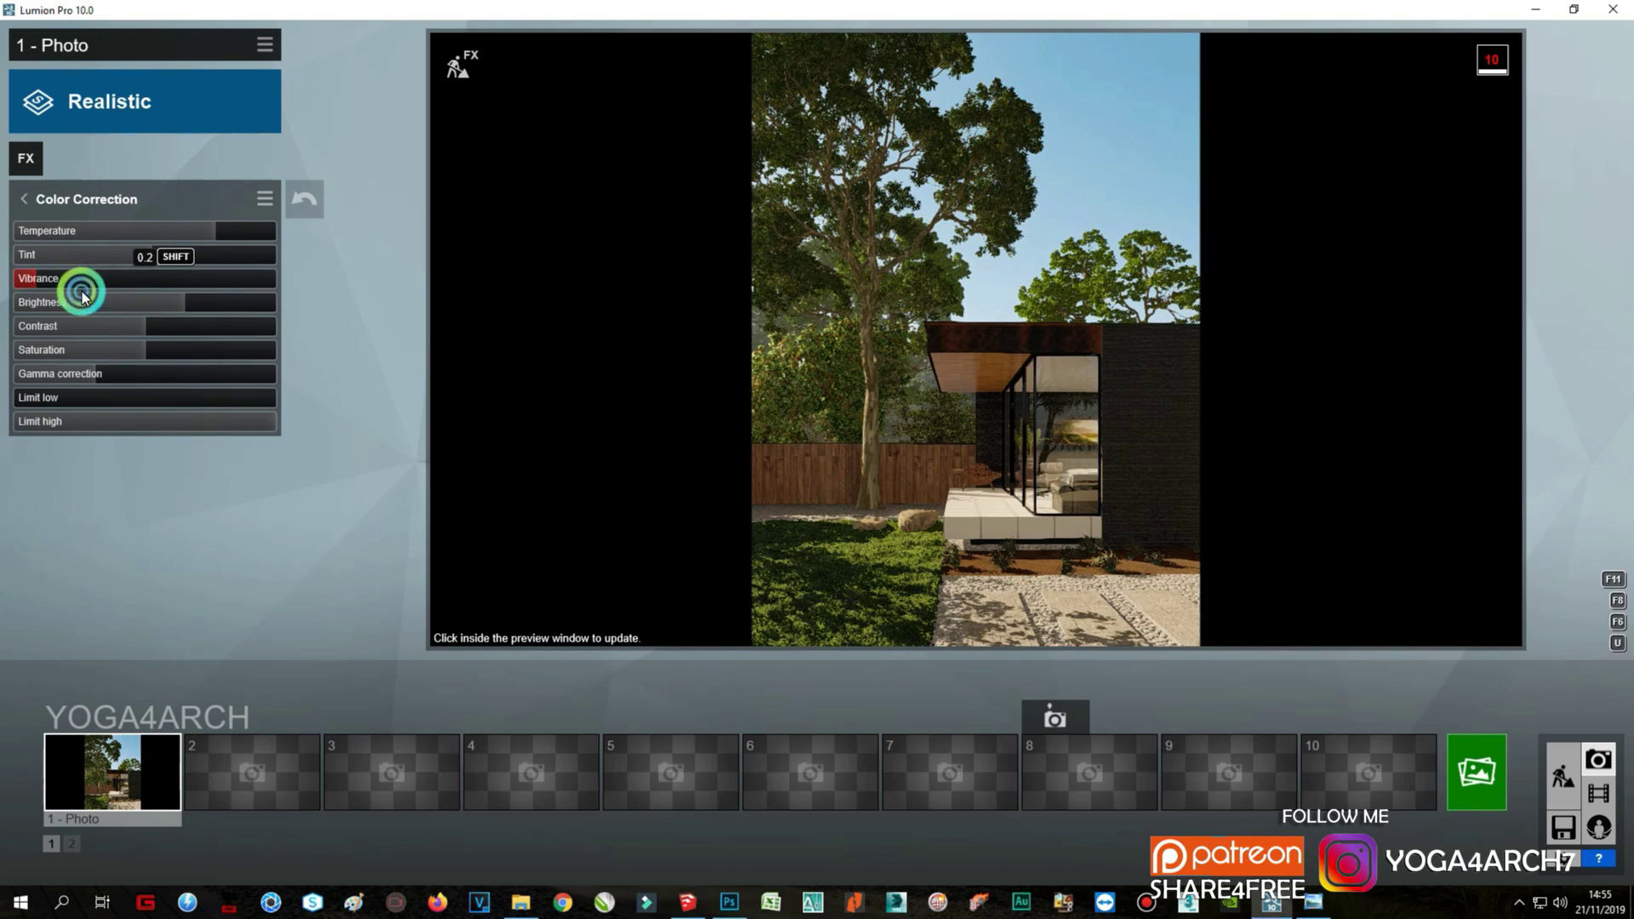
drag(134, 328, 99, 323)
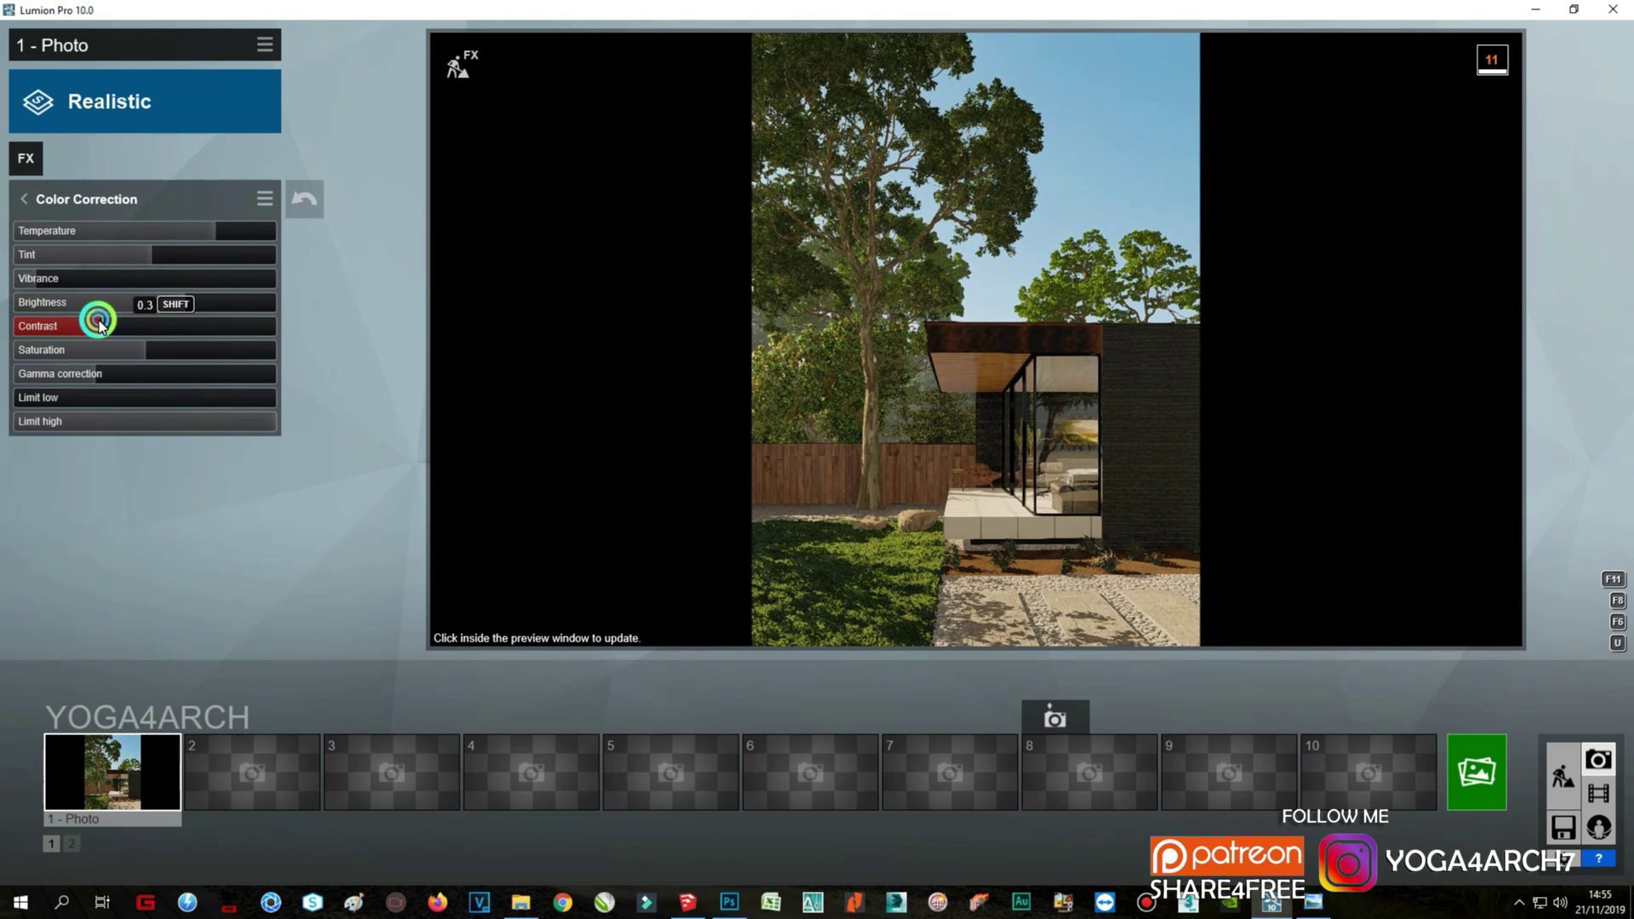
click(204, 310)
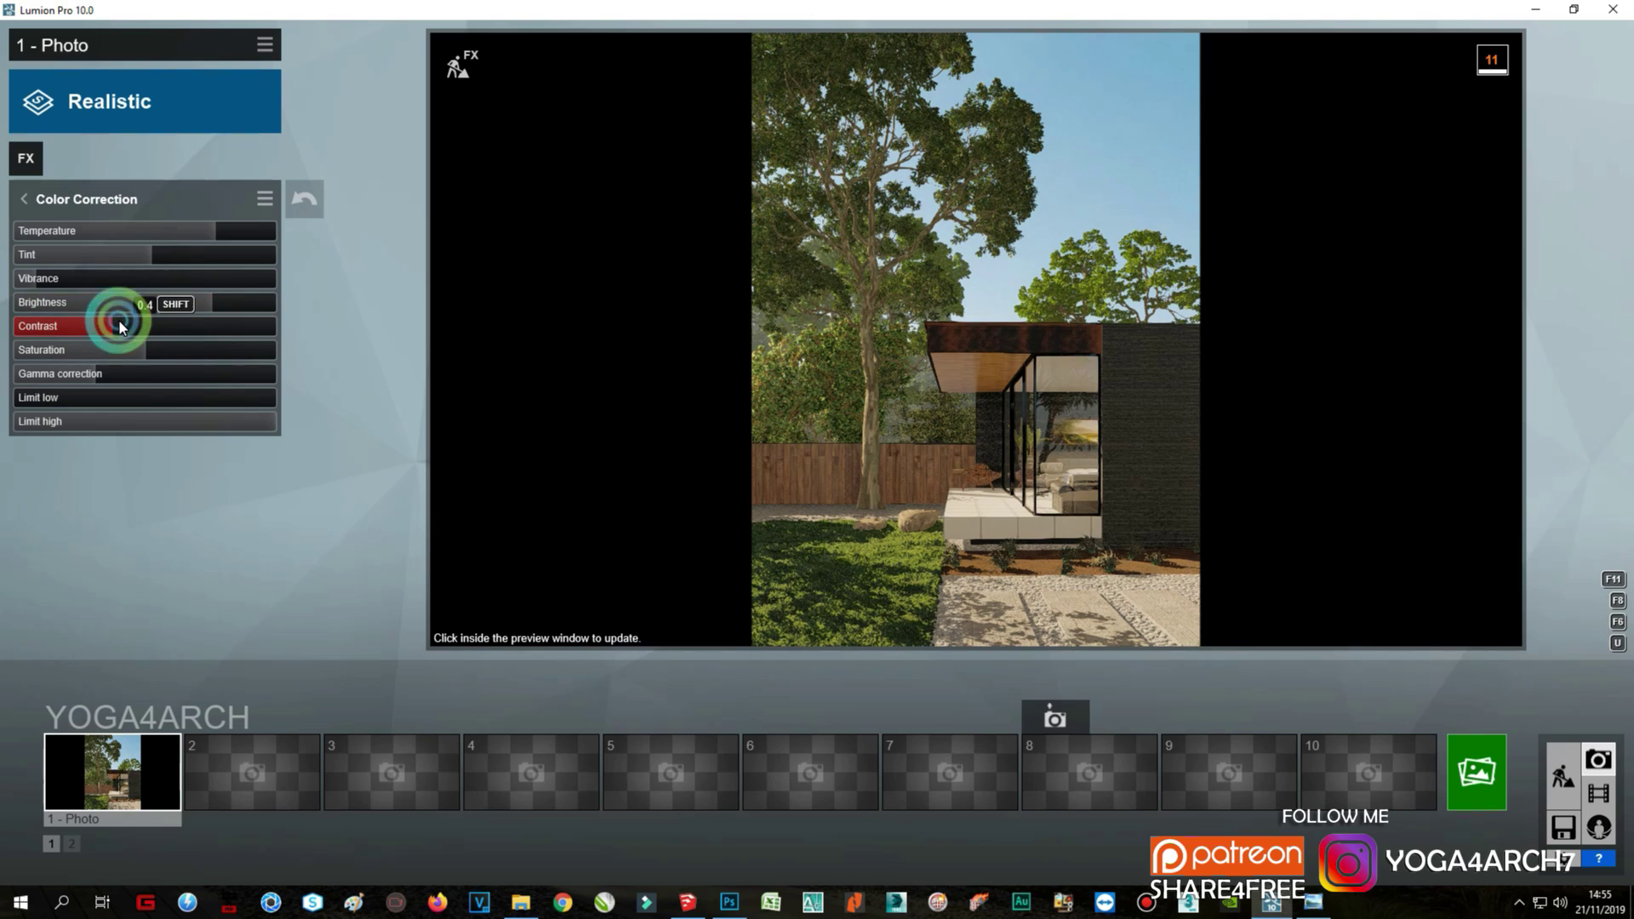
click(894, 459)
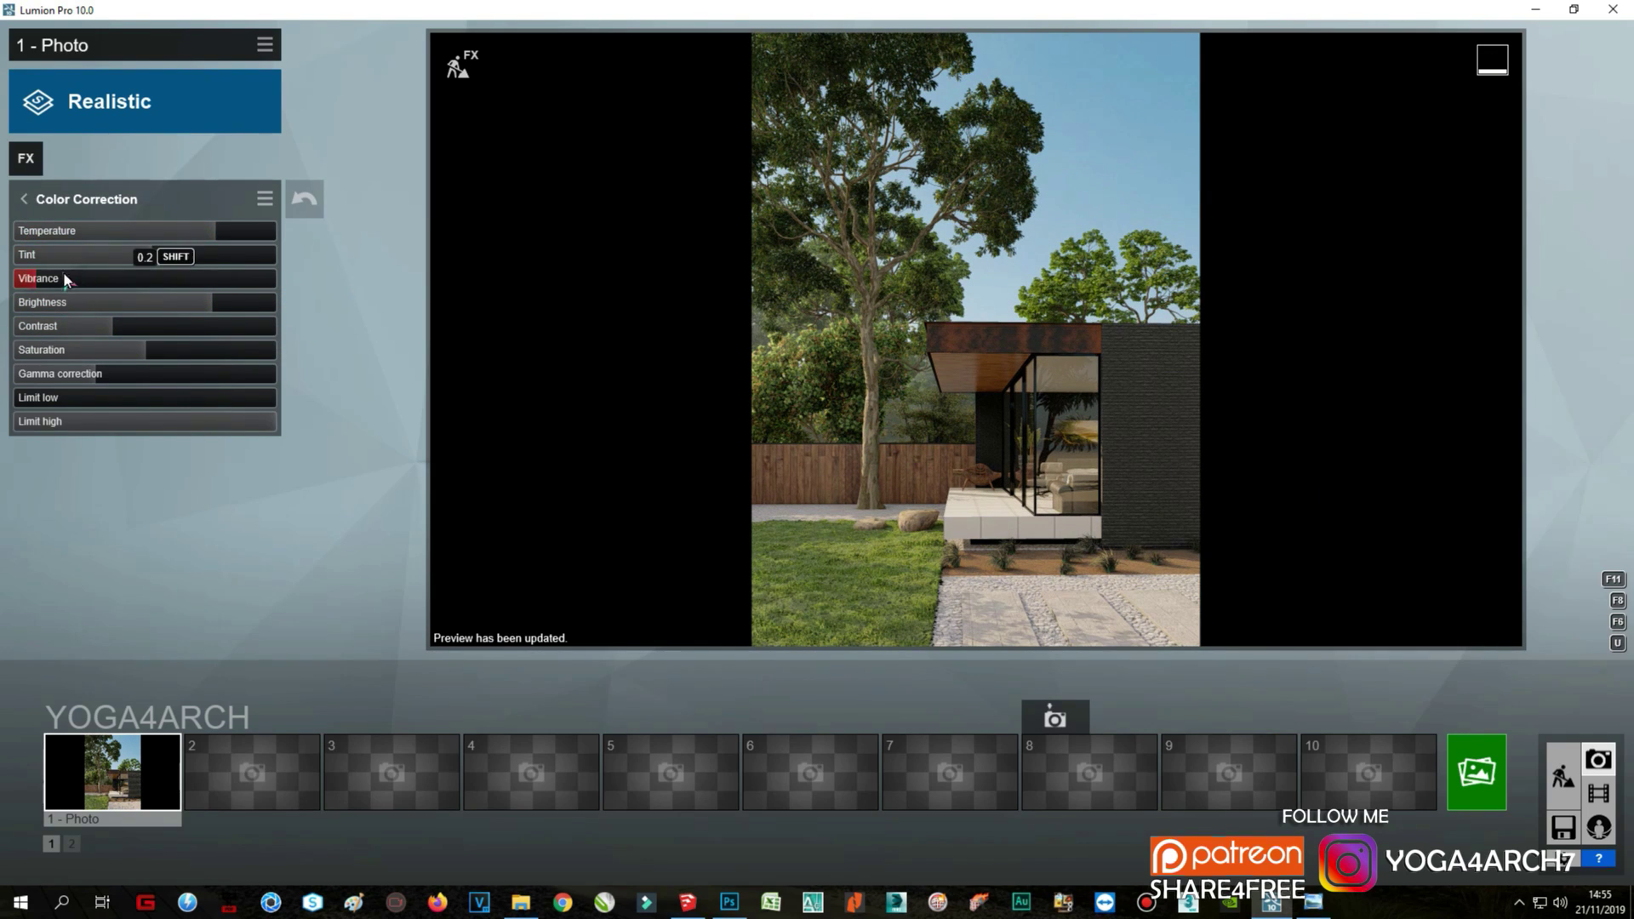
Step: Add Sky Light with brightness 1.3 and compare against the reference photo
click(26, 157)
click(820, 431)
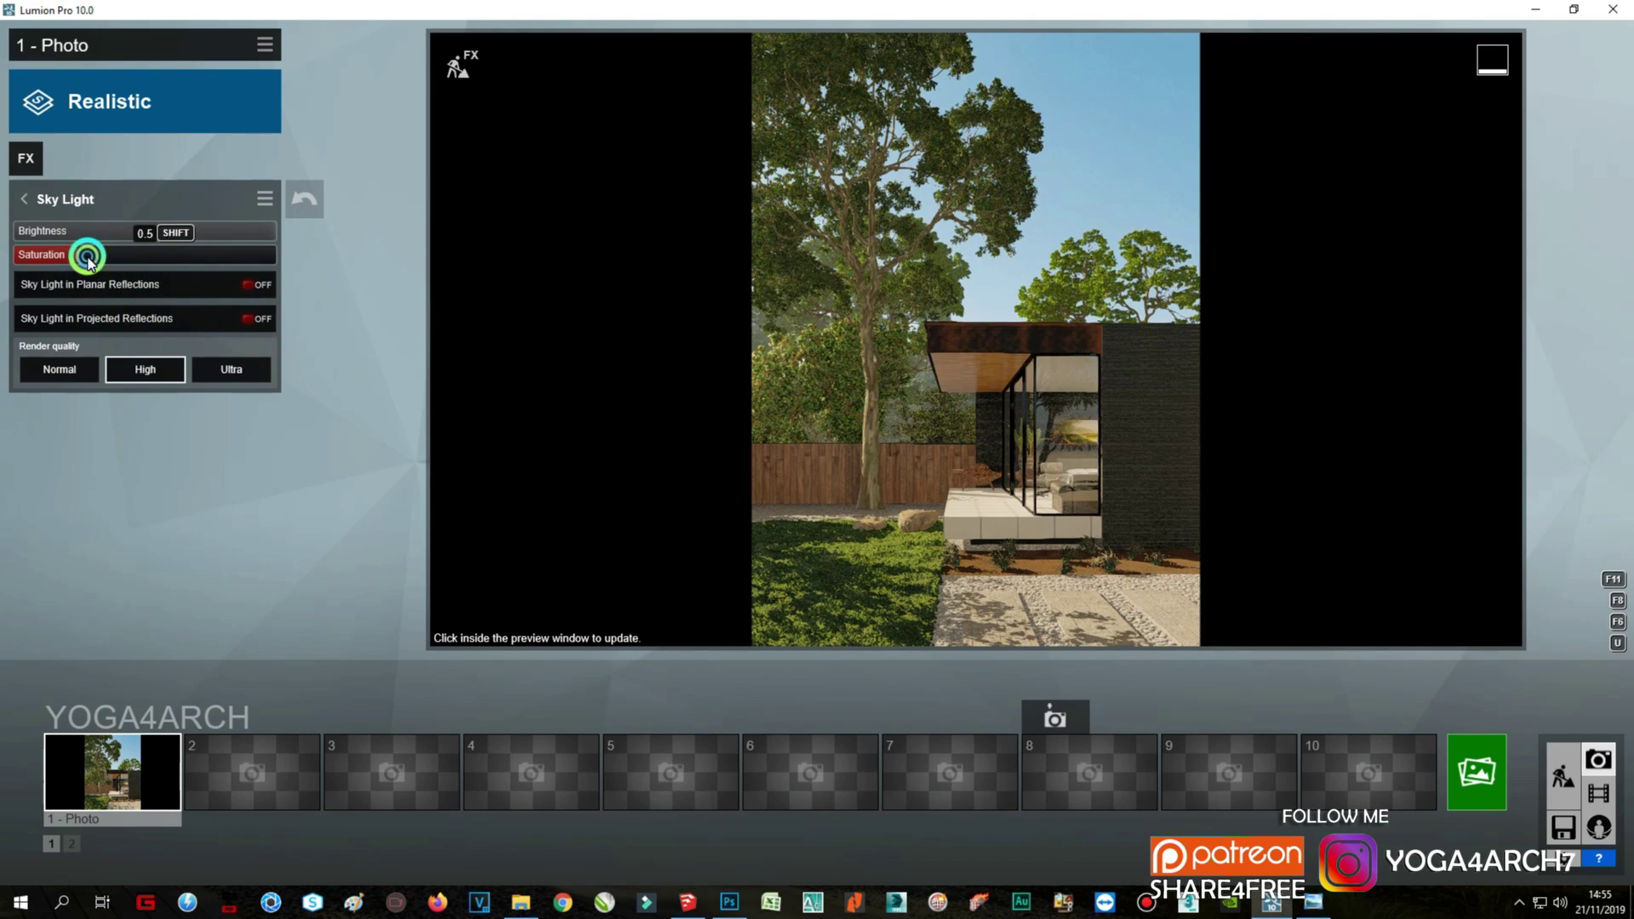
click(189, 231)
click(915, 354)
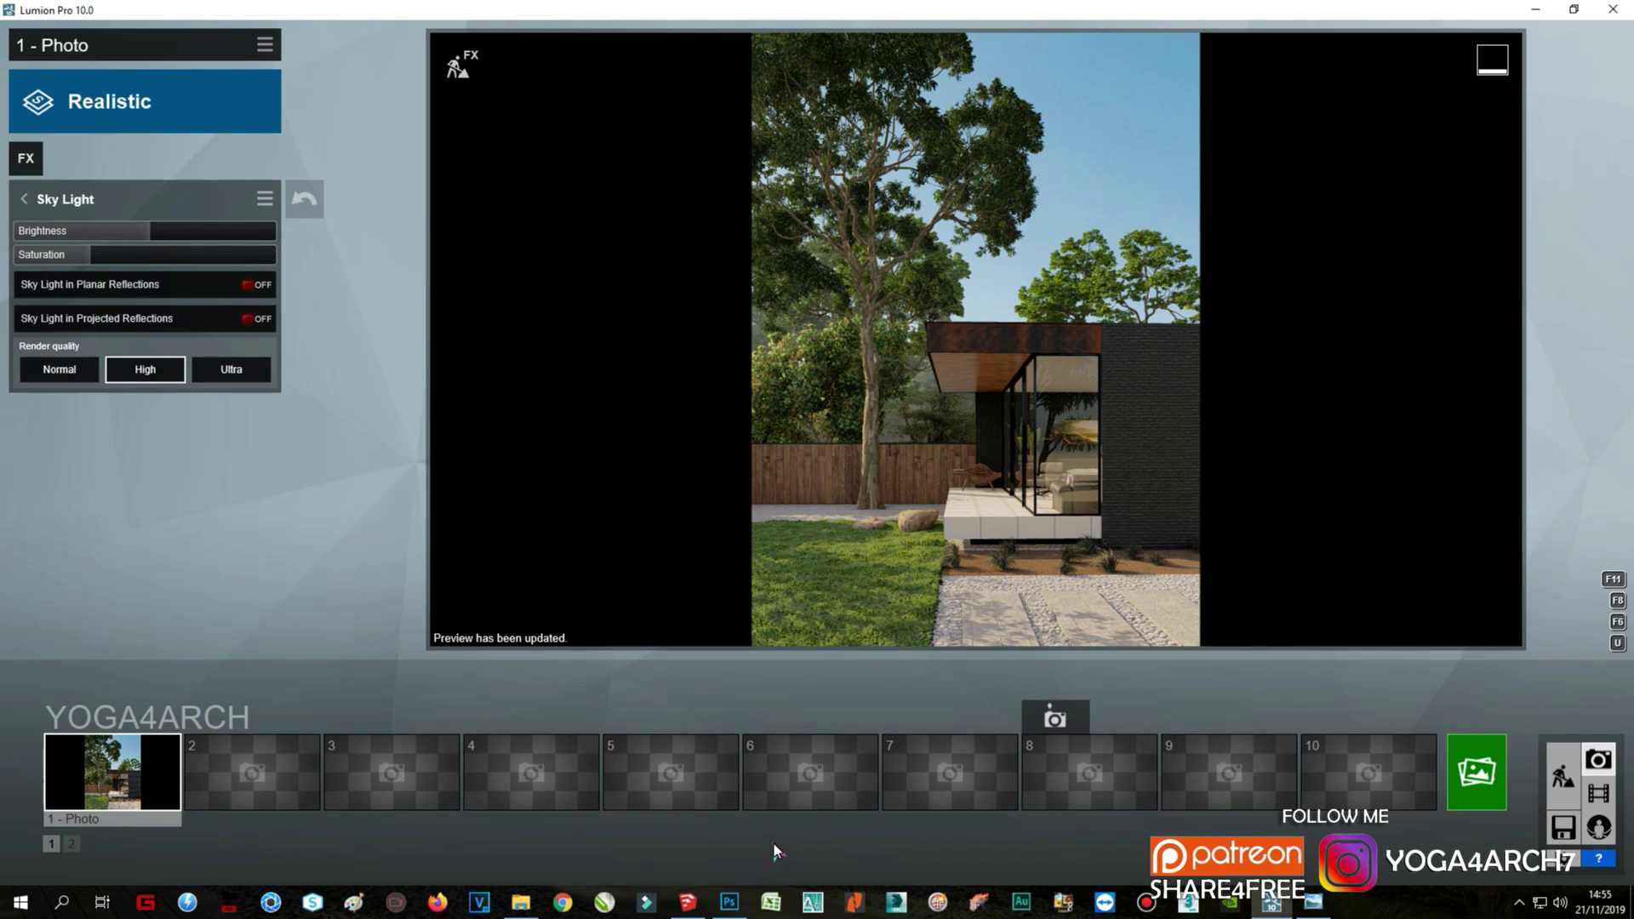
mouse_move(1053, 536)
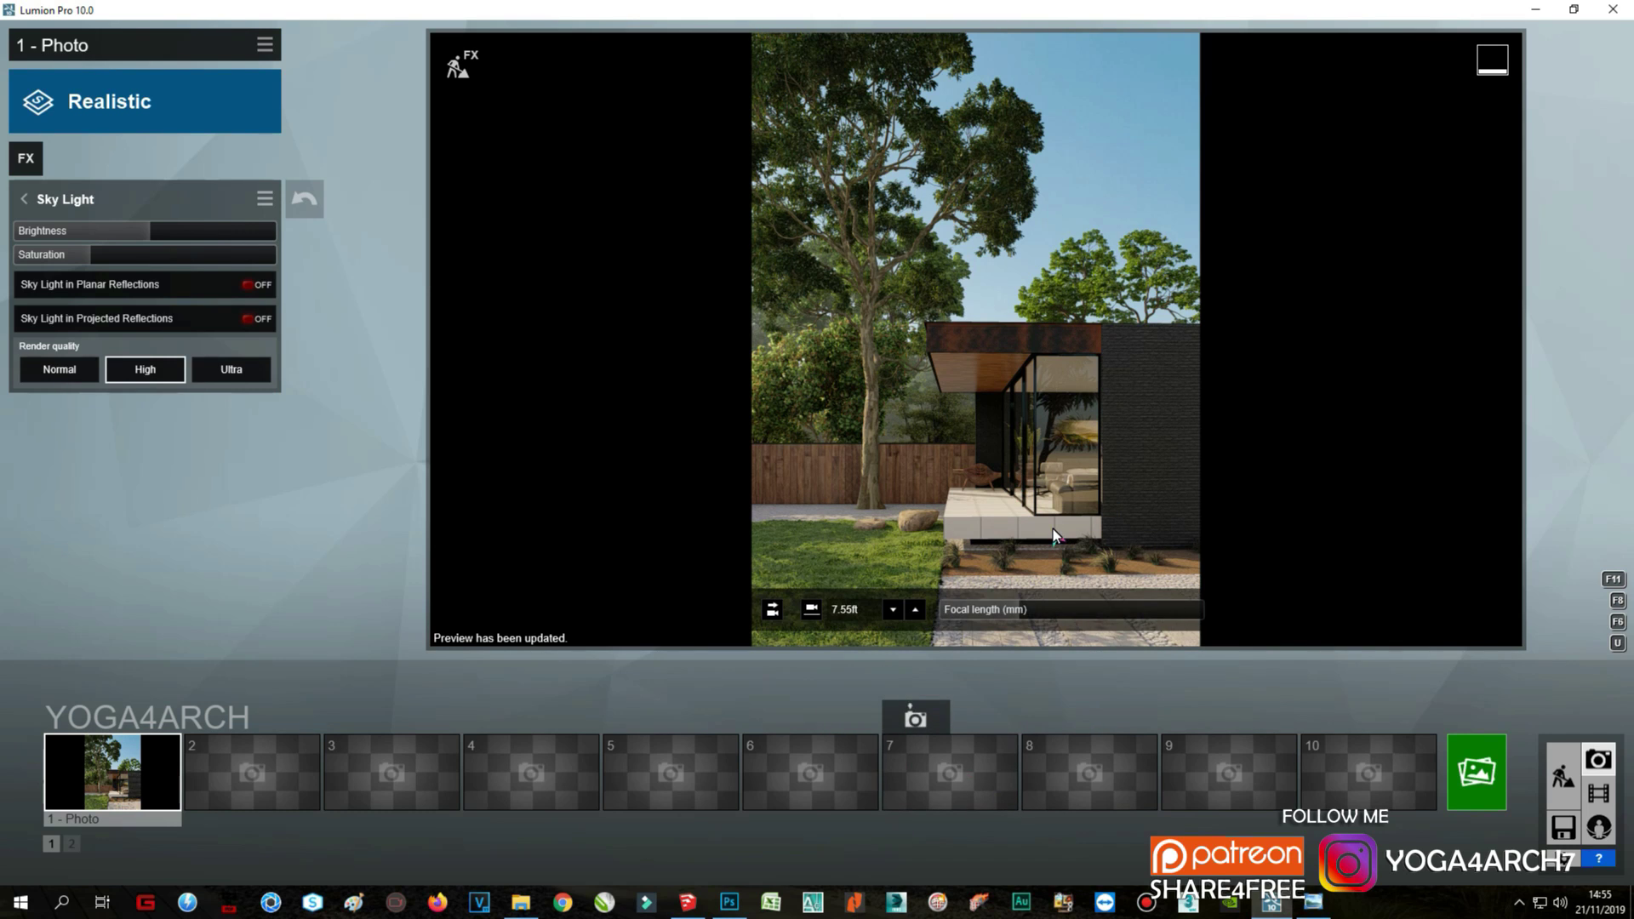
click(1315, 901)
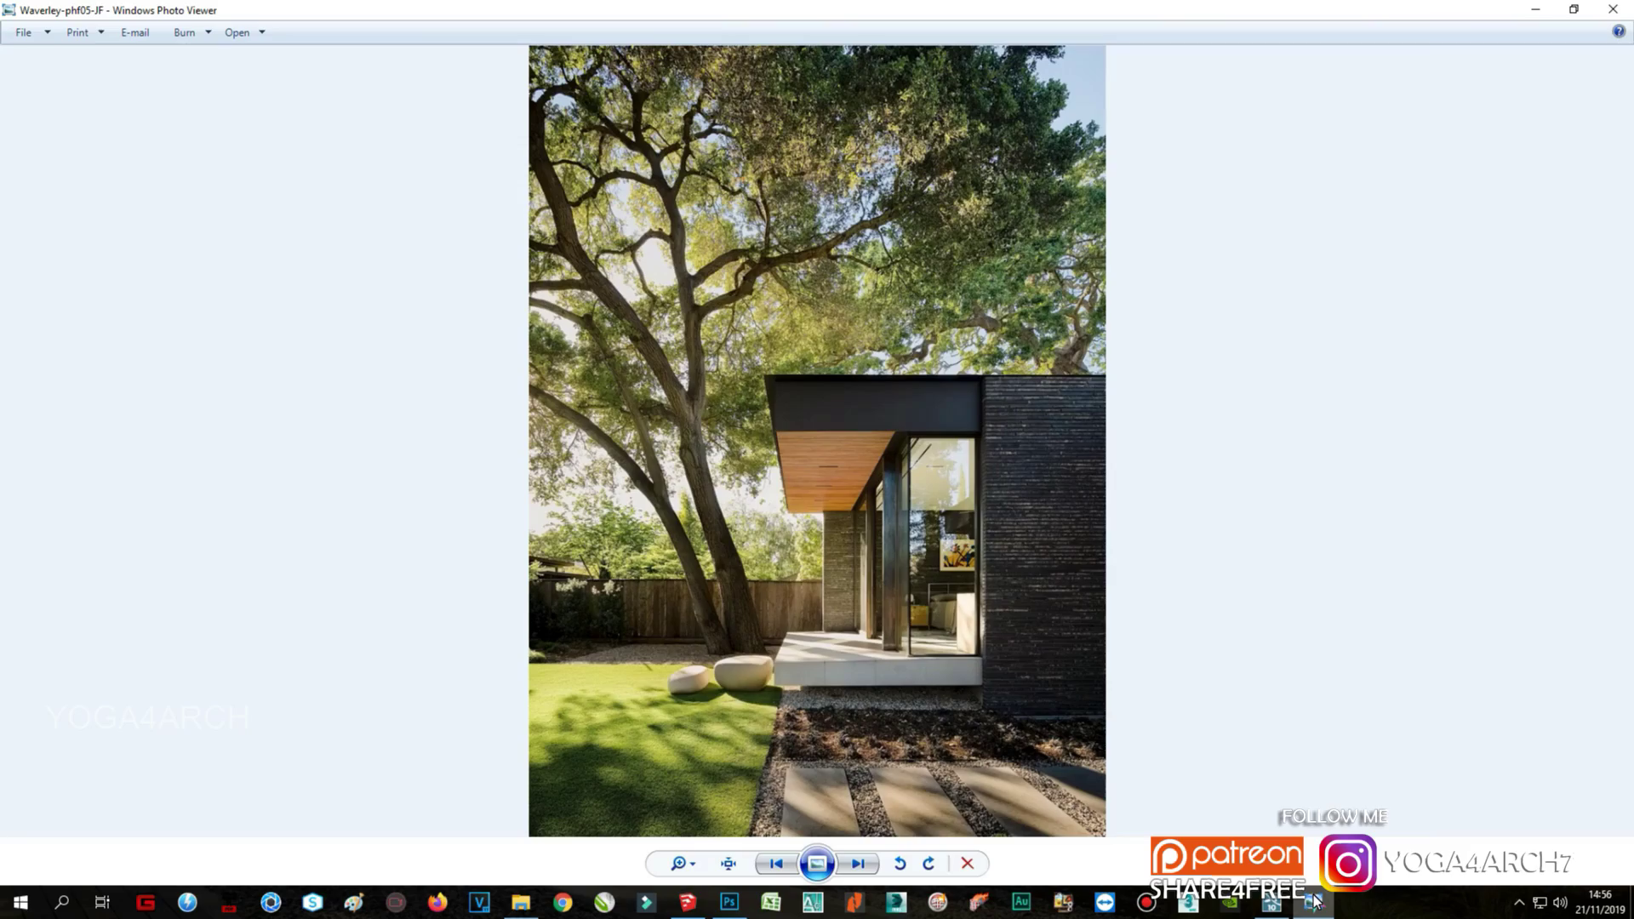
click(1315, 900)
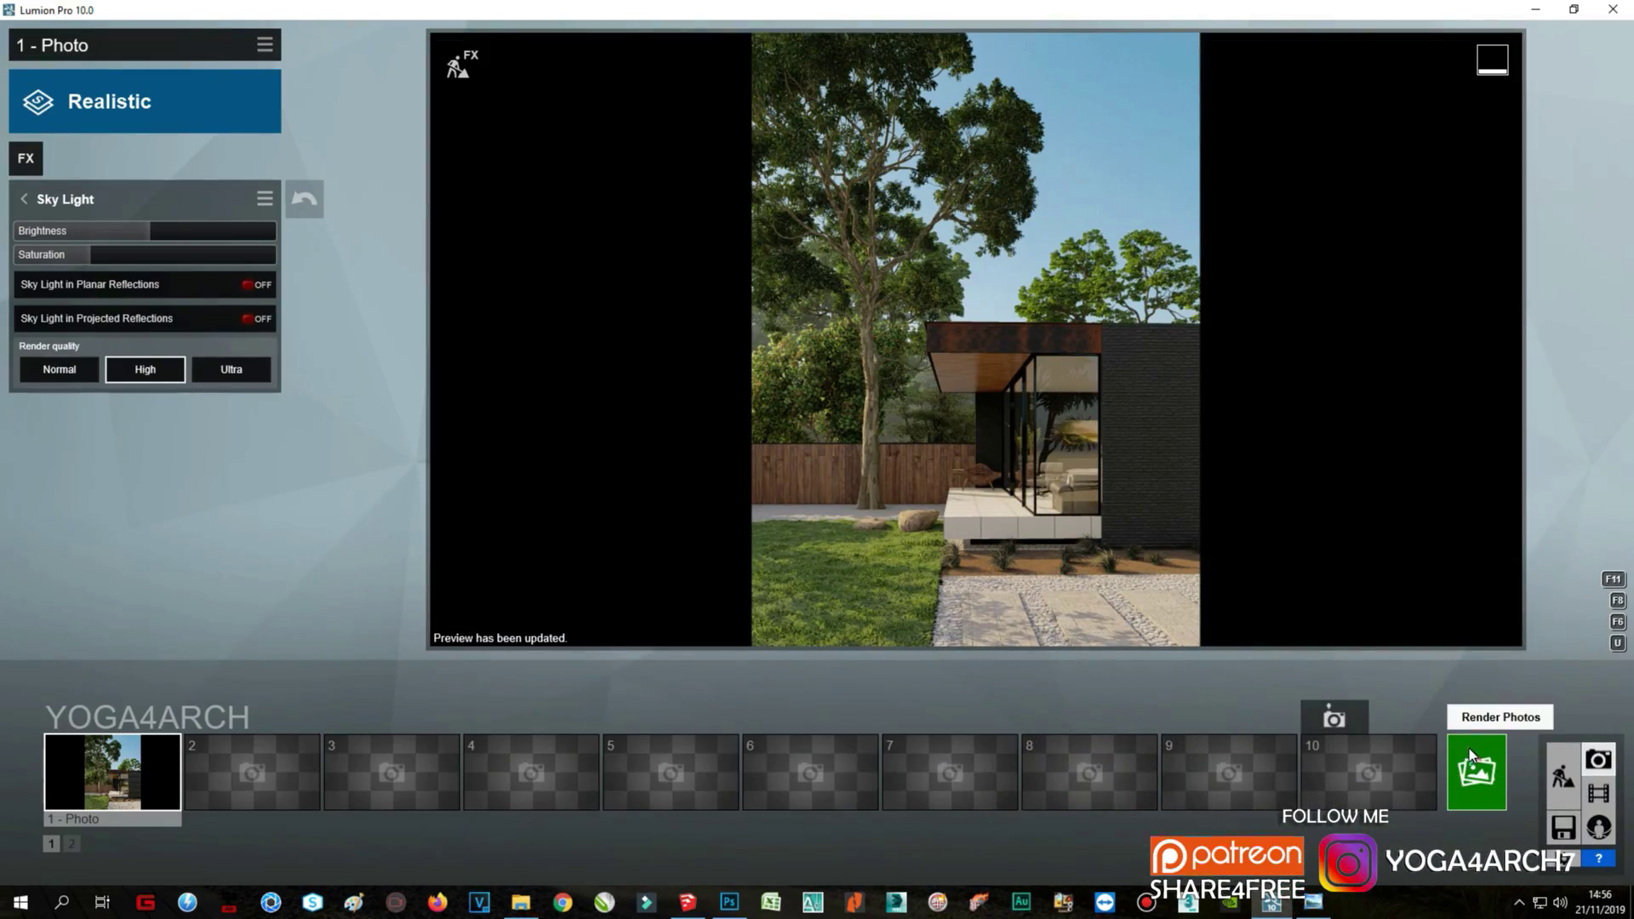
Step: In Build mode, move the bottle palm forward and the bladdernut onto the lawn by the fence
click(1562, 774)
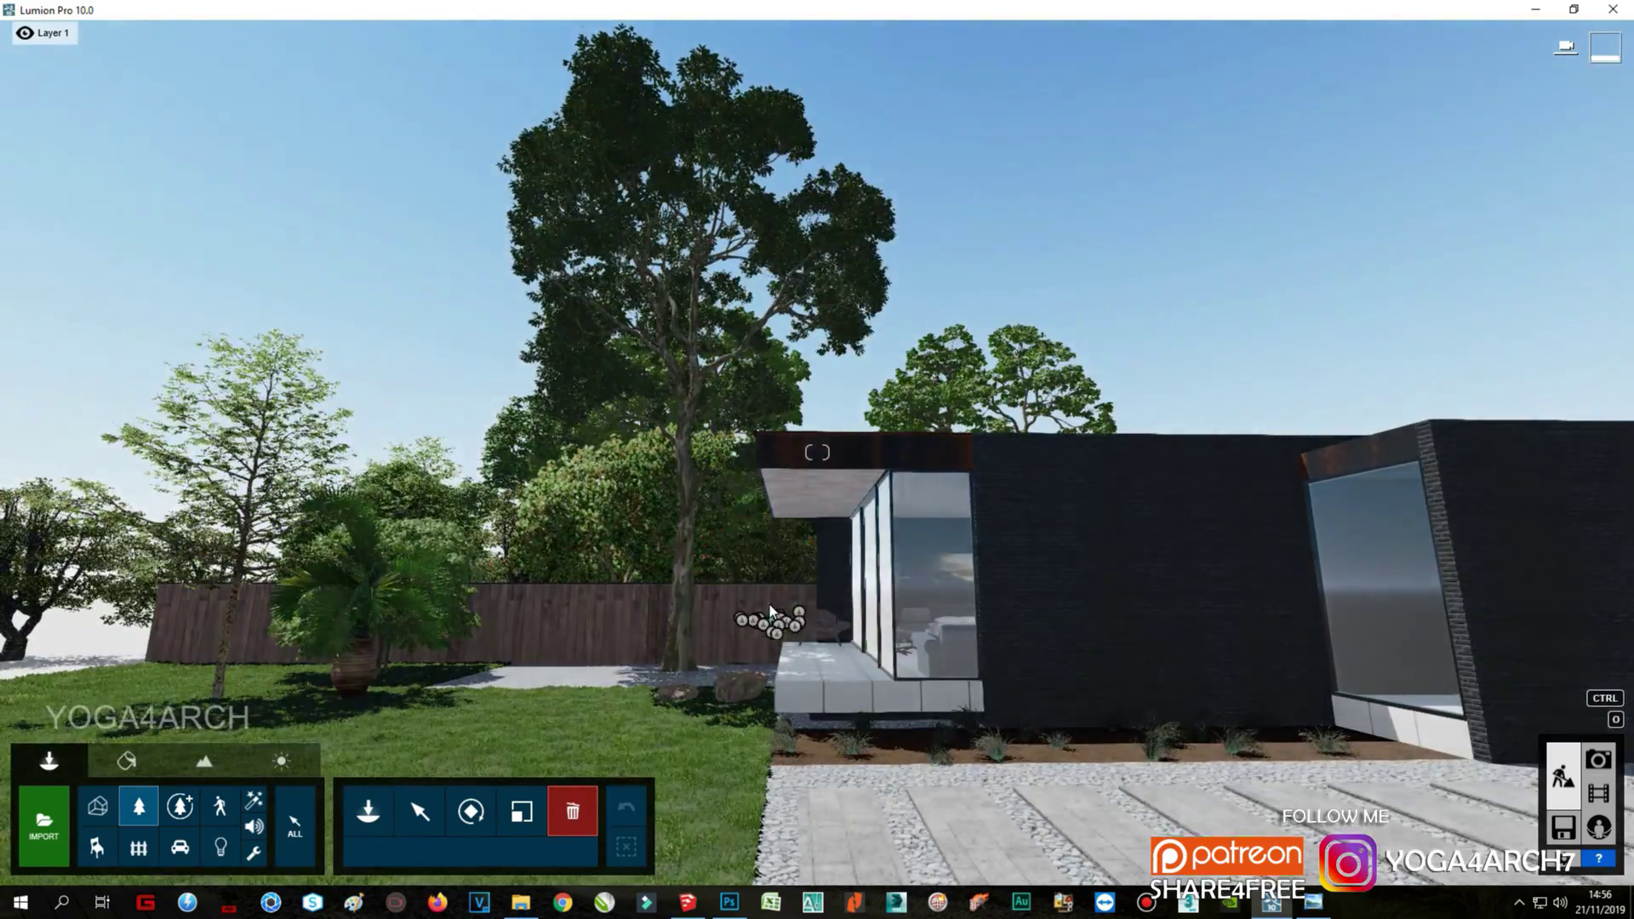
click(179, 806)
click(419, 811)
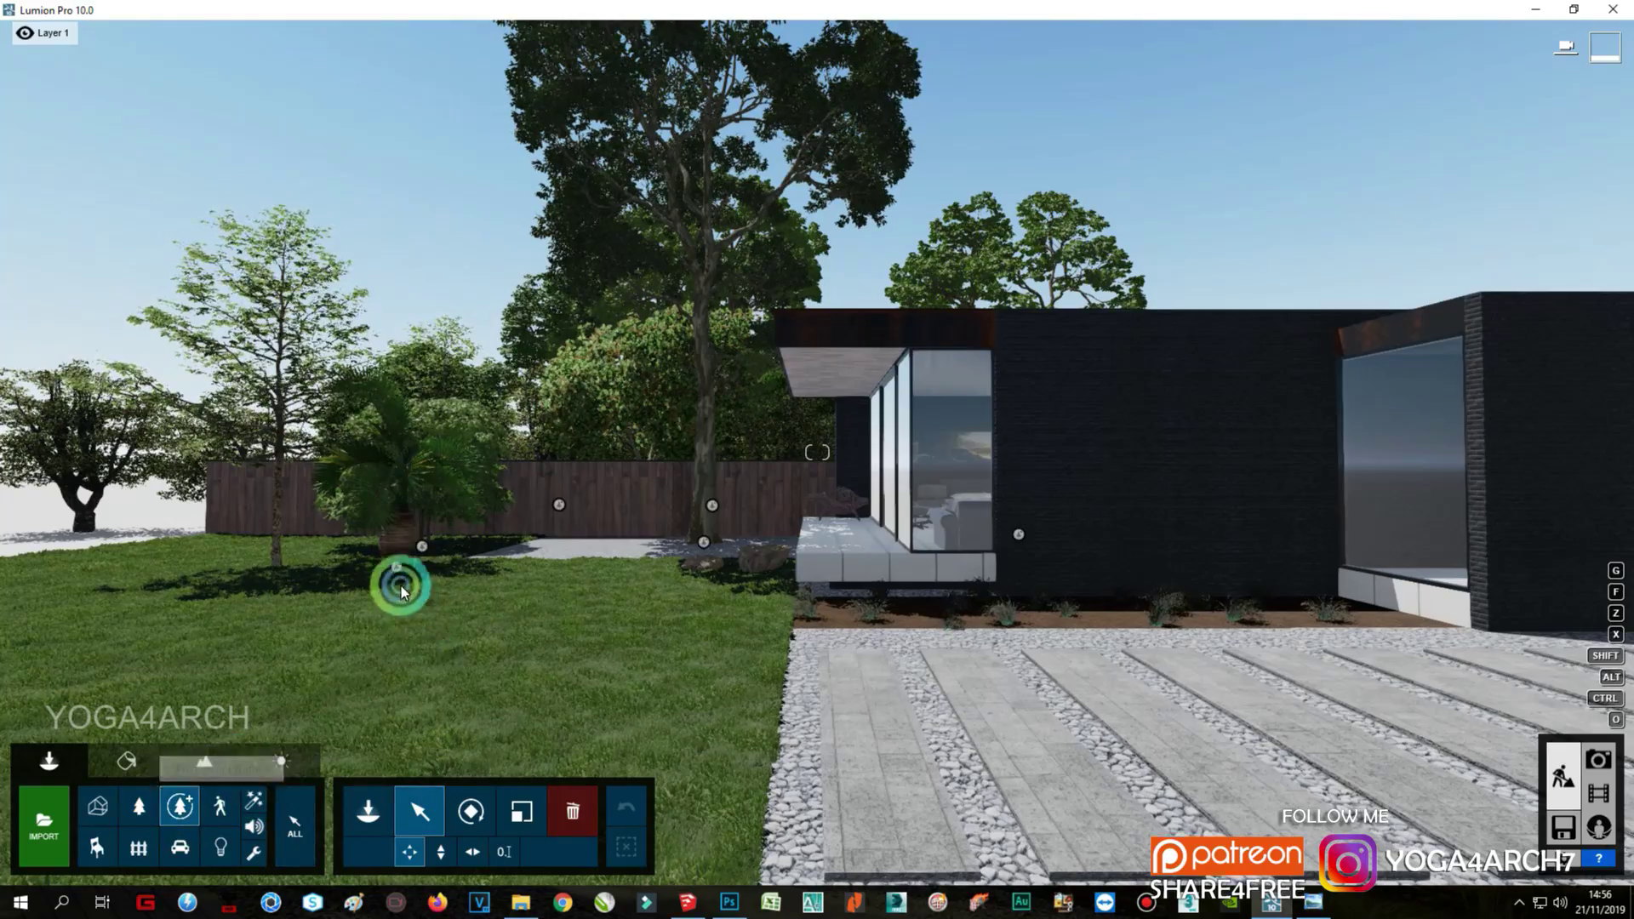
drag(397, 579, 375, 727)
key(w)
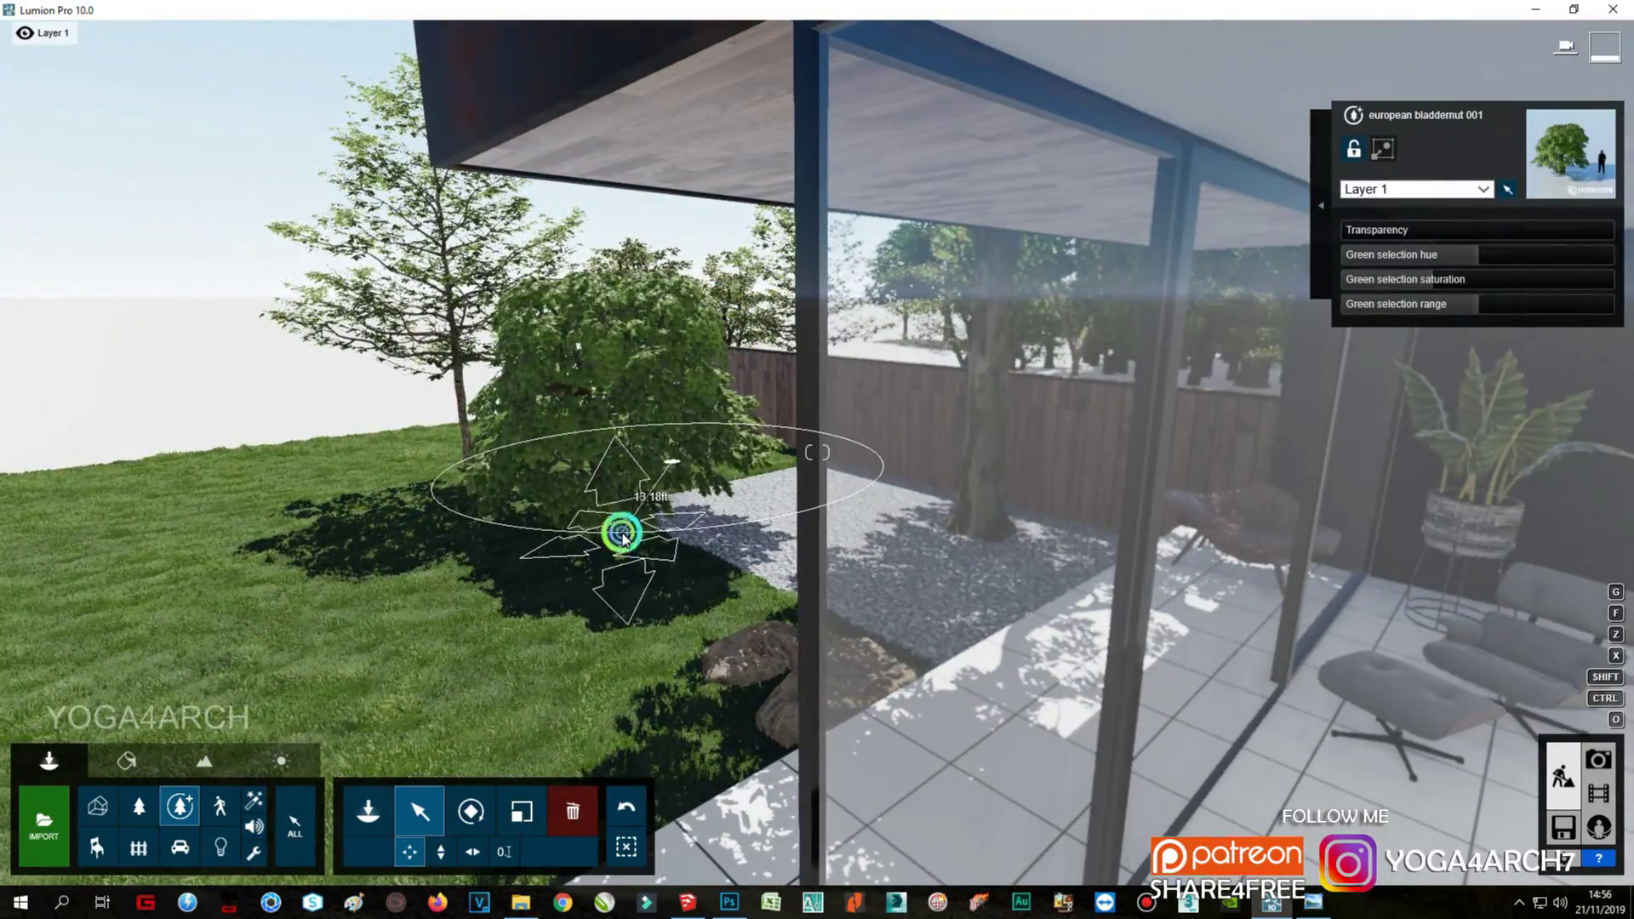
drag(620, 527, 464, 502)
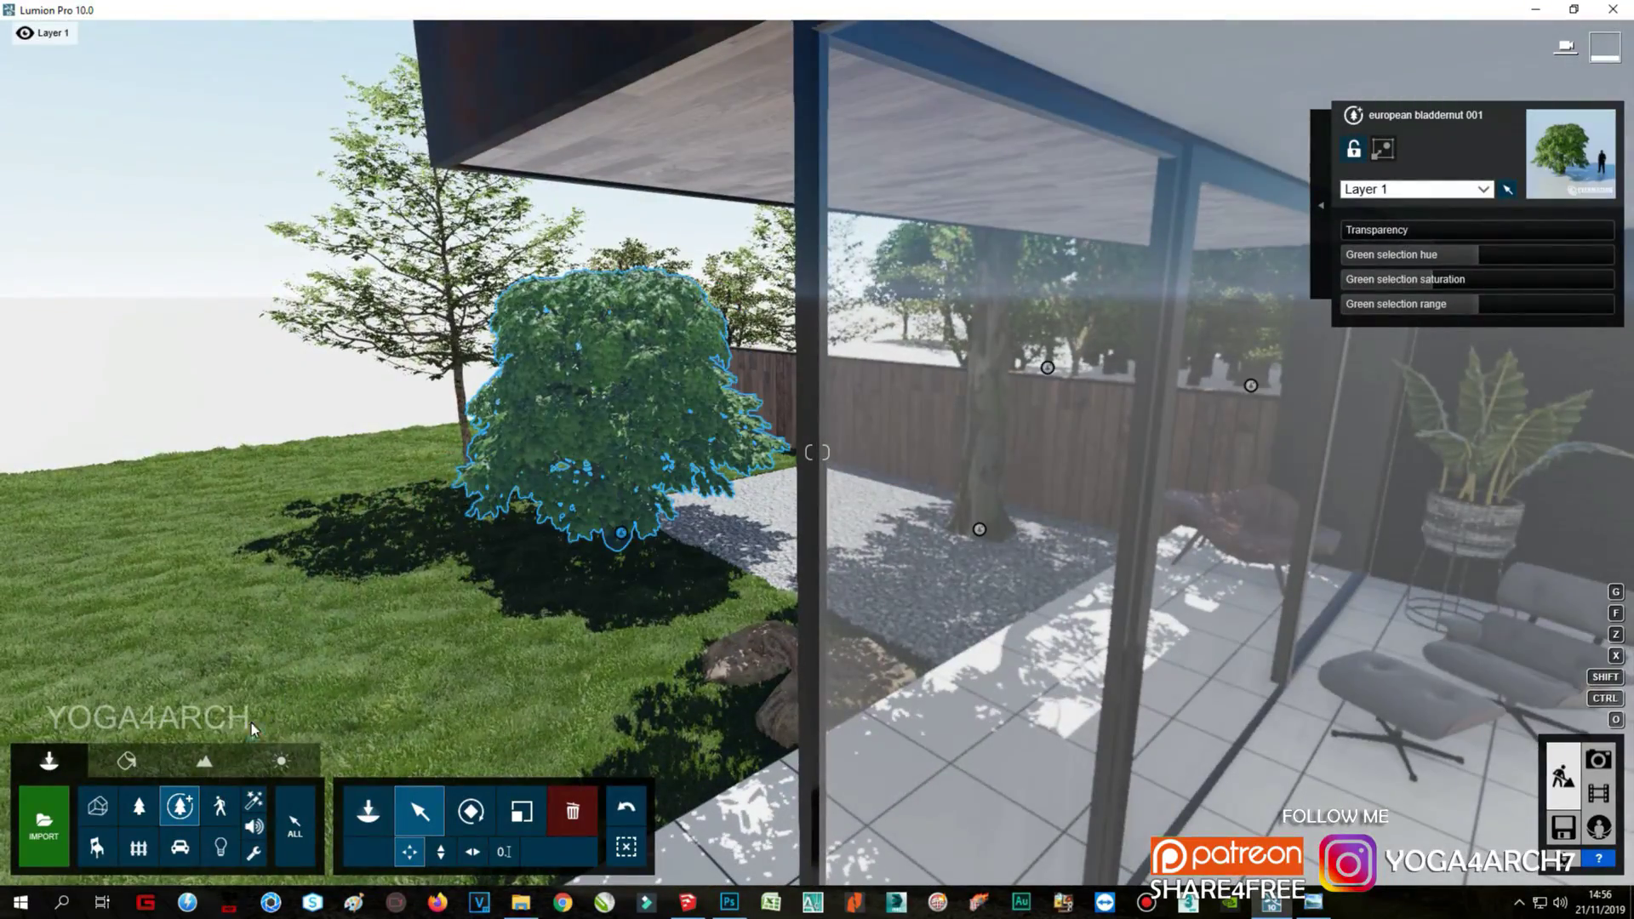
key(s)
key(q)
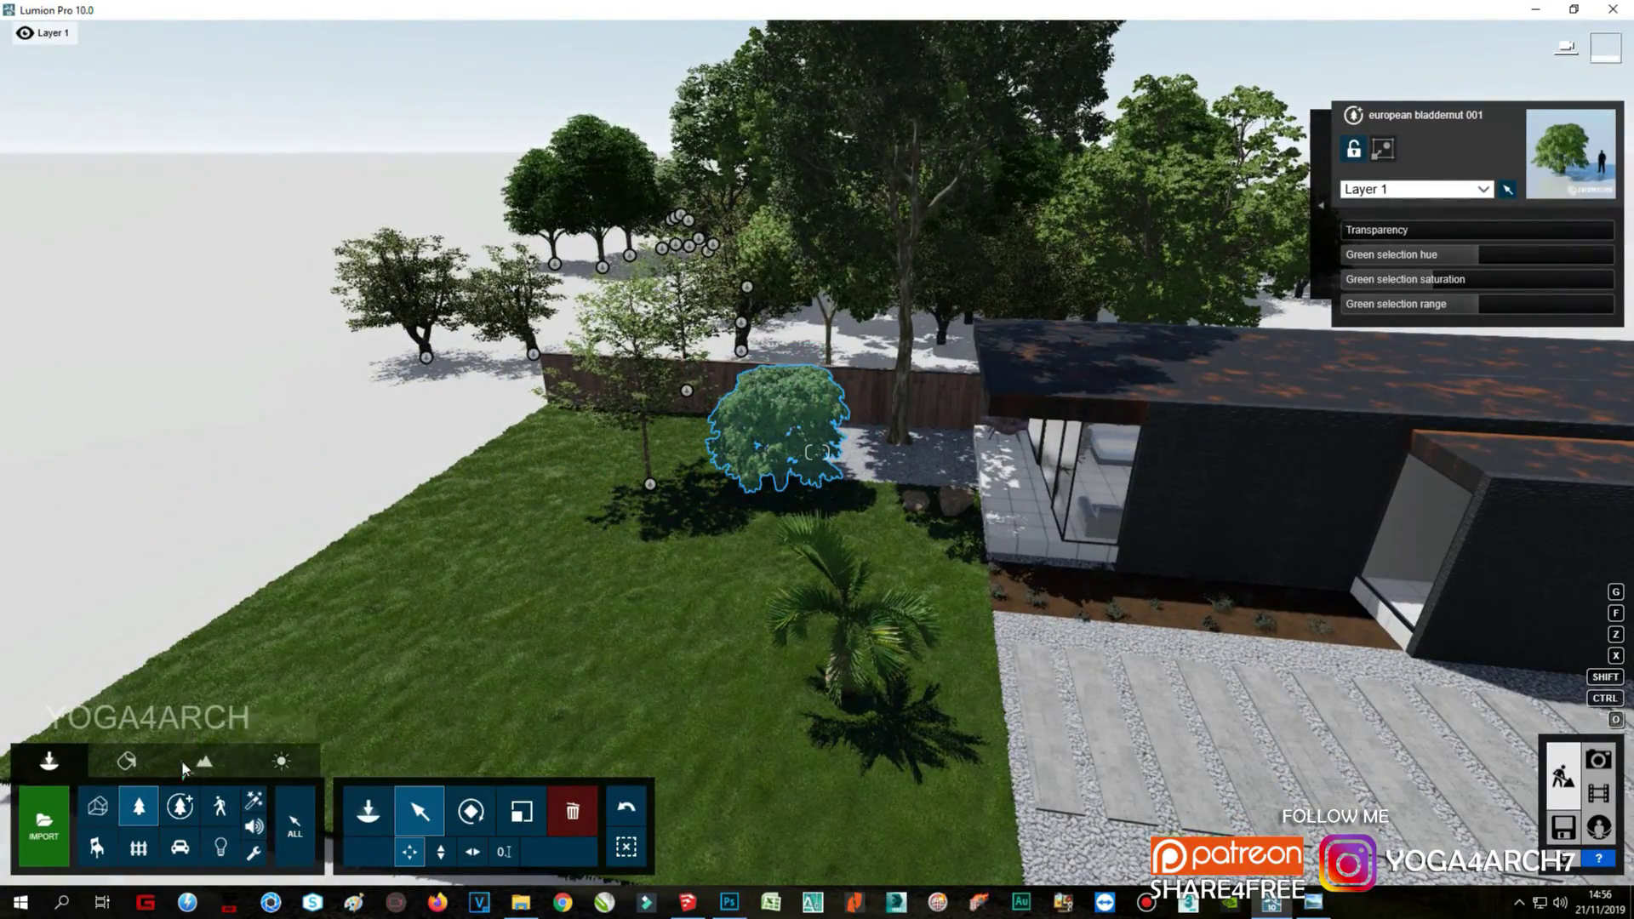
Step: Browse the fine-detail nature library to sweet chestnut 003, then reload photo 1's saved view
click(179, 805)
click(74, 153)
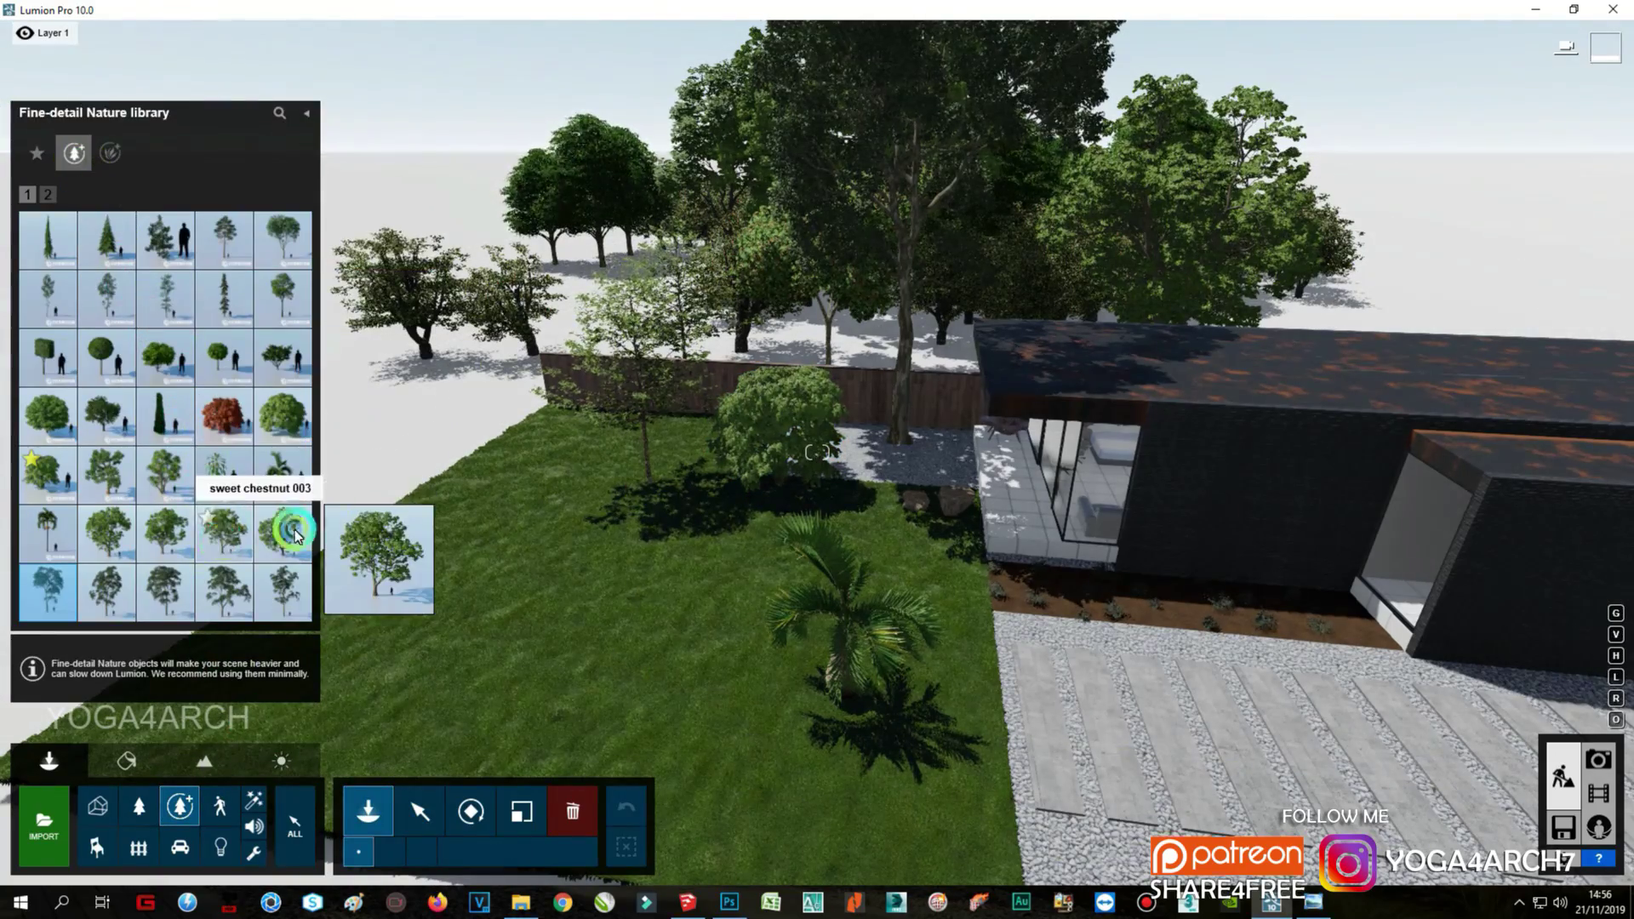
click(223, 534)
click(1598, 759)
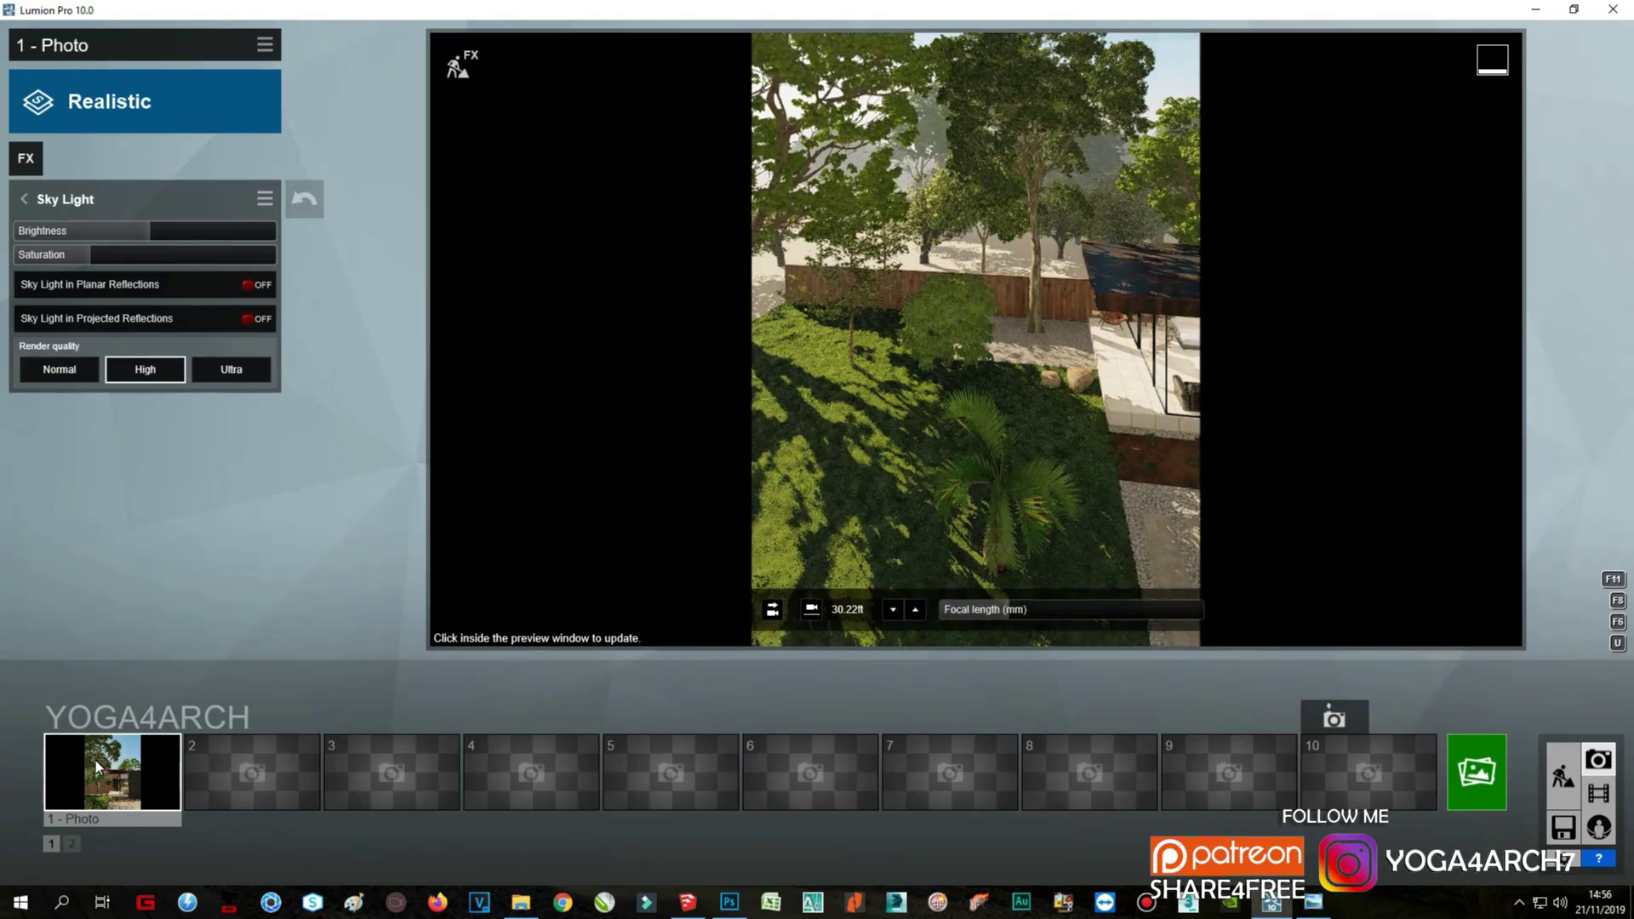
click(123, 773)
click(891, 507)
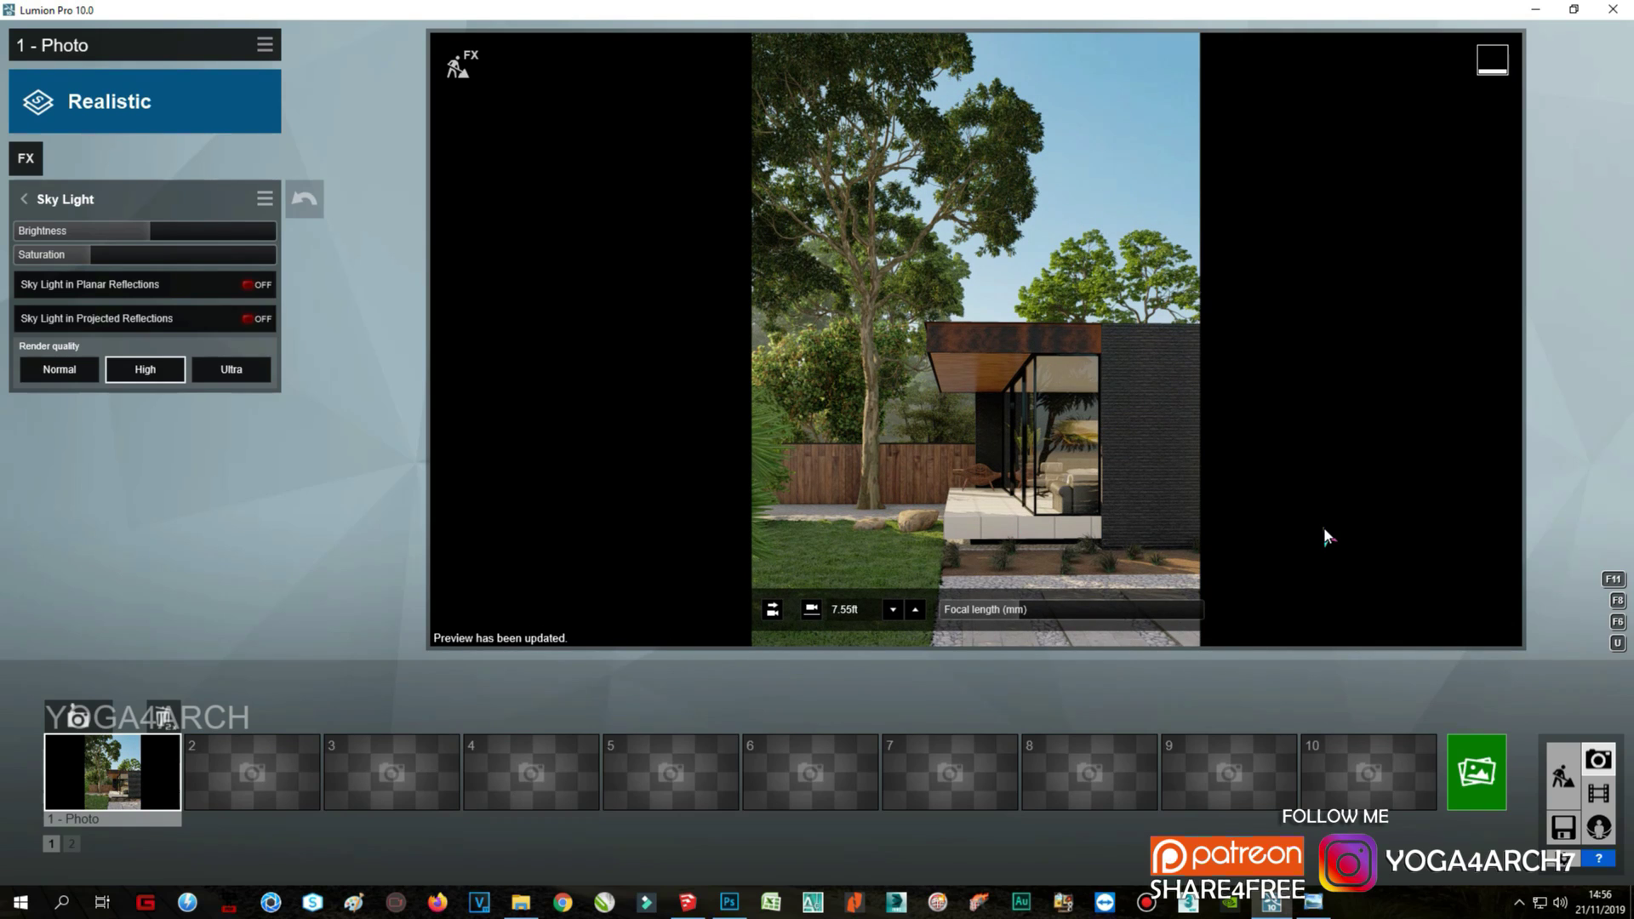
Step: Add a new Real Skies sky with lowered brightness and Flip sky enabled
click(25, 158)
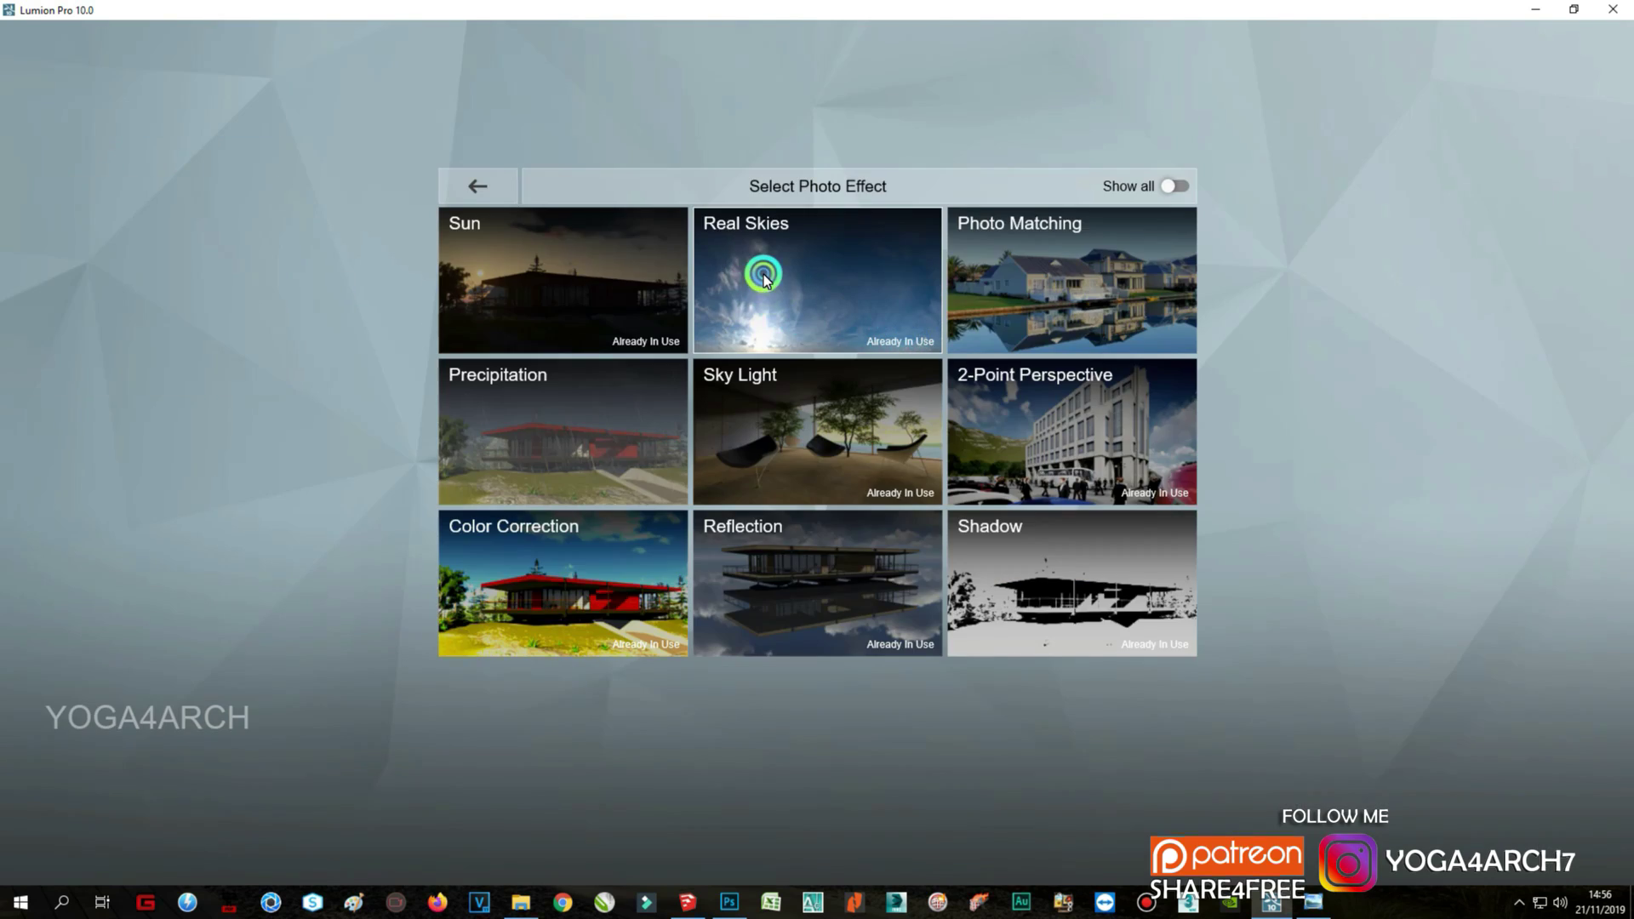
click(775, 281)
click(82, 255)
click(601, 470)
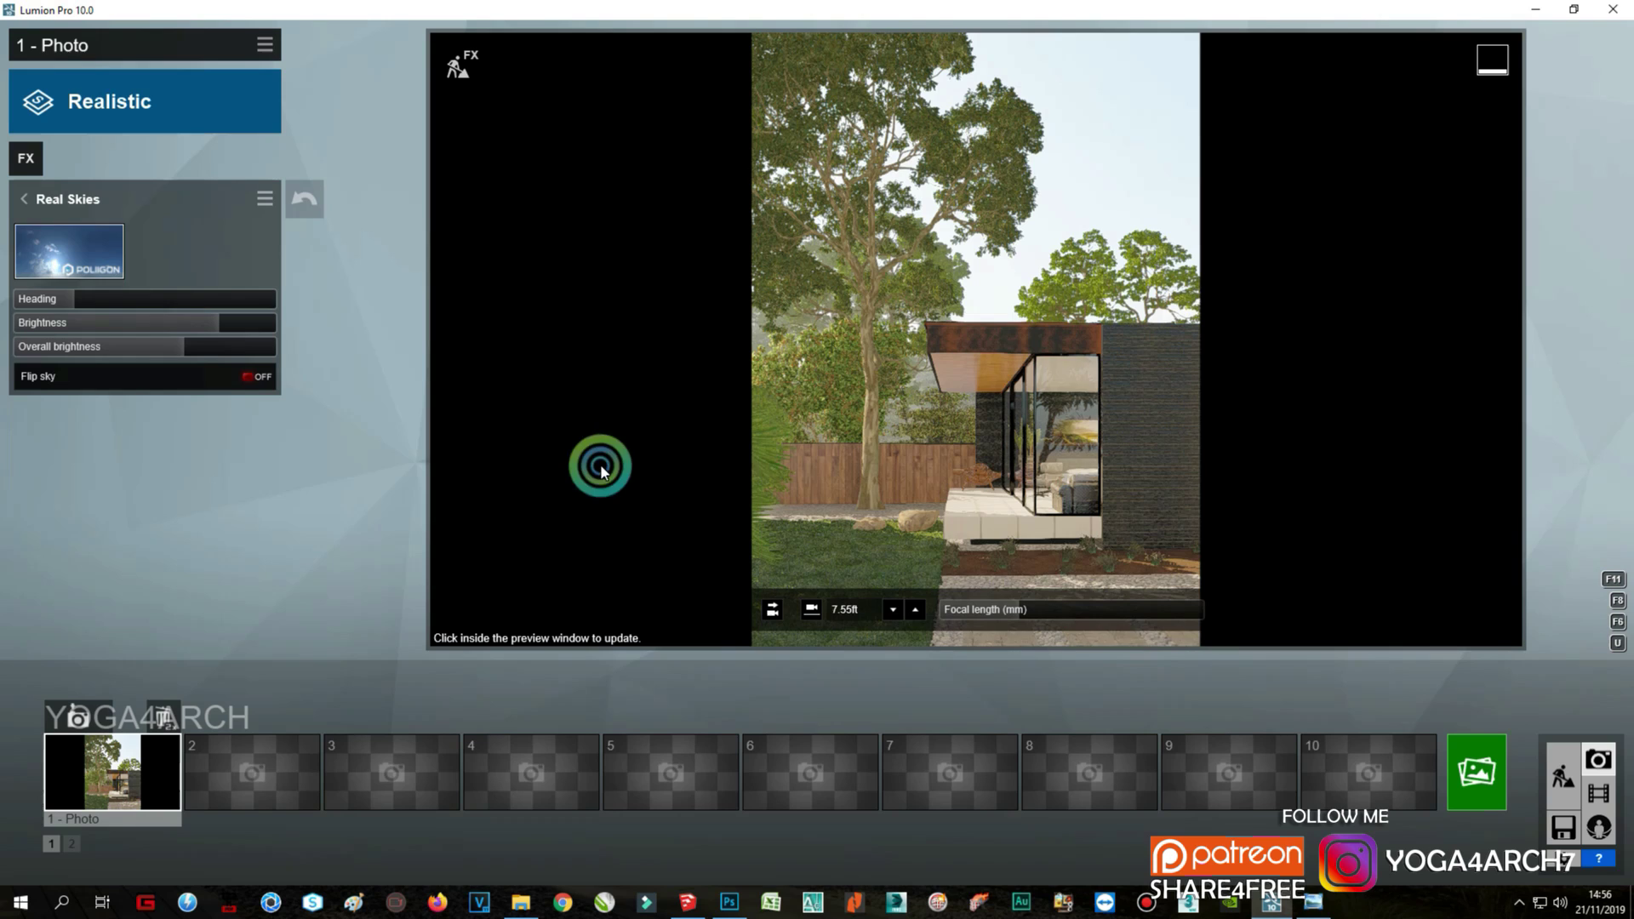
click(1182, 454)
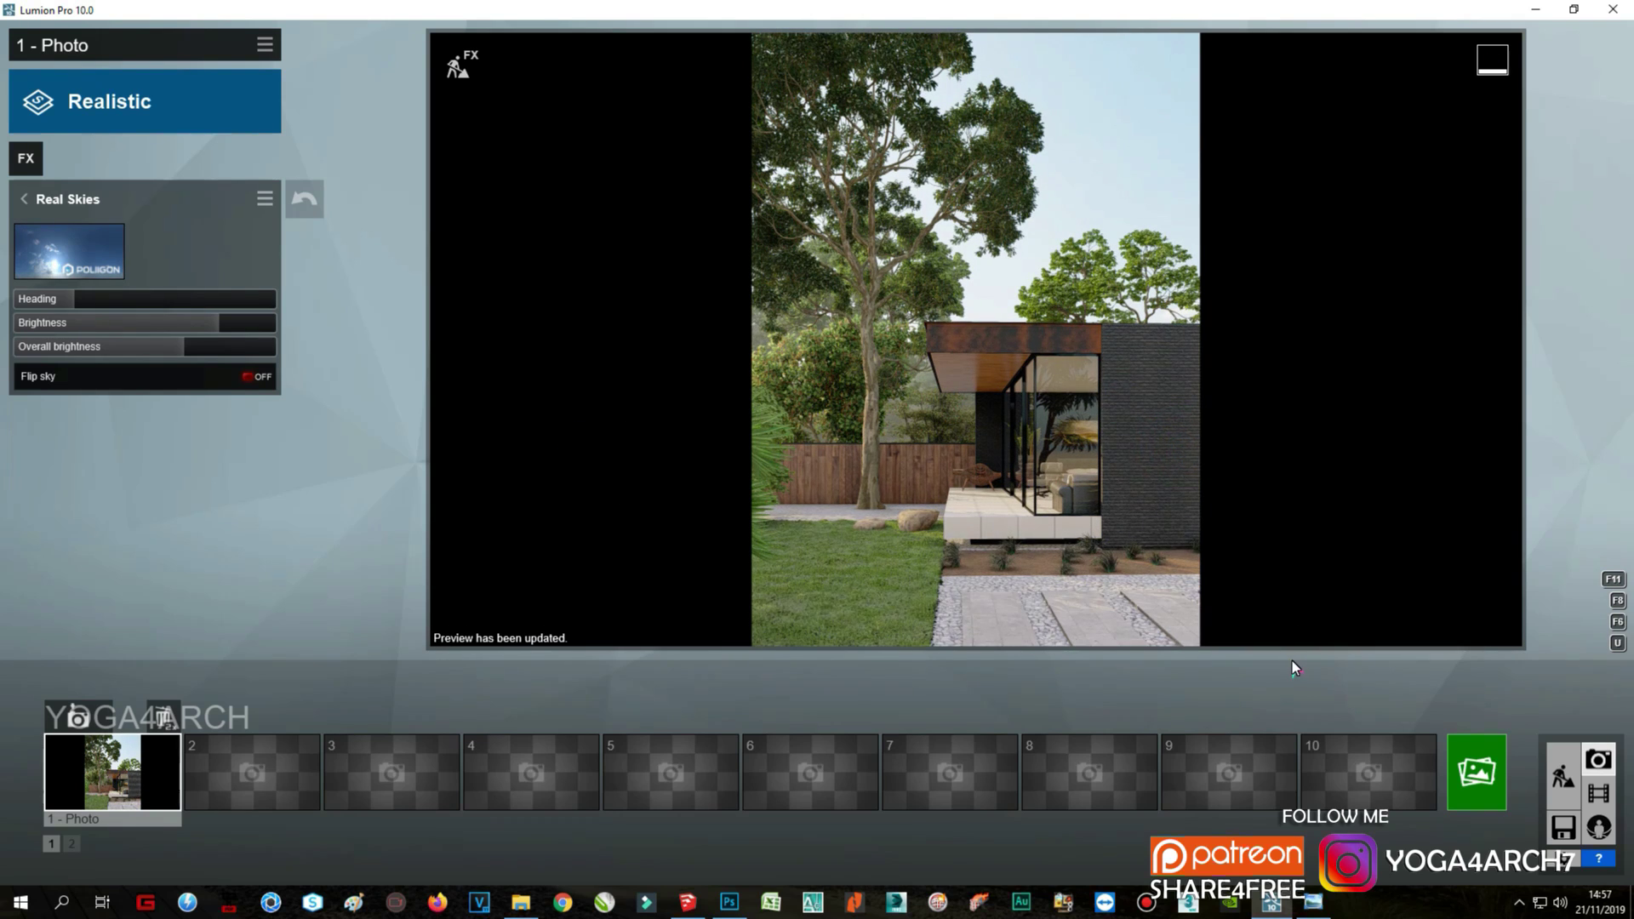
click(141, 324)
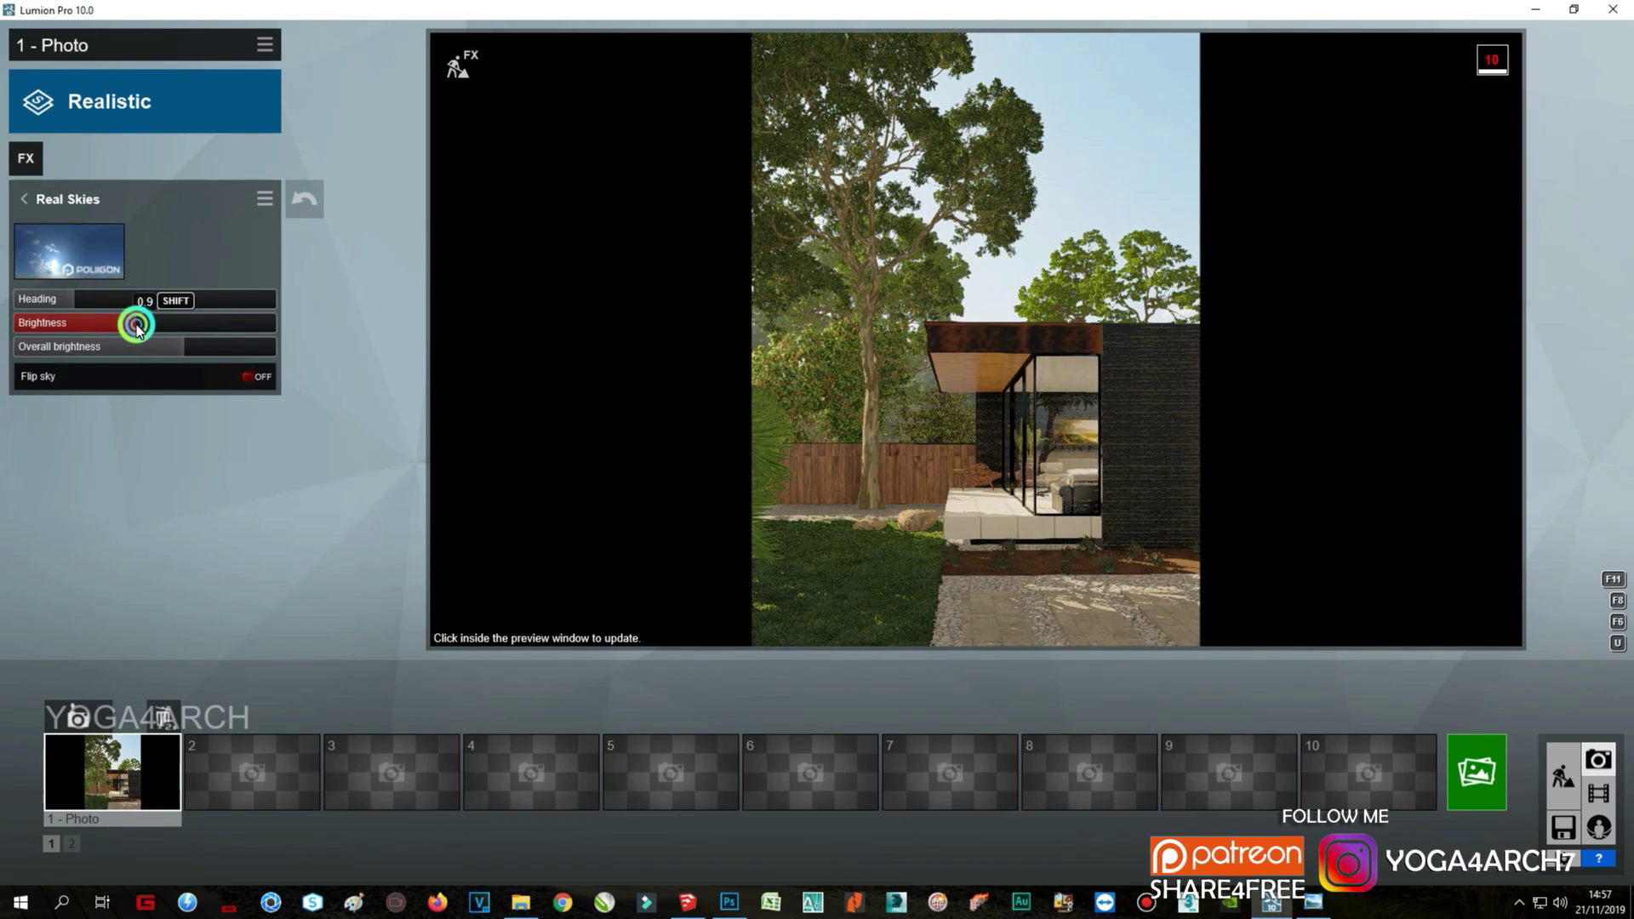
click(1167, 456)
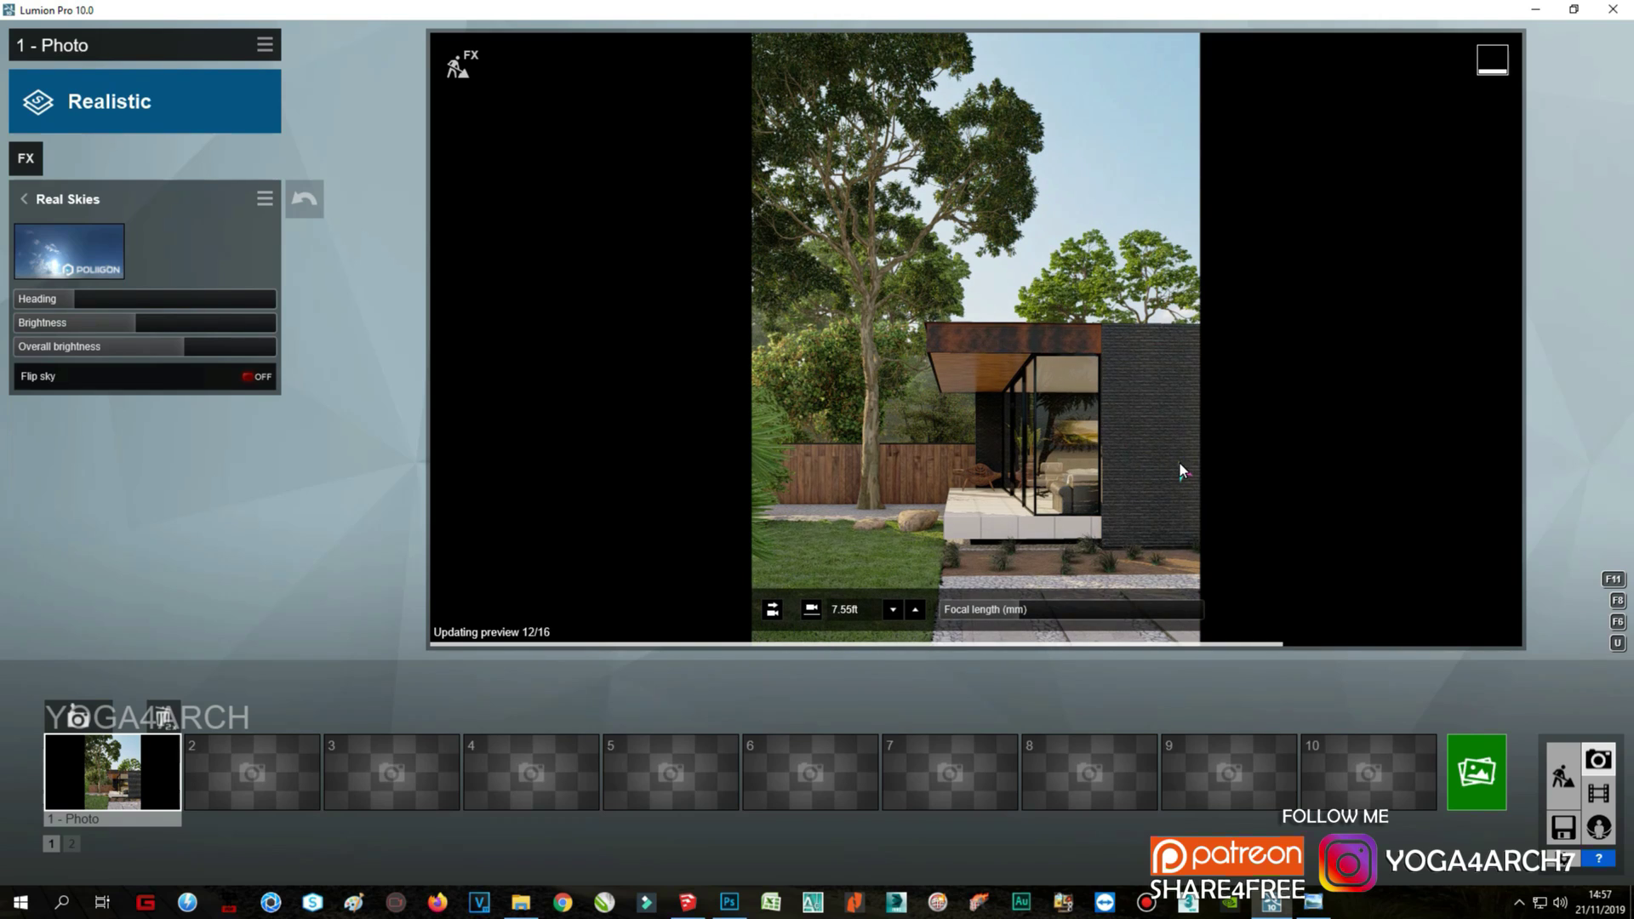
click(253, 383)
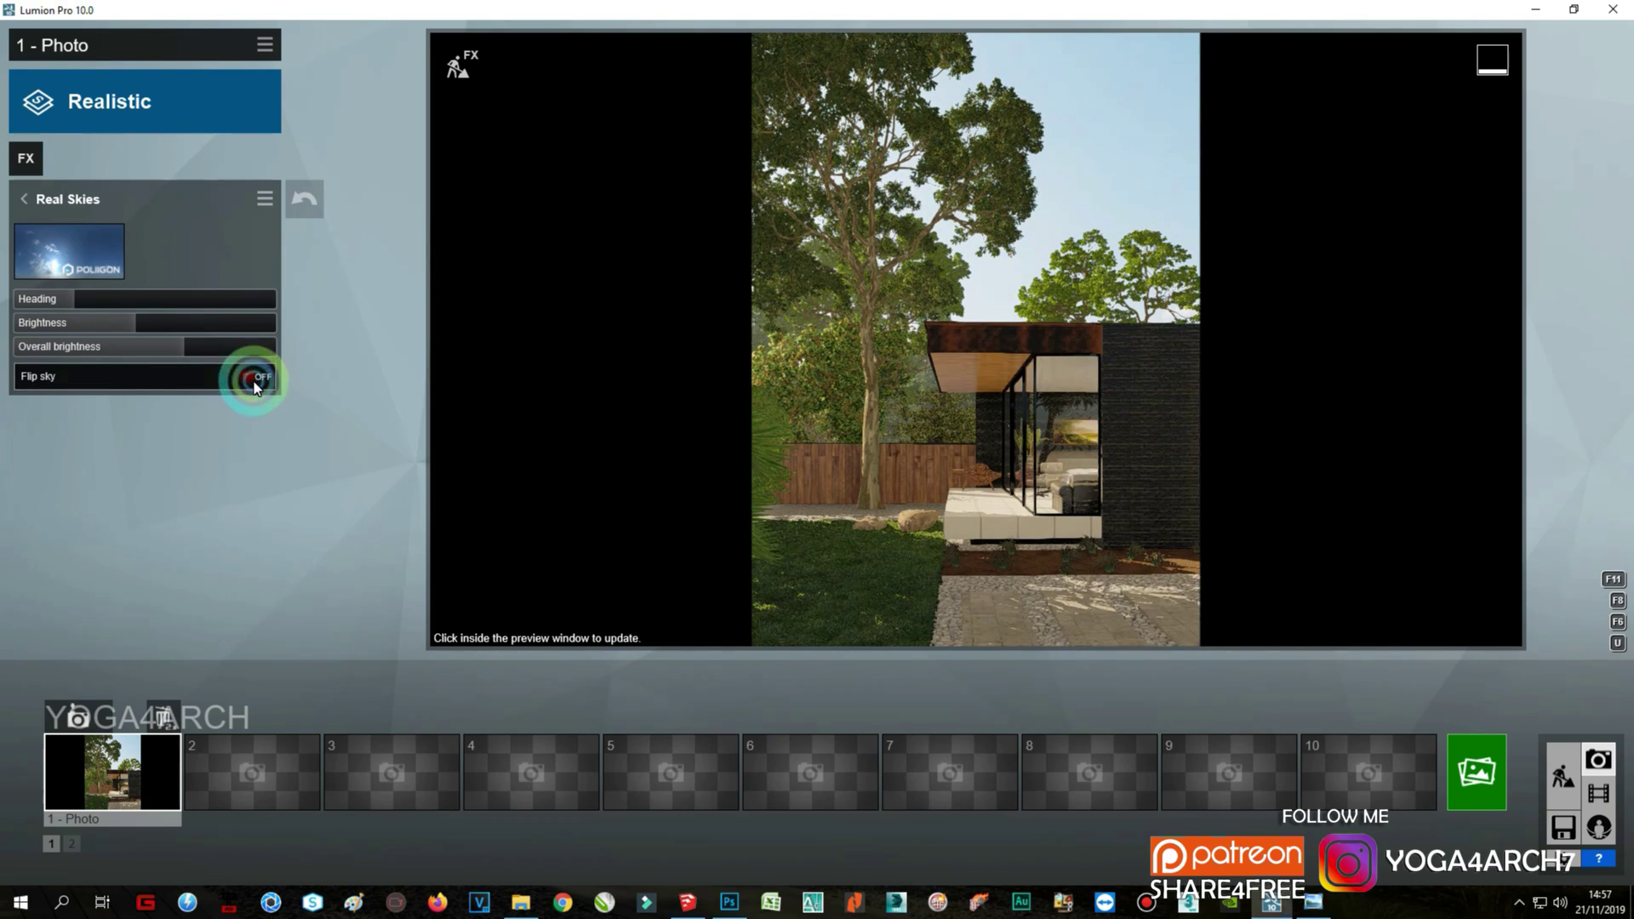
click(944, 435)
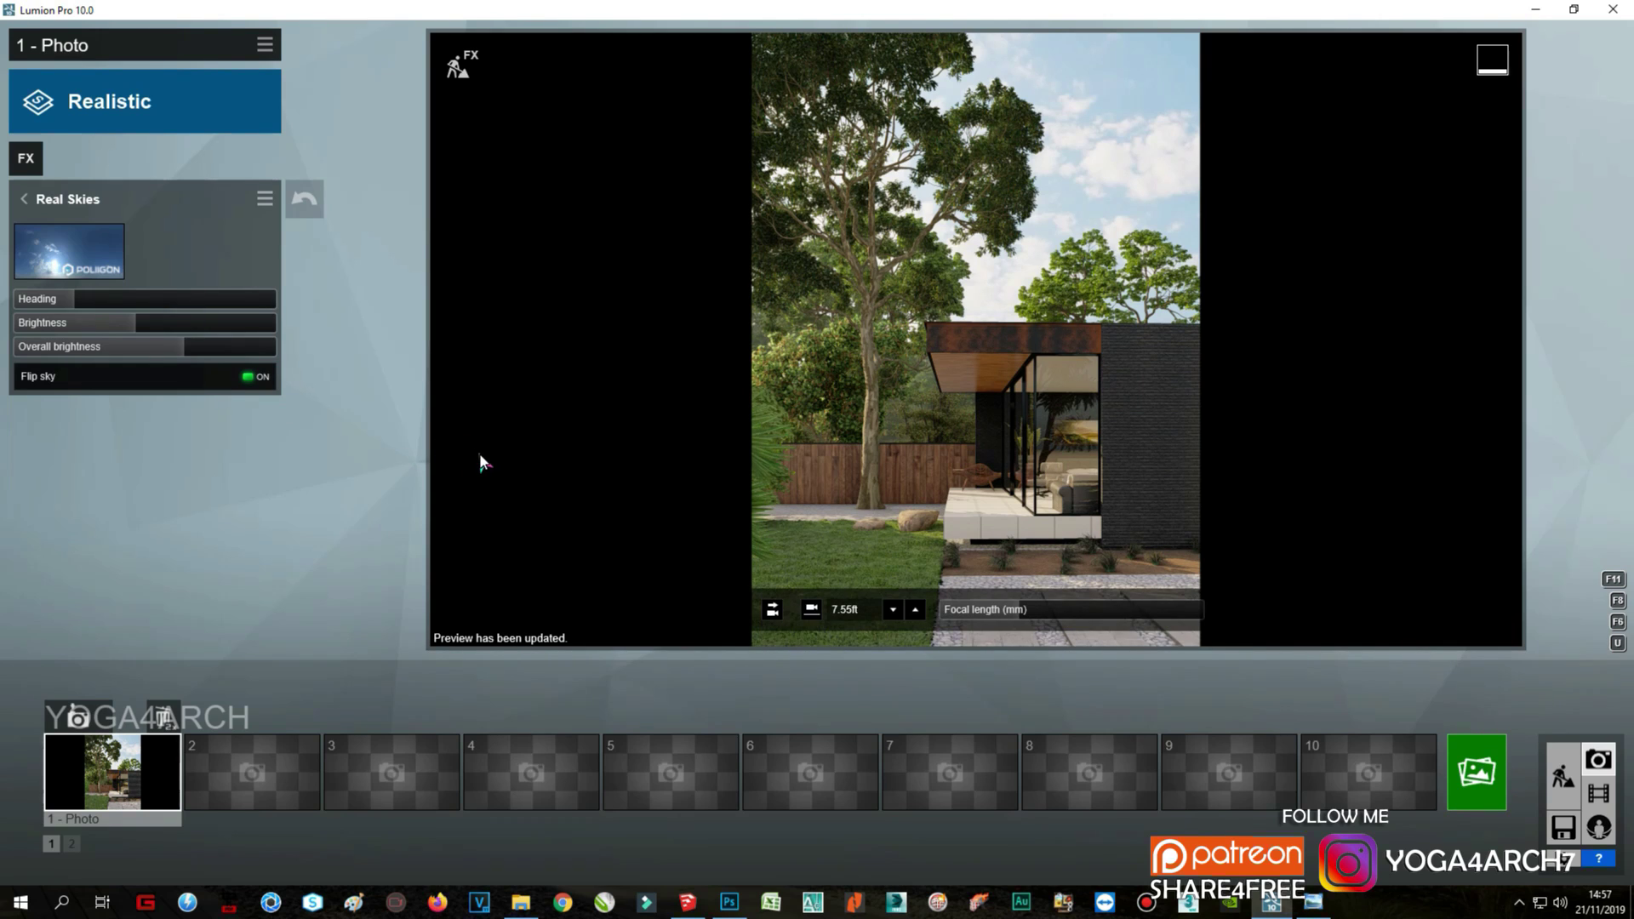
Step: Add Depth of Field with auto focus on a chosen point and amount 73.5
click(23, 199)
click(1175, 187)
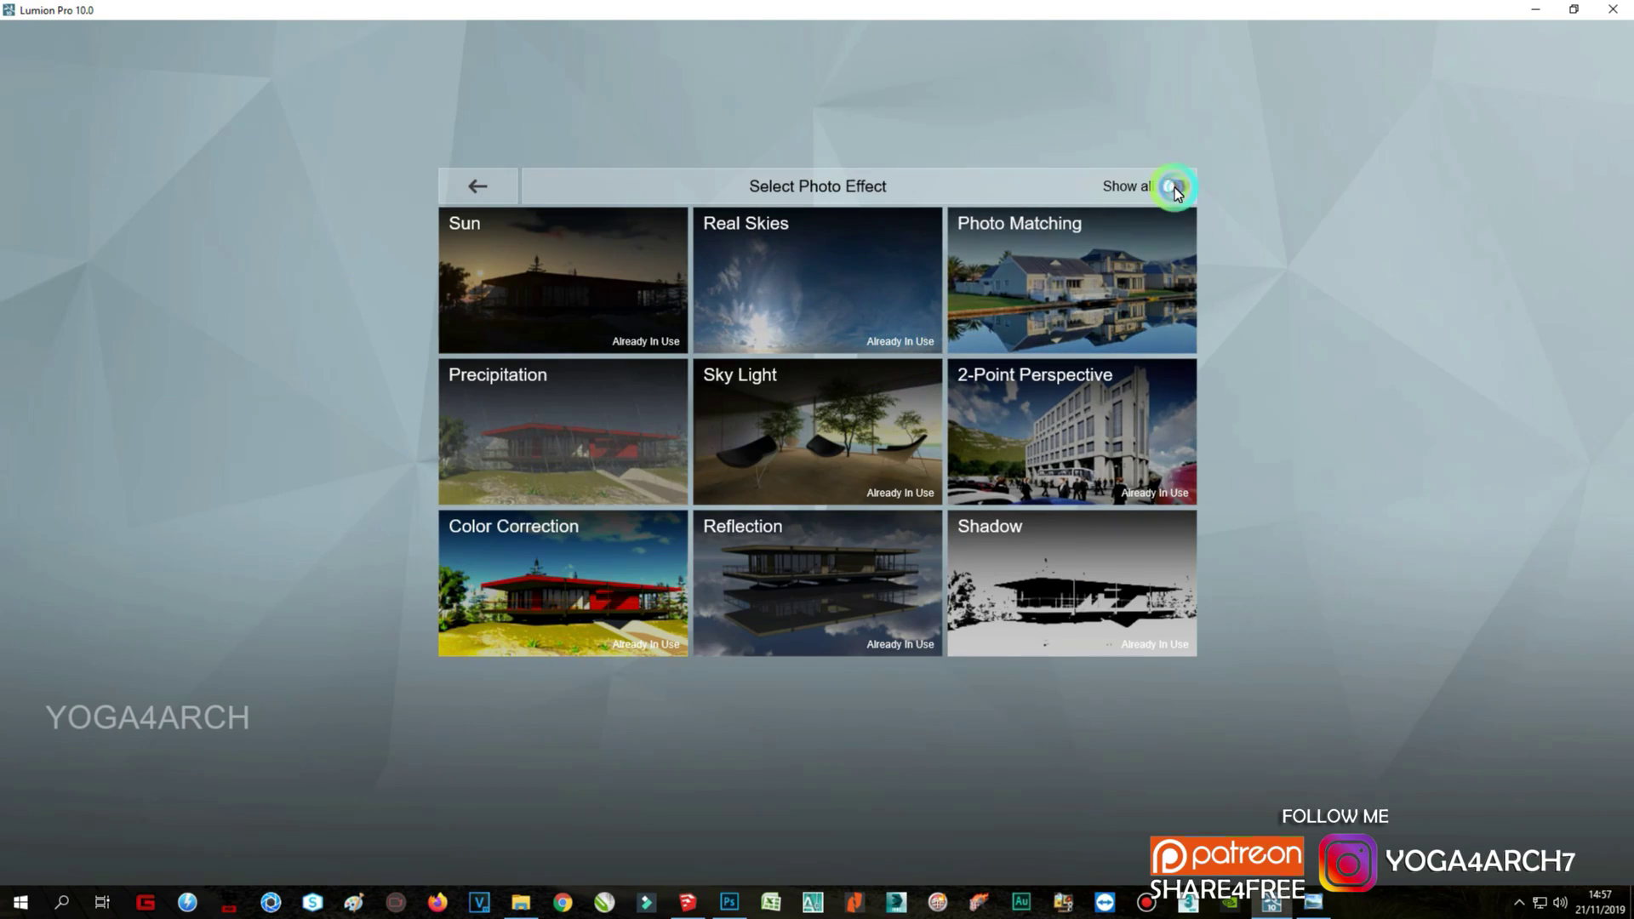
click(507, 369)
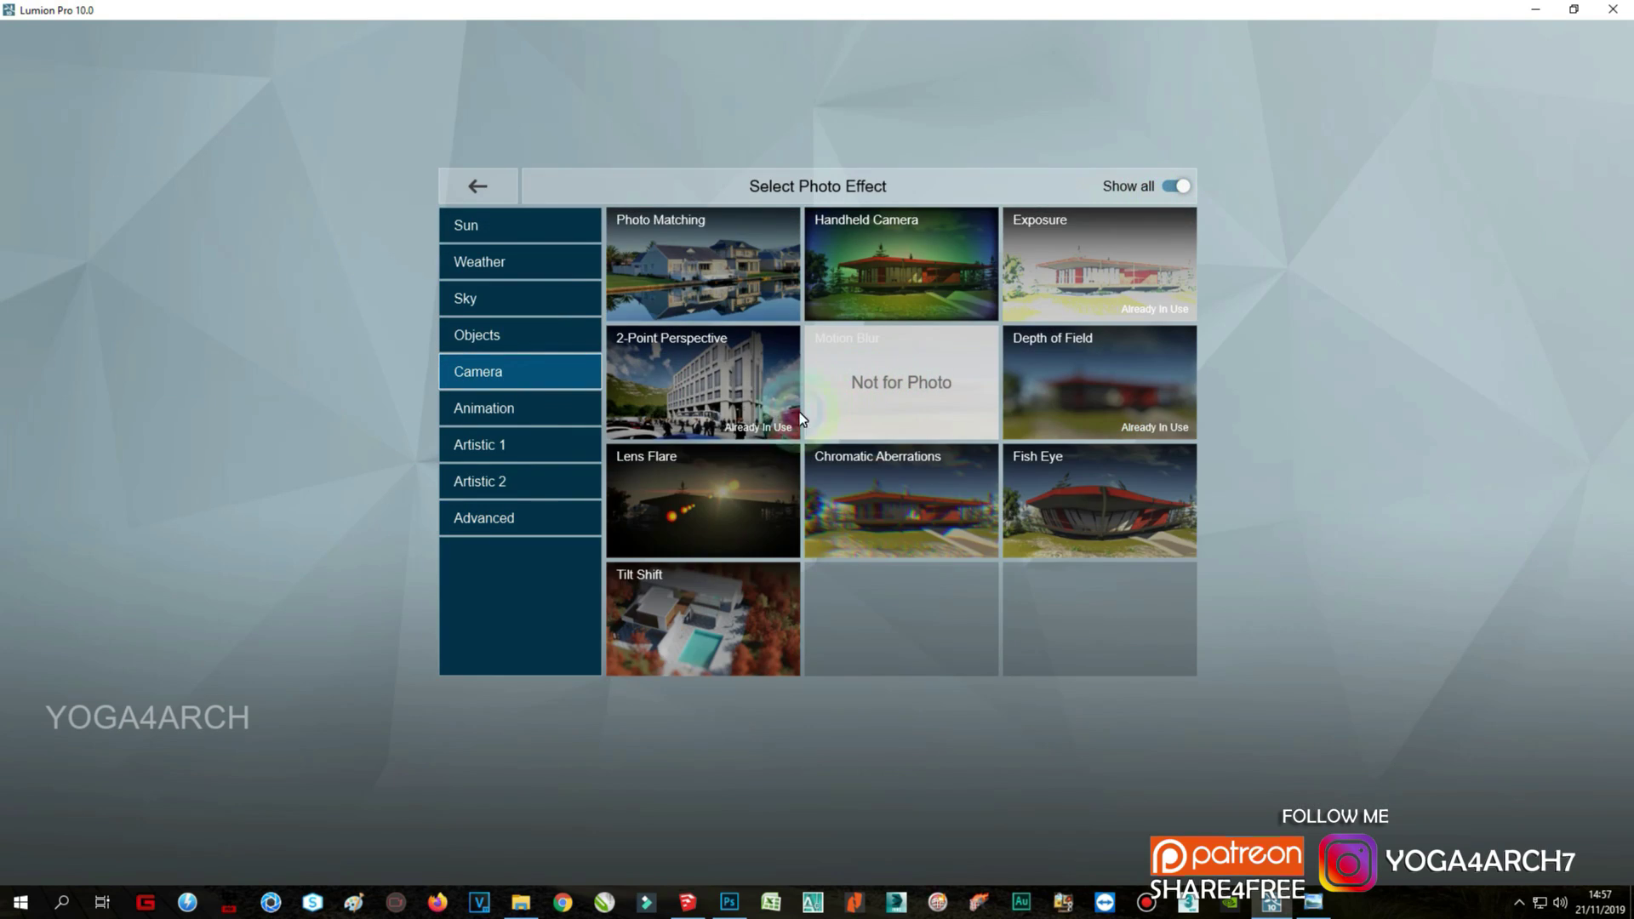
click(1070, 389)
click(227, 335)
click(798, 487)
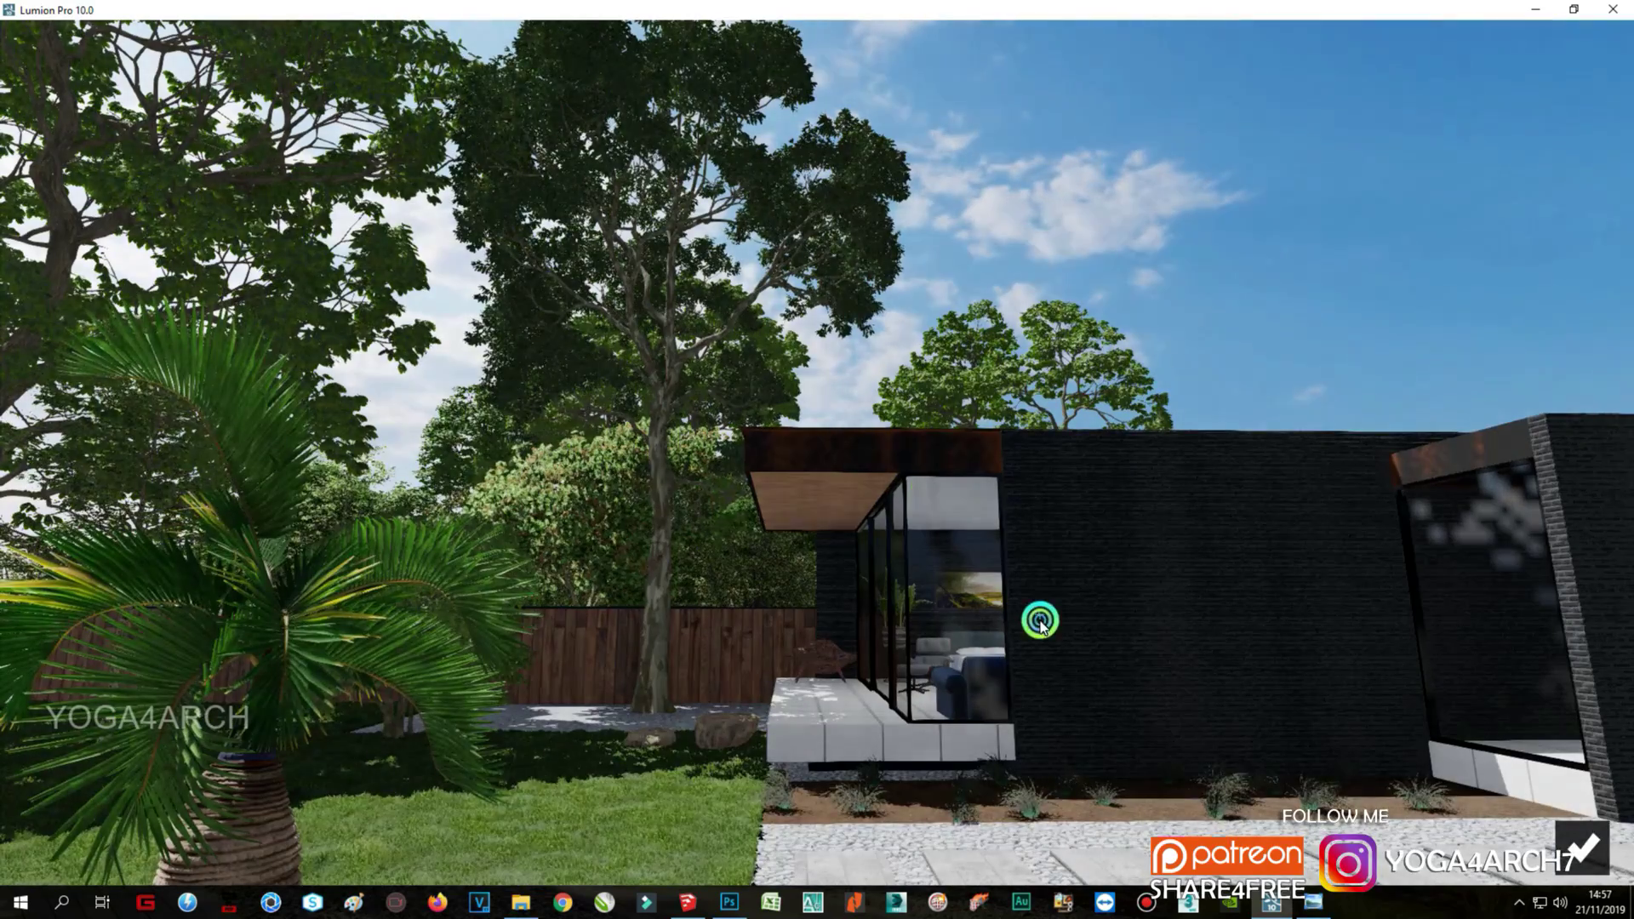
click(1046, 620)
mouse_move(63, 238)
mouse_down()
mouse_move(118, 243)
mouse_move(3, 255)
mouse_move(127, 226)
mouse_move(263, 248)
mouse_move(122, 245)
mouse_up()
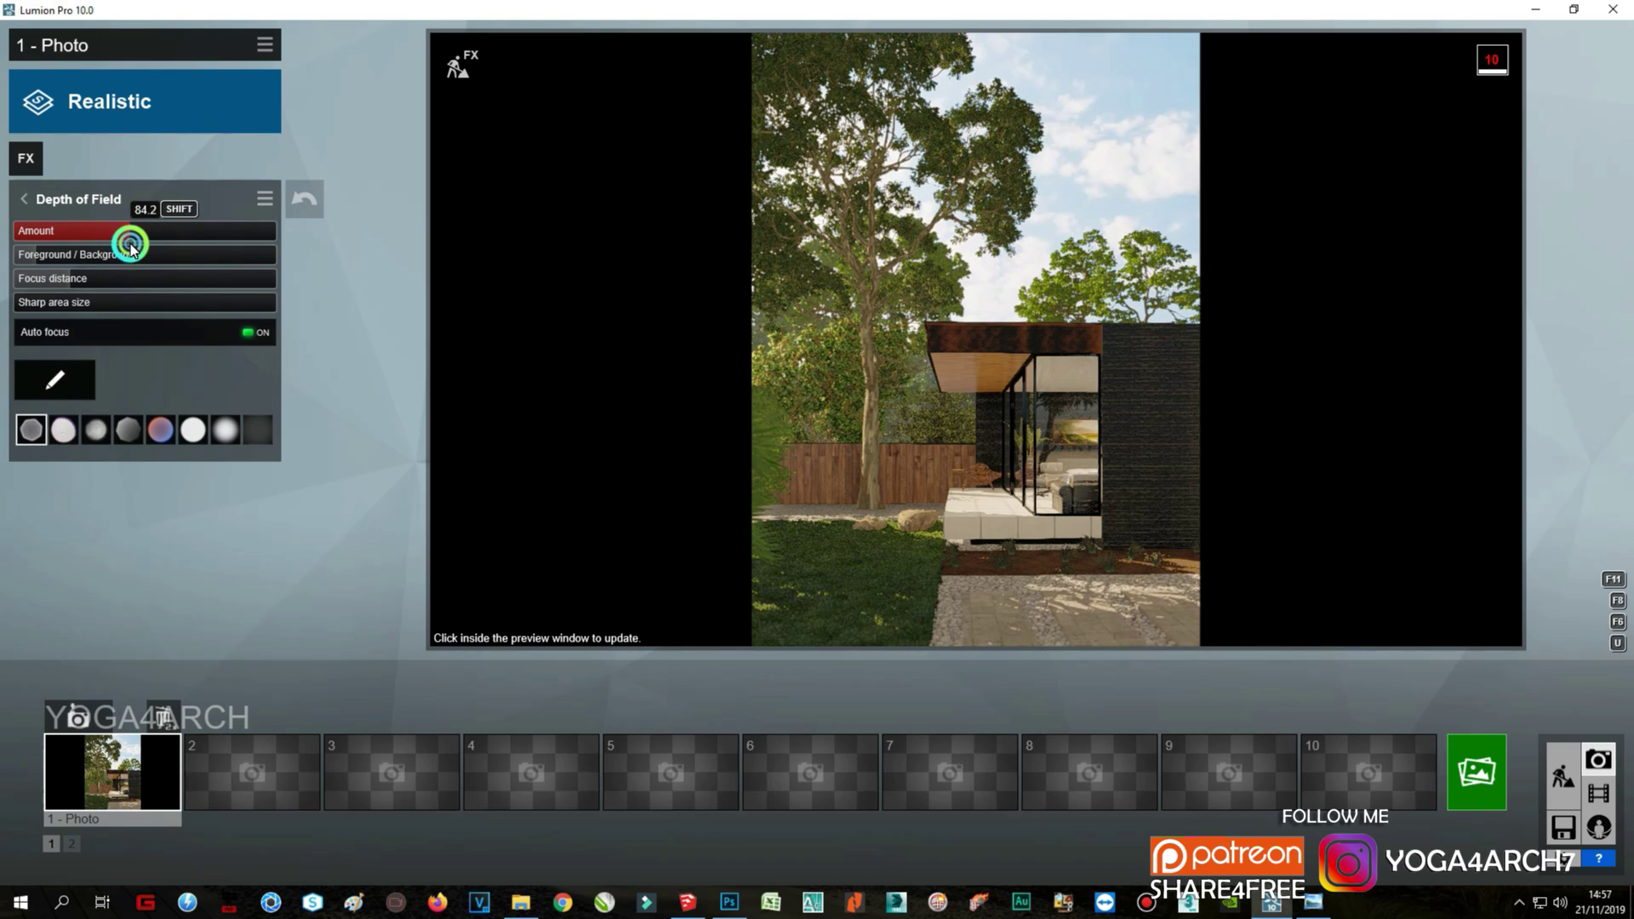
Step: Add a Shadow effect from the common effects
click(36, 174)
click(1178, 192)
click(1171, 500)
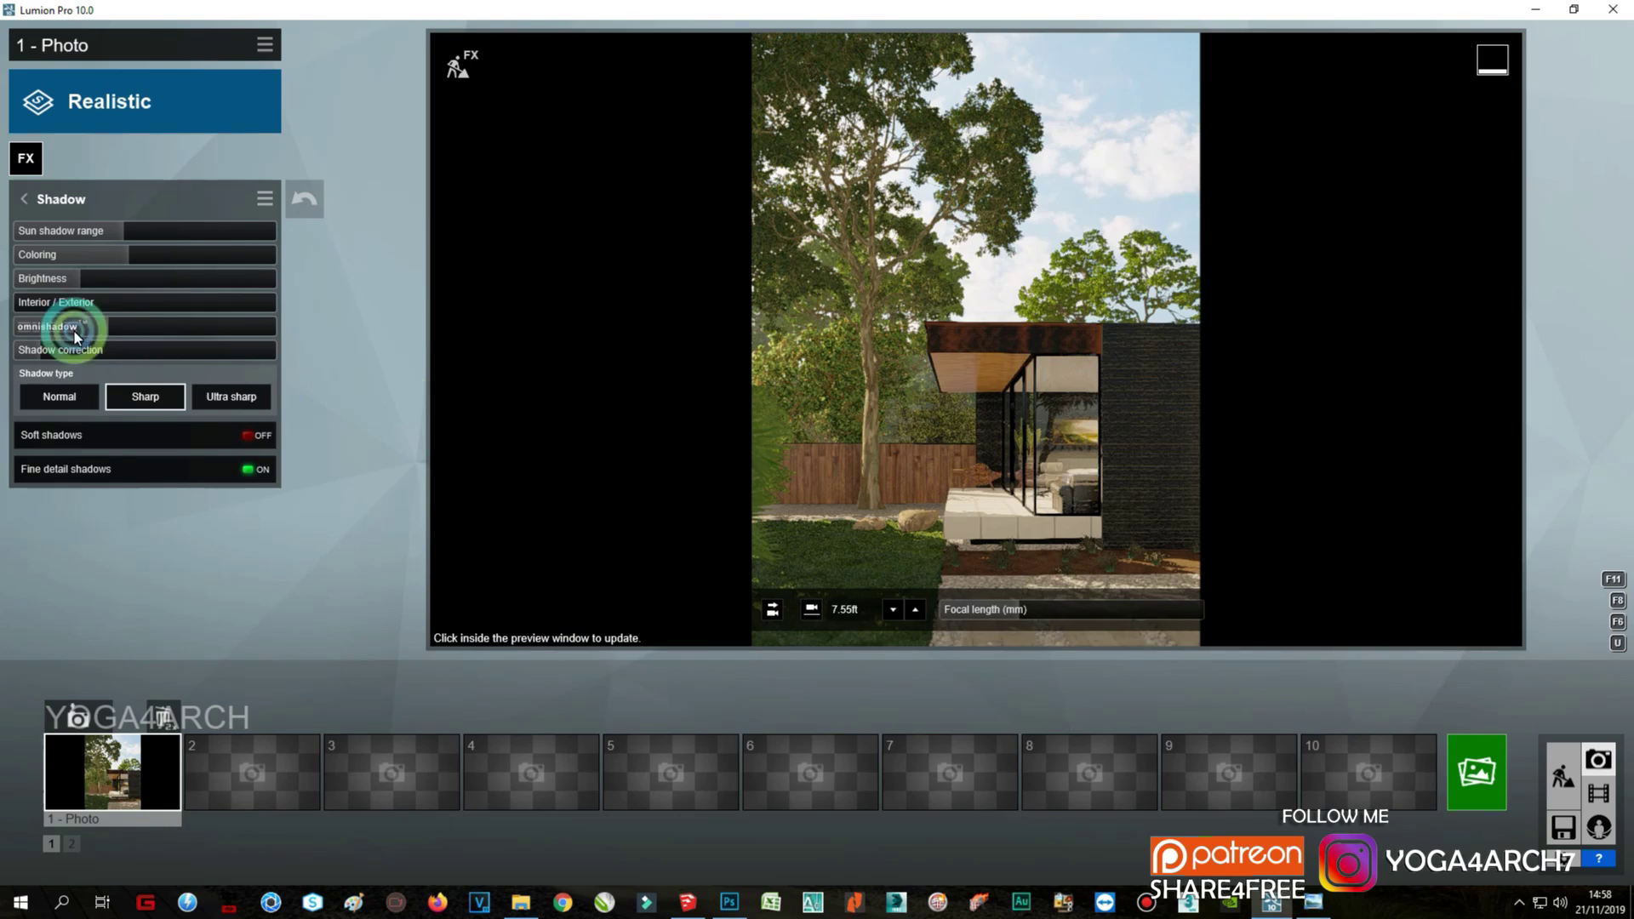
Step: Set shadow coloring to 0.3 and omnishadow to 0.6, and add a Sun effect
click(105, 262)
click(145, 328)
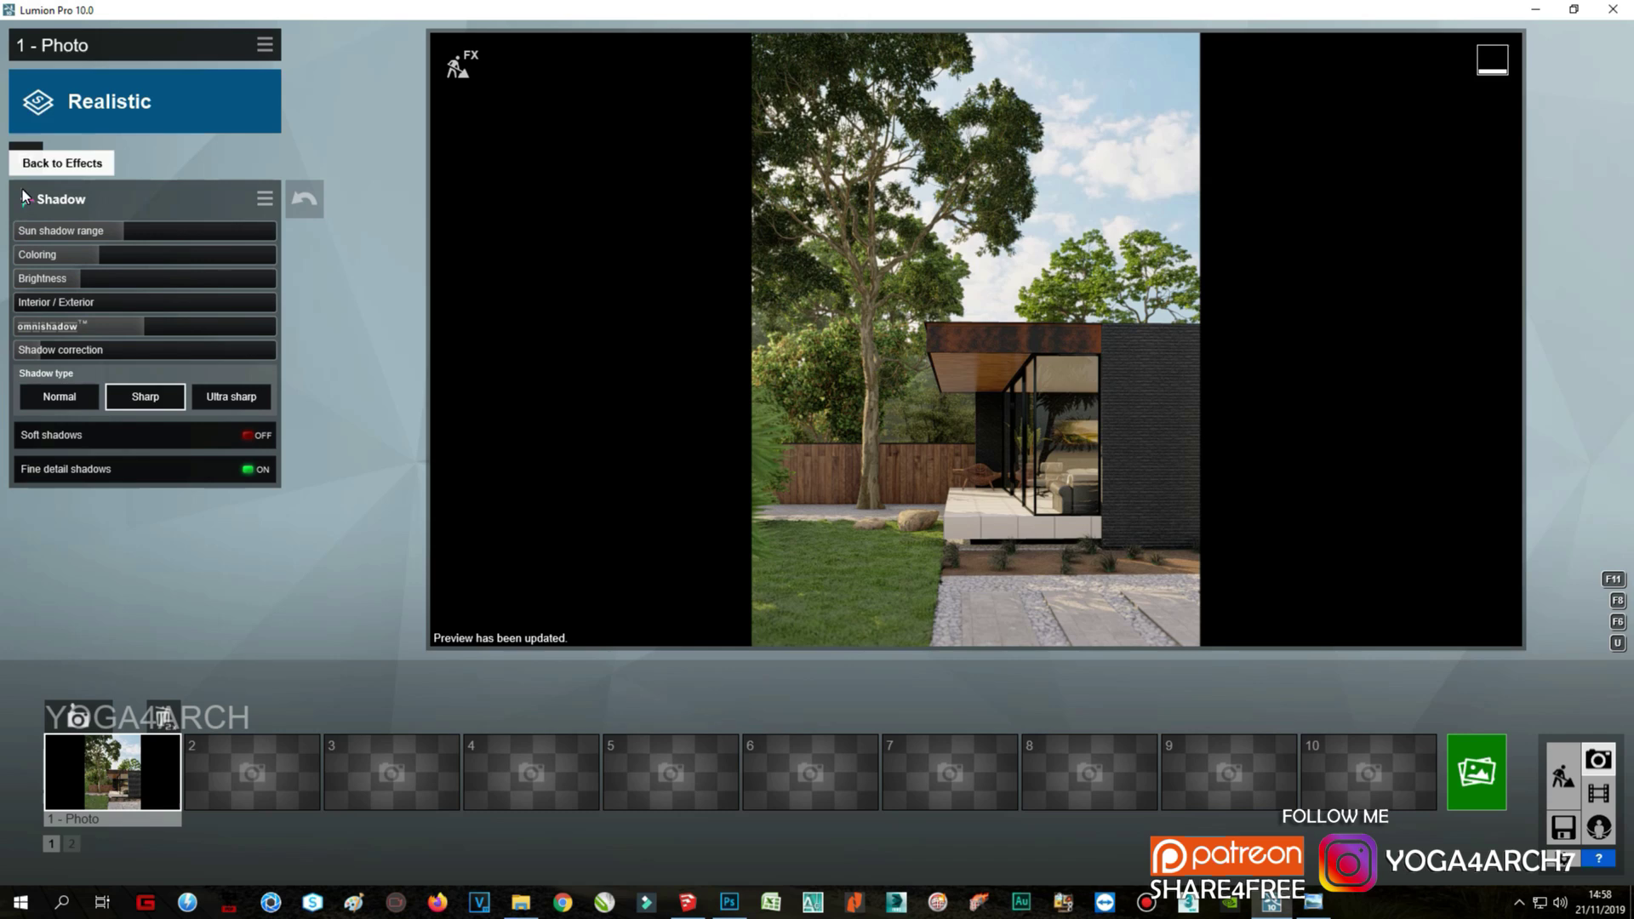
click(26, 159)
click(612, 292)
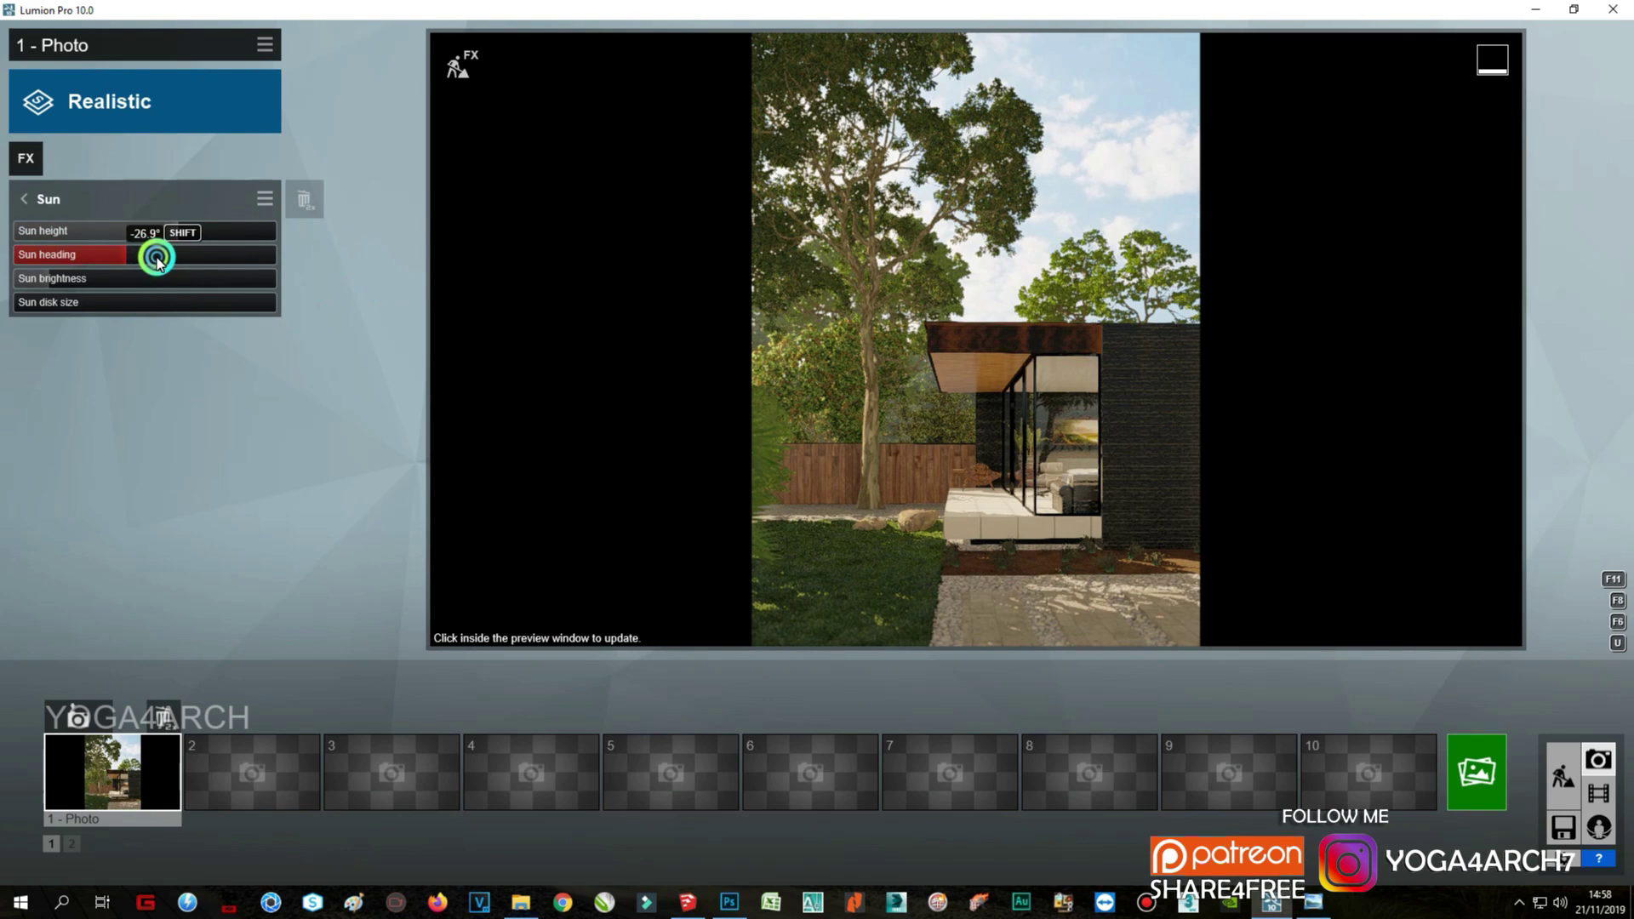
Step: Rotate the sun's heading and lower the sun in the sky
drag(155, 258, 137, 254)
click(830, 445)
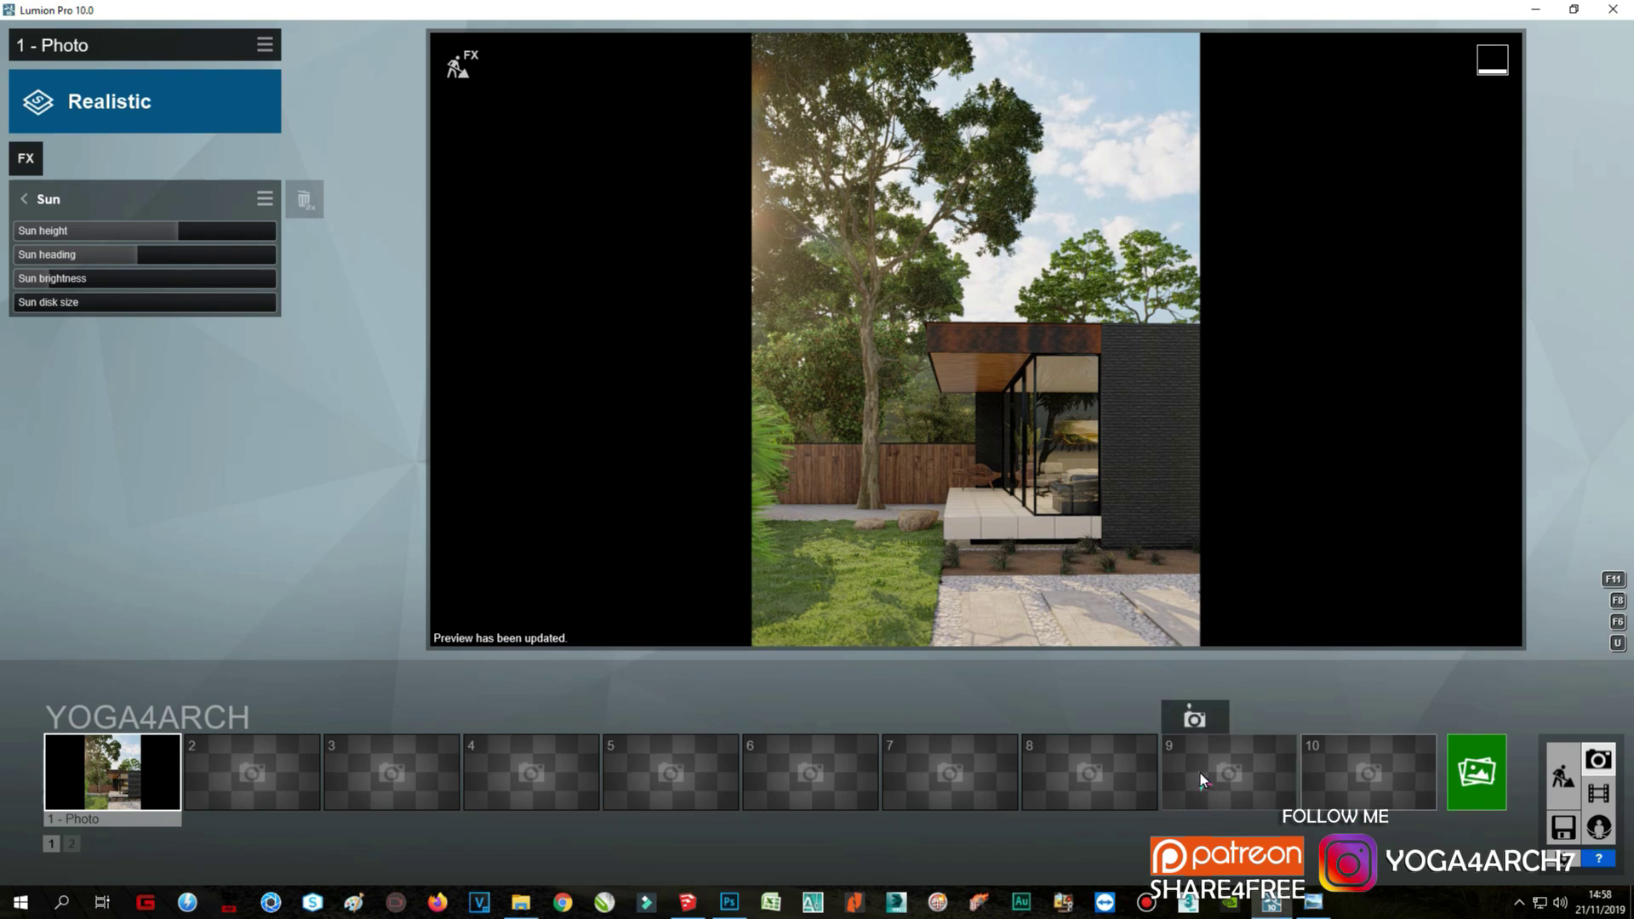
drag(170, 232, 188, 242)
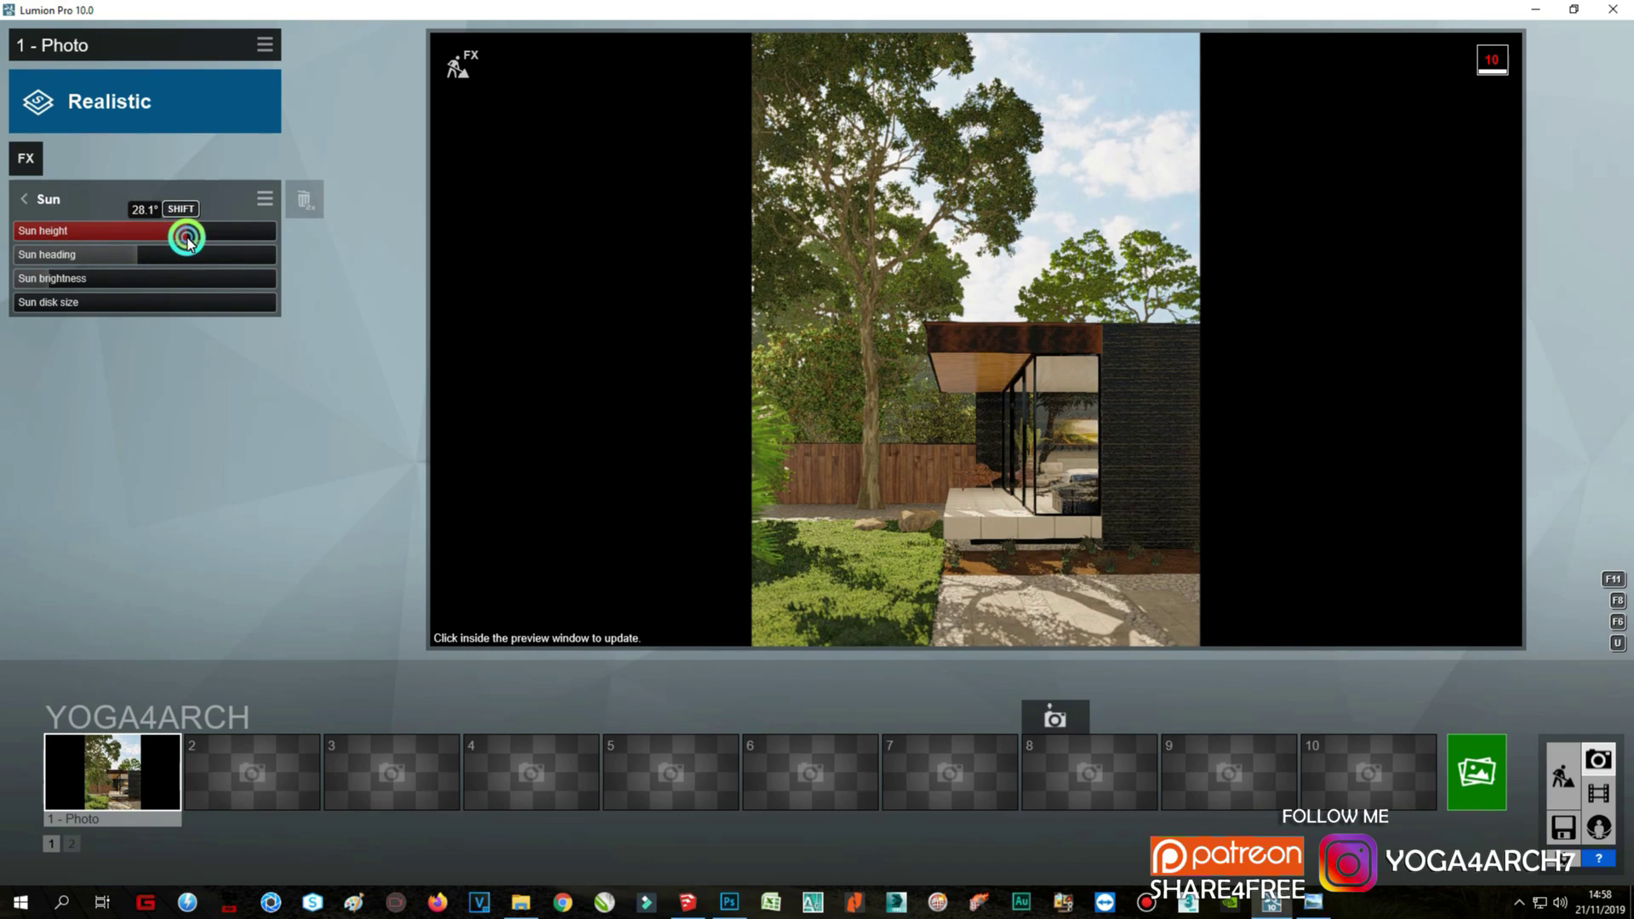
click(858, 453)
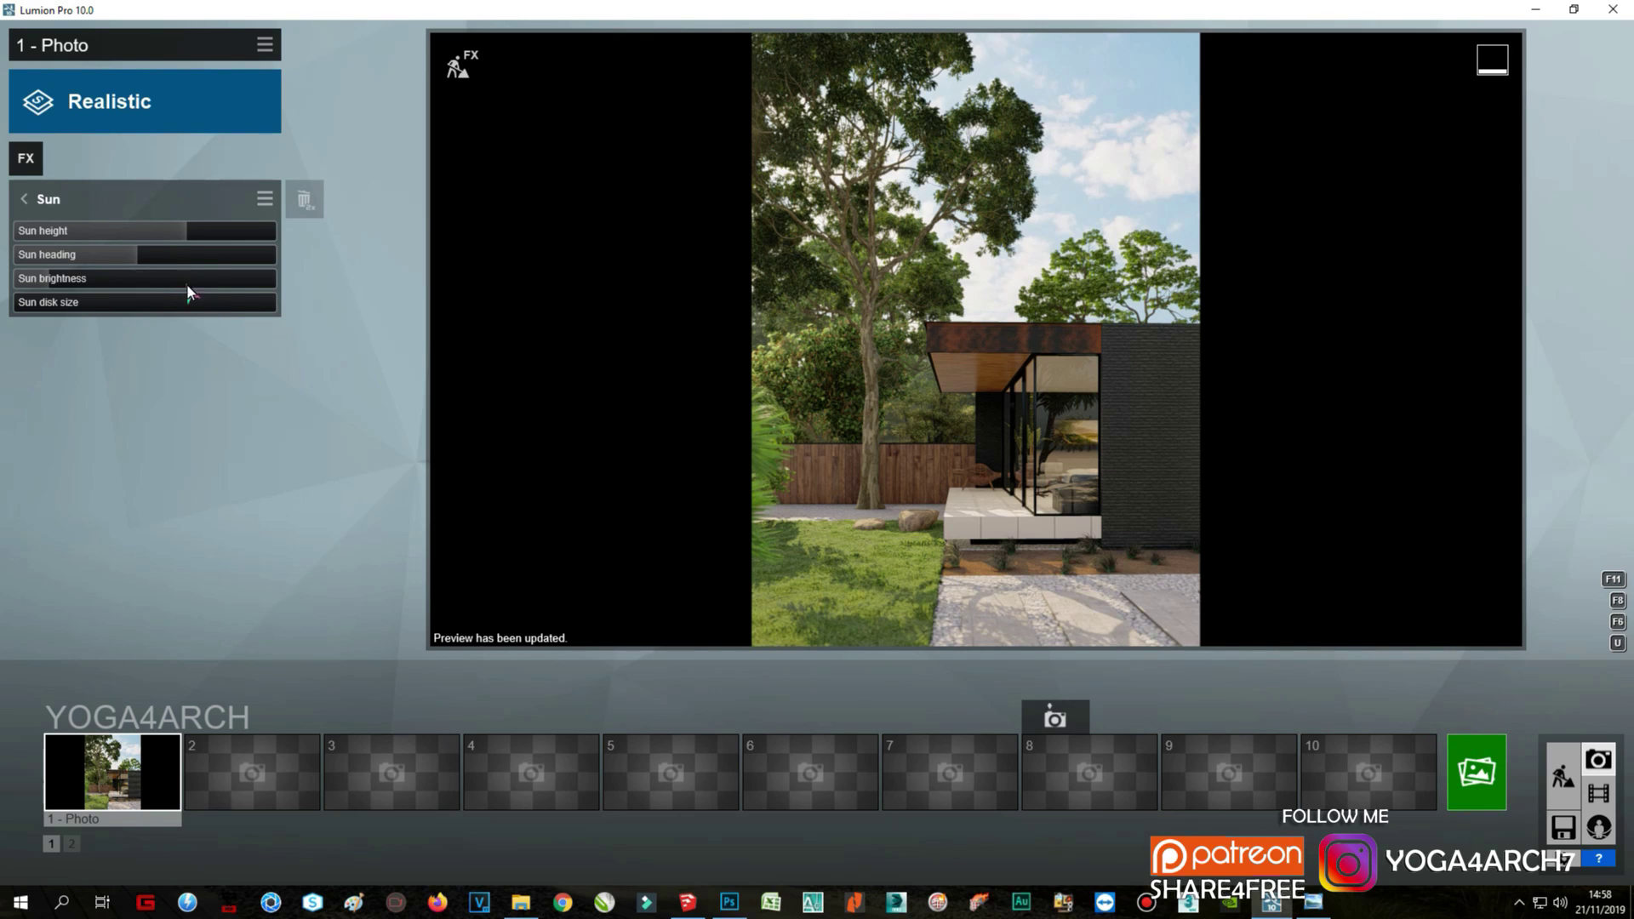
Step: Tune sun brightness to 0.4 and height to 32.1°, then open Render Photos
click(34, 278)
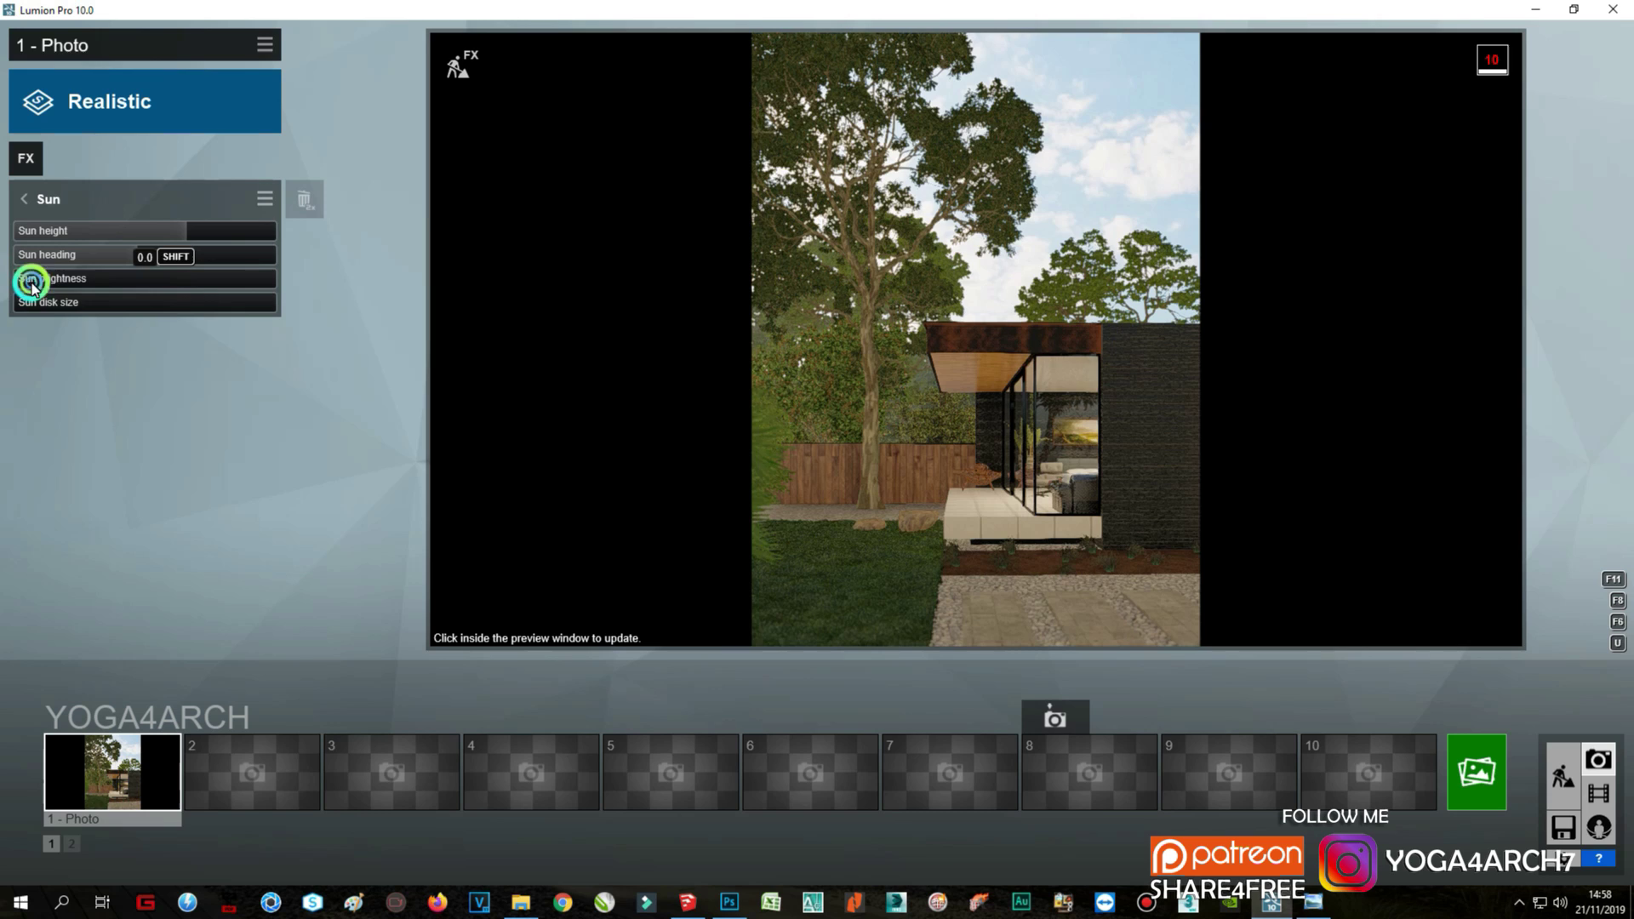
drag(10, 278, 102, 294)
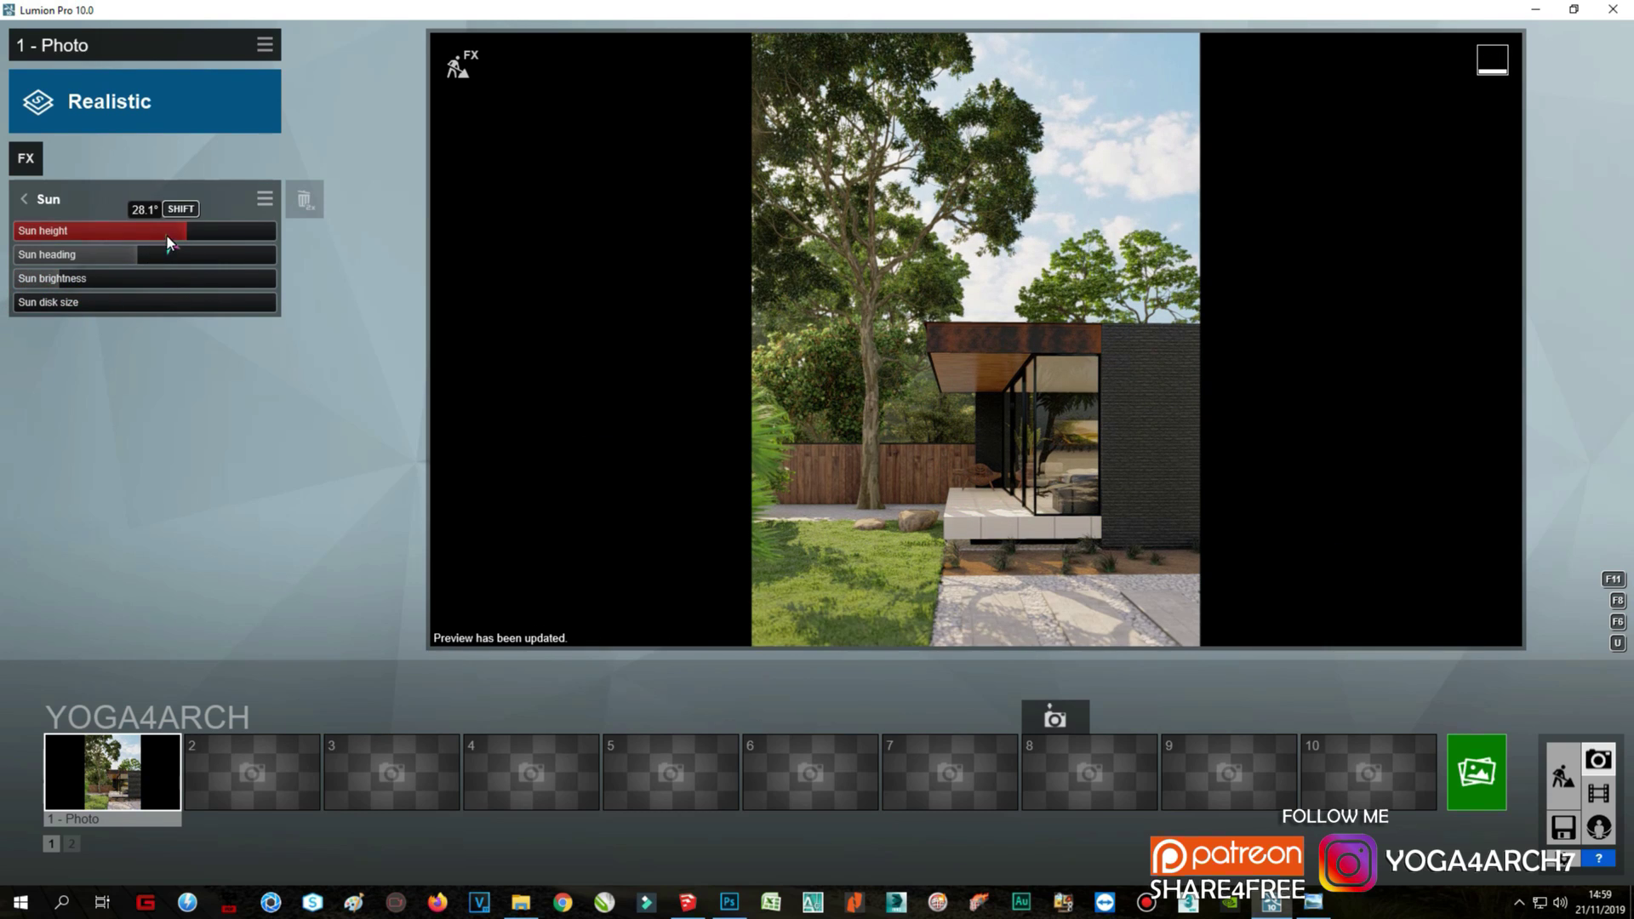
click(68, 278)
click(889, 478)
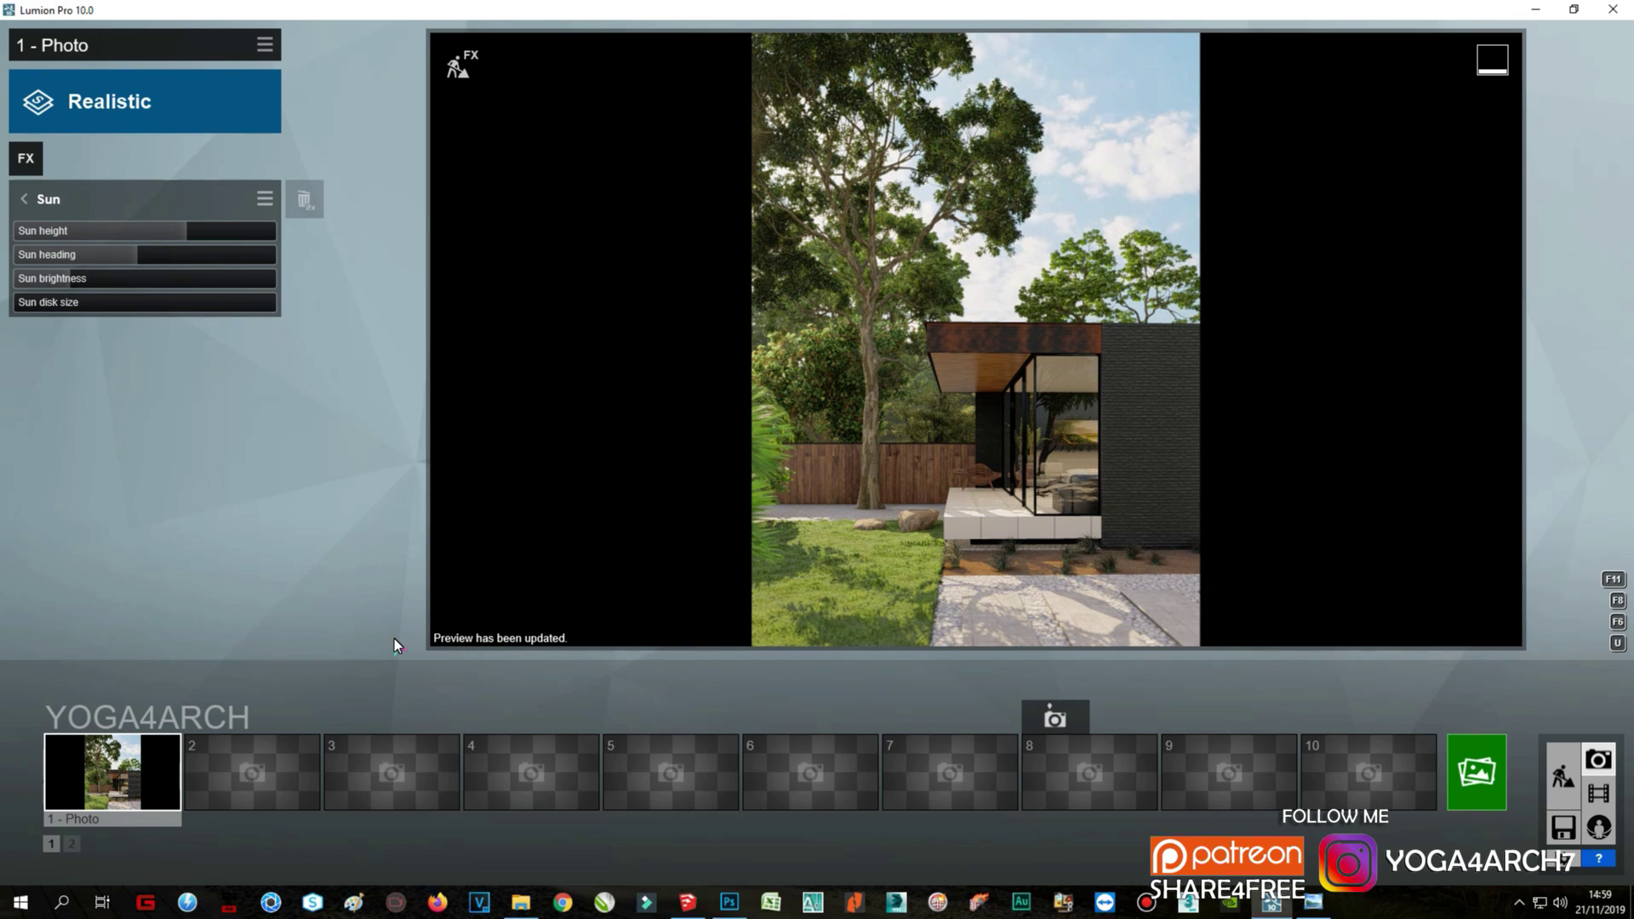
click(75, 278)
click(1060, 547)
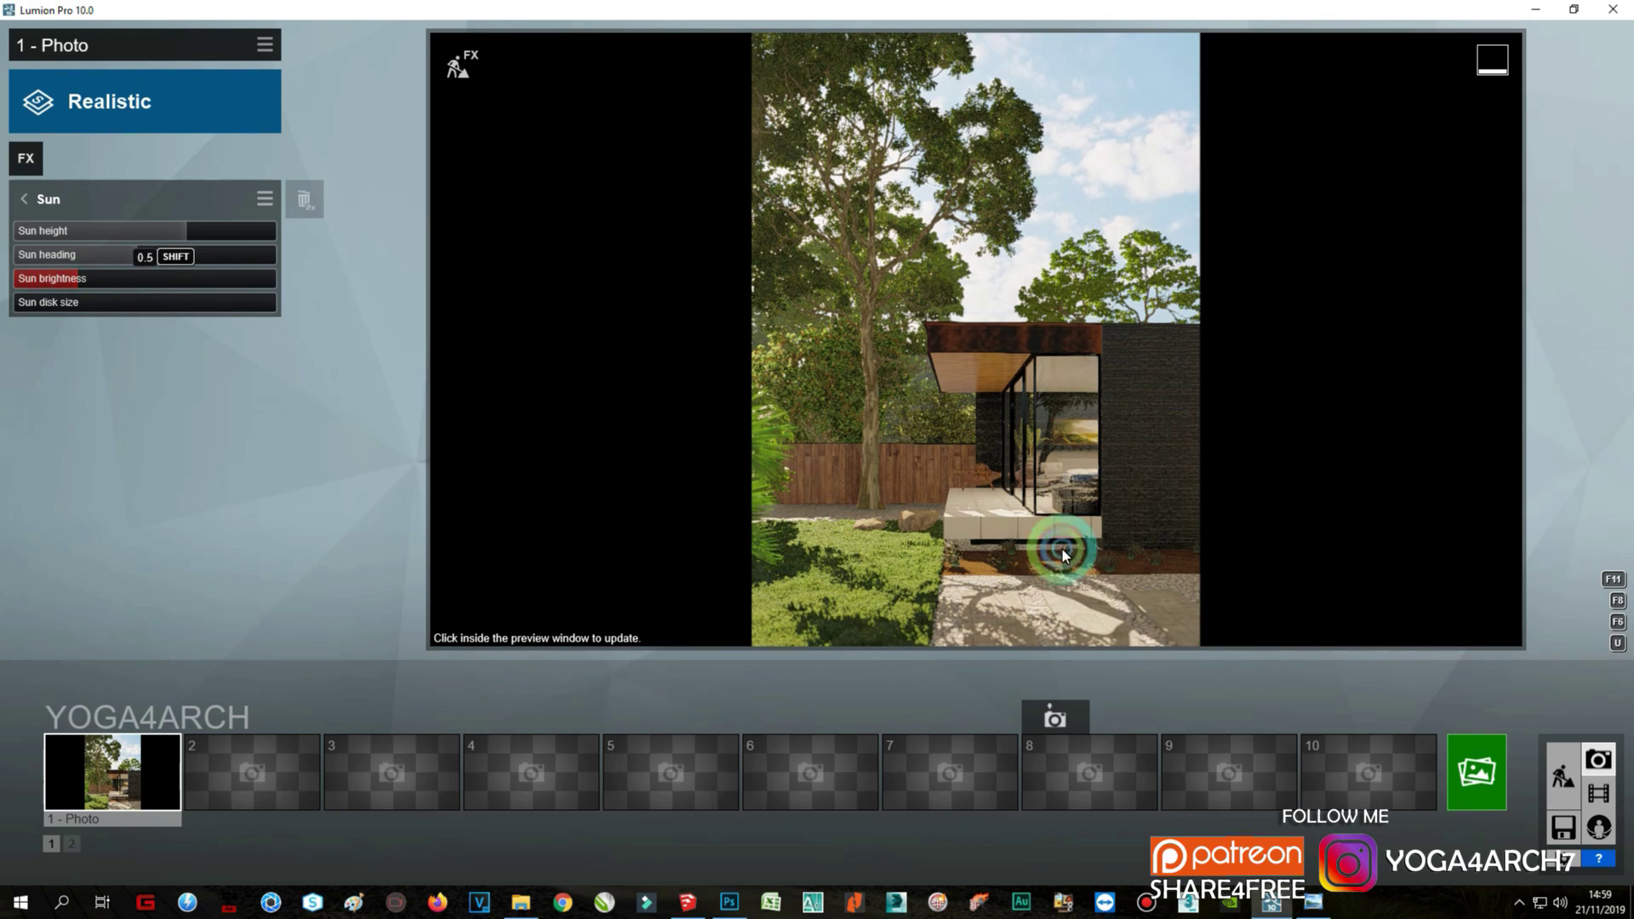
click(68, 278)
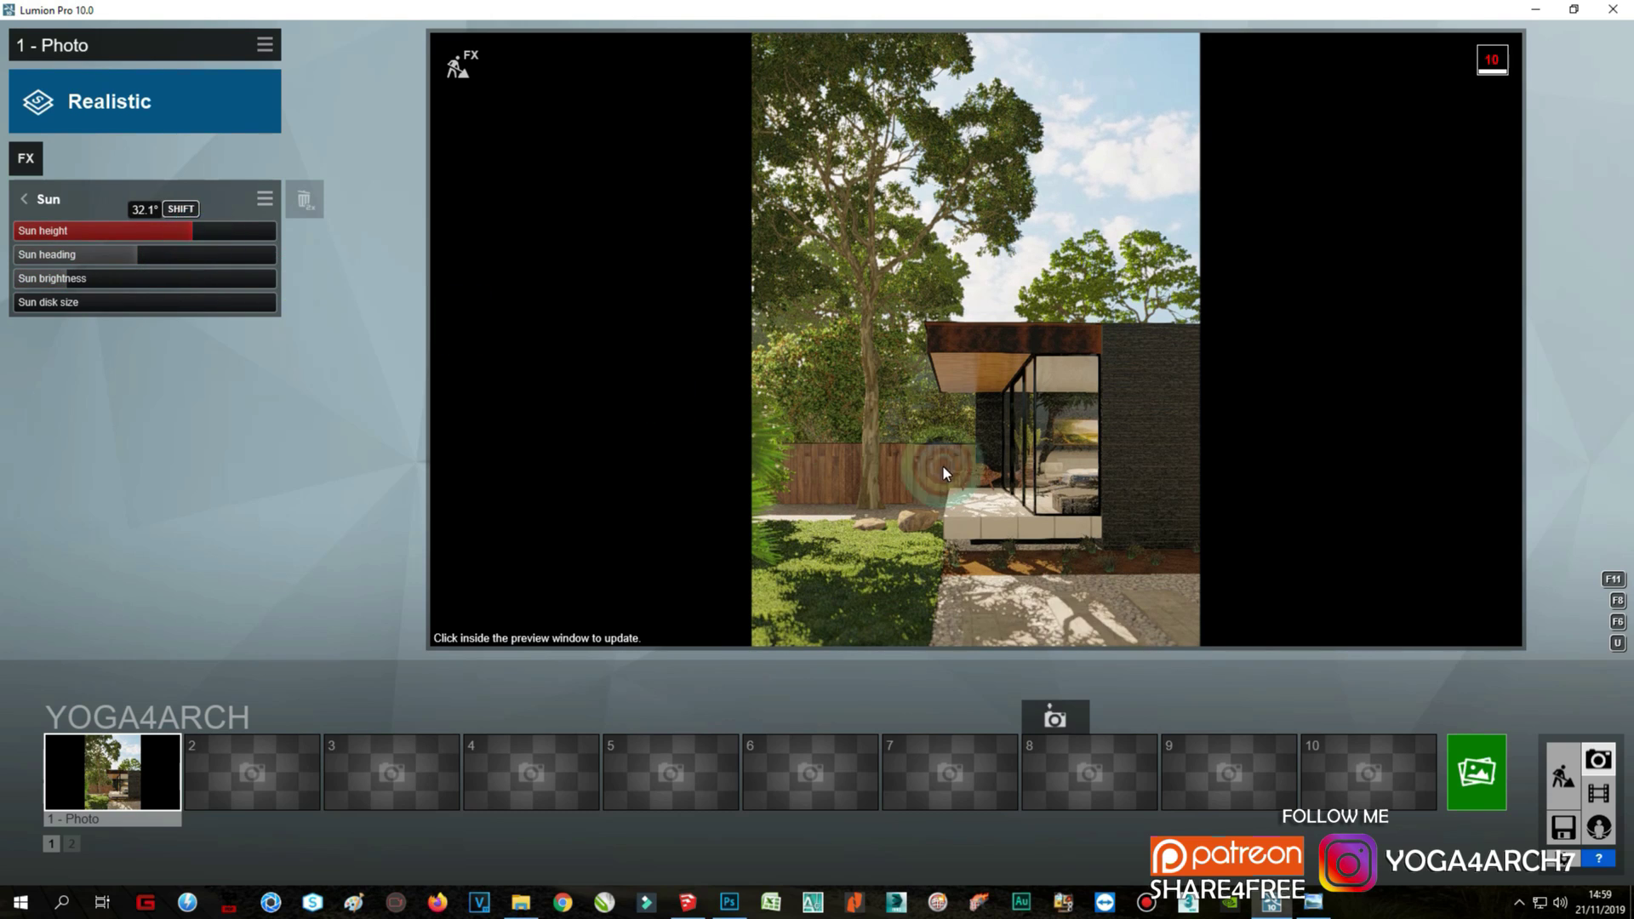
click(1018, 477)
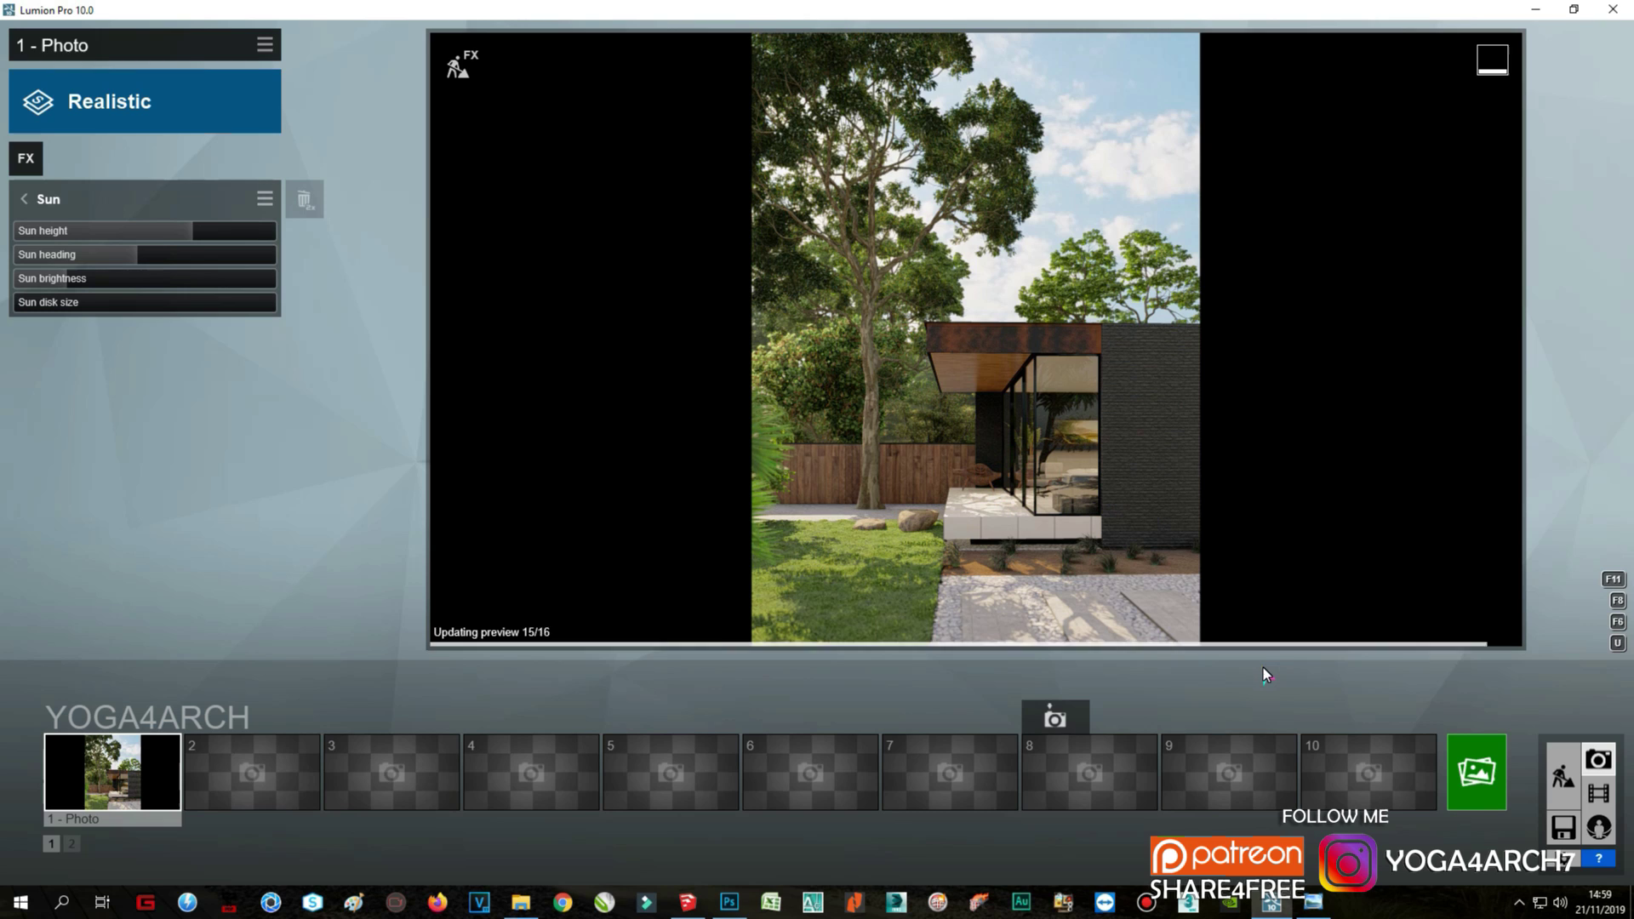
click(1485, 771)
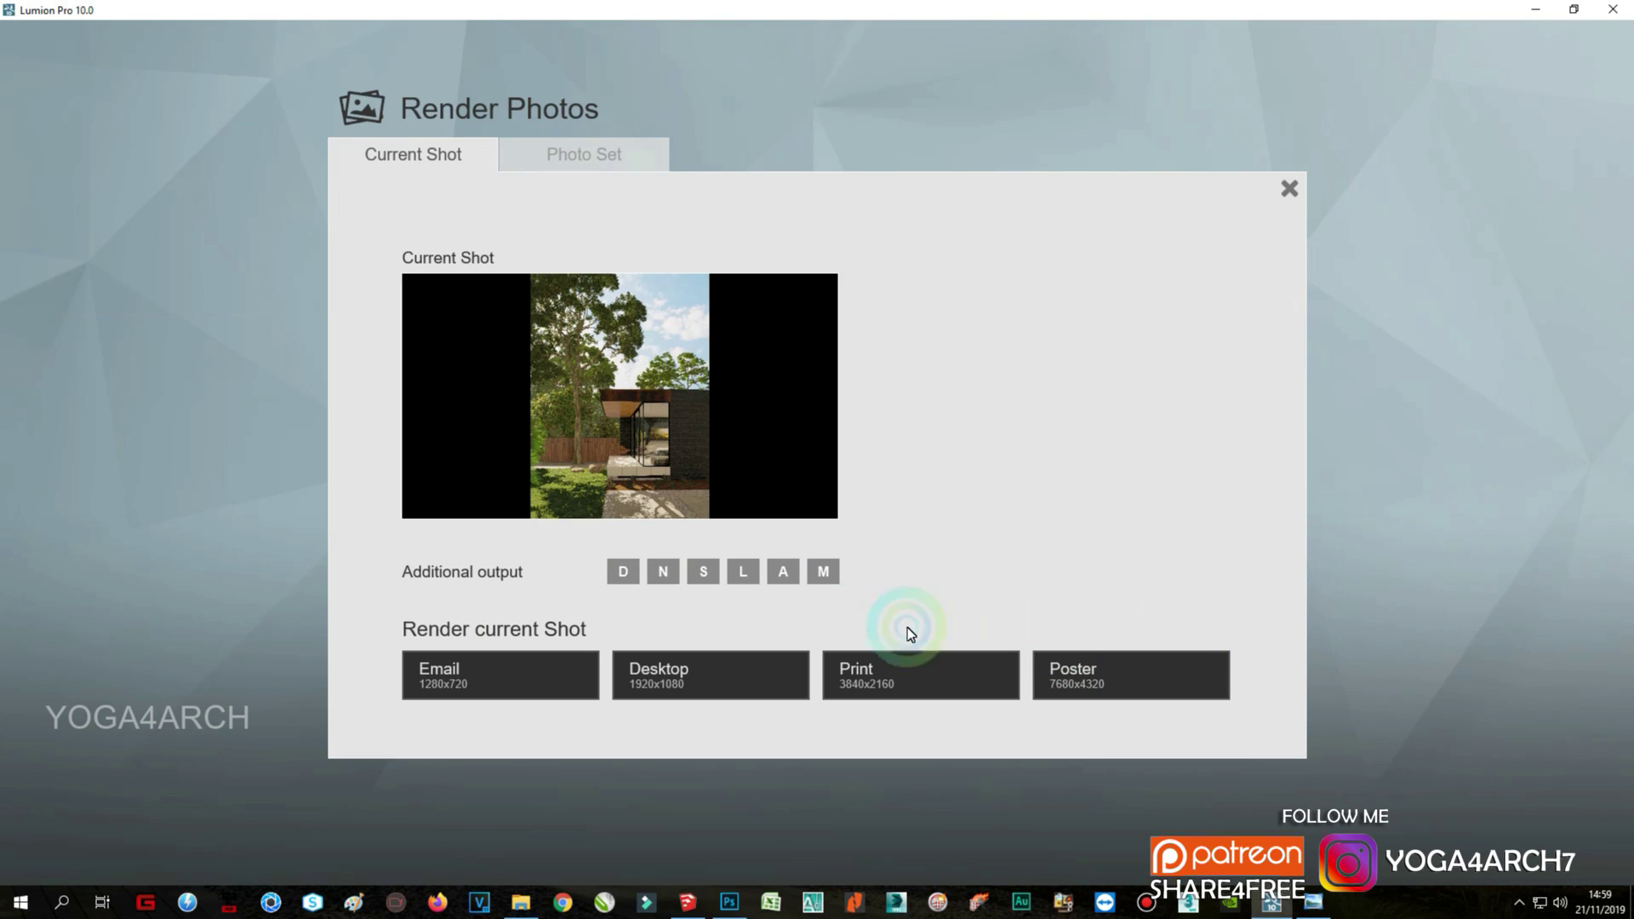
Step: Render photo 1 at Print size 3840x2160 with a specular reflection map, saved as JPG
click(703, 571)
click(965, 673)
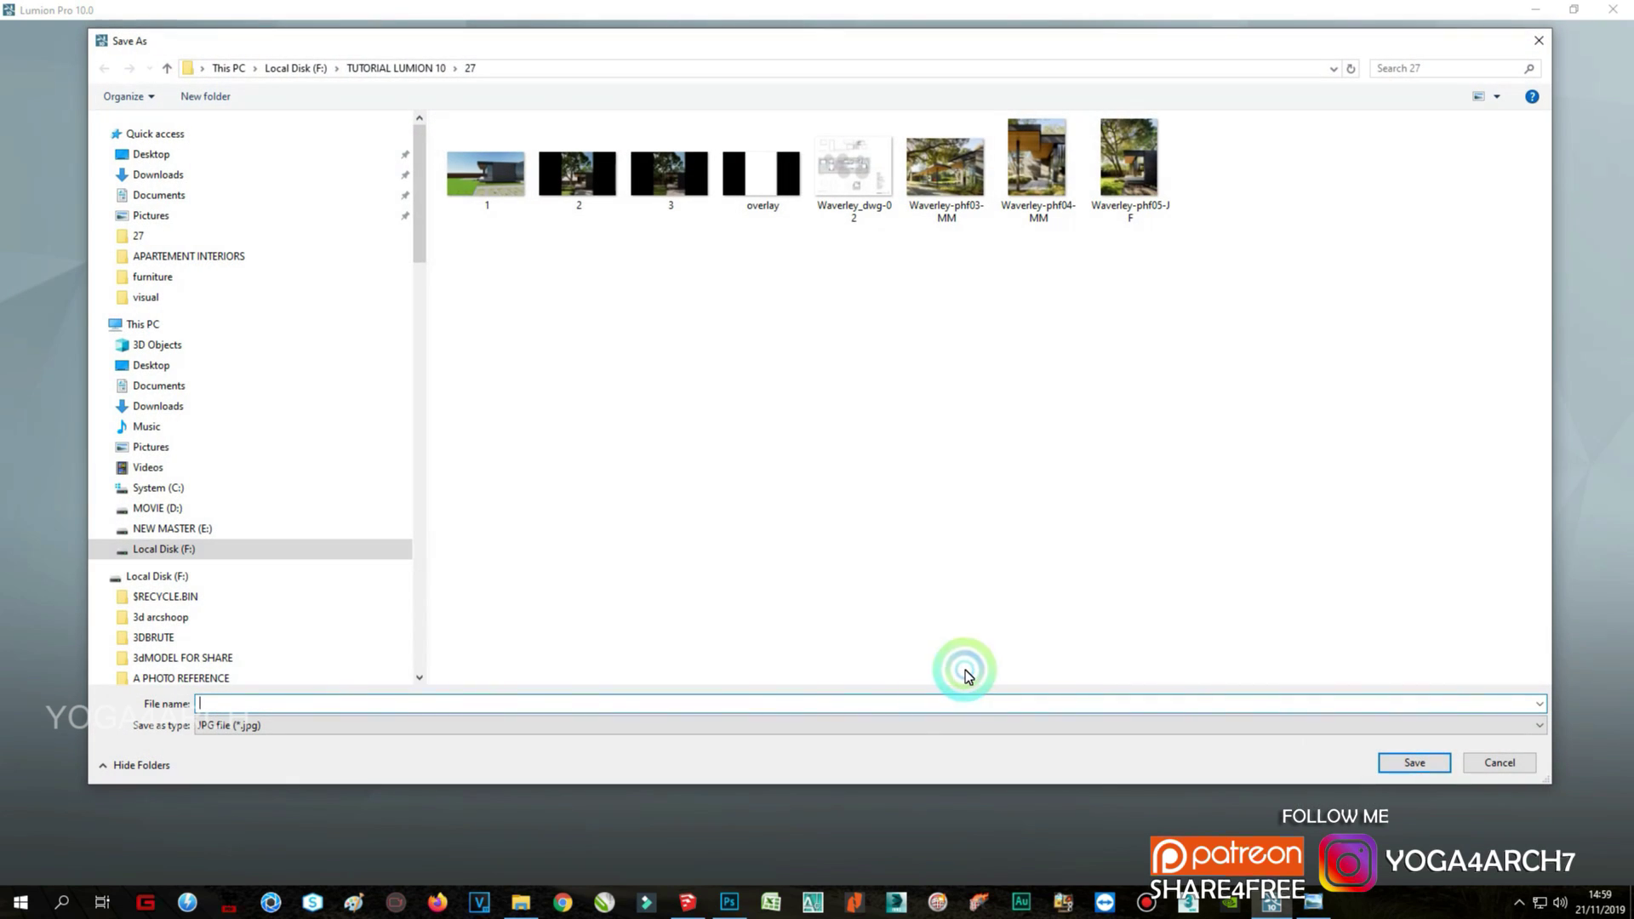
text(4)
key(Return)
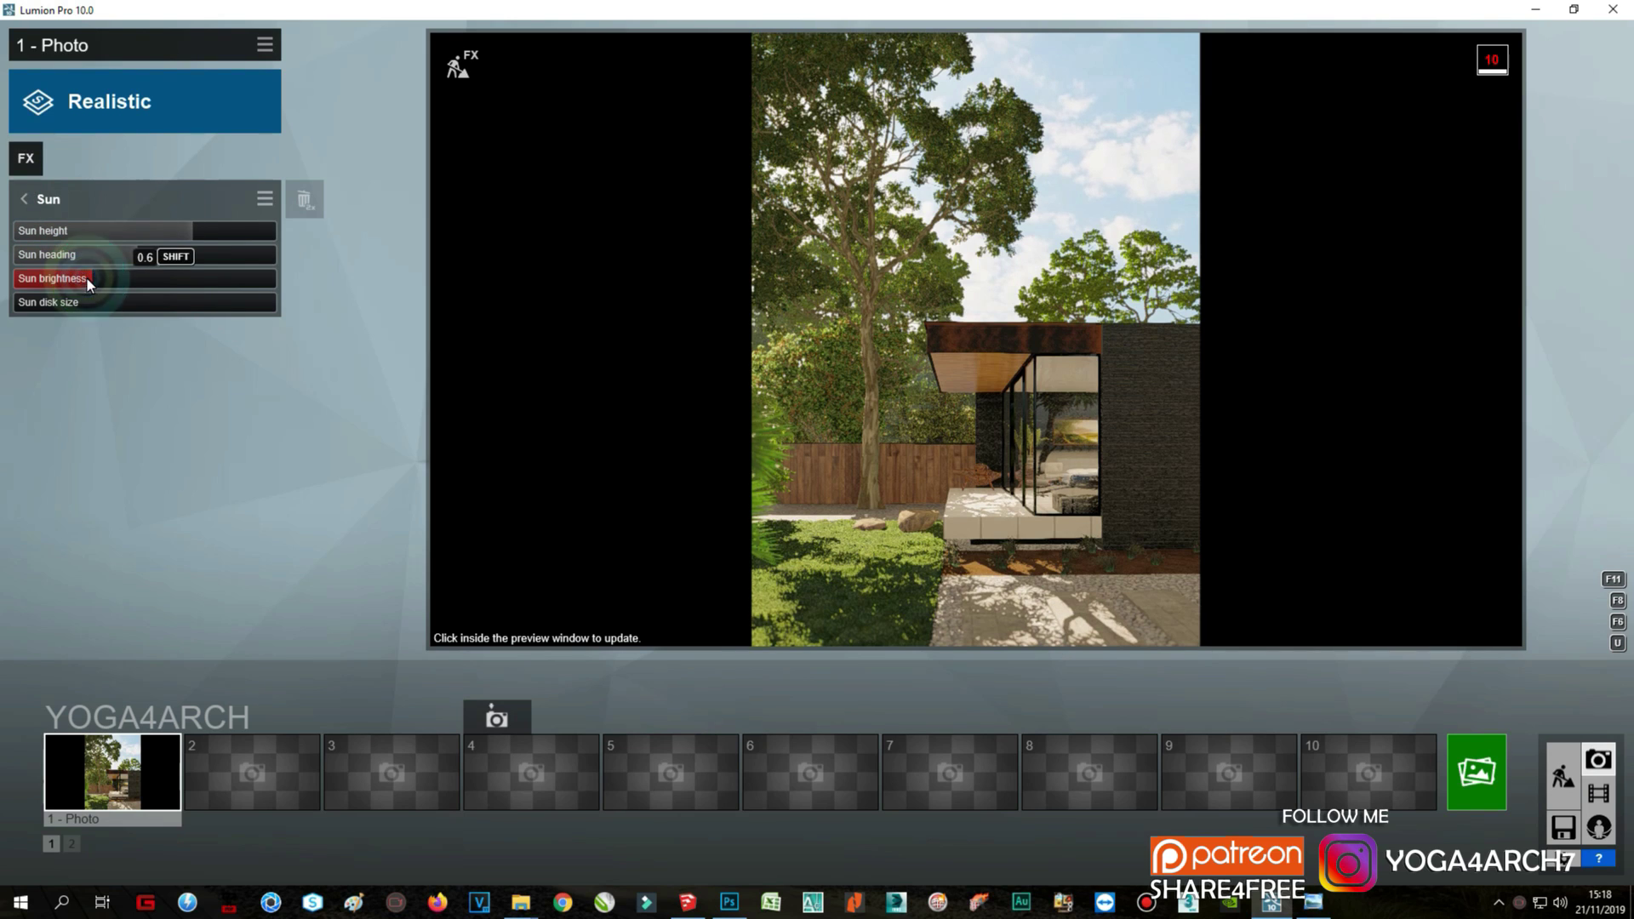
Step: Brighten the sun, add a Shadow effect with shadow coloring 0.0, then return to Build mode
drag(94, 281, 117, 281)
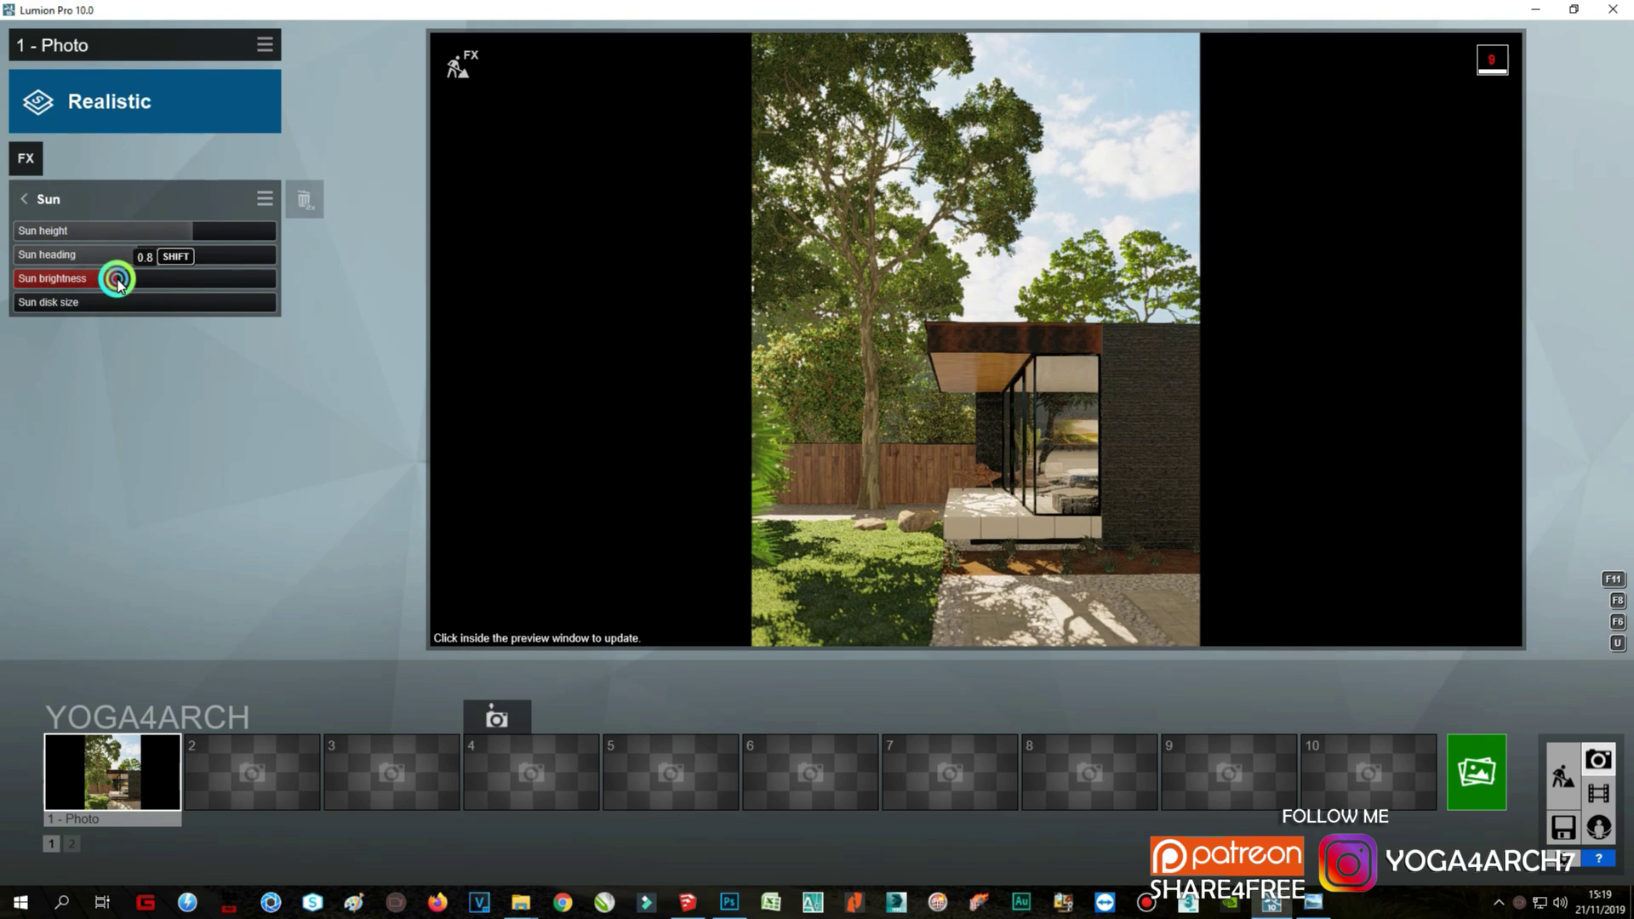
click(25, 158)
click(1007, 568)
click(34, 279)
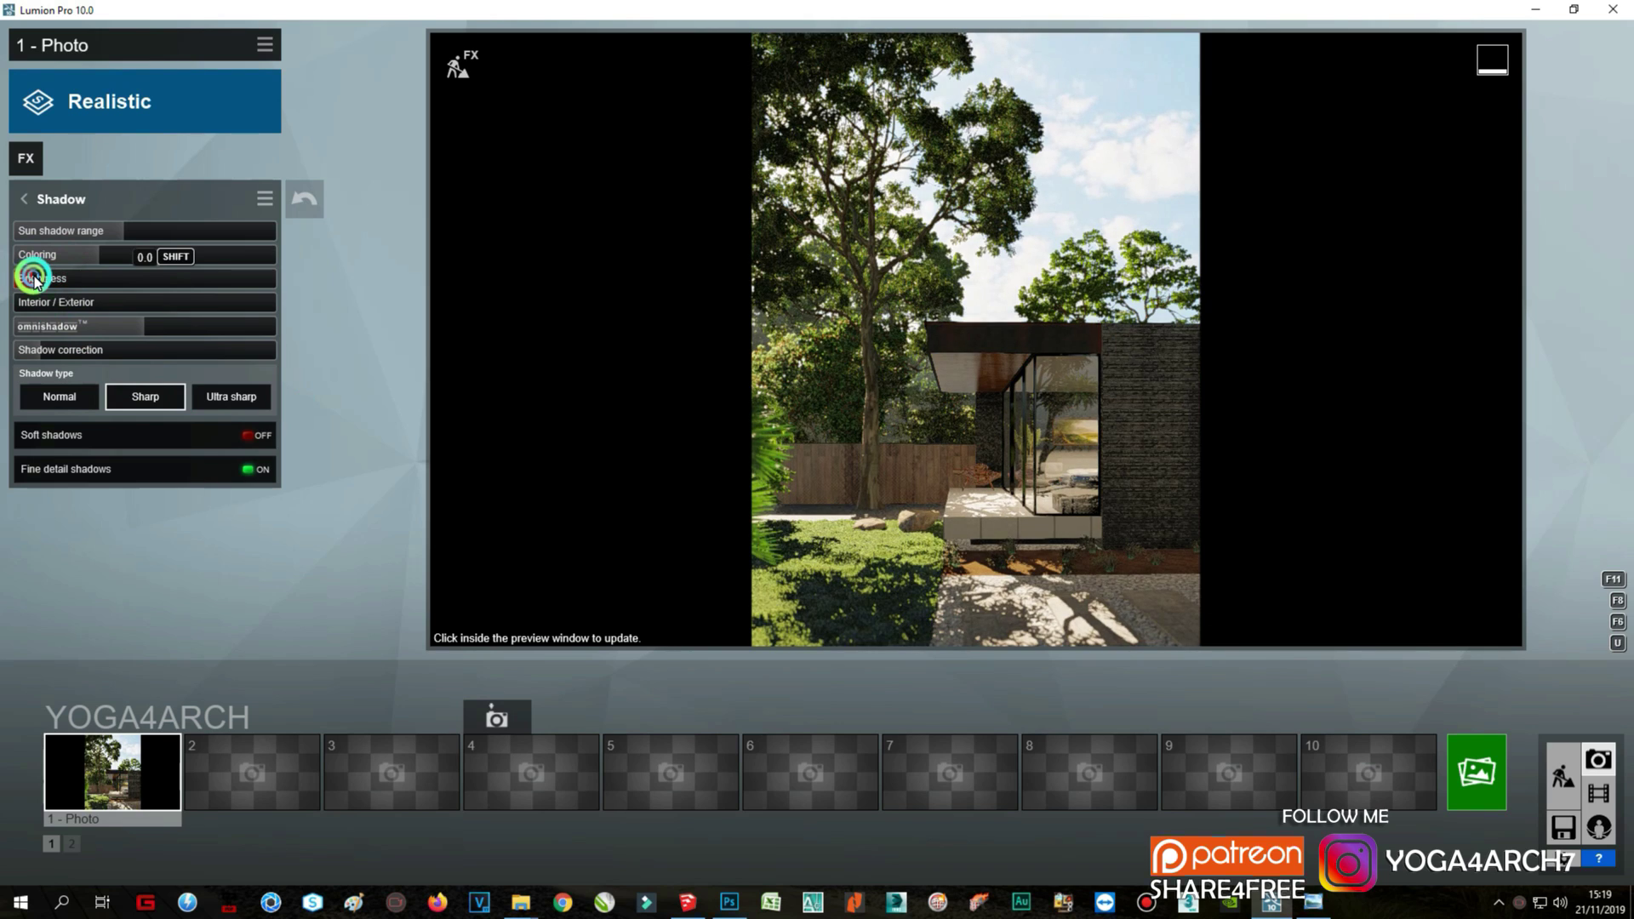
click(955, 499)
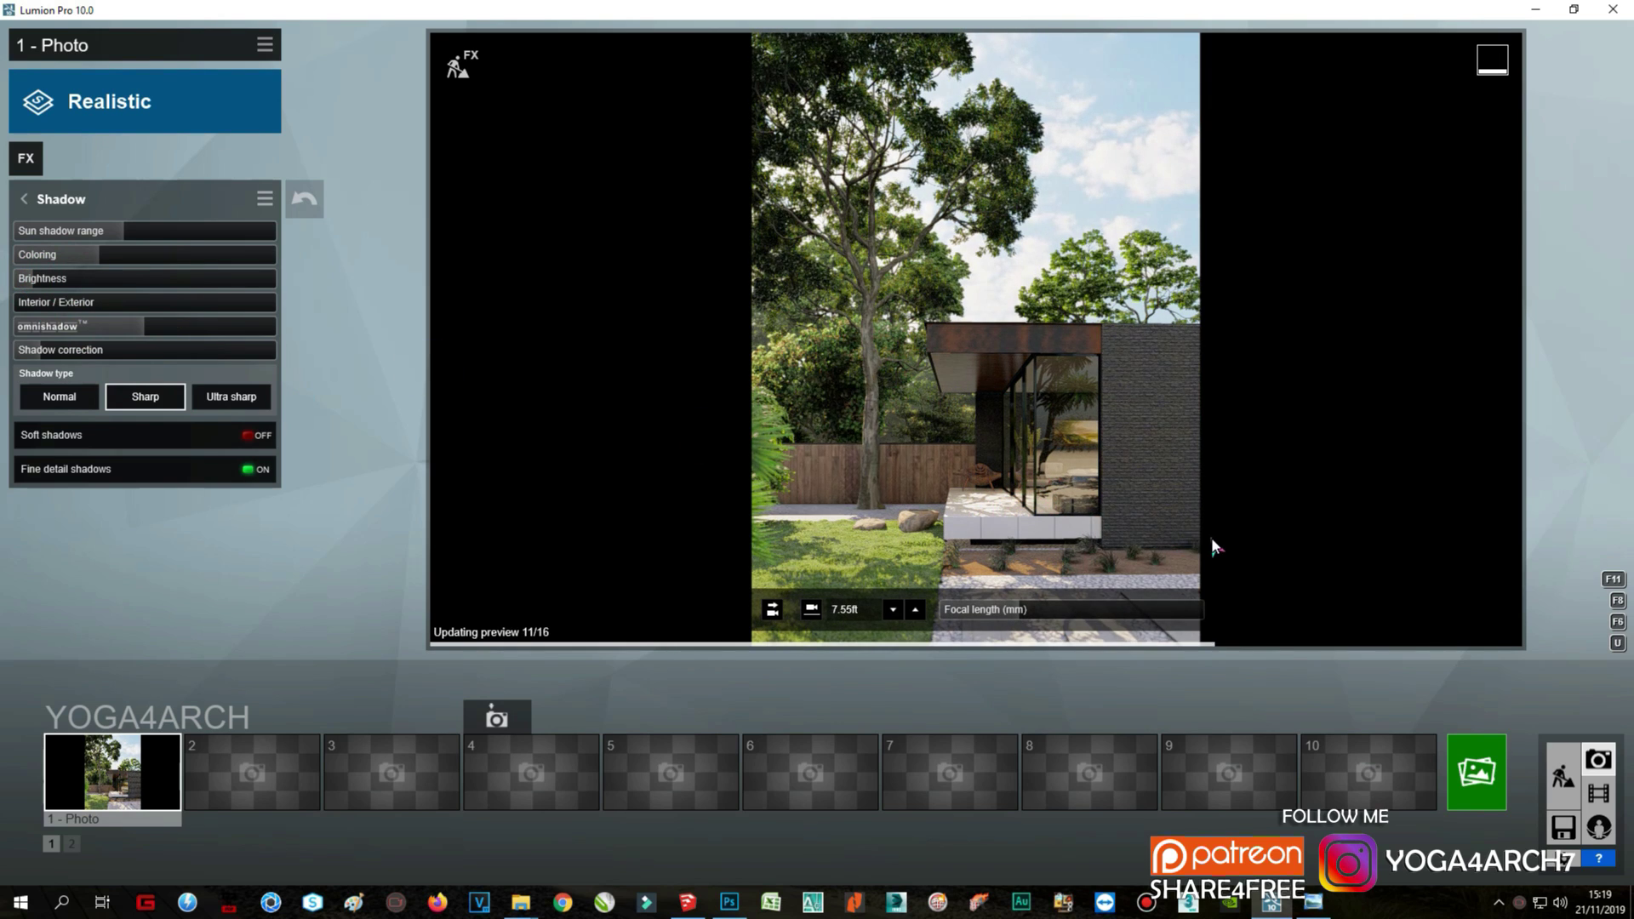
click(31, 281)
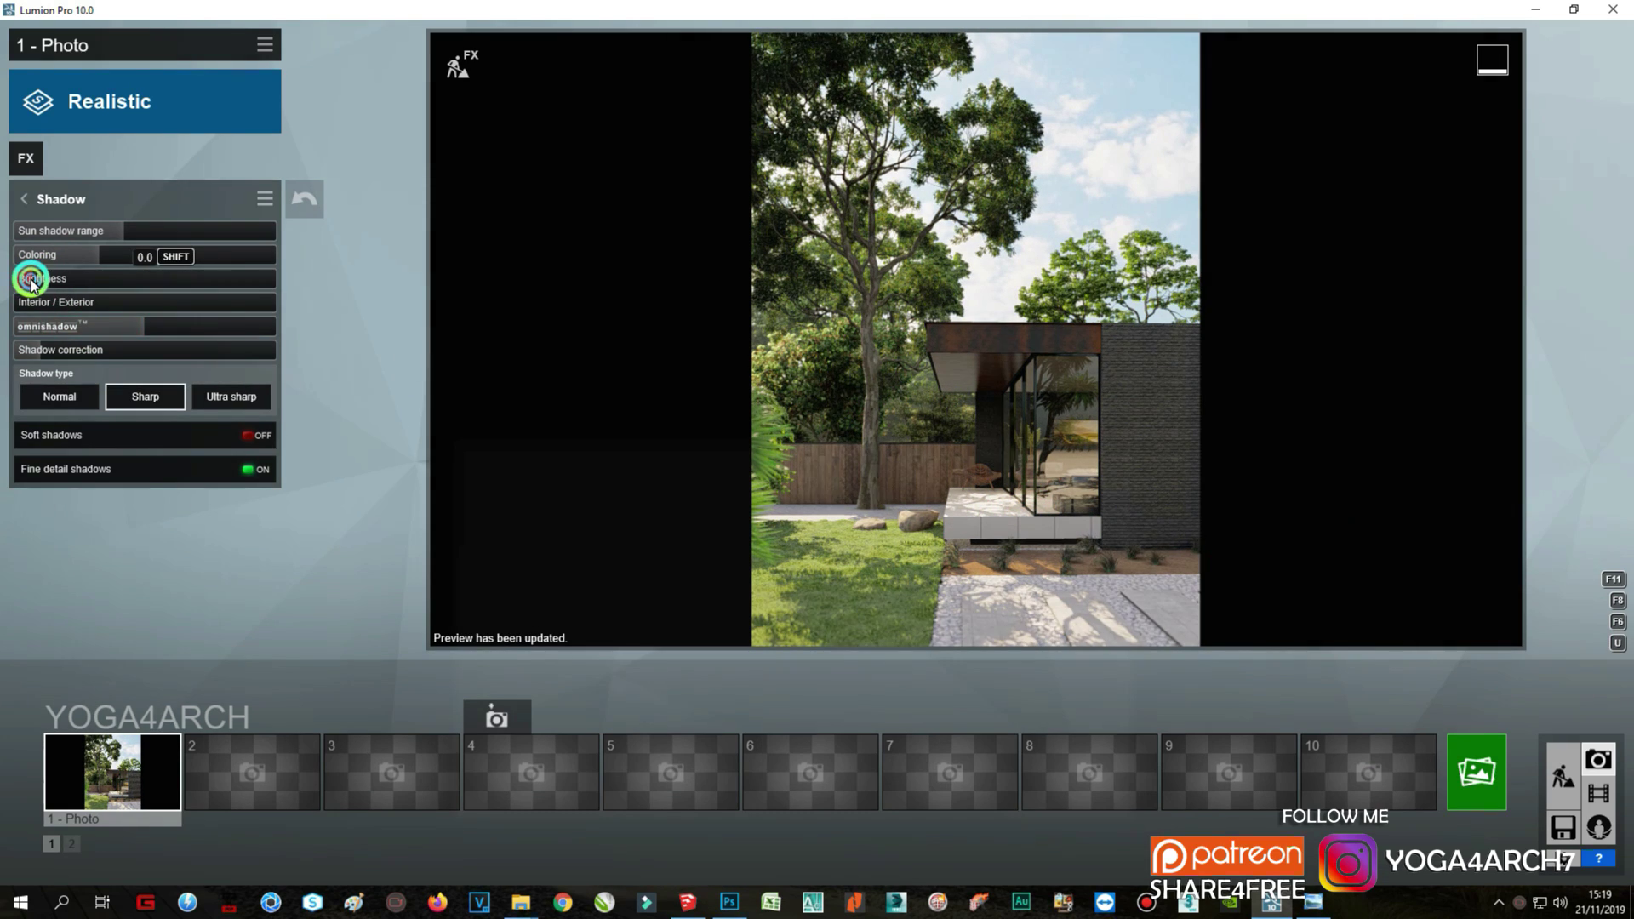
click(912, 480)
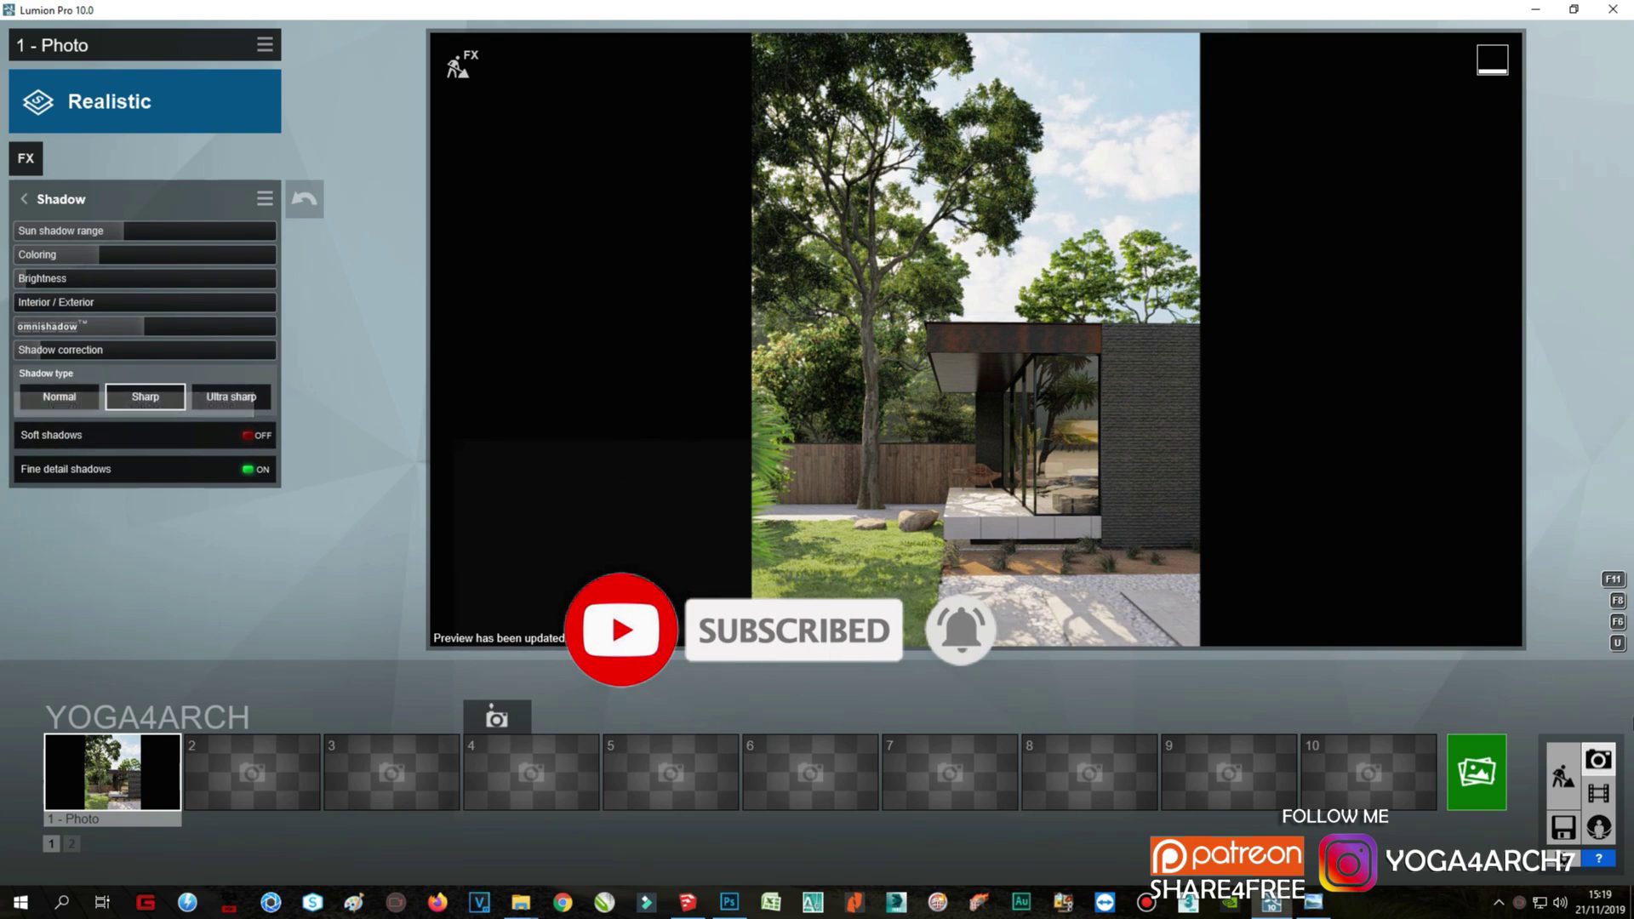
click(1563, 776)
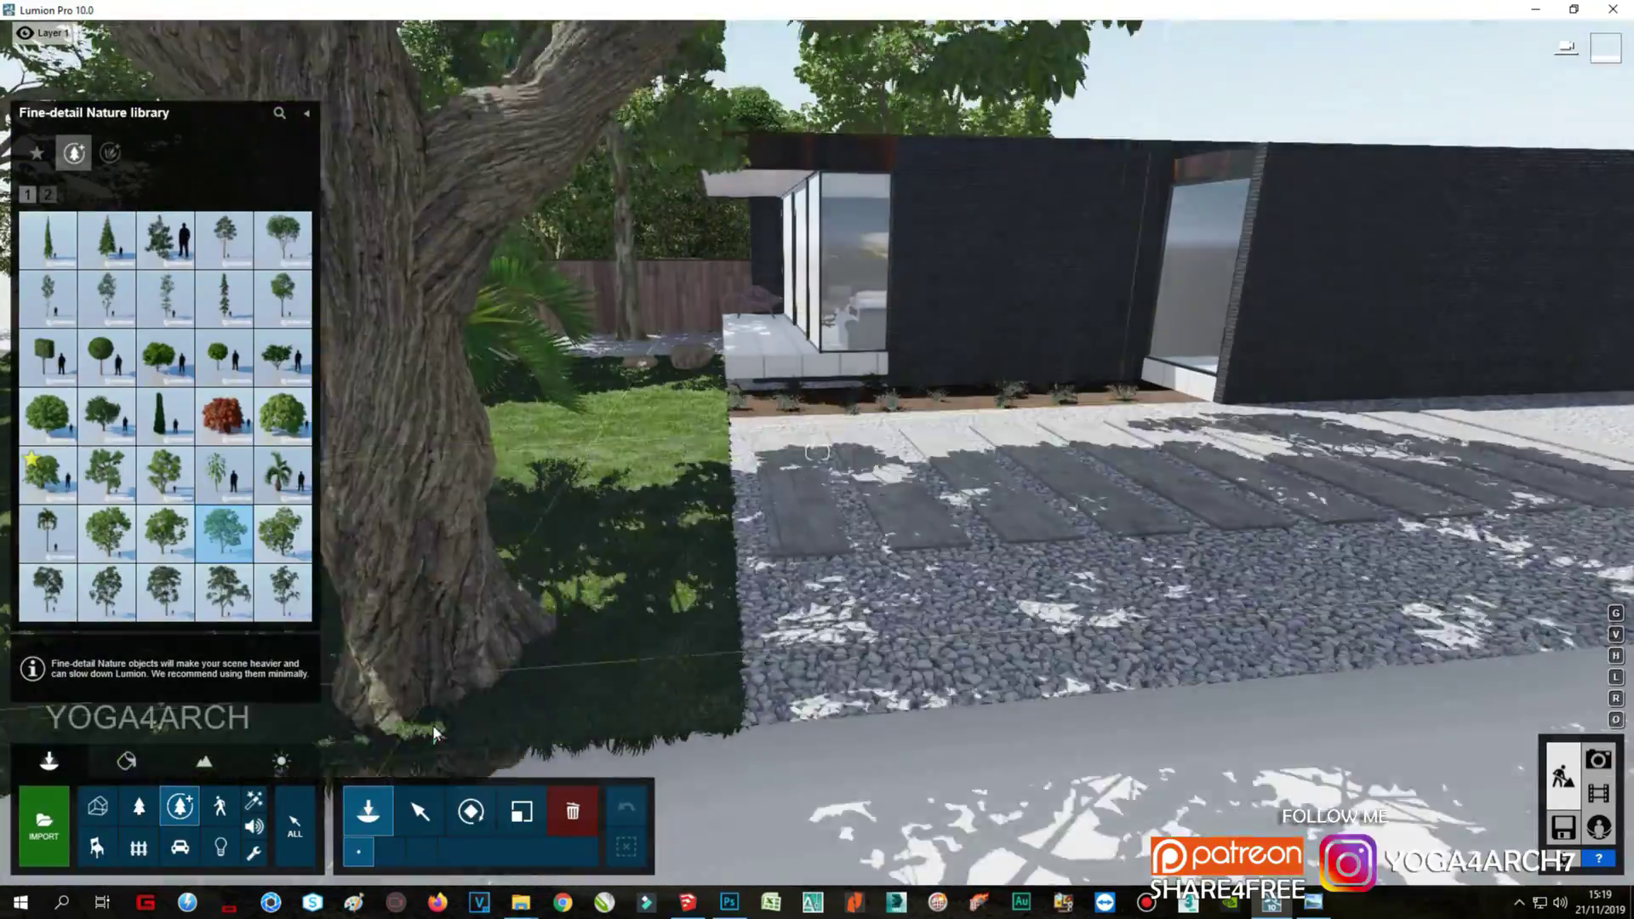
Step: Replace the gravel ground material with another gravel from the material library
click(420, 811)
scroll(697, 532, up, 10)
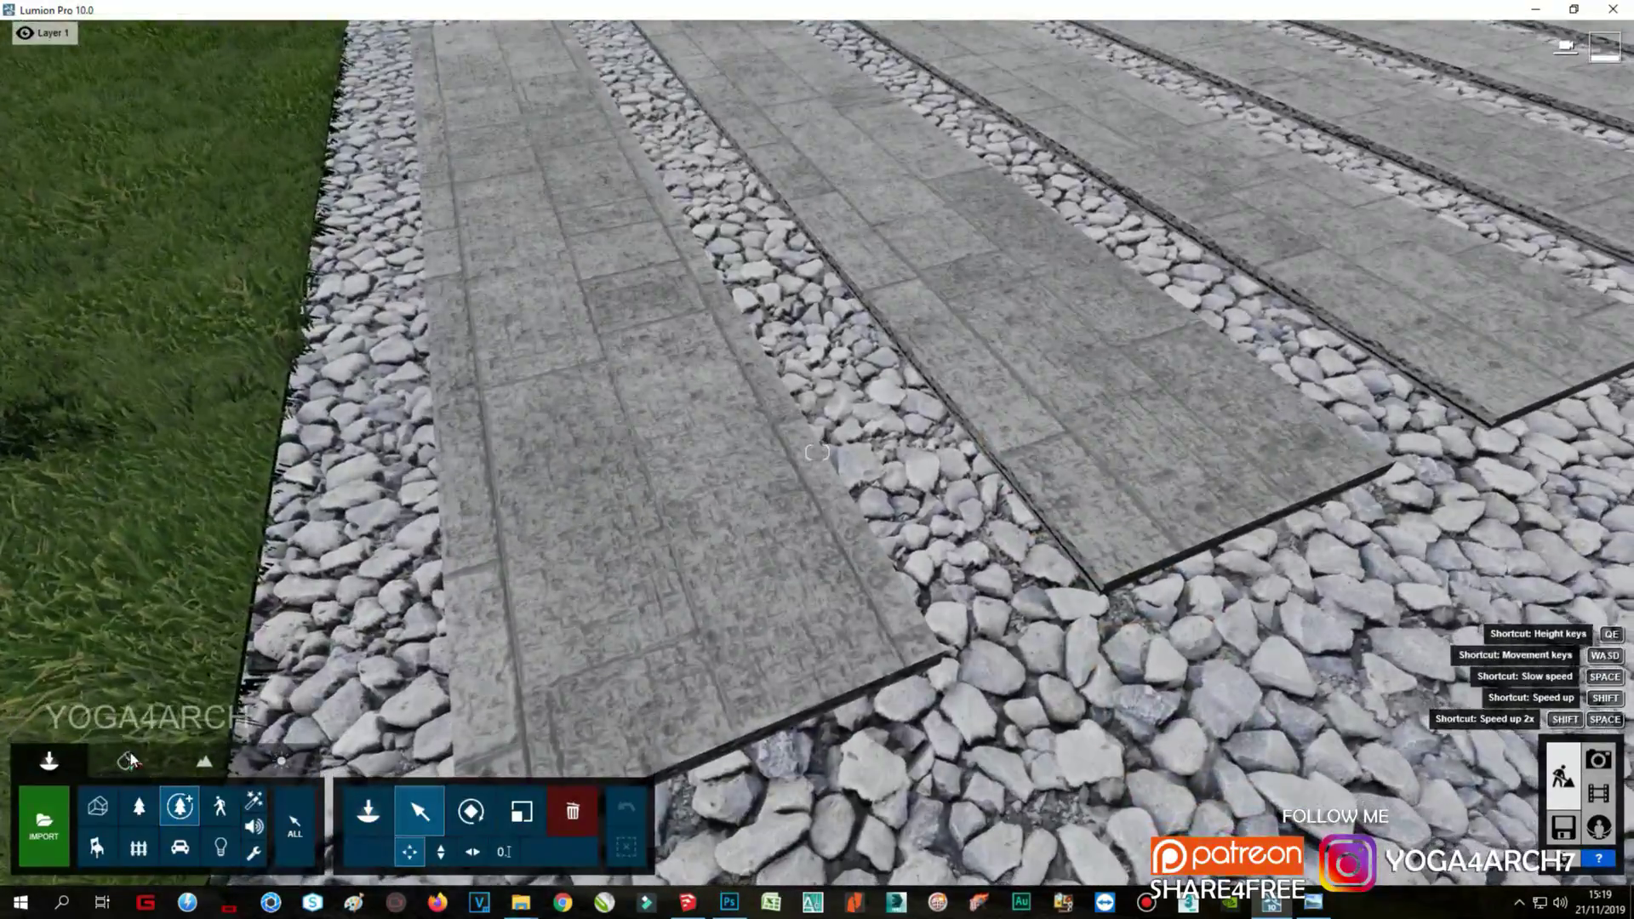
click(126, 760)
click(919, 788)
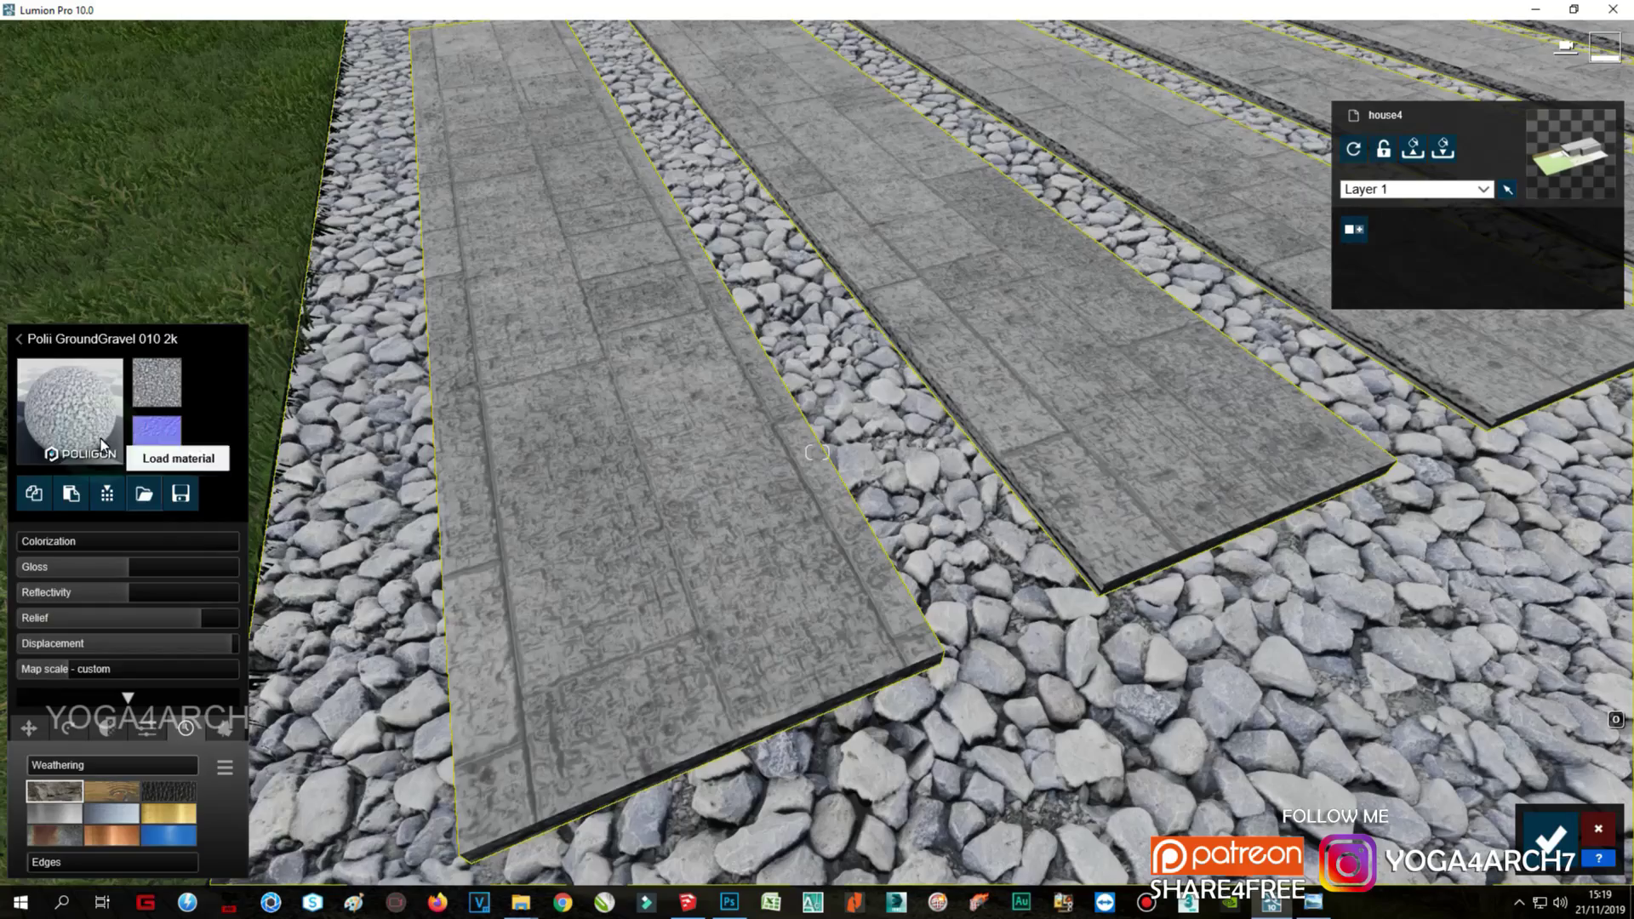
click(145, 459)
click(132, 672)
scroll(438, 647, down, 10)
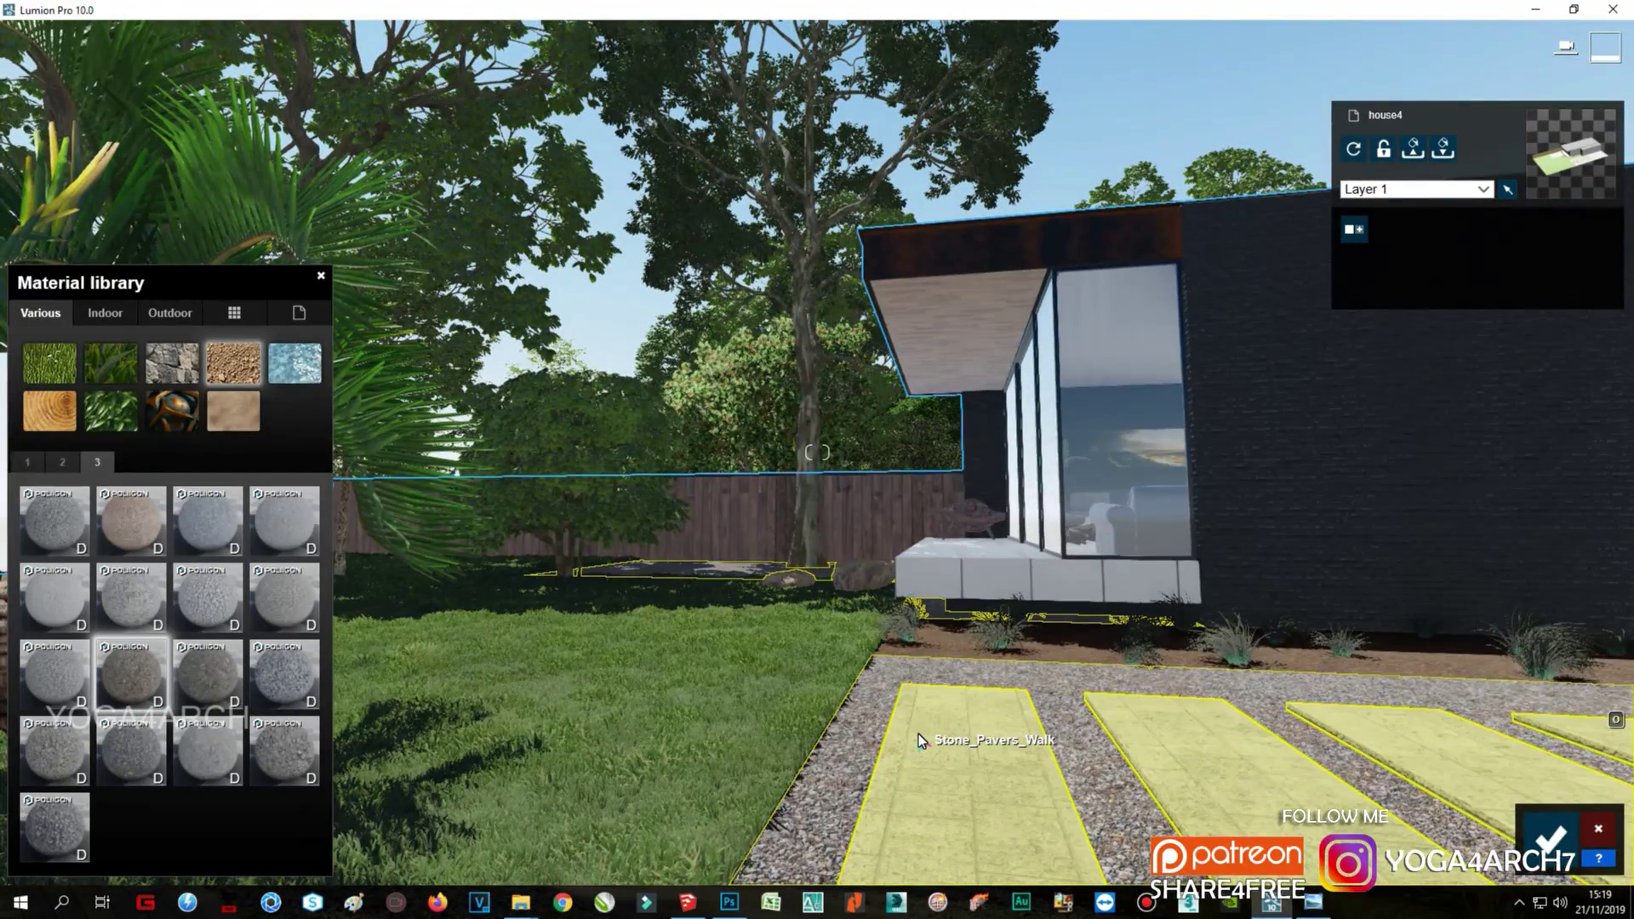
Step: Tint the wooden soffit material an orange-red colour
click(960, 347)
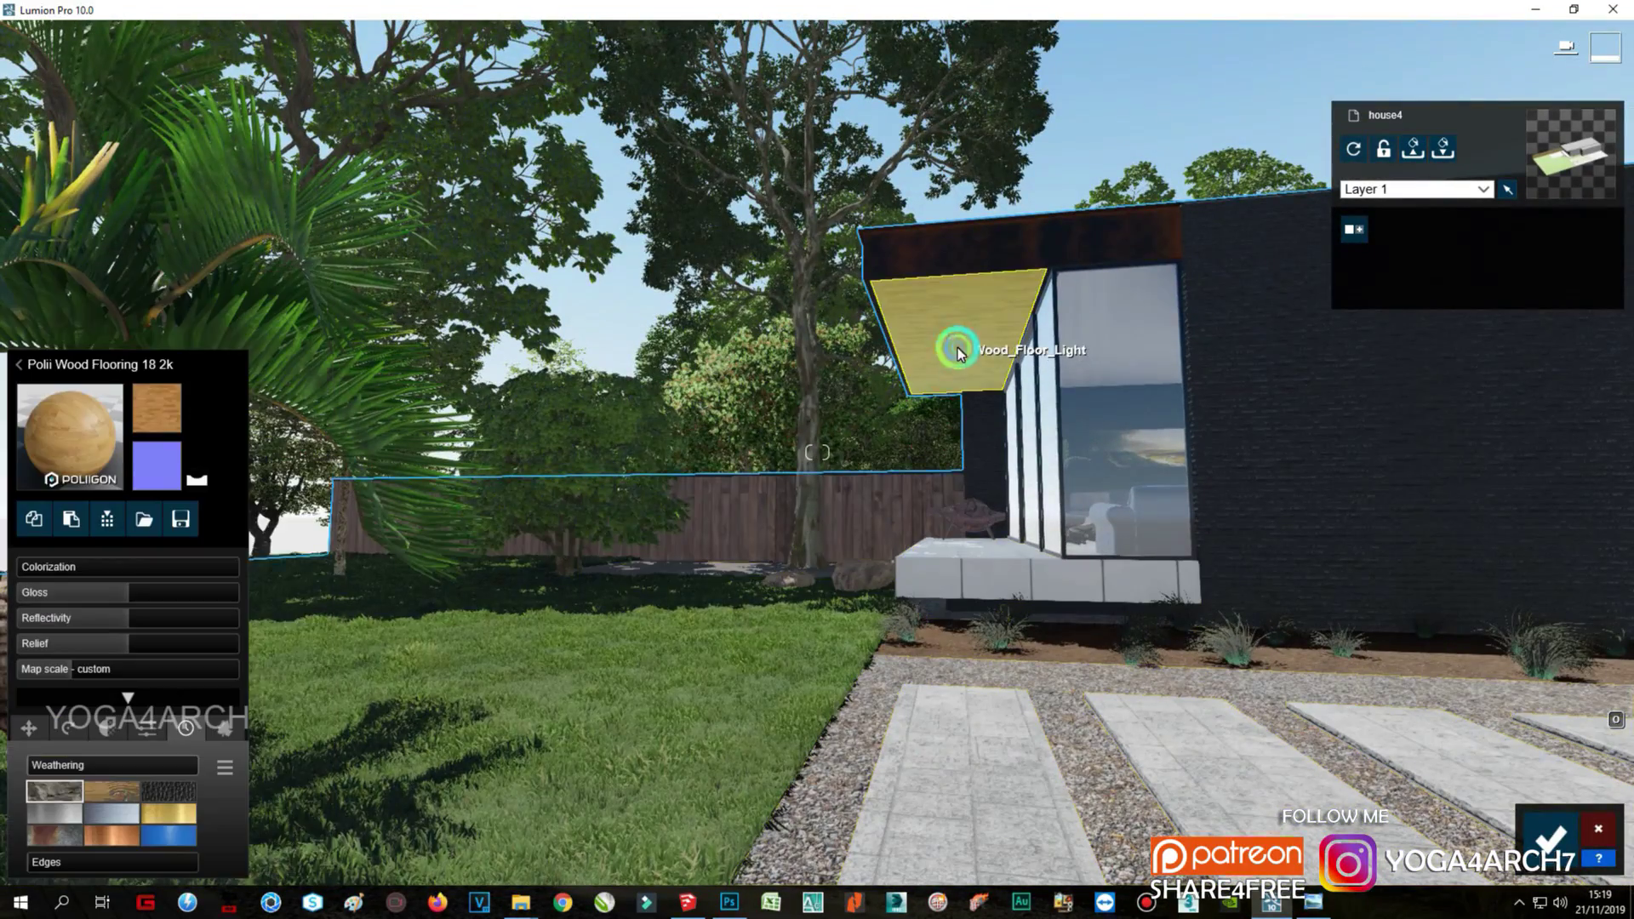
click(54, 566)
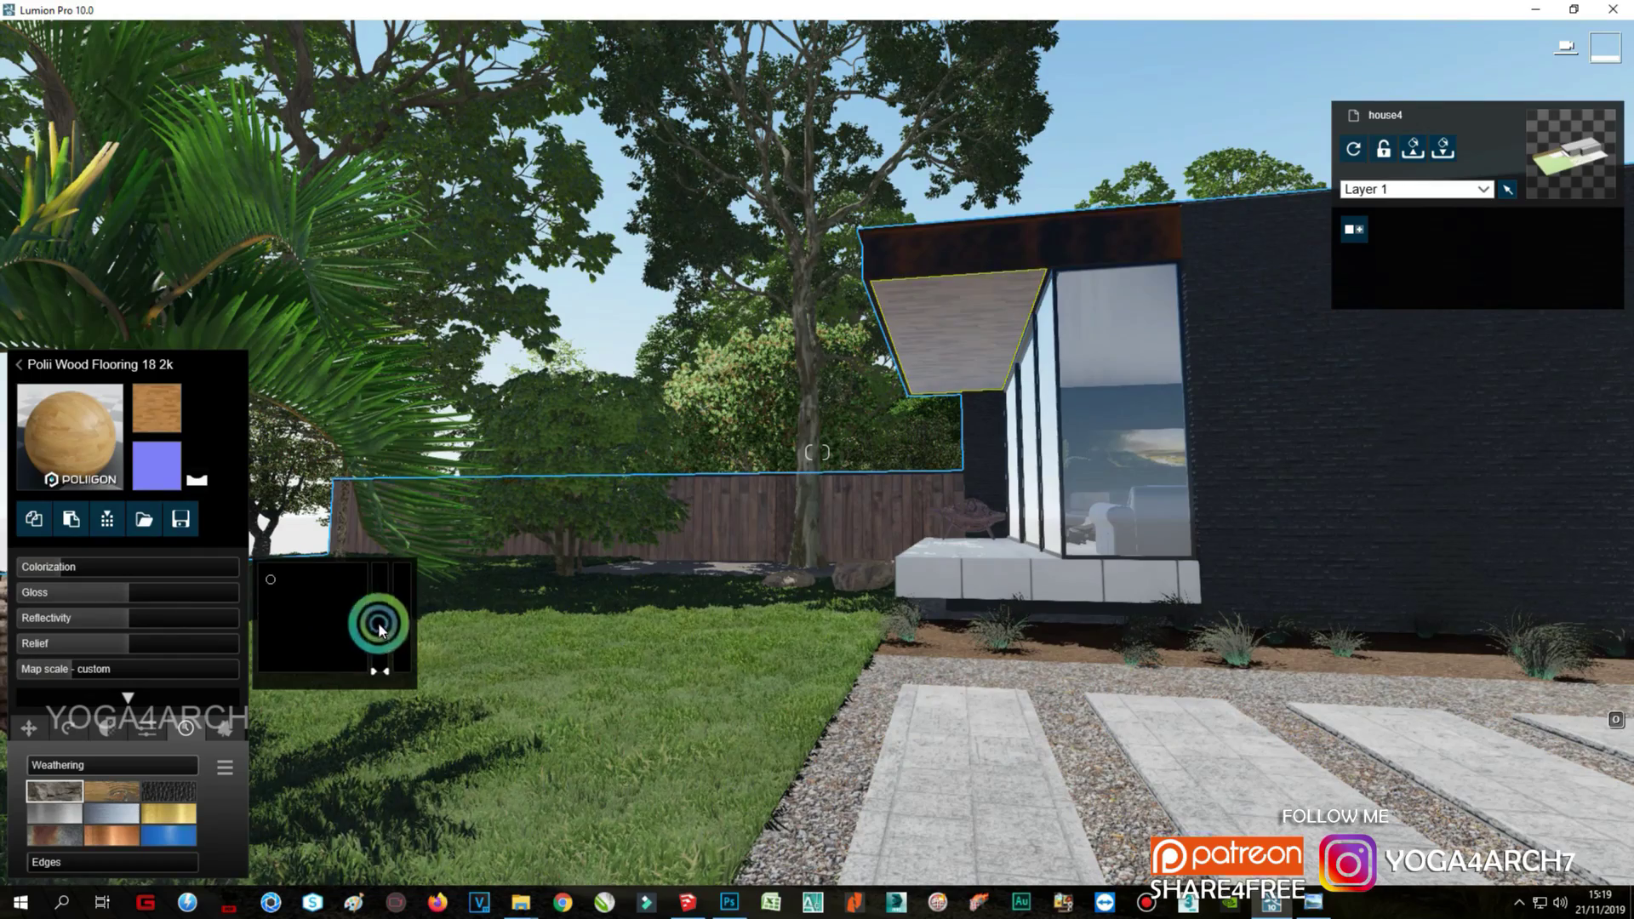
click(265, 580)
drag(265, 581, 260, 564)
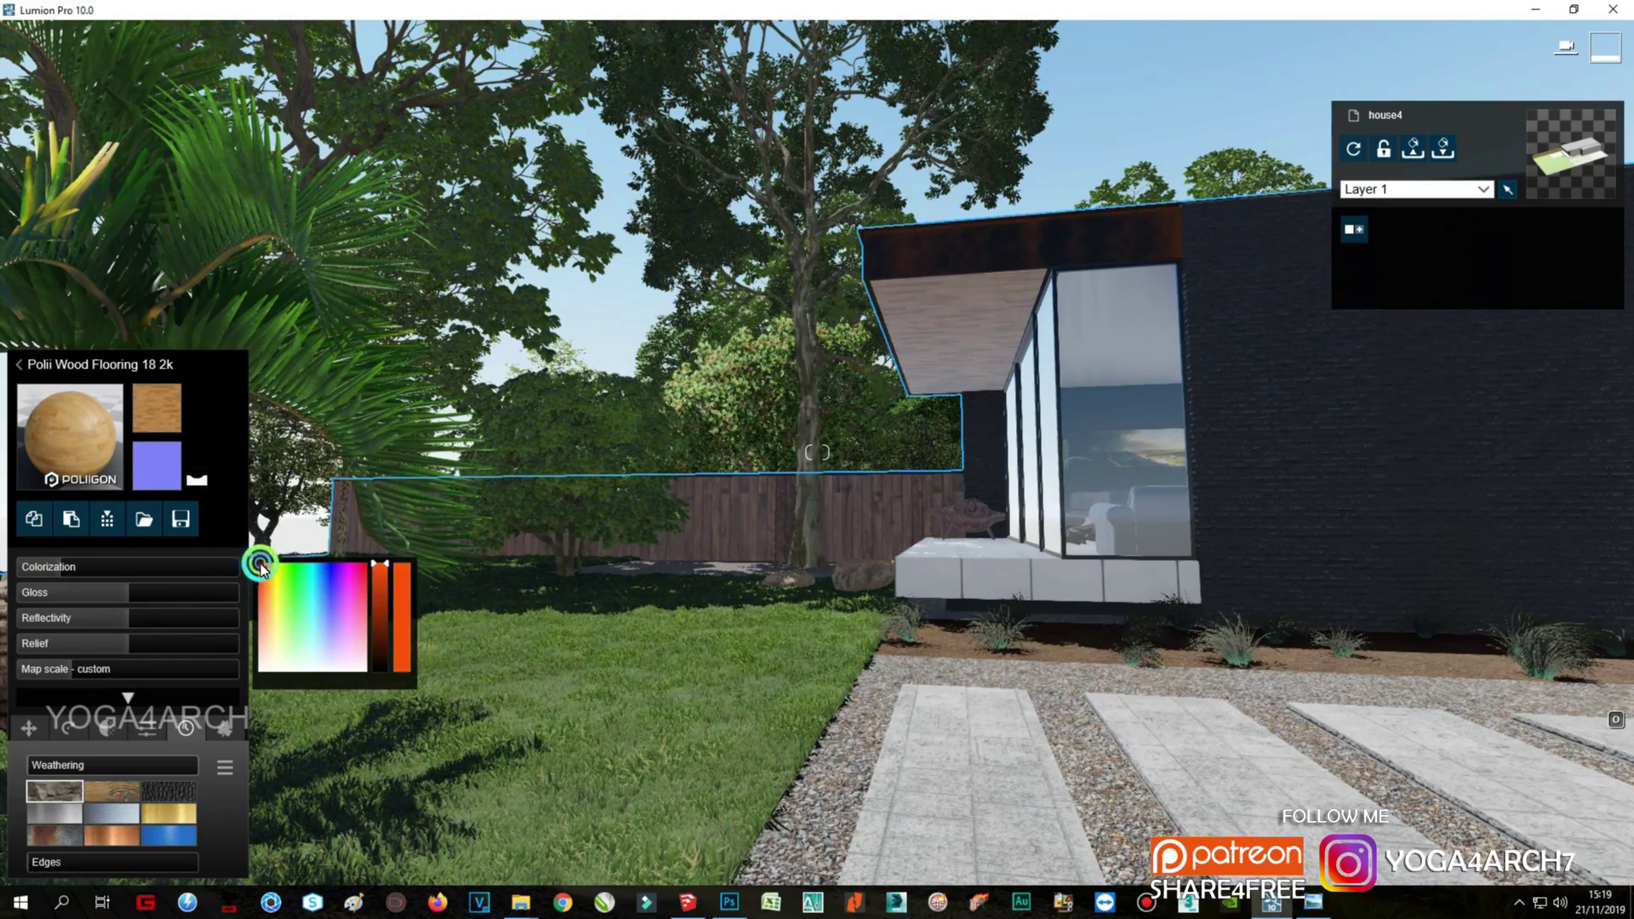
scroll(953, 640, up, 5)
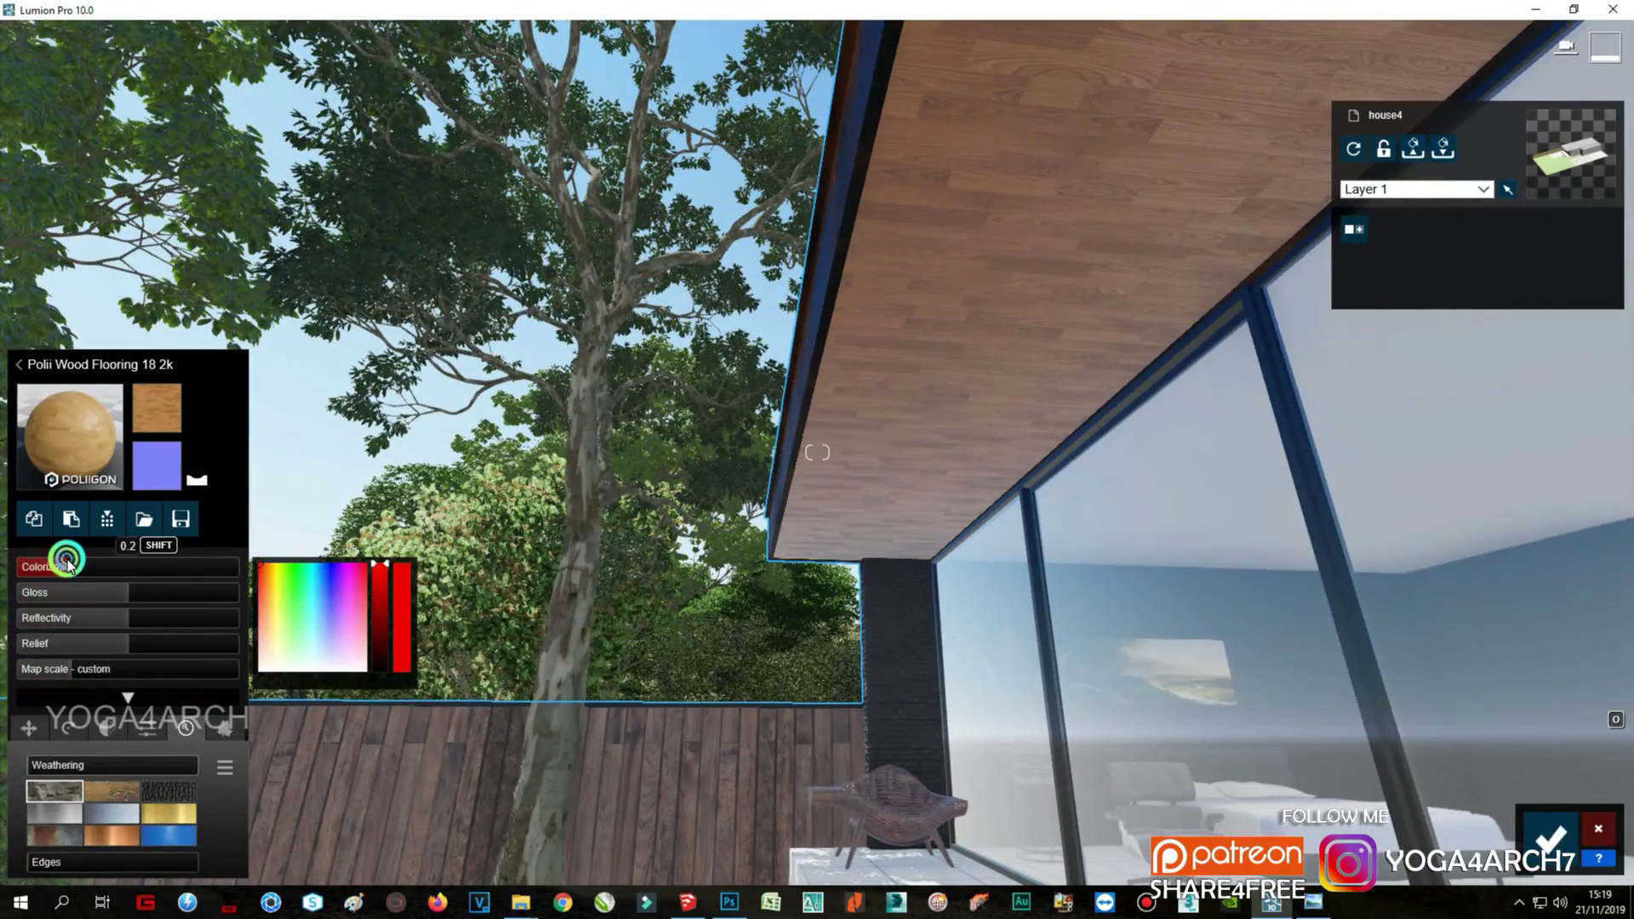
click(1551, 836)
Step: Spread ivy foliage over the wooden fence and choose its leaf type
click(742, 761)
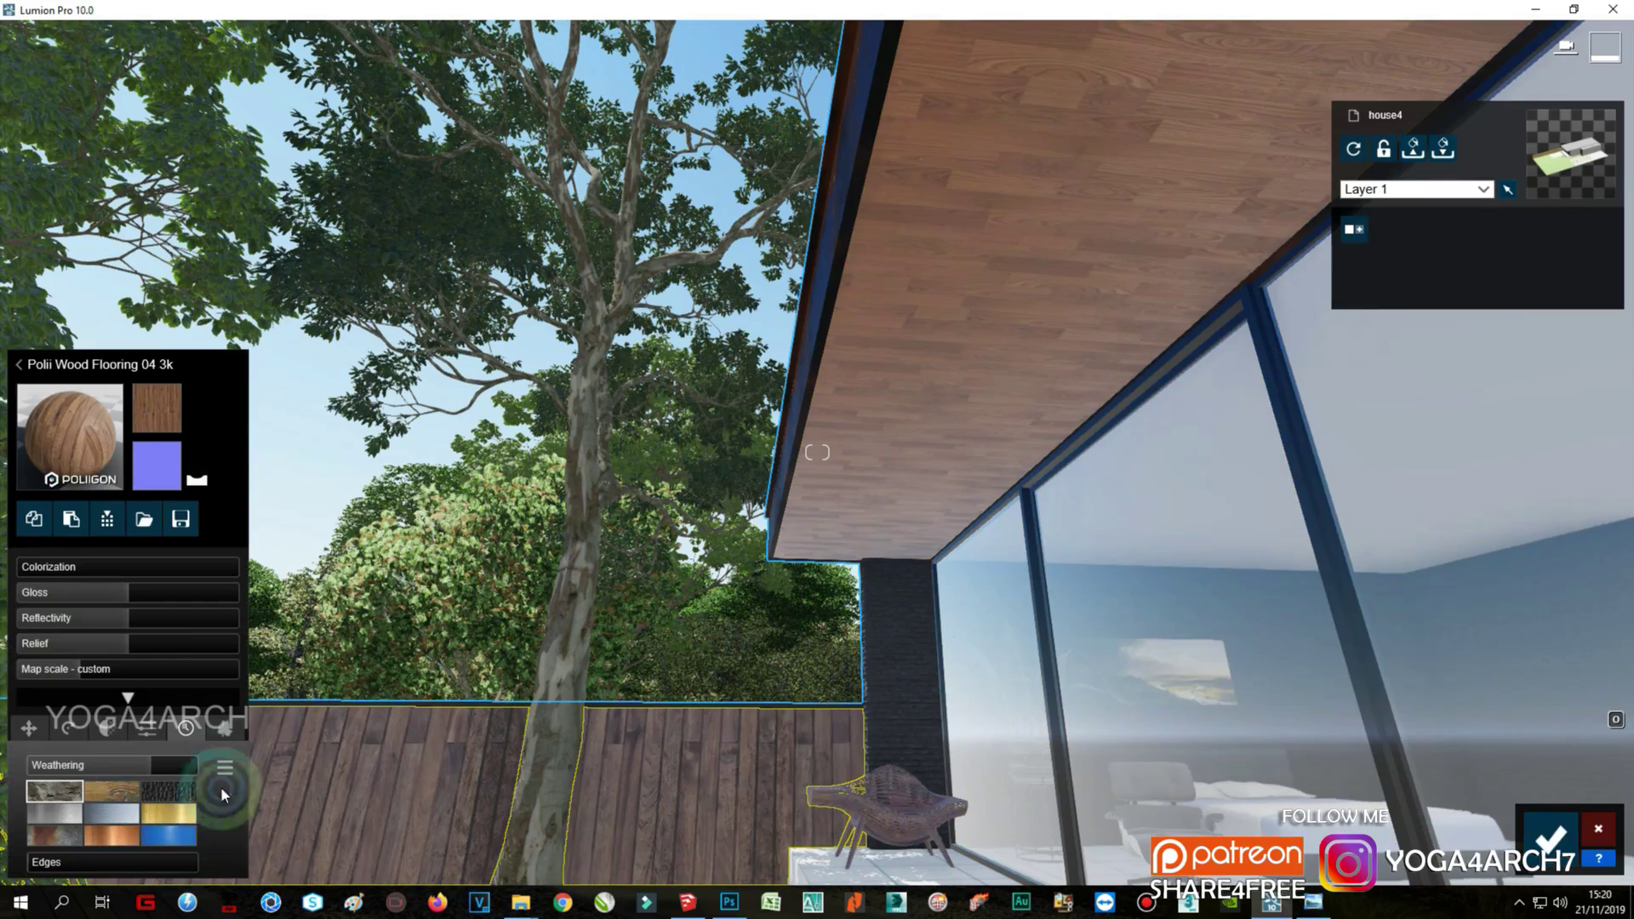
click(223, 727)
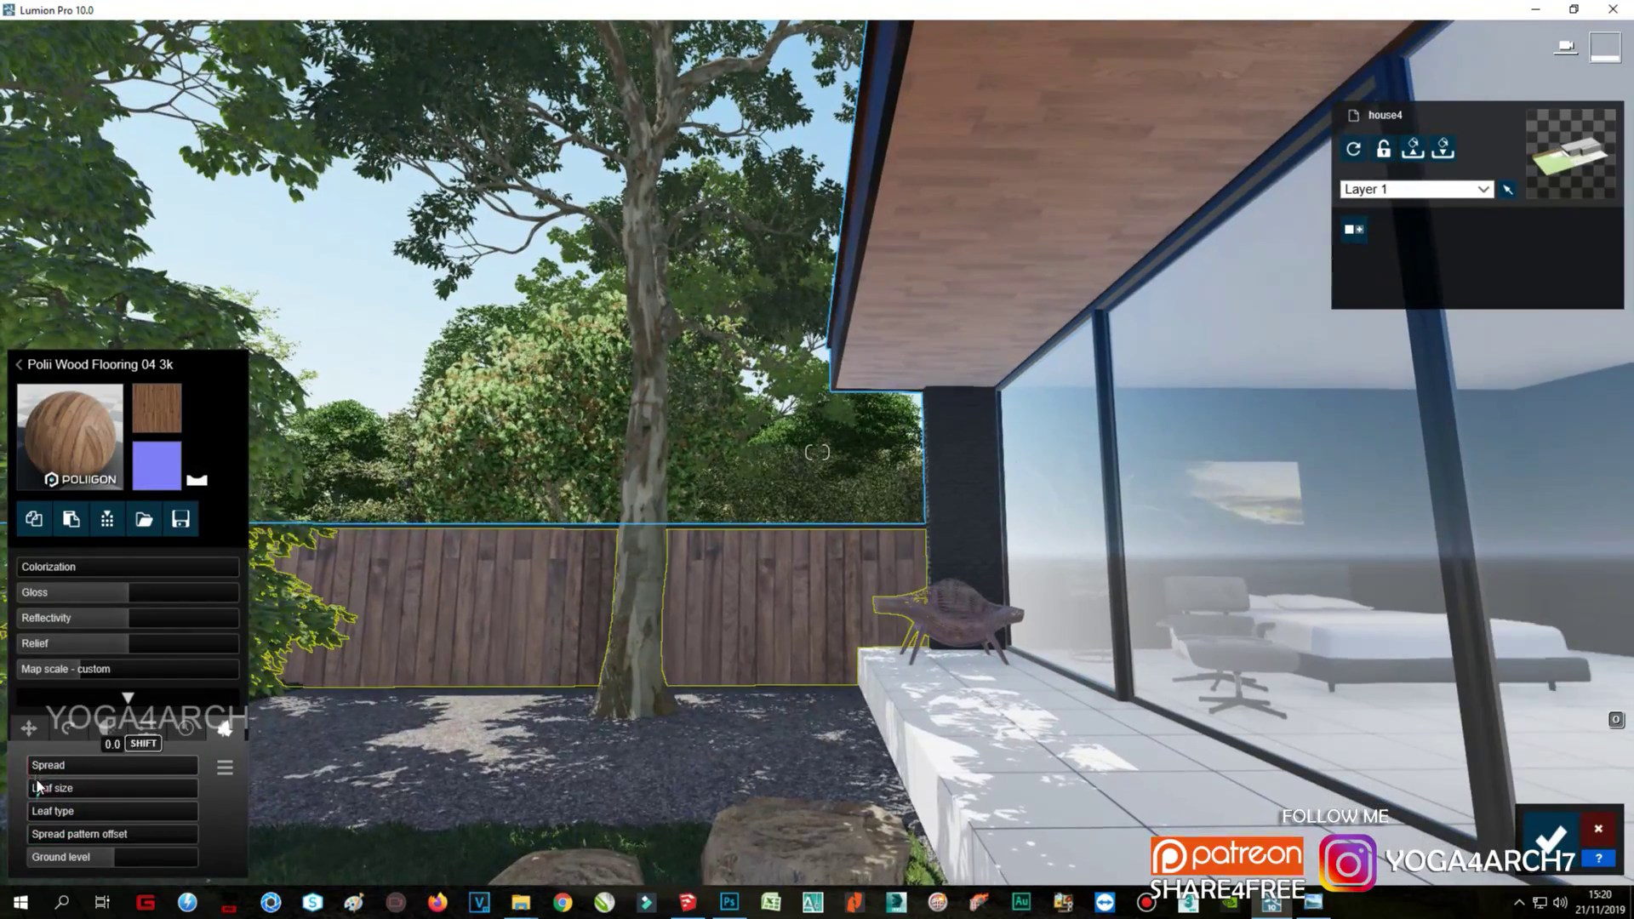
click(54, 809)
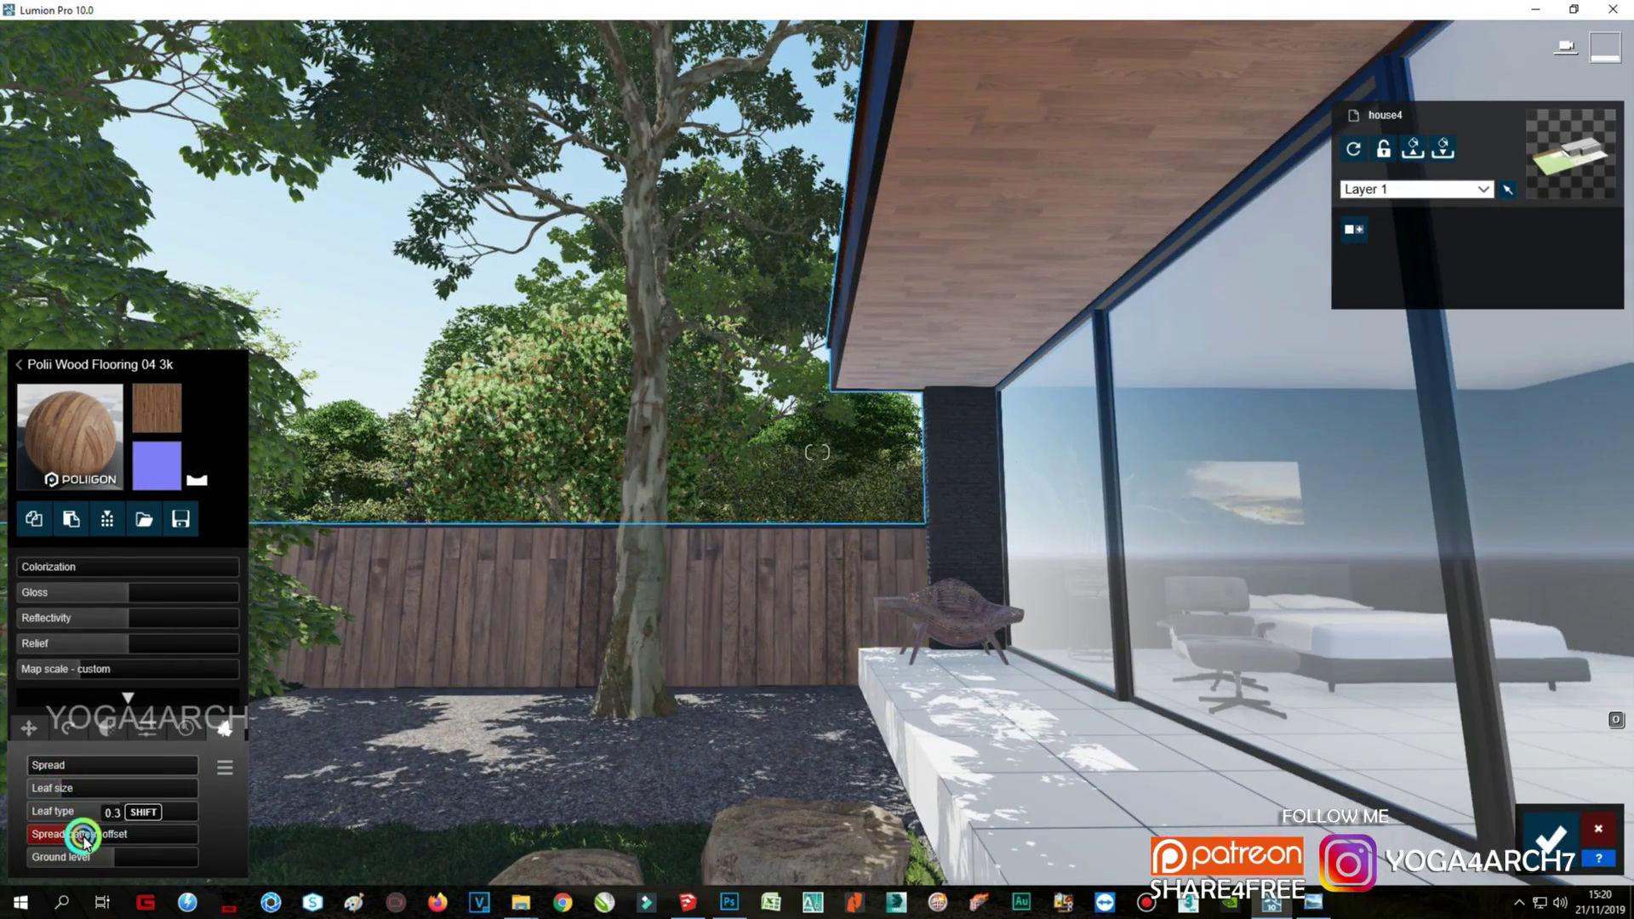
click(47, 766)
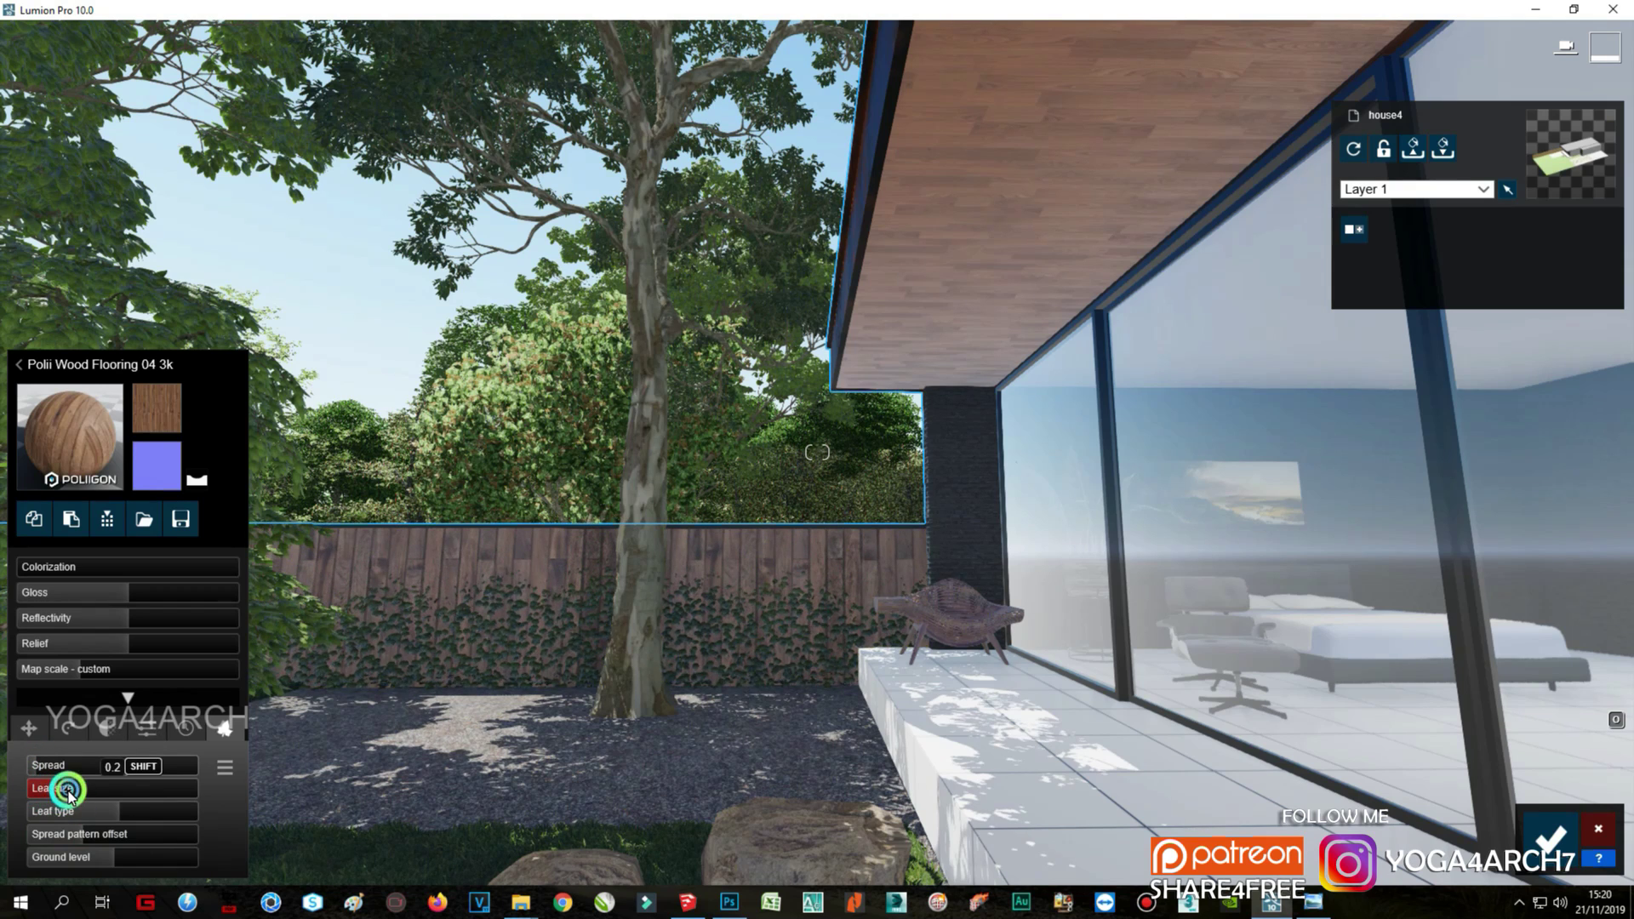
click(108, 808)
click(71, 813)
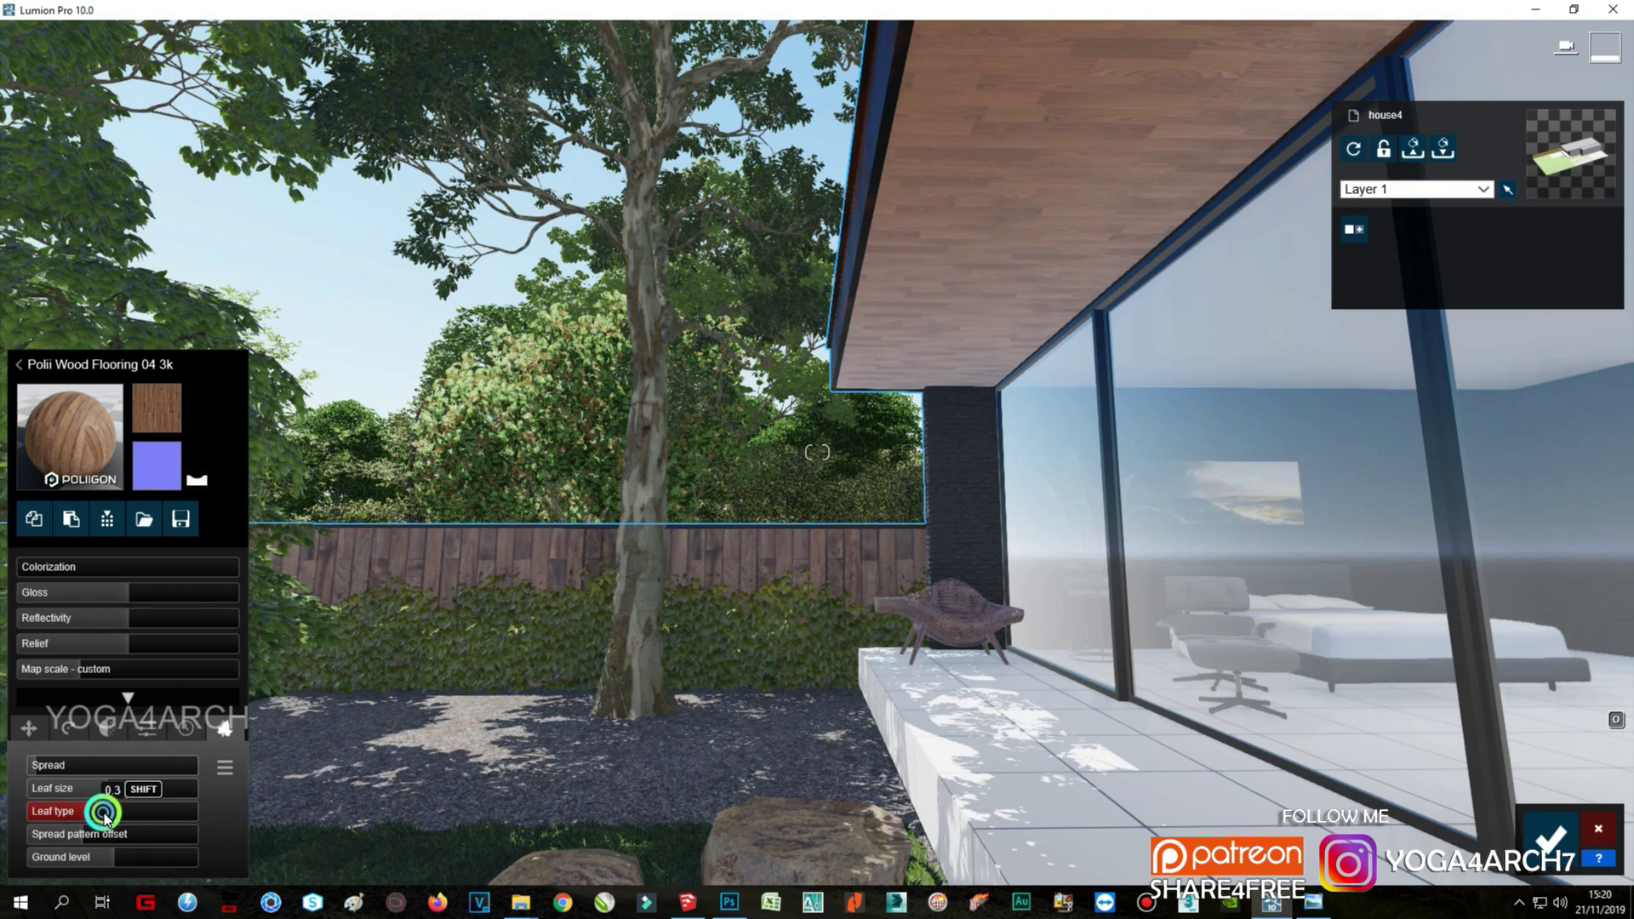
click(139, 811)
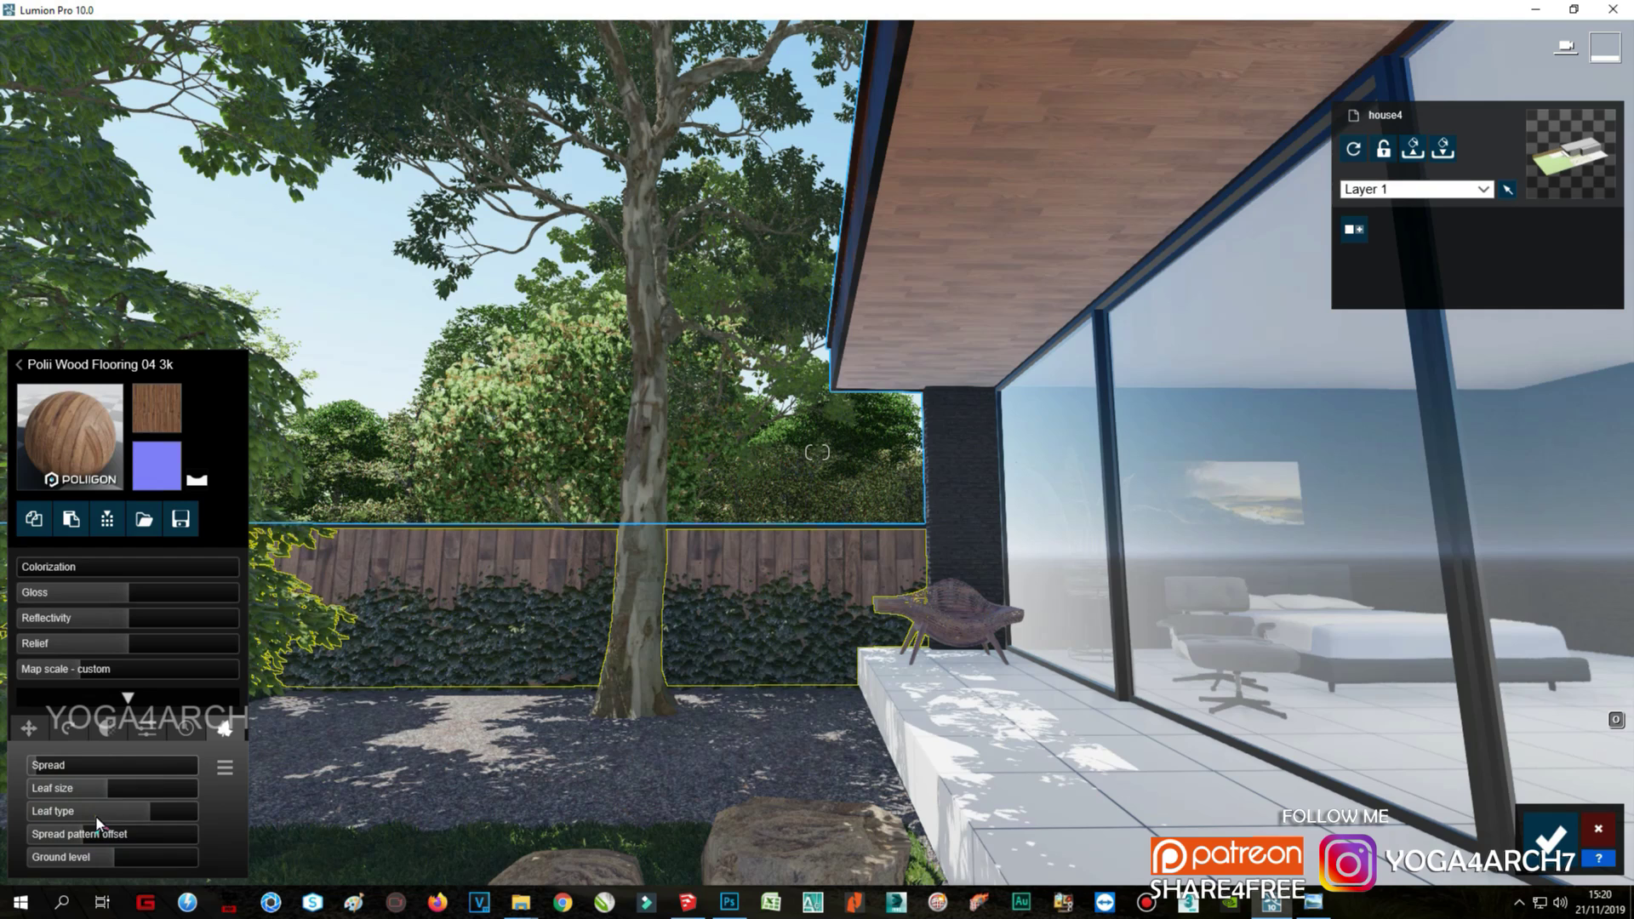
Step: Adjust the fence ivy's spread offset, low ground level and larger leaf size, then save
click(123, 836)
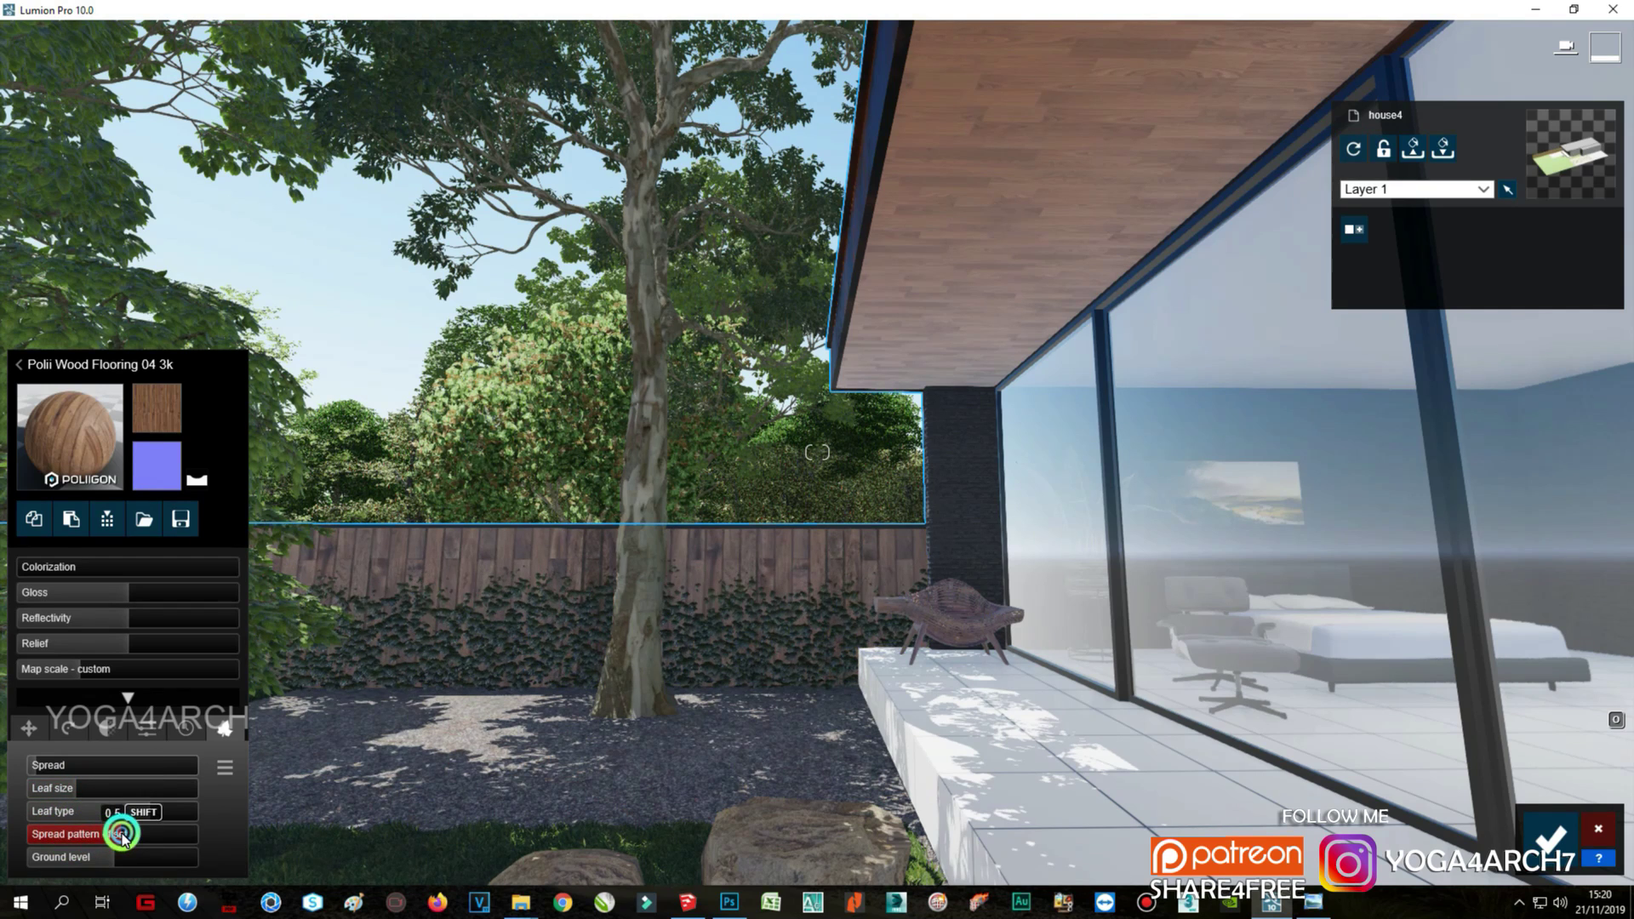
click(89, 858)
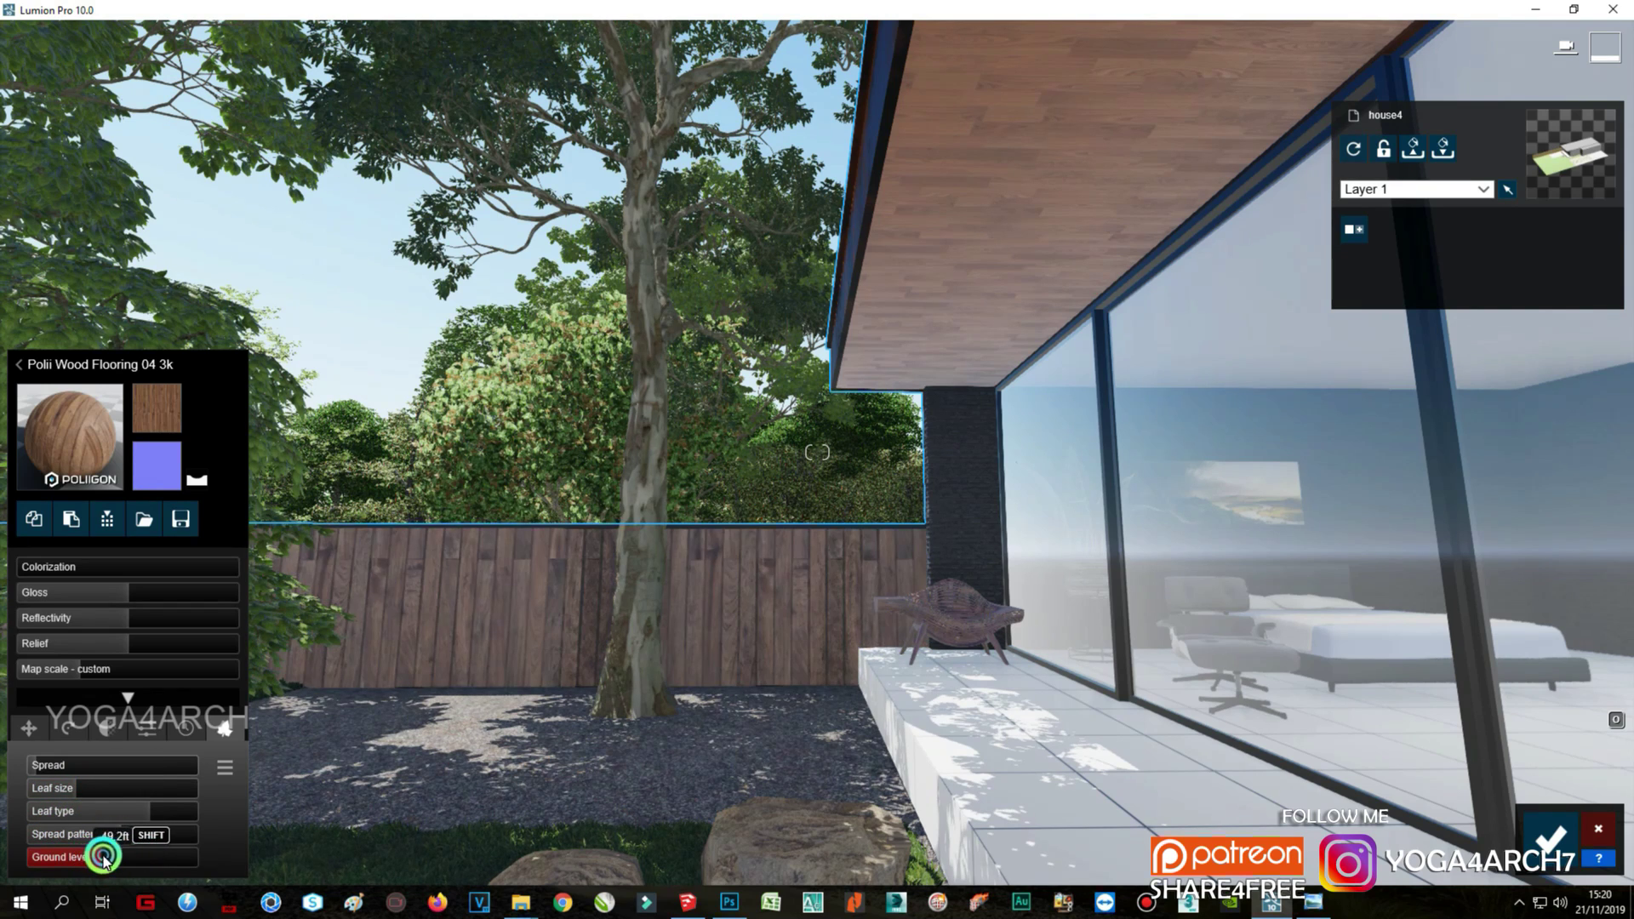
drag(115, 857, 114, 857)
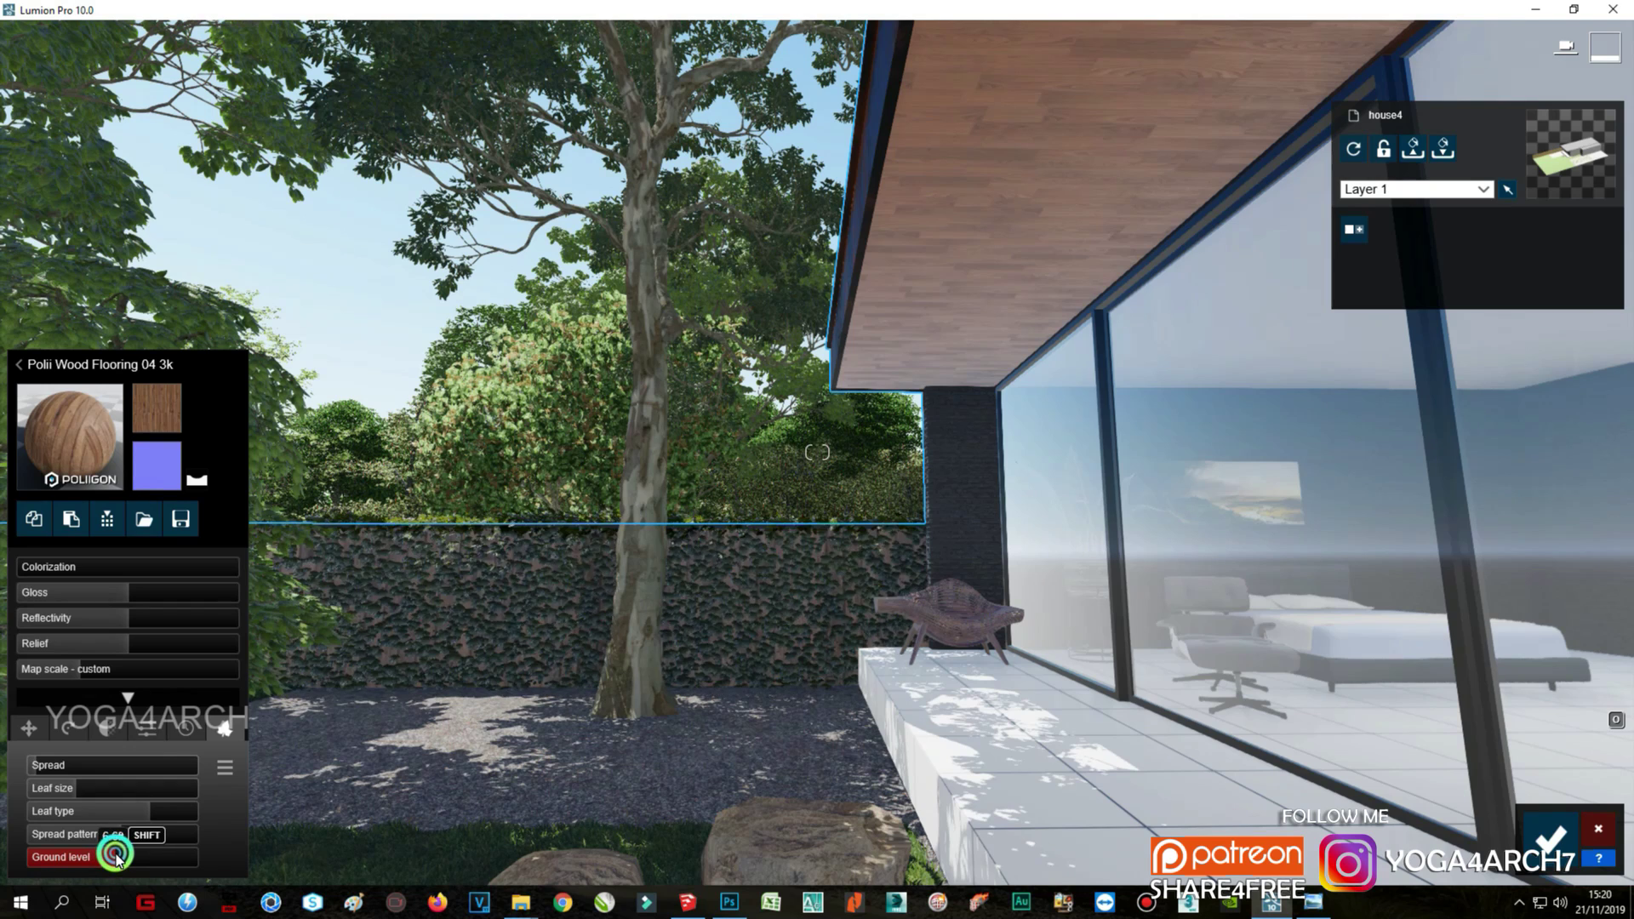
mouse_move(110, 790)
mouse_down()
mouse_move(127, 817)
mouse_move(289, 855)
mouse_up()
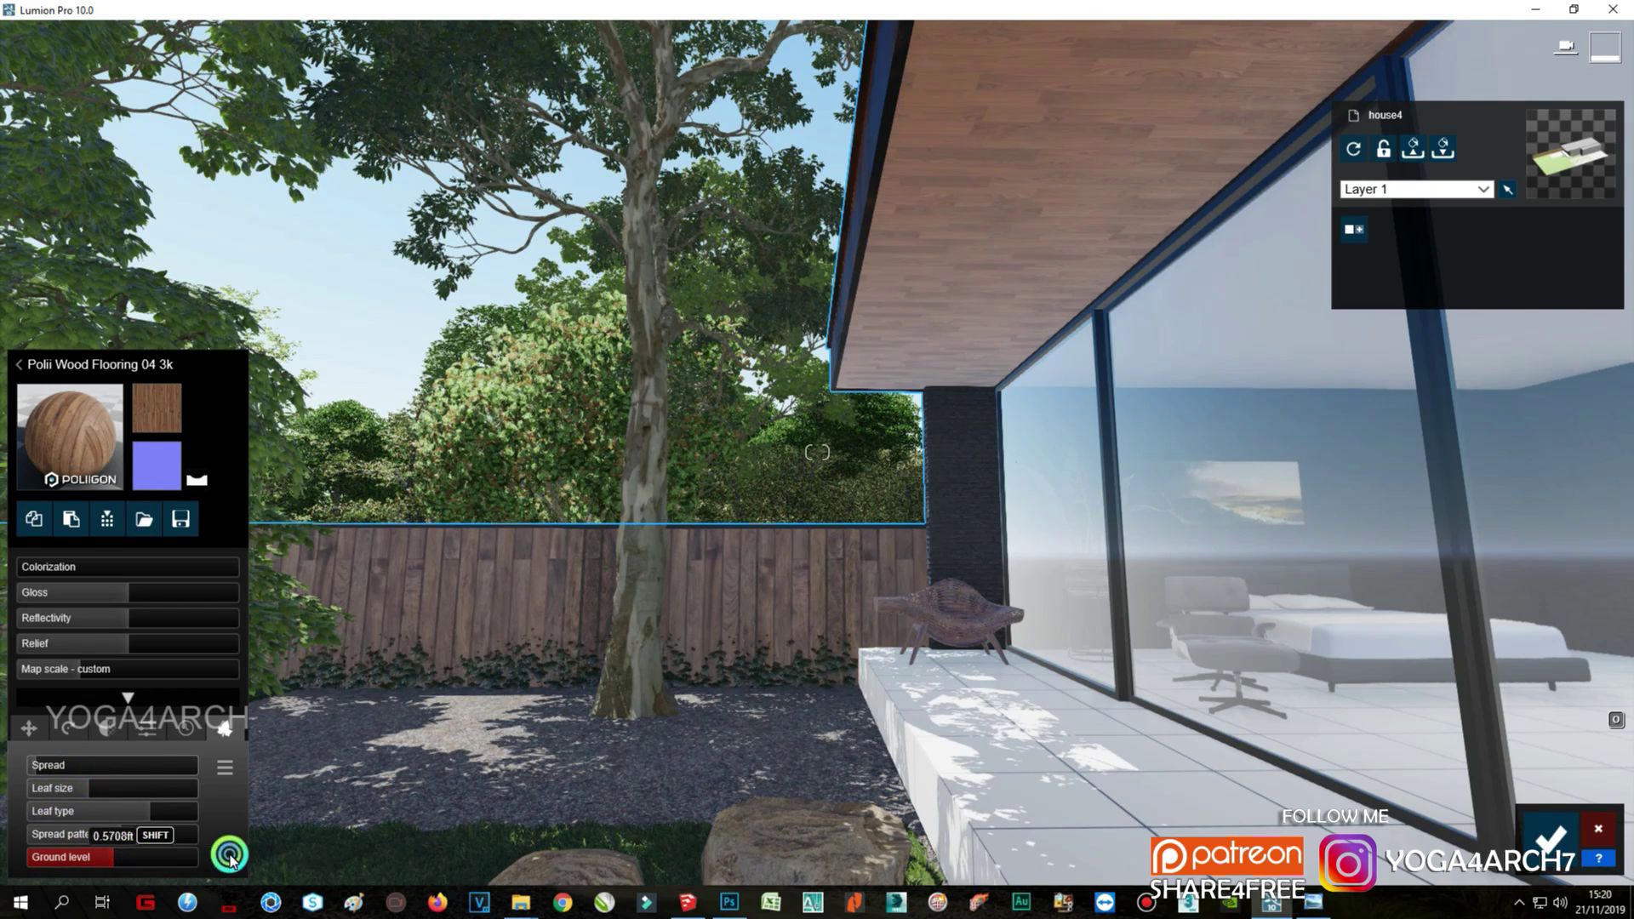
drag(145, 811, 139, 811)
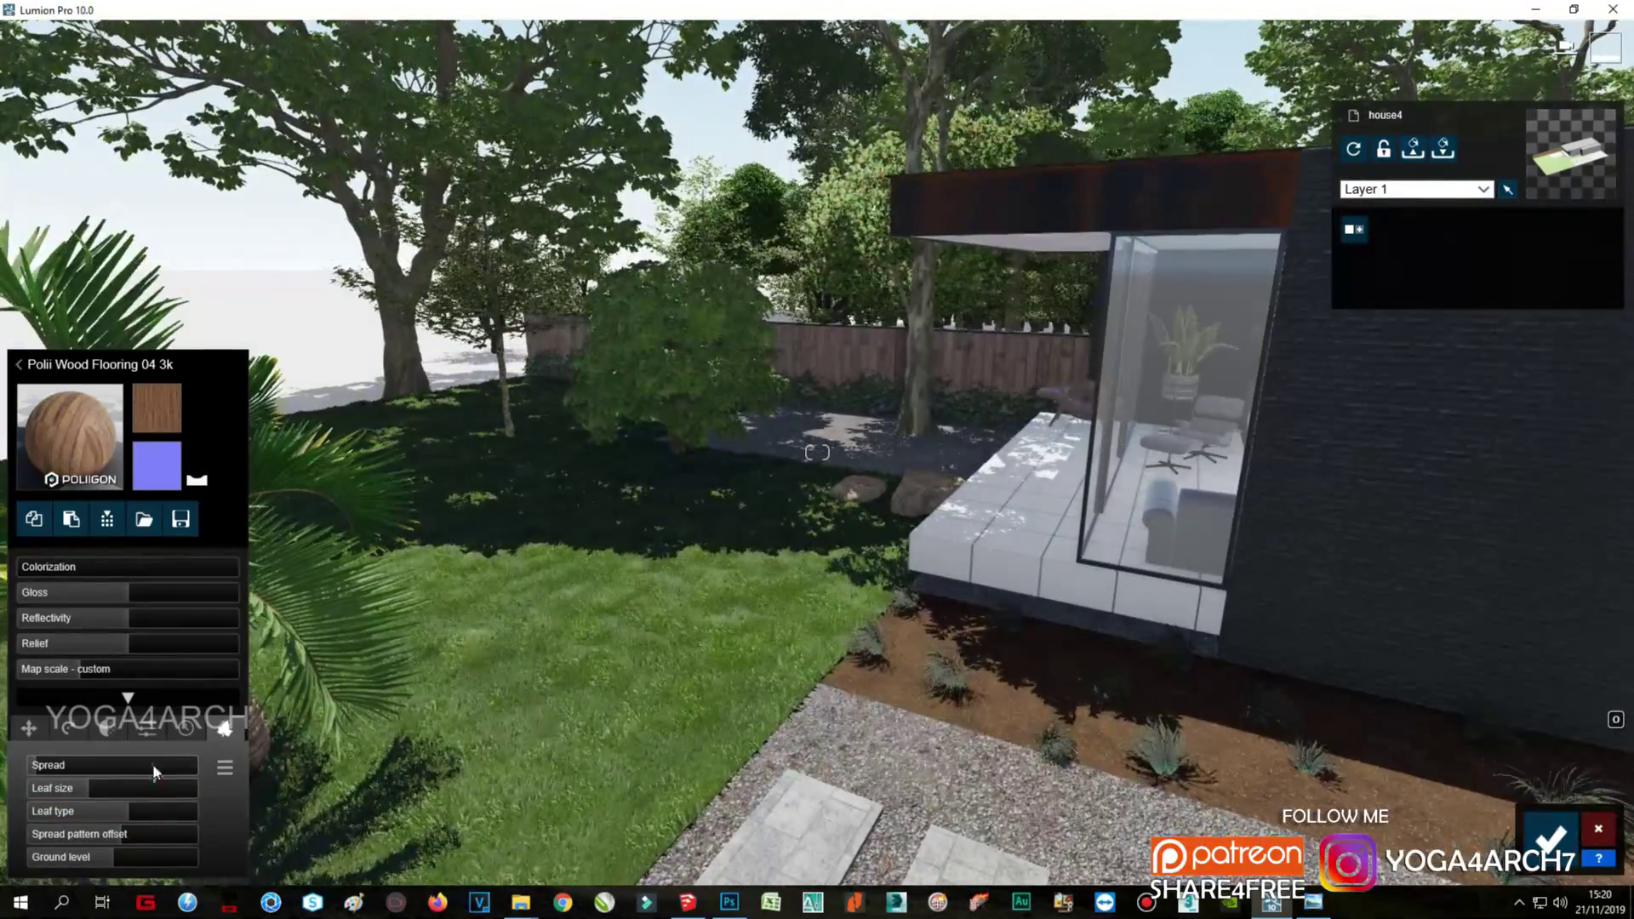
click(1551, 838)
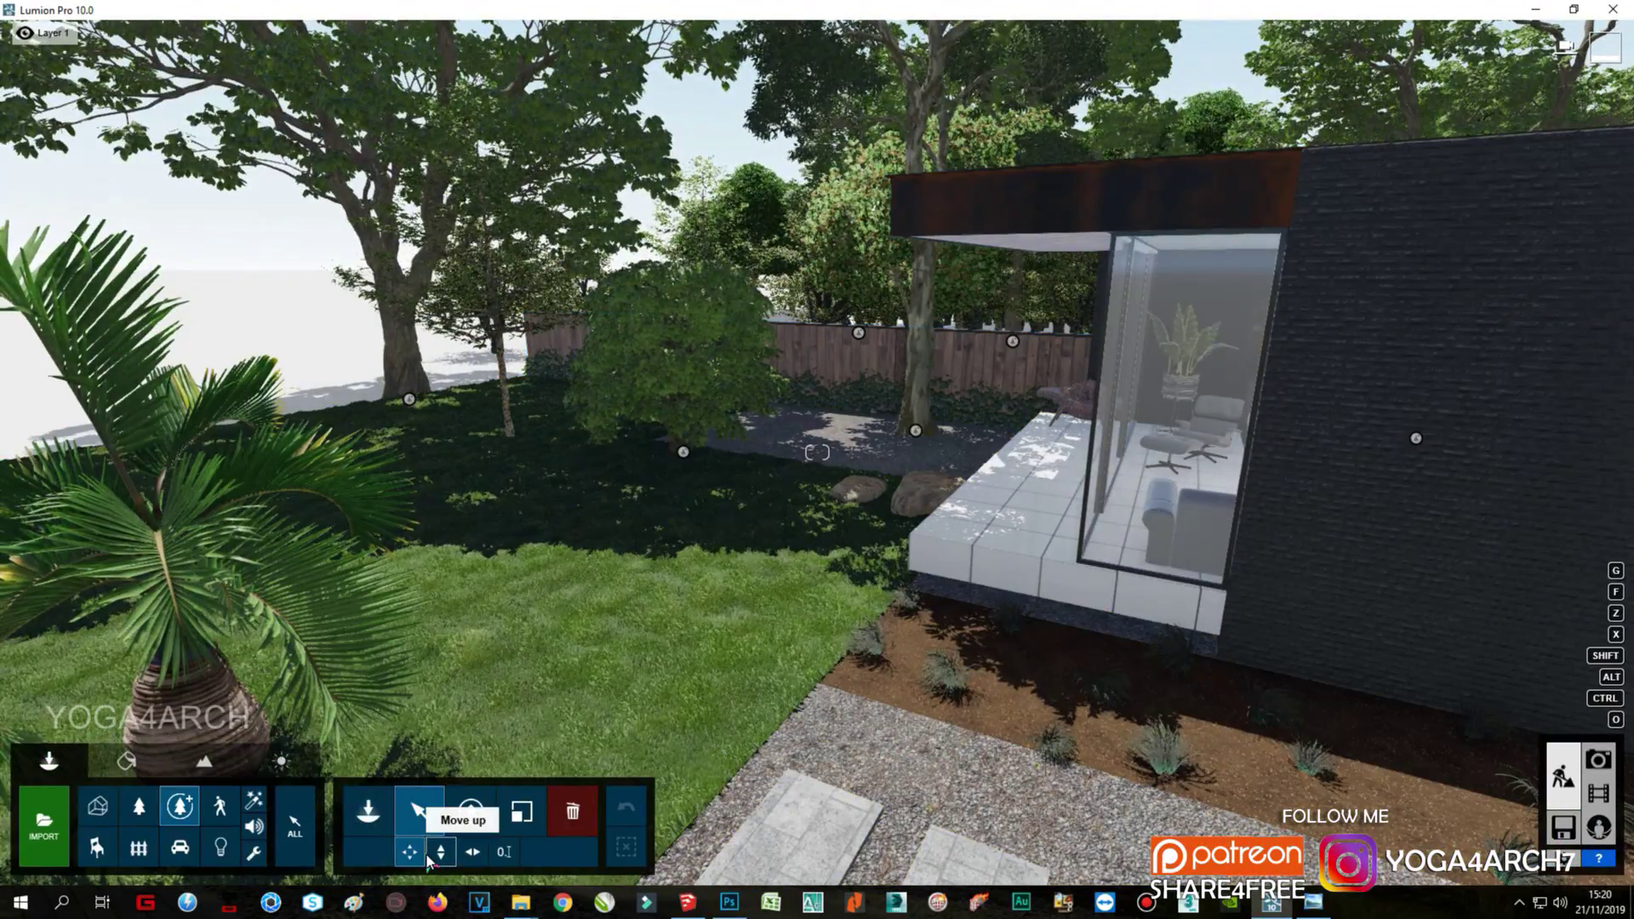
Step: Move the sweet chestnut tree further left on the lawn and switch to Photo mode
click(420, 811)
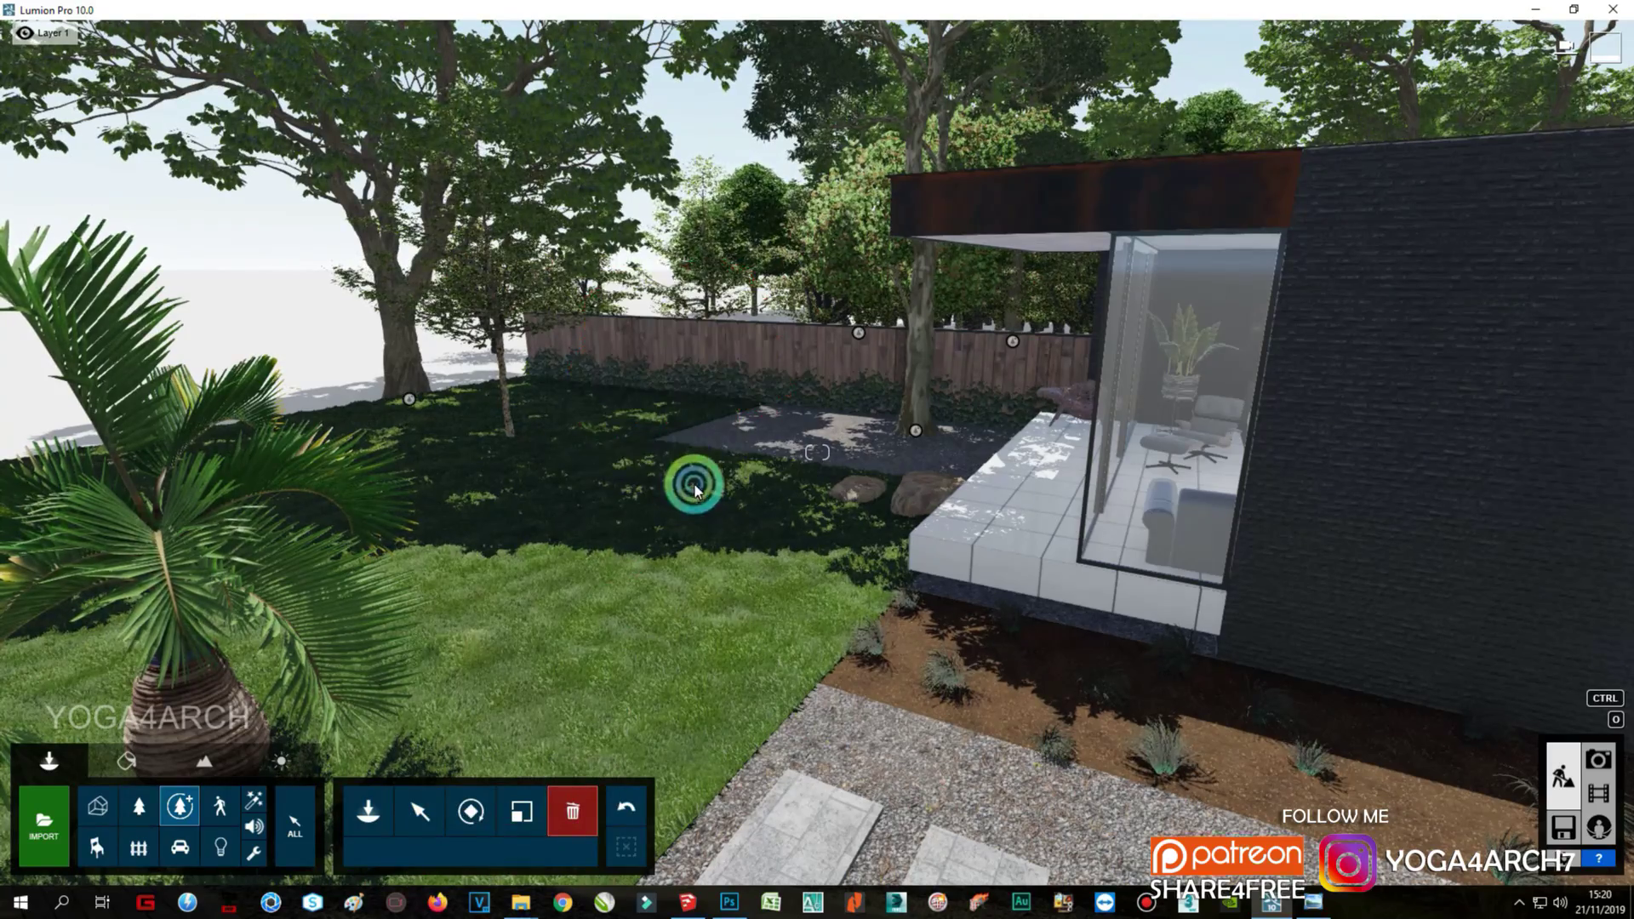
click(419, 811)
drag(409, 399, 205, 375)
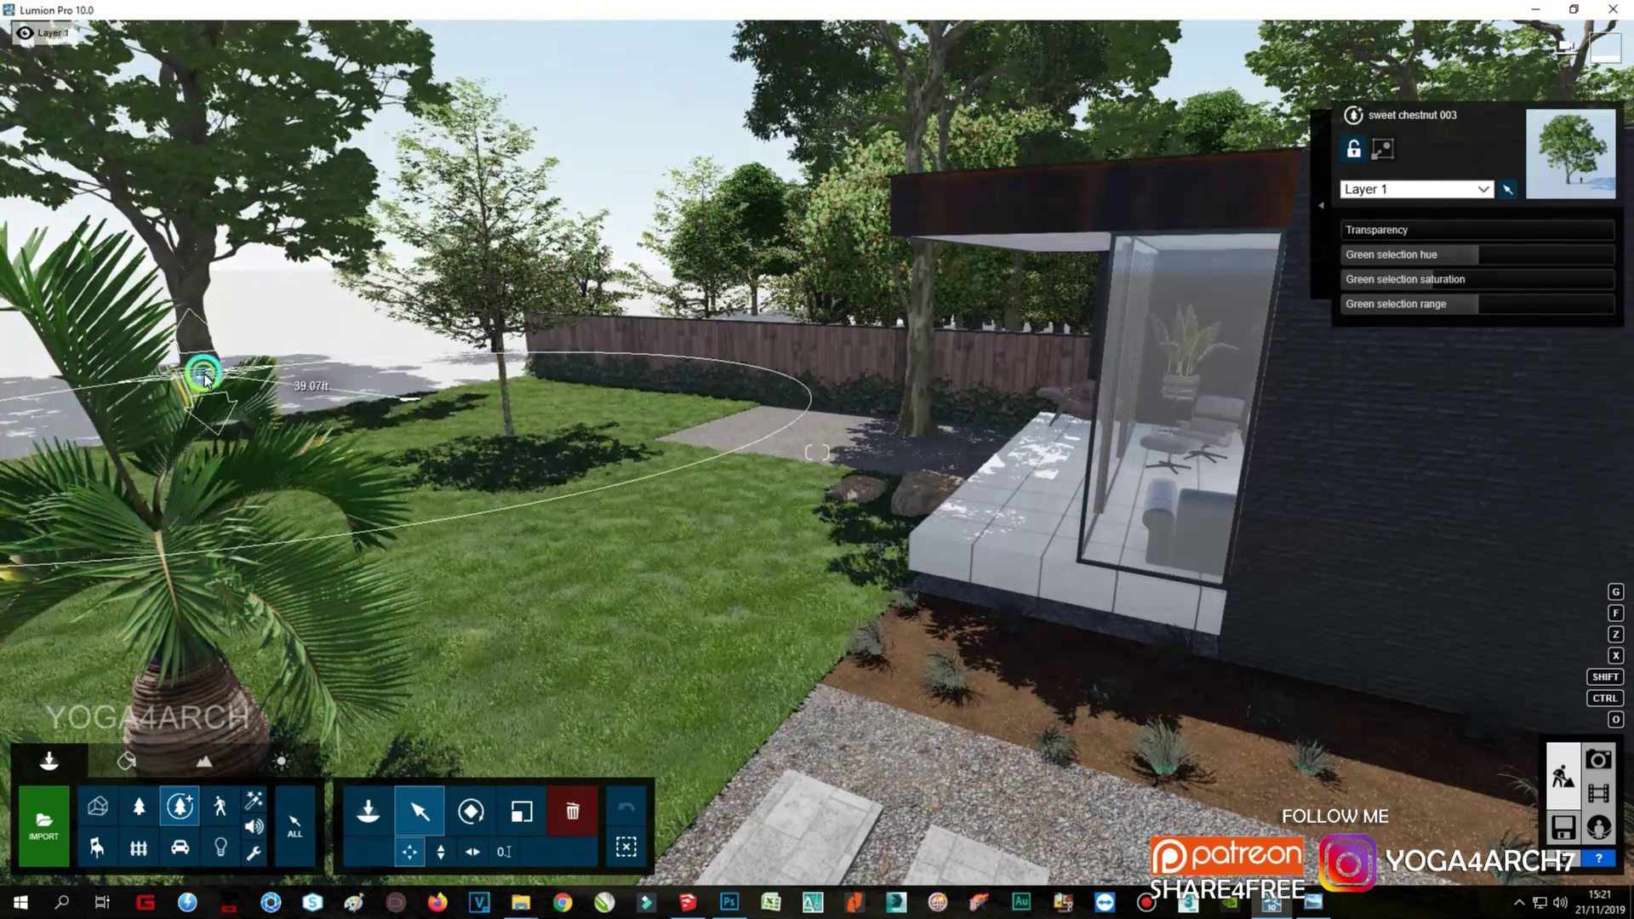
click(1598, 759)
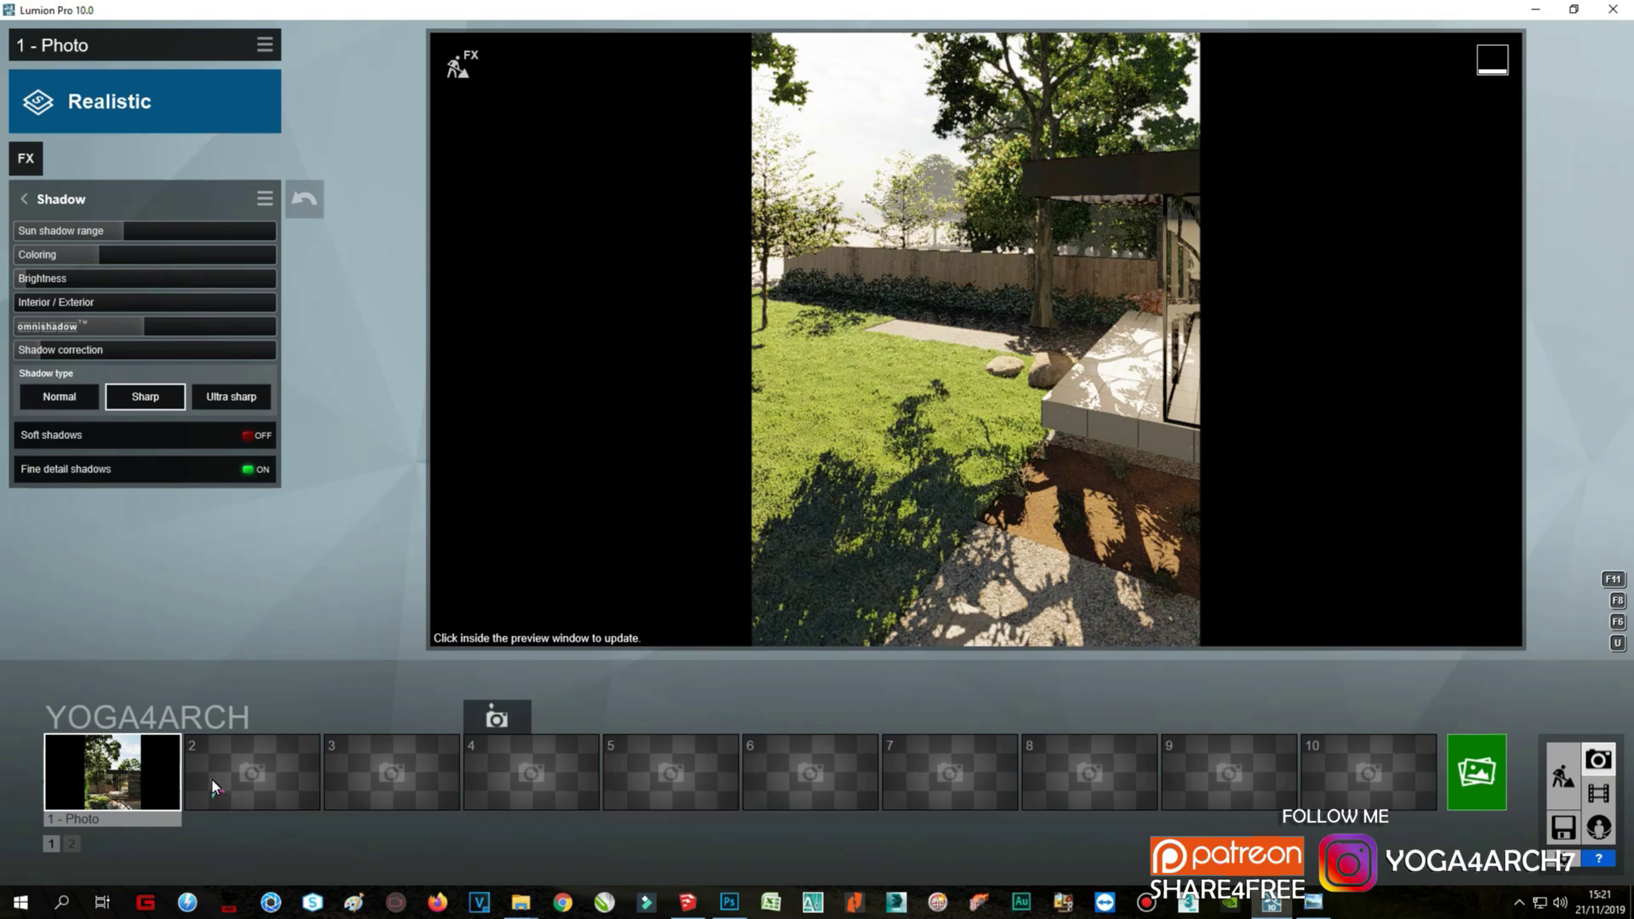
Step: Restore photo 1's saved camera view and add a Real Skies effect
click(129, 773)
key(shift+1)
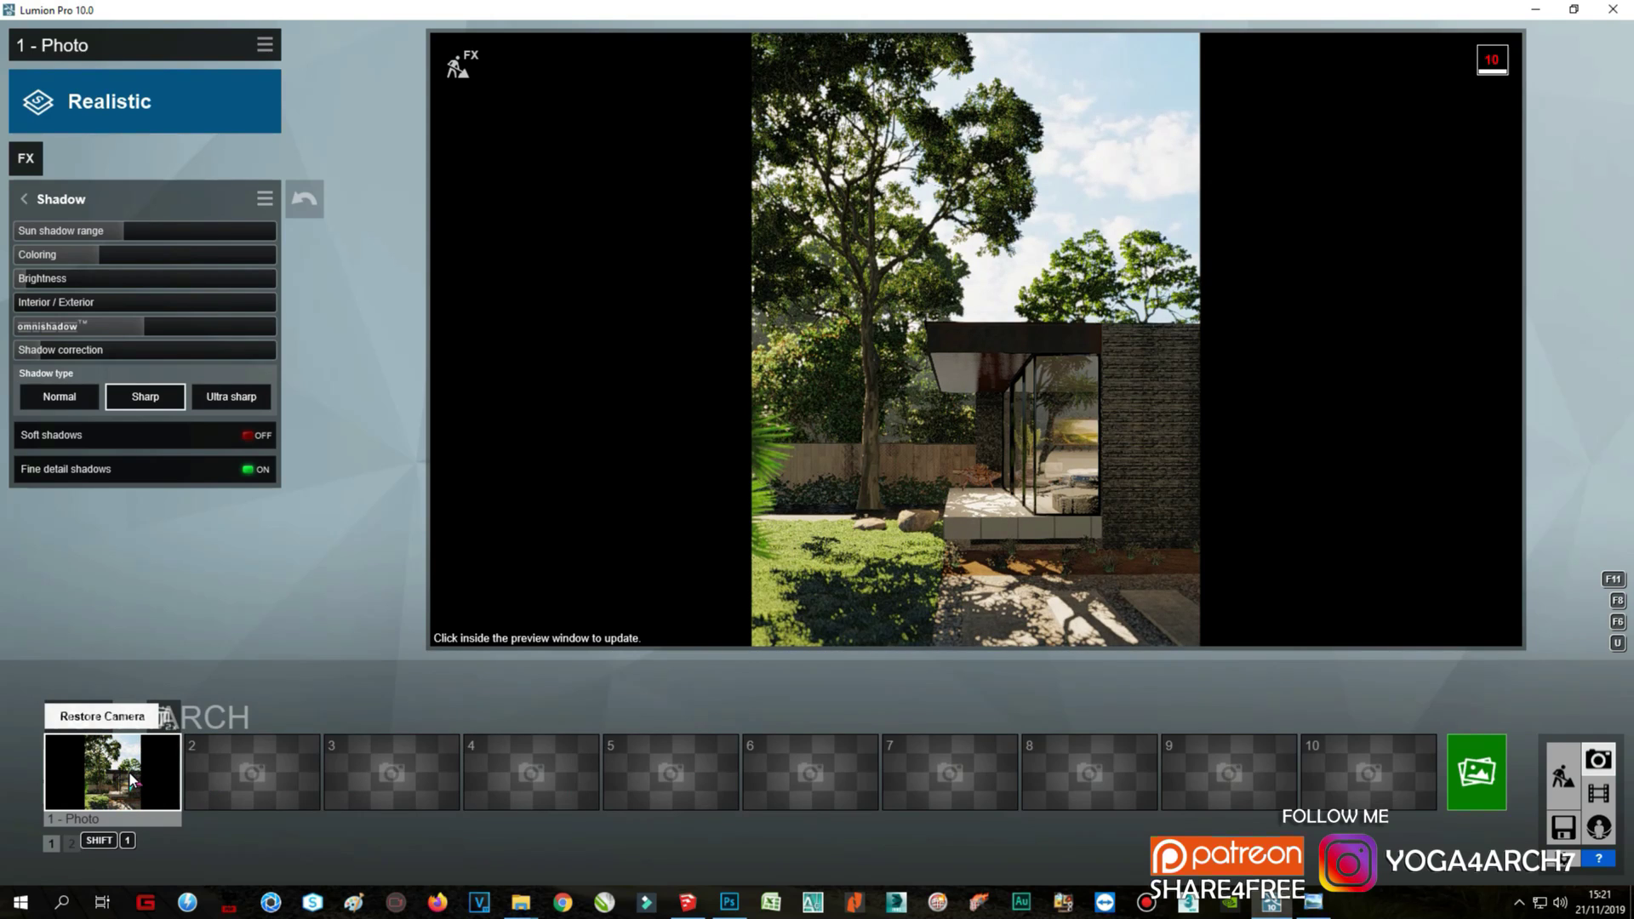
click(26, 163)
click(817, 280)
Step: Rotate the Real Skies heading and set brightness and overall brightness to 0.8
shift+drag(273, 298, 63, 304)
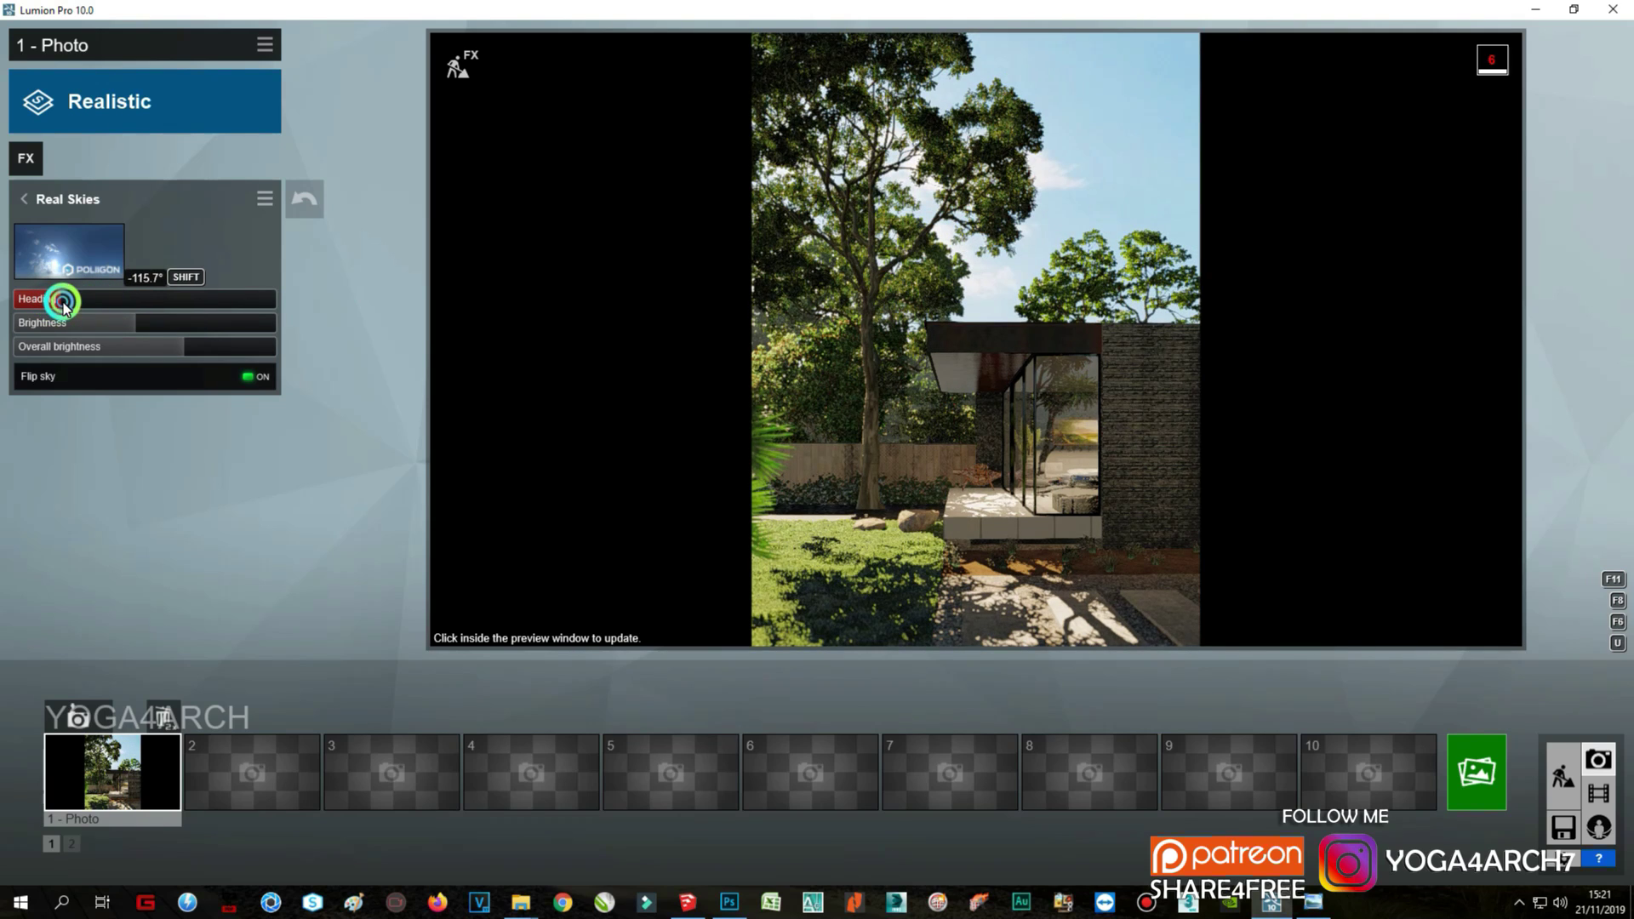
click(1060, 448)
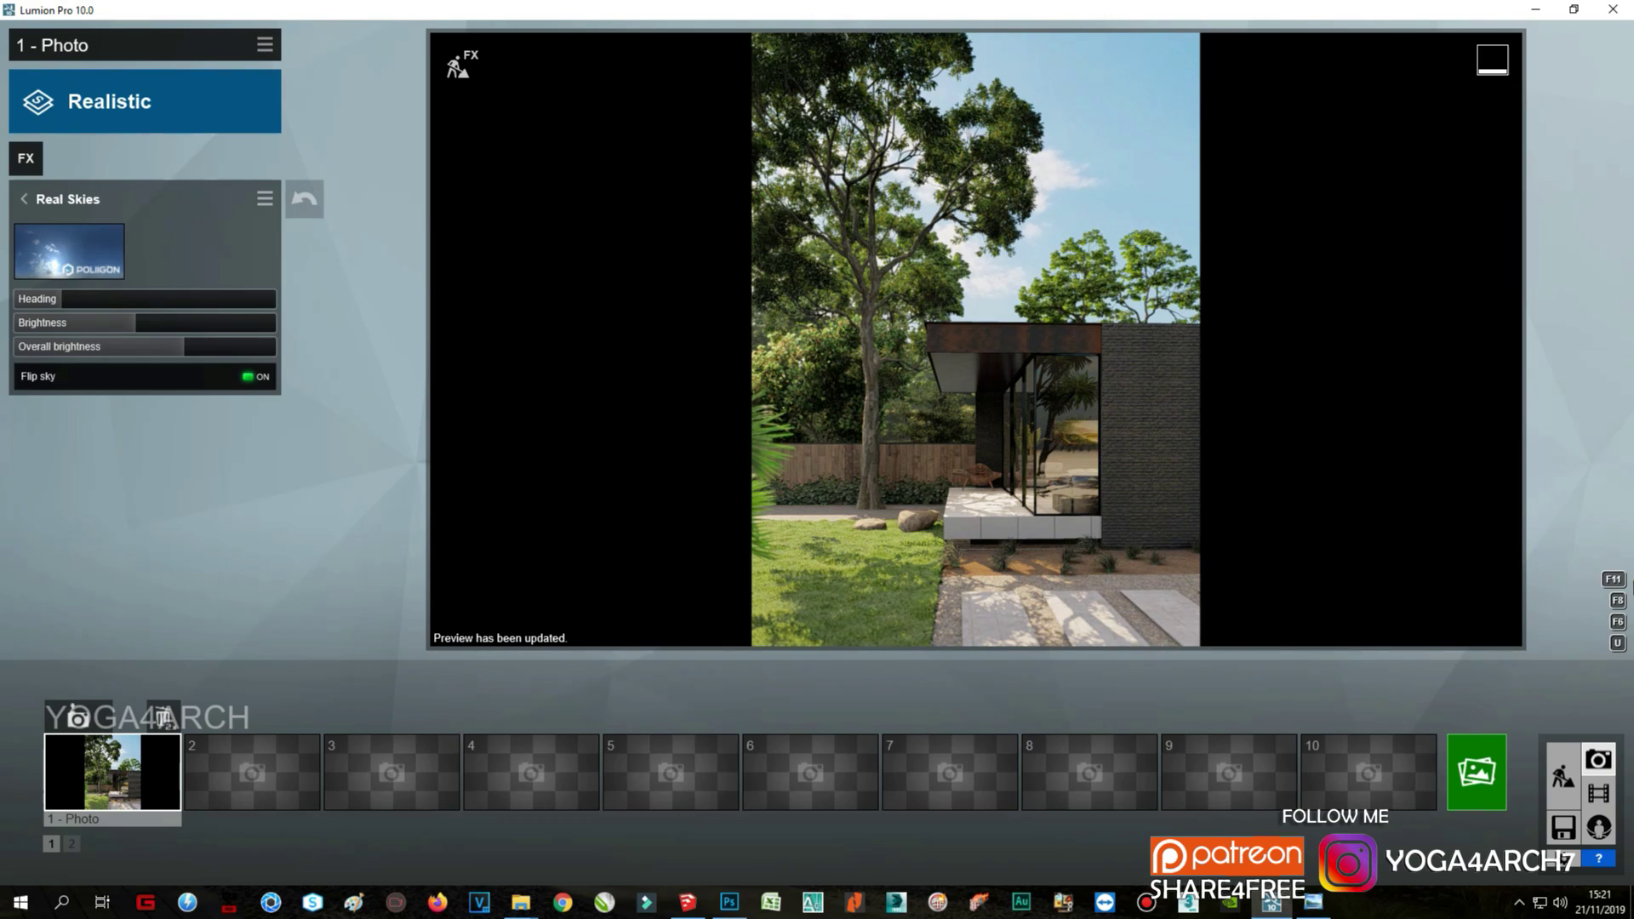
drag(133, 322, 123, 320)
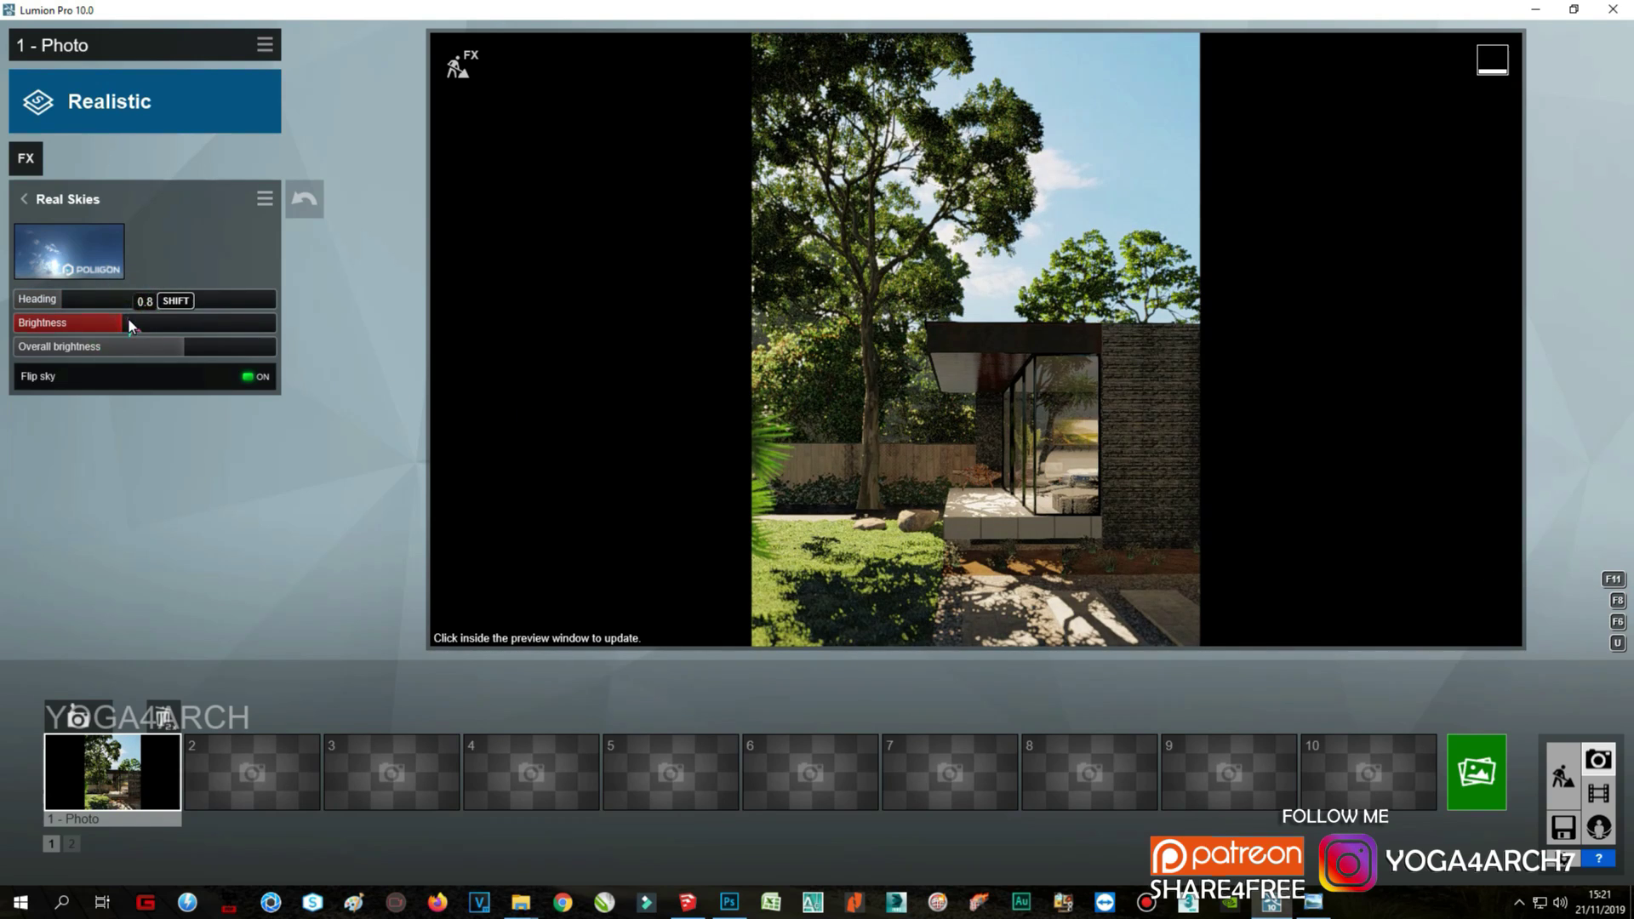
click(117, 348)
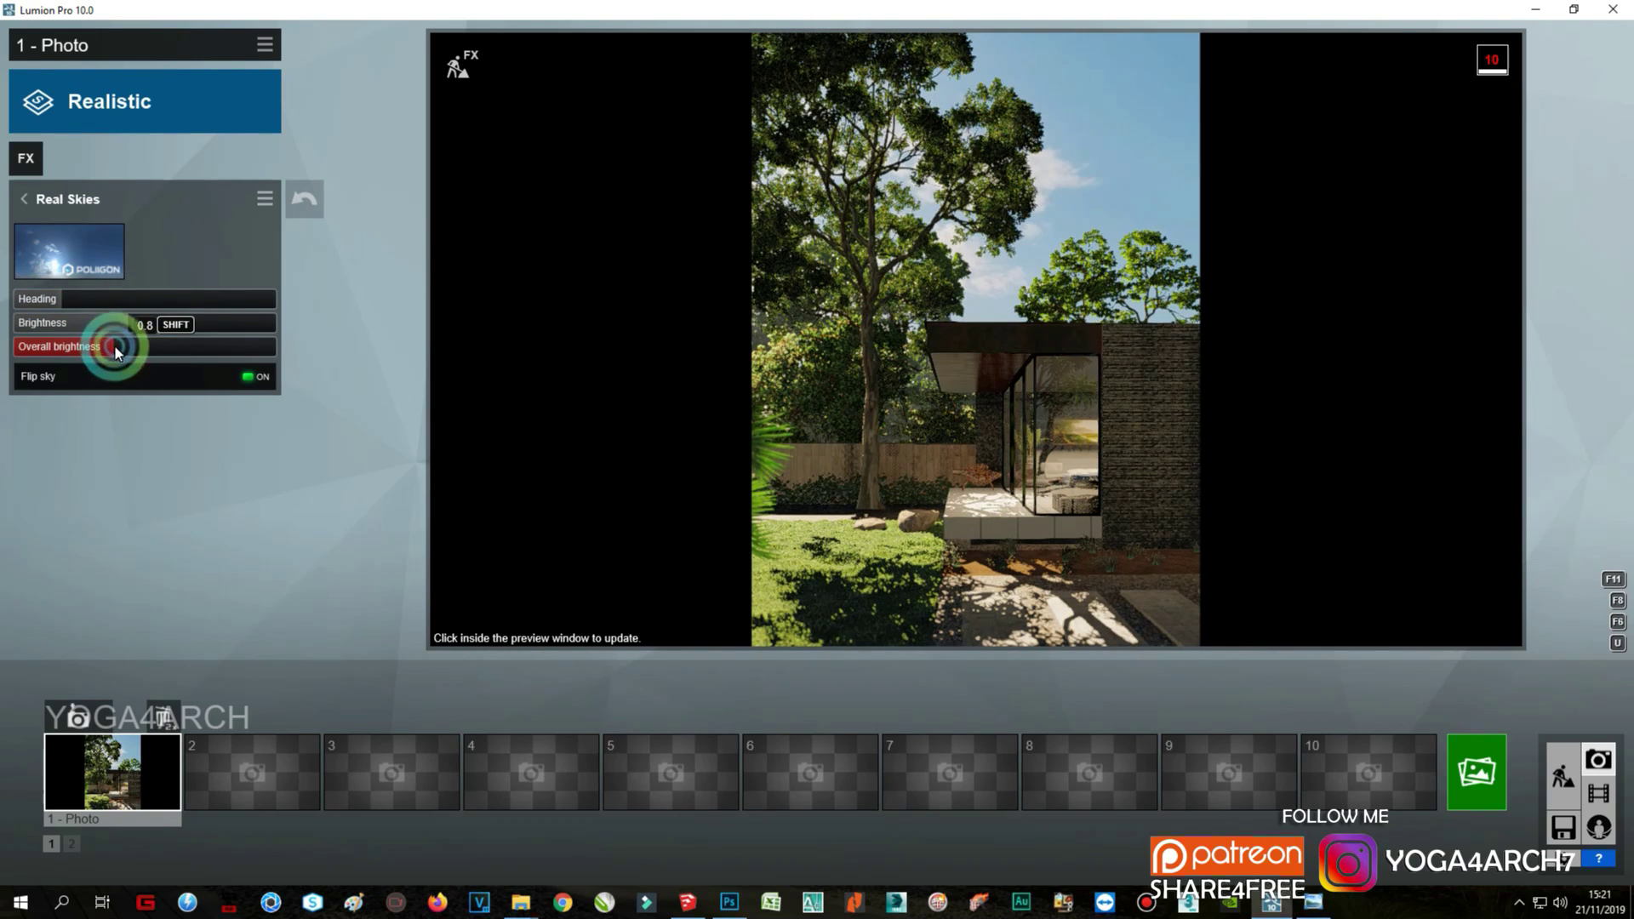
click(953, 460)
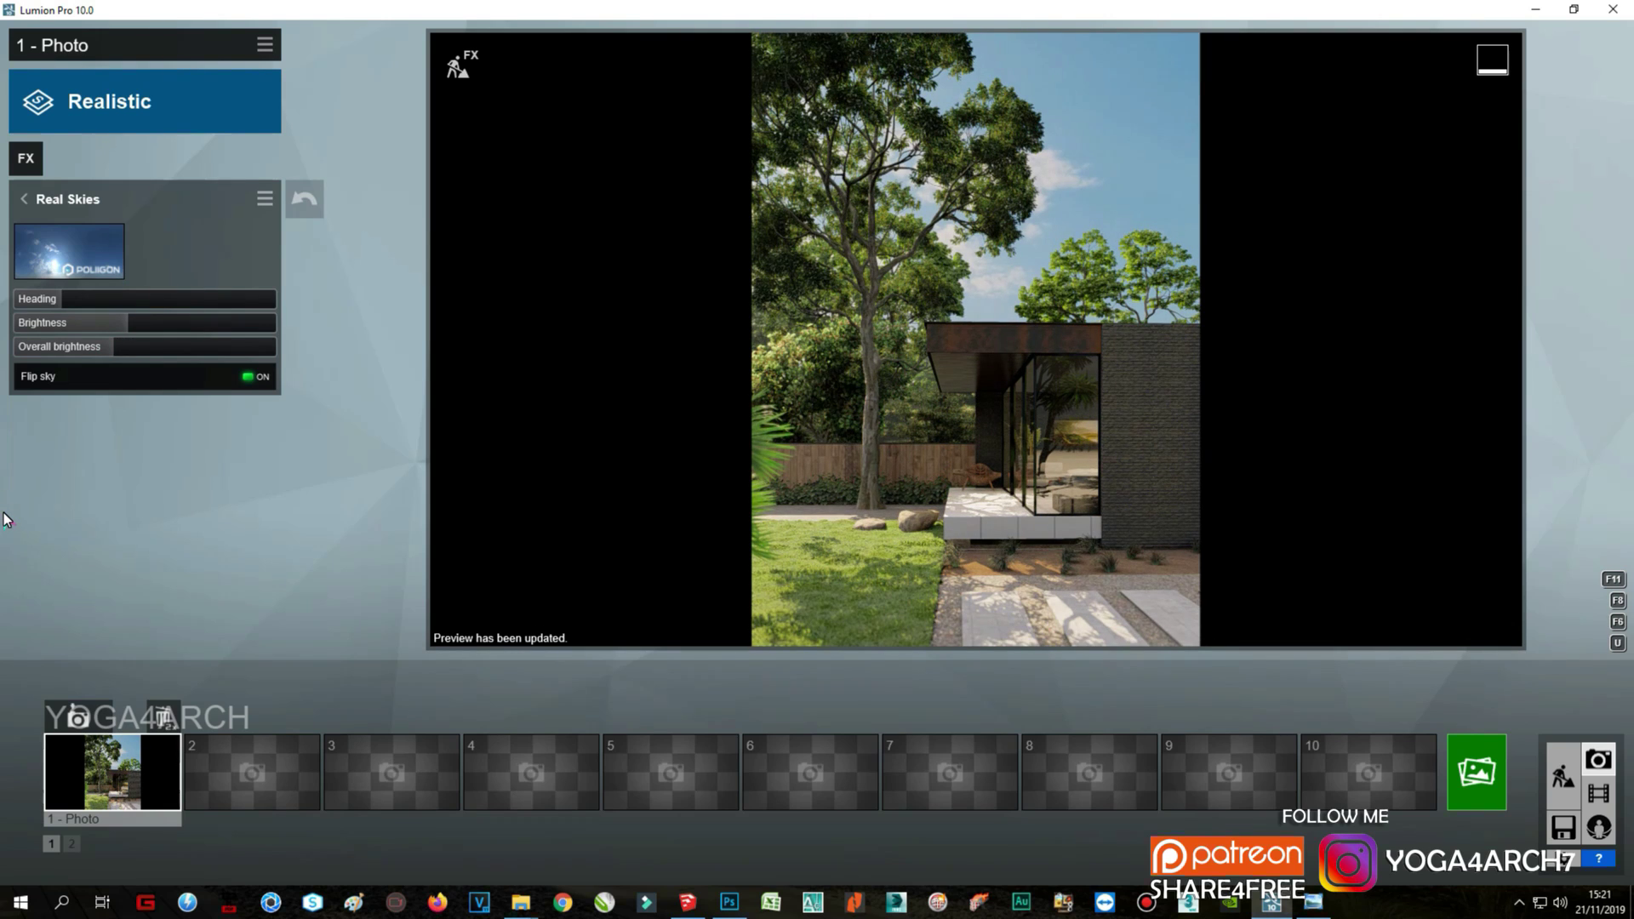
Step: Add a Depth of Field camera effect and set its amount
click(26, 158)
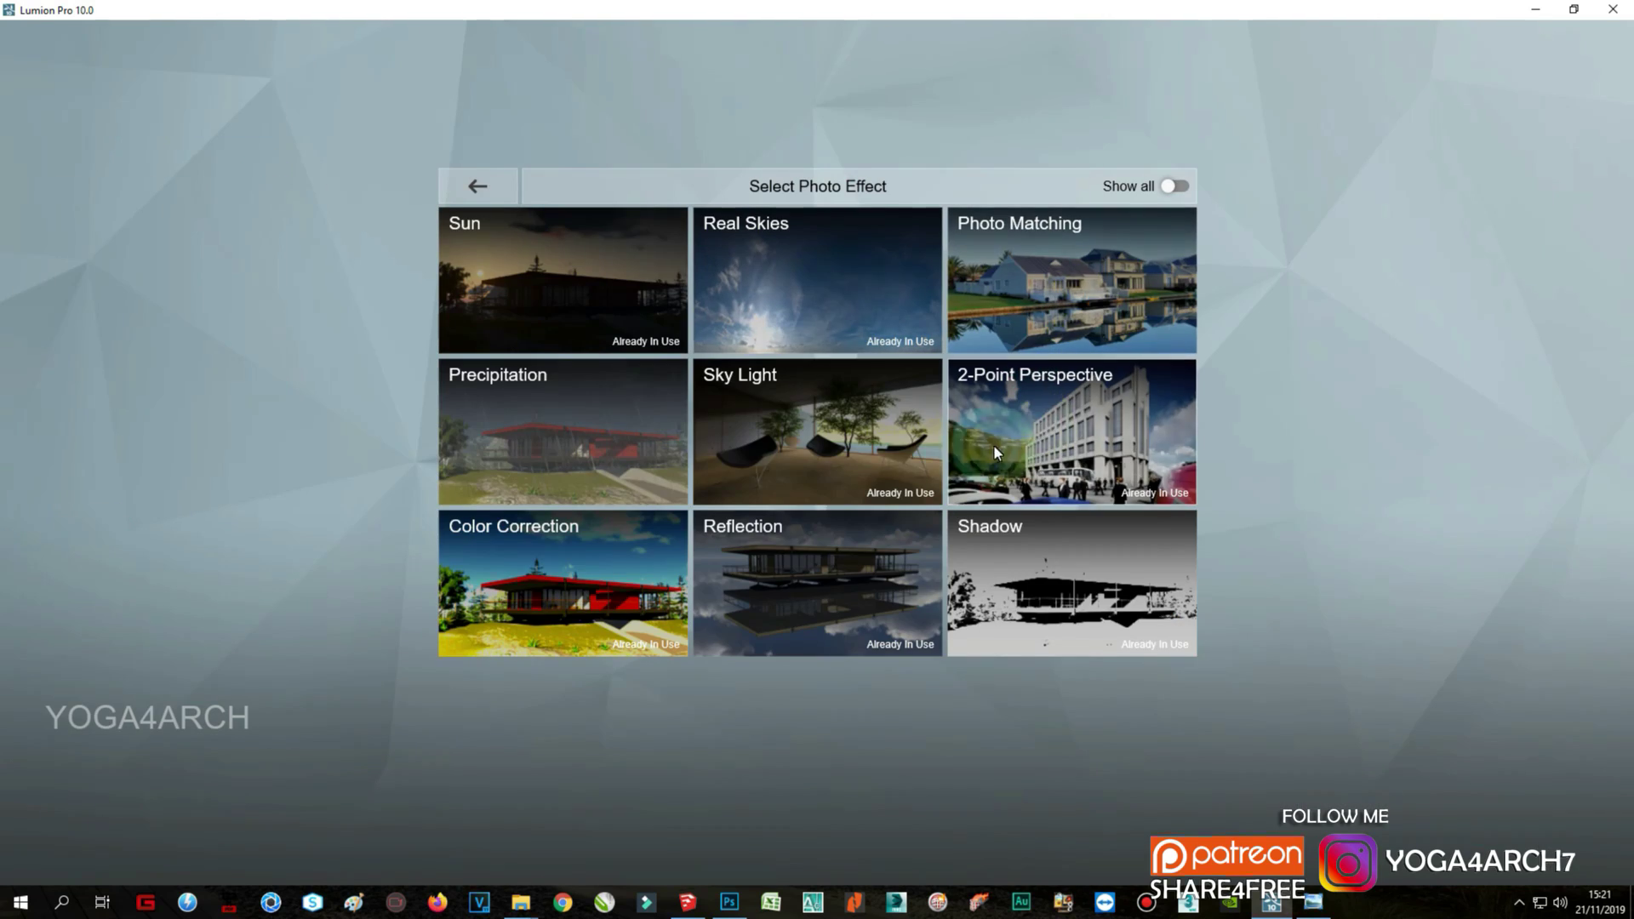
click(1177, 185)
click(569, 352)
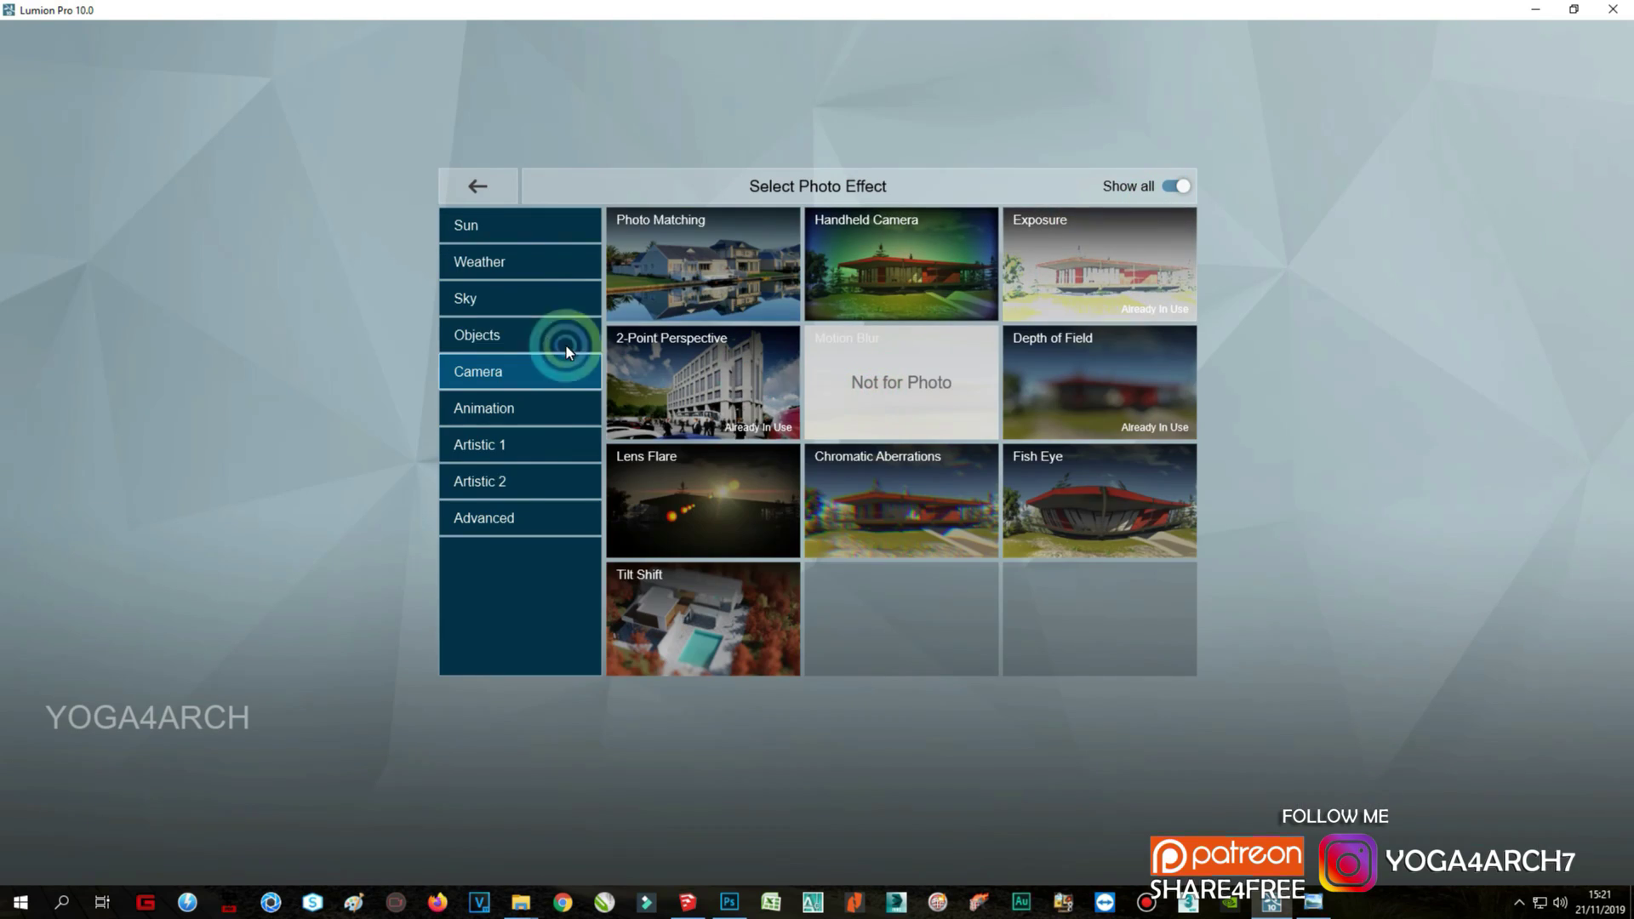
click(1141, 353)
click(73, 231)
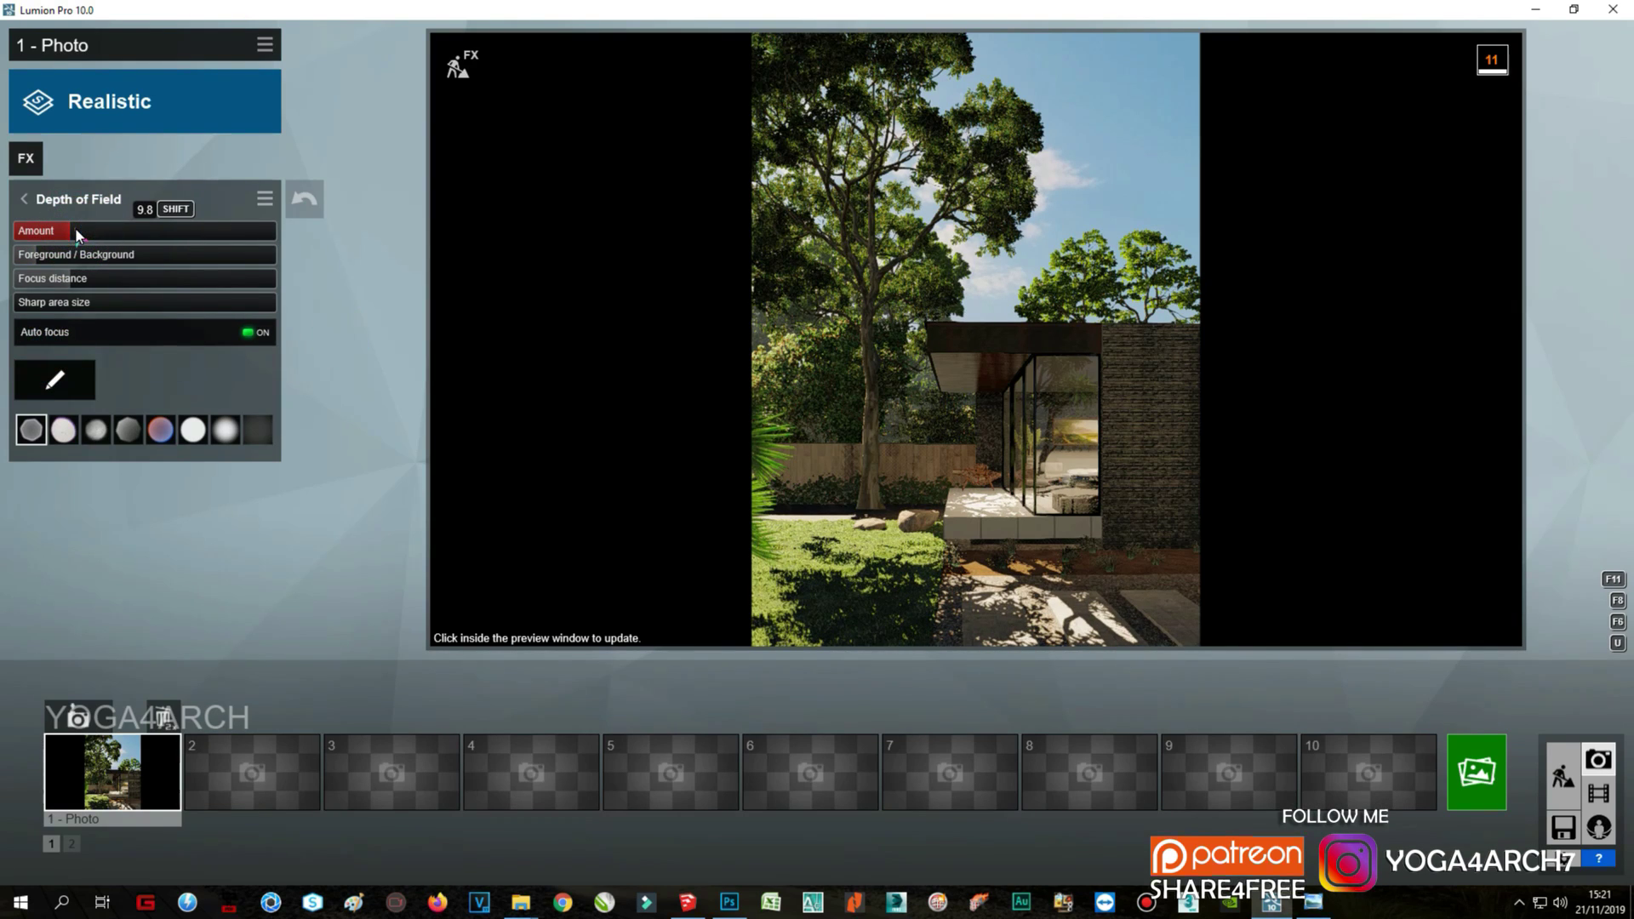
Step: Add a Sun effect, lowering the sun into the sky and adjusting its heading
click(26, 158)
click(521, 228)
click(703, 264)
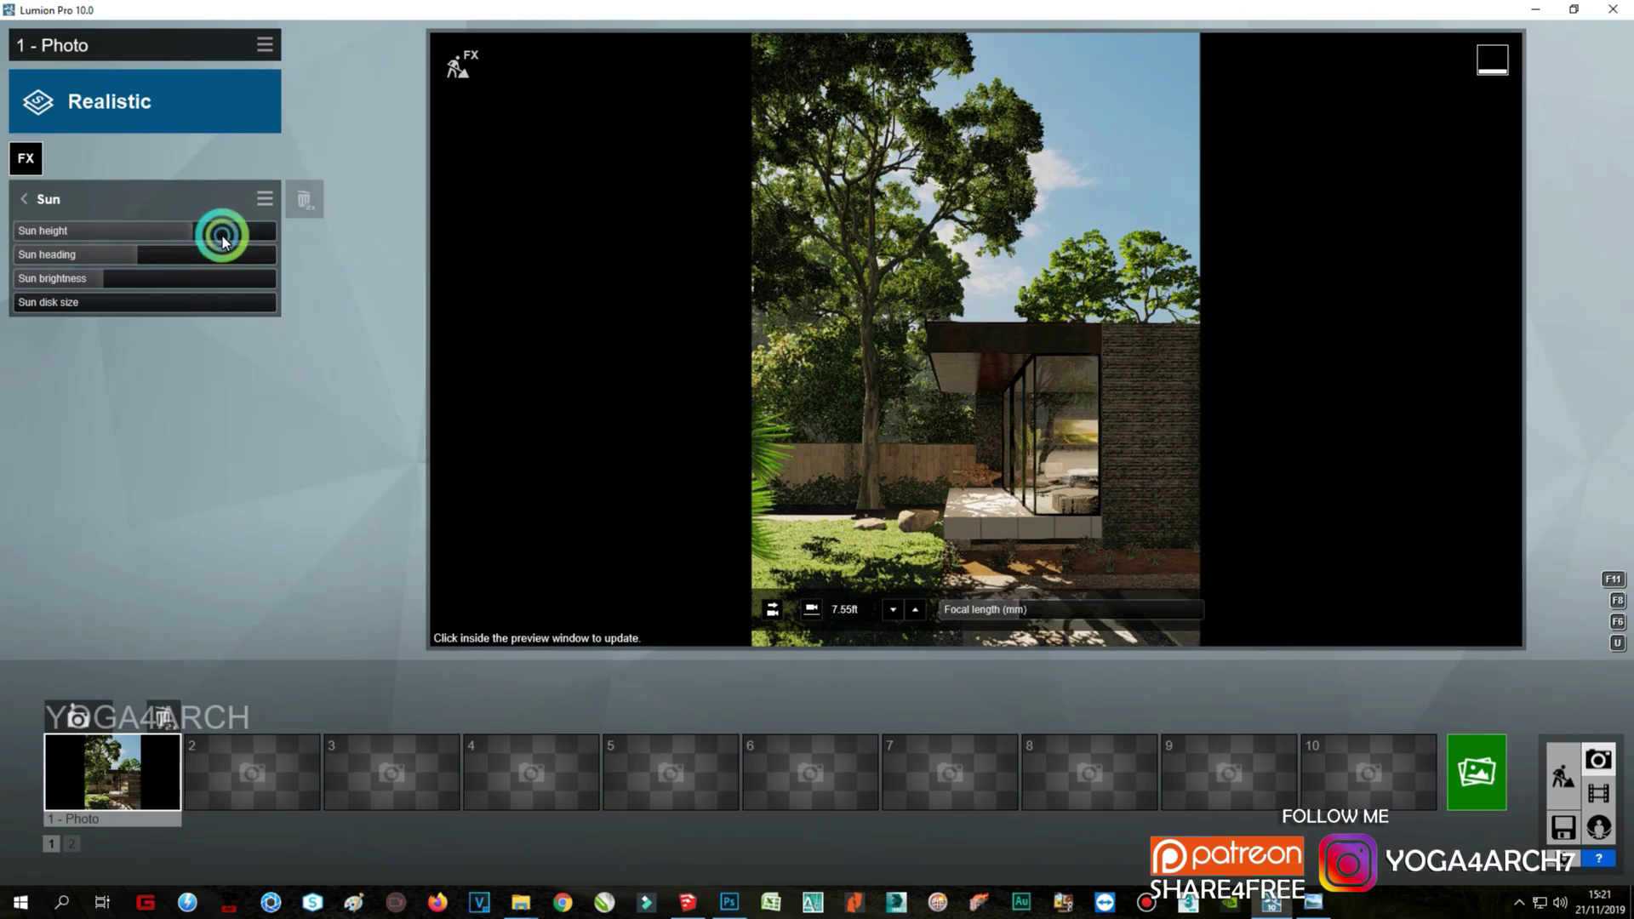
drag(223, 240, 109, 253)
shift+click(146, 252)
click(1010, 463)
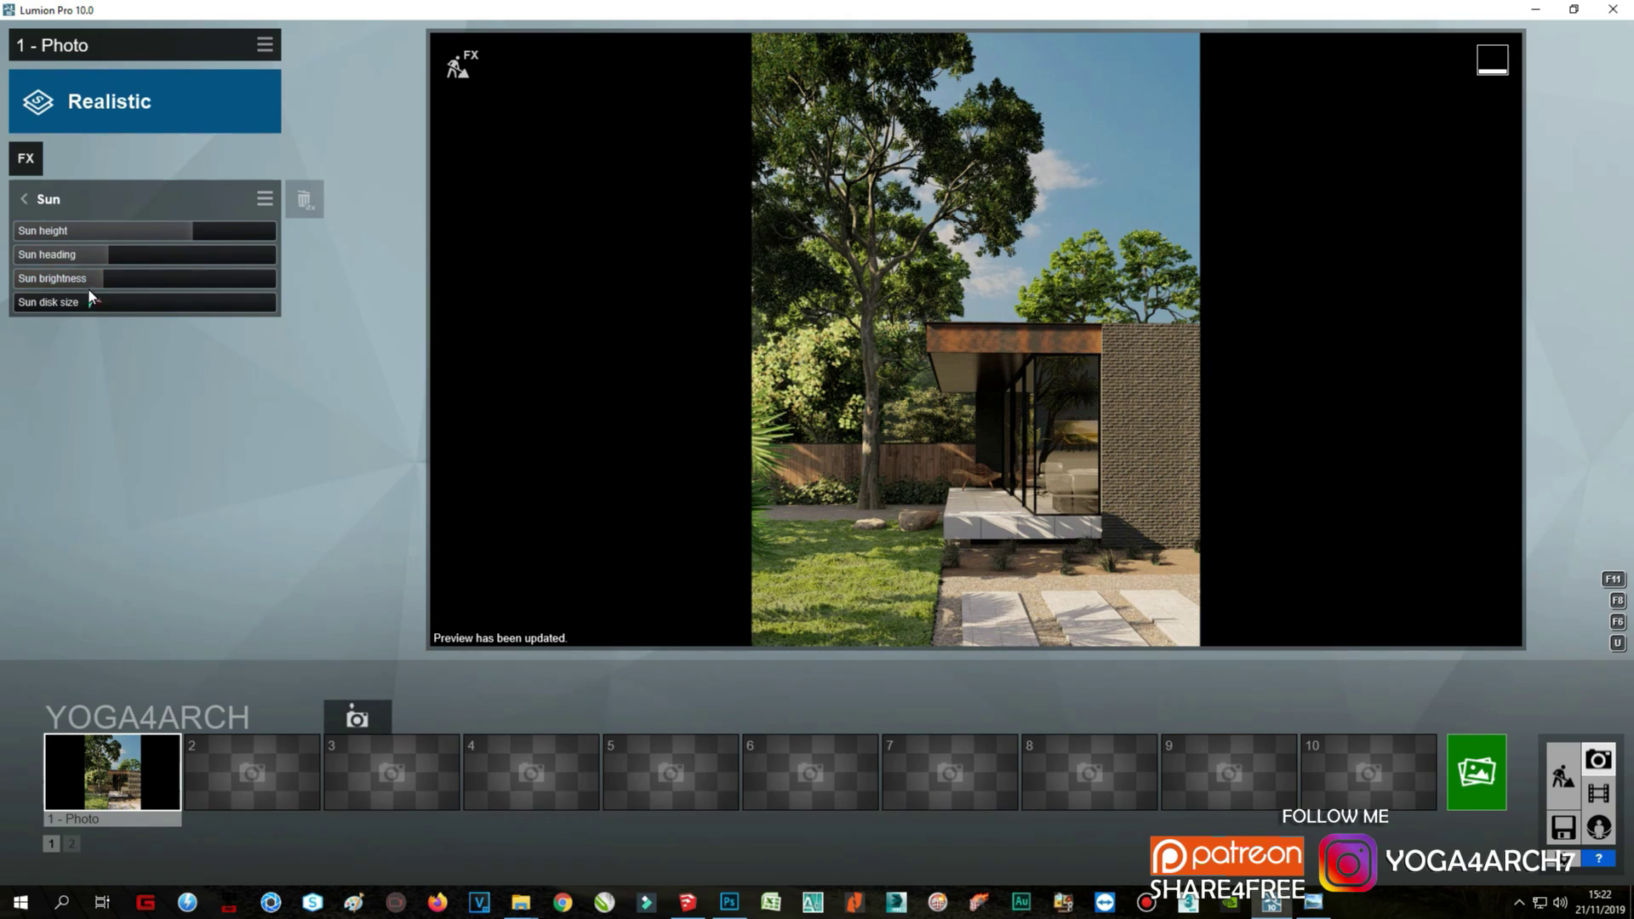
Step: Raise the sun height to 43.2° and increase the sun brightness
mouse_move(119, 232)
mouse_down()
mouse_move(209, 231)
mouse_move(132, 251)
mouse_up()
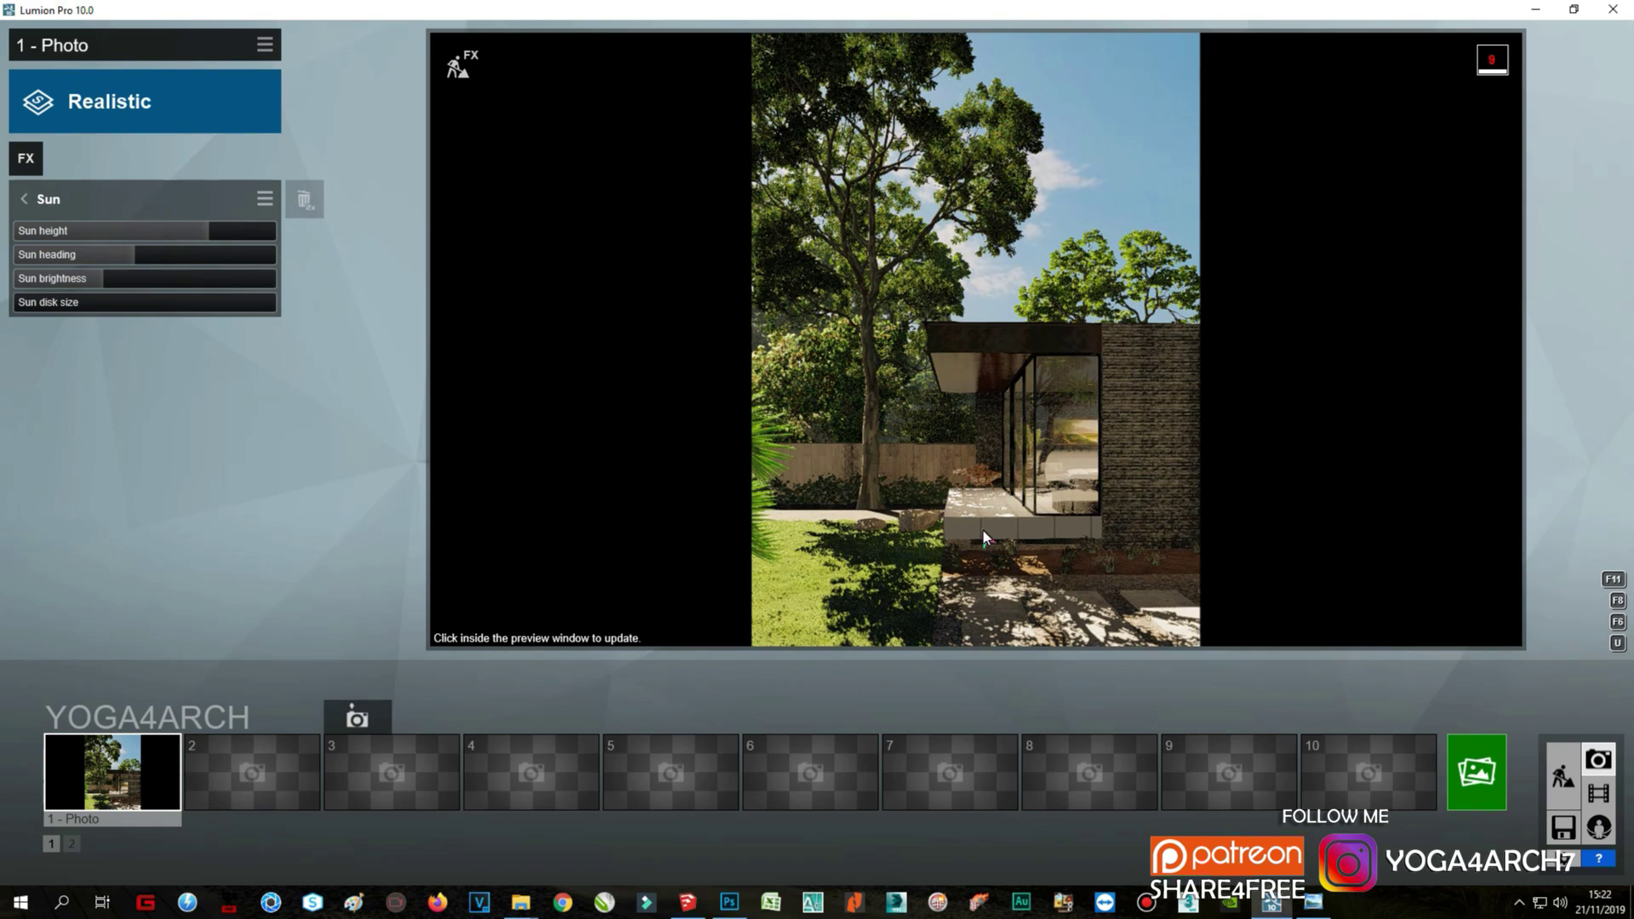
click(1011, 565)
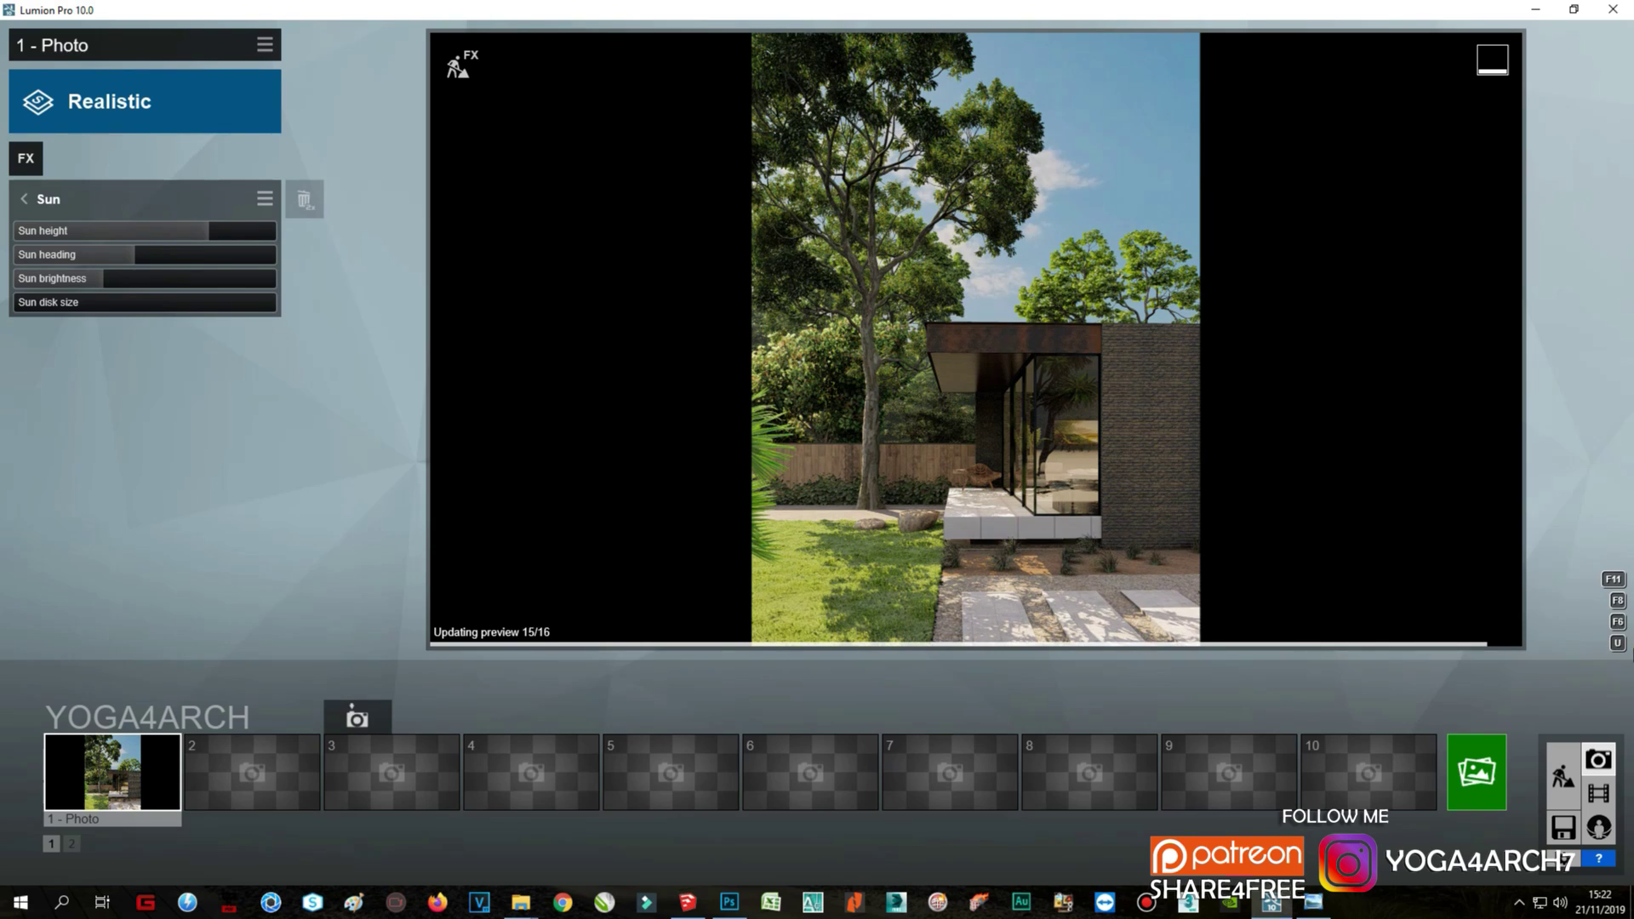
drag(95, 281, 129, 278)
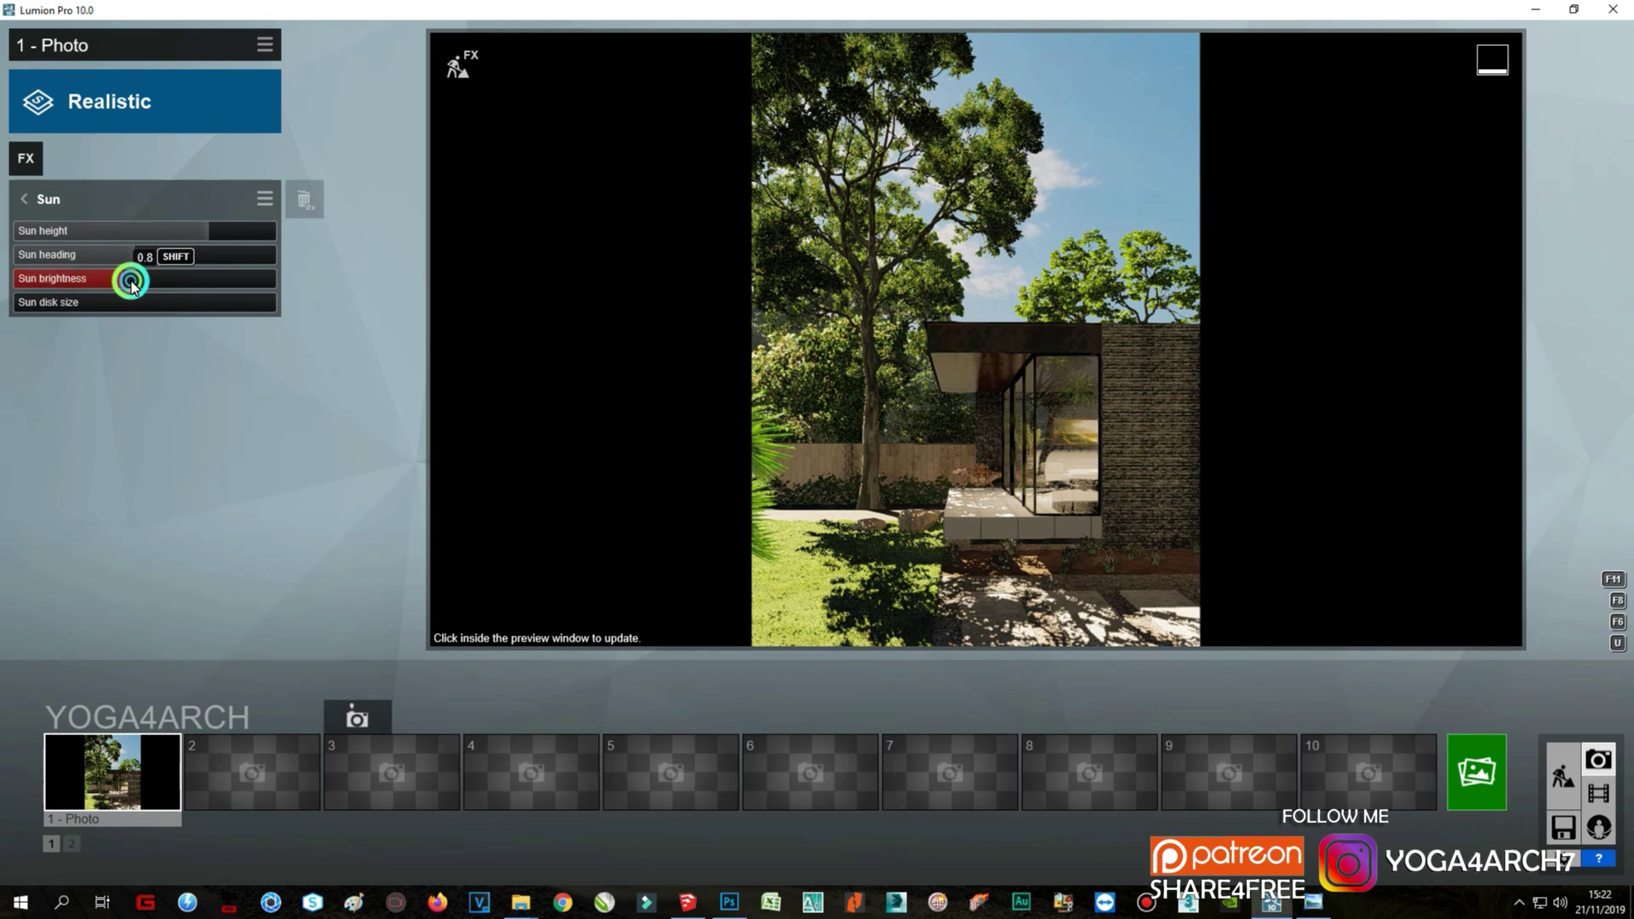
click(1132, 484)
click(1224, 508)
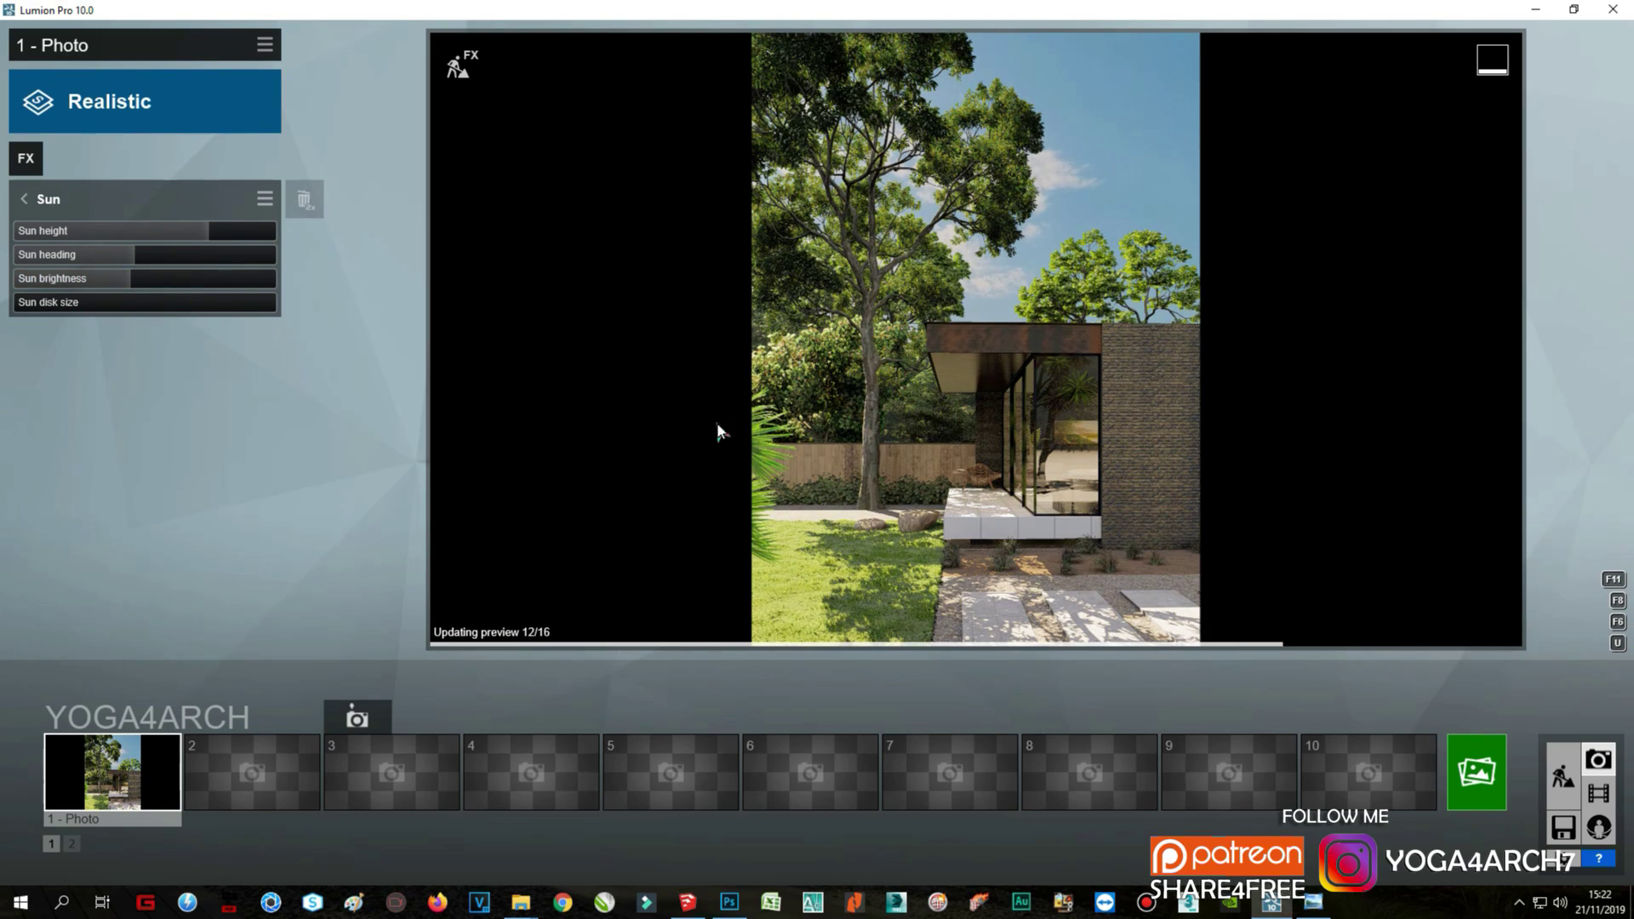
Step: Lower the sun height to about 33.9° and fine-tune the sun brightness
click(66, 279)
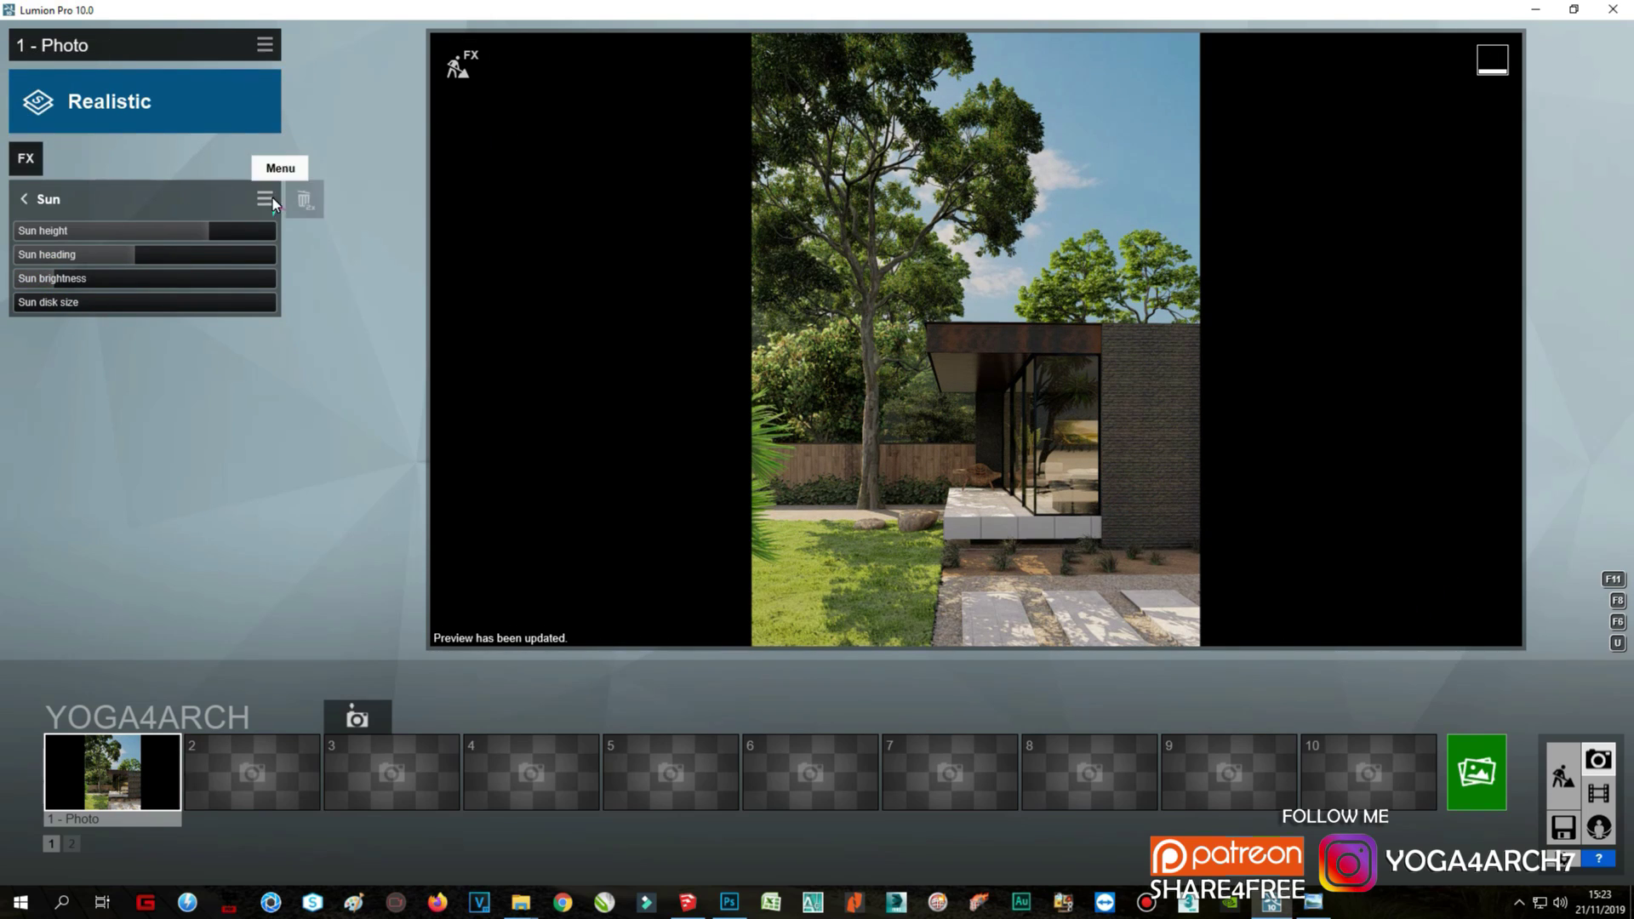
drag(207, 235, 199, 235)
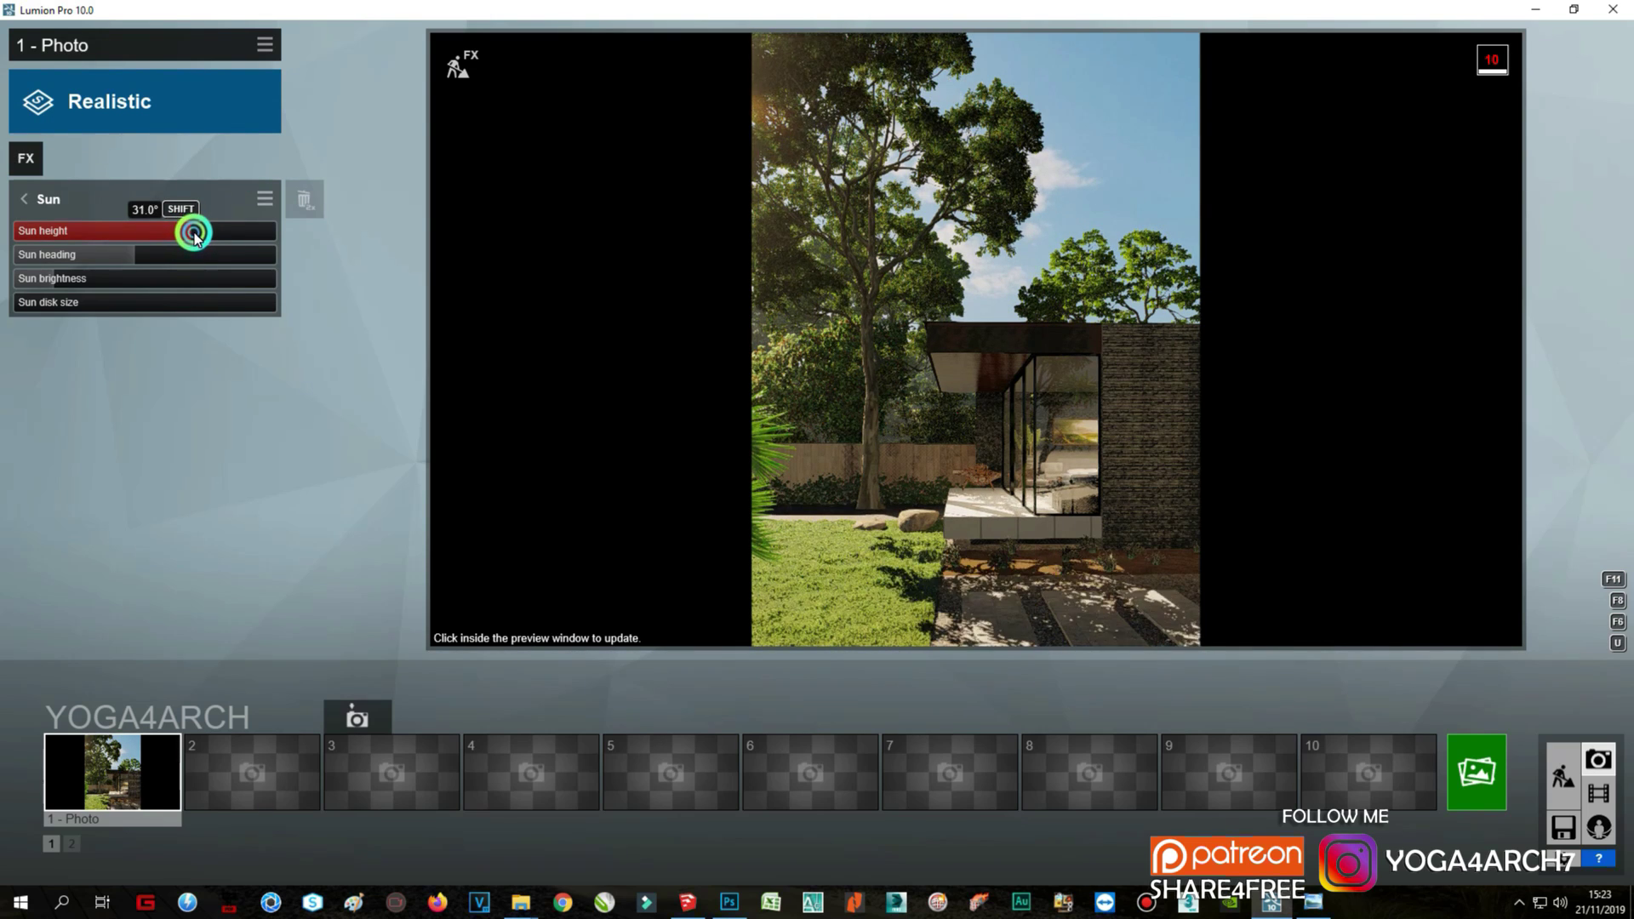
click(858, 405)
mouse_move(975, 383)
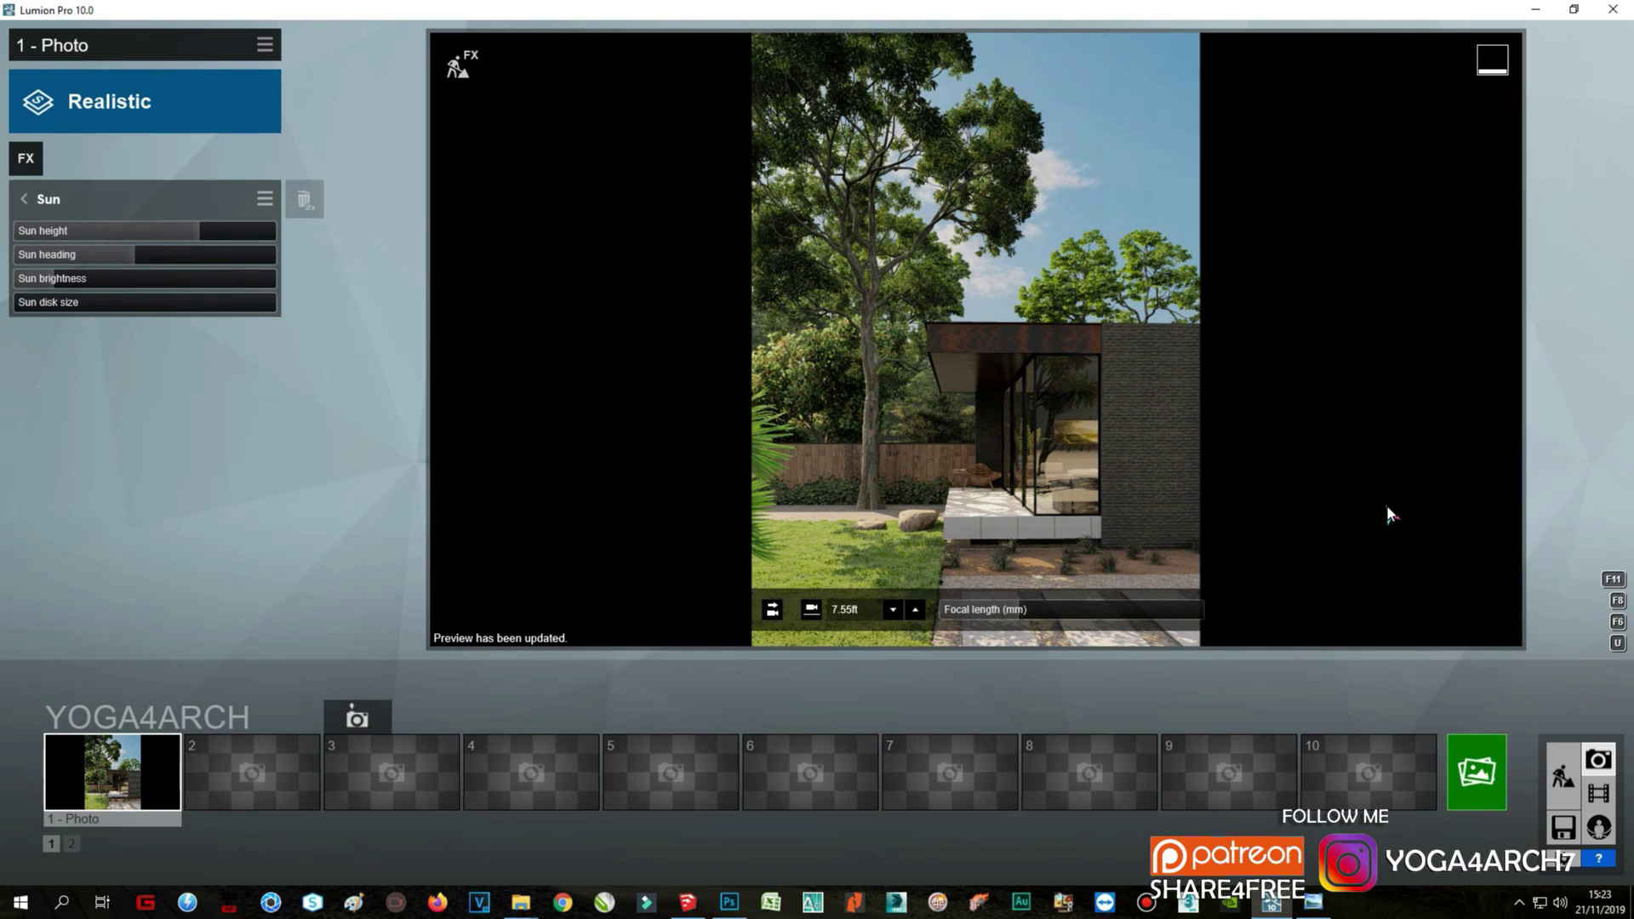
click(61, 281)
click(935, 427)
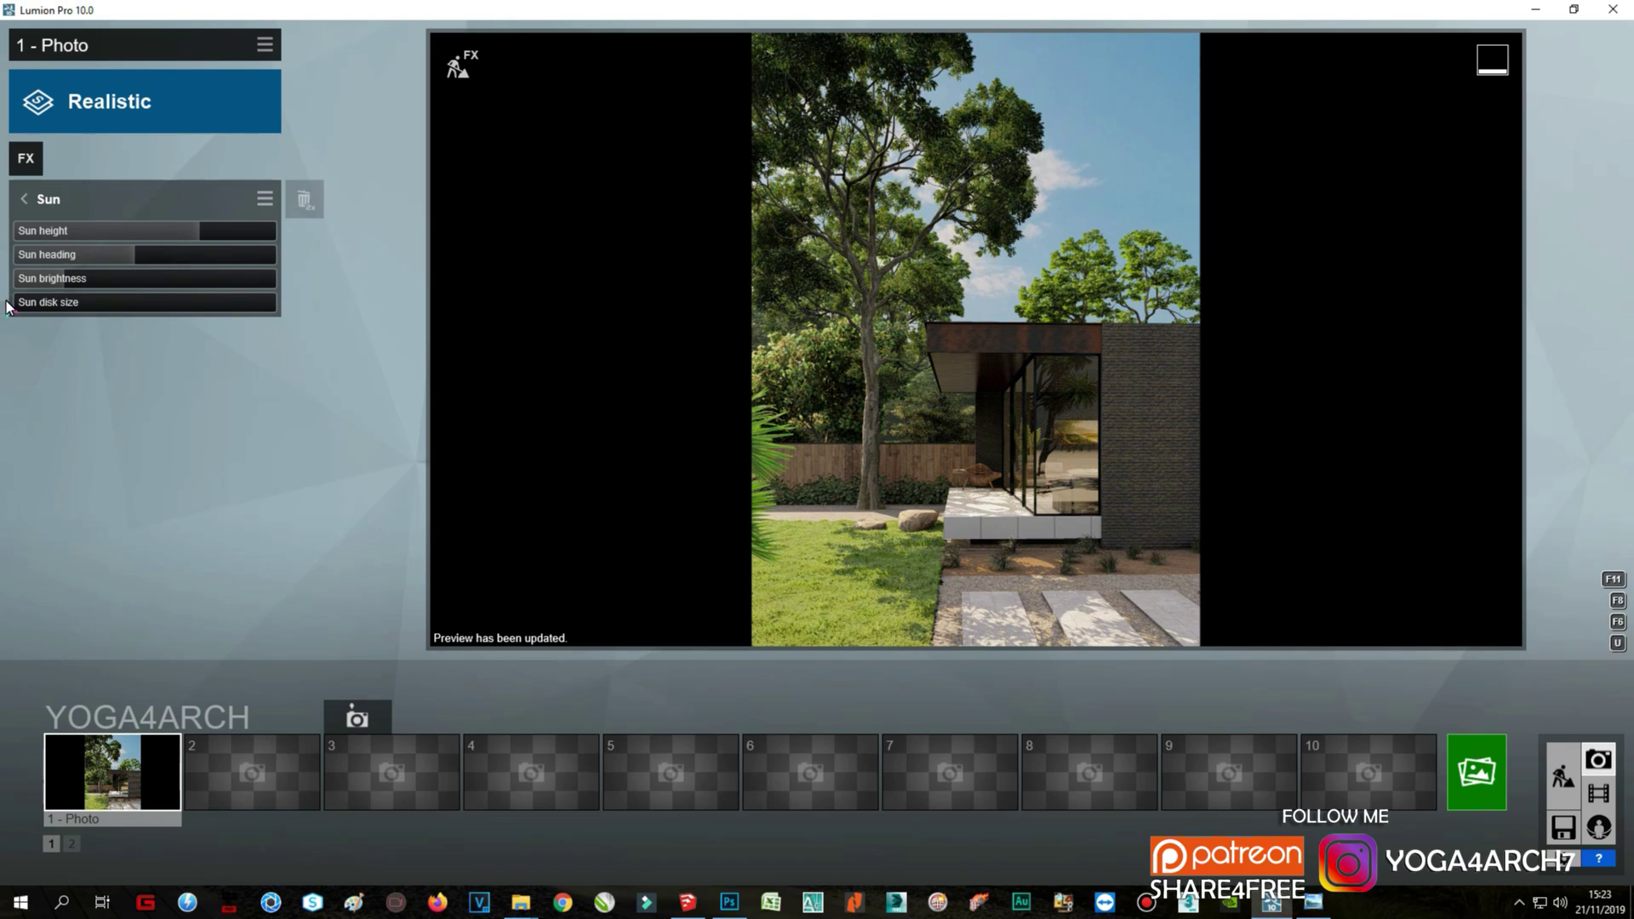
click(25, 157)
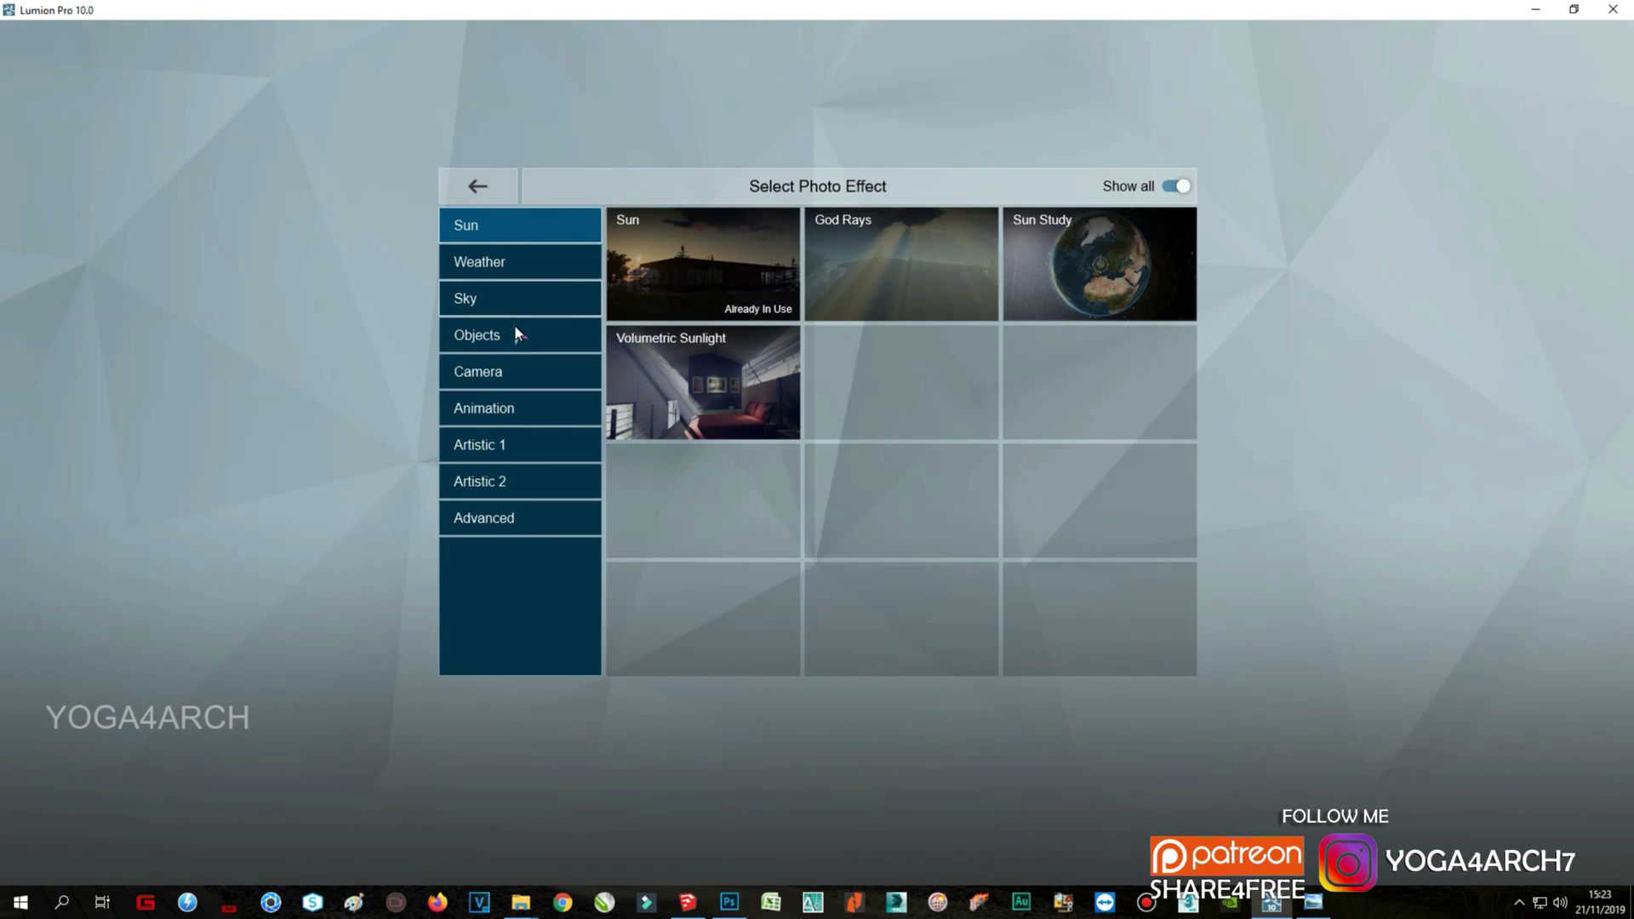
Step: Add a Real Skies effect and fine-tune its sky brightness
click(510, 298)
click(825, 324)
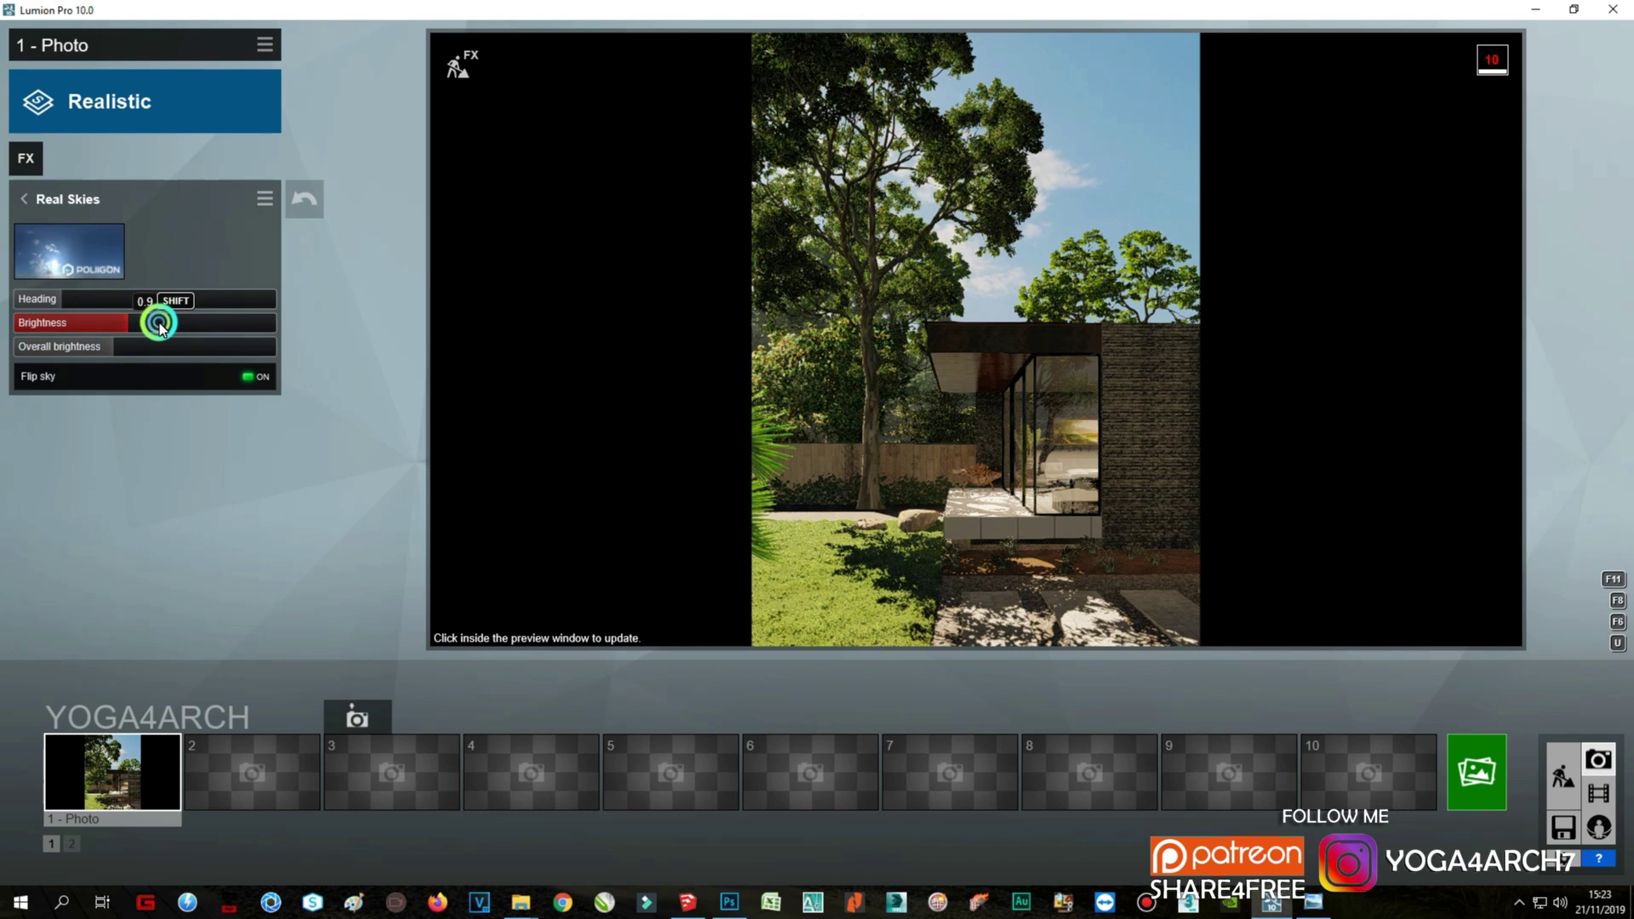
drag(159, 328, 167, 328)
click(1013, 436)
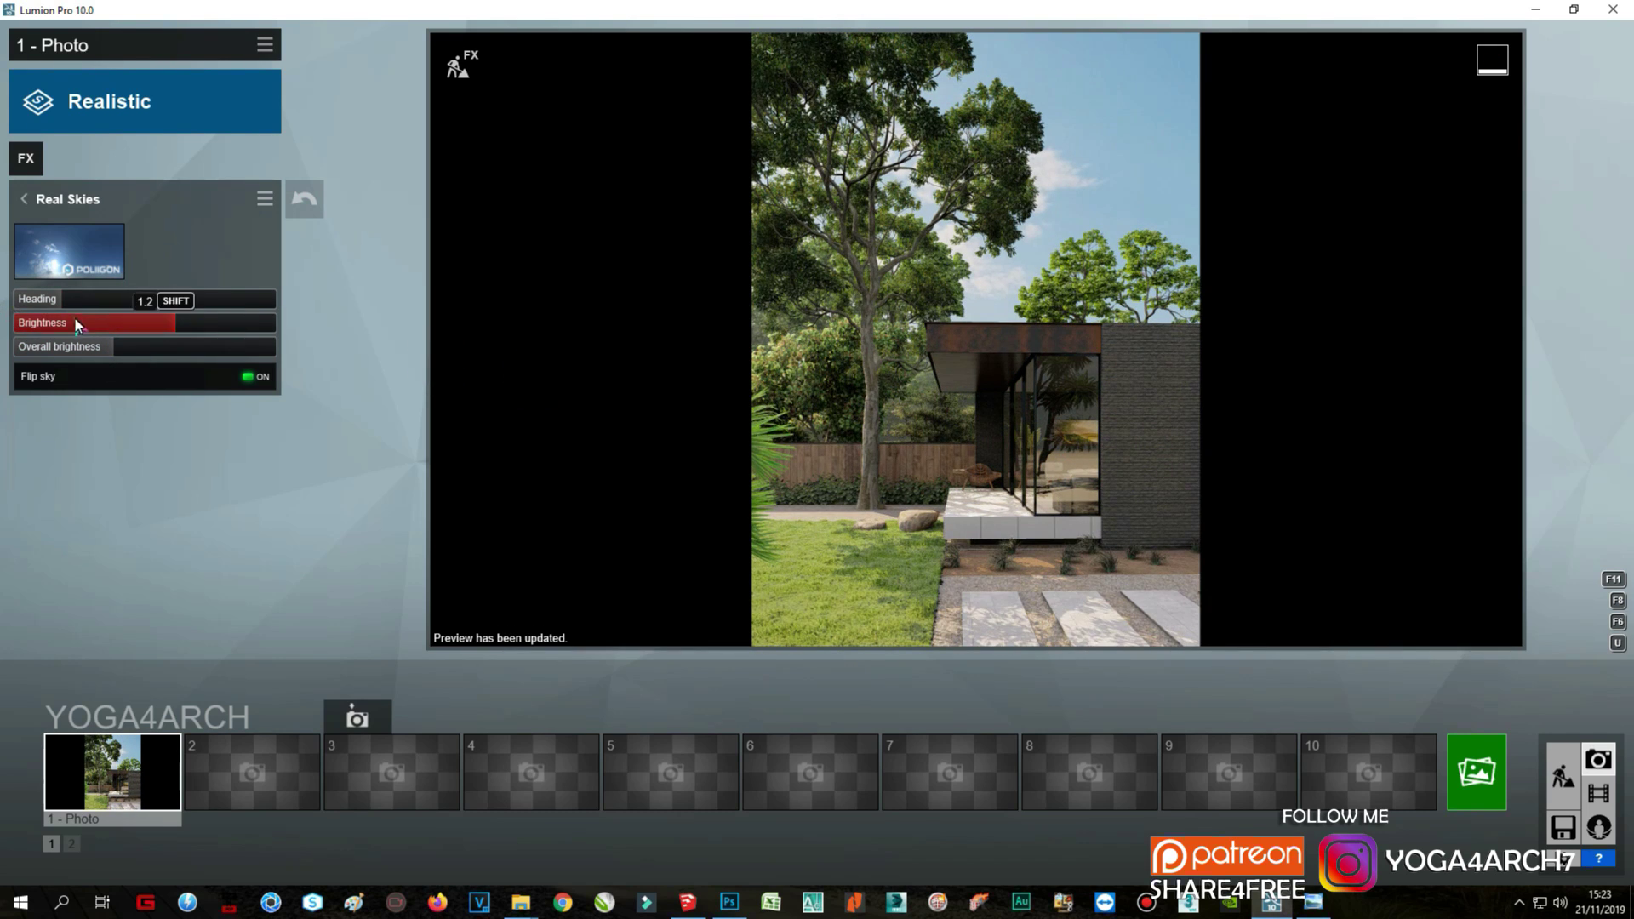
click(140, 325)
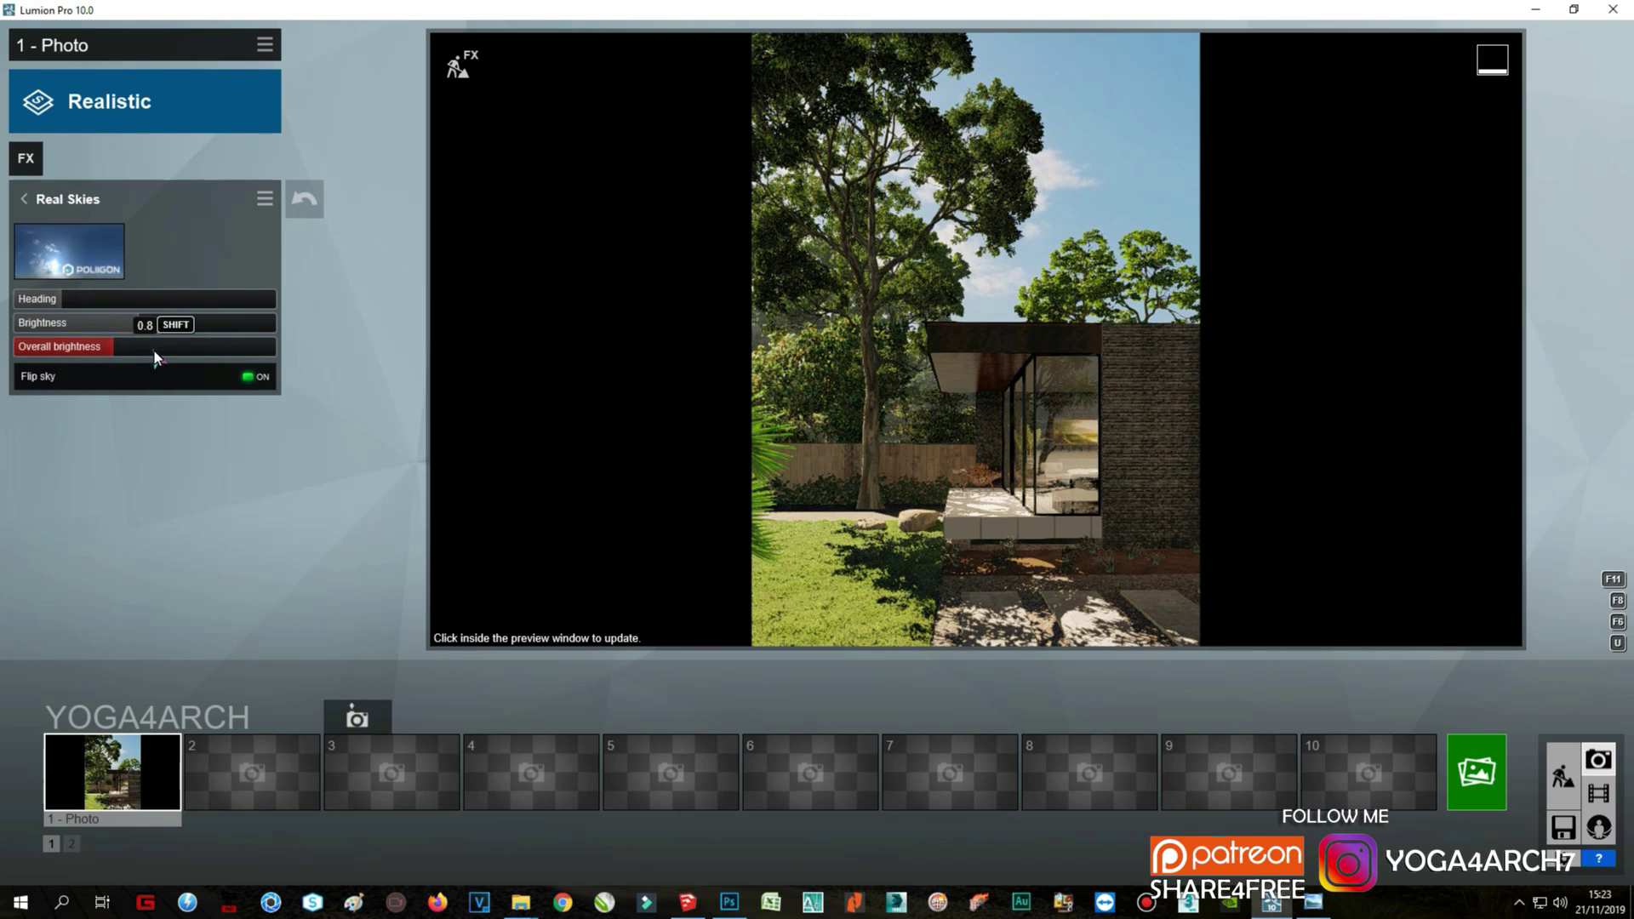
drag(156, 357, 168, 356)
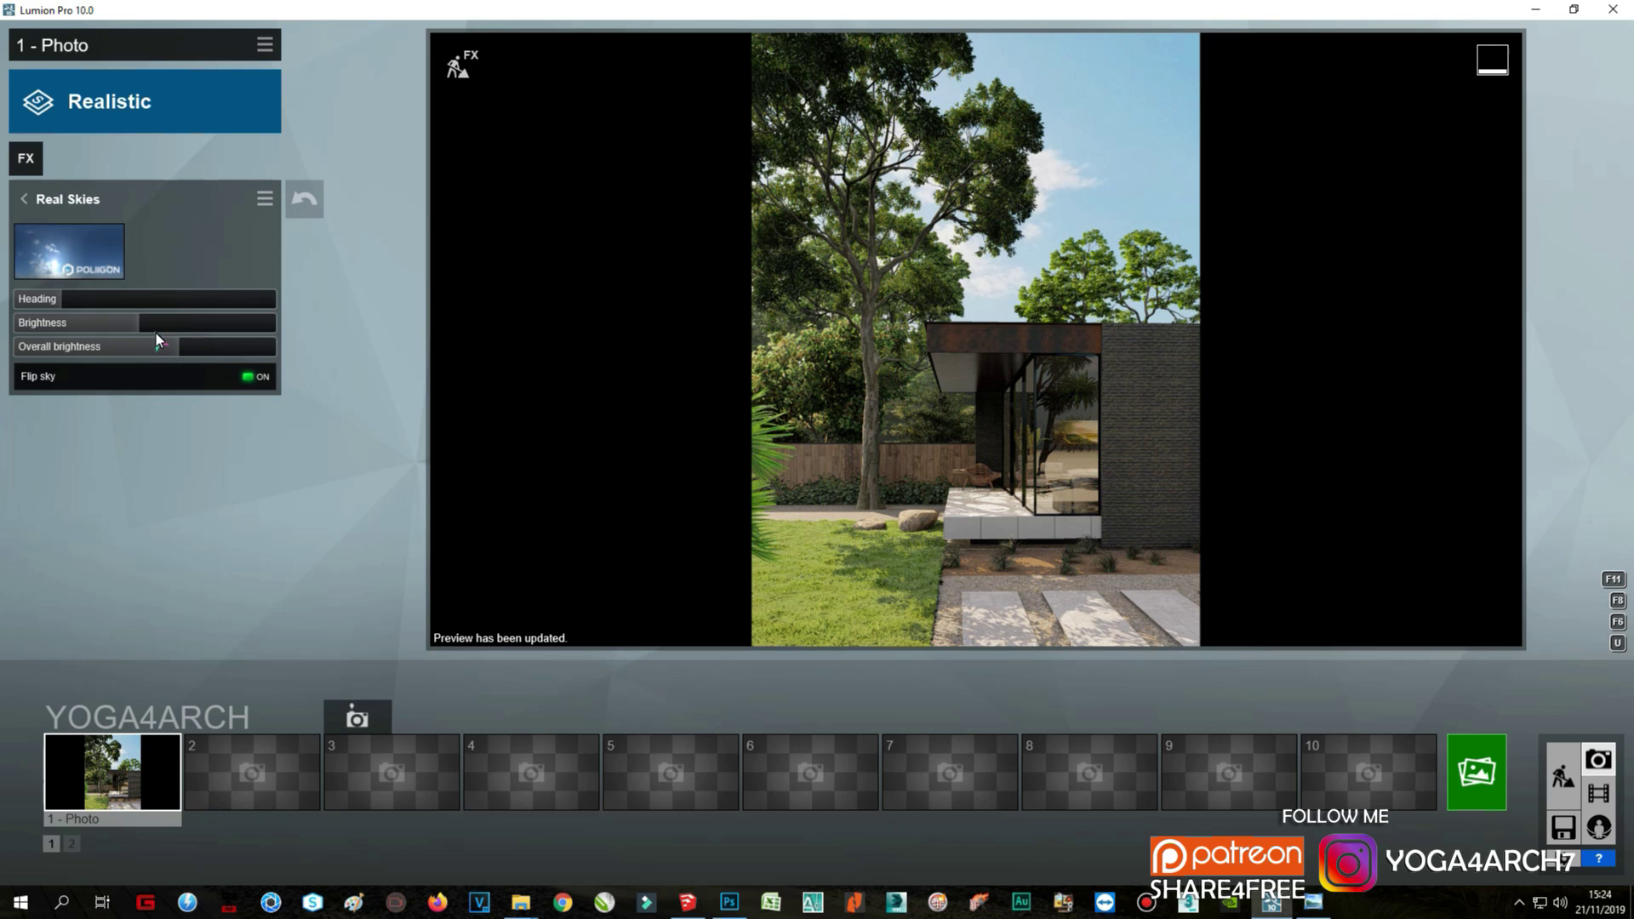
Step: Raise the sky's overall brightness and rotate its heading, refreshing the preview
drag(140, 323, 203, 346)
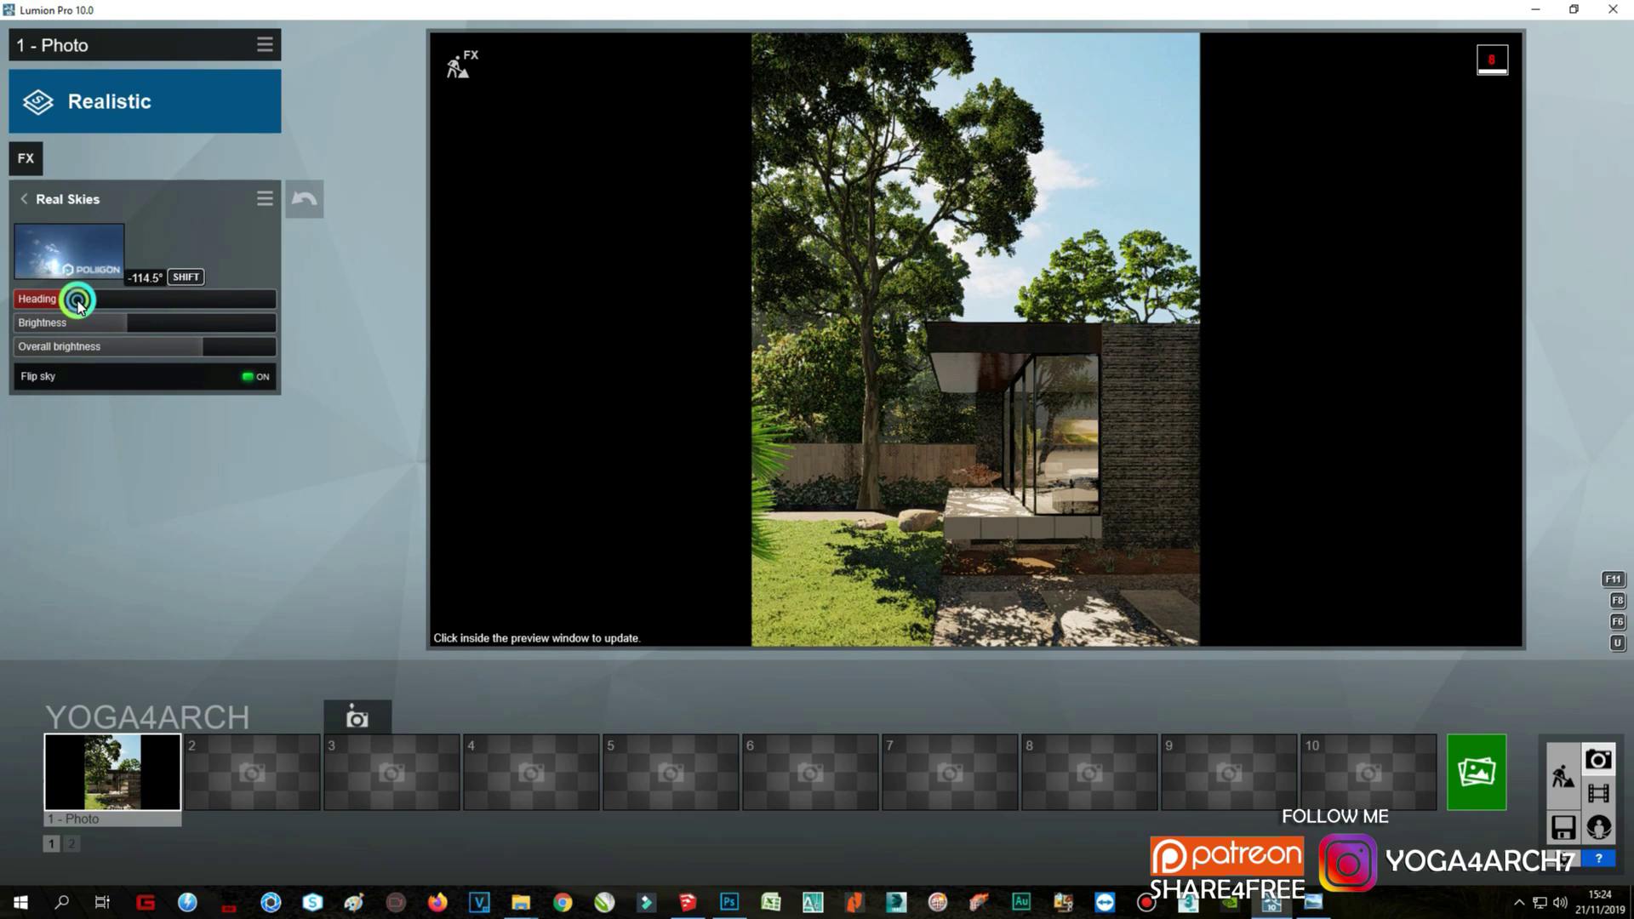
drag(78, 303, 75, 300)
click(912, 441)
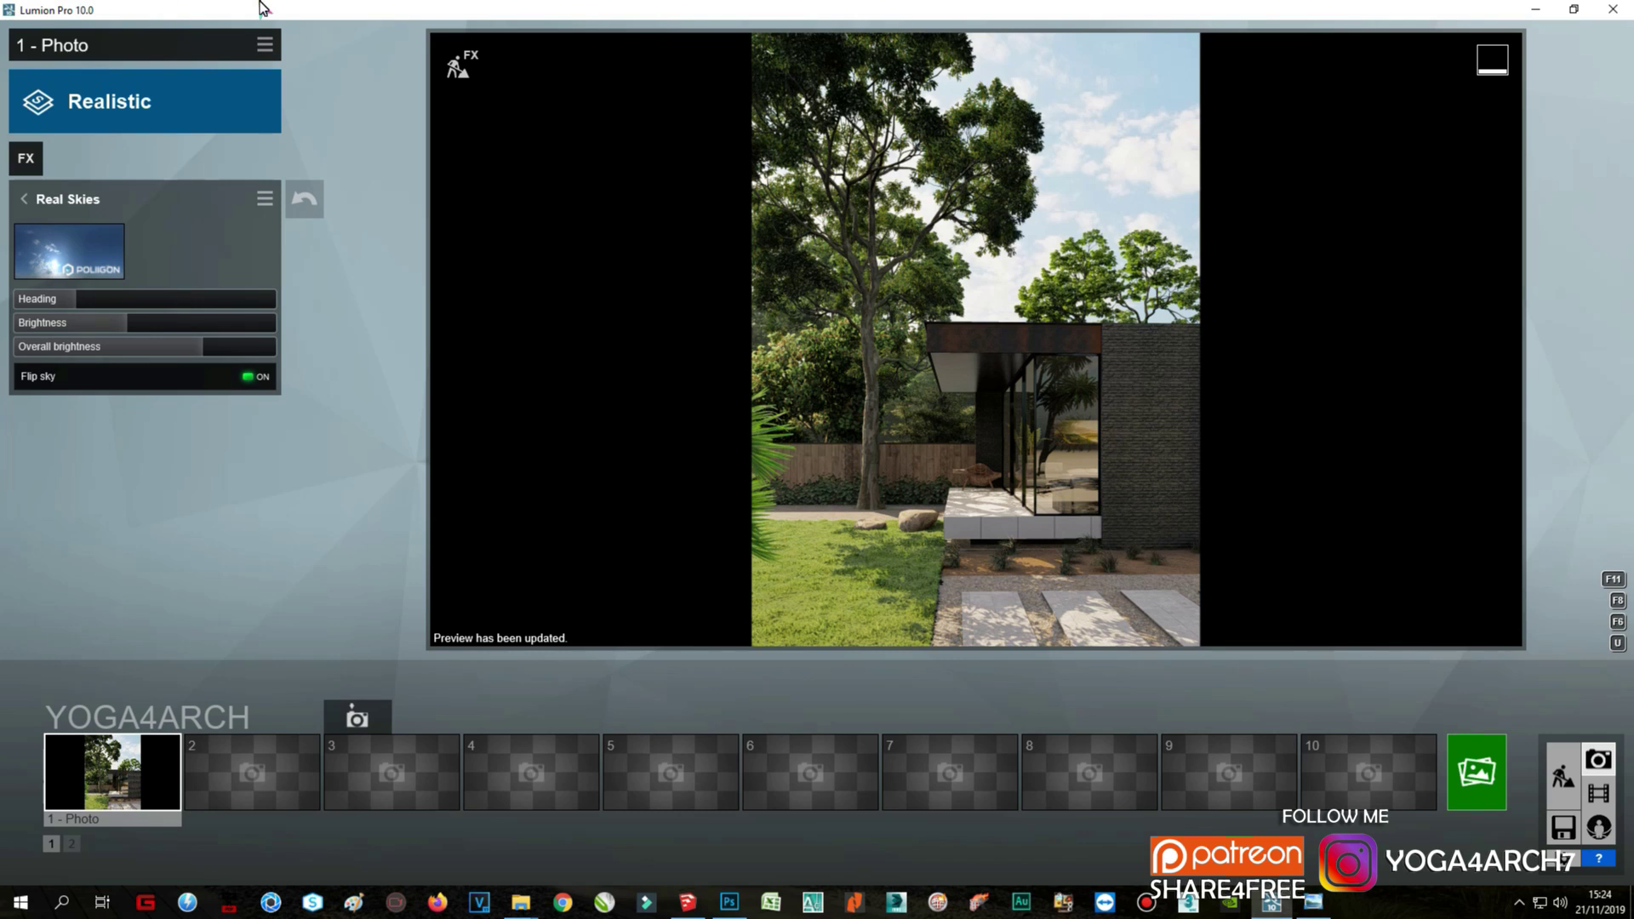
mouse_move(73, 299)
mouse_down()
mouse_move(5, 296)
mouse_move(75, 299)
mouse_up()
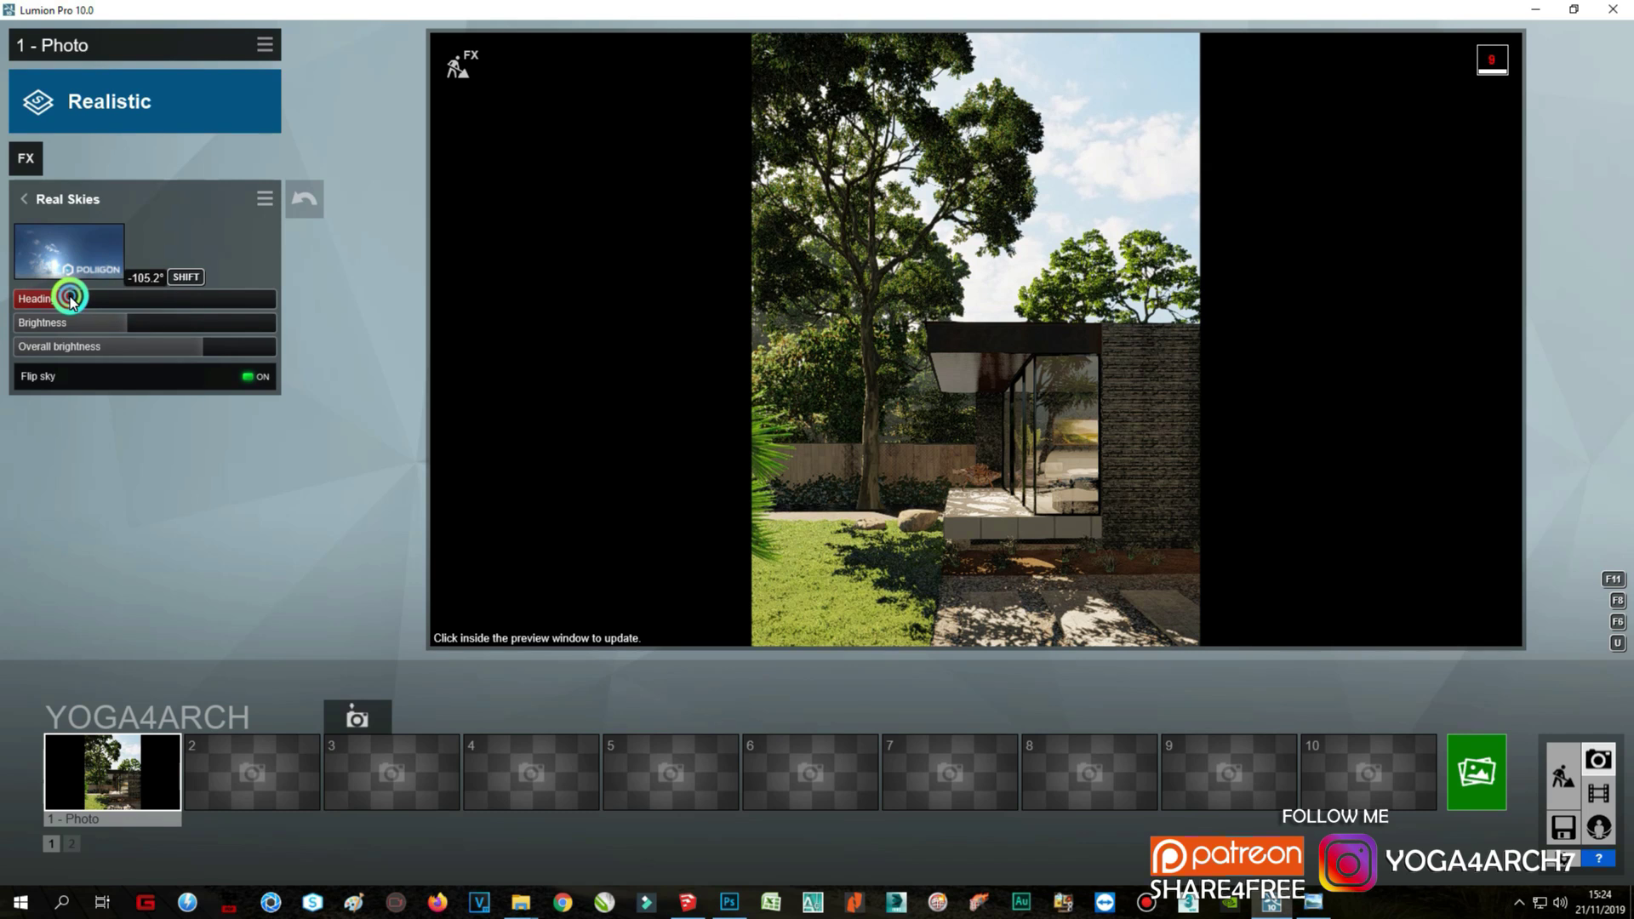
click(1034, 376)
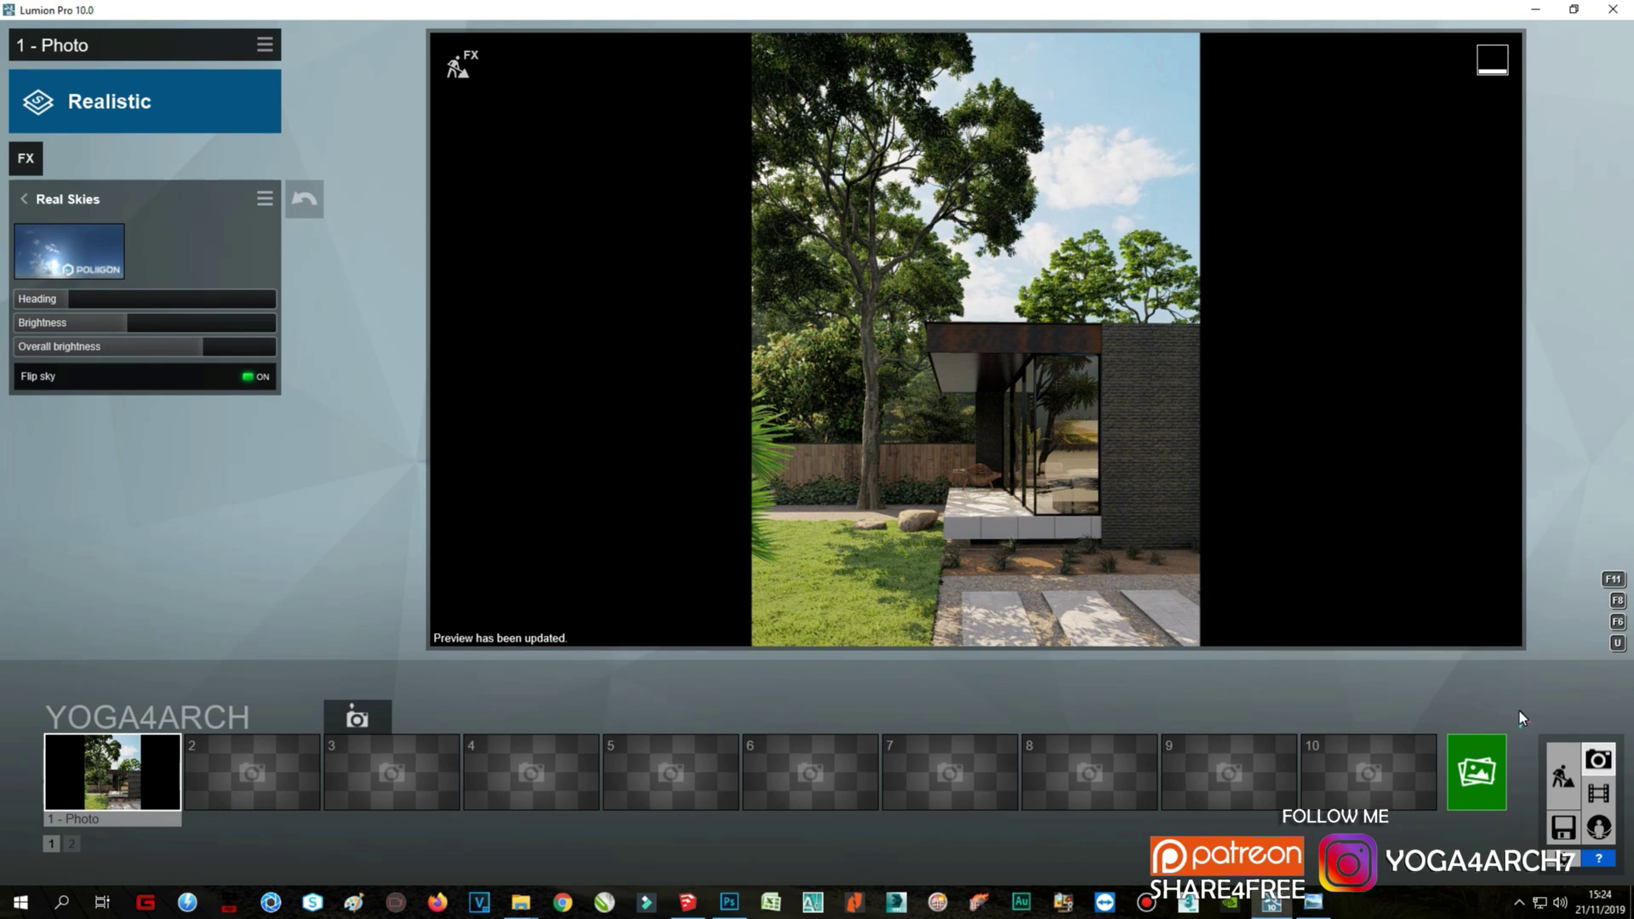
click(1476, 771)
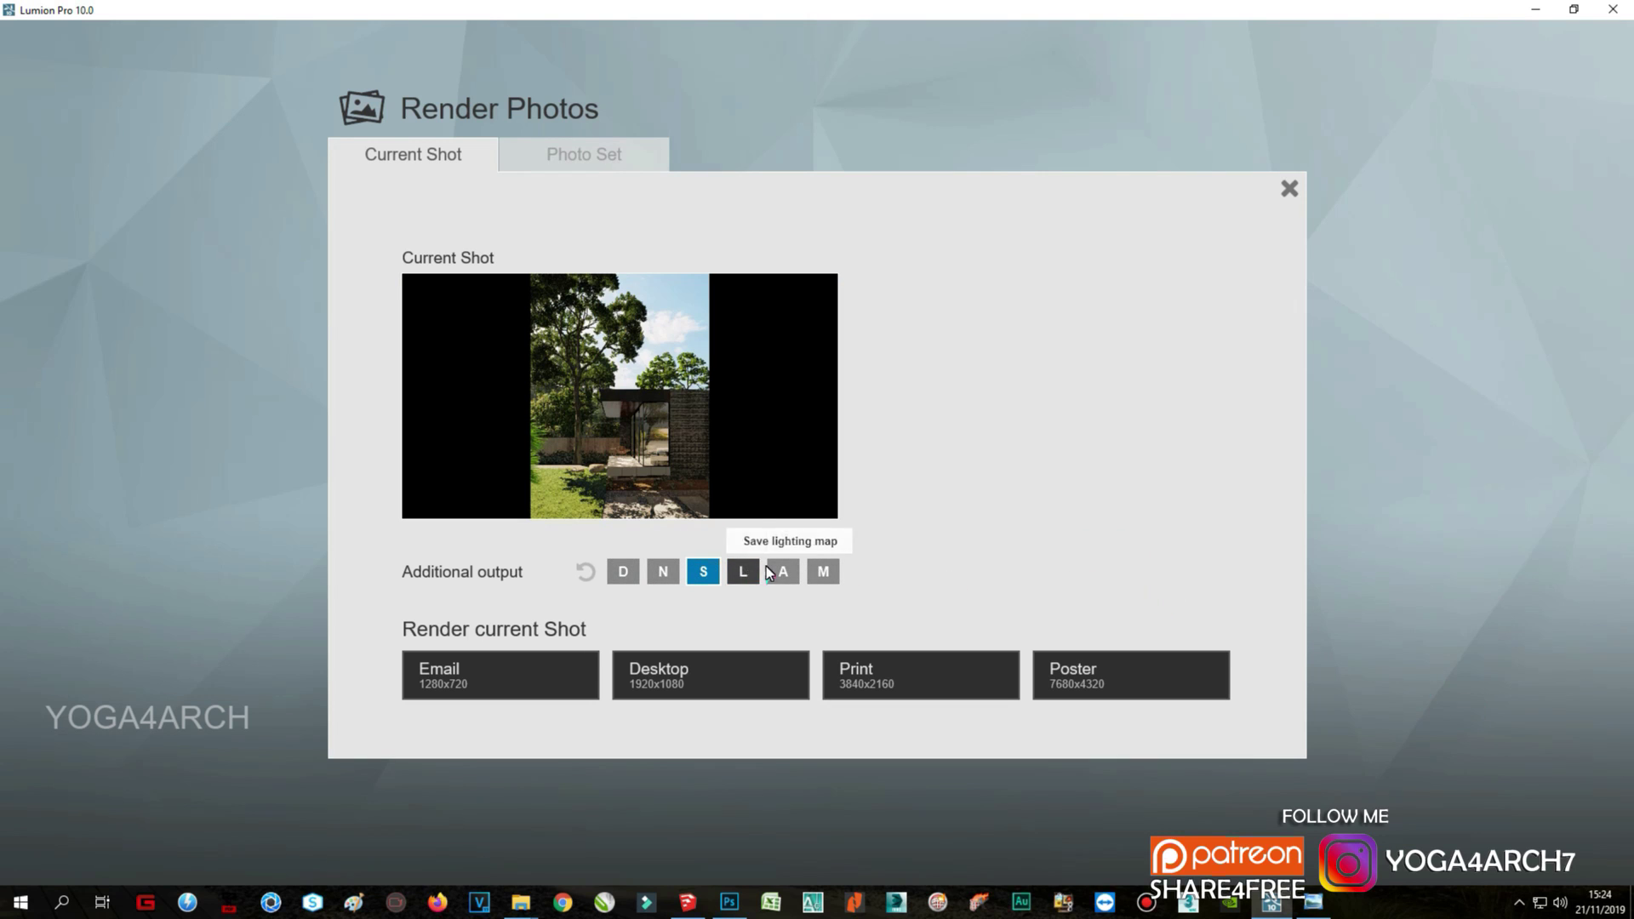
Step: Render photo 1 as a 7680x4320 poster with the material ID pass
click(822, 572)
click(1047, 664)
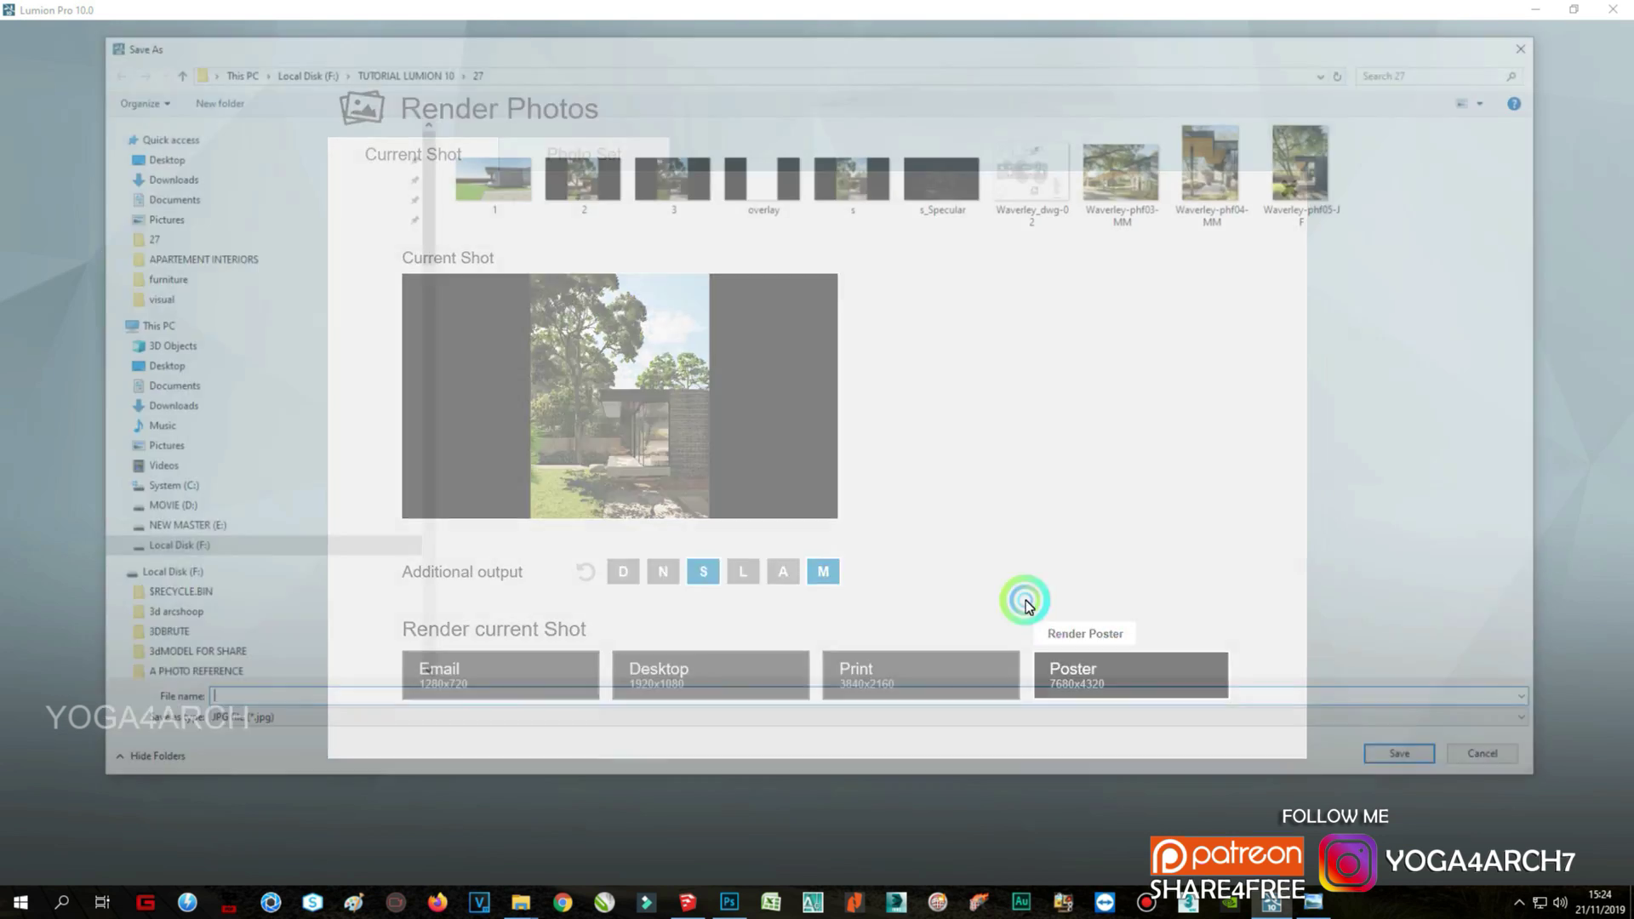
key(Return)
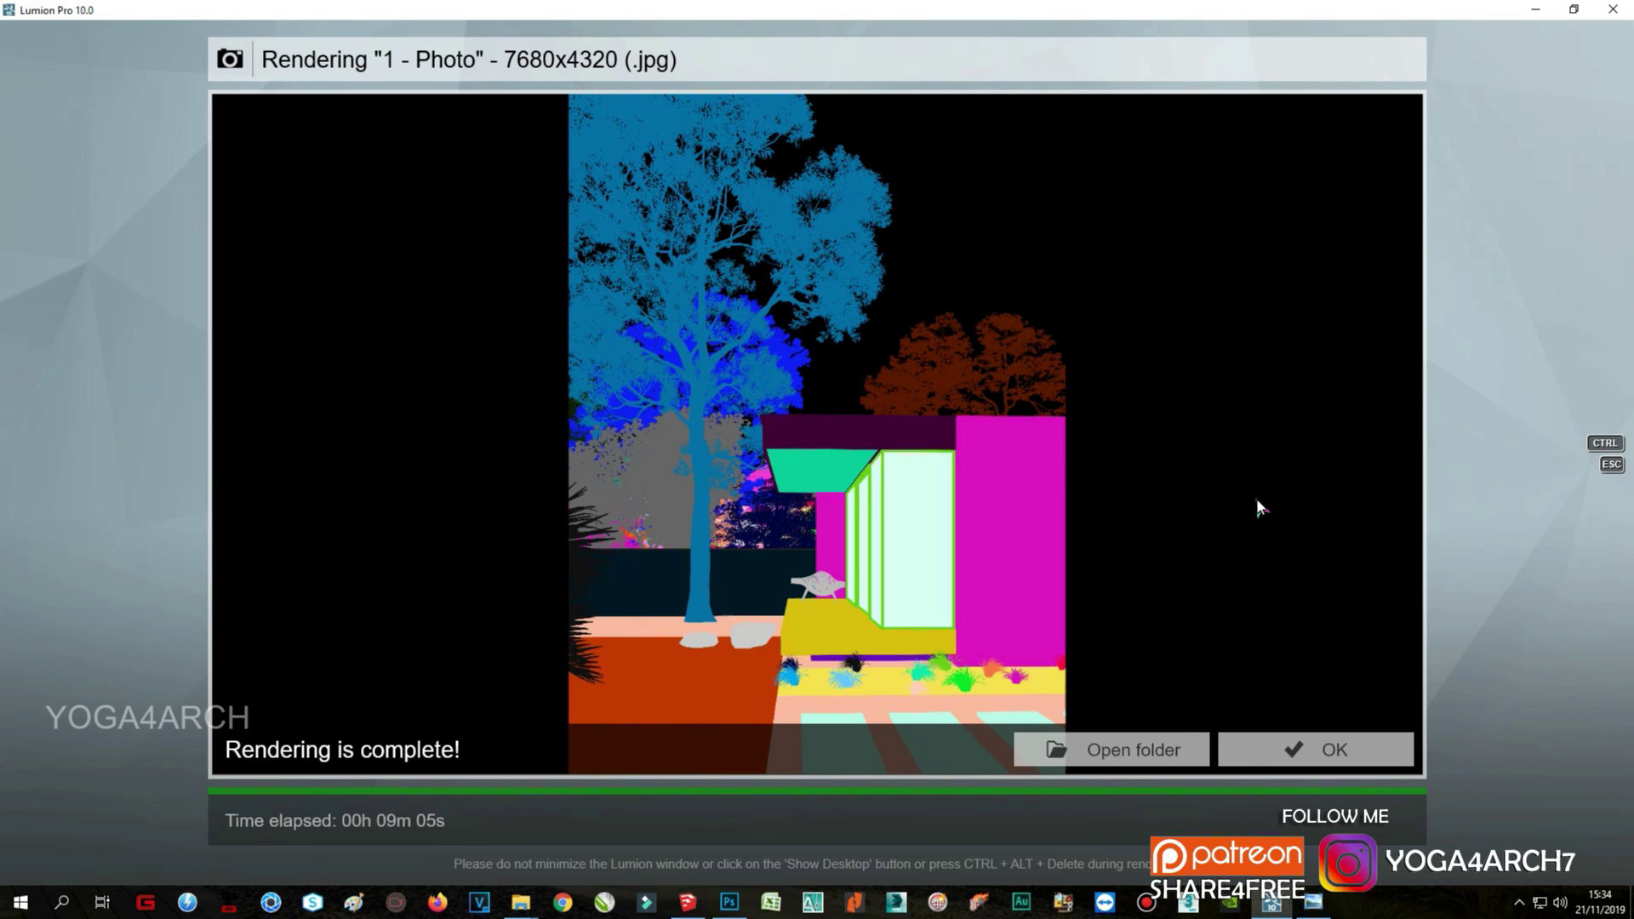
click(1329, 749)
Step: Open the z, z_MatID and z_Specular render files in Photoshop
click(733, 907)
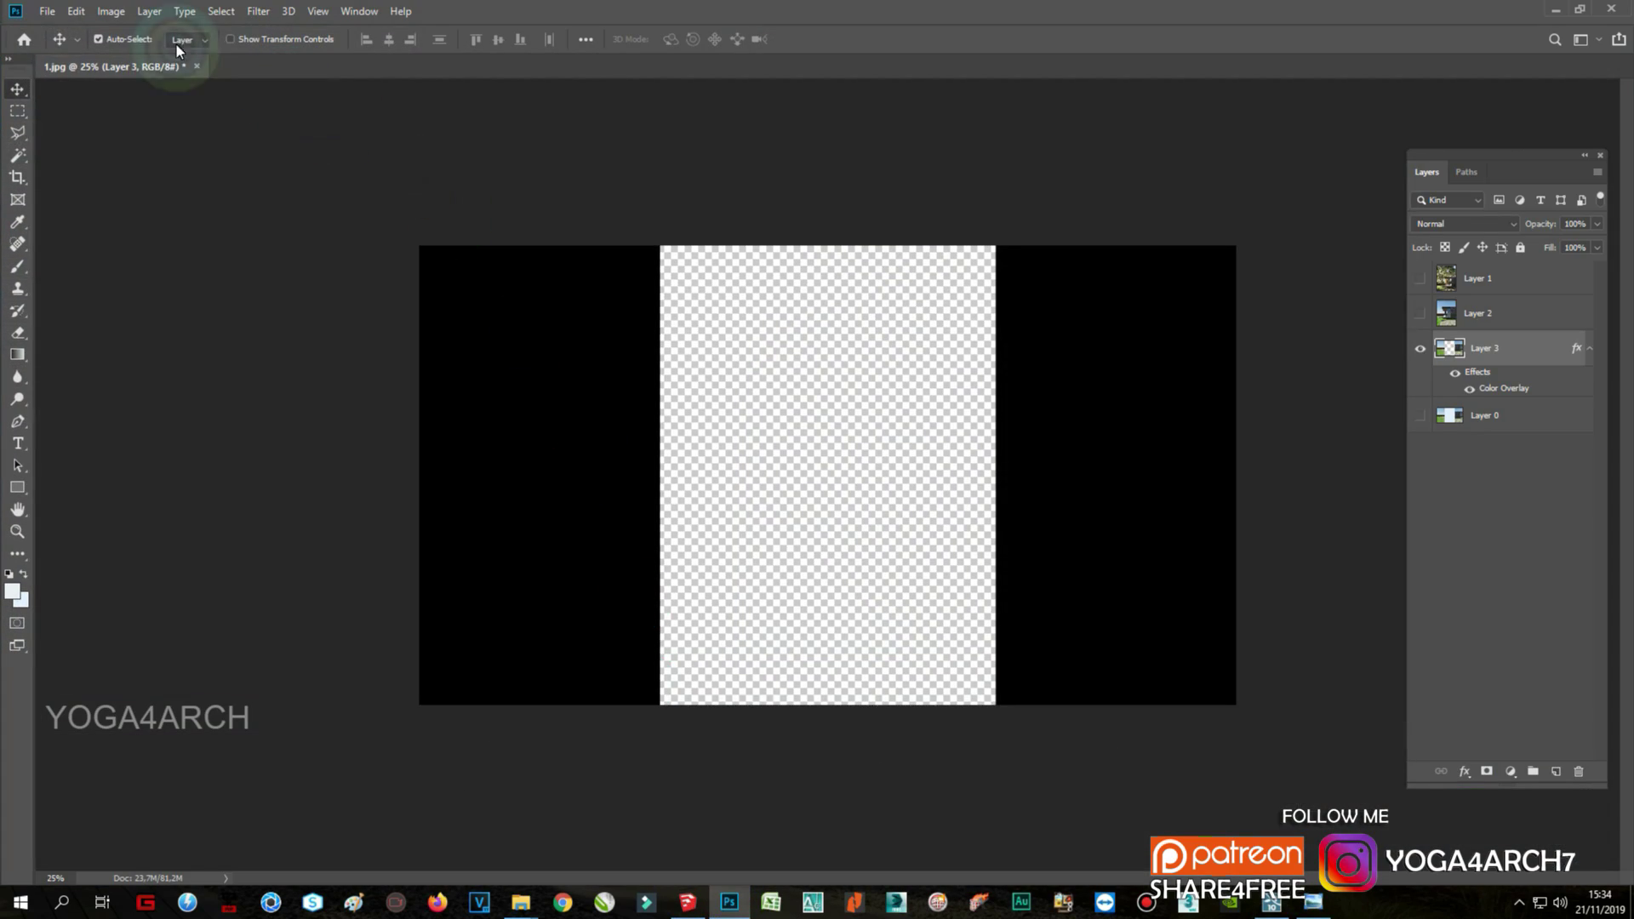
click(46, 19)
click(64, 51)
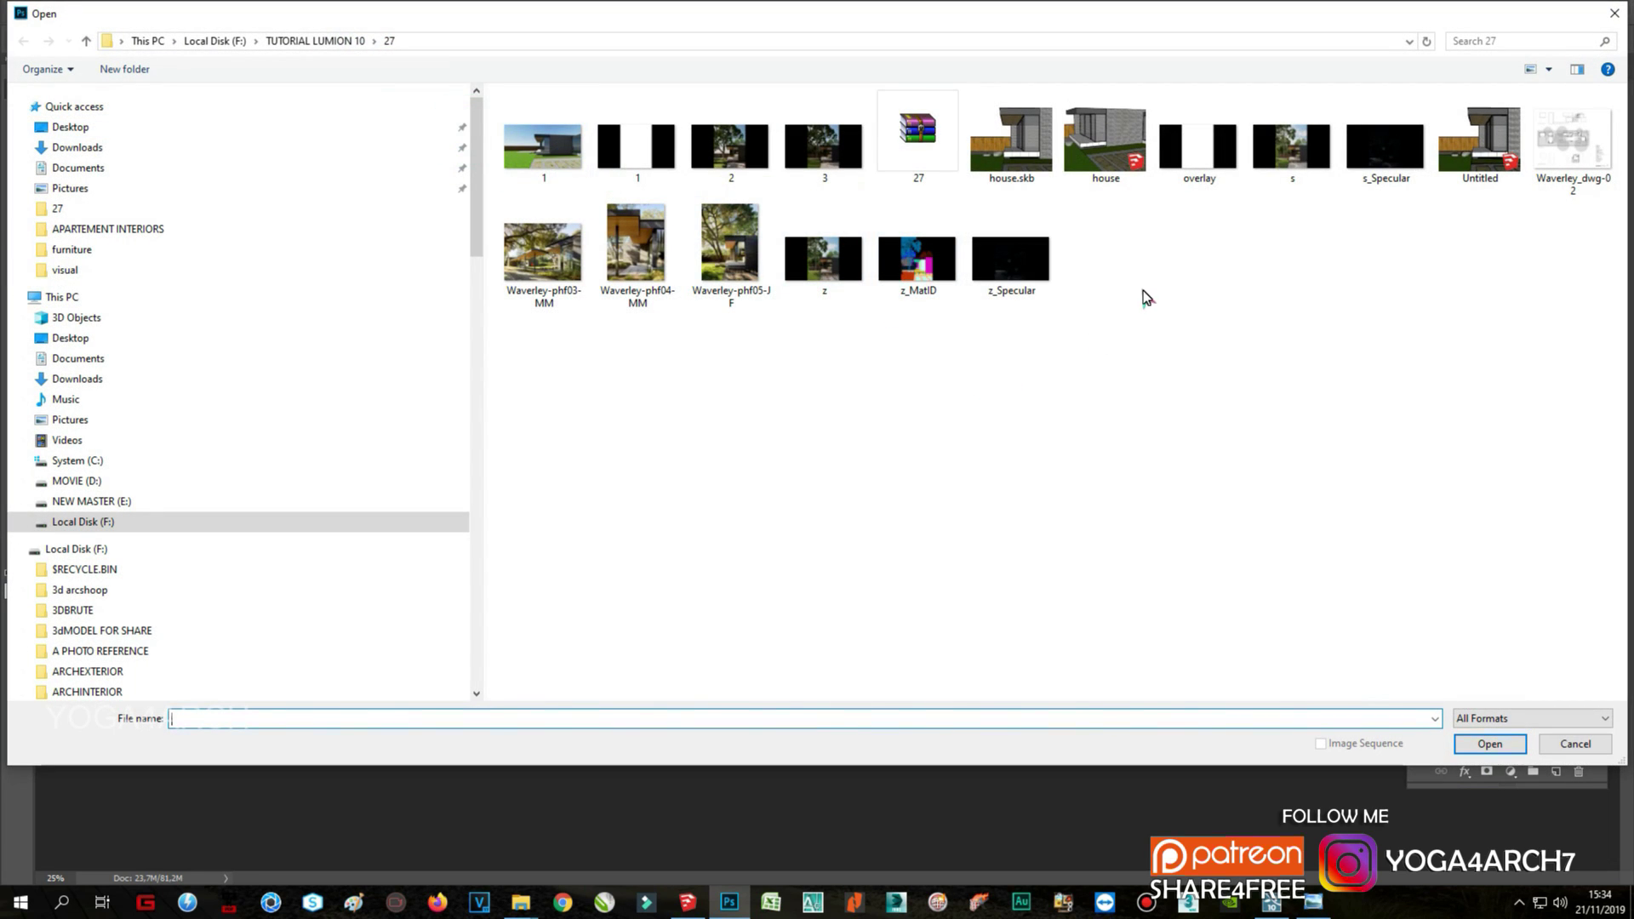
click(824, 258)
shift+click(1032, 259)
key(Return)
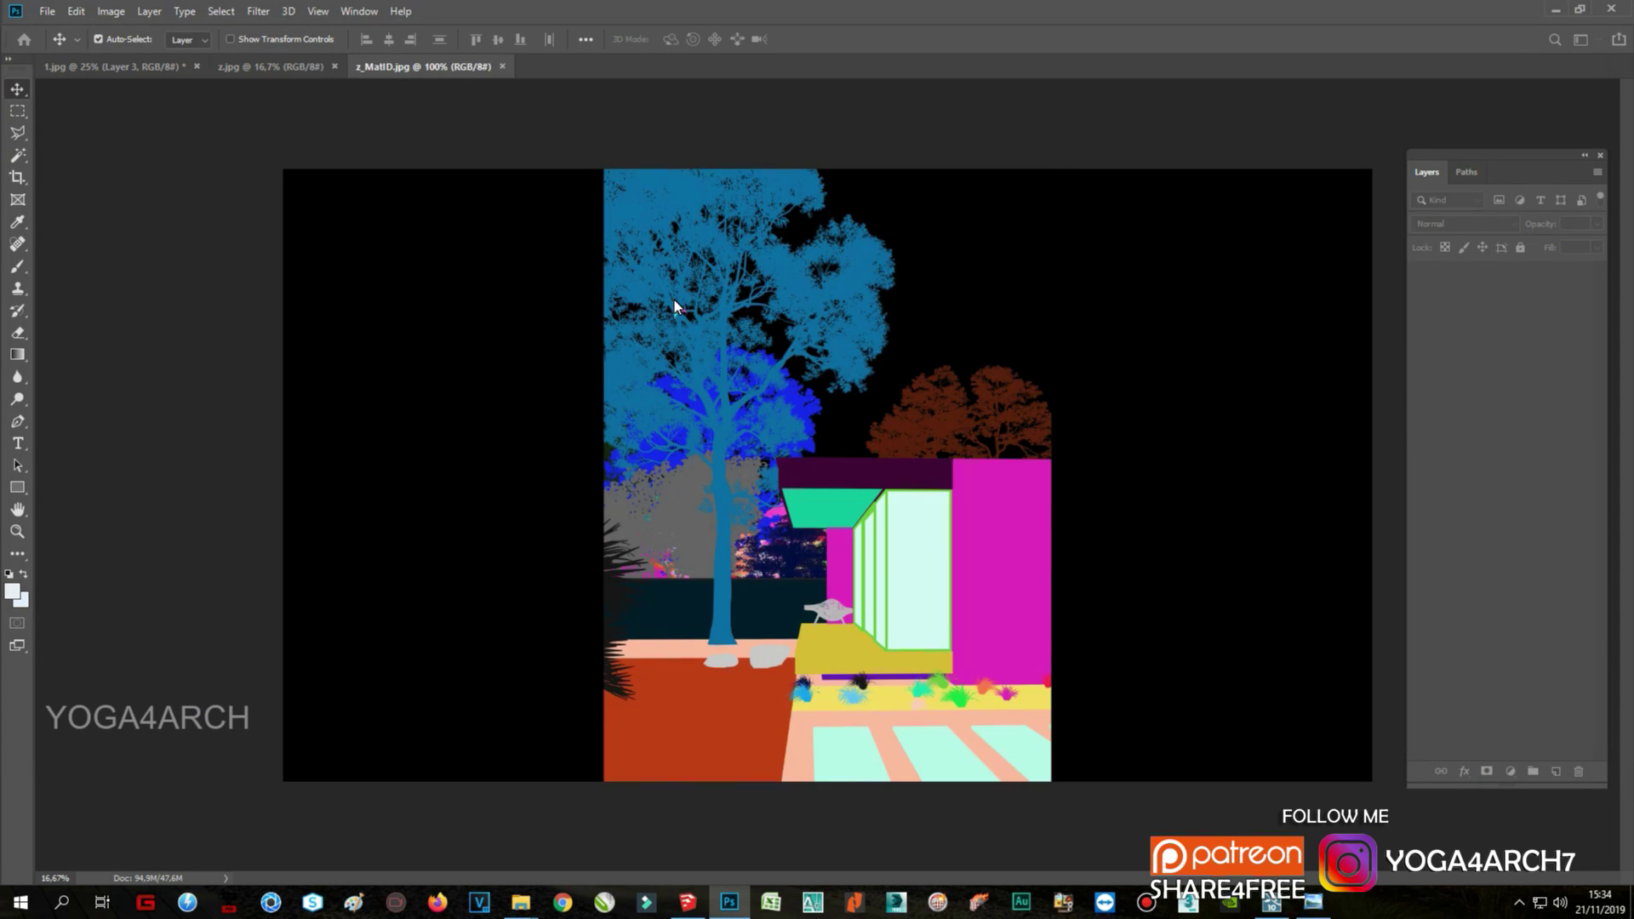
drag(600, 66, 474, 161)
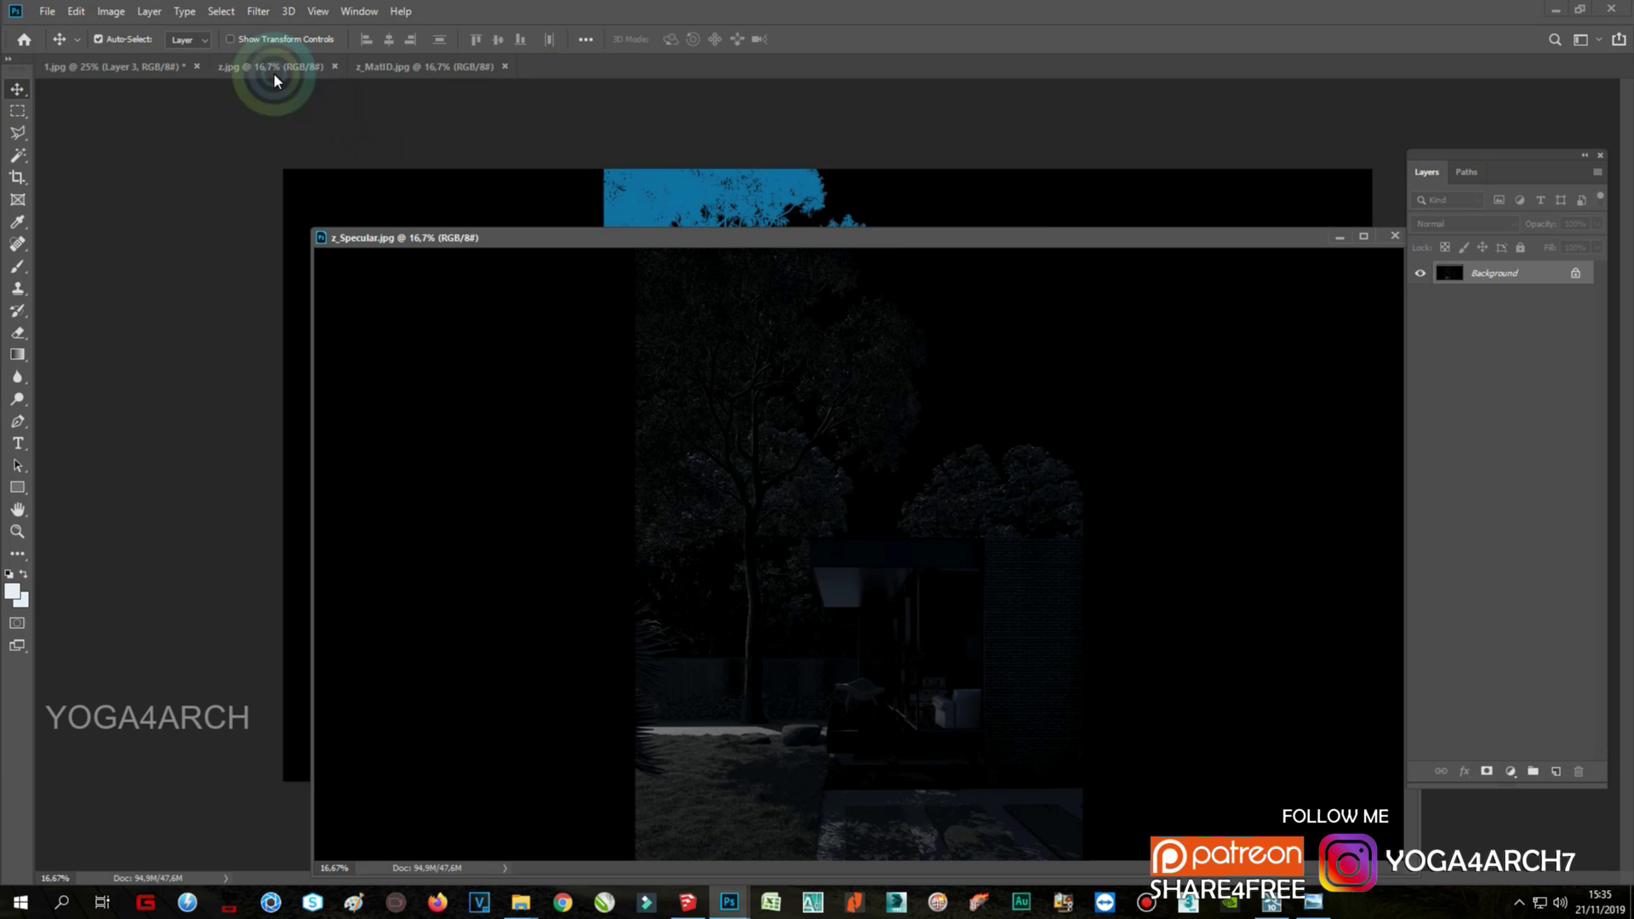
Step: Bring the specular pass into z.jpg as an aligned layer with Screen blending
drag(886, 244, 460, 289)
drag(599, 348, 956, 248)
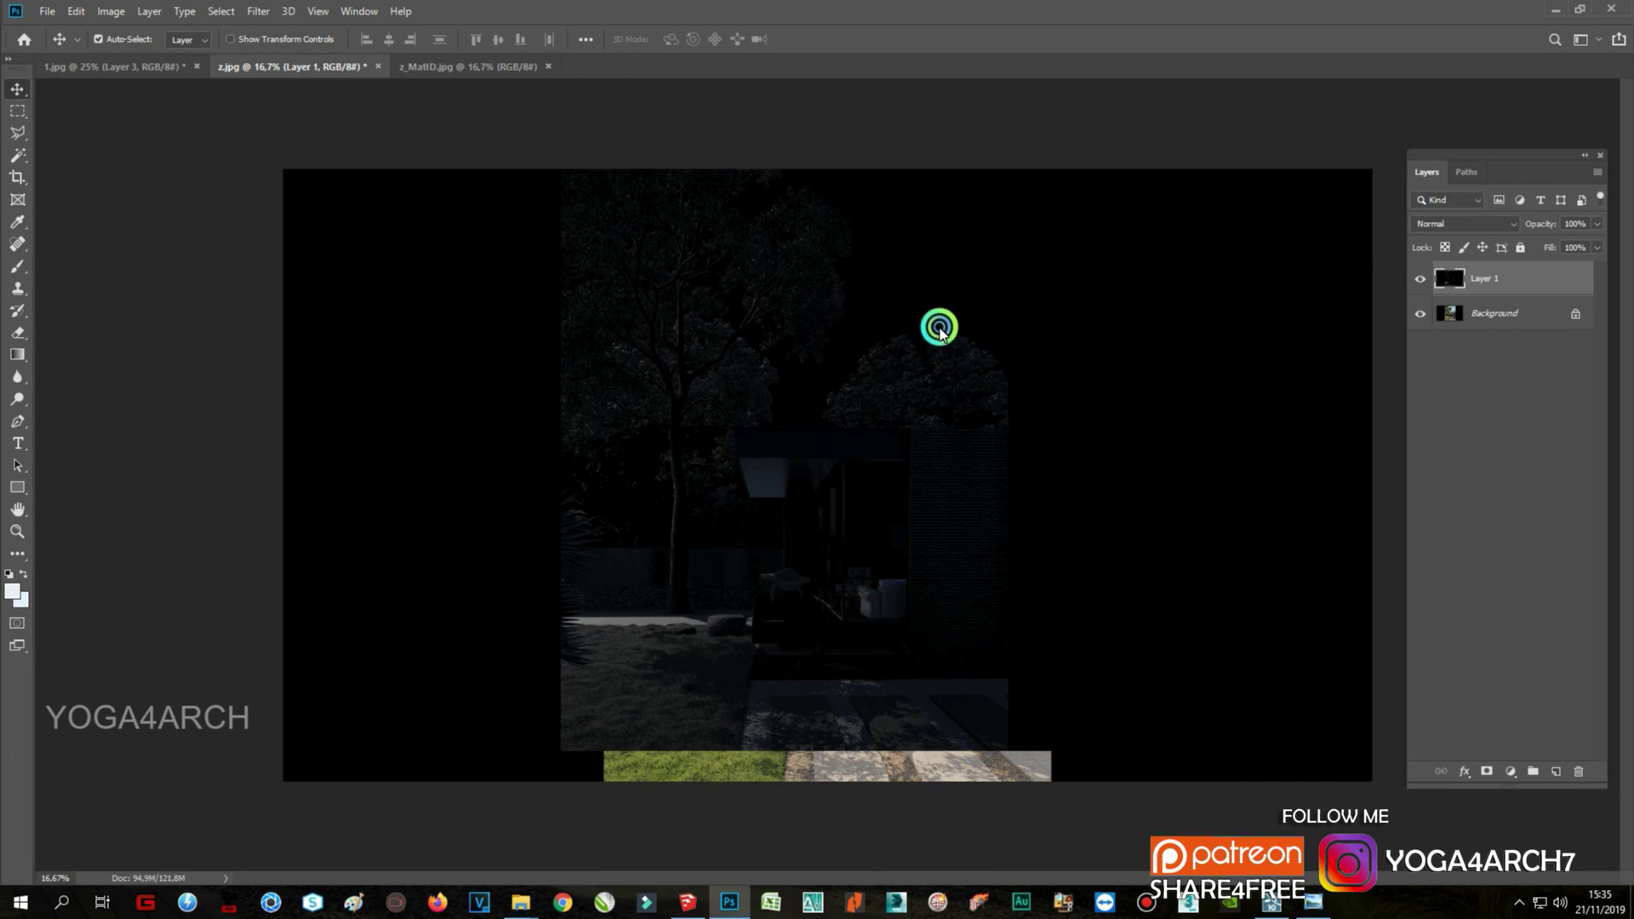
drag(940, 330, 990, 360)
click(1464, 224)
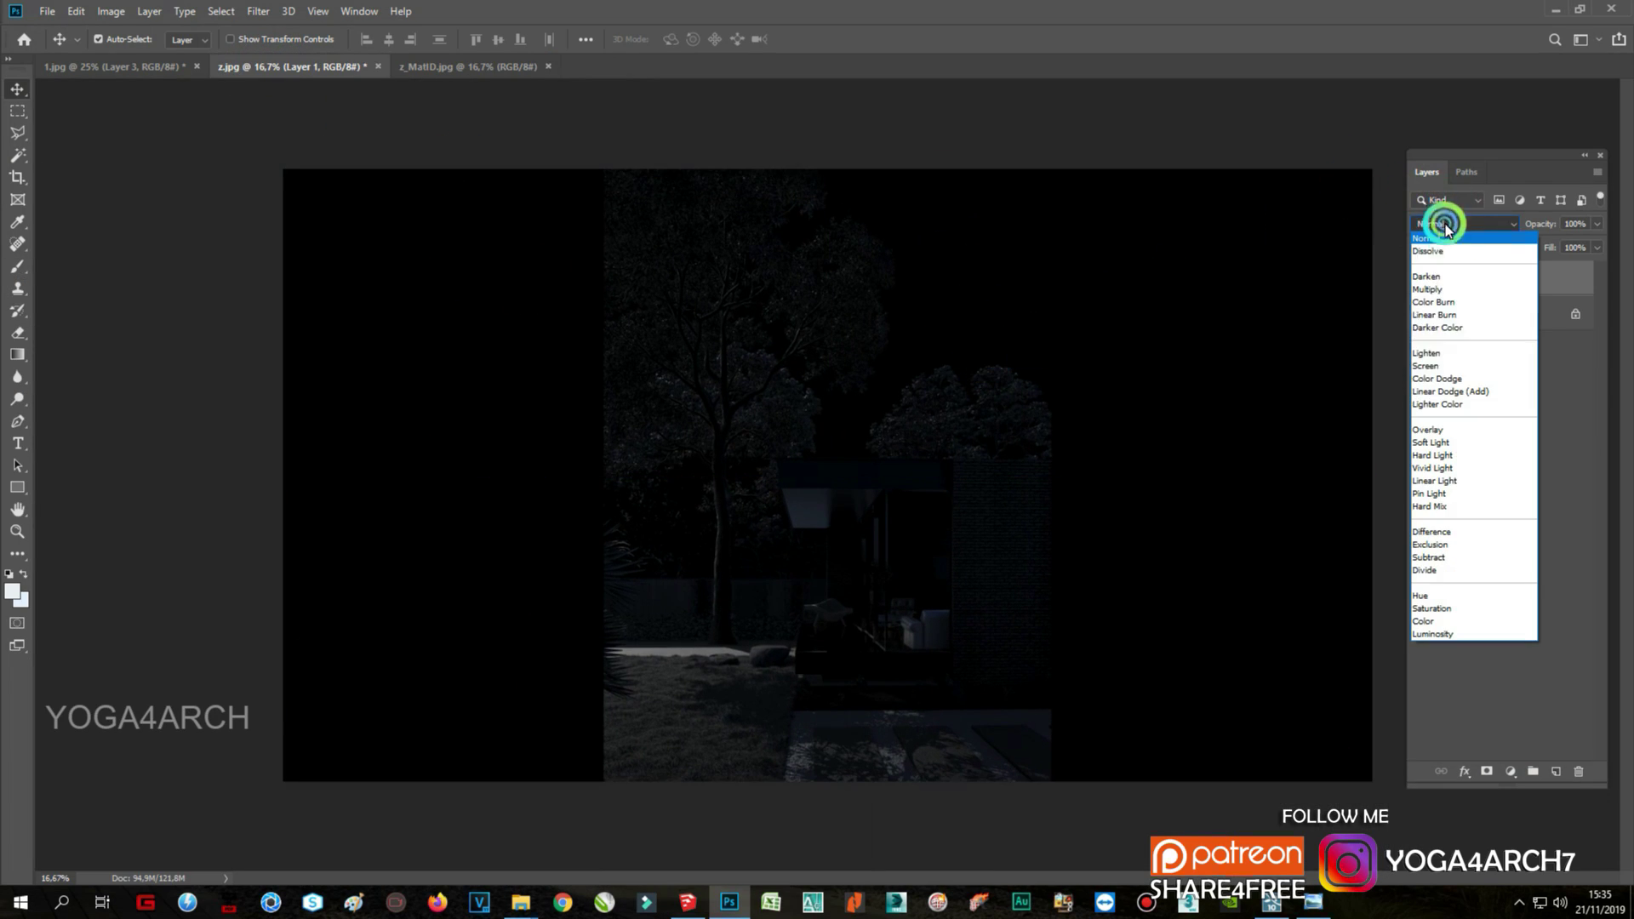
click(1442, 366)
click(1423, 279)
click(1423, 279)
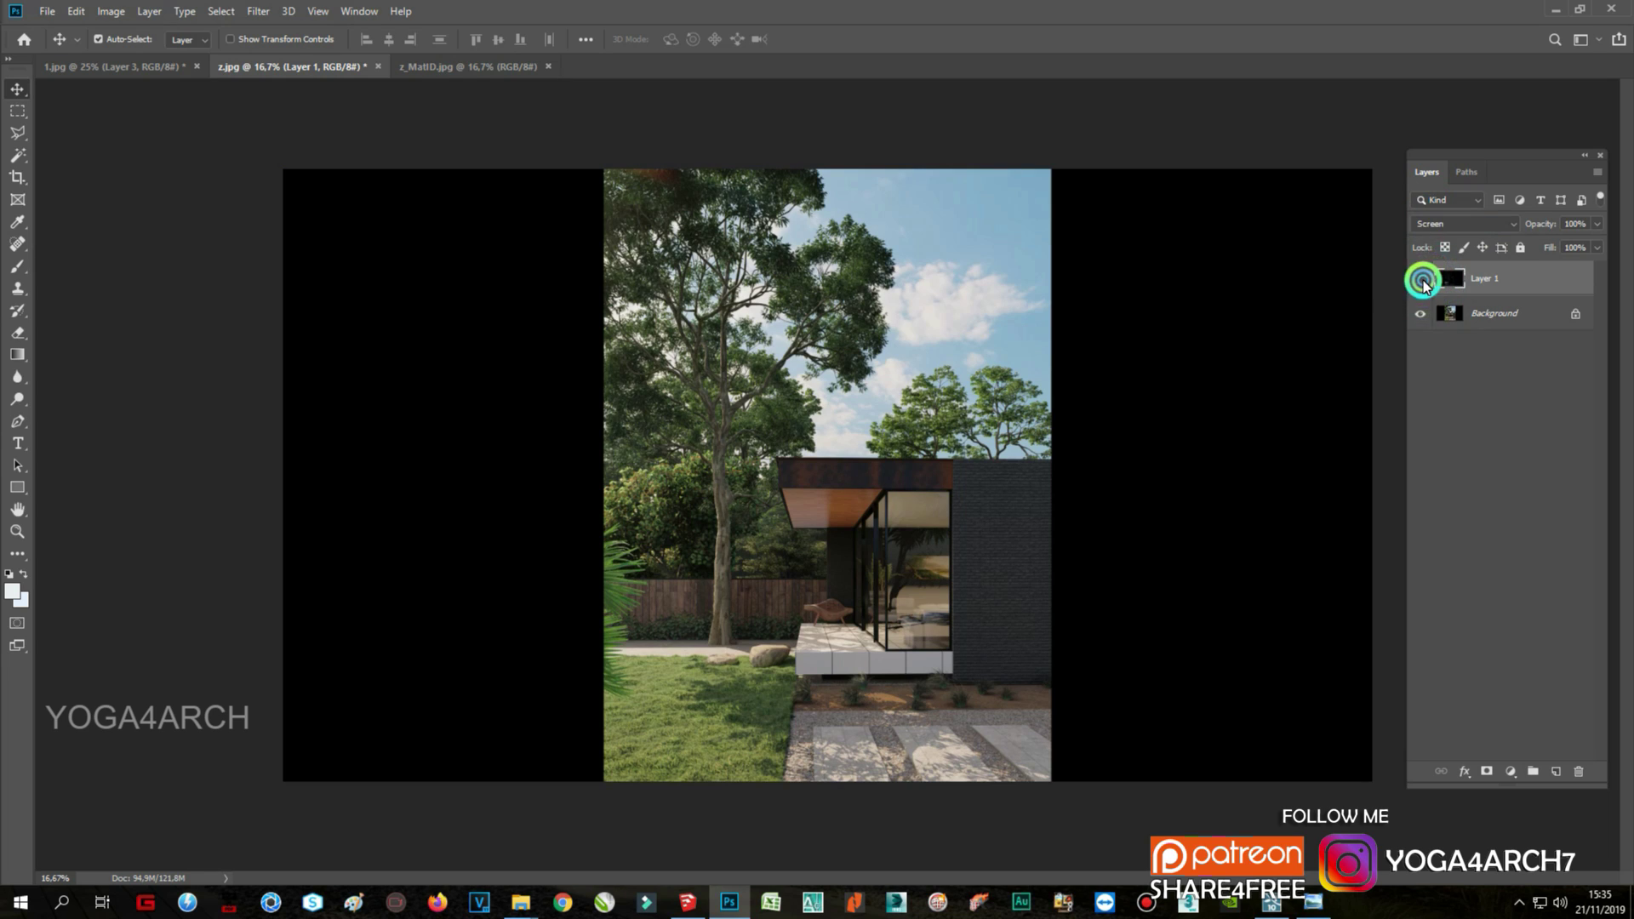
click(1423, 279)
click(1423, 279)
click(1423, 279)
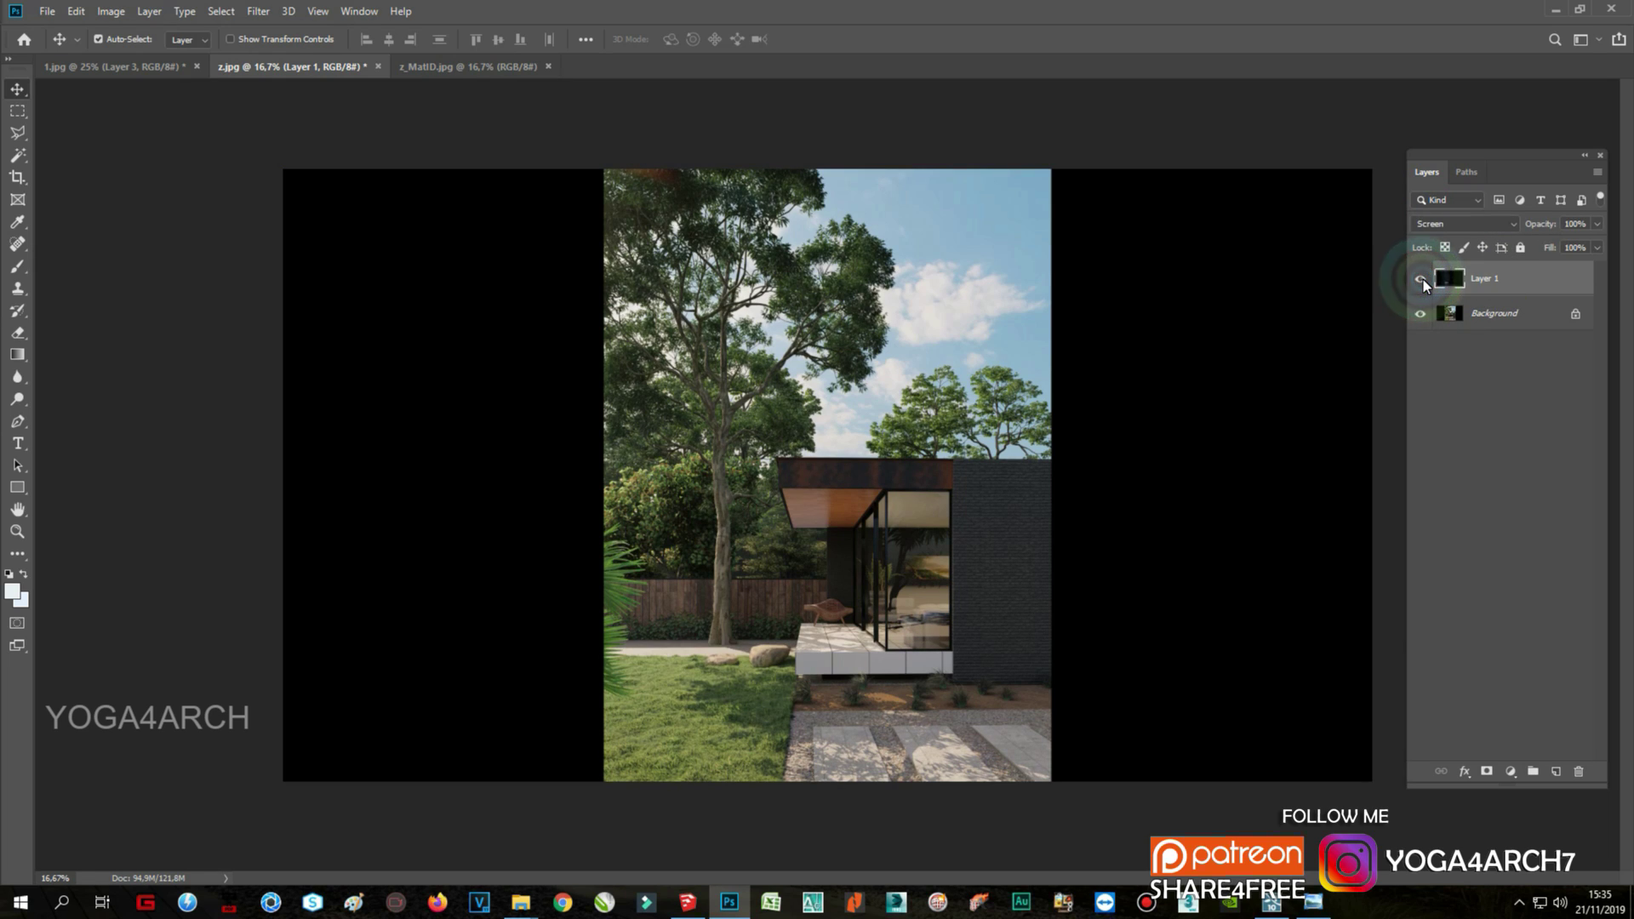
Step: Mask the specular layer, painting out highlights with a black brush at 74% flow
click(1487, 771)
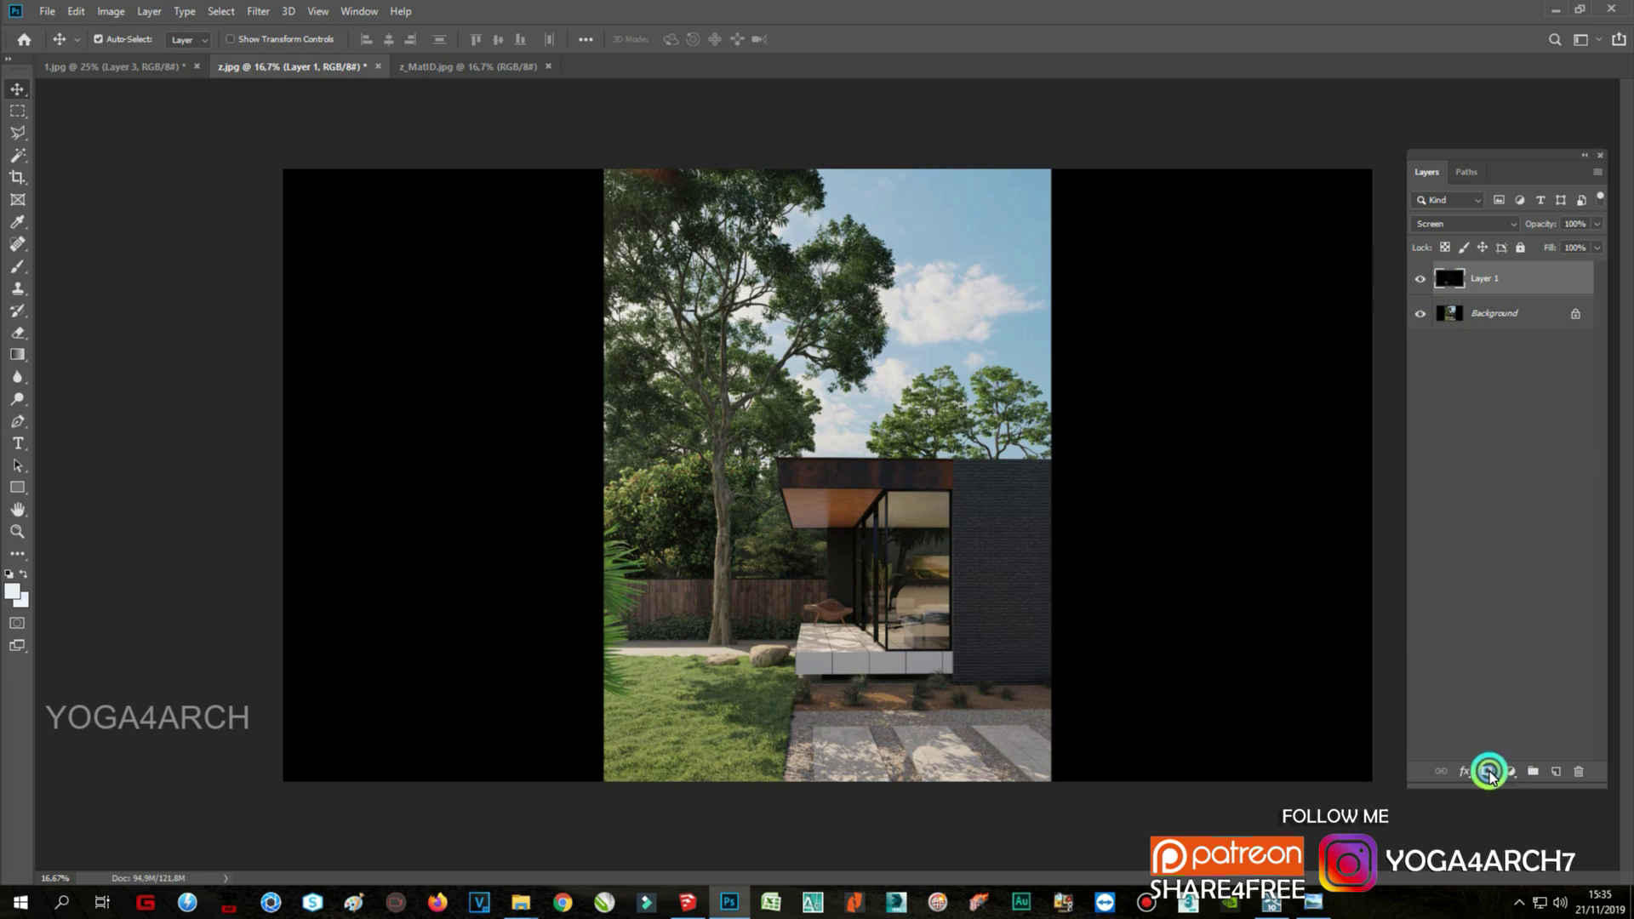
click(18, 266)
click(737, 607)
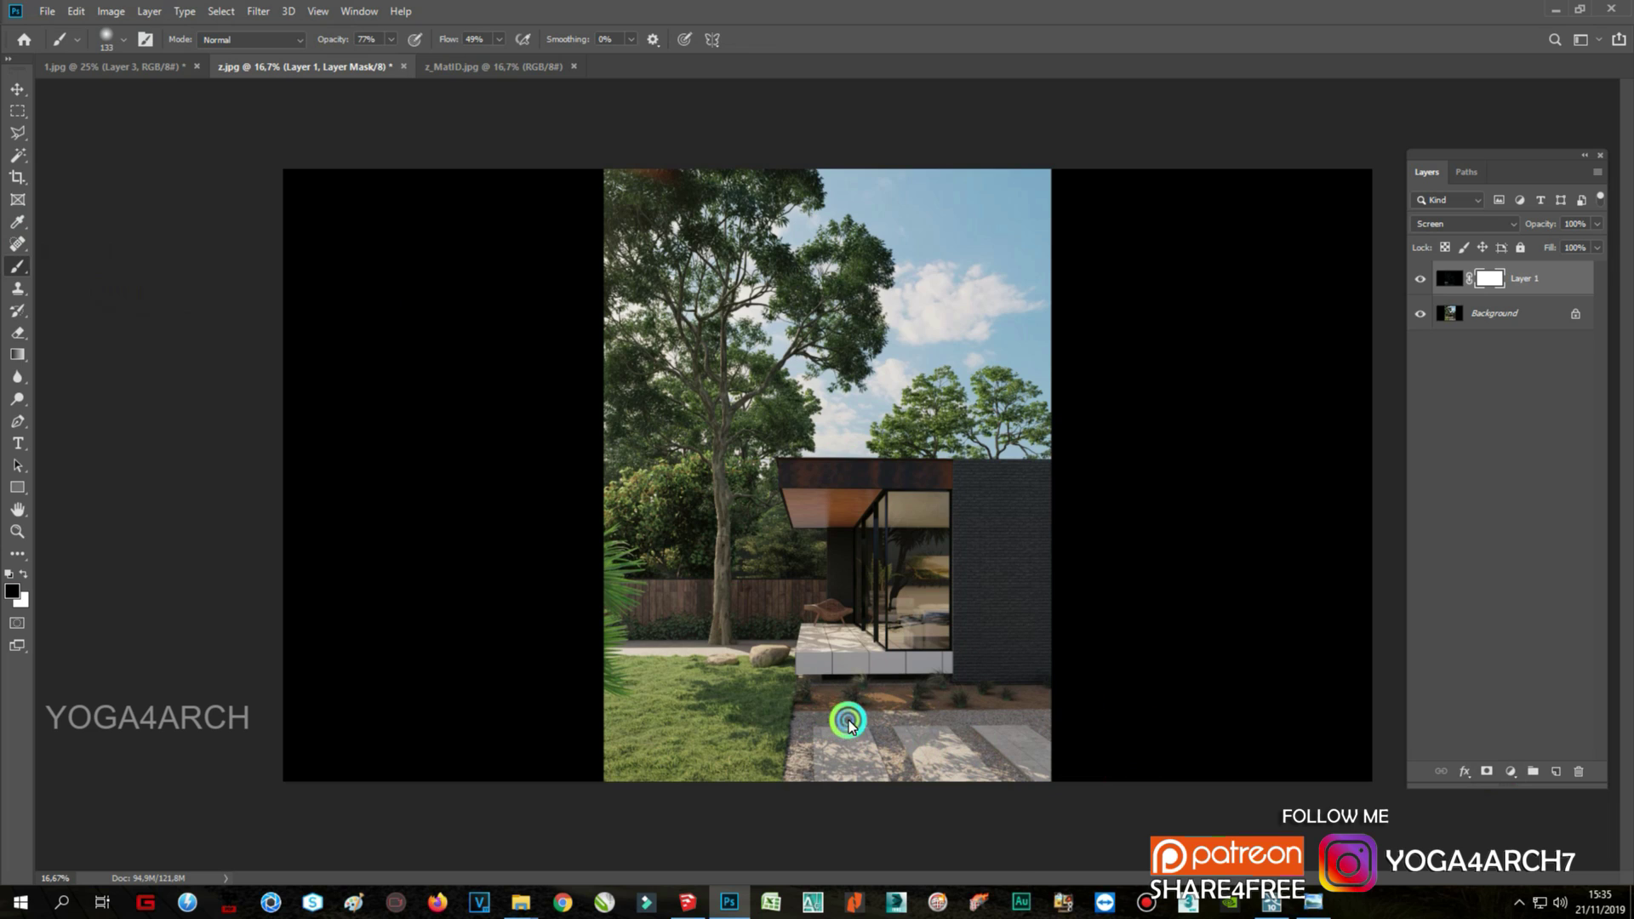
drag(812, 720, 1046, 718)
drag(497, 38, 539, 79)
mouse_move(900, 715)
mouse_down()
mouse_move(1060, 745)
mouse_move(840, 715)
mouse_move(879, 693)
mouse_move(968, 700)
mouse_move(770, 713)
mouse_move(601, 661)
mouse_move(532, 722)
mouse_move(625, 756)
mouse_move(820, 781)
mouse_up()
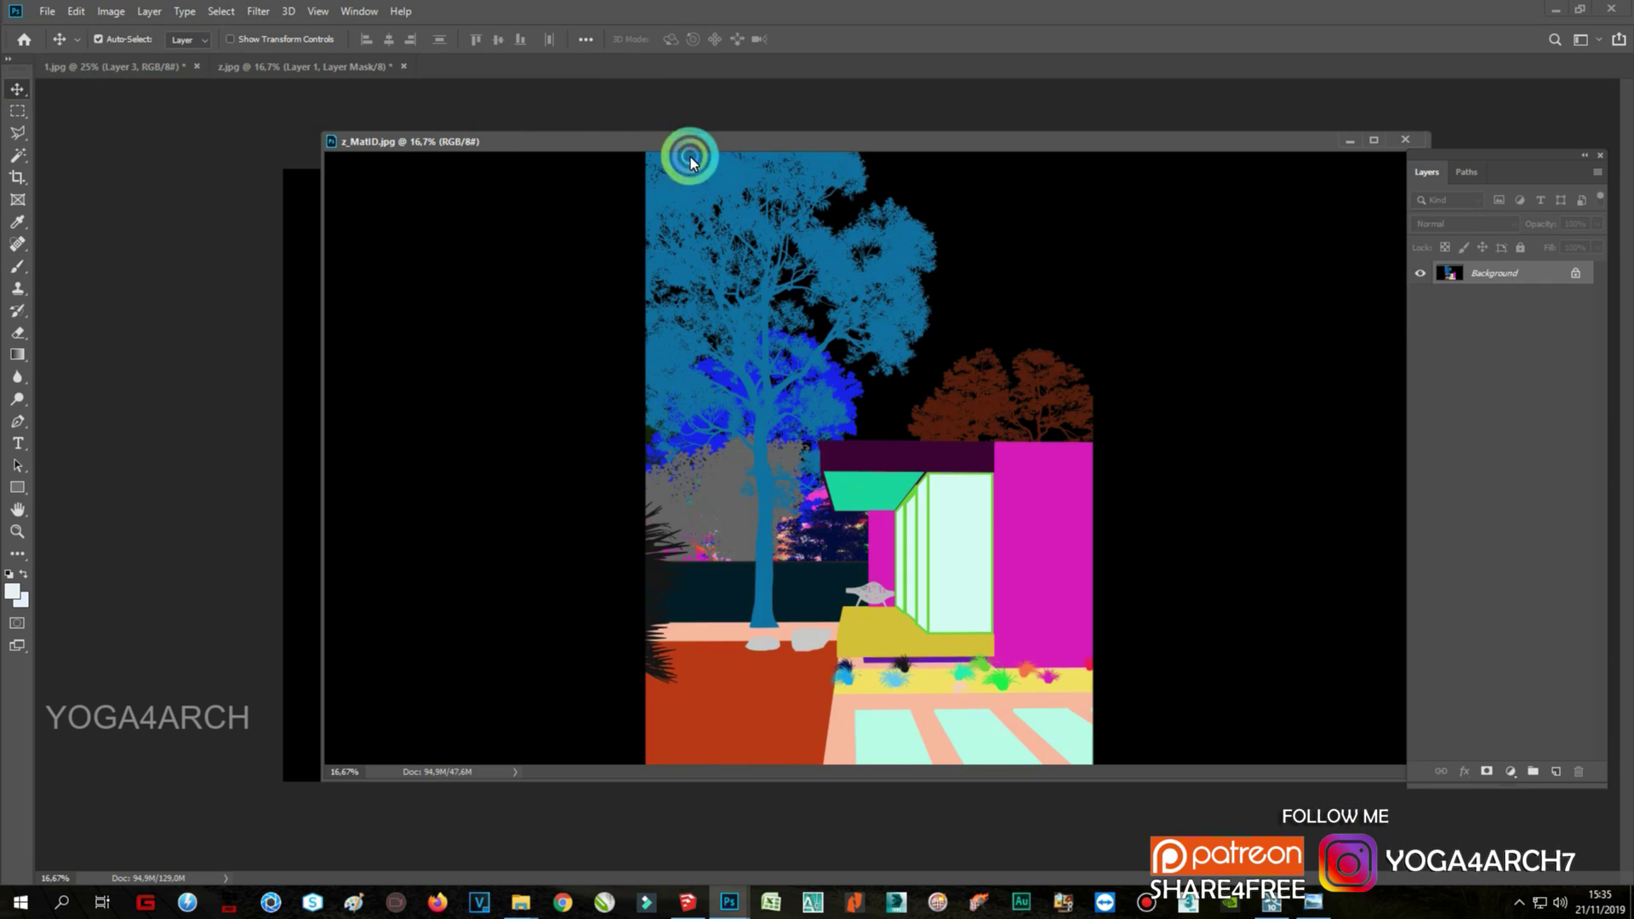
Step: Bring the material ID pass into z.jpg as a hidden, aligned Layer 2
drag(443, 66, 298, 299)
key(v)
drag(1021, 494, 1021, 495)
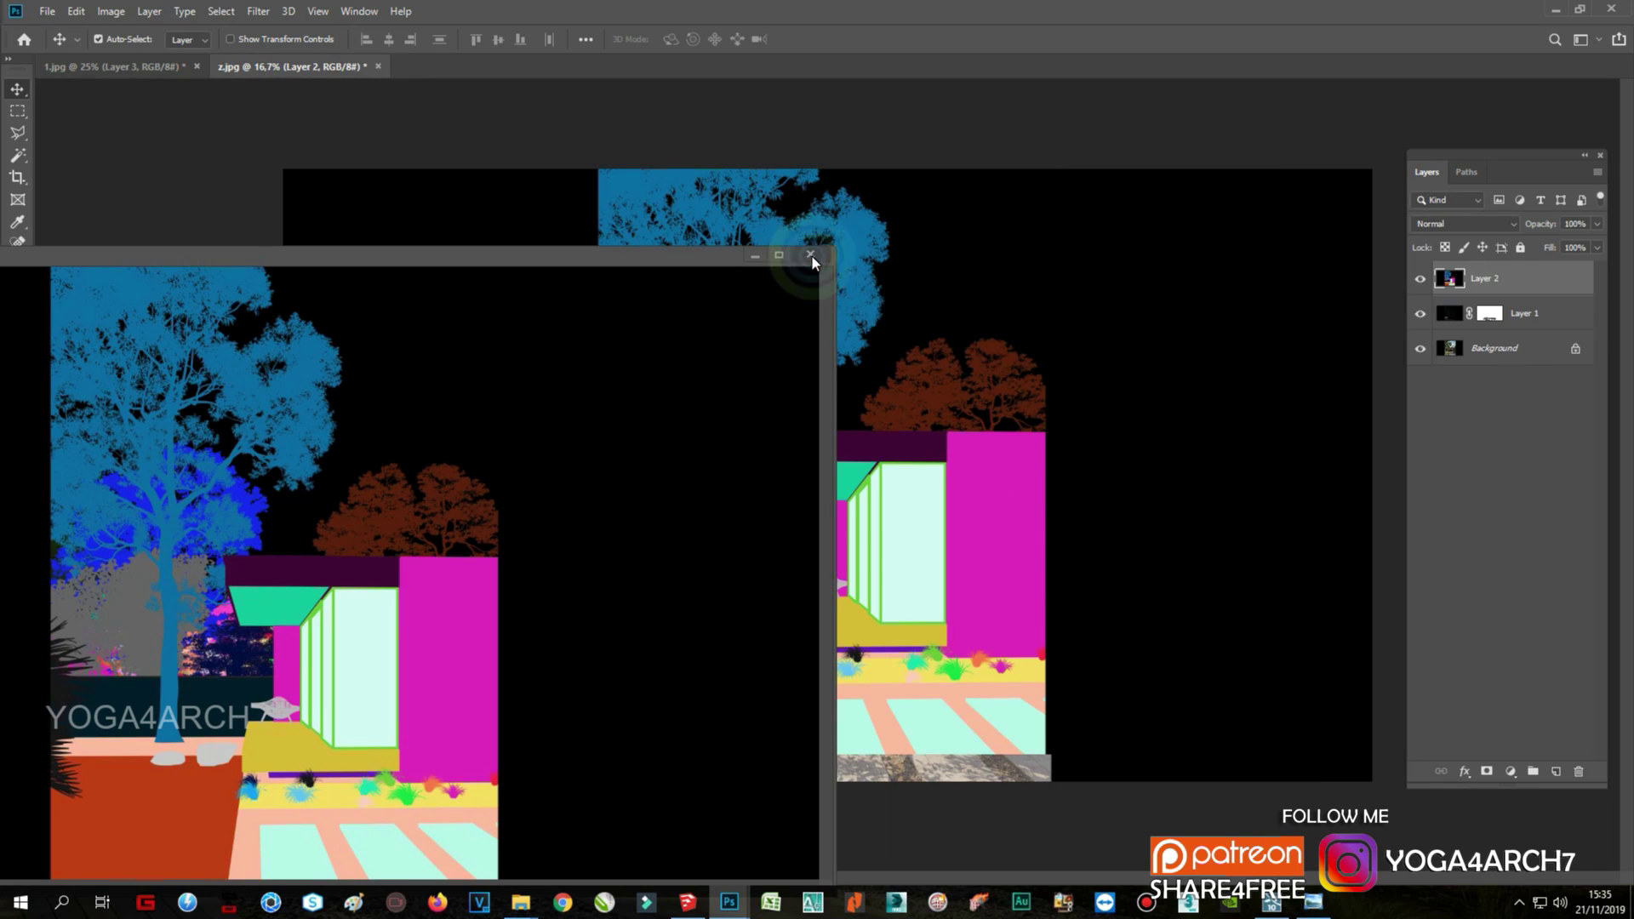
click(810, 254)
drag(1007, 575, 1013, 602)
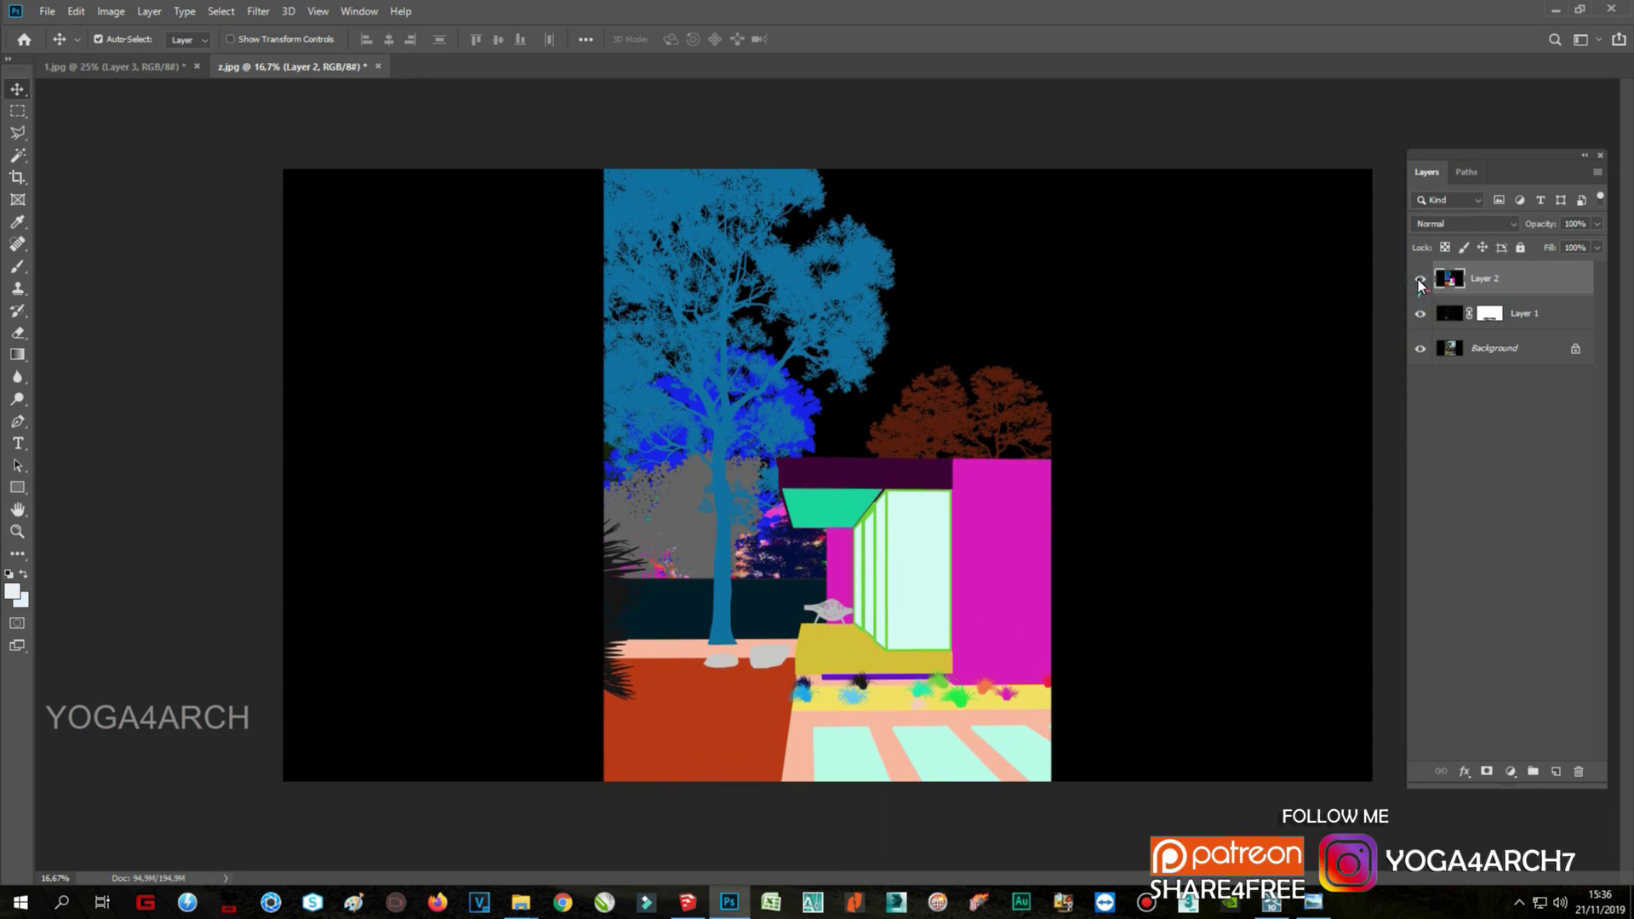
click(1419, 278)
Step: Convert the background to Layer 0 and merge copies of the render and specular layers
double_click(1558, 349)
click(966, 264)
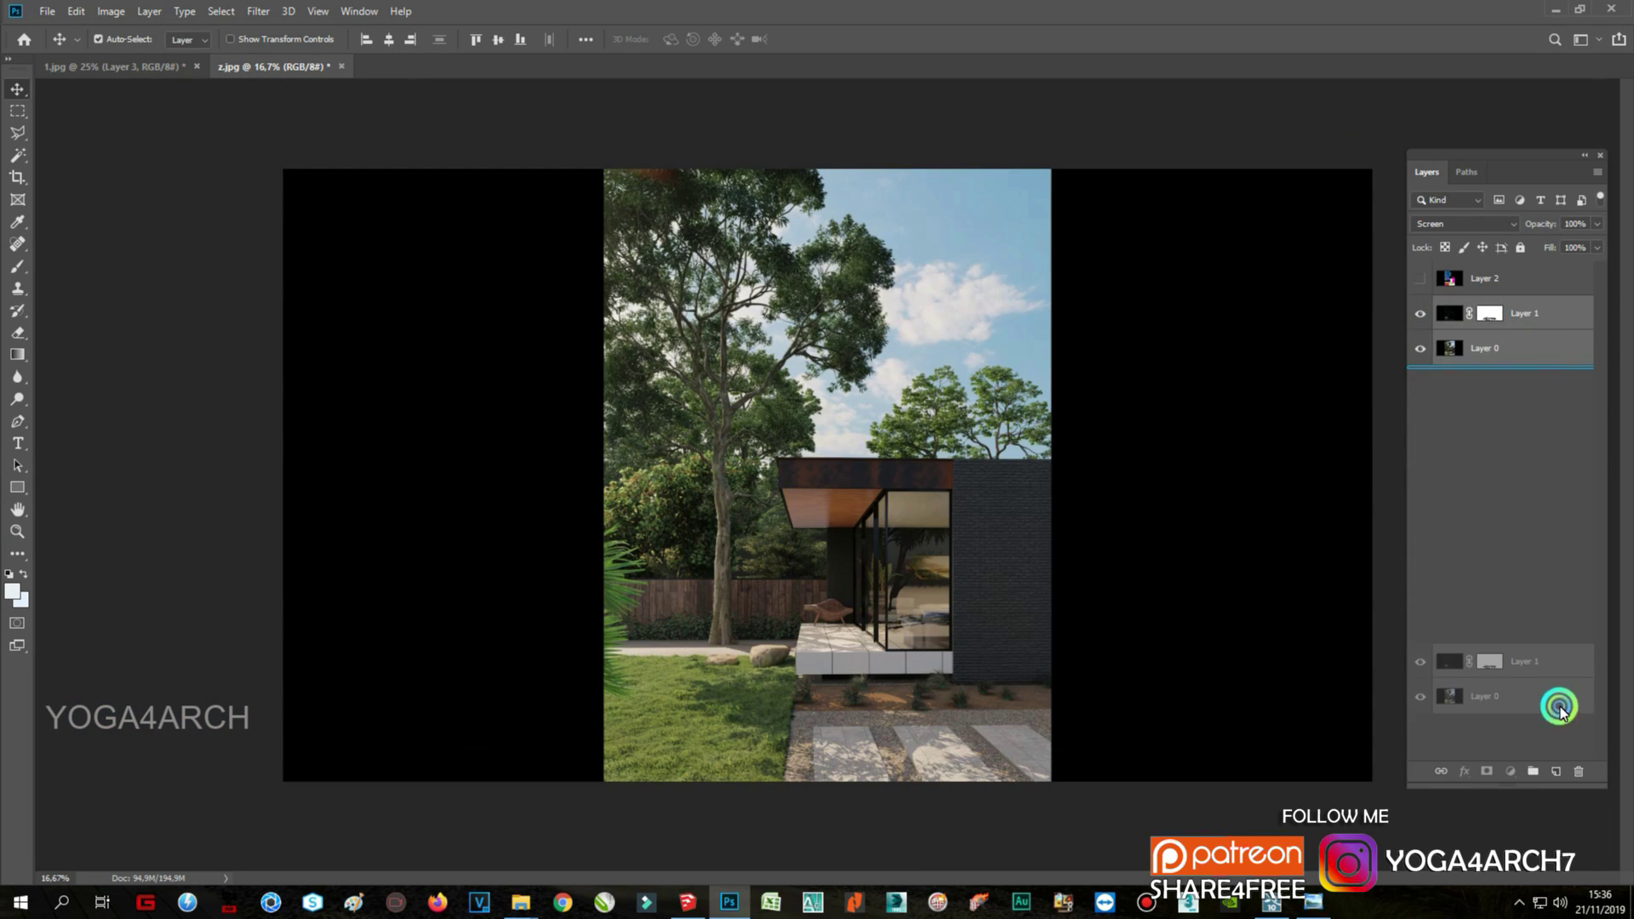
drag(1556, 316, 1556, 771)
right_click(1536, 543)
click(1345, 670)
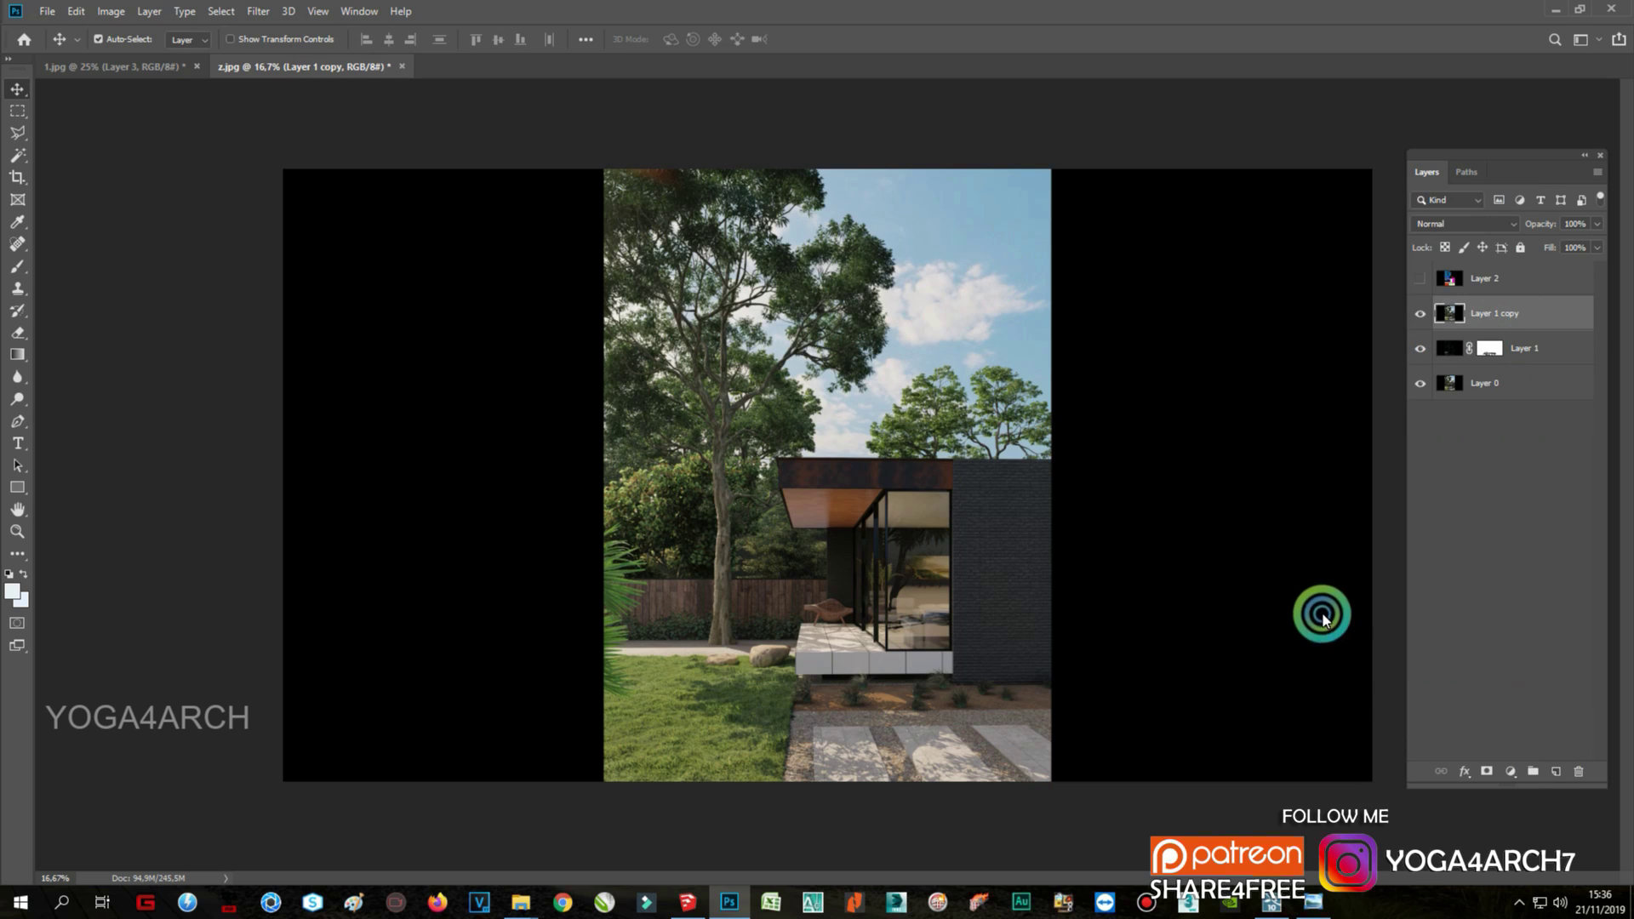
Step: Crop the left and right black areas away to the photo's edges
click(23, 179)
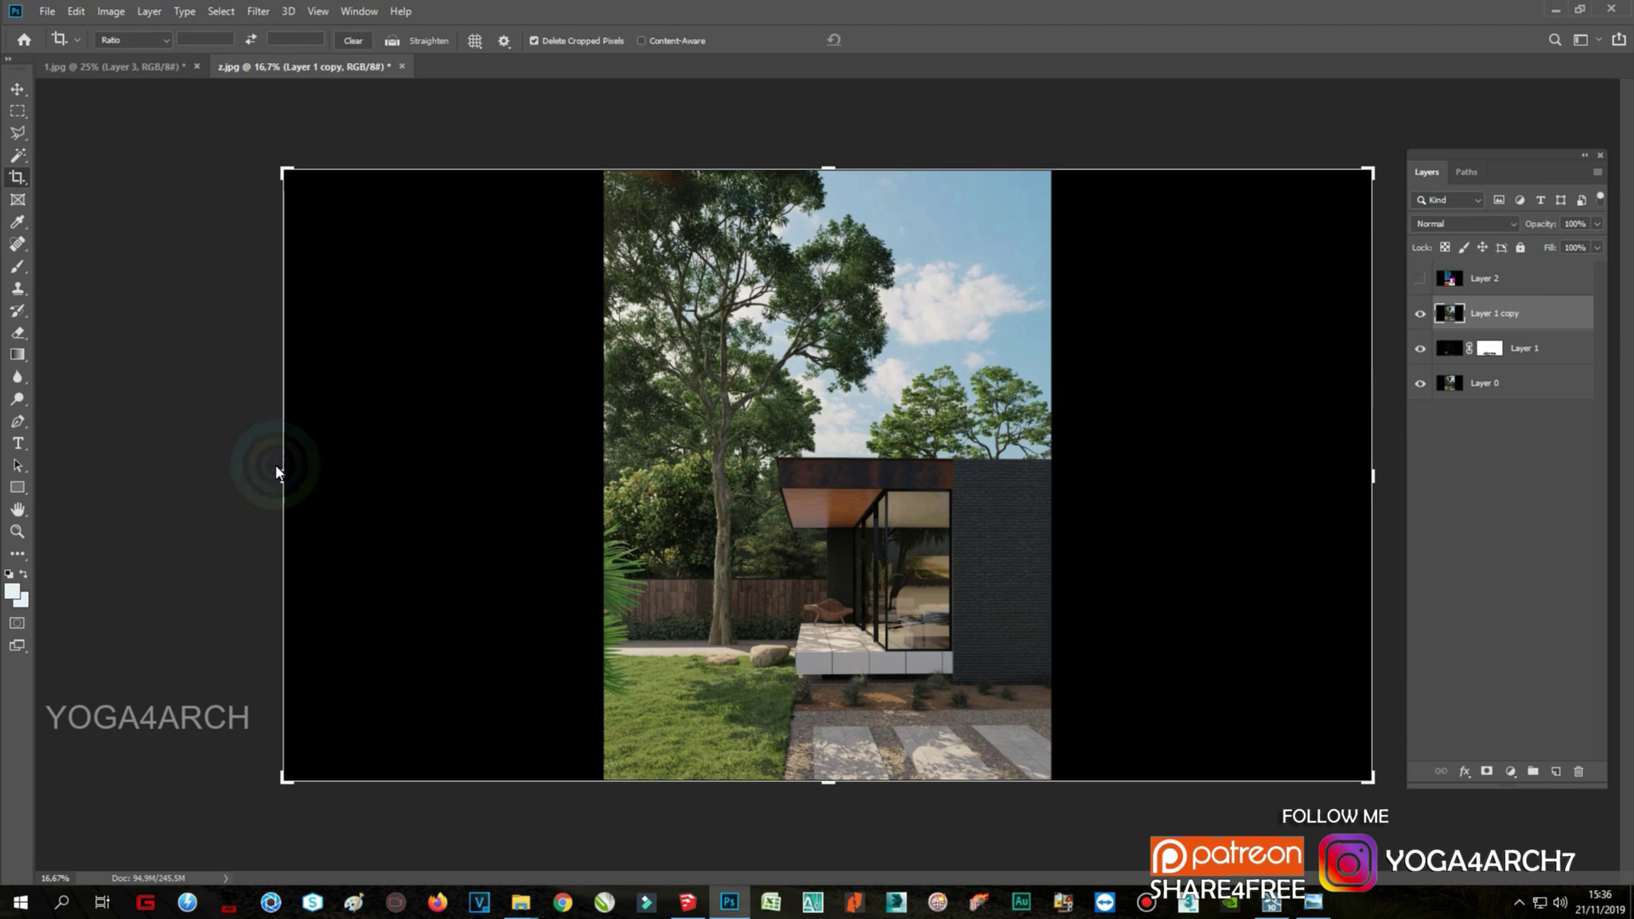
drag(283, 475, 442, 485)
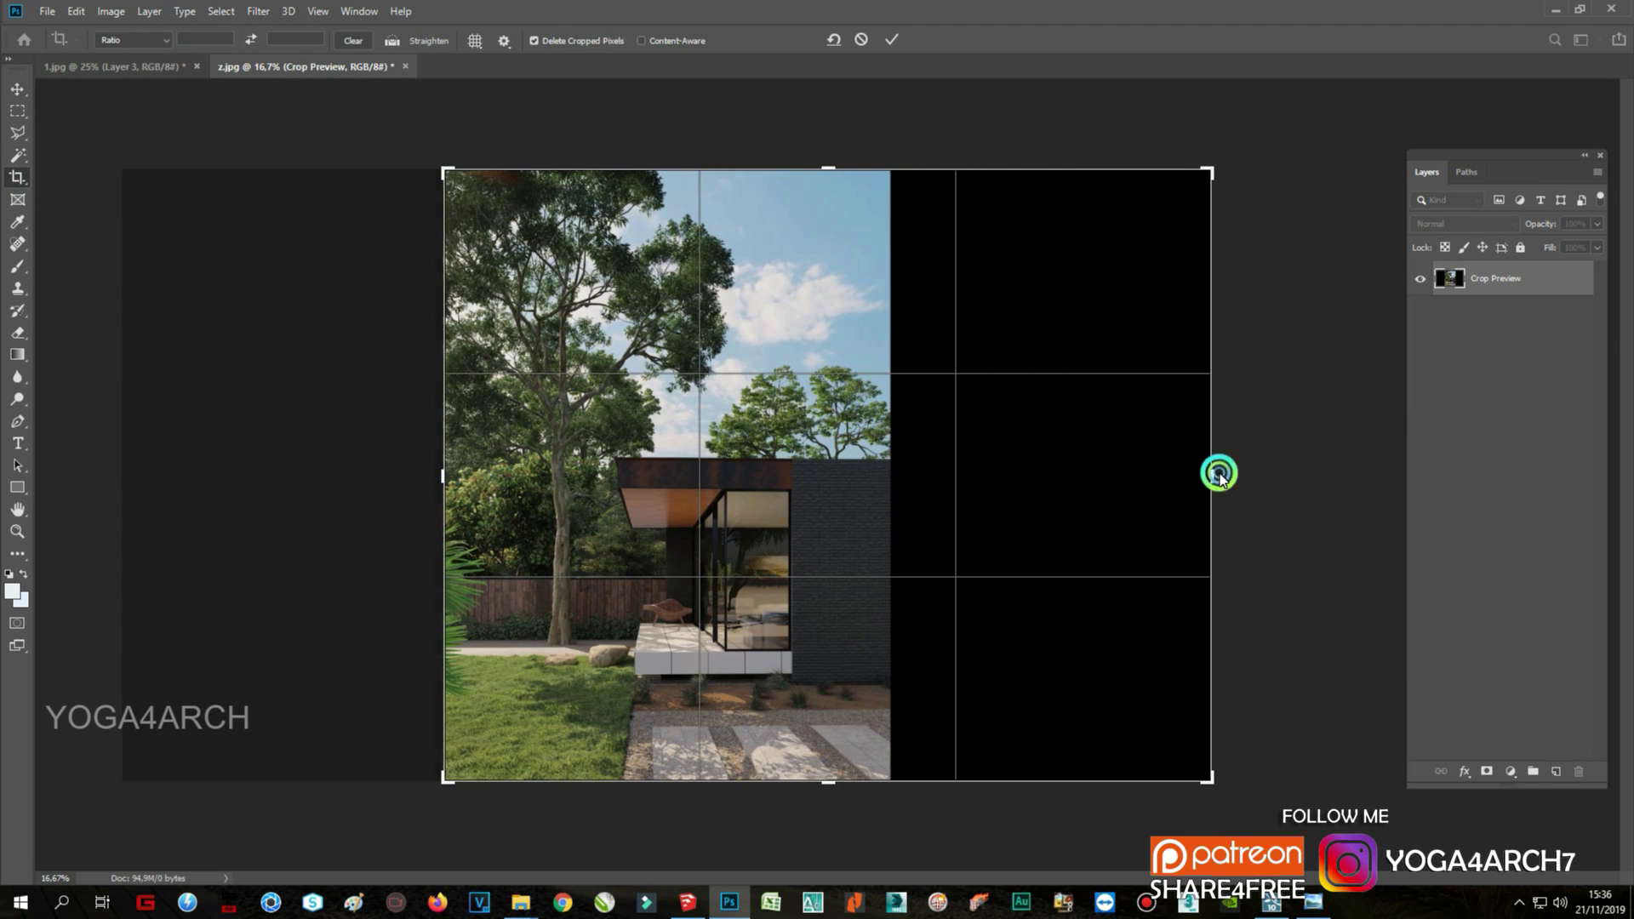
drag(1214, 475, 1053, 475)
key(ctrl+plus)
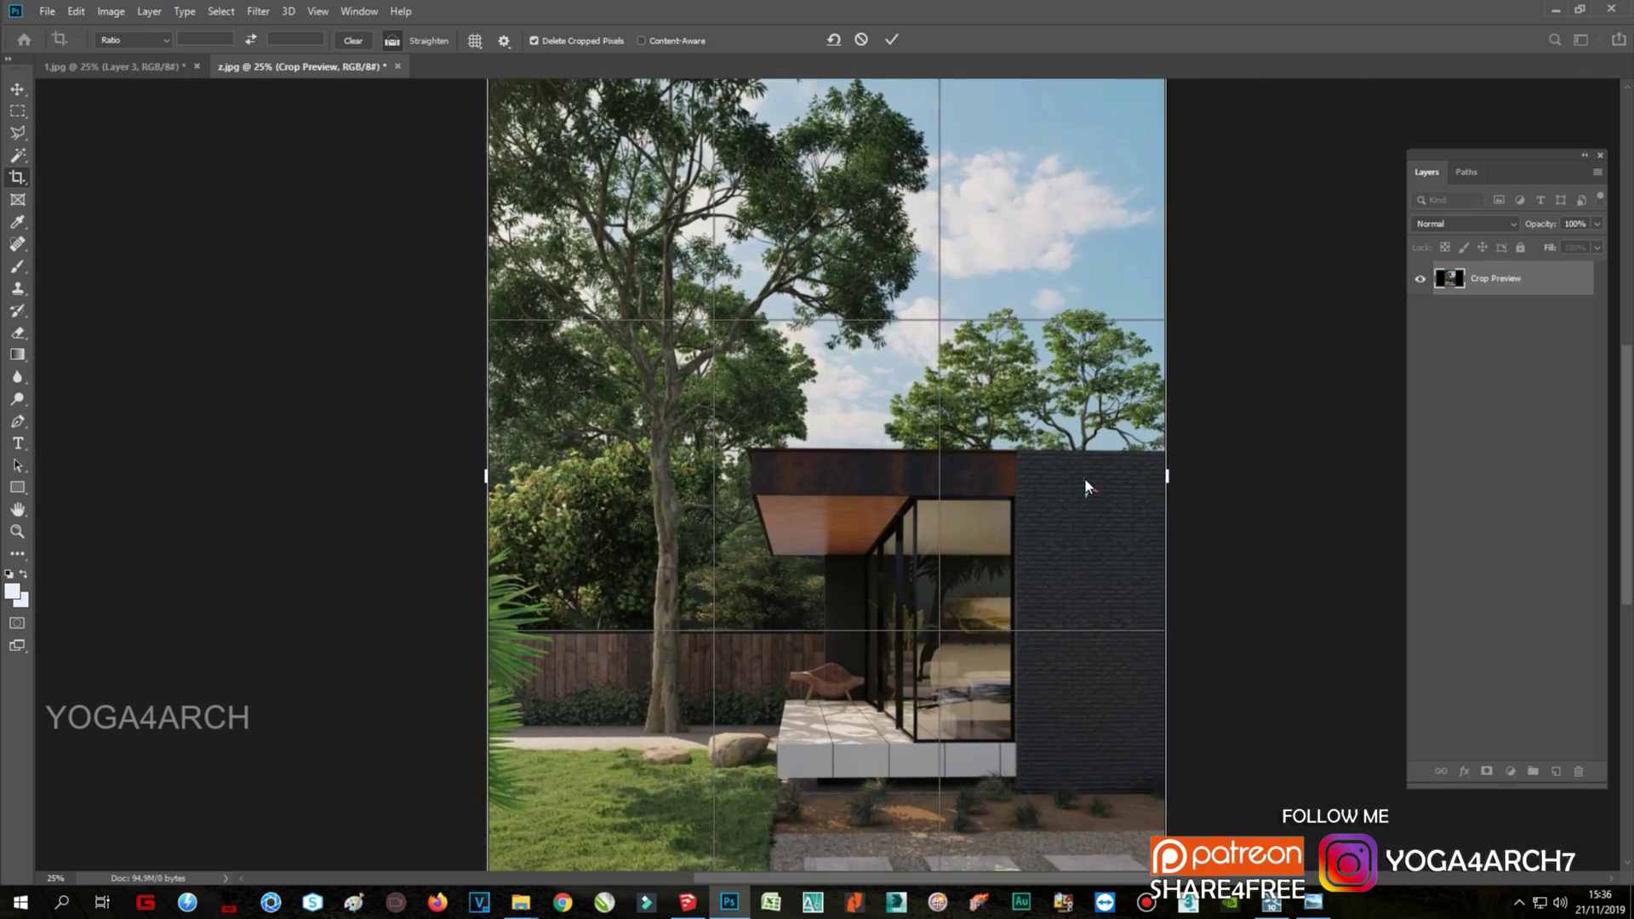
key(ctrl+plus)
drag(1155, 479, 1152, 472)
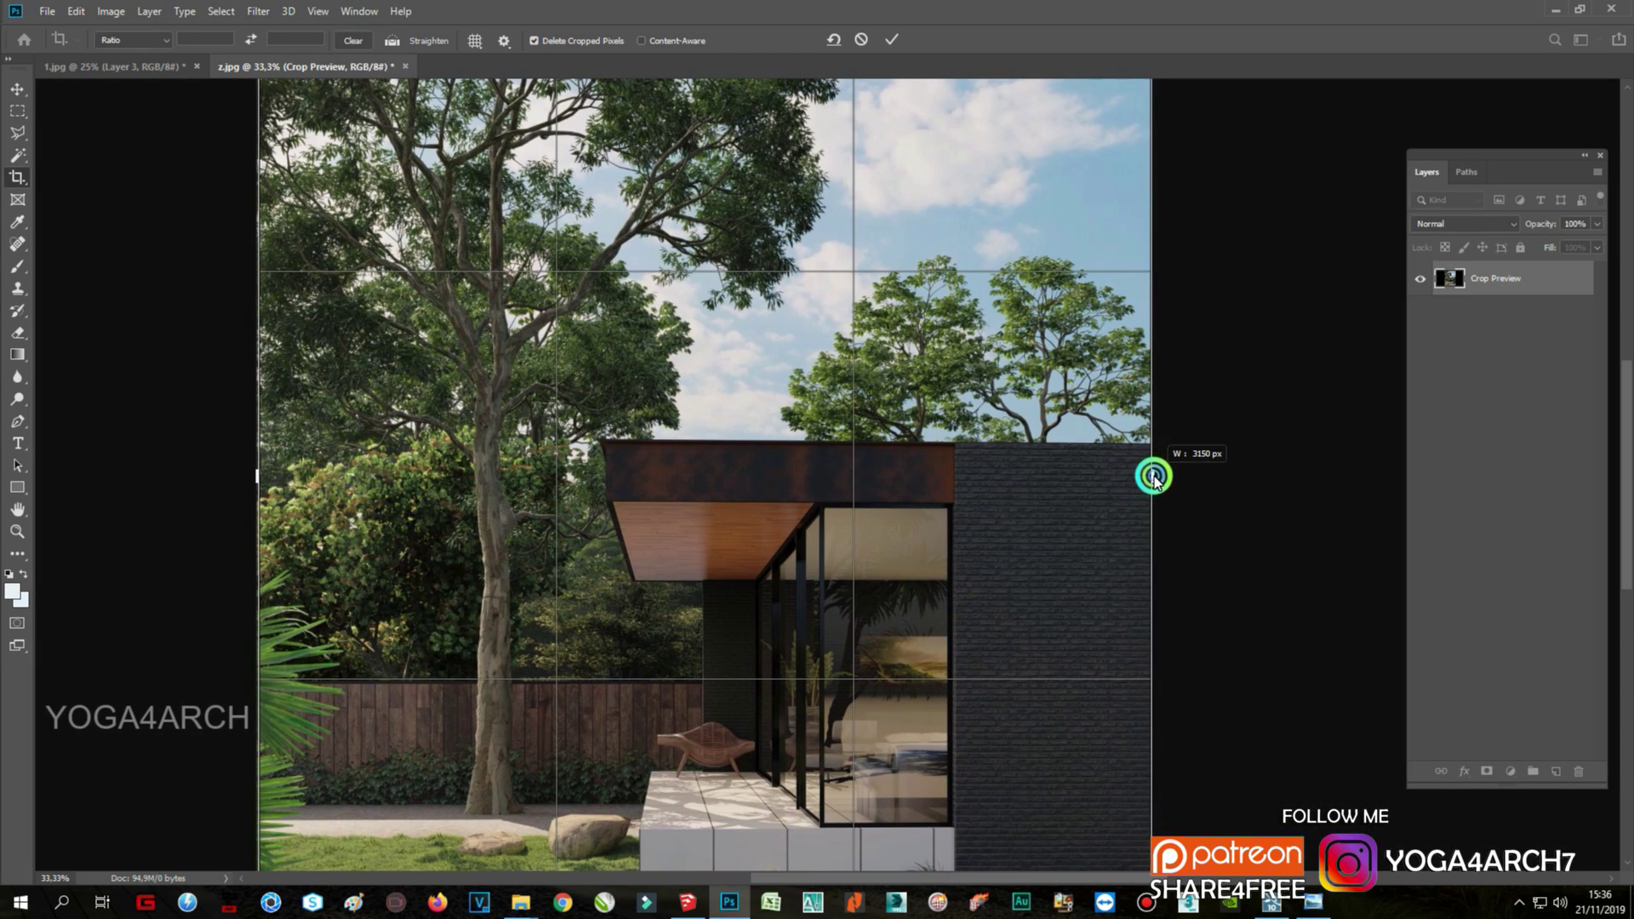
drag(241, 474, 261, 481)
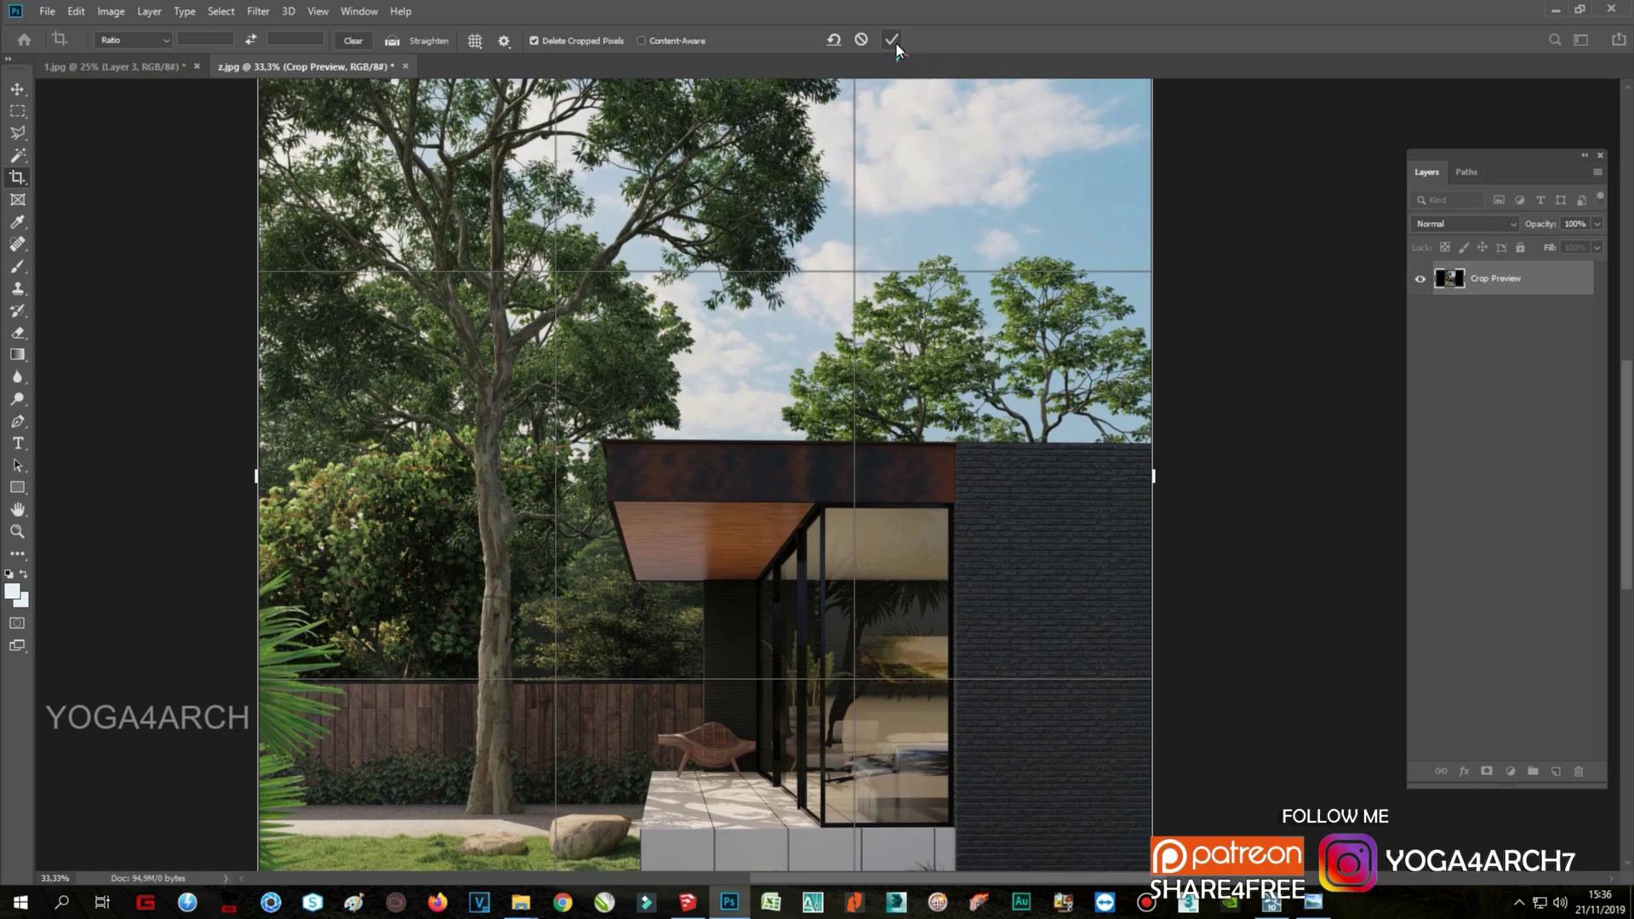
click(891, 39)
key(ctrl+minus)
key(ctrl+minus)
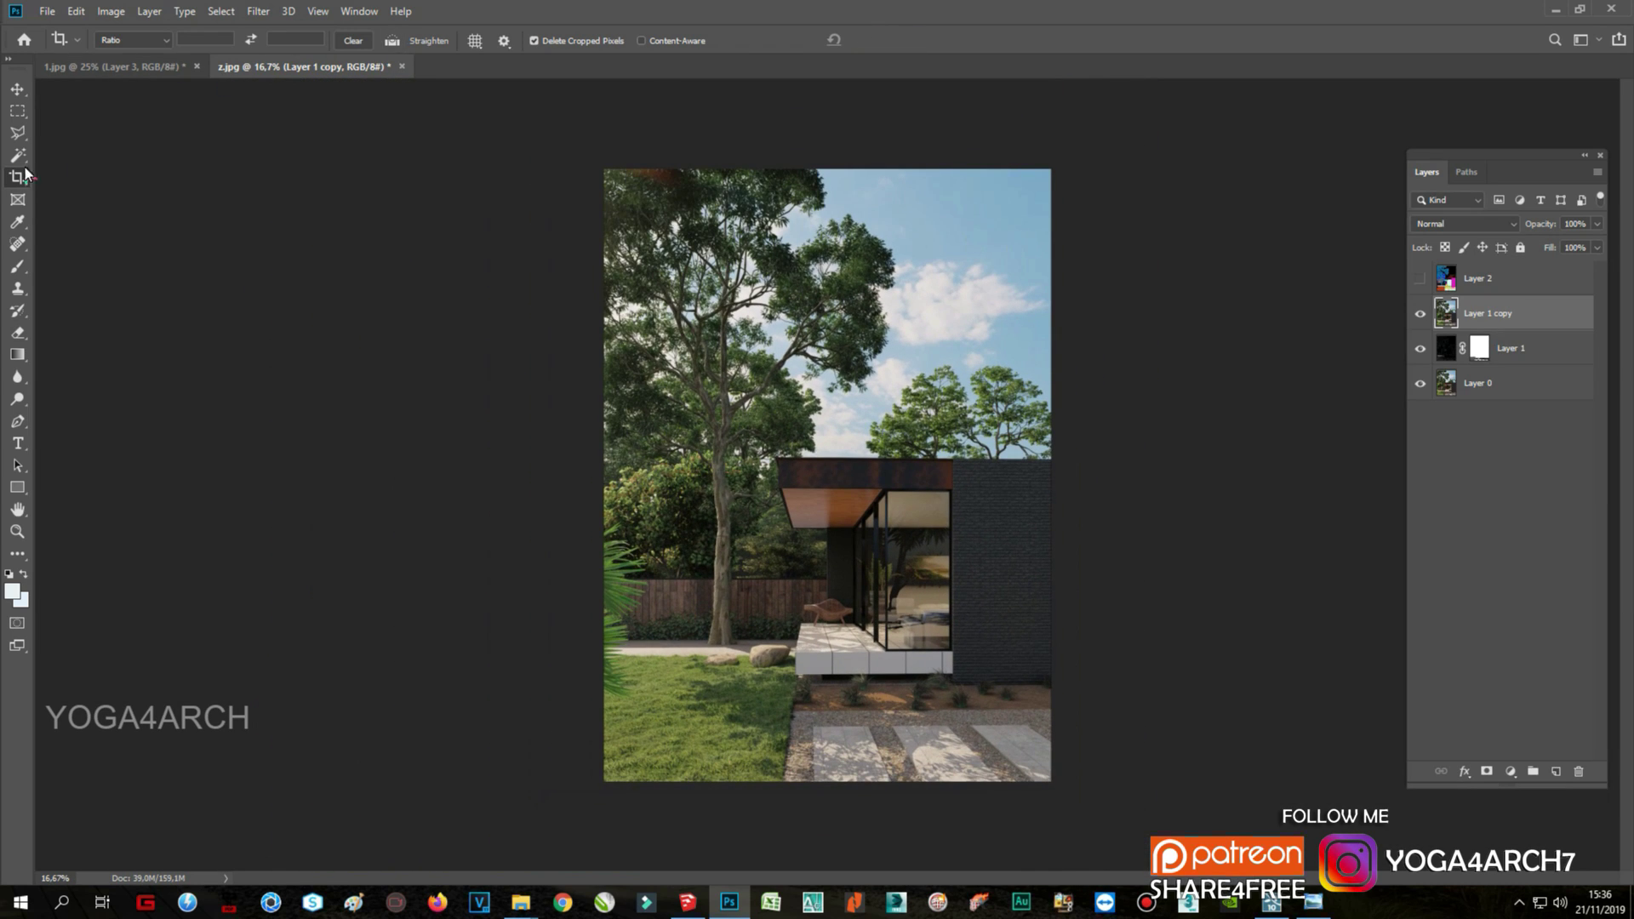
Step: Refine the crop by trimming the right edge slightly narrower
click(273, 202)
key(ctrl+plus)
key(ctrl+plus)
drag(1276, 475, 1271, 476)
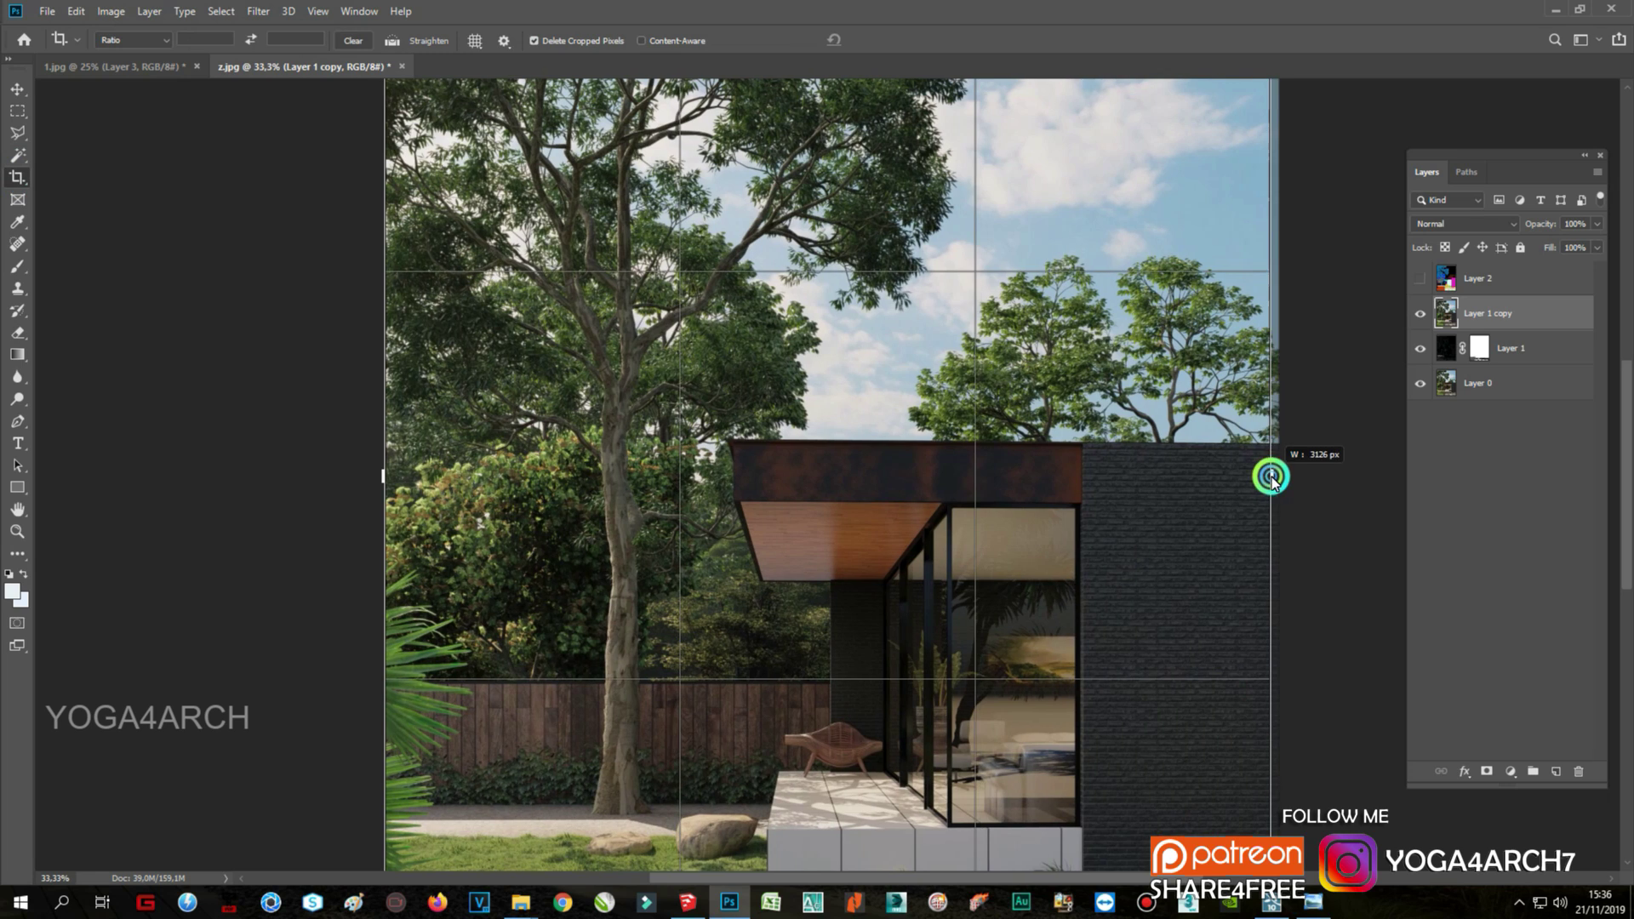
click(891, 39)
key(ctrl+minus)
key(ctrl+minus)
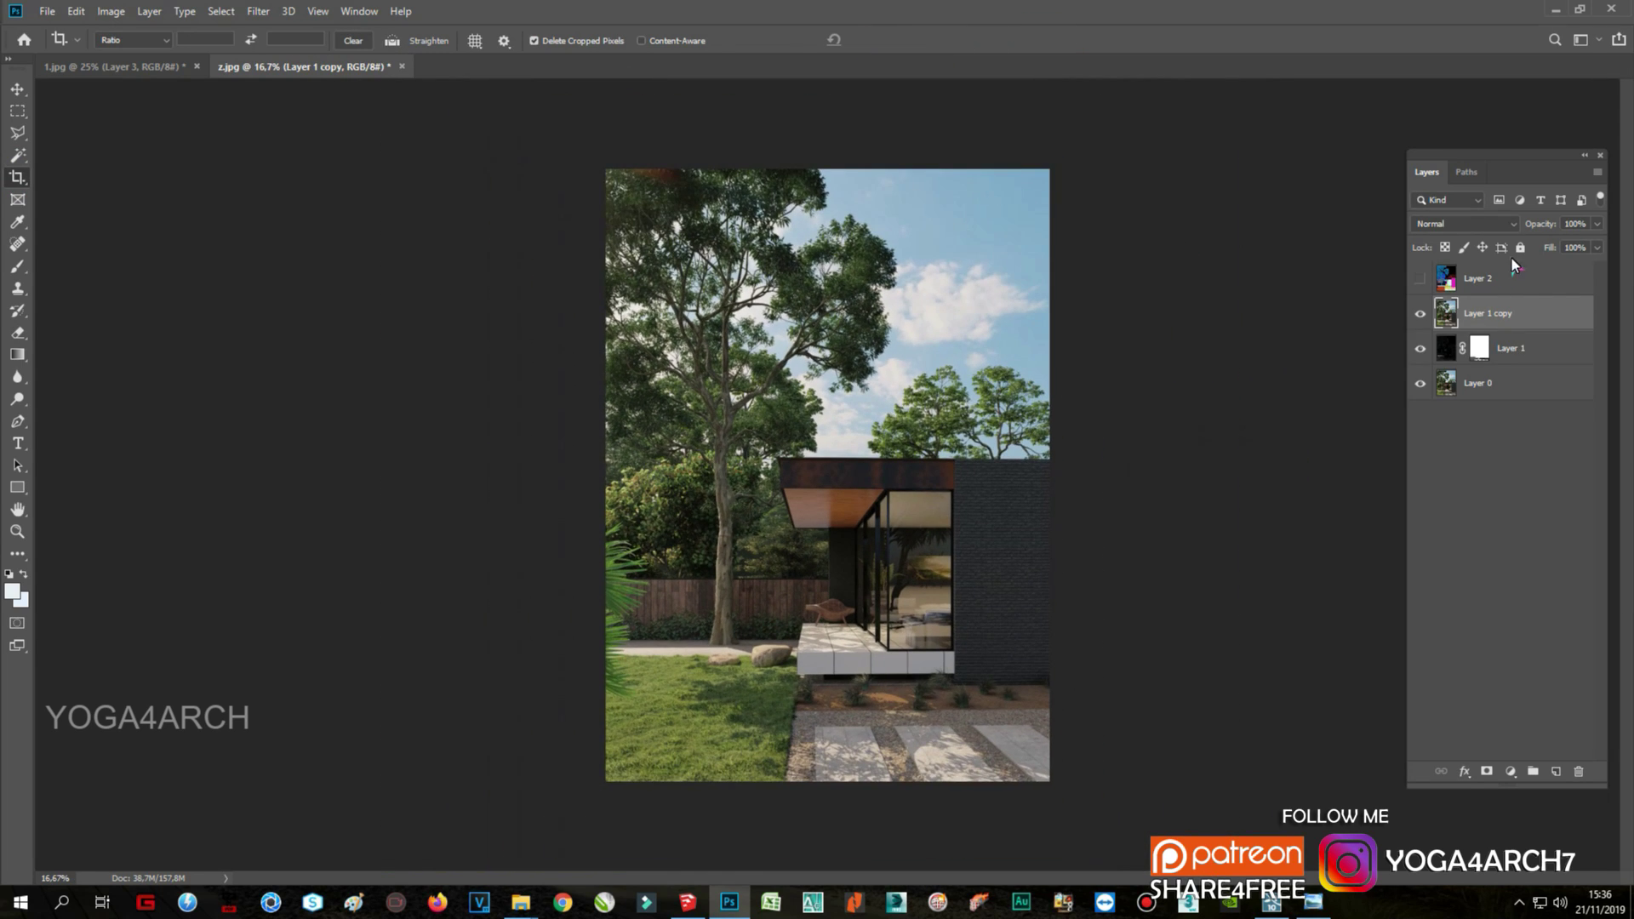
Step: In the Camera Raw Filter, apply auto tone and a custom, cooler white balance (temperature -6)
click(257, 11)
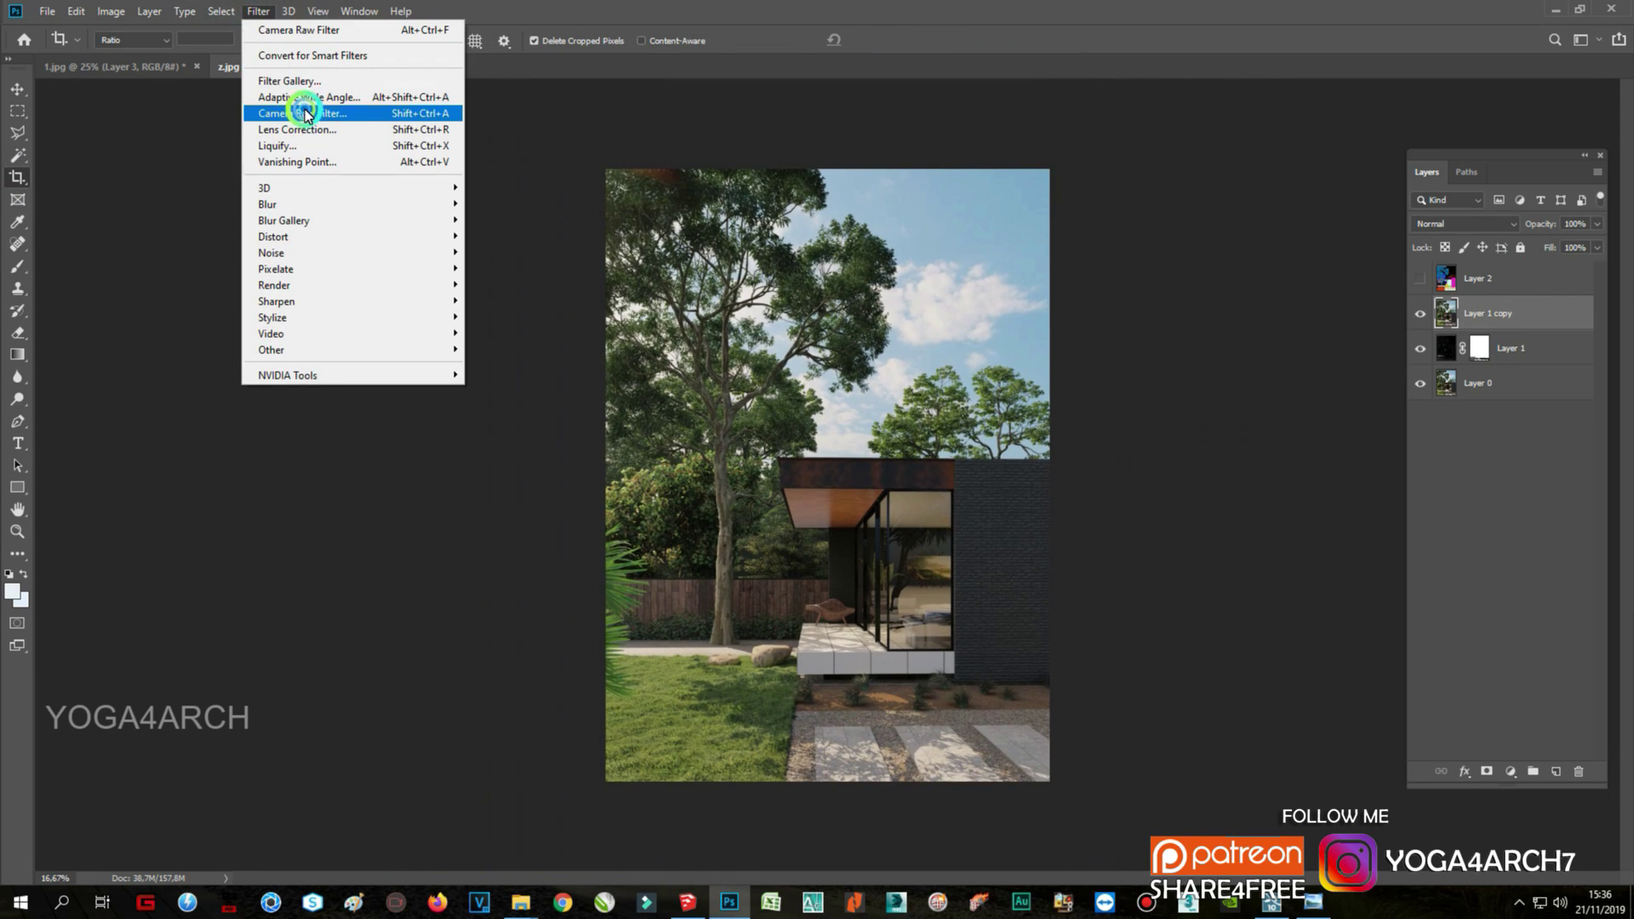
click(287, 106)
click(1466, 380)
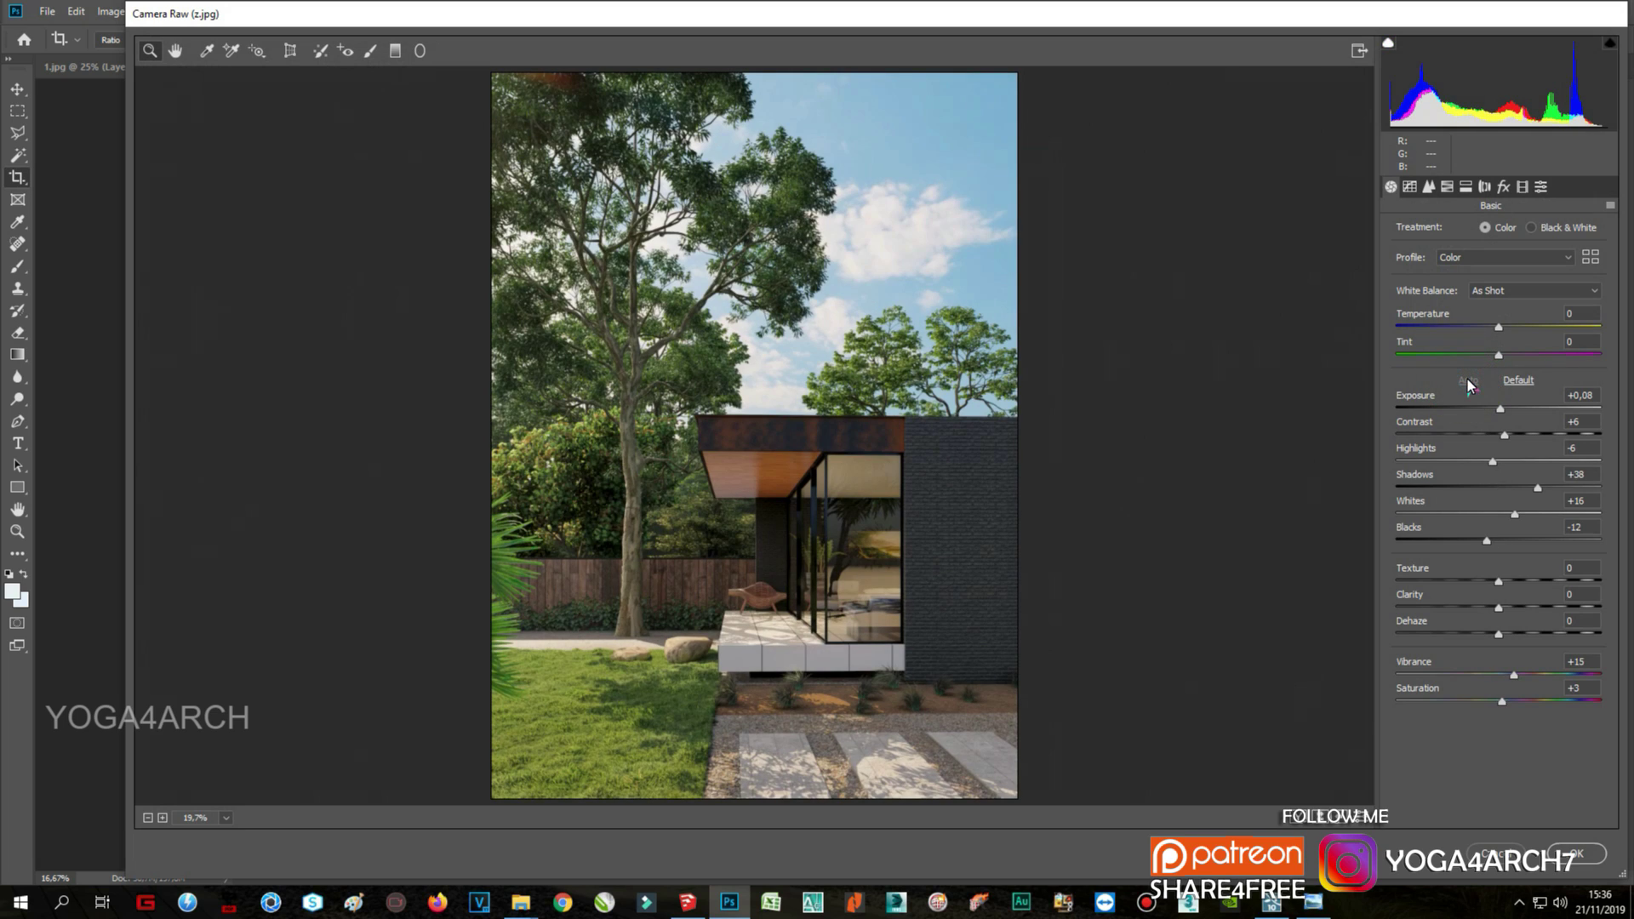
click(1505, 290)
click(1485, 319)
click(1504, 290)
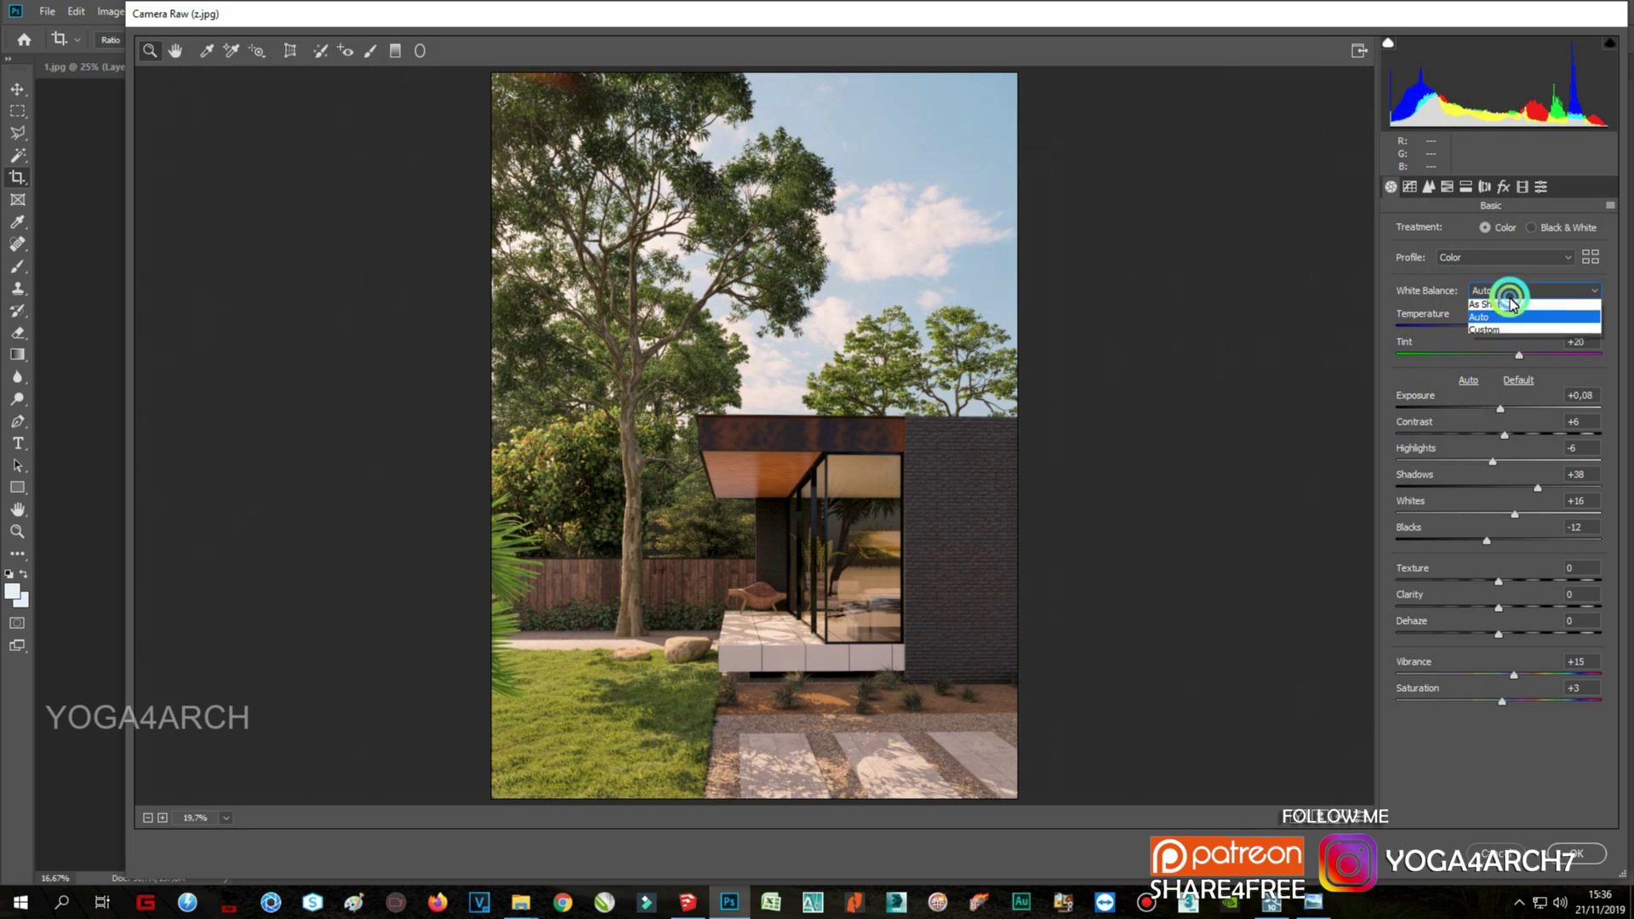
click(1496, 308)
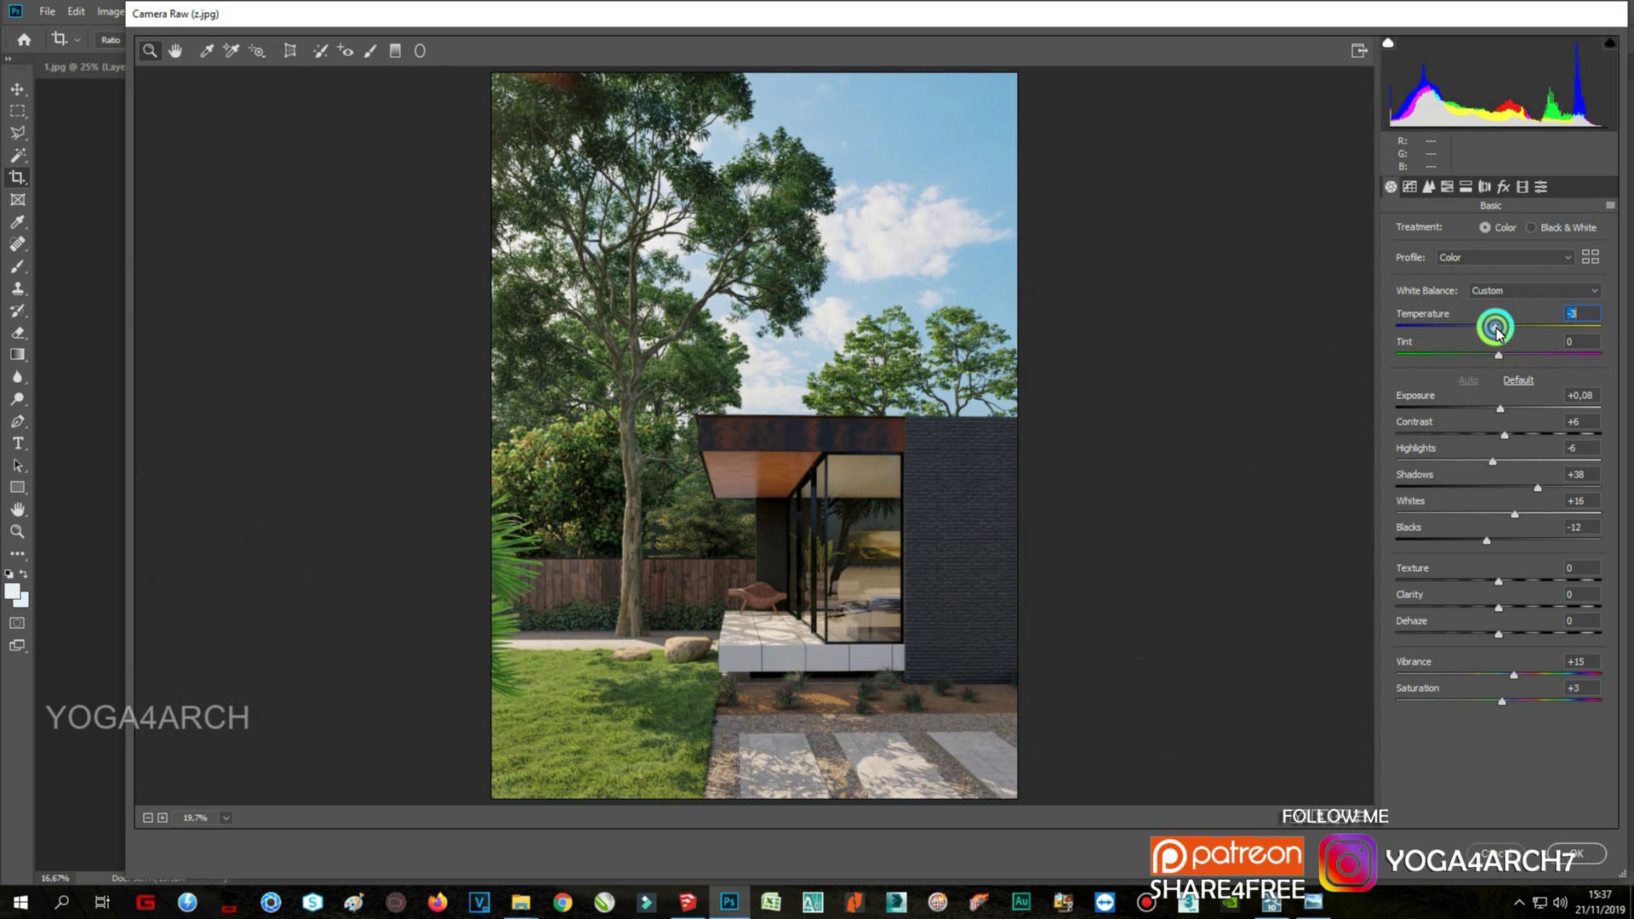
click(1493, 328)
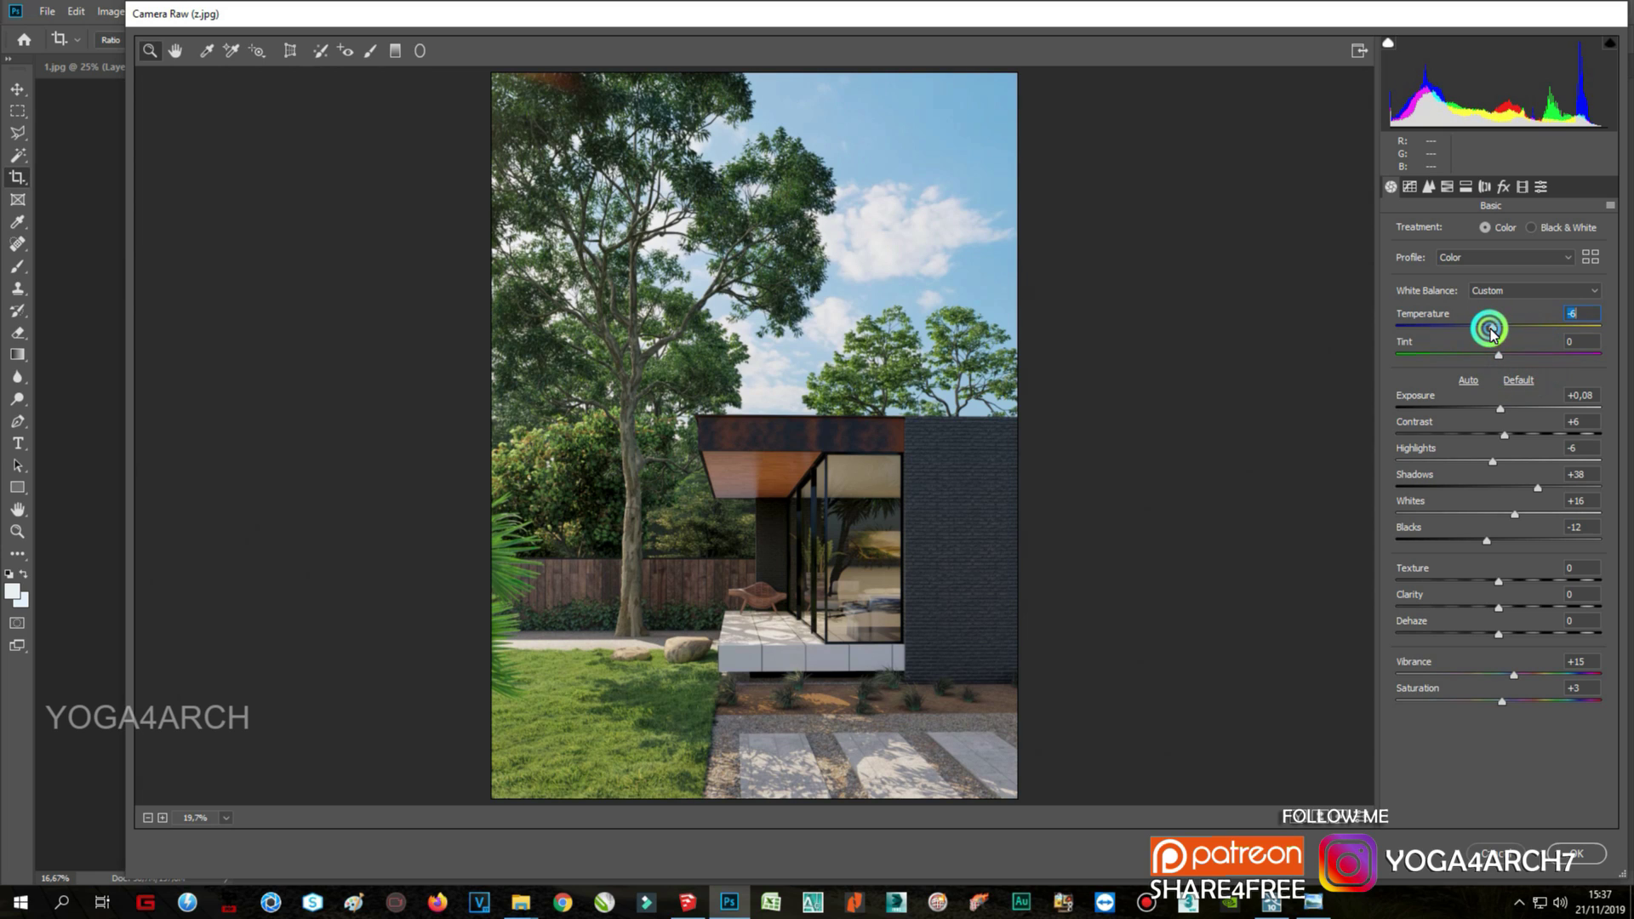
Step: Set sharpening amount 50, a dark corner vignette and luminance noise reduction 10
click(1429, 186)
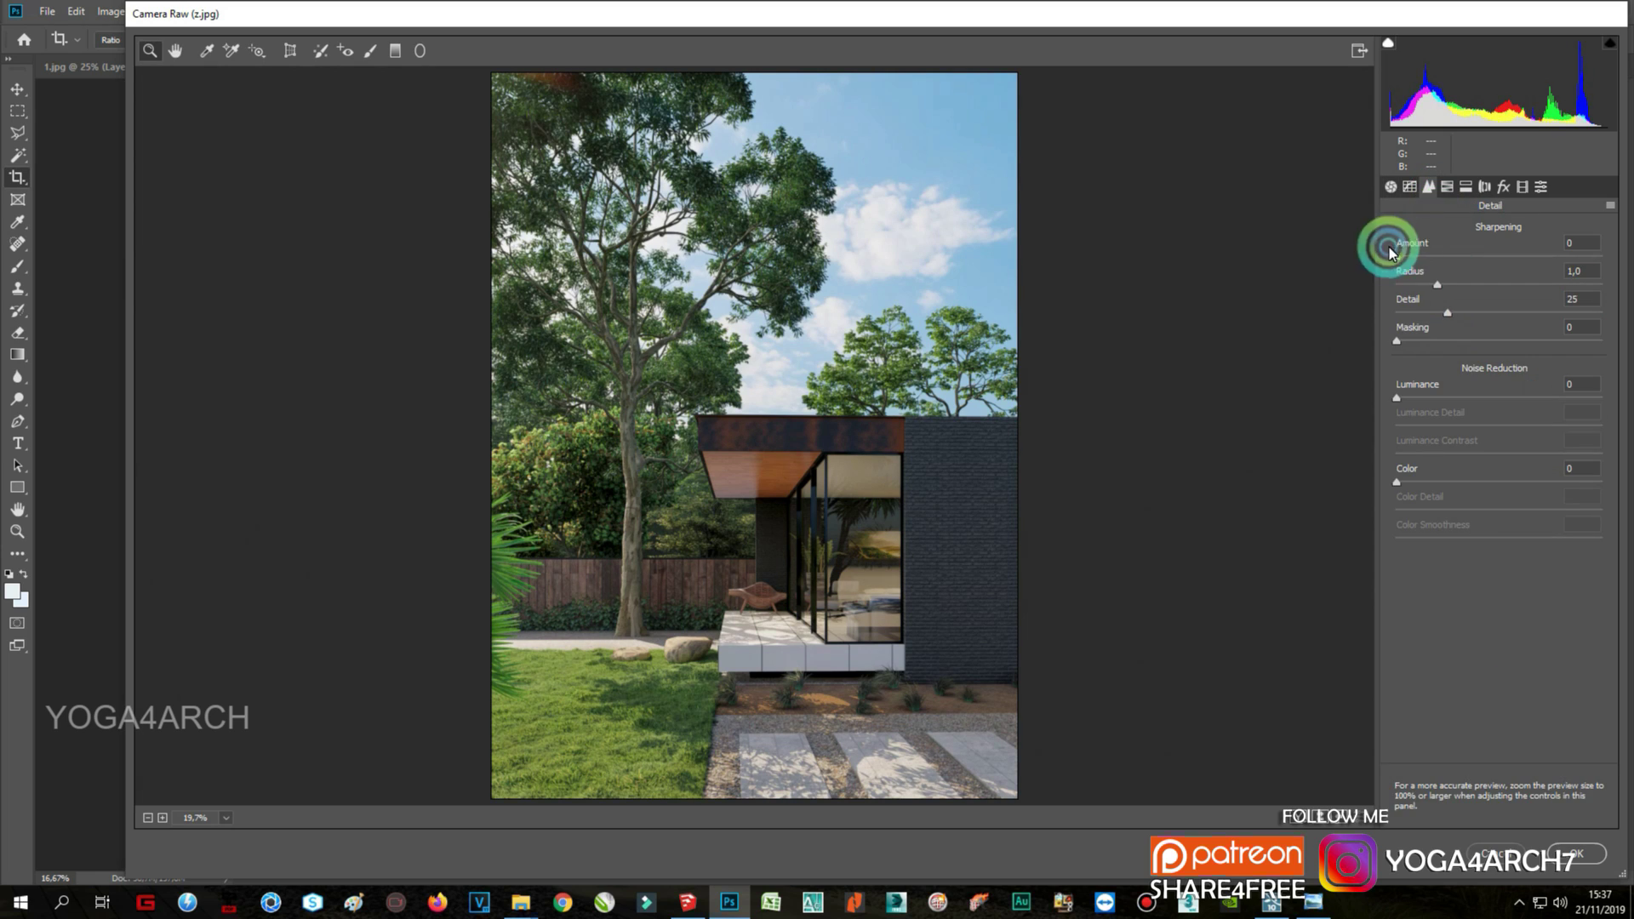
click(1470, 255)
mouse_move(1470, 257)
mouse_down()
mouse_move(1621, 273)
mouse_move(1467, 270)
mouse_up()
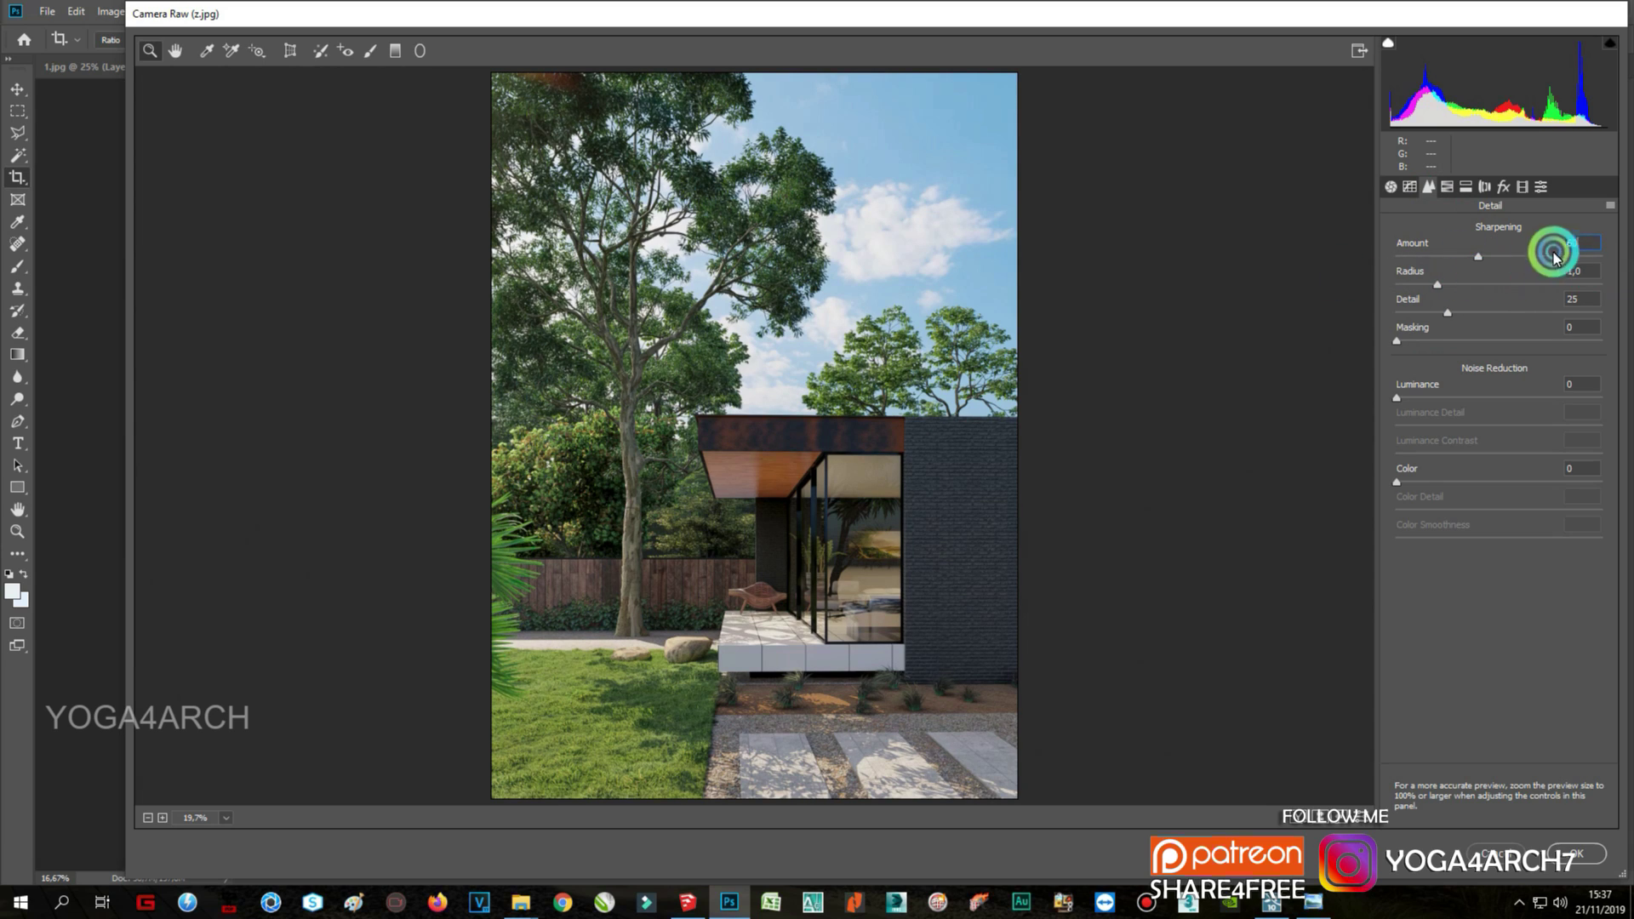
click(1586, 244)
text(50)
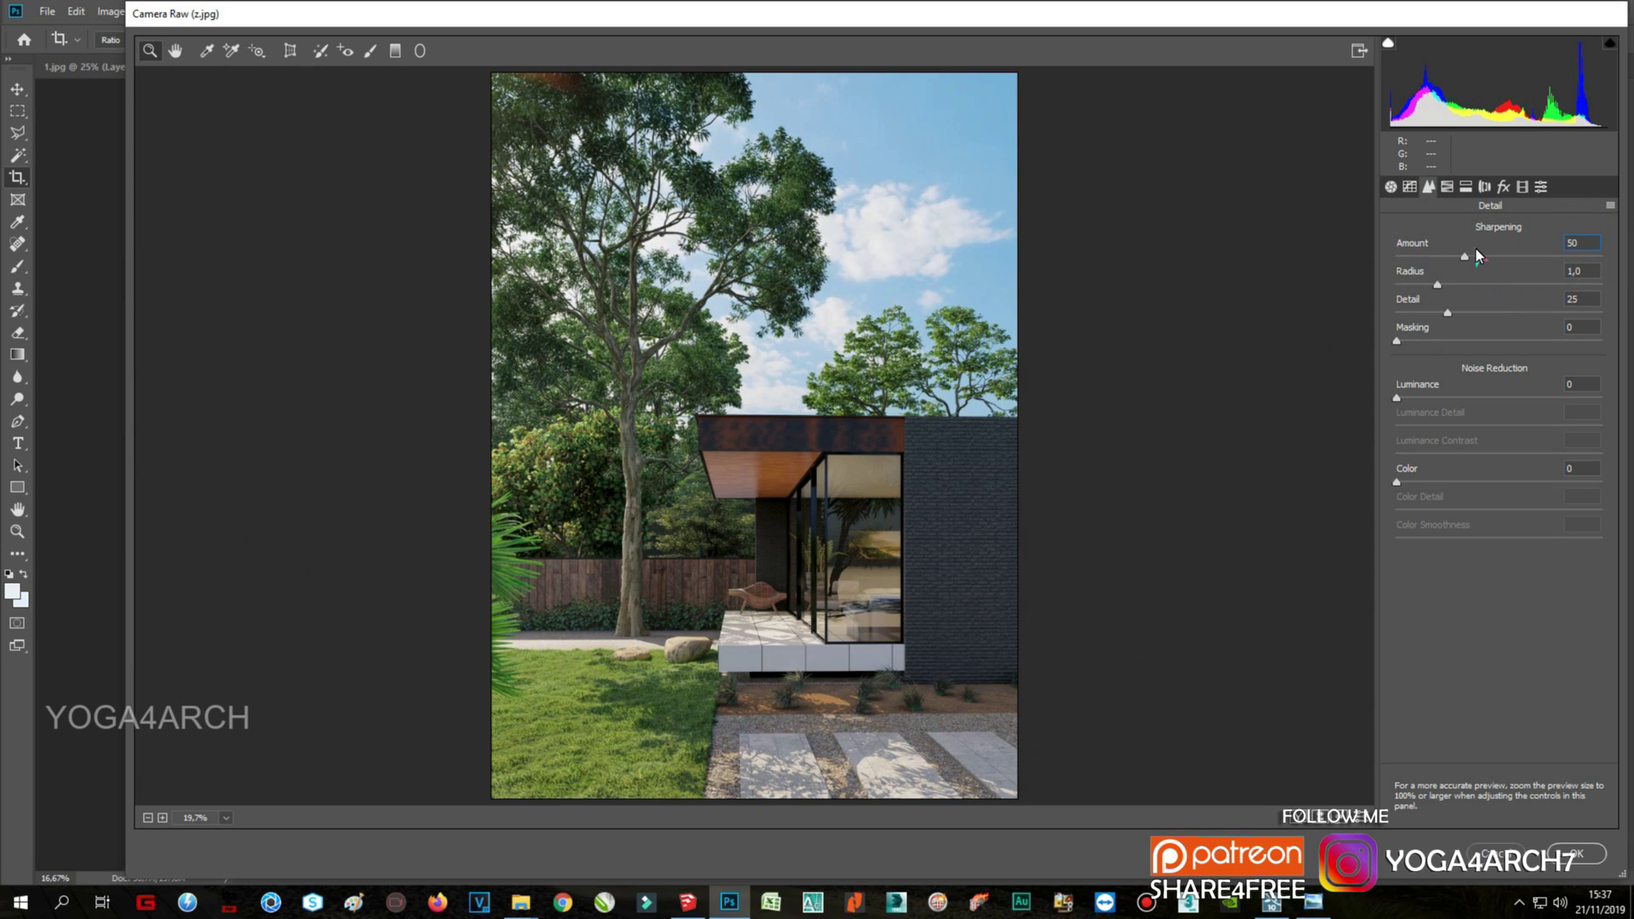
click(1501, 191)
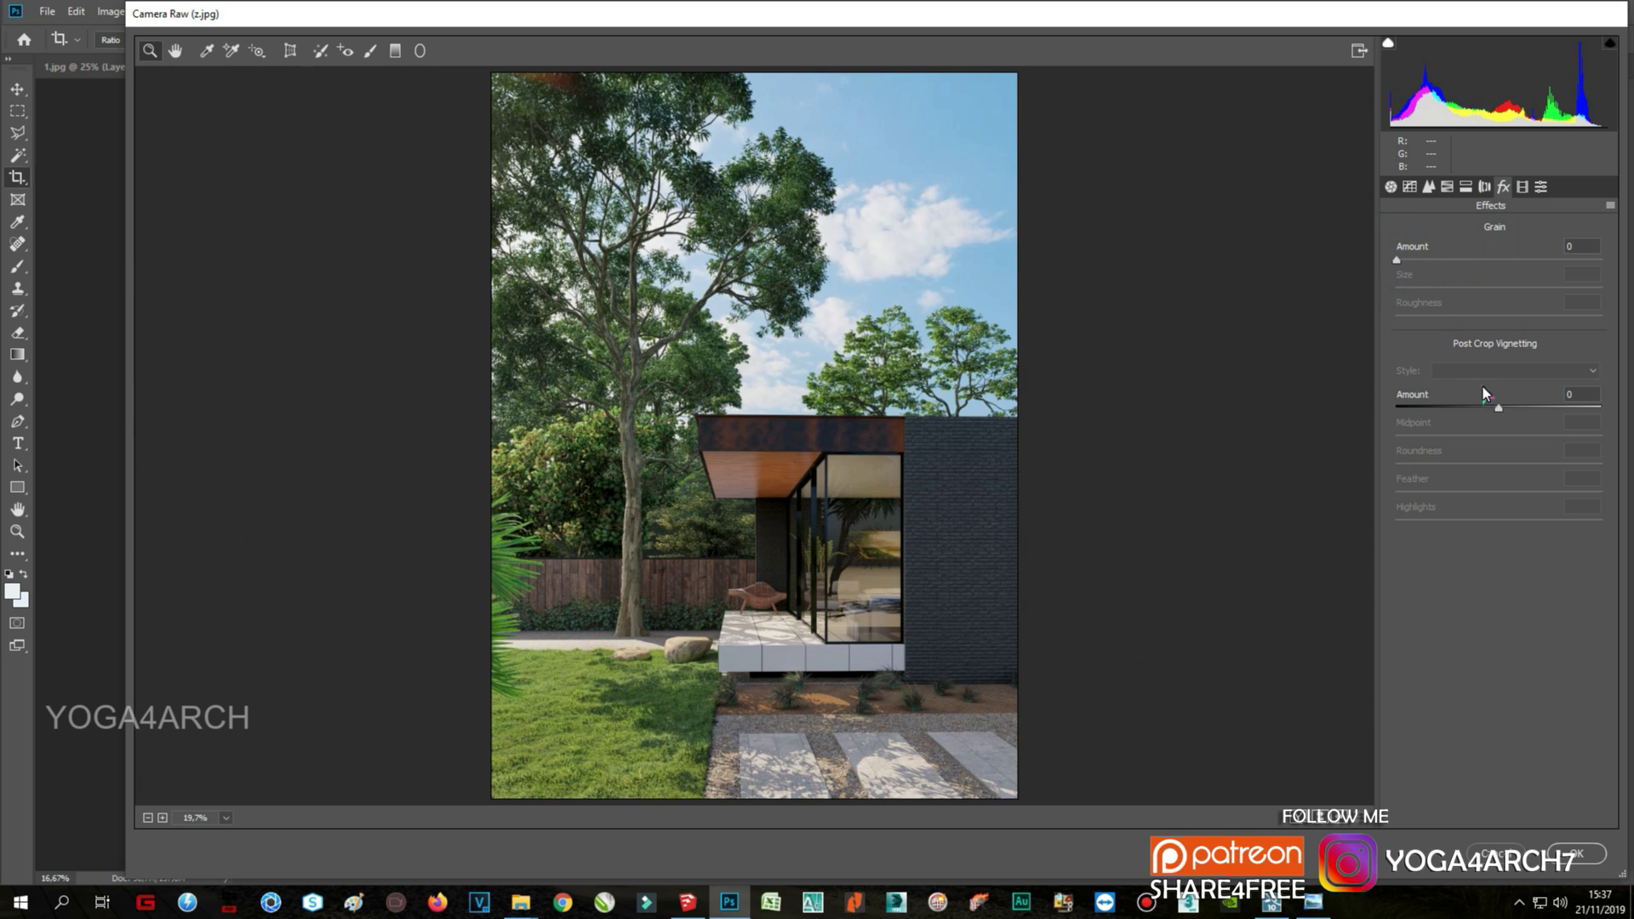
mouse_move(1498, 408)
mouse_down()
mouse_move(1549, 411)
mouse_move(1462, 408)
mouse_move(1521, 446)
mouse_move(1470, 407)
mouse_up()
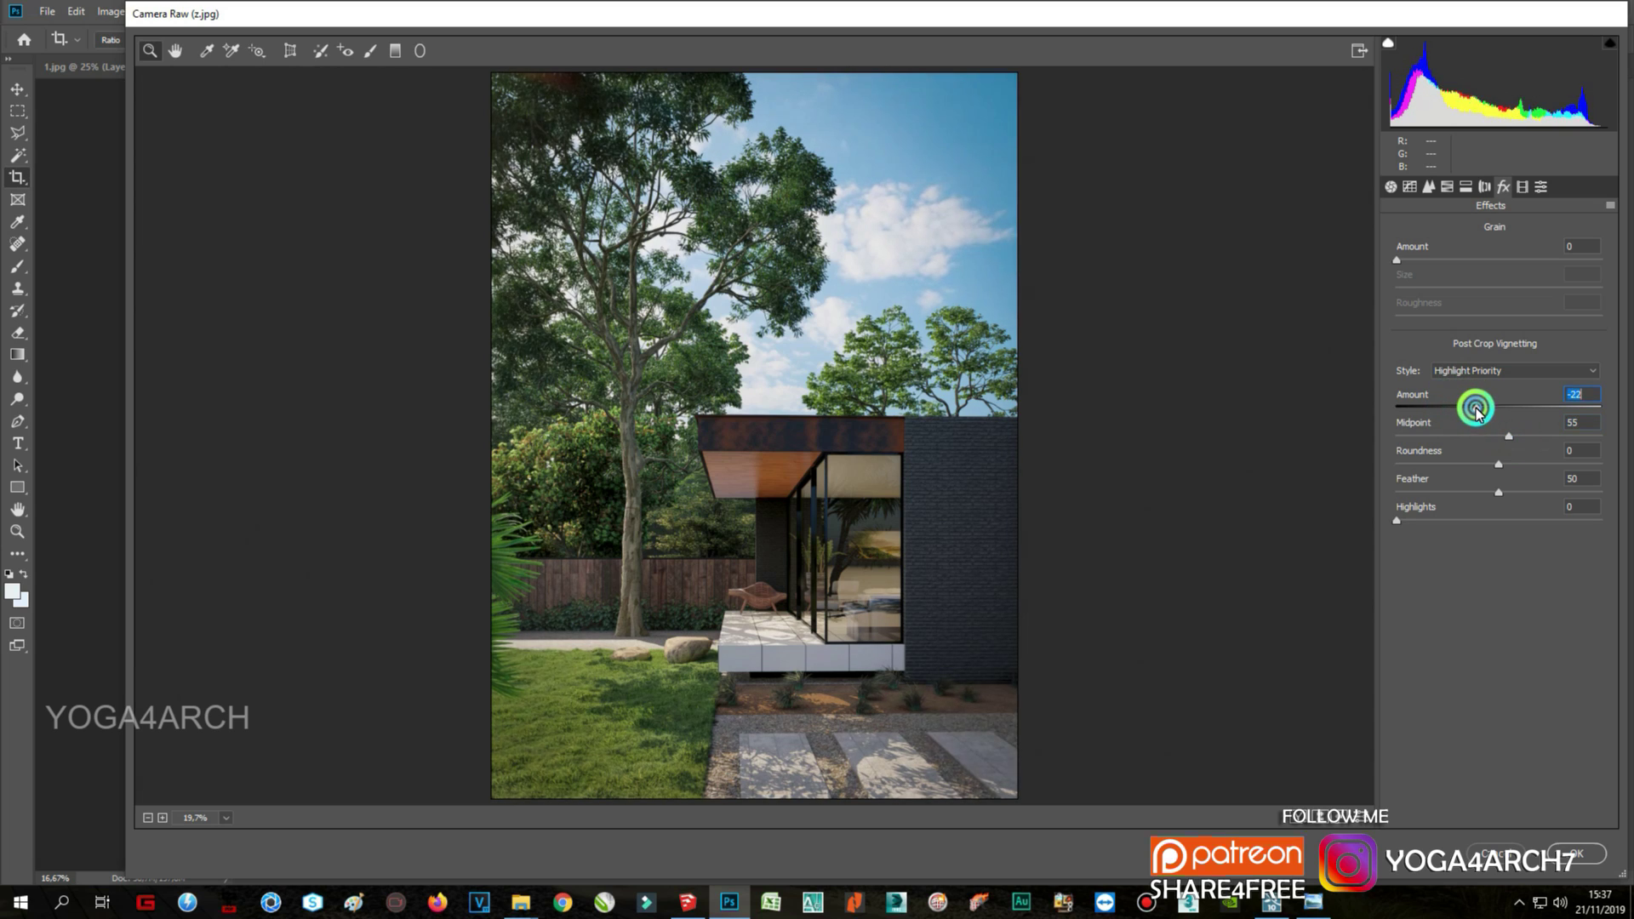
click(1428, 187)
click(1404, 416)
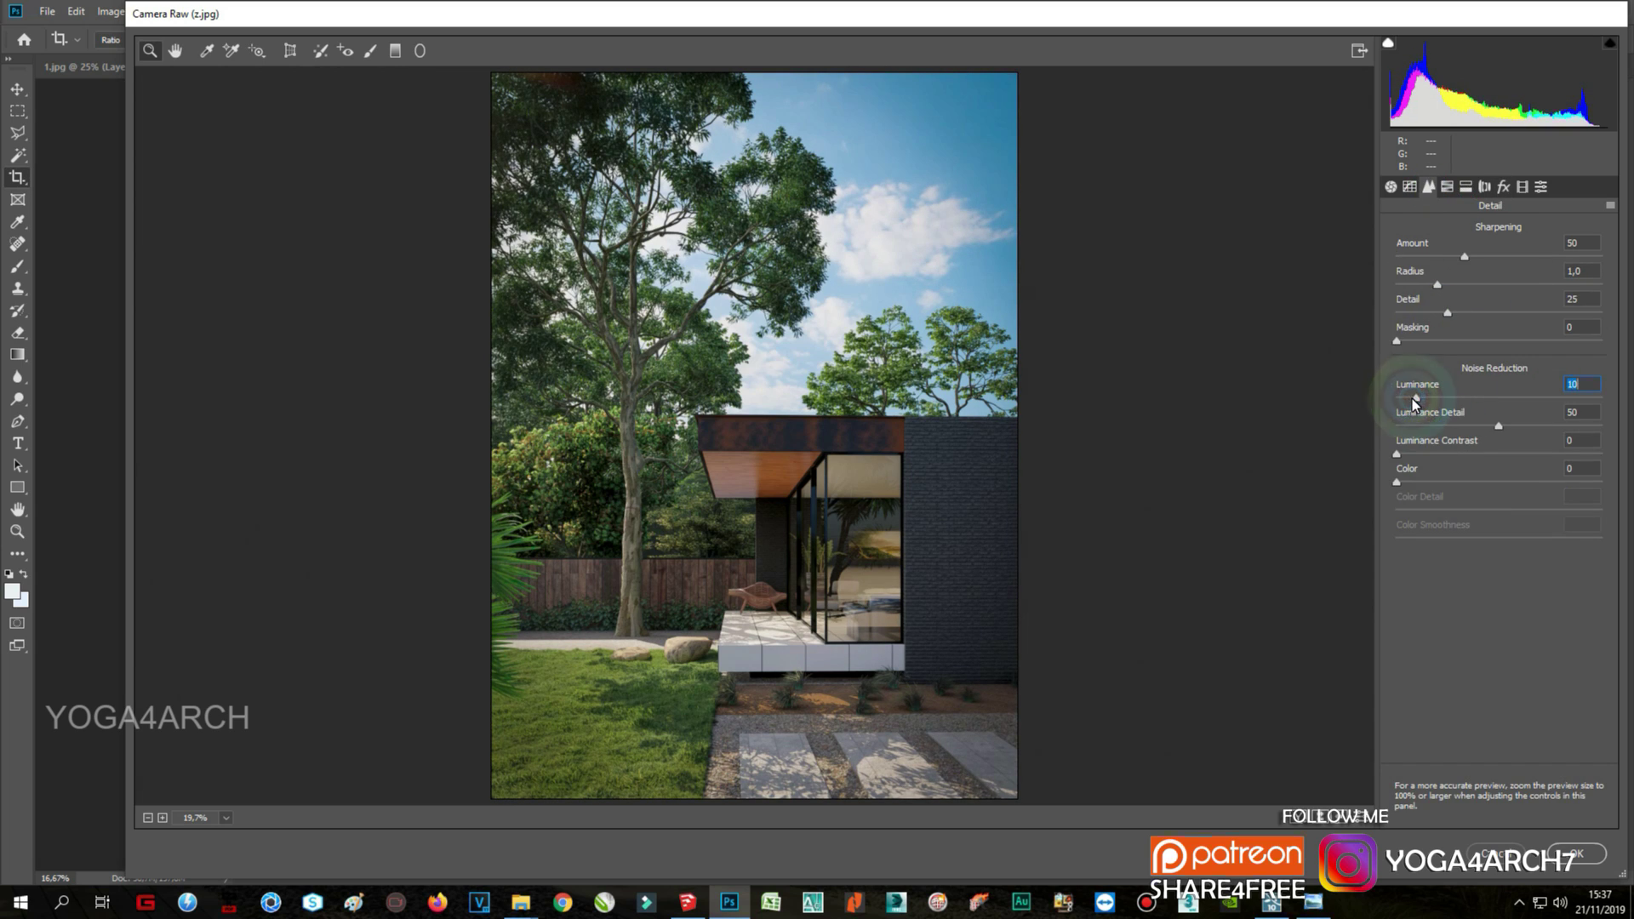
drag(1412, 398, 1416, 402)
Step: Tune basic tone (temperature -4, blacks -15, highlights +70, contrast -2) and apply the grade
click(1410, 186)
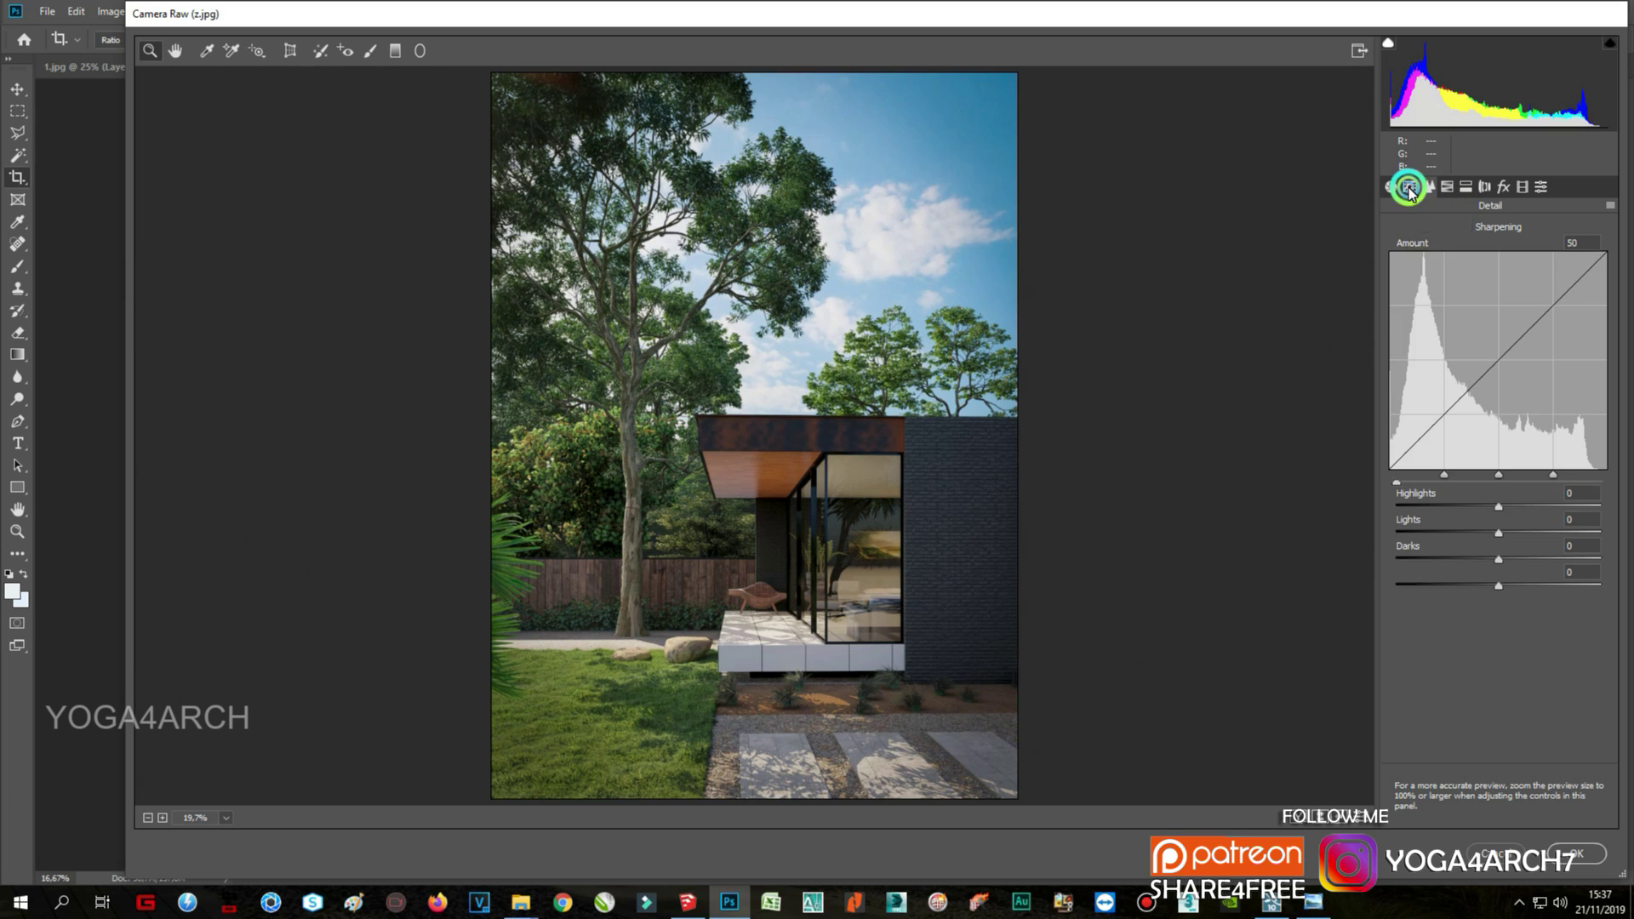
drag(1492, 327, 1499, 327)
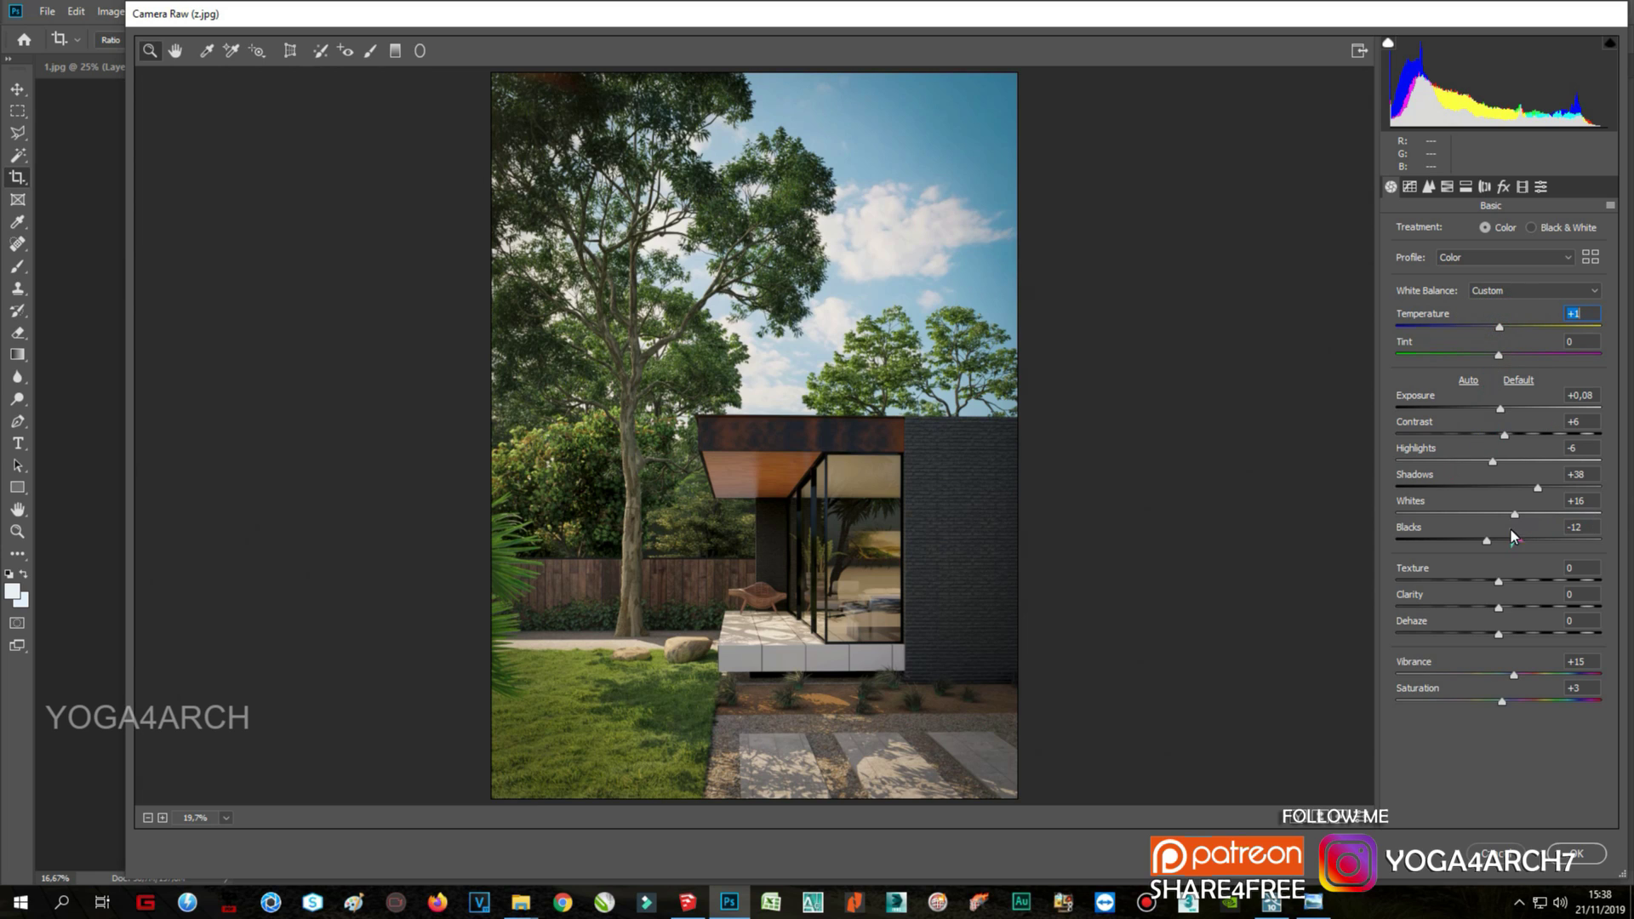
drag(1487, 543, 1485, 543)
mouse_move(1537, 488)
mouse_down()
mouse_move(1469, 477)
mouse_move(1585, 466)
mouse_move(1570, 463)
mouse_up()
drag(1505, 434, 1485, 430)
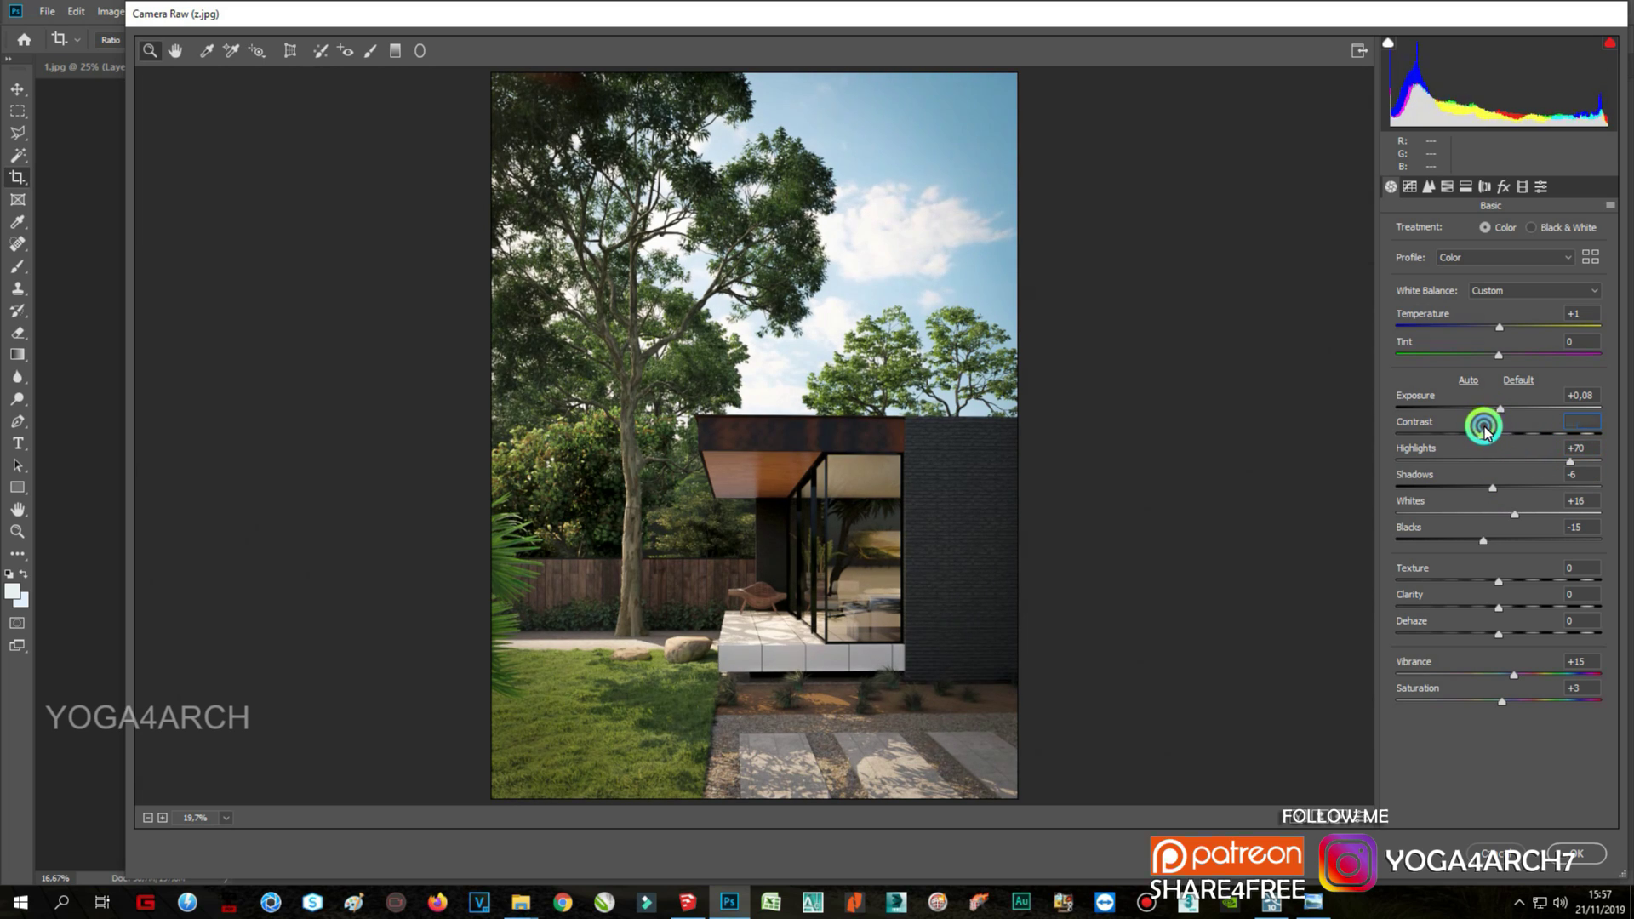
drag(1485, 432, 1497, 432)
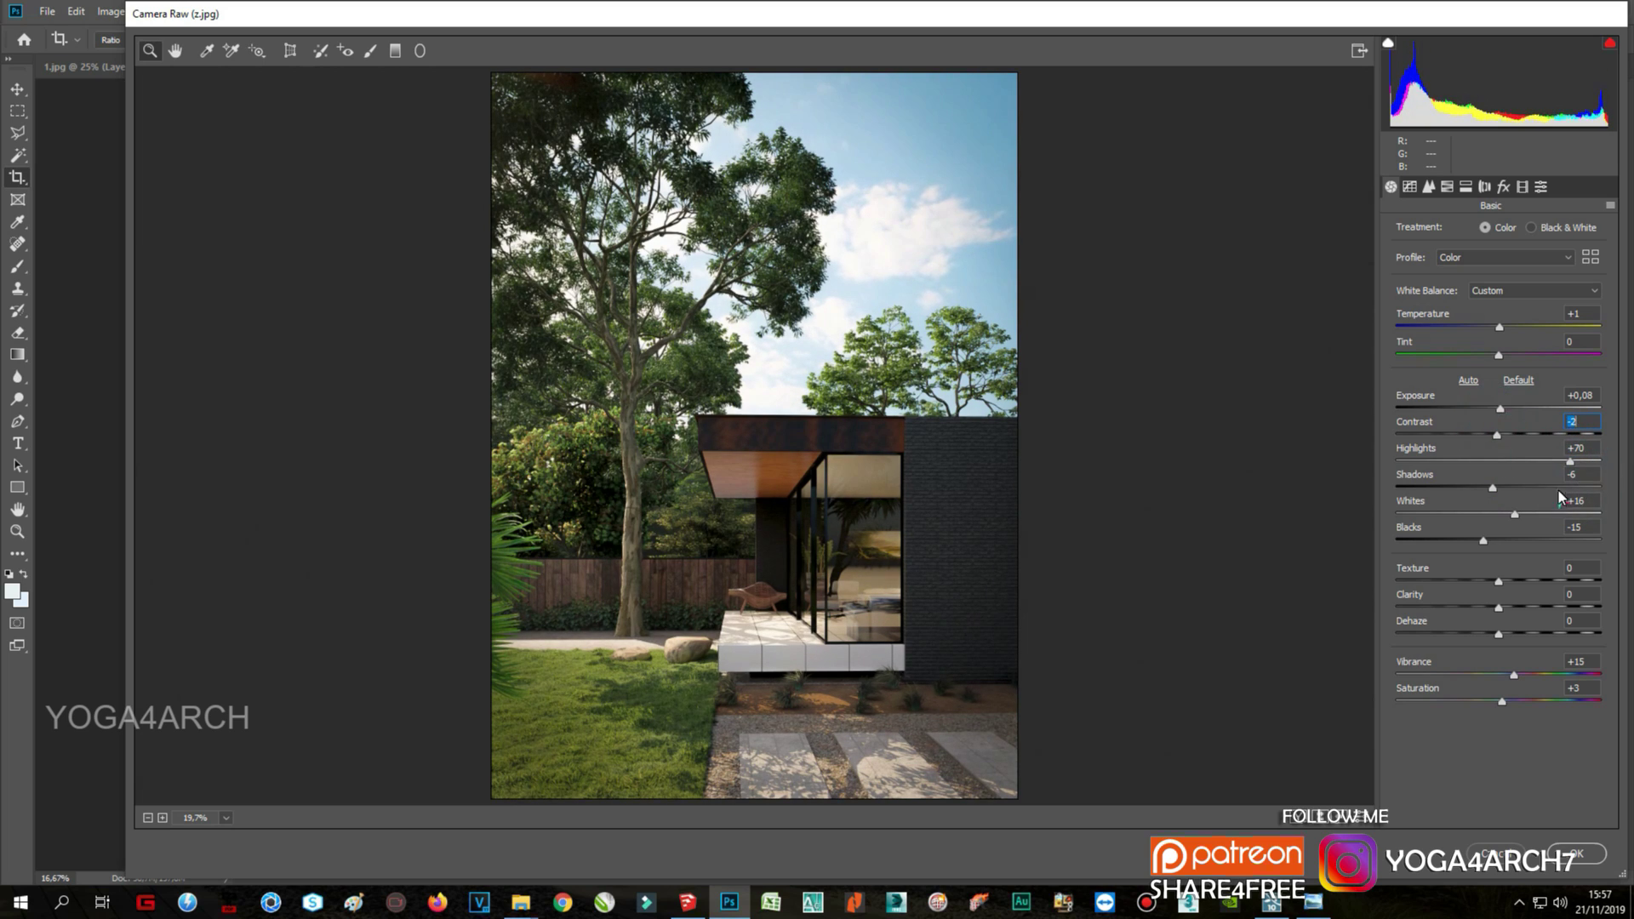
click(1575, 854)
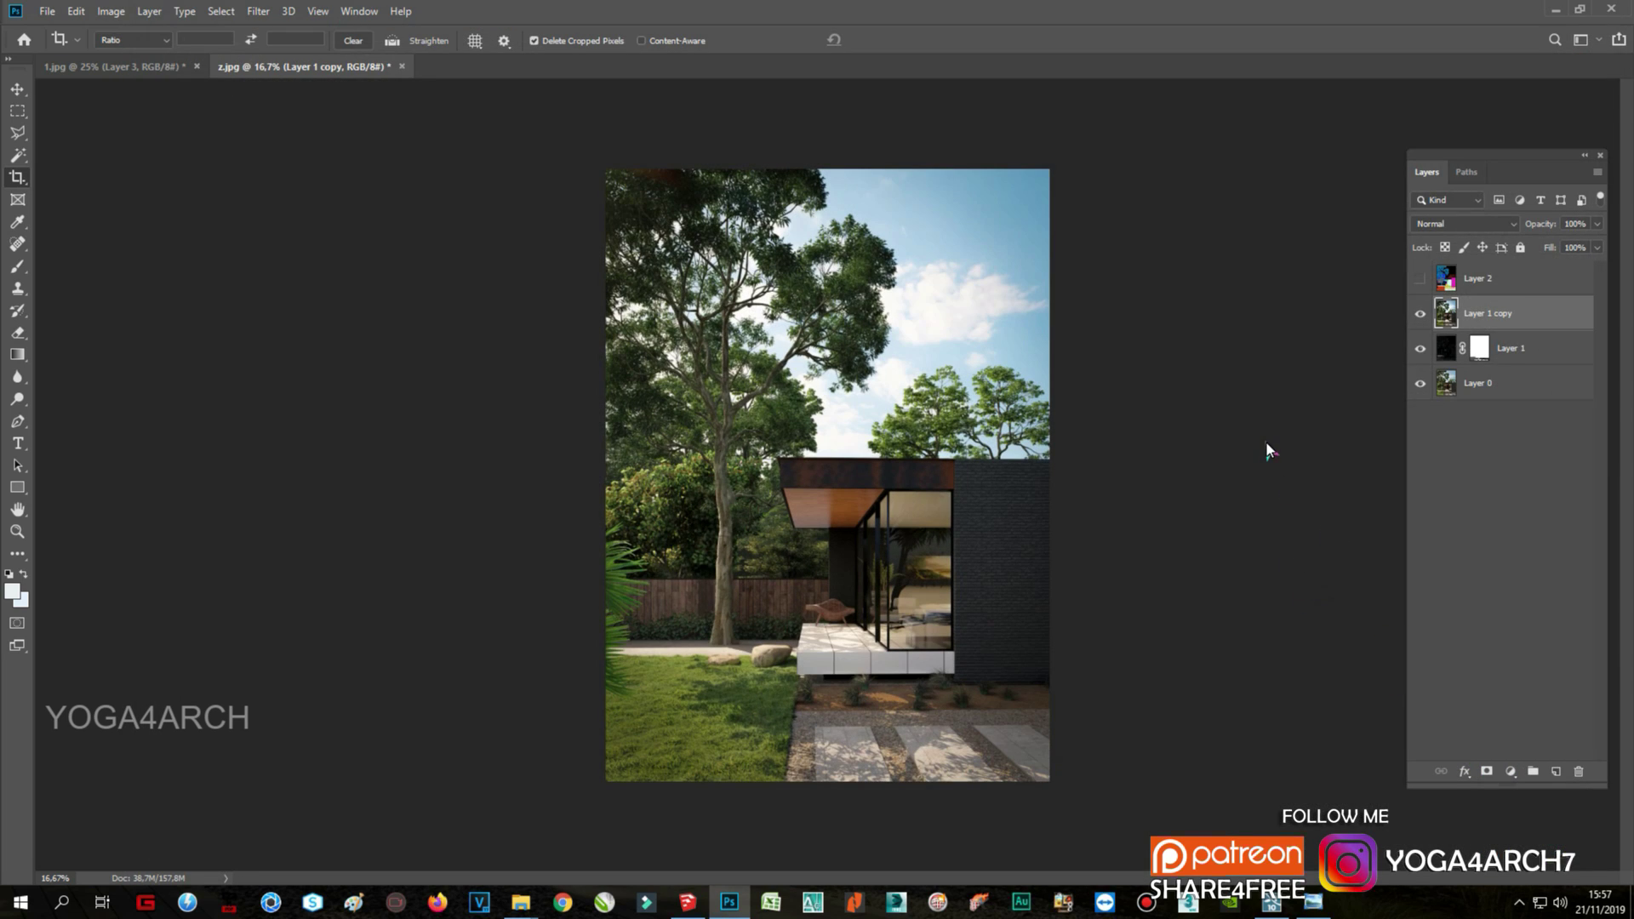
Step: Add a Color Balance layer: midtones blue +16, cyan-red -3, highlights yellow-blue -16
click(1511, 771)
click(1519, 620)
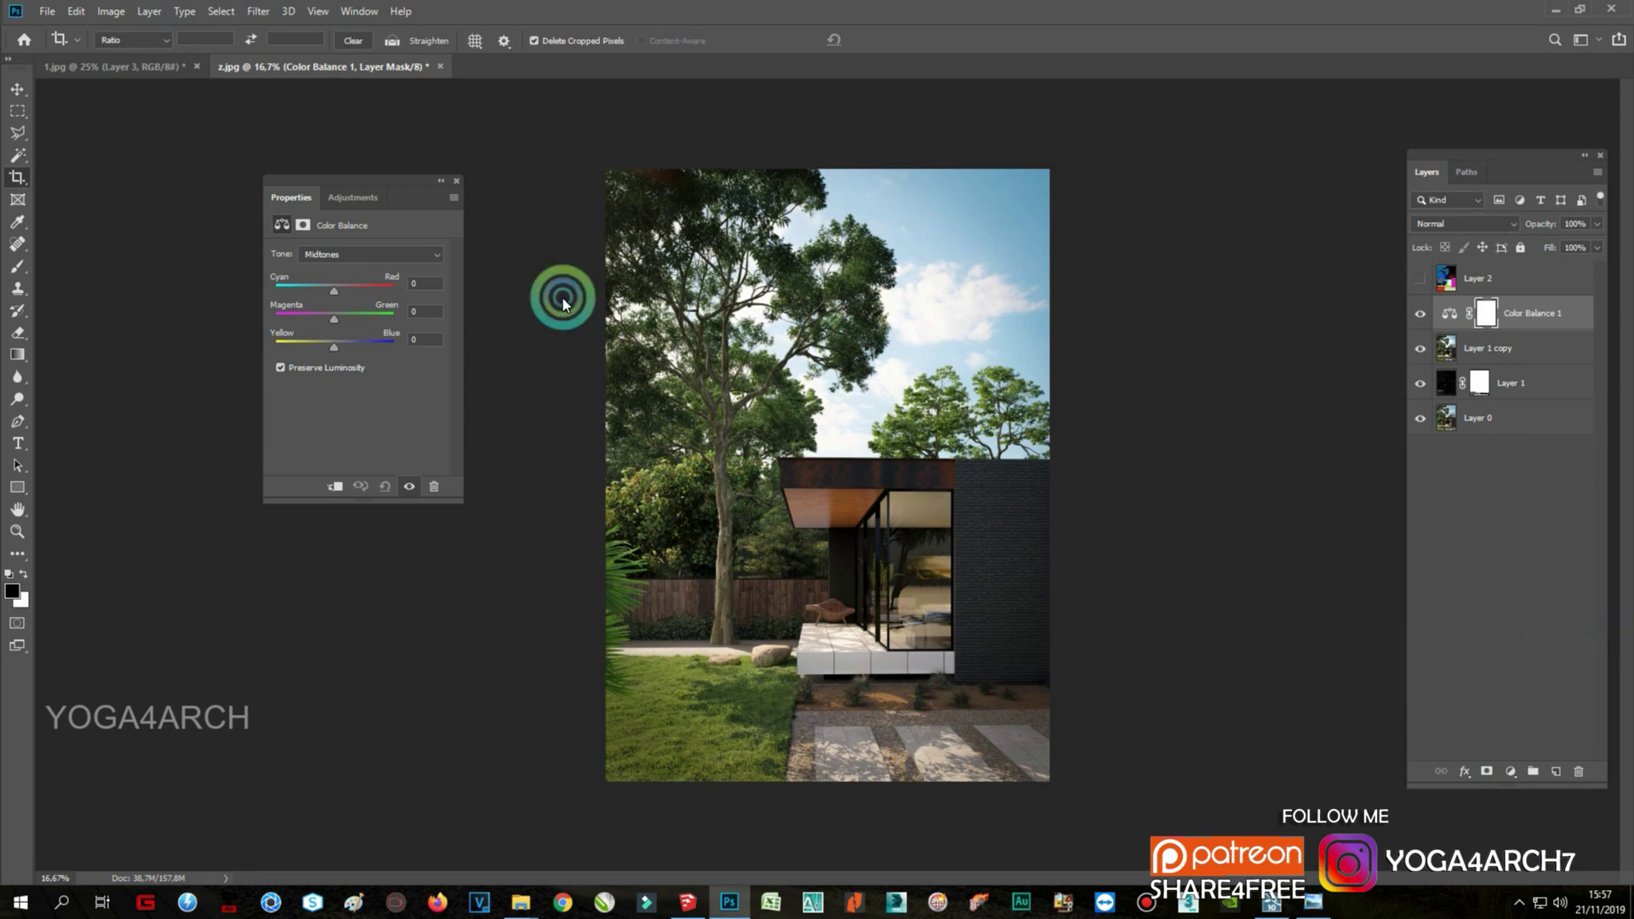
click(335, 345)
drag(341, 348, 344, 342)
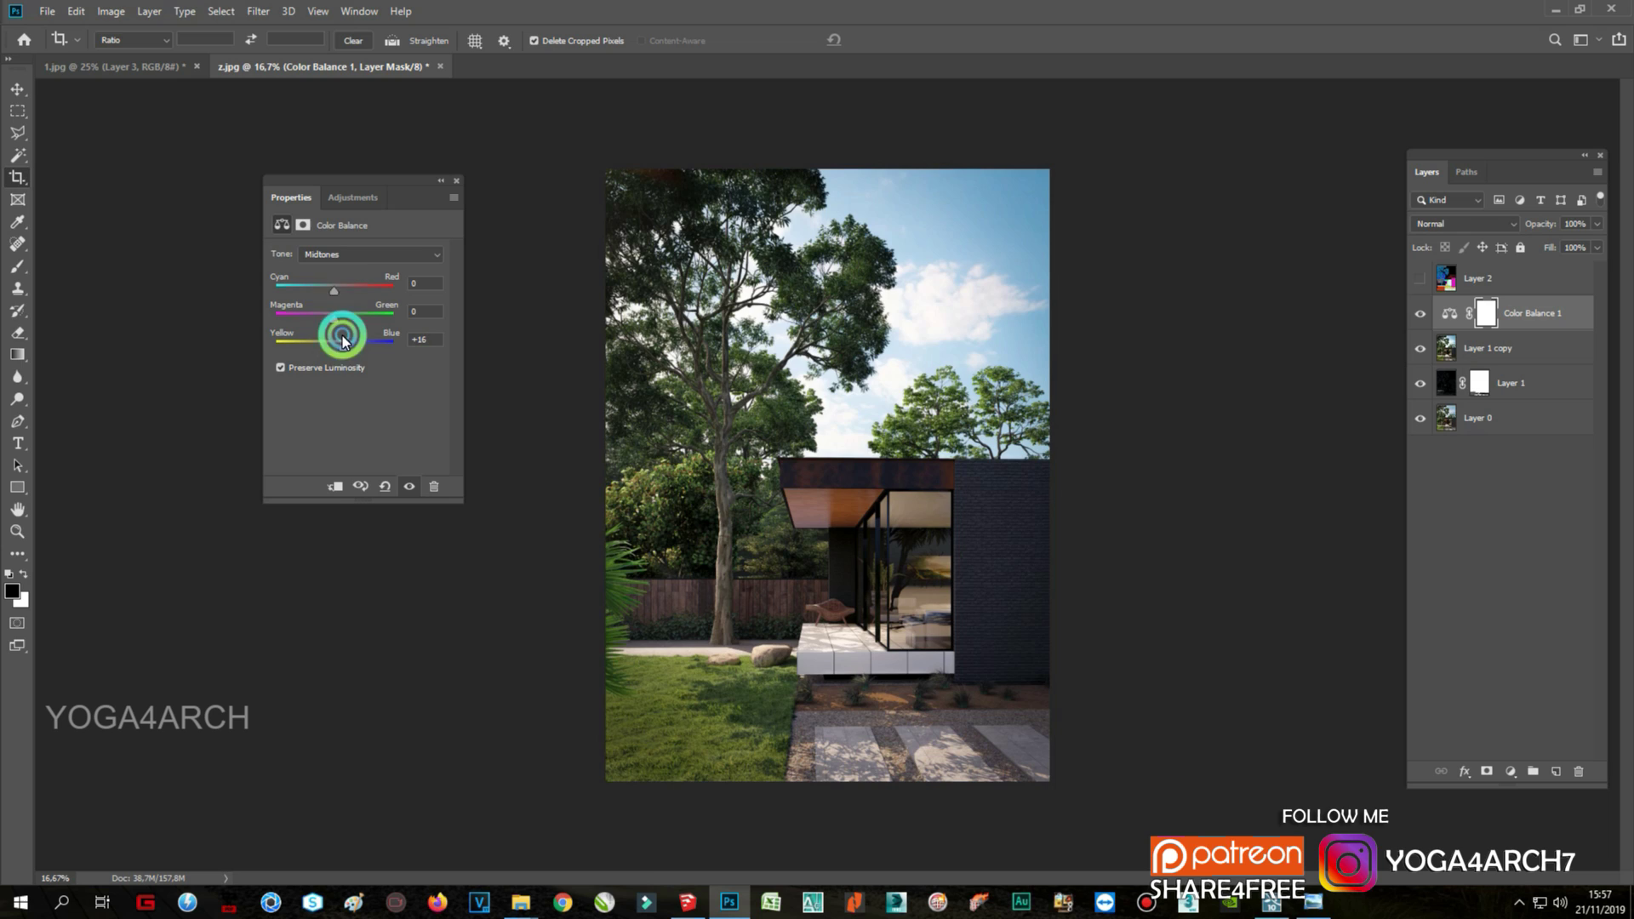
click(394, 313)
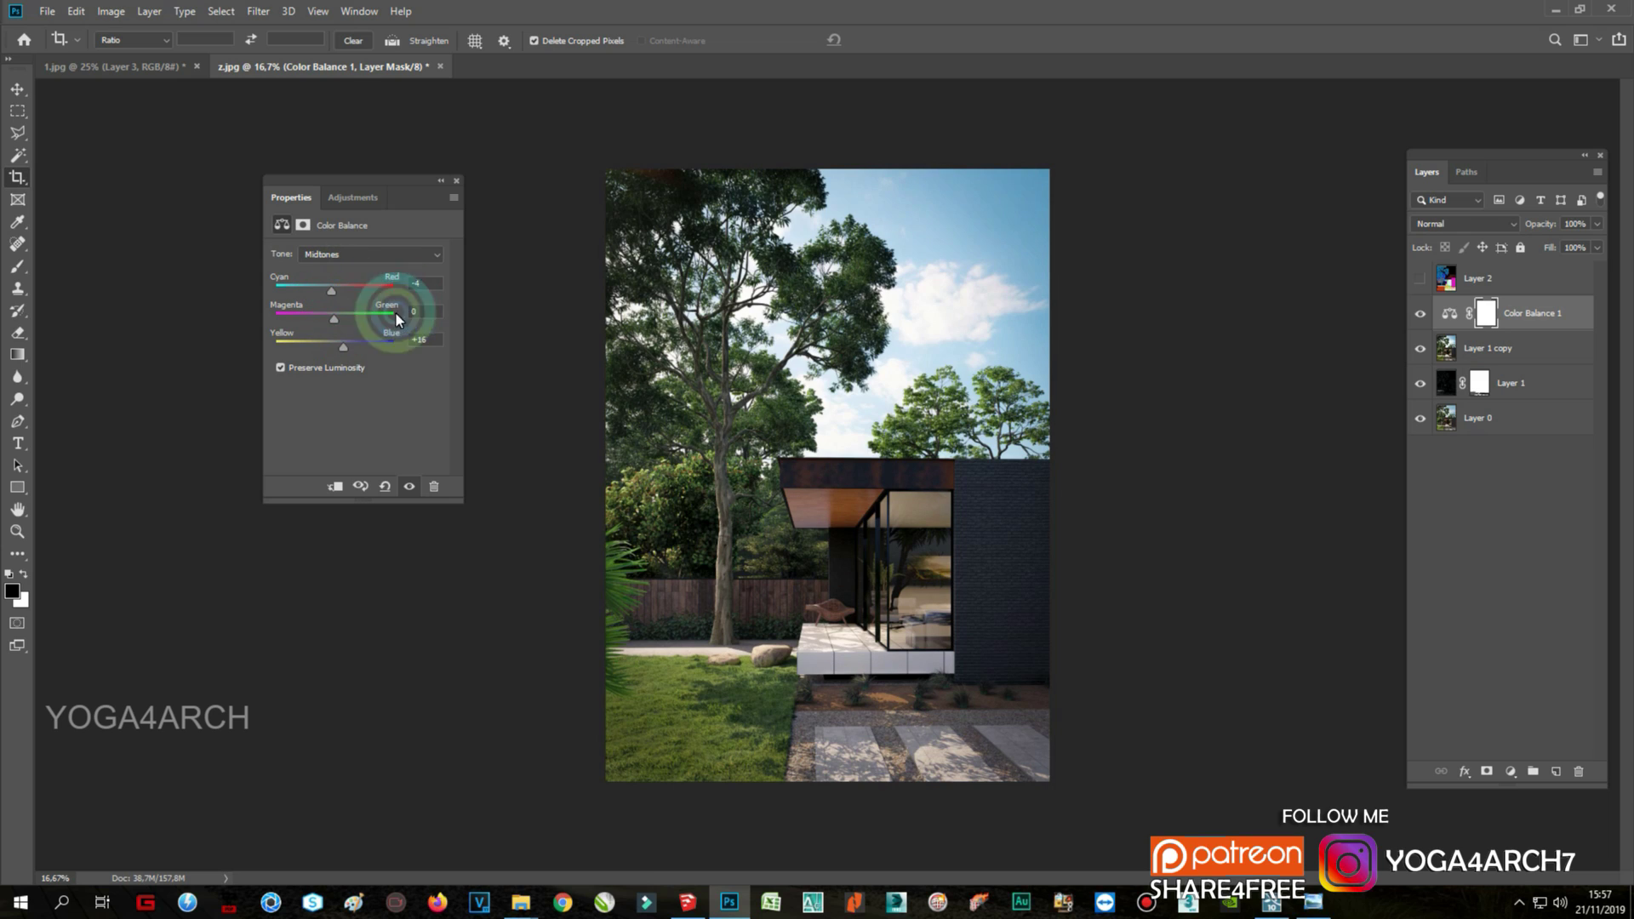
click(355, 254)
click(355, 294)
drag(327, 349, 334, 350)
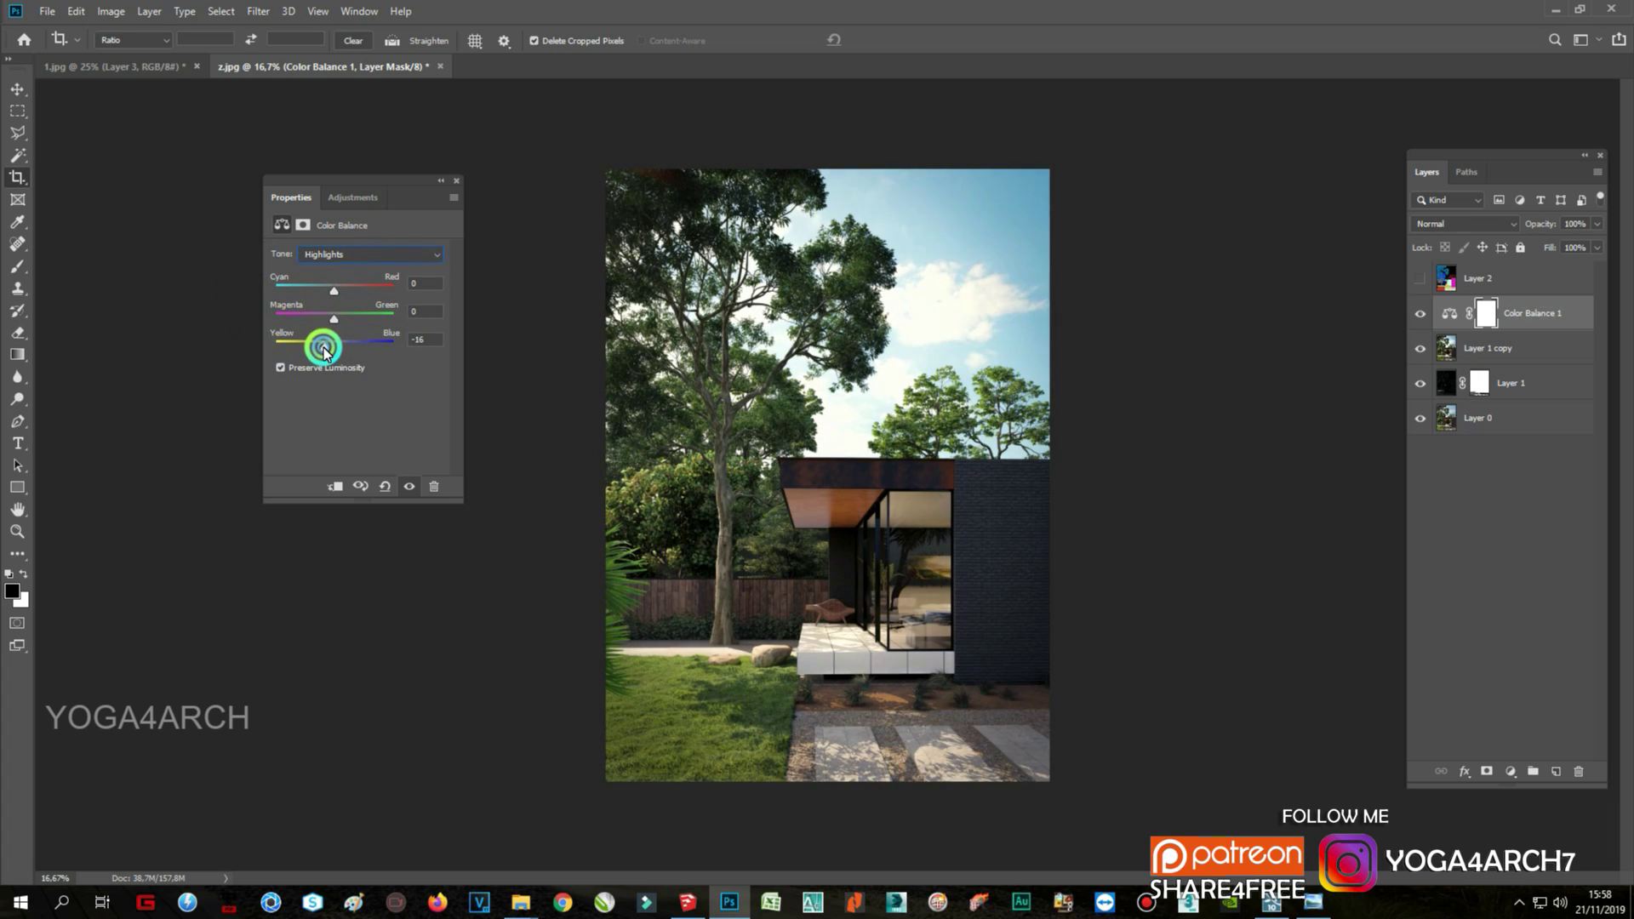
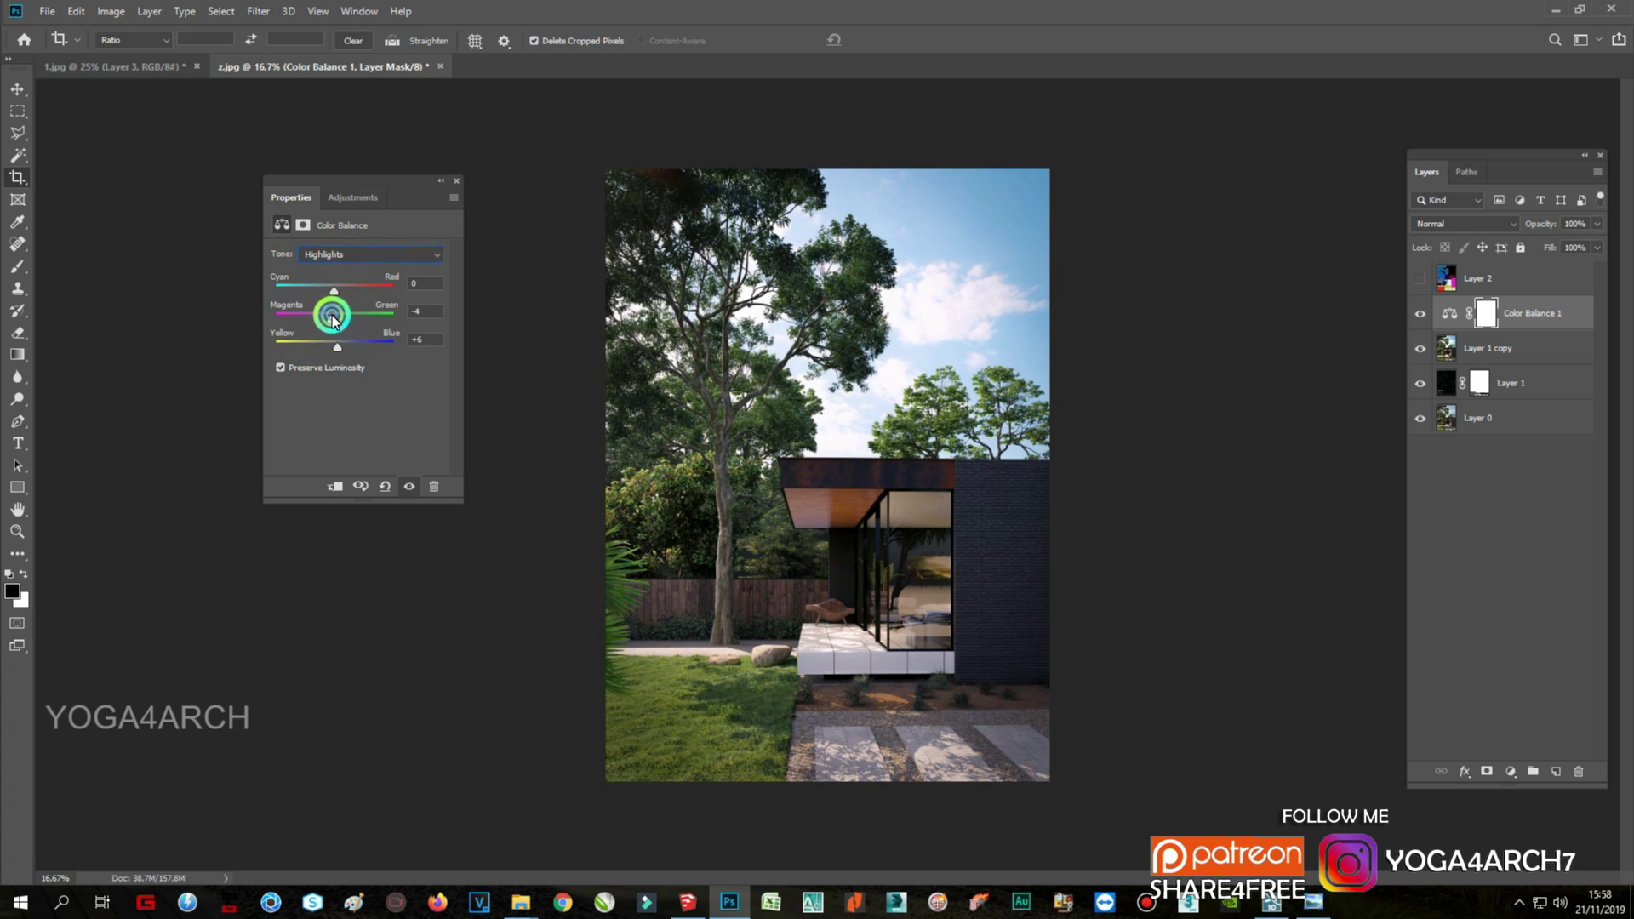
Step: Shift highlights red to +1, add an auto Brightness/Contrast layer (26, −31), then a Selective Color layer
drag(332, 290, 335, 290)
click(1146, 619)
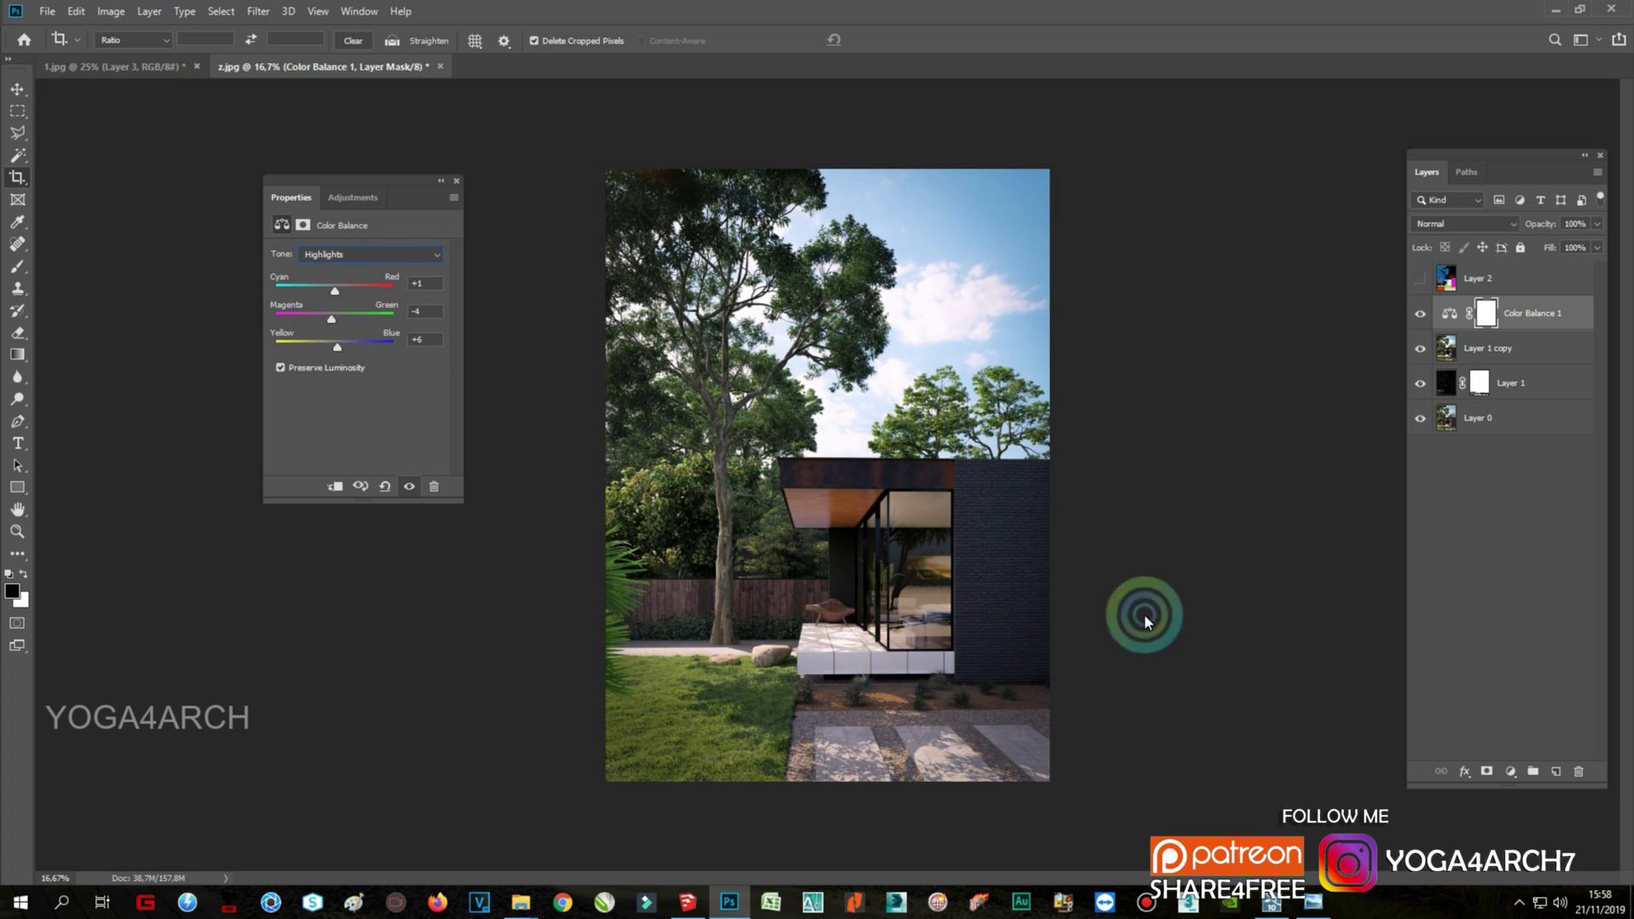
click(1512, 771)
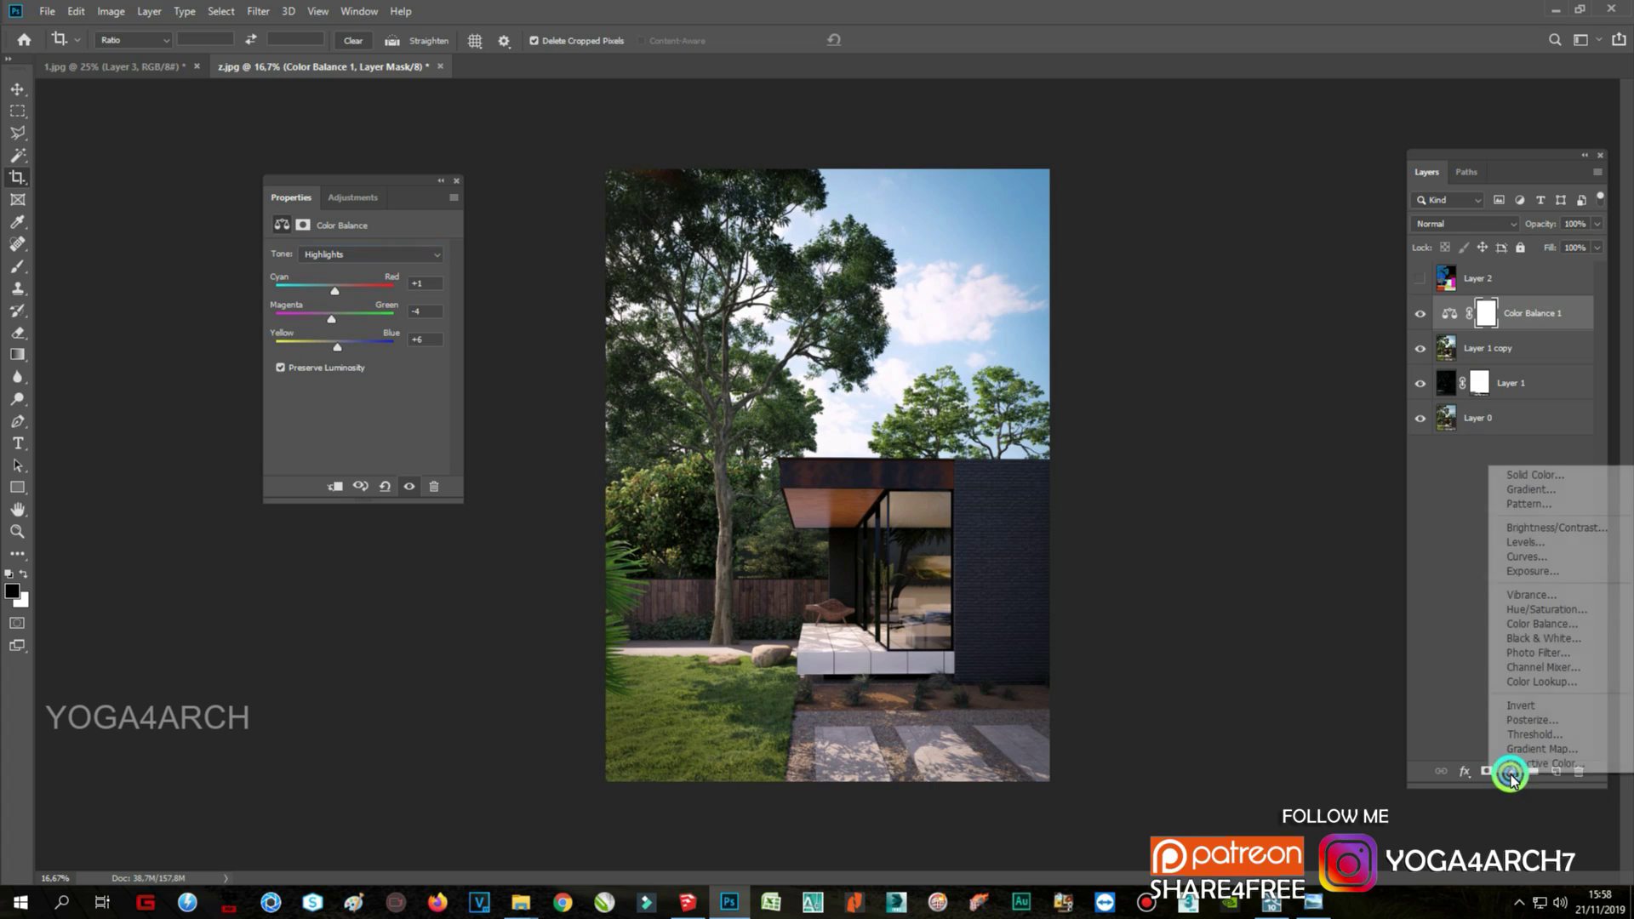
click(1553, 529)
click(422, 255)
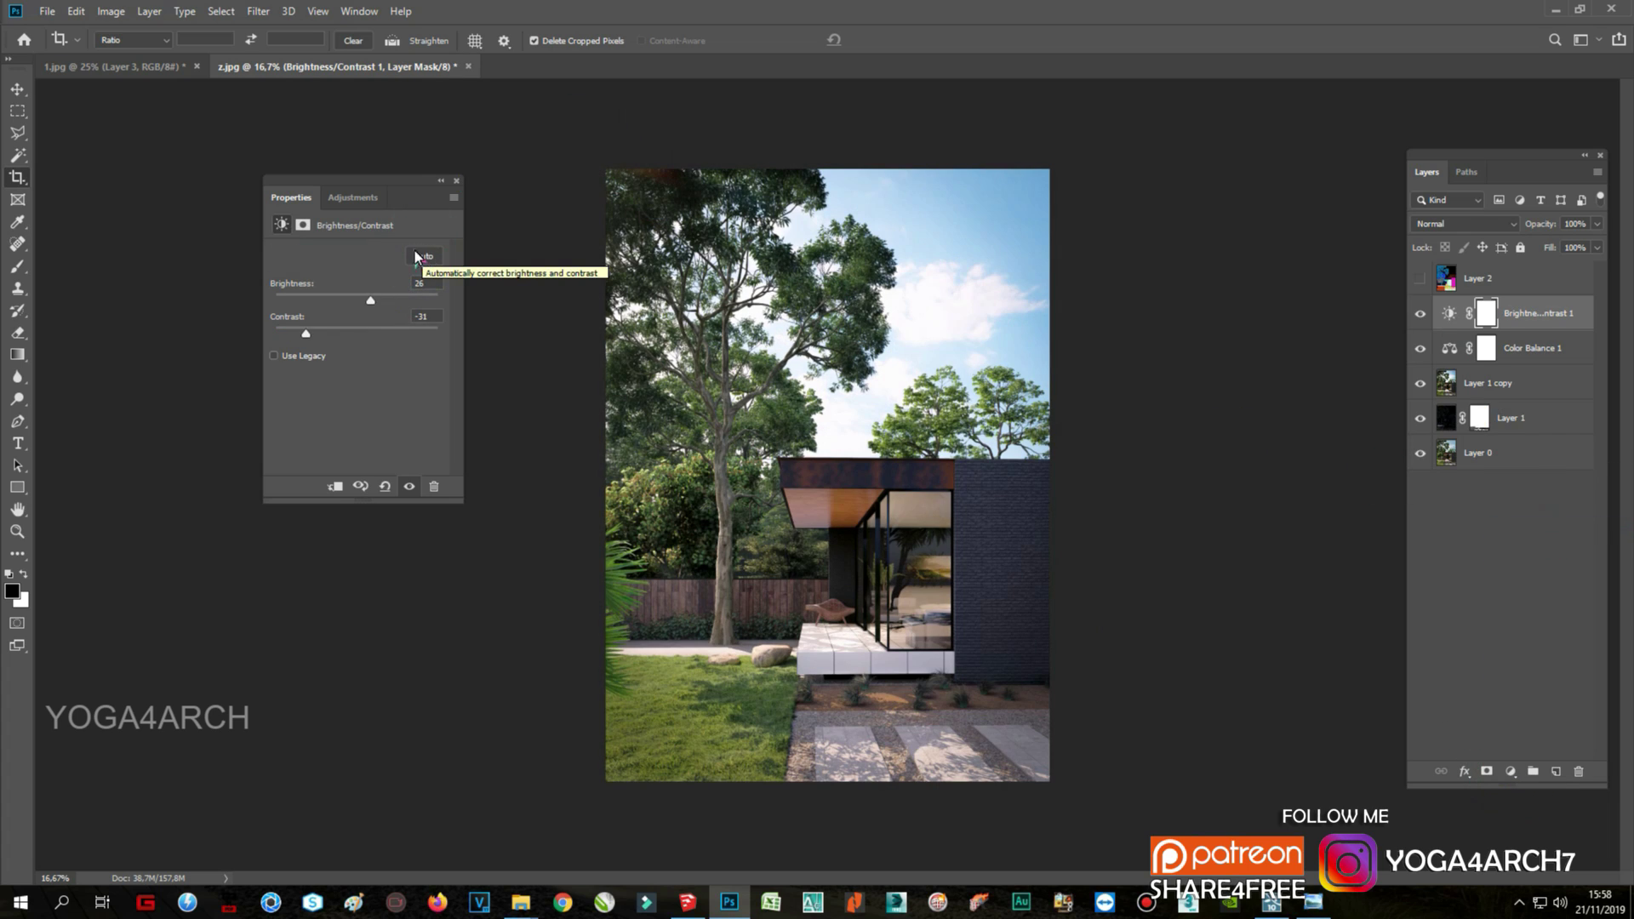
click(1512, 771)
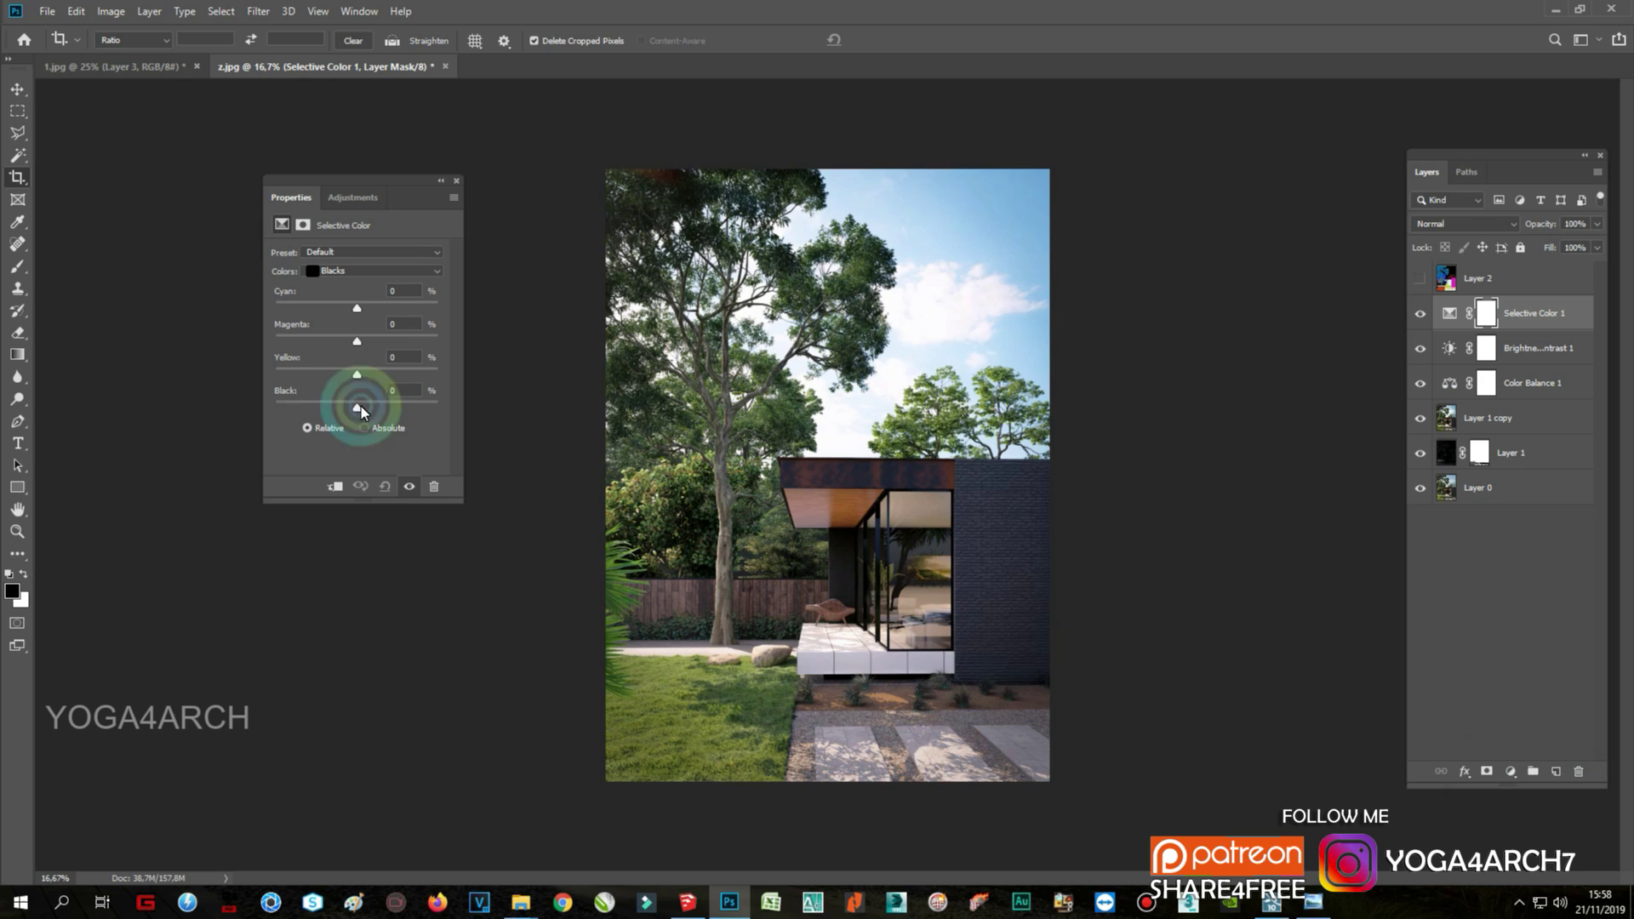
Step: In Selective Color, push Yellows toward yellow with less cyan and black, and pull cyan from Reds
click(379, 271)
click(340, 295)
mouse_move(357, 374)
mouse_down()
mouse_move(434, 368)
mouse_move(325, 337)
mouse_move(352, 340)
mouse_move(347, 301)
mouse_move(366, 309)
mouse_move(352, 305)
mouse_up()
mouse_move(356, 407)
mouse_down()
mouse_move(311, 394)
mouse_move(368, 398)
mouse_move(356, 401)
mouse_up()
click(372, 270)
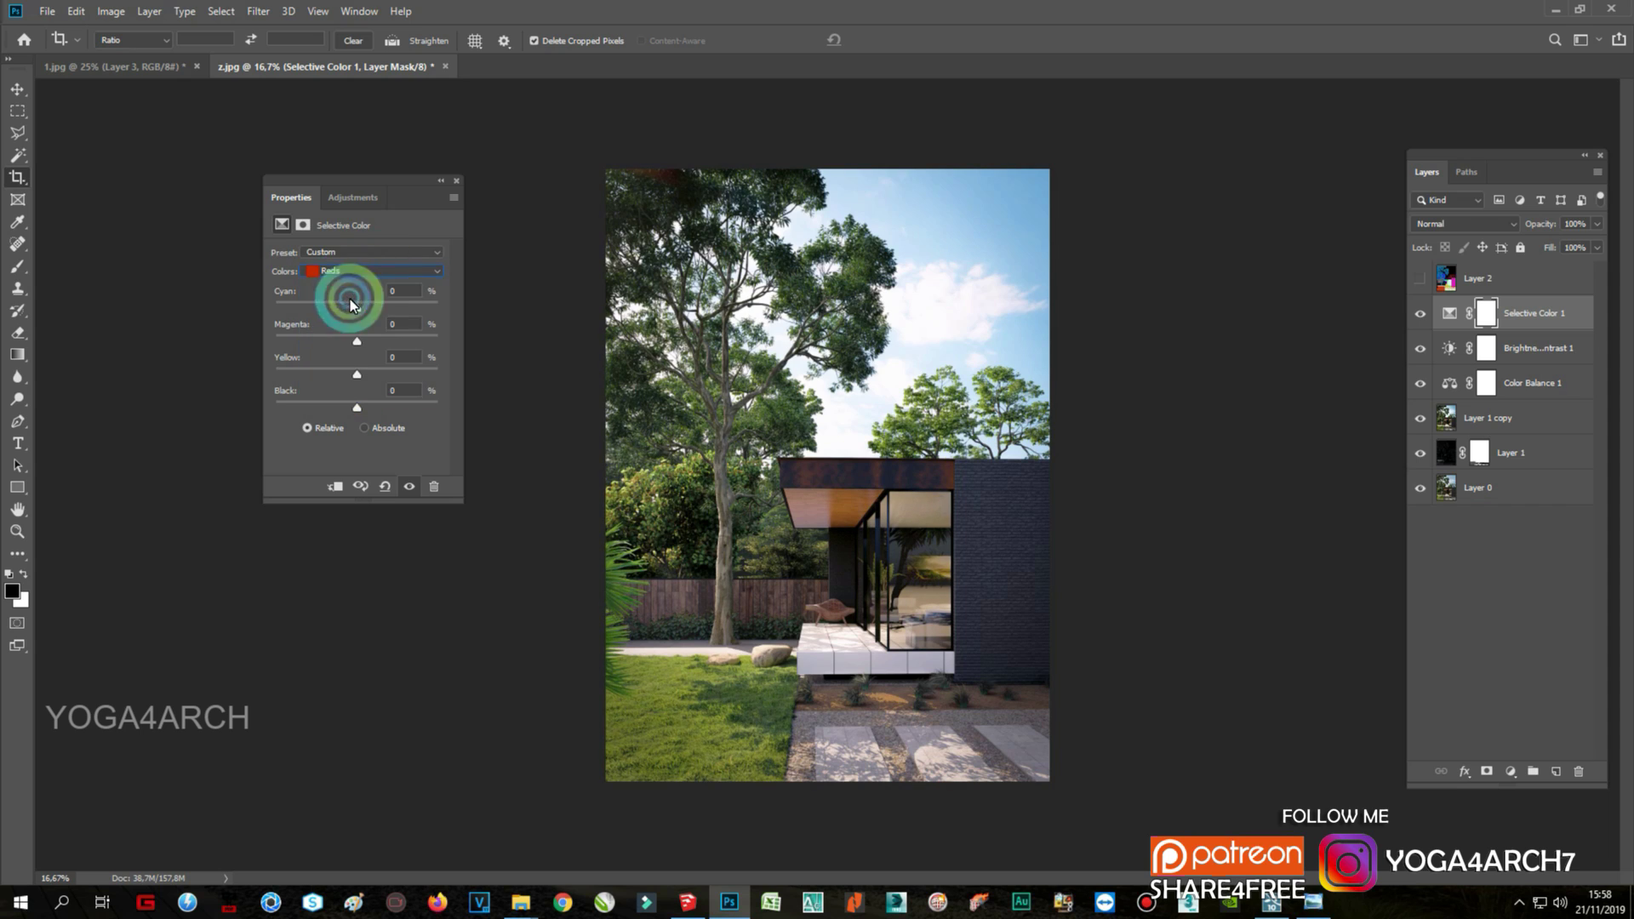
mouse_move(339, 302)
mouse_down()
mouse_move(277, 299)
mouse_move(320, 306)
mouse_up()
Step: Tune the Greens range to Cyan −12 and Magenta +24, adjusting its black
click(371, 272)
click(357, 320)
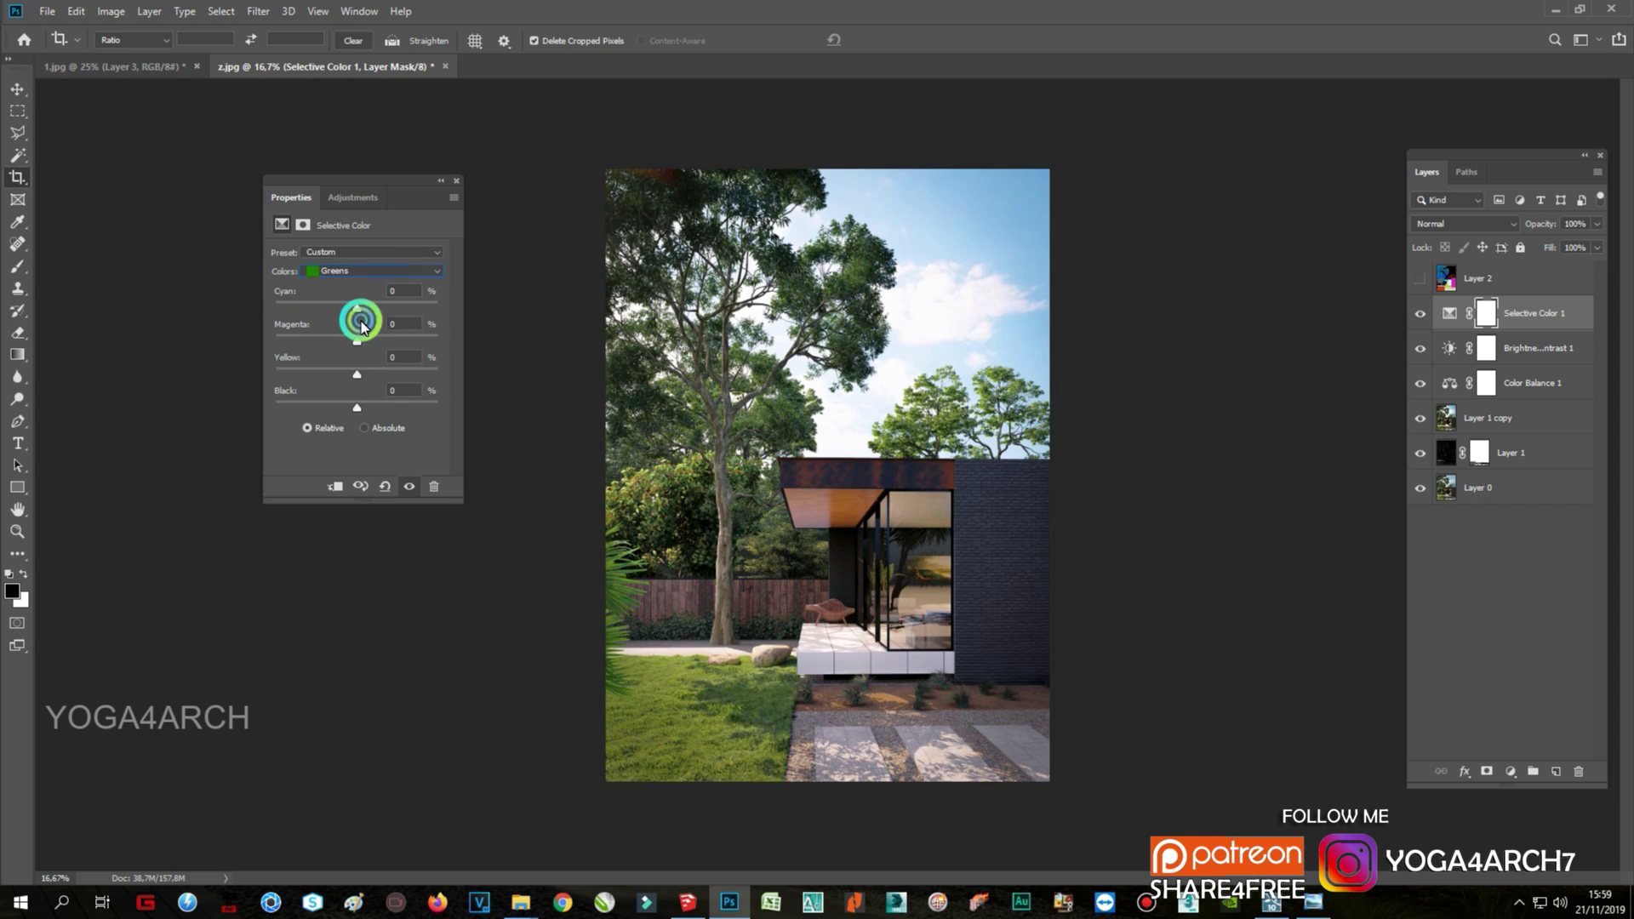
click(352, 402)
drag(430, 408, 379, 403)
mouse_move(356, 342)
mouse_down()
mouse_move(277, 333)
mouse_move(420, 343)
mouse_move(284, 366)
mouse_move(354, 376)
mouse_up()
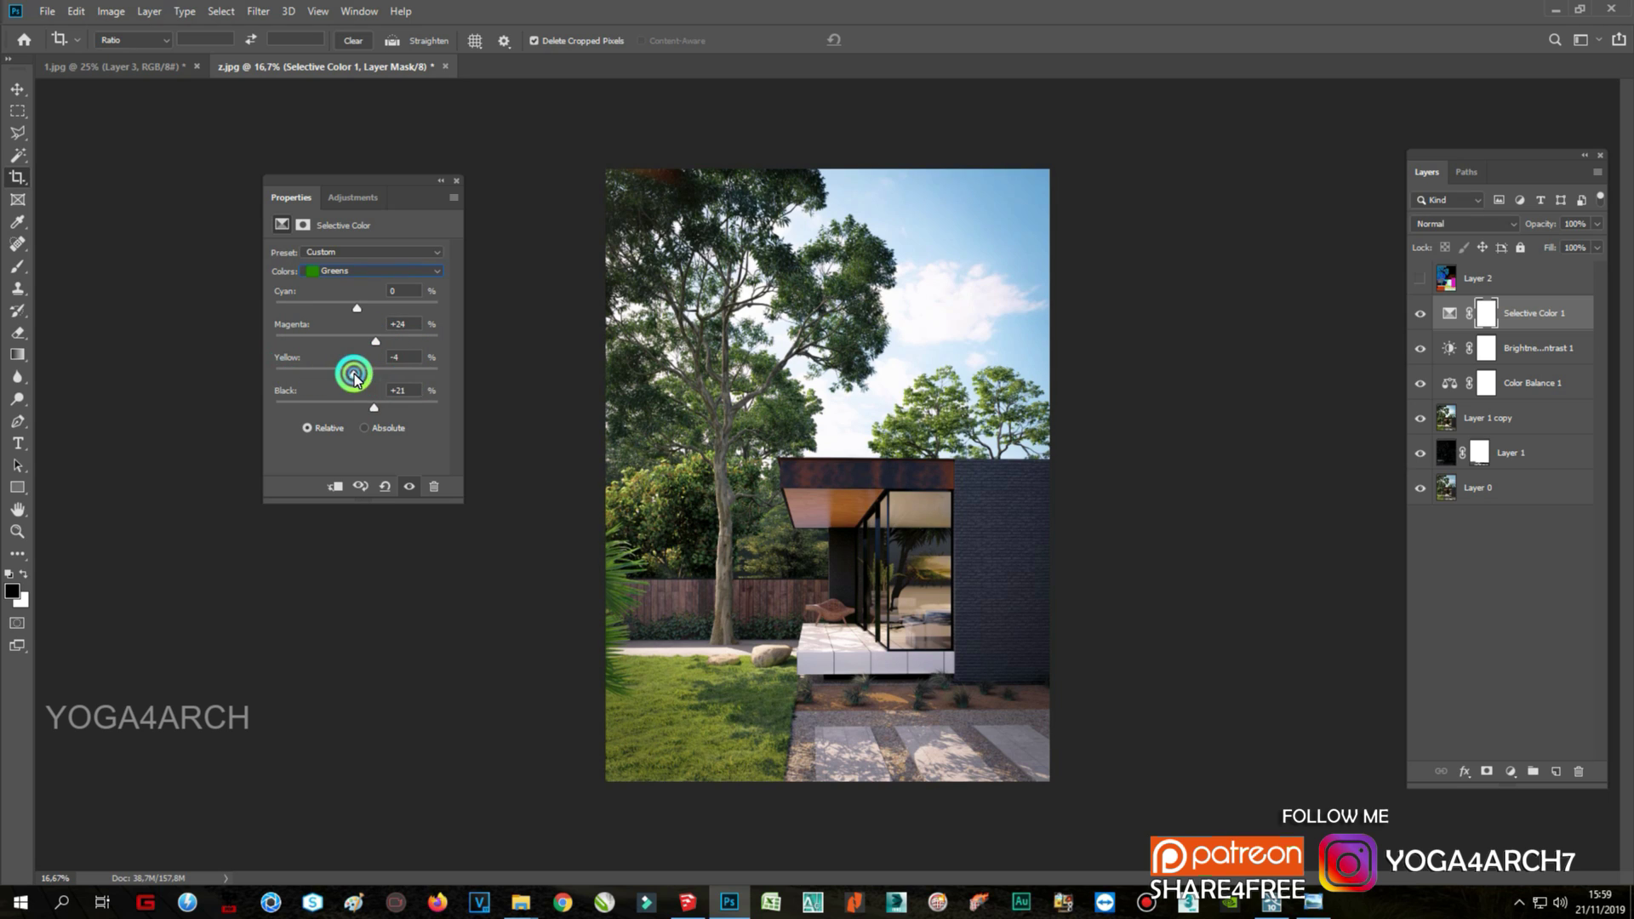
mouse_move(357, 308)
mouse_down()
mouse_move(292, 310)
mouse_move(387, 311)
mouse_up()
Step: Set the Whites range to Cyan +37, Yellow −13, Black +4
click(365, 268)
click(350, 361)
mouse_move(358, 374)
mouse_down()
mouse_move(296, 374)
mouse_move(346, 375)
mouse_move(430, 428)
mouse_move(273, 412)
mouse_move(359, 417)
mouse_up()
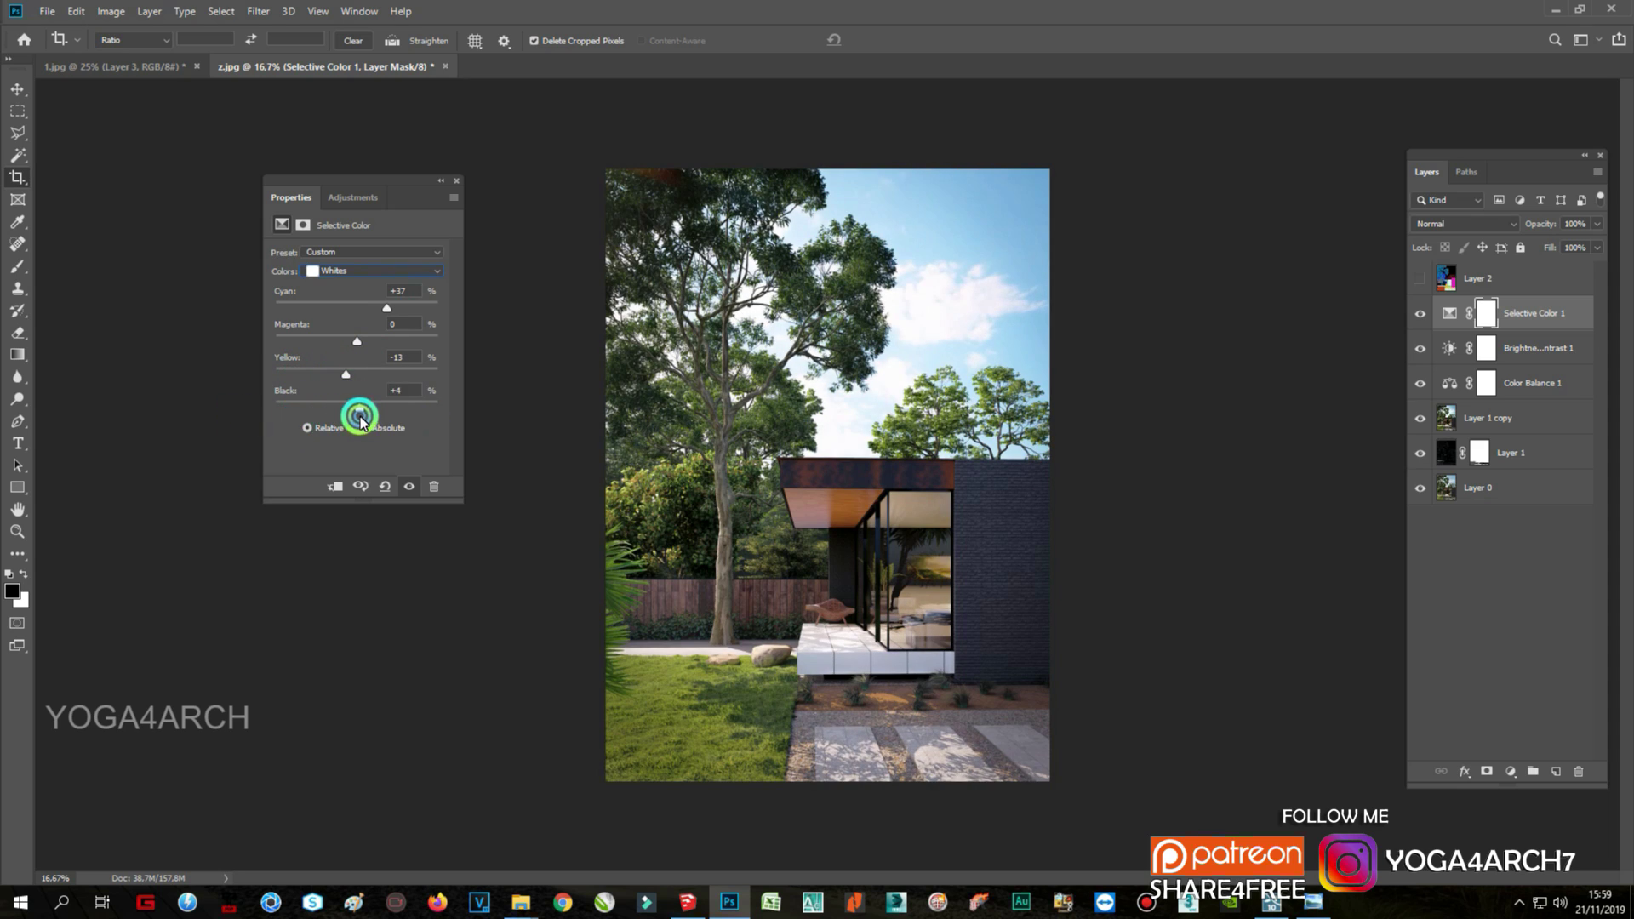
drag(358, 340, 355, 341)
Step: Retune the Blues range, pulling cyan, reducing yellow and black
key(ctrl+plus)
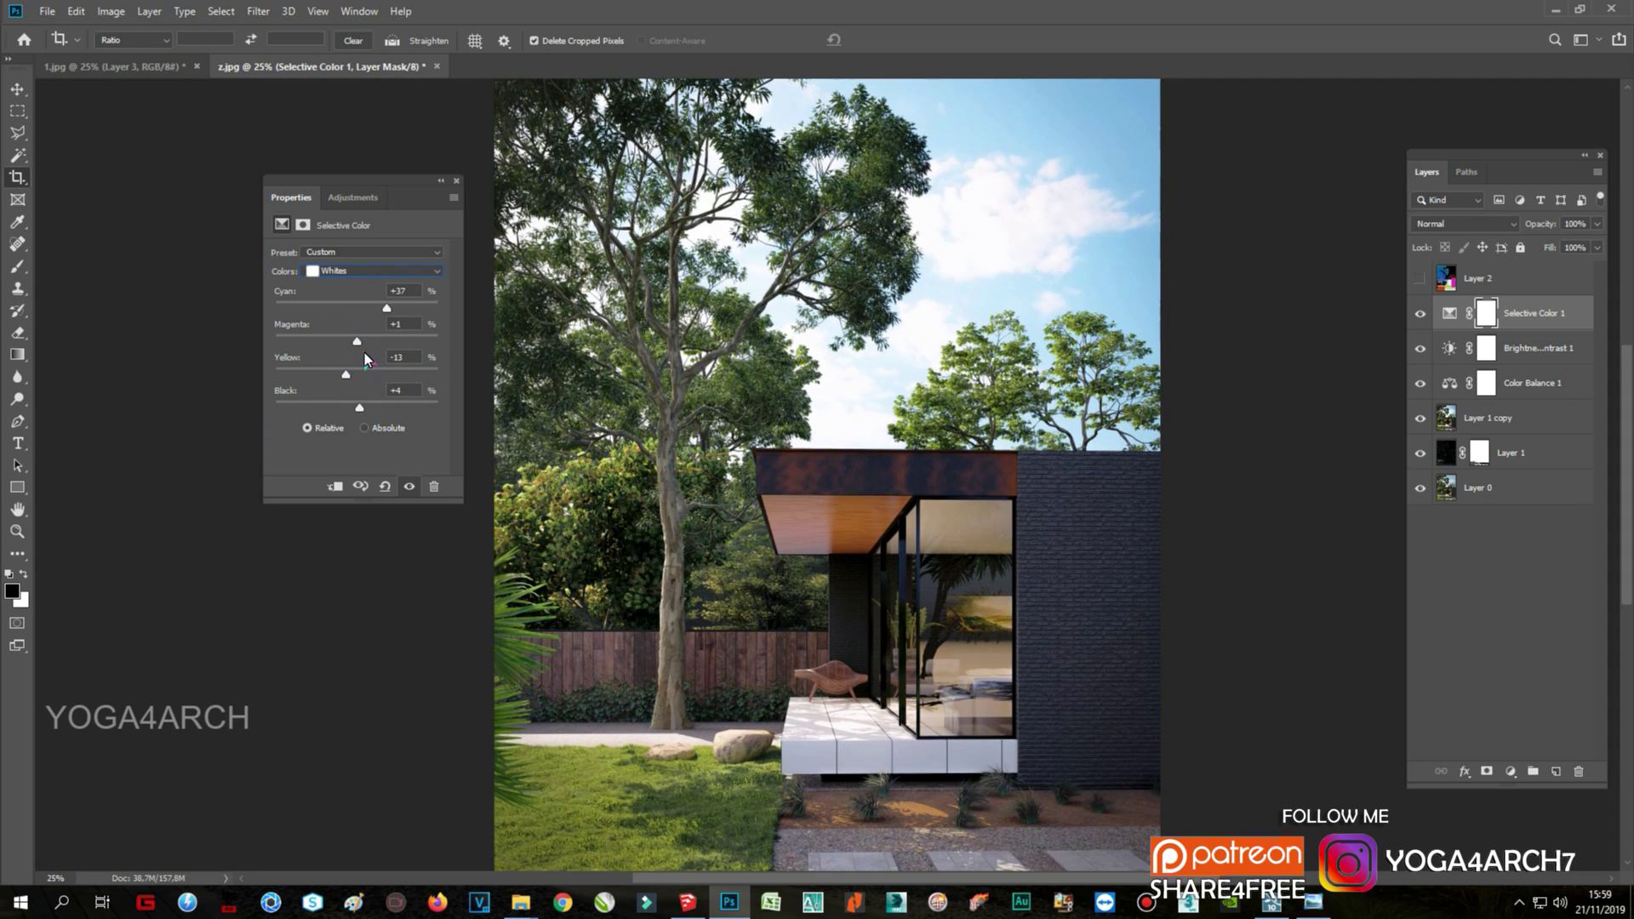
click(373, 272)
click(340, 332)
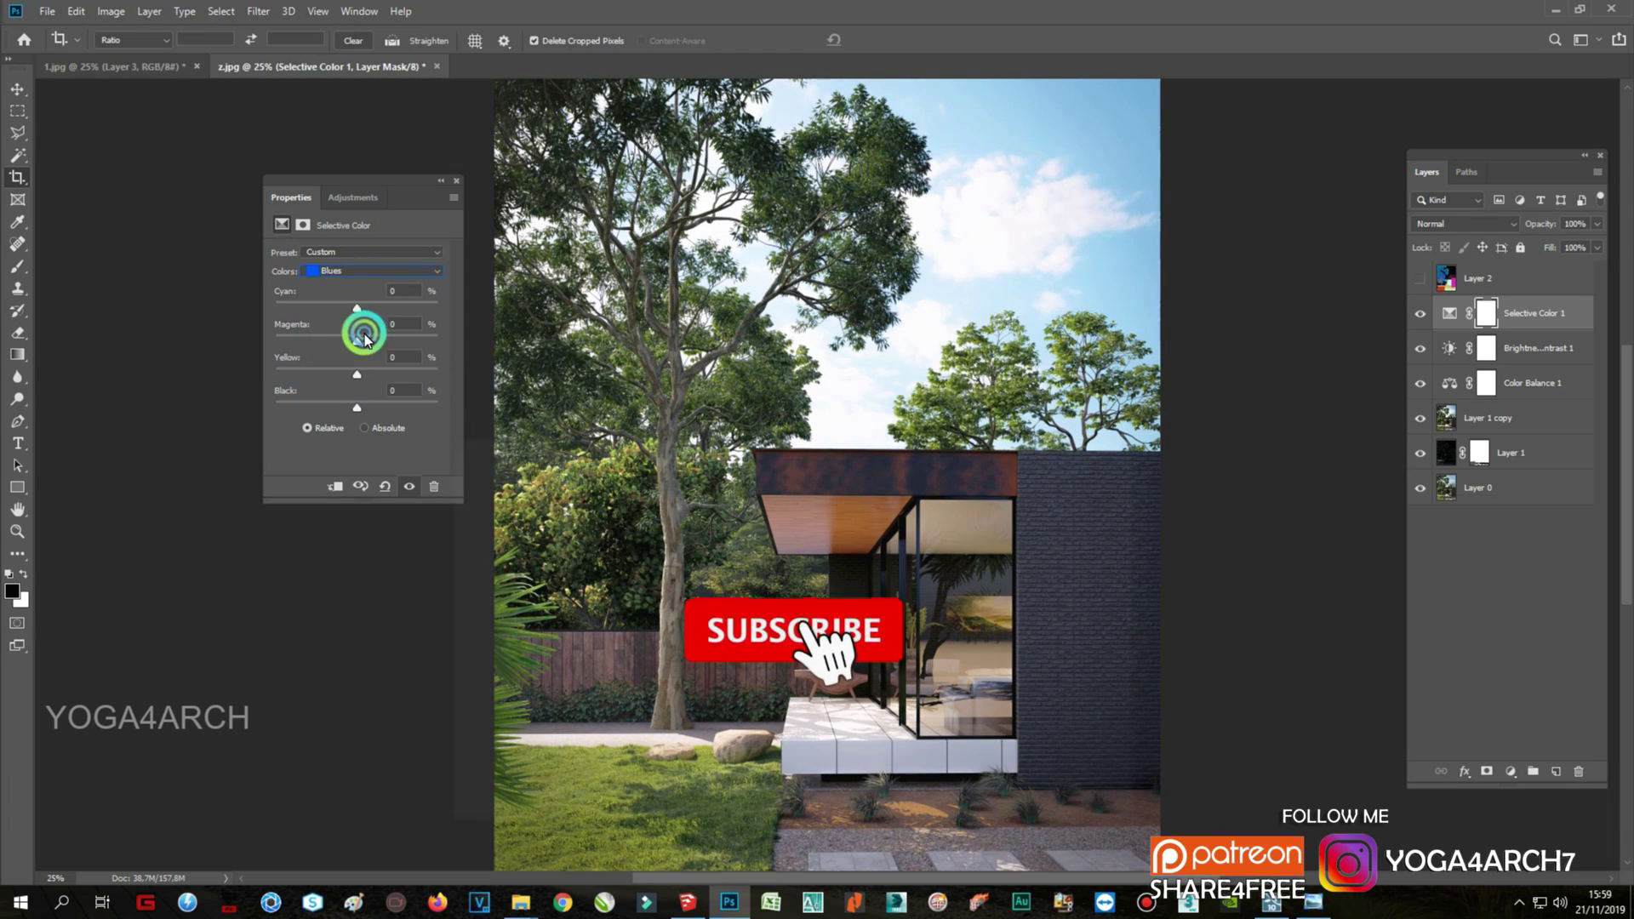
mouse_move(356, 307)
mouse_down()
mouse_move(229, 295)
mouse_move(353, 307)
mouse_up()
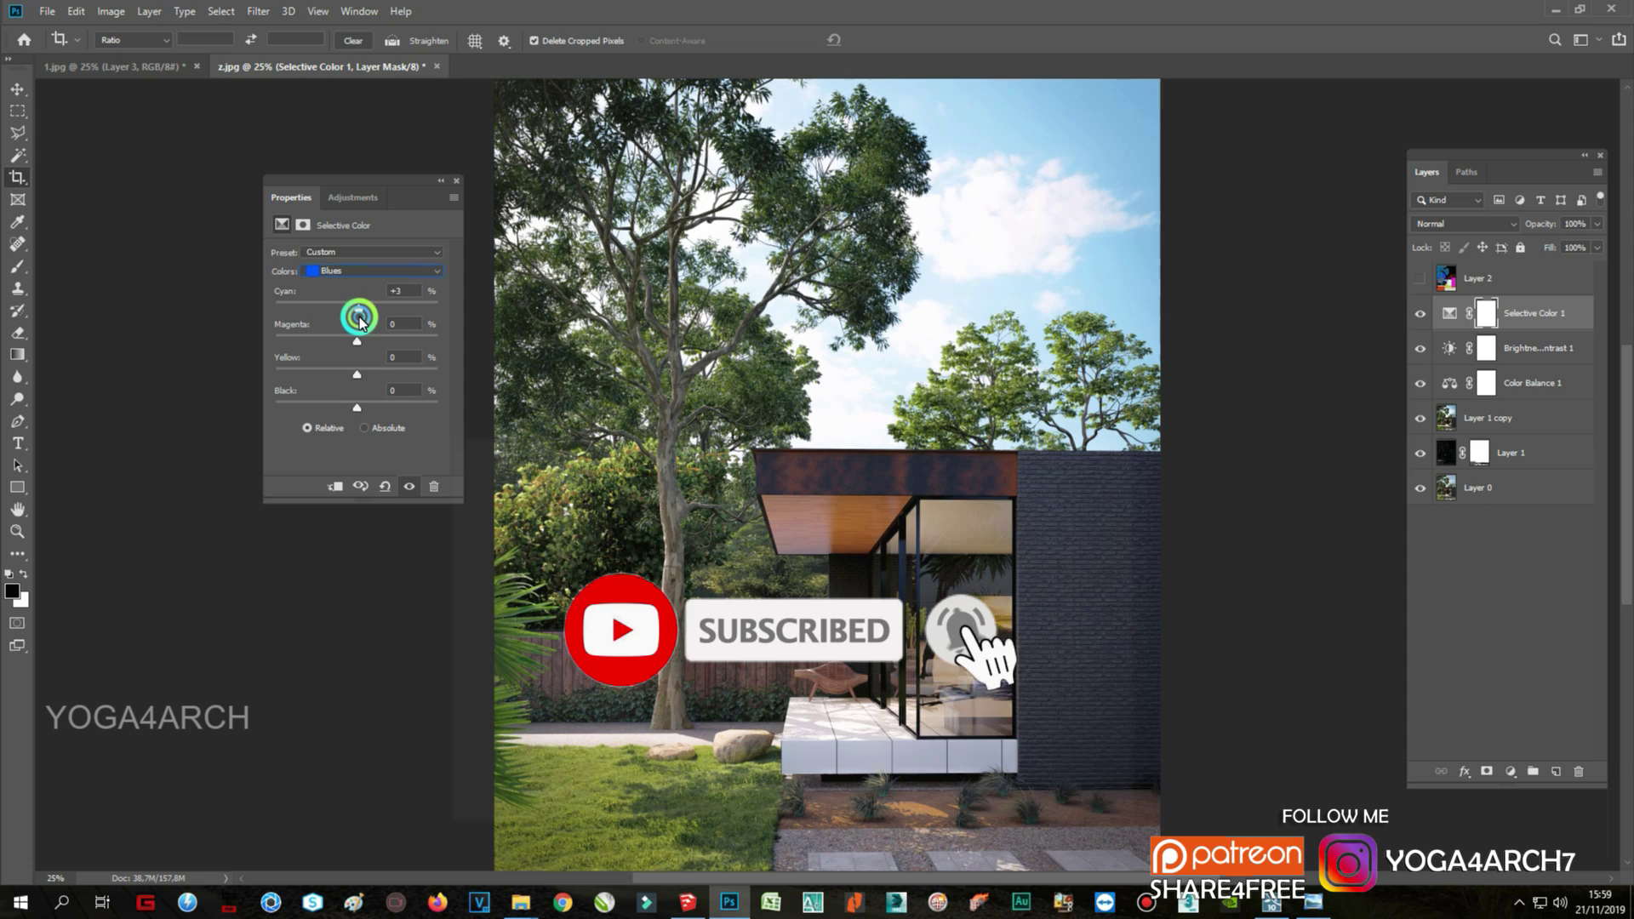
mouse_move(357, 374)
mouse_down()
mouse_move(311, 364)
mouse_move(338, 372)
mouse_move(349, 339)
mouse_move(318, 335)
mouse_move(357, 349)
mouse_up()
mouse_move(357, 405)
mouse_down()
mouse_move(311, 405)
mouse_move(324, 409)
mouse_up()
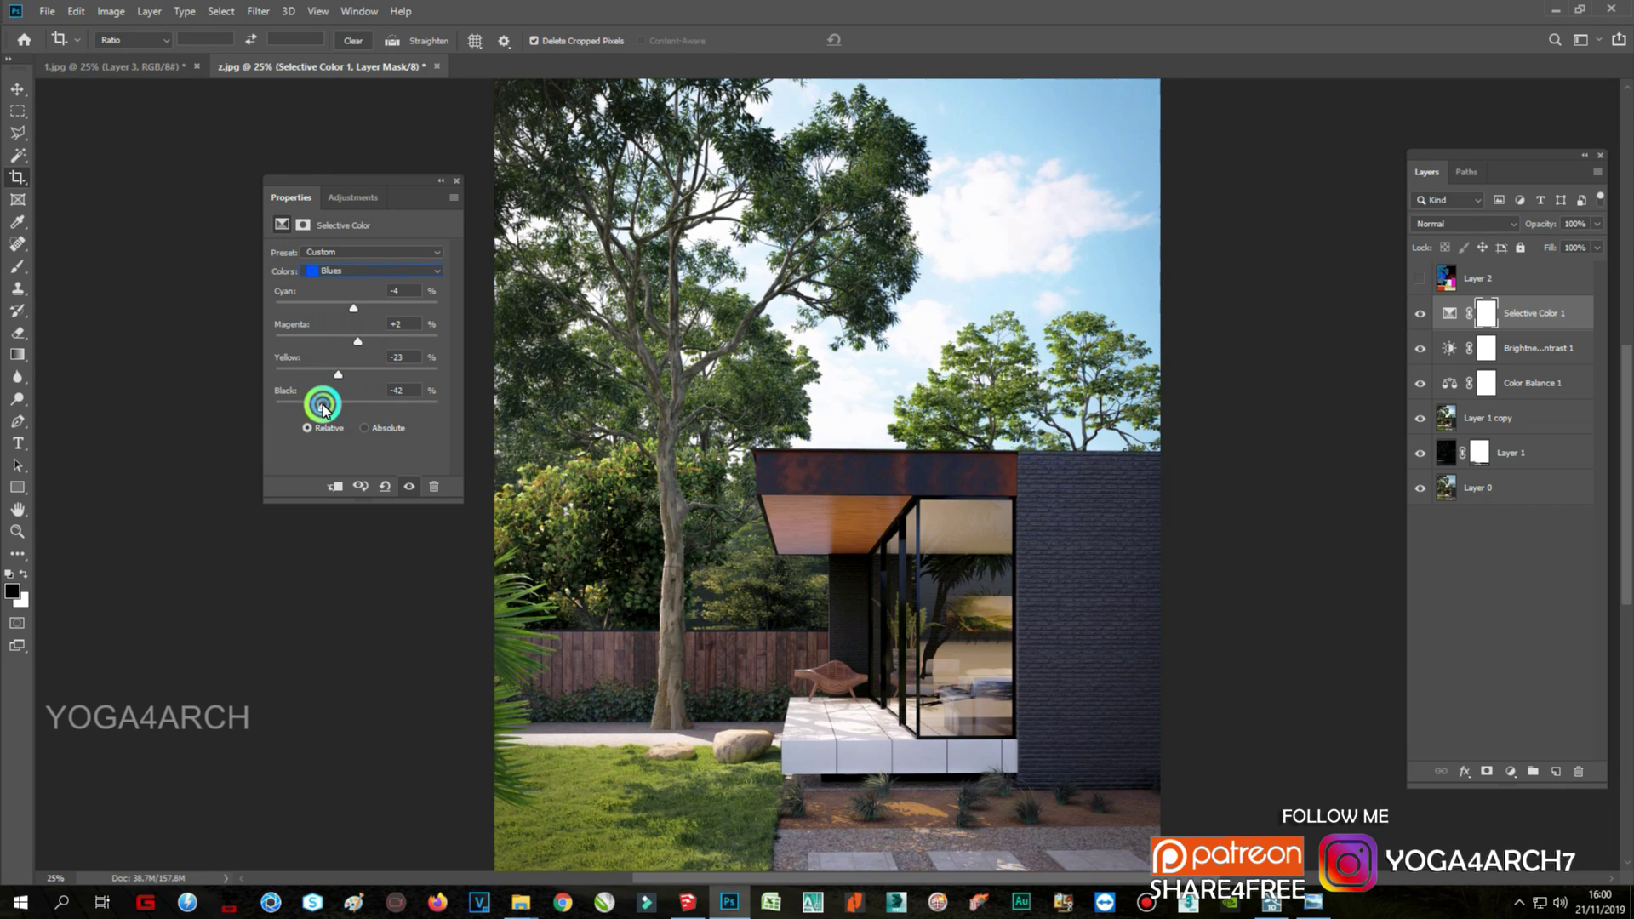
Step: Adjust the Cyans range with less yellow, more black and more cyan
click(376, 271)
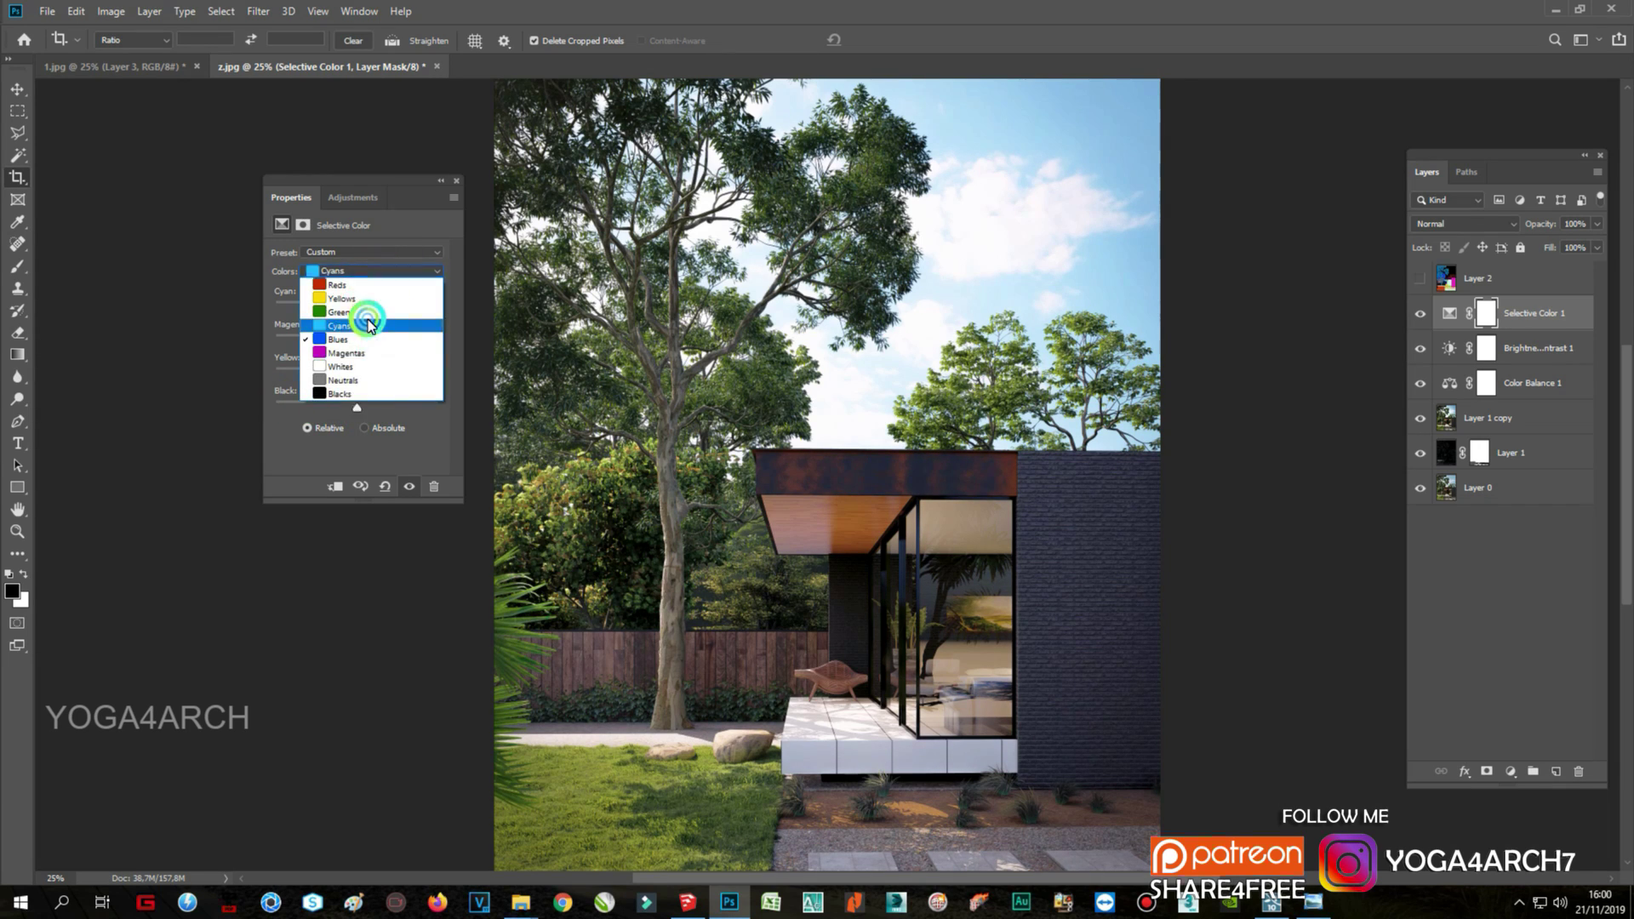
click(365, 321)
mouse_move(308, 371)
mouse_down()
mouse_move(441, 386)
mouse_move(346, 375)
mouse_move(259, 400)
mouse_move(460, 420)
mouse_move(331, 405)
mouse_move(395, 420)
mouse_up()
drag(357, 308, 404, 318)
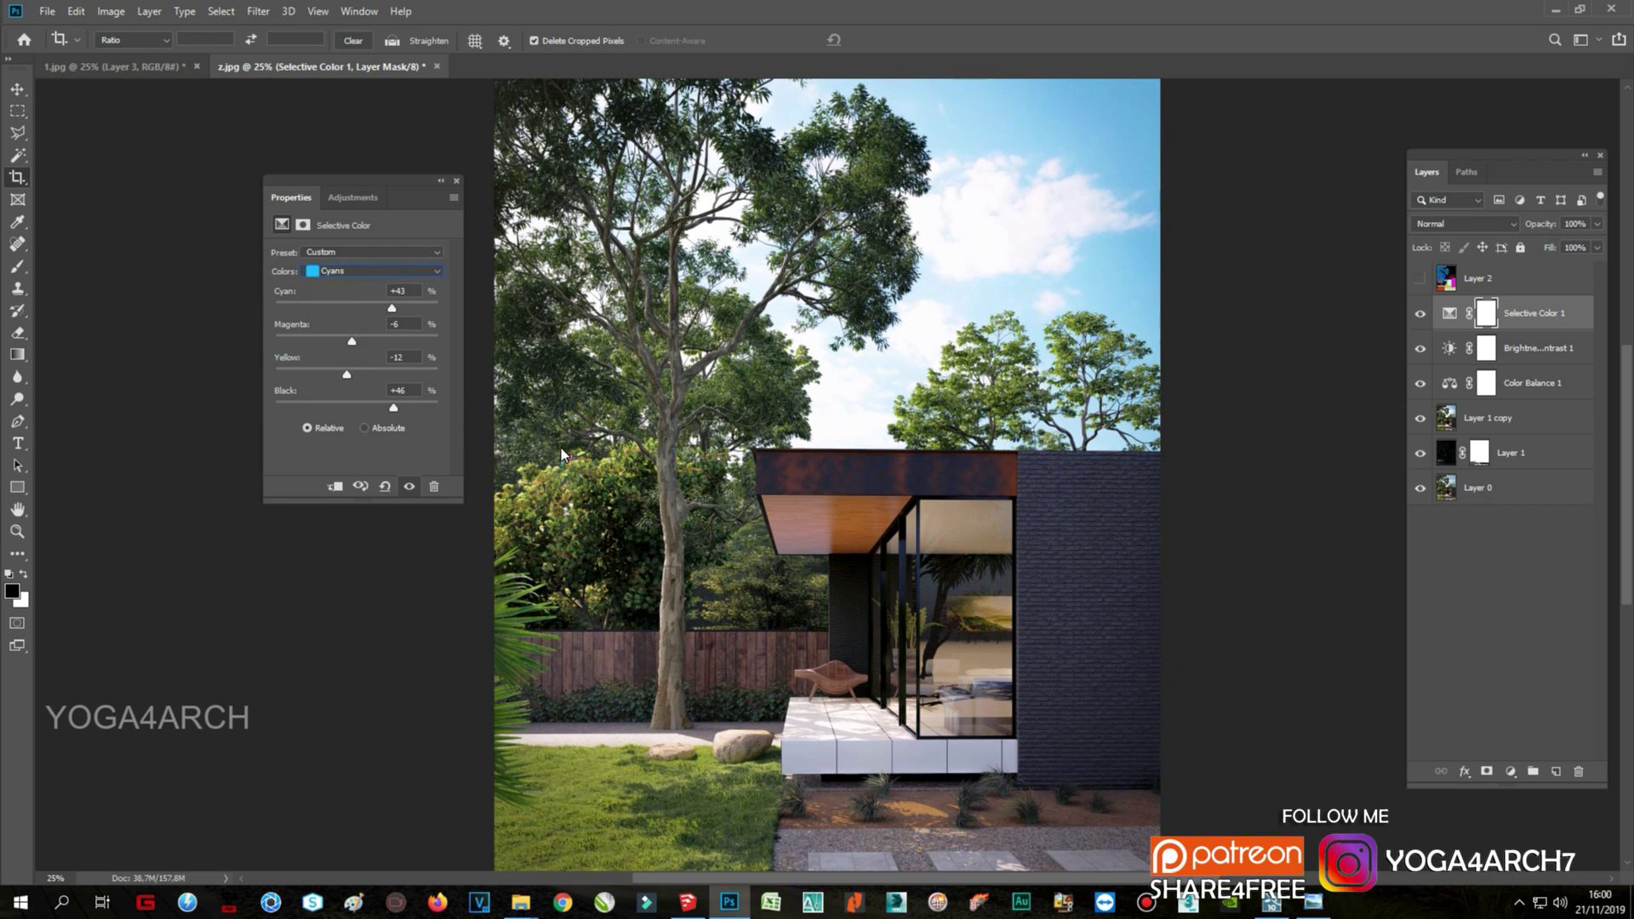
Step: Give the Neutrals range small cyan, magenta and black tweaks
click(374, 270)
click(338, 387)
drag(354, 335, 354, 373)
drag(357, 308, 355, 309)
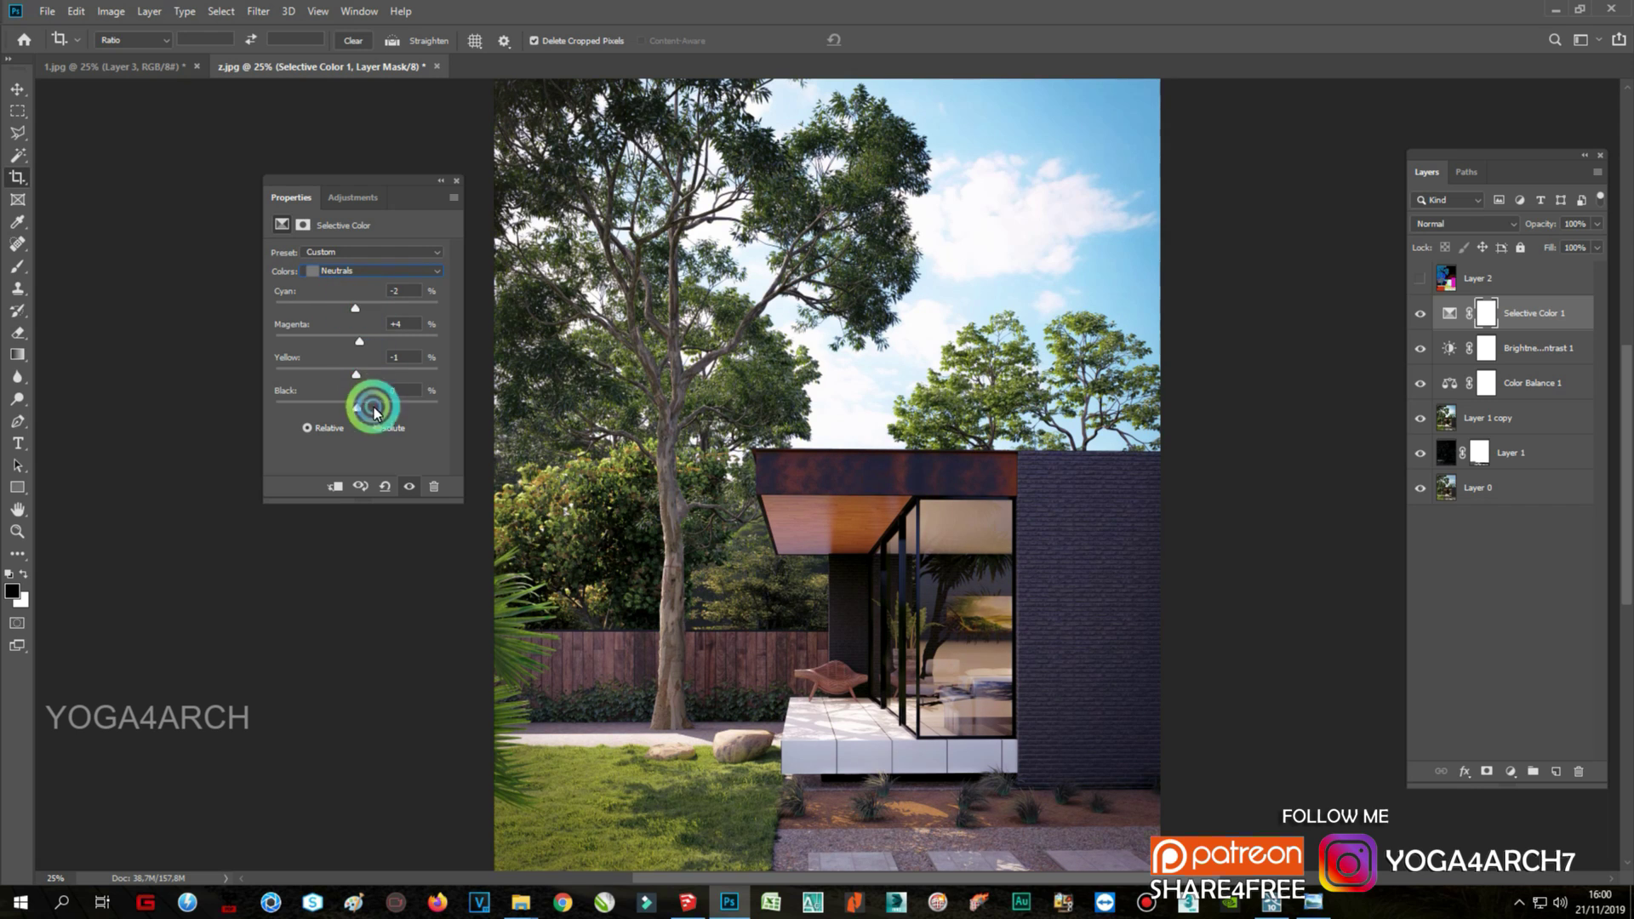
drag(364, 404, 356, 407)
Step: Set the Blacks range to Magenta +2, Yellow +2, Black +4 with a slight cyan nudge
click(398, 271)
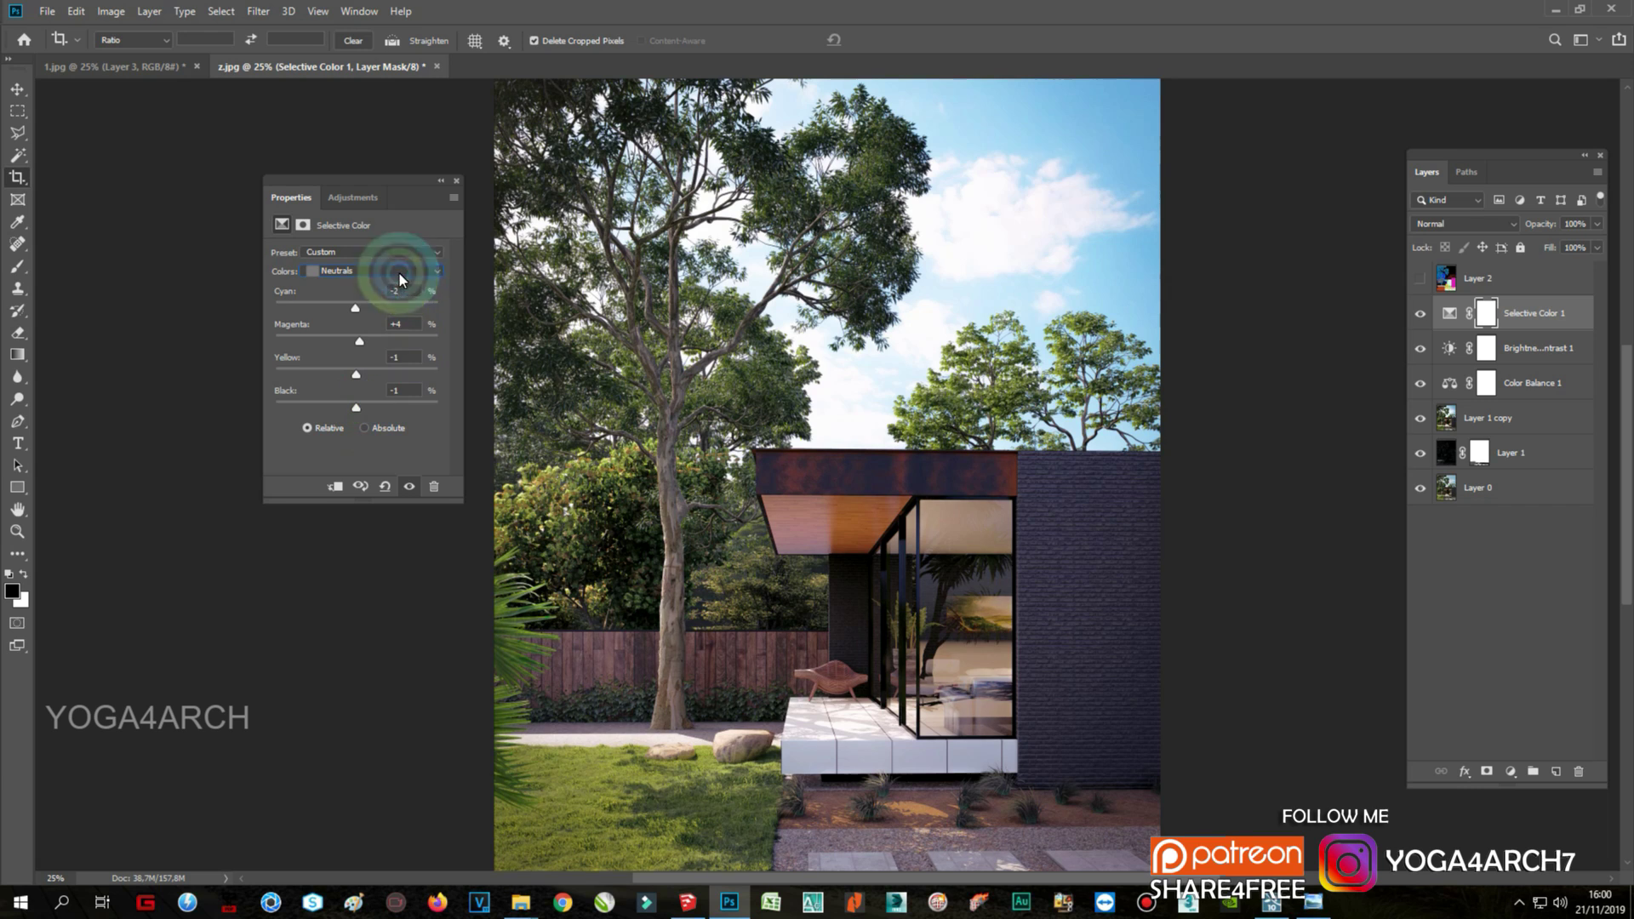
click(363, 394)
drag(356, 401, 359, 406)
drag(356, 341, 347, 374)
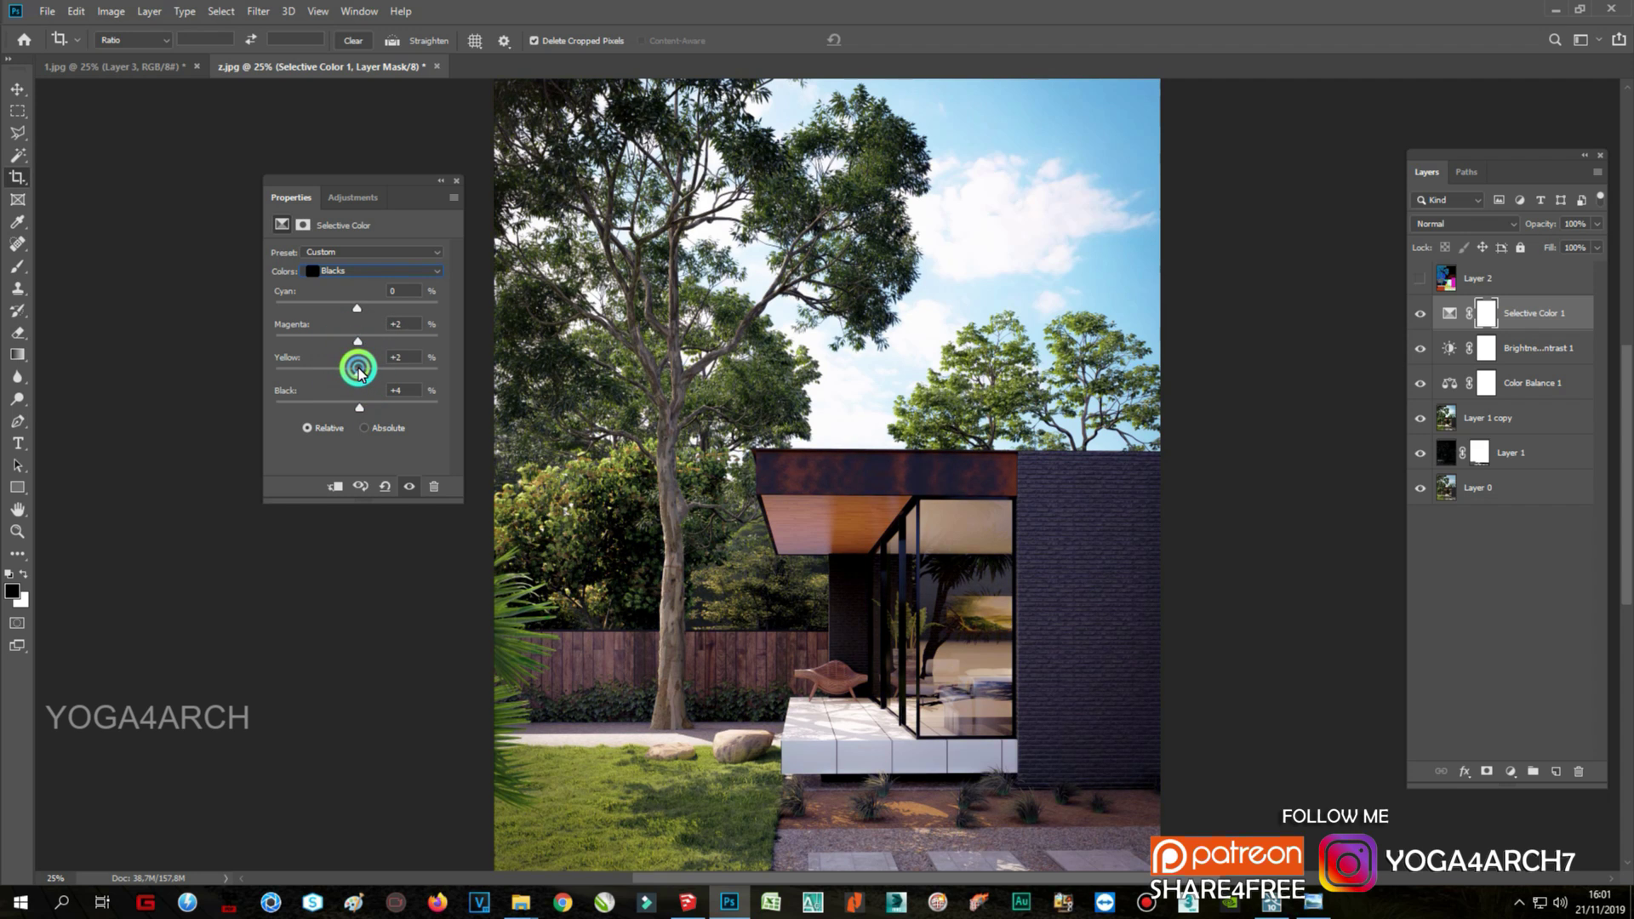
drag(355, 309, 383, 308)
click(456, 181)
Step: Compare and lower the opacity of Selective Color 1
key(ctrl+minus)
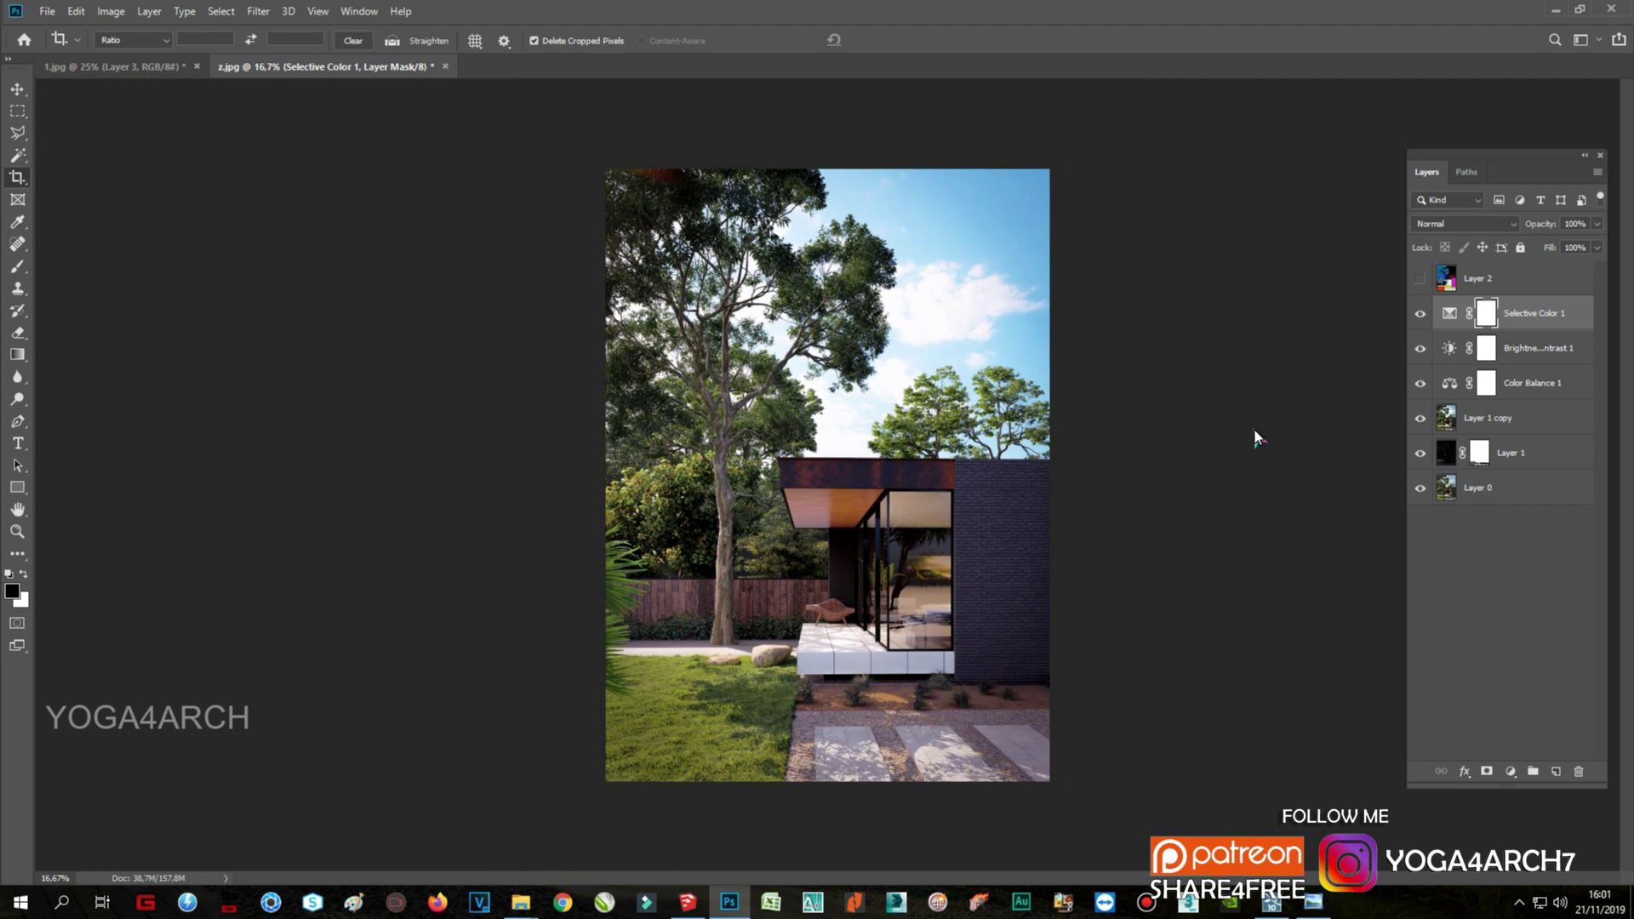
click(1420, 316)
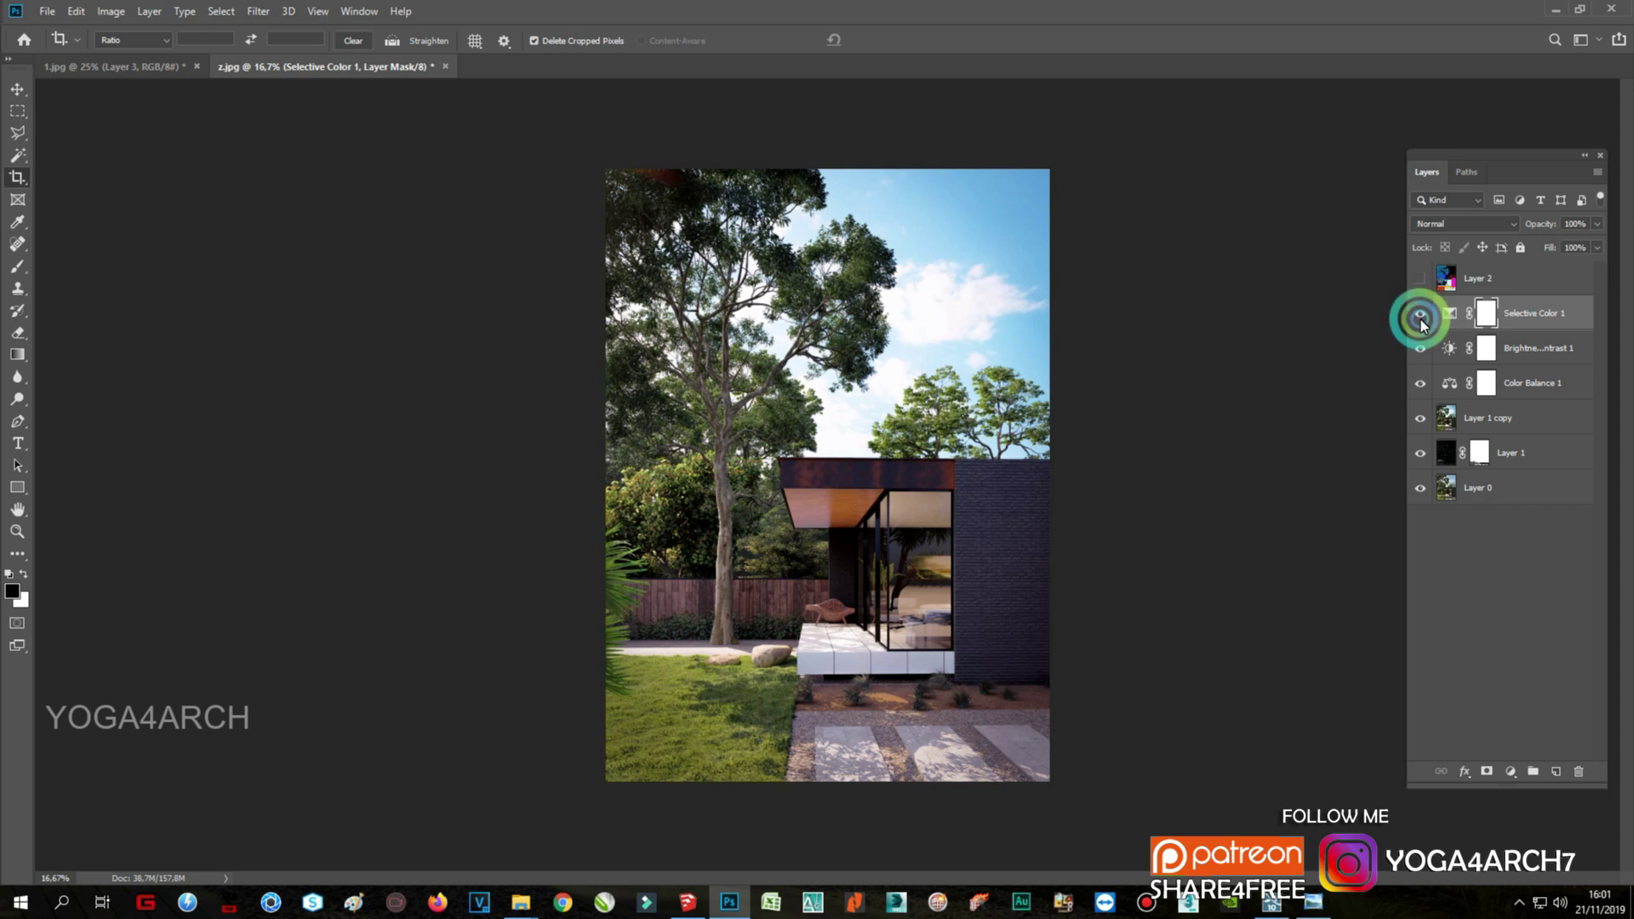
drag(1597, 223, 1575, 244)
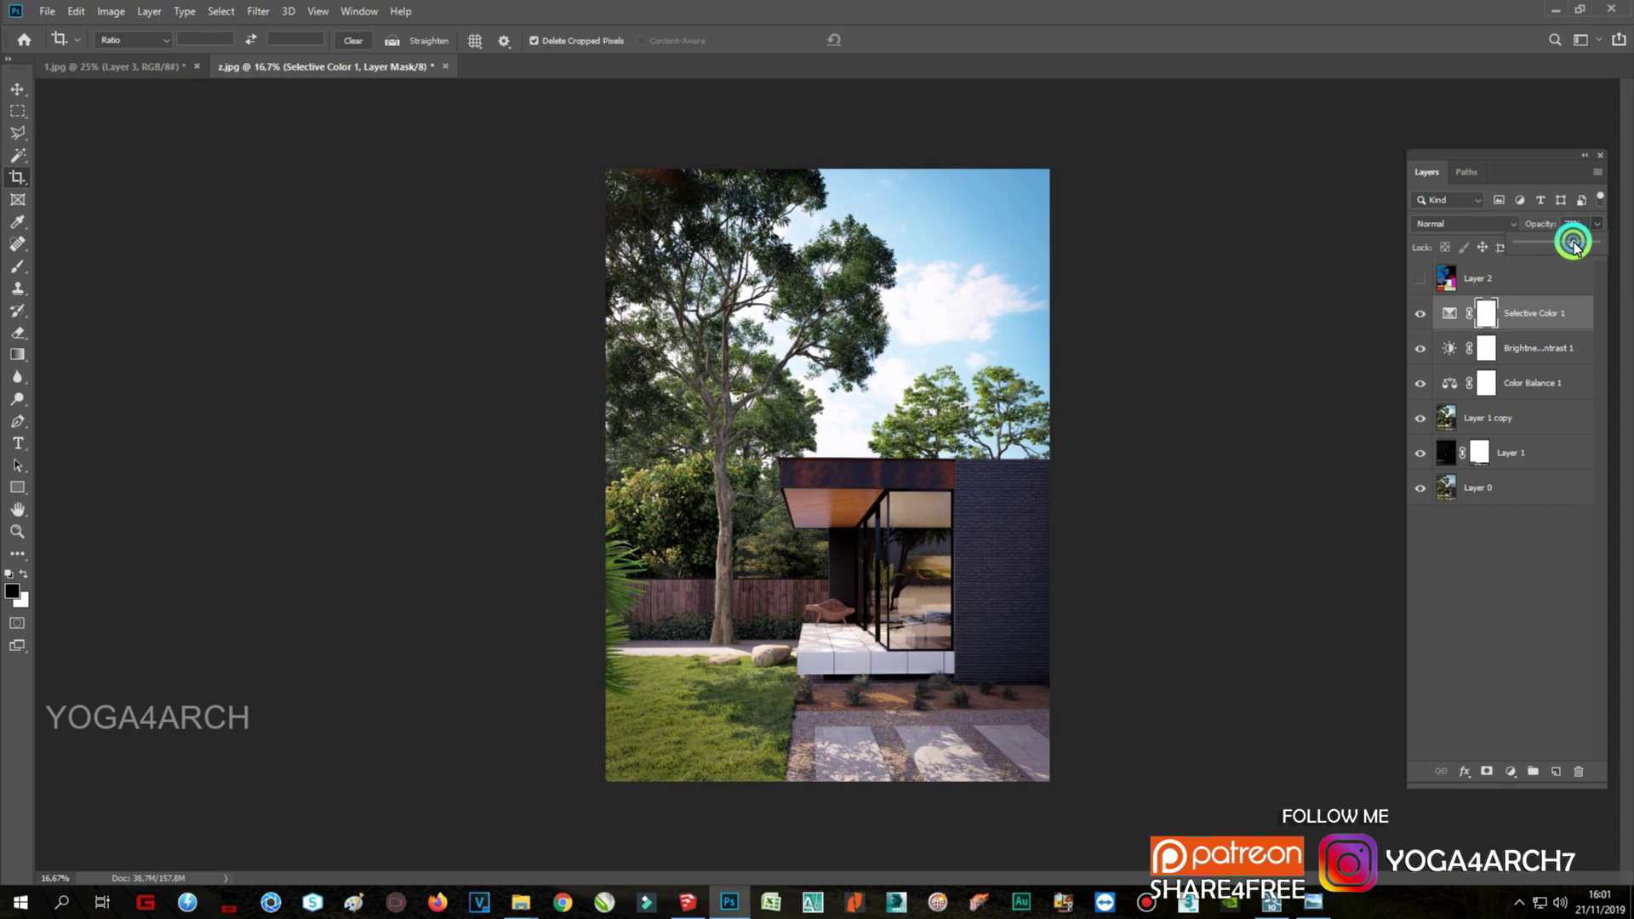
Step: Duplicate Layer 1 copy as Layer 1 copy 2, blending in Soft Light at 27% opacity
drag(1554, 412, 1554, 774)
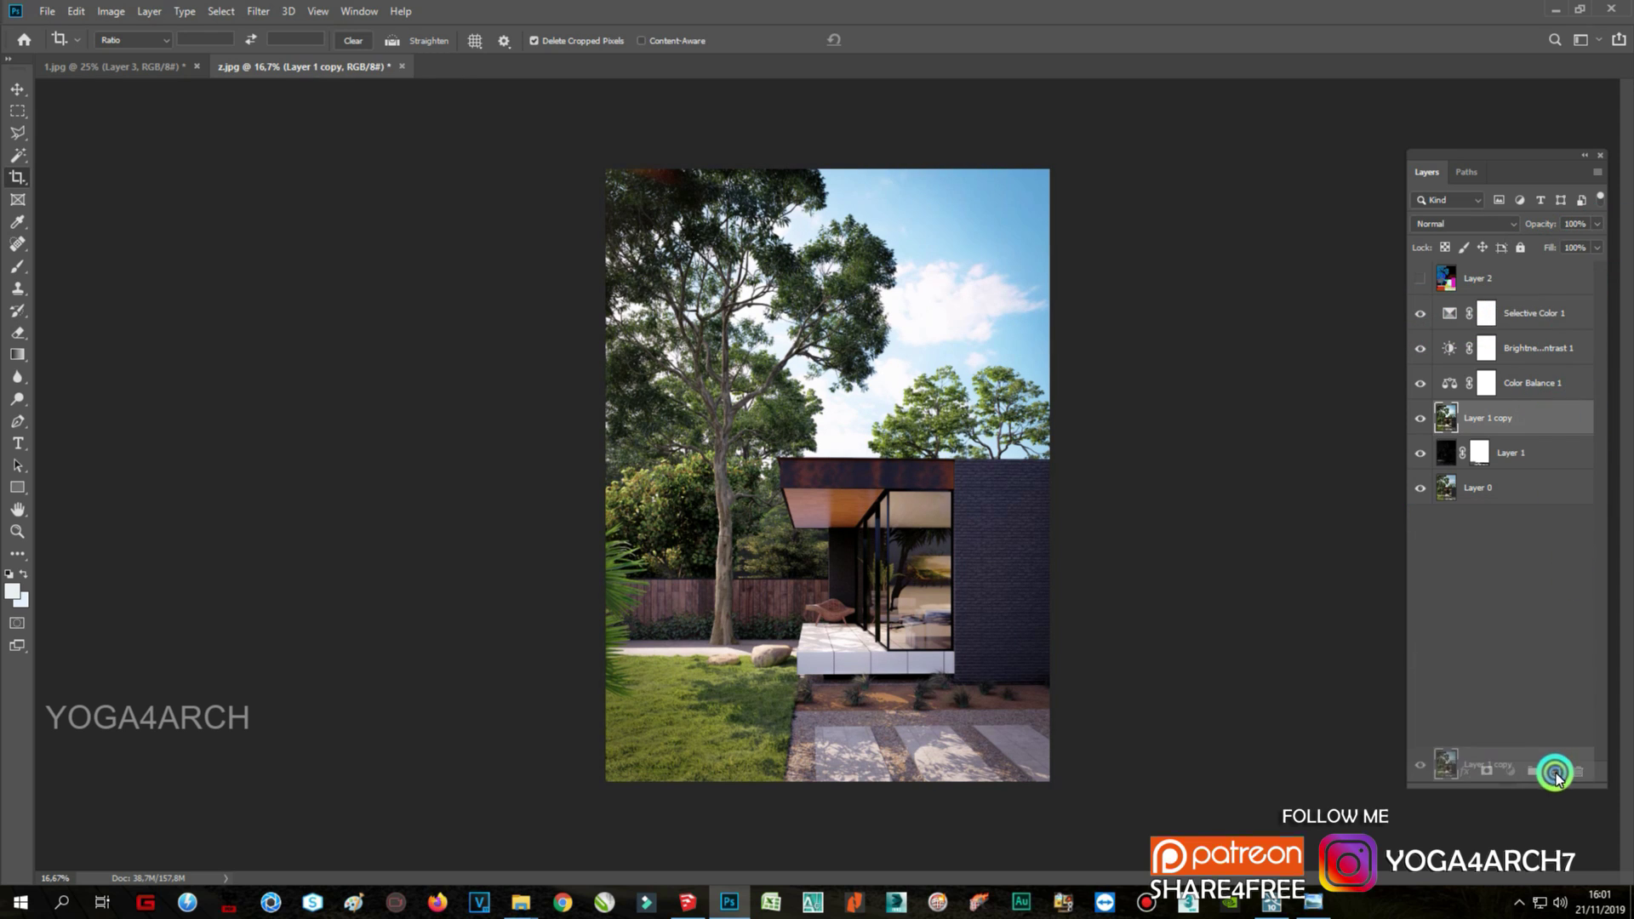
click(1462, 224)
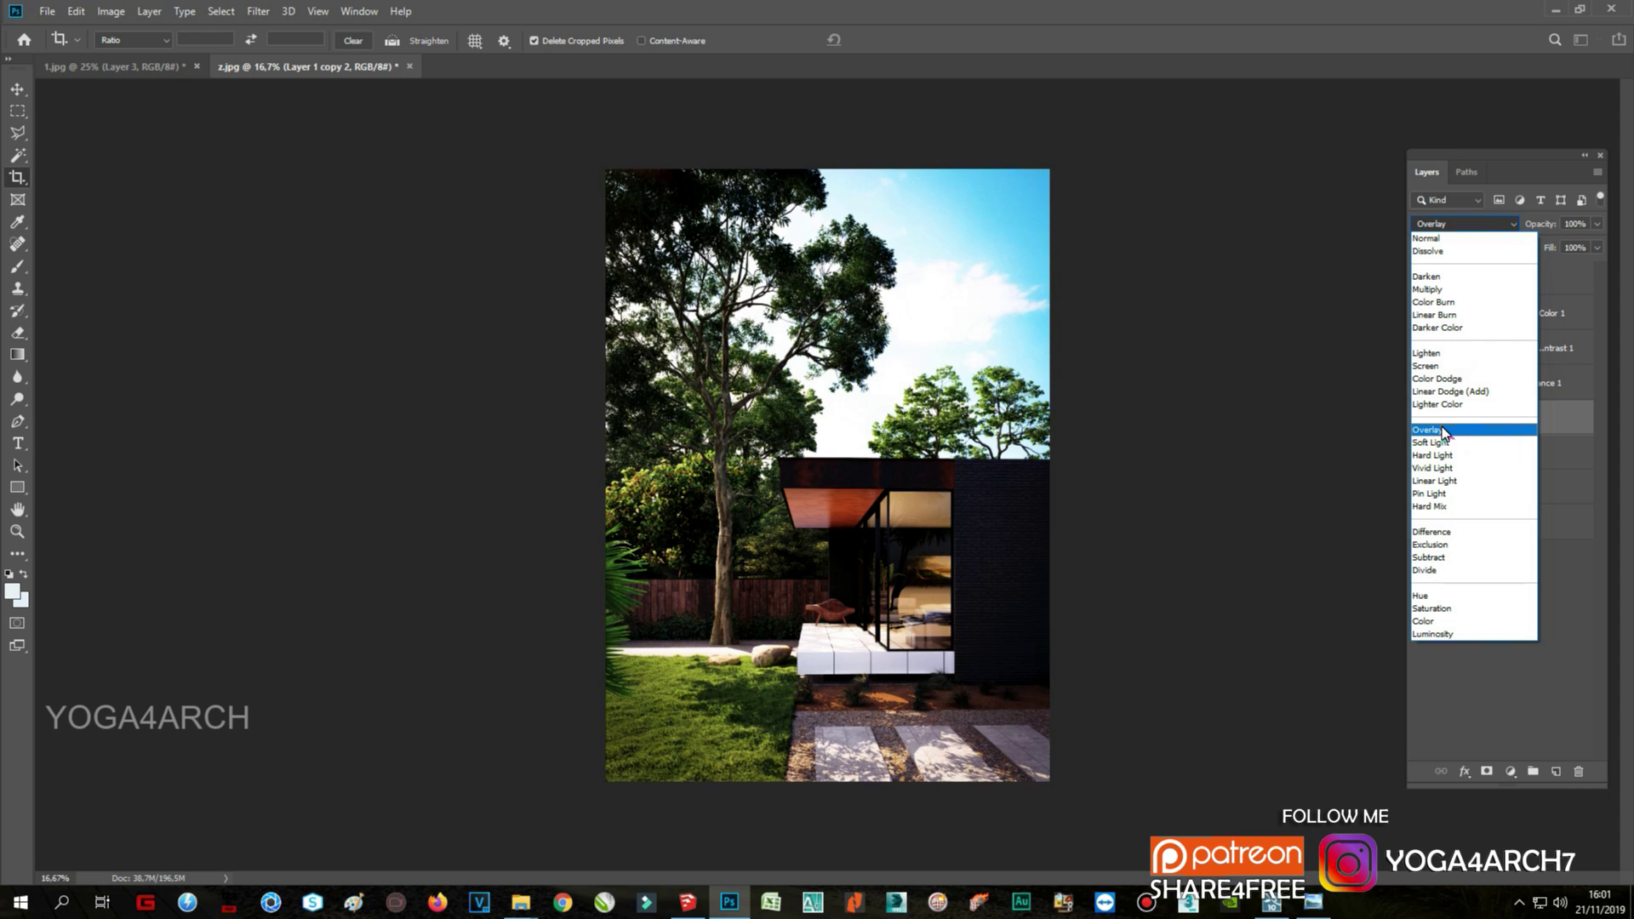
click(1442, 429)
click(1597, 223)
drag(1588, 238, 1534, 239)
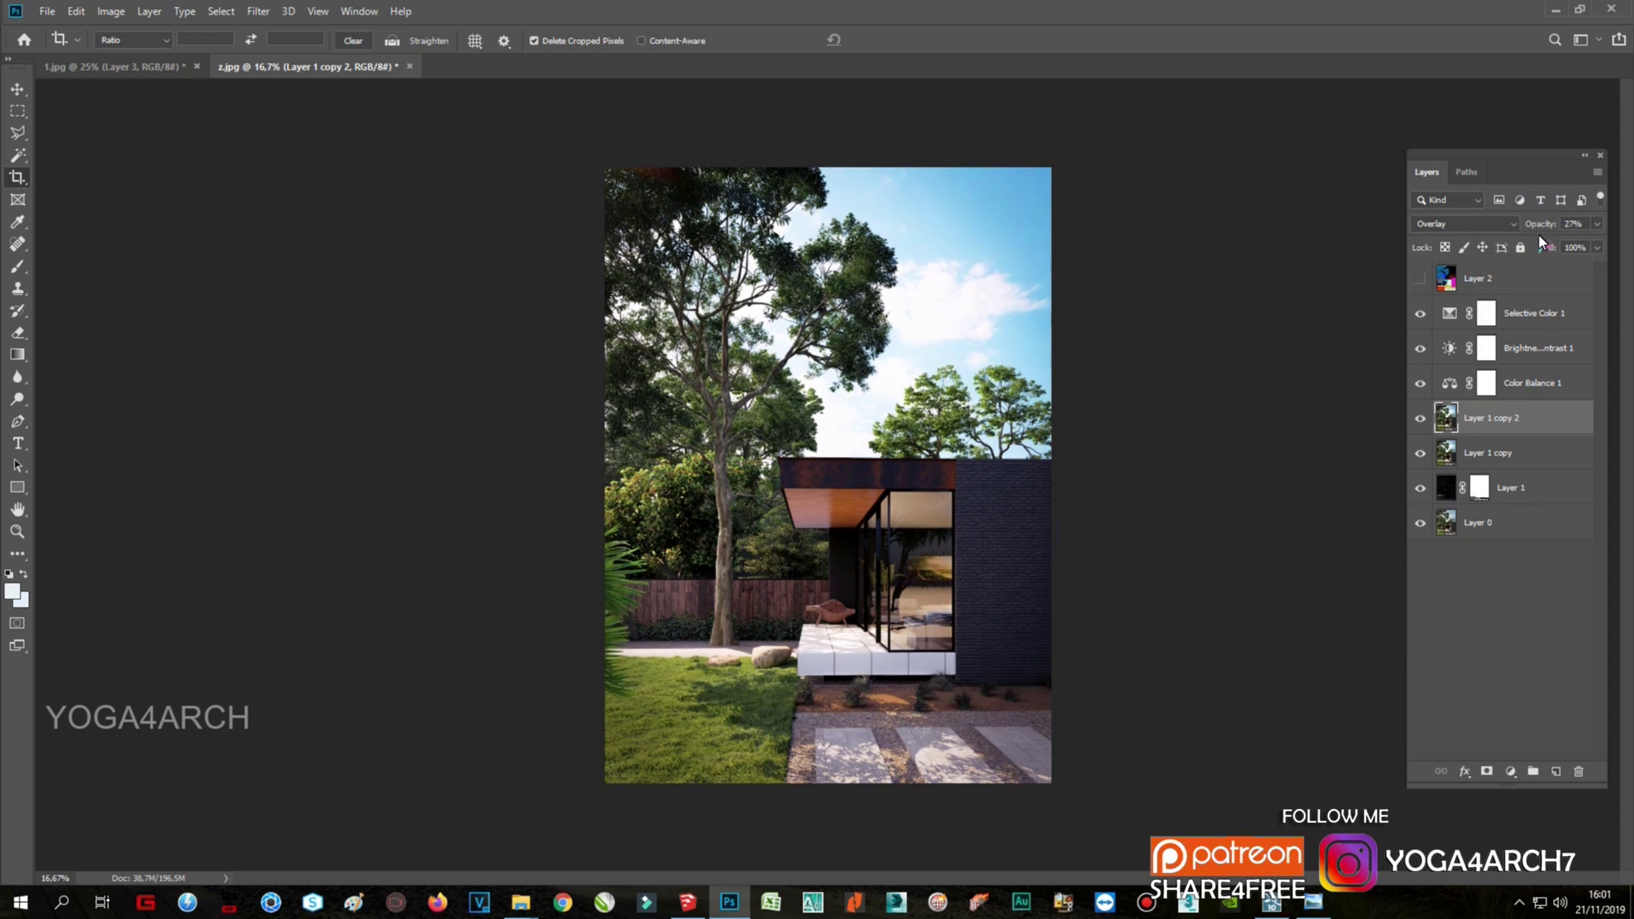
key(ctrl+plus)
click(1462, 224)
click(1430, 443)
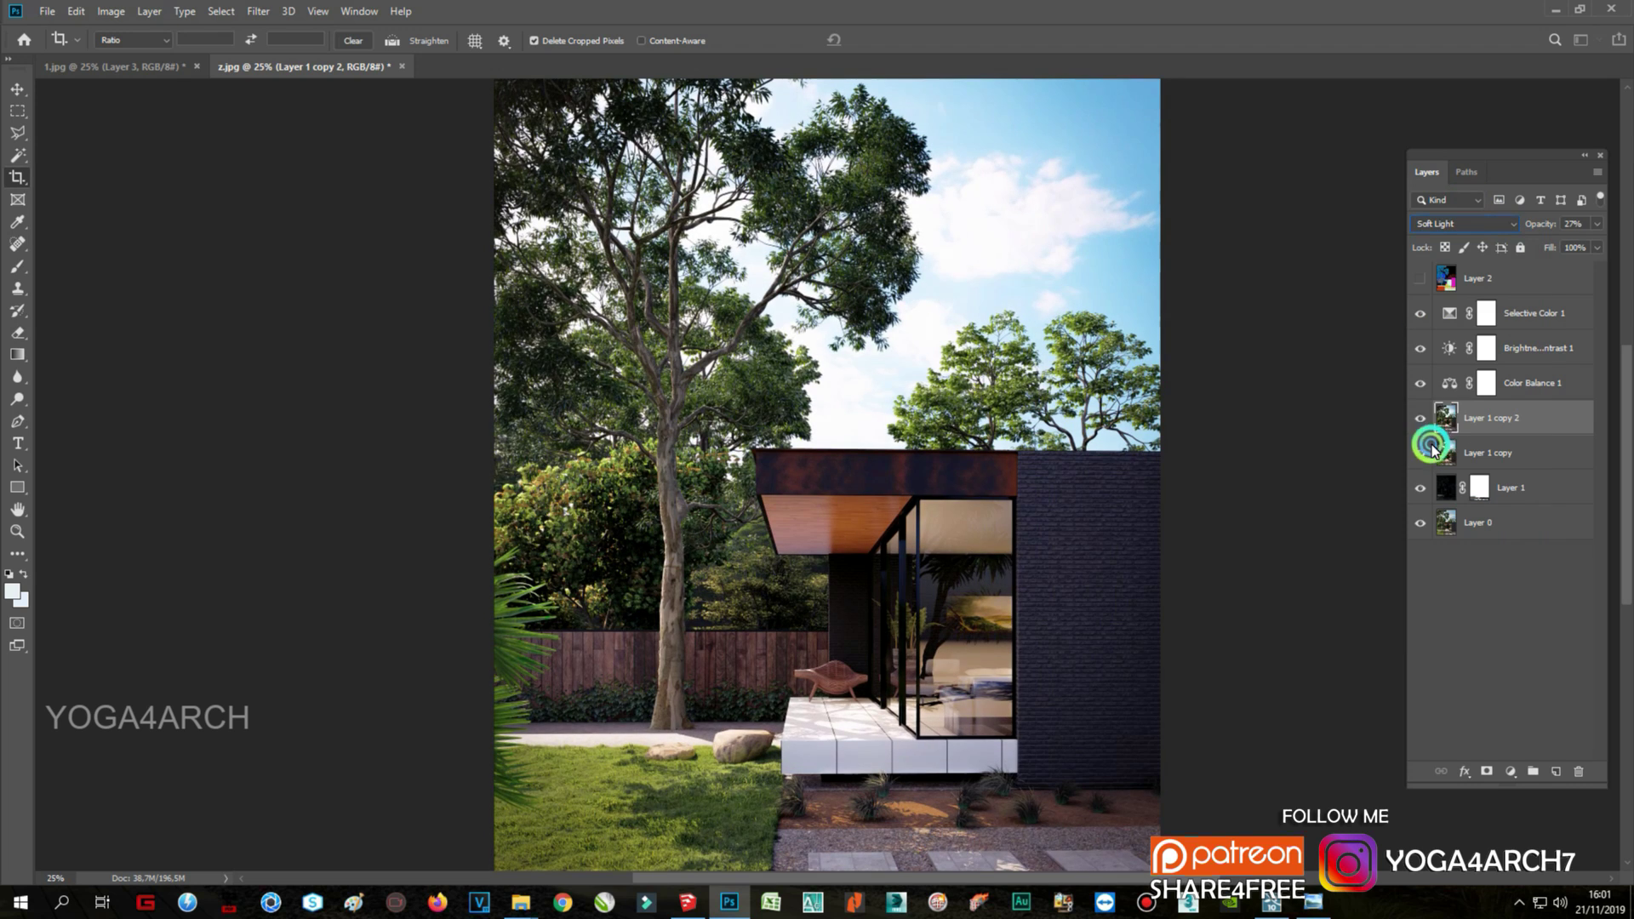
click(1421, 417)
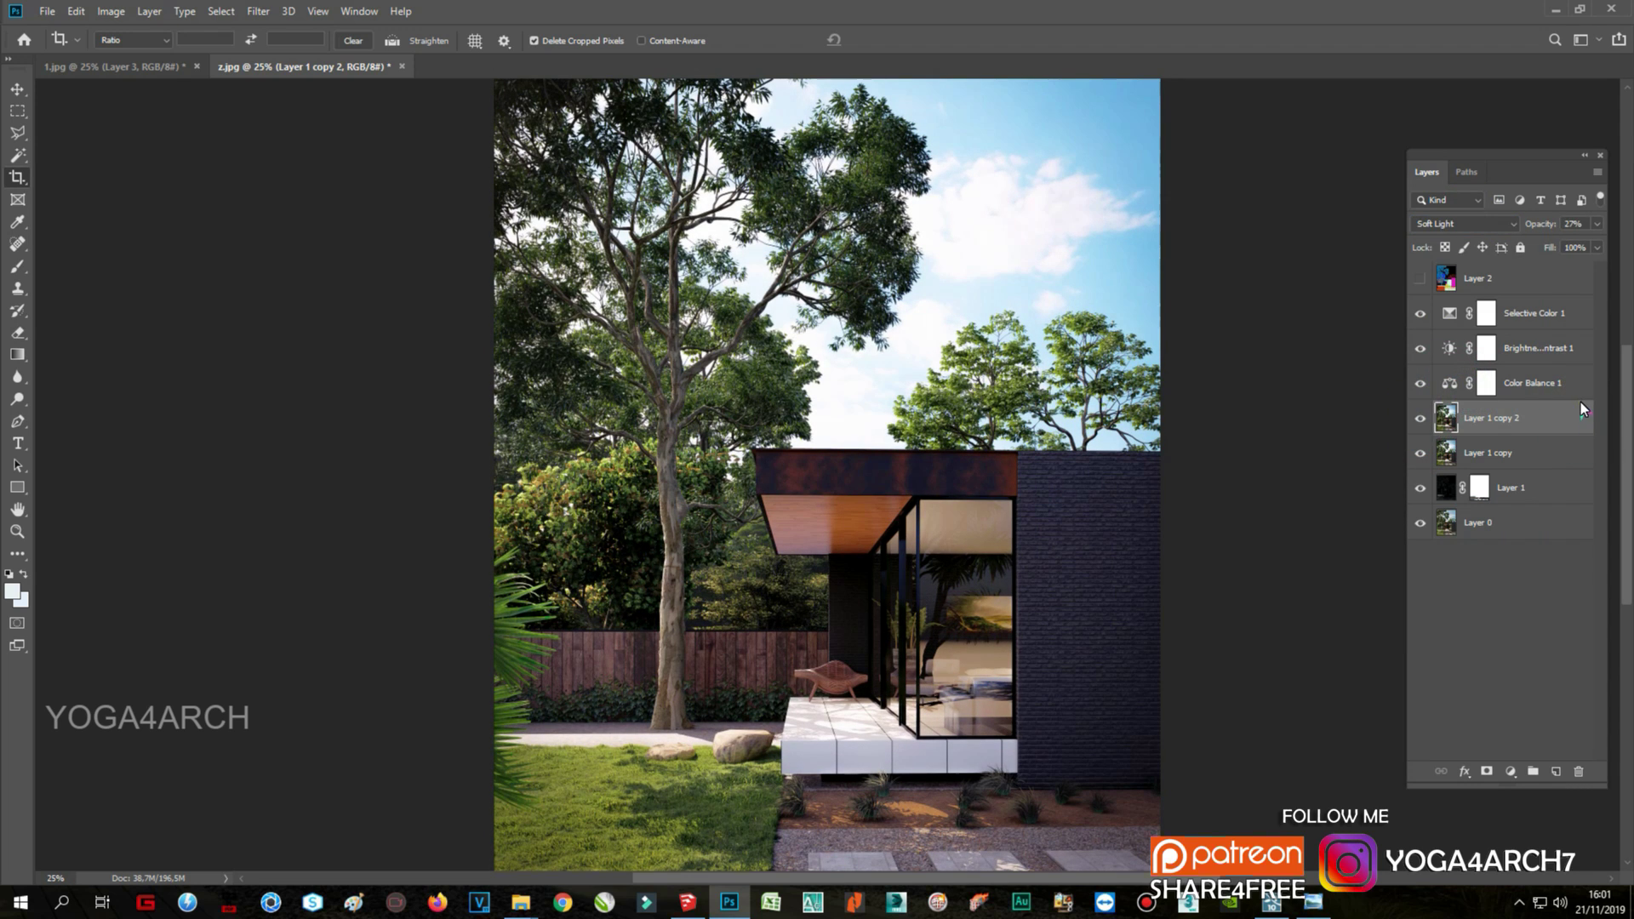
Step: Reduce Brightness/Contrast 1 contrast to about −25
click(1569, 356)
double_click(1447, 349)
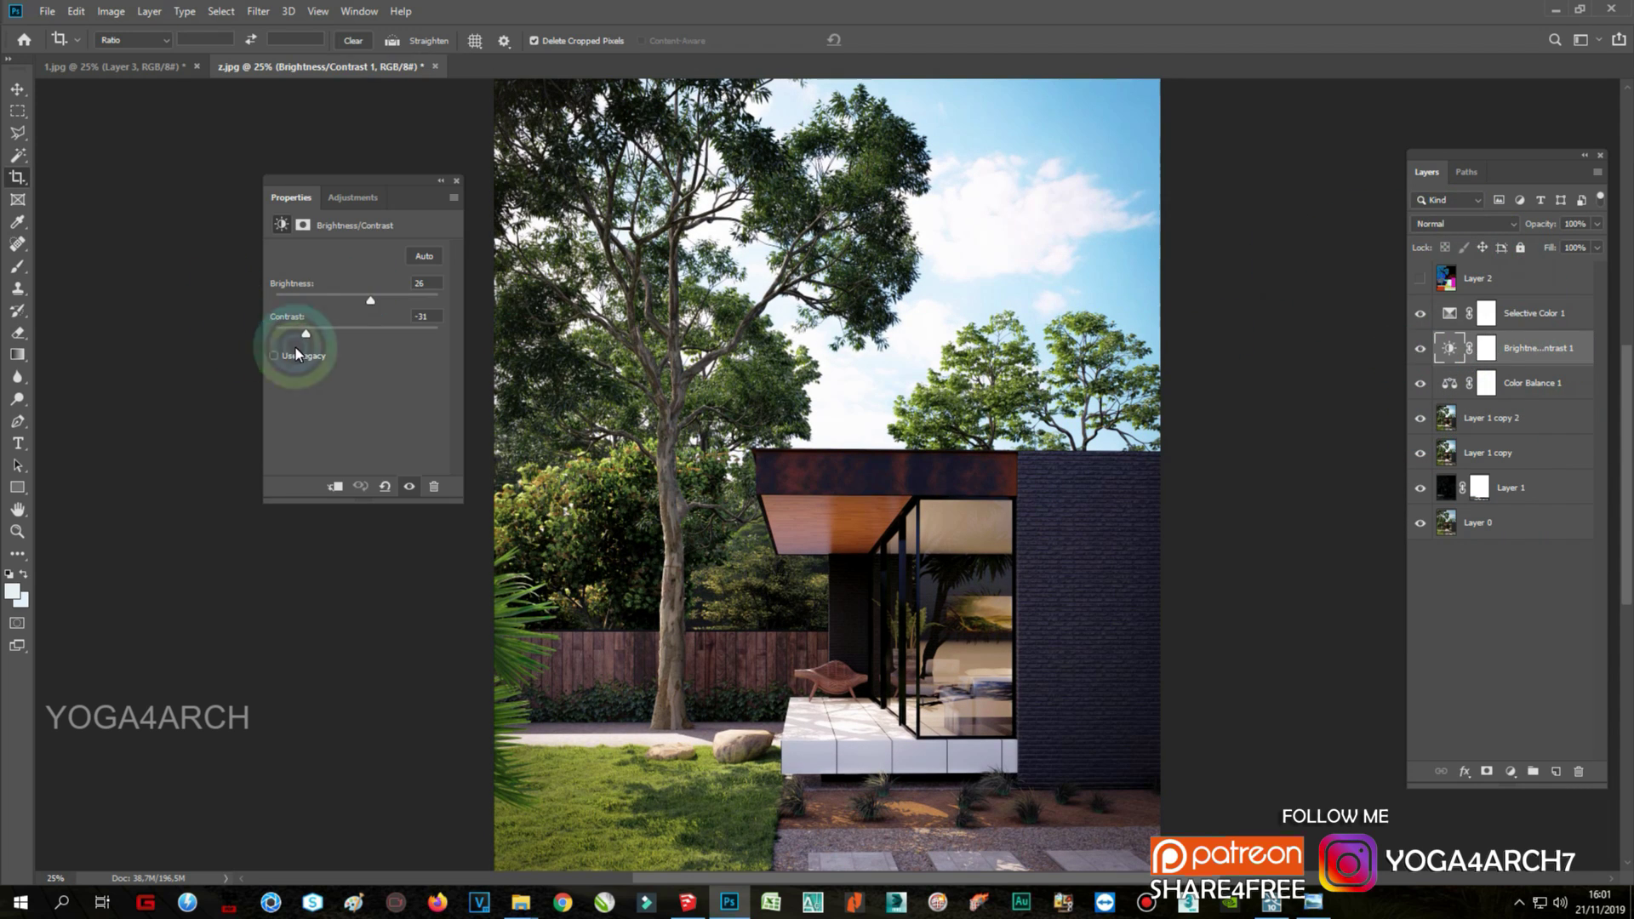
mouse_move(302, 331)
mouse_down()
mouse_move(364, 330)
mouse_move(299, 332)
mouse_up()
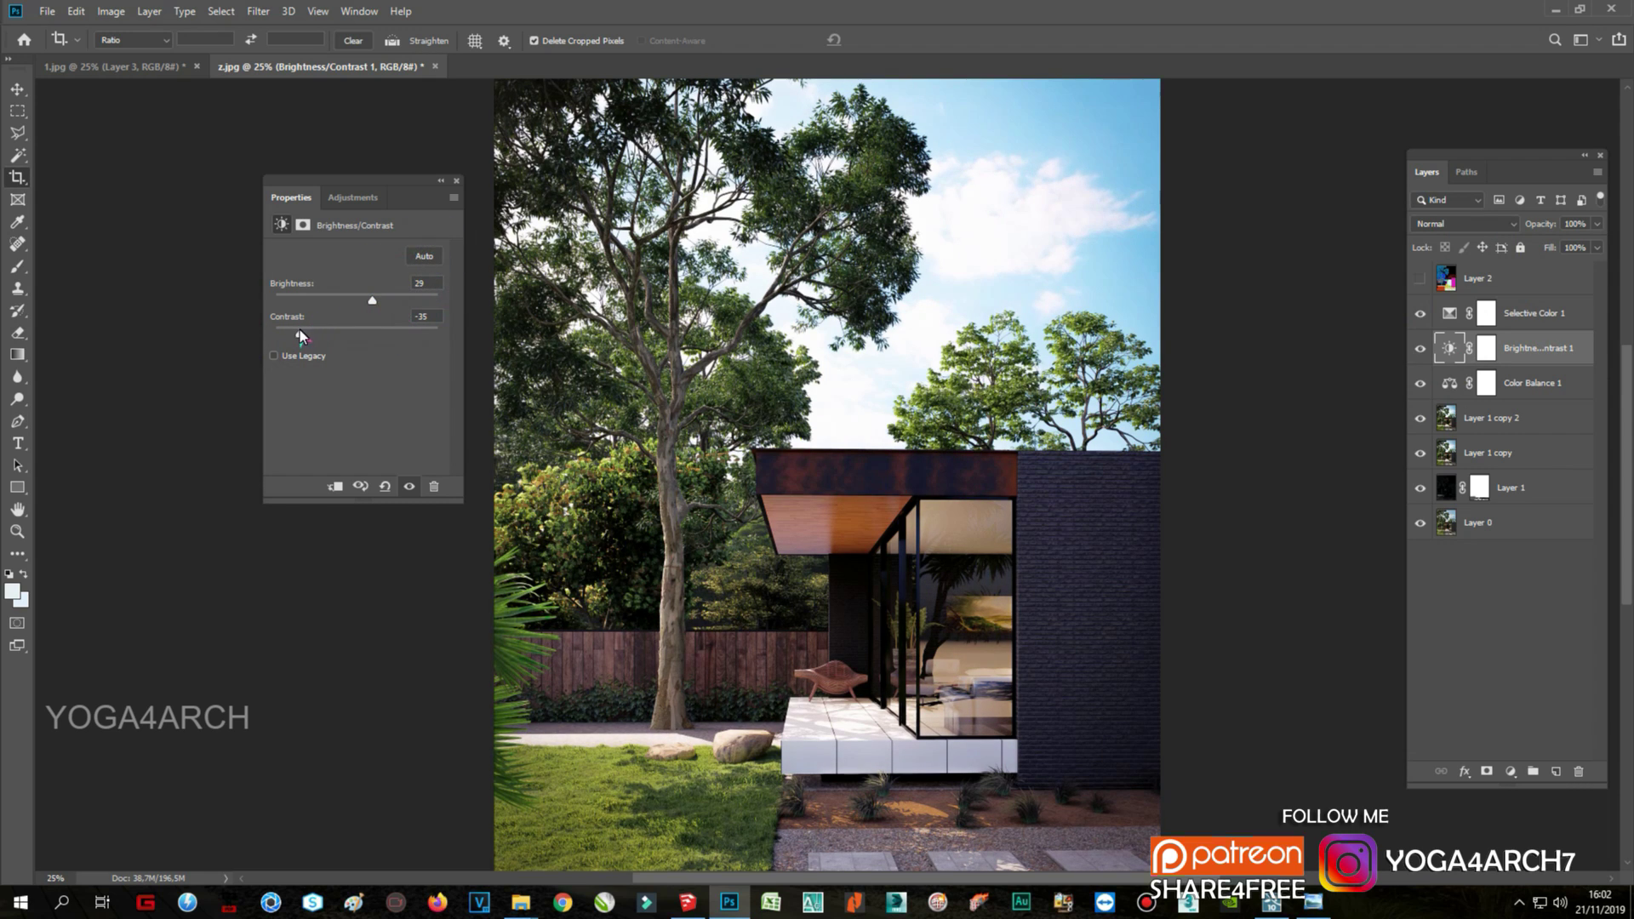
drag(330, 334, 316, 334)
key(ctrl+minus)
Step: Add a Black & White layer above Selective Color 1 and hide Brightness/Contrast 1
click(1510, 771)
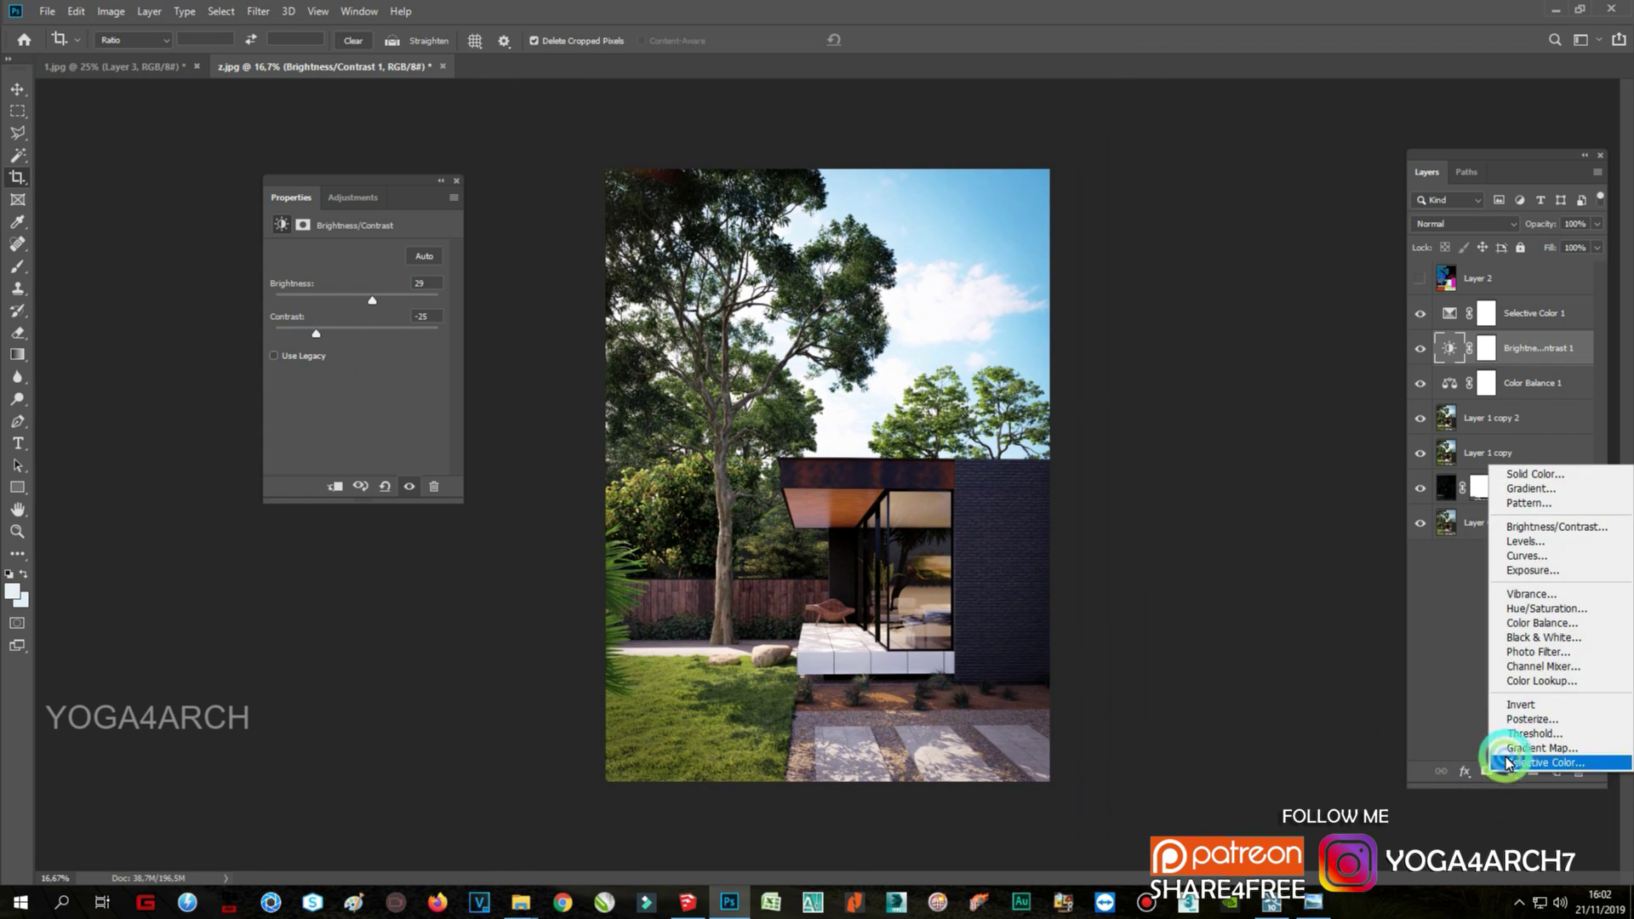
click(1554, 640)
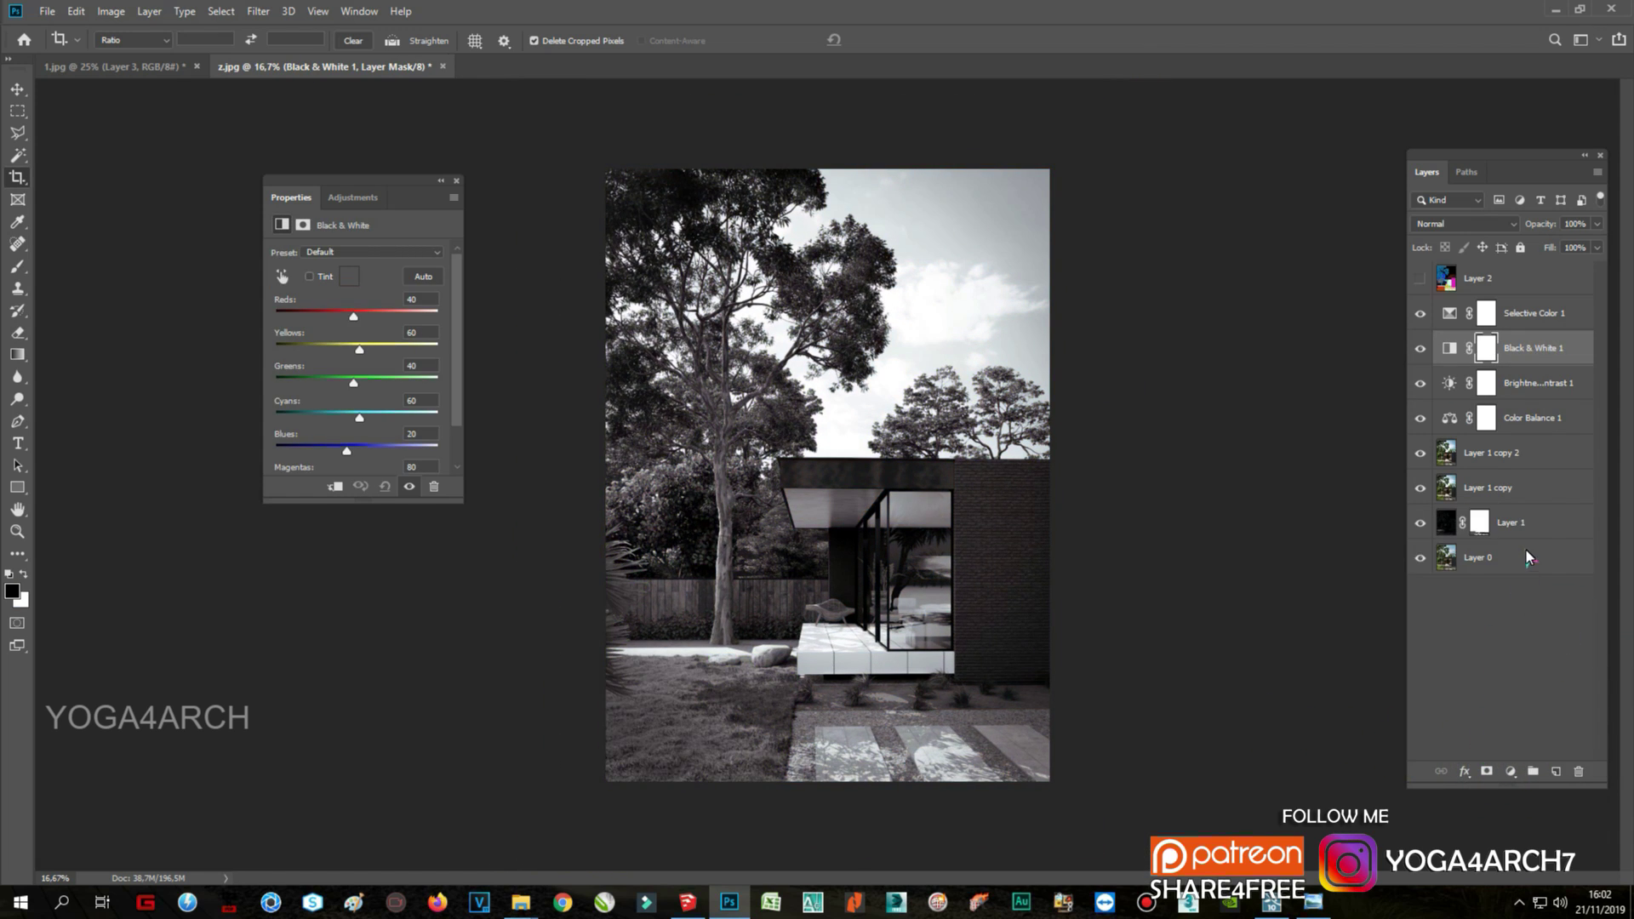
drag(1549, 351, 1549, 317)
click(1554, 348)
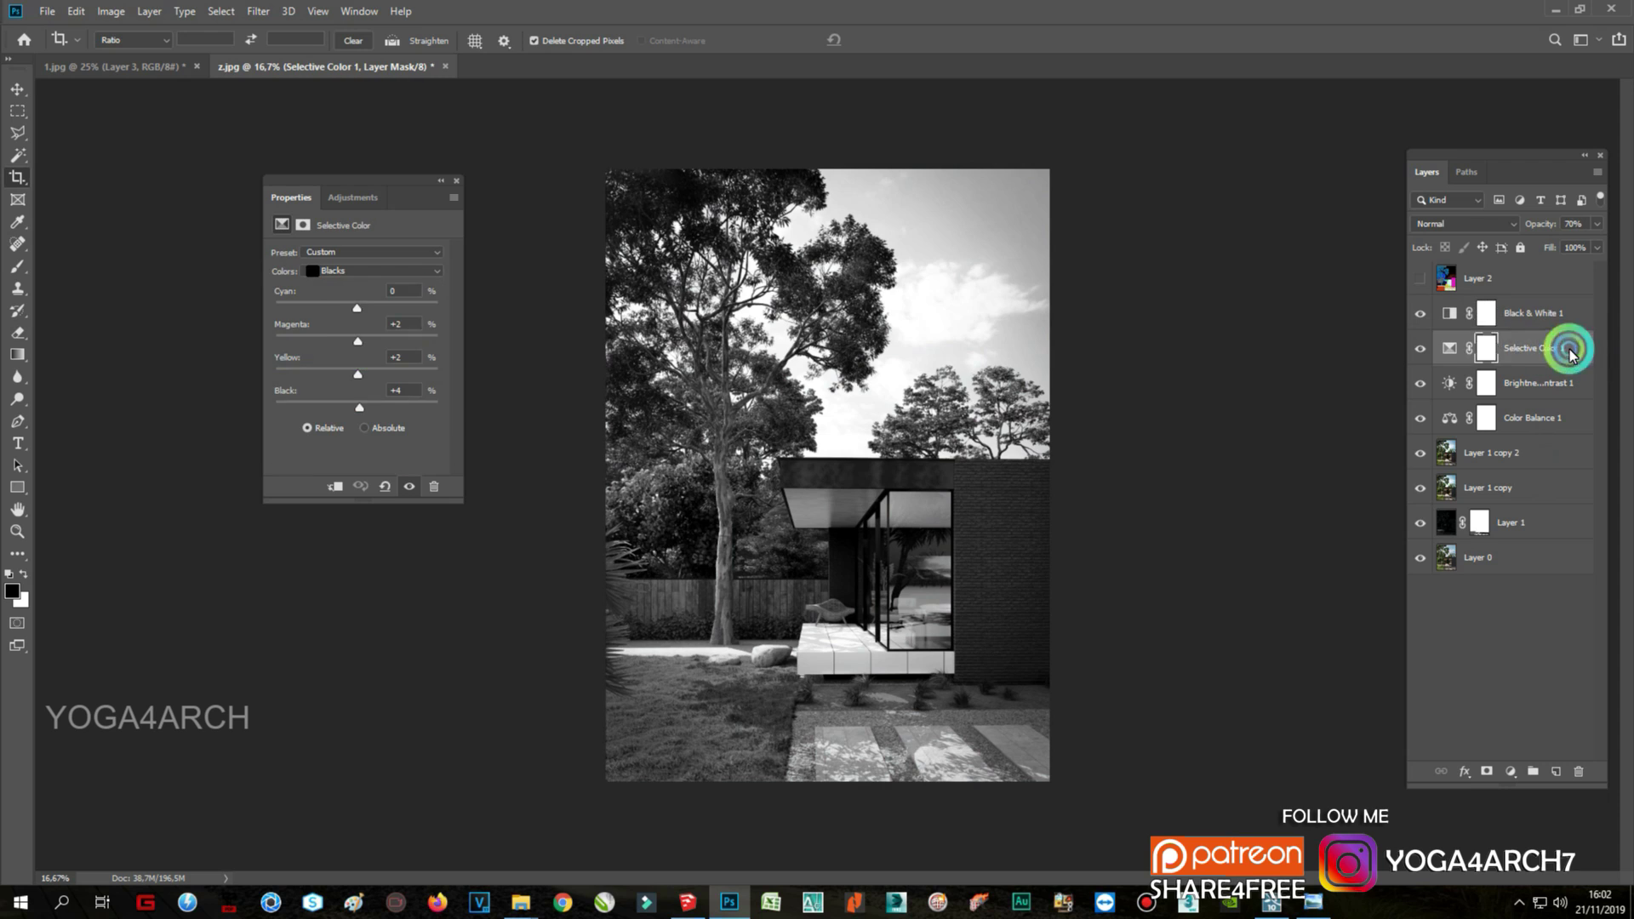
click(1550, 383)
click(1419, 383)
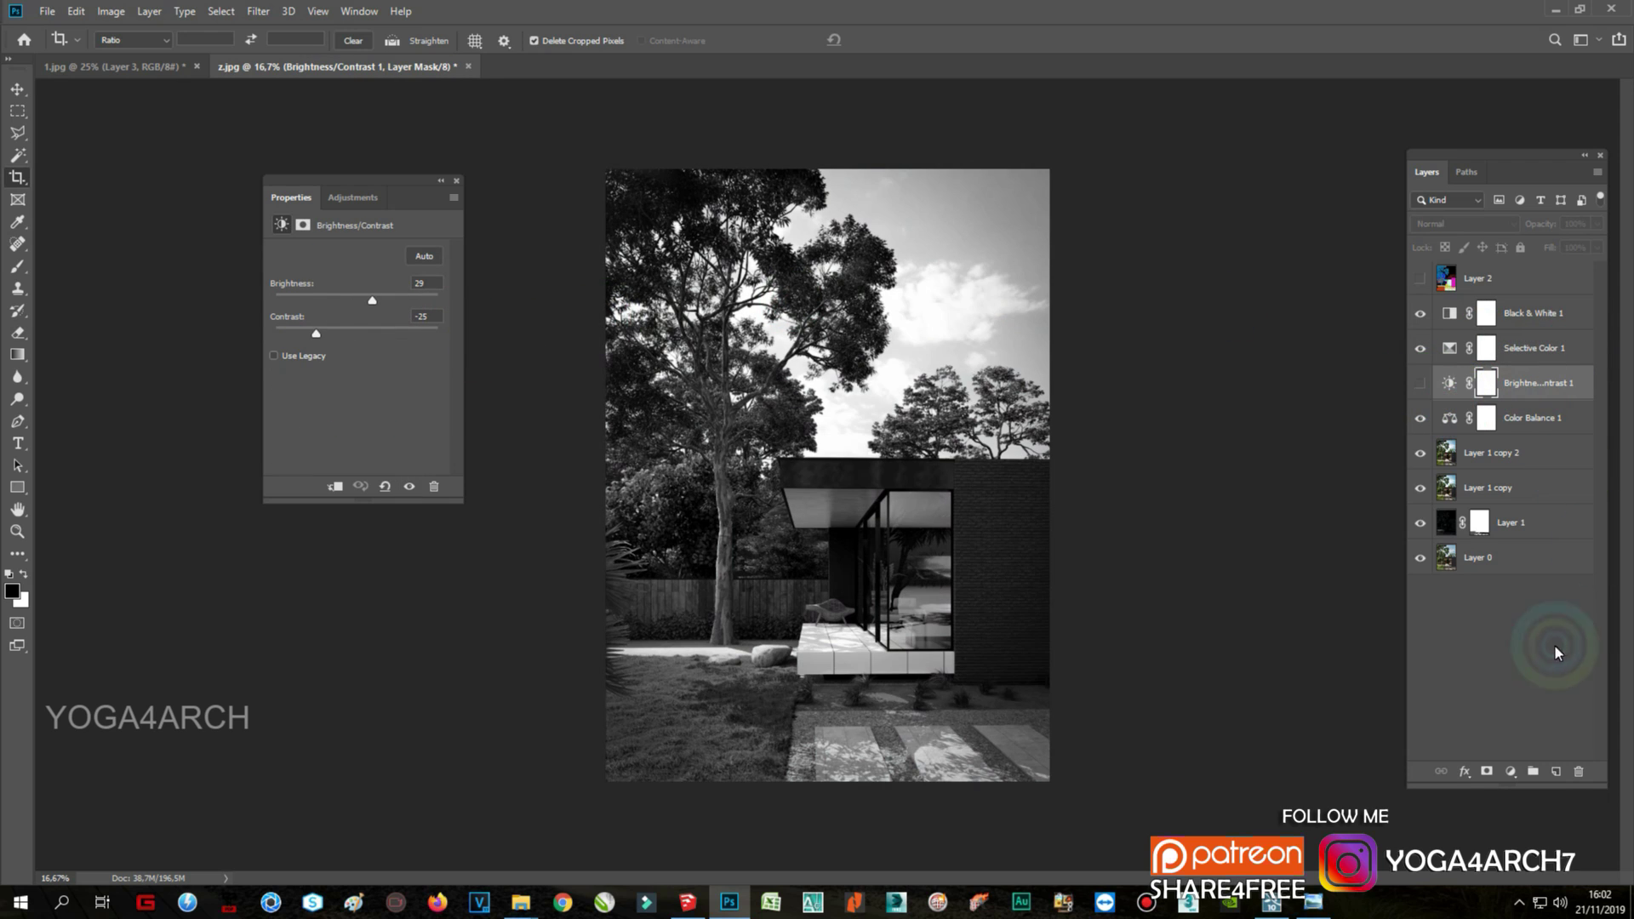
Step: Add an auto Levels layer with midtones at 1.27 and hide Black & White 1
click(1511, 771)
click(1549, 538)
click(422, 284)
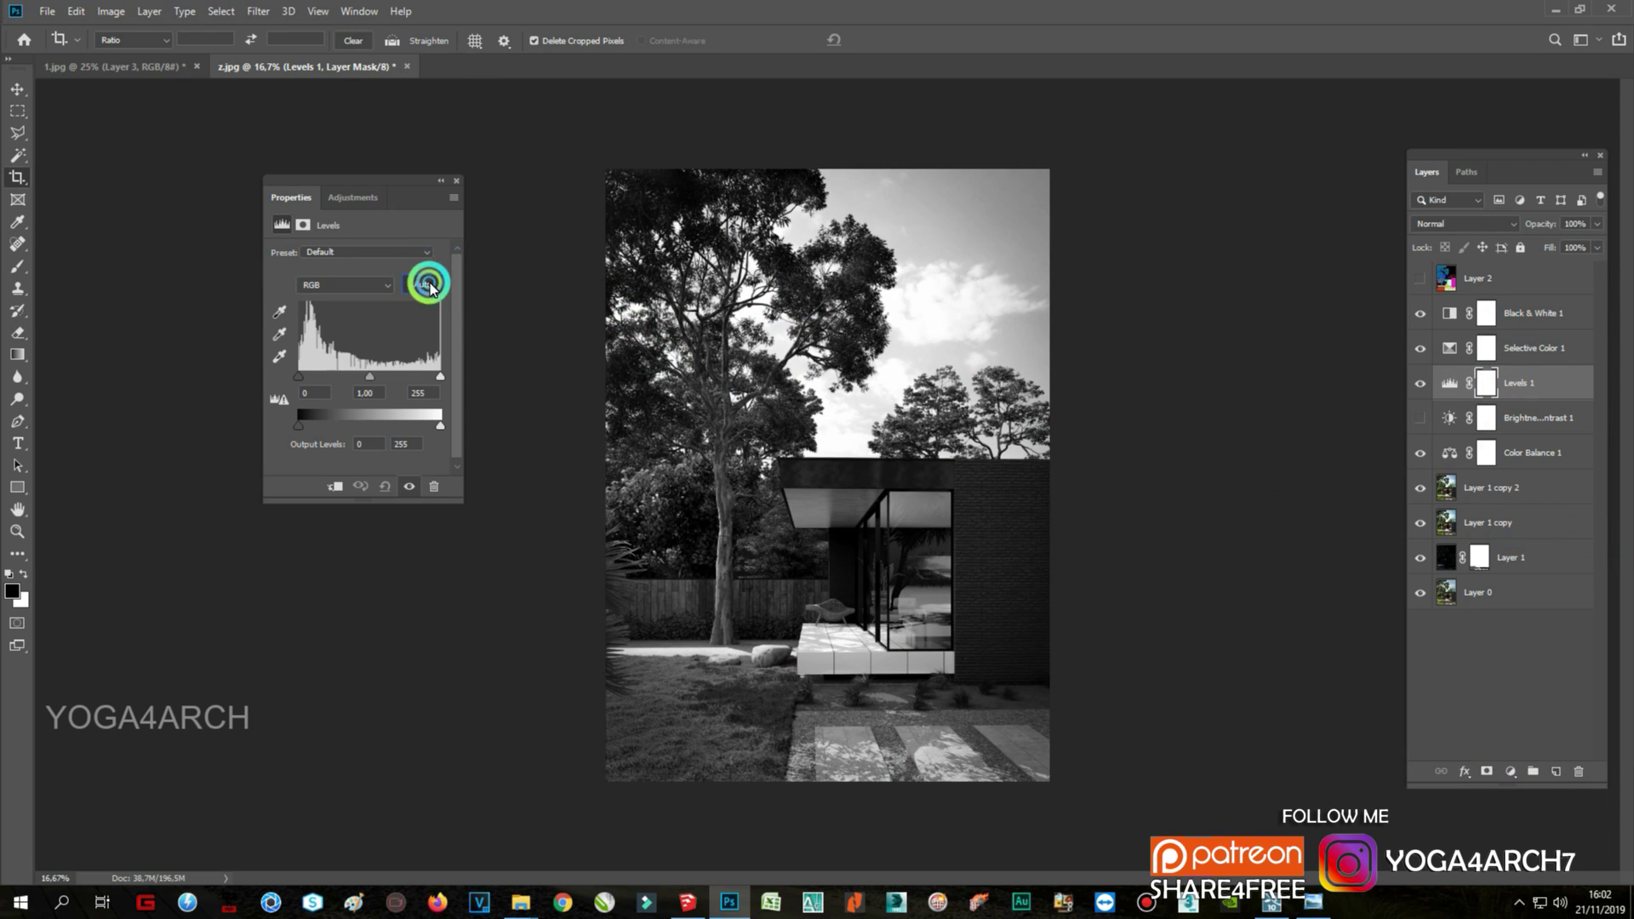
click(1420, 313)
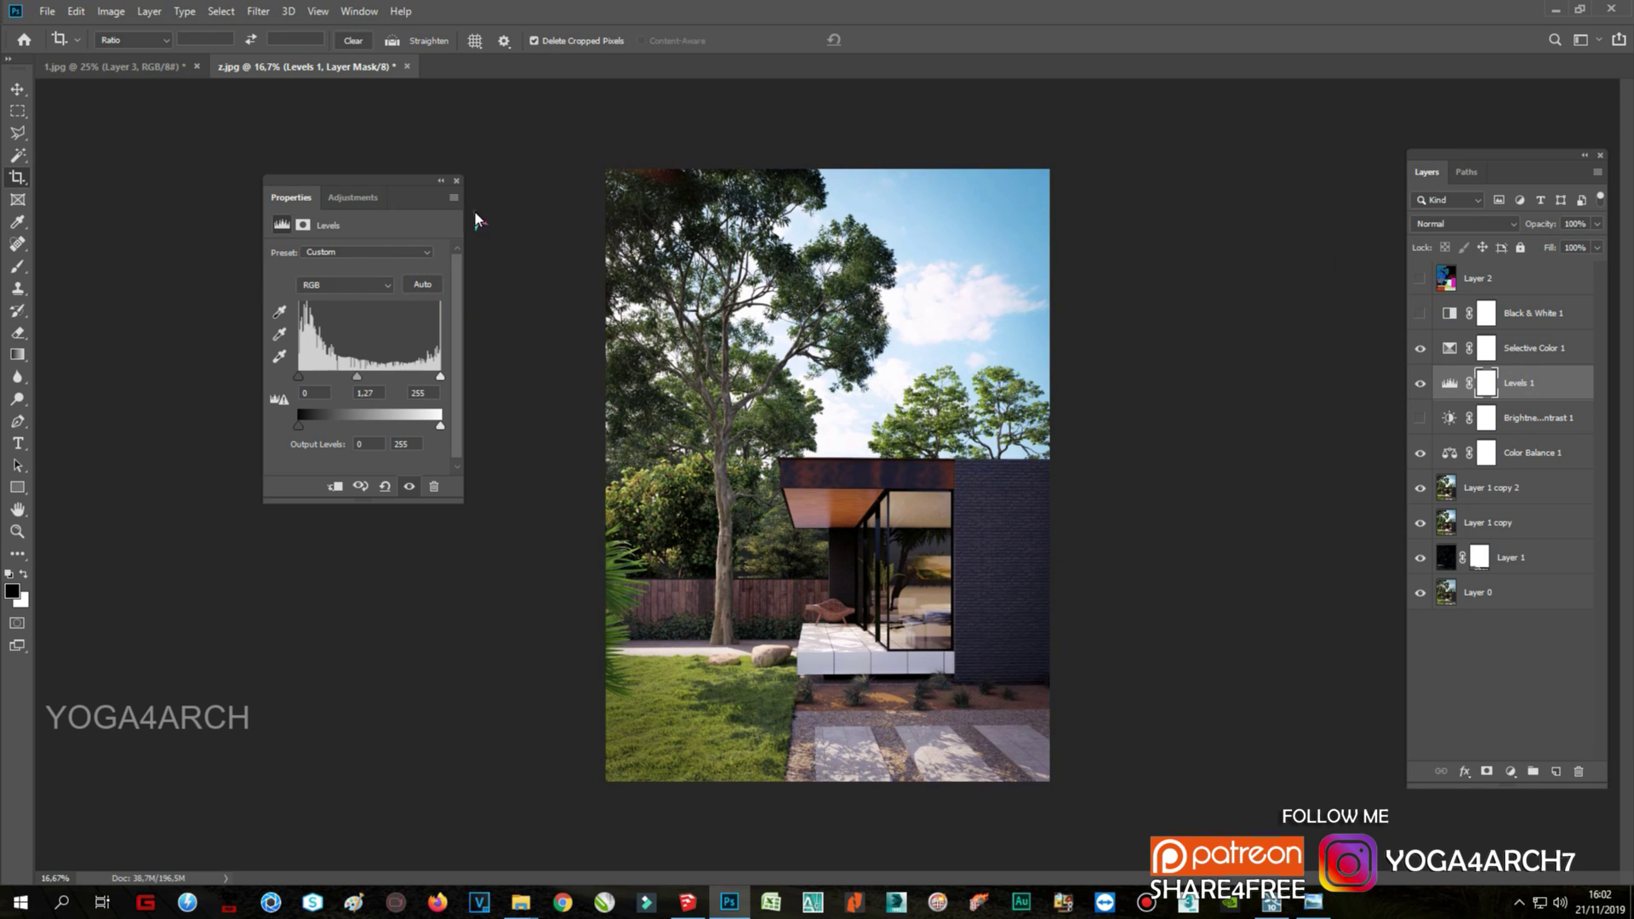
click(456, 180)
Step: Save the render as a JPEG named FINAL, accepting the default JPEG options
click(47, 11)
click(85, 187)
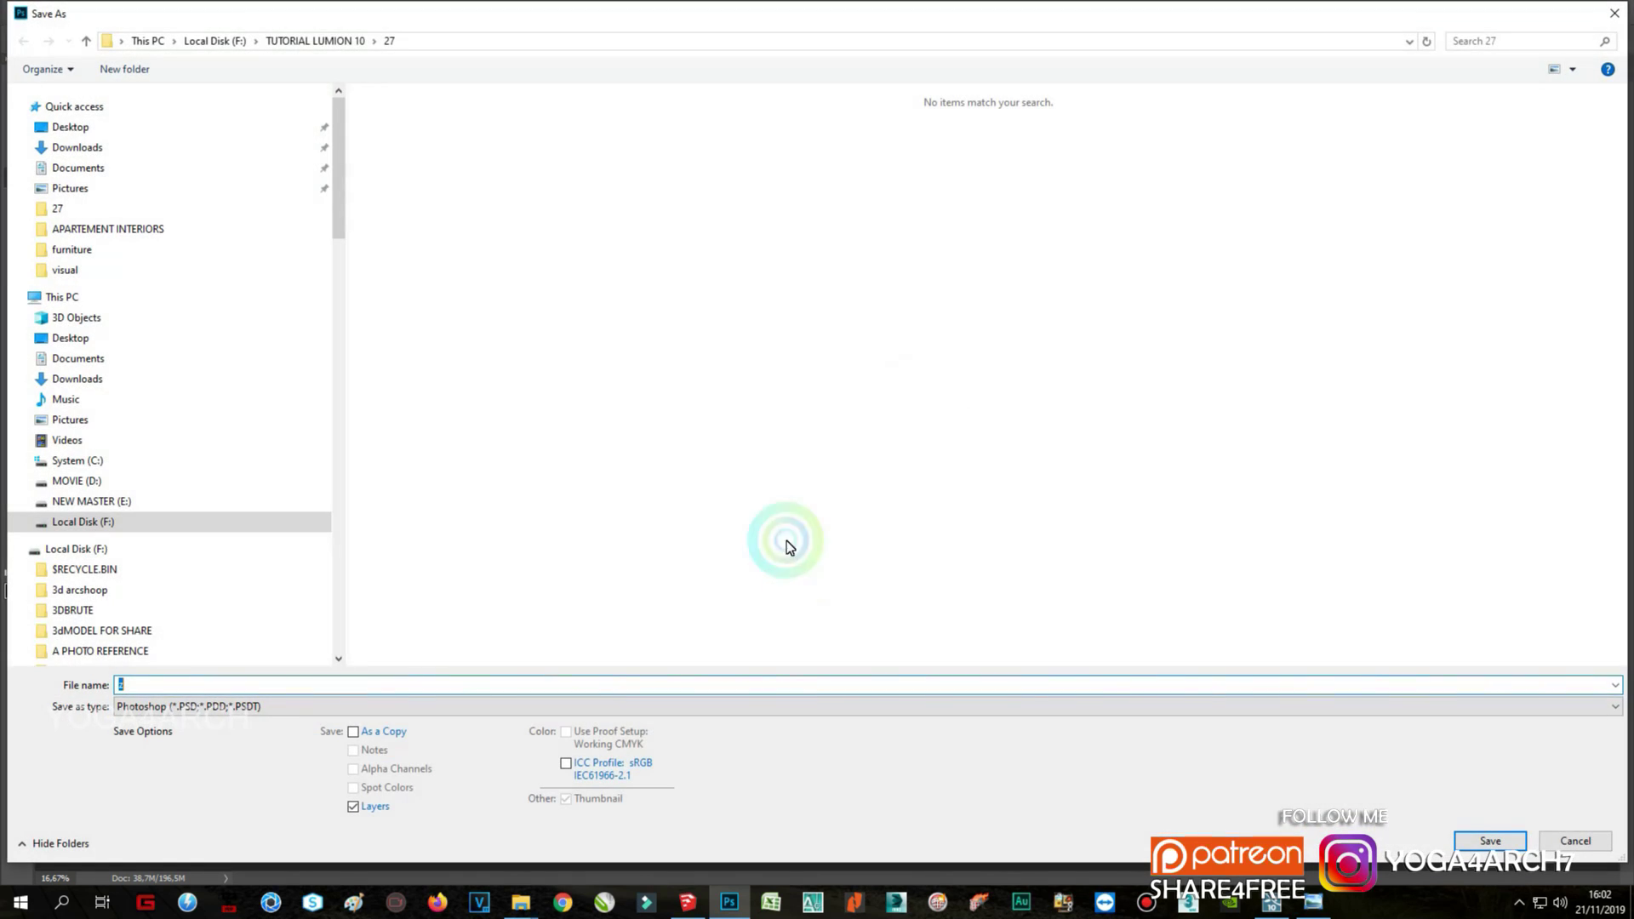
click(186, 706)
click(256, 663)
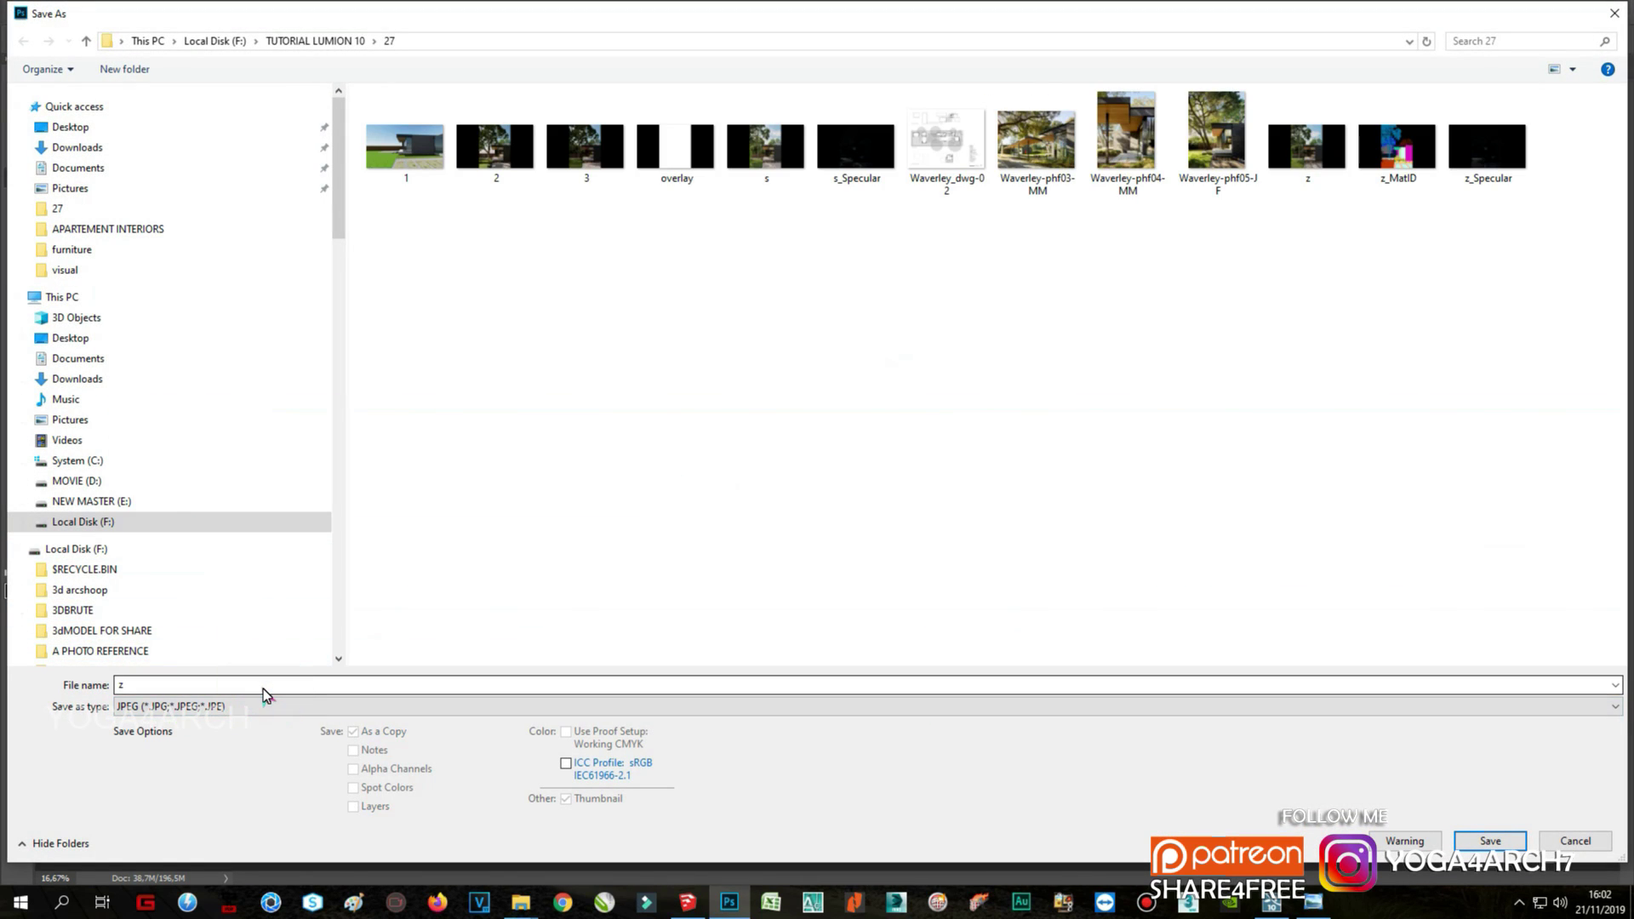
click(259, 683)
key(BackSpace)
text(FINAL)
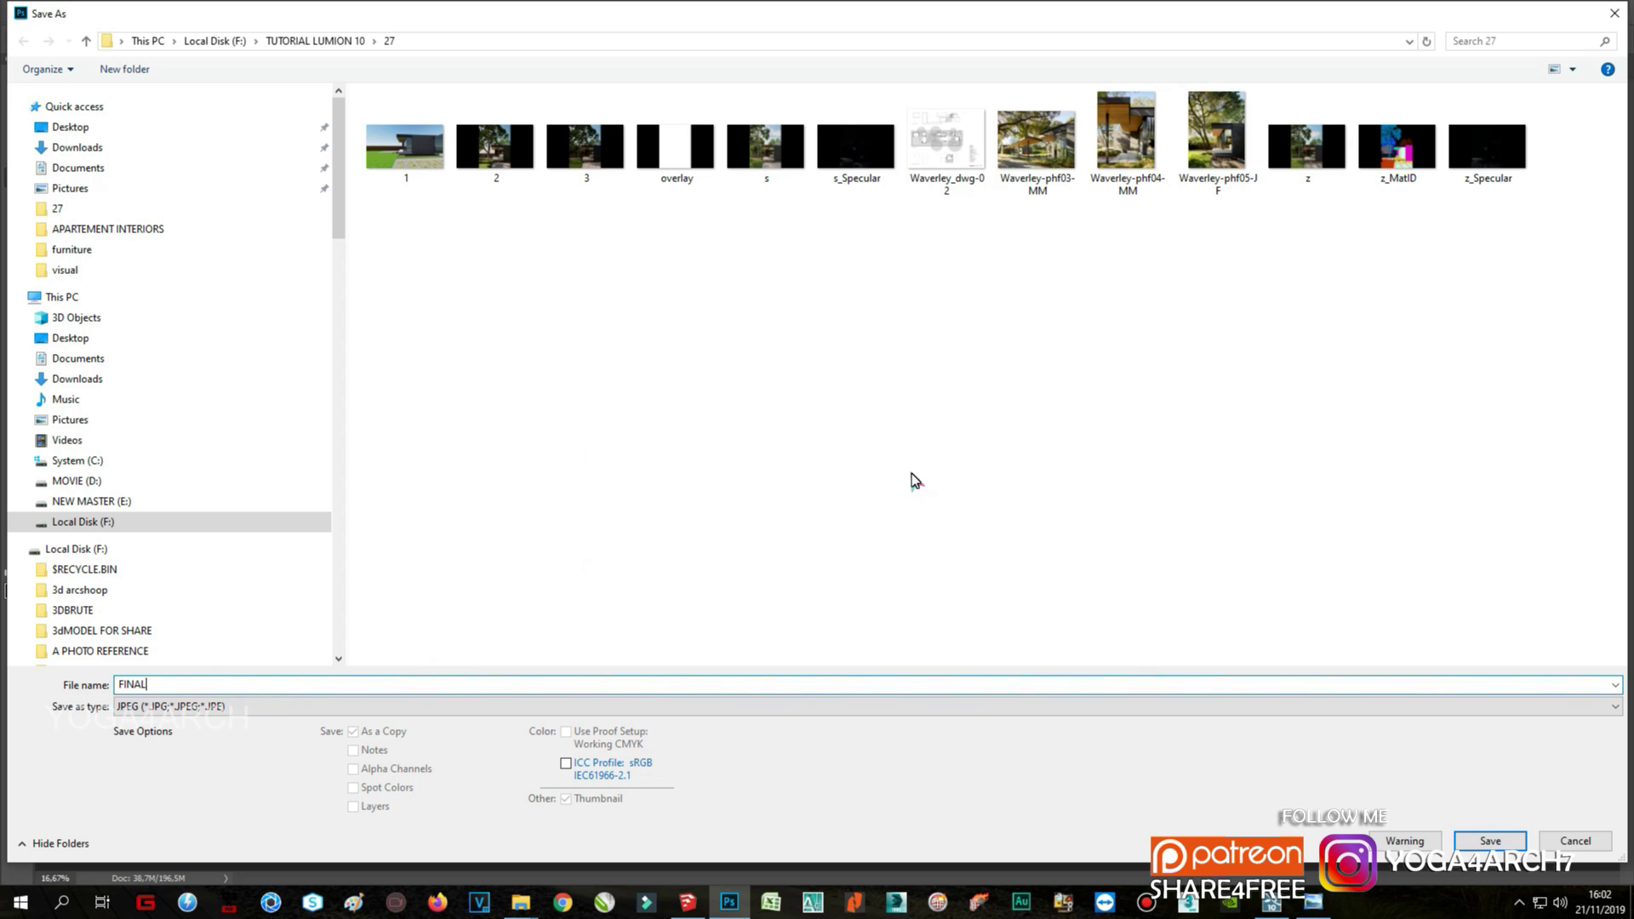
key(Return)
click(924, 226)
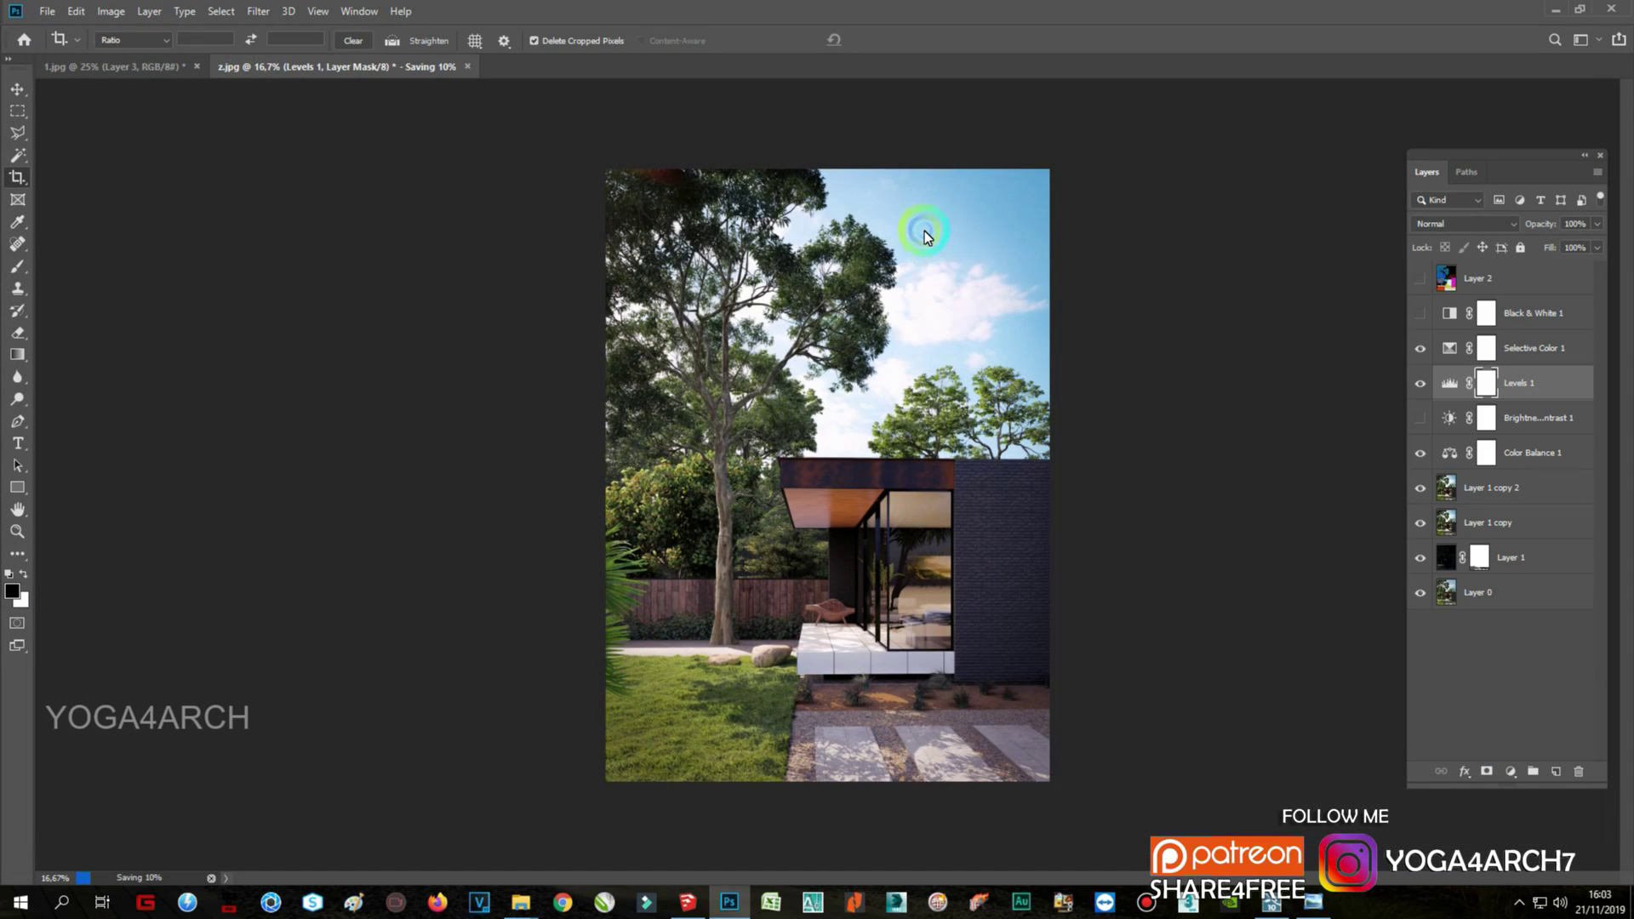